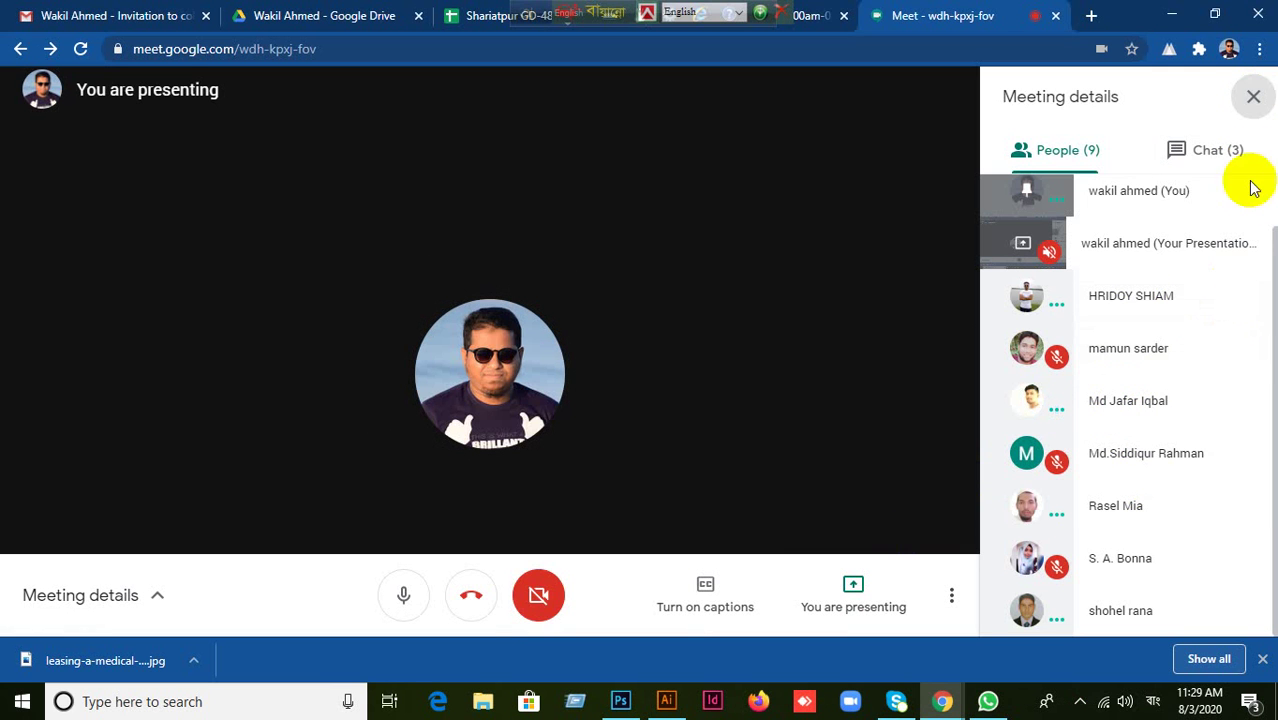
# Close Google Meet's meeting details panel and switch to Photoshop from the taskbar.
pyautogui.click(946, 231)
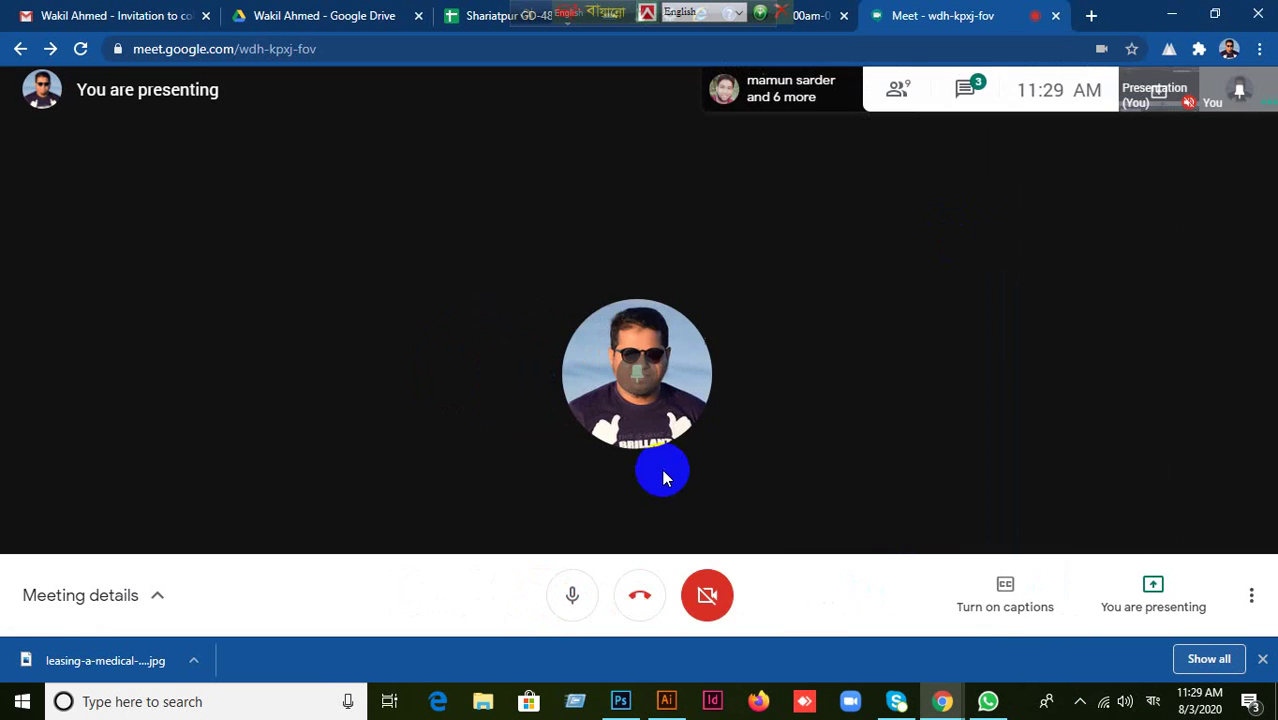
pyautogui.click(622, 700)
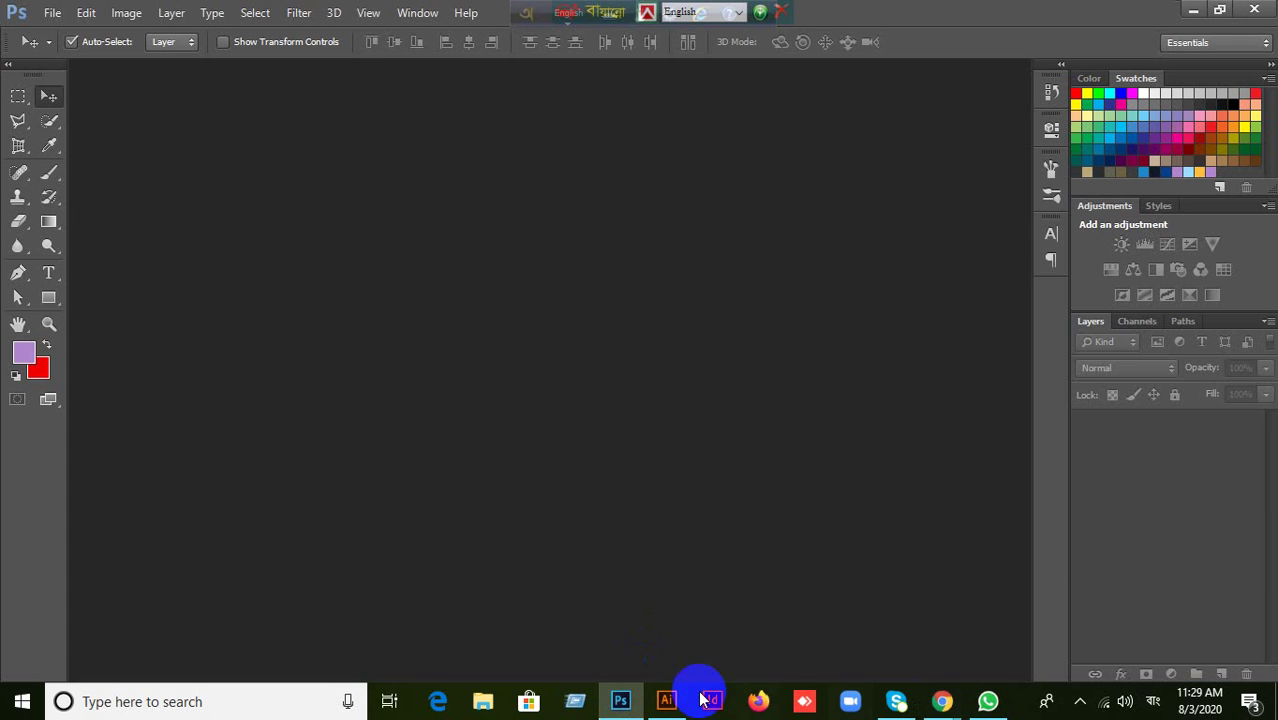
# Create a white 1366×768 px, 72 ppi document, then return to the Meet call.
pyautogui.click(54, 13)
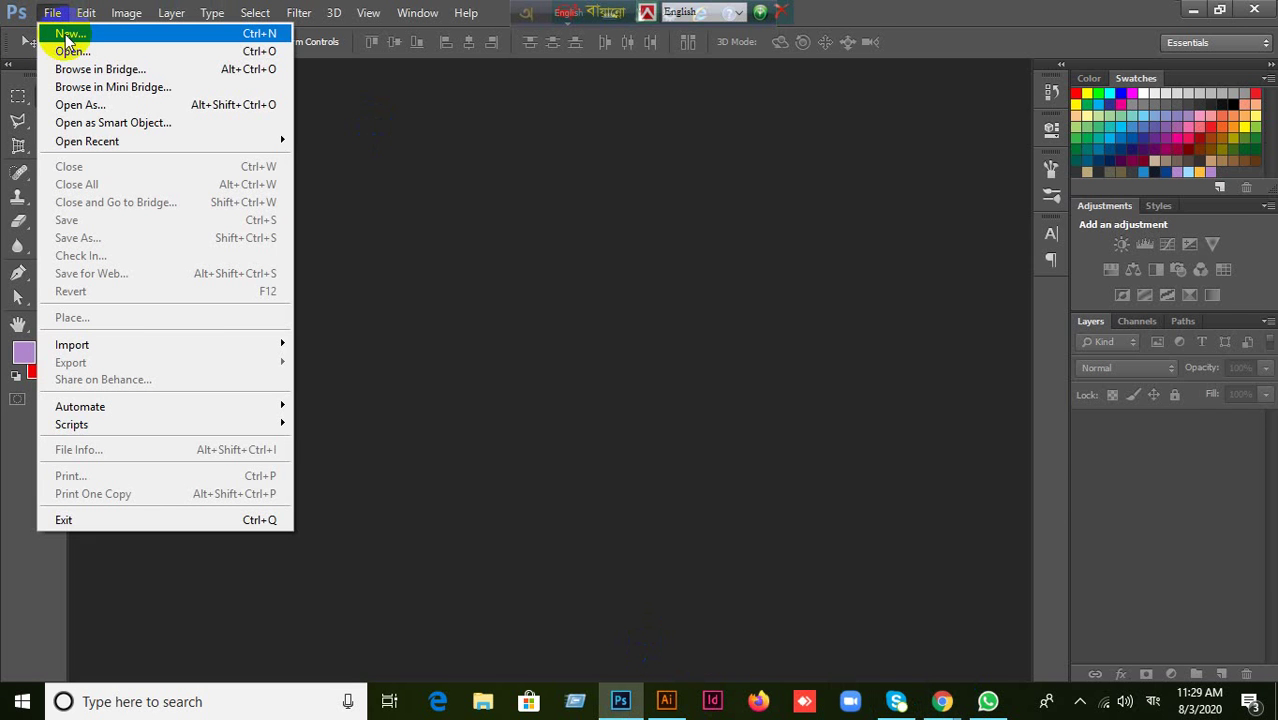
pyautogui.click(67, 37)
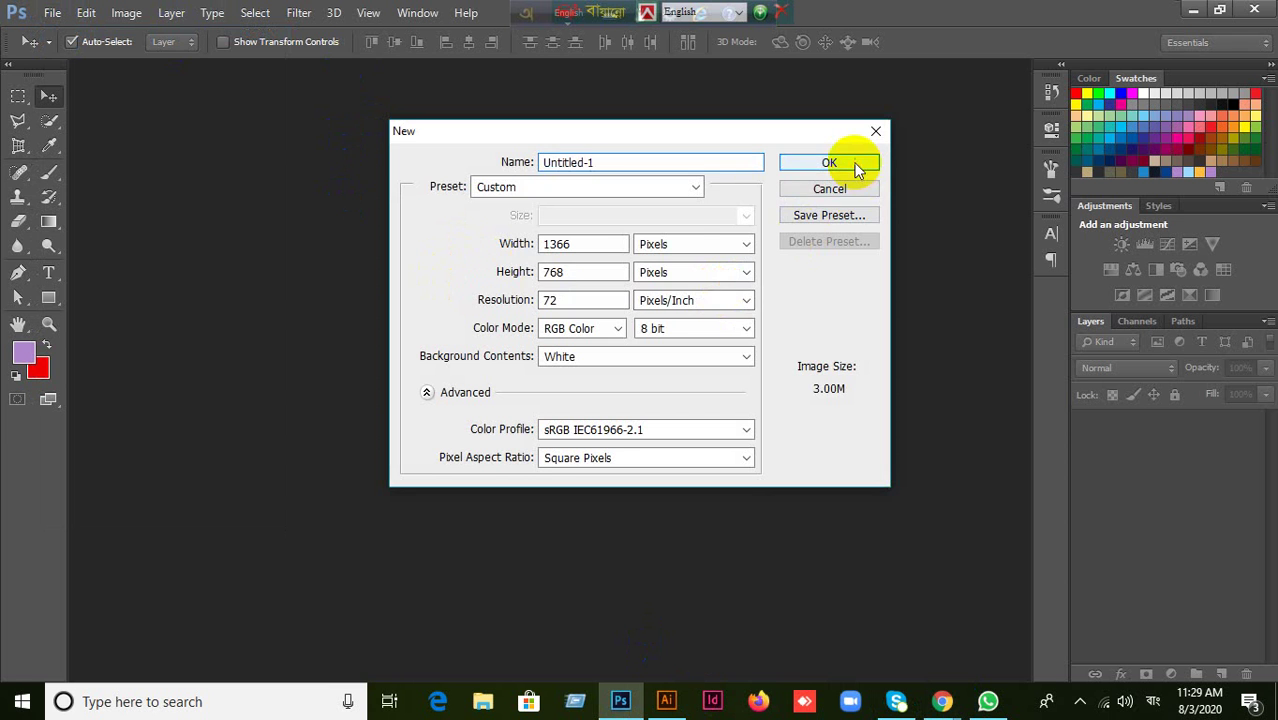
pyautogui.click(852, 164)
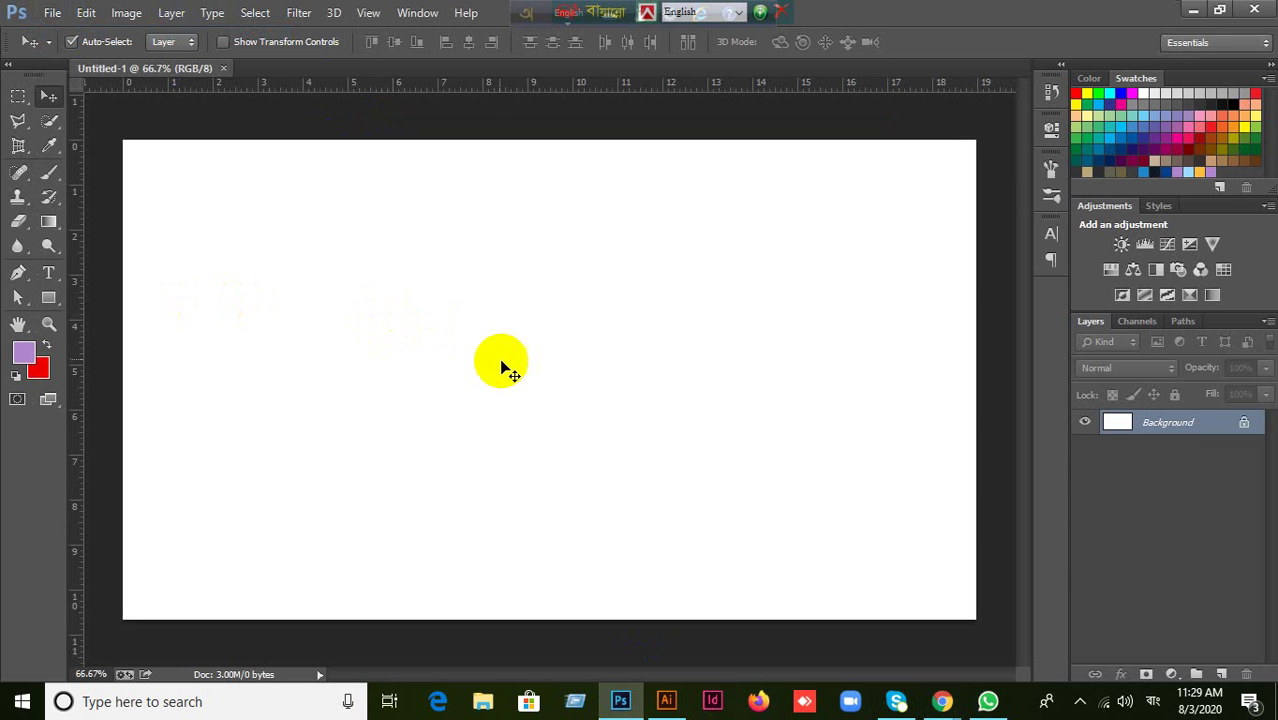
pyautogui.moveTo(943, 703)
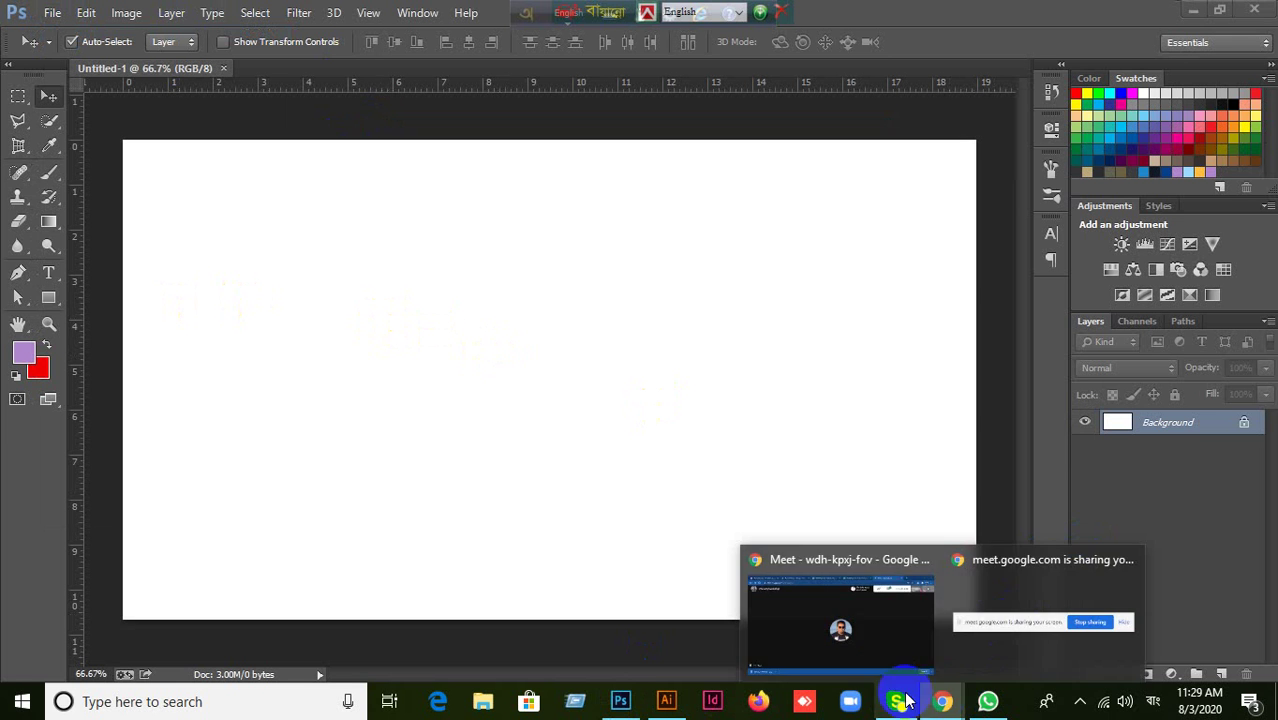
pyautogui.click(870, 642)
pyautogui.click(908, 90)
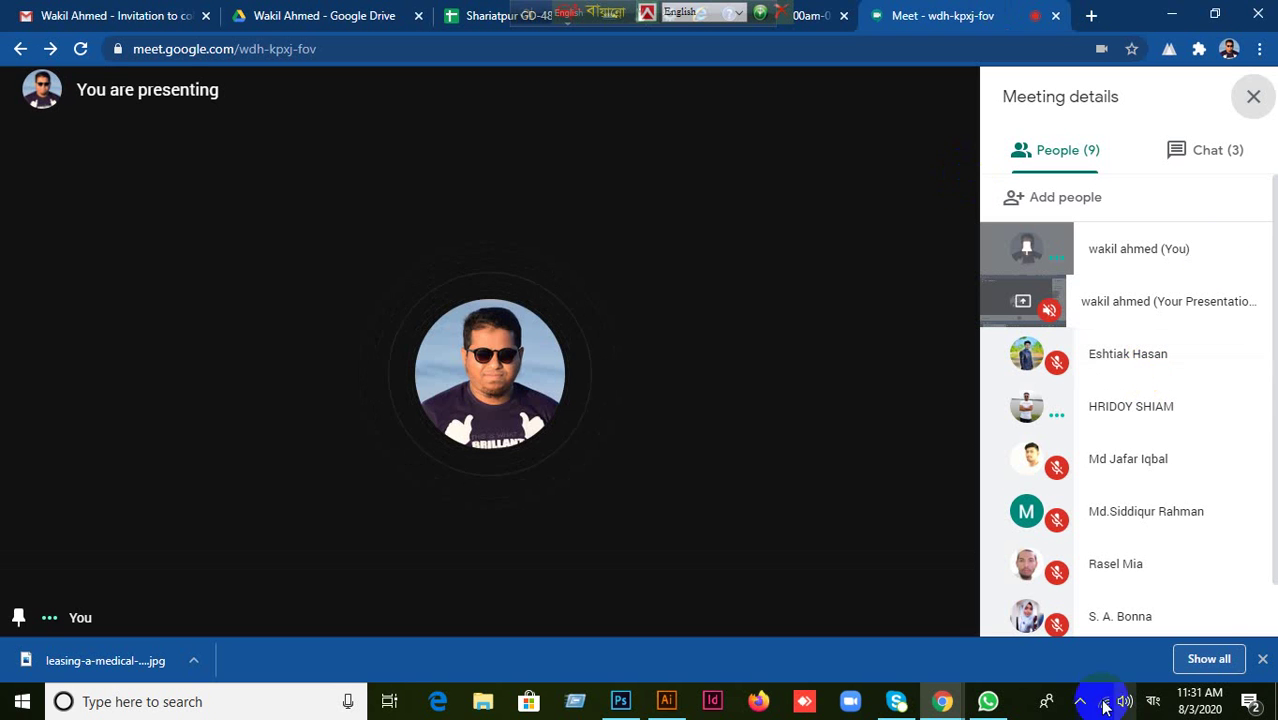
pyautogui.click(1256, 99)
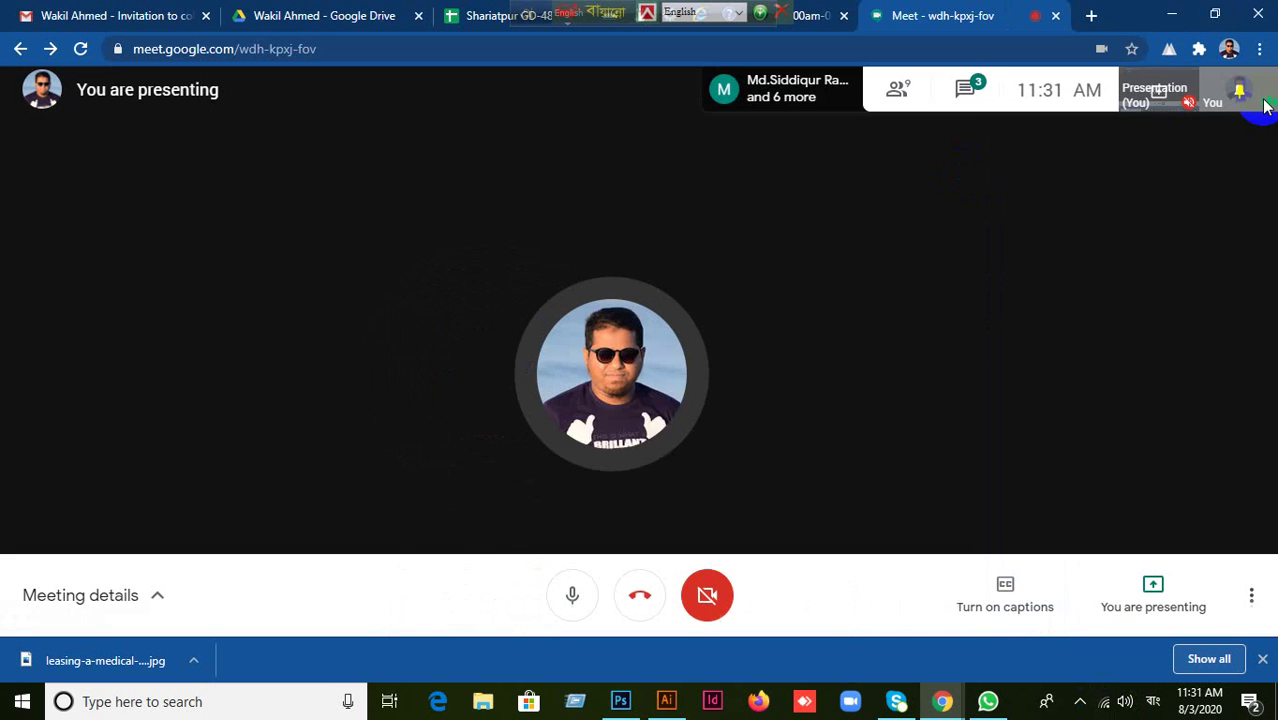
# Check the Meet participants list, close it, and return to Photoshop's Untitled-1 canvas.
pyautogui.click(897, 89)
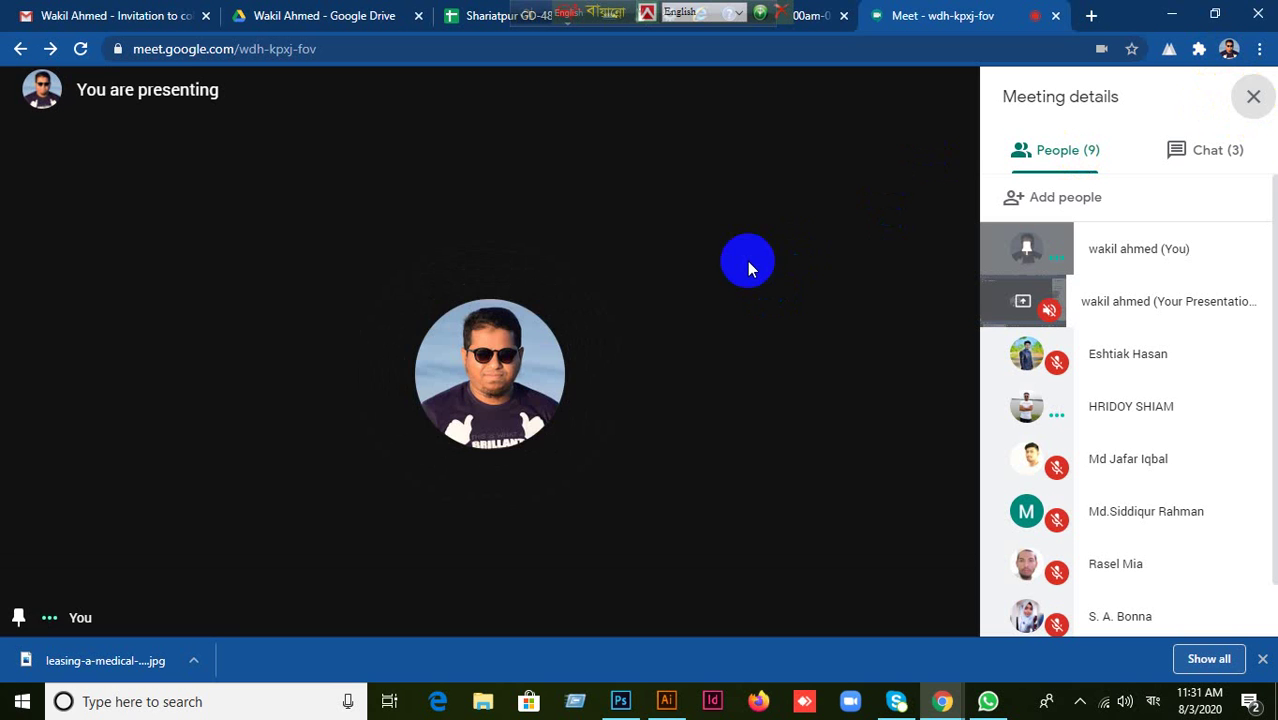
pyautogui.click(1254, 97)
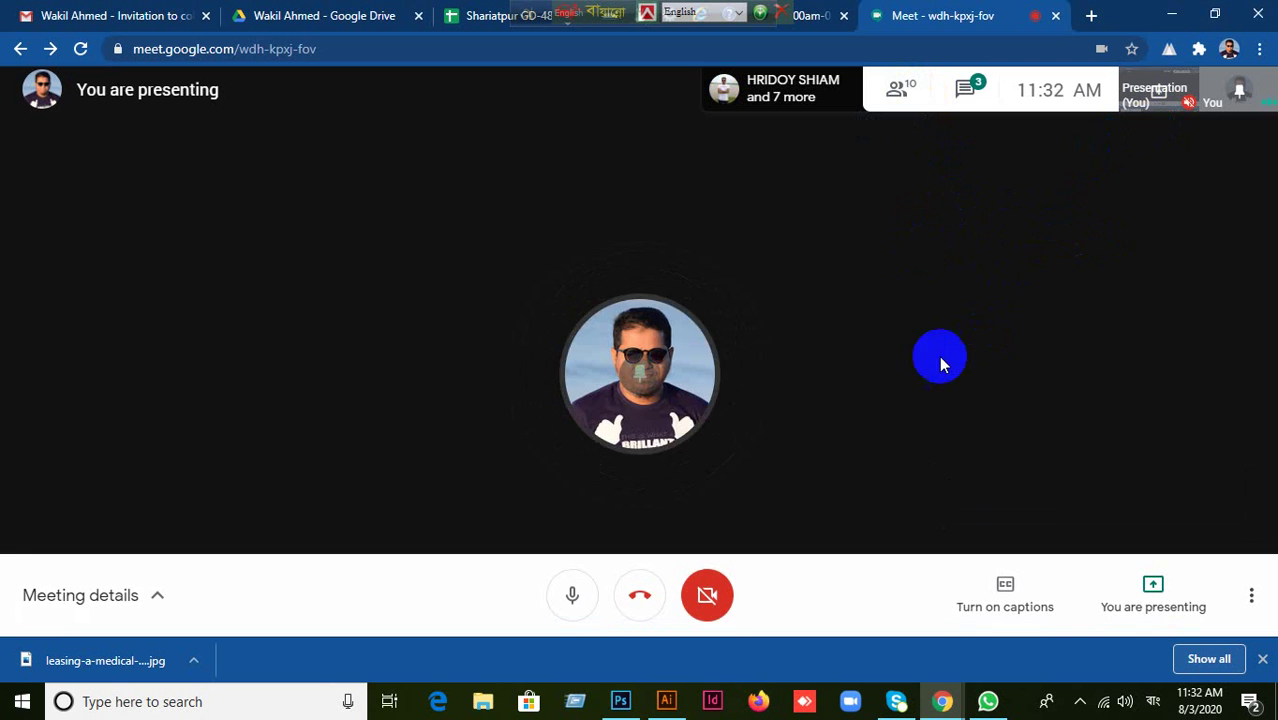
pyautogui.click(621, 701)
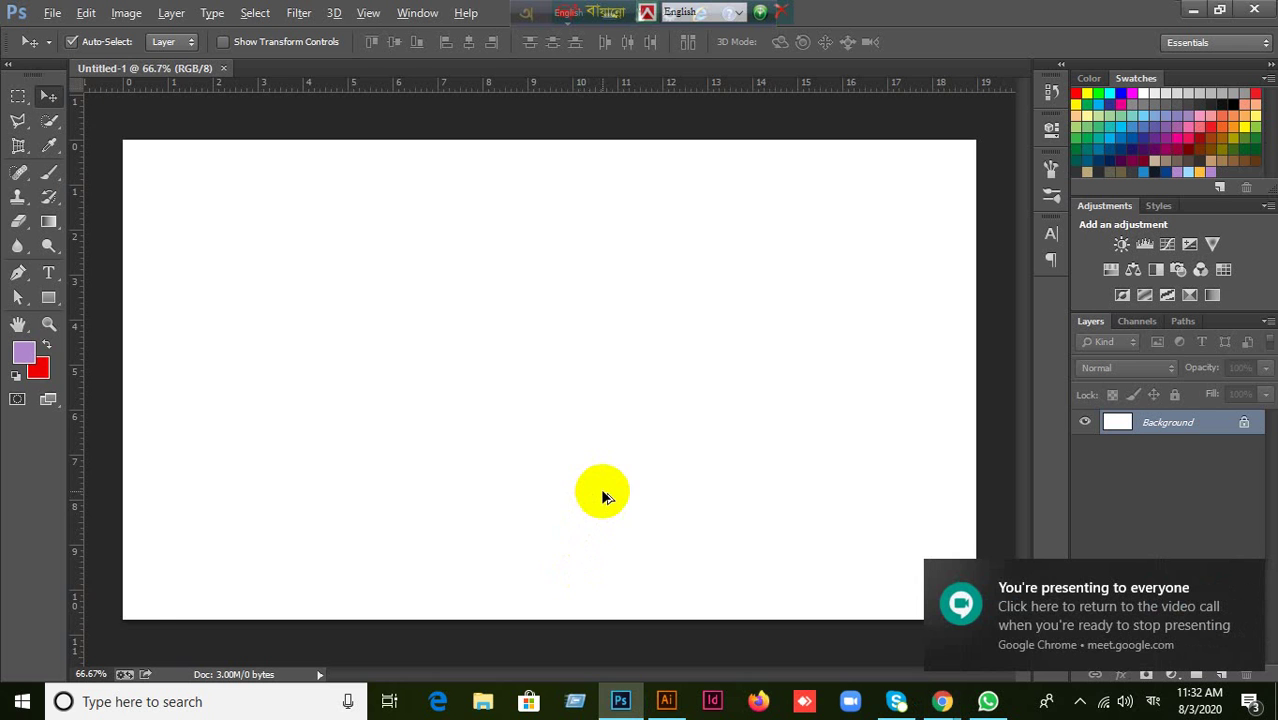
# Zoom the canvas and switch to the Brush Tool from the brush tool group.
pyautogui.scroll(-1, 603, 496)
pyautogui.scroll(-1, 600, 496)
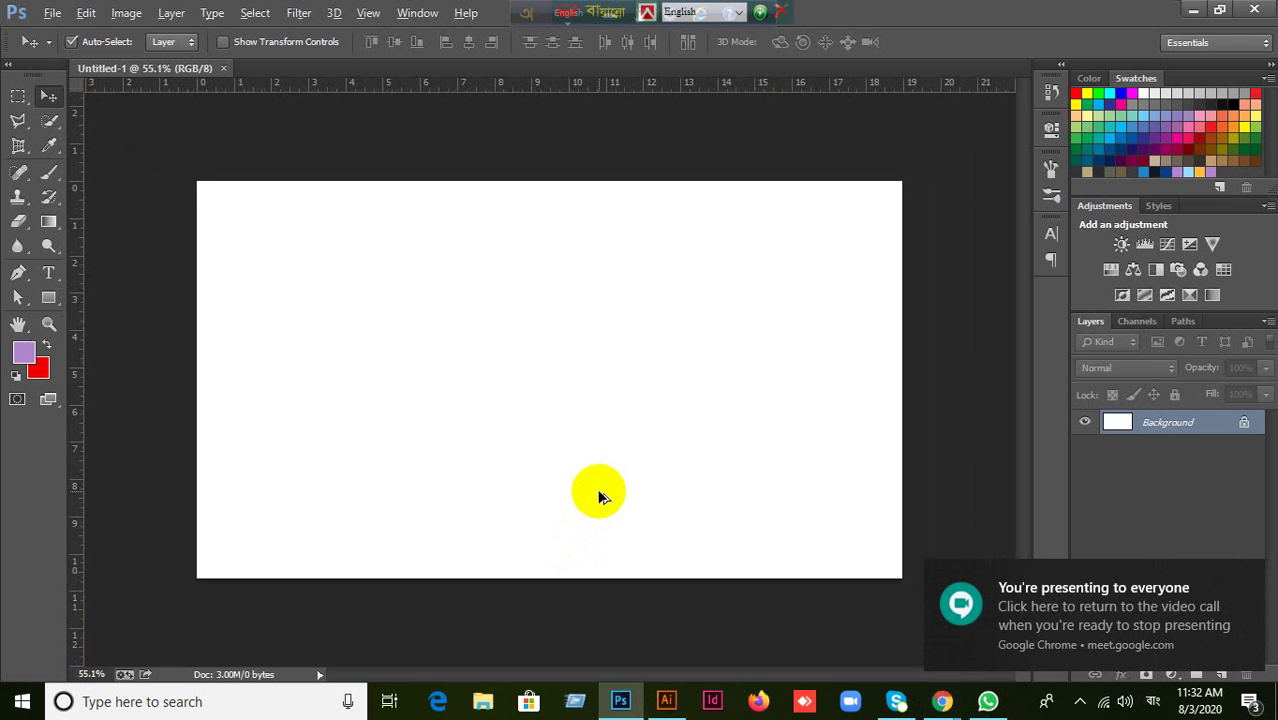
pyautogui.scroll(1, 598, 497)
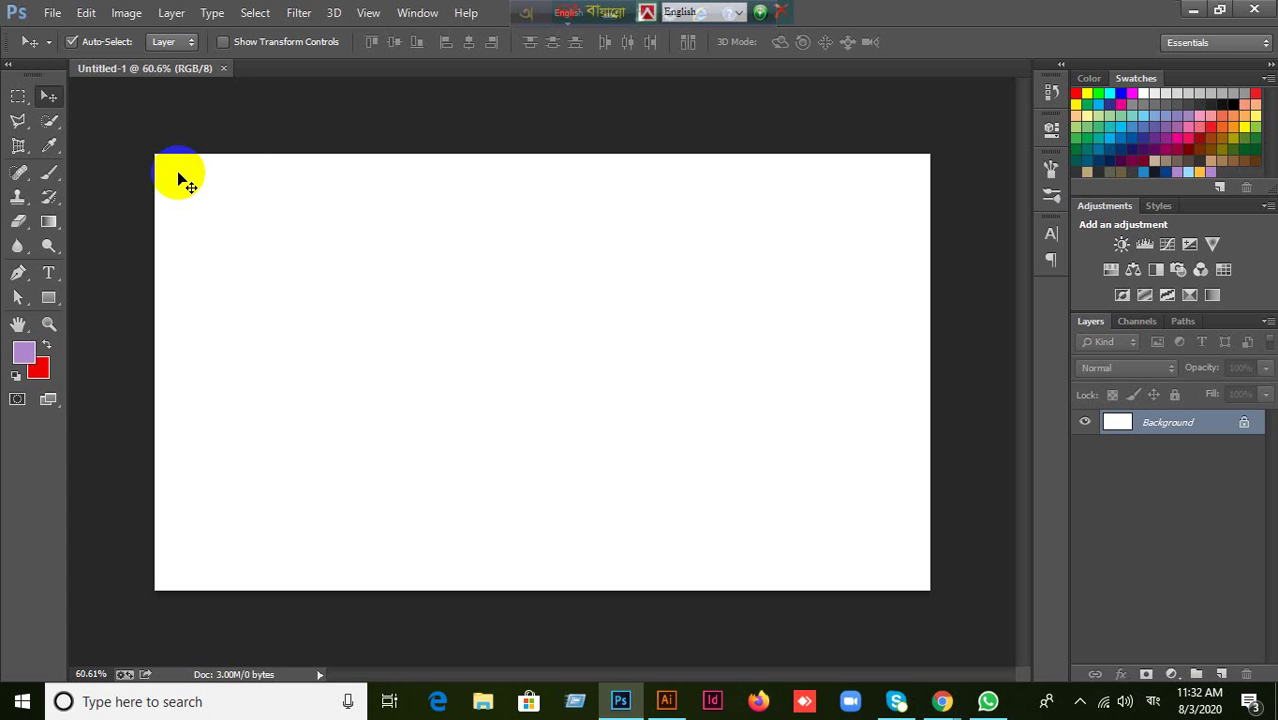
pyautogui.click(52, 147)
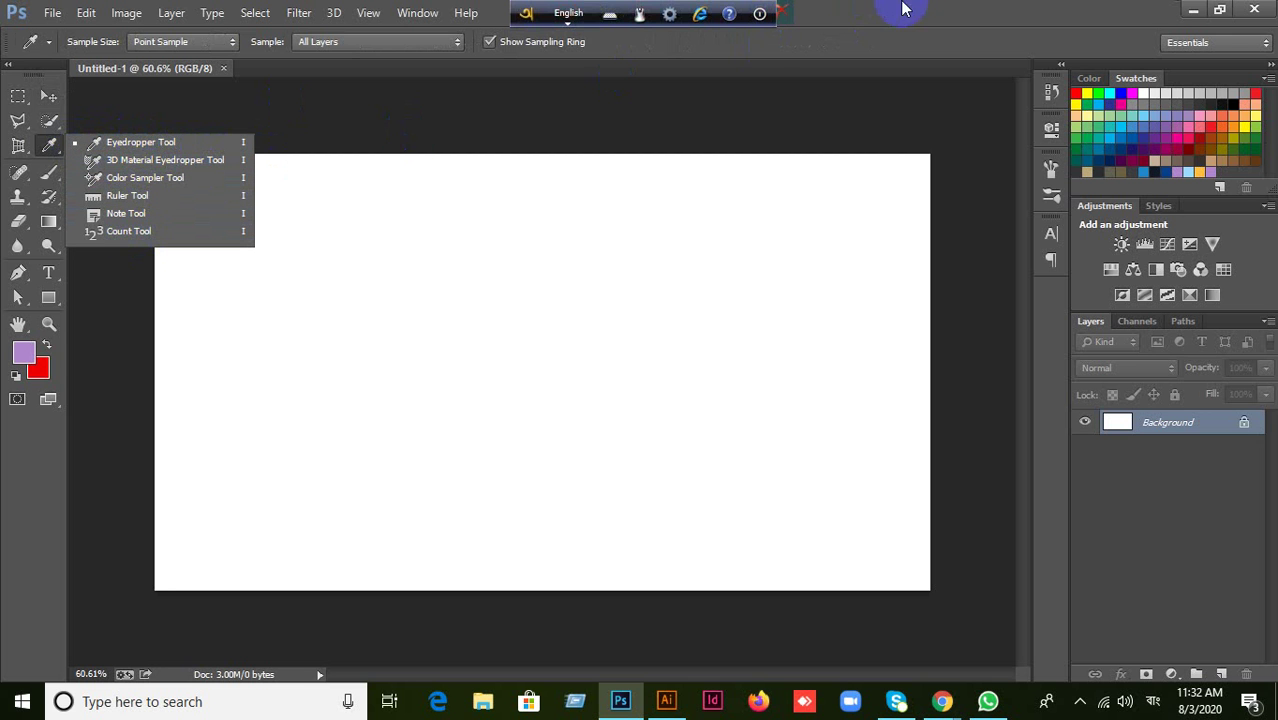
pyautogui.click(366, 216)
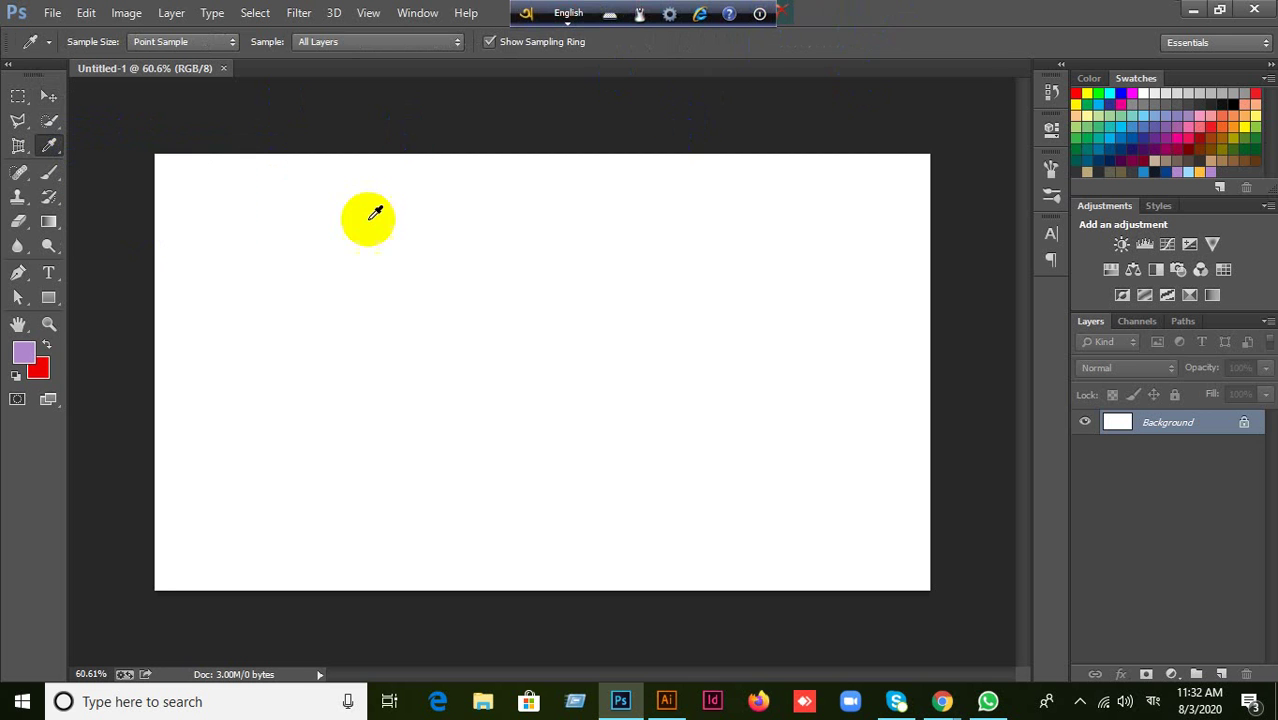
pyautogui.rightClick(45, 177)
pyautogui.click(98, 173)
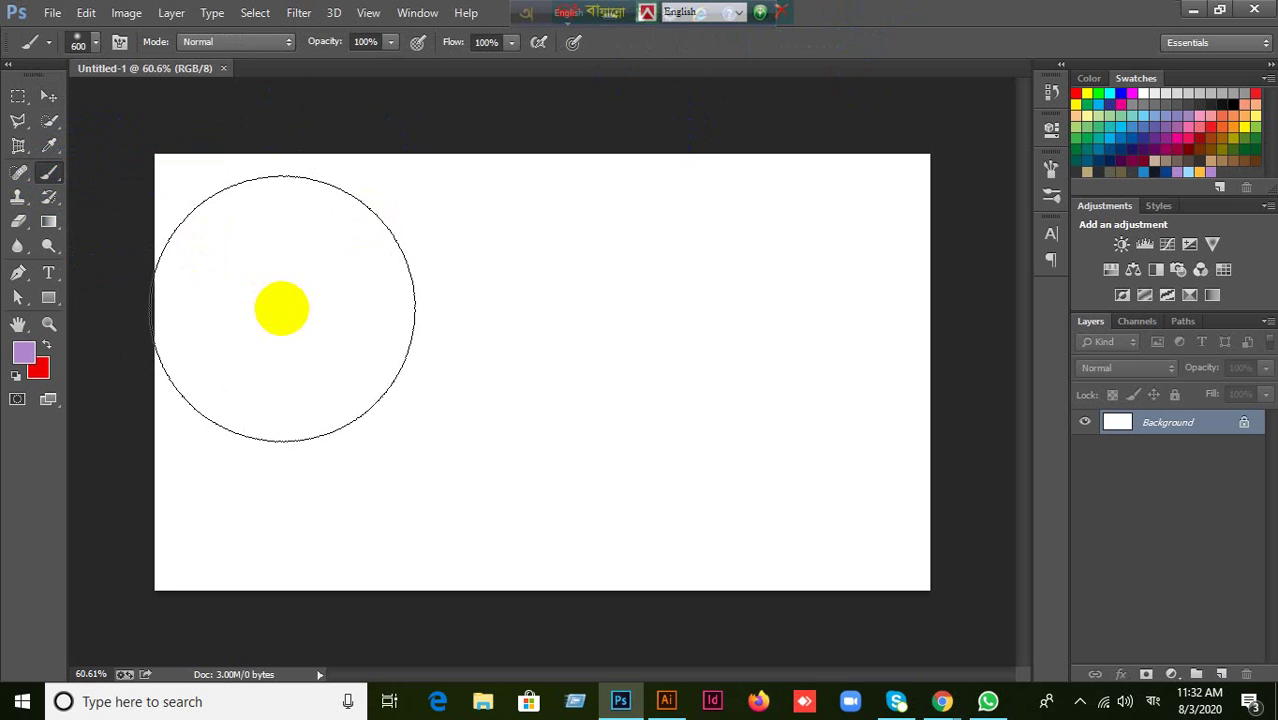
# Adjust the brush size with the bracket keys until it is 150 px.
pyautogui.press('[')
pyautogui.press('[')
pyautogui.press('[')
pyautogui.press('[')
pyautogui.press(']')
pyautogui.press(']')
pyautogui.press(']')
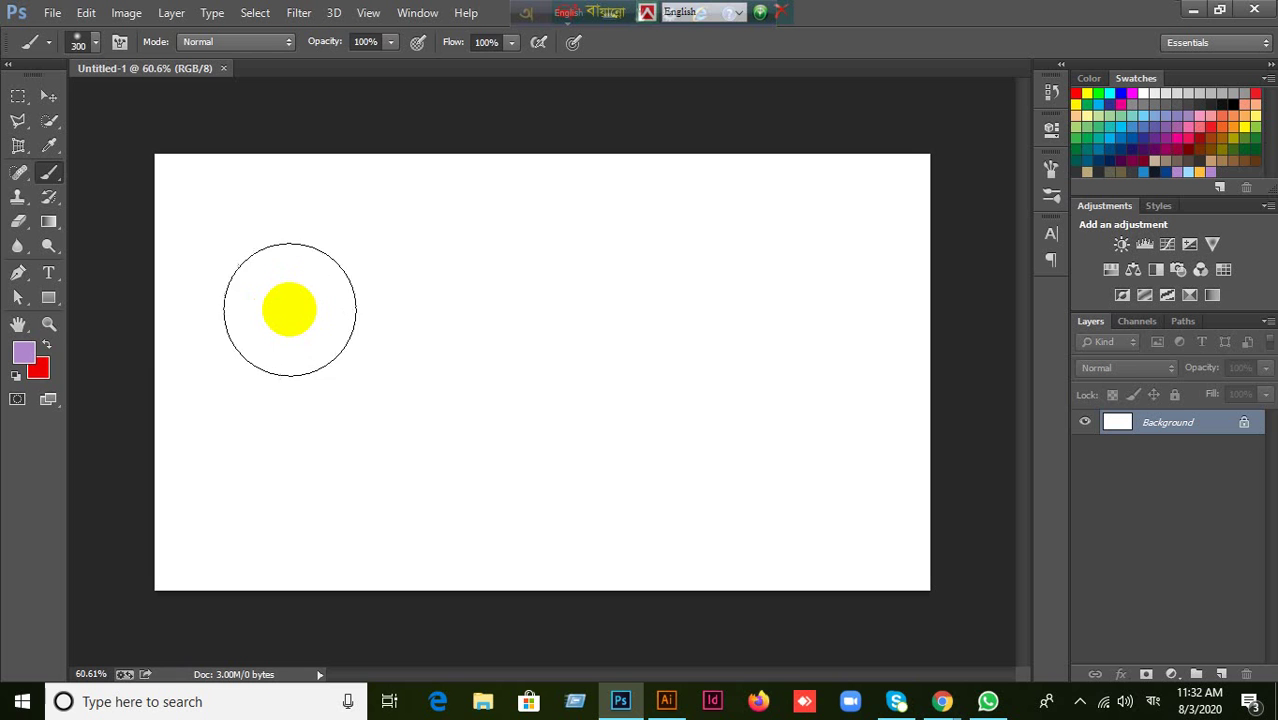
pyautogui.press('[')
pyautogui.press('[')
pyautogui.press('[')
pyautogui.press(']')
pyautogui.press(']')
pyautogui.press(']')
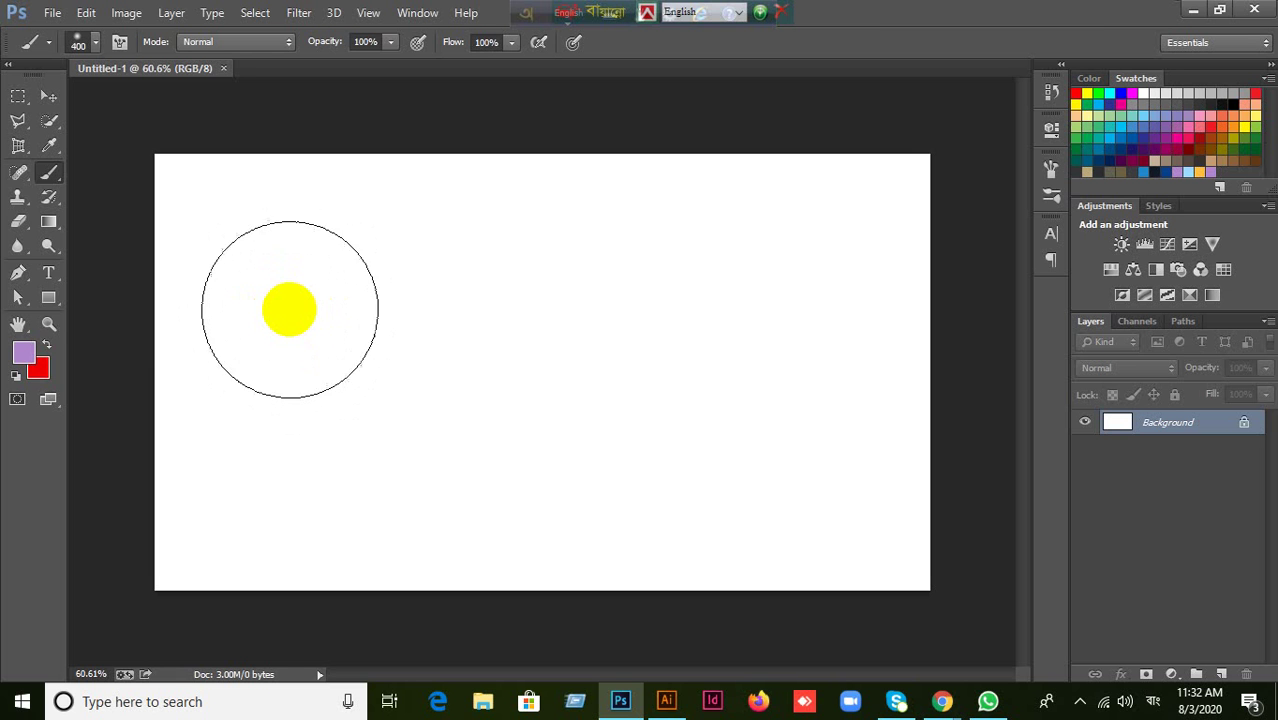
pyautogui.press('[')
pyautogui.press('[')
pyautogui.press('[')
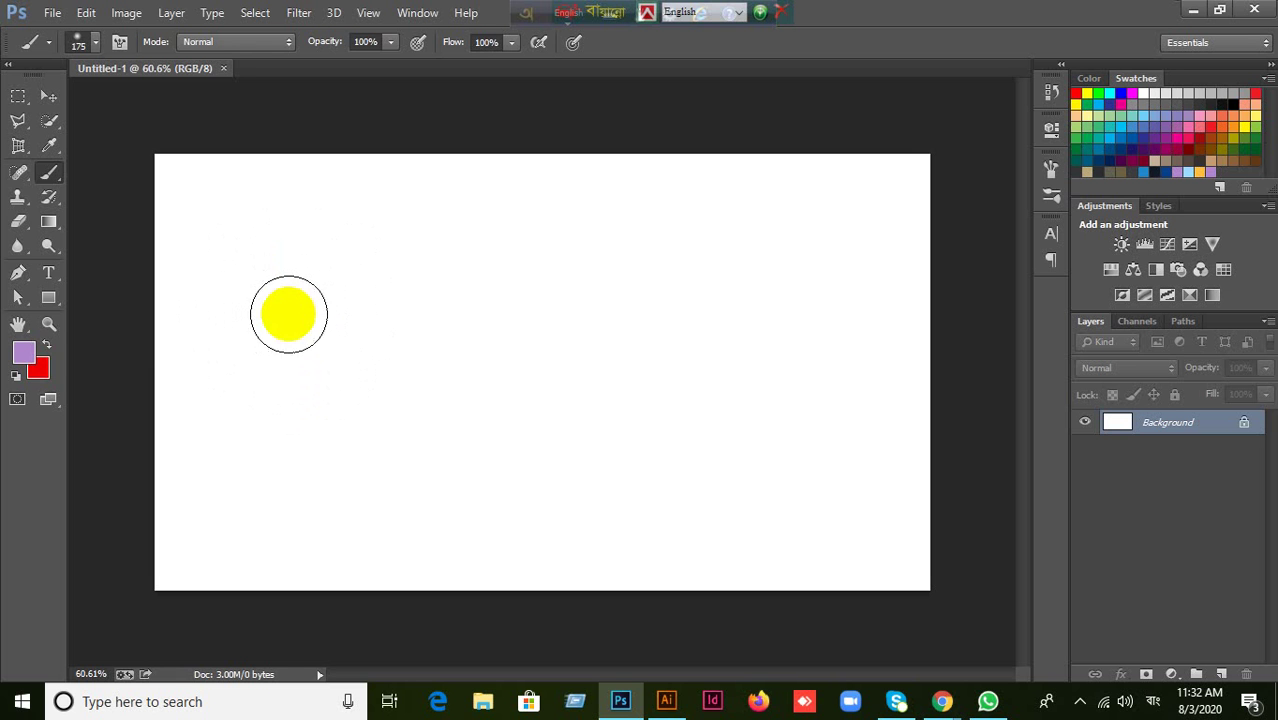
pyautogui.press('[')
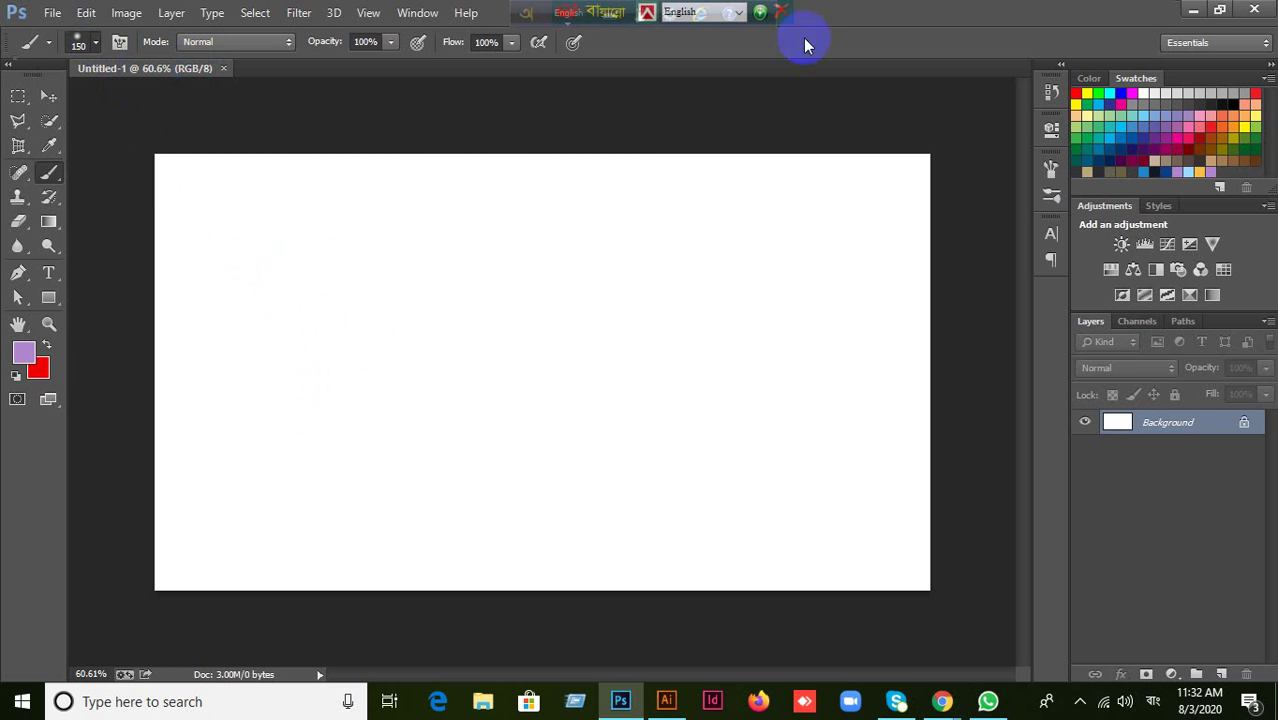
# Choose the soft round brush preset and paint a few purple test strokes.
pyautogui.rightClick(52, 175)
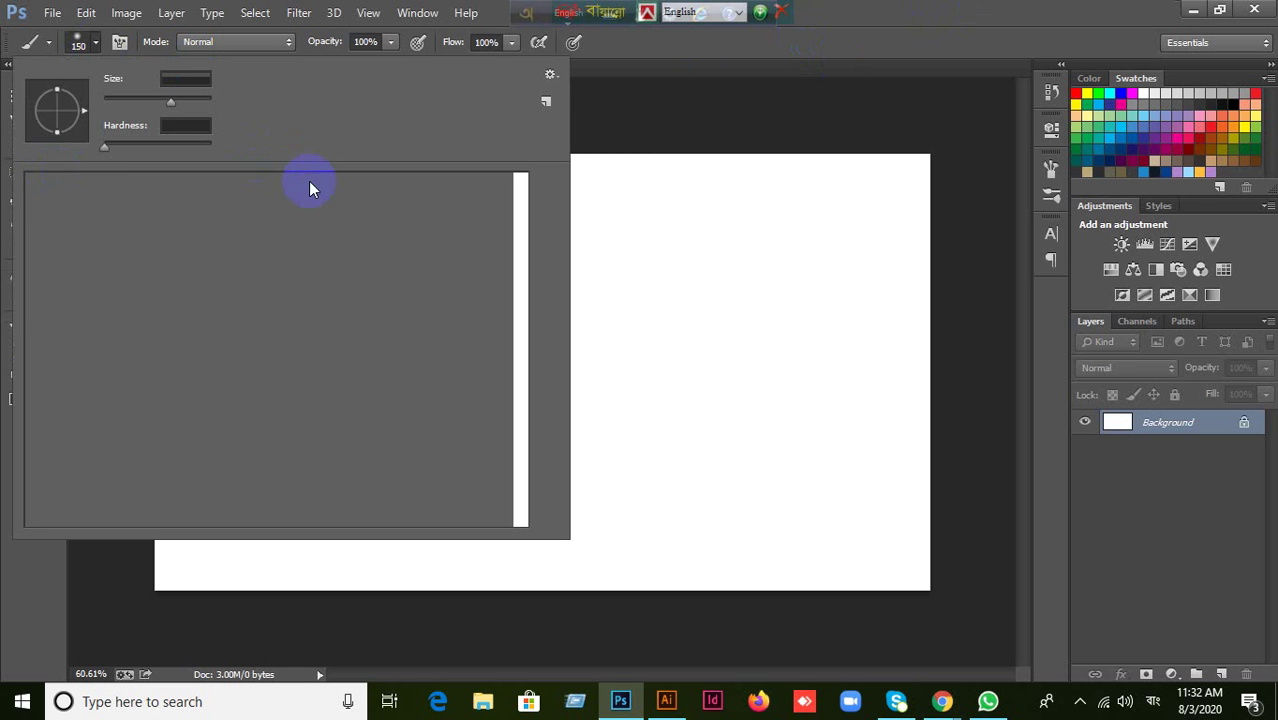
pyautogui.click(208, 167)
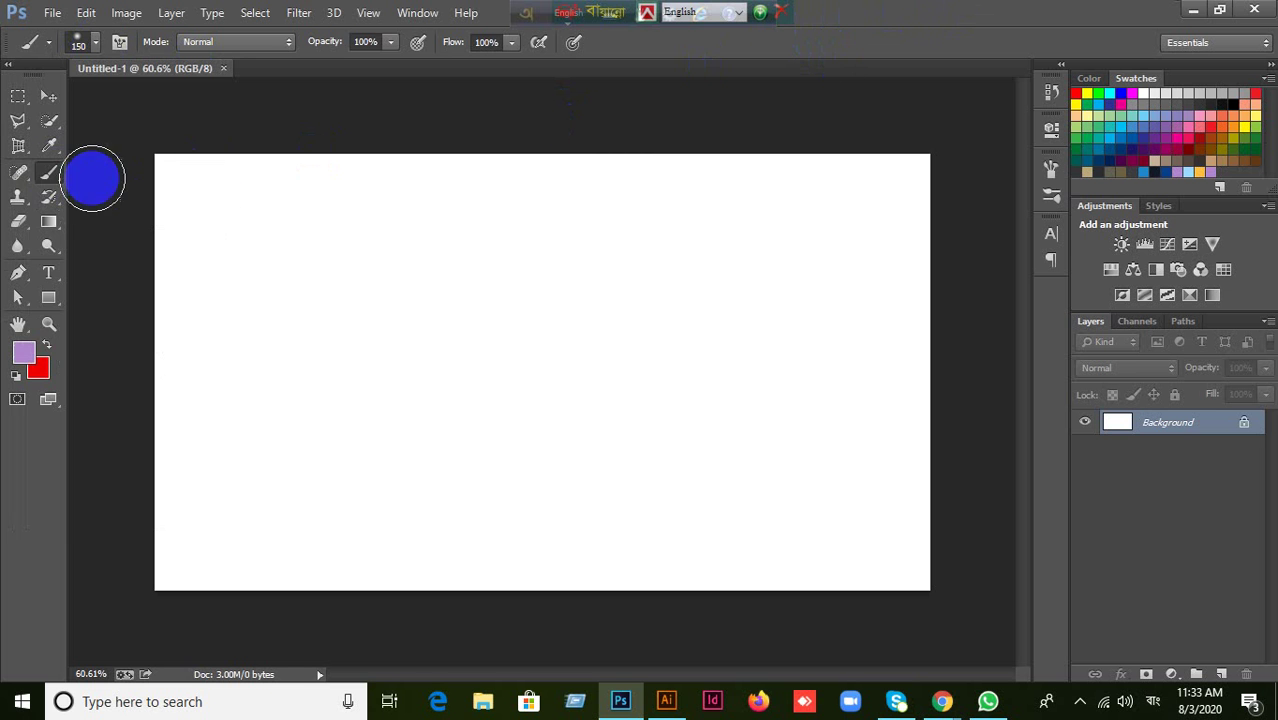
pyautogui.click(96, 45)
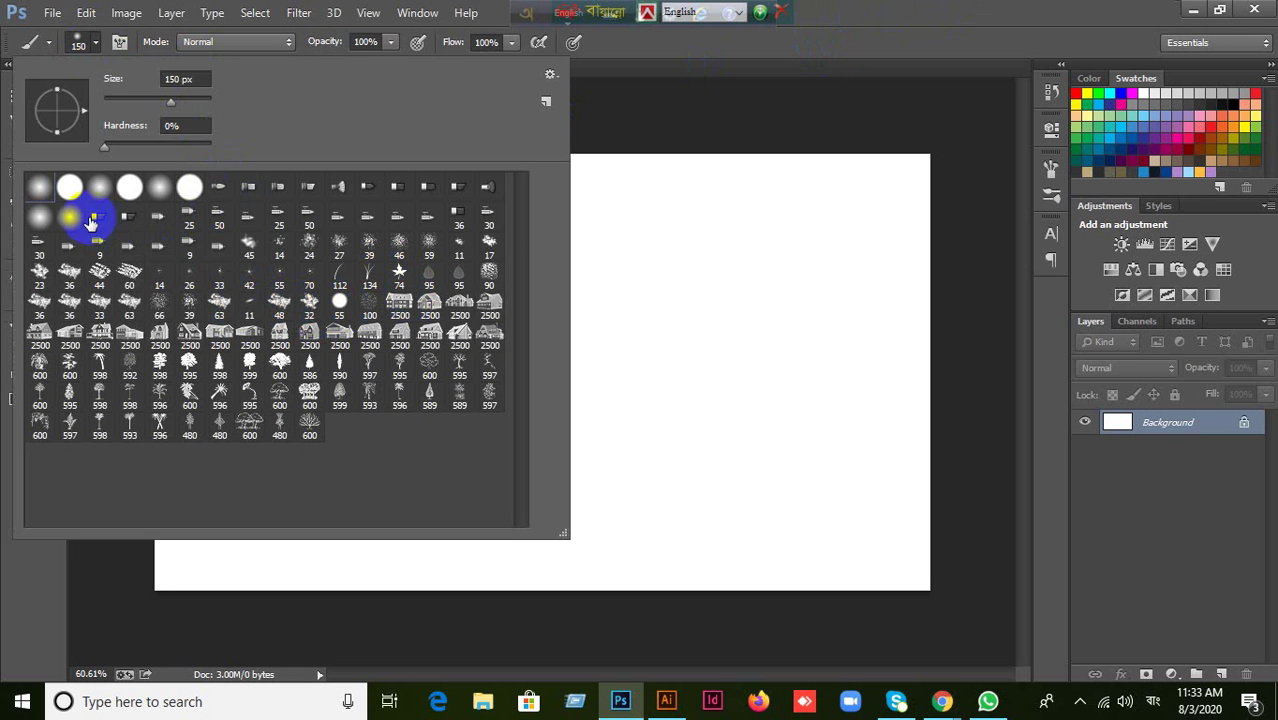
pyautogui.doubleClick(121, 186)
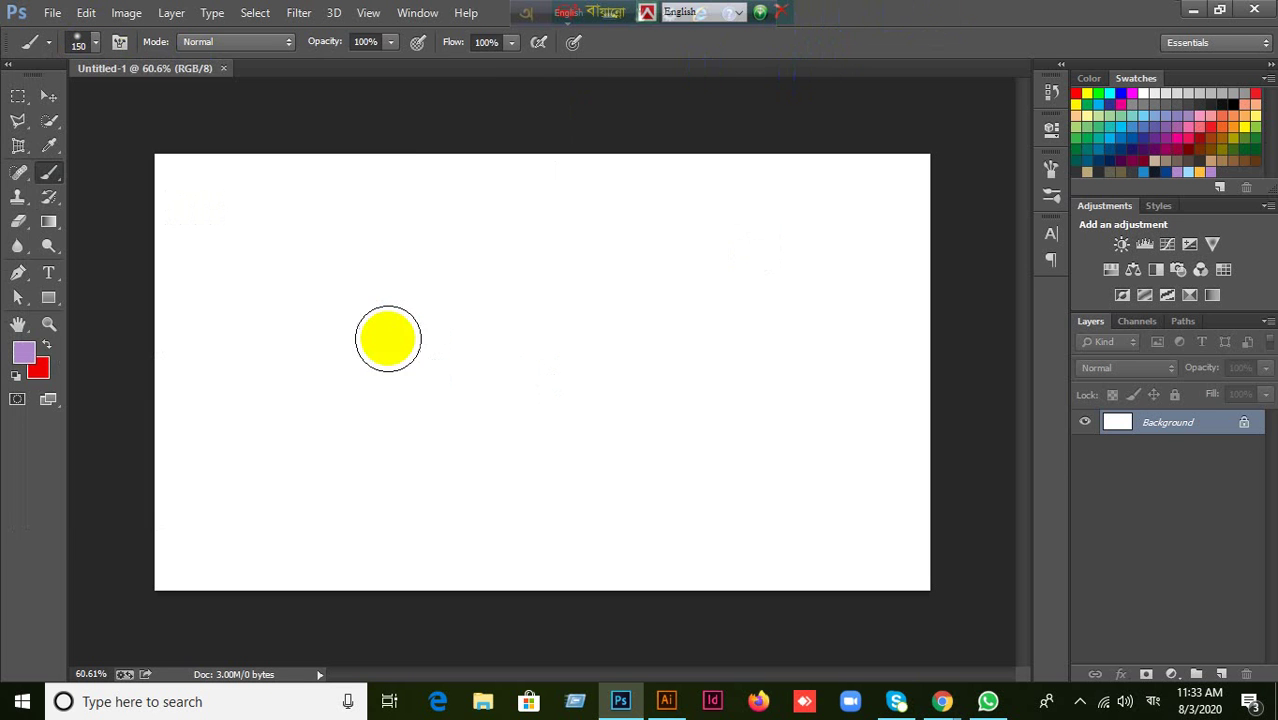
pyautogui.moveTo(281, 228)
pyautogui.mouseDown()
pyautogui.moveTo(431, 321)
pyautogui.moveTo(633, 417)
pyautogui.mouseUp()
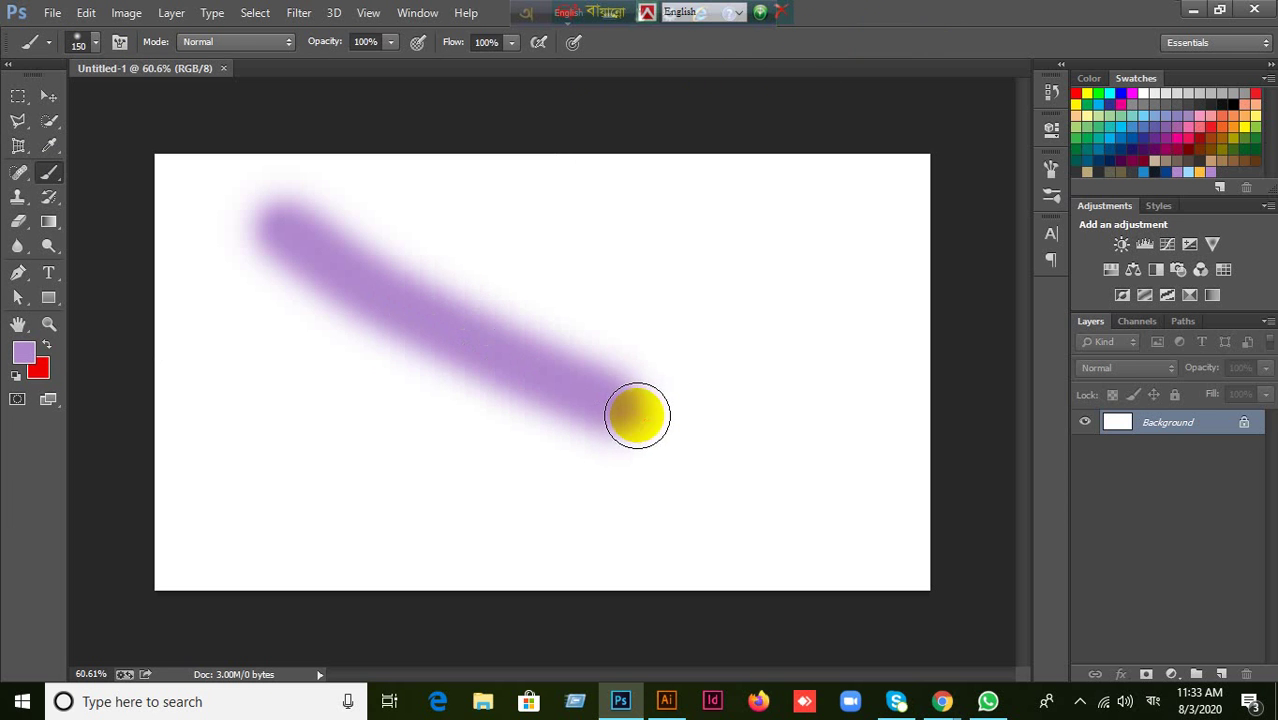
pyautogui.moveTo(790, 260); pyautogui.dragTo(352, 441)
pyautogui.moveTo(217, 294)
pyautogui.mouseDown()
pyautogui.moveTo(406, 401)
pyautogui.moveTo(586, 468)
pyautogui.mouseUp()
# Change the paint colour to pink and paint two pink strokes.
pyautogui.click(20, 352)
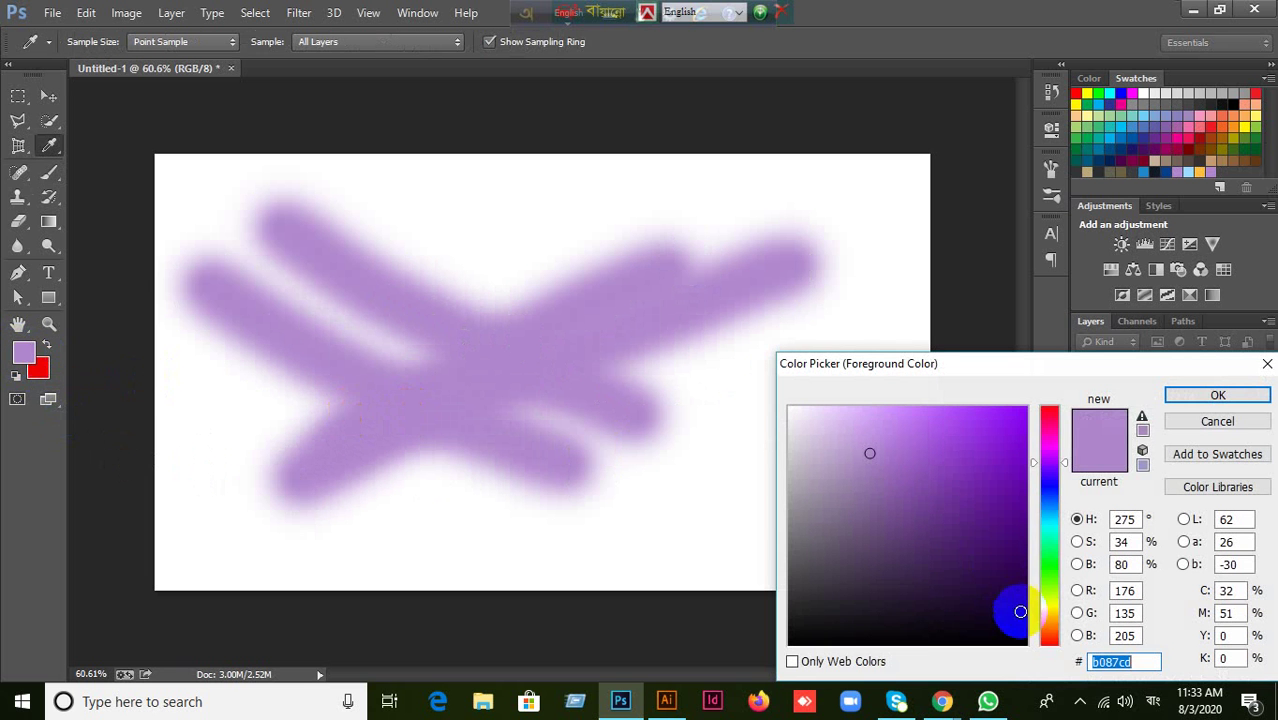
pyautogui.moveTo(1036, 468); pyautogui.dragTo(1050, 415)
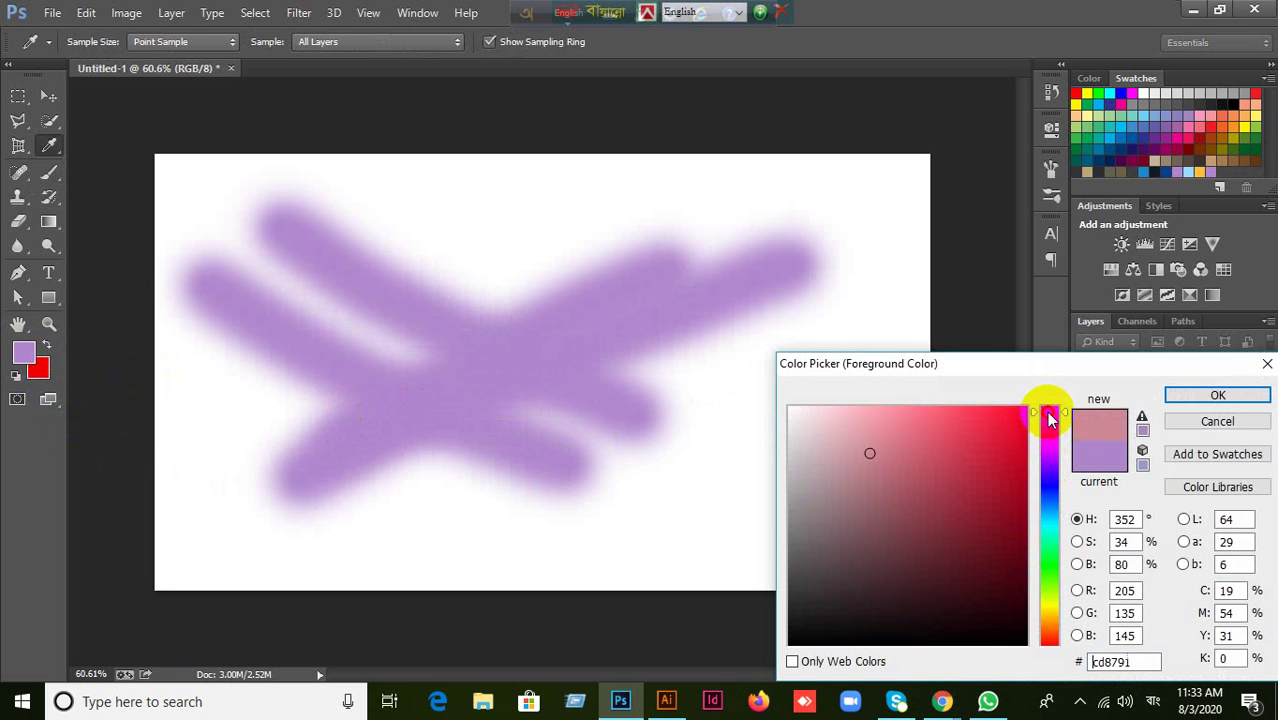
pyautogui.click(1218, 396)
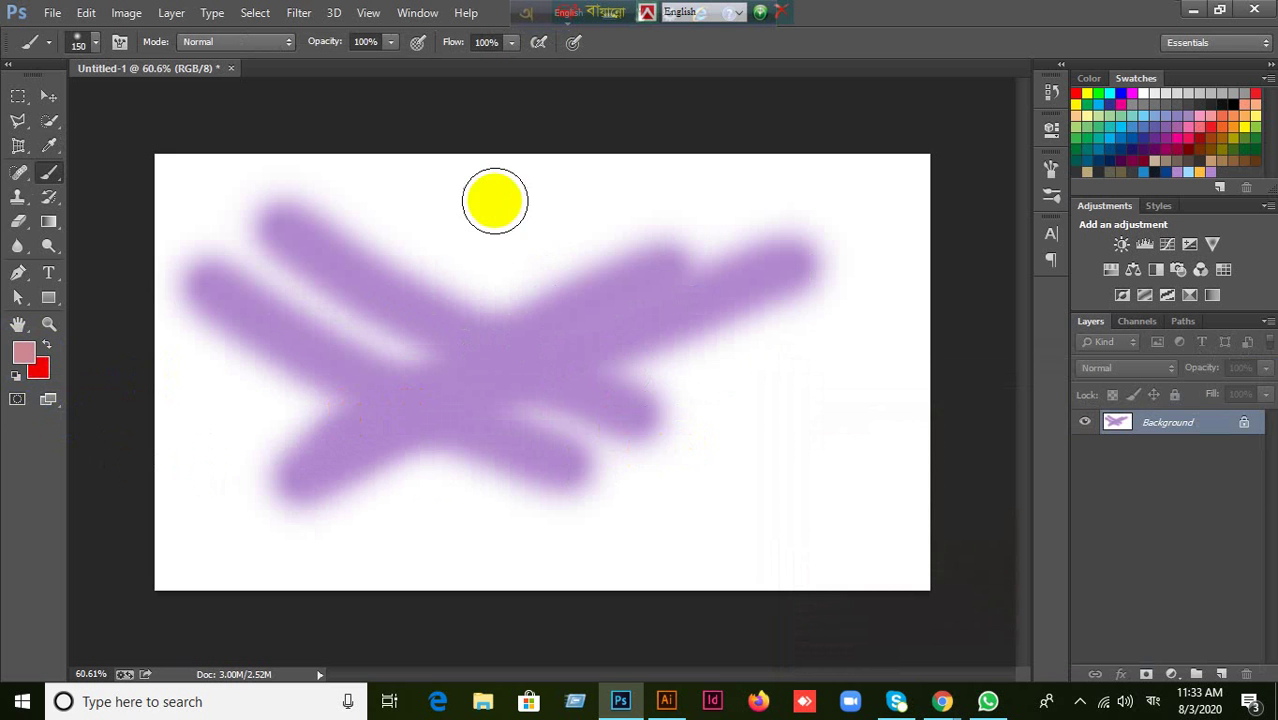
pyautogui.moveTo(492, 195); pyautogui.dragTo(776, 408)
pyautogui.moveTo(345, 442); pyautogui.dragTo(479, 320)
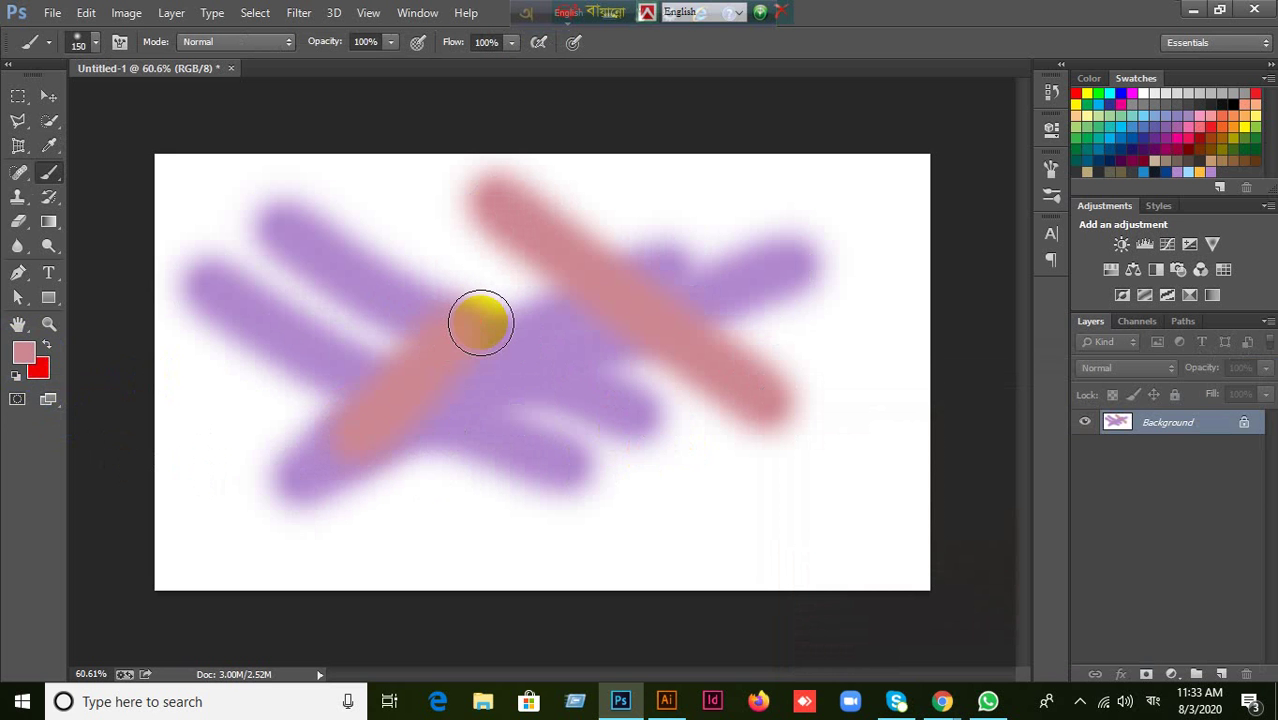
# Set the colour to pure red ff0024, paint a red X, then undo every stroke.
pyautogui.click(40, 370)
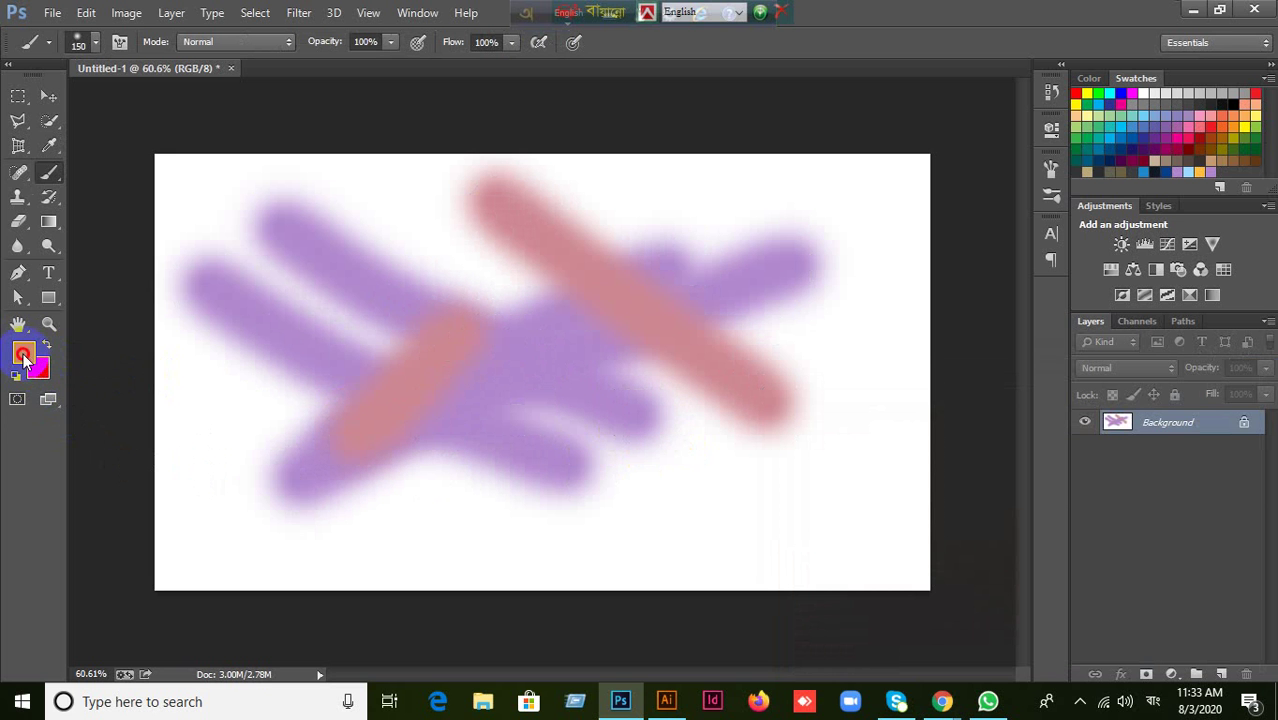
pyautogui.click(24, 356)
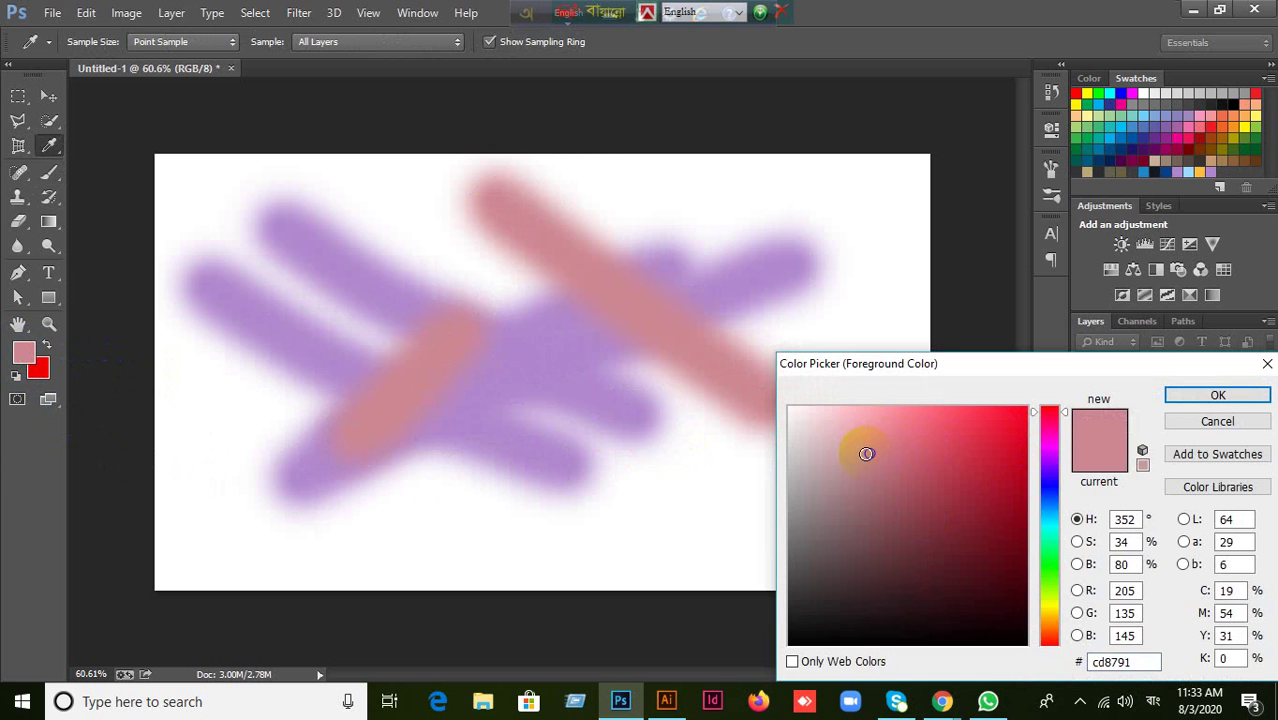
pyautogui.moveTo(998, 415); pyautogui.dragTo(1040, 412)
pyautogui.click(1218, 395)
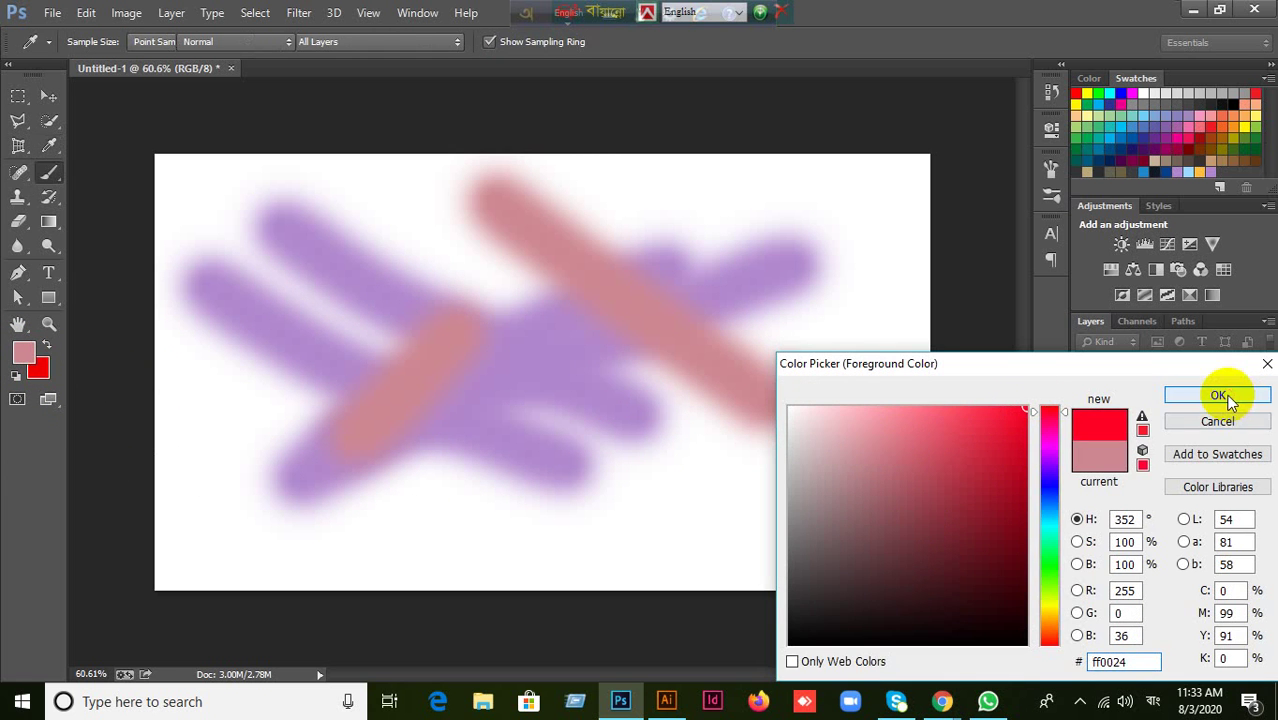
pyautogui.moveTo(393, 225)
pyautogui.mouseDown()
pyautogui.moveTo(713, 400)
pyautogui.moveTo(705, 440)
pyautogui.mouseUp()
pyautogui.moveTo(733, 235)
pyautogui.mouseDown()
pyautogui.moveTo(676, 243)
pyautogui.moveTo(346, 461)
pyautogui.mouseUp()
pyautogui.moveTo(217, 288)
pyautogui.mouseDown()
pyautogui.moveTo(304, 479)
pyautogui.moveTo(272, 508)
pyautogui.moveTo(225, 518)
pyautogui.moveTo(613, 348)
pyautogui.mouseUp()
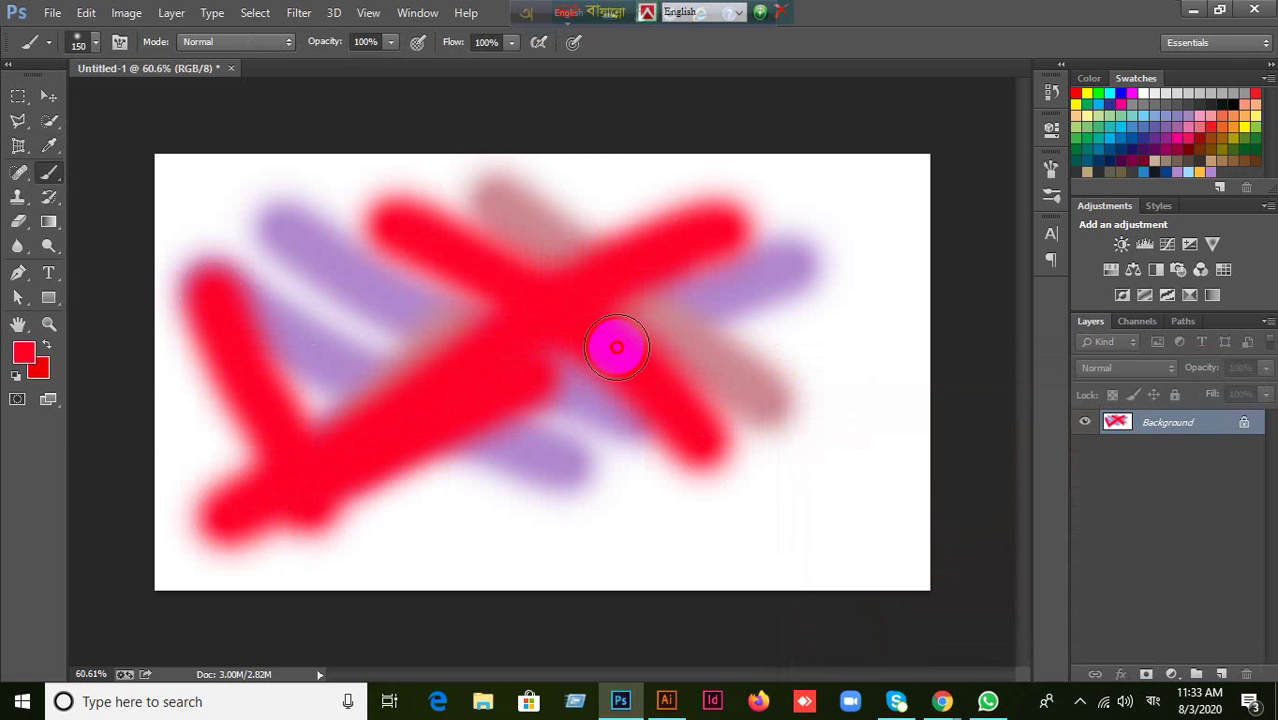
pyautogui.hotkey('ctrl', 'alt', 'z')
pyautogui.hotkey('ctrl', 'alt', 'z')
pyautogui.hotkey('ctrl', 'alt', 'z')
pyautogui.hotkey('ctrl', 'alt', 'z')
pyautogui.hotkey('ctrl', 'alt', 'z')
pyautogui.hotkey('ctrl', 'alt', 'z')
pyautogui.hotkey('ctrl', 'alt', 'z')
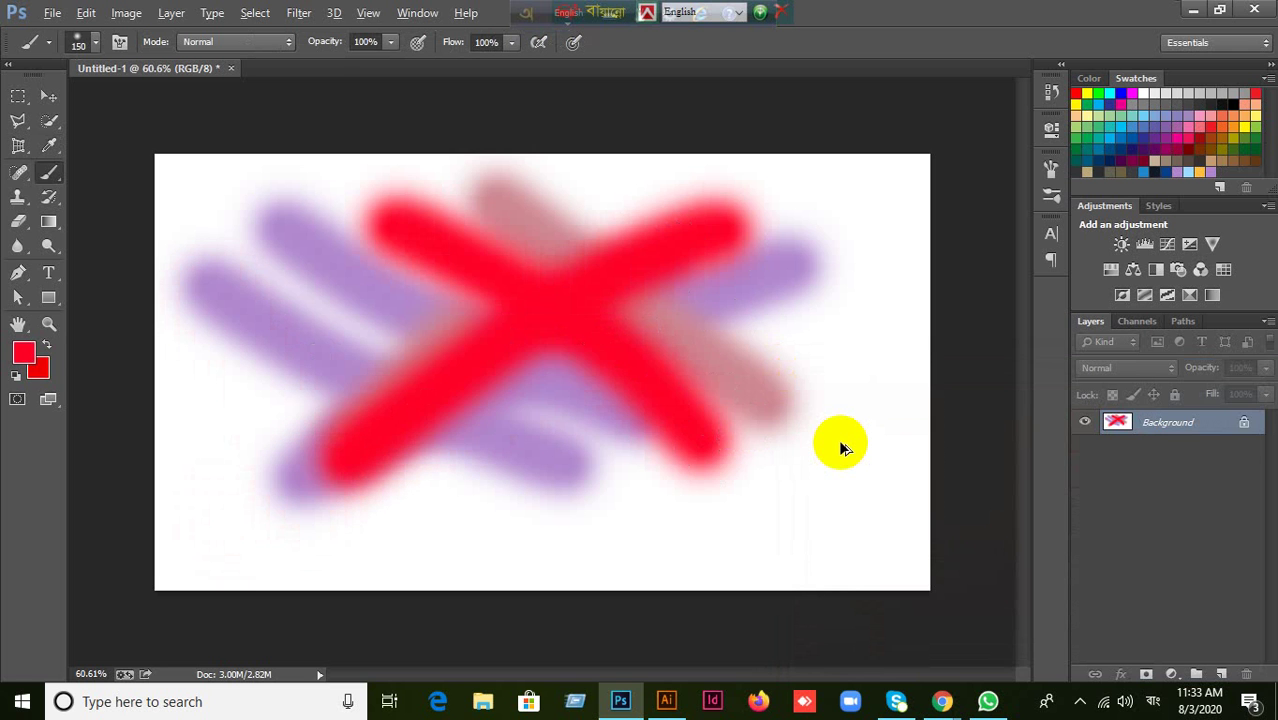
pyautogui.hotkey('ctrl', 'alt', 'z')
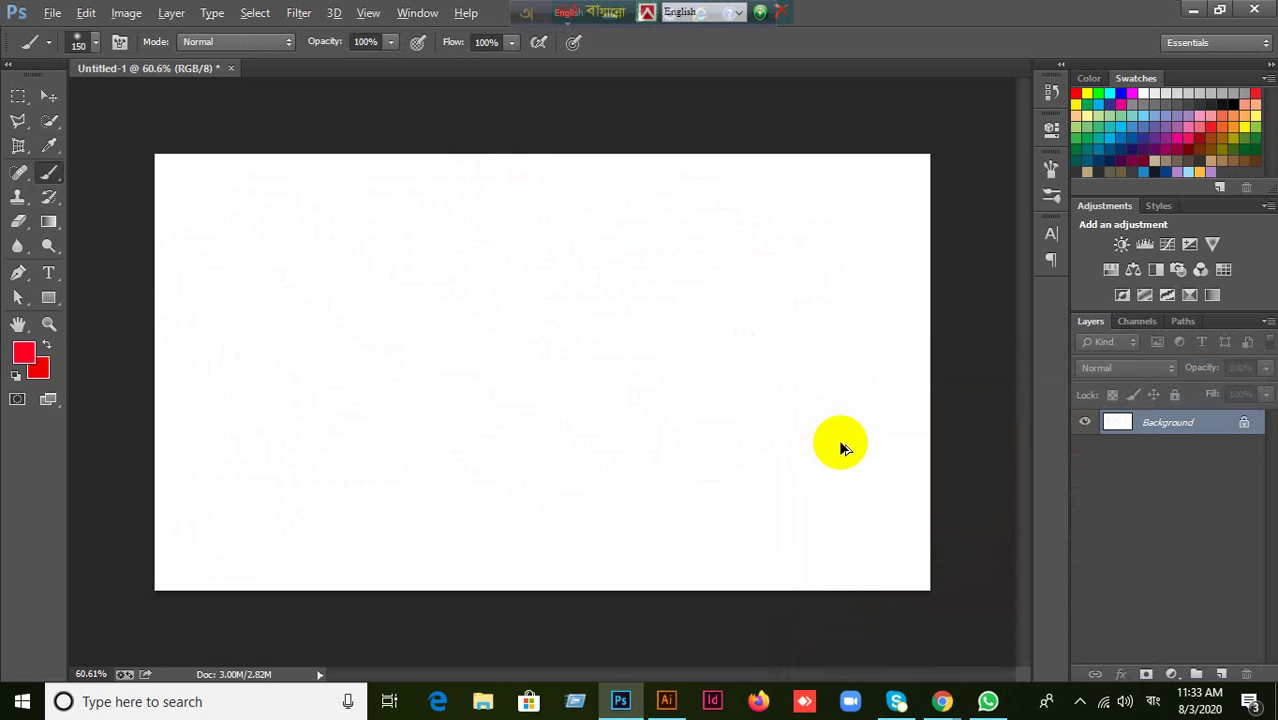
# Add Layer 1, paint red hash-shaped test strokes, then undo them and the new layer.
pyautogui.click(1221, 674)
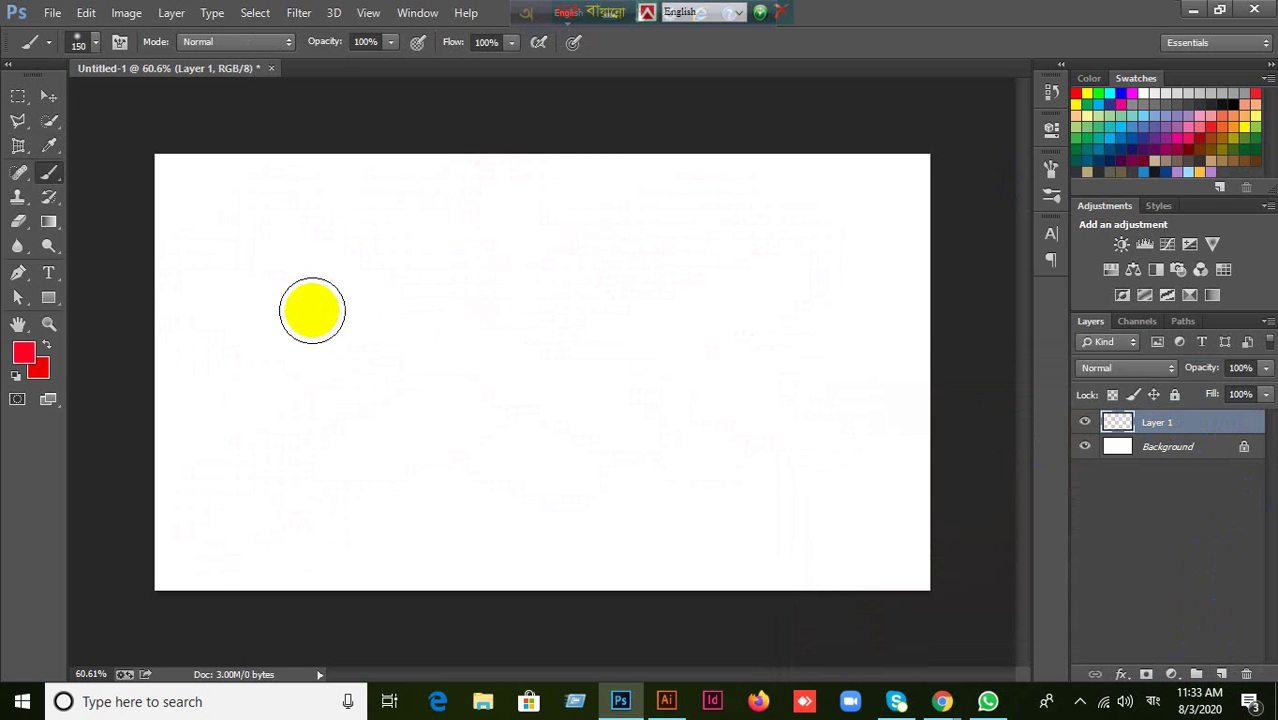
pyautogui.moveTo(234, 225); pyautogui.dragTo(655, 488)
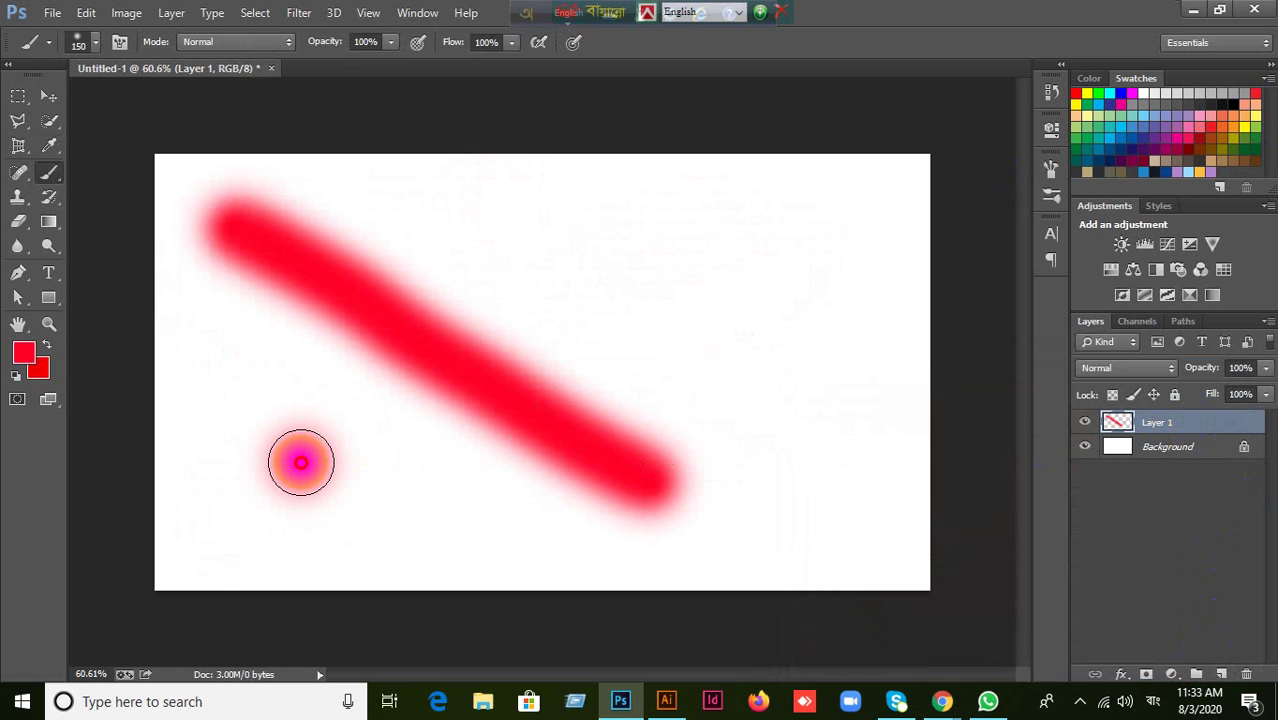
pyautogui.moveTo(300, 456)
pyautogui.mouseDown()
pyautogui.moveTo(466, 355)
pyautogui.moveTo(742, 220)
pyautogui.mouseUp()
pyautogui.moveTo(434, 208); pyautogui.dragTo(760, 440)
pyautogui.moveTo(215, 378); pyautogui.dragTo(502, 437)
pyautogui.hotkey('ctrl', 'alt', 'z')
pyautogui.hotkey('ctrl', 'alt', 'z')
pyautogui.hotkey('ctrl', 'alt', 'z')
pyautogui.hotkey('ctrl', 'alt', 'z')
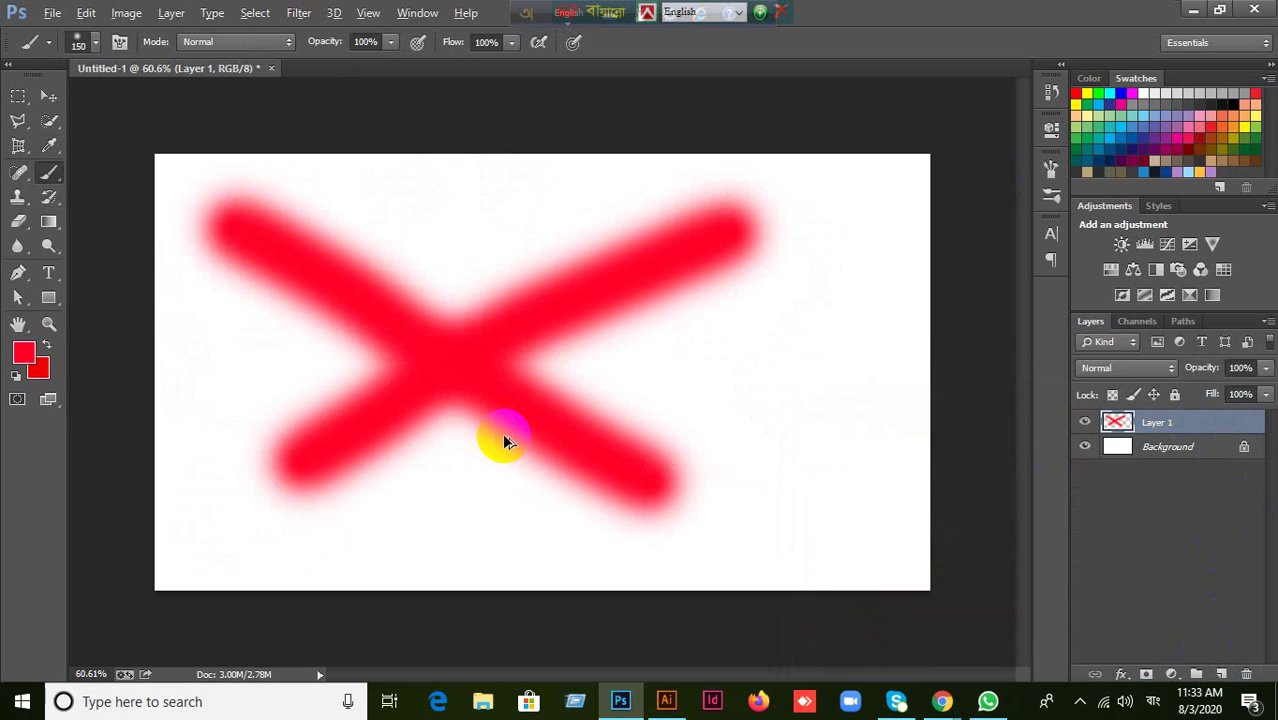
pyautogui.hotkey('ctrl', 'alt', 'z')
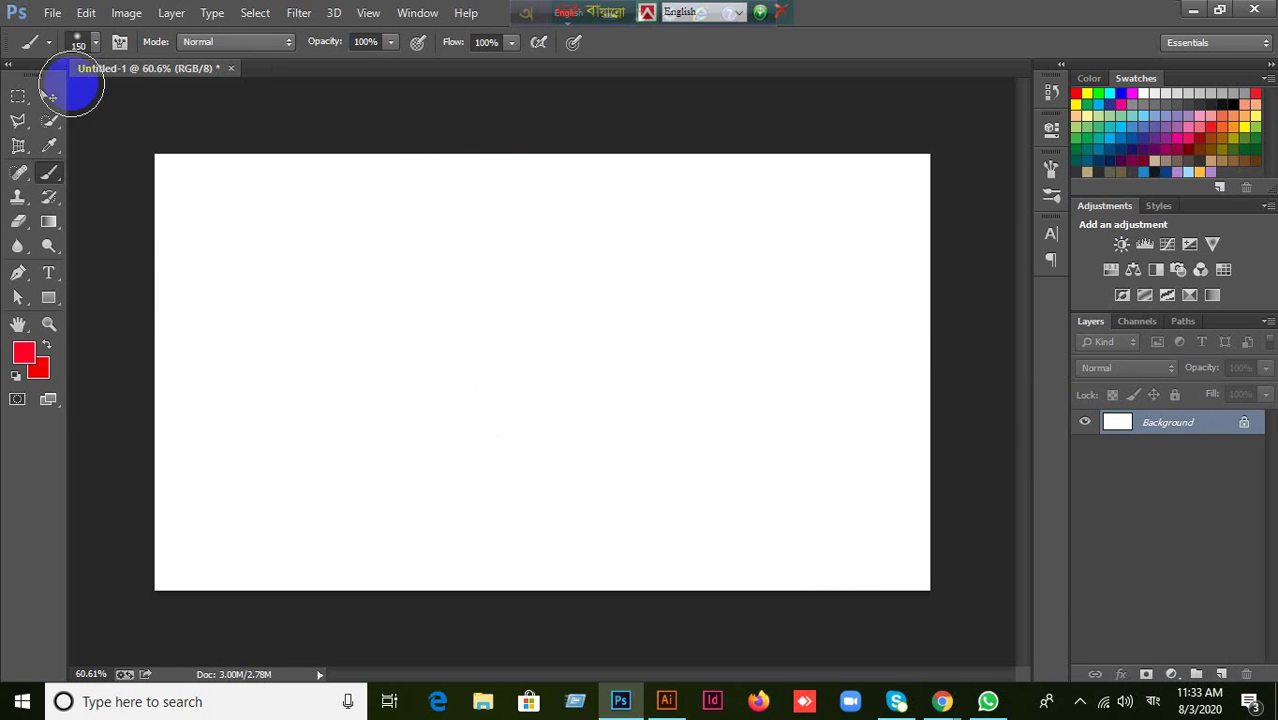
# Choose the textured 60 px brush preset, paint red test strokes, then undo them.
pyautogui.click(88, 41)
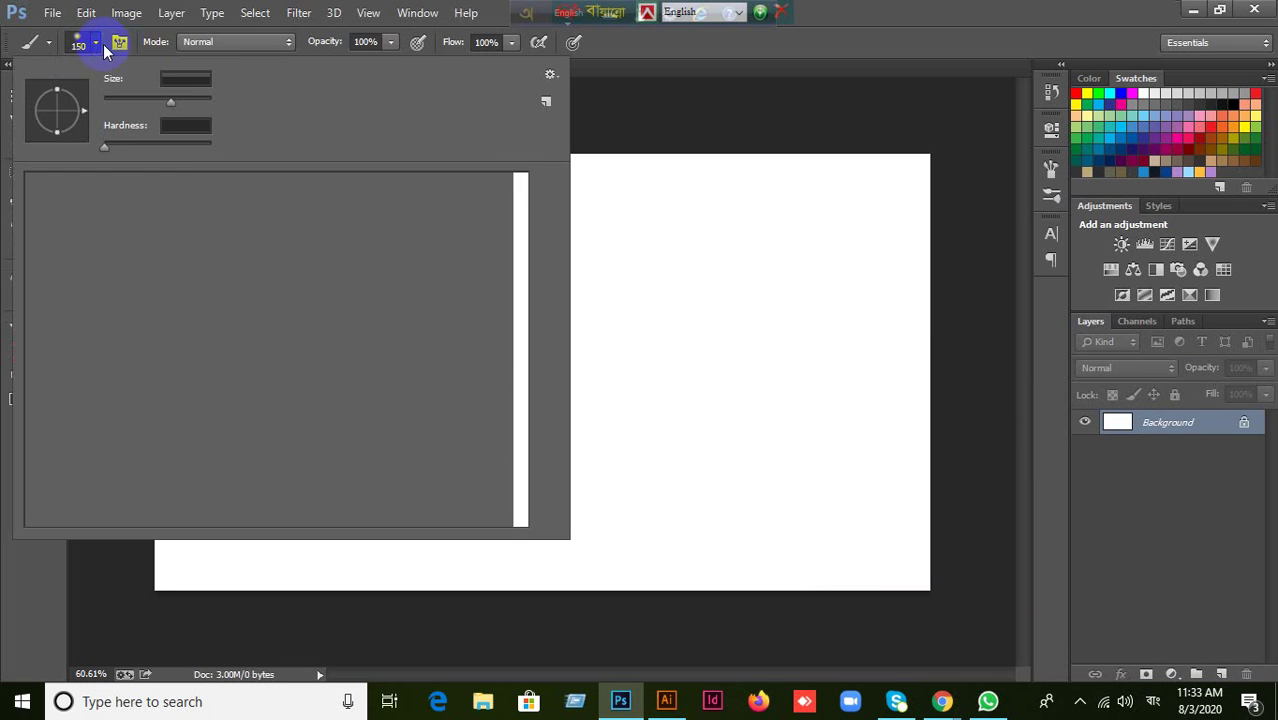
pyautogui.click(975, 8)
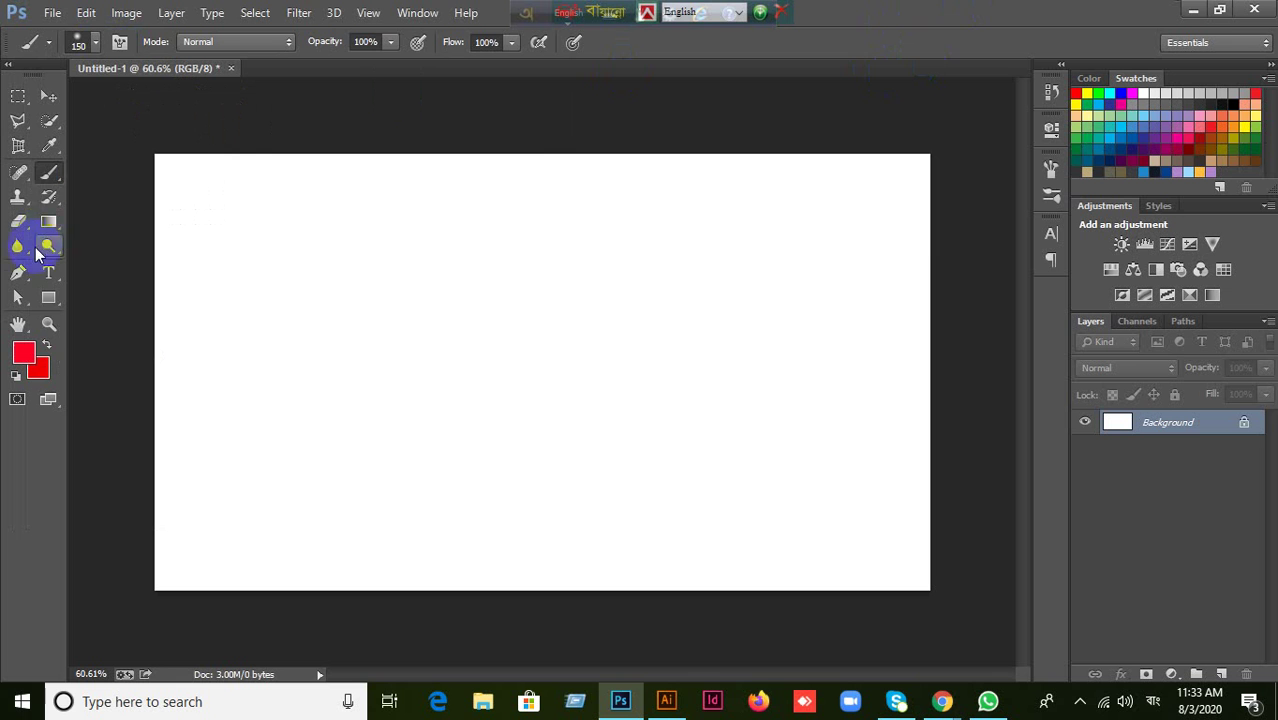
pyautogui.click(87, 42)
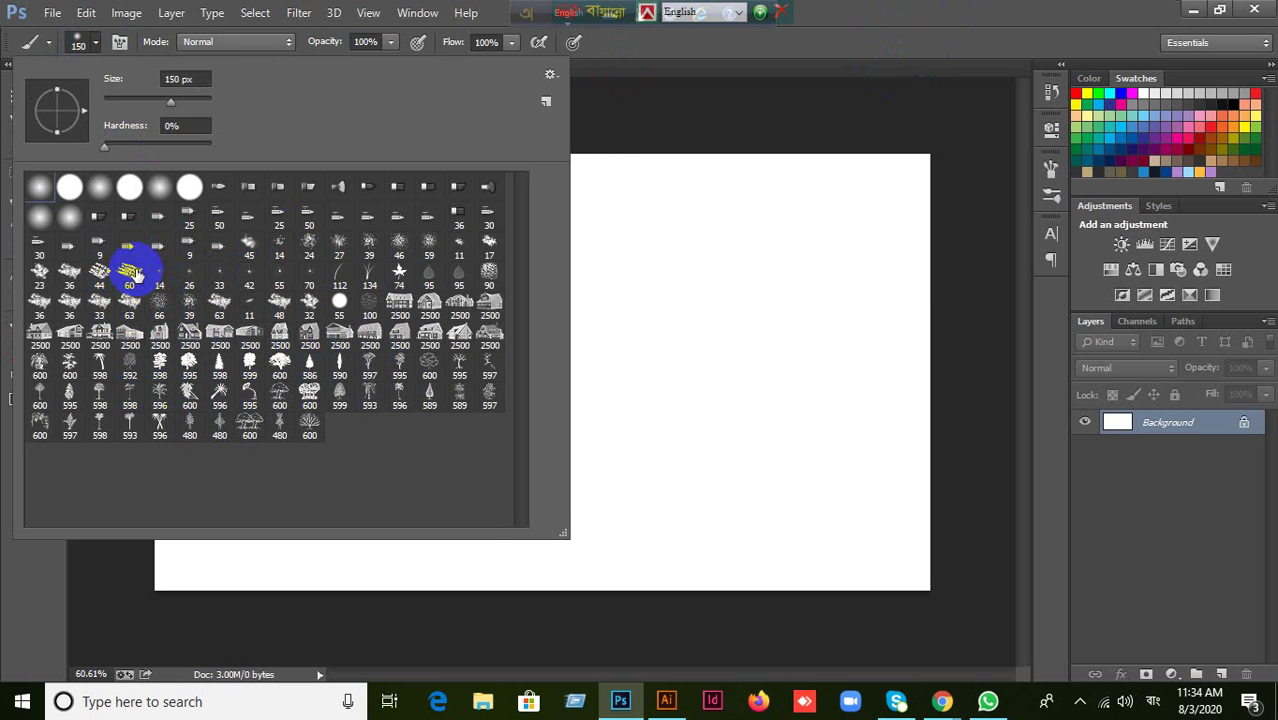
pyautogui.click(919, 10)
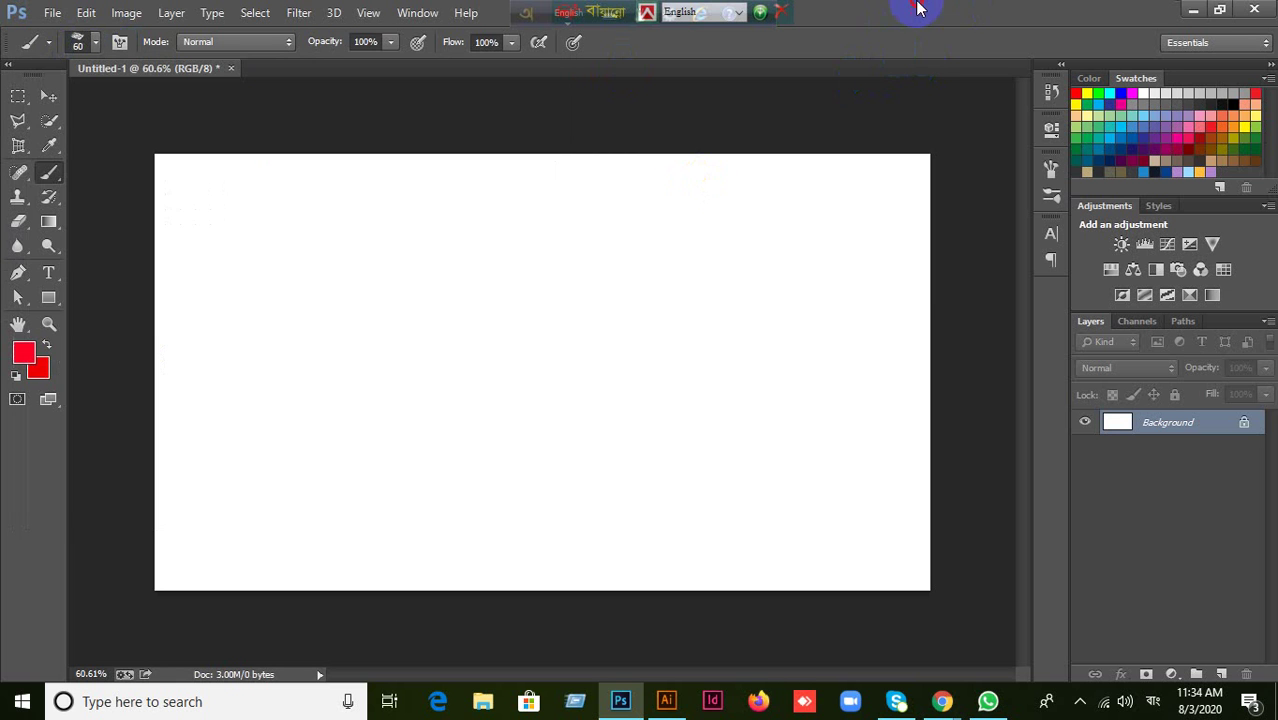
pyautogui.moveTo(348, 260); pyautogui.dragTo(398, 262)
pyautogui.moveTo(490, 309); pyautogui.dragTo(695, 410)
pyautogui.moveTo(788, 226)
pyautogui.mouseDown()
pyautogui.moveTo(440, 462)
pyautogui.moveTo(410, 490)
pyautogui.mouseUp()
pyautogui.moveTo(237, 277); pyautogui.dragTo(495, 560)
pyautogui.moveTo(584, 243); pyautogui.dragTo(541, 348)
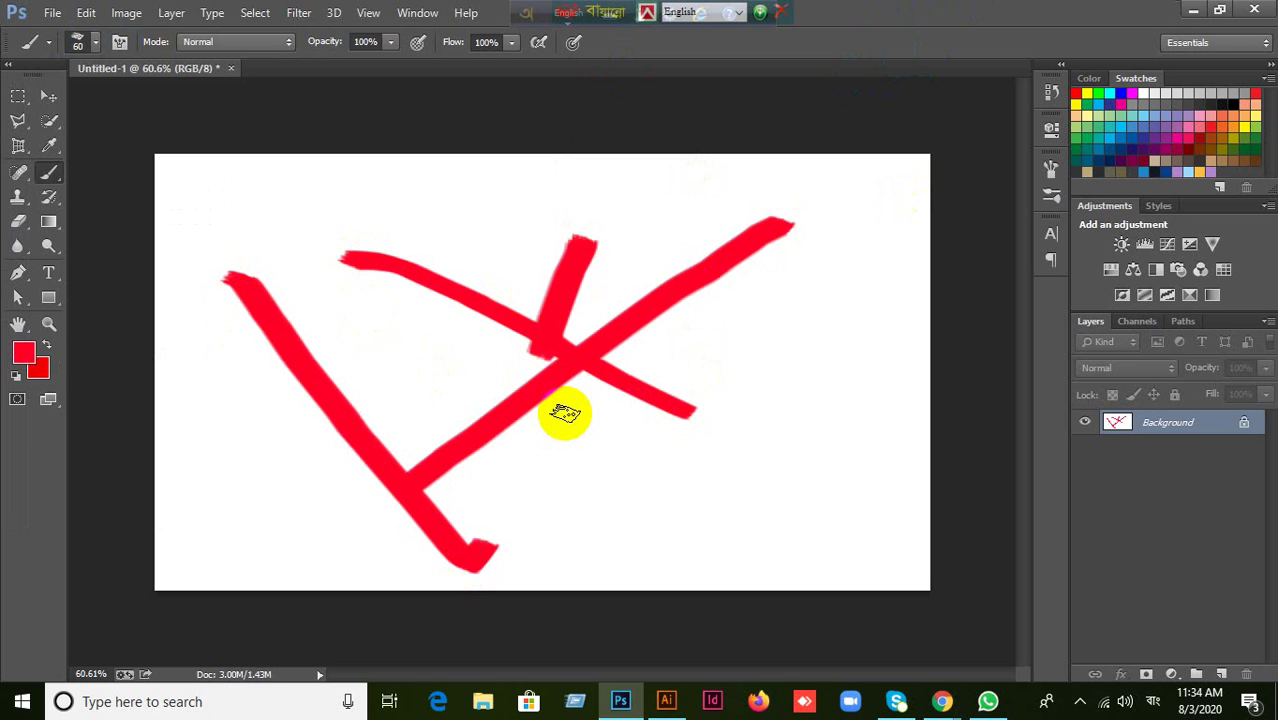
pyautogui.hotkey('ctrl', 'alt', 'z')
pyautogui.hotkey('ctrl', 'alt', 'z')
pyautogui.hotkey('ctrl', 'alt', 'z')
pyautogui.hotkey('ctrl', 'alt', 'z')
pyautogui.hotkey('ctrl', 'alt', 'z')
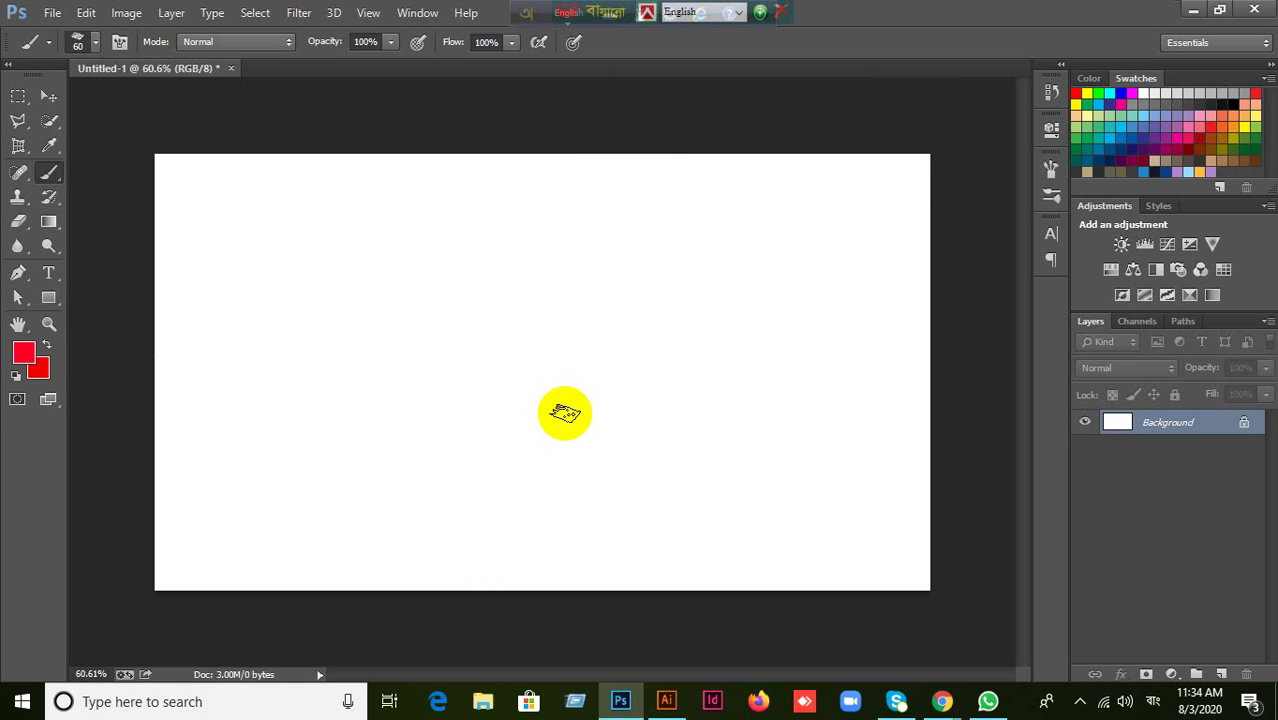
# Add a new empty Layer 1 and select the hard round brush preset.
pyautogui.click(1221, 674)
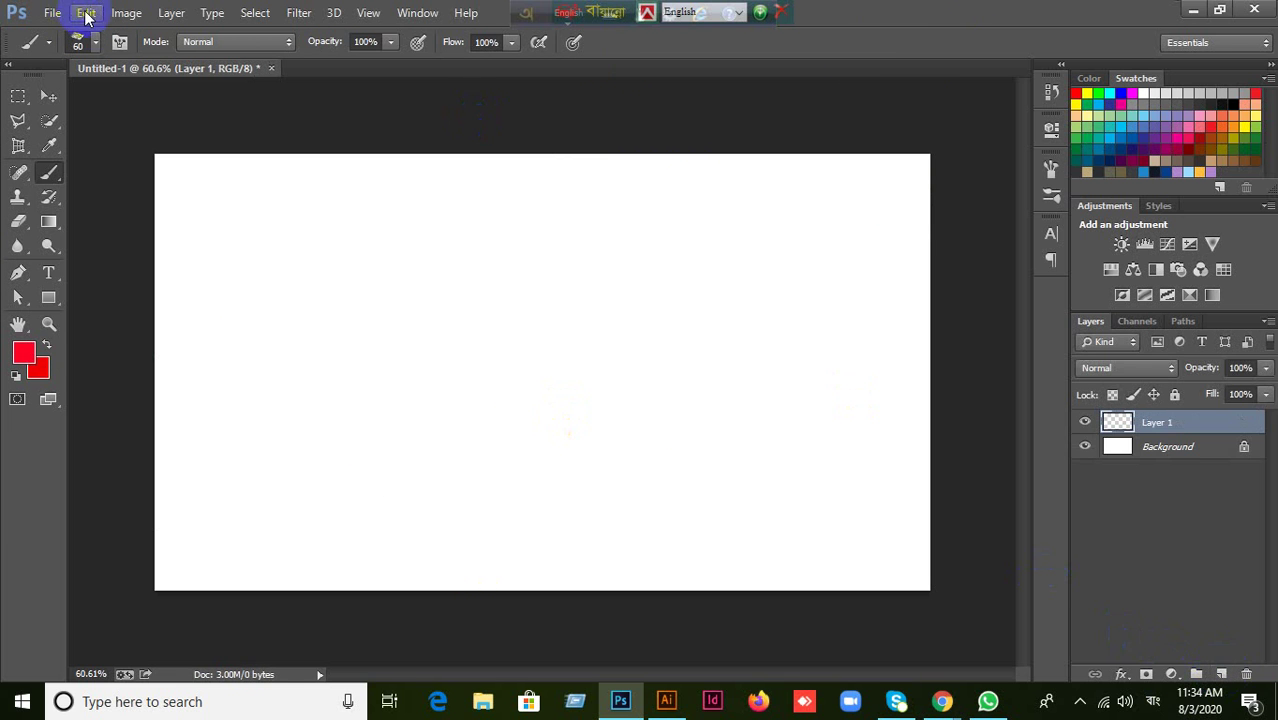
pyautogui.click(94, 46)
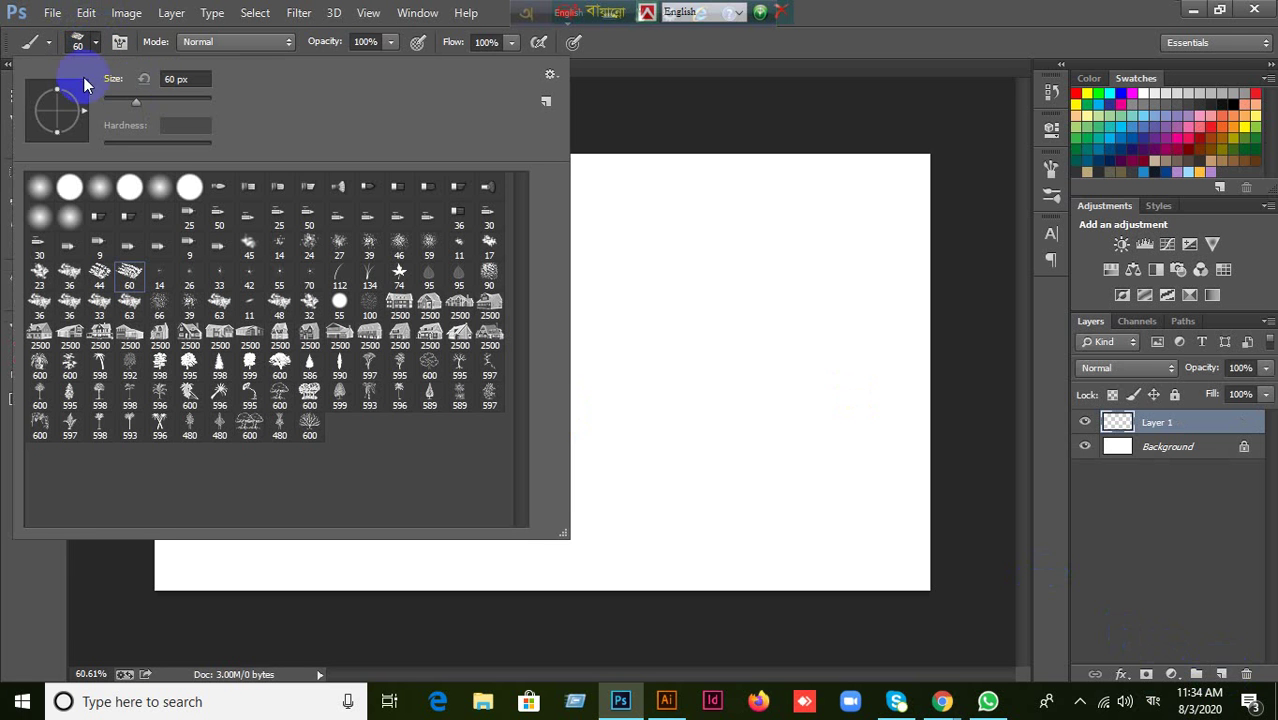
pyautogui.click(69, 187)
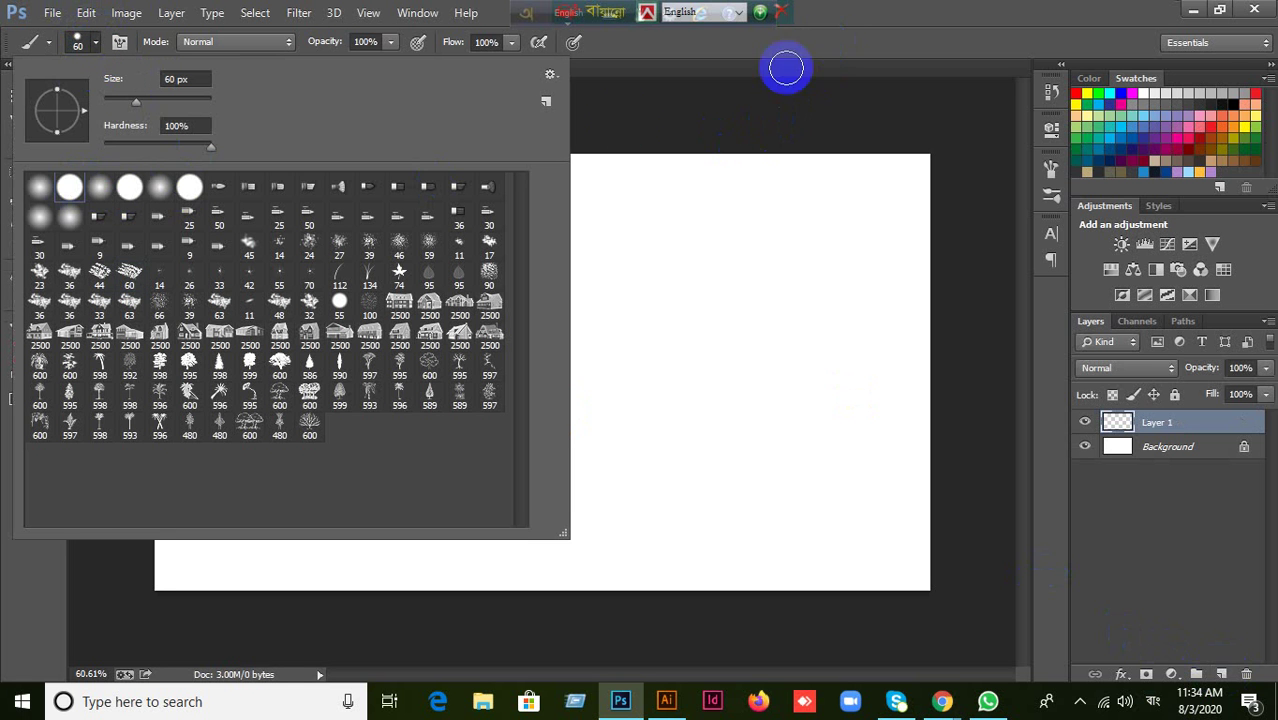
pyautogui.click(900, 8)
# Paint six hard red test strokes on Layer 1, then undo the last three.
pyautogui.moveTo(220, 217); pyautogui.dragTo(565, 452)
pyautogui.moveTo(702, 252); pyautogui.dragTo(305, 514)
pyautogui.moveTo(568, 228); pyautogui.dragTo(748, 442)
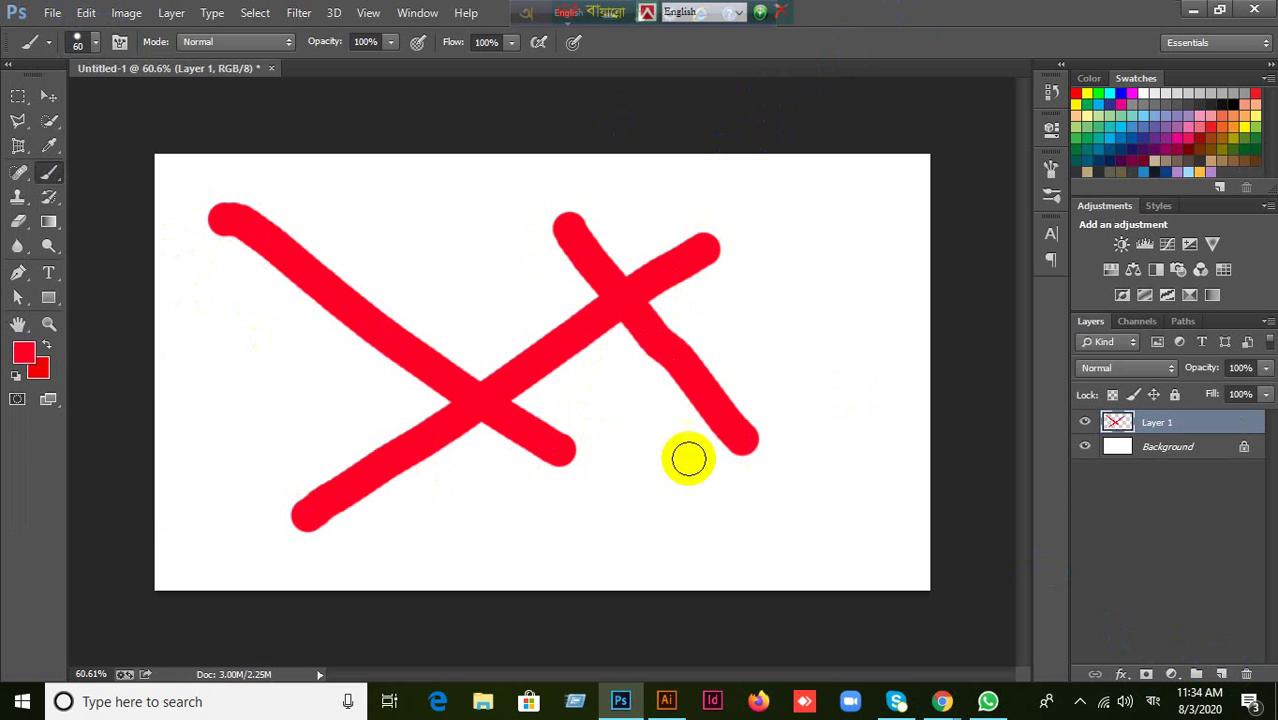
pyautogui.moveTo(137, 327); pyautogui.dragTo(525, 497)
pyautogui.moveTo(518, 226); pyautogui.dragTo(255, 405)
pyautogui.moveTo(522, 285)
pyautogui.mouseDown()
pyautogui.moveTo(653, 434)
pyautogui.moveTo(651, 451)
pyautogui.mouseUp()
pyautogui.hotkey('ctrl', 'alt', 'z')
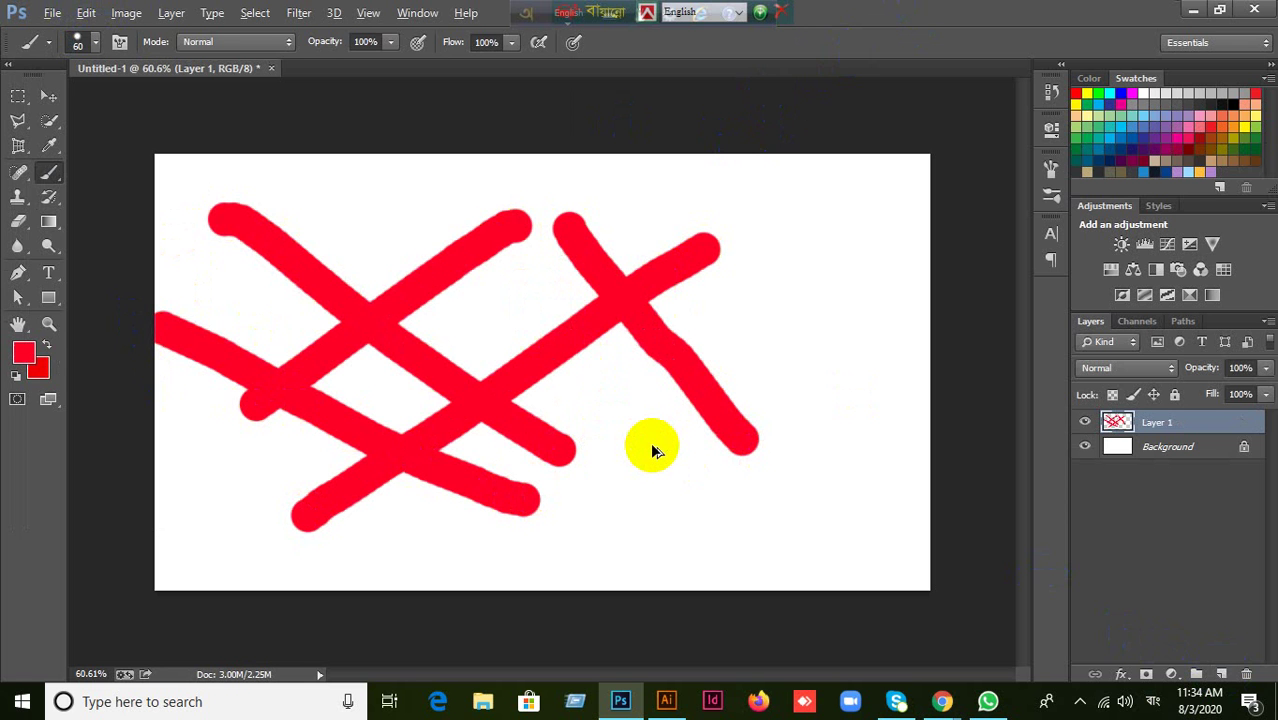
pyautogui.hotkey('ctrl', 'alt', 'z')
pyautogui.hotkey('ctrl', 'alt', 'z')
pyautogui.hotkey('ctrl', 'alt', 'z')
pyautogui.hotkey('ctrl', 'alt', 'z')
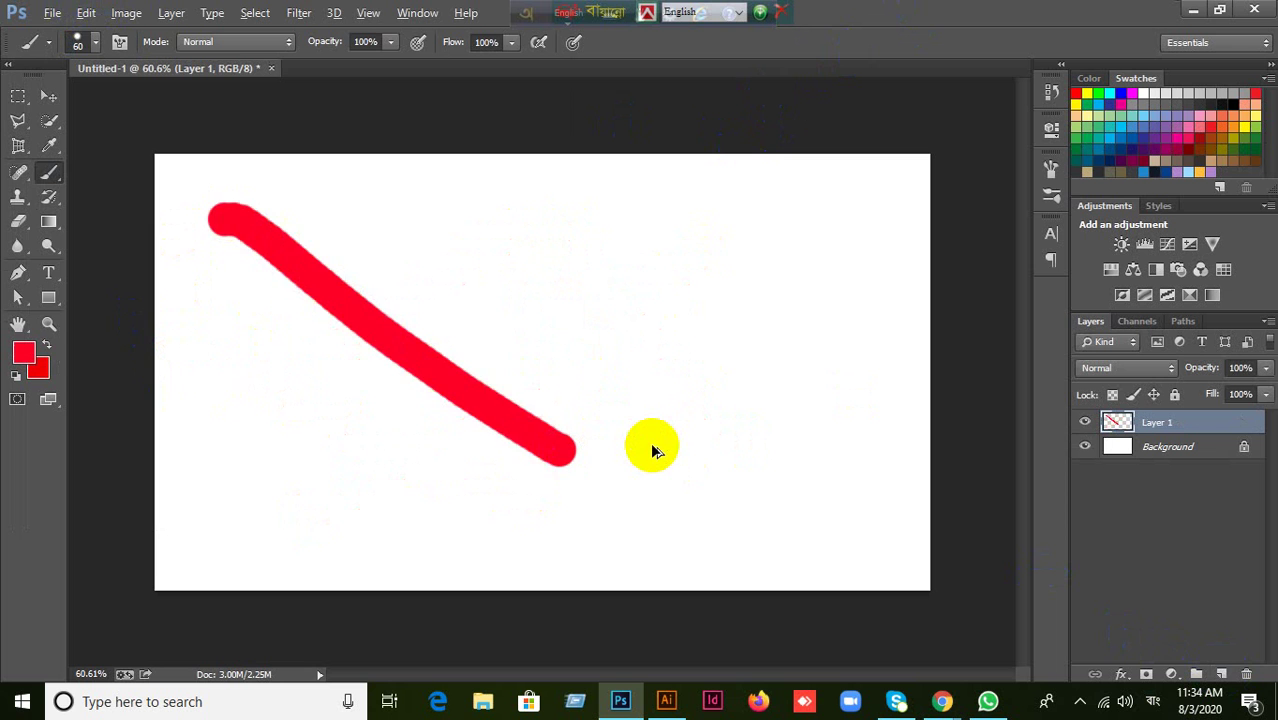
pyautogui.hotkey('ctrl', 'alt', 'z')
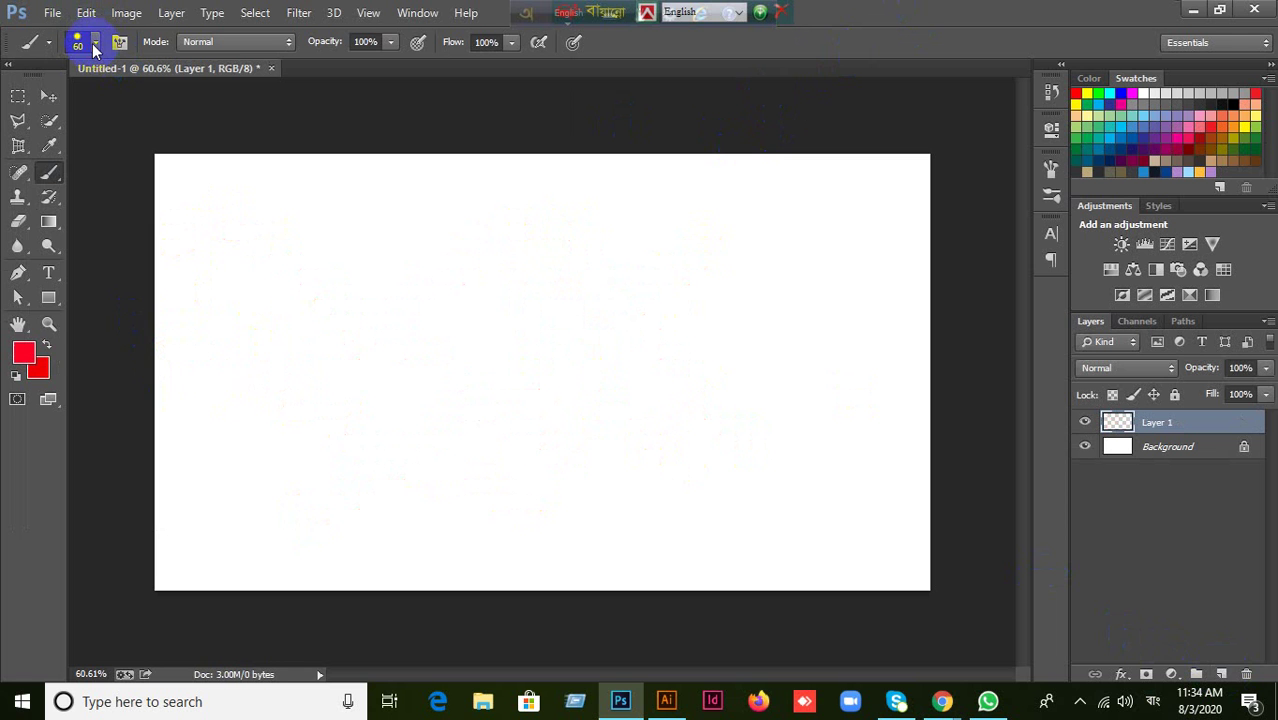
pyautogui.click(94, 45)
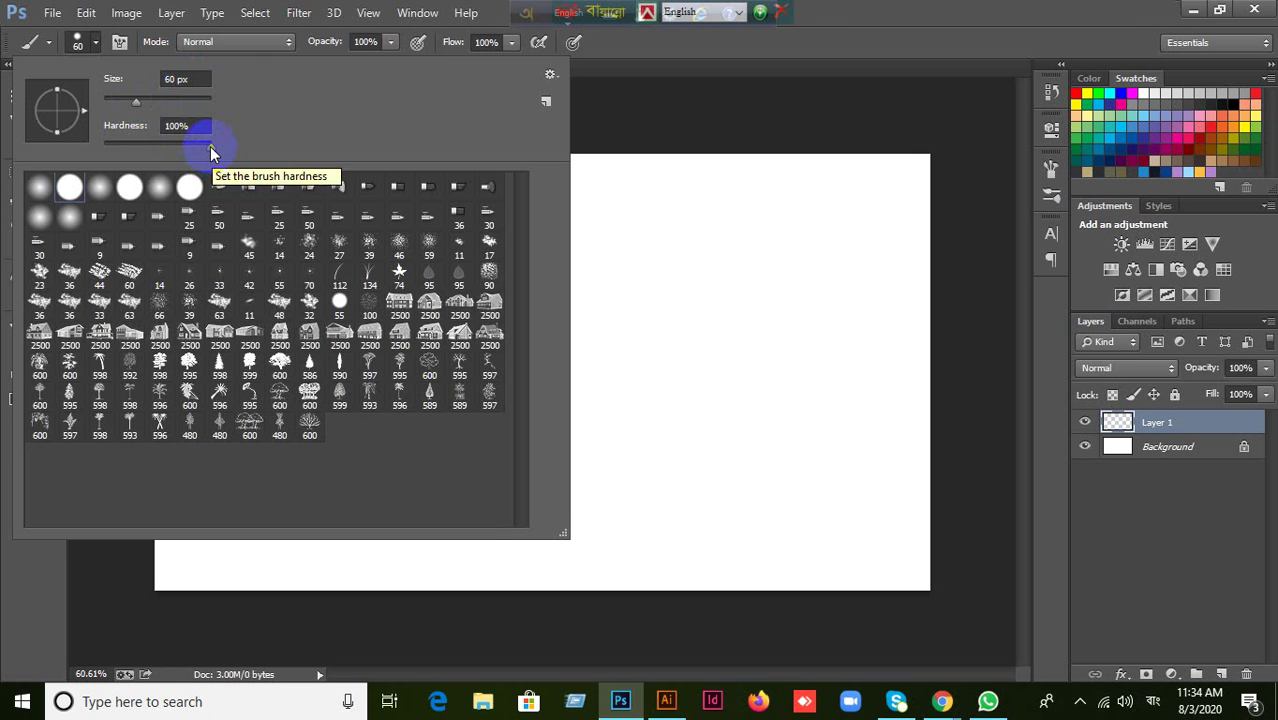
# Lower brush hardness to 10% and enlarge the brush to 125 px.
pyautogui.moveTo(212, 151); pyautogui.dragTo(115, 150)
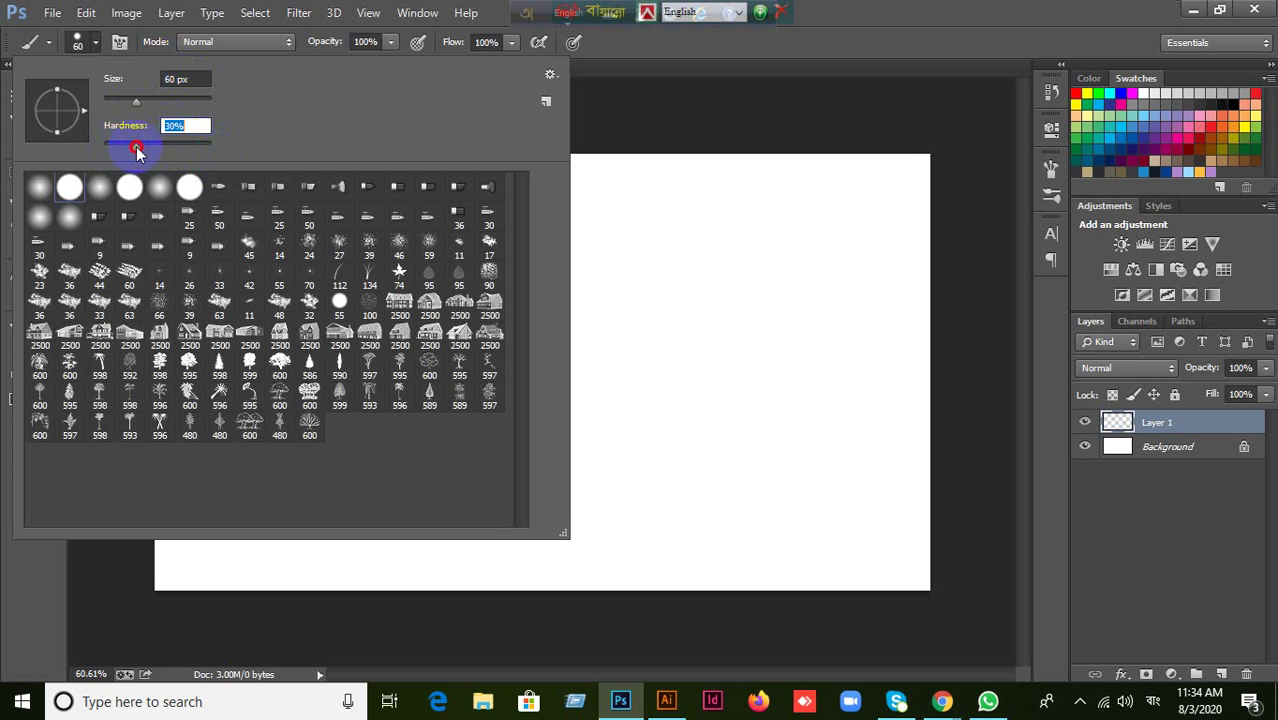
pyautogui.click(876, 10)
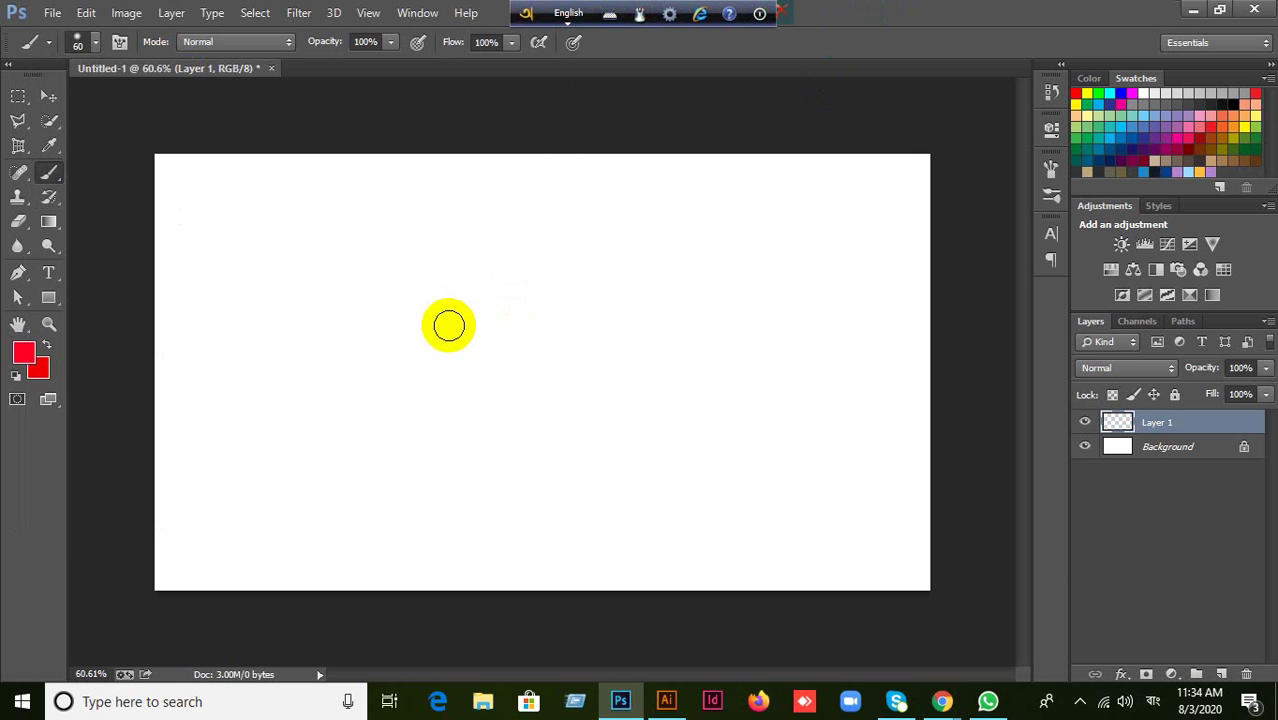
pyautogui.press(']')
pyautogui.press(']')
# Paint eight soft red test strokes, then undo them to clear the canvas.
pyautogui.moveTo(350, 280); pyautogui.dragTo(700, 457)
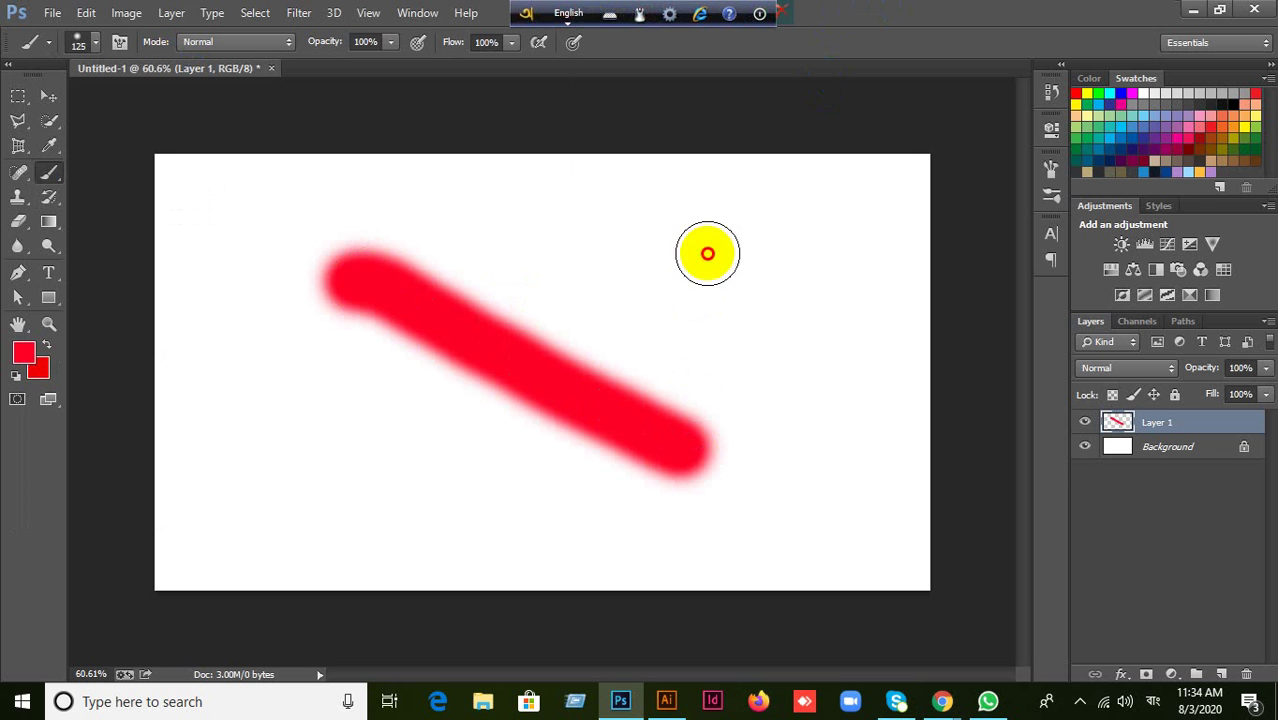
pyautogui.moveTo(708, 251); pyautogui.dragTo(285, 505)
pyautogui.moveTo(208, 251); pyautogui.dragTo(465, 525)
pyautogui.moveTo(785, 335); pyautogui.dragTo(668, 568)
pyautogui.moveTo(538, 210); pyautogui.dragTo(538, 500)
pyautogui.moveTo(335, 195)
pyautogui.mouseDown()
pyautogui.moveTo(402, 451)
pyautogui.moveTo(435, 490)
pyautogui.mouseUp()
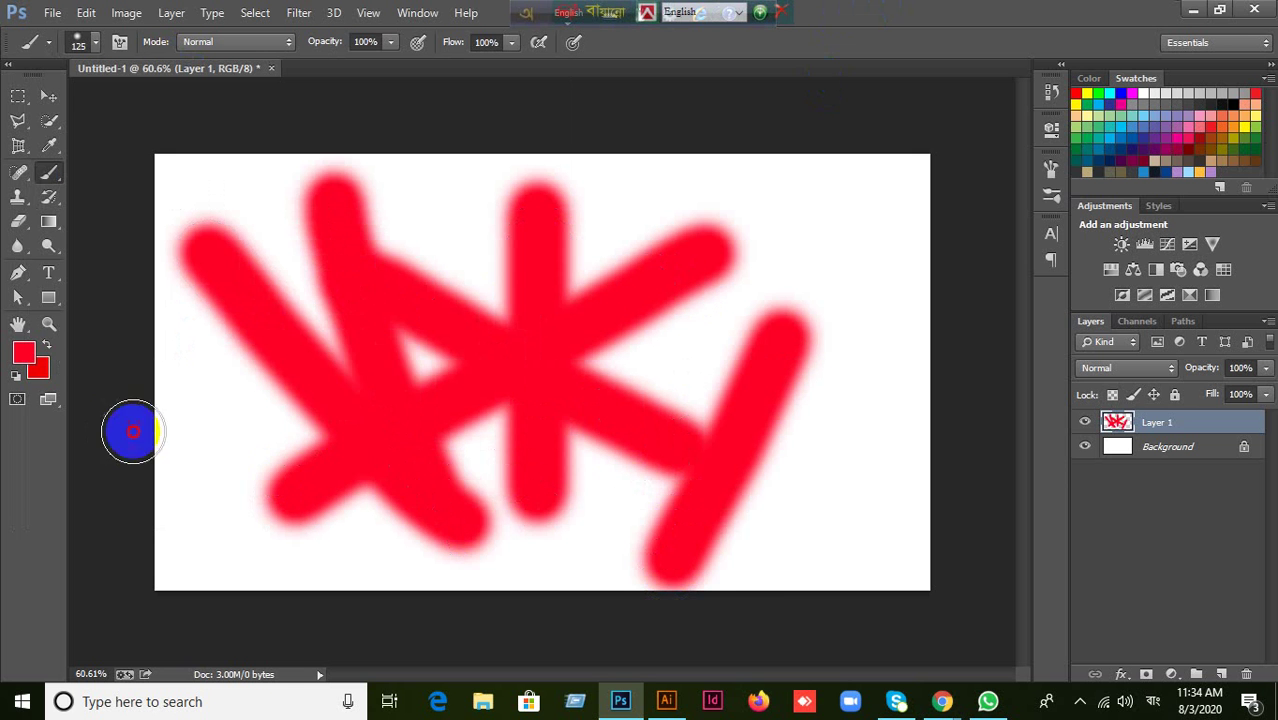
pyautogui.moveTo(128, 428); pyautogui.dragTo(733, 271)
pyautogui.moveTo(745, 222); pyautogui.dragTo(835, 443)
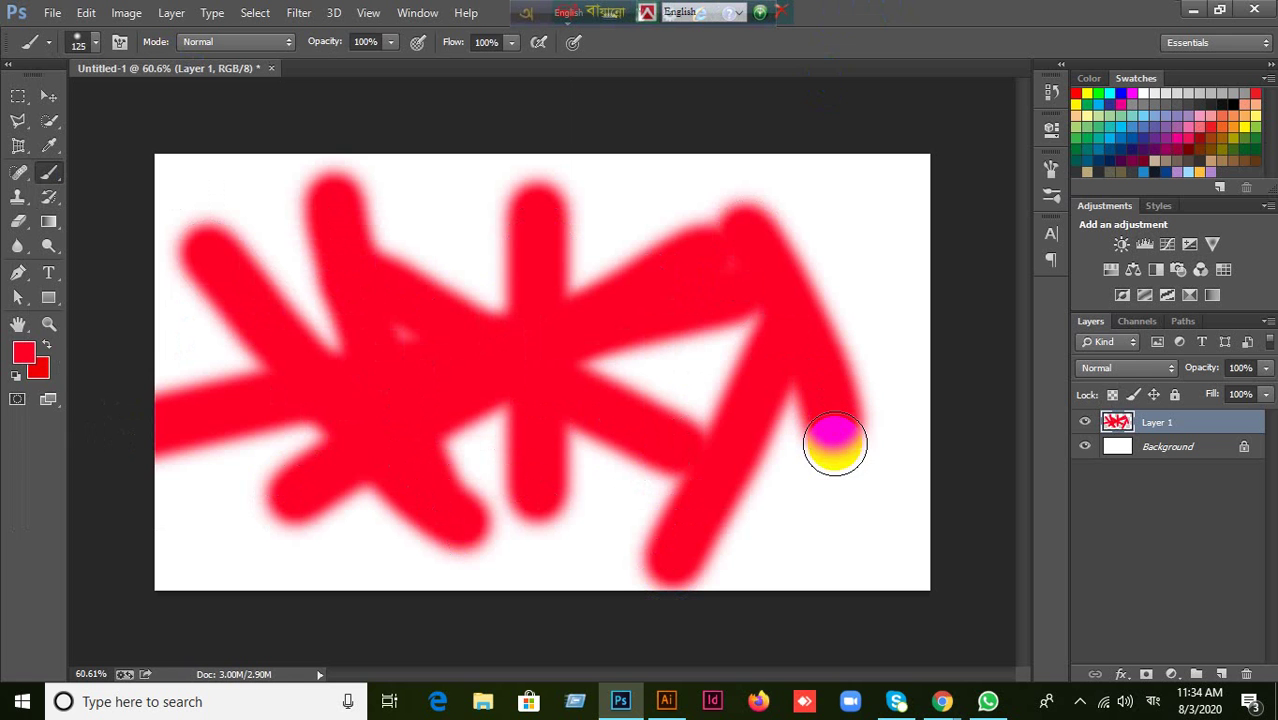
pyautogui.hotkey('ctrl', 'alt', 'z')
pyautogui.hotkey('ctrl', 'alt', 'z')
pyautogui.hotkey('ctrl', 'alt', 'z')
pyautogui.hotkey('ctrl', 'alt', 'z')
pyautogui.hotkey('ctrl', 'alt', 'z')
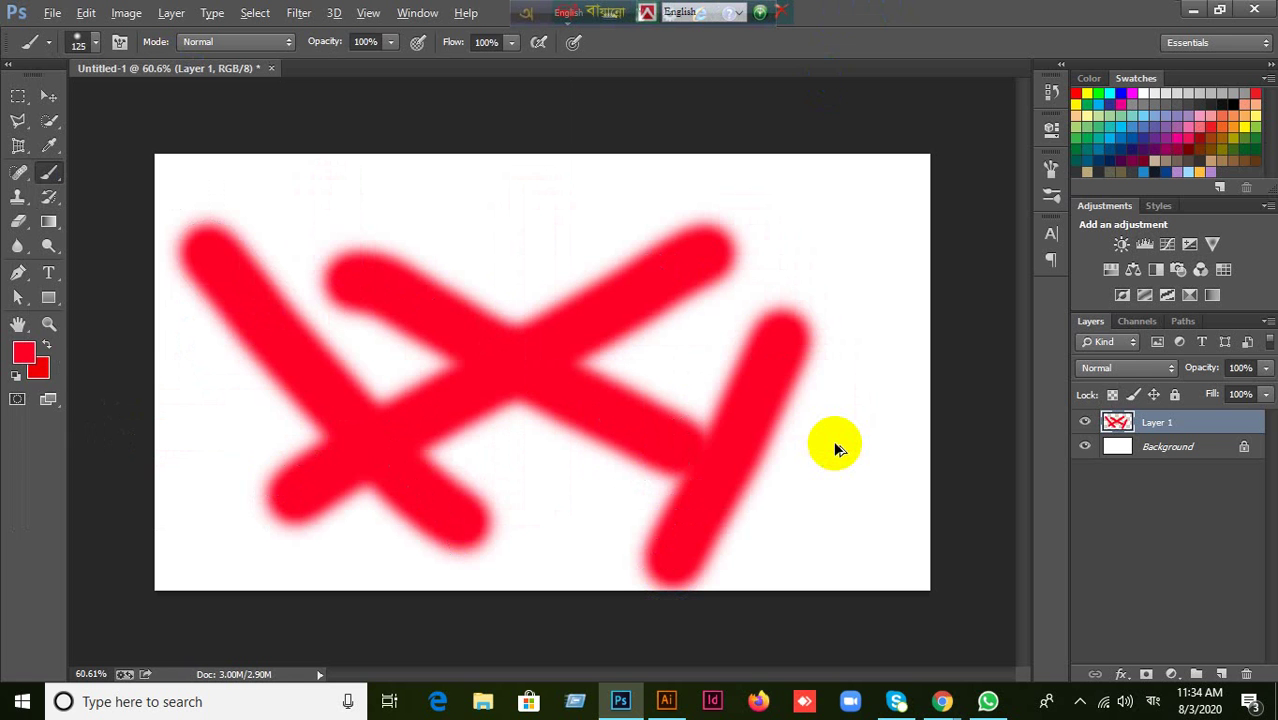
pyautogui.hotkey('ctrl', 'alt', 'z')
pyautogui.hotkey('ctrl', 'alt', 'z')
pyautogui.hotkey('ctrl', 'alt', 'z')
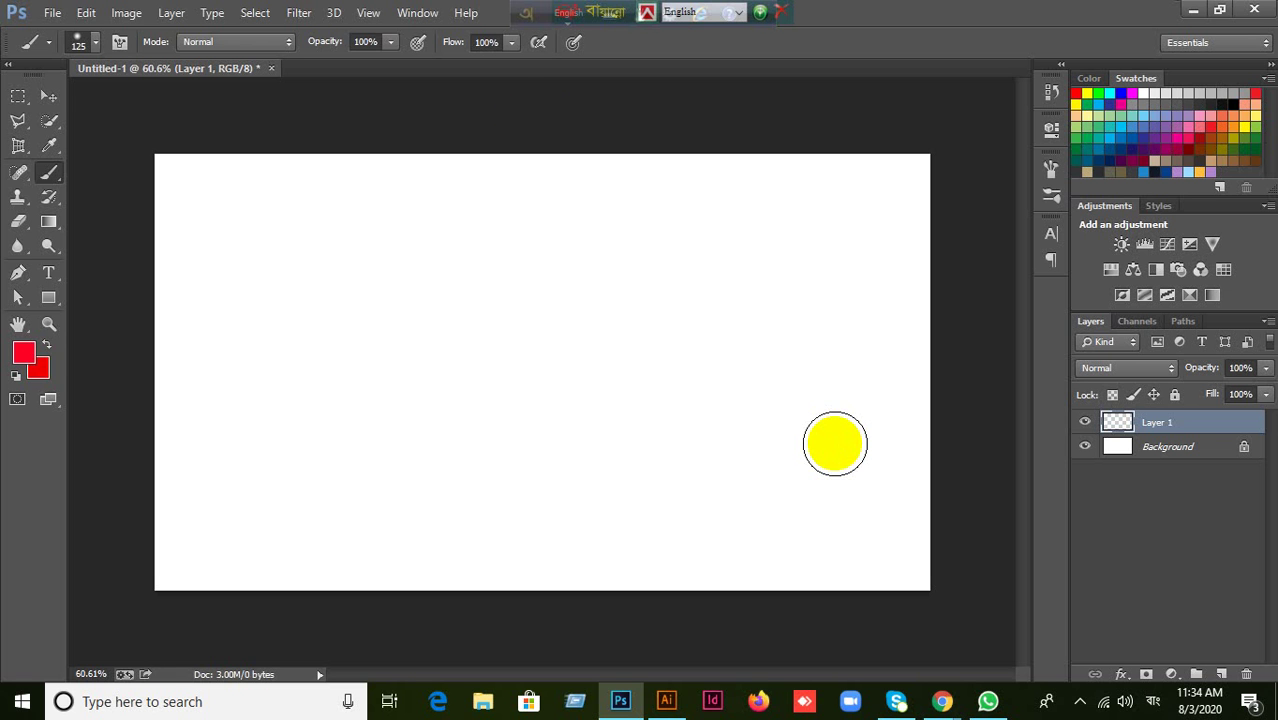
# Browse the brush blend mode list, leaving it at Normal.
pyautogui.click(254, 42)
pyautogui.click(299, 66)
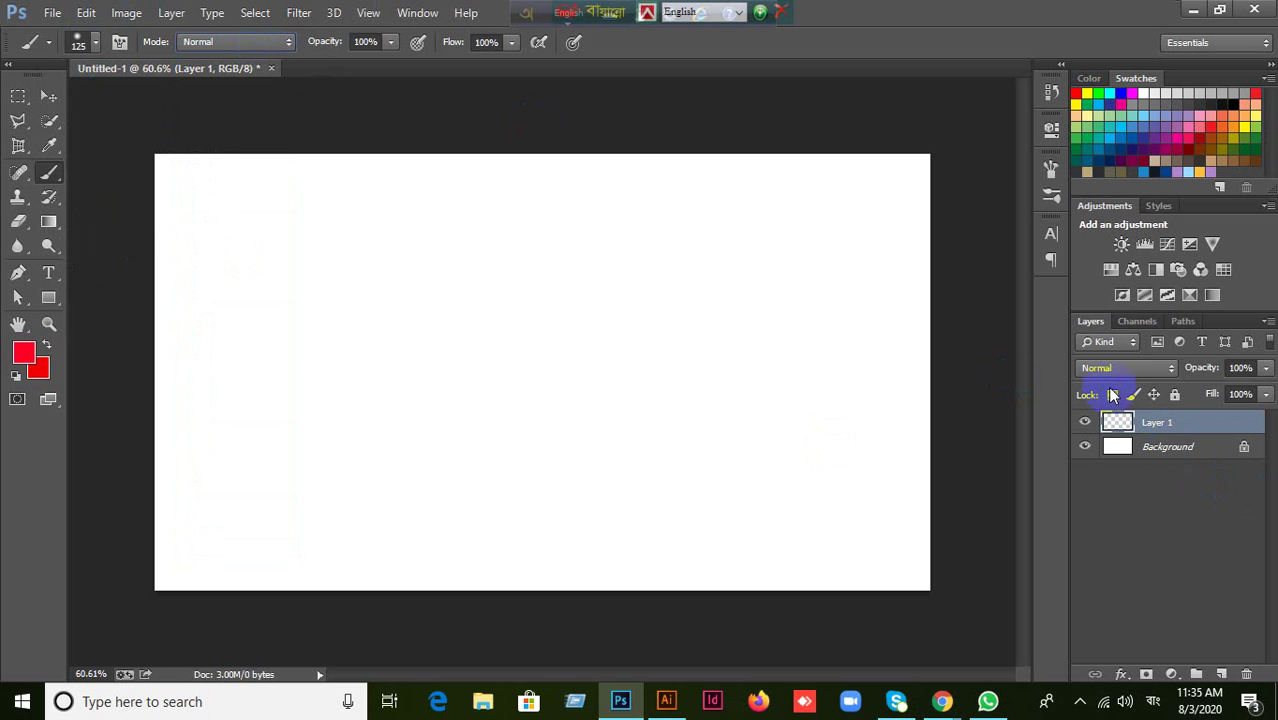
pyautogui.click(218, 44)
pyautogui.click(218, 44)
pyautogui.click(218, 44)
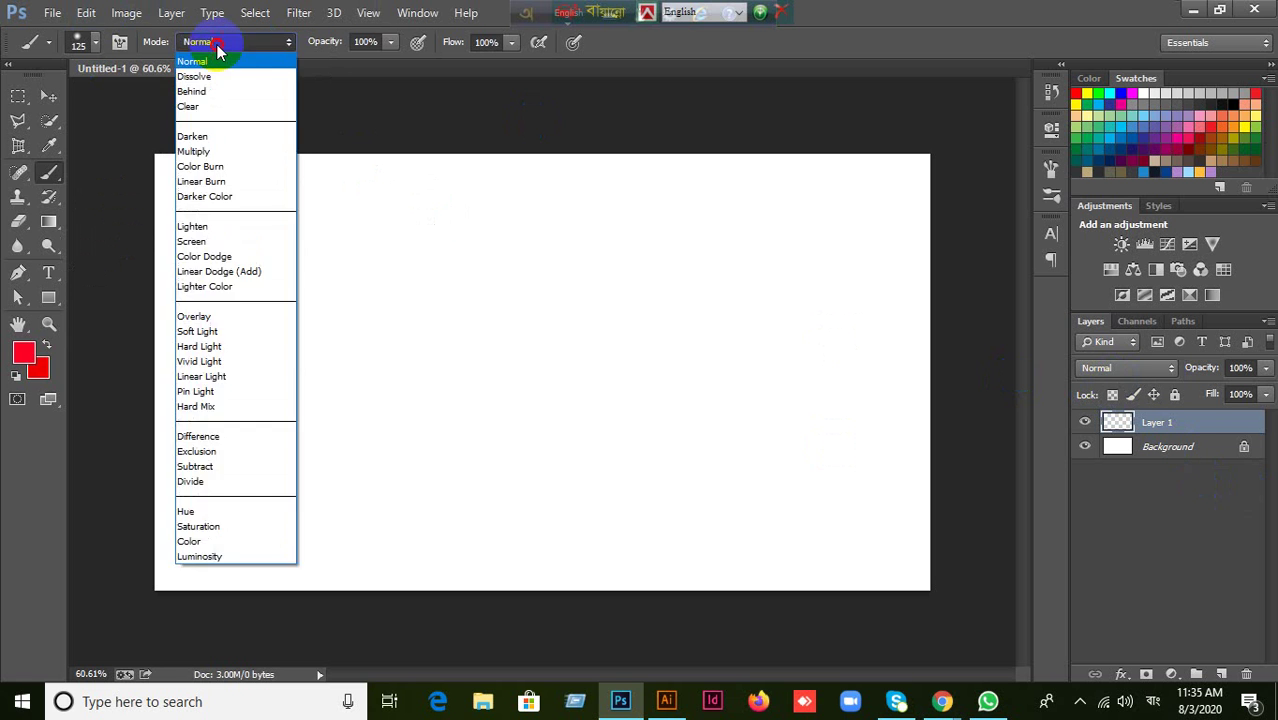
pyautogui.click(218, 44)
# Choose a soft round brush preset and paint a thick red diagonal stroke.
pyautogui.click(92, 45)
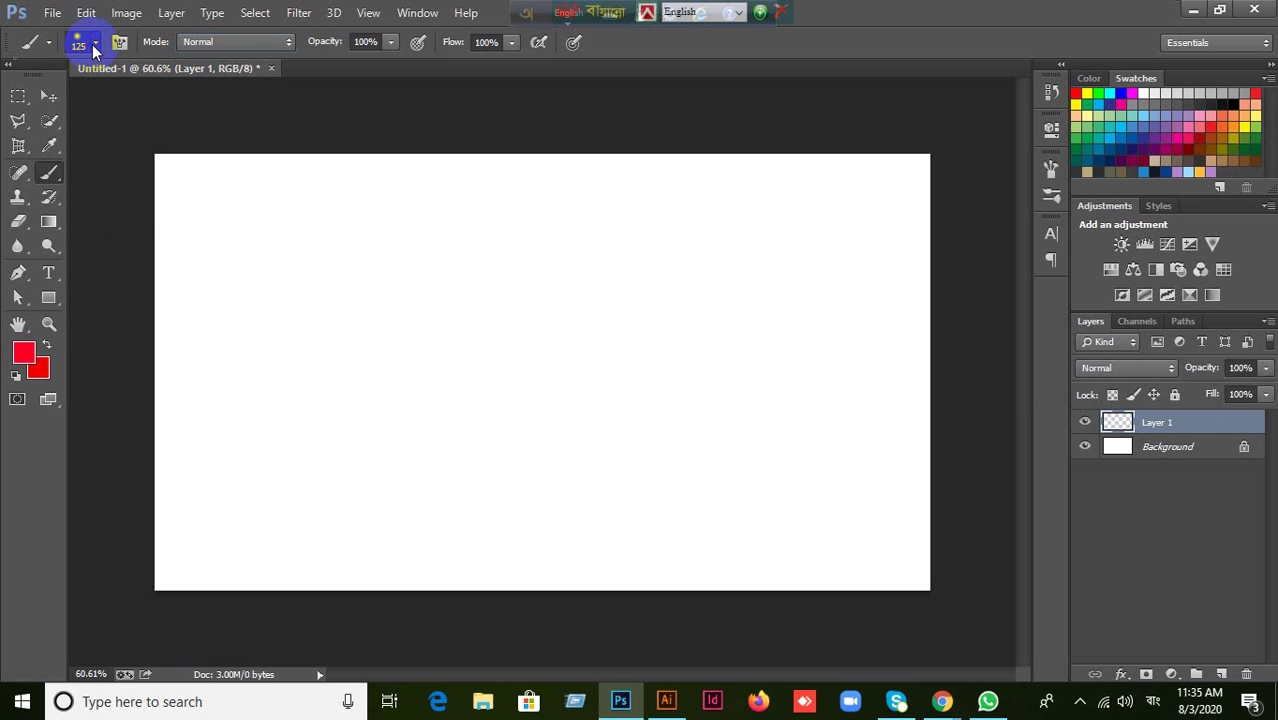
pyautogui.click(70, 189)
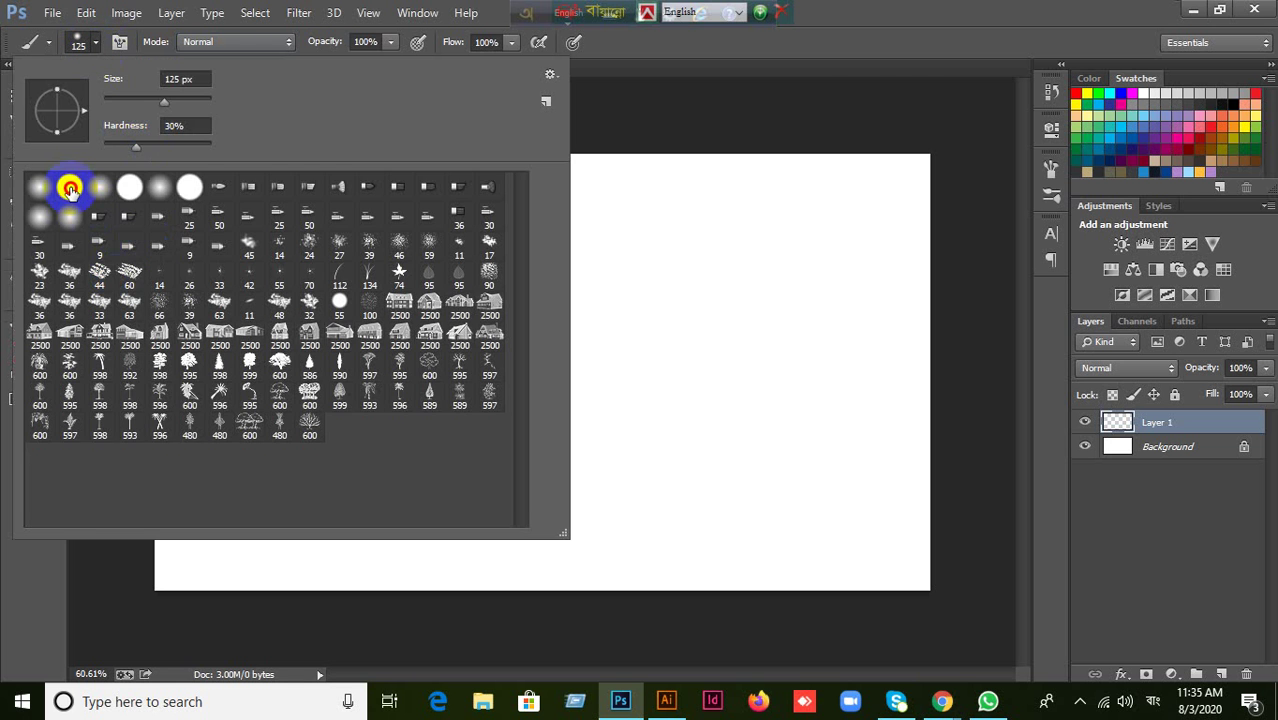
pyautogui.click(879, 20)
pyautogui.moveTo(271, 243); pyautogui.dragTo(800, 466)
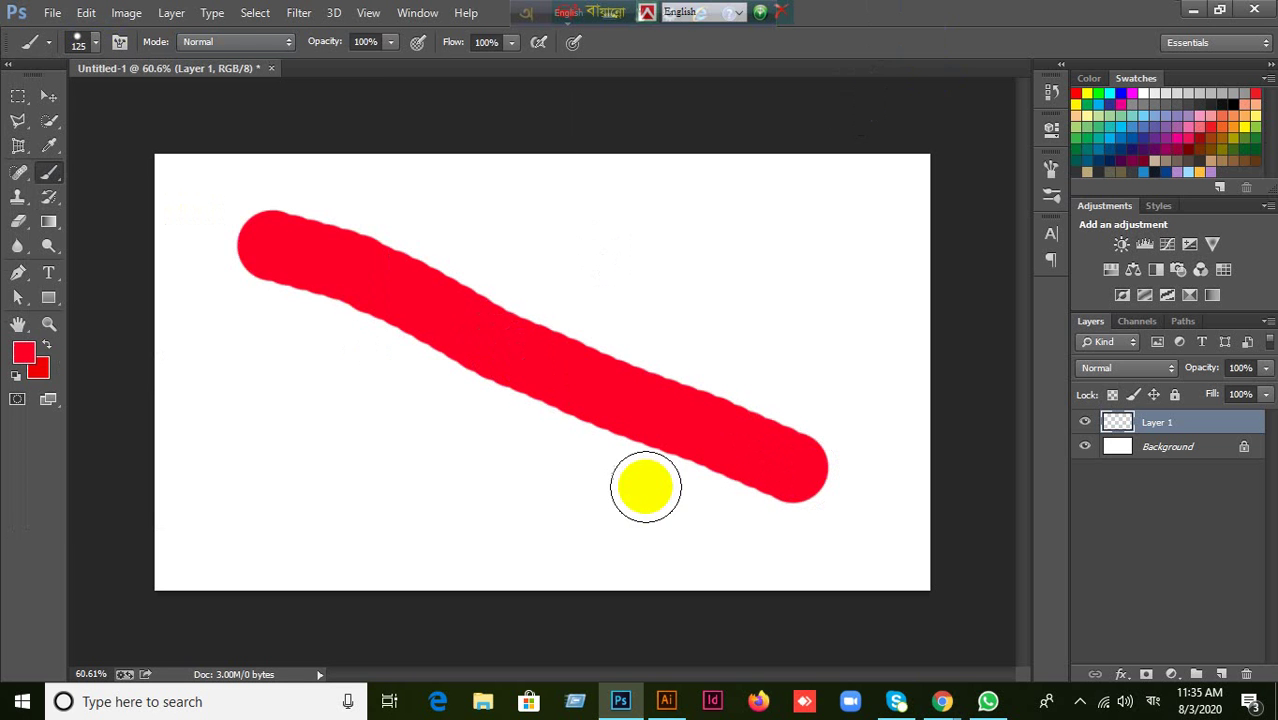
# Try Dissolve, Multiply, Overlay and Screen brush modes, settling on Vivid Light.
pyautogui.click(284, 47)
pyautogui.click(200, 66)
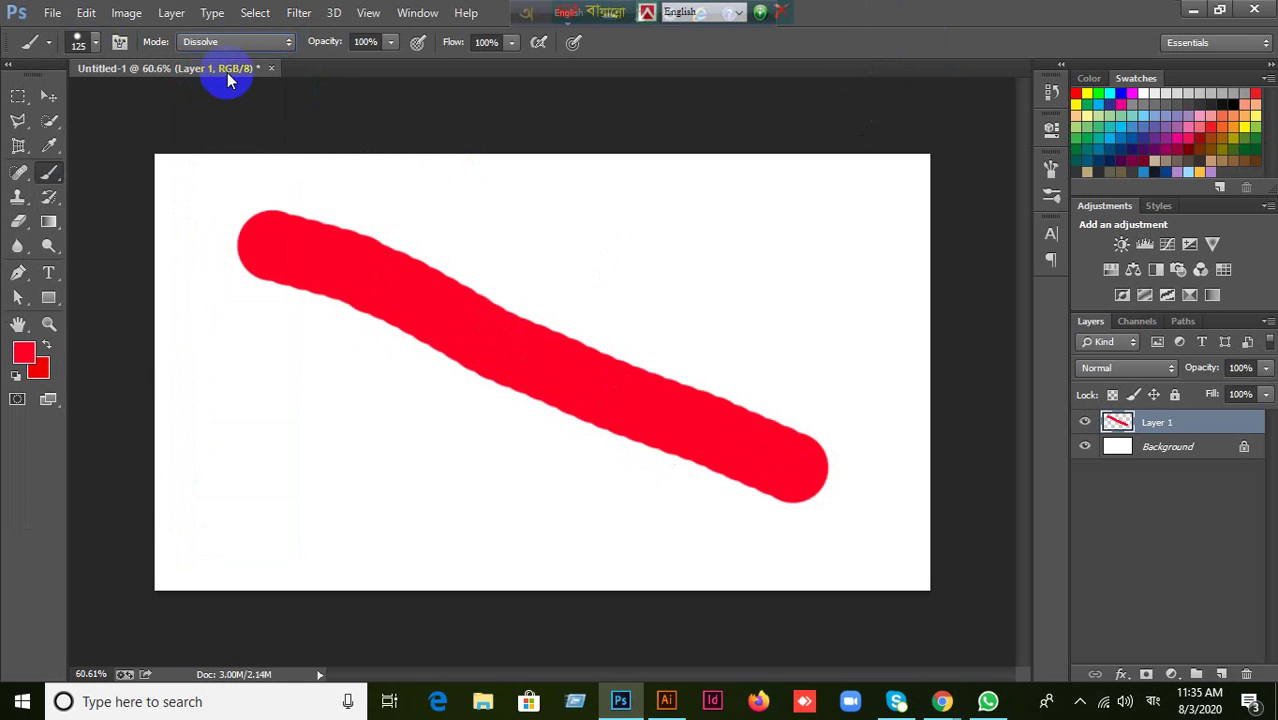
pyautogui.click(258, 42)
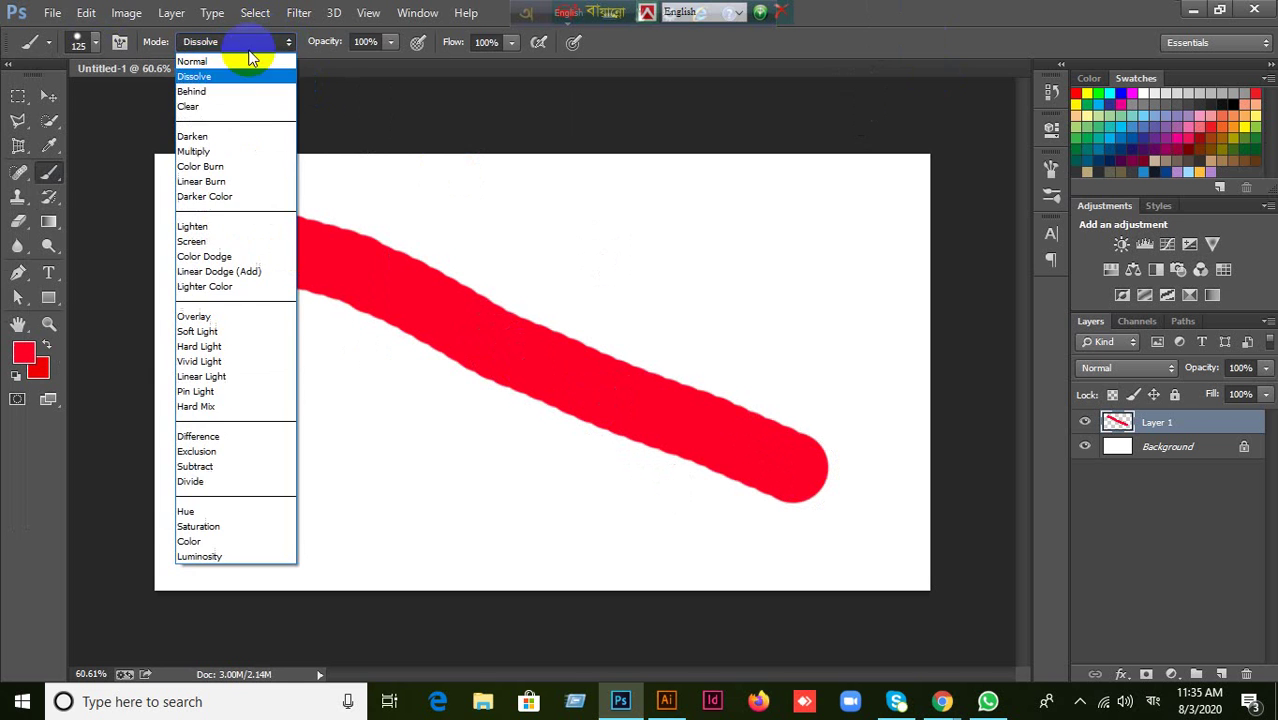
pyautogui.click(200, 148)
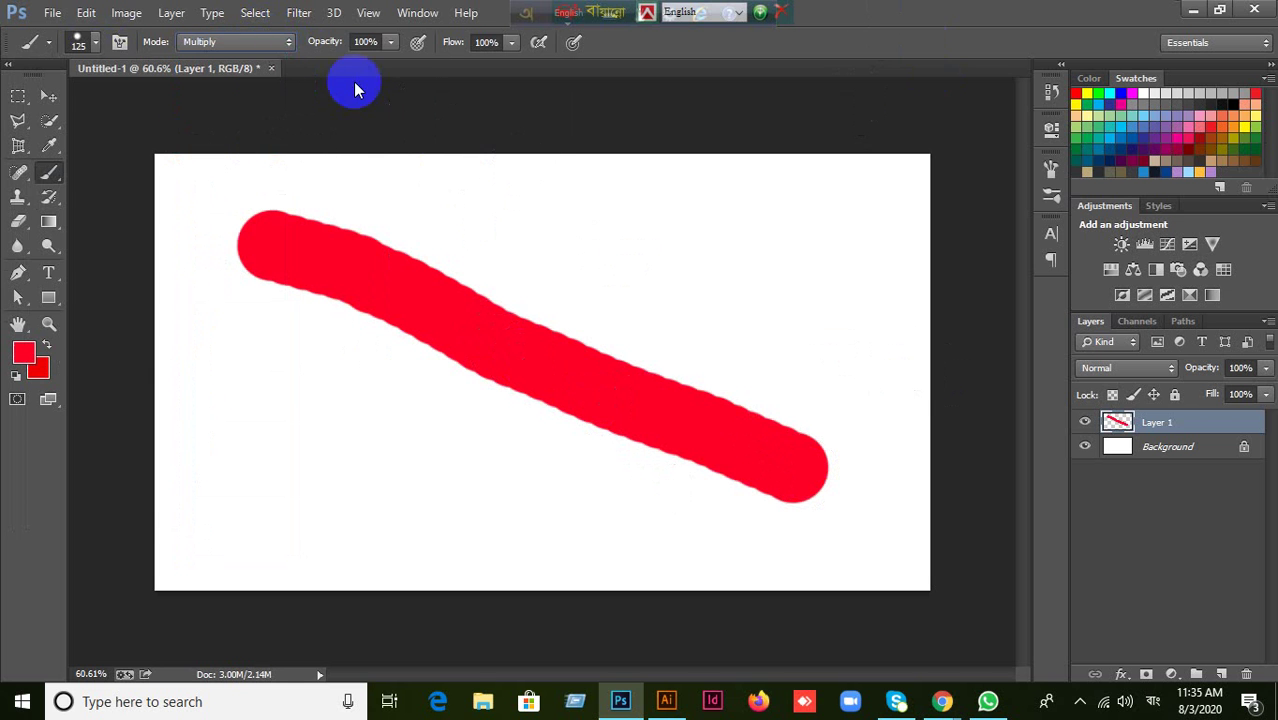
pyautogui.click(288, 46)
pyautogui.click(218, 314)
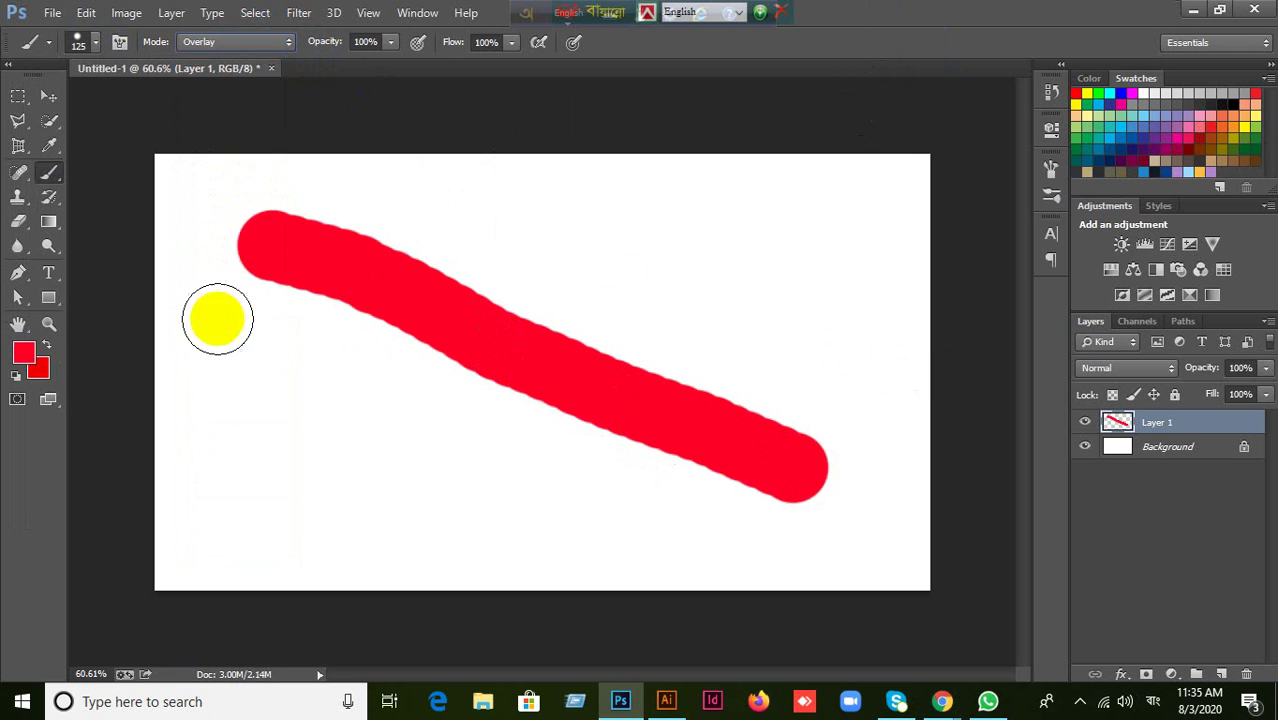
pyautogui.click(277, 44)
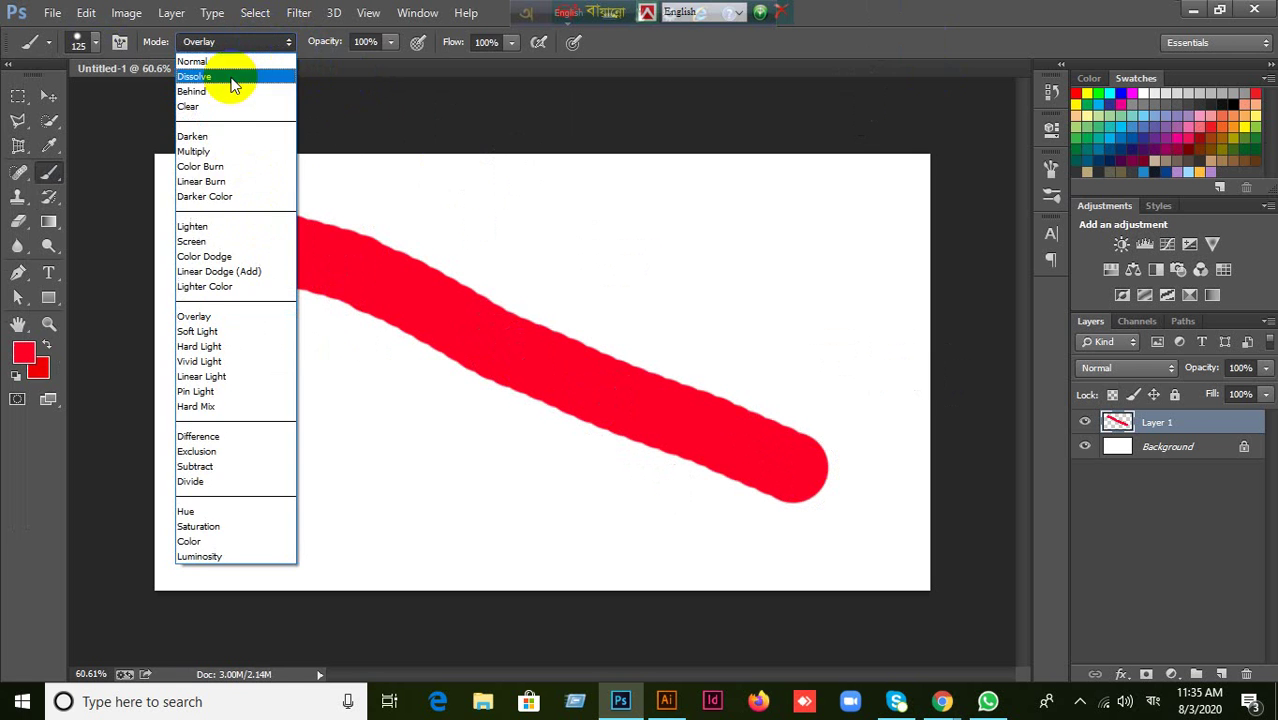
pyautogui.click(213, 237)
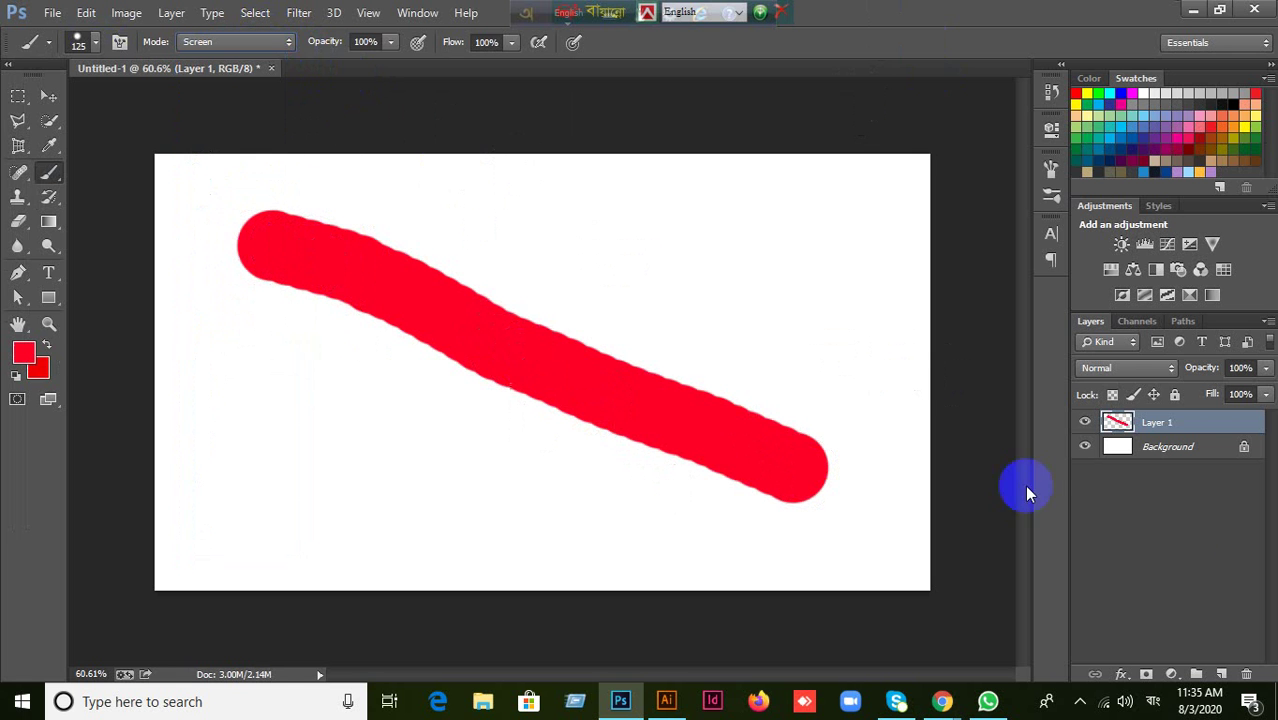
pyautogui.click(1084, 447)
pyautogui.click(288, 43)
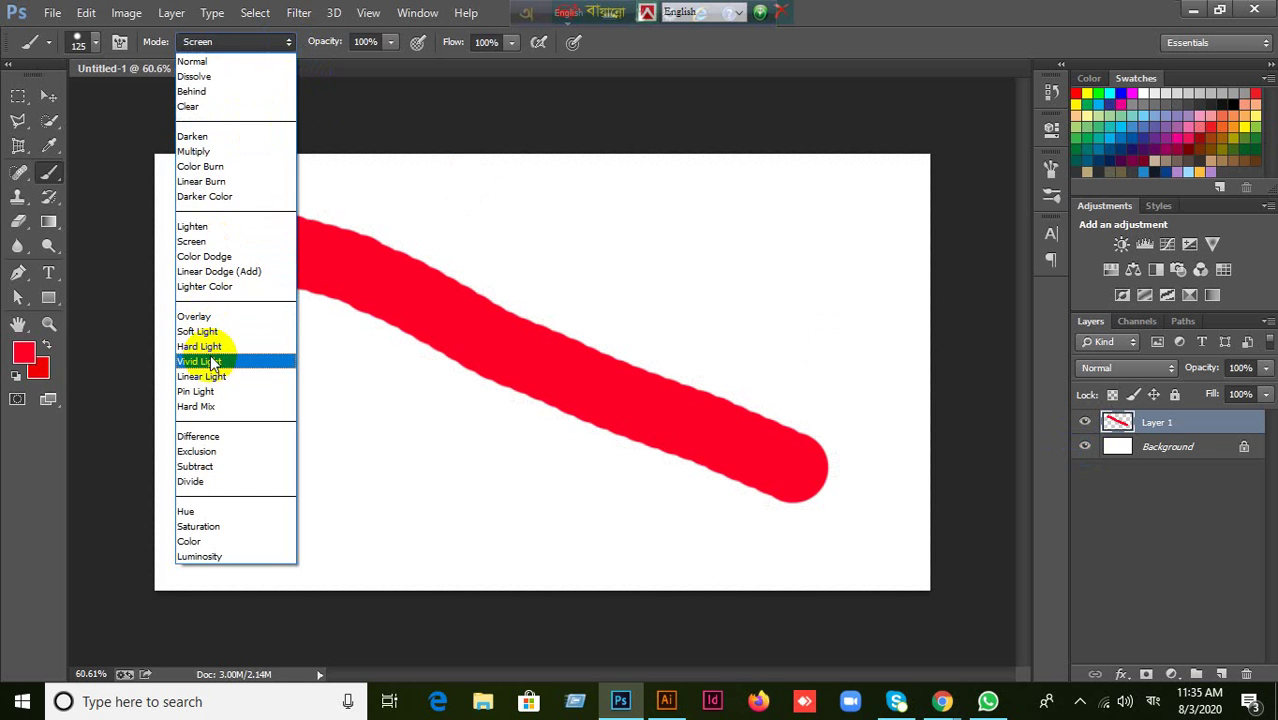
pyautogui.click(210, 359)
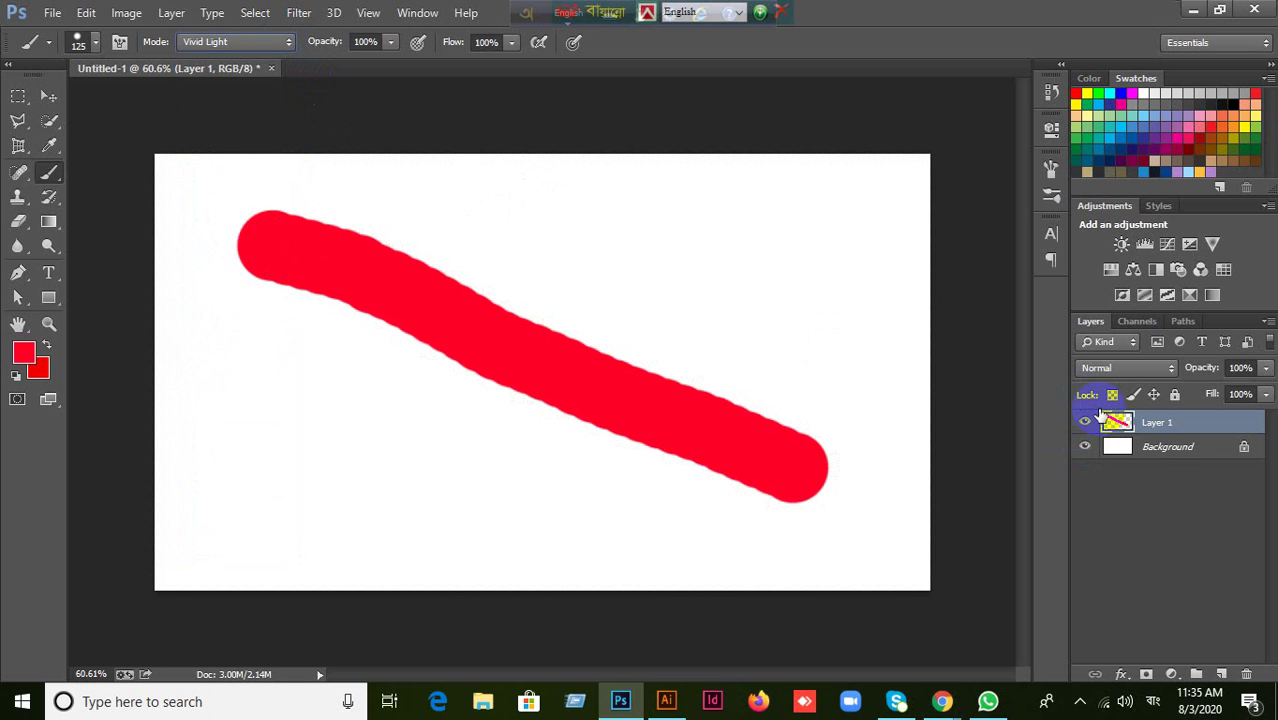
pyautogui.click(1266, 368)
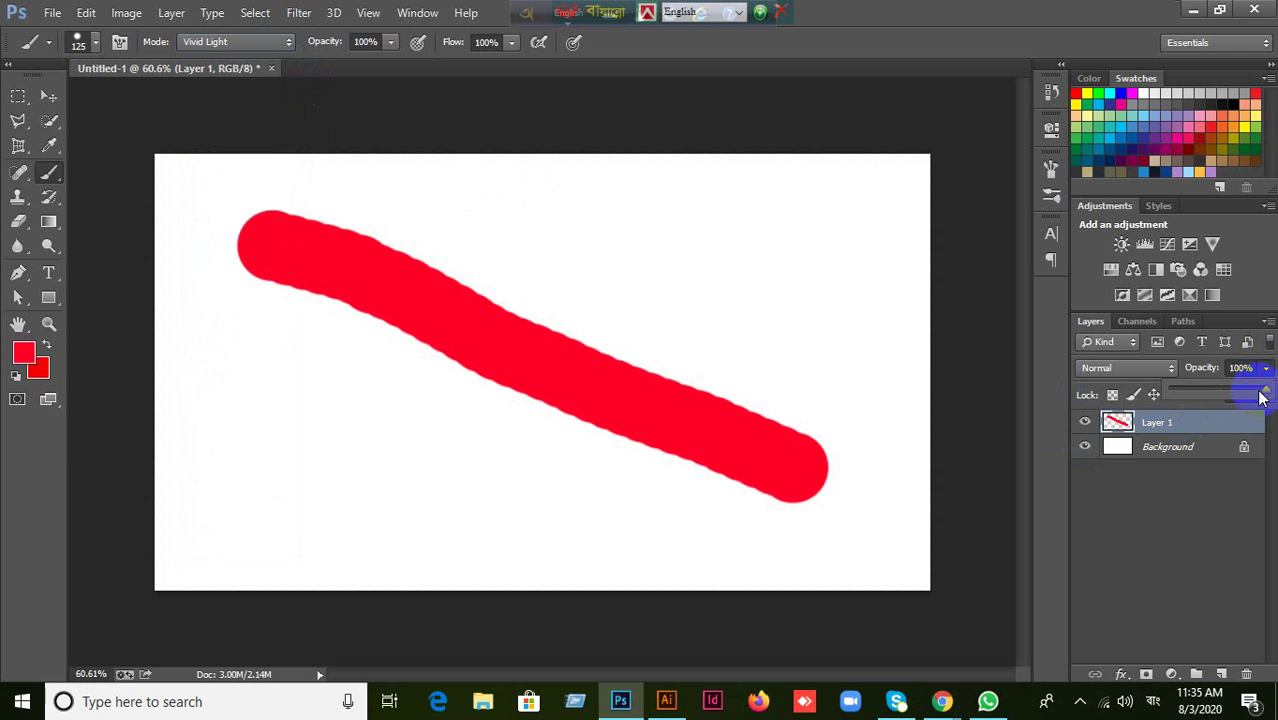
# Try Soft Light and Linear Dodge (Add) on Layer 1, then reset it to Normal.
pyautogui.click(1165, 368)
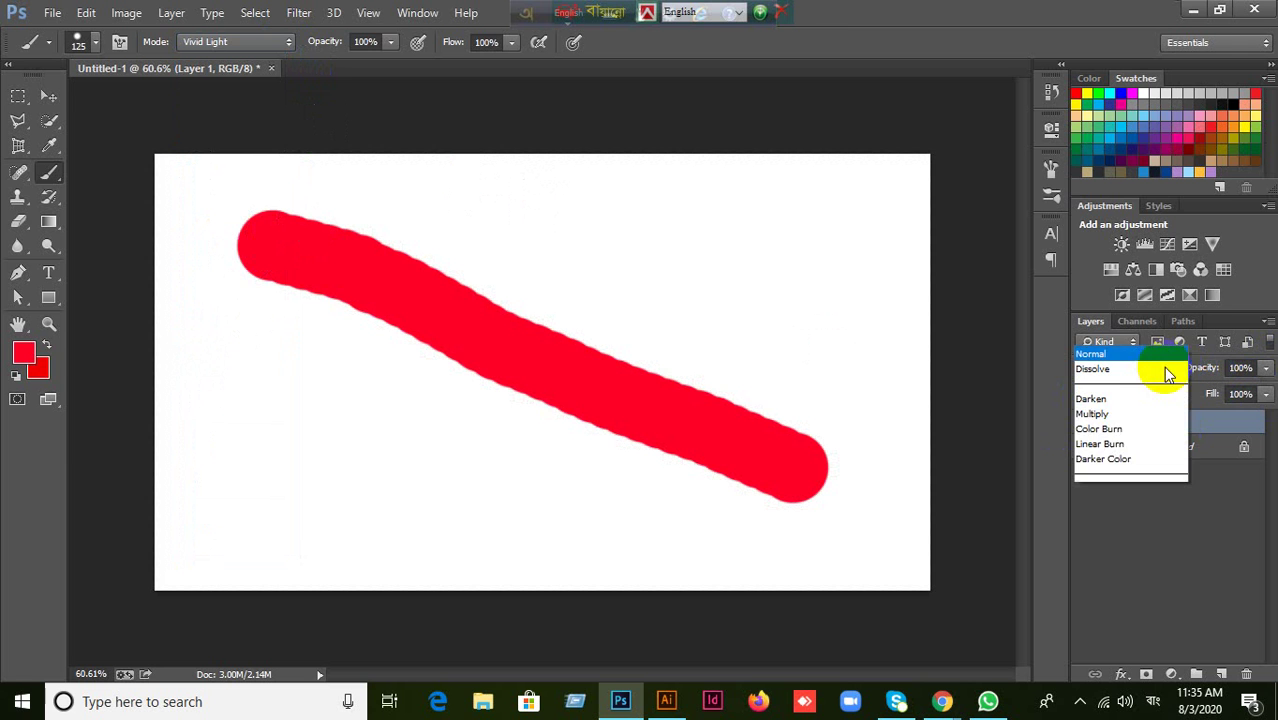
pyautogui.click(1100, 249)
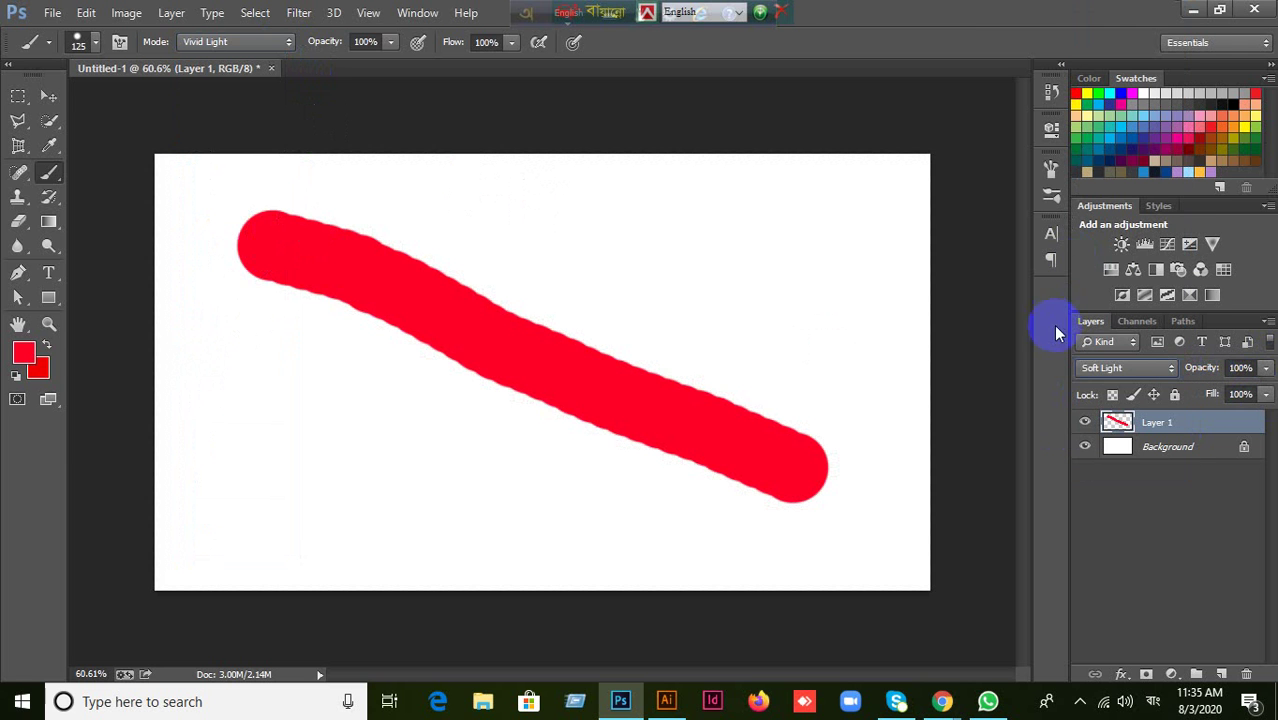
pyautogui.click(1145, 368)
pyautogui.click(1120, 189)
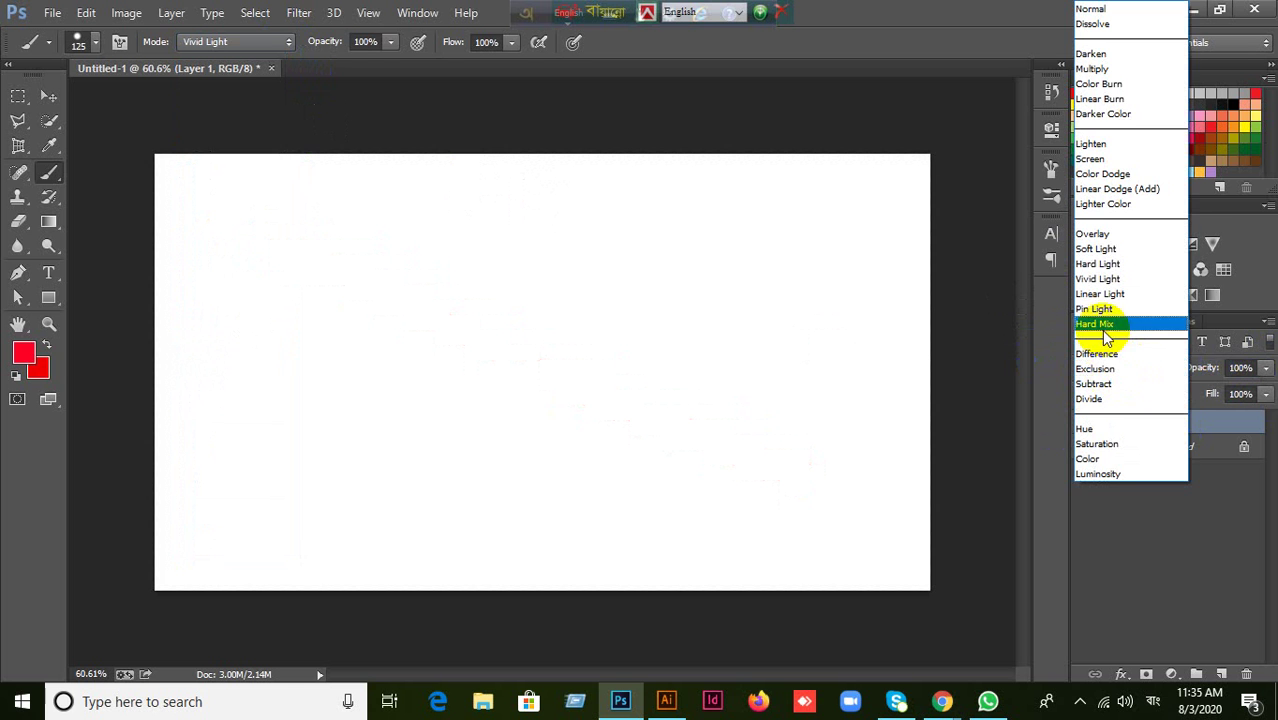
pyautogui.click(1096, 248)
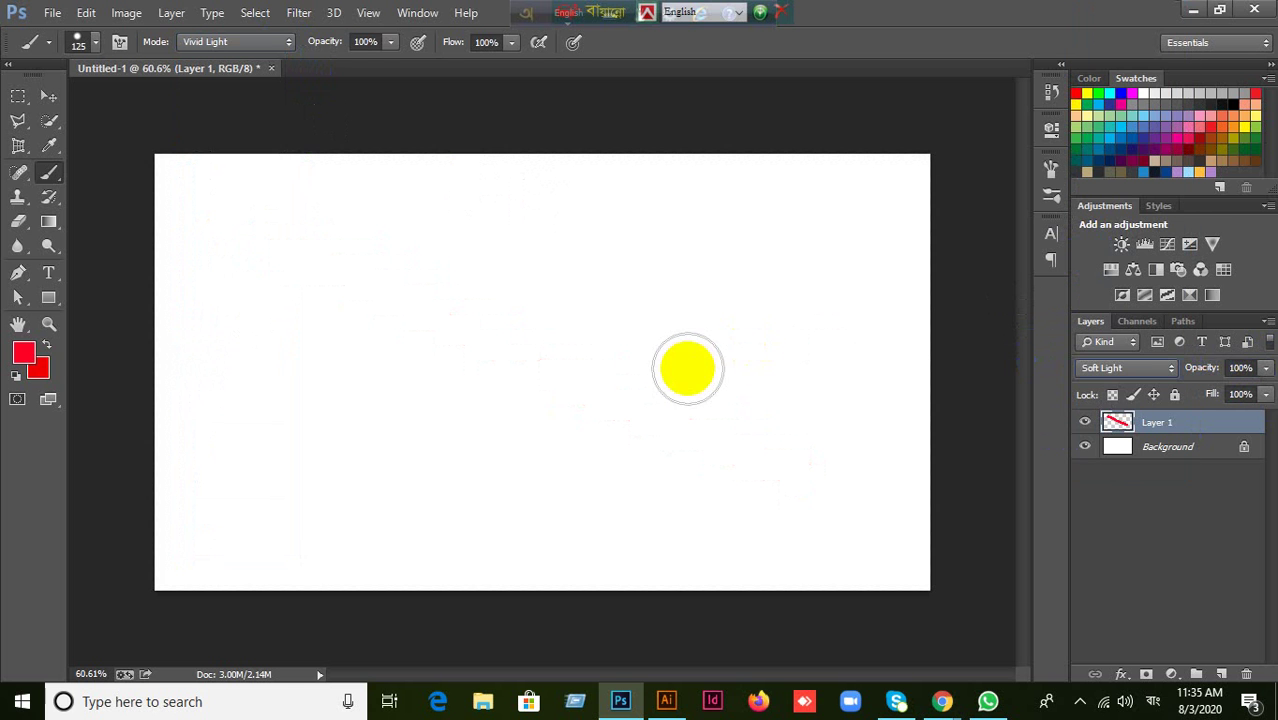
pyautogui.click(1112, 372)
pyautogui.click(1100, 8)
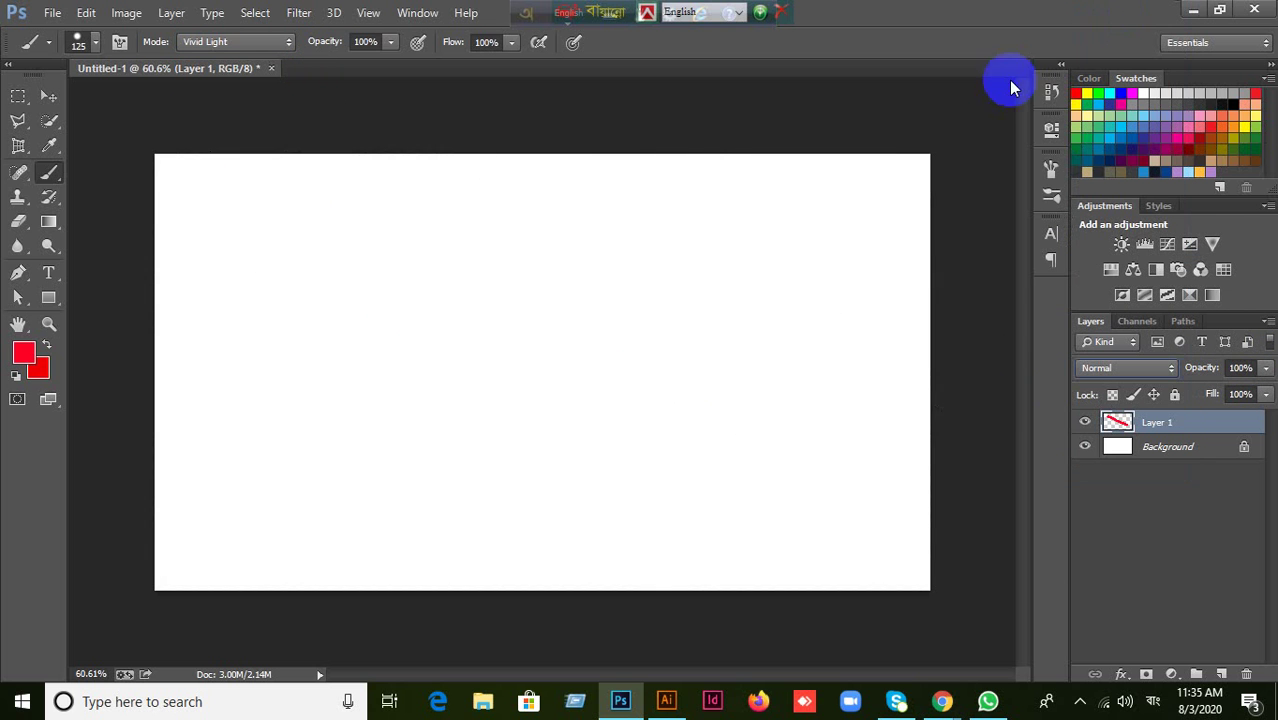
# Set the brush mode to Soft Light, dab the stroke, and request deleting Layer 1.
pyautogui.click(251, 45)
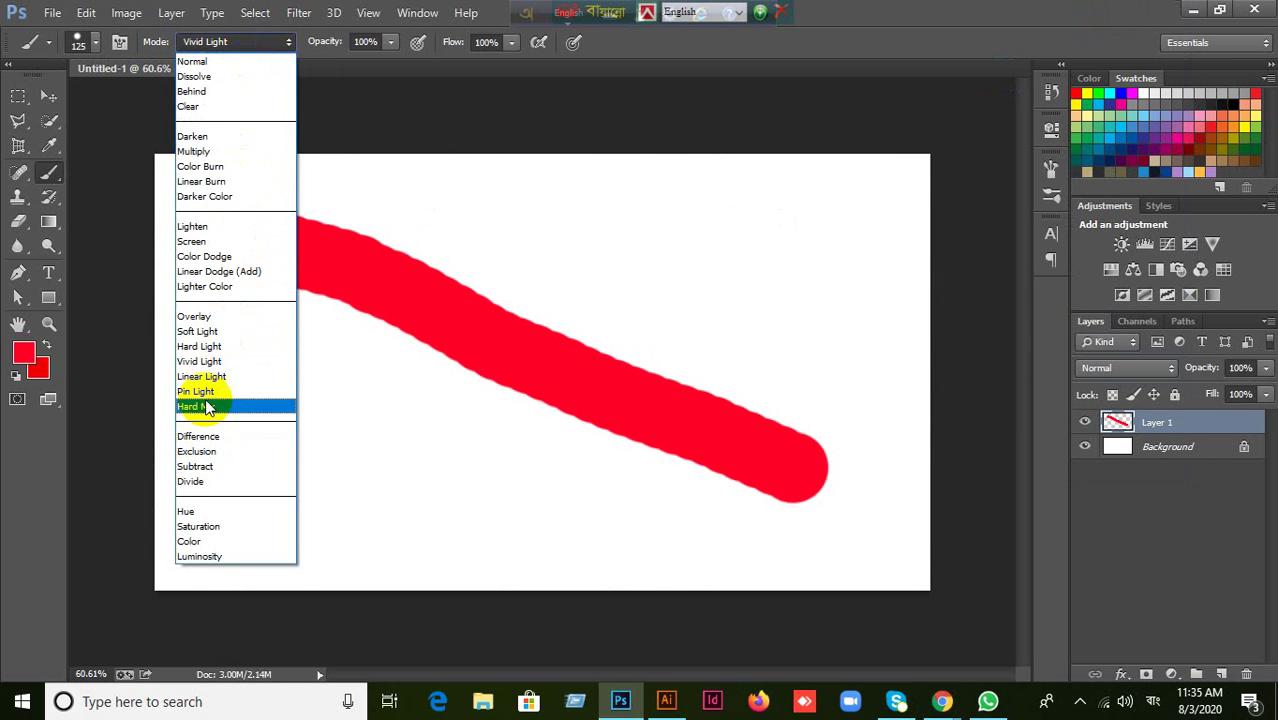
pyautogui.click(225, 332)
pyautogui.click(743, 428)
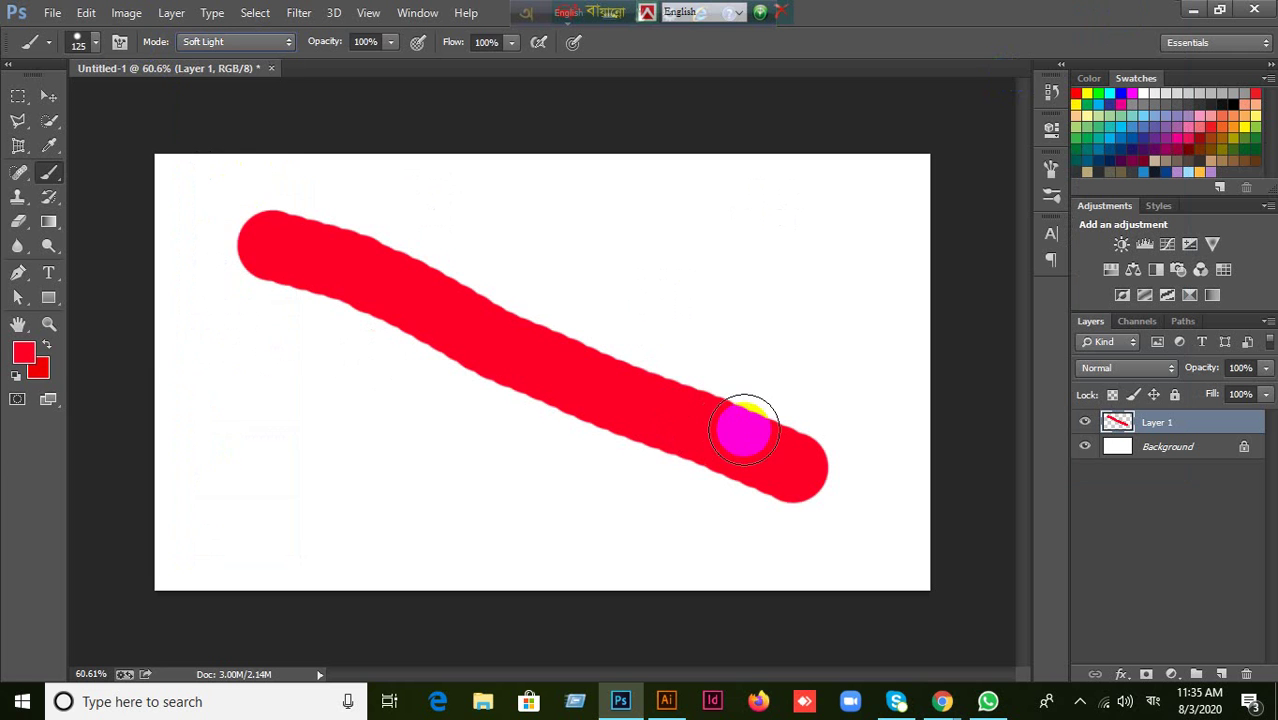
pyautogui.click(1246, 674)
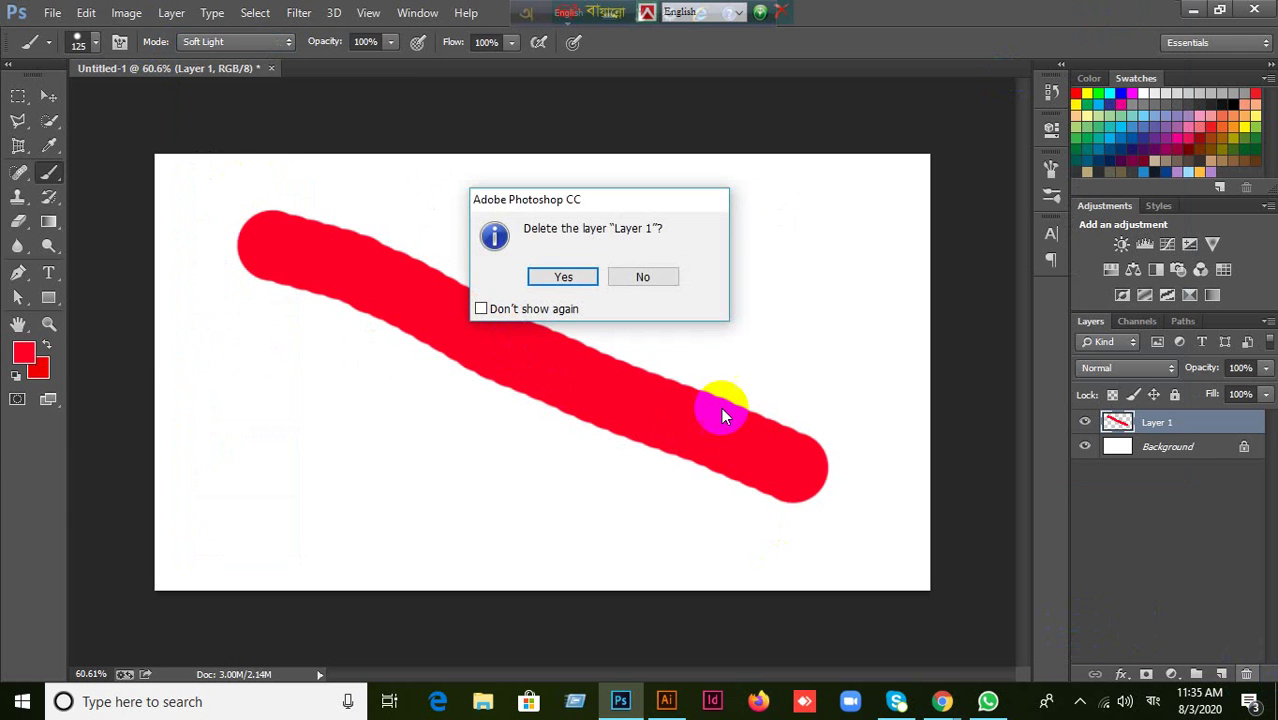
# Cancel deleting Layer 1, then revert the document to its New state in History.
pyautogui.click(643, 277)
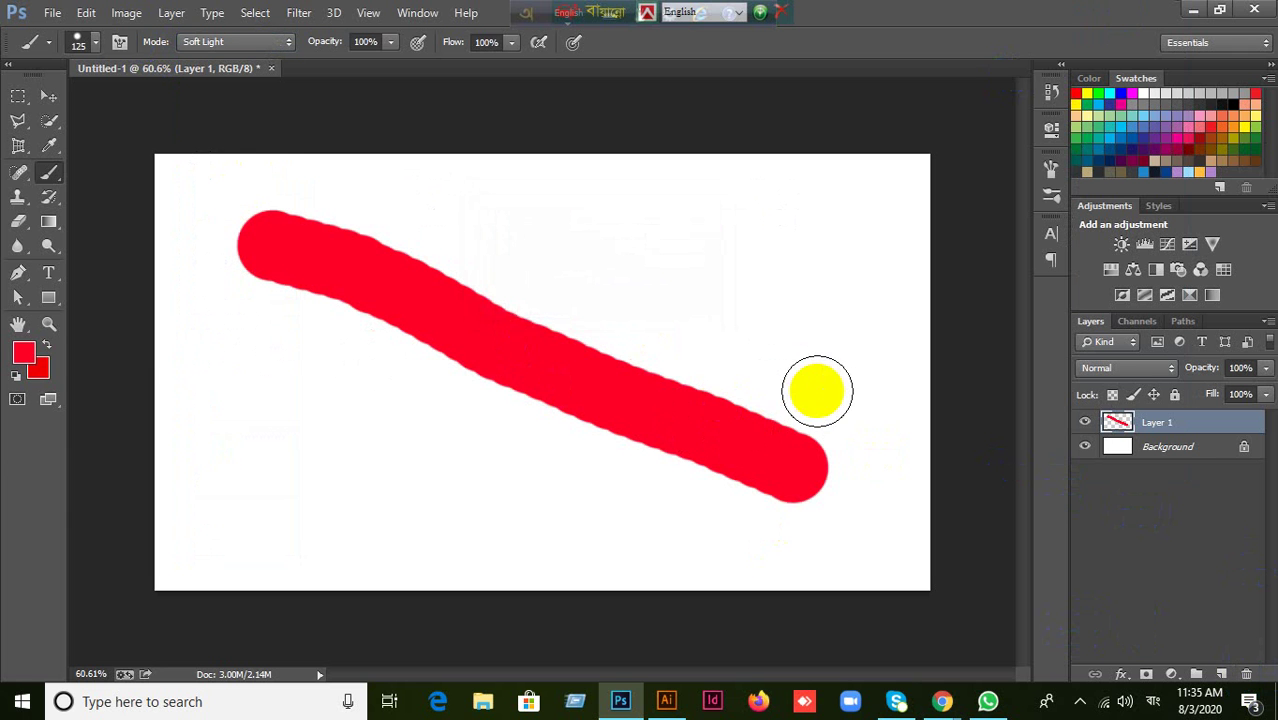
pyautogui.hotkey('shift', 'alt', 'f')
pyautogui.hotkey('shift', 'alt', 'n')
pyautogui.click(1048, 96)
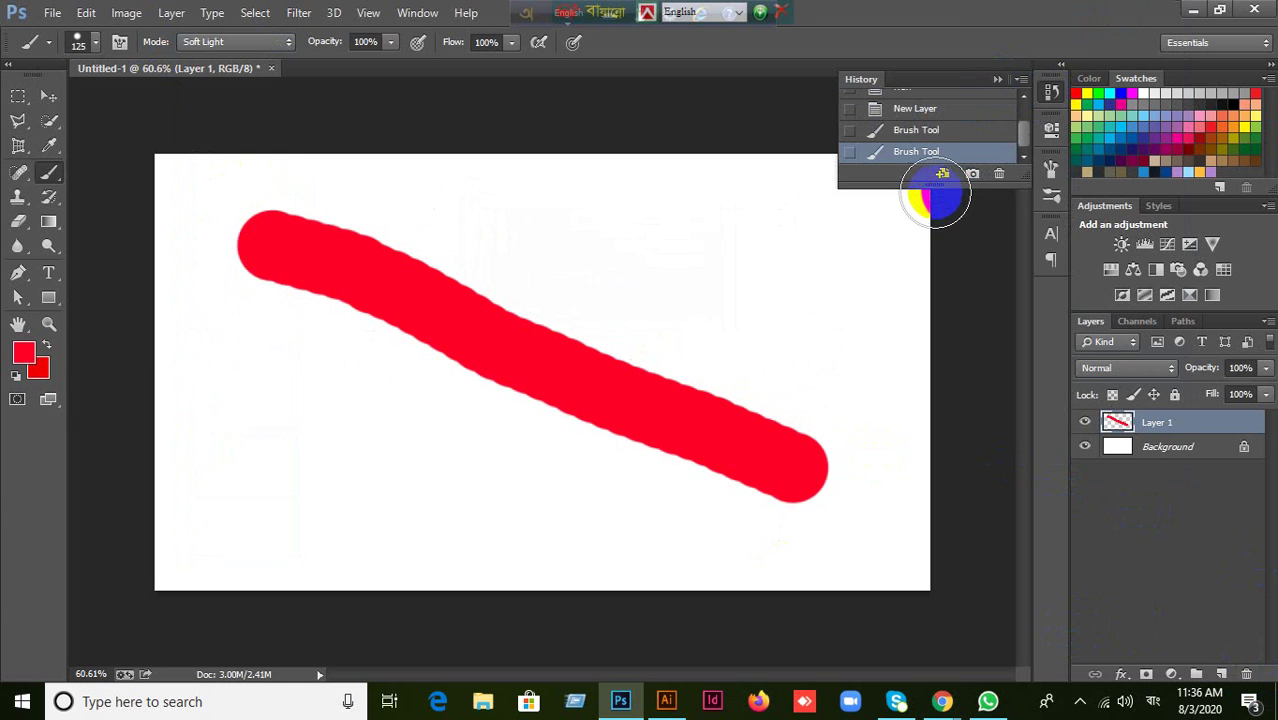
pyautogui.moveTo(939, 185); pyautogui.dragTo(979, 582)
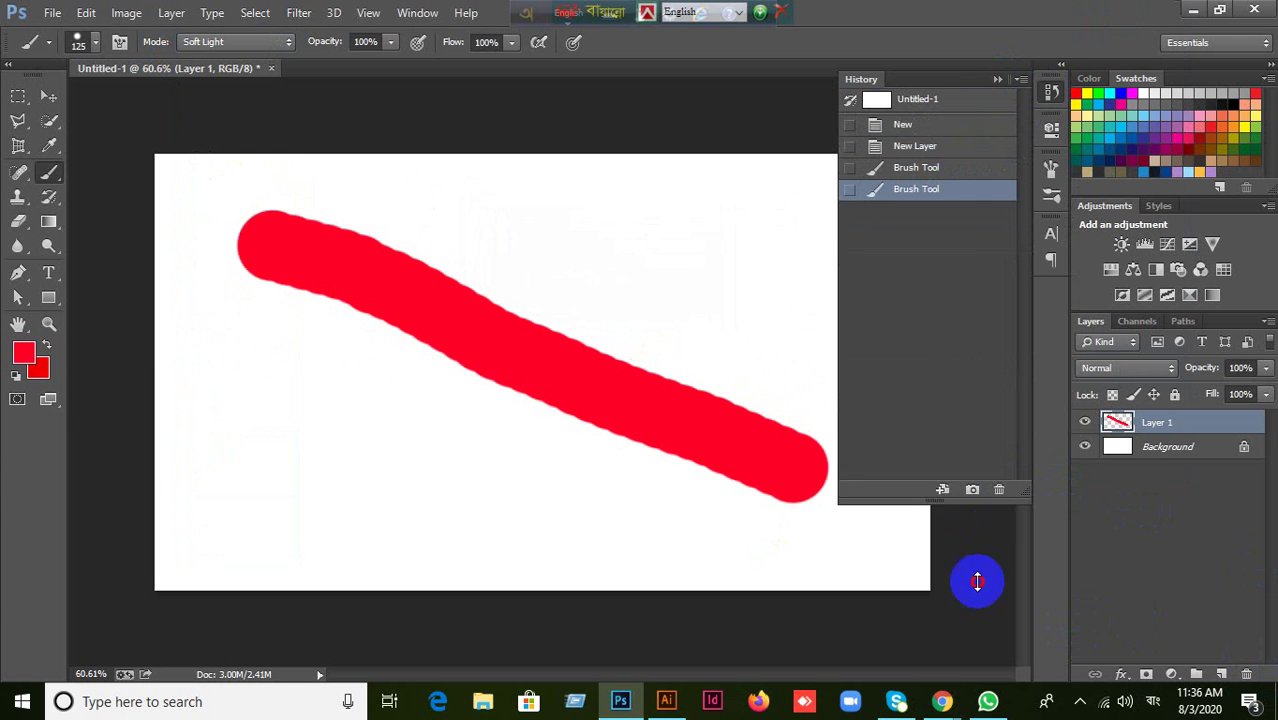
pyautogui.click(912, 125)
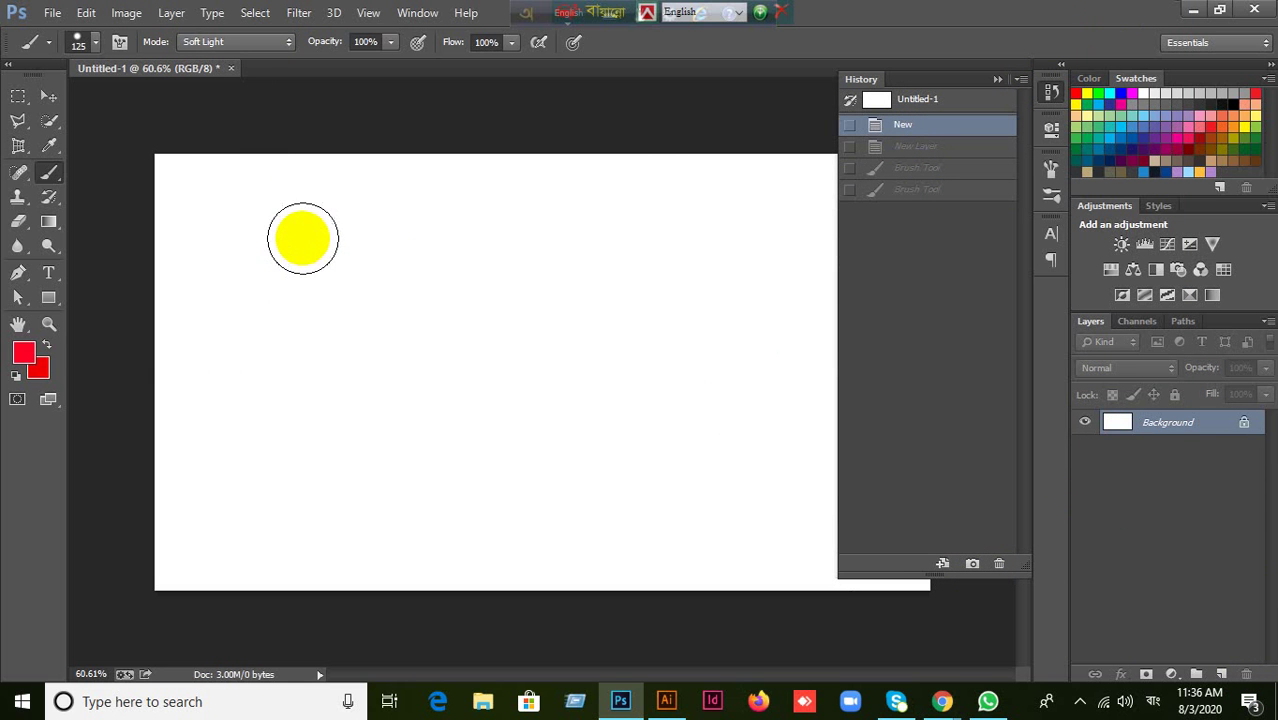
# Paint two Soft Light strokes on the blank white canvas.
pyautogui.click(273, 42)
pyautogui.click(273, 42)
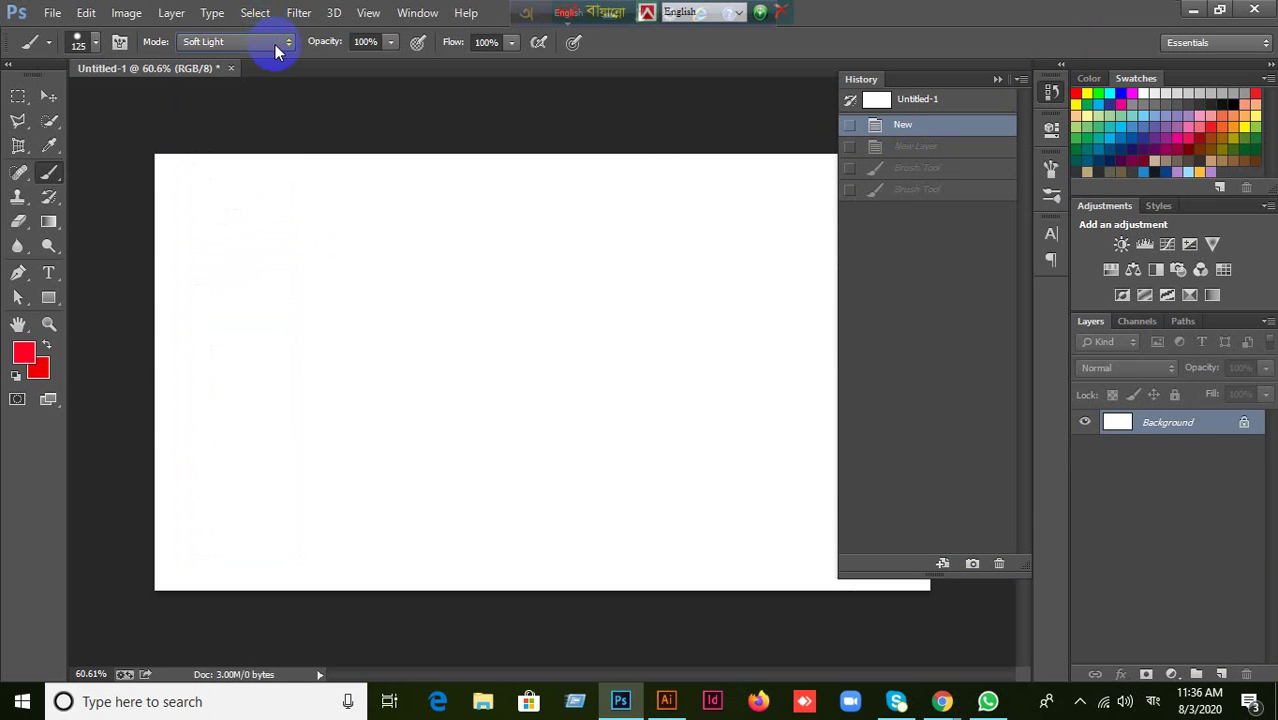
pyautogui.moveTo(308, 262)
pyautogui.mouseDown()
pyautogui.moveTo(529, 452)
pyautogui.moveTo(365, 292)
pyautogui.mouseUp()
pyautogui.moveTo(340, 248)
pyautogui.mouseDown()
pyautogui.moveTo(551, 397)
pyautogui.moveTo(545, 388)
pyautogui.mouseUp()
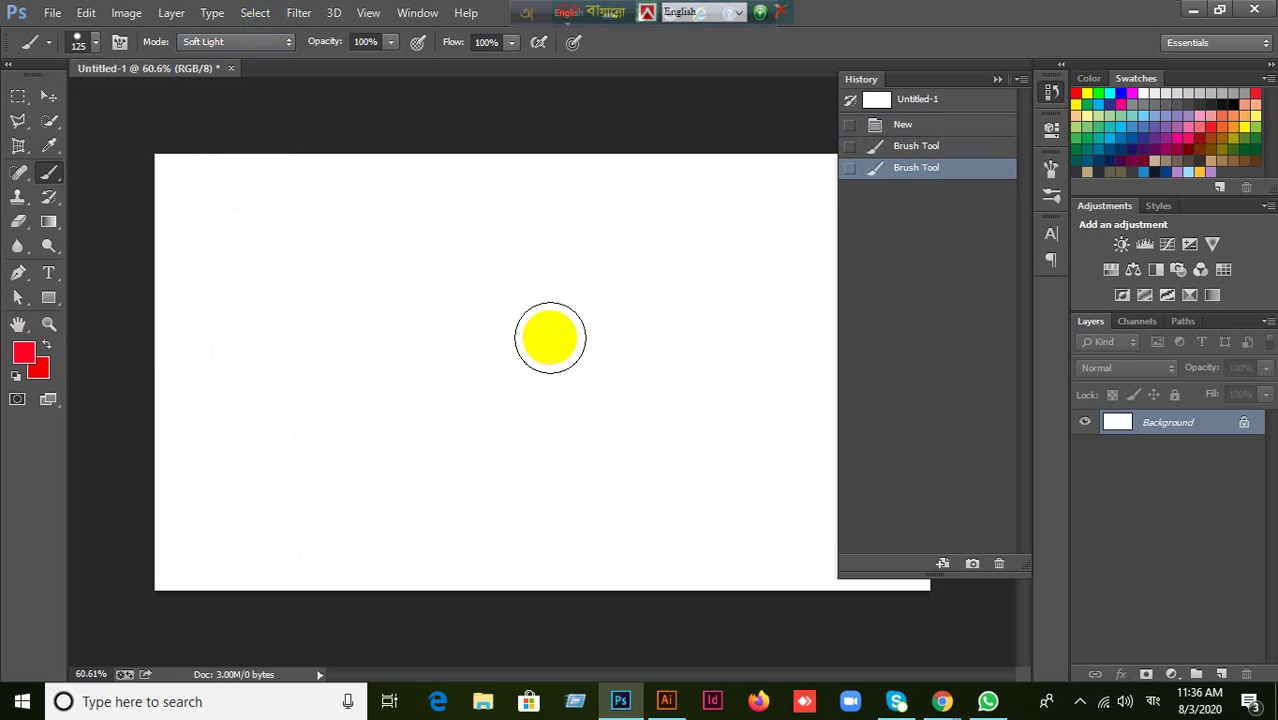
# Paint a red test stroke in Normal blend mode, then undo it.
pyautogui.click(255, 42)
pyautogui.click(198, 62)
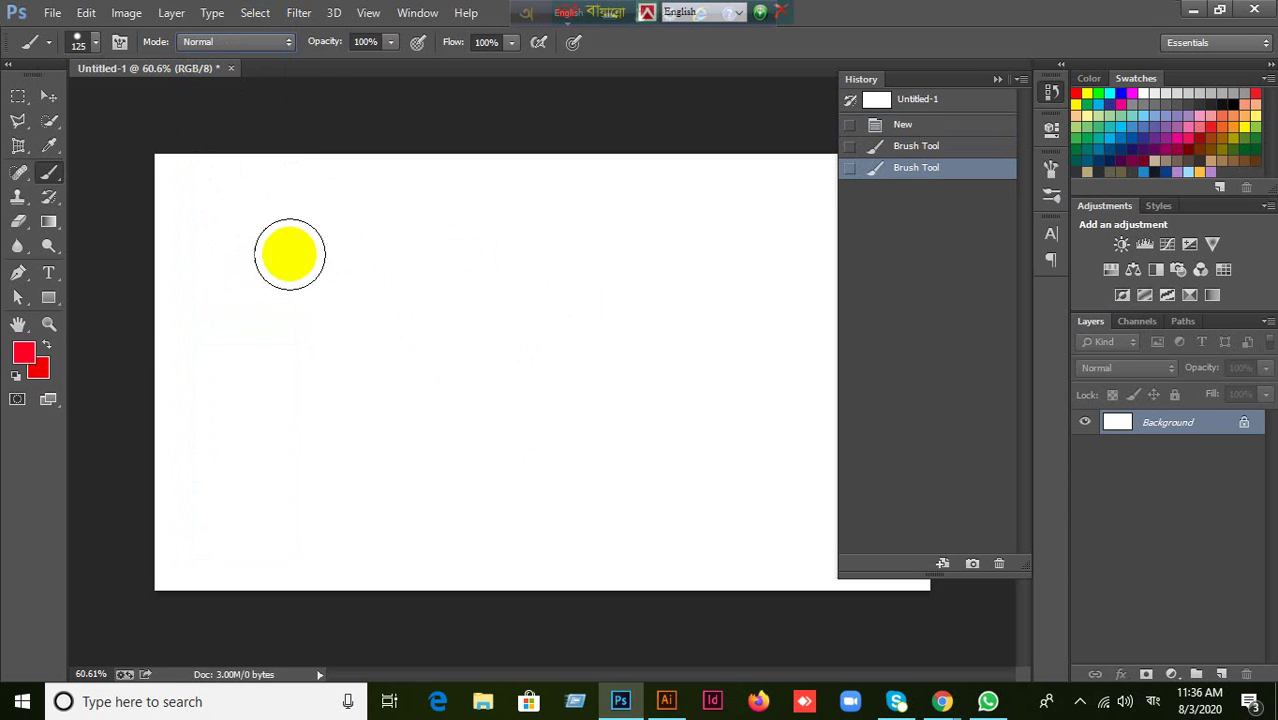
pyautogui.moveTo(248, 215); pyautogui.dragTo(460, 395)
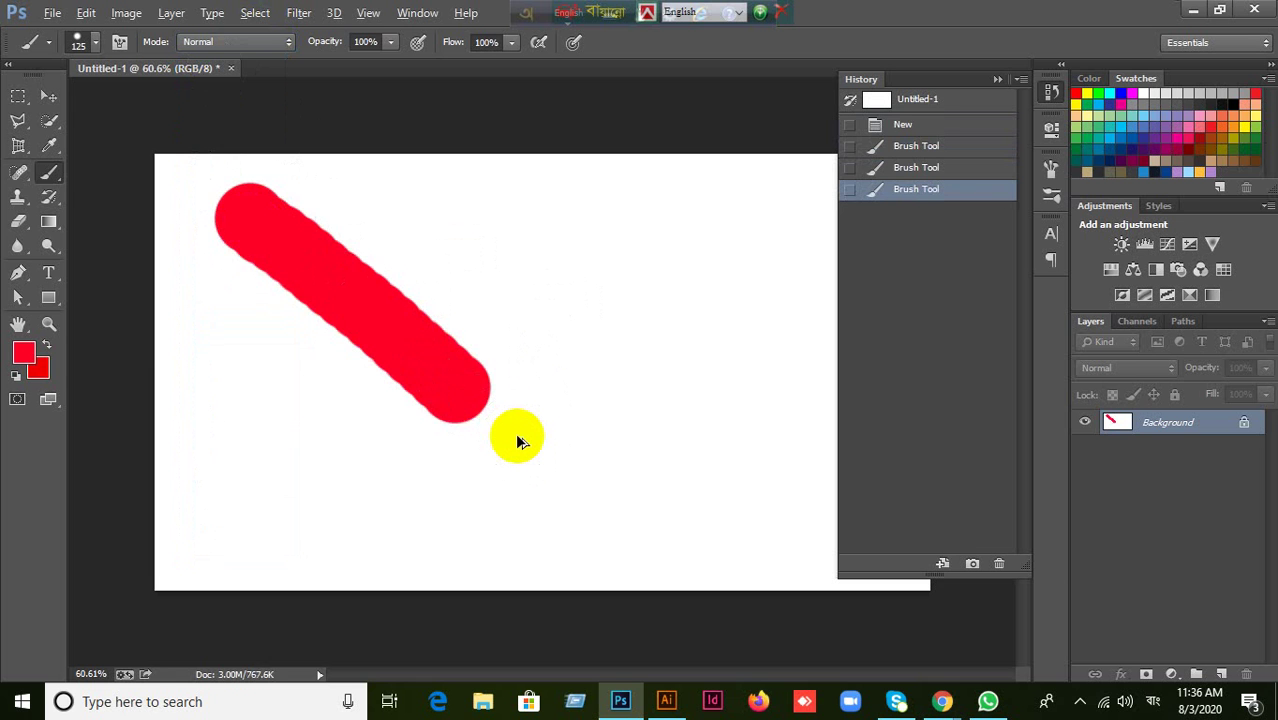
pyautogui.hotkey('ctrl', 'z')
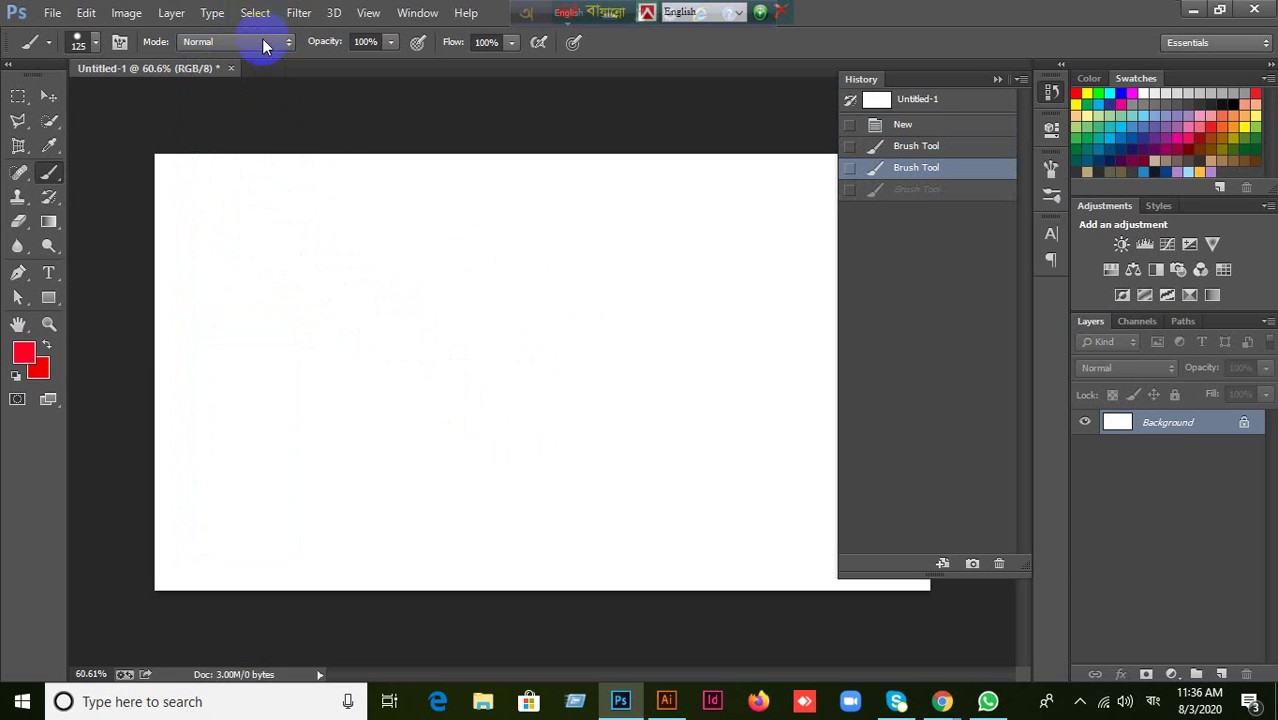
# Try a Color Burn dab on the canvas and step back to the blank document.
pyautogui.click(263, 44)
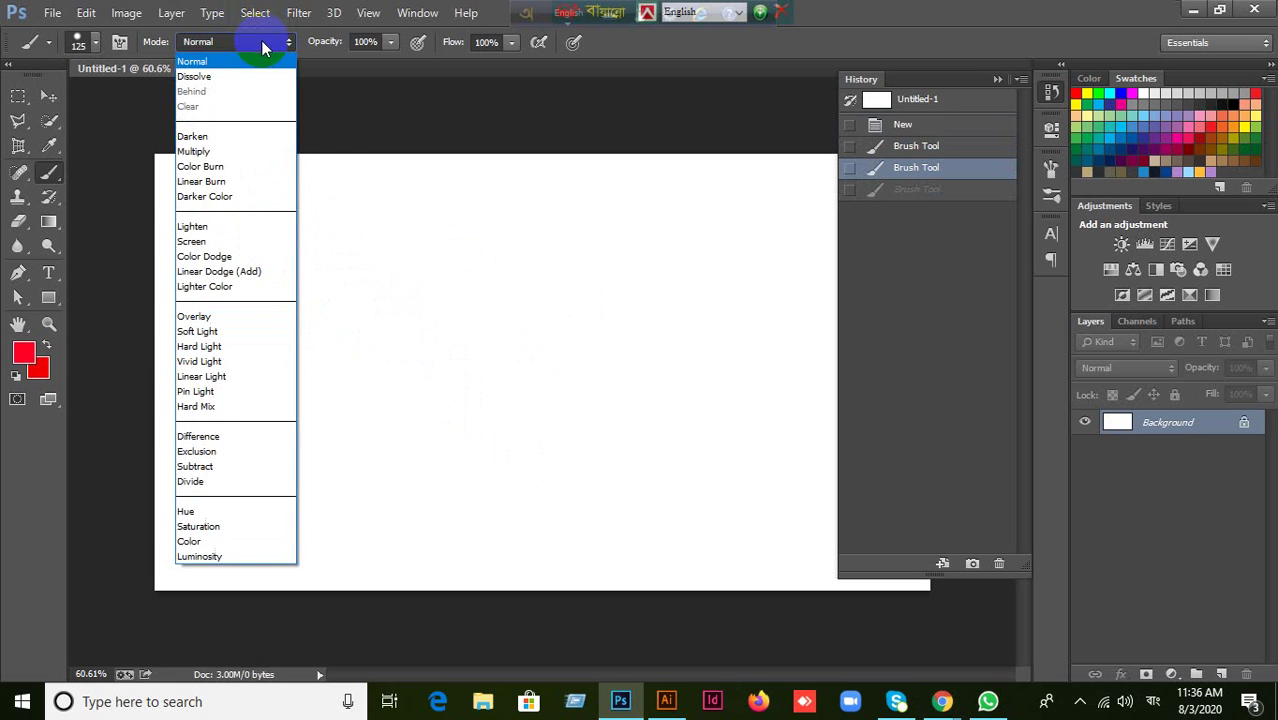
pyautogui.click(205, 166)
pyautogui.click(442, 365)
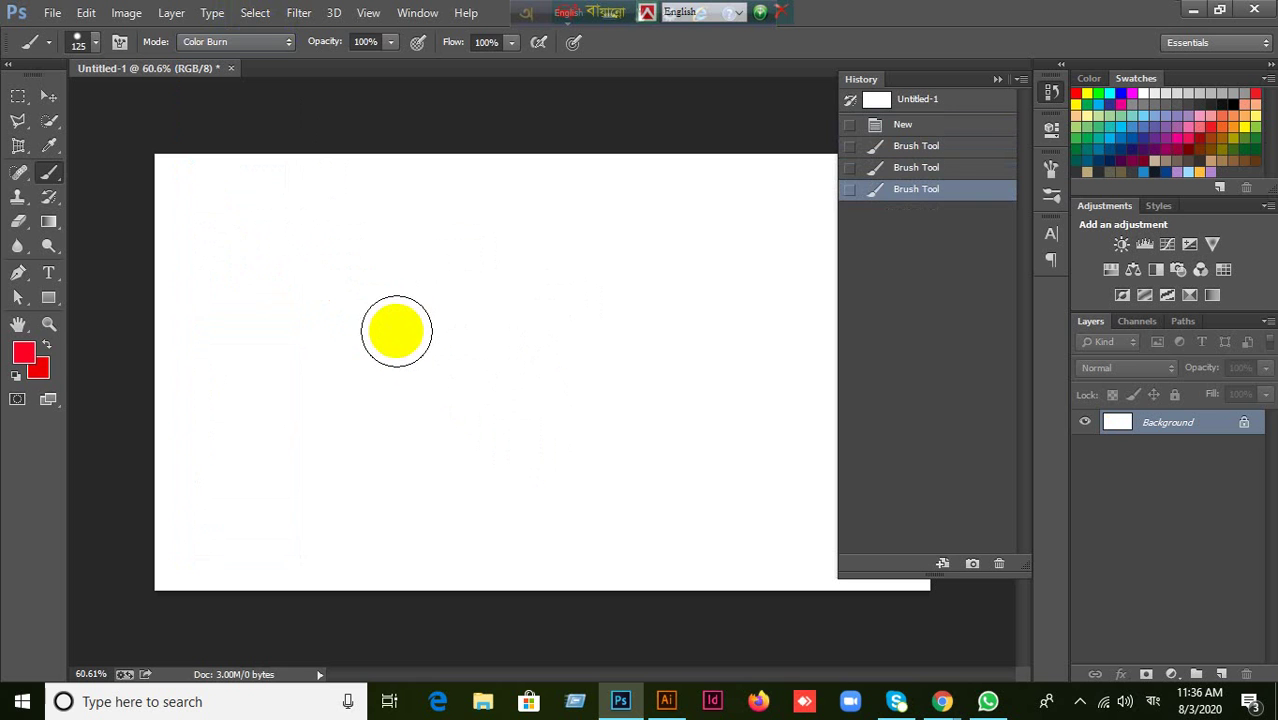
pyautogui.hotkey('ctrl', 'alt', 'z')
pyautogui.hotkey('ctrl', 'alt', 'z')
pyautogui.hotkey('ctrl', 'alt', 'z')
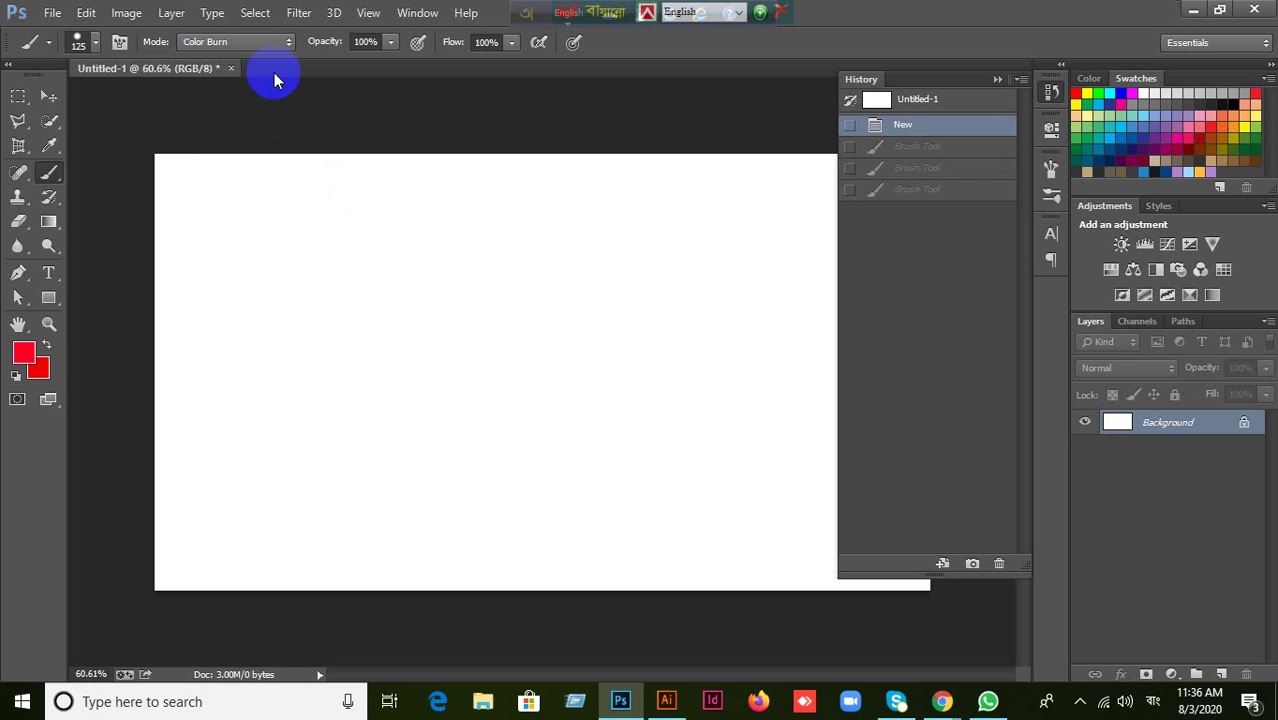
pyautogui.click(271, 42)
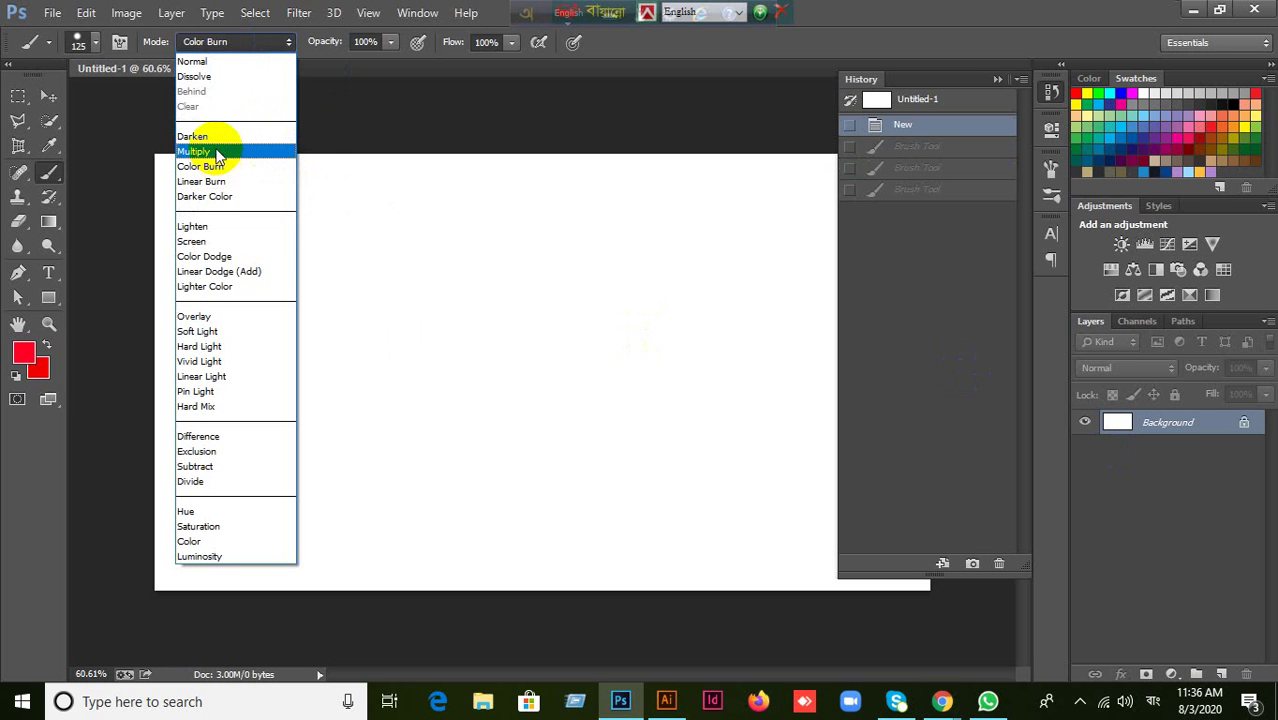
pyautogui.click(893, 37)
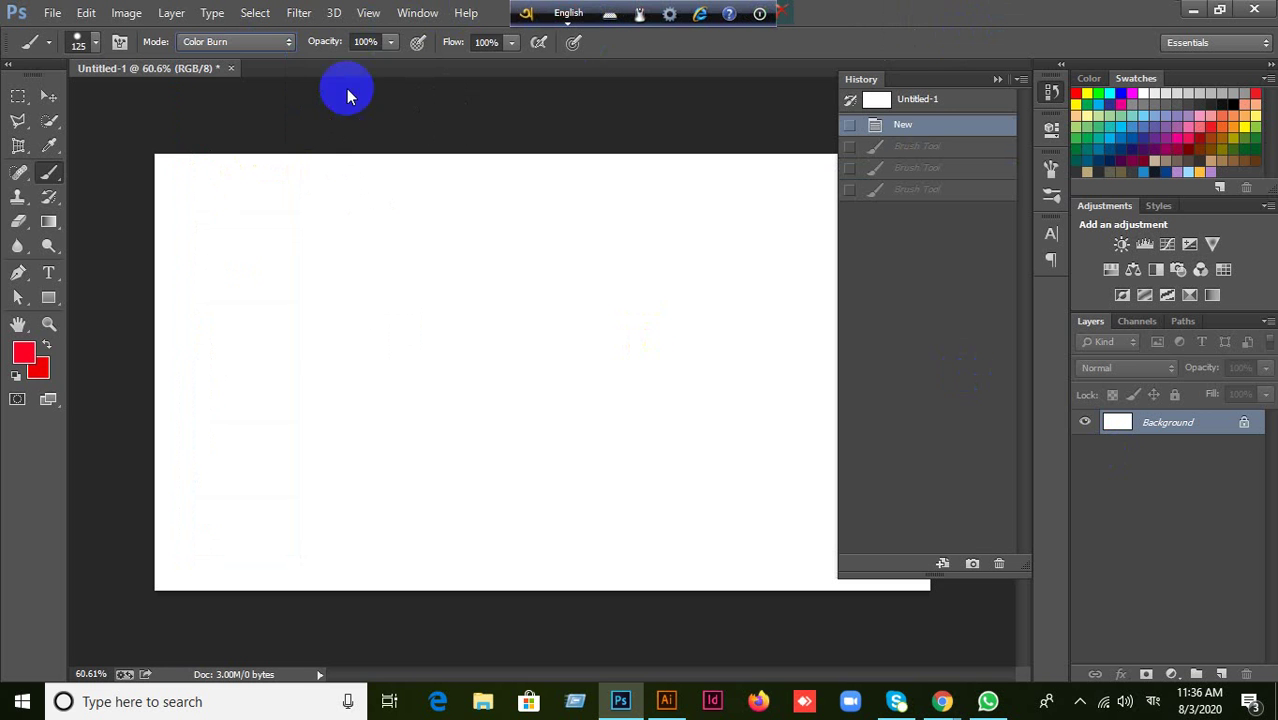
# Switch the brush mode to Screen, then Lighten, and undo a Lighten test stroke.
pyautogui.click(277, 44)
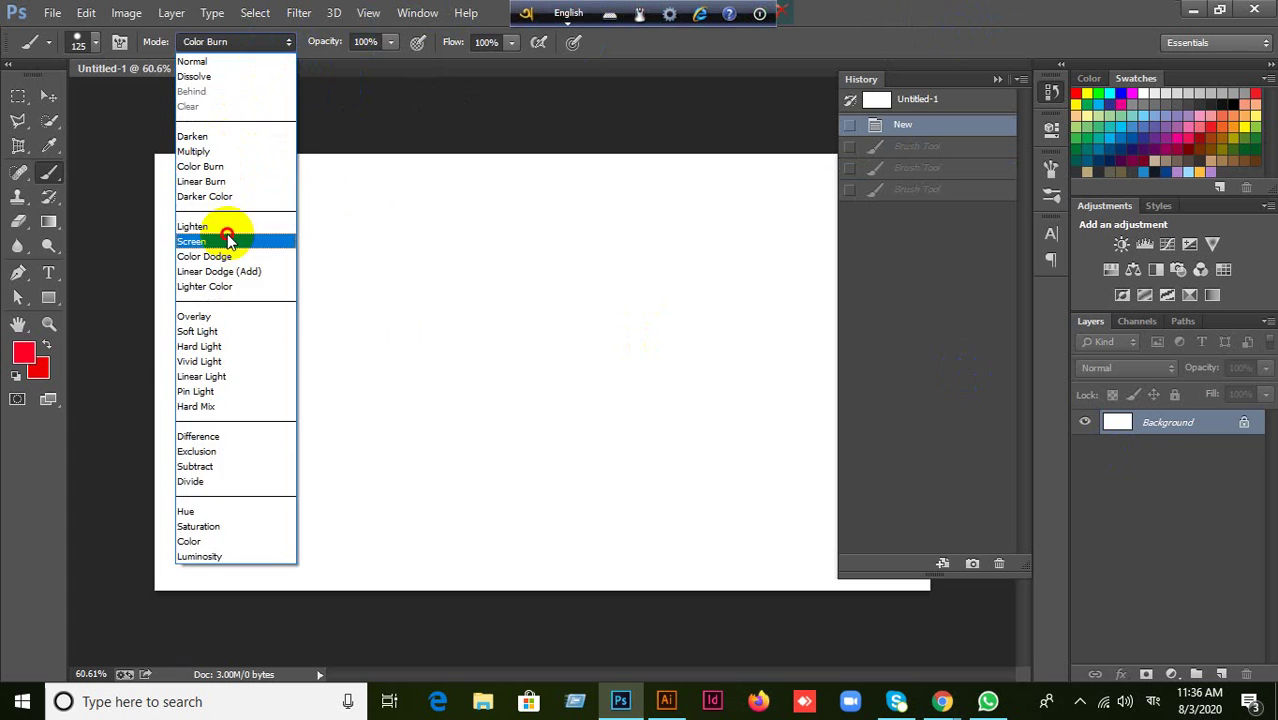
pyautogui.click(242, 240)
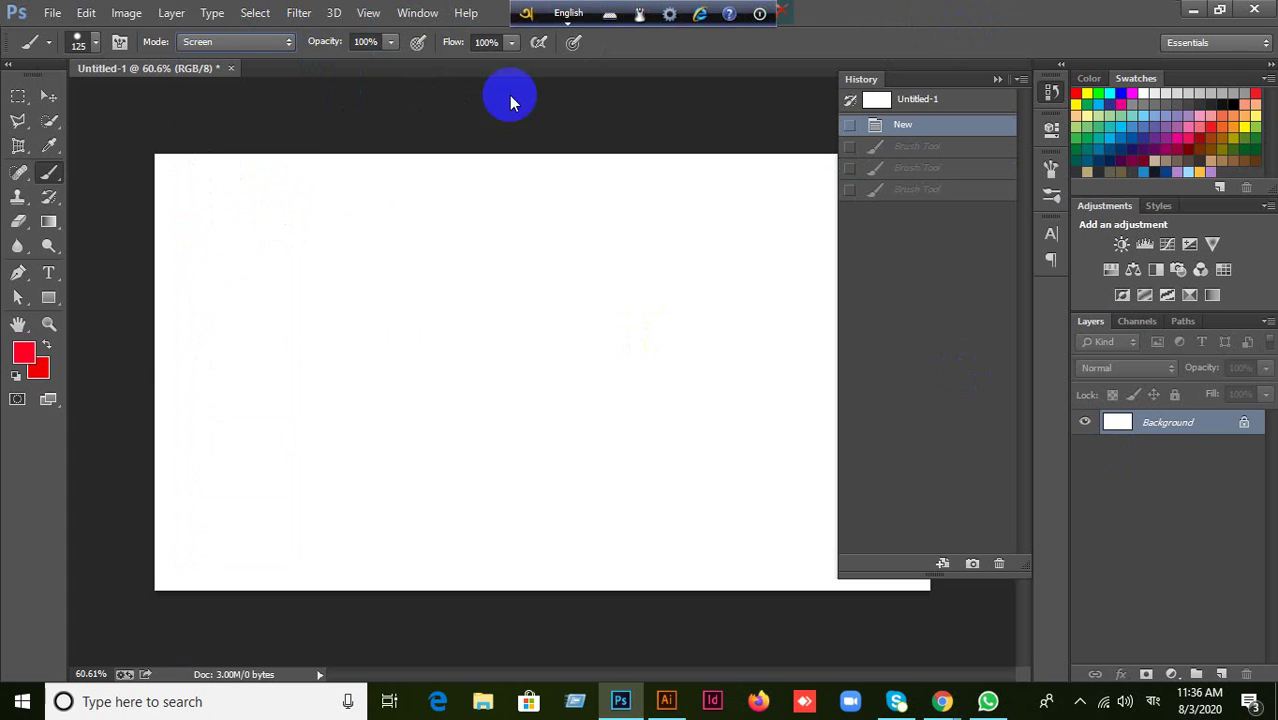
pyautogui.click(250, 42)
pyautogui.click(219, 225)
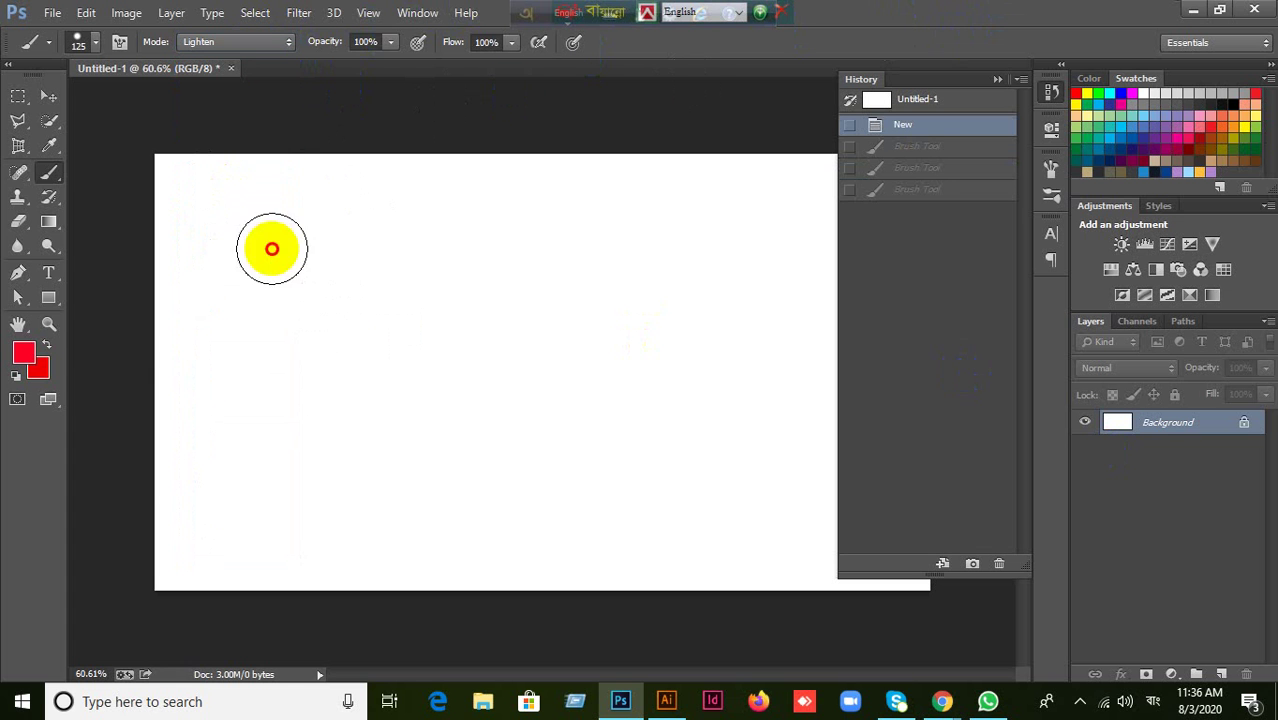
pyautogui.moveTo(625, 474); pyautogui.dragTo(545, 456)
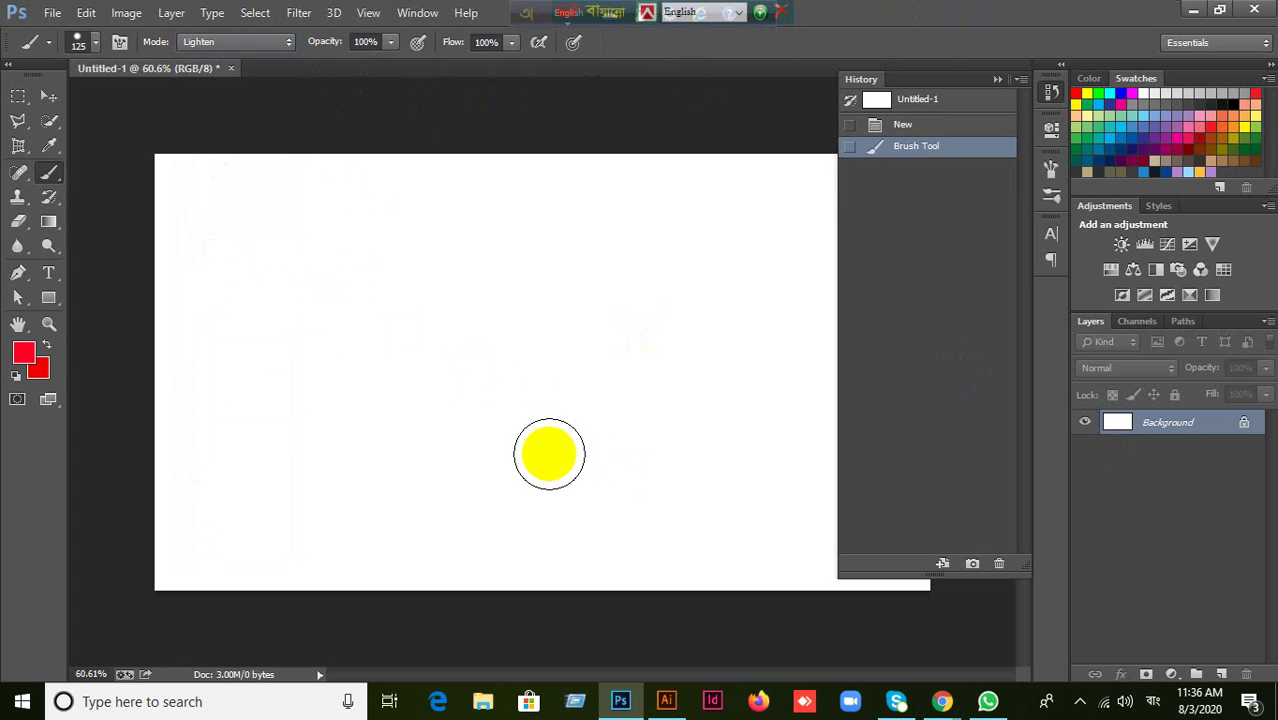
pyautogui.hotkey('ctrl', 'z')
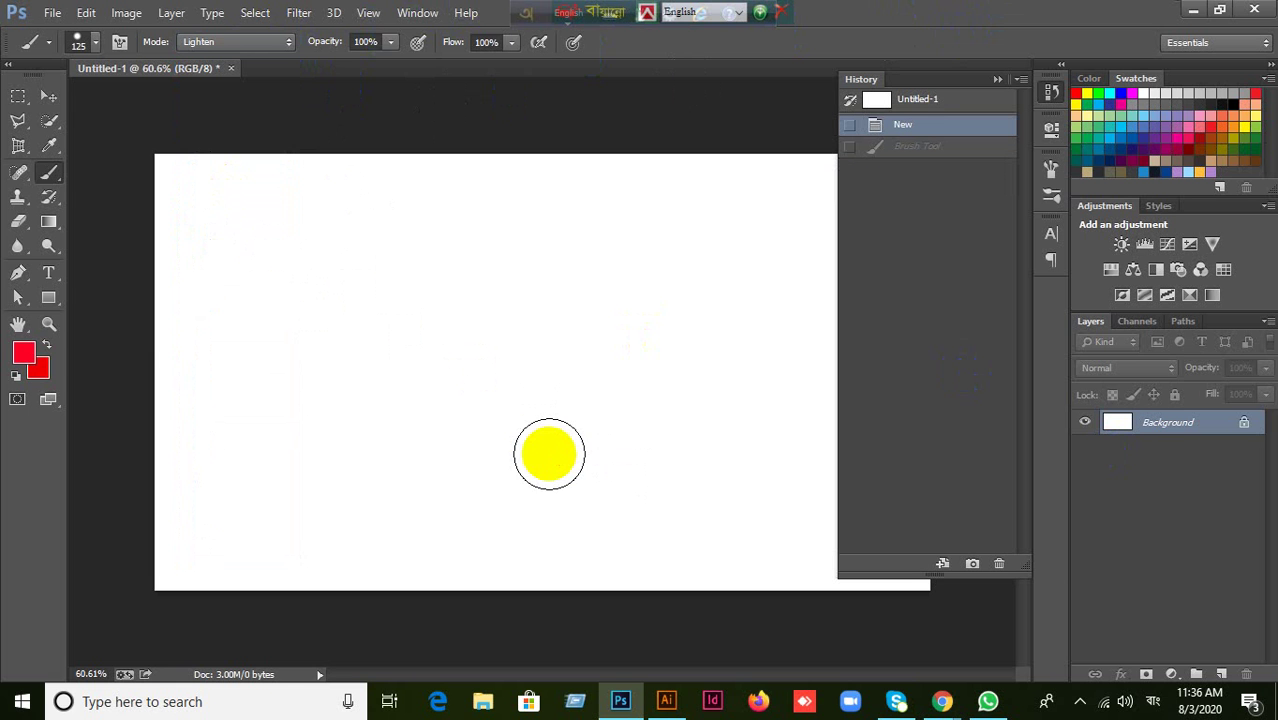
# Set the foreground colour to magenta ff00e4 and paint a test dab.
pyautogui.click(22, 355)
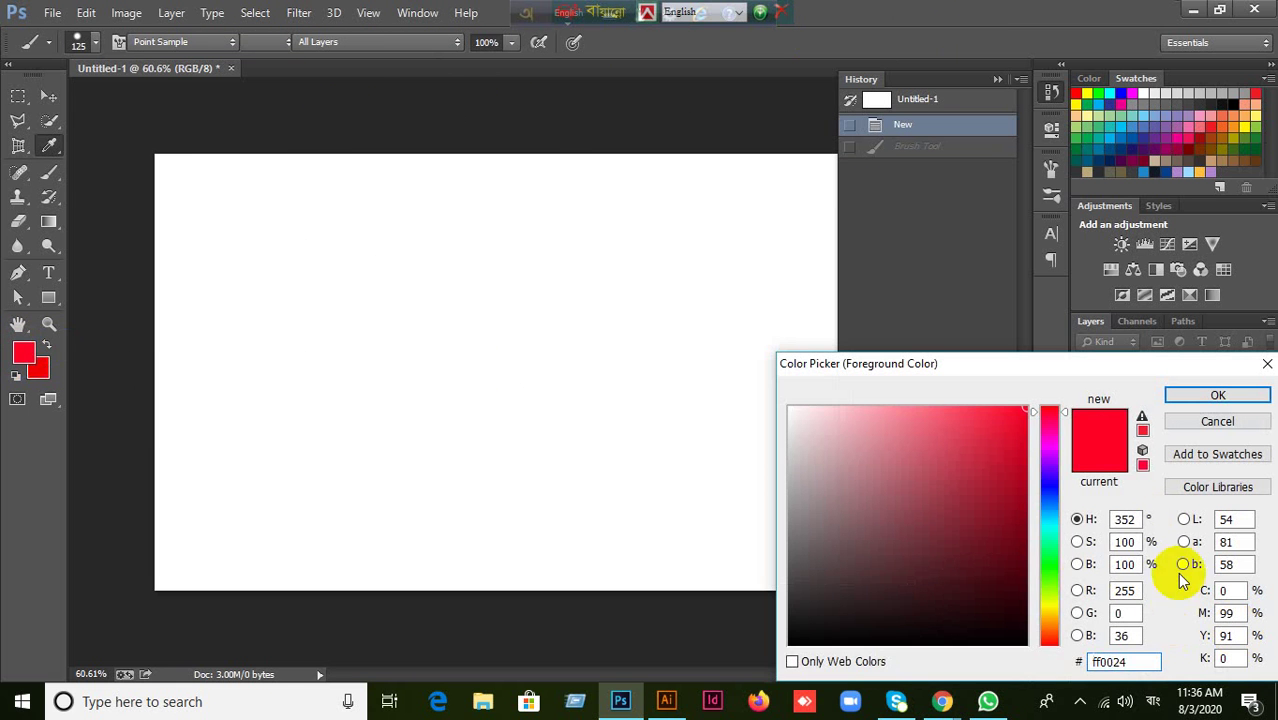
pyautogui.moveTo(1036, 415); pyautogui.dragTo(1045, 450)
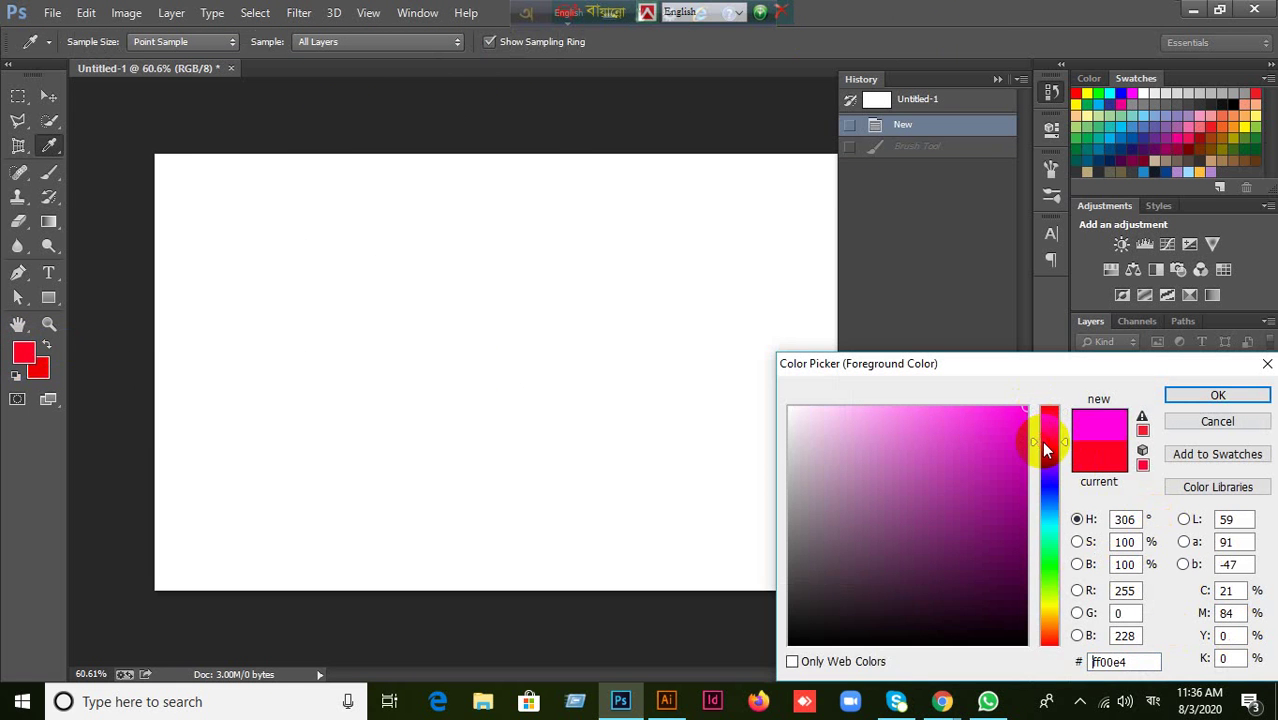
pyautogui.click(1236, 395)
pyautogui.press('b')
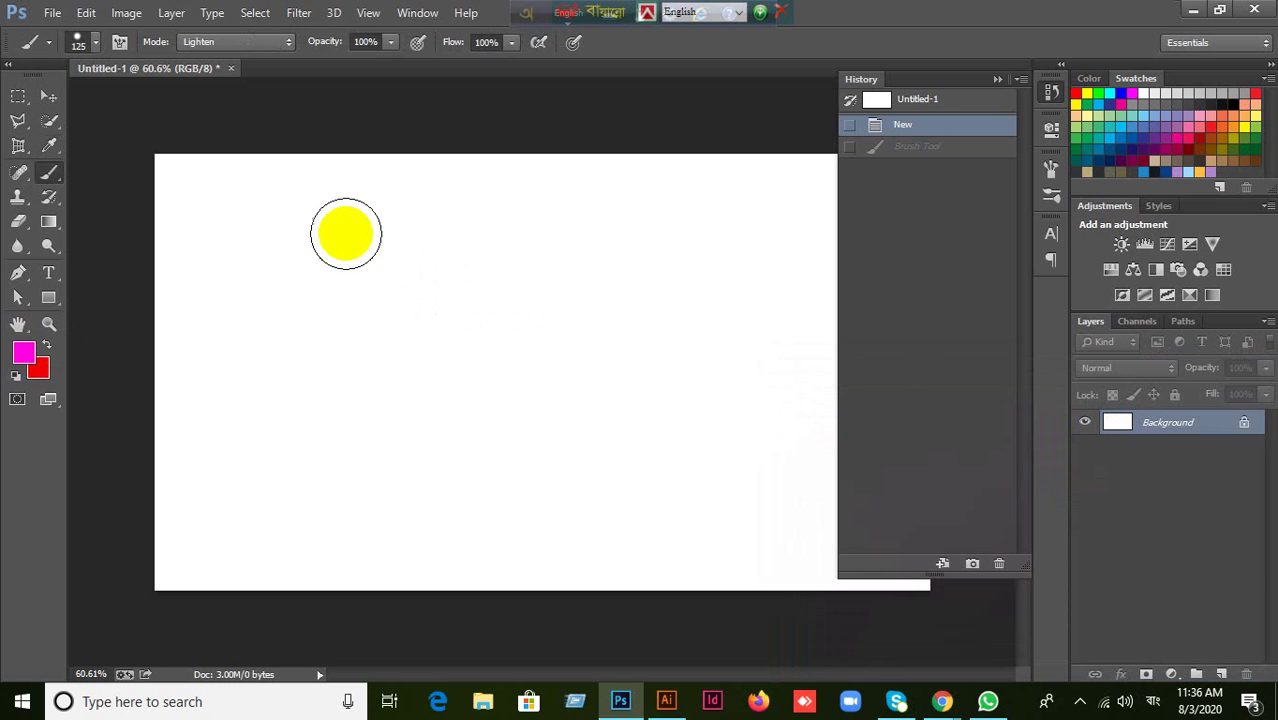
pyautogui.click(595, 415)
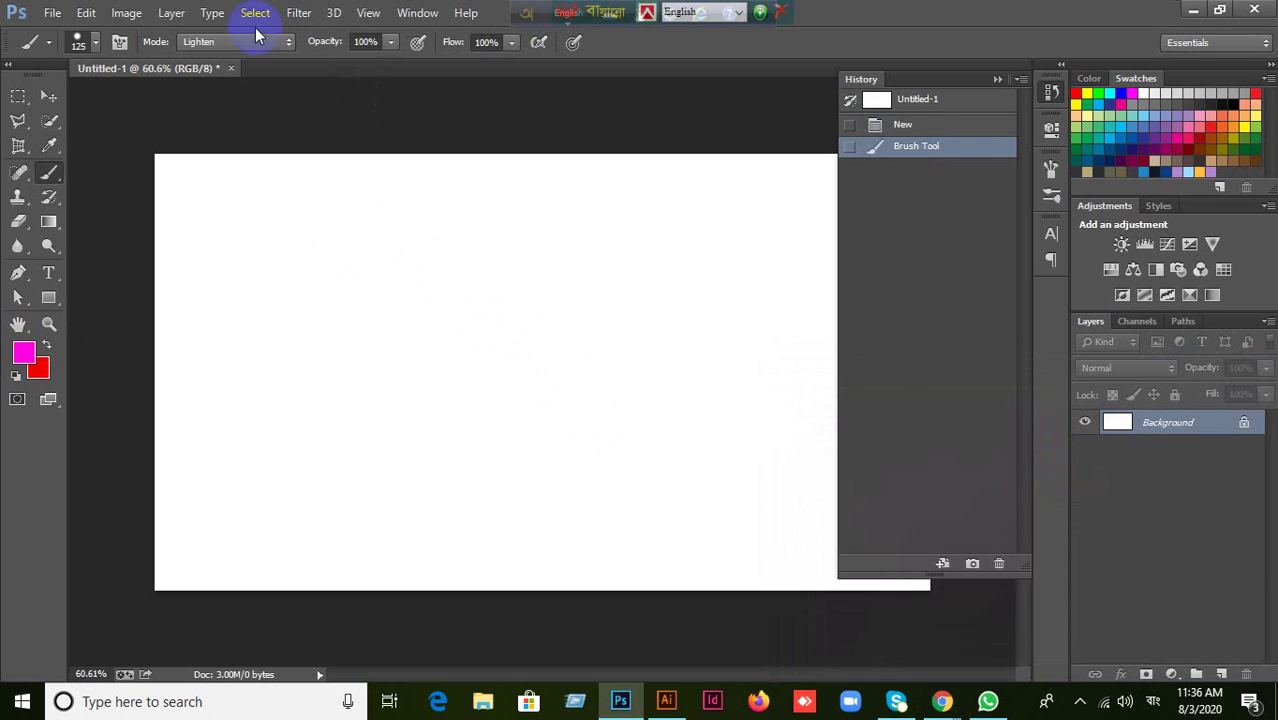
# Return the brush mode to Normal, paint a magenta stroke, and undo the strokes.
pyautogui.click(283, 41)
pyautogui.click(214, 60)
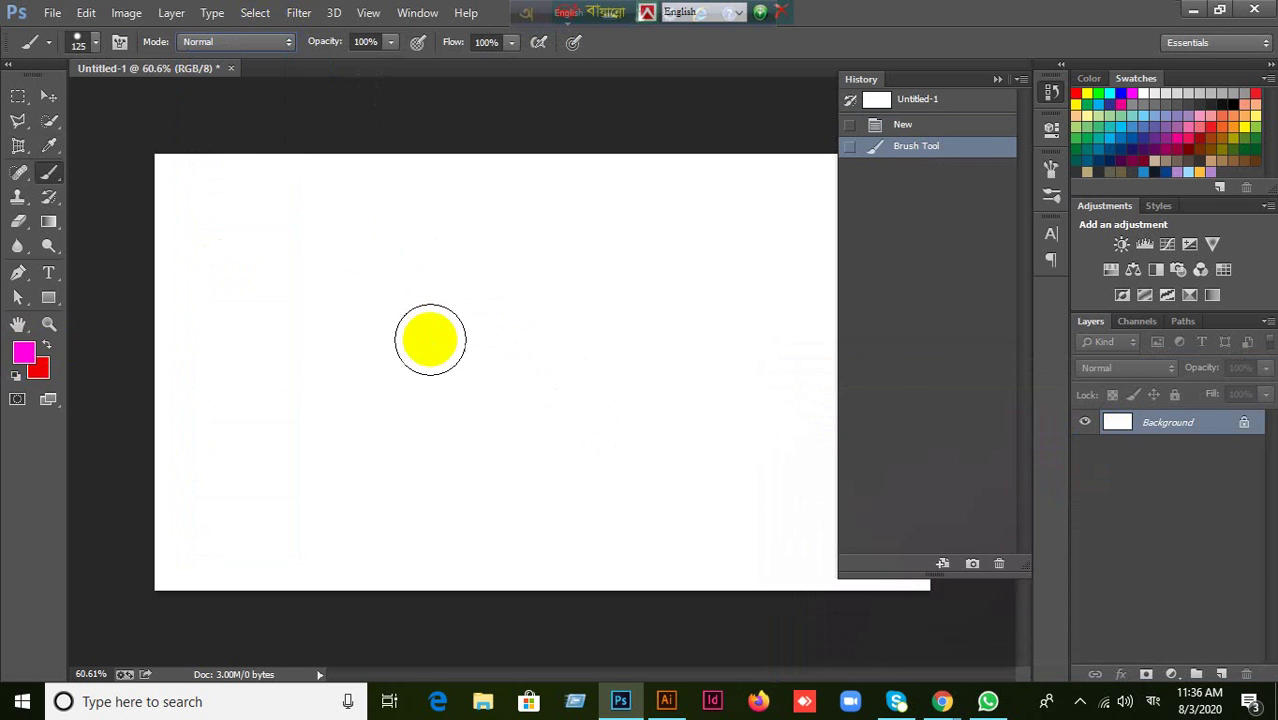
pyautogui.moveTo(330, 240); pyautogui.dragTo(577, 482)
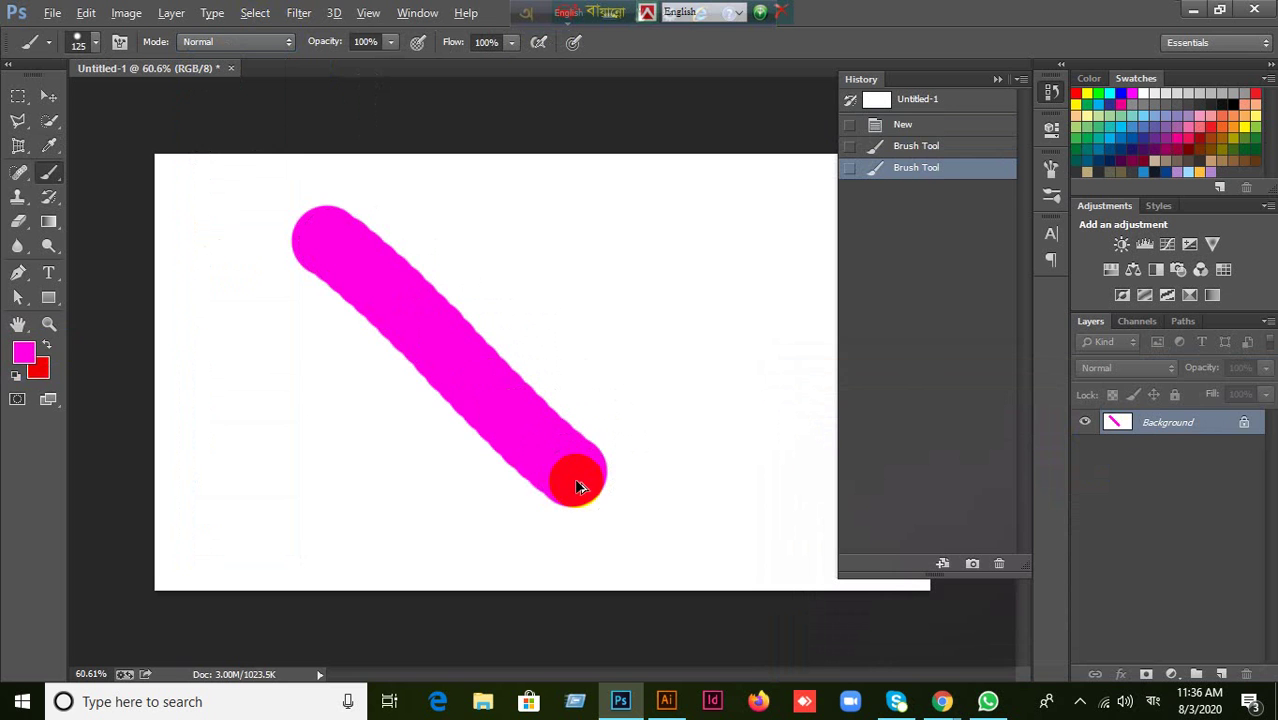
pyautogui.hotkey('ctrl', 'alt', 'z')
pyautogui.hotkey('ctrl', 'alt', 'z')
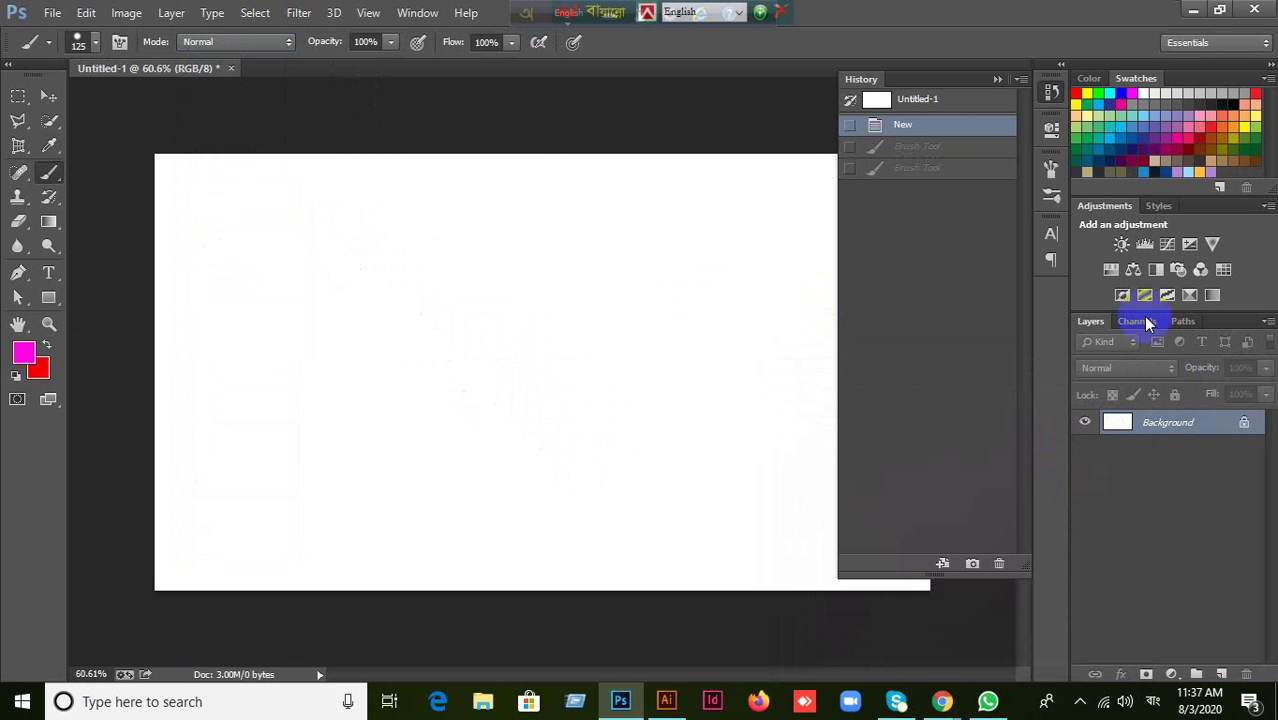
# Set brush opacity to 50% and paint a diagonal pink stroke.
pyautogui.click(997, 79)
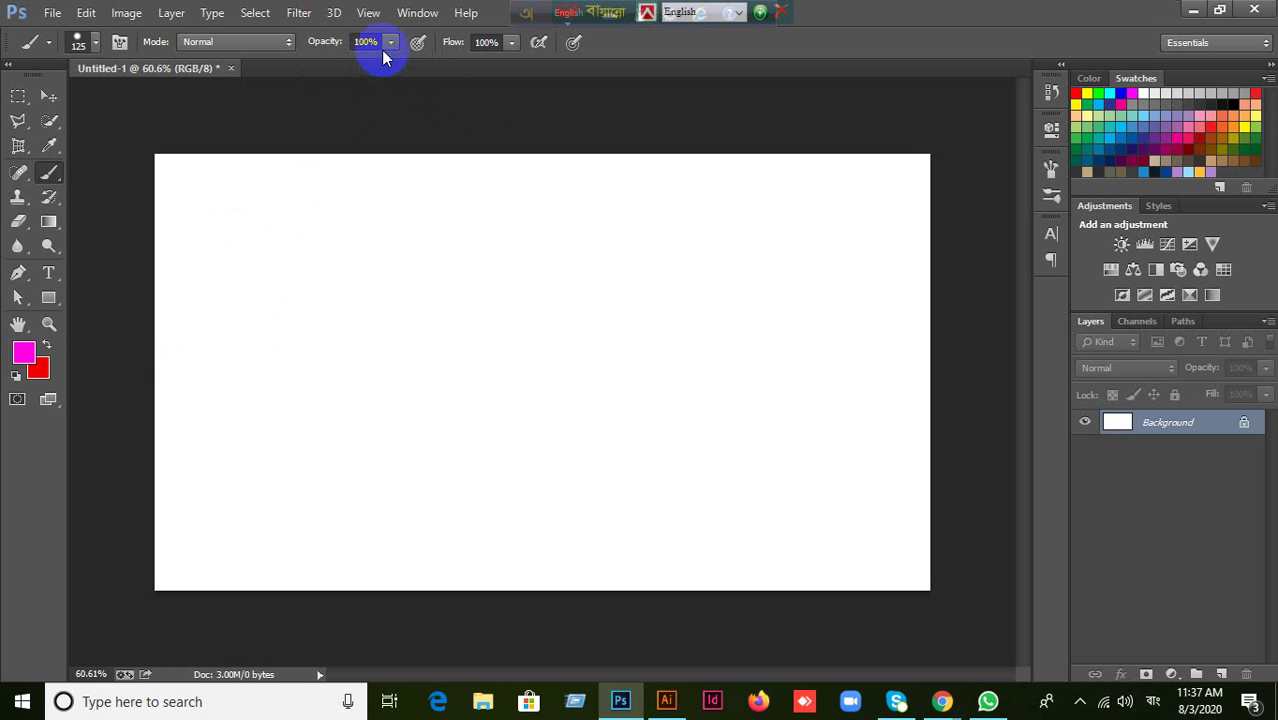
pyautogui.click(340, 44)
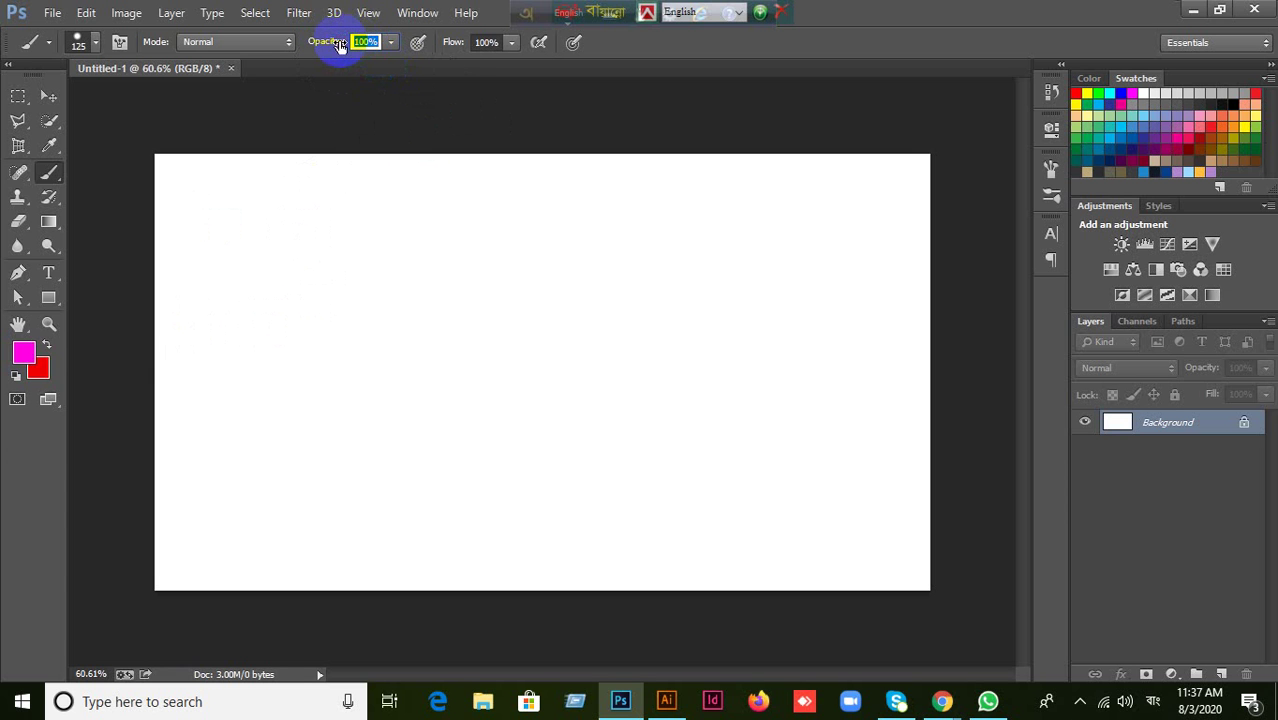
pyautogui.write('50')
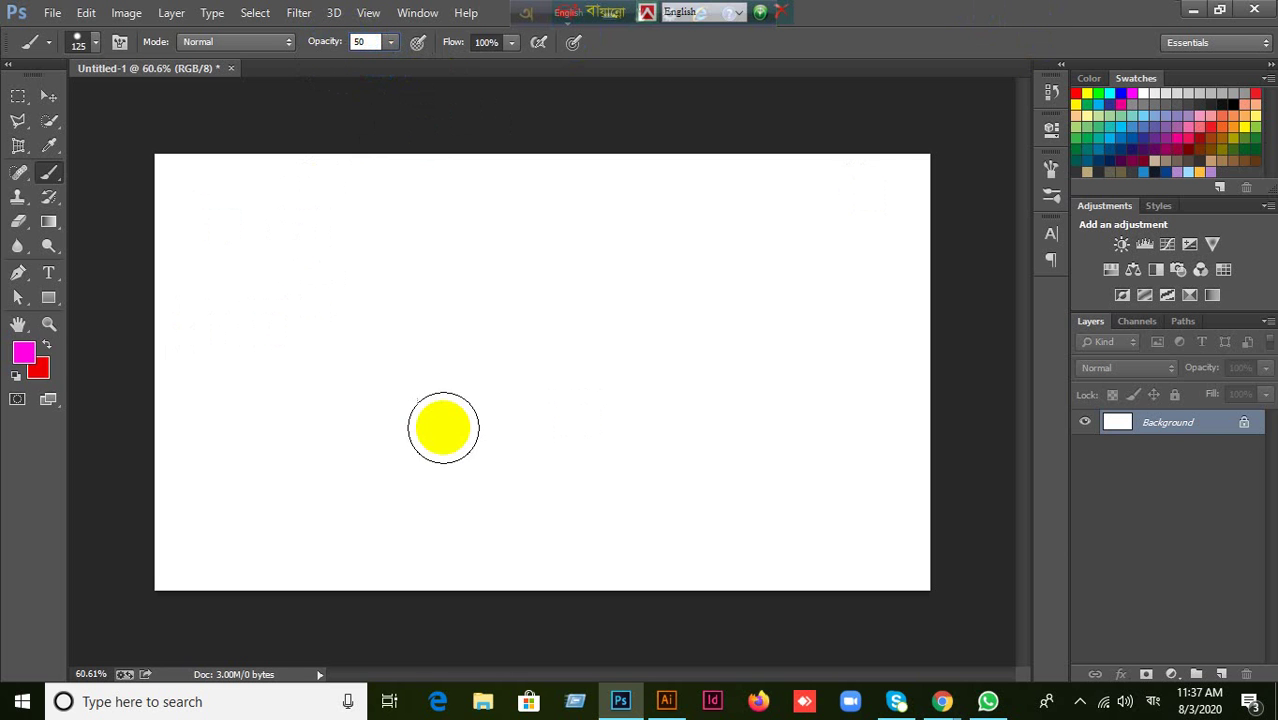
pyautogui.click(804, 77)
pyautogui.click(44, 100)
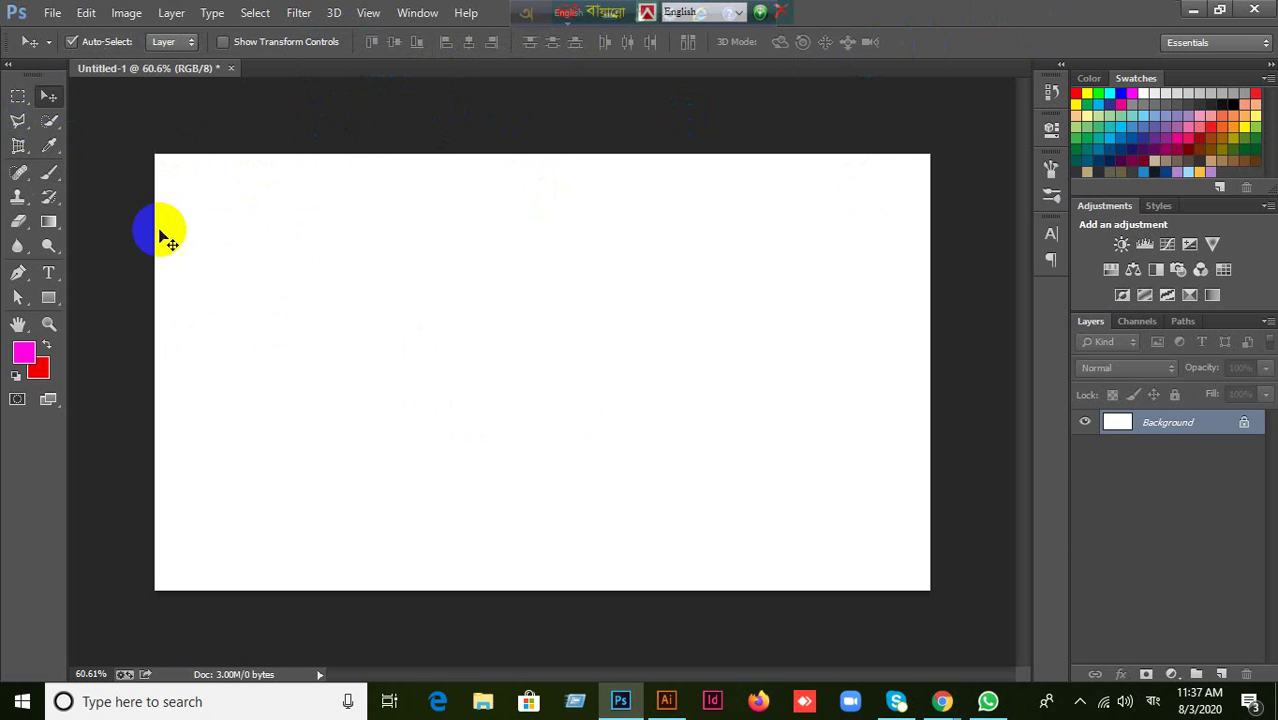
pyautogui.click(49, 124)
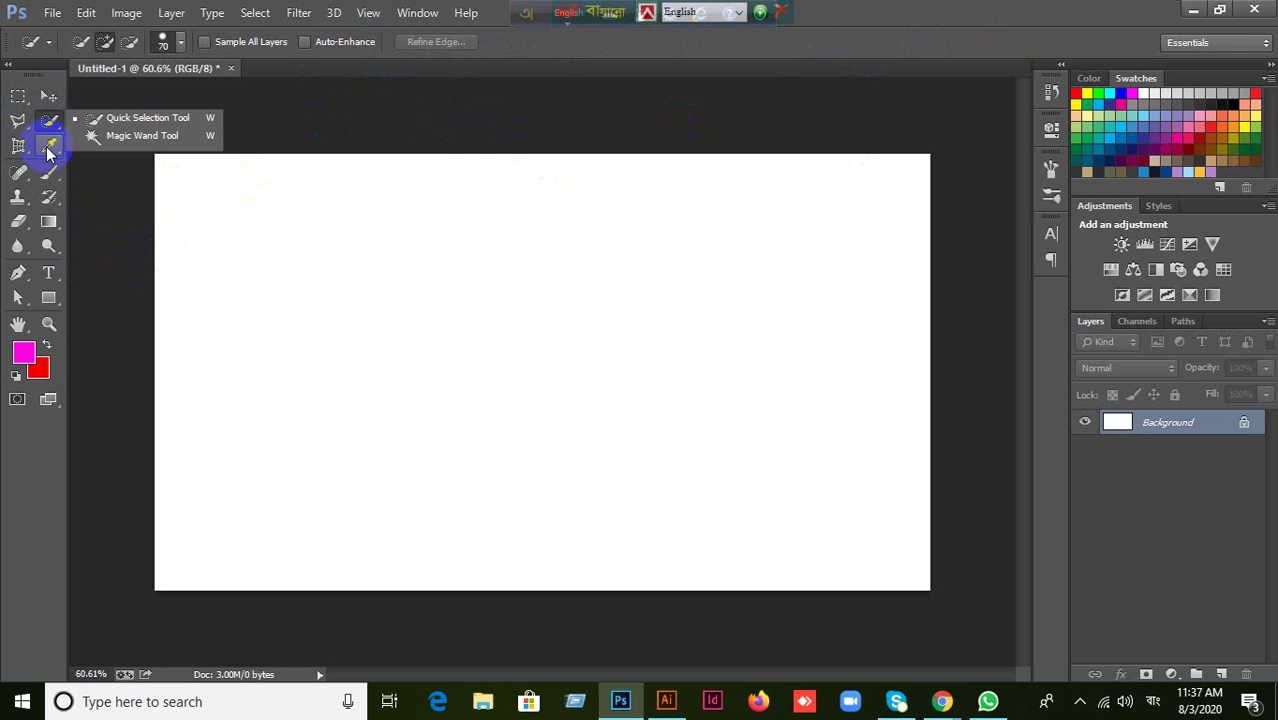
pyautogui.click(49, 146)
pyautogui.click(49, 172)
pyautogui.moveTo(301, 246); pyautogui.dragTo(580, 432)
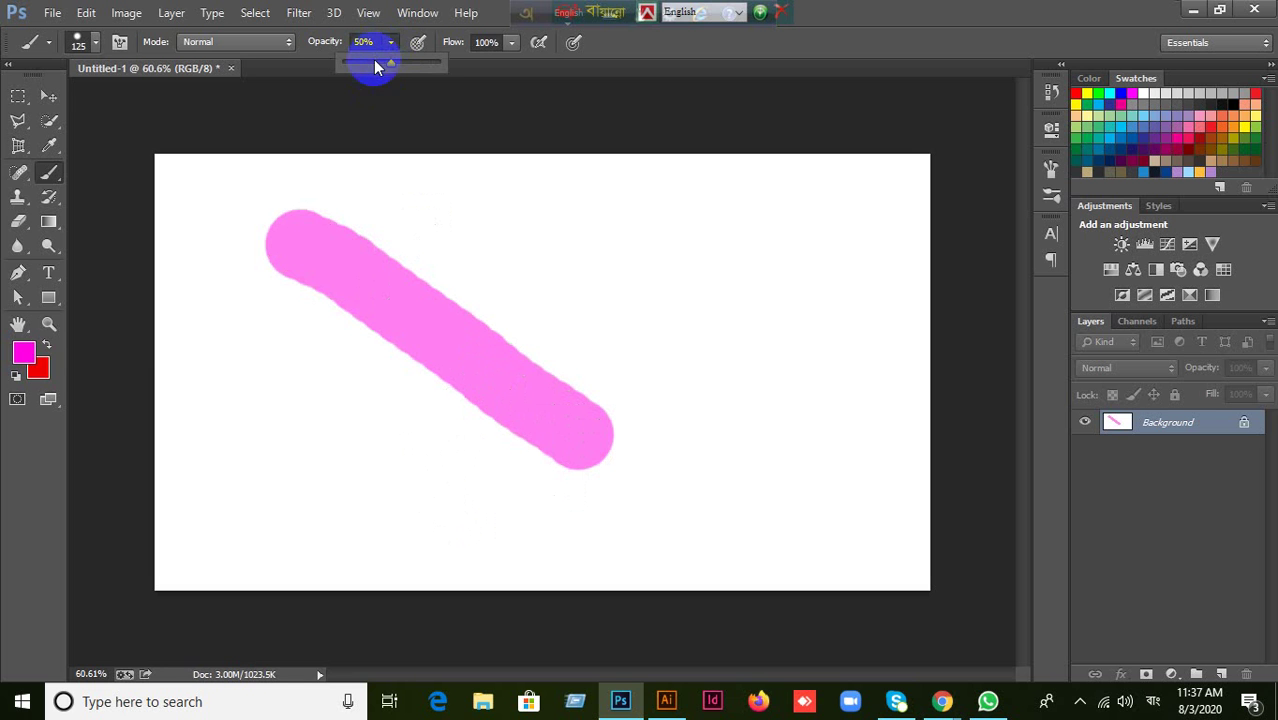
# Paint an opaque magenta stroke at 100% opacity, then four faint strokes at 20%.
pyautogui.moveTo(375, 65)
pyautogui.mouseDown()
pyautogui.moveTo(528, 63)
pyautogui.moveTo(910, 14)
pyautogui.mouseUp()
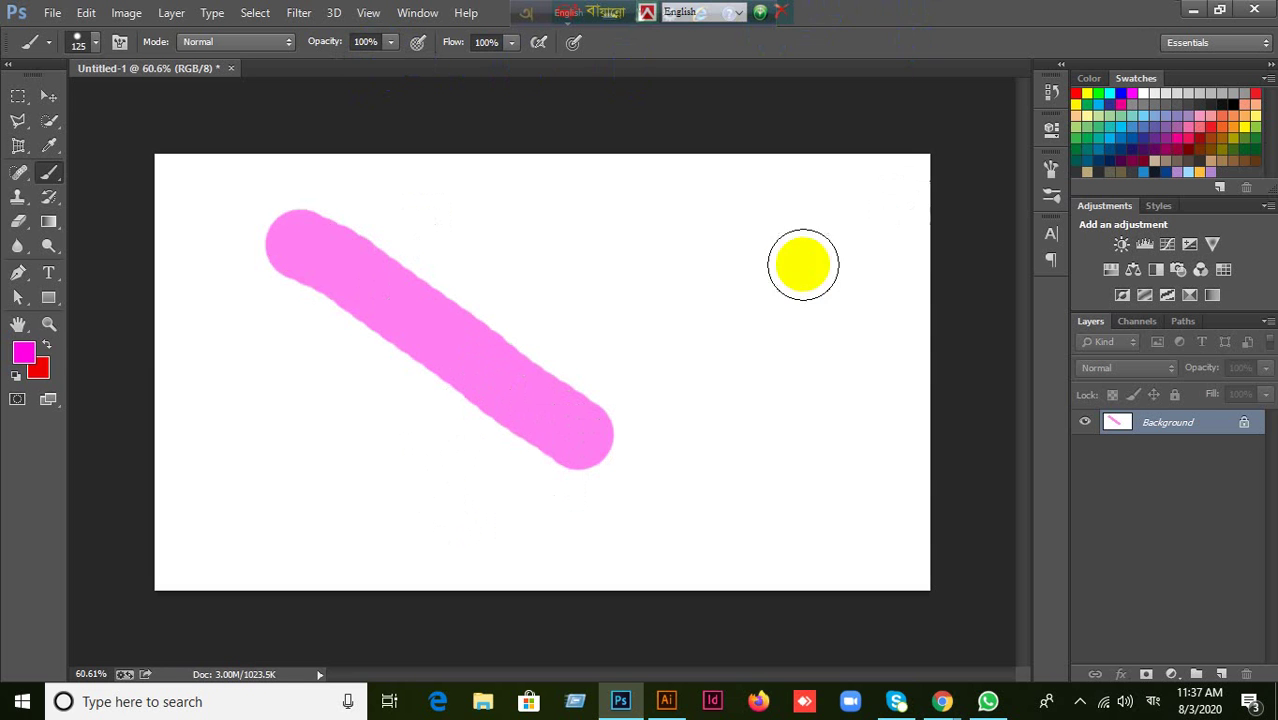
pyautogui.moveTo(603, 200)
pyautogui.mouseDown()
pyautogui.moveTo(773, 330)
pyautogui.moveTo(876, 432)
pyautogui.mouseUp()
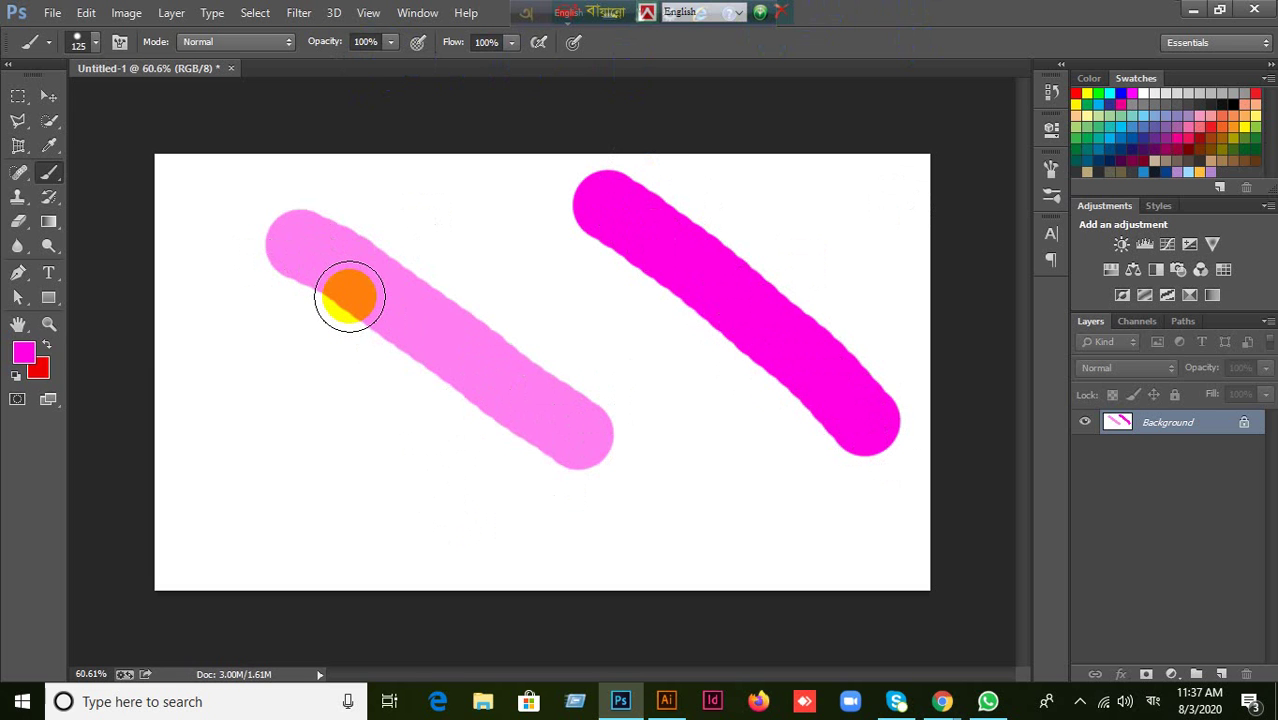
pyautogui.click(369, 41)
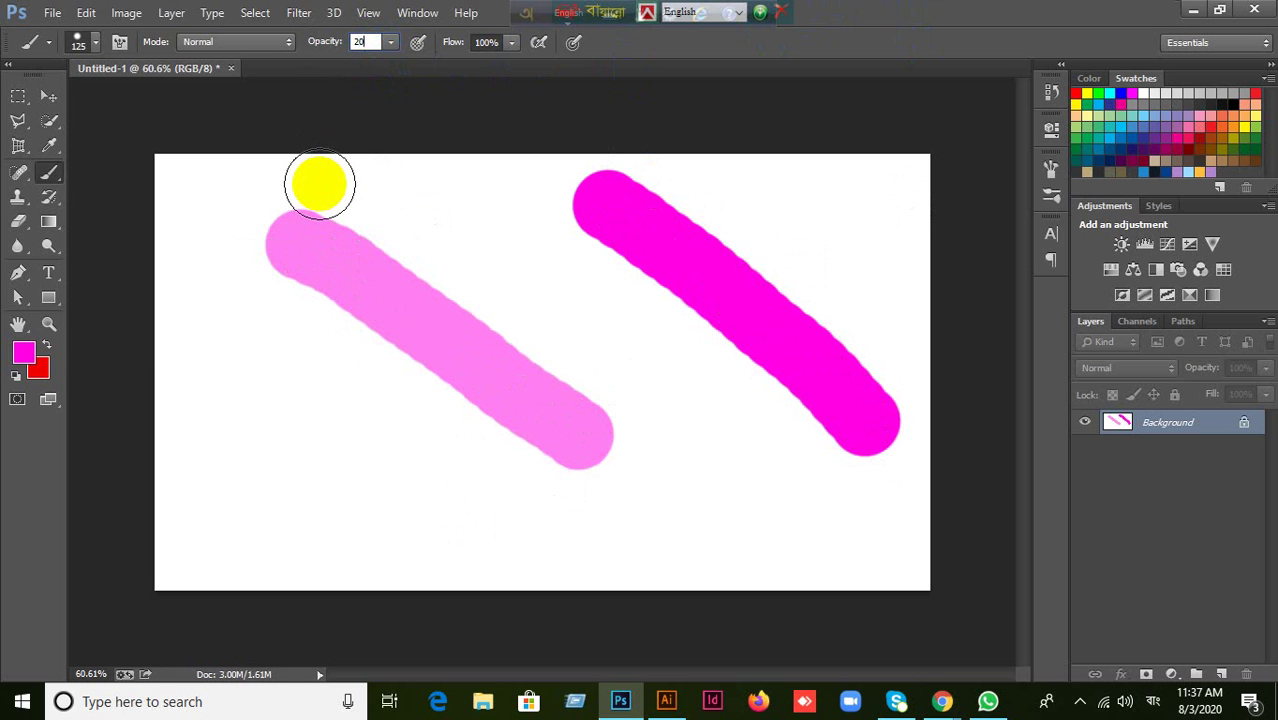
pyautogui.moveTo(222, 358); pyautogui.dragTo(397, 527)
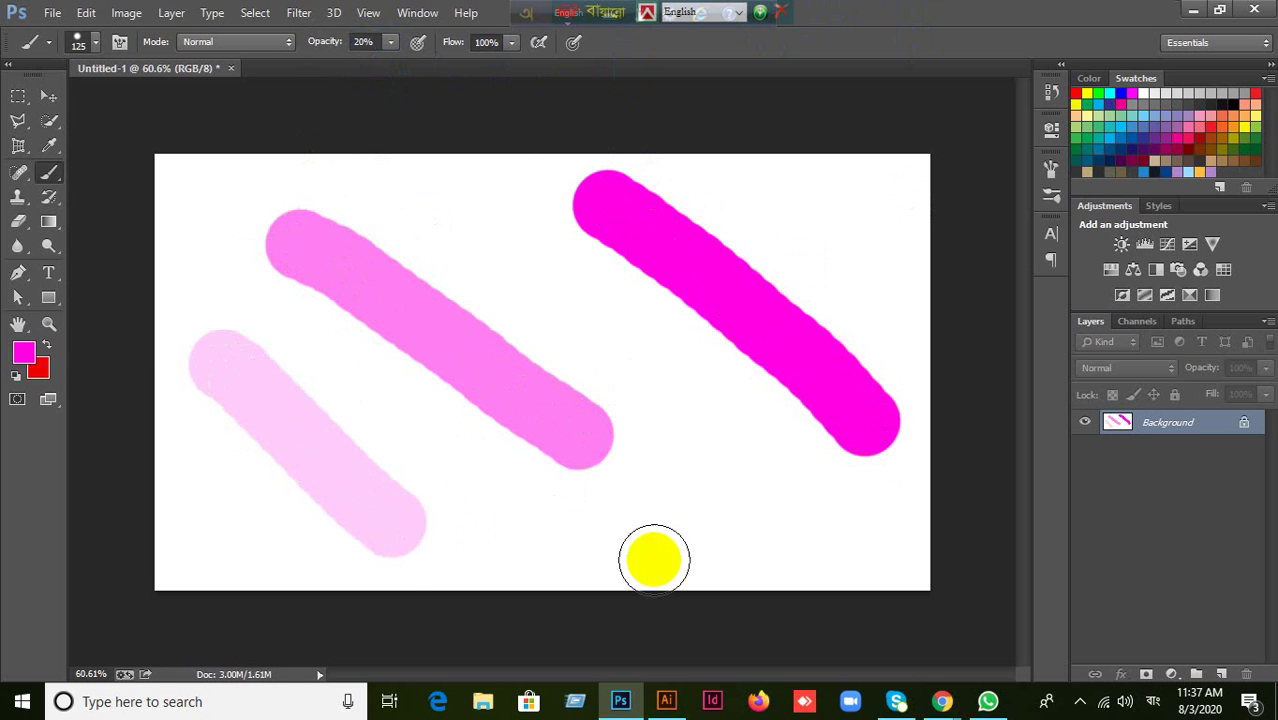
pyautogui.moveTo(783, 485); pyautogui.dragTo(659, 545)
pyautogui.moveTo(490, 218); pyautogui.dragTo(625, 330)
pyautogui.moveTo(418, 440); pyautogui.dragTo(480, 485)
# Set the brush opacity back to 100%.
pyautogui.click(365, 41)
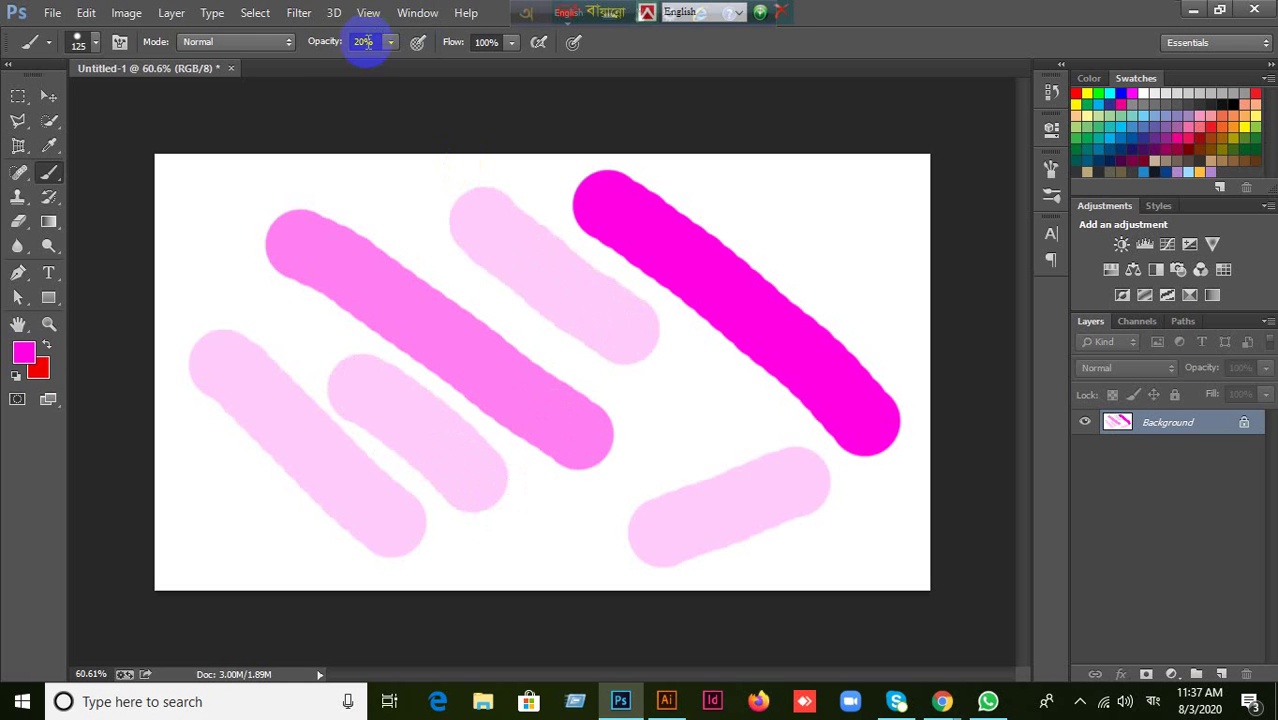
pyautogui.write('100')
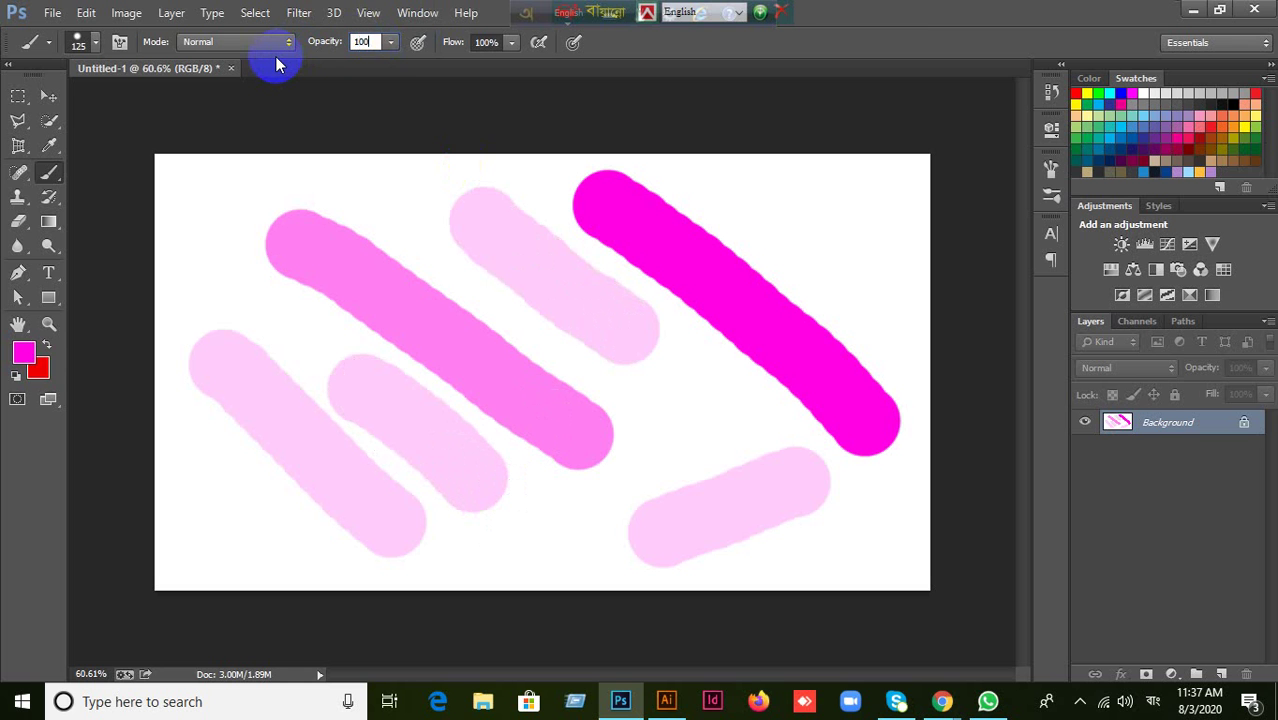
pyautogui.press('Return')
# Paint one more opaque magenta stroke at top left, then undo every stroke back to white.
pyautogui.moveTo(220, 190); pyautogui.dragTo(200, 318)
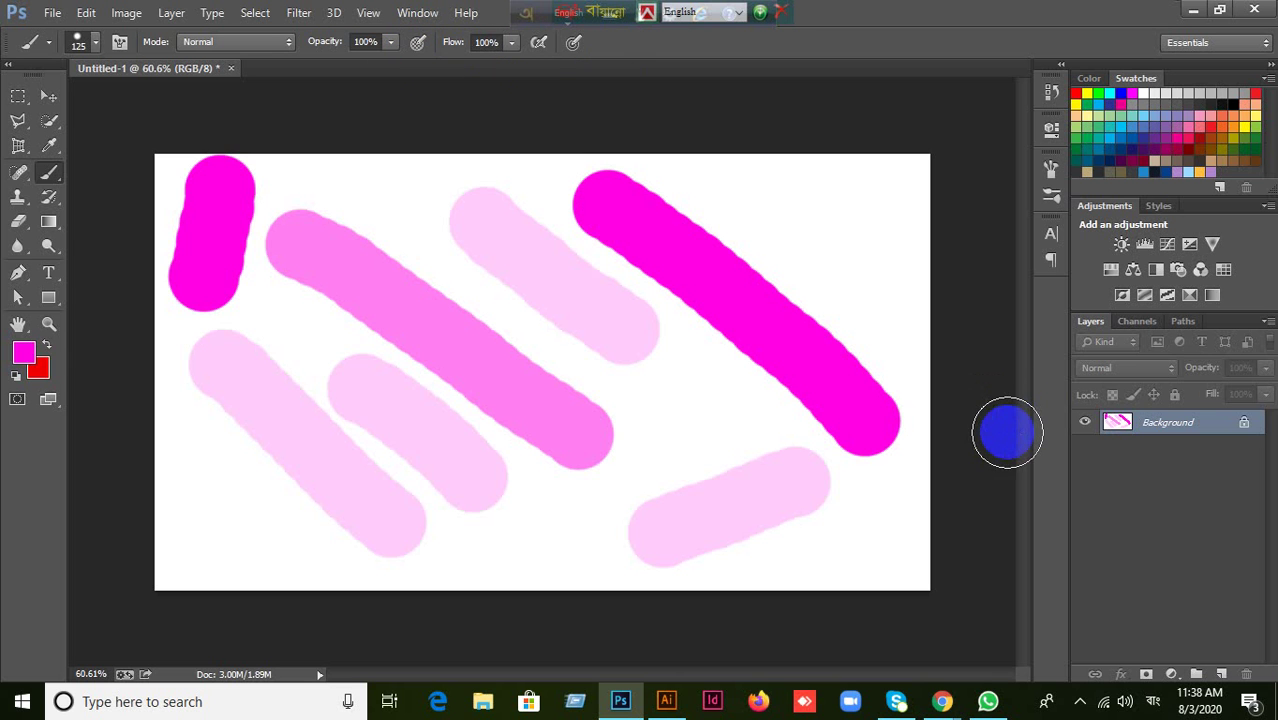
pyautogui.hotkey('ctrl', 'alt', 'z')
pyautogui.hotkey('ctrl', 'alt', 'z')
pyautogui.hotkey('ctrl', 'alt', 'z')
pyautogui.hotkey('ctrl', 'alt', 'z')
pyautogui.hotkey('ctrl', 'alt', 'z')
pyautogui.hotkey('ctrl', 'alt', 'z')
pyautogui.hotkey('ctrl', 'alt', 'z')
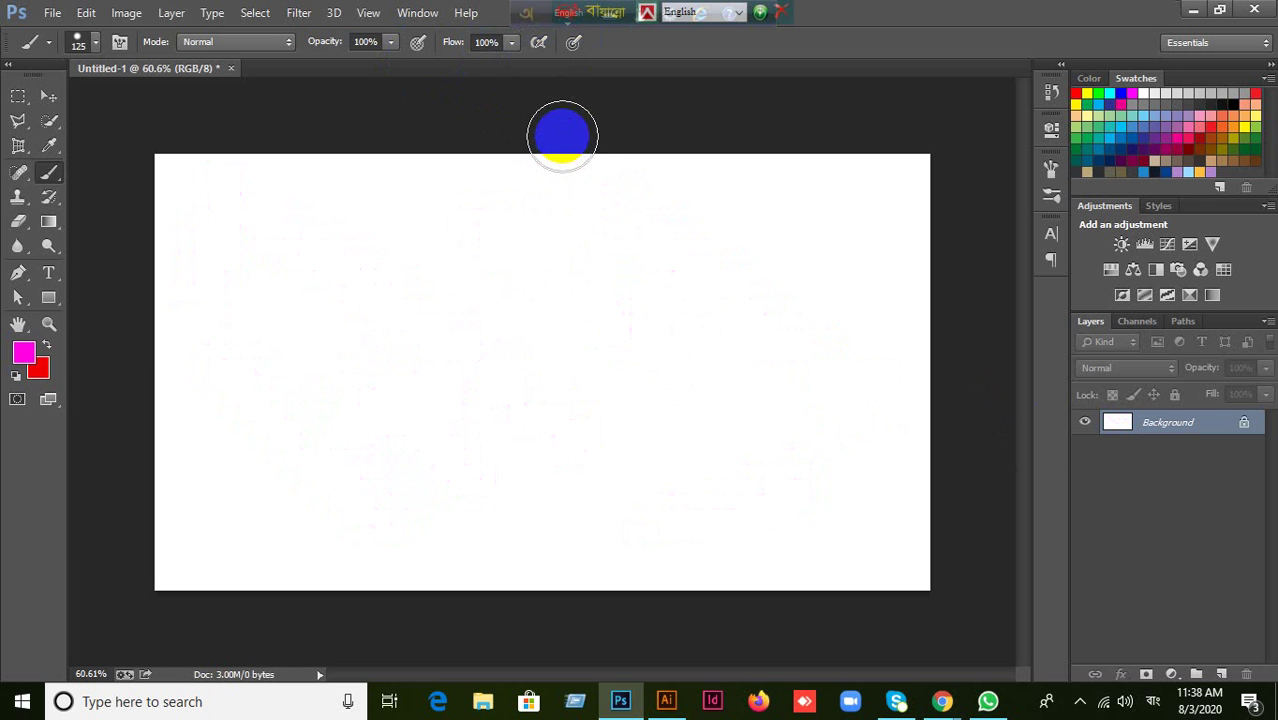
# Paint a full-flow magenta stroke diagonally across the canvas.
pyautogui.click(489, 44)
pyautogui.click(509, 44)
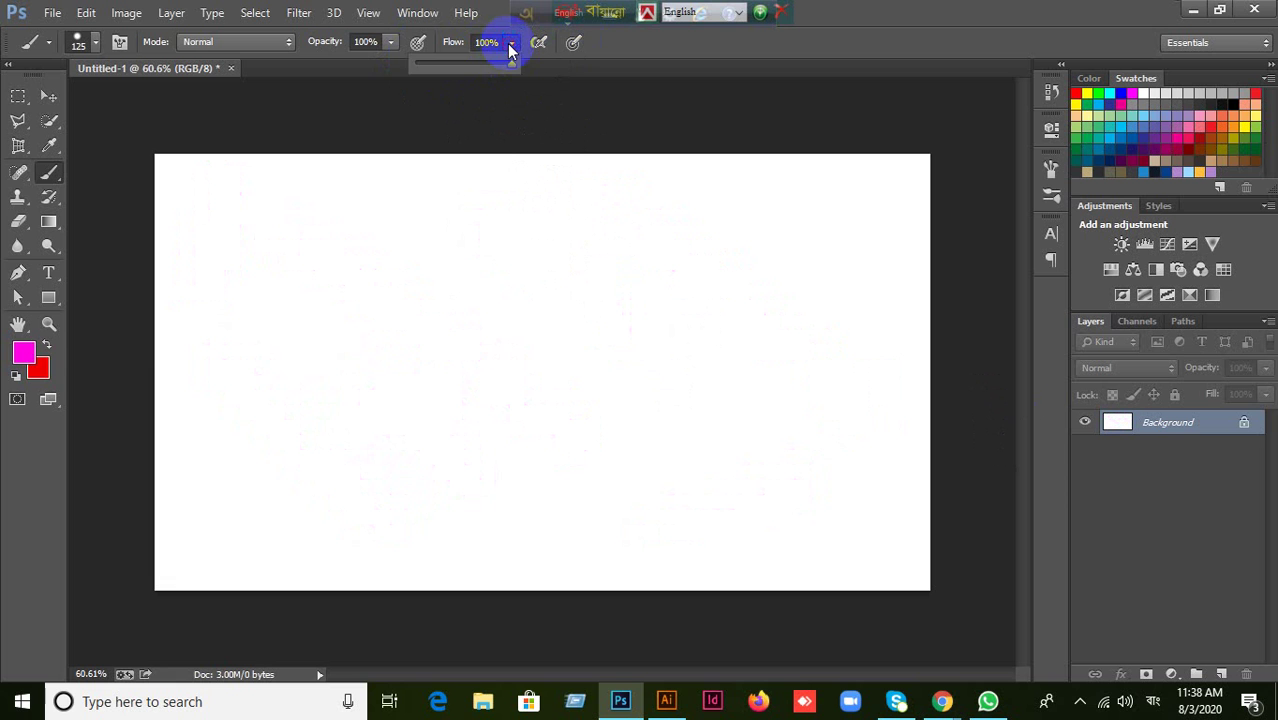
pyautogui.click(509, 46)
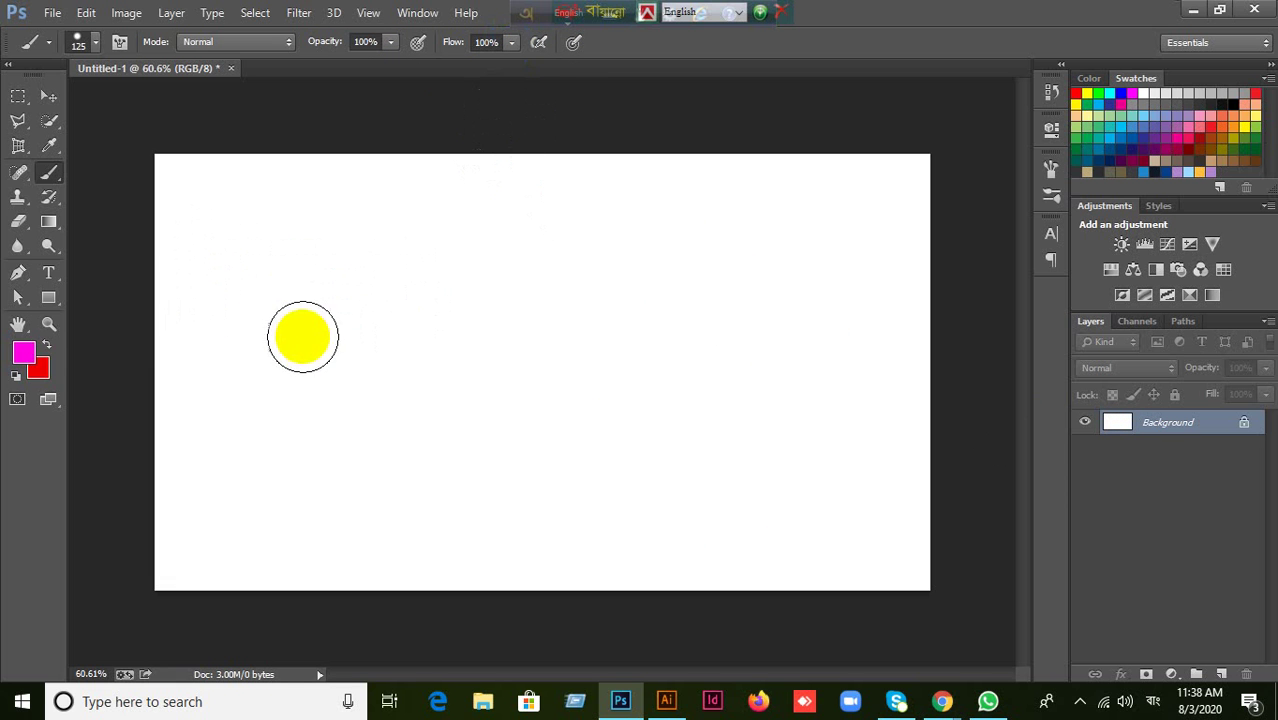
pyautogui.moveTo(240, 280); pyautogui.dragTo(485, 510)
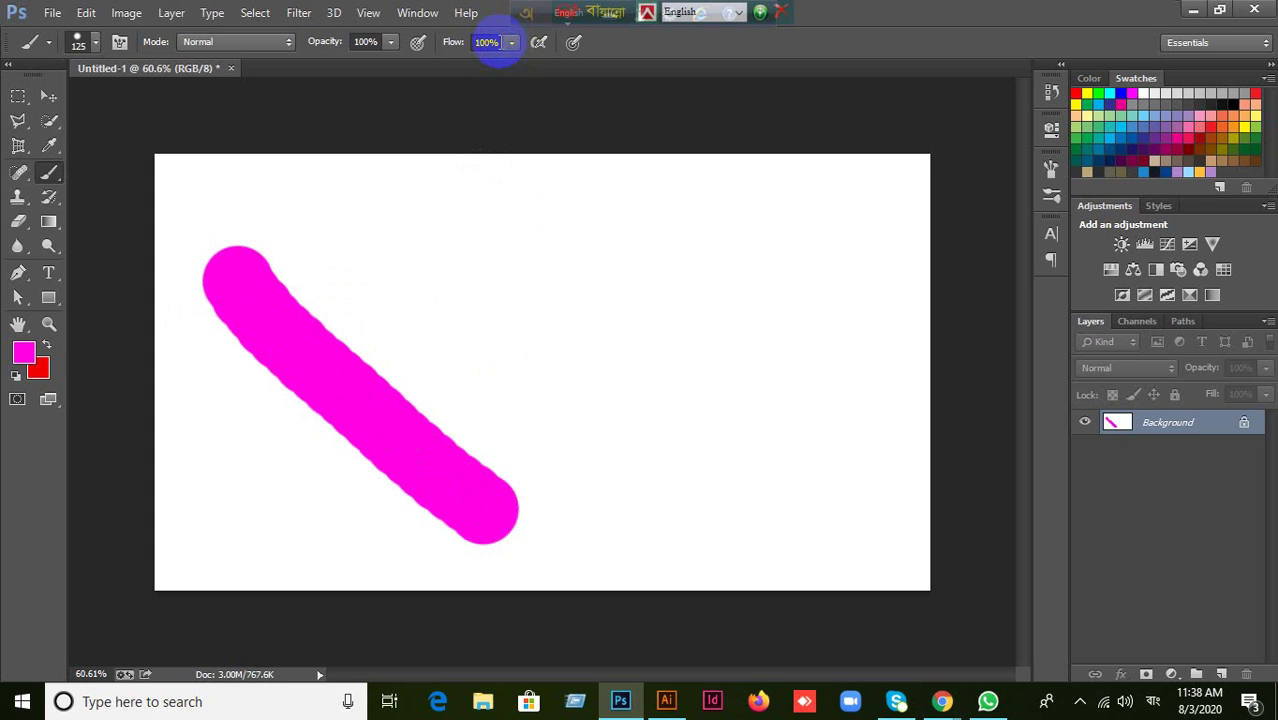
# Set flow to 50% and paint a diagonal magenta stroke.
pyautogui.click(495, 42)
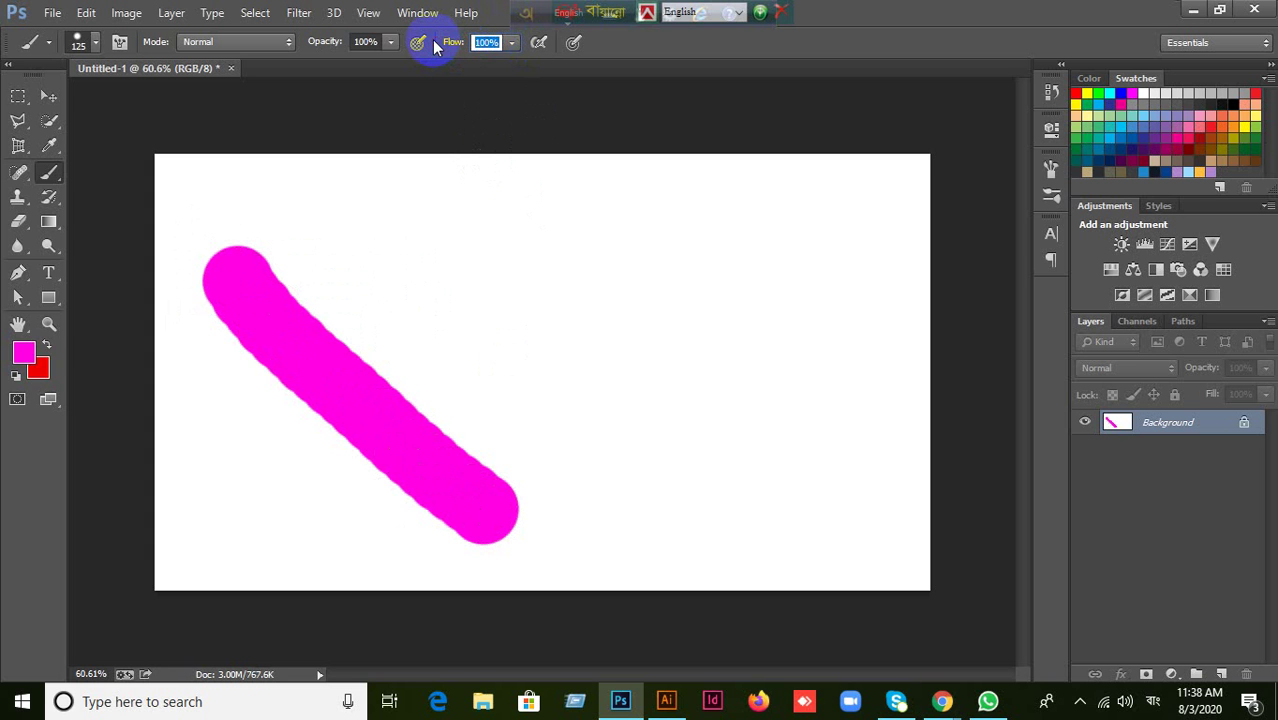
pyautogui.write('50')
pyautogui.press('Return')
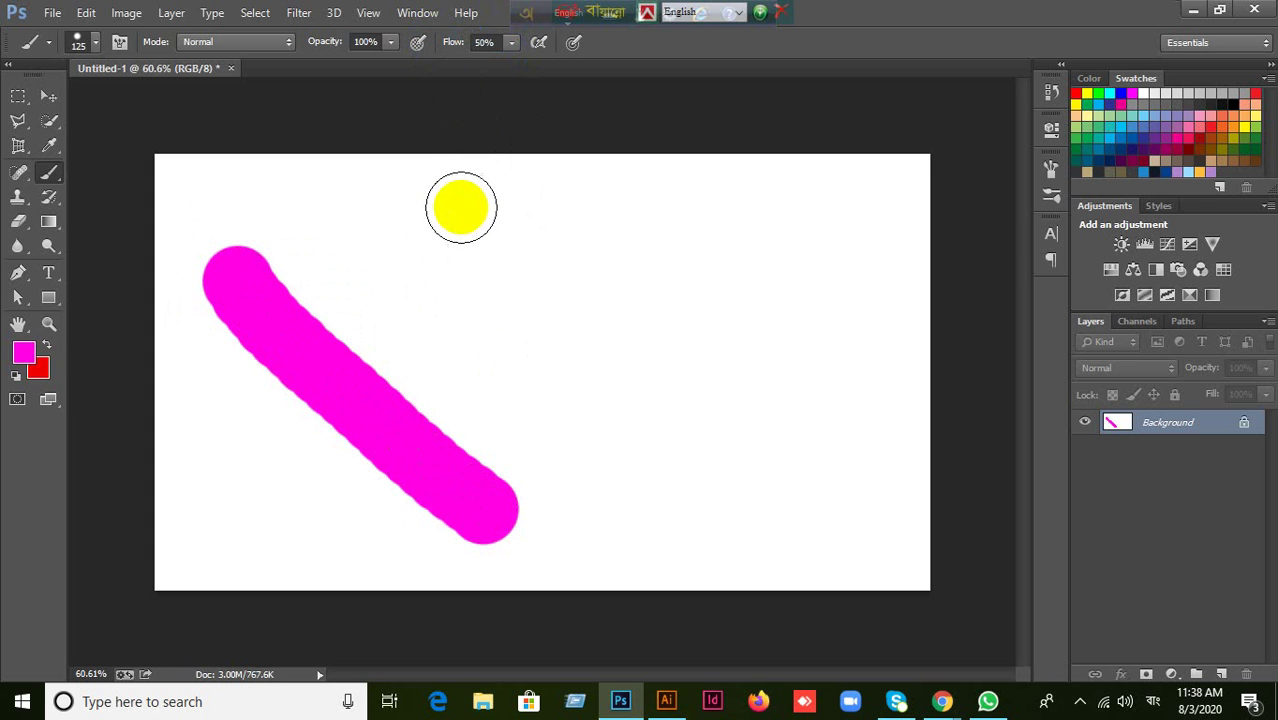
pyautogui.moveTo(461, 207)
pyautogui.mouseDown()
pyautogui.moveTo(773, 465)
pyautogui.moveTo(553, 305)
pyautogui.mouseUp()
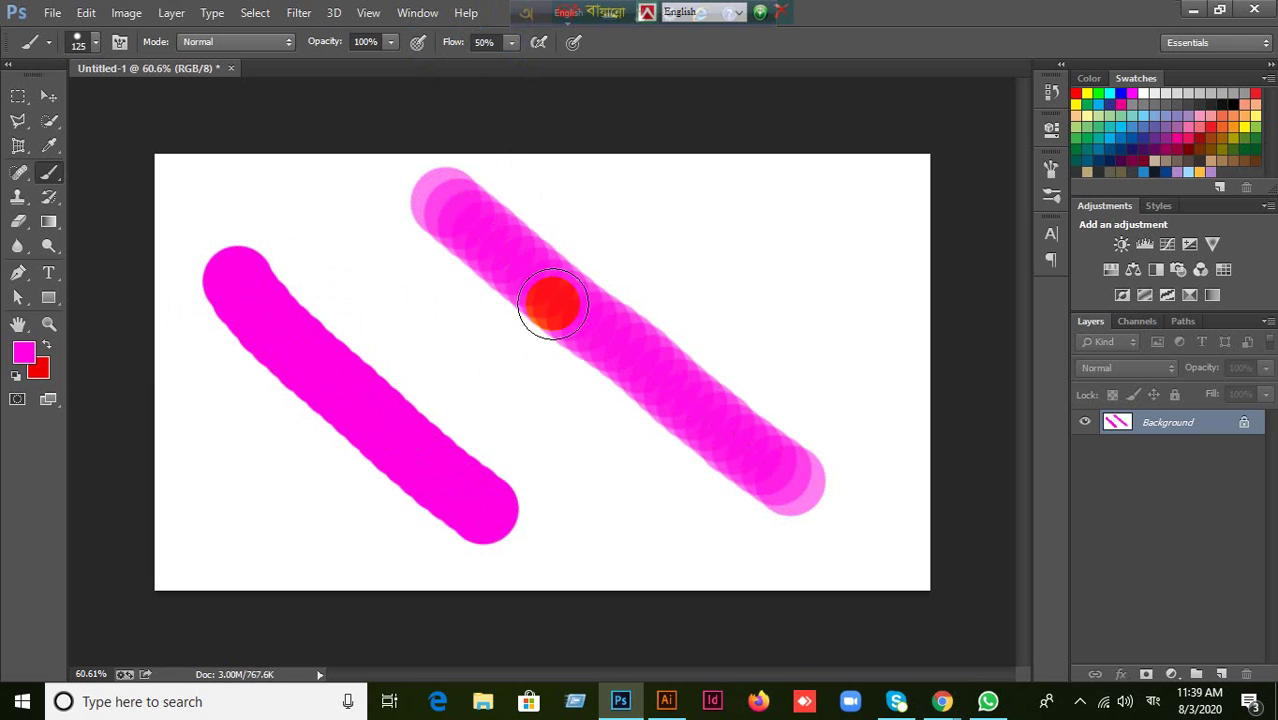
# Paint translucent magenta strokes at 20% and 10% flow beside the solid one.
pyautogui.click(500, 42)
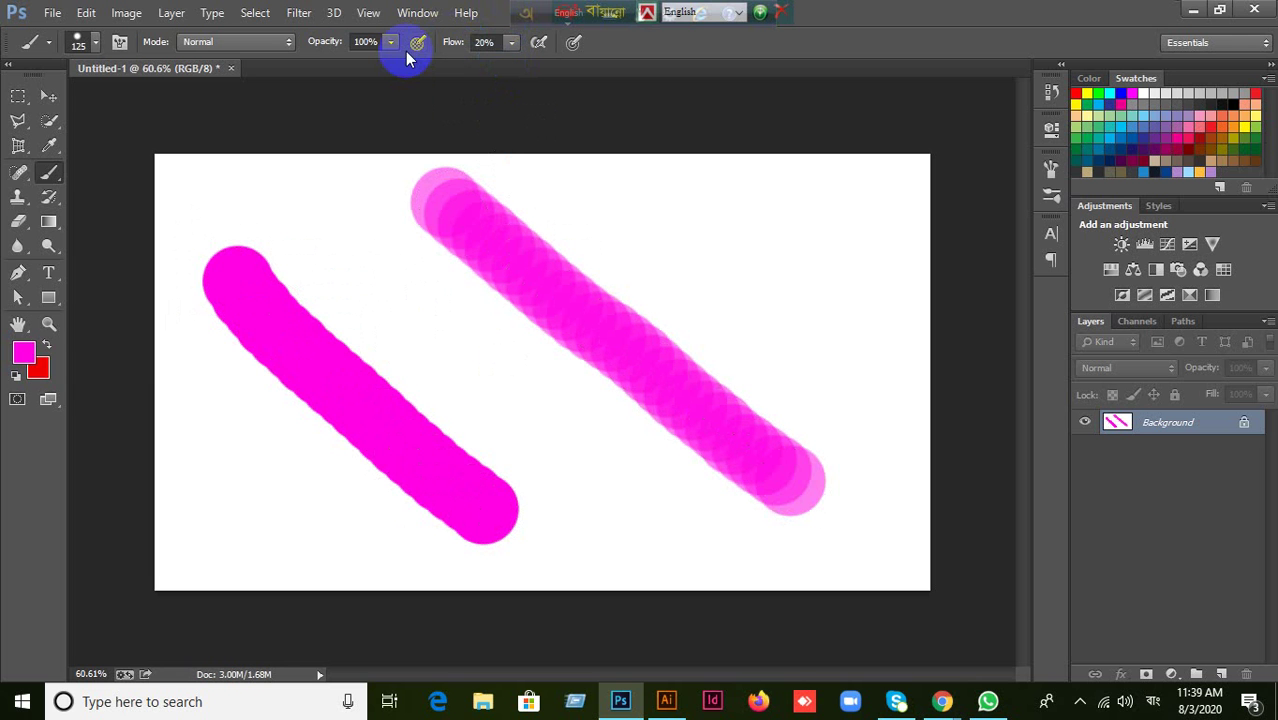
pyautogui.moveTo(670, 212)
pyautogui.mouseDown()
pyautogui.moveTo(727, 228)
pyautogui.moveTo(839, 321)
pyautogui.moveTo(905, 418)
pyautogui.mouseUp()
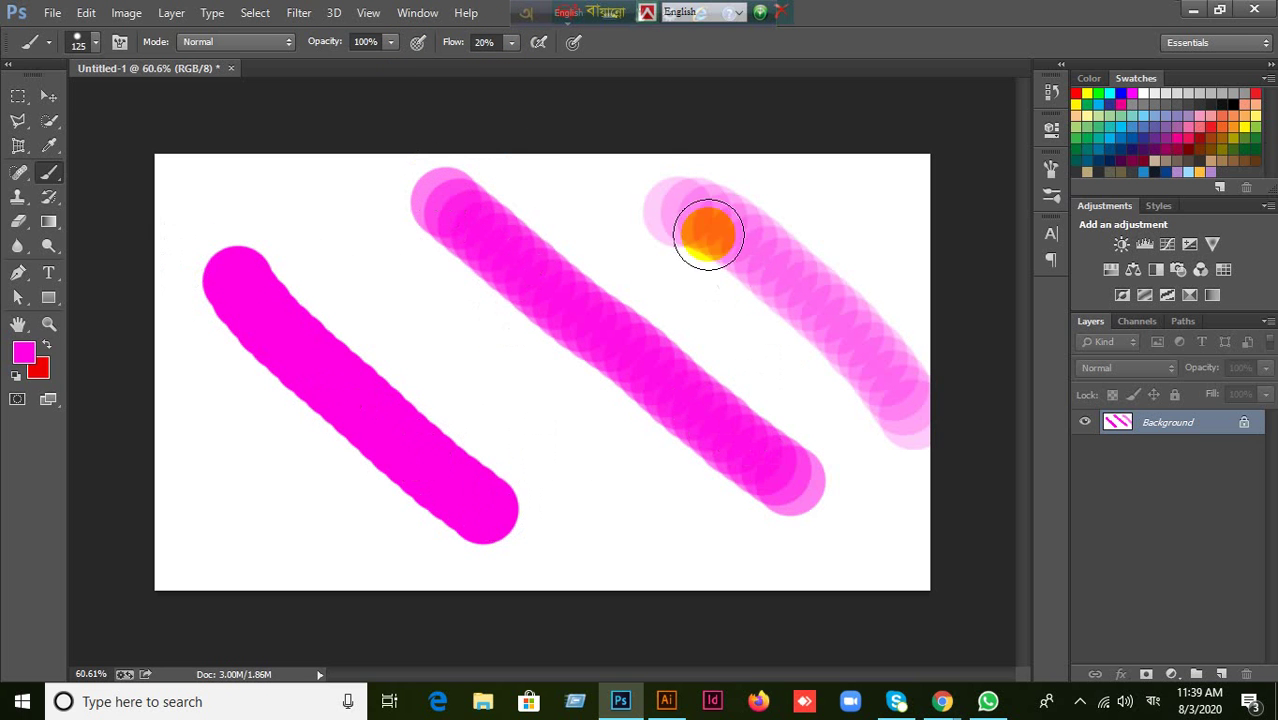
pyautogui.moveTo(318, 238)
pyautogui.mouseDown()
pyautogui.moveTo(507, 370)
pyautogui.moveTo(628, 486)
pyautogui.mouseUp()
pyautogui.click(489, 42)
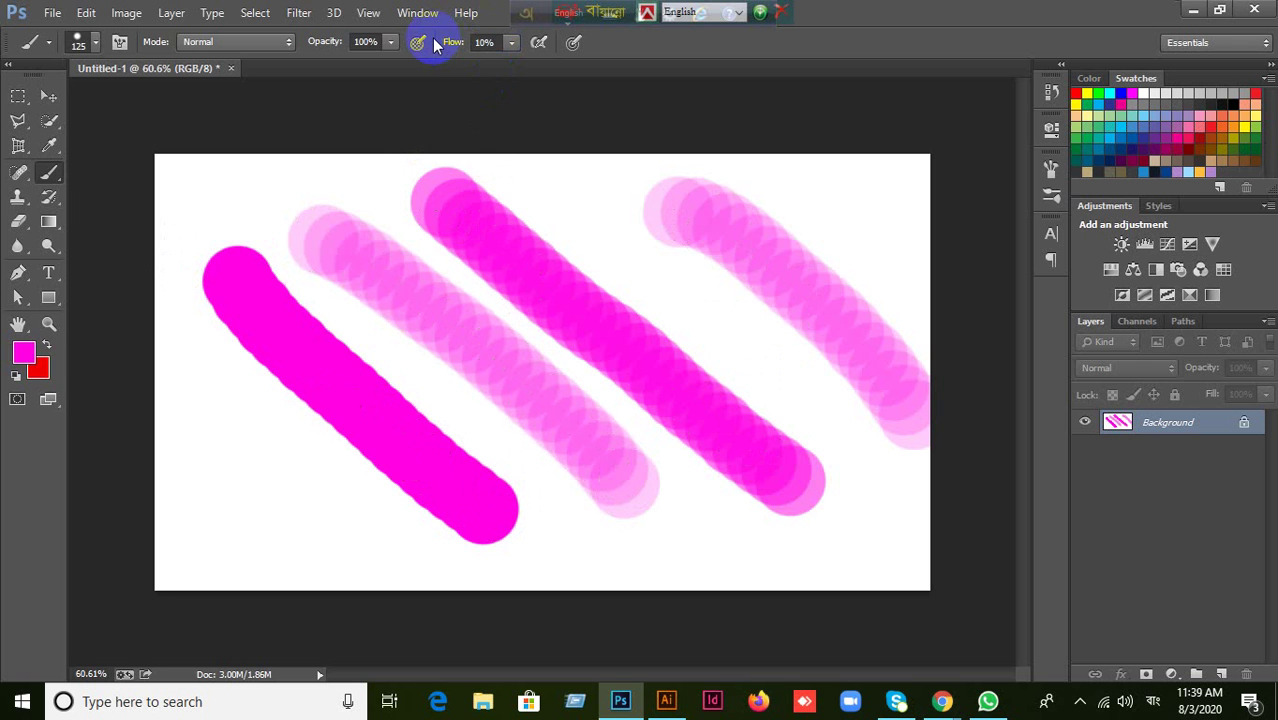
pyautogui.moveTo(190, 408)
pyautogui.mouseDown()
pyautogui.moveTo(295, 528)
pyautogui.moveTo(325, 504)
pyautogui.mouseUp()
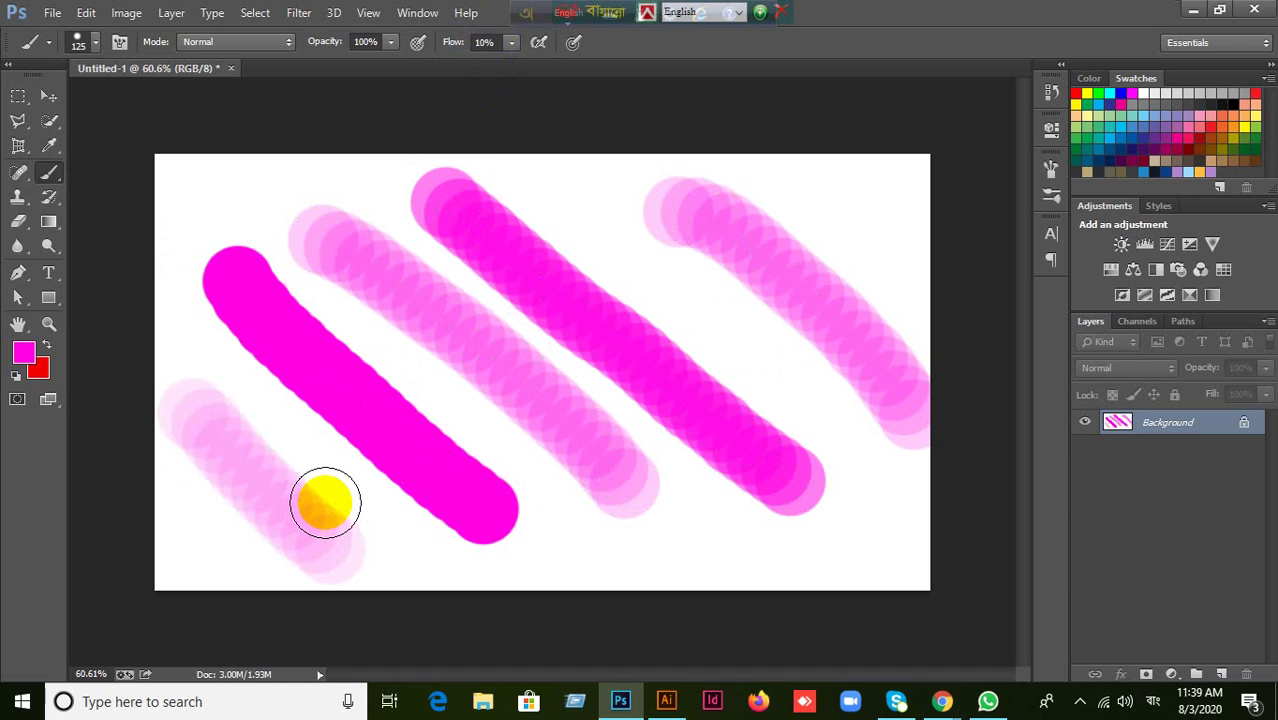
pyautogui.click(485, 457)
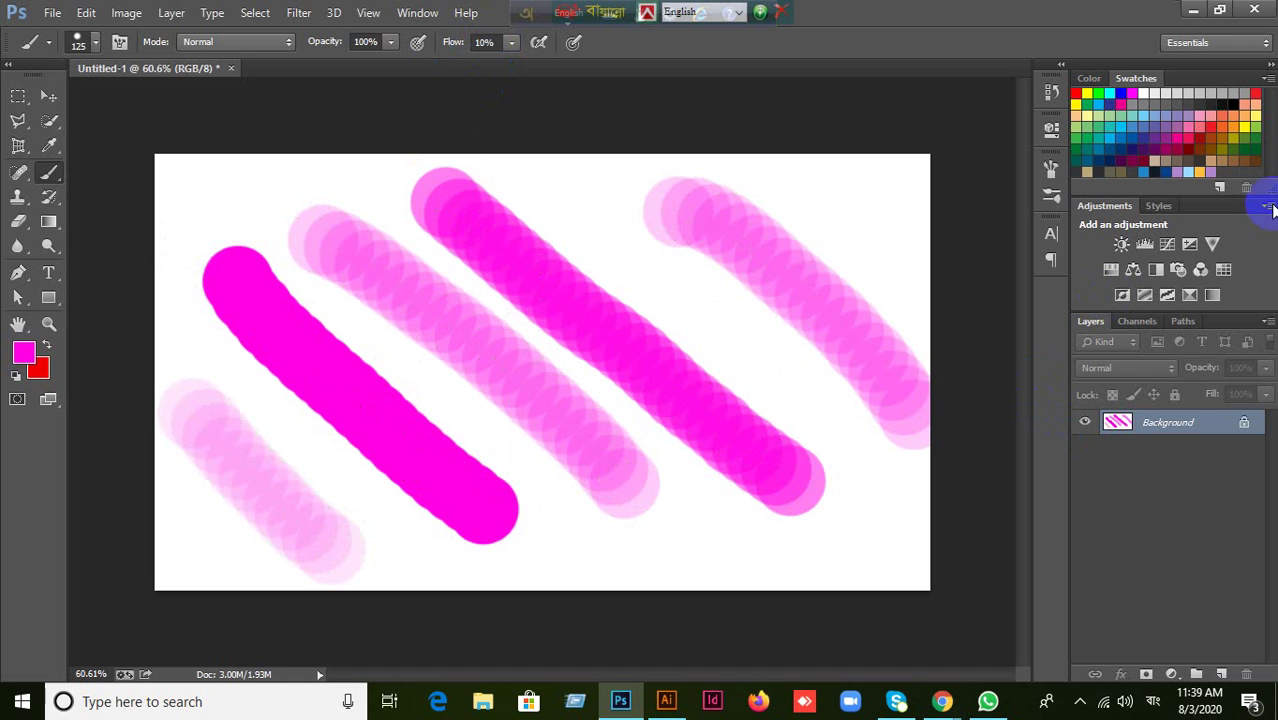
# Revert to the blank starting state in History and add a new empty layer.
pyautogui.click(1090, 93)
pyautogui.click(1051, 92)
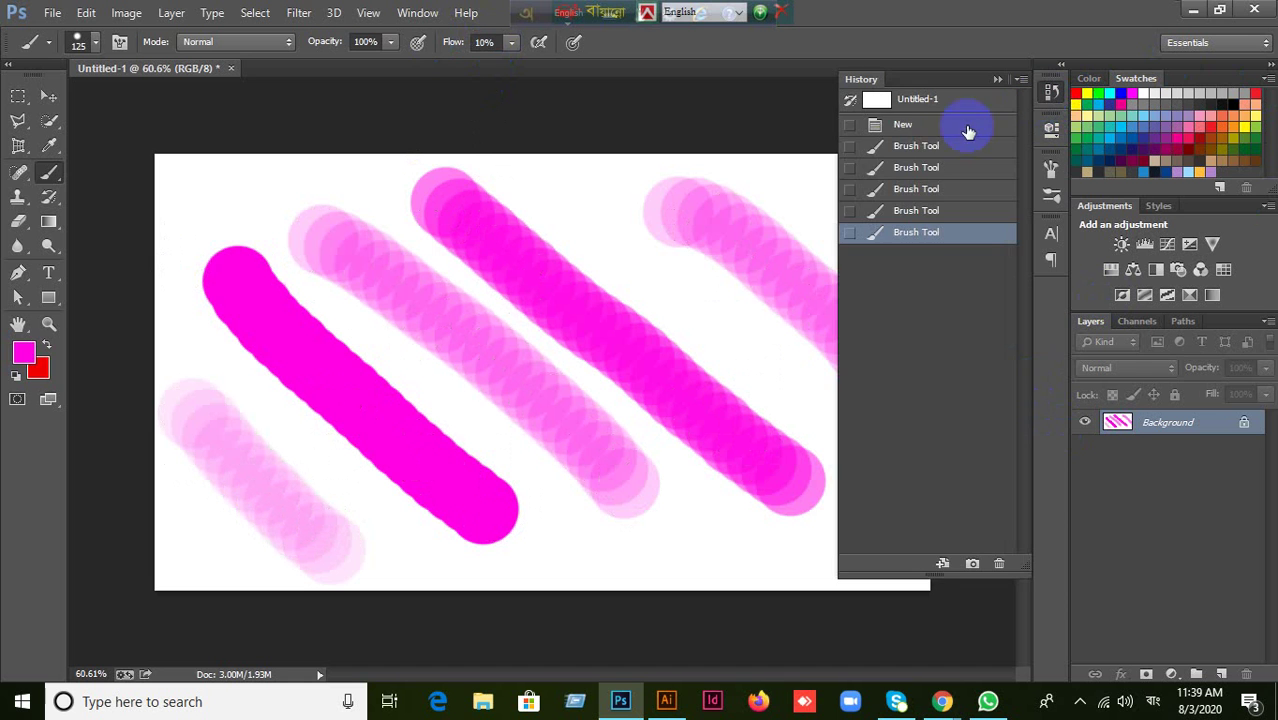
pyautogui.click(903, 124)
pyautogui.click(997, 79)
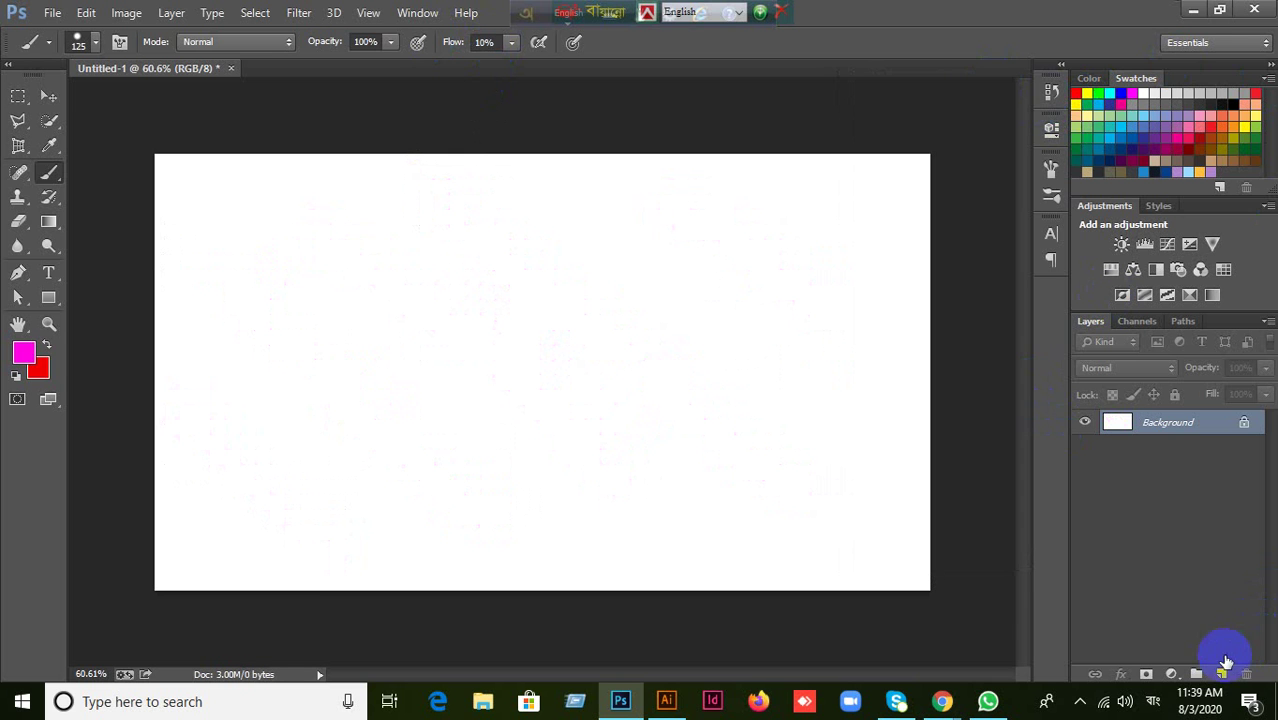
pyautogui.click(1221, 674)
# Pick the regular Brush Tool with the 2500 px building preset and stamp a test building.
pyautogui.rightClick(48, 170)
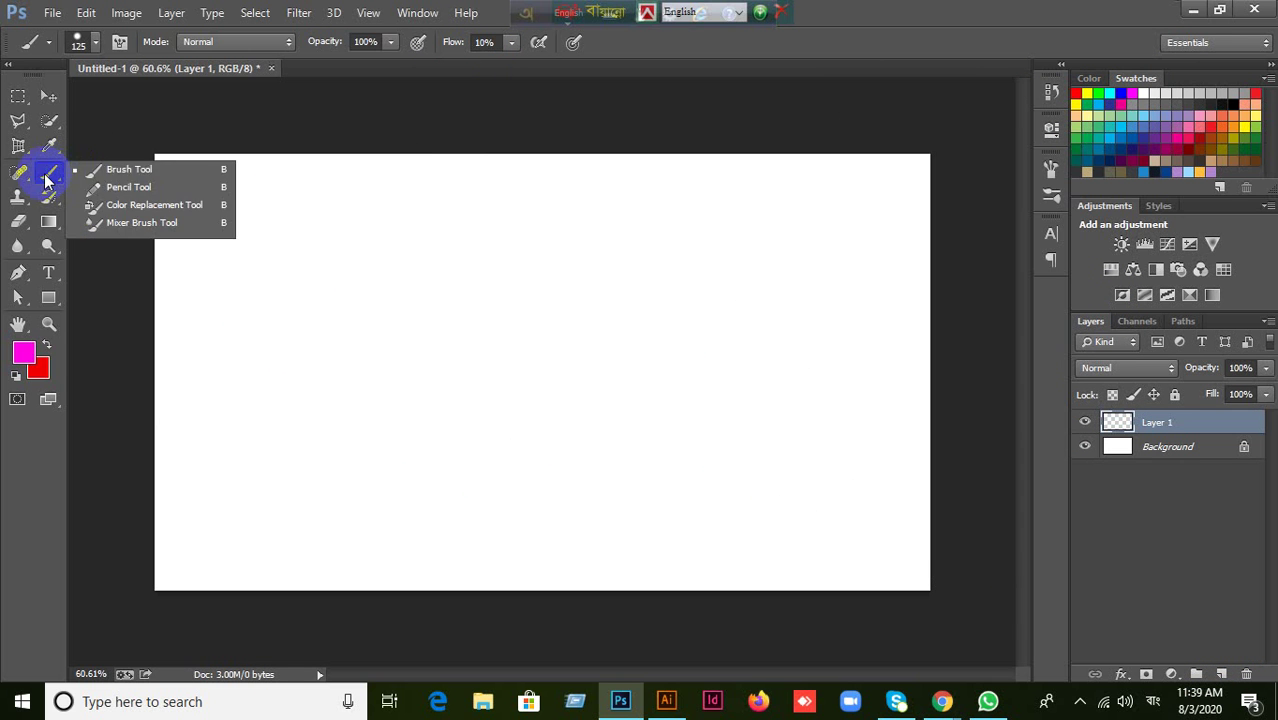
pyautogui.click(90, 171)
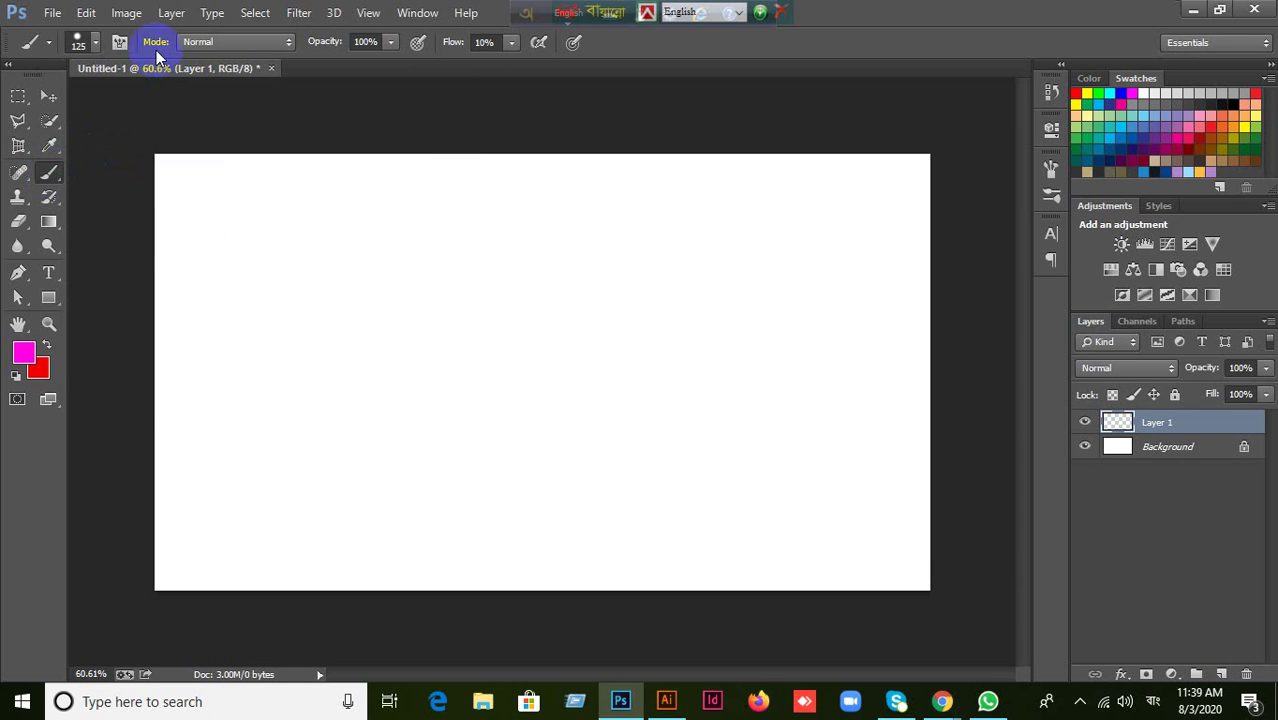
pyautogui.click(91, 44)
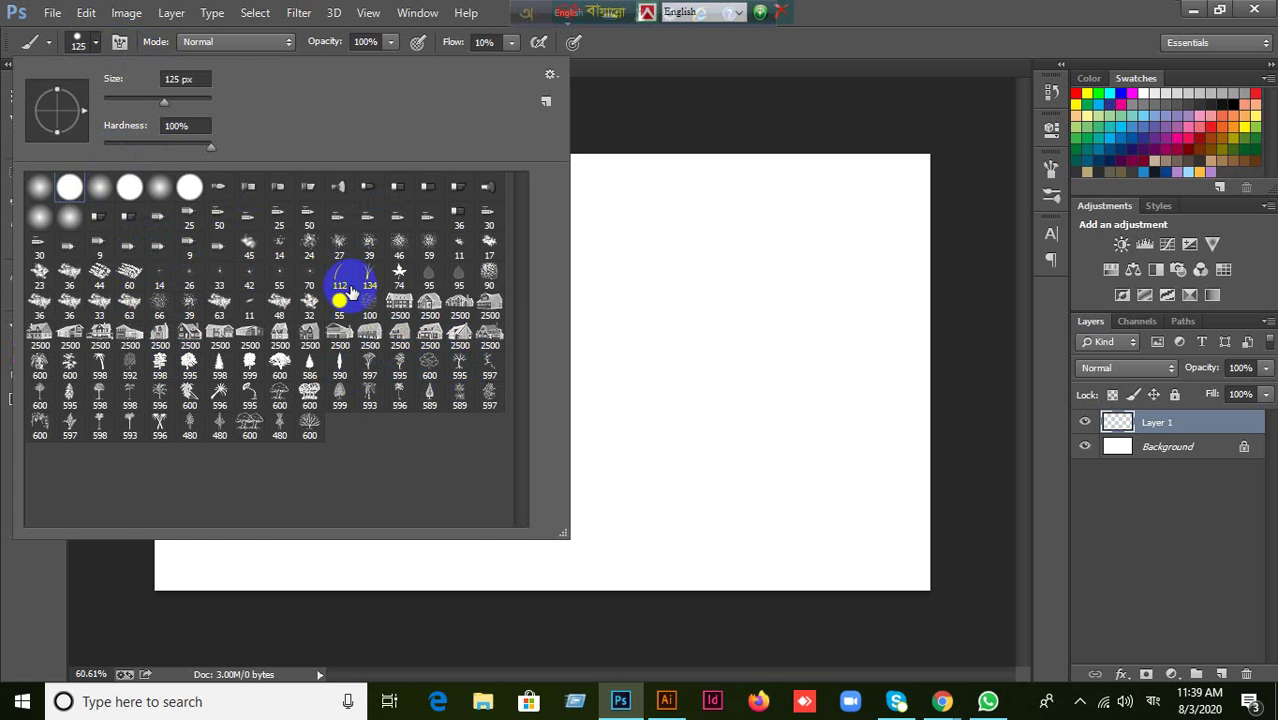
pyautogui.click(399, 302)
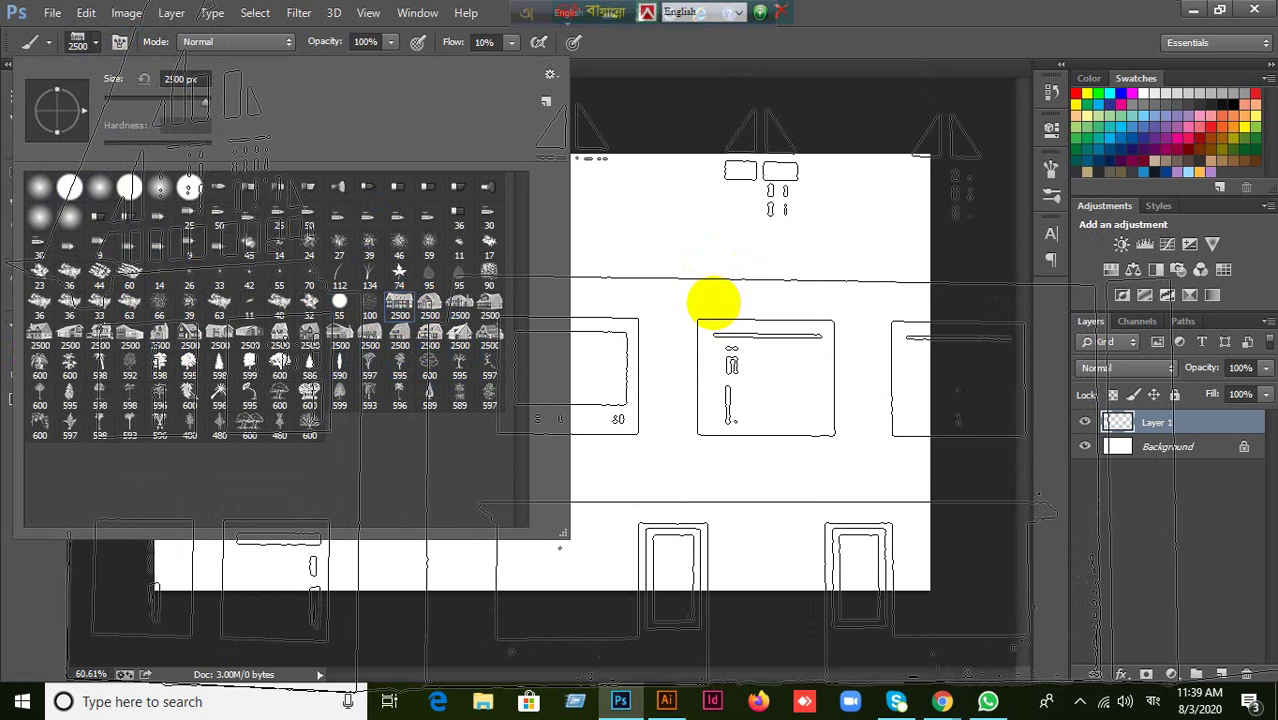
pyautogui.click(685, 300)
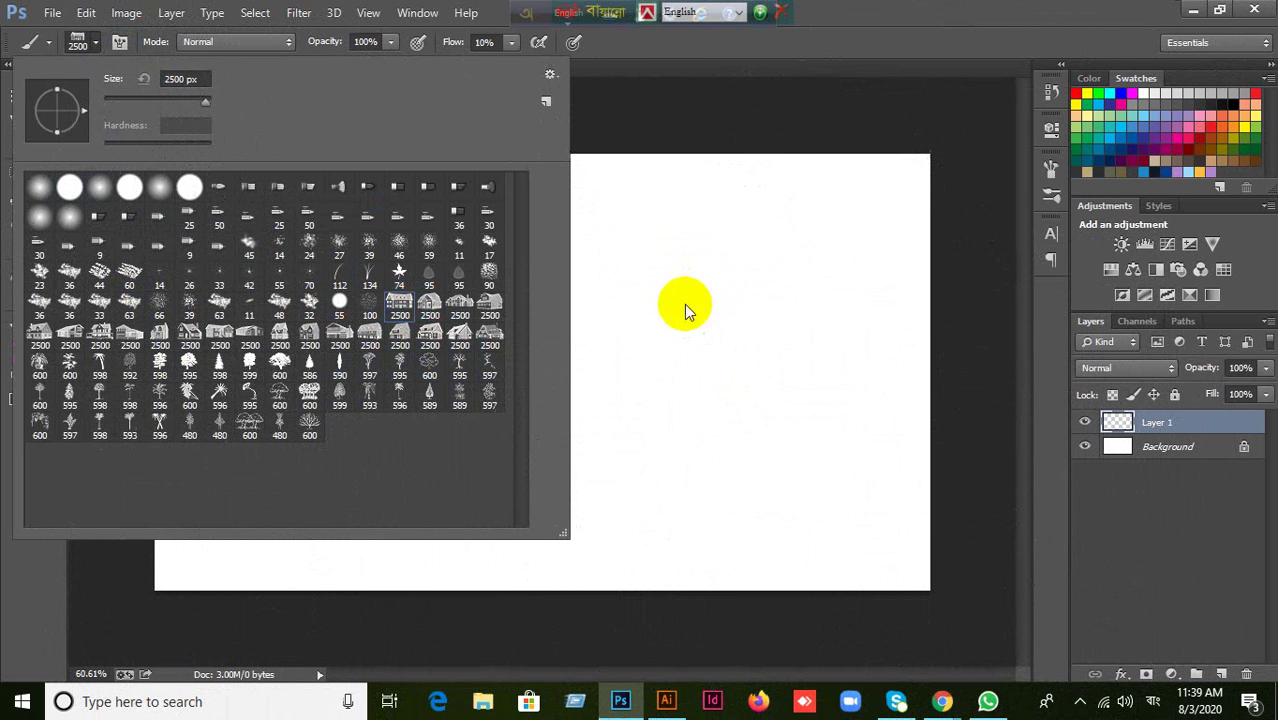
pyautogui.click(94, 44)
# Resize the building brush to 400 px, stamp three houses, then undo them and the layer.
pyautogui.click(95, 41)
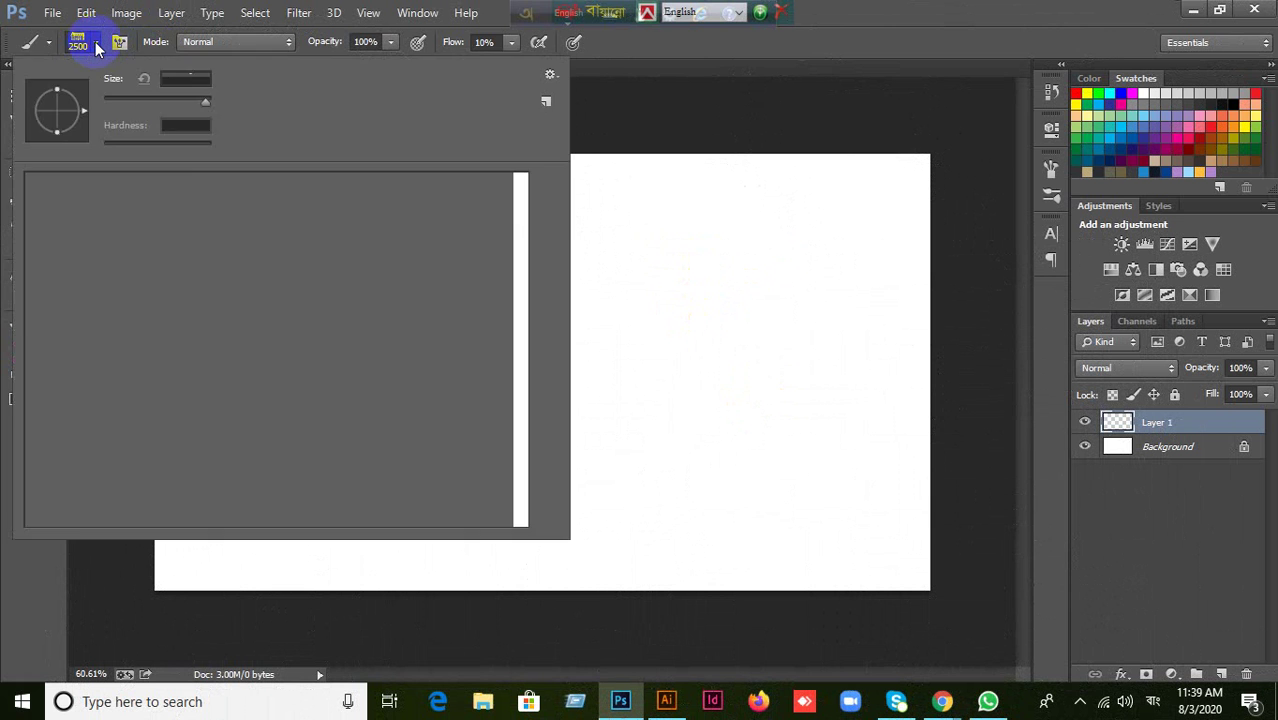
pyautogui.click(95, 41)
pyautogui.click(95, 41)
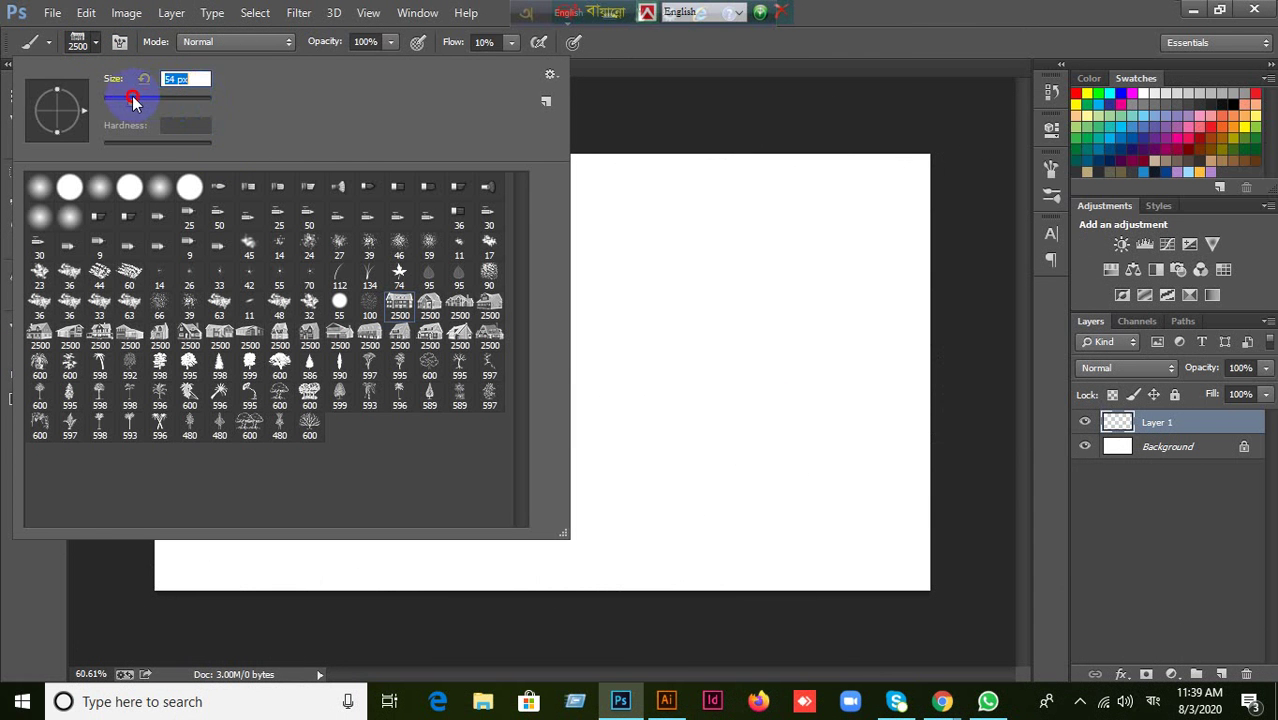
pyautogui.click(860, 16)
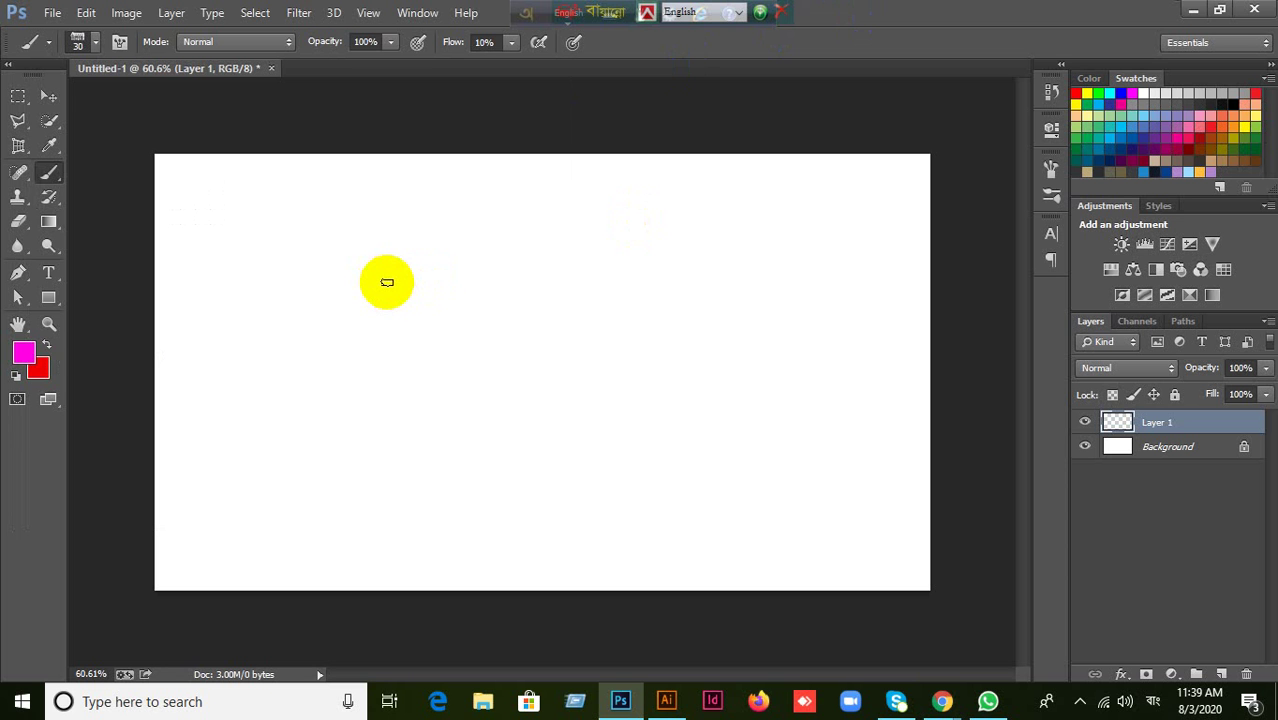
pyautogui.press(']')
pyautogui.press(']')
pyautogui.press(']')
pyautogui.press(']')
pyautogui.press(']')
pyautogui.press(']')
pyautogui.press(']')
pyautogui.press(']')
pyautogui.press(']')
pyautogui.press(']')
pyautogui.press(']')
pyautogui.press(']')
pyautogui.press(']')
pyautogui.press(']')
pyautogui.click(385, 283)
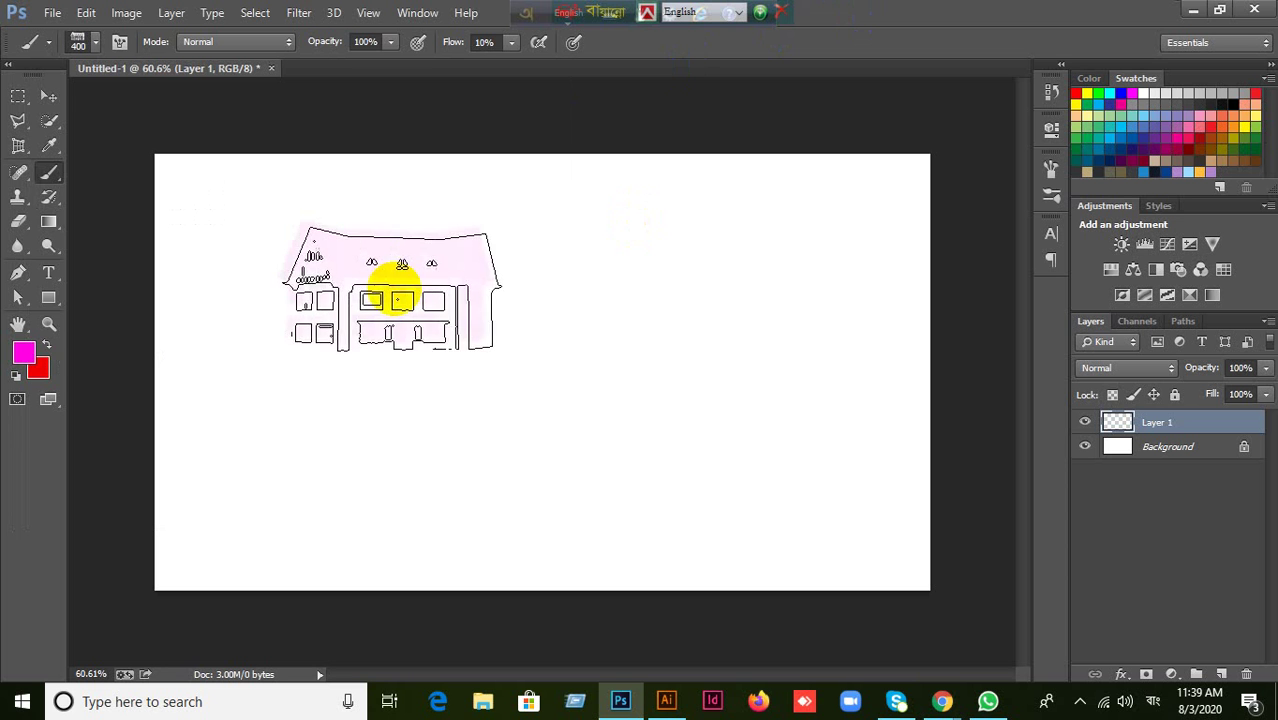
pyautogui.click(622, 320)
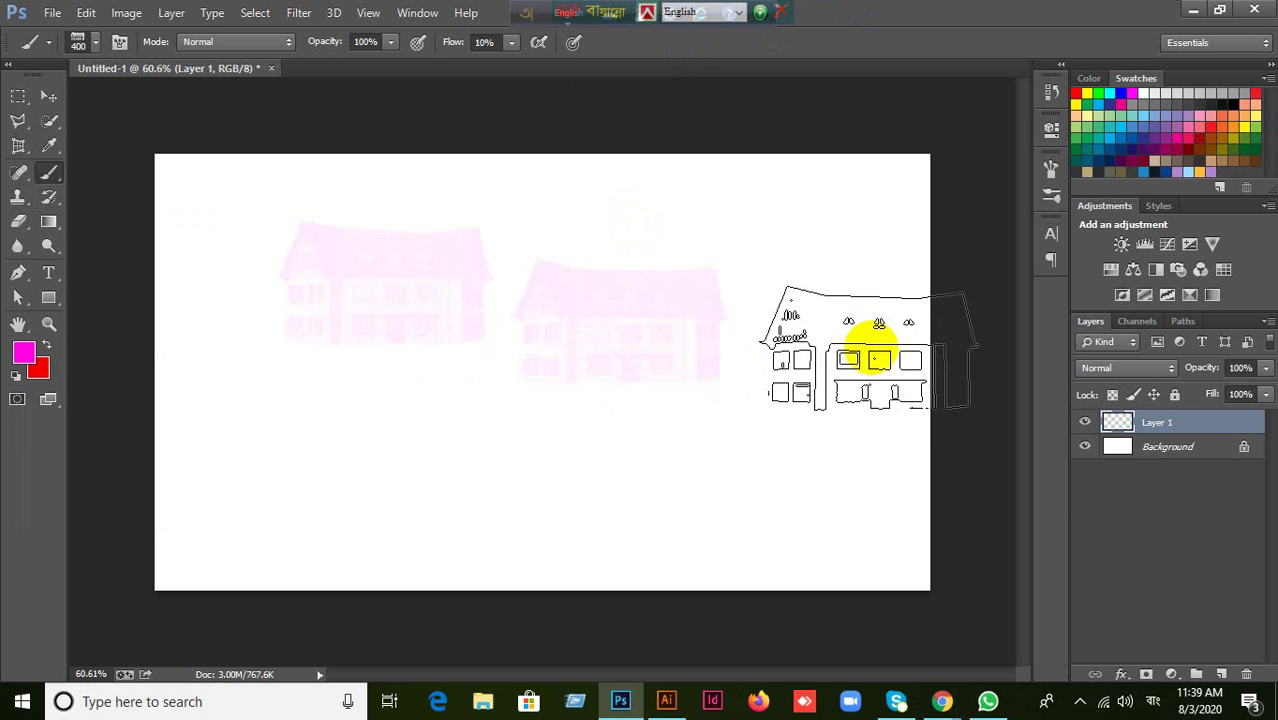
pyautogui.click(577, 402)
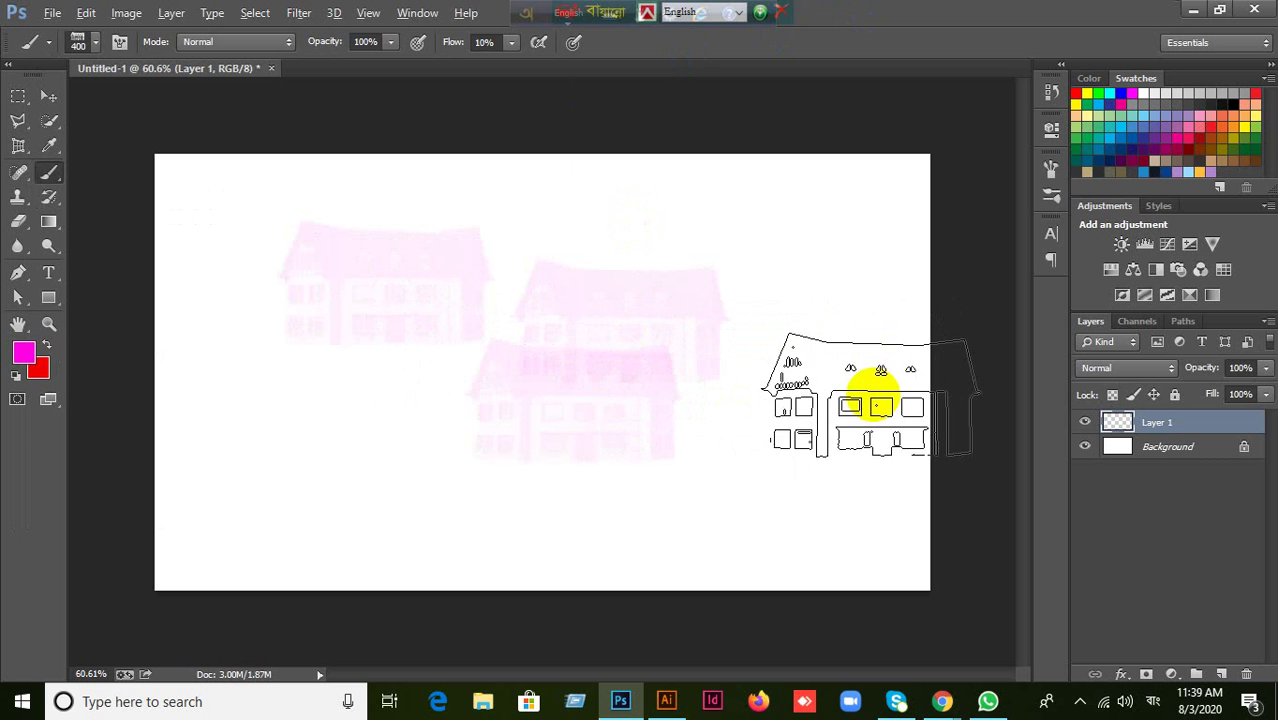
pyautogui.hotkey('ctrl', 'alt', 'z')
pyautogui.hotkey('ctrl', 'alt', 'z')
pyautogui.hotkey('ctrl', 'alt', 'z')
pyautogui.hotkey('ctrl', 'alt', 'z')
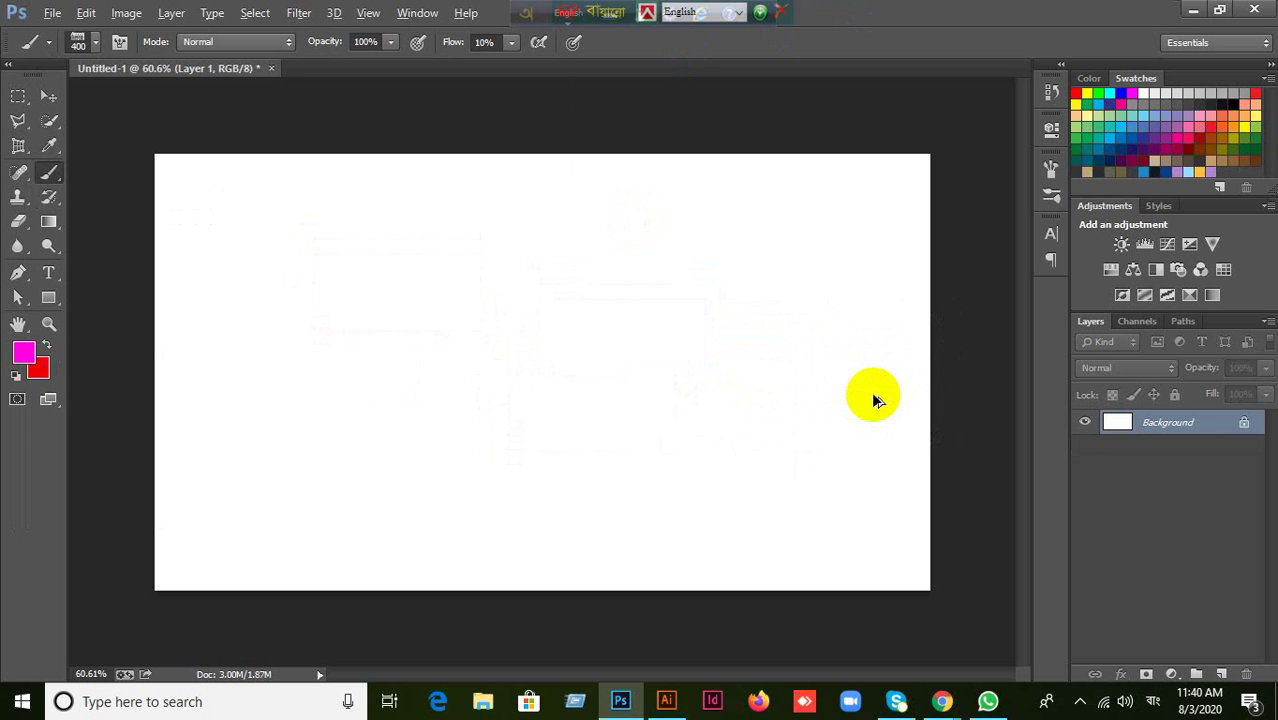
# Choose the soft round brush at 0% hardness sized to 250 px, undoing a test dab.
pyautogui.click(89, 44)
pyautogui.click(89, 207)
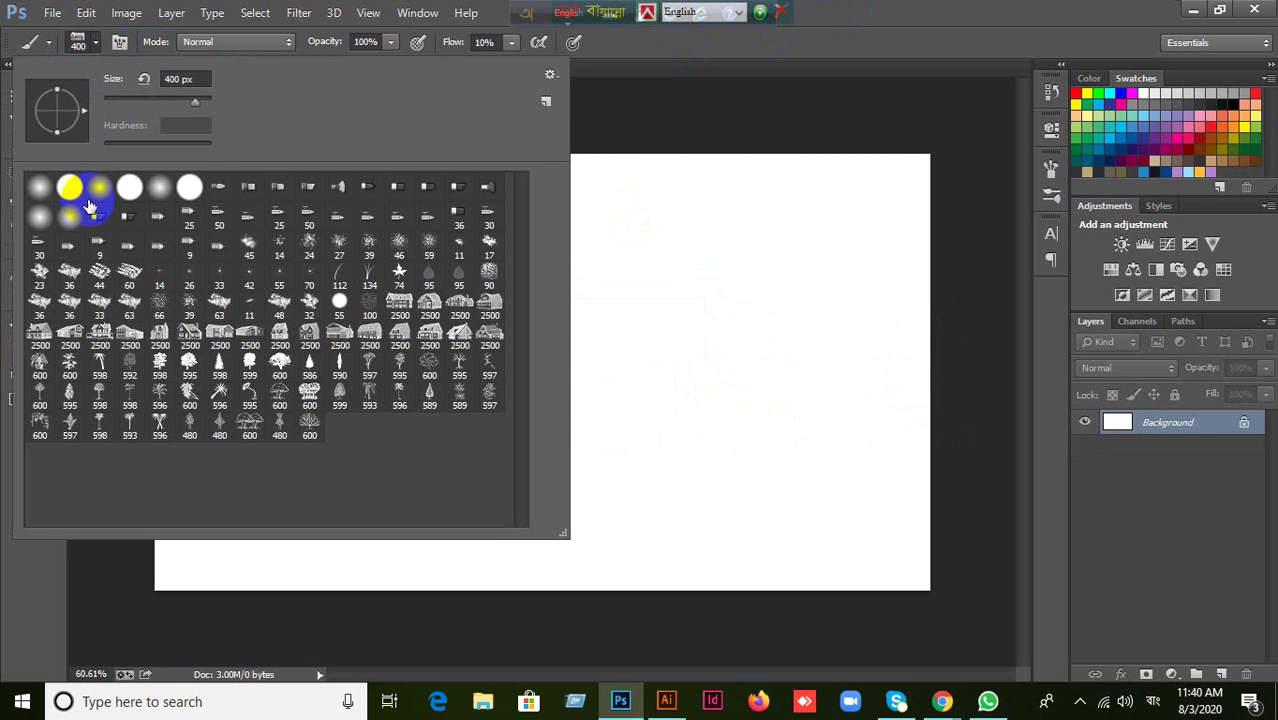
pyautogui.click(39, 190)
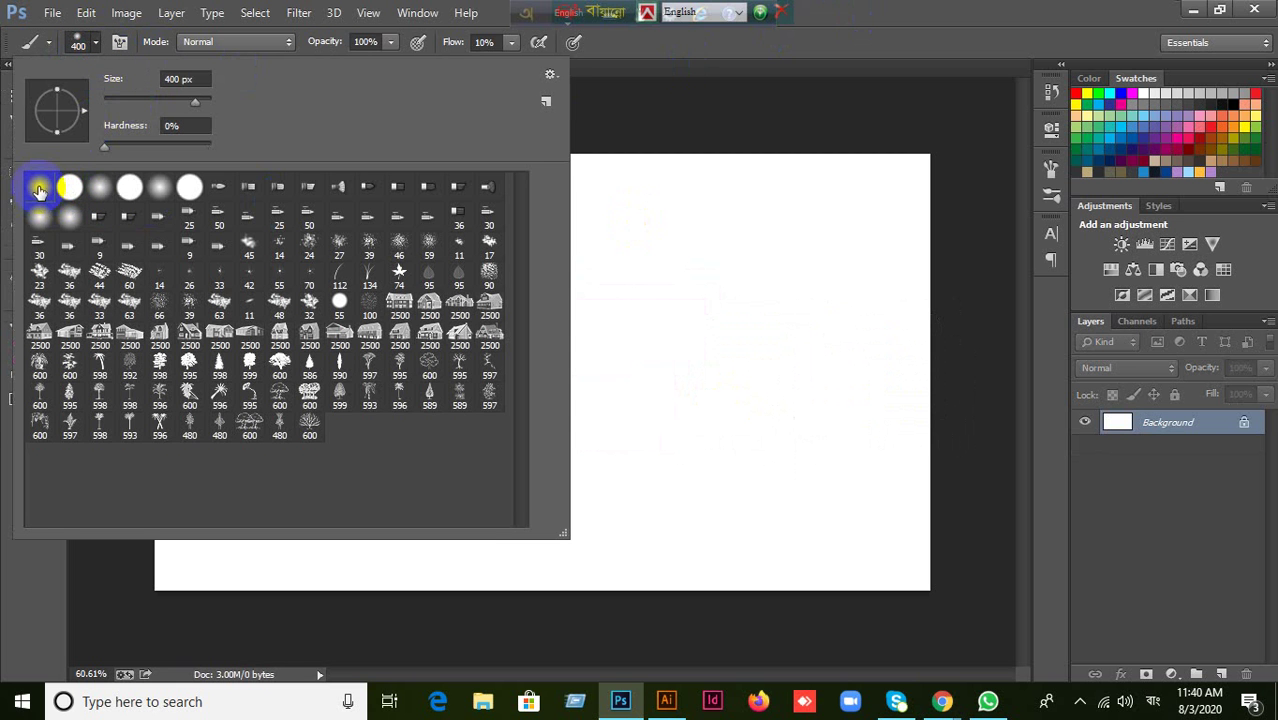
pyautogui.click(765, 131)
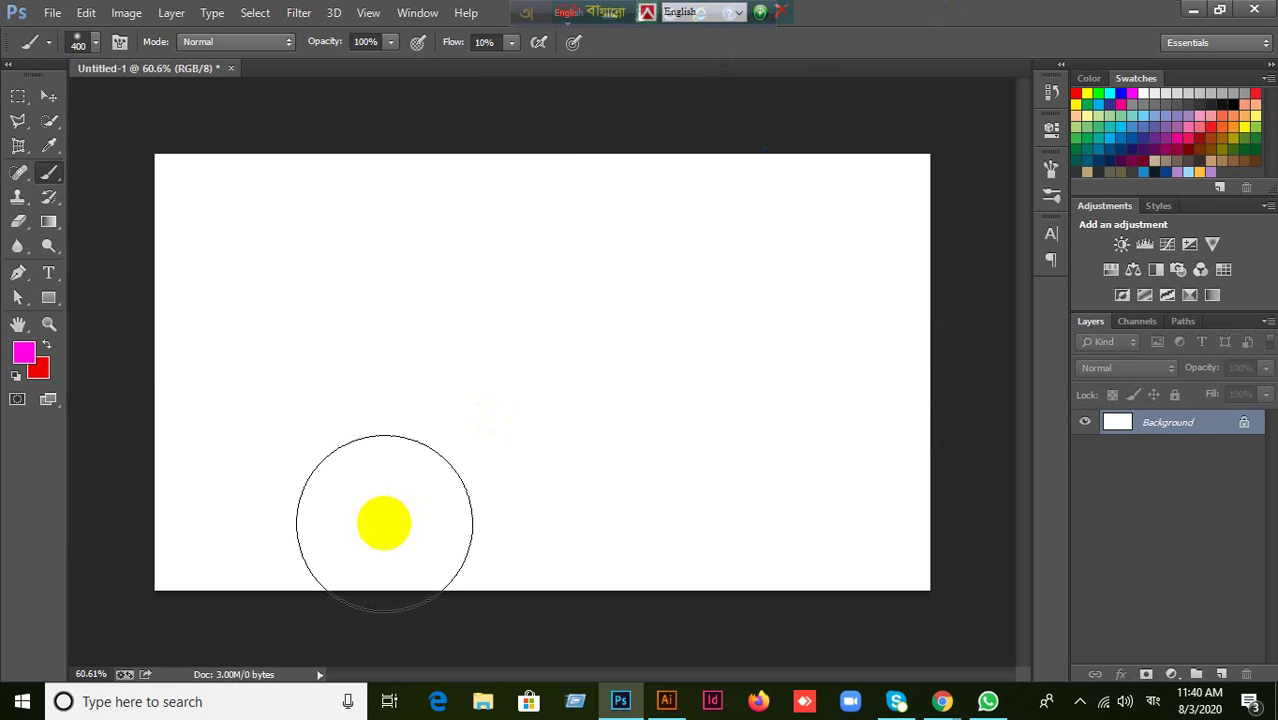
pyautogui.press('[')
pyautogui.press('[')
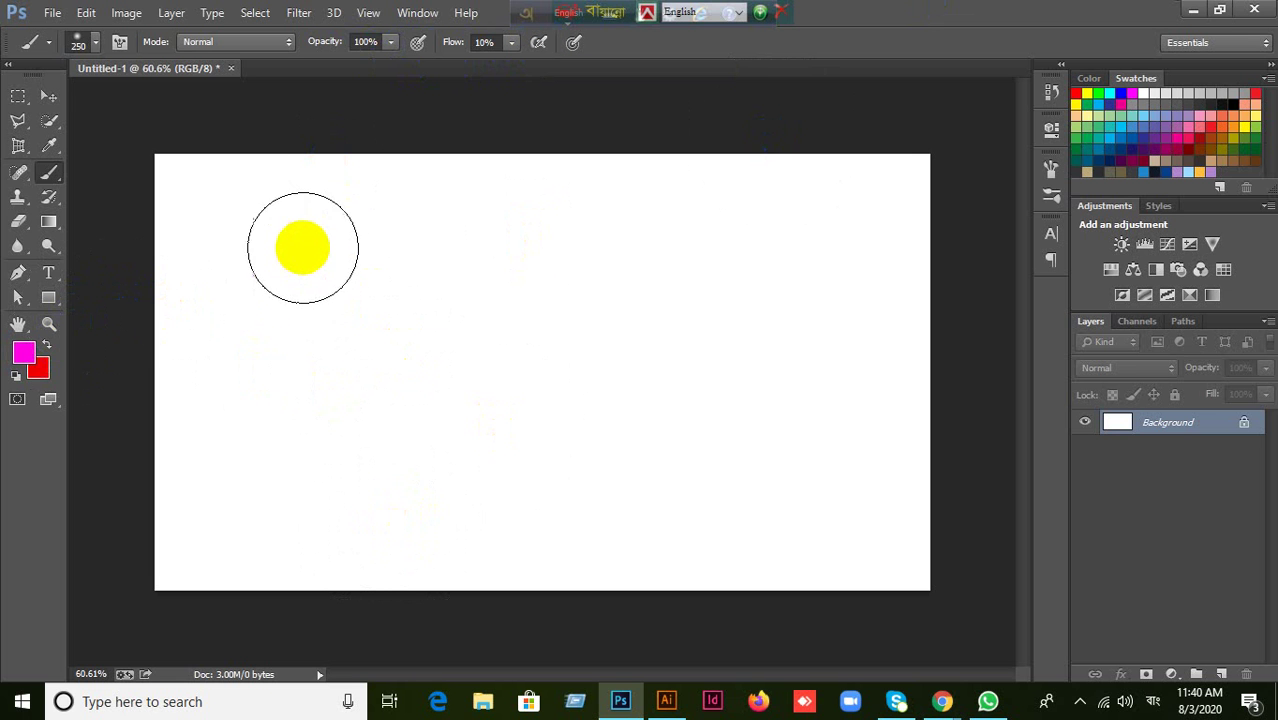
pyautogui.click(280, 242)
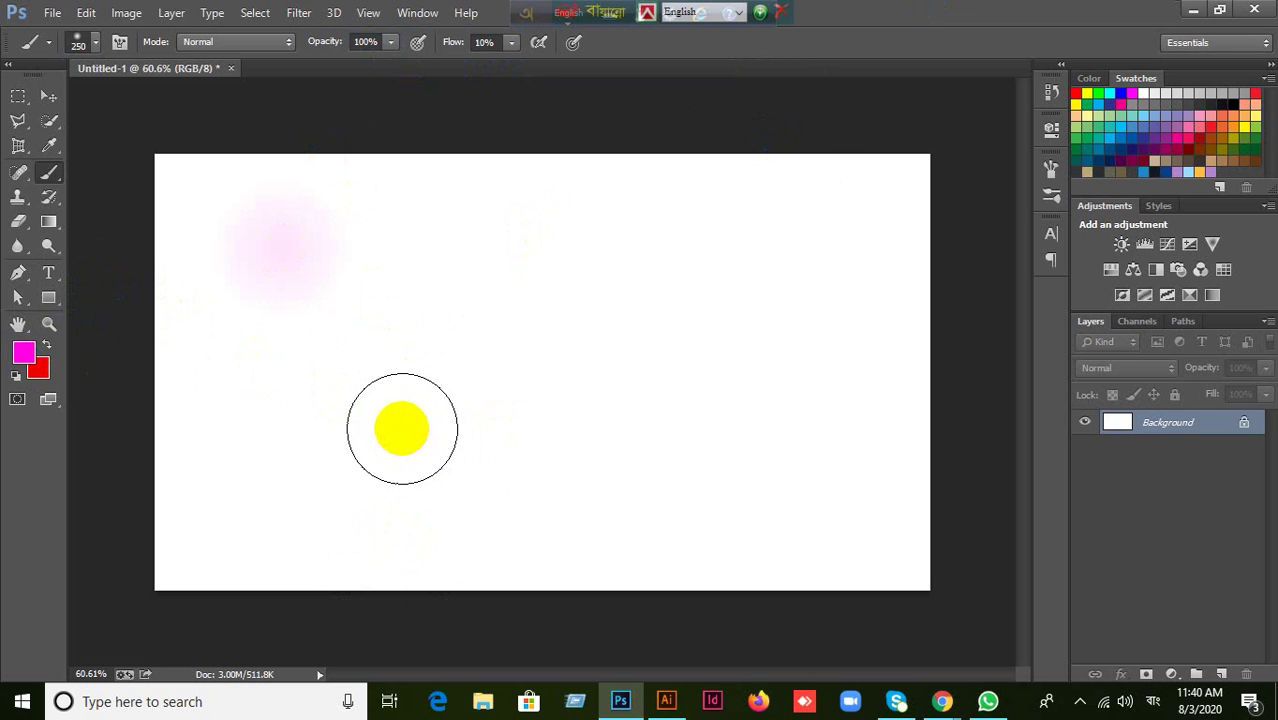
pyautogui.hotkey('ctrl', 'z')
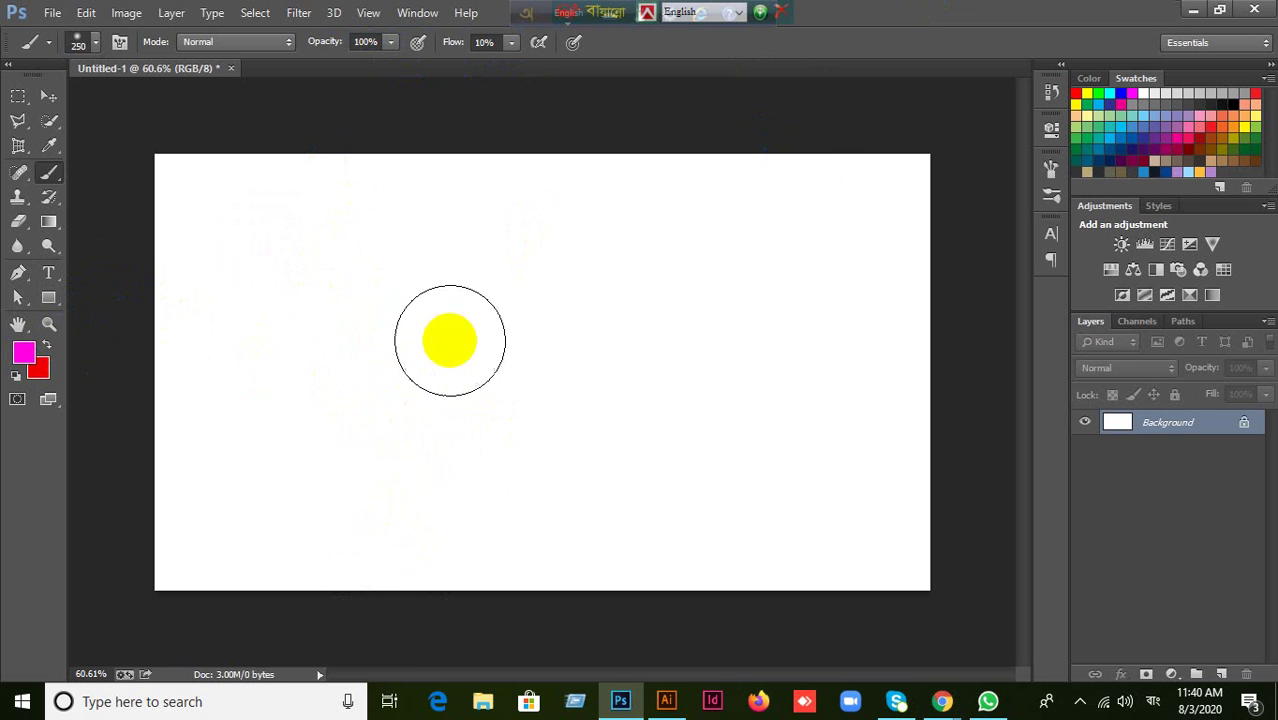
# Set the foreground colour to red ff0000 and add a new empty layer.
pyautogui.click(24, 351)
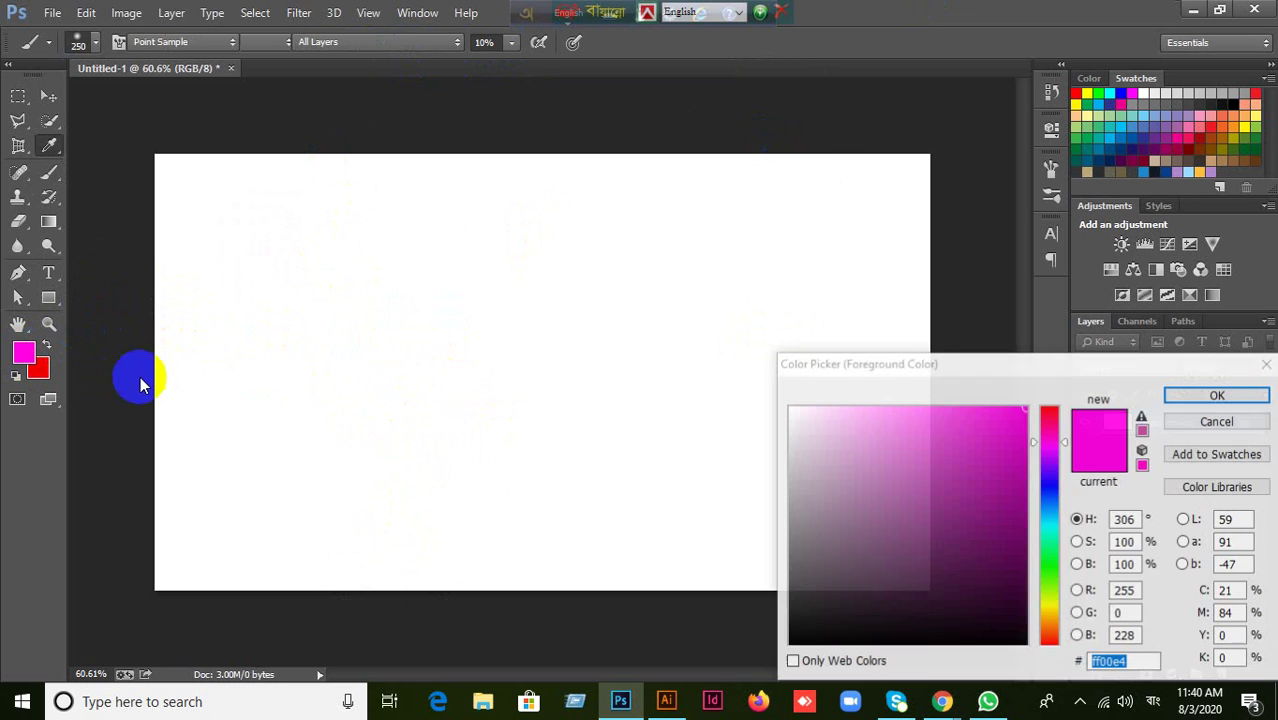
pyautogui.moveTo(1035, 440); pyautogui.dragTo(1047, 399)
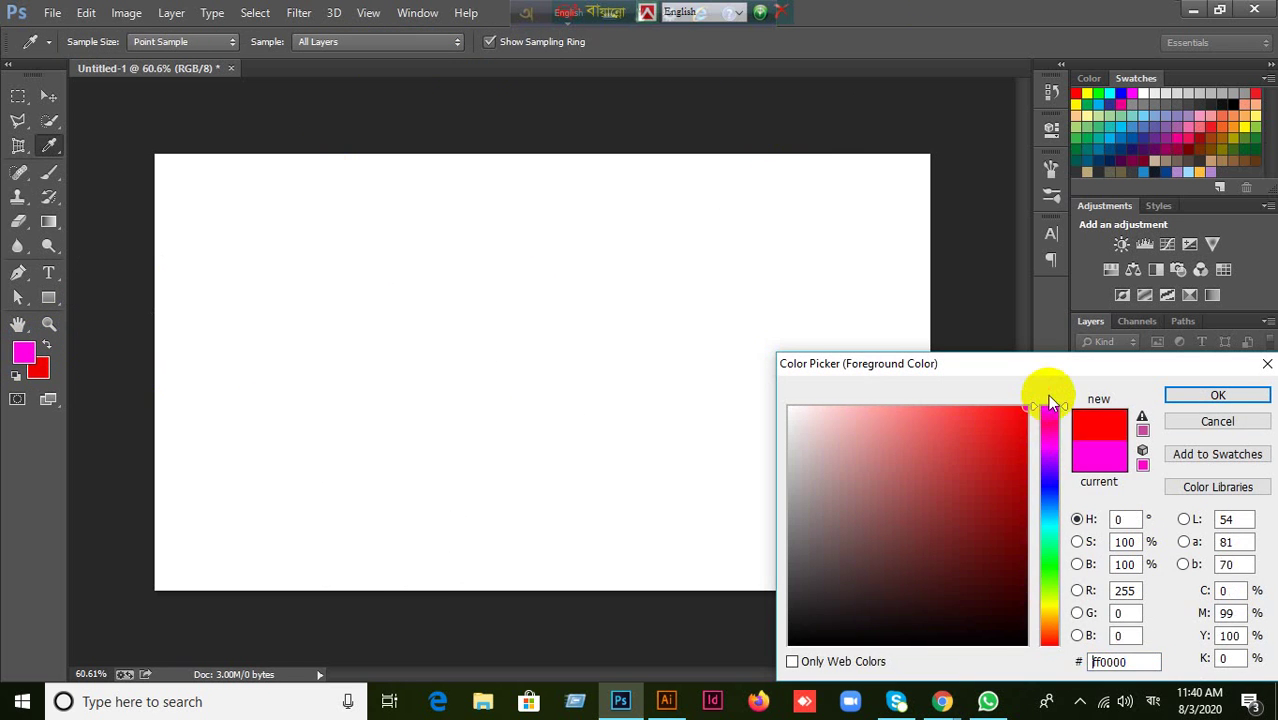
pyautogui.click(1214, 395)
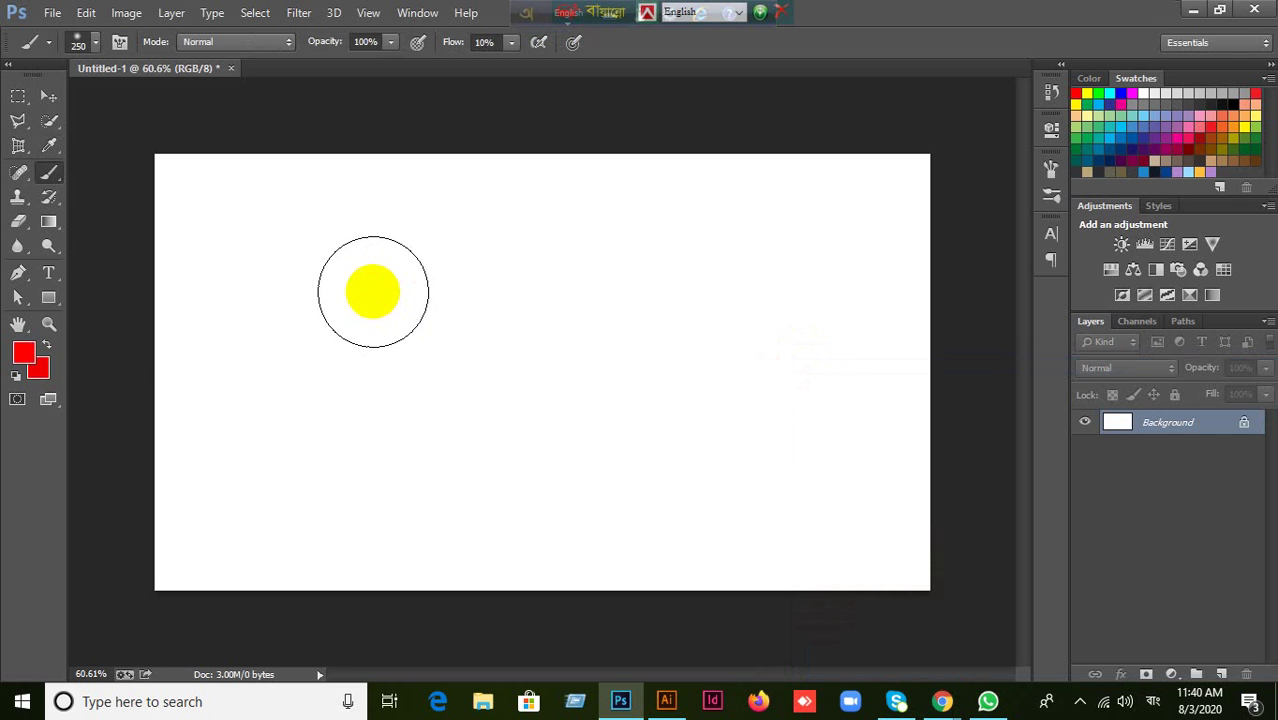
pyautogui.click(1221, 674)
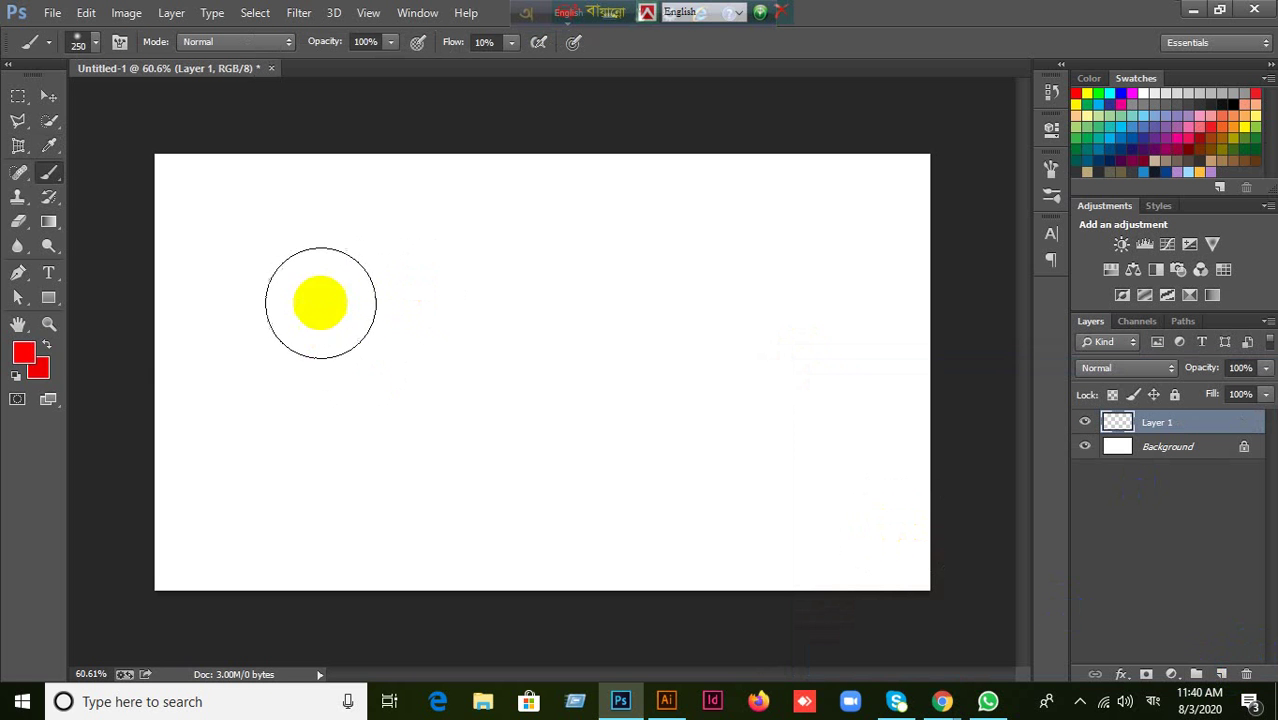
# Test and undo soft red dabs, adjust flow, and paint one red dab at upper left.
pyautogui.click(319, 297)
pyautogui.hotkey('ctrl', 'z')
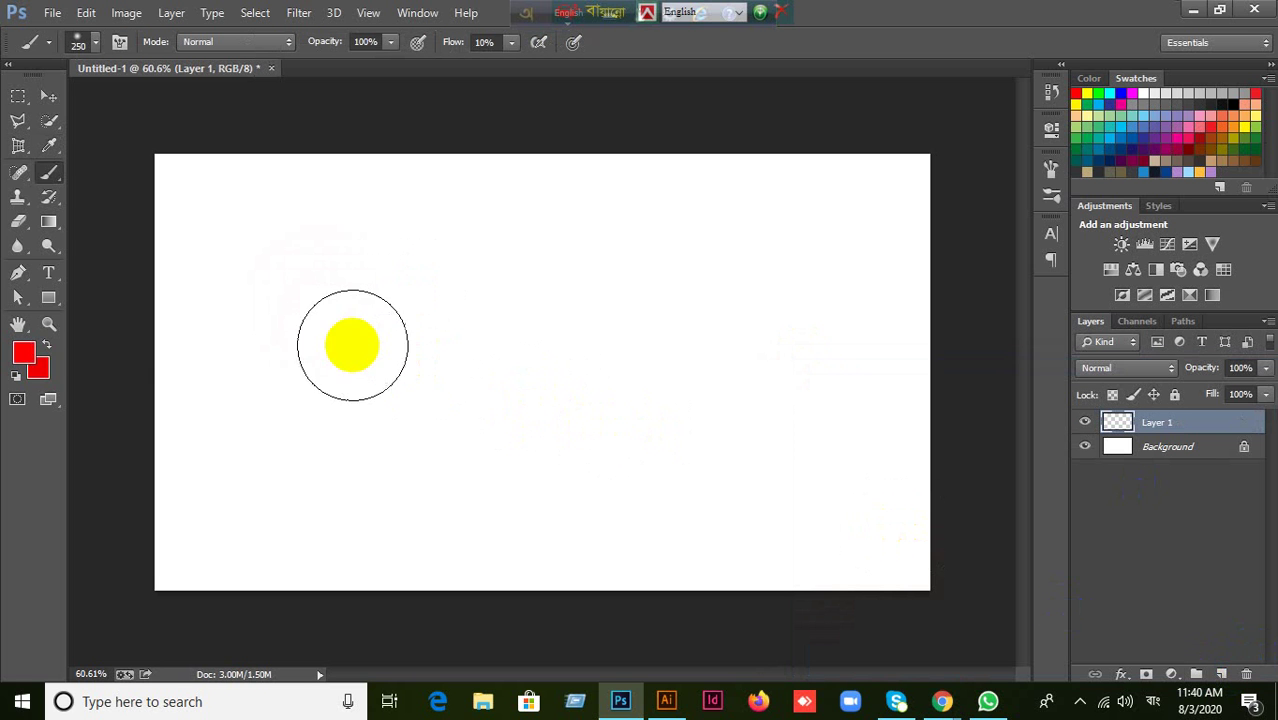
pyautogui.click(94, 43)
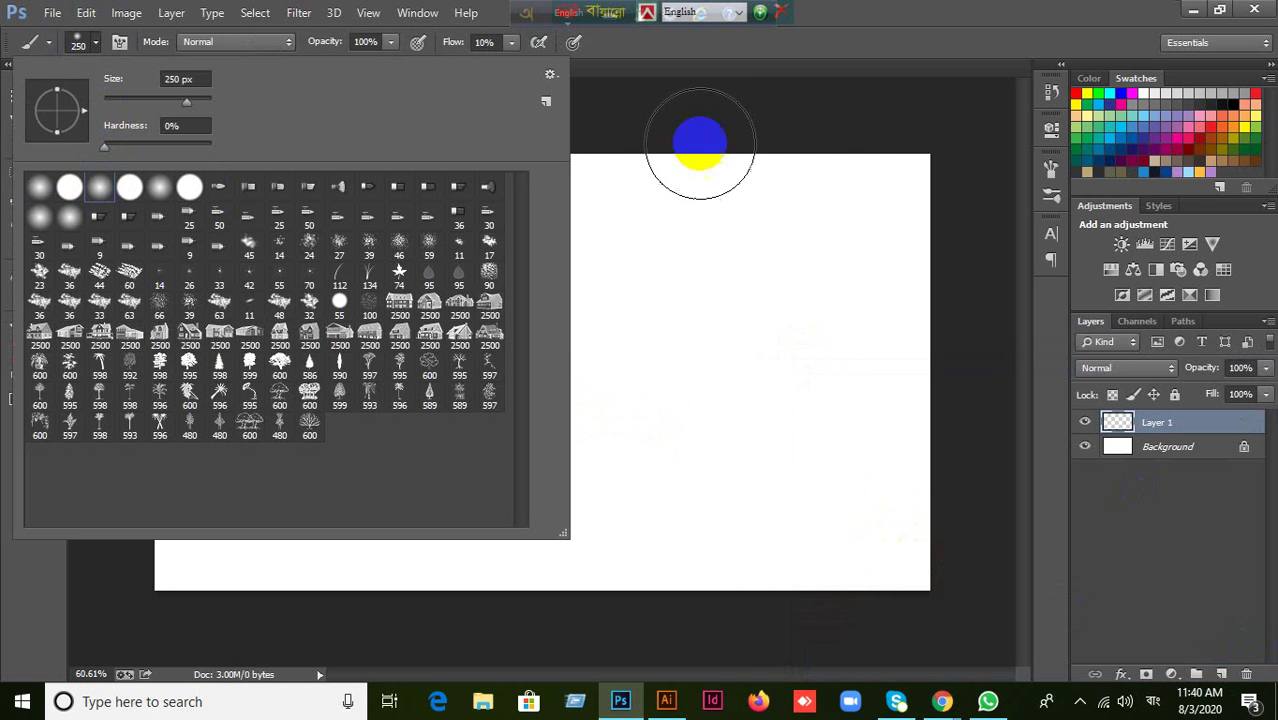
pyautogui.click(912, 23)
pyautogui.click(497, 42)
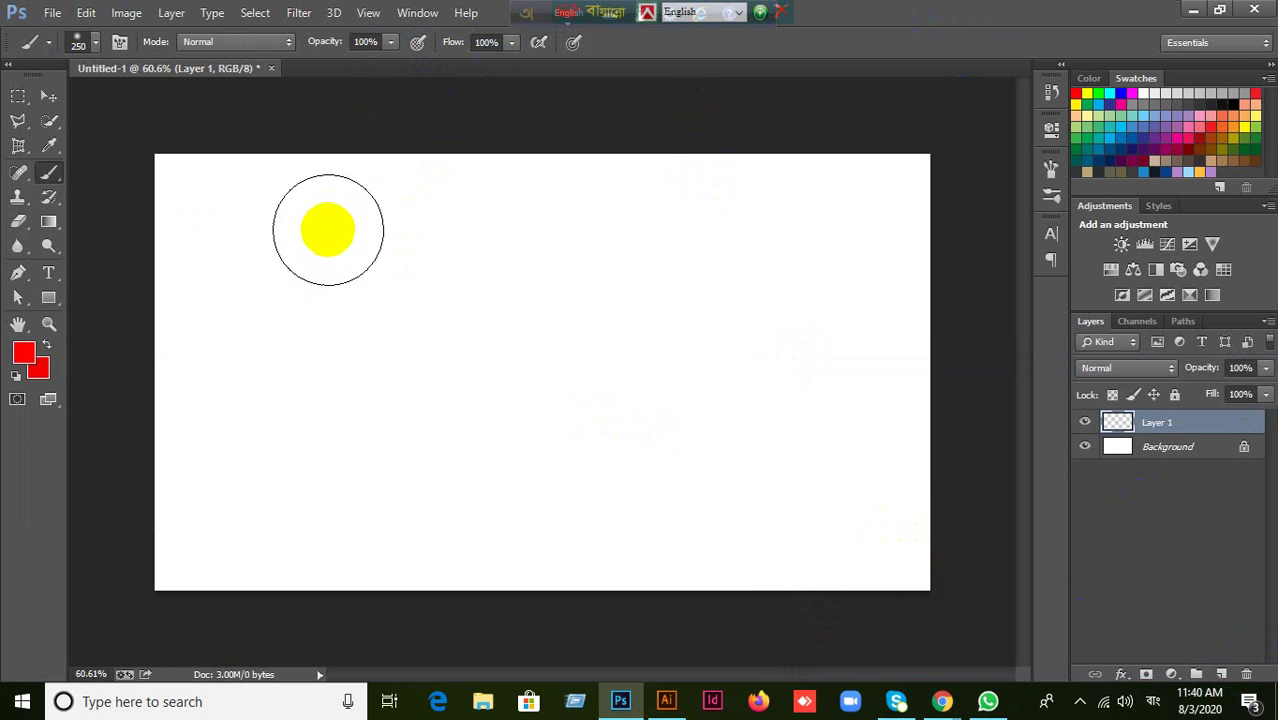
pyautogui.click(318, 226)
pyautogui.hotkey('ctrl', 'z')
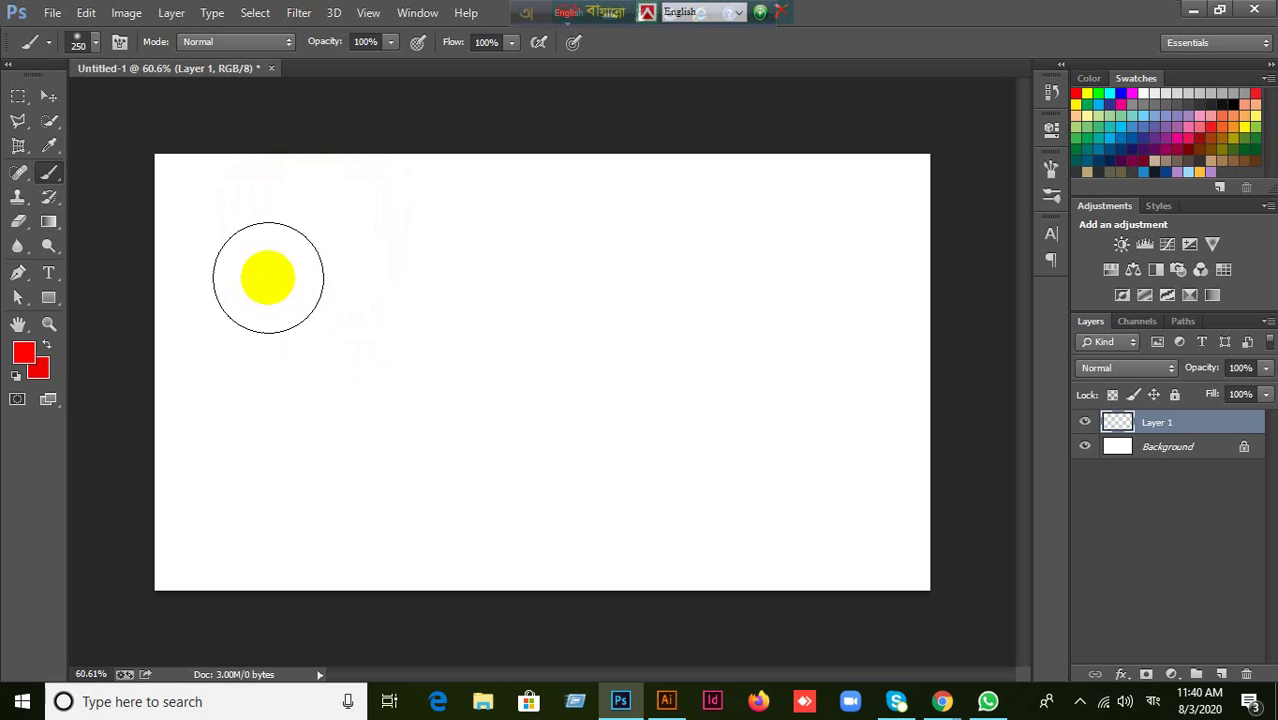
pyautogui.click(267, 277)
pyautogui.hotkey('ctrl', 'z')
pyautogui.click(293, 261)
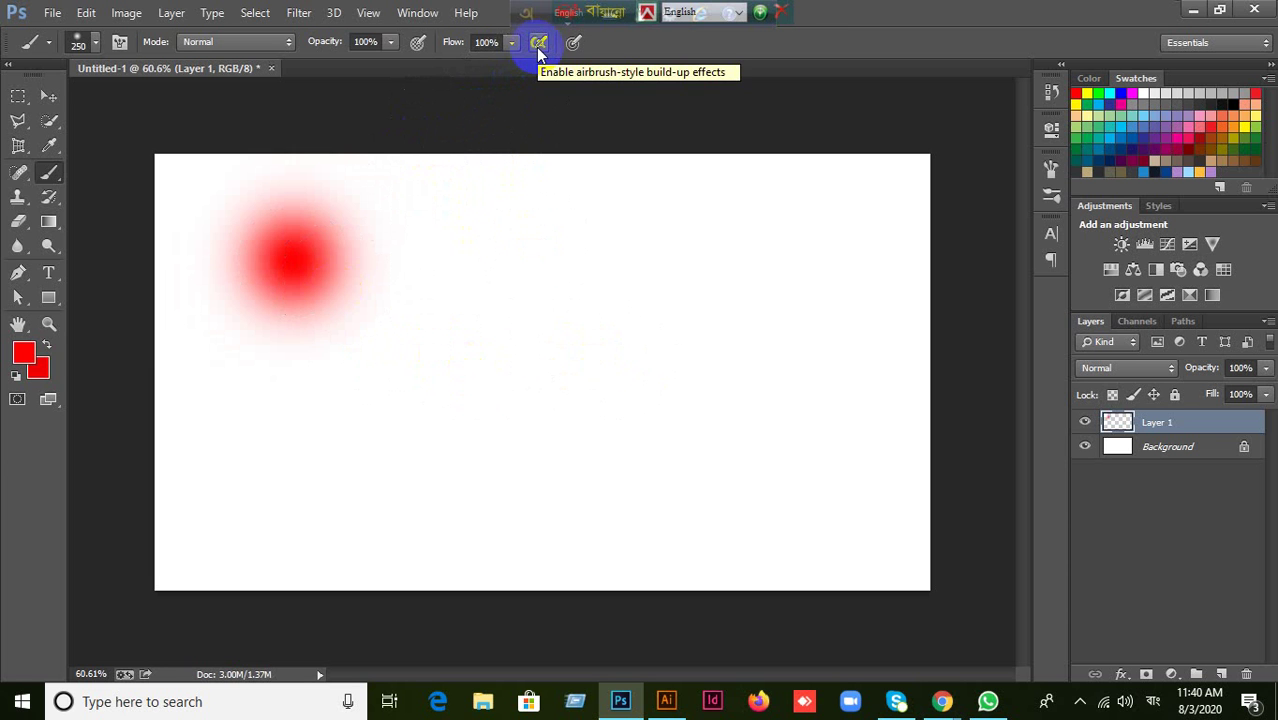
# Turn on airbrush build-up and hold down to build about ten red blobs across the canvas.
pyautogui.click(537, 44)
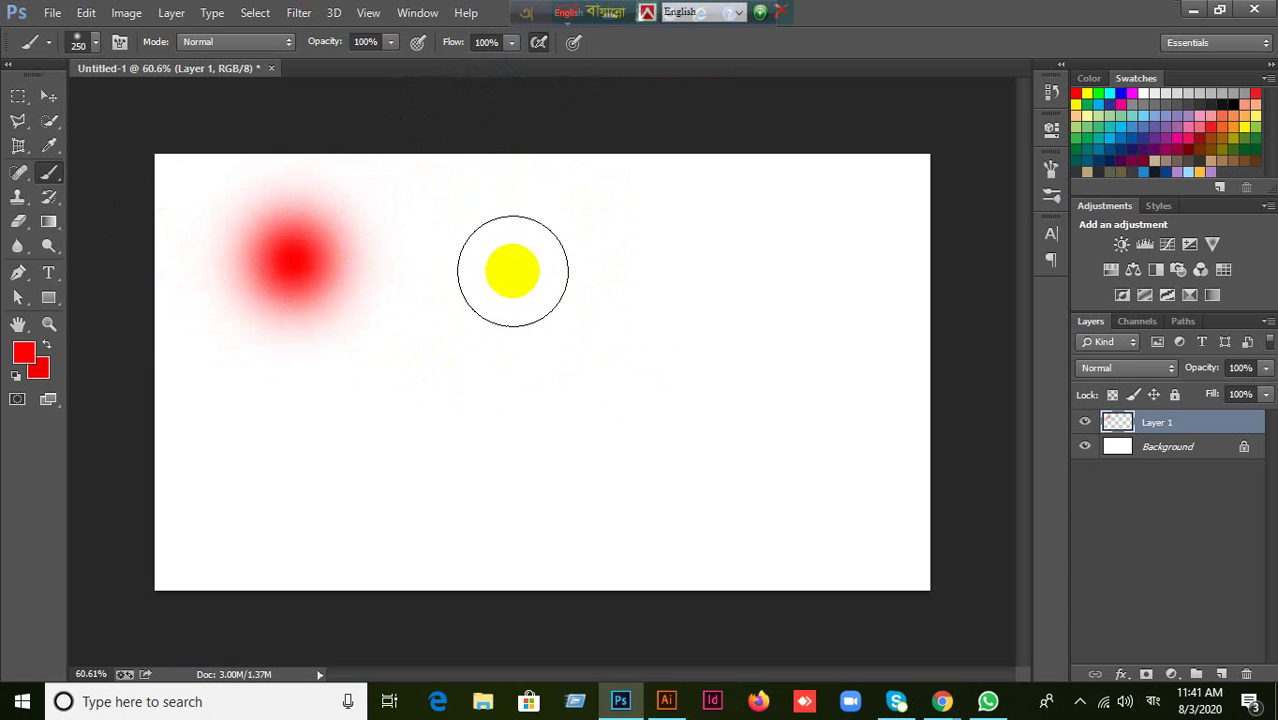
pyautogui.moveTo(512, 268); pyautogui.dragTo(512, 268)
pyautogui.moveTo(366, 443); pyautogui.dragTo(366, 443)
pyautogui.moveTo(772, 262); pyautogui.dragTo(772, 263)
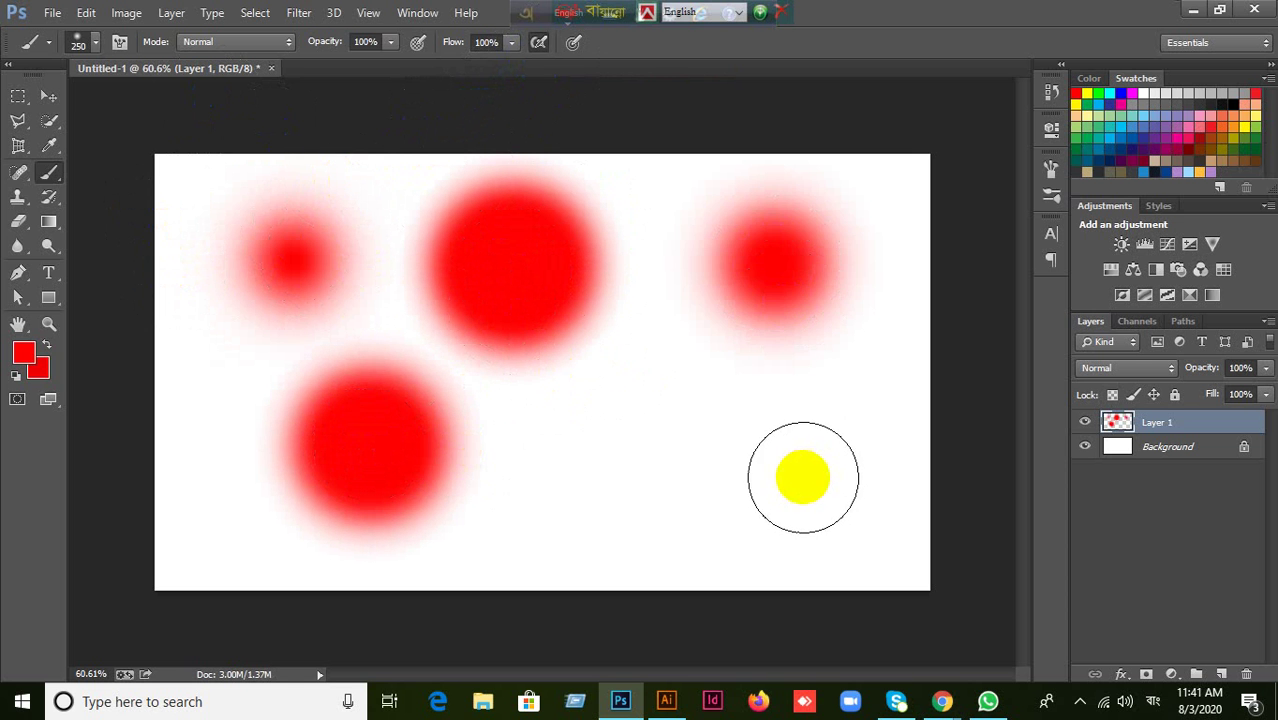
pyautogui.click(665, 394)
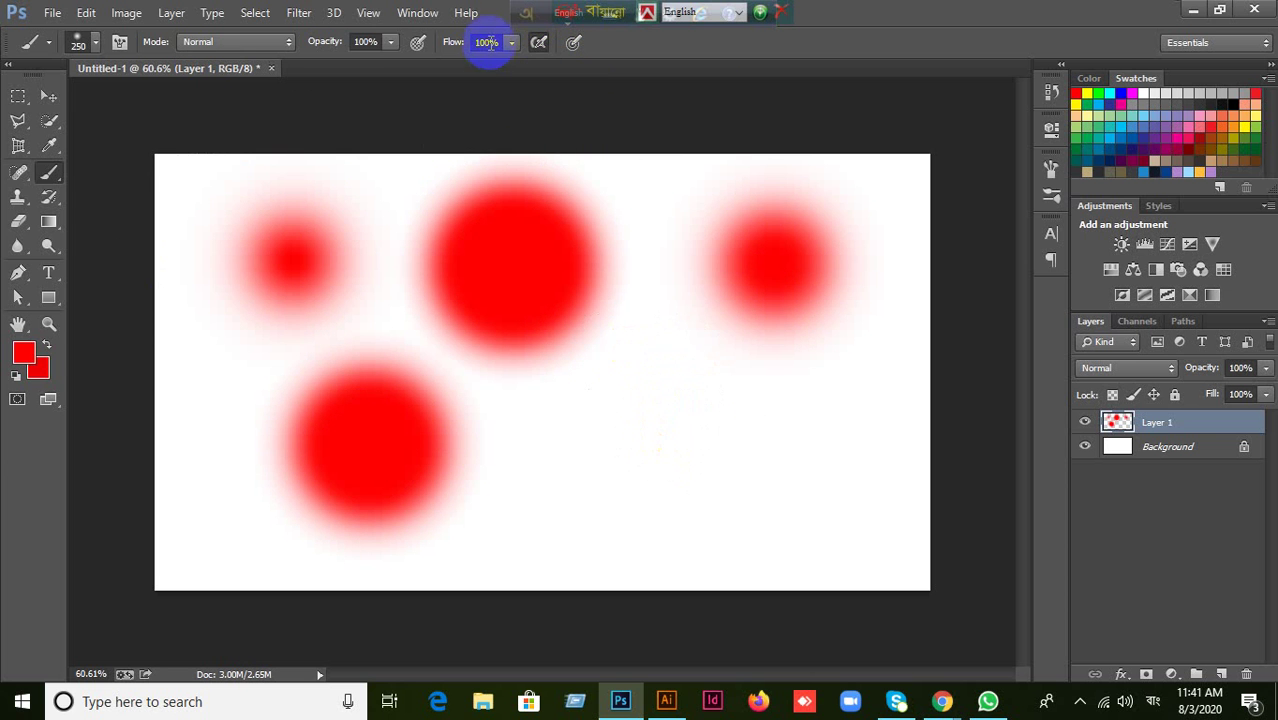
pyautogui.moveTo(668, 241); pyautogui.dragTo(668, 241)
pyautogui.moveTo(665, 420); pyautogui.dragTo(665, 420)
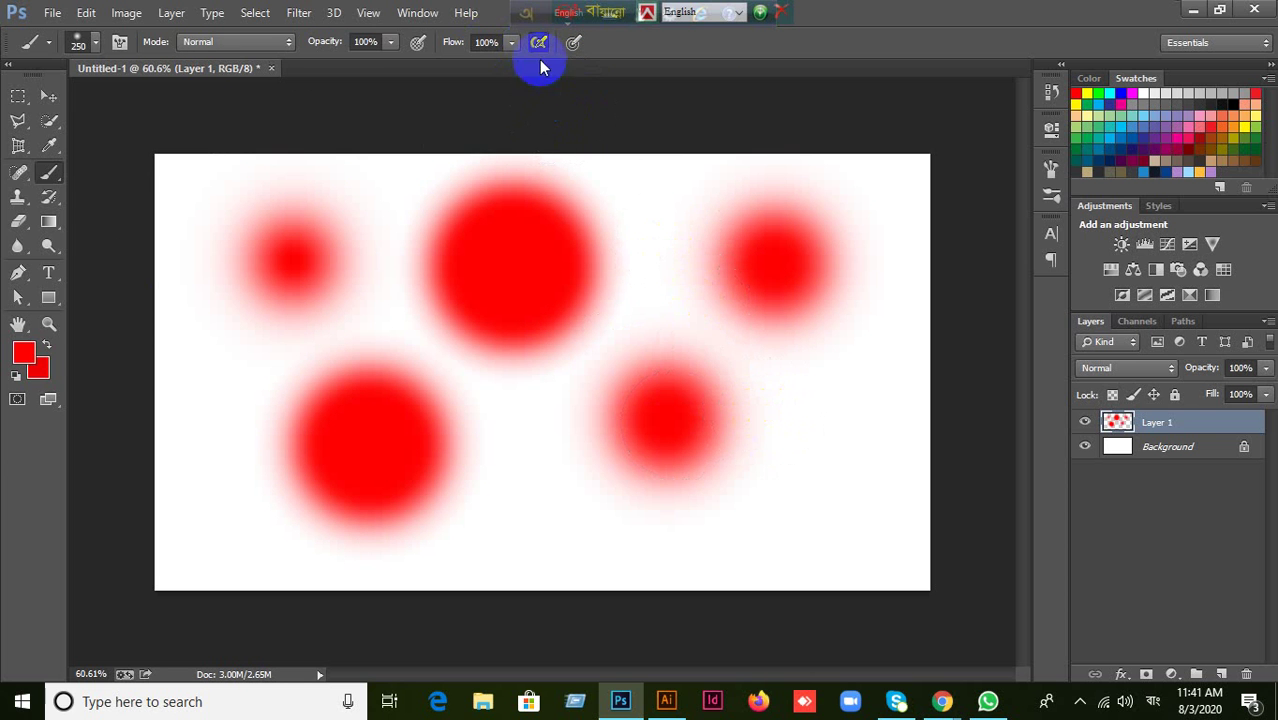
pyautogui.moveTo(814, 491); pyautogui.dragTo(820, 494)
pyautogui.moveTo(540, 516); pyautogui.dragTo(542, 511)
pyautogui.moveTo(216, 387); pyautogui.dragTo(216, 388)
pyautogui.moveTo(230, 521); pyautogui.dragTo(230, 521)
pyautogui.moveTo(391, 208); pyautogui.dragTo(391, 208)
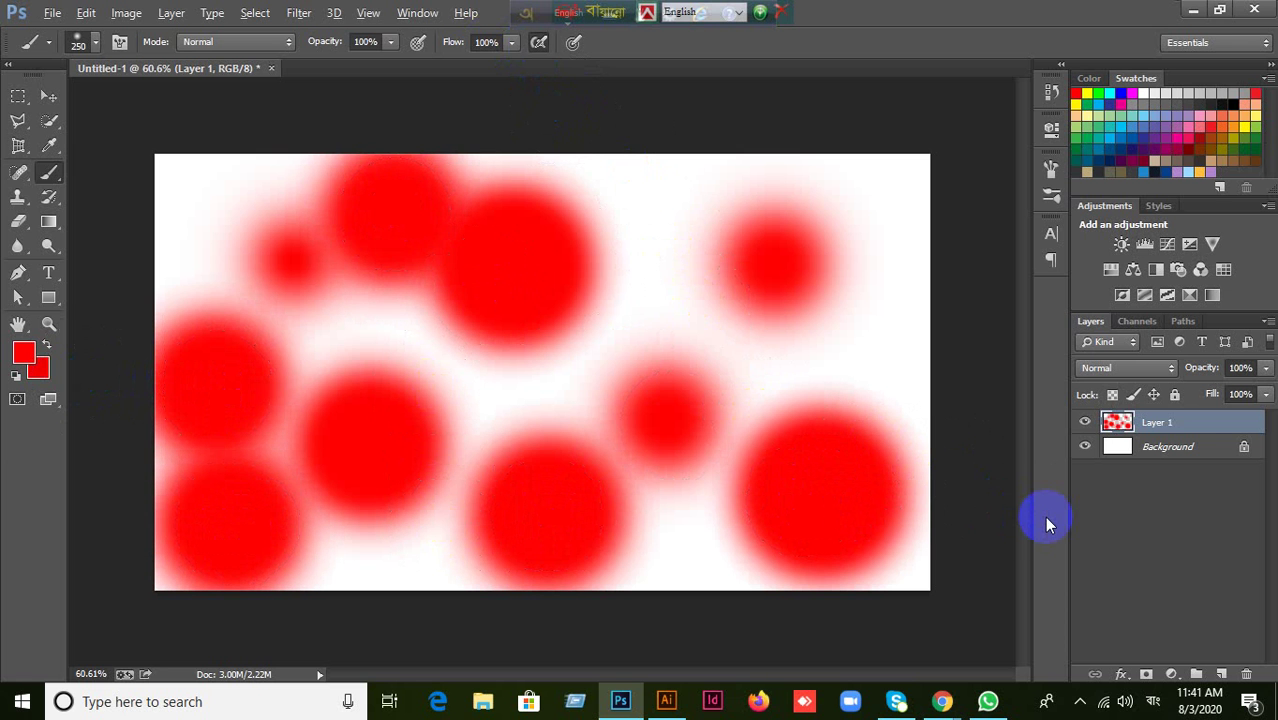
# Undo all the red blobs and keep the standard Brush Tool.
pyautogui.hotkey('ctrl', 'alt', 'z')
pyautogui.hotkey('ctrl', 'alt', 'z')
pyautogui.hotkey('ctrl', 'alt', 'z')
pyautogui.hotkey('ctrl', 'alt', 'z')
pyautogui.hotkey('ctrl', 'alt', 'z')
pyautogui.hotkey('ctrl', 'alt', 'z')
pyautogui.hotkey('ctrl', 'alt', 'z')
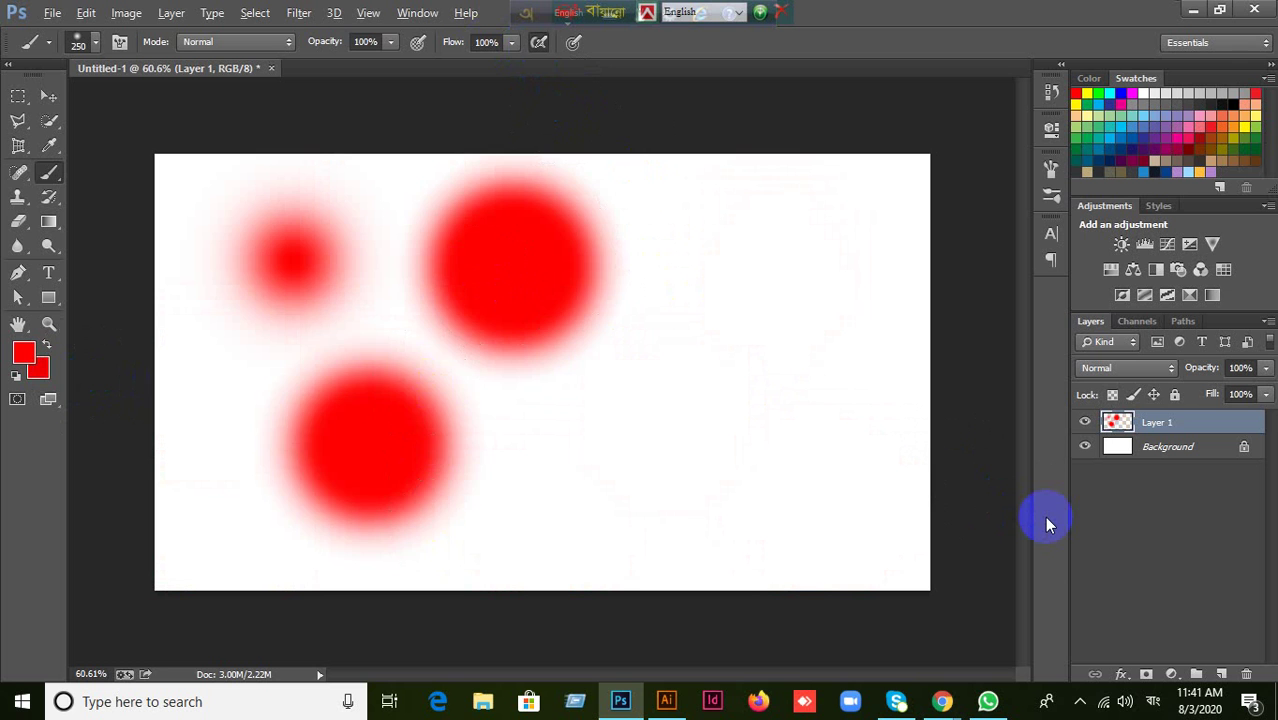
pyautogui.hotkey('ctrl', 'alt', 'z')
pyautogui.hotkey('ctrl', 'alt', 'z')
pyautogui.hotkey('ctrl', 'alt', 'z')
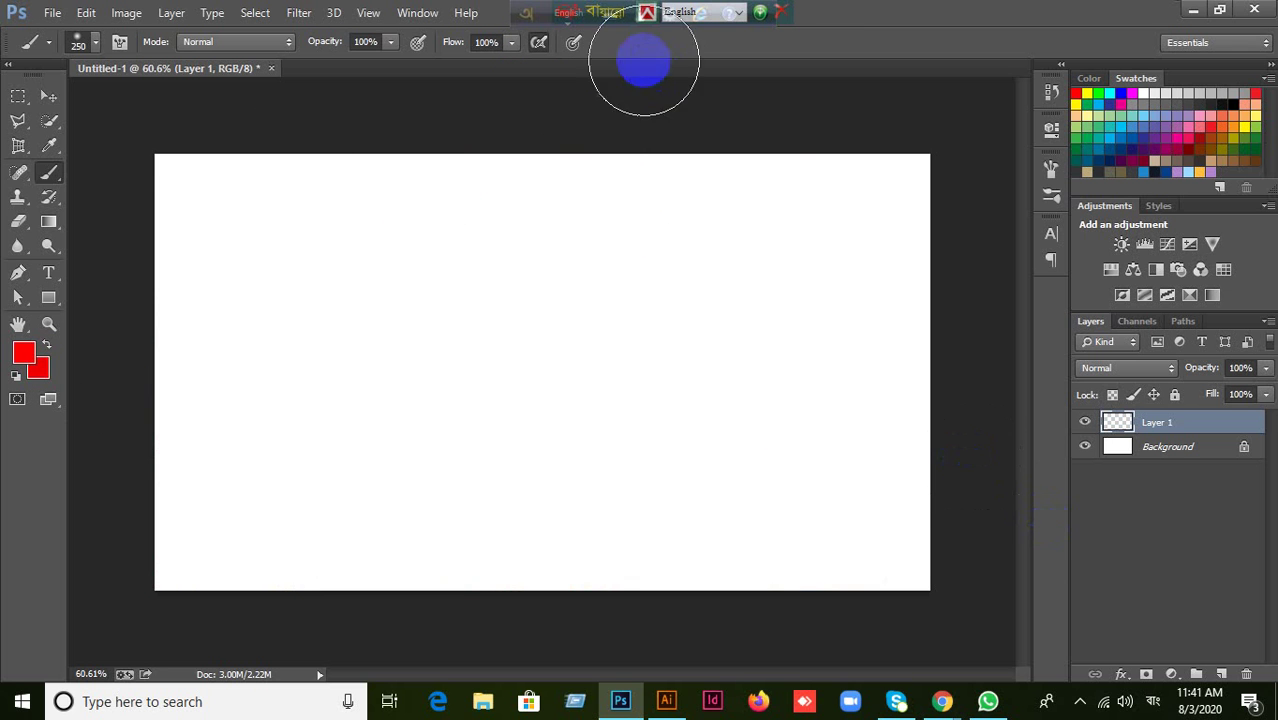
pyautogui.rightClick(50, 172)
pyautogui.click(128, 166)
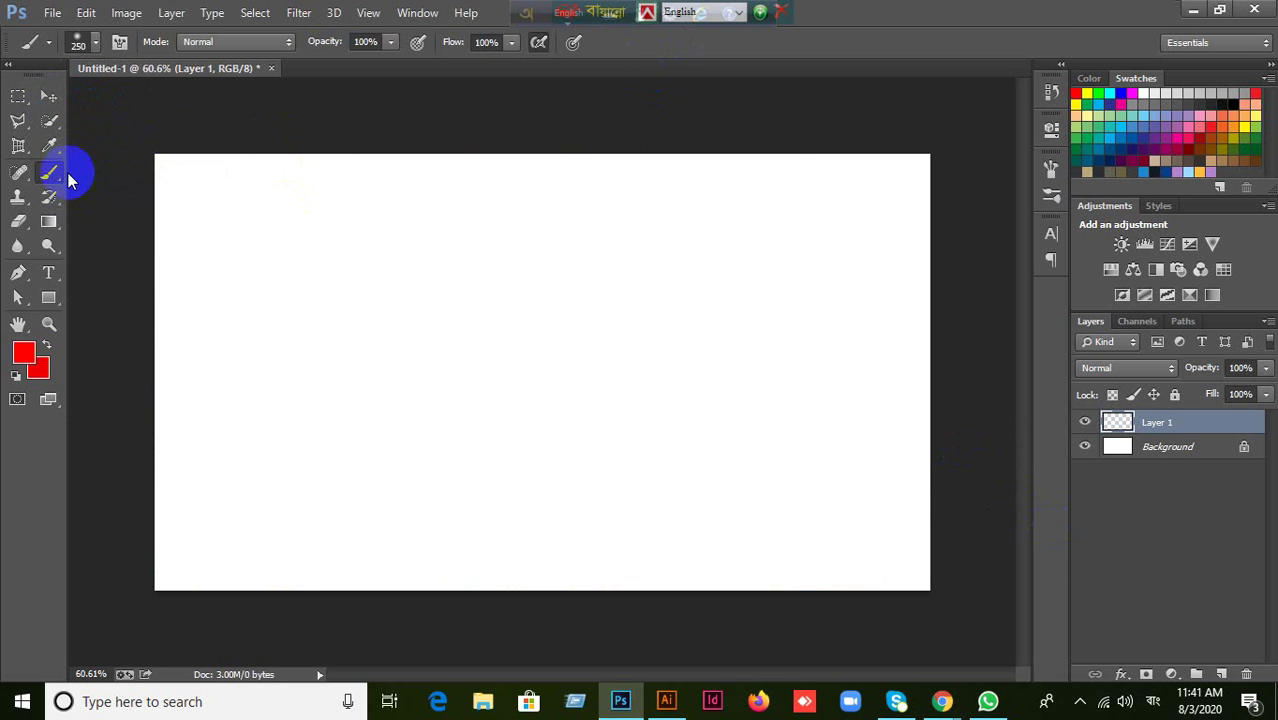
# Review the brush and layer blend mode lists and brush presets, keeping Normal mode.
pyautogui.click(252, 42)
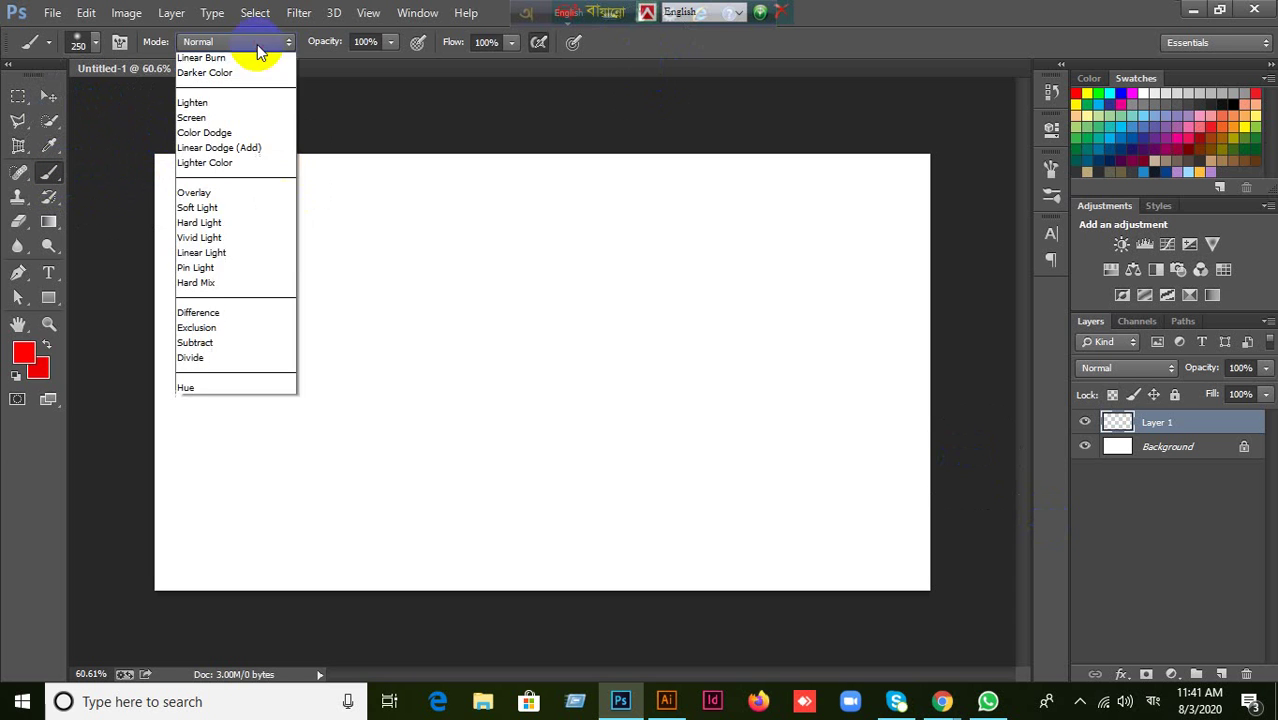
pyautogui.click(208, 63)
pyautogui.click(1167, 369)
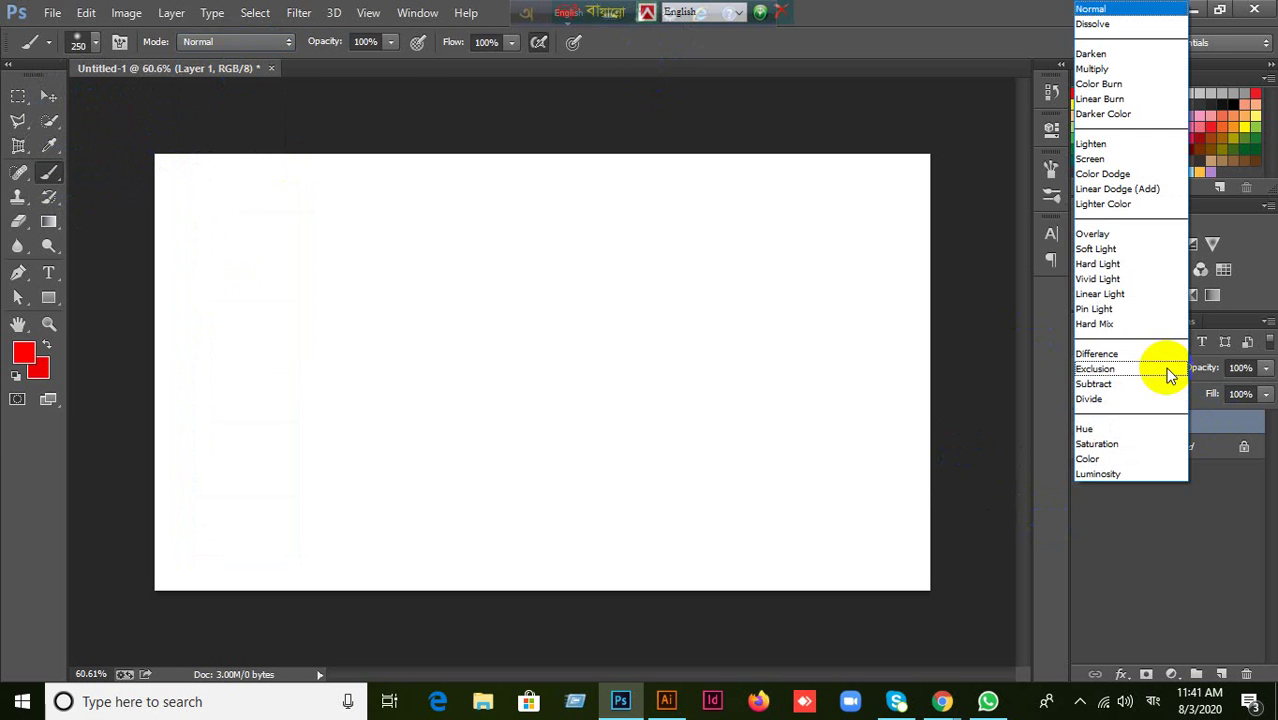
pyautogui.click(922, 9)
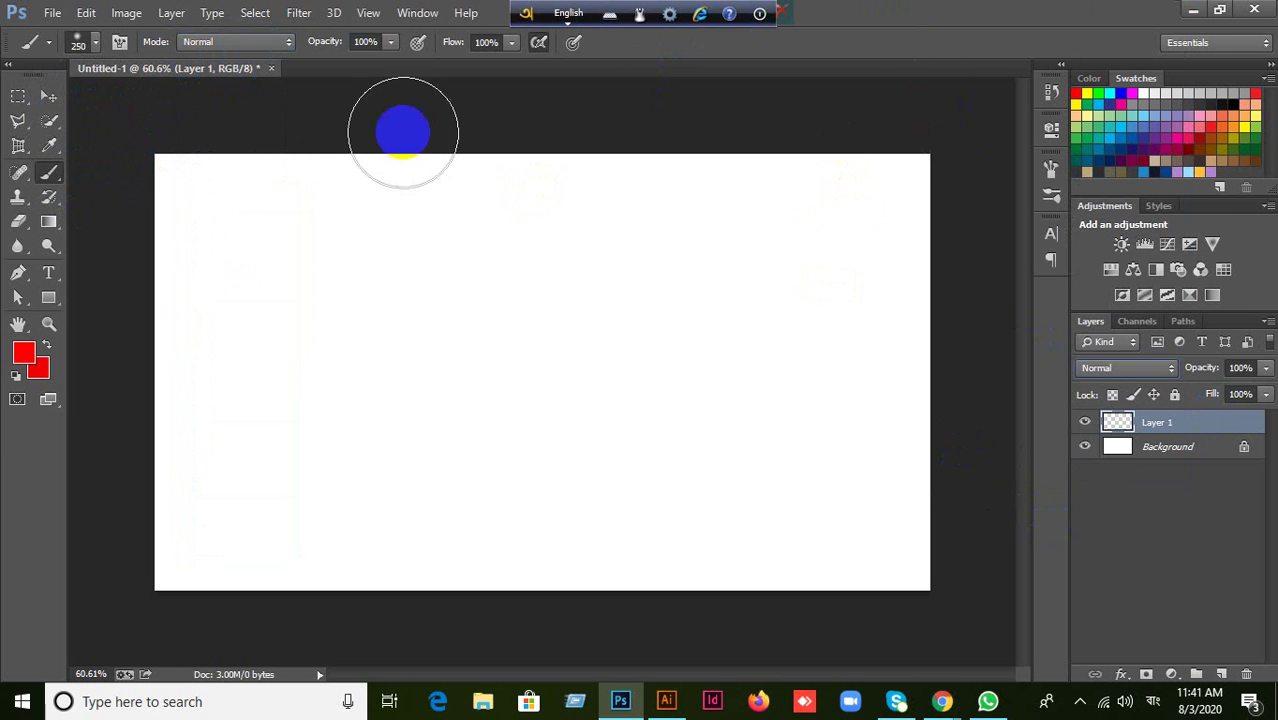
pyautogui.click(239, 45)
pyautogui.click(228, 70)
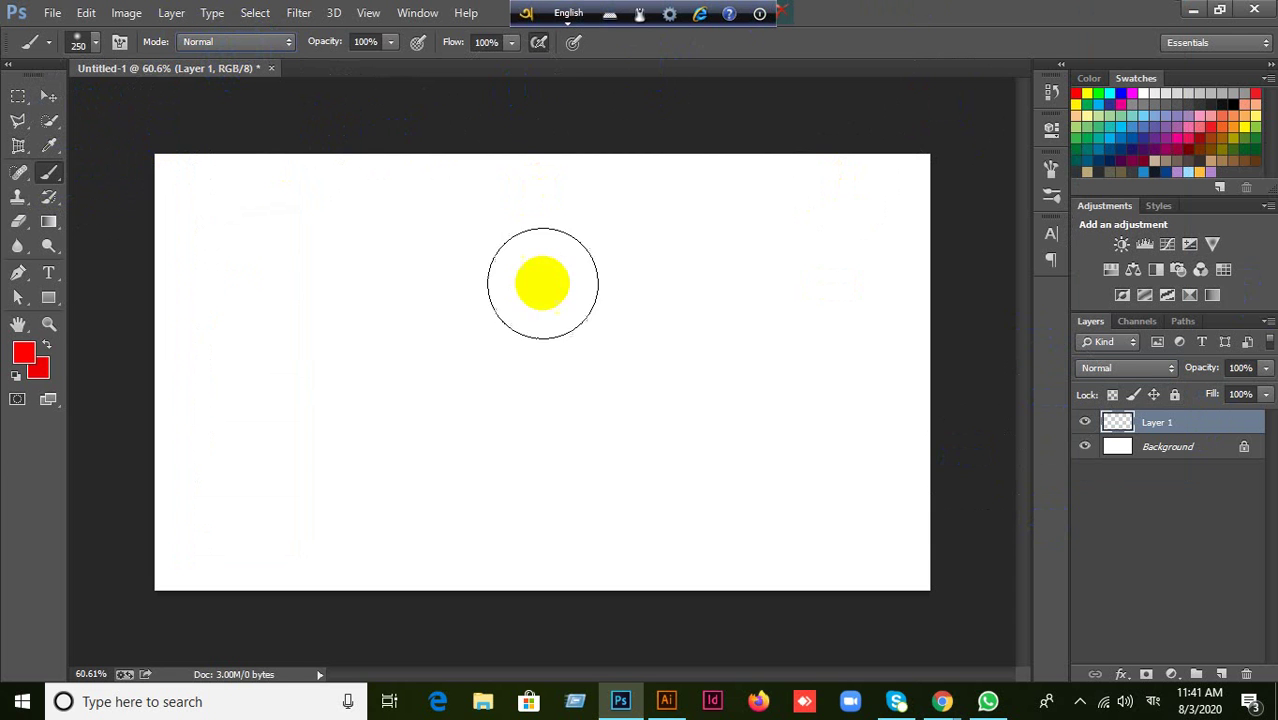
pyautogui.click(95, 44)
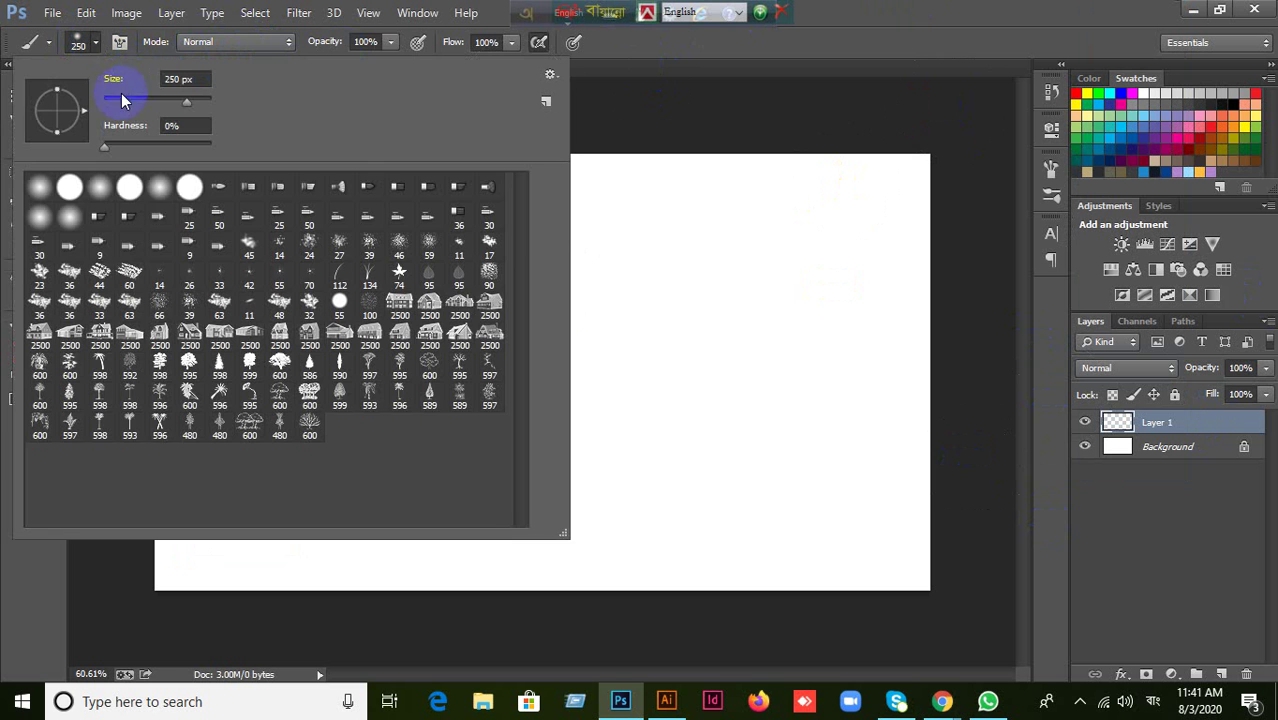
pyautogui.click(941, 9)
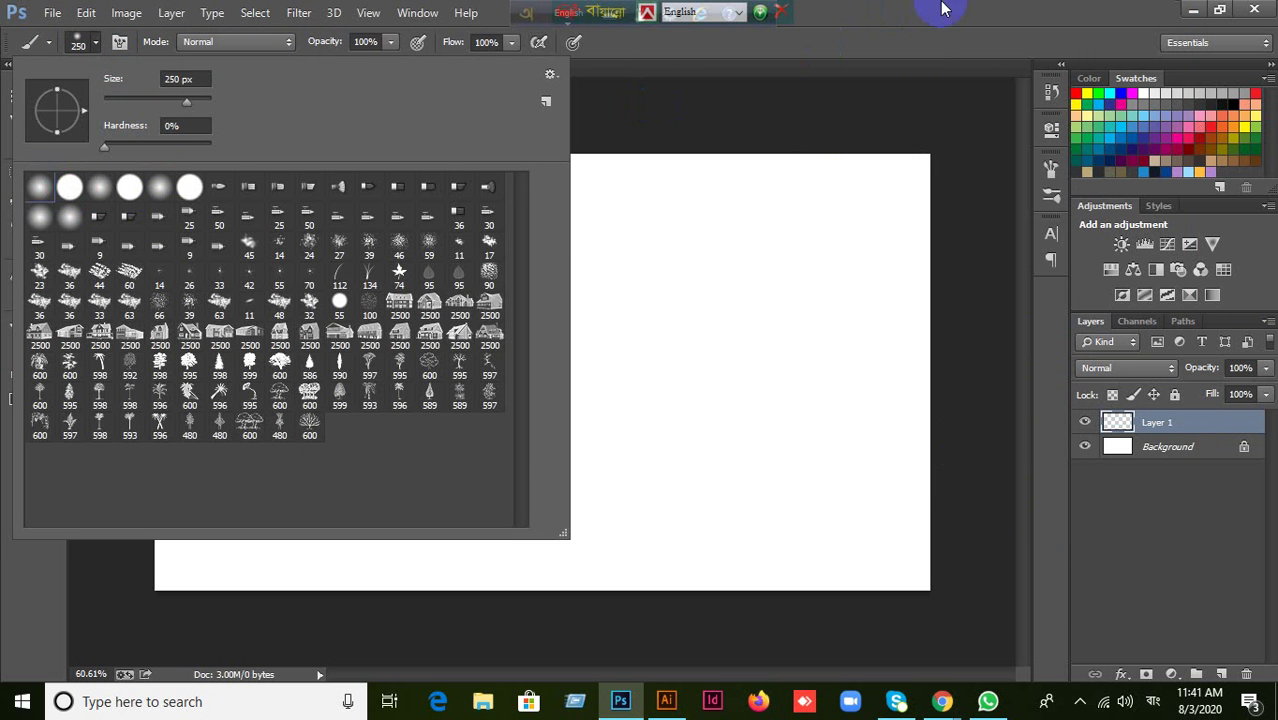
# Paint a soft red stroke across the upper left of the canvas.
pyautogui.moveTo(542, 288)
pyautogui.mouseDown()
pyautogui.moveTo(307, 382)
pyautogui.moveTo(308, 264)
pyautogui.mouseUp()
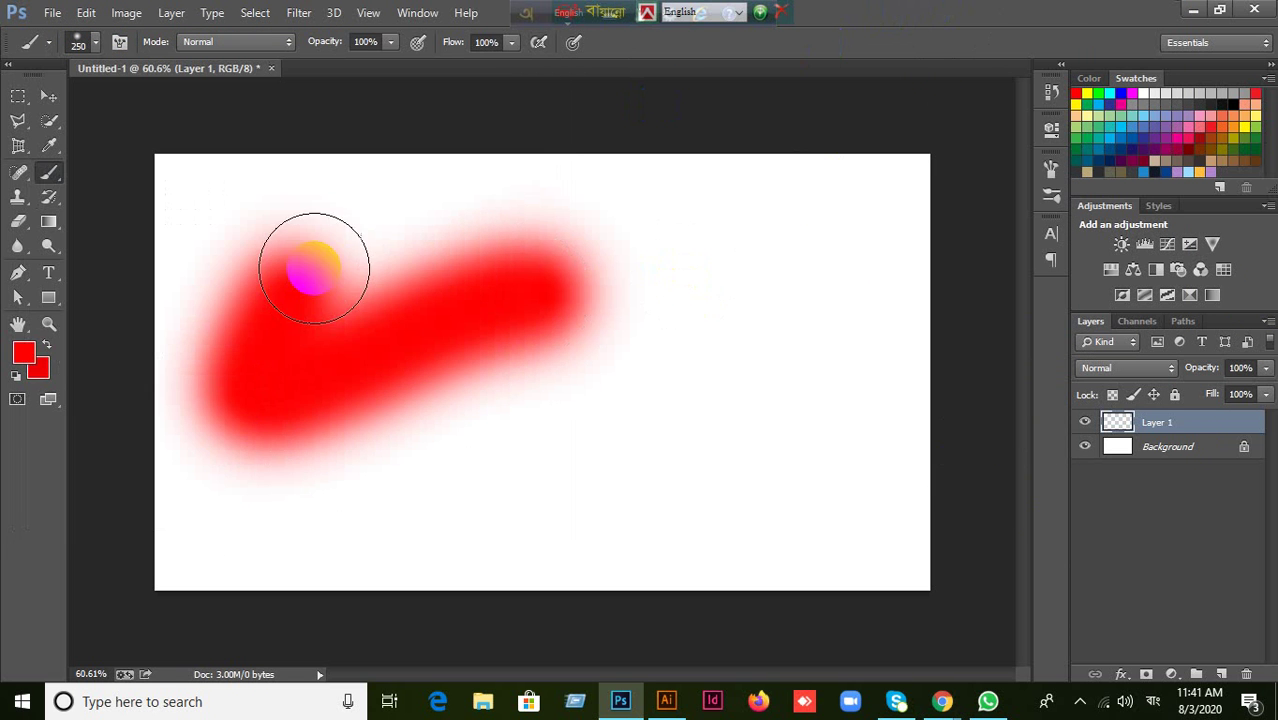
pyautogui.click(90, 44)
pyautogui.click(95, 44)
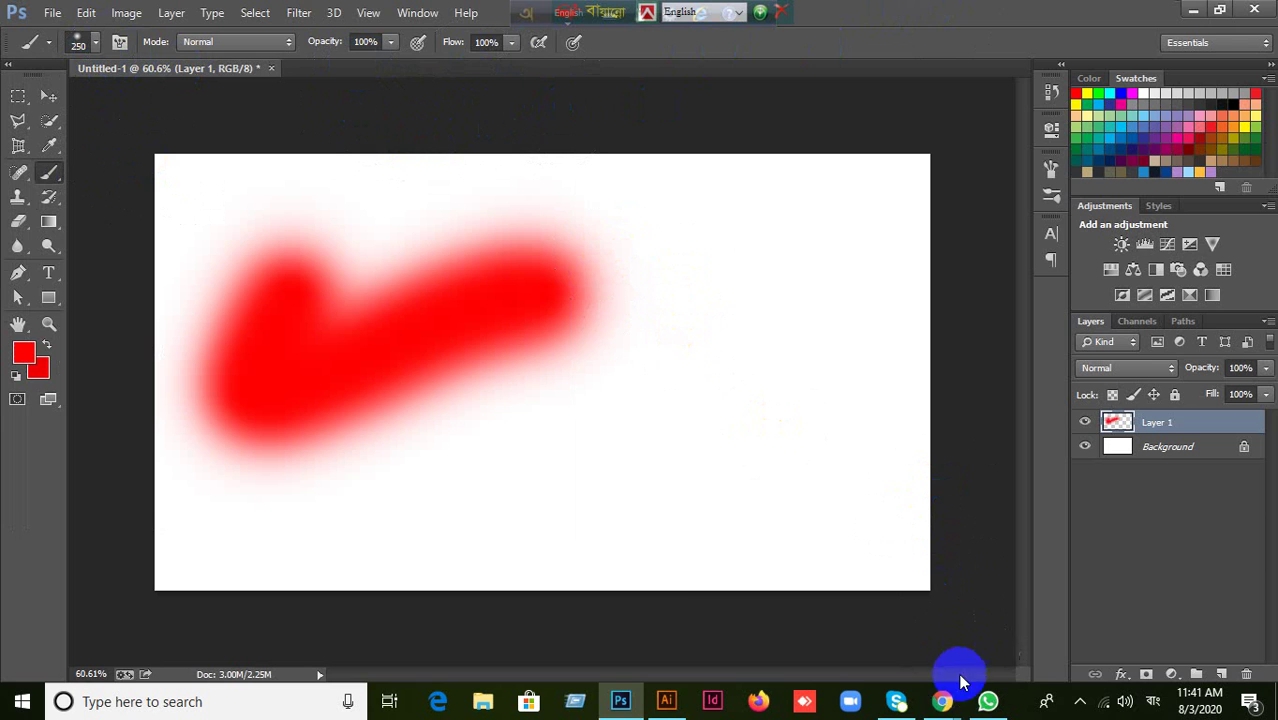
pyautogui.moveTo(945, 703)
pyautogui.click(819, 627)
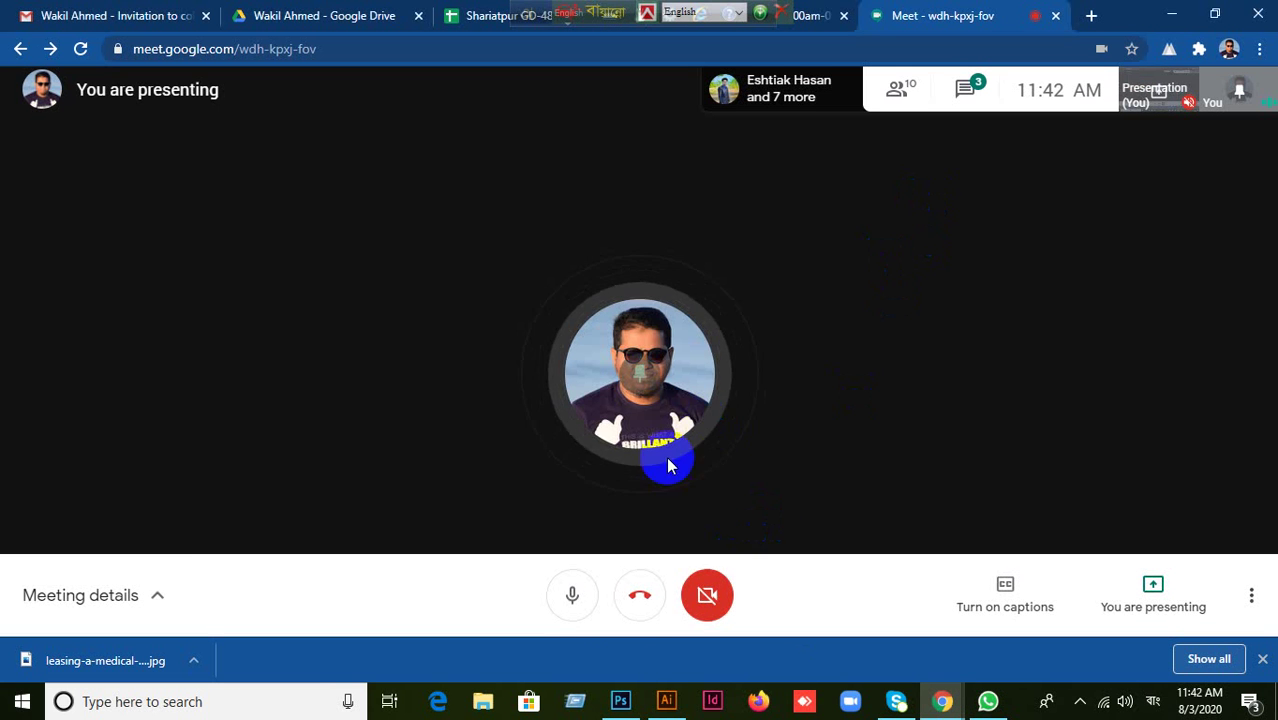
pyautogui.click(620, 702)
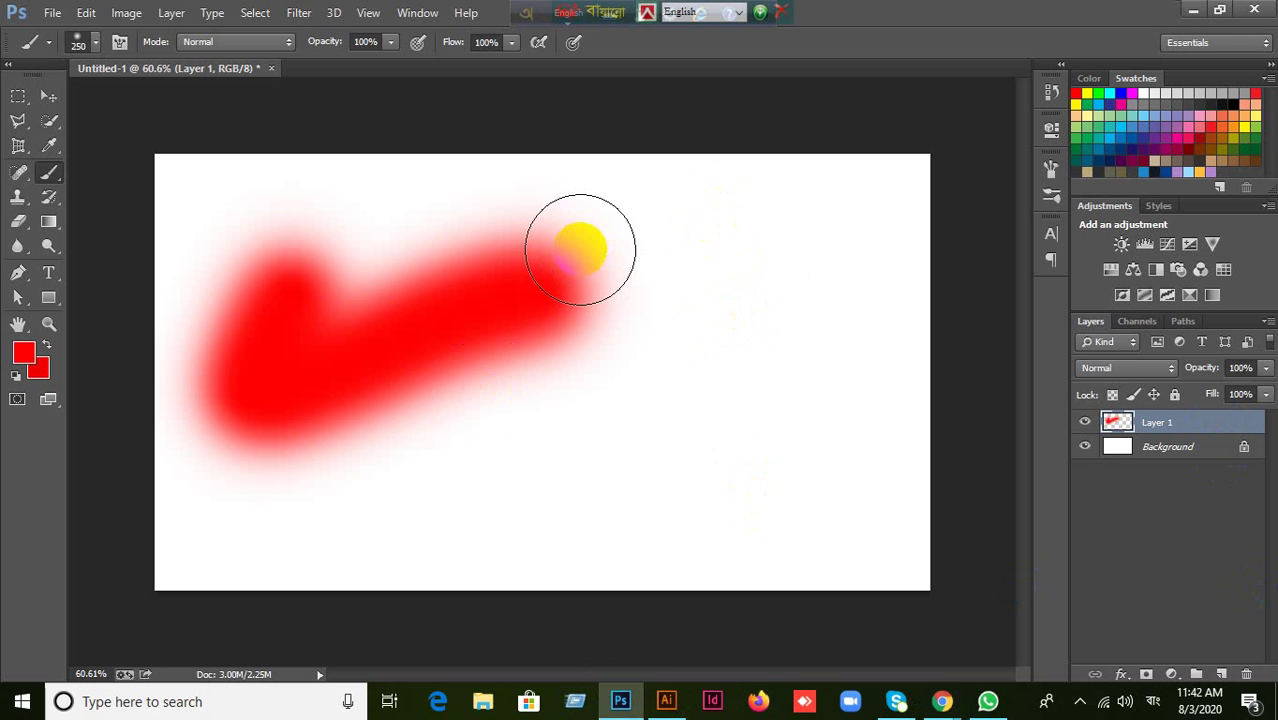
# Enable airbrush build-up and hold down to build a large soft red blob right of the stroke.
pyautogui.click(94, 45)
pyautogui.click(890, 8)
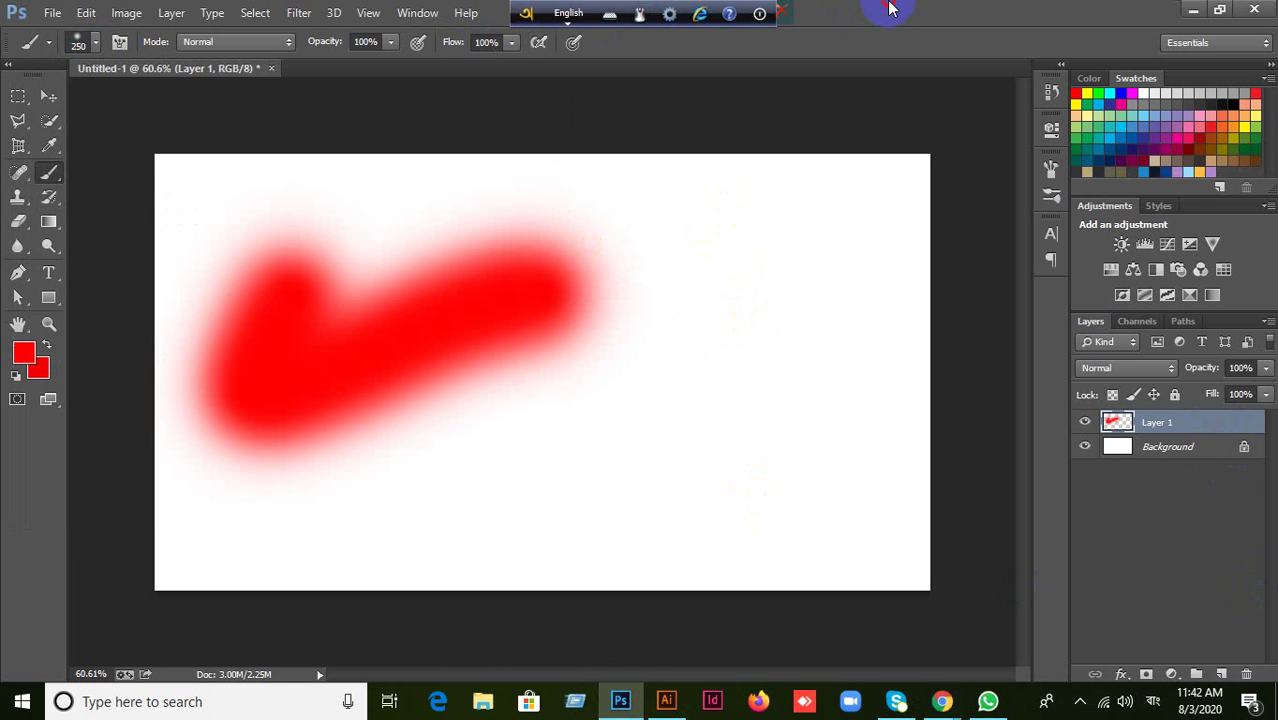
pyautogui.click(490, 44)
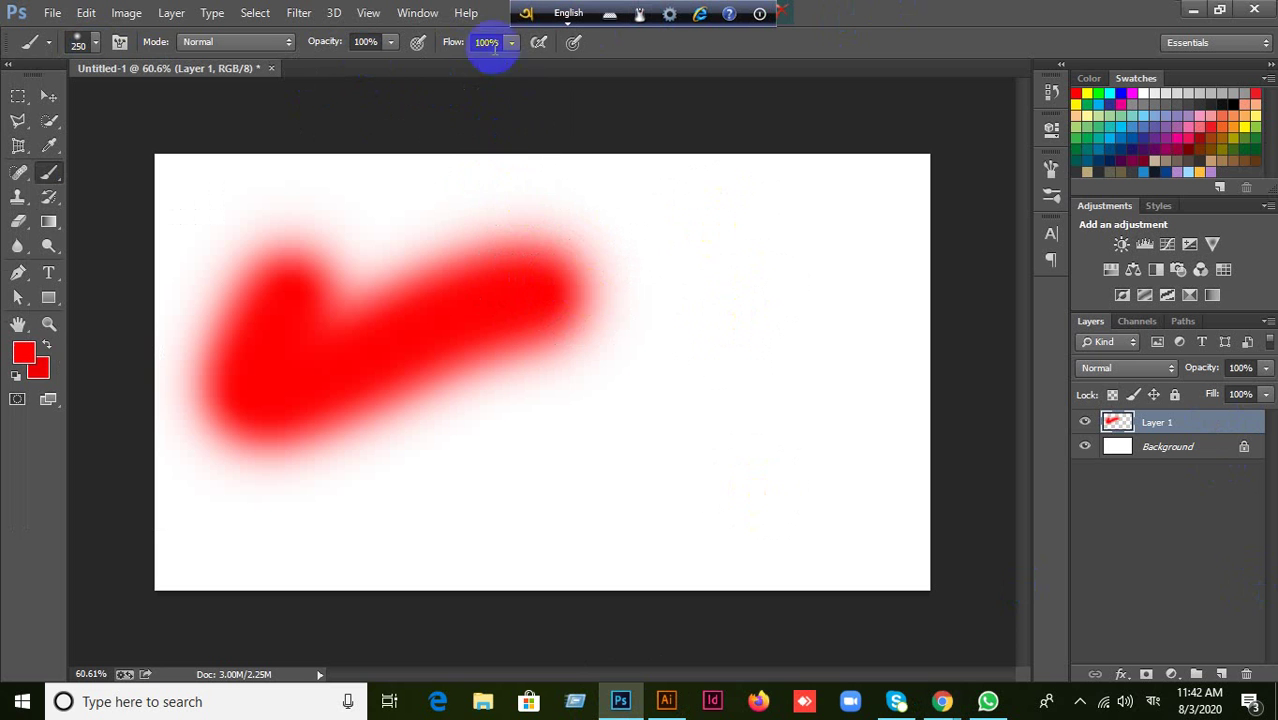
pyautogui.click(489, 62)
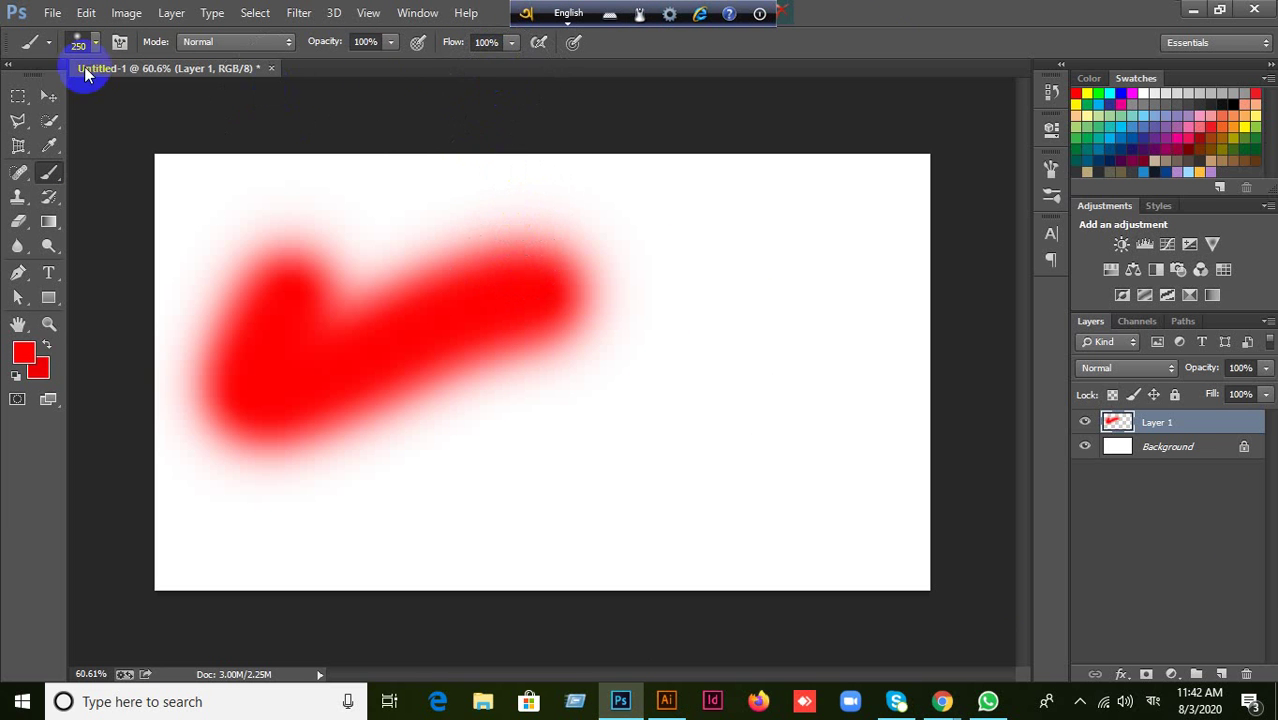
pyautogui.click(539, 43)
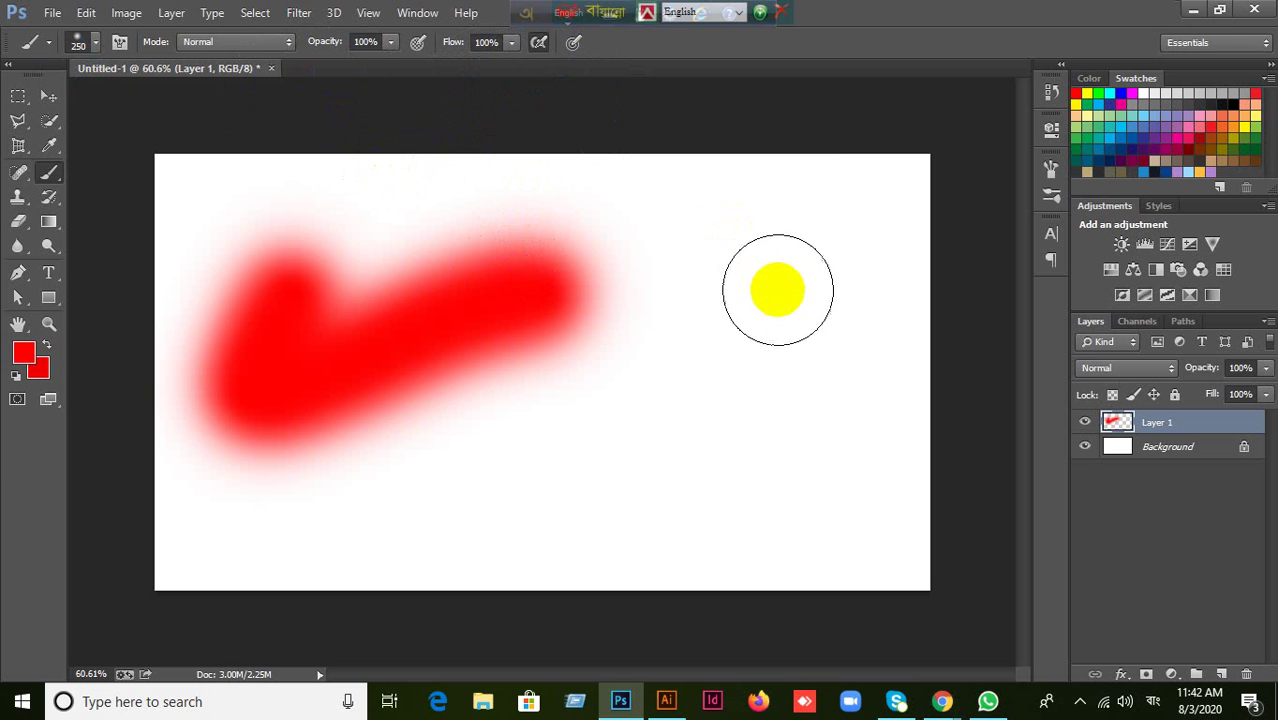
pyautogui.moveTo(705, 273); pyautogui.dragTo(705, 275)
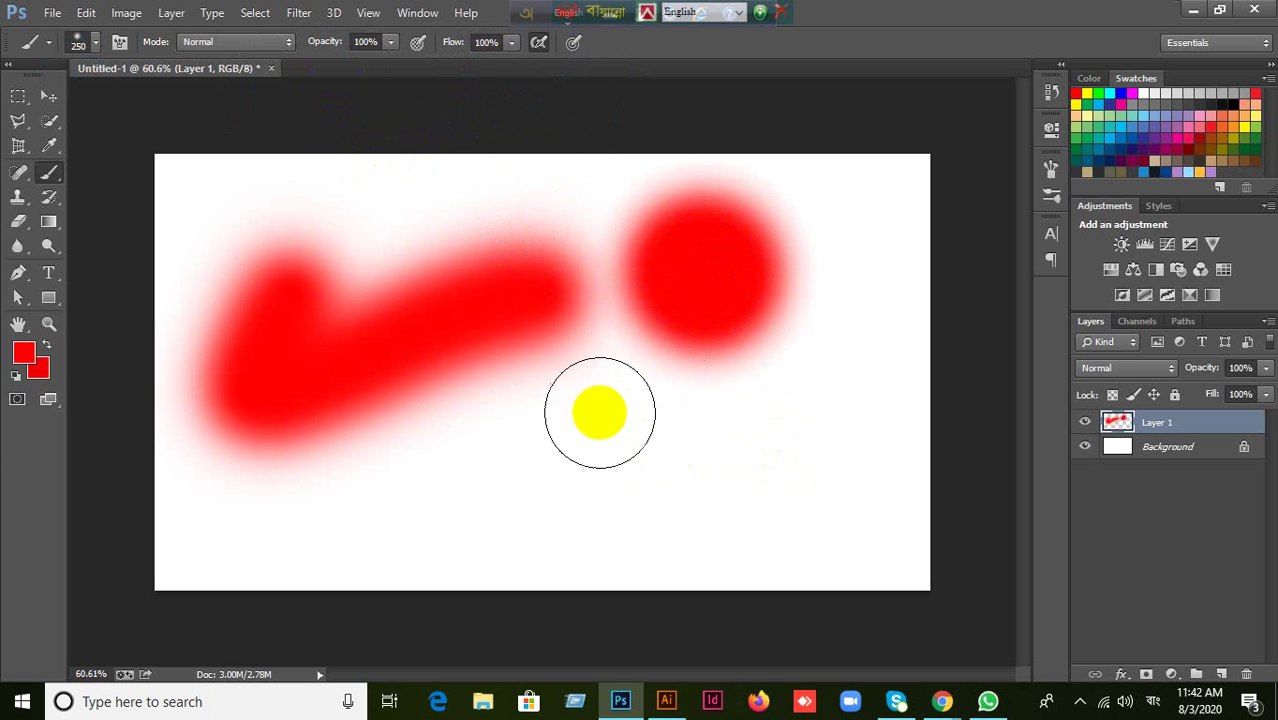
pyautogui.click(47, 97)
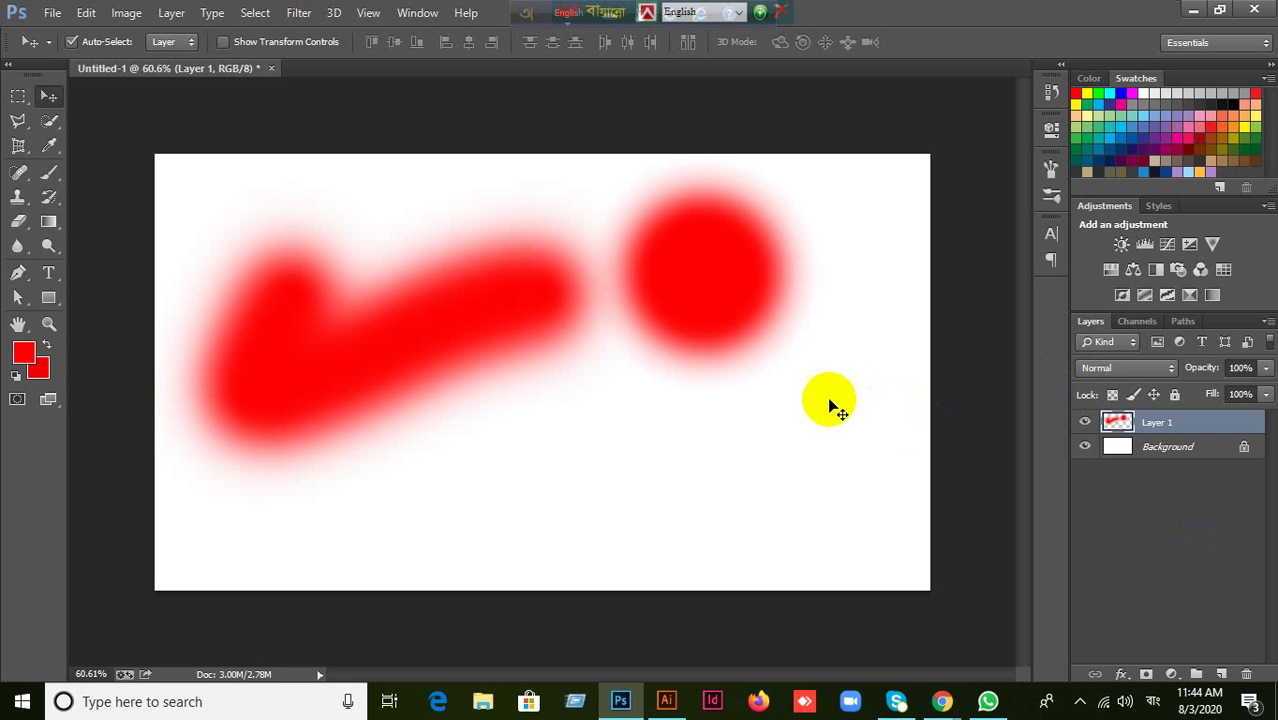
pyautogui.click(943, 703)
# In Google Meet, check the participant list and close the meeting details.
pyautogui.click(873, 635)
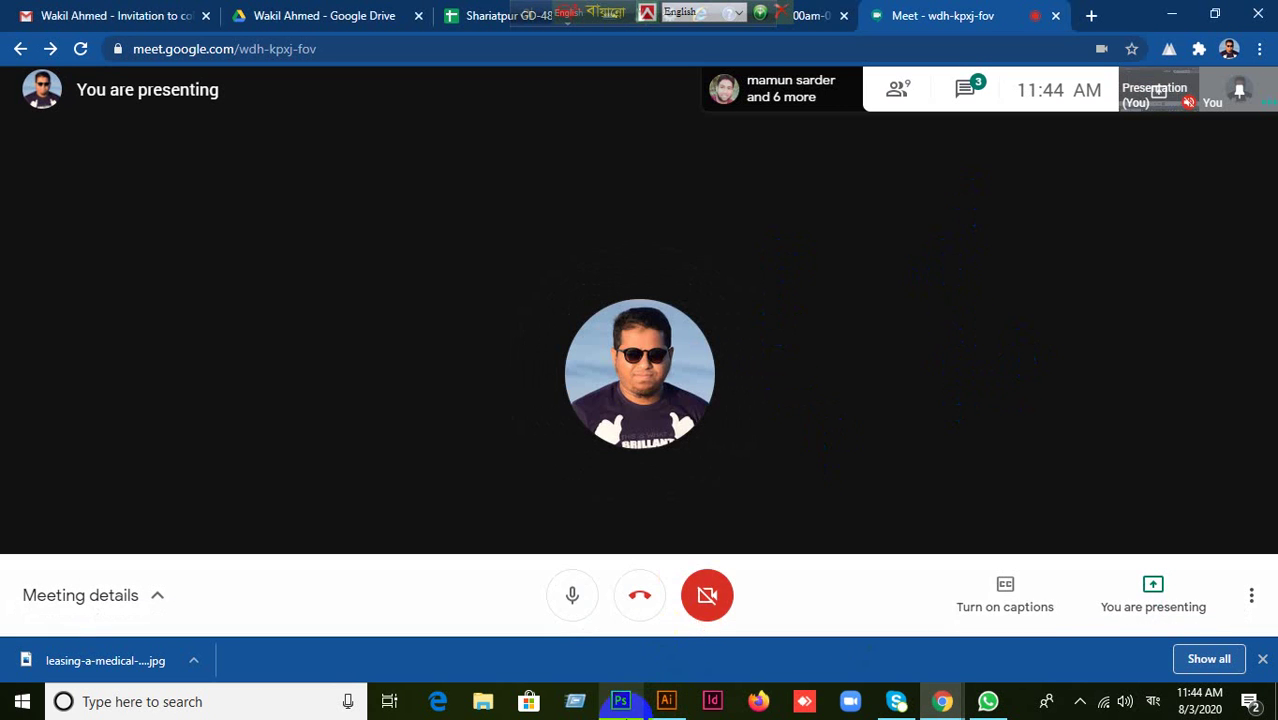
pyautogui.moveTo(627, 708)
pyautogui.click(900, 90)
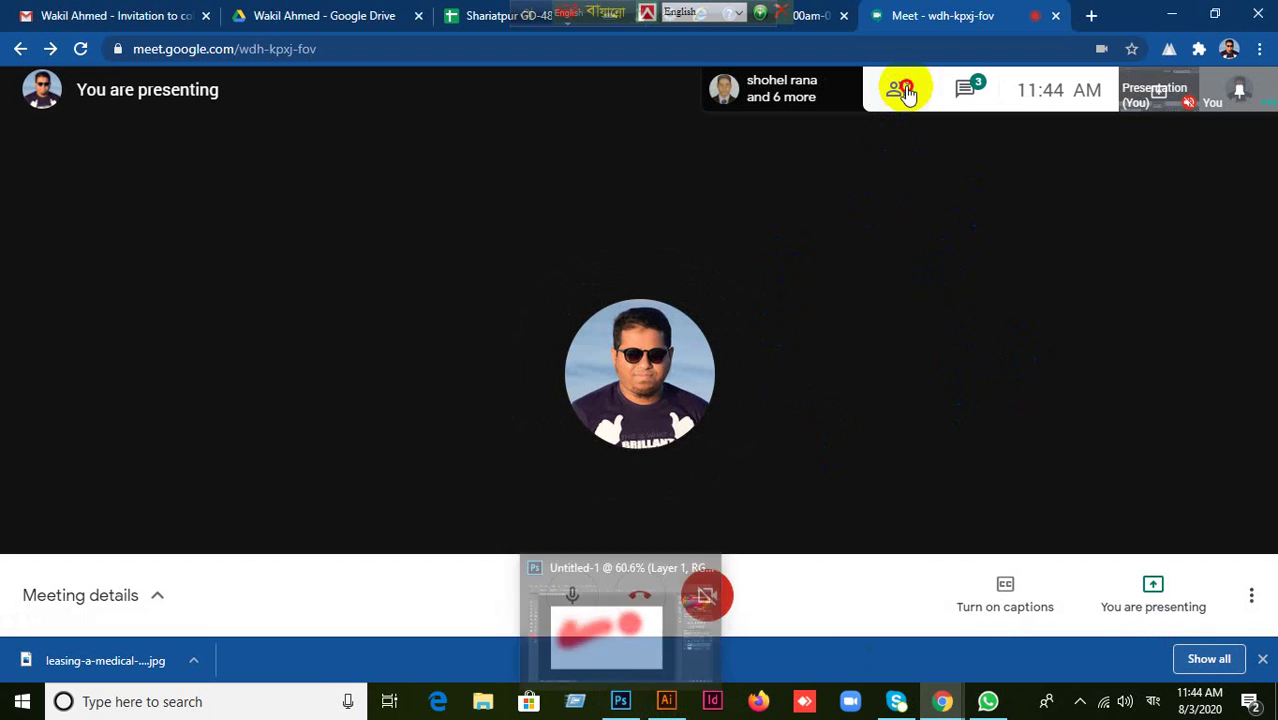
pyautogui.scroll(-1, 1164, 573)
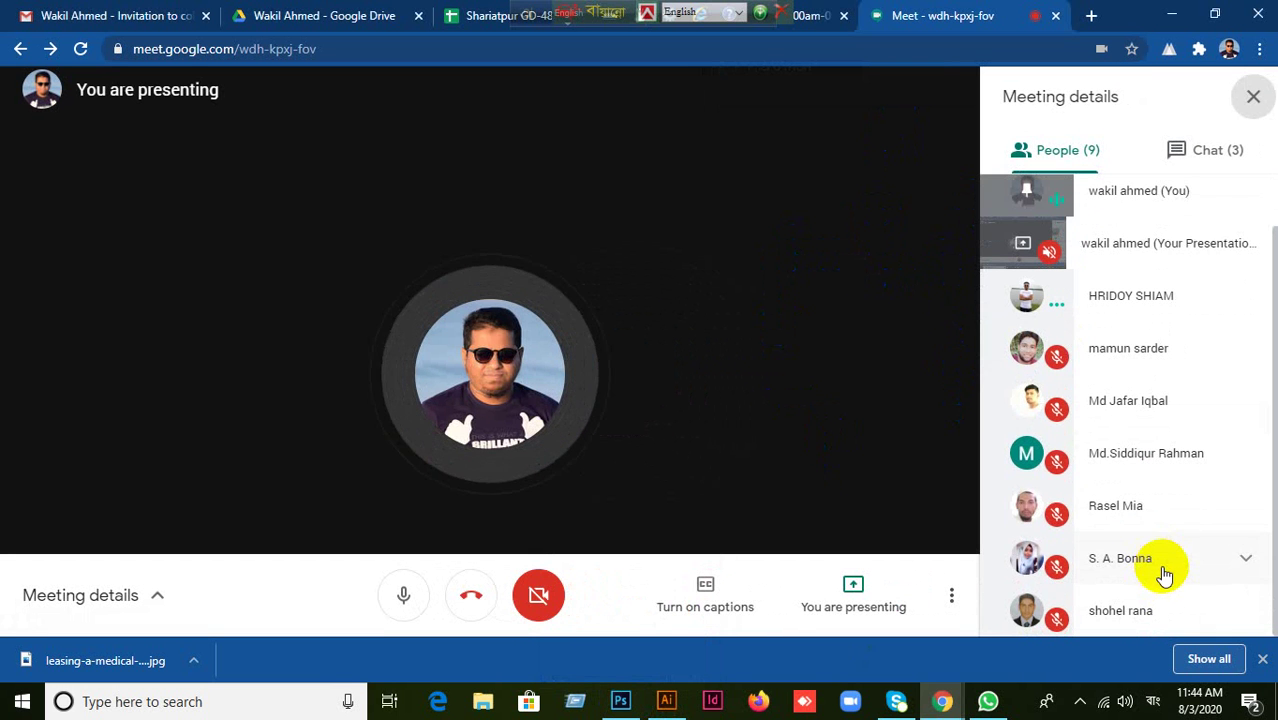
pyautogui.click(1252, 98)
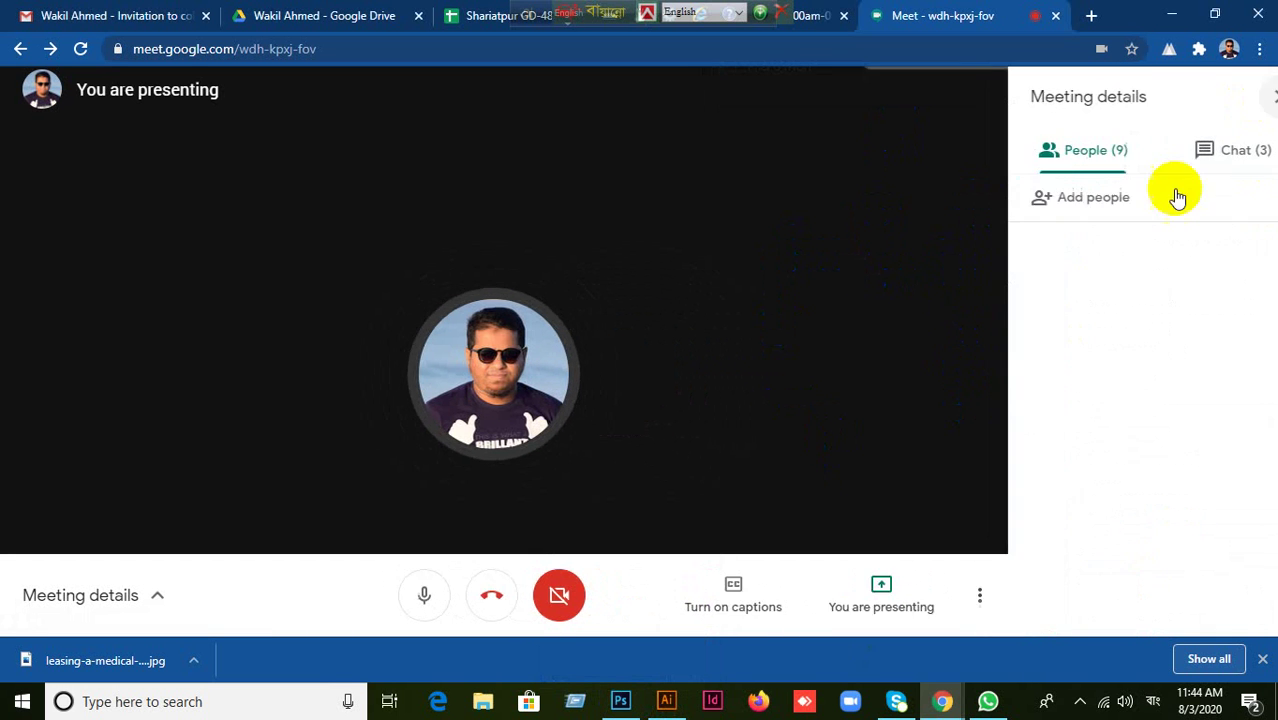
# In Photoshop, revert Untitled-1 to its New history state and add a fresh empty Layer 1.
pyautogui.click(630, 703)
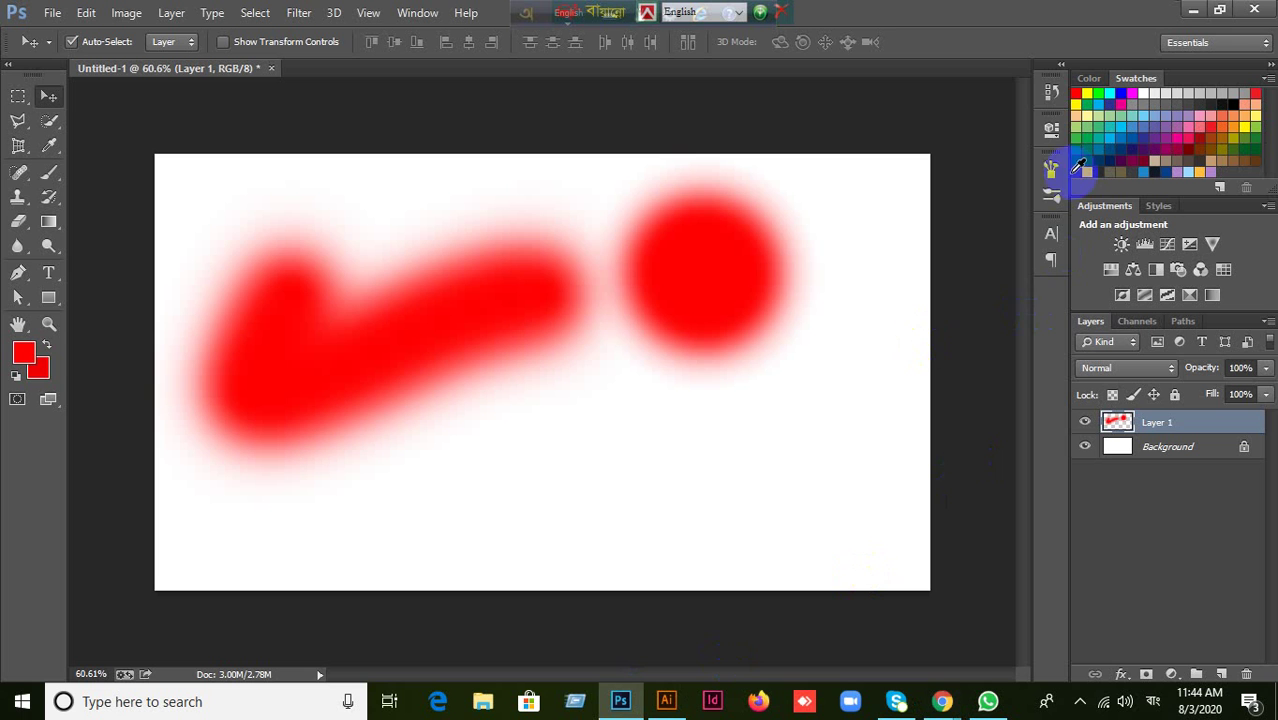
pyautogui.click(1051, 91)
pyautogui.click(910, 124)
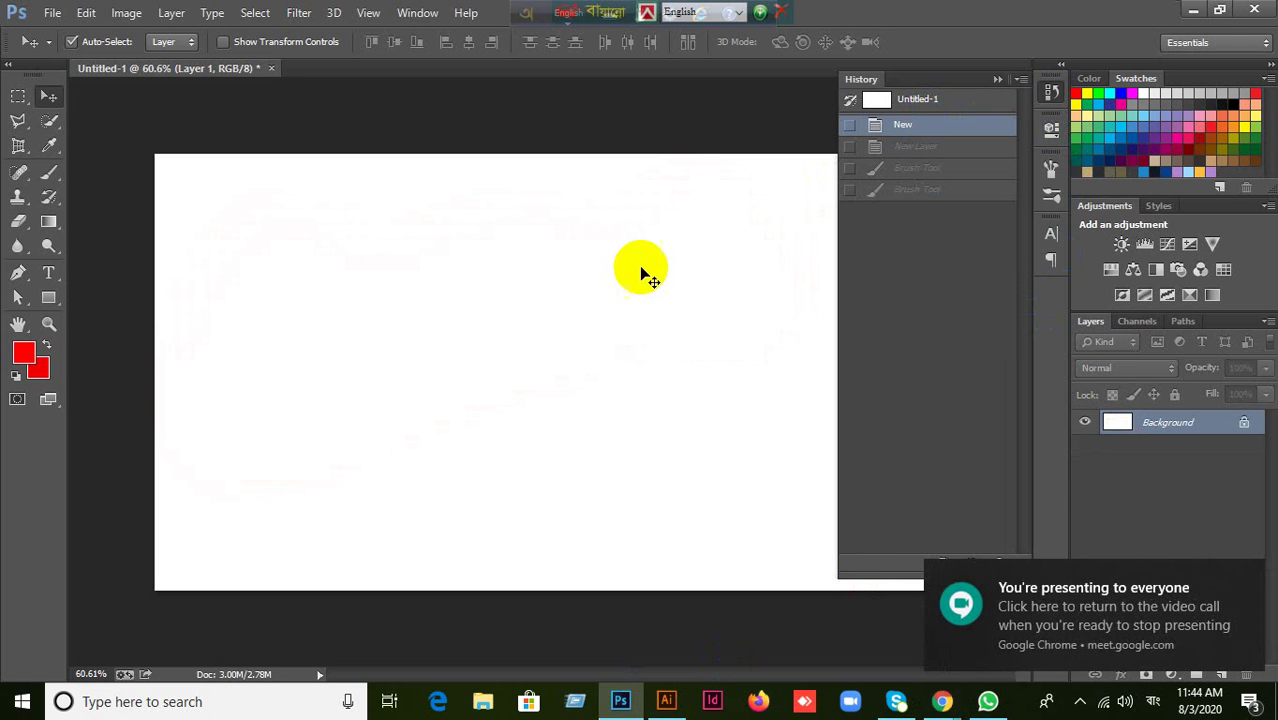
pyautogui.click(1247, 575)
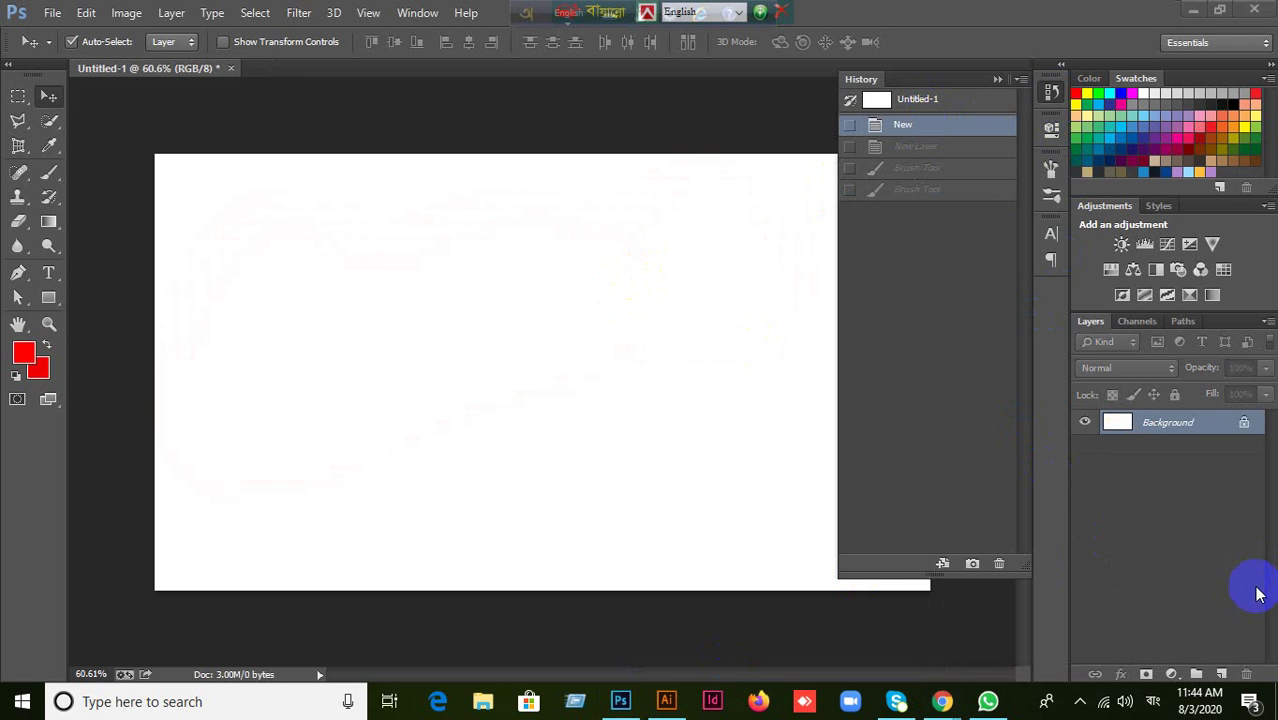
pyautogui.click(1221, 674)
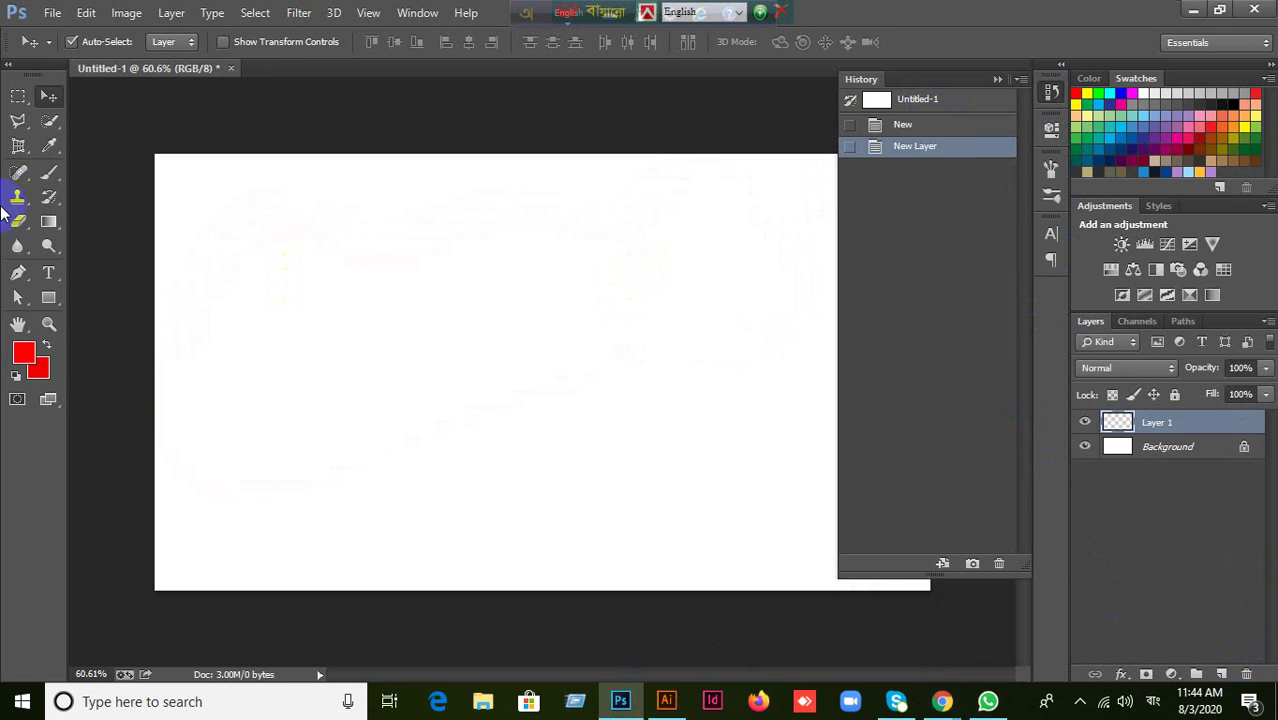
# With the Brush tool, swap the presets for Natural Brushes, save the old set, and pick the 29 px brush.
pyautogui.click(49, 172)
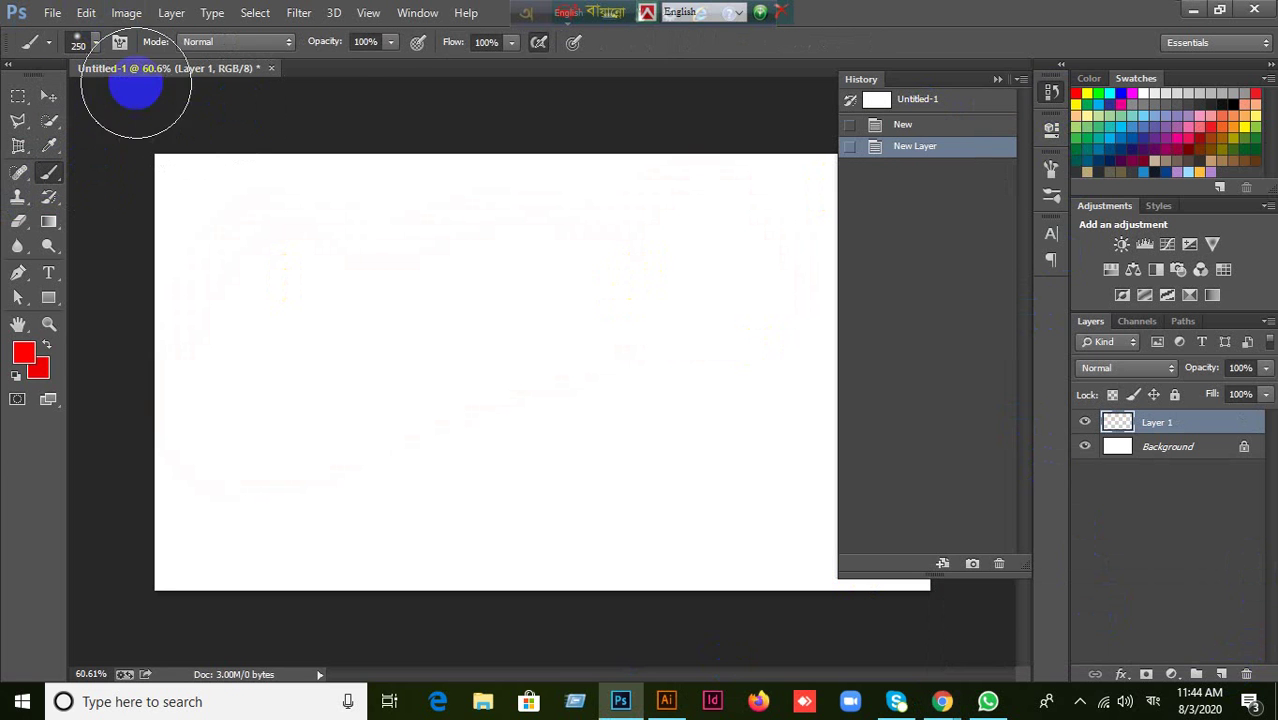
pyautogui.click(997, 79)
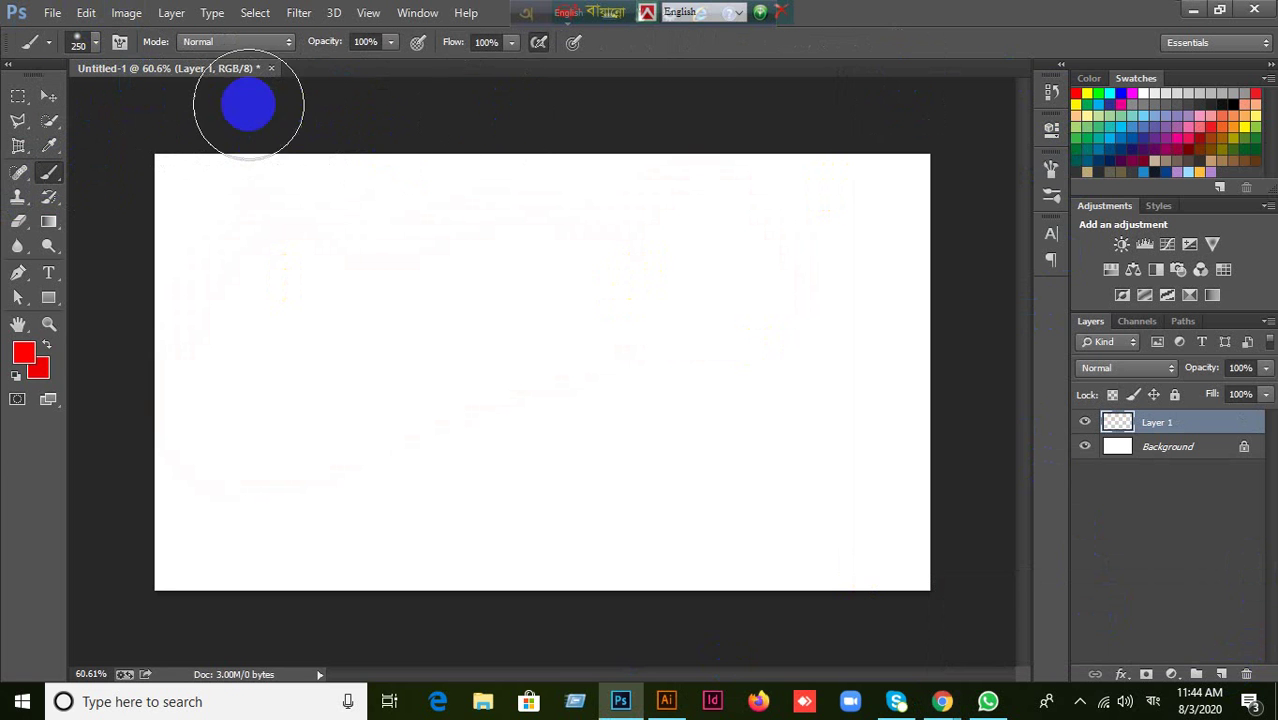
pyautogui.click(94, 43)
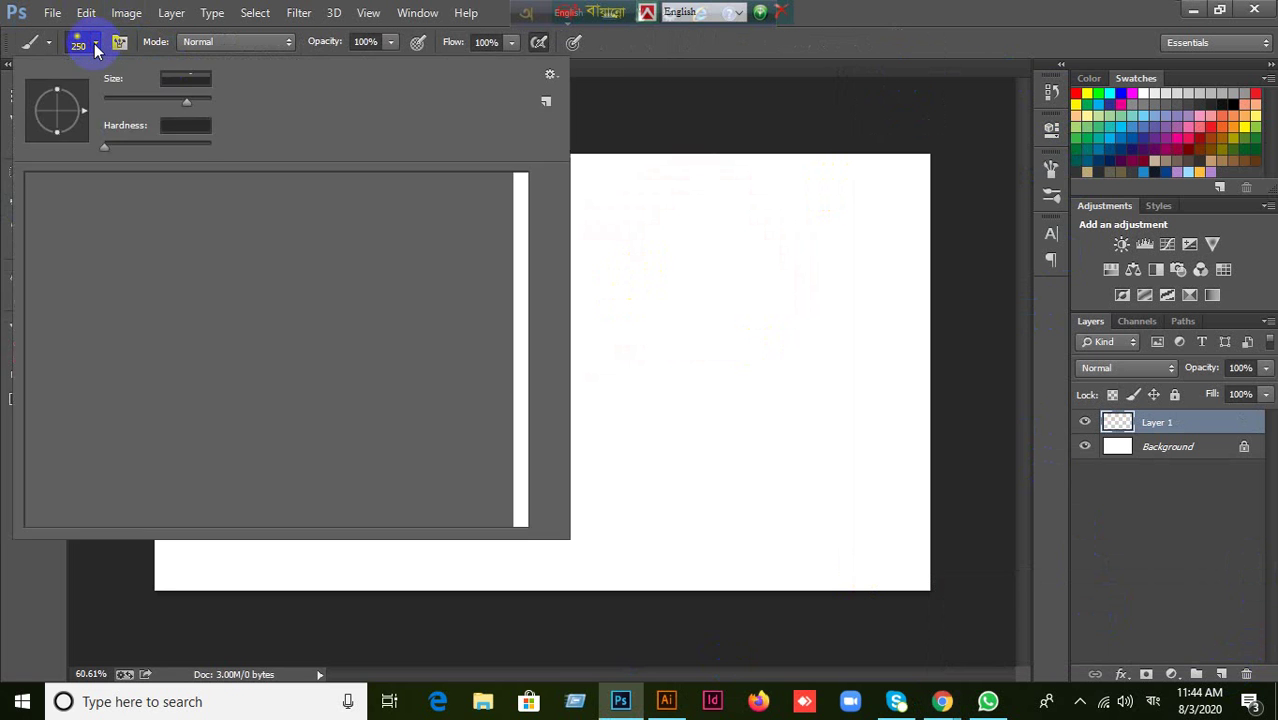
pyautogui.click(550, 76)
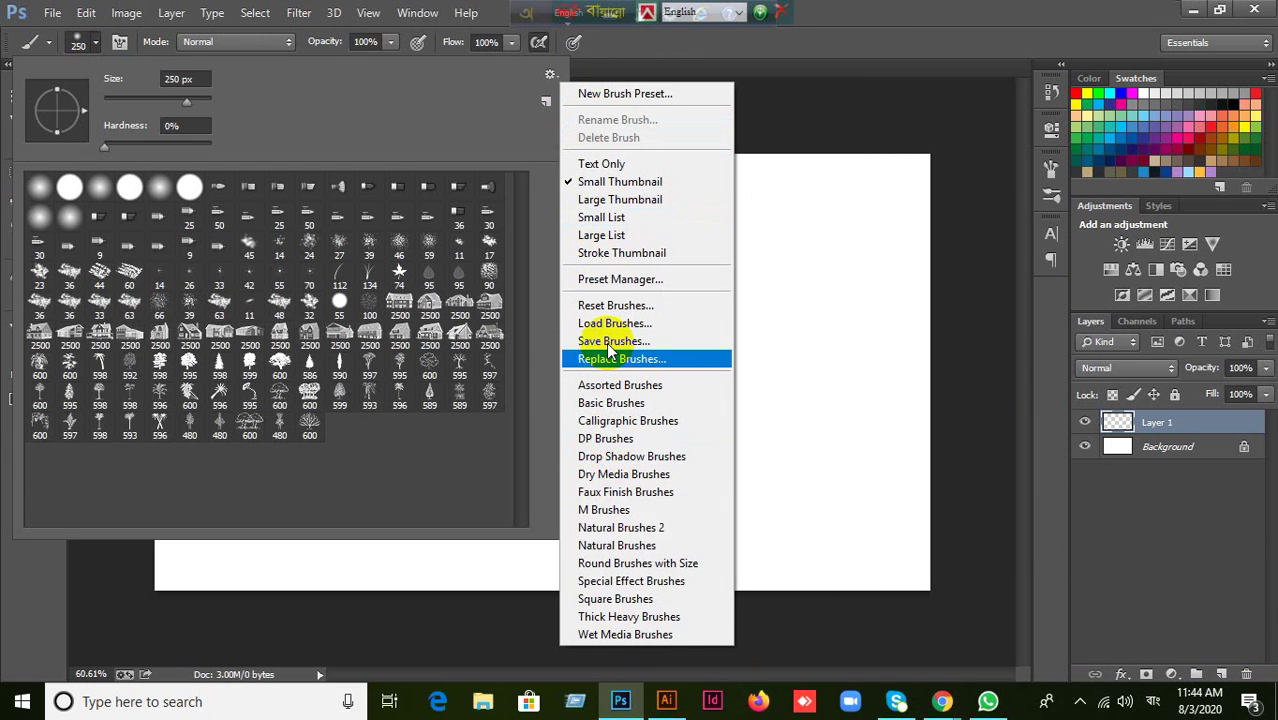
pyautogui.click(645, 547)
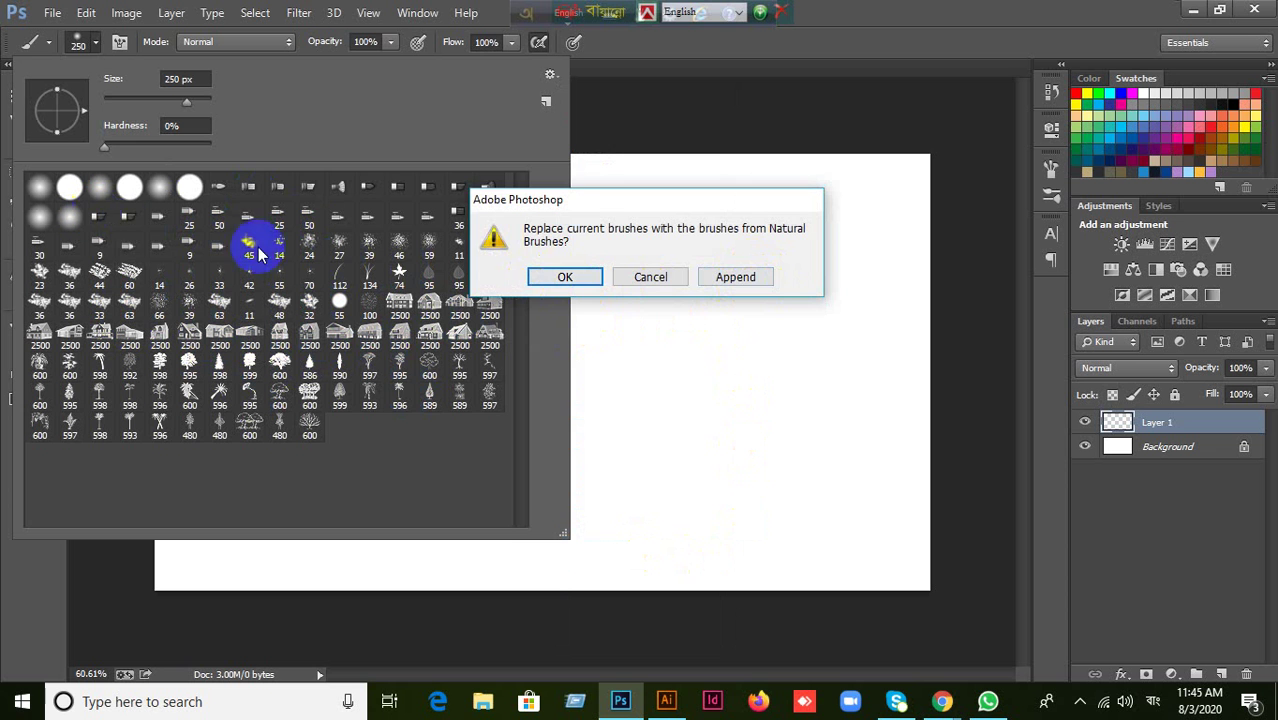
pyautogui.click(590, 278)
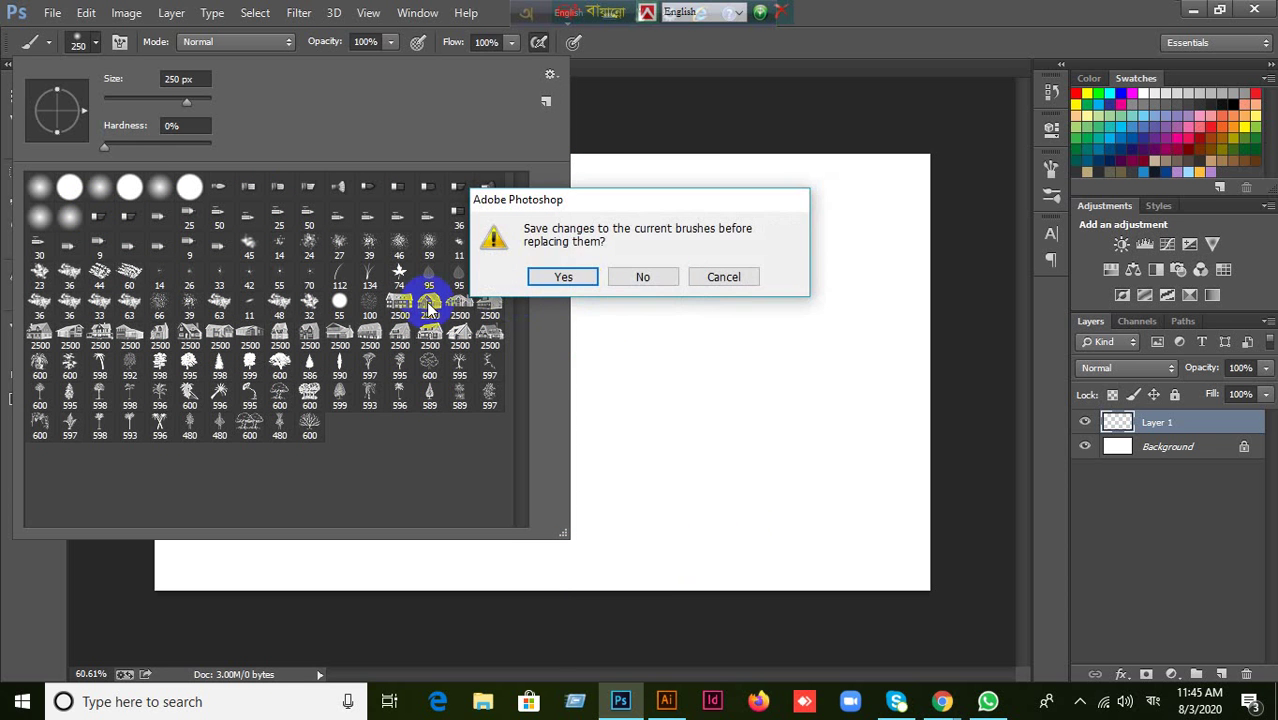
pyautogui.click(570, 280)
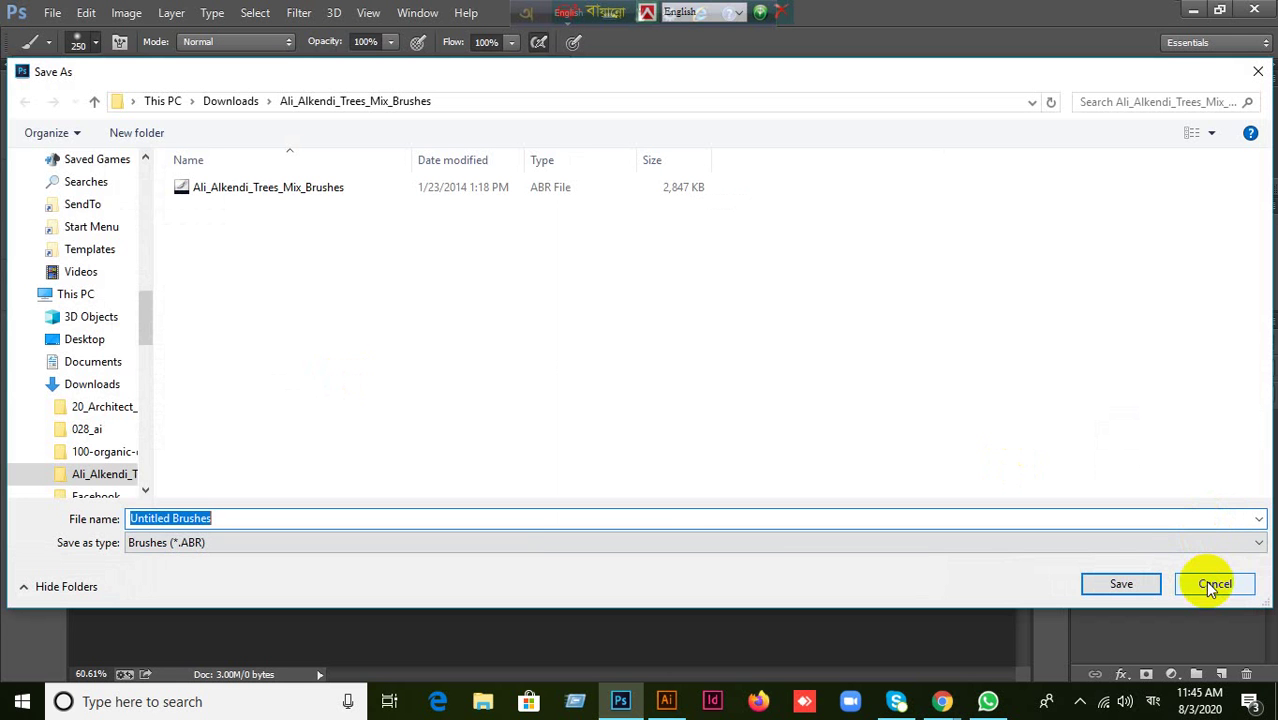
pyautogui.click(1152, 581)
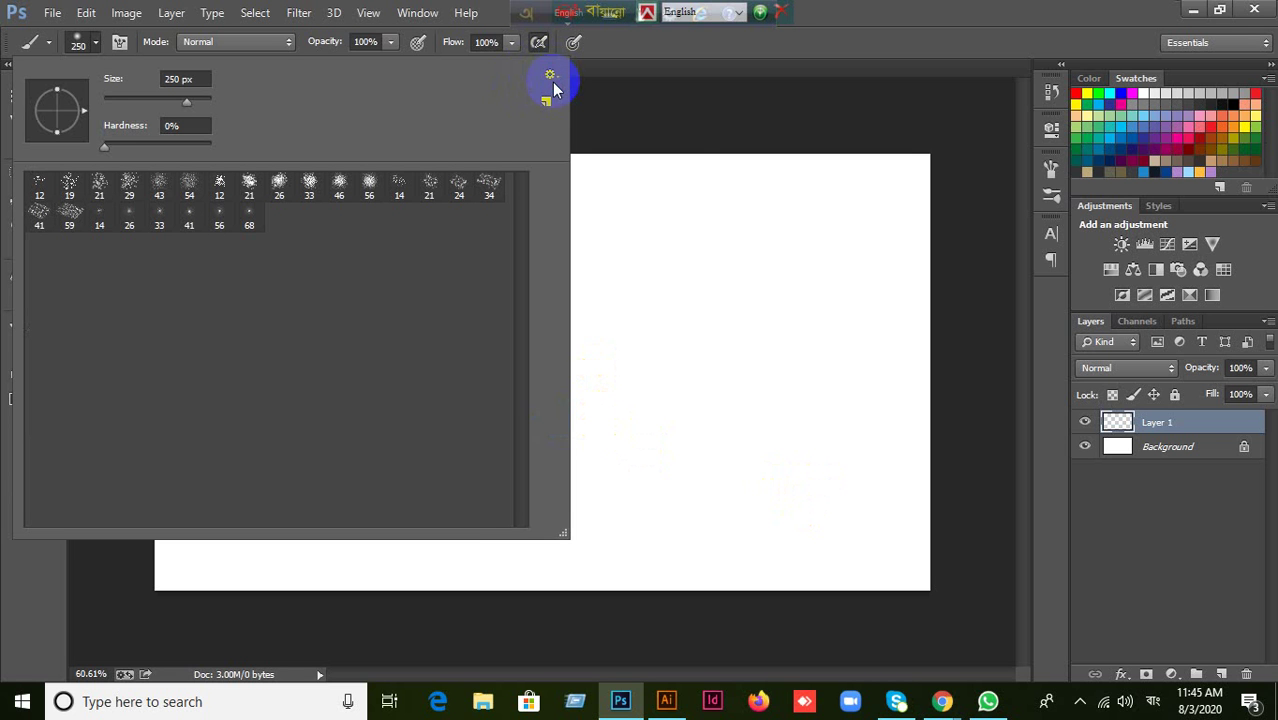
pyautogui.click(131, 190)
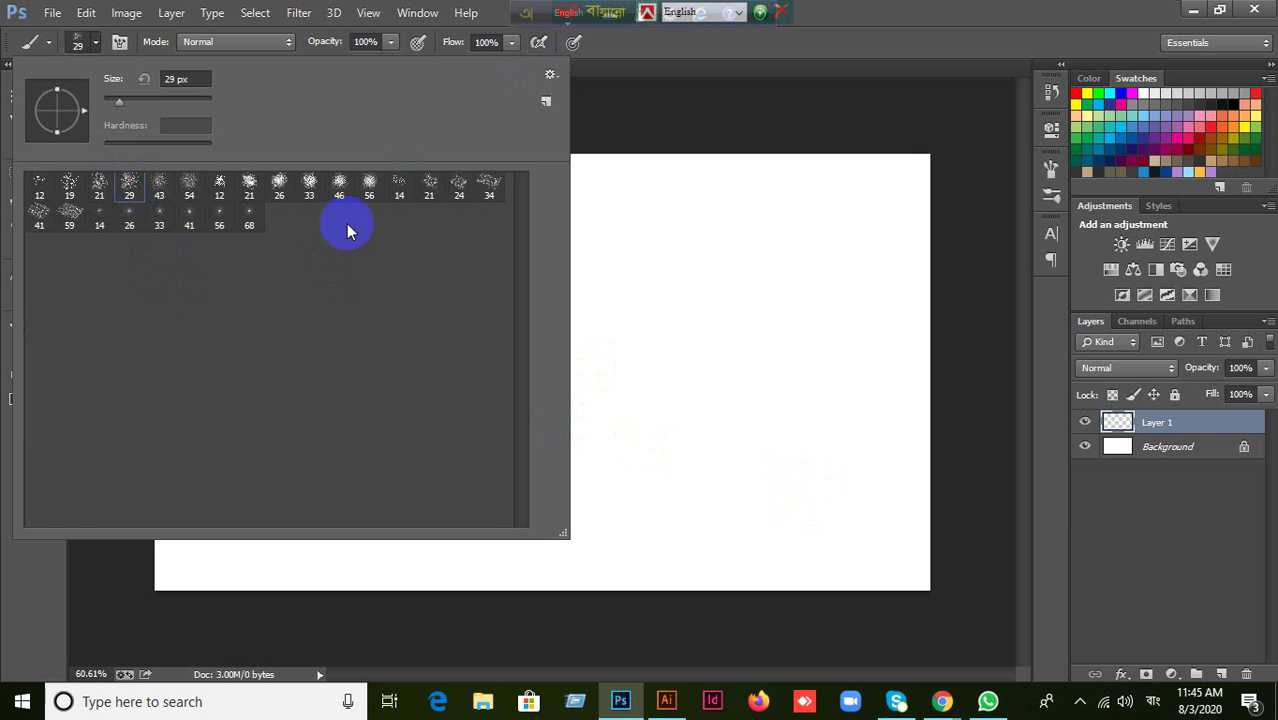
pyautogui.click(950, 8)
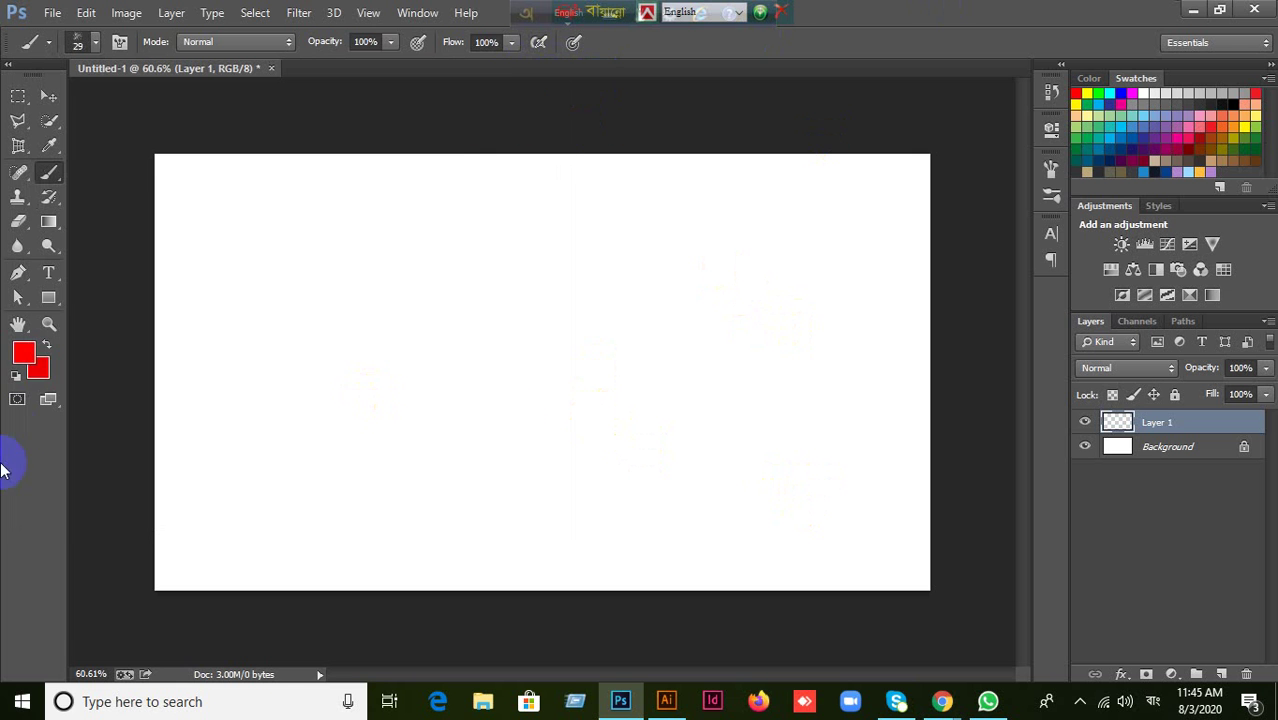
# Set the foreground colour to pure blue (0000ff).
pyautogui.press('x')
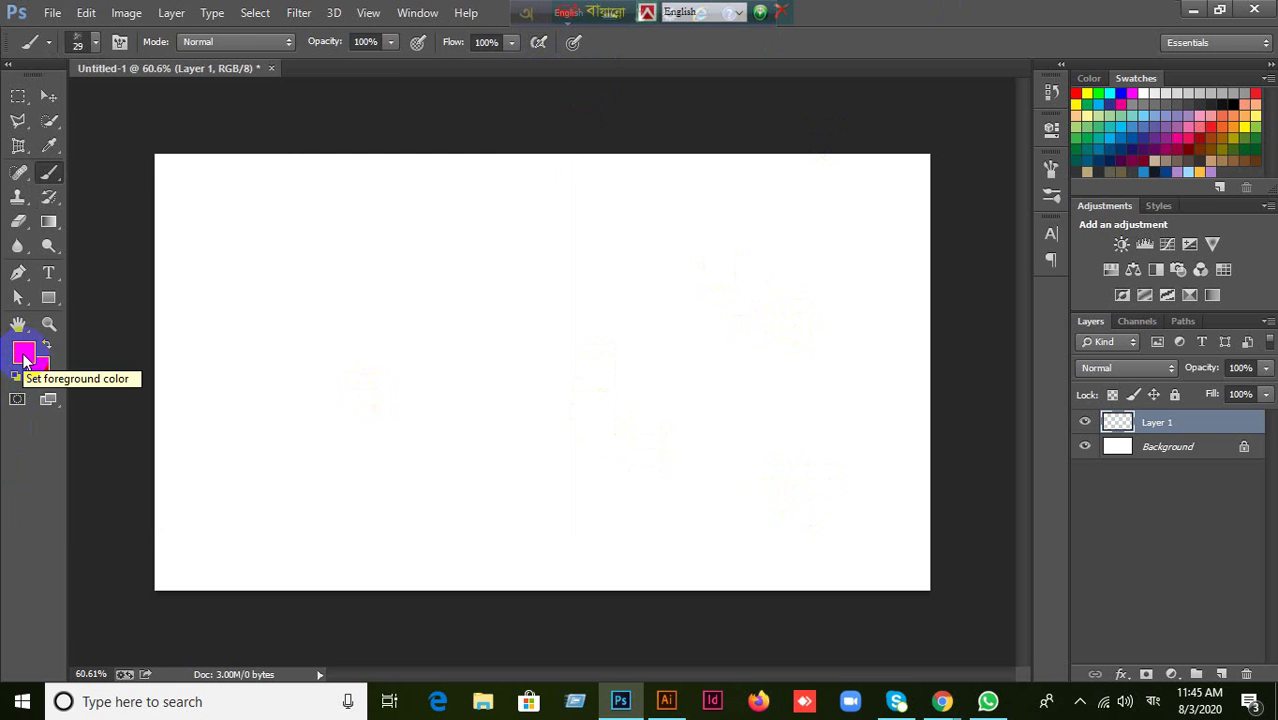
pyautogui.click(25, 360)
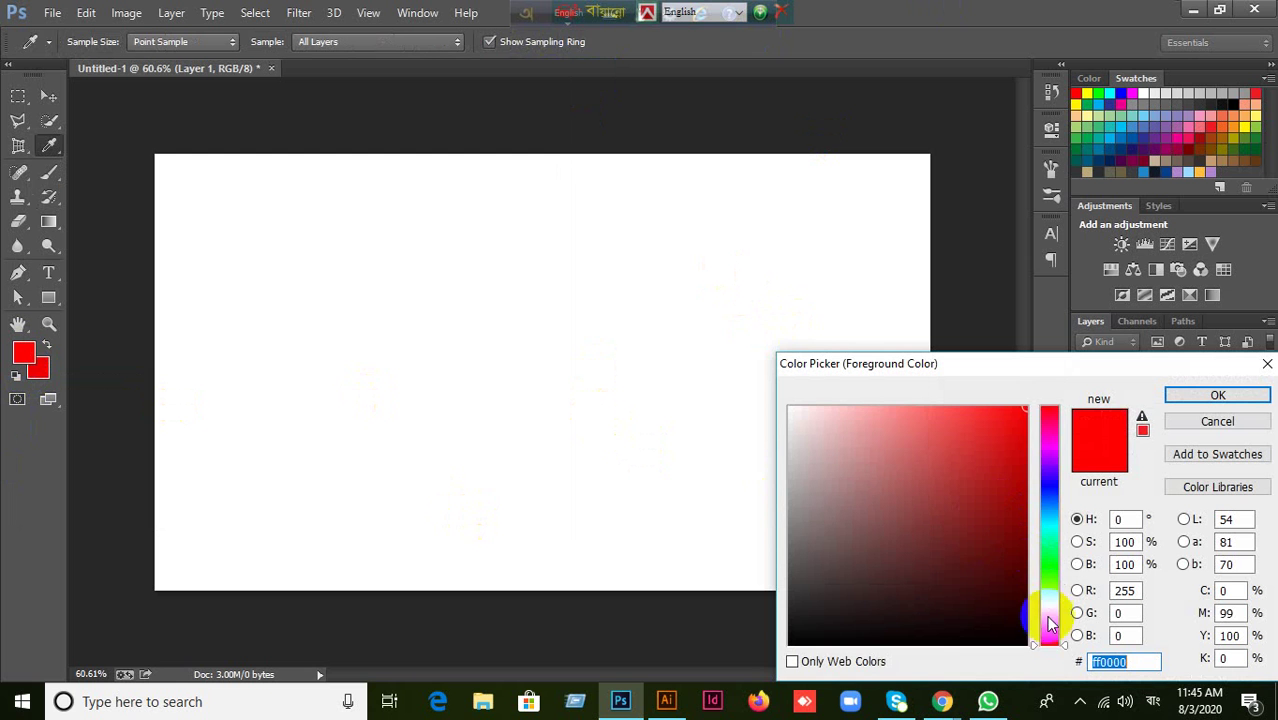
pyautogui.moveTo(1041, 590); pyautogui.dragTo(1062, 486)
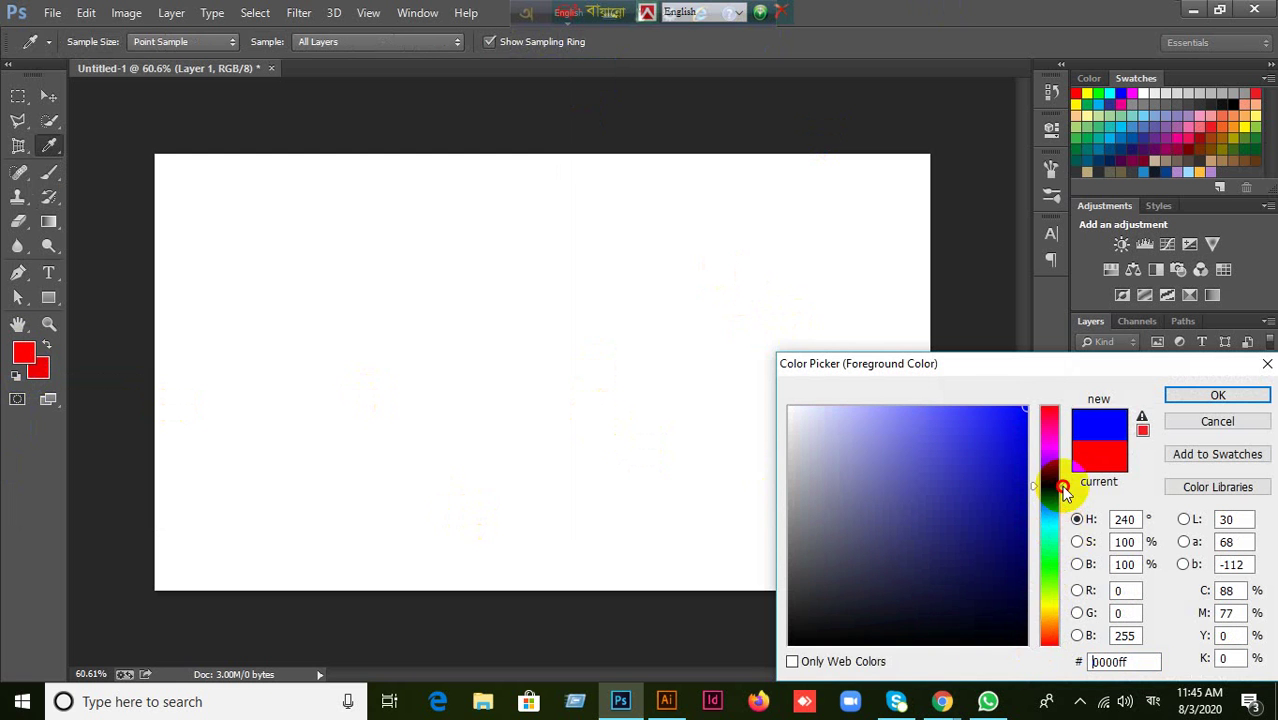
pyautogui.click(1185, 396)
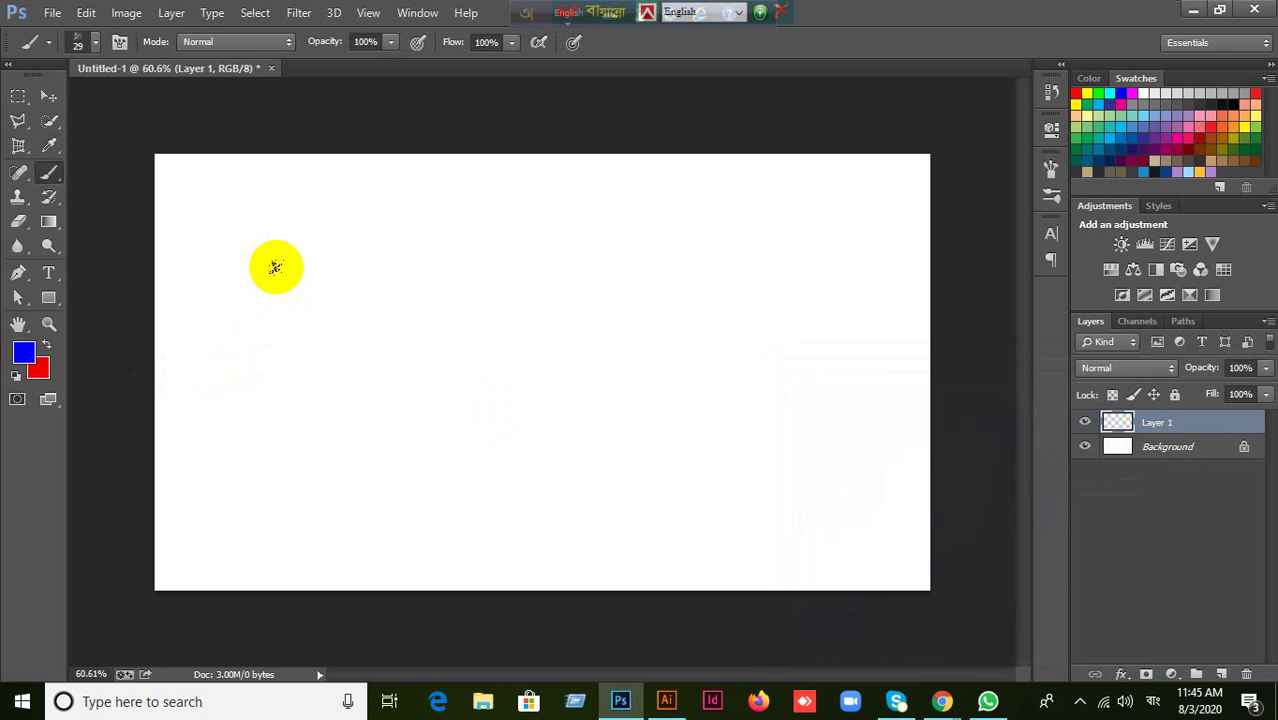
# Enlarge the brush to 125 px and paint blue scatter dabs and broad diagonal bands across Layer 1.
pyautogui.press(']')
pyautogui.press(']')
pyautogui.press(']')
pyautogui.press(']')
pyautogui.click(276, 266)
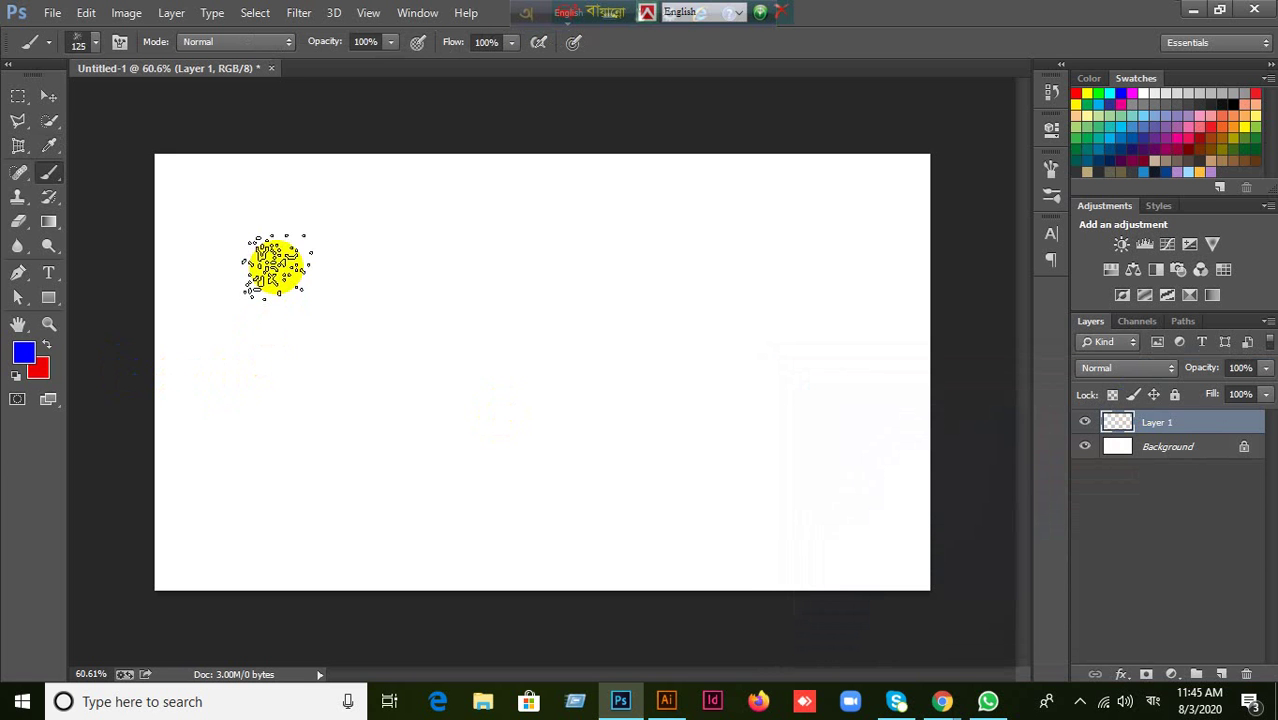
pyautogui.click(437, 290)
pyautogui.press(']')
pyautogui.click(568, 263)
pyautogui.moveTo(540, 245); pyautogui.dragTo(795, 455)
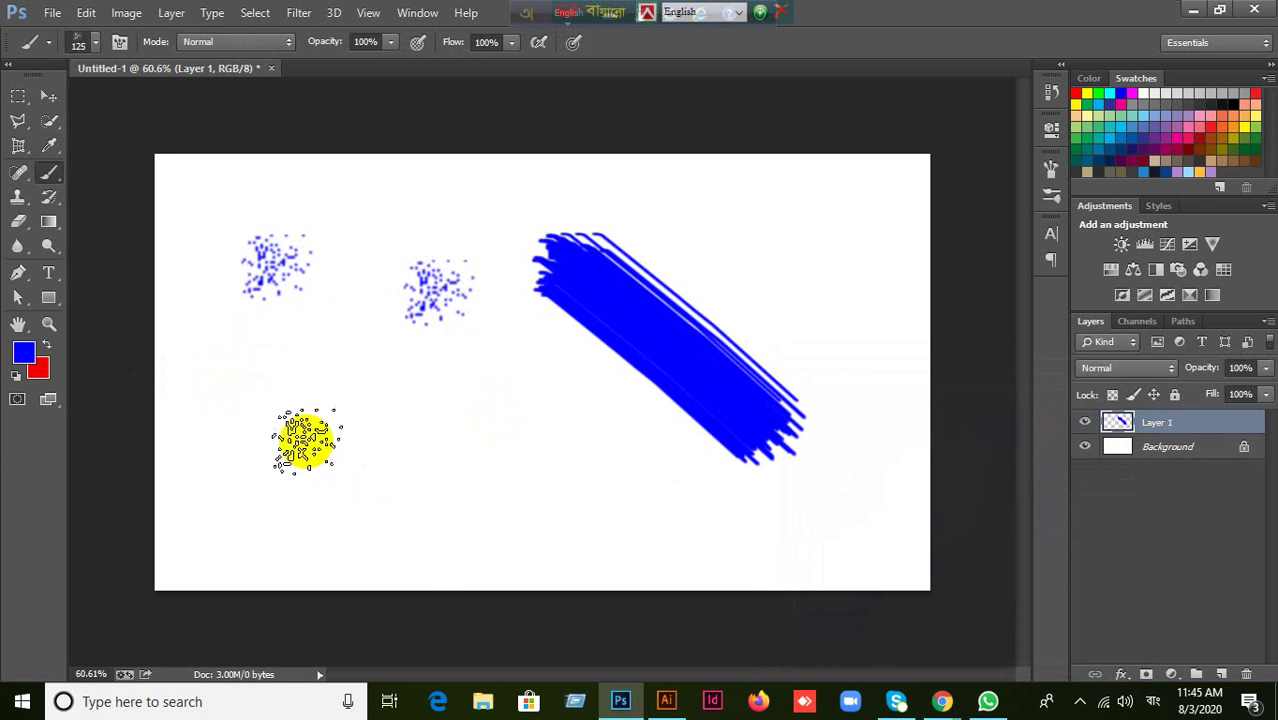
pyautogui.moveTo(285, 415); pyautogui.dragTo(478, 560)
pyautogui.moveTo(420, 335); pyautogui.dragTo(640, 485)
pyautogui.moveTo(280, 330); pyautogui.dragTo(510, 440)
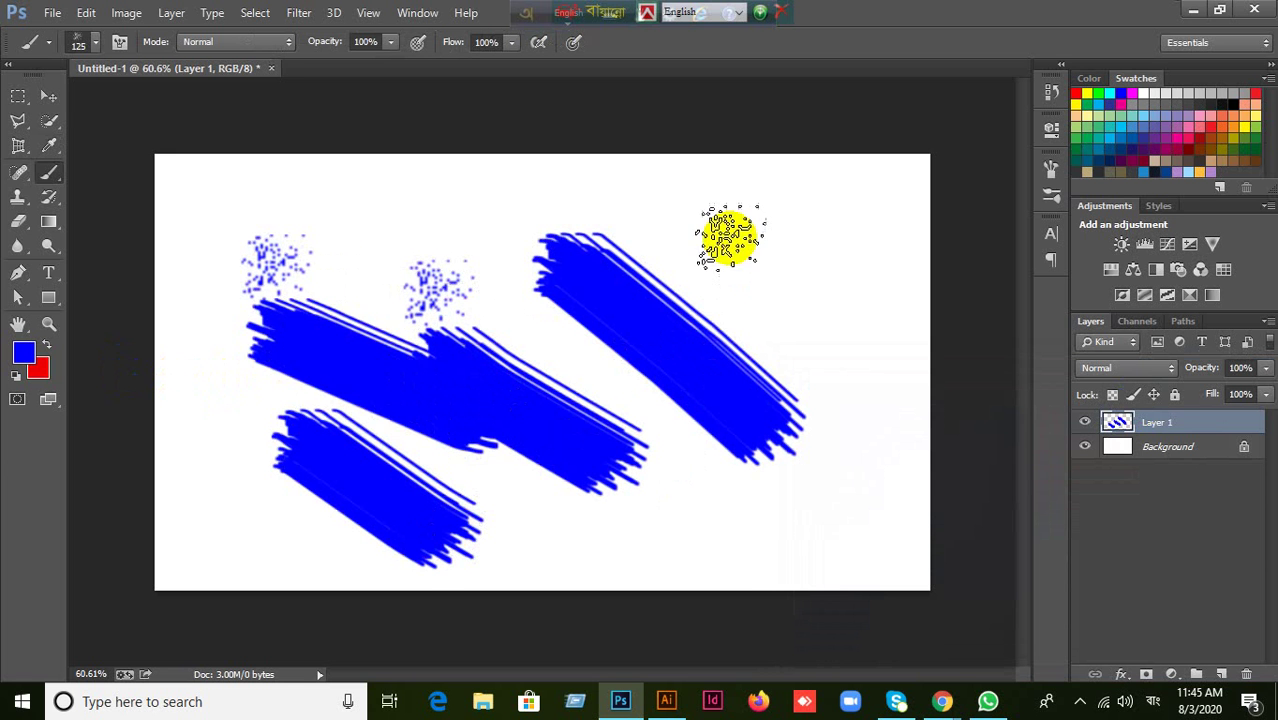
pyautogui.moveTo(727, 228); pyautogui.dragTo(925, 435)
pyautogui.moveTo(633, 399)
pyautogui.mouseDown()
pyautogui.moveTo(592, 405)
pyautogui.moveTo(213, 145)
pyautogui.mouseUp()
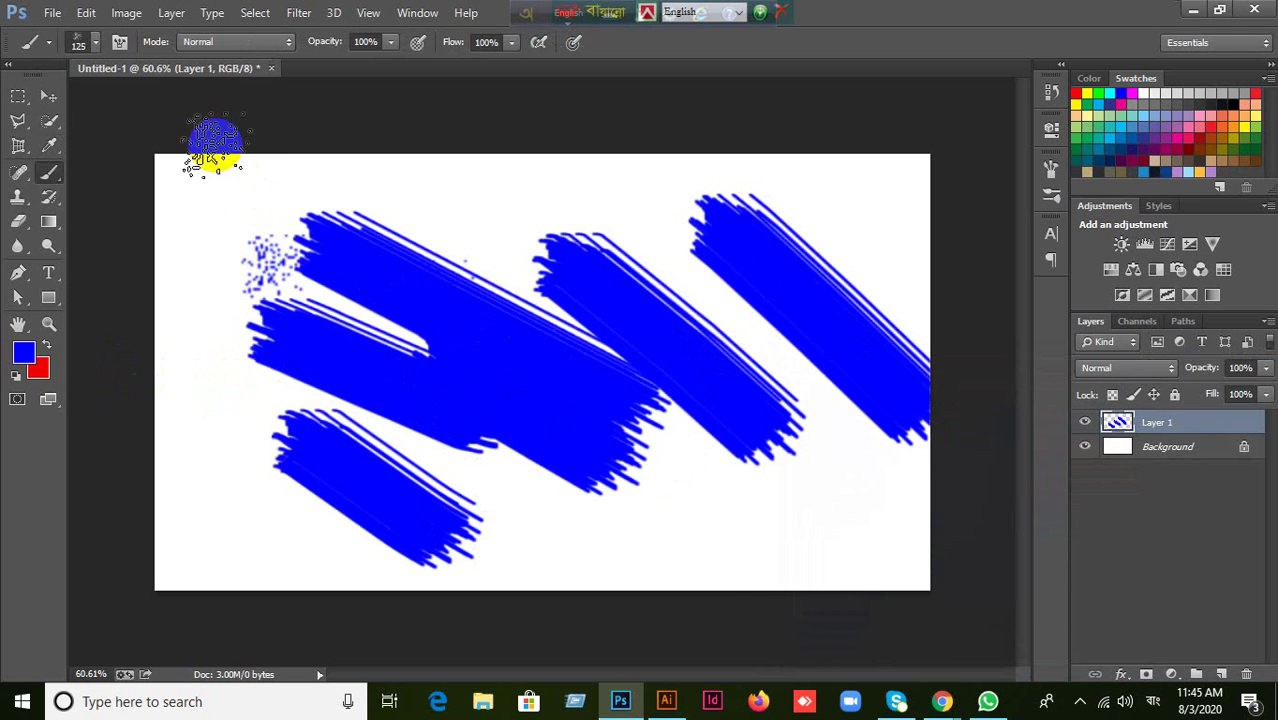
pyautogui.click(95, 43)
# Append the Square Brushes set to the existing brush presets.
pyautogui.click(550, 76)
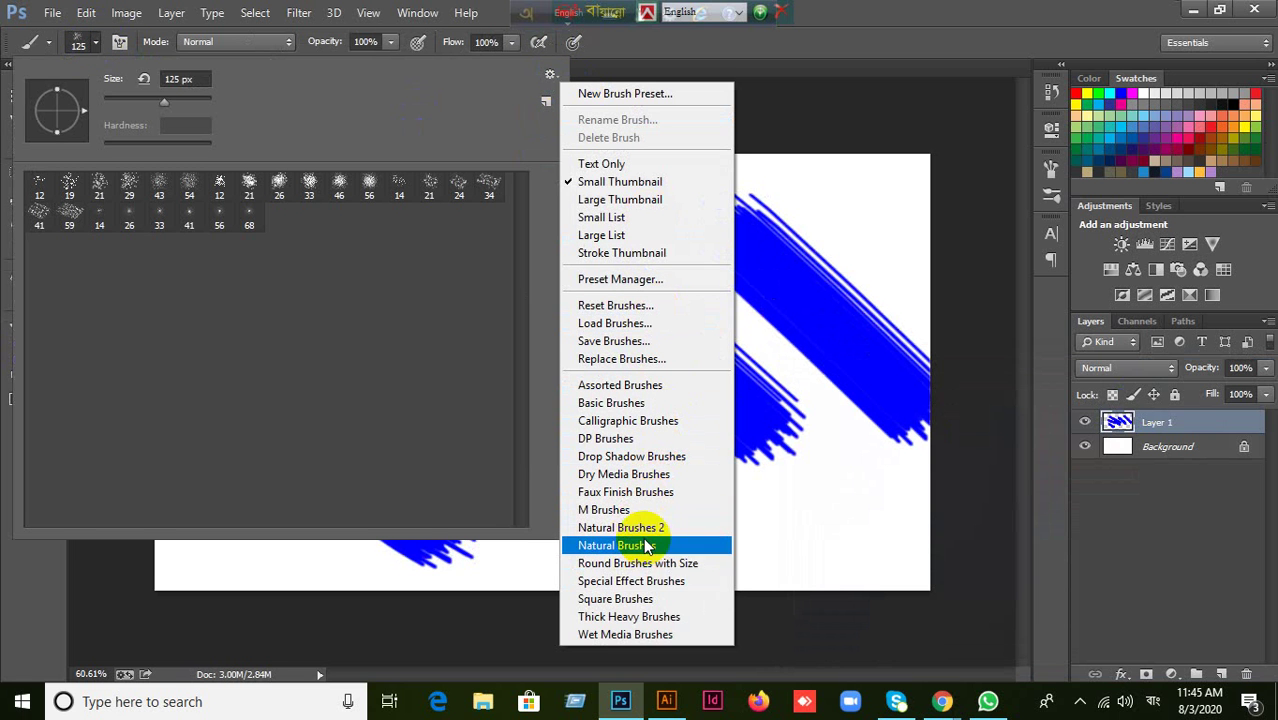
pyautogui.click(617, 600)
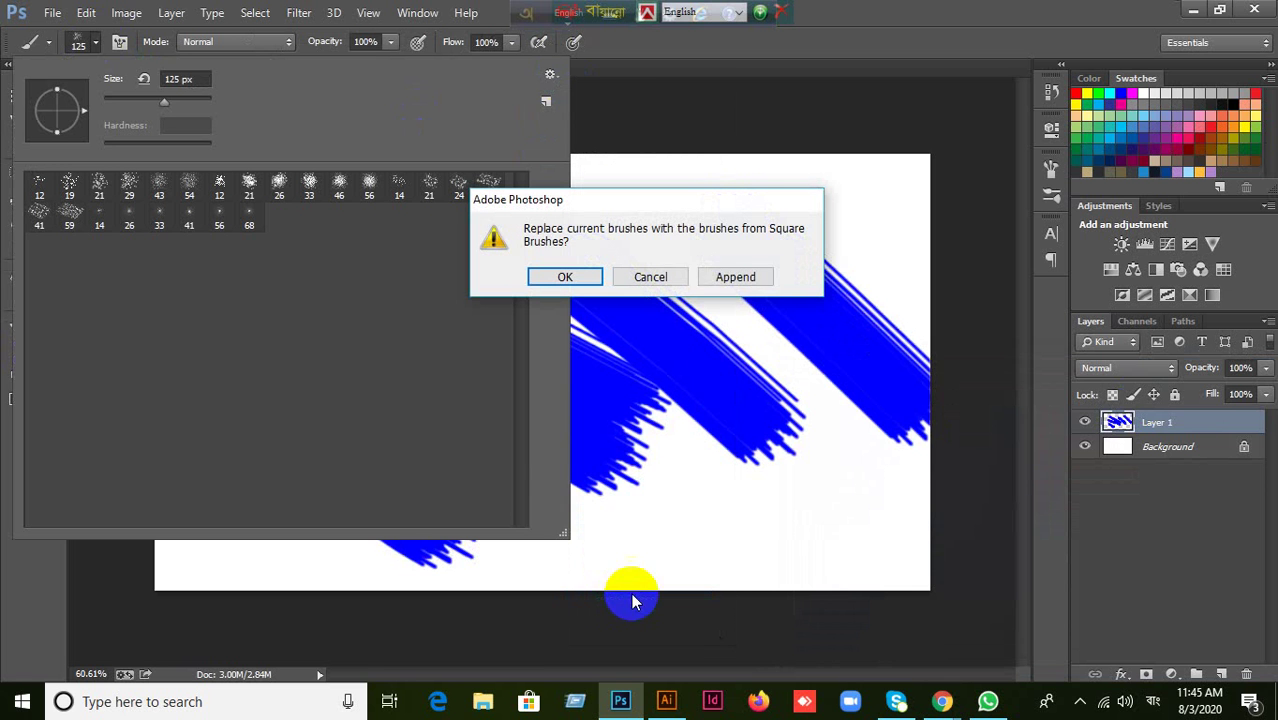
pyautogui.click(731, 279)
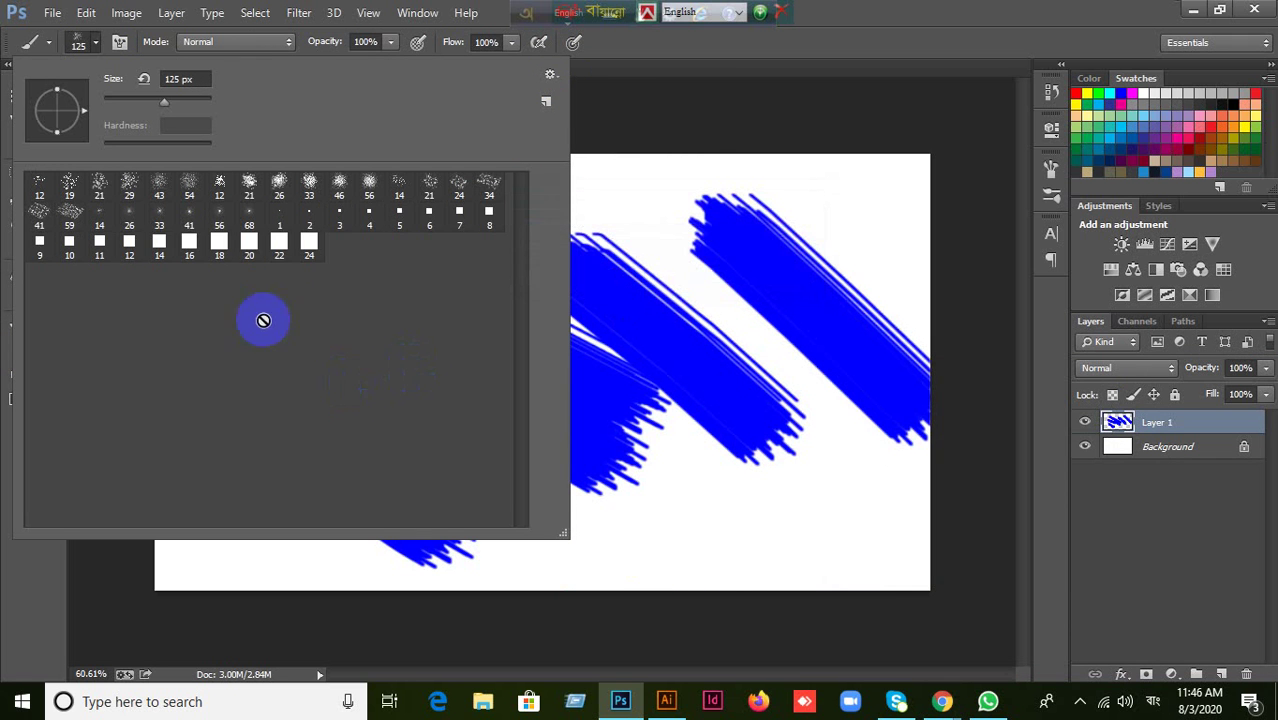
# Choose the 9 px square brush and paint two thin blue strokes near the canvas top.
pyautogui.click(40, 245)
pyautogui.click(827, 191)
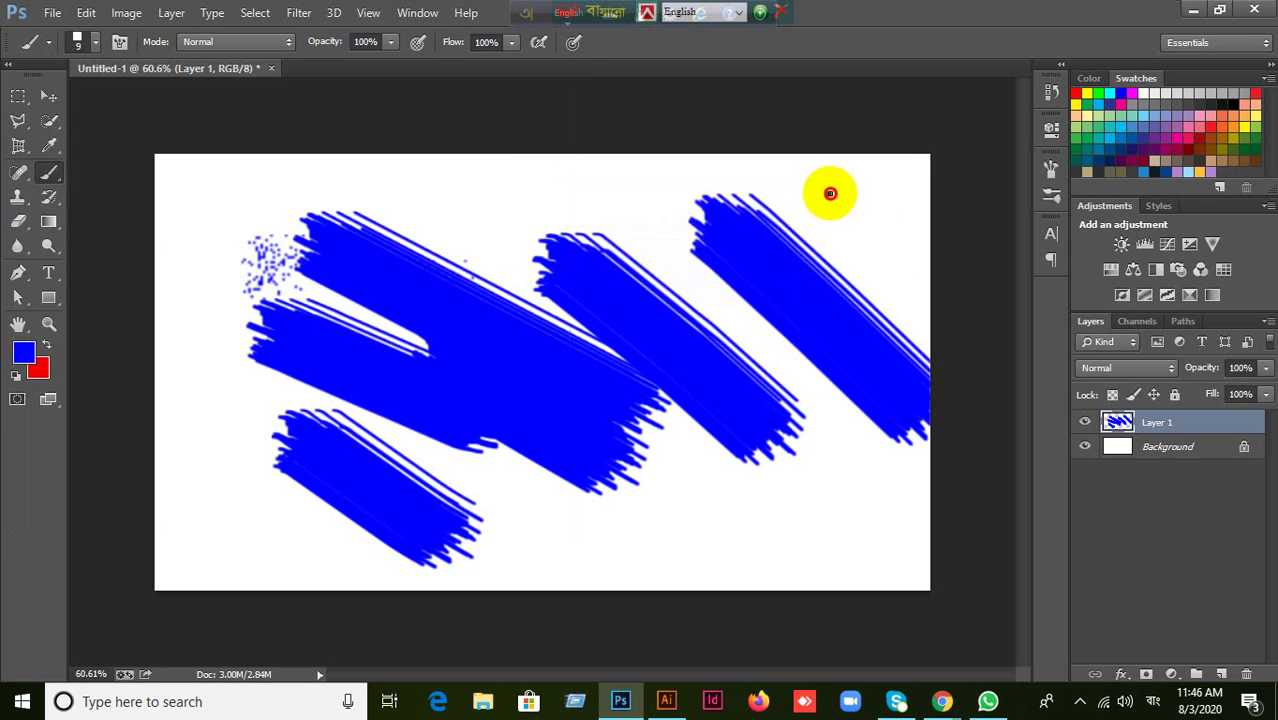
pyautogui.moveTo(827, 191); pyautogui.dragTo(922, 308)
pyautogui.moveTo(458, 176); pyautogui.dragTo(435, 262)
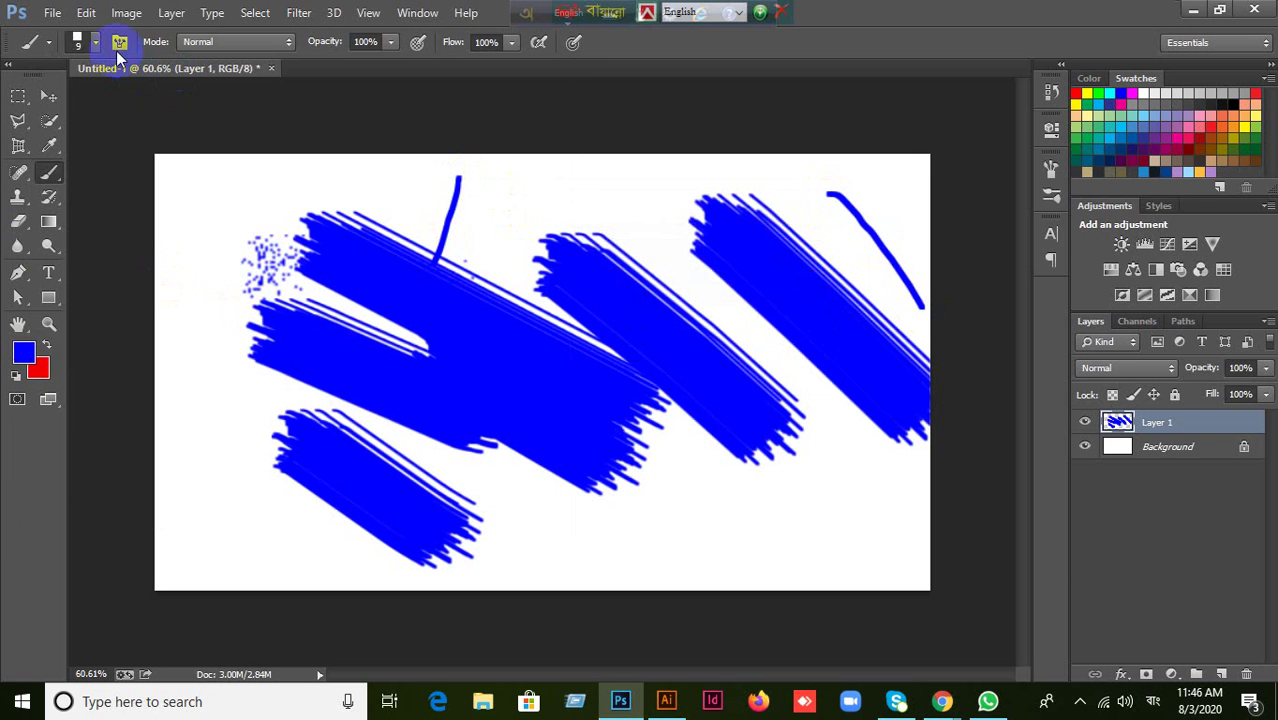
pyautogui.click(95, 43)
pyautogui.click(93, 43)
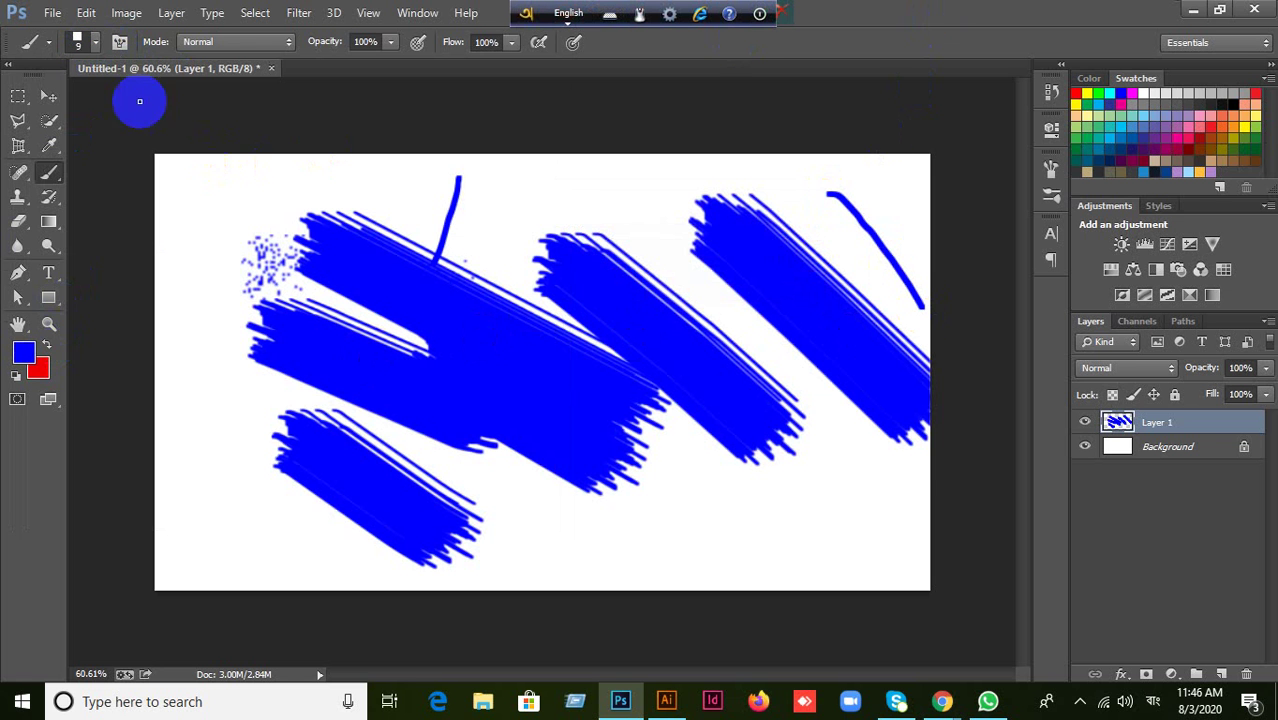
# Reset the brush presets to the default set and keep the 74 px brush selected.
pyautogui.click(95, 45)
pyautogui.click(95, 45)
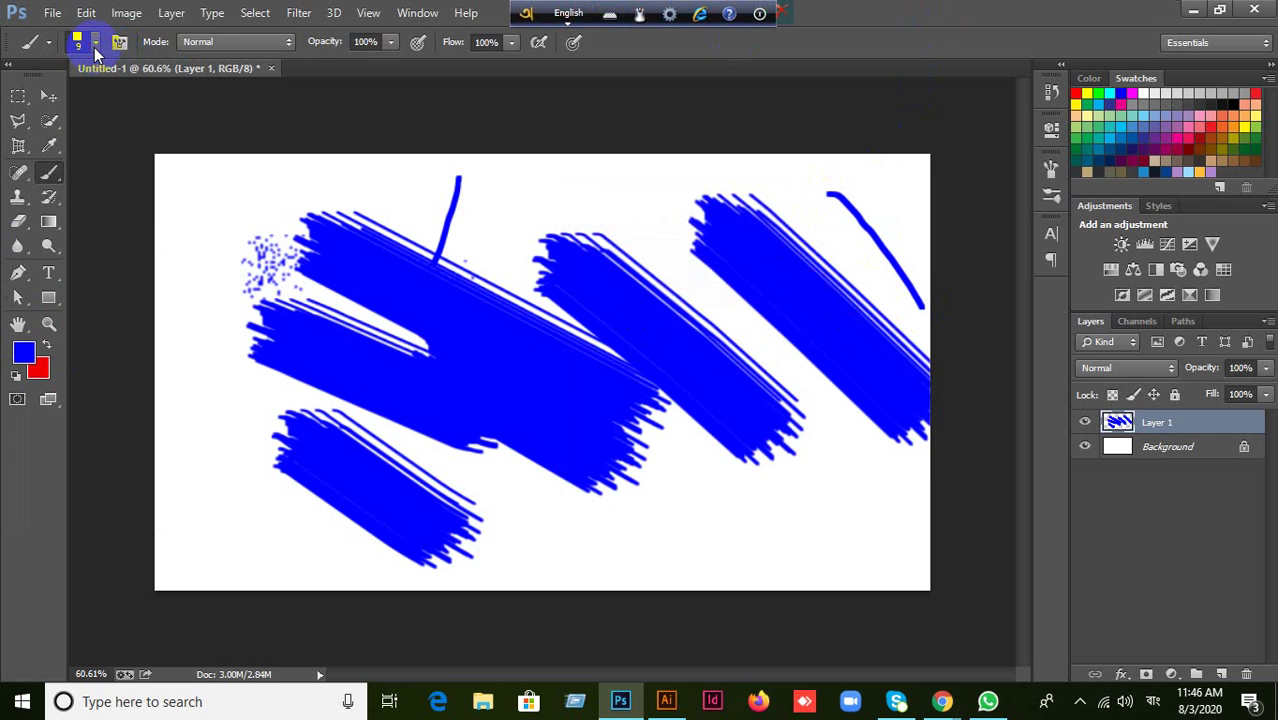
pyautogui.click(95, 45)
pyautogui.click(552, 76)
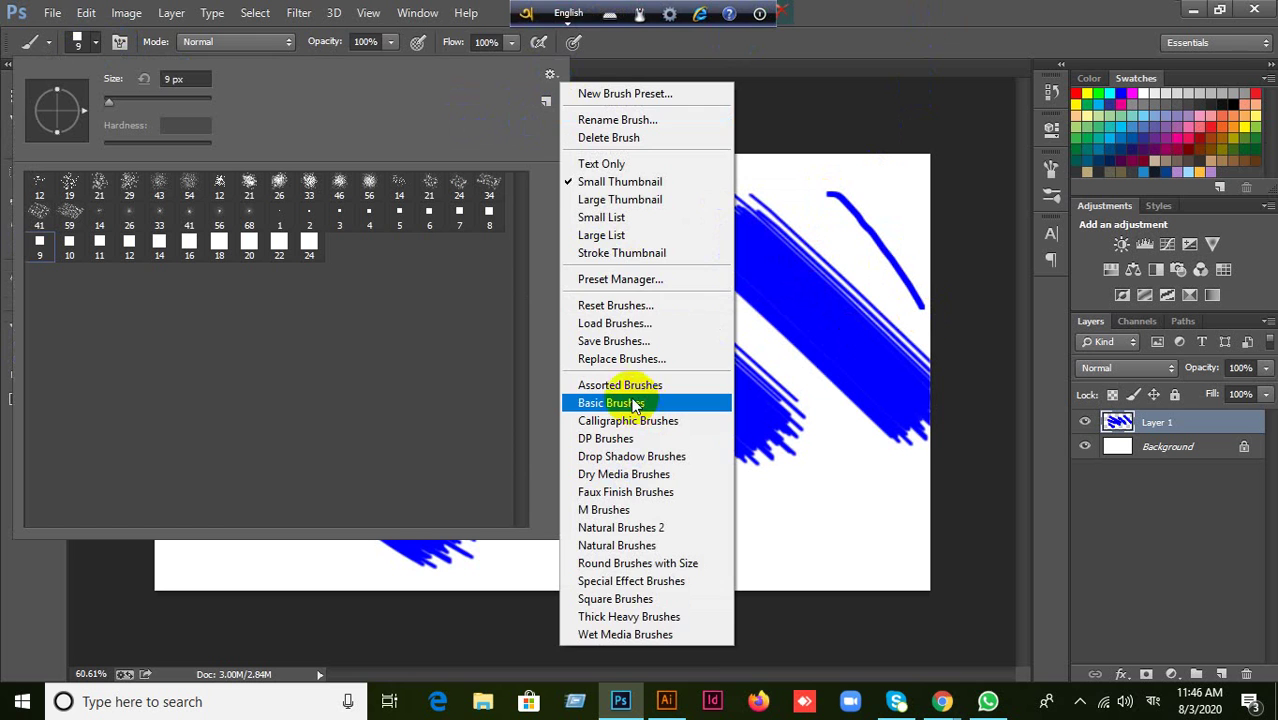
pyautogui.click(910, 22)
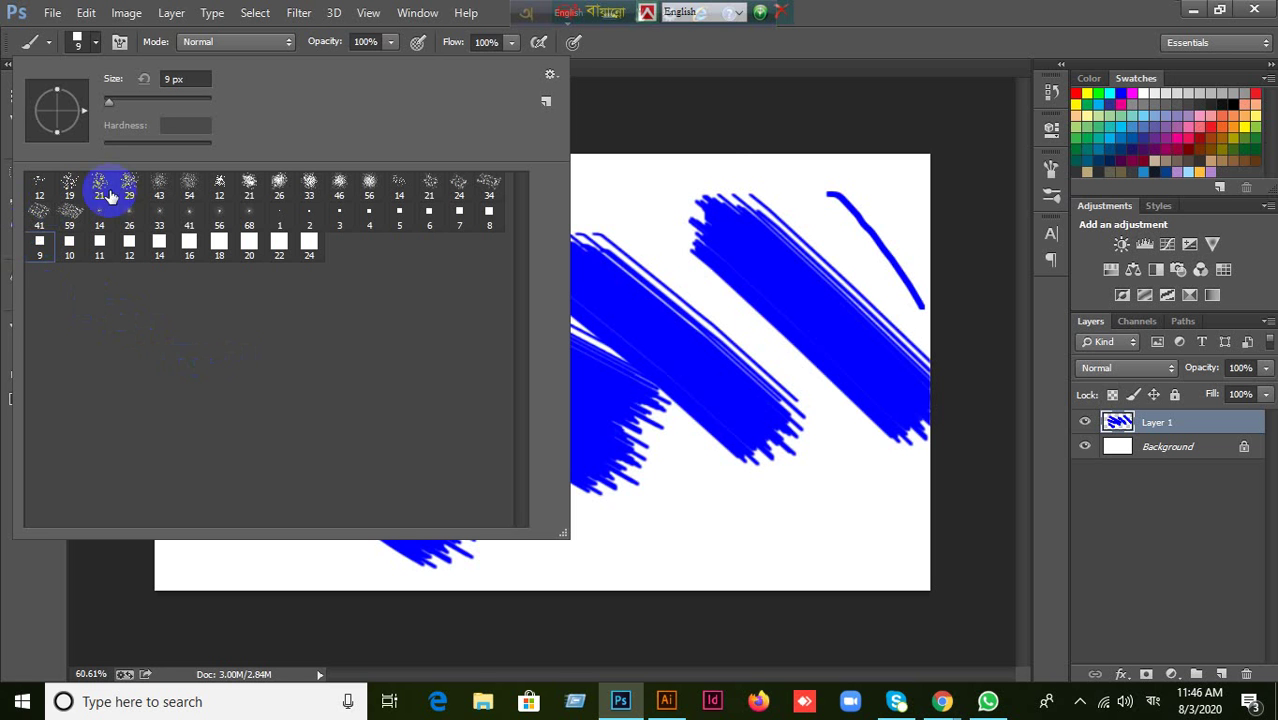
pyautogui.click(550, 82)
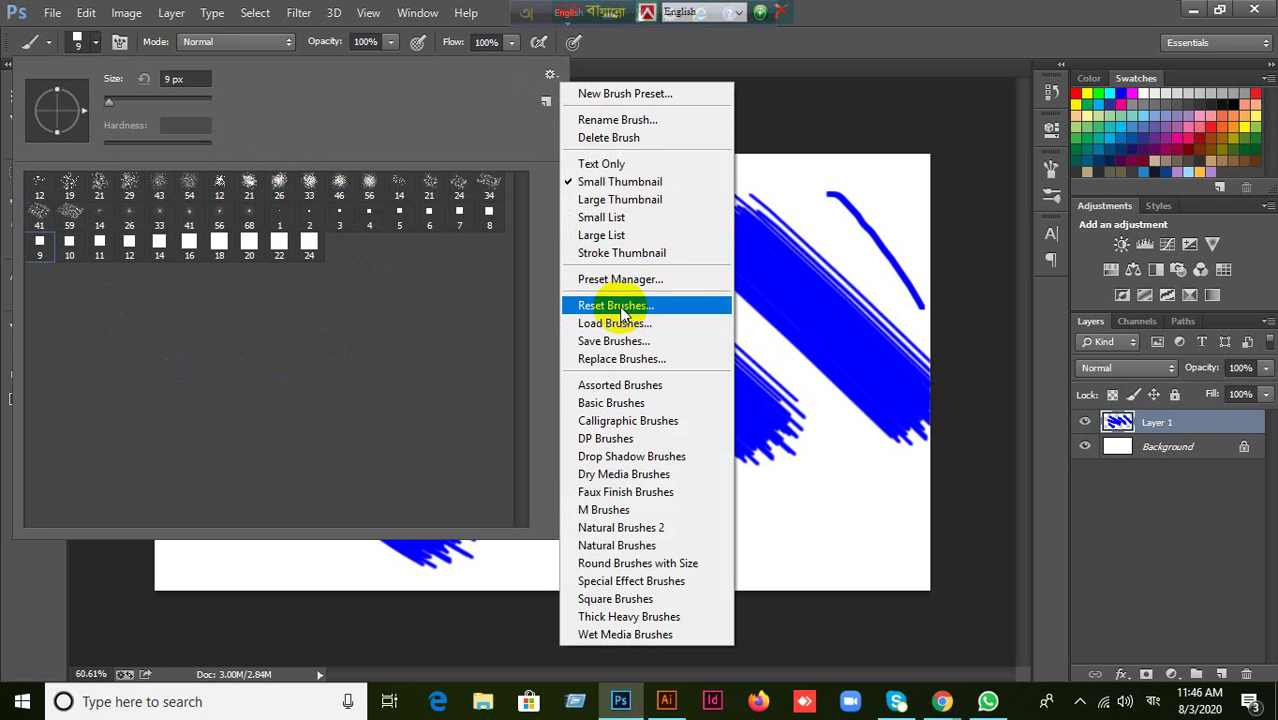
pyautogui.click(620, 313)
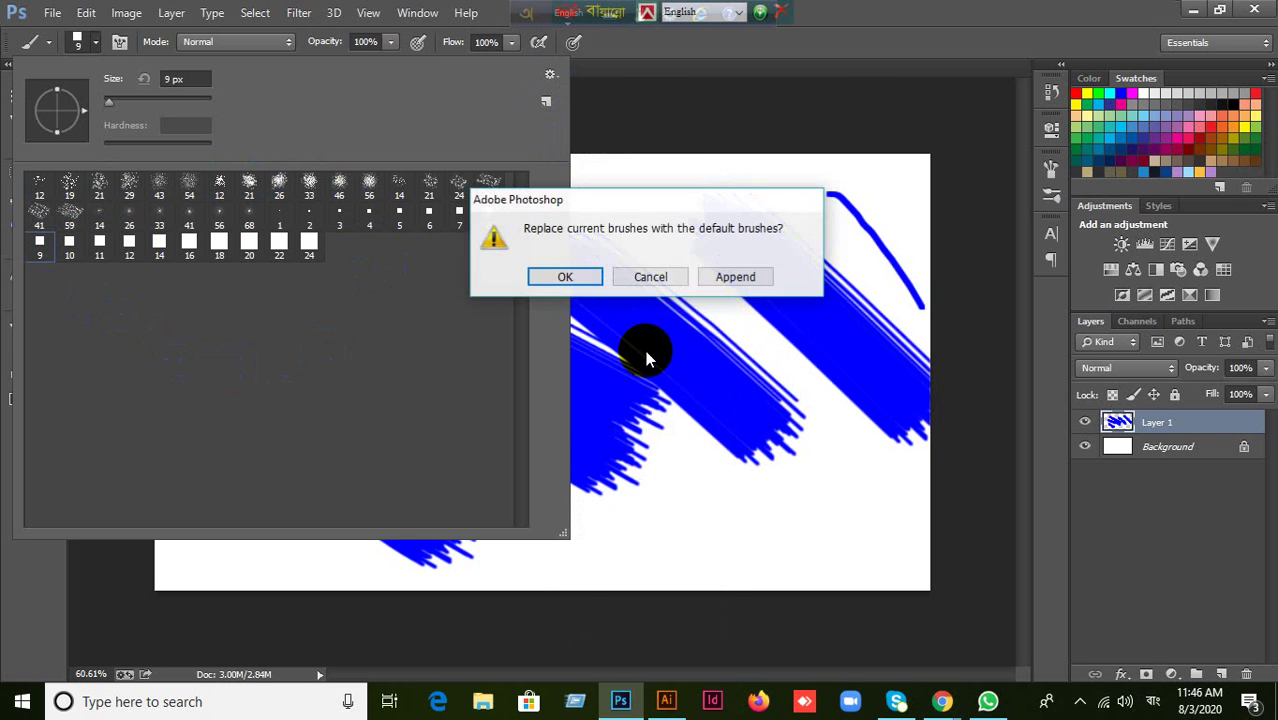
pyautogui.click(545, 277)
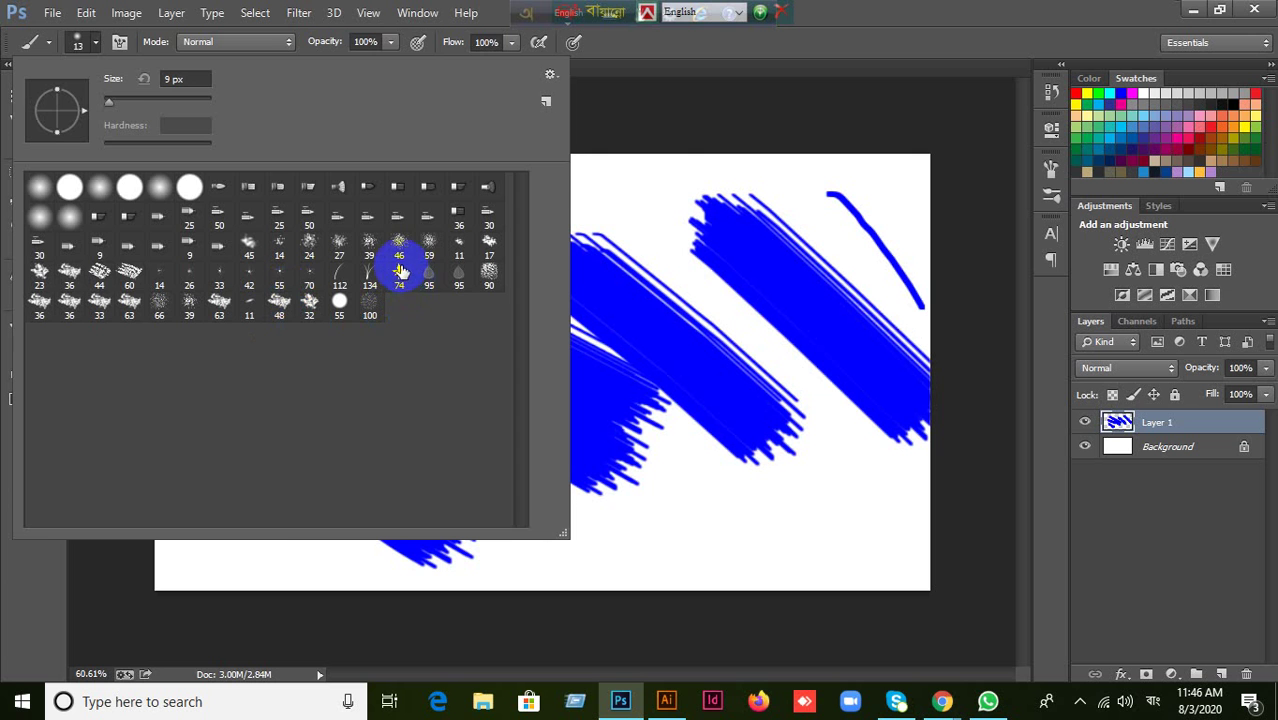
pyautogui.press('Return')
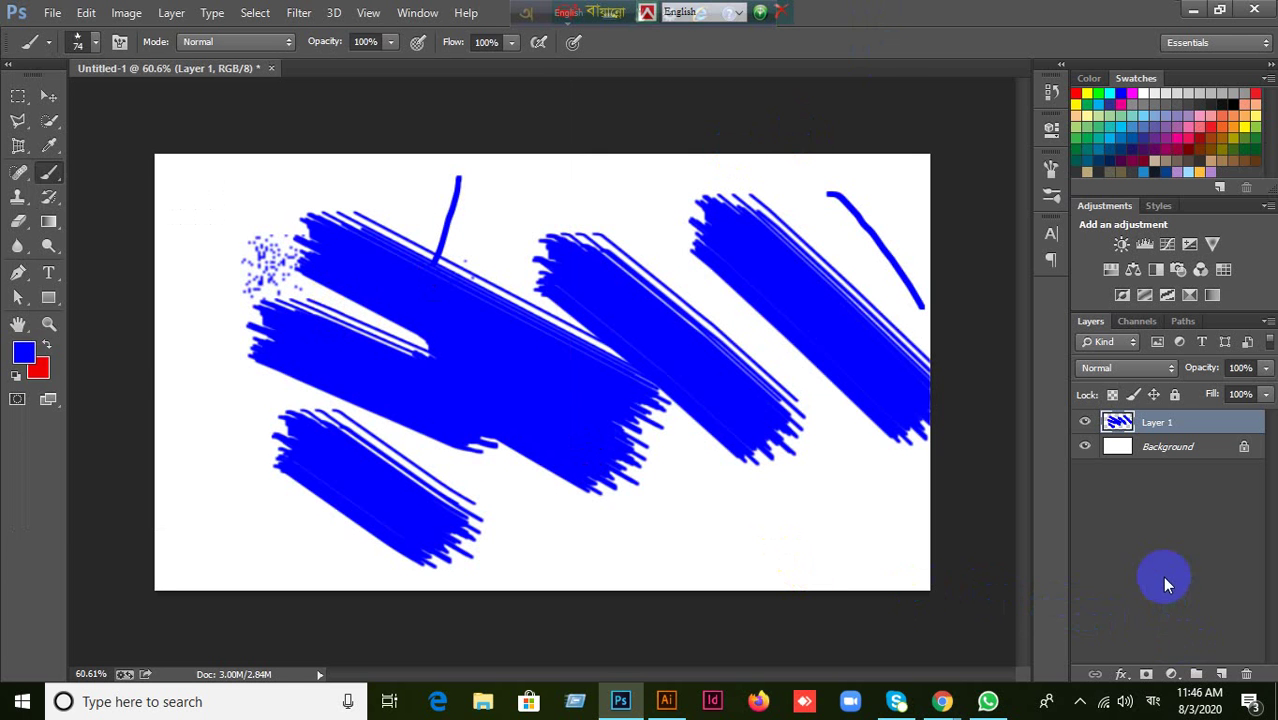
# Undo the blue strokes and Layer 1 with Ctrl+Alt+Z, then shrink the brush down from 5000 px.
pyautogui.hotkey('ctrl', 'alt', 'z')
pyautogui.hotkey('ctrl', 'alt', 'z')
pyautogui.hotkey('ctrl', 'alt', 'z')
pyautogui.hotkey('ctrl', 'alt', 'z')
pyautogui.hotkey('ctrl', 'alt', 'z')
pyautogui.hotkey('ctrl', 'alt', 'z')
pyautogui.hotkey('ctrl', 'alt', 'z')
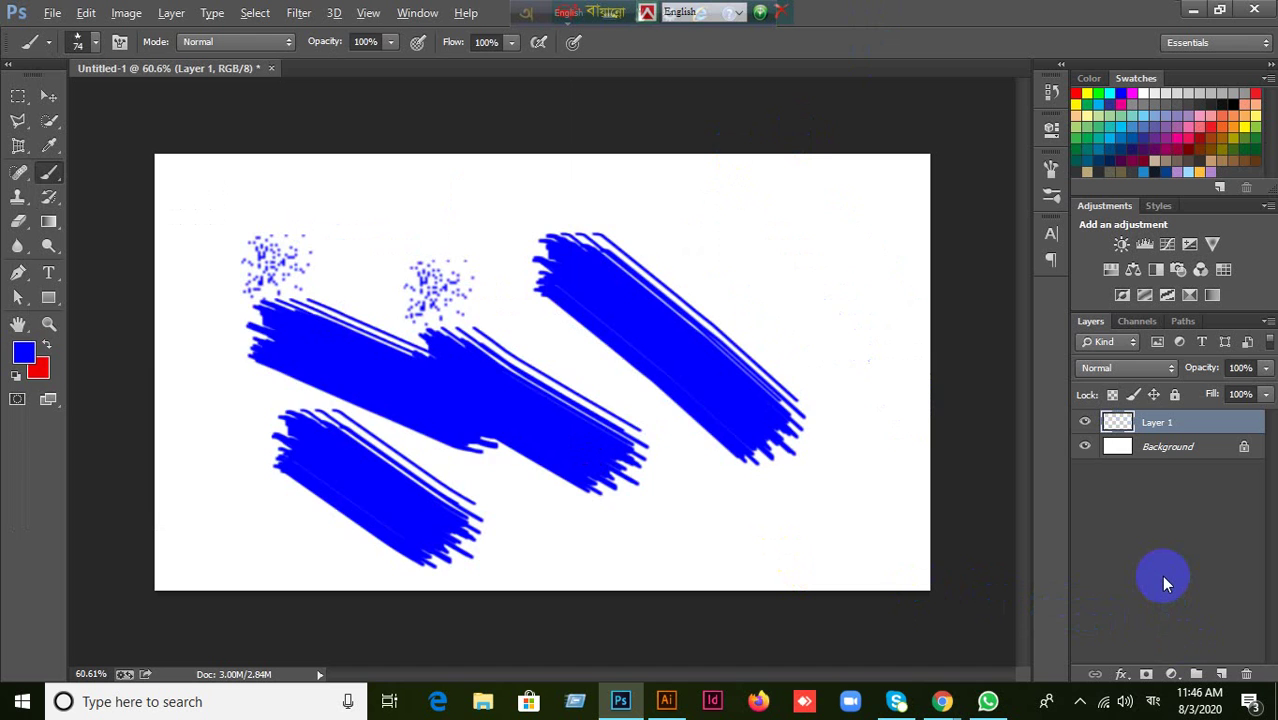
pyautogui.hotkey('ctrl', 'alt', 'z')
pyautogui.hotkey('ctrl', 'alt', 'z')
pyautogui.hotkey('ctrl', 'alt', 'z')
pyautogui.hotkey('ctrl', 'alt', 'z')
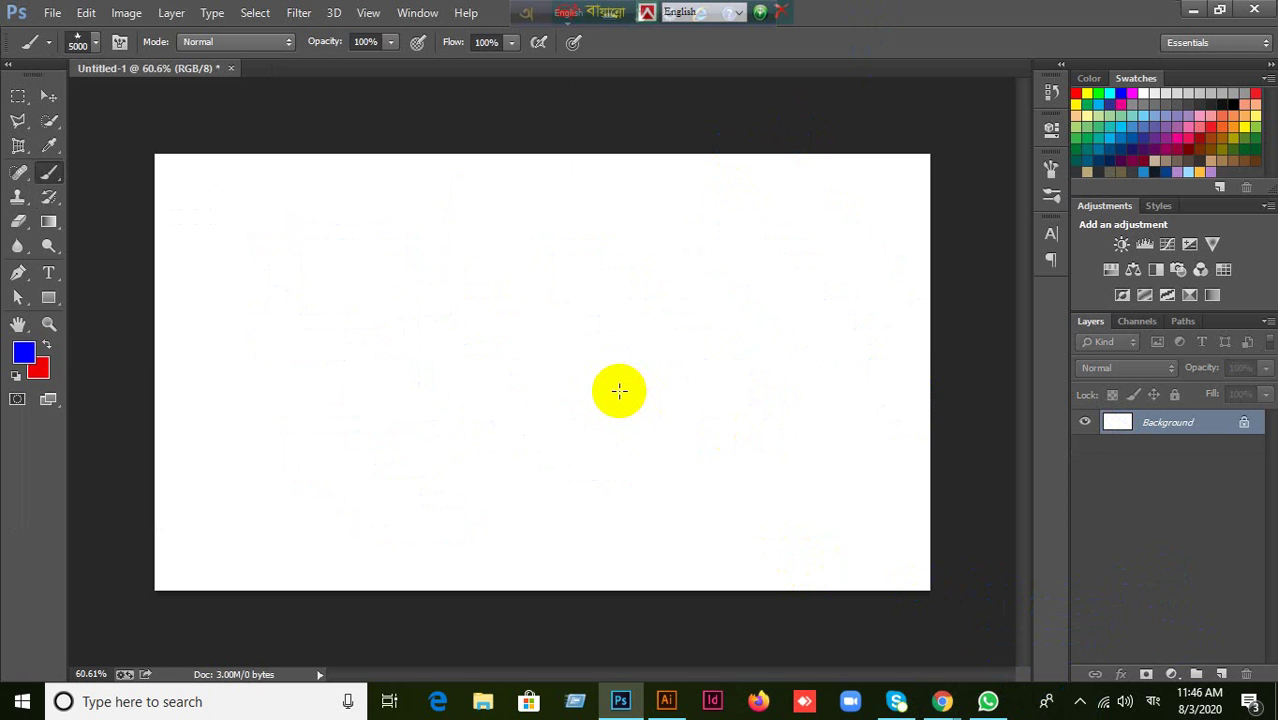
pyautogui.click(89, 42)
pyautogui.moveTo(206, 106)
pyautogui.mouseDown()
pyautogui.moveTo(148, 103)
pyautogui.moveTo(183, 113)
pyautogui.mouseUp()
pyautogui.press('Return')
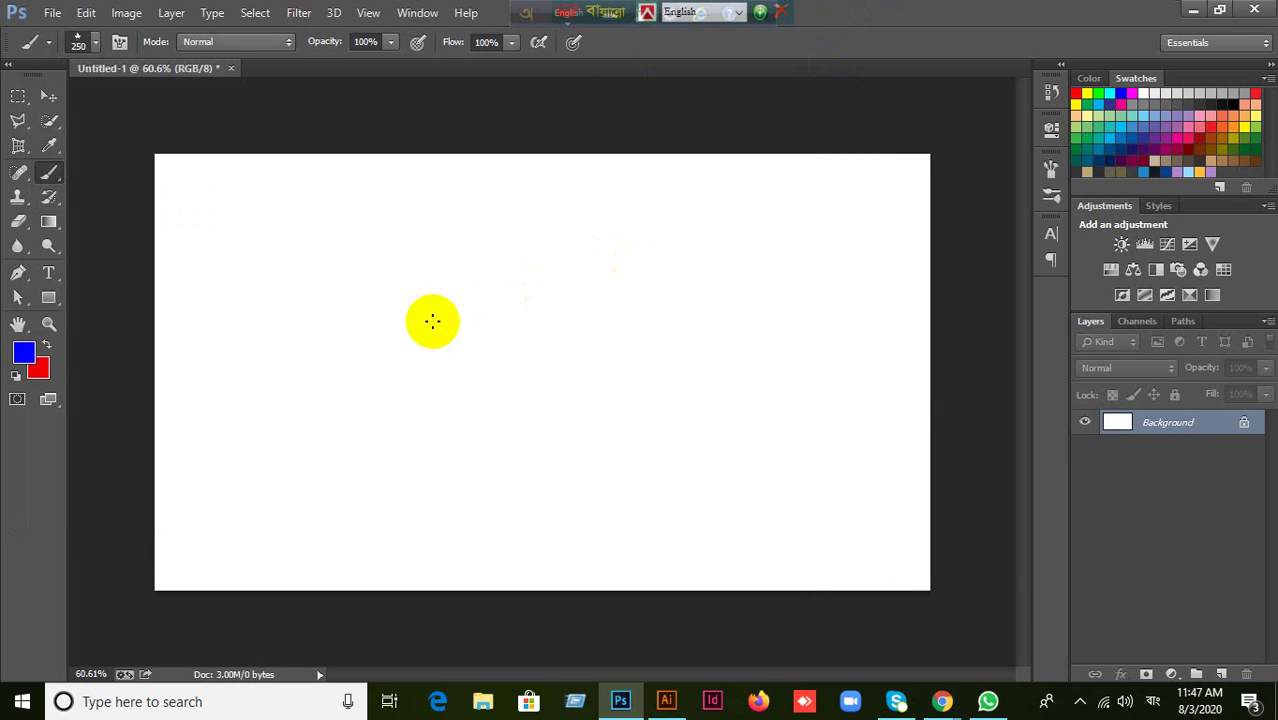
# Resize the brush to 200 px with the bracket keys and add a new empty Layer 1.
pyautogui.click(83, 45)
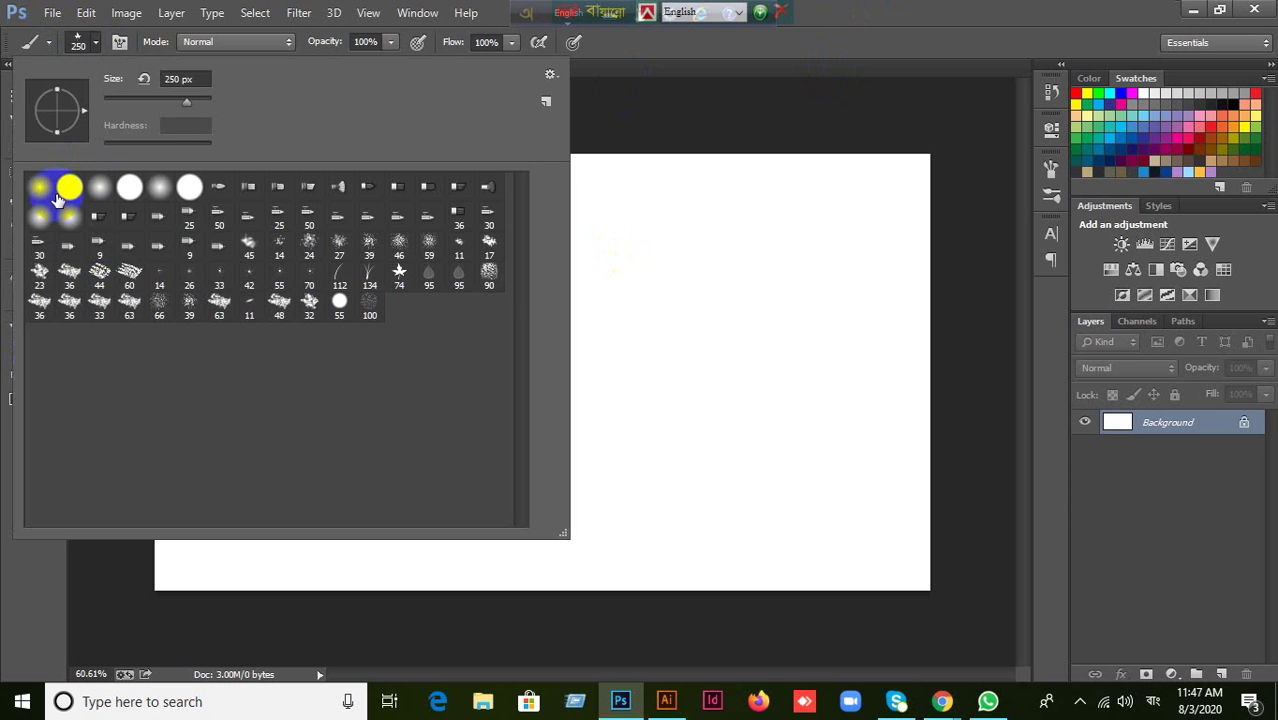
pyautogui.click(906, 9)
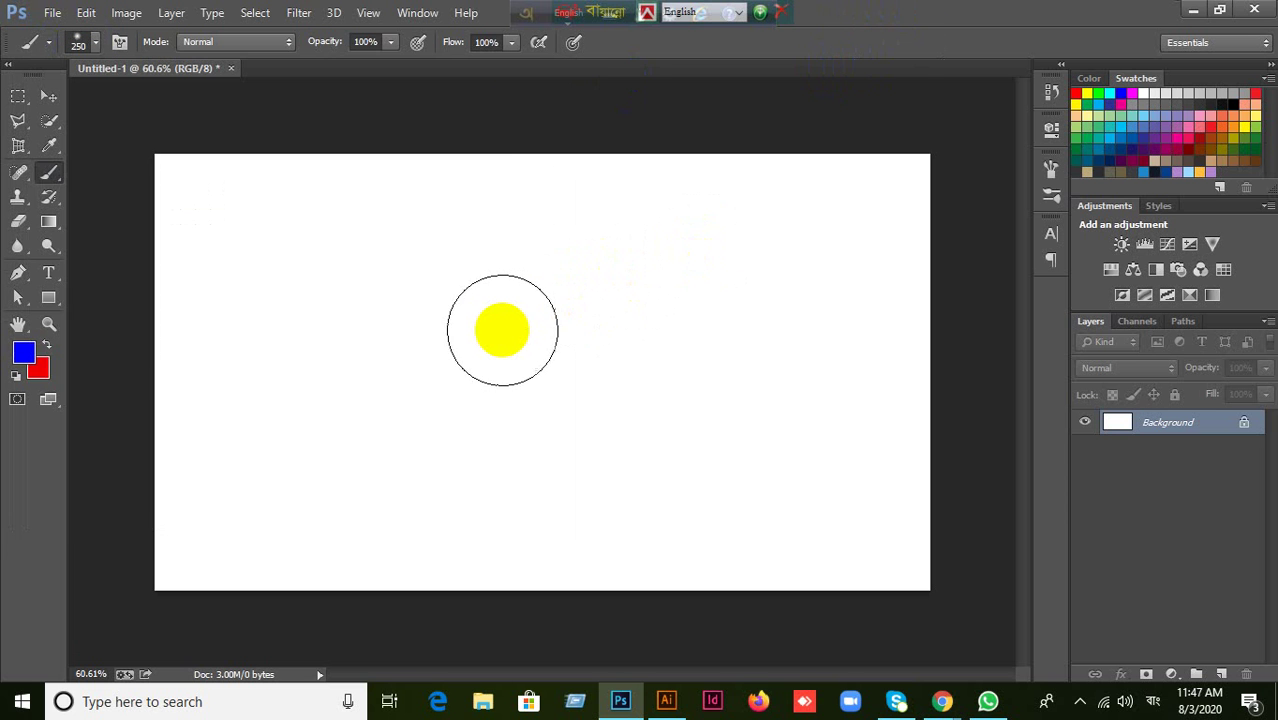
pyautogui.press(']')
pyautogui.press(']')
pyautogui.press(']')
pyautogui.press(']')
pyautogui.press(']')
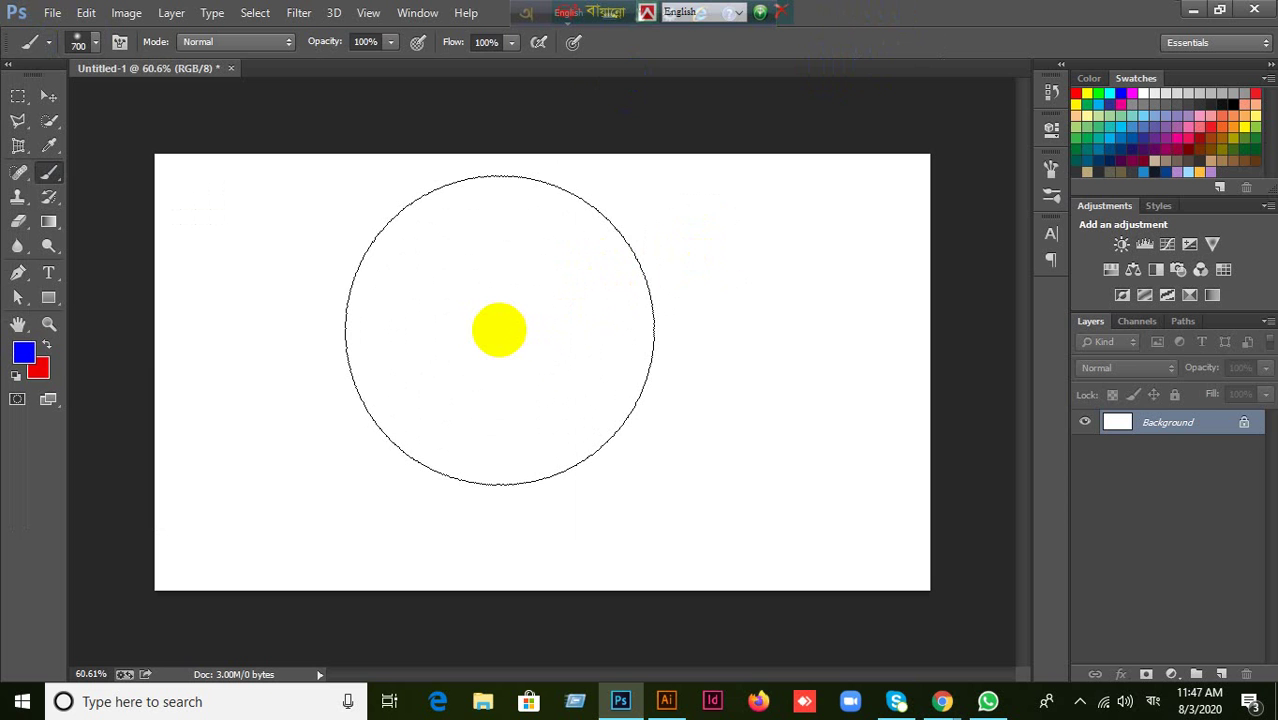
pyautogui.press(']')
pyautogui.press(']')
pyautogui.press(']')
pyautogui.press(']')
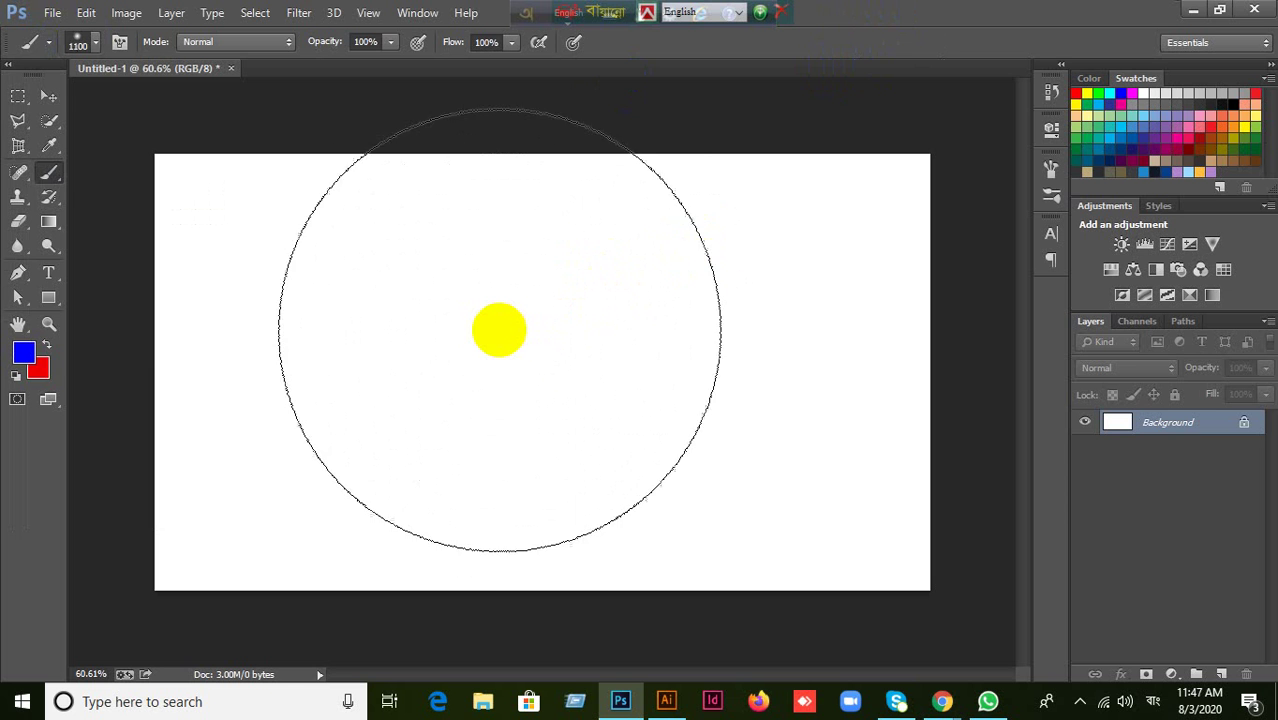
pyautogui.press('[')
pyautogui.press('[')
pyautogui.press('[')
pyautogui.press('[')
pyautogui.press('[')
pyautogui.press('[')
pyautogui.press('[')
pyautogui.press('[')
pyautogui.press('[')
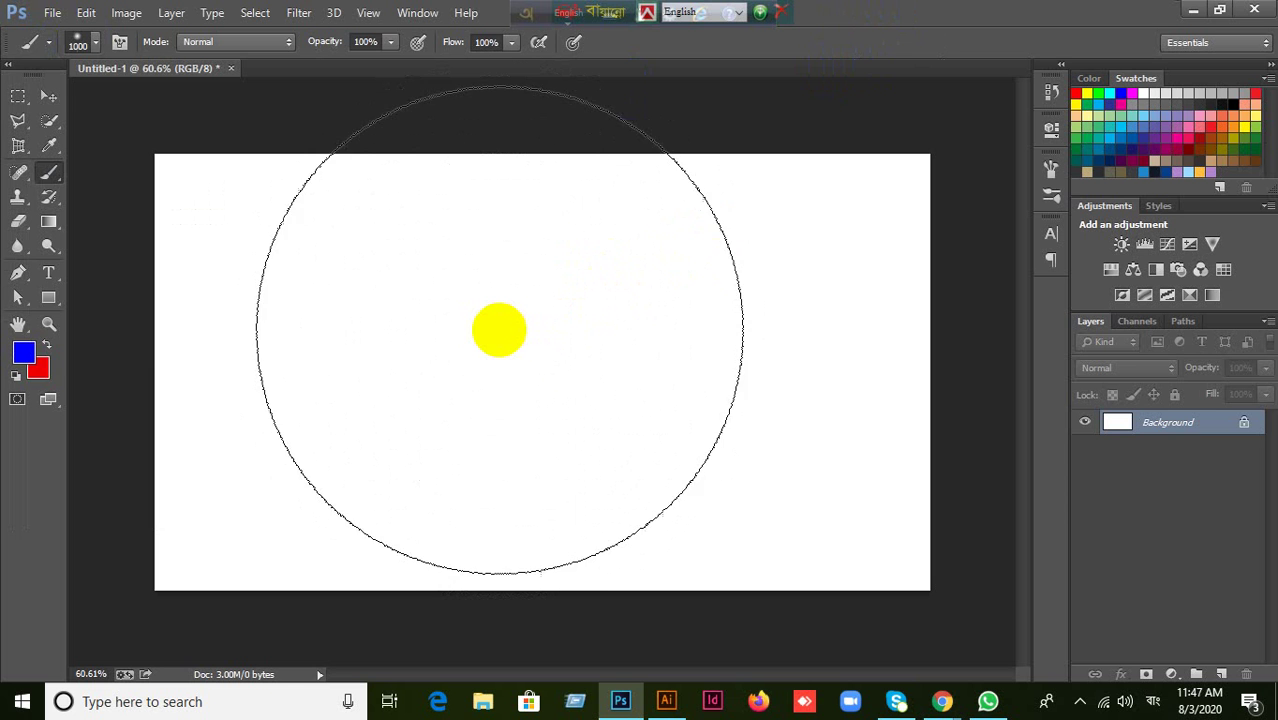
pyautogui.press('[')
pyautogui.press('[')
pyautogui.press('[')
pyautogui.press('[')
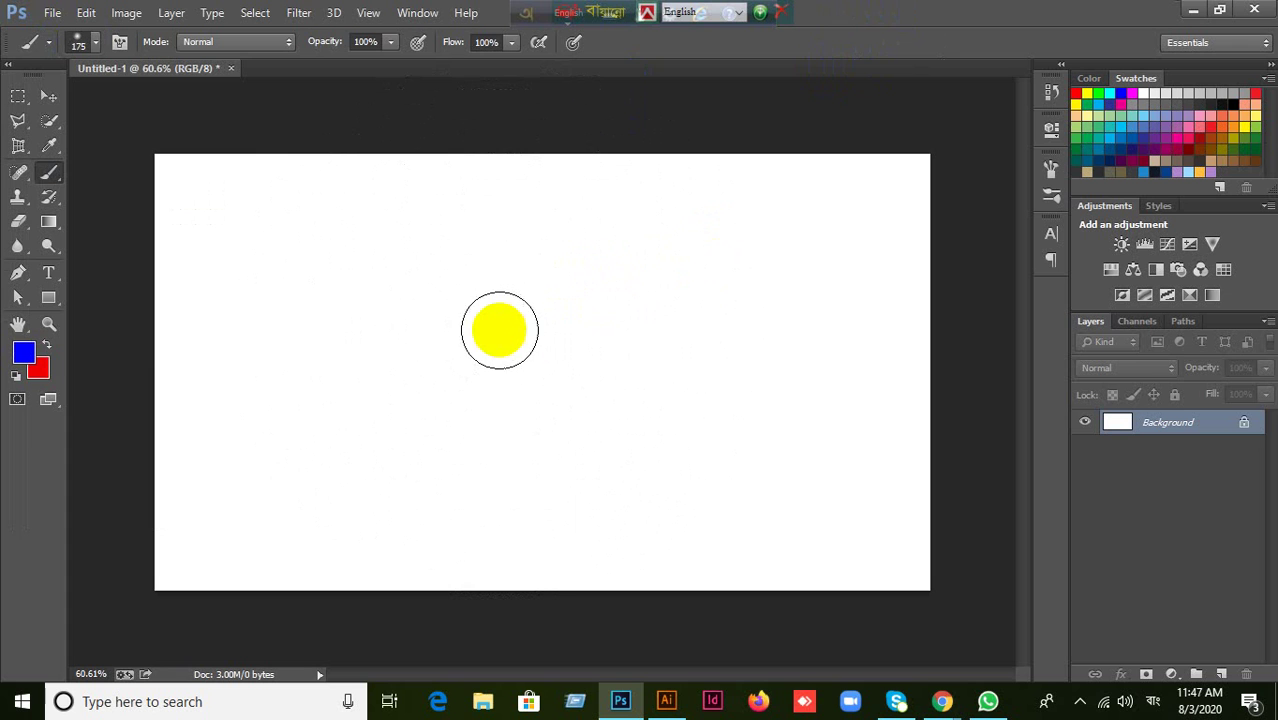
pyautogui.press(']')
pyautogui.press(']')
pyautogui.press(']')
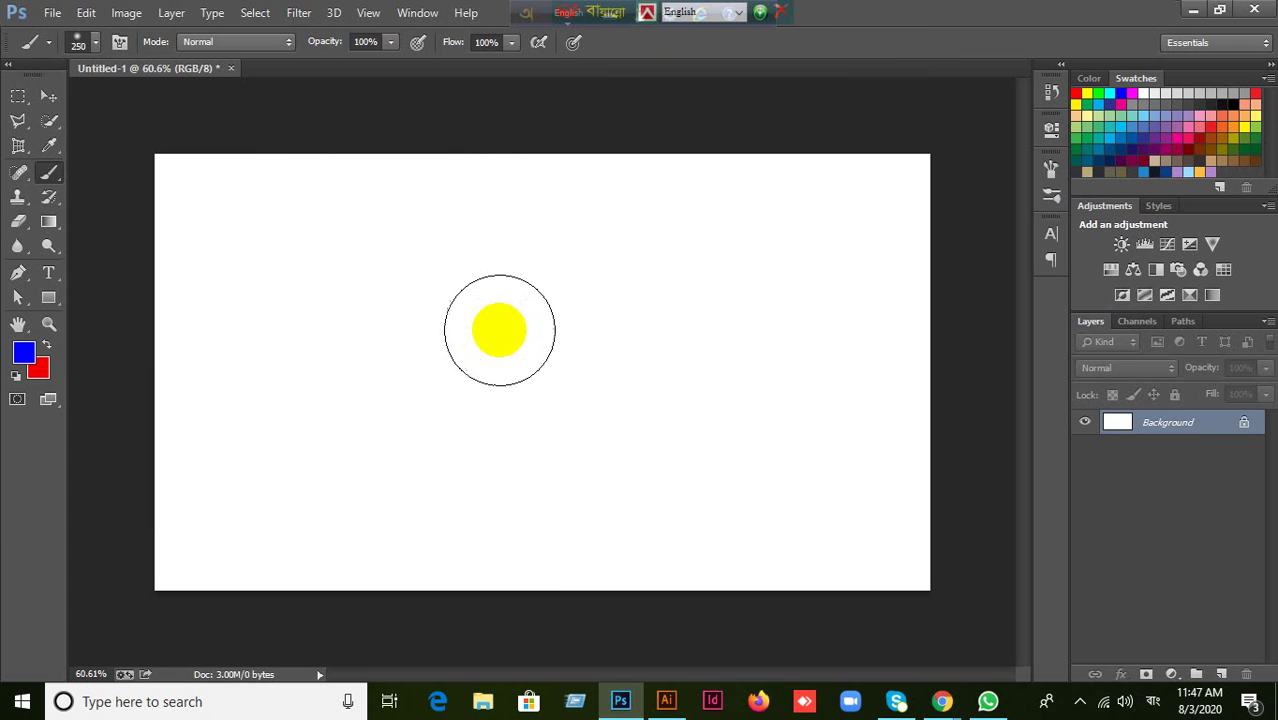
pyautogui.press(']')
pyautogui.press('[')
pyautogui.press('[')
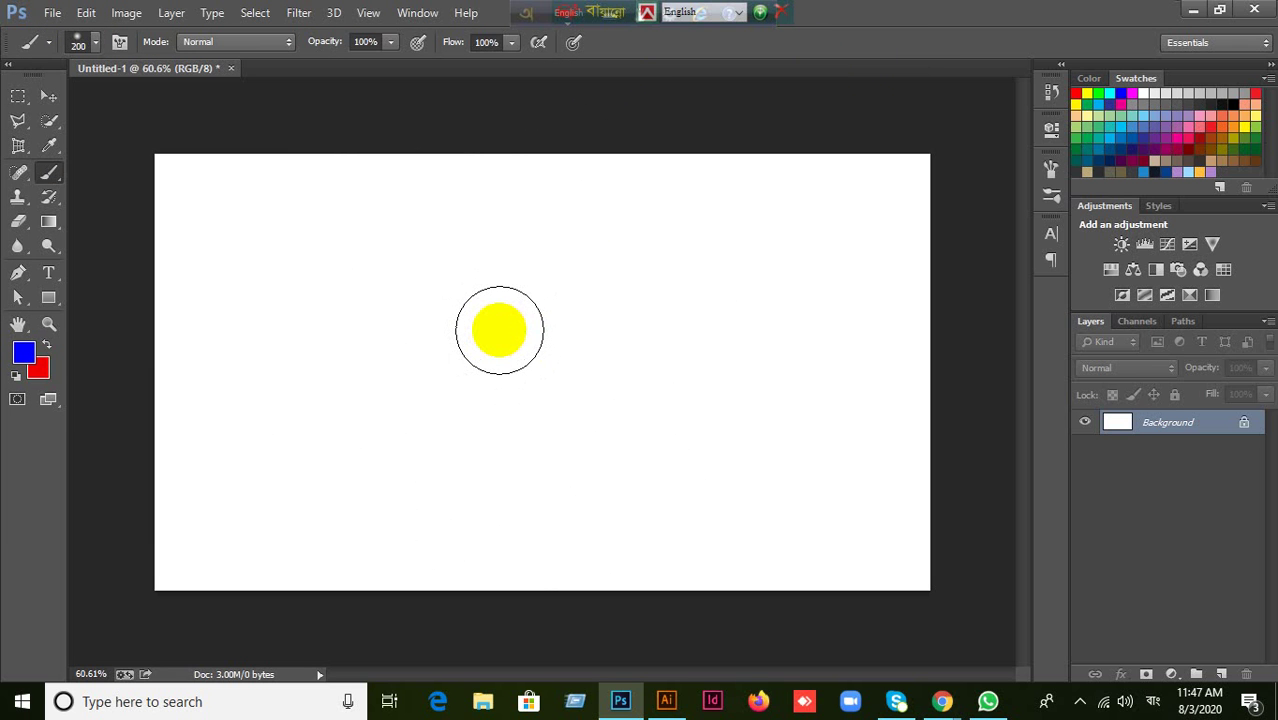
pyautogui.click(1220, 674)
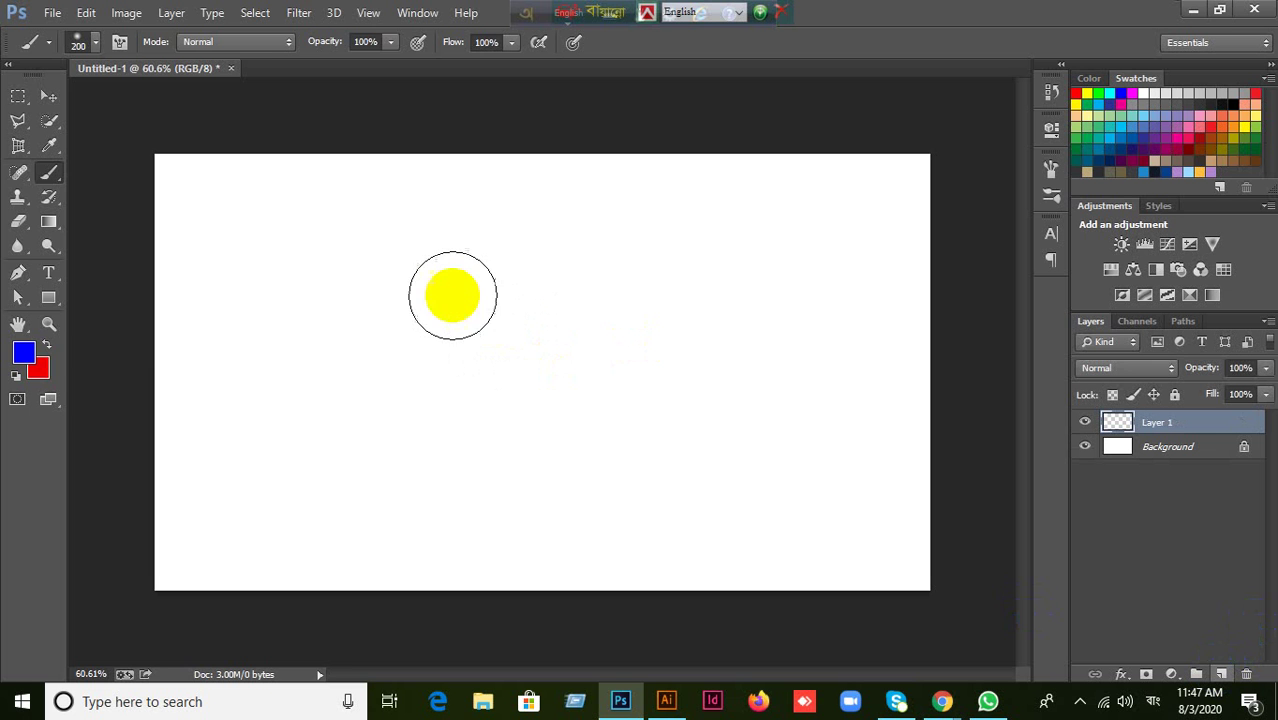
# Choose the star-shaped 74 px brush preset and fit the canvas on screen with Ctrl+0.
pyautogui.click(94, 44)
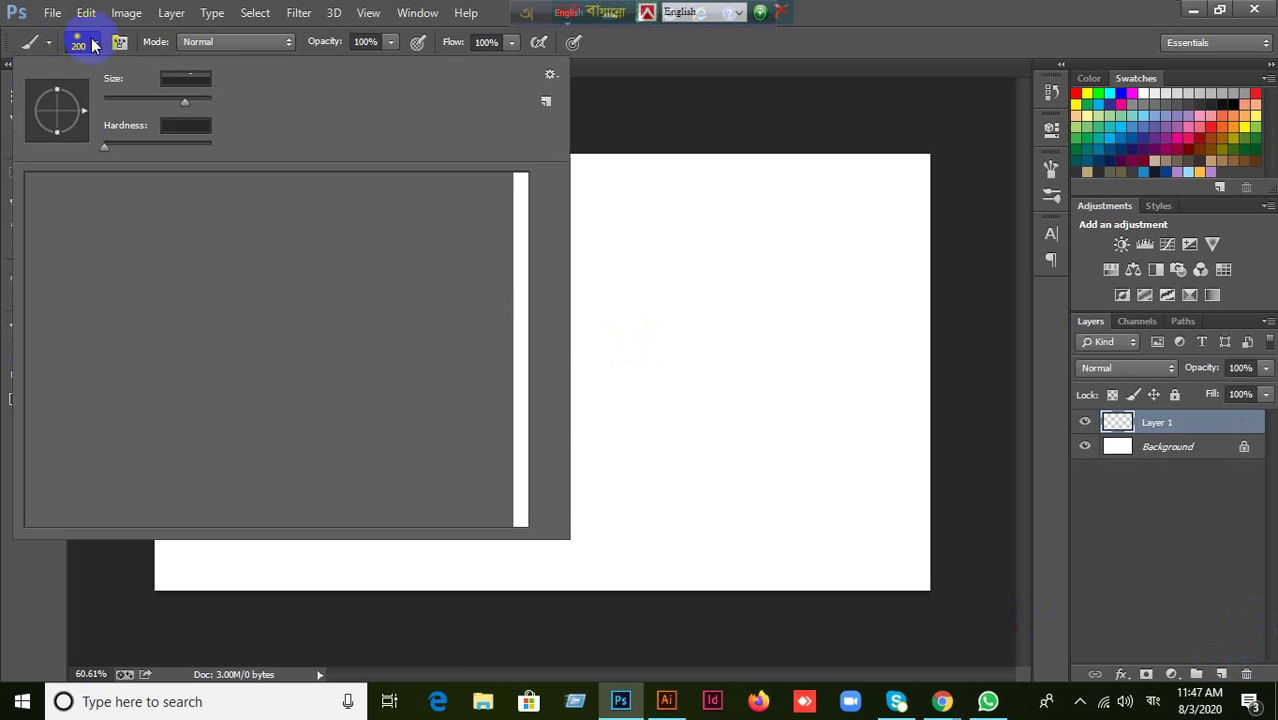
pyautogui.click(398, 276)
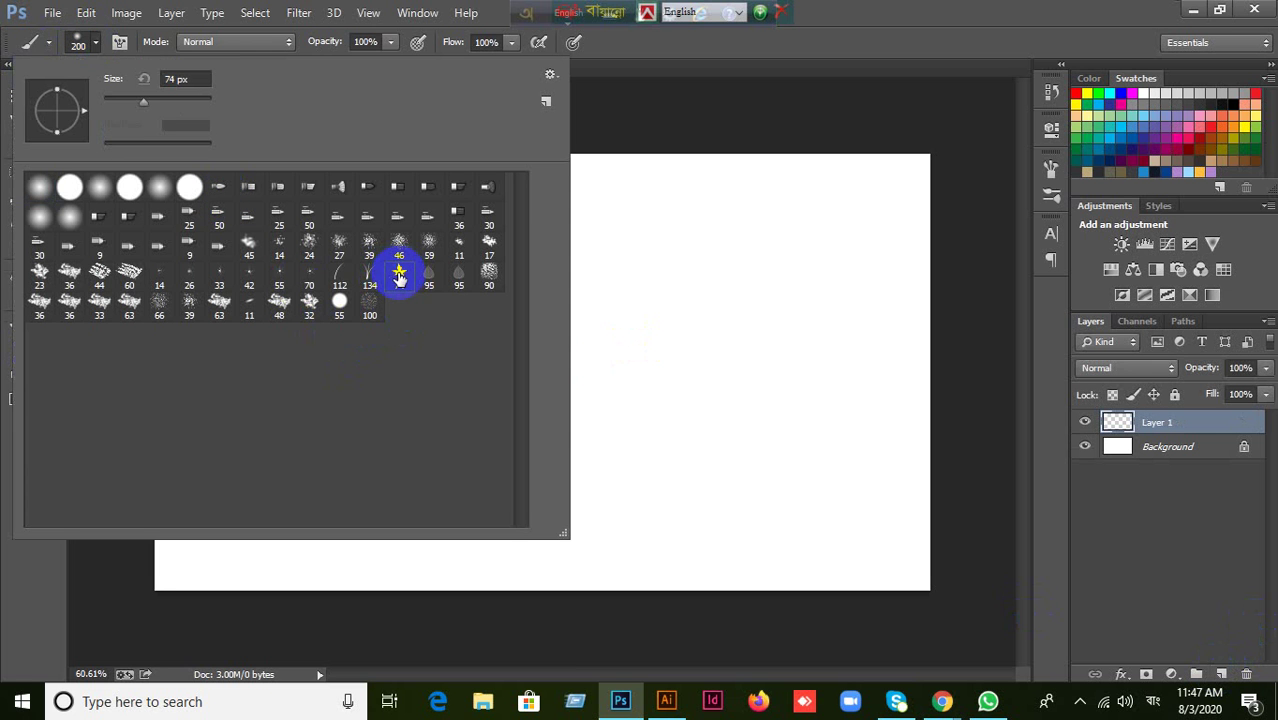
pyautogui.click(990, 12)
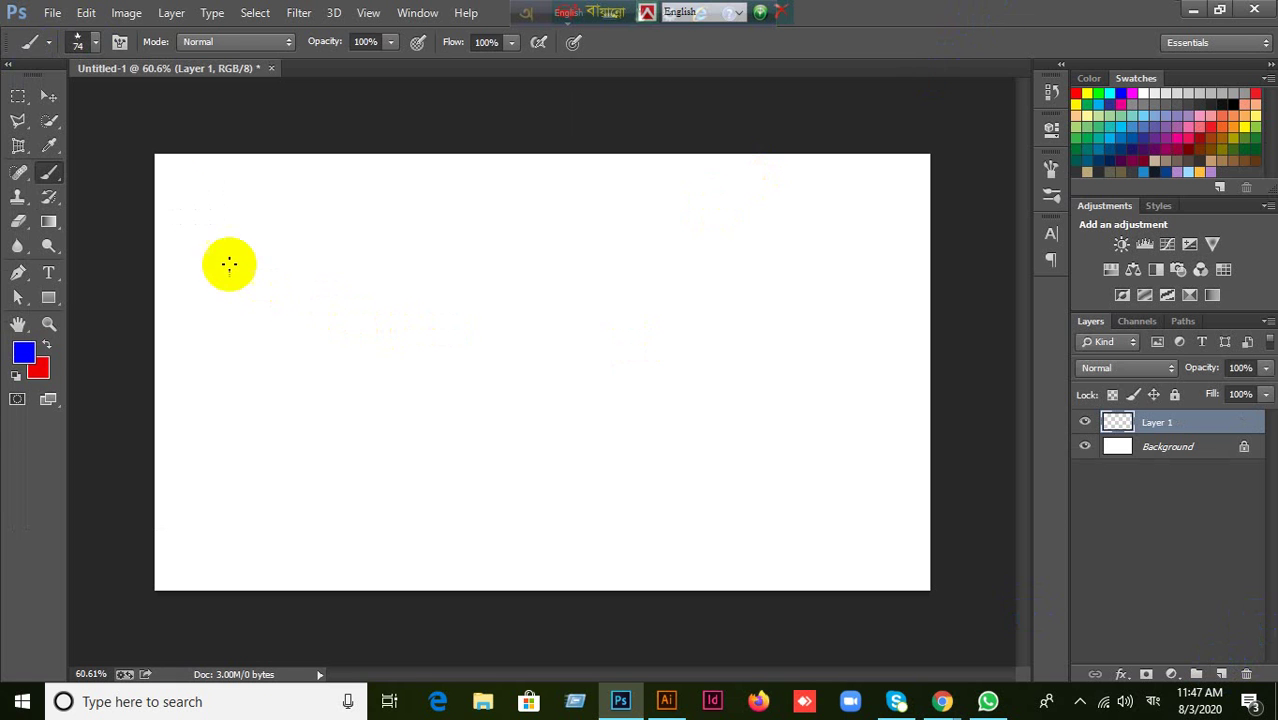
pyautogui.click(95, 45)
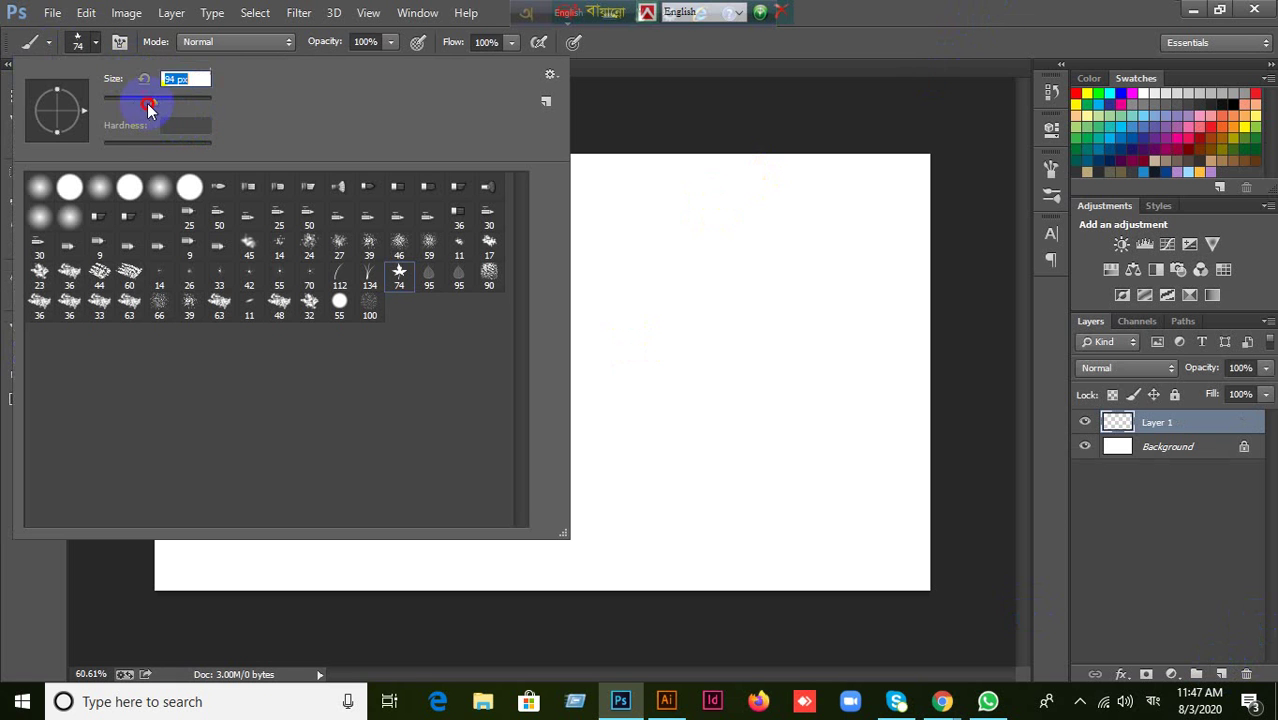
pyautogui.click(907, 9)
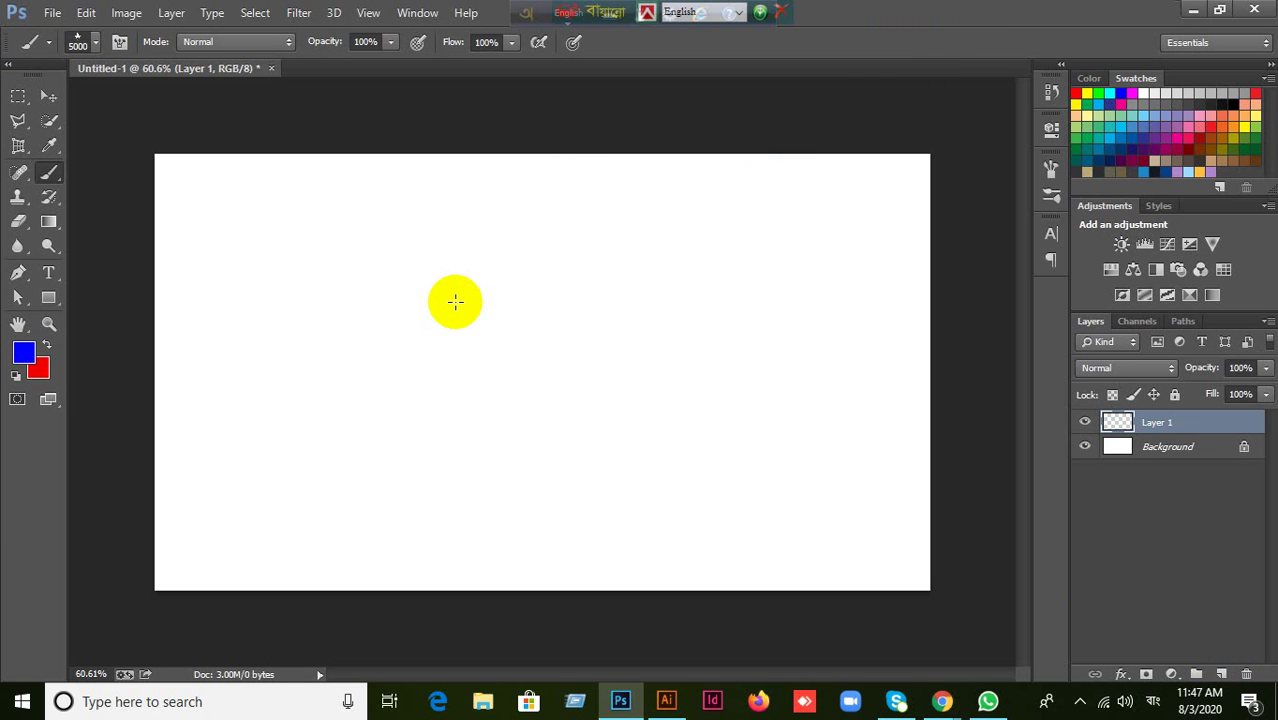
pyautogui.hotkey('ctrl', '0')
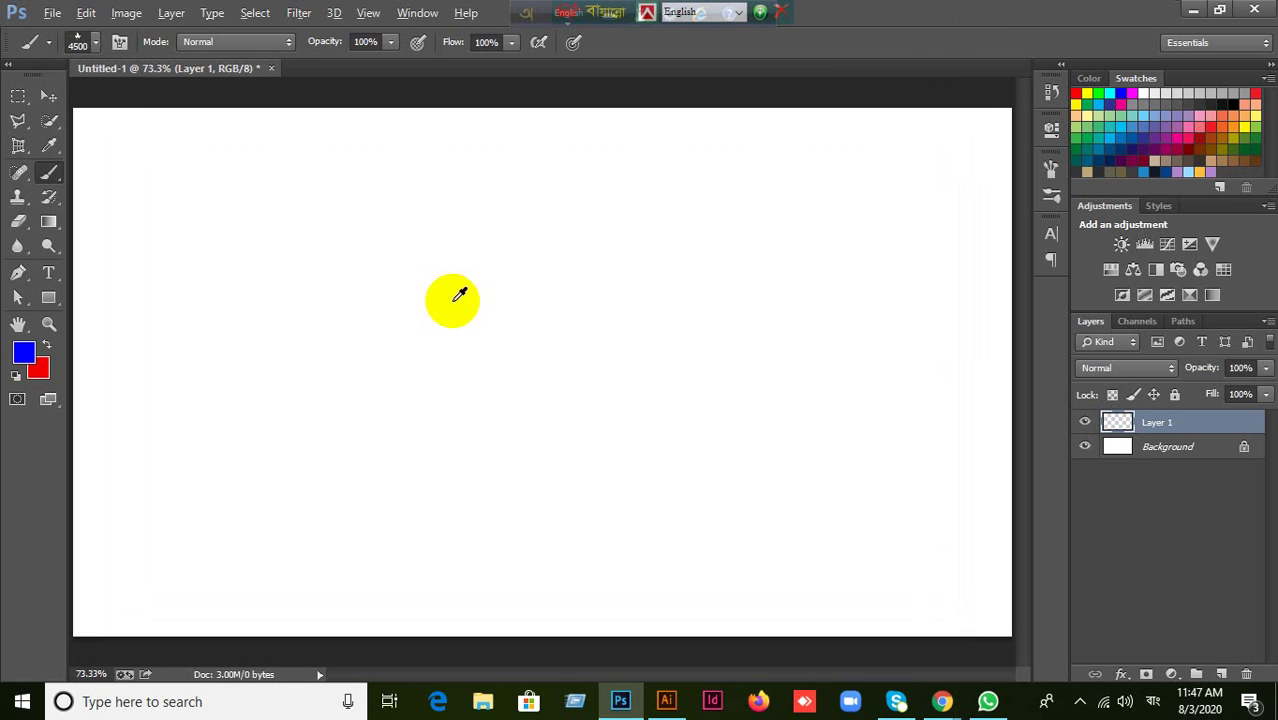
# Select the 134 brush preset and try sizes 111, 507 and 64 px, ending at 1500 px.
pyautogui.click(96, 43)
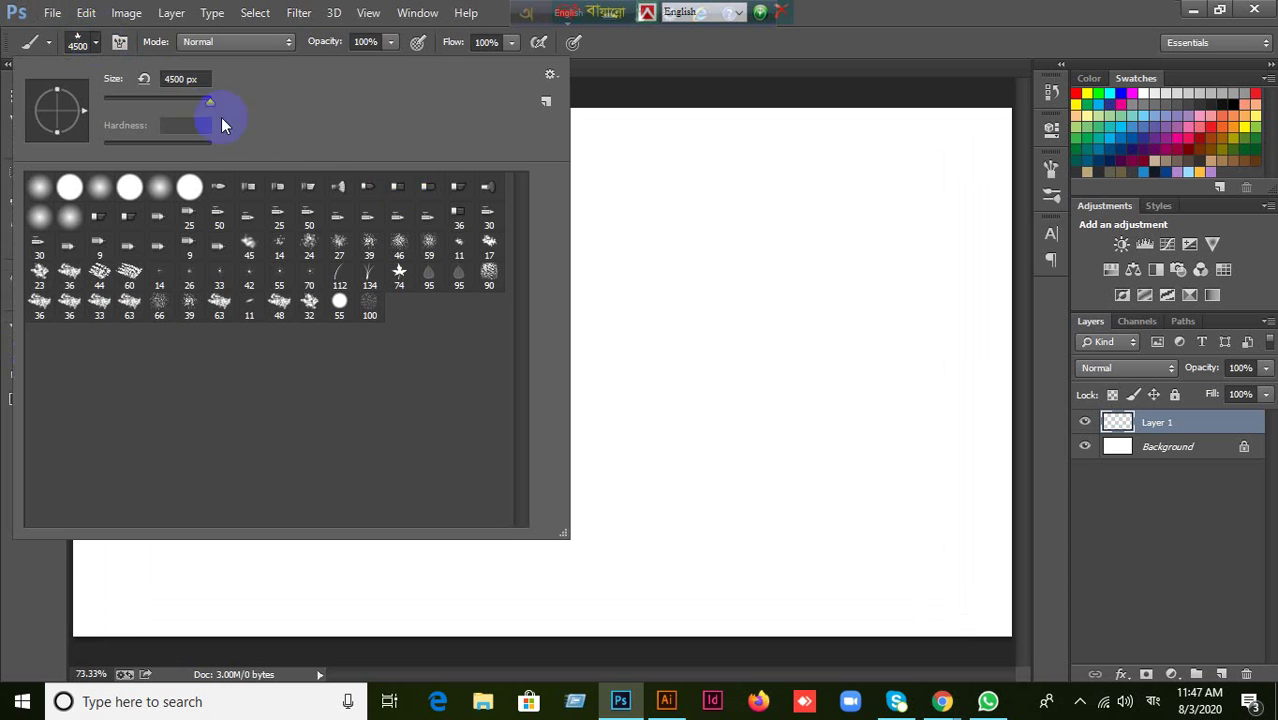
pyautogui.moveTo(210, 105)
pyautogui.mouseDown()
pyautogui.moveTo(161, 104)
pyautogui.moveTo(305, 106)
pyautogui.mouseUp()
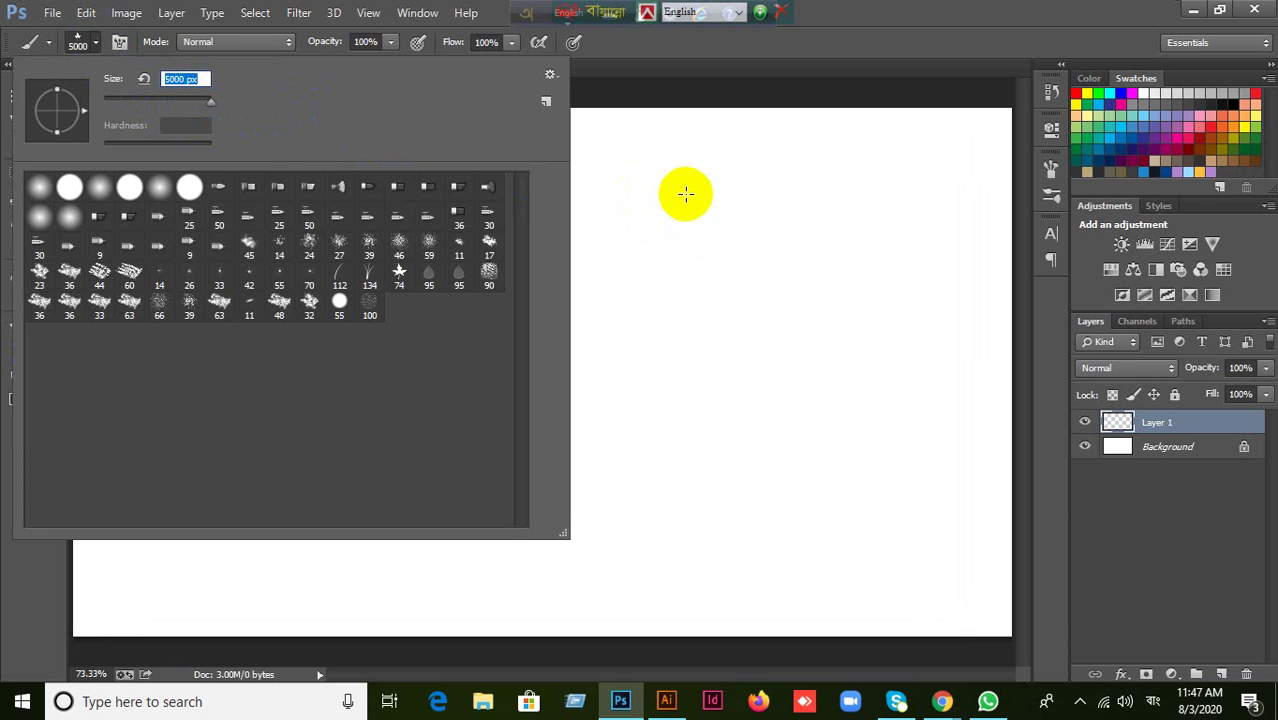
pyautogui.click(369, 273)
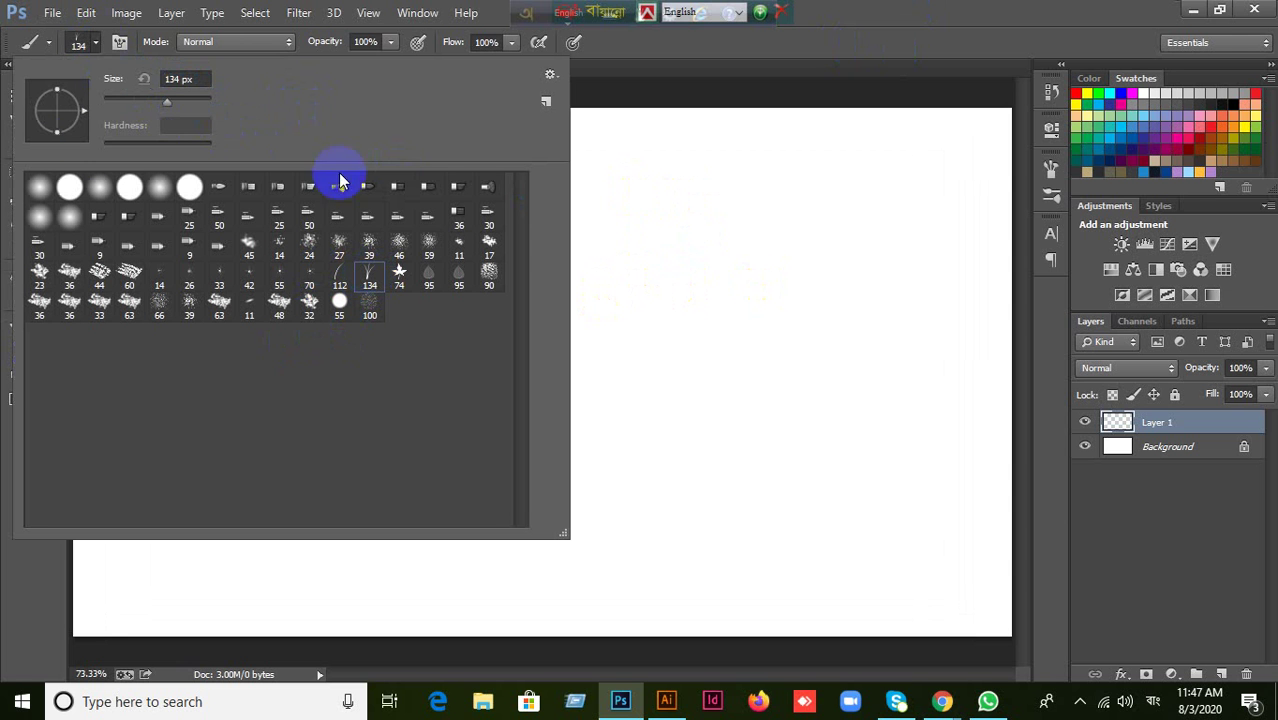
pyautogui.click(200, 101)
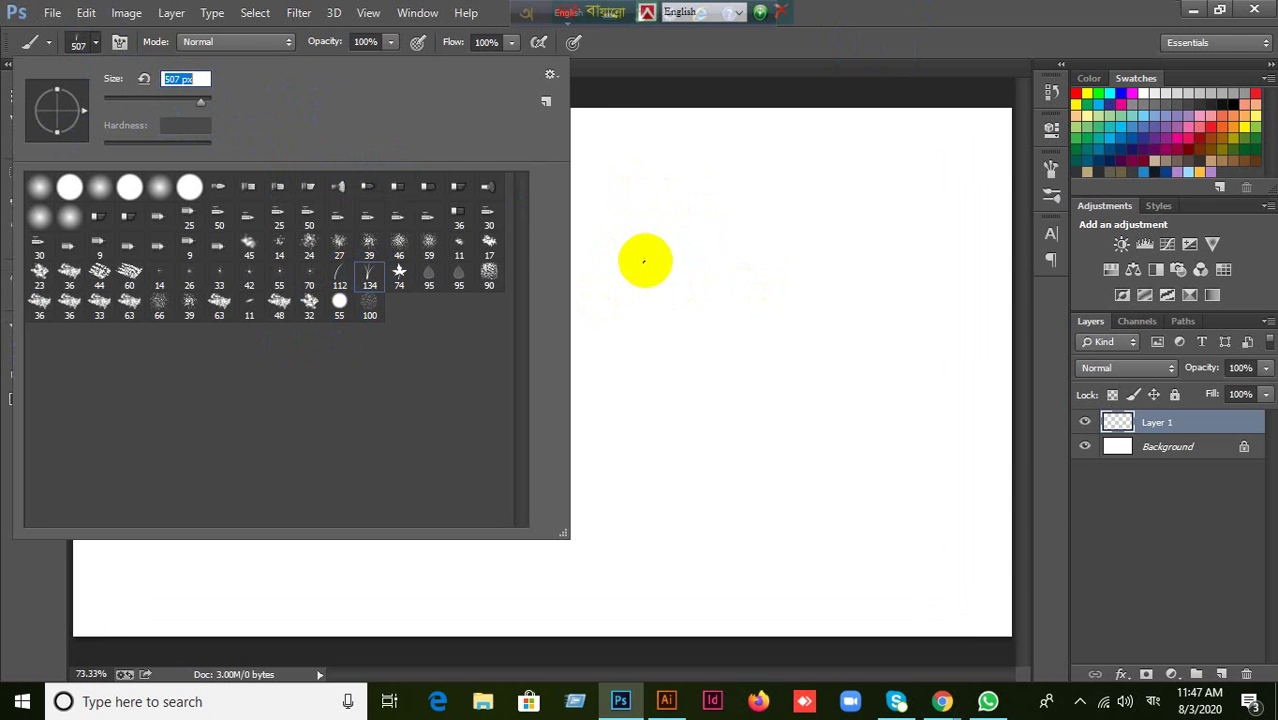
pyautogui.moveTo(201, 105); pyautogui.dragTo(138, 101)
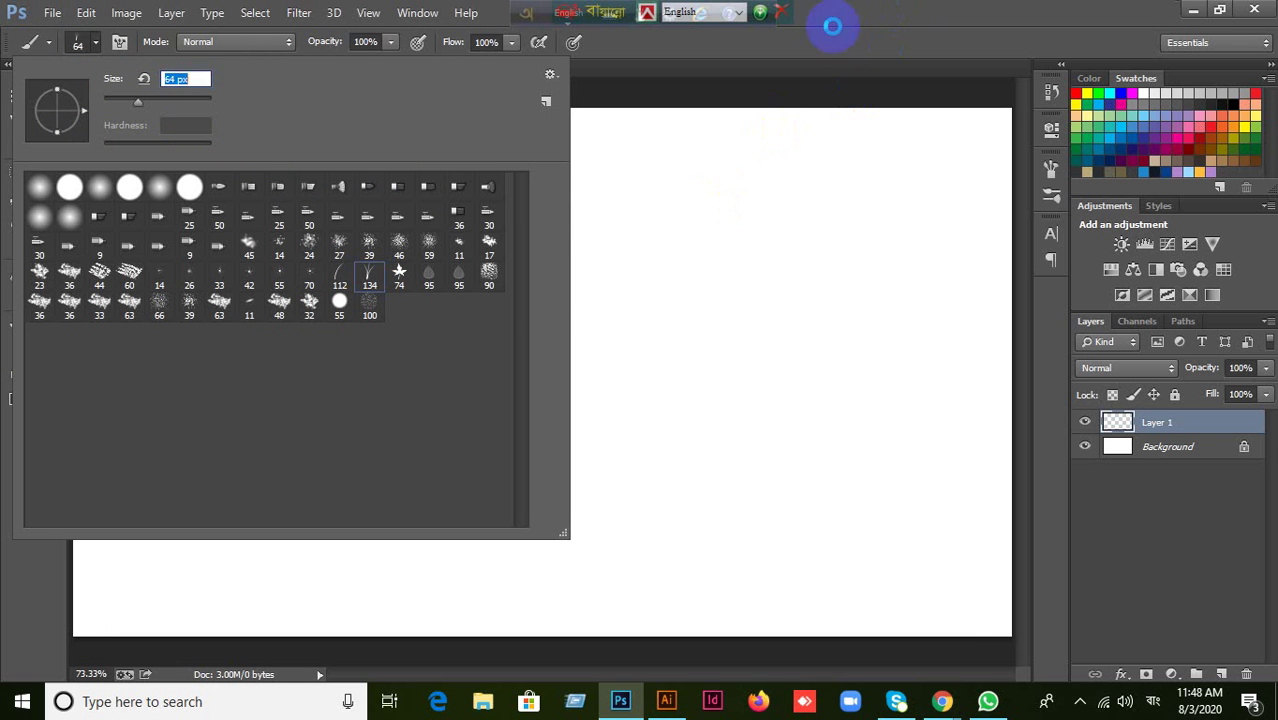
pyautogui.press('Return')
pyautogui.click(632, 284)
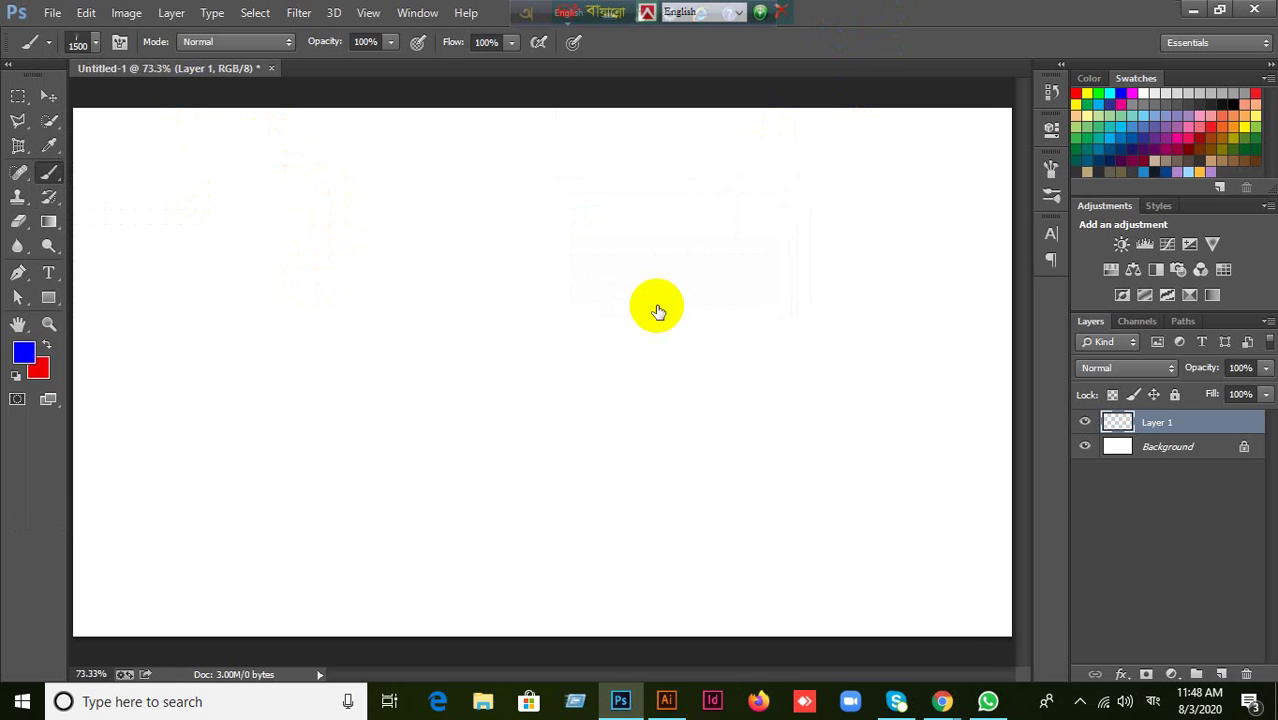
pyautogui.click(942, 701)
pyautogui.click(900, 668)
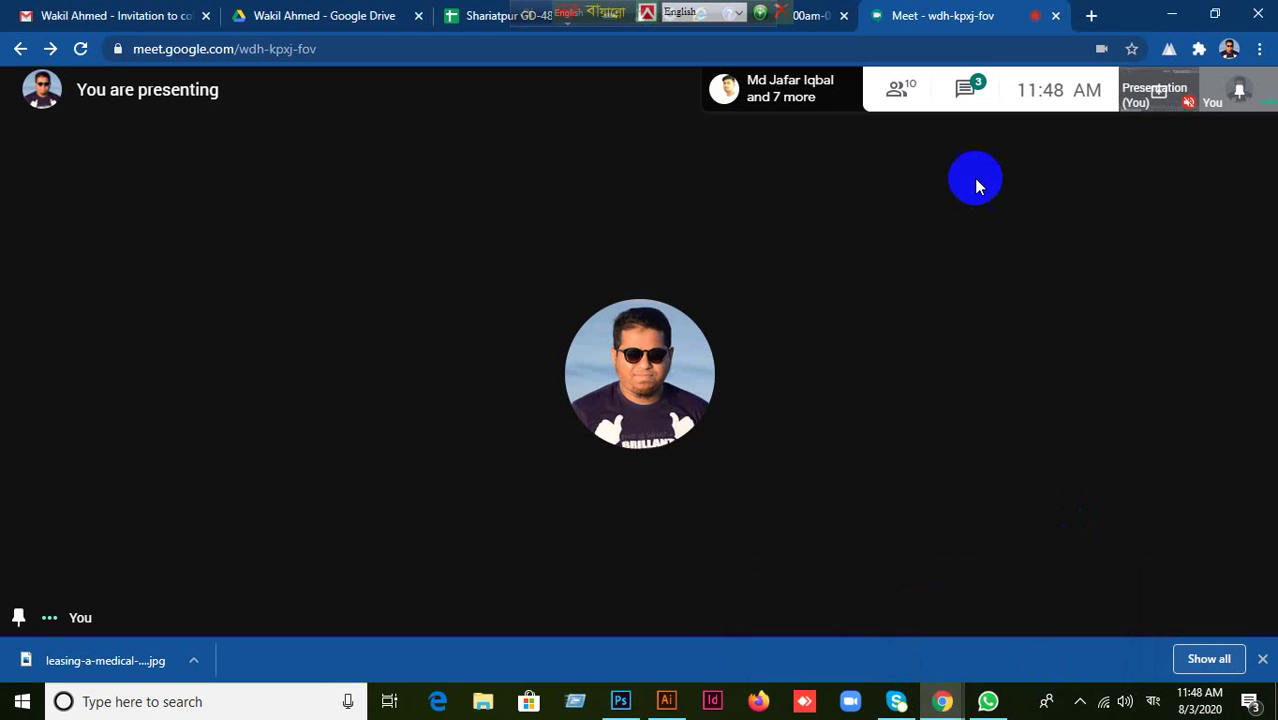
pyautogui.click(901, 100)
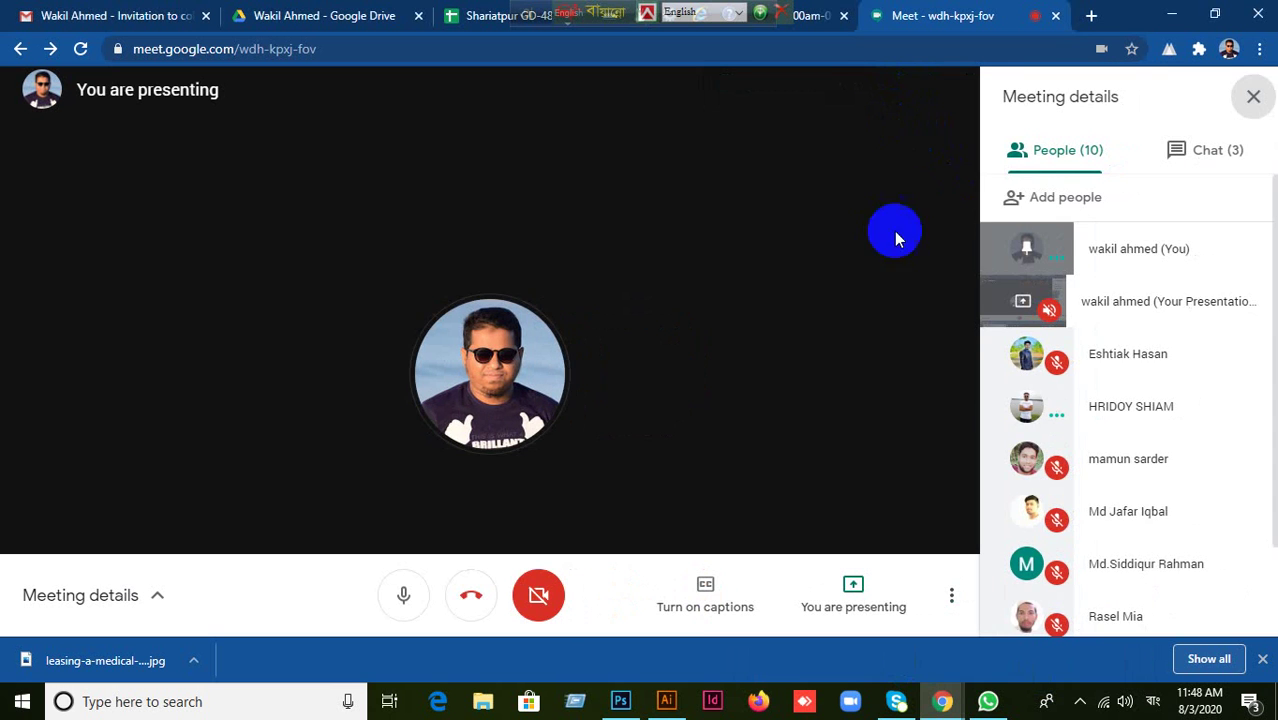
pyautogui.scroll(-2, 1204, 530)
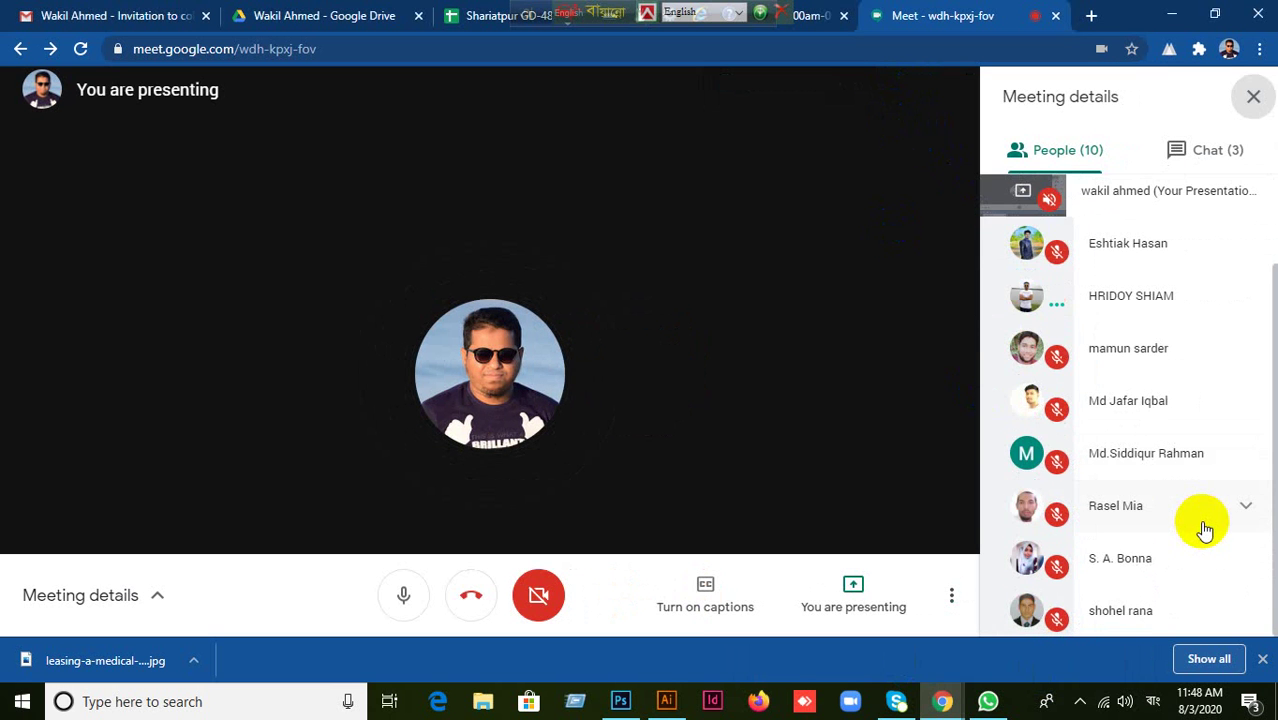
pyautogui.scroll(2, 1204, 530)
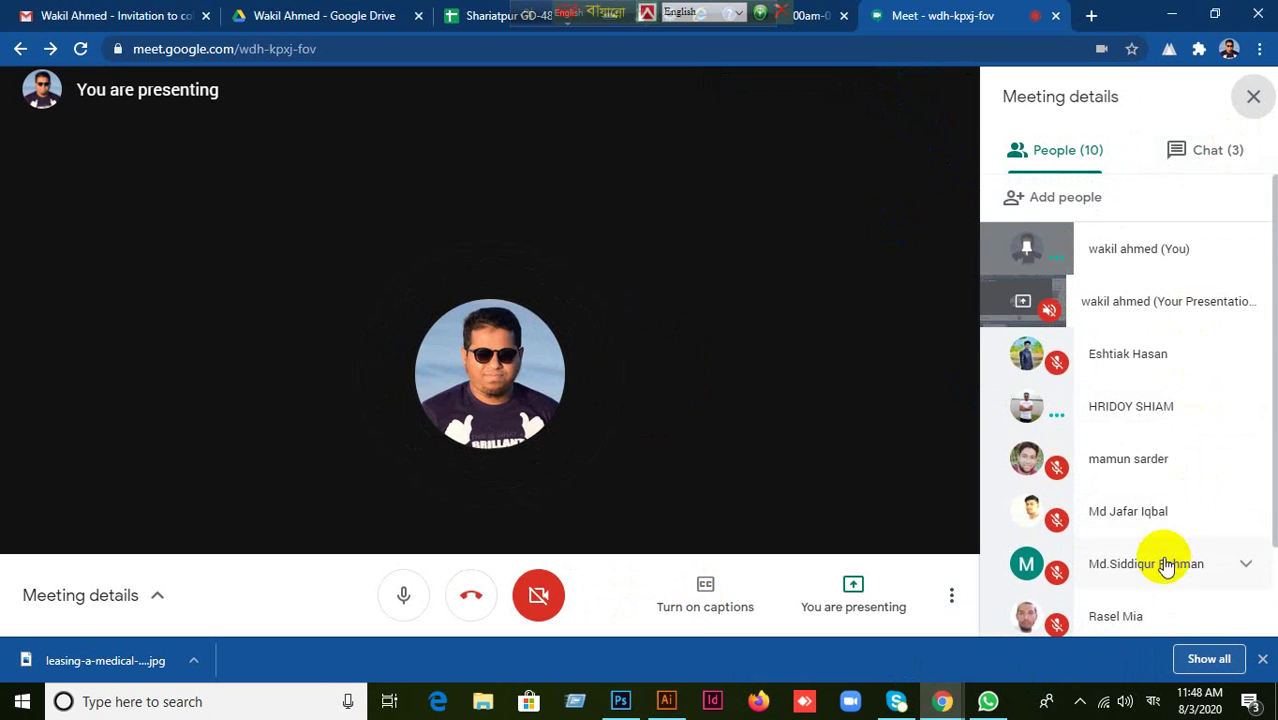
pyautogui.scroll(-2, 1164, 562)
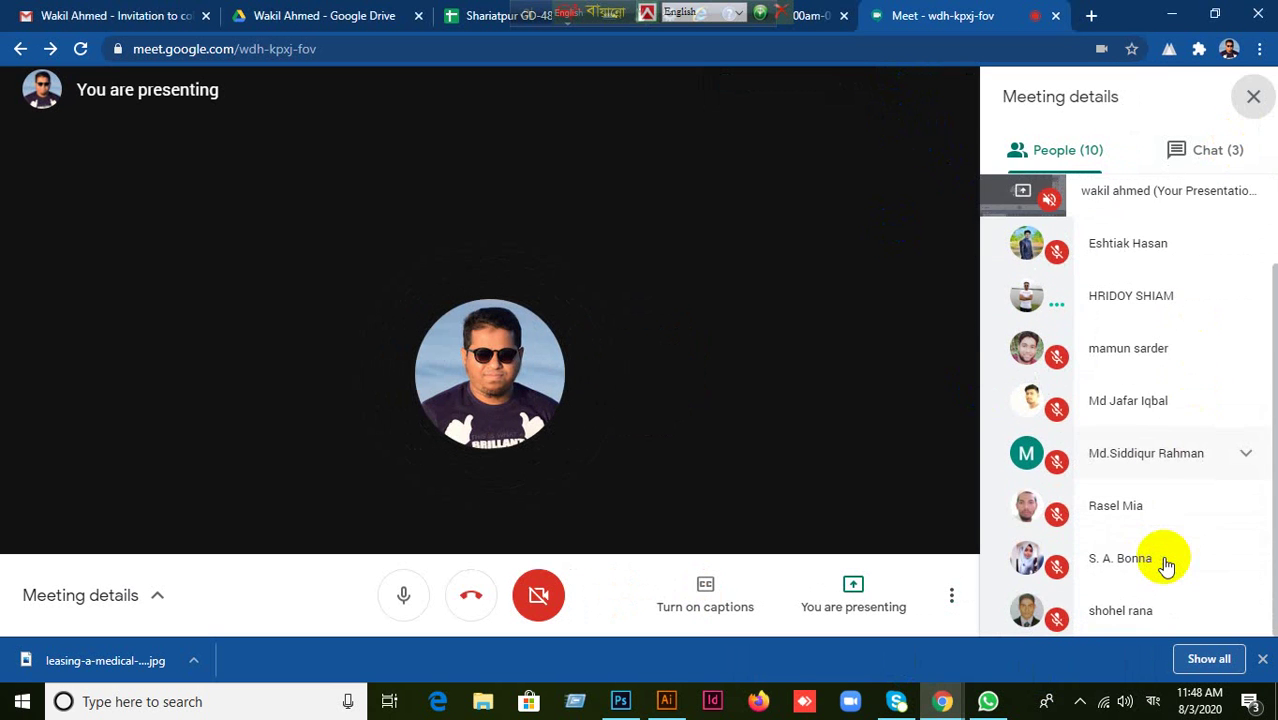
pyautogui.click(1252, 100)
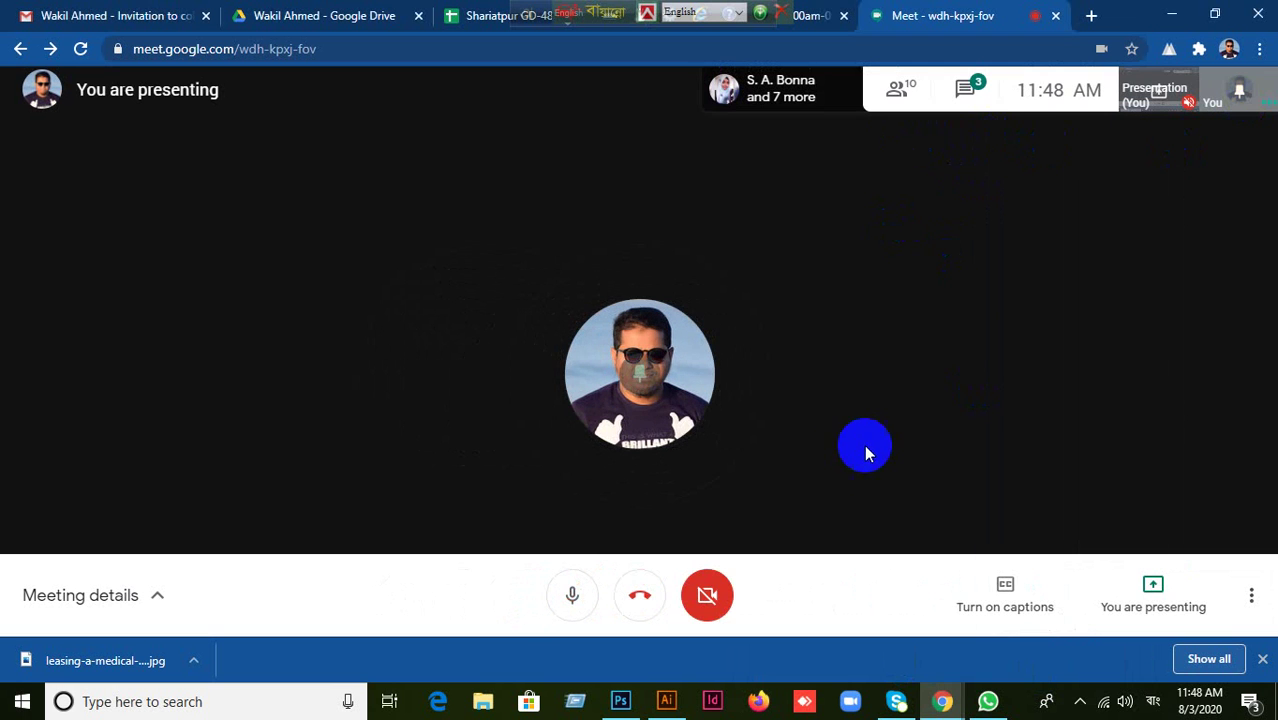
pyautogui.click(622, 702)
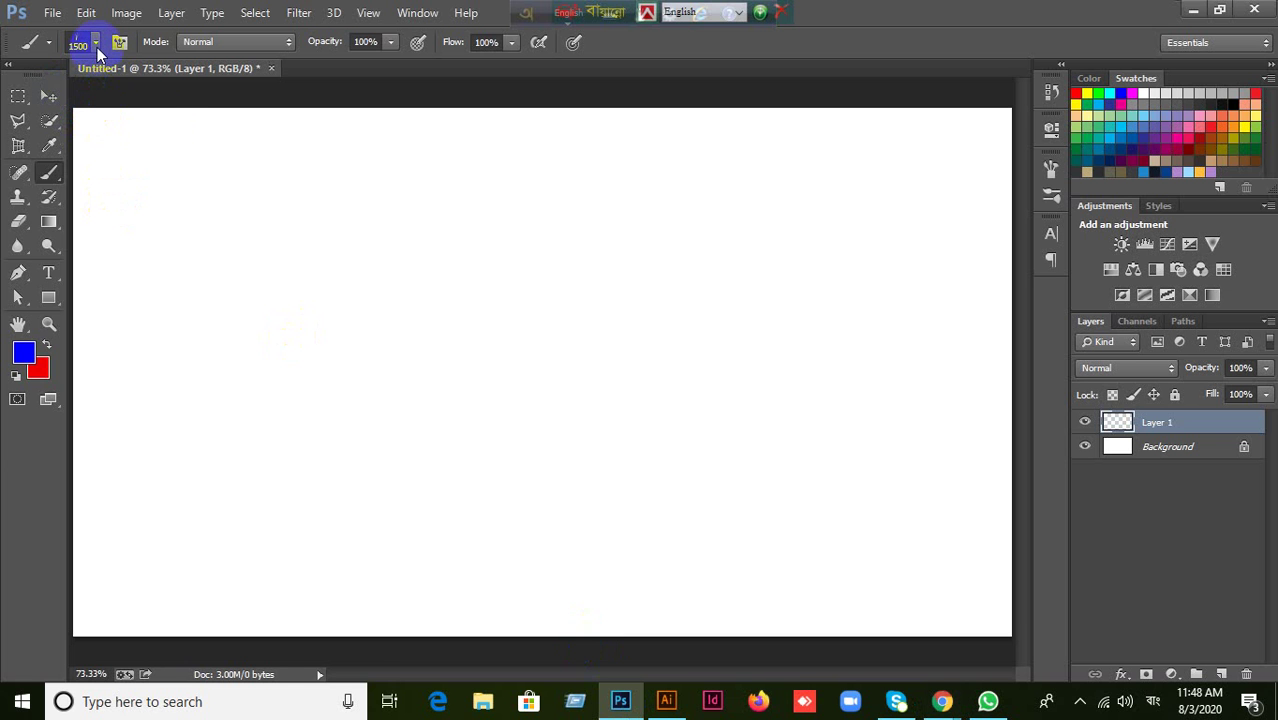
# Shrink the brush from 1500 px to 76 px.
pyautogui.rightClick(196, 164)
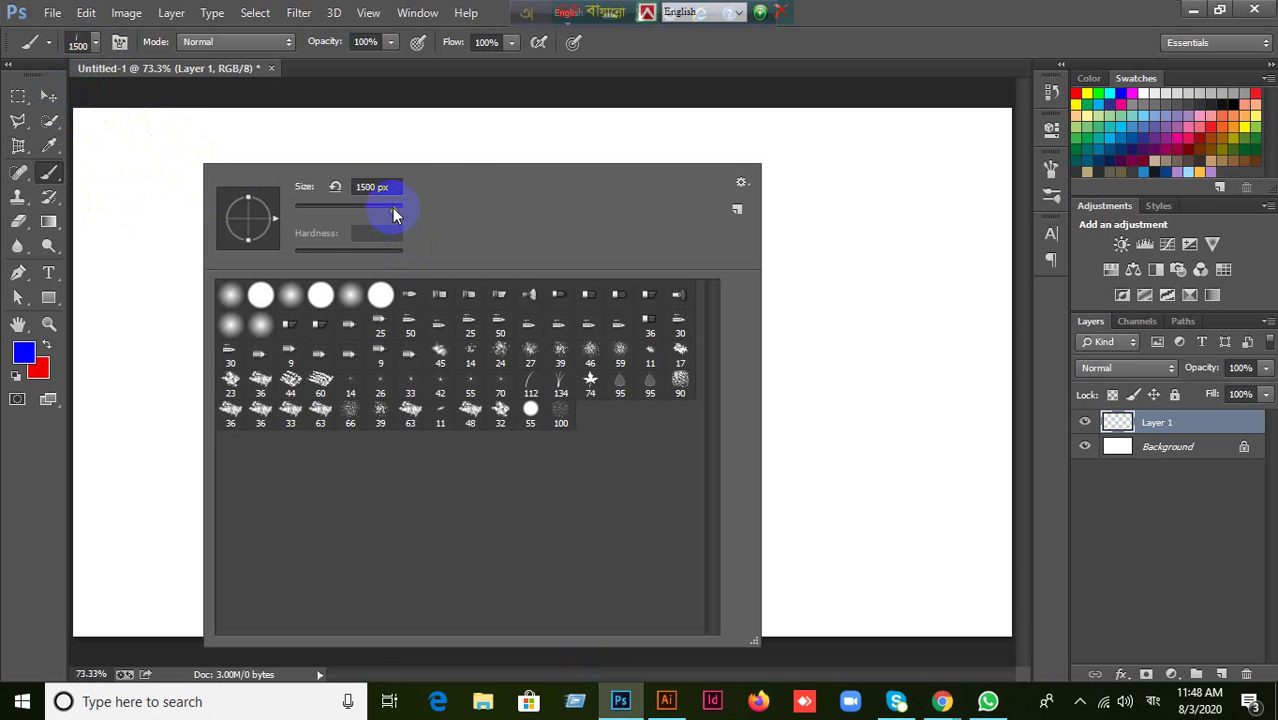
pyautogui.moveTo(392, 212)
pyautogui.mouseDown()
pyautogui.moveTo(335, 207)
pyautogui.moveTo(371, 214)
pyautogui.moveTo(382, 248)
pyautogui.mouseUp()
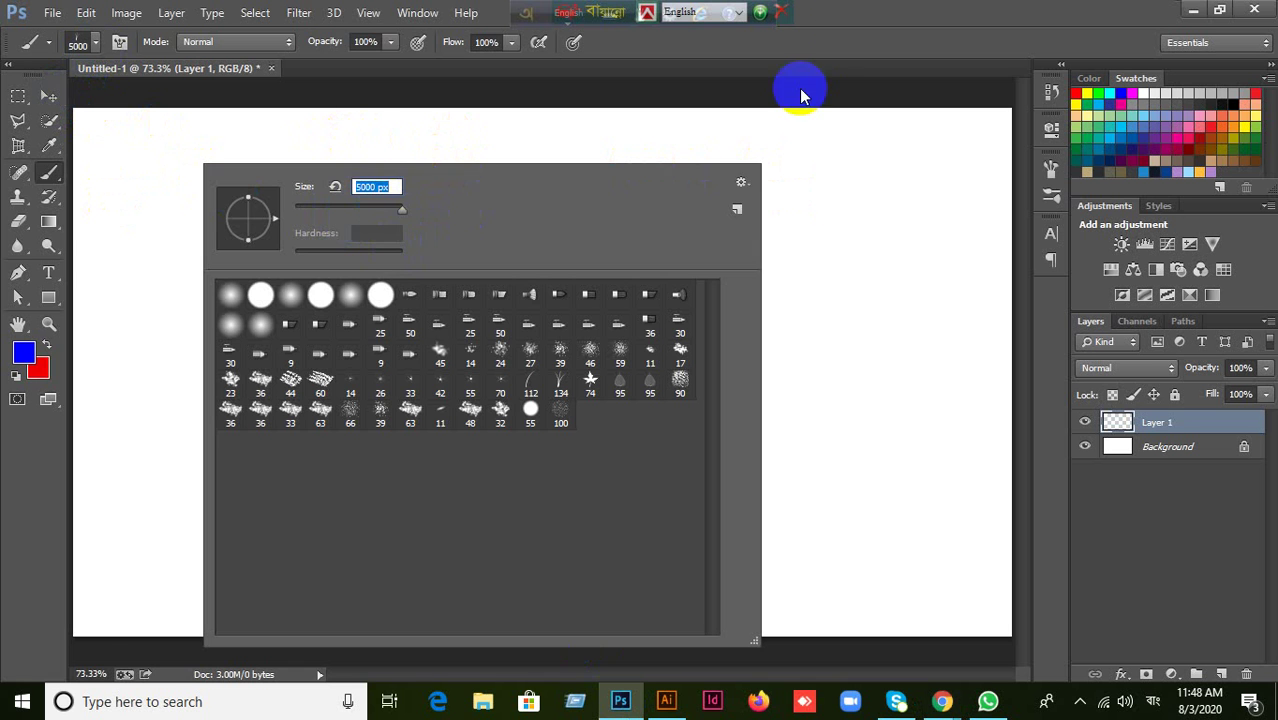
pyautogui.click(880, 16)
pyautogui.scroll(-1, 213, 228)
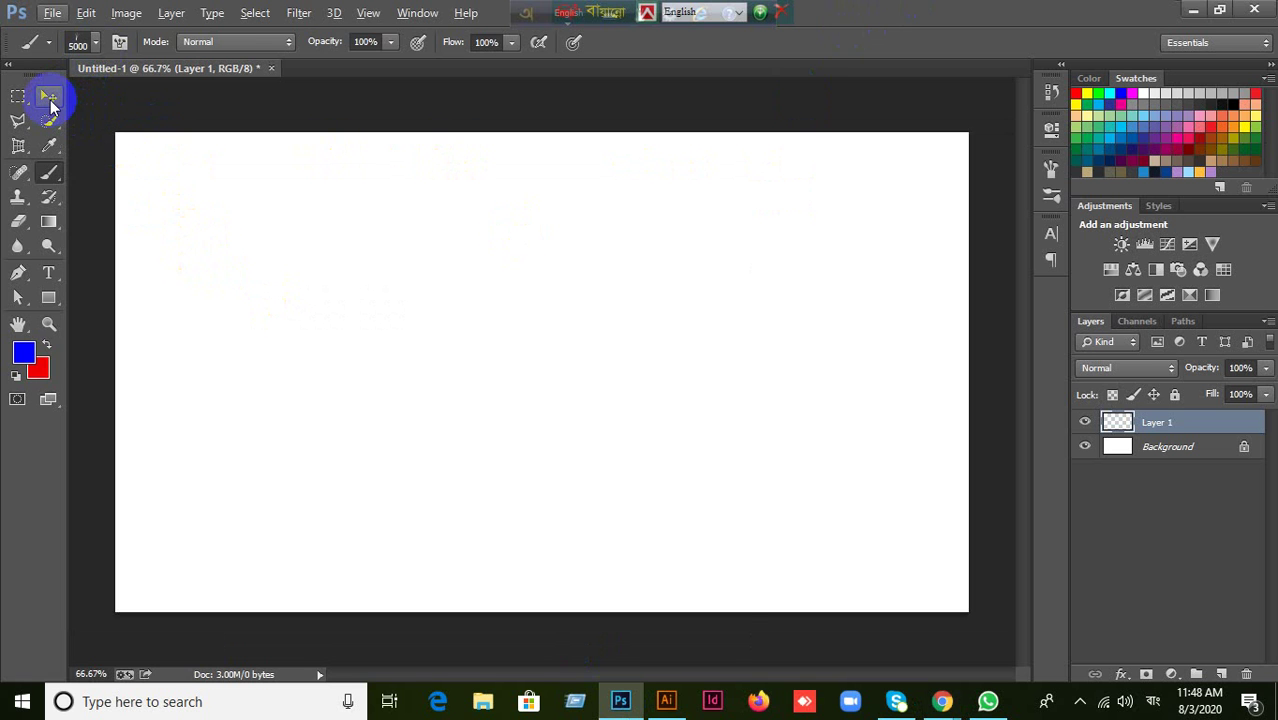
# Create a new 1366 × 768 document and close Untitled-1 without saving.
pyautogui.click(52, 12)
pyautogui.click(58, 28)
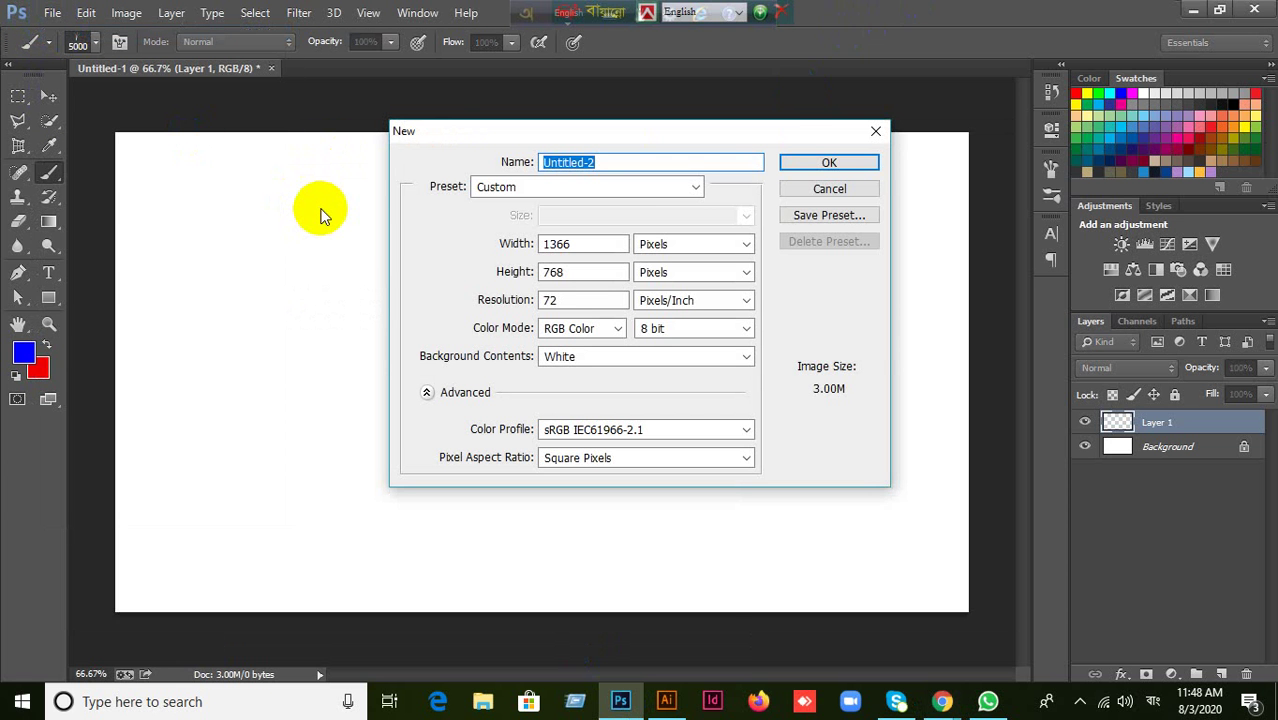
pyautogui.click(826, 162)
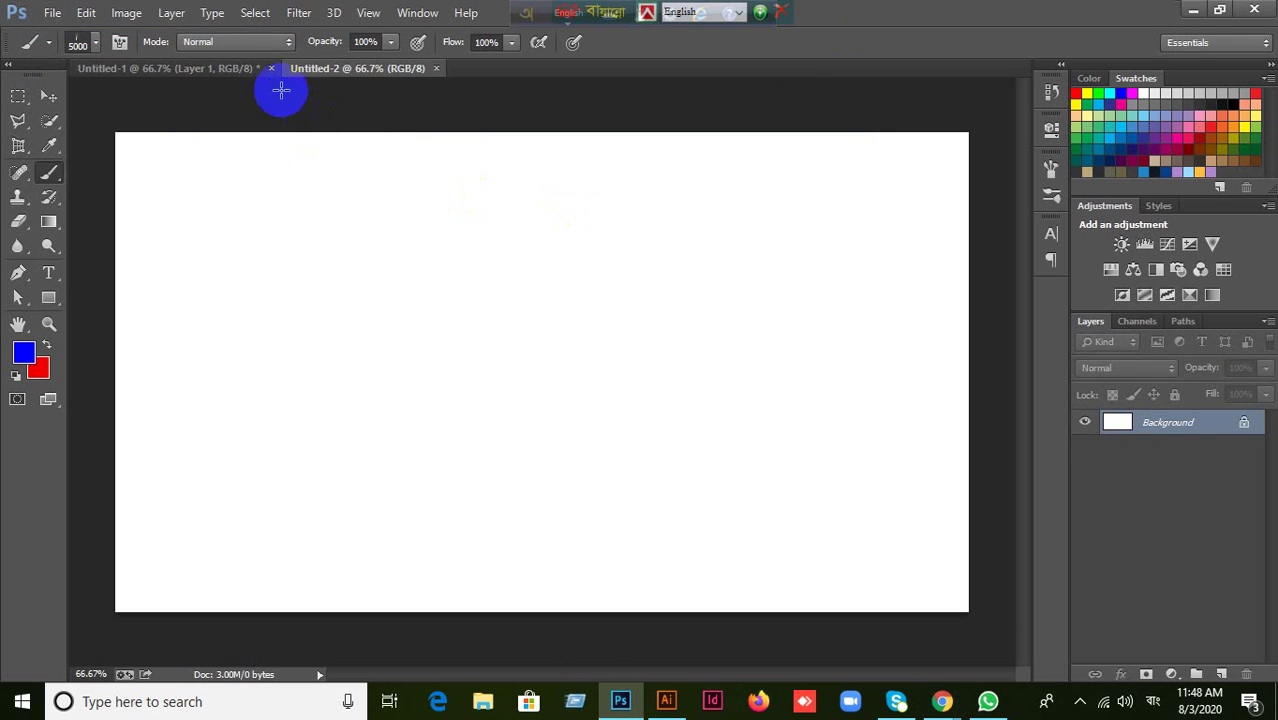
pyautogui.click(271, 69)
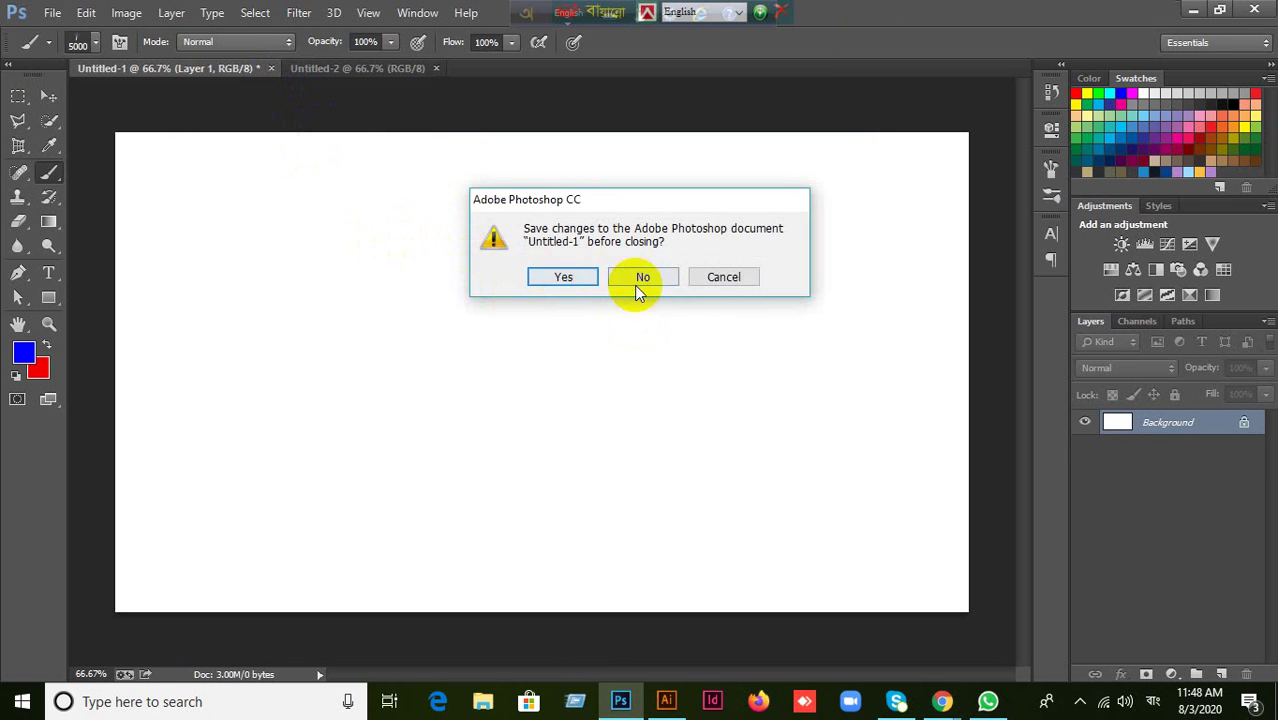
pyautogui.click(665, 279)
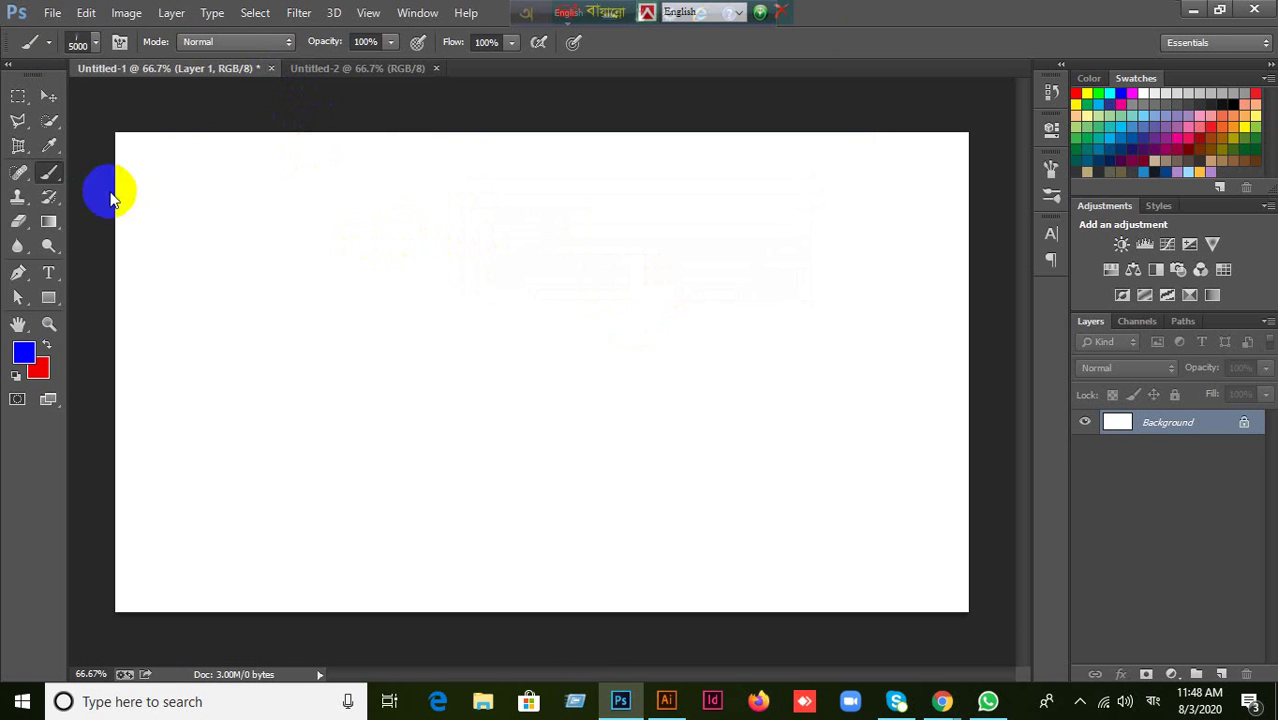
pyautogui.rightClick(50, 176)
# Pick the soft round brush and set its size to 146 px, dismissing the invalid-entry warning.
pyautogui.click(120, 170)
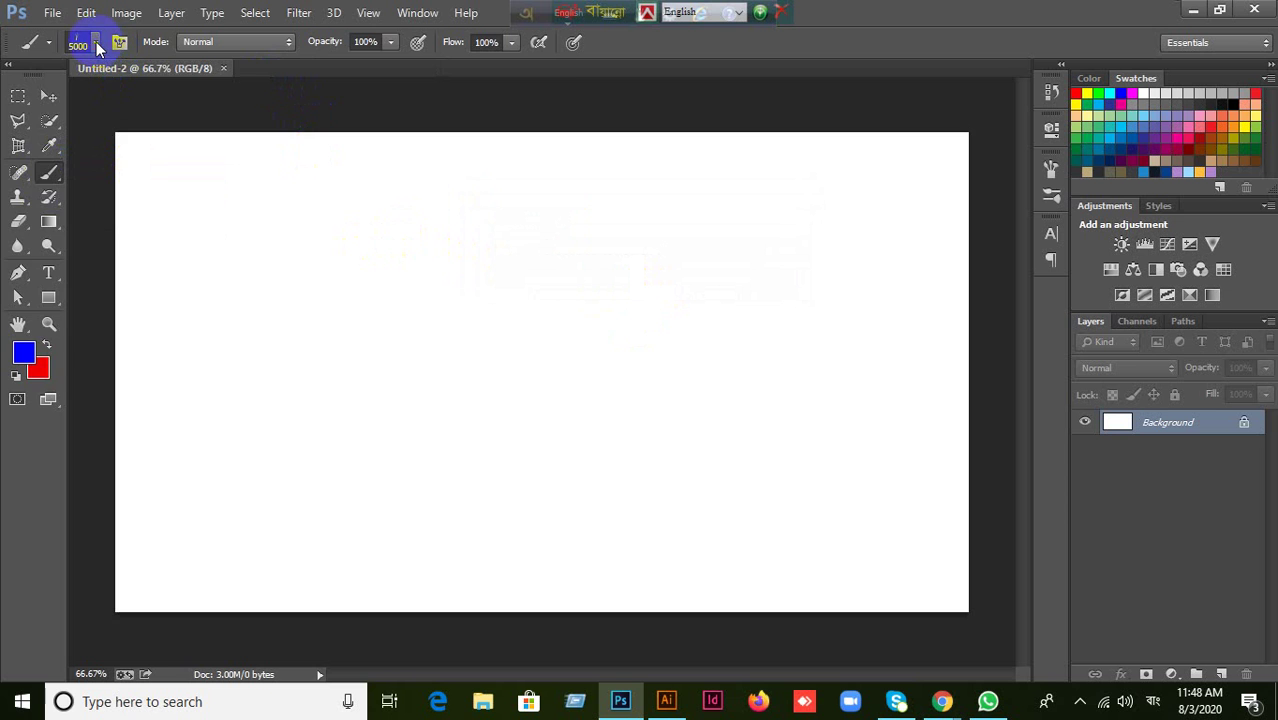
pyautogui.click(96, 41)
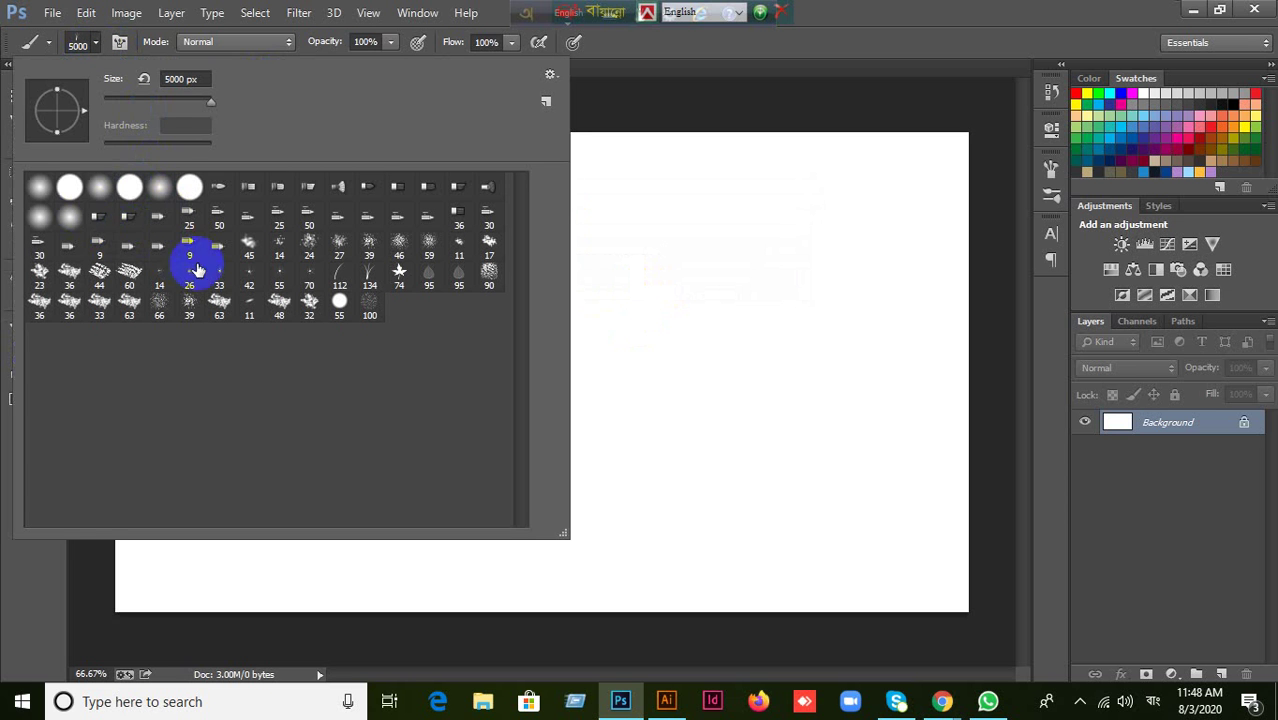
pyautogui.click(39, 187)
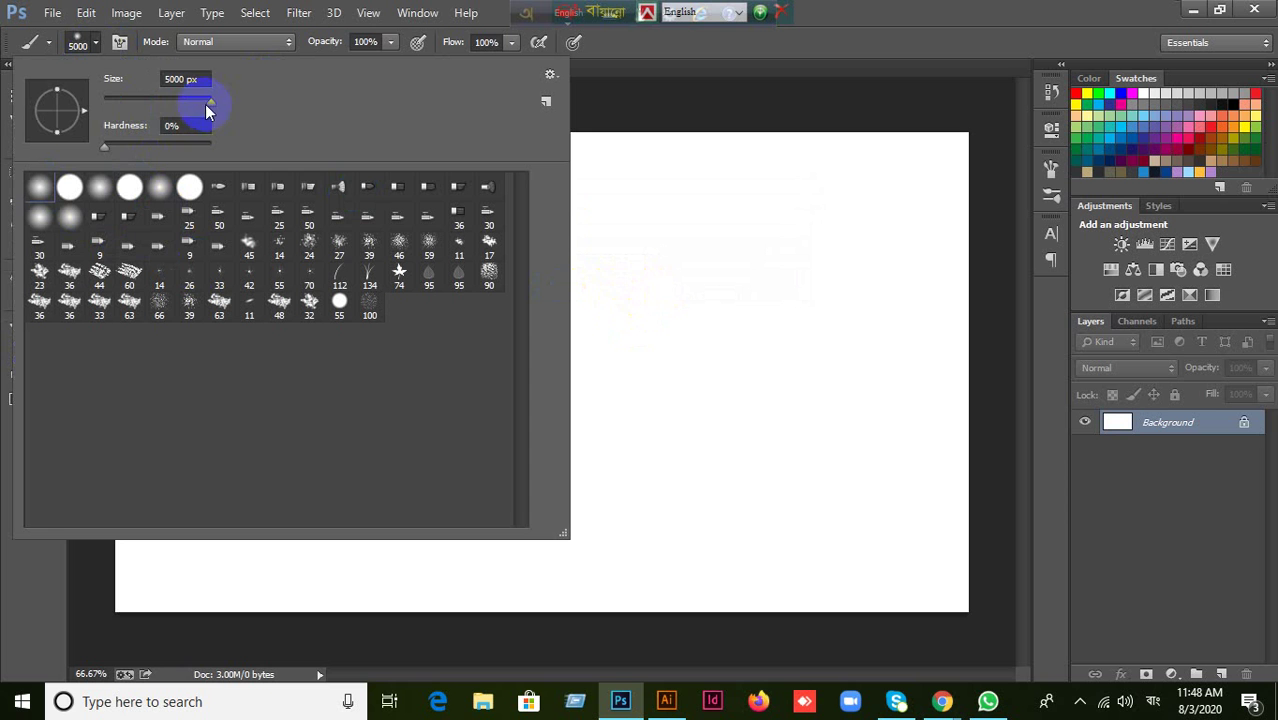
pyautogui.moveTo(181, 103); pyautogui.dragTo(170, 102)
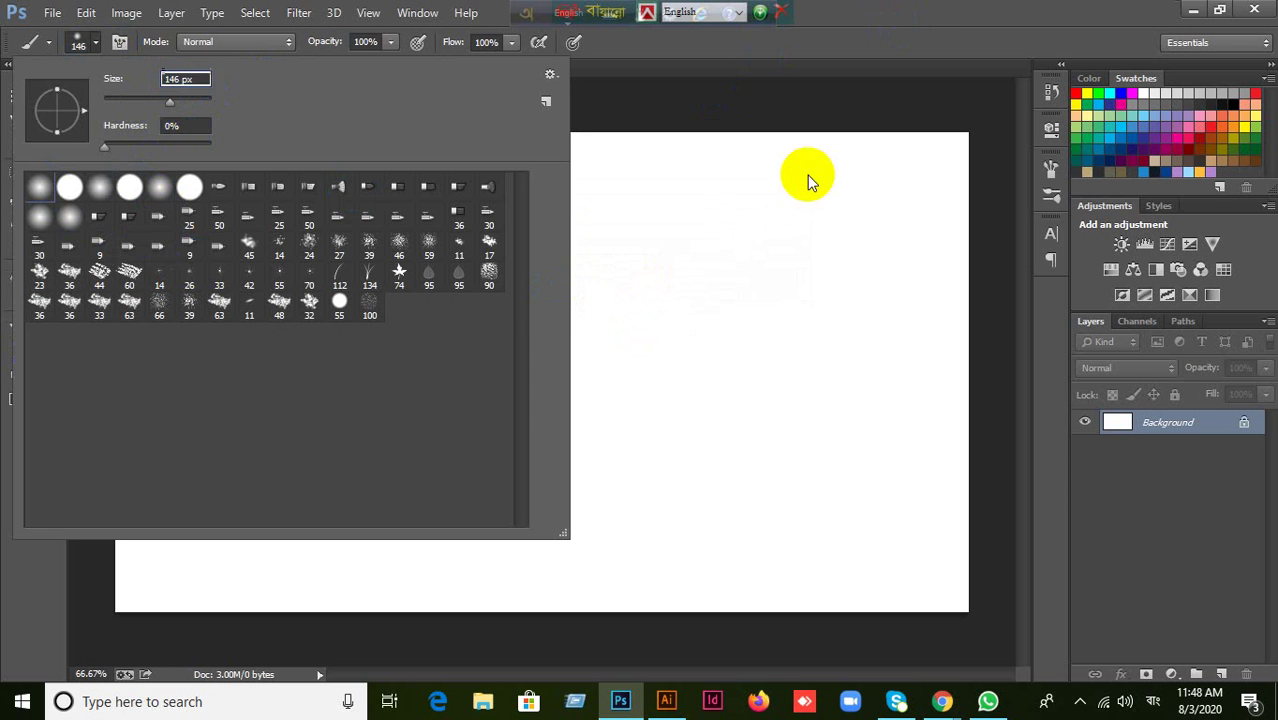
pyautogui.click(810, 180)
pyautogui.click(643, 282)
pyautogui.click(790, 180)
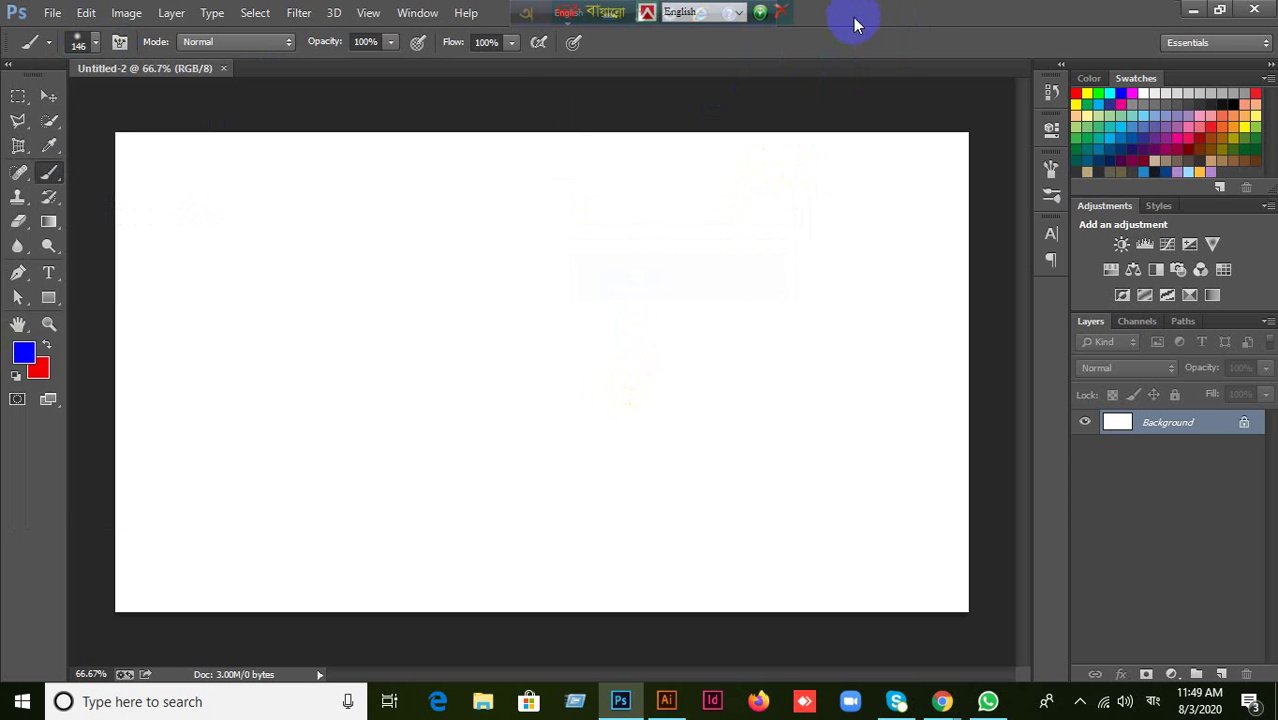
# Switch to the 134 grass-blade preset and enlarge the brush to 2800 px.
pyautogui.press(']')
pyautogui.press(']')
pyautogui.press(']')
pyautogui.press(']')
pyautogui.press(']')
pyautogui.press(']')
pyautogui.press(']')
pyautogui.press(']')
pyautogui.press(']')
pyautogui.press(']')
pyautogui.press(']')
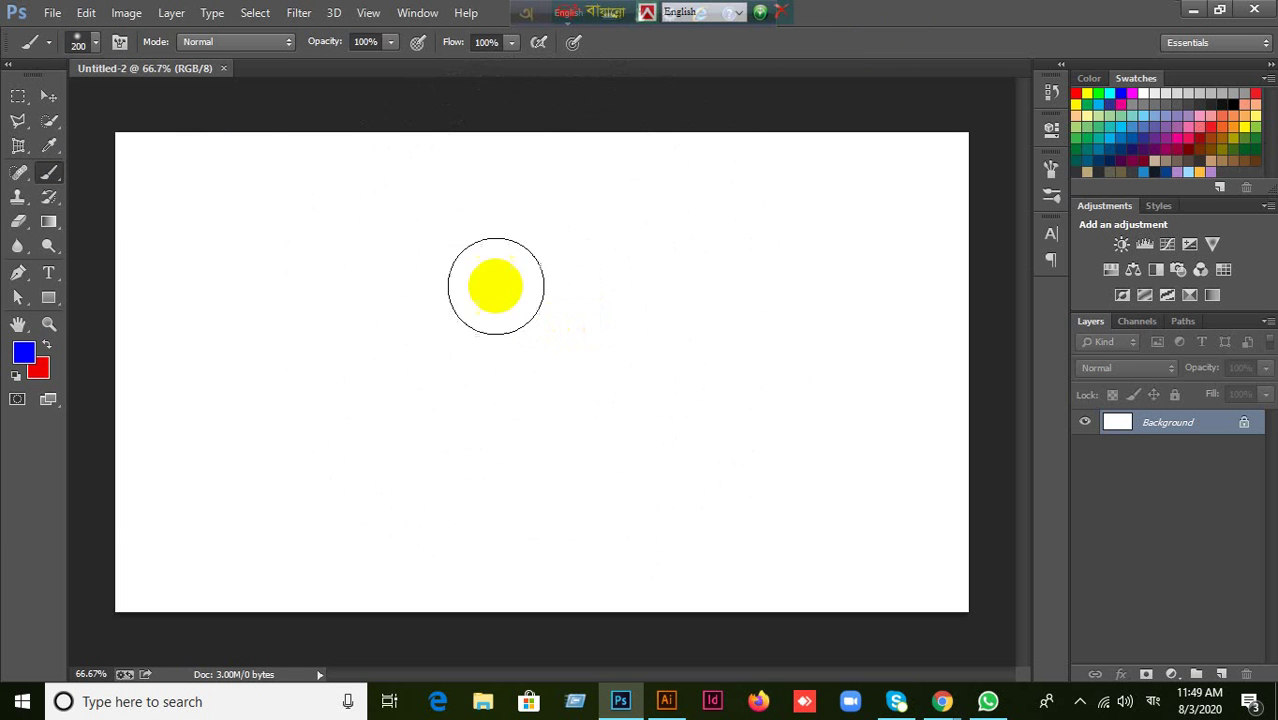
pyautogui.press('[')
pyautogui.click(105, 68)
pyautogui.click(96, 42)
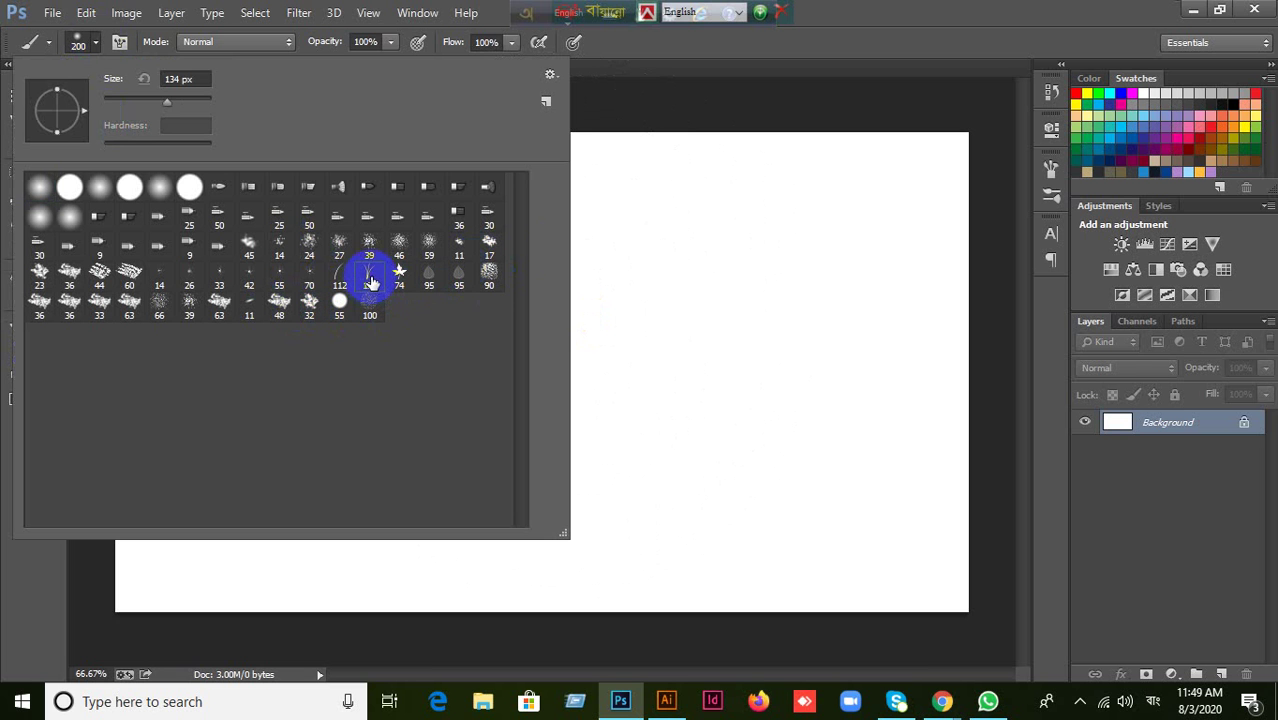
pyautogui.click(801, 94)
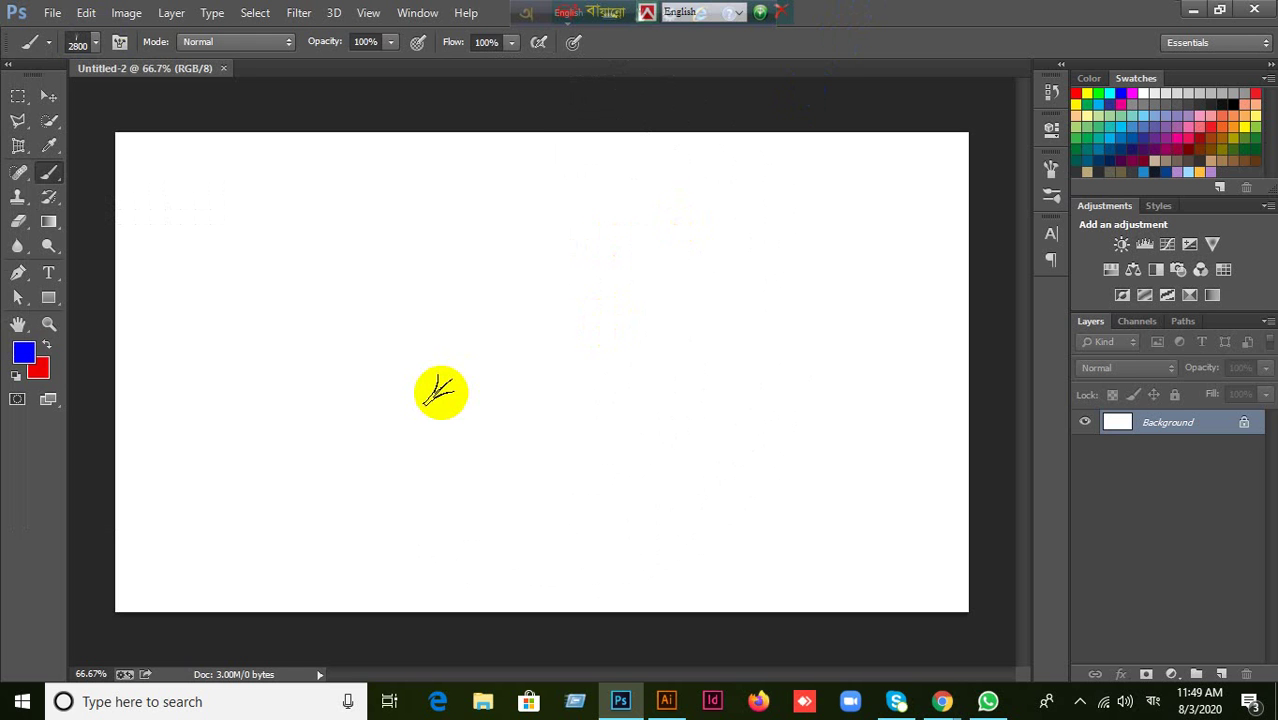
pyautogui.scroll(3, 390, 398)
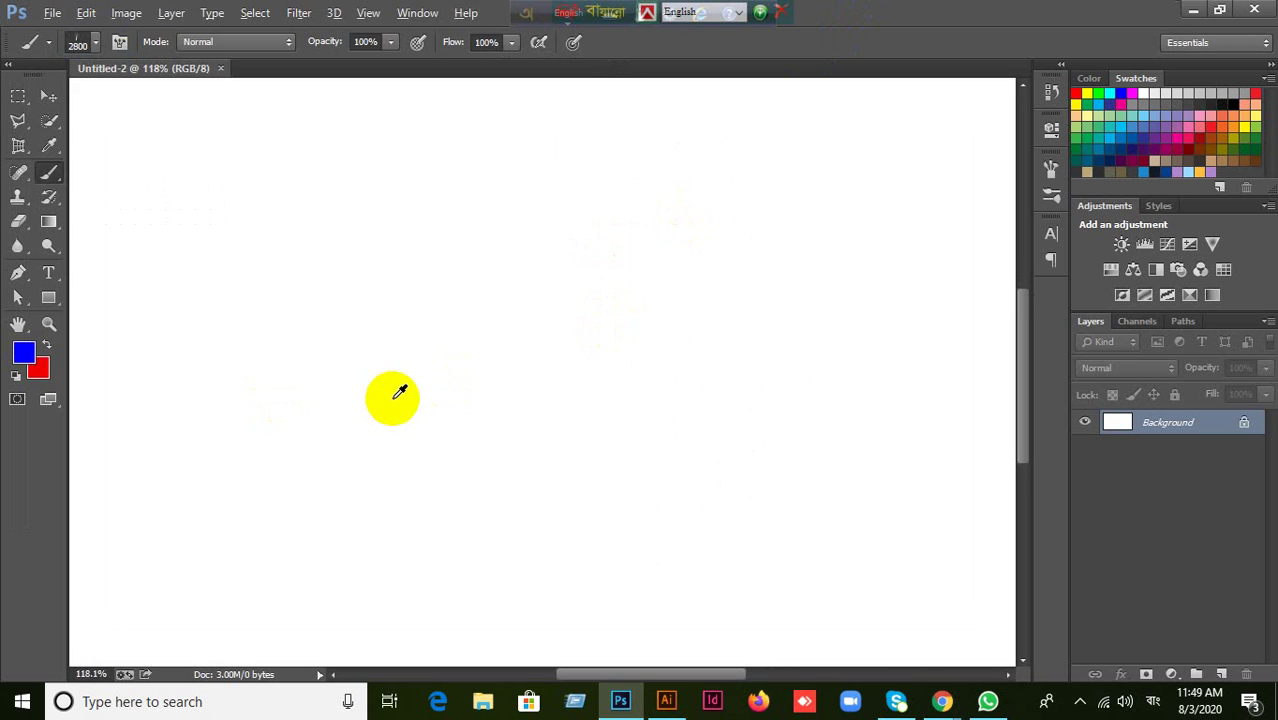
# Adjust the brush size in the right-click picker, then choose the 112 px brush preset.
pyautogui.rightClick(361, 343)
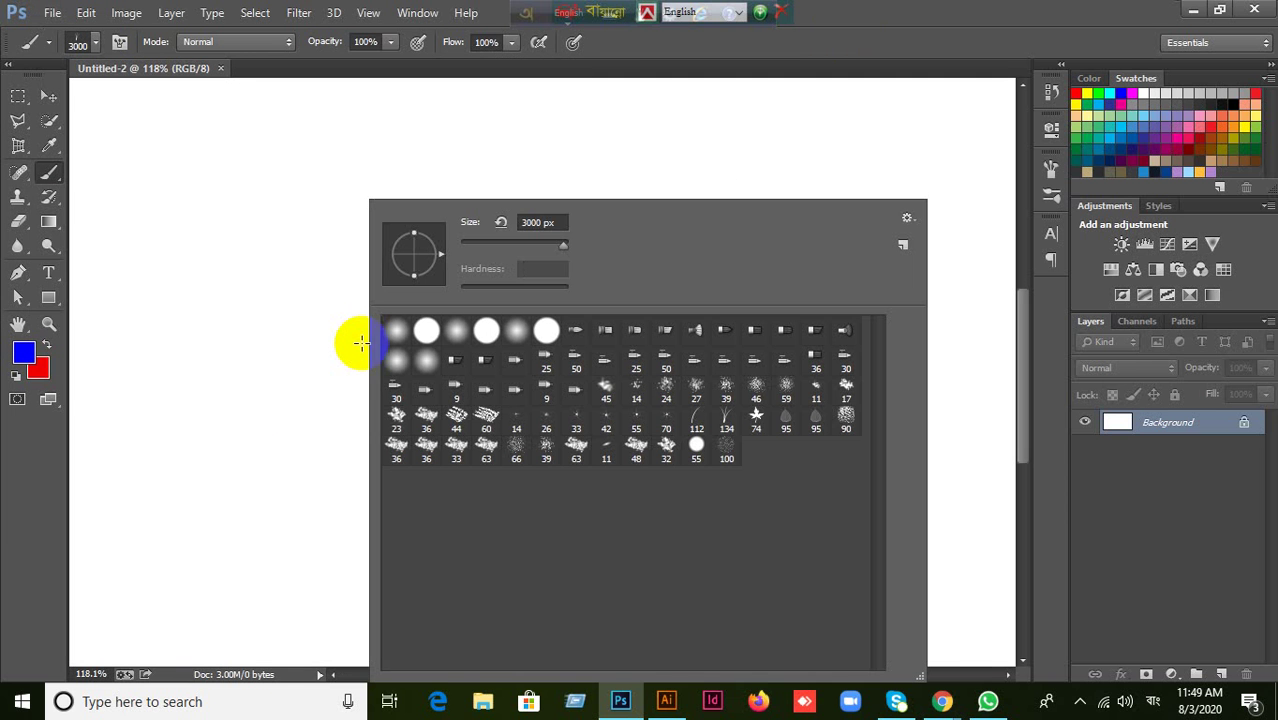
pyautogui.moveTo(534, 255); pyautogui.dragTo(602, 170)
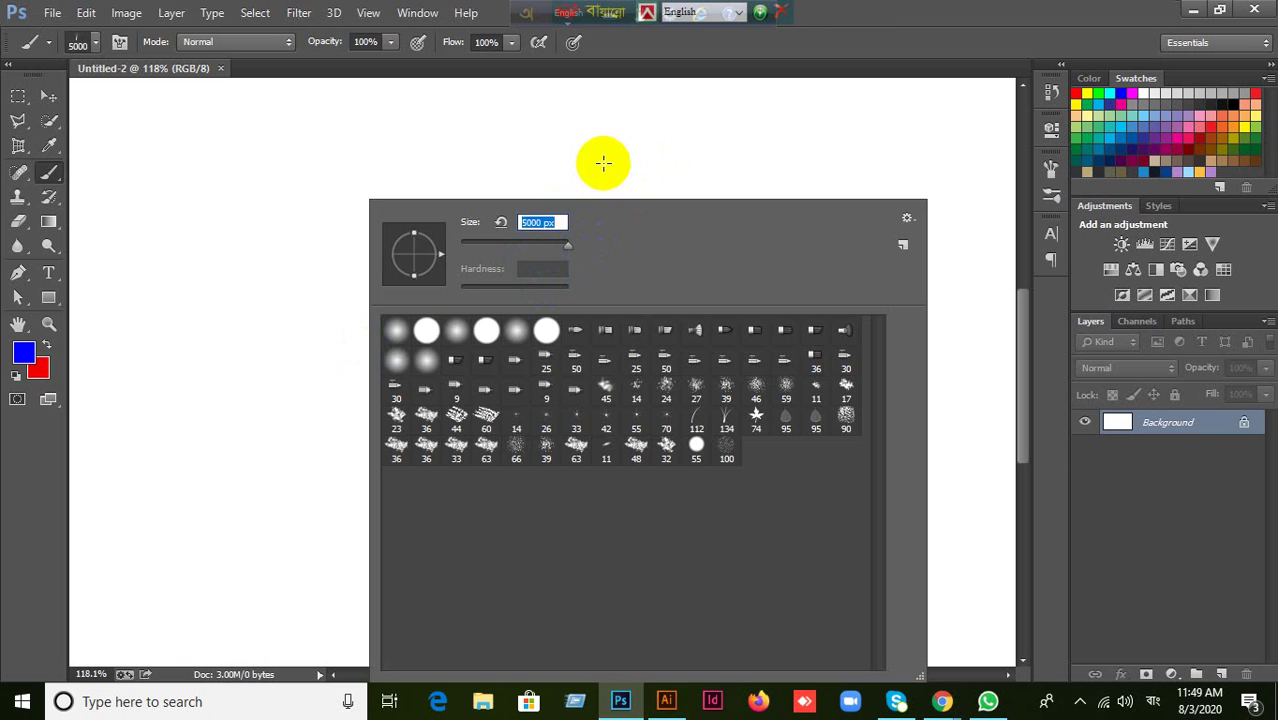
pyautogui.click(603, 163)
pyautogui.scroll(-2, 451, 288)
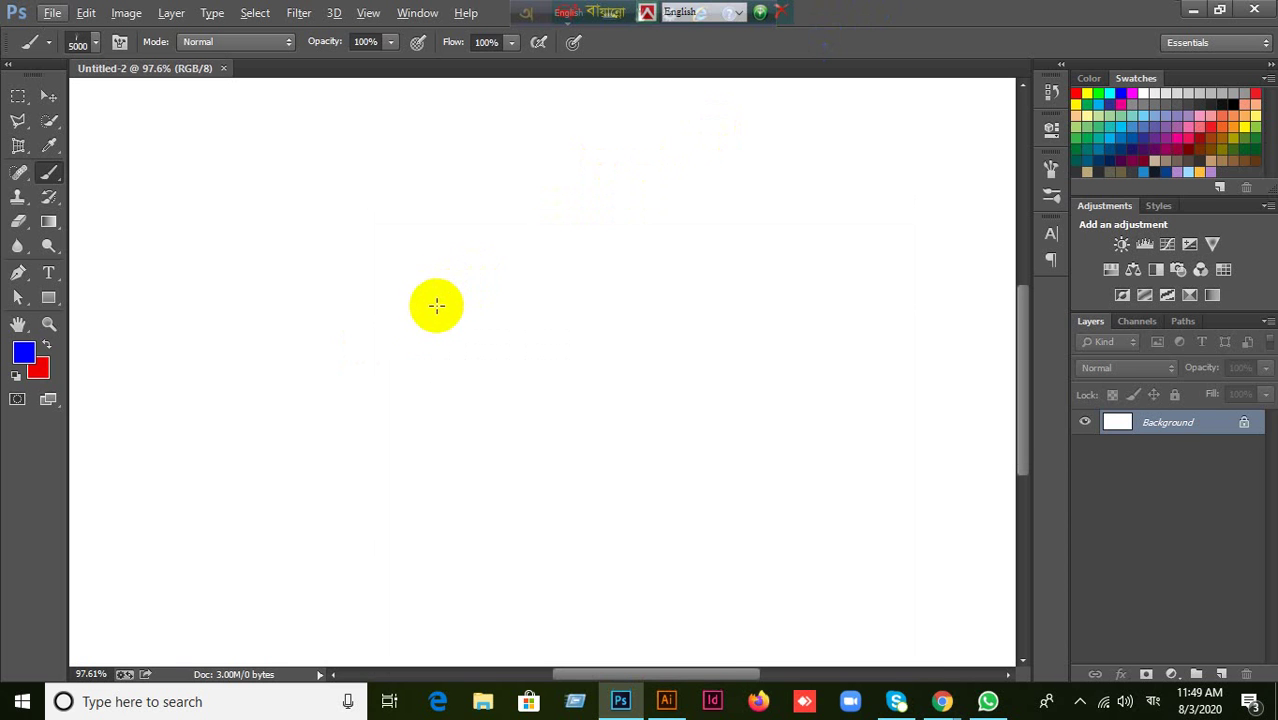
pyautogui.click(94, 45)
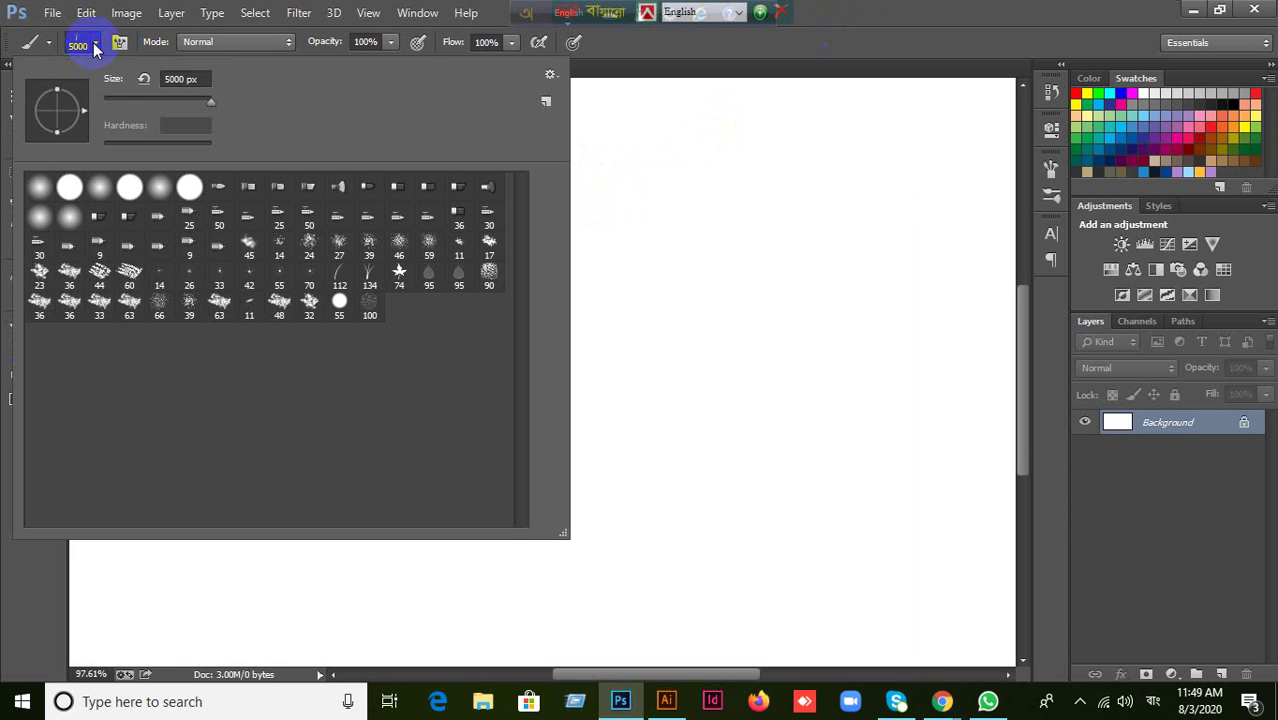
pyautogui.click(332, 277)
pyautogui.press('Return')
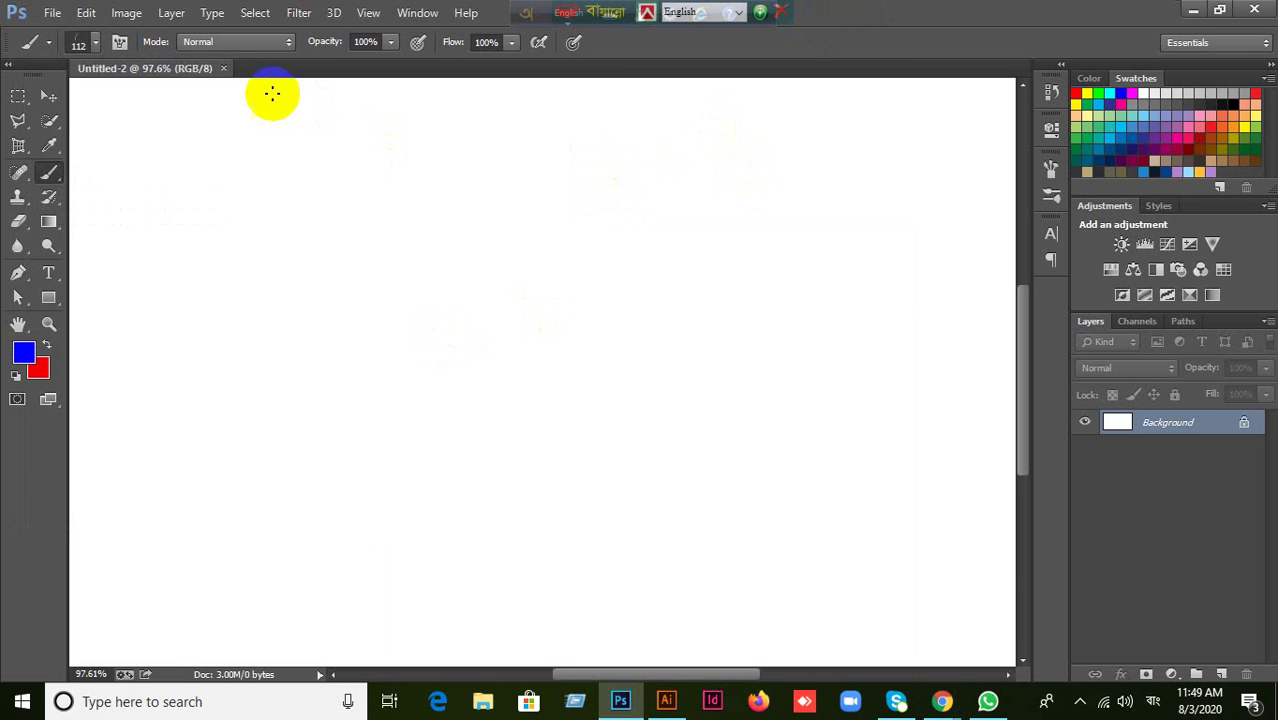
# Switch to the textured 60 brush at 400 px, test-paint a blue stroke, then undo it.
pyautogui.click(94, 45)
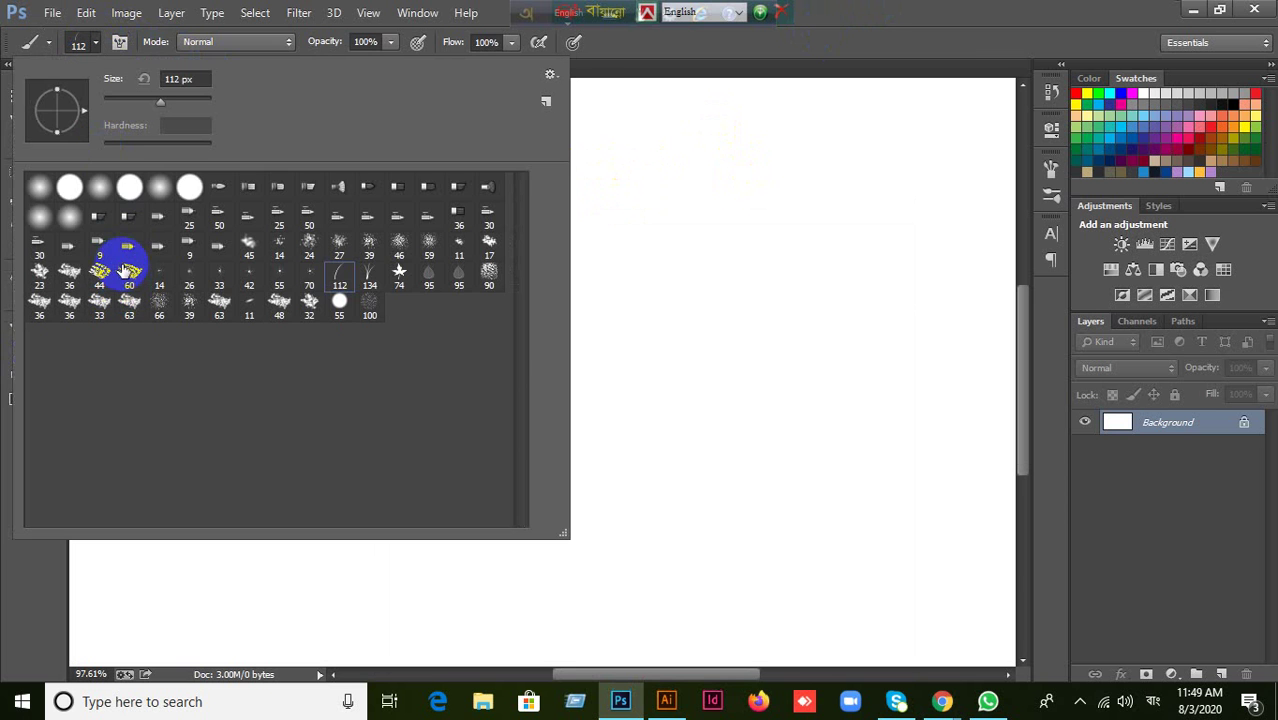
pyautogui.click(125, 270)
pyautogui.press('Return')
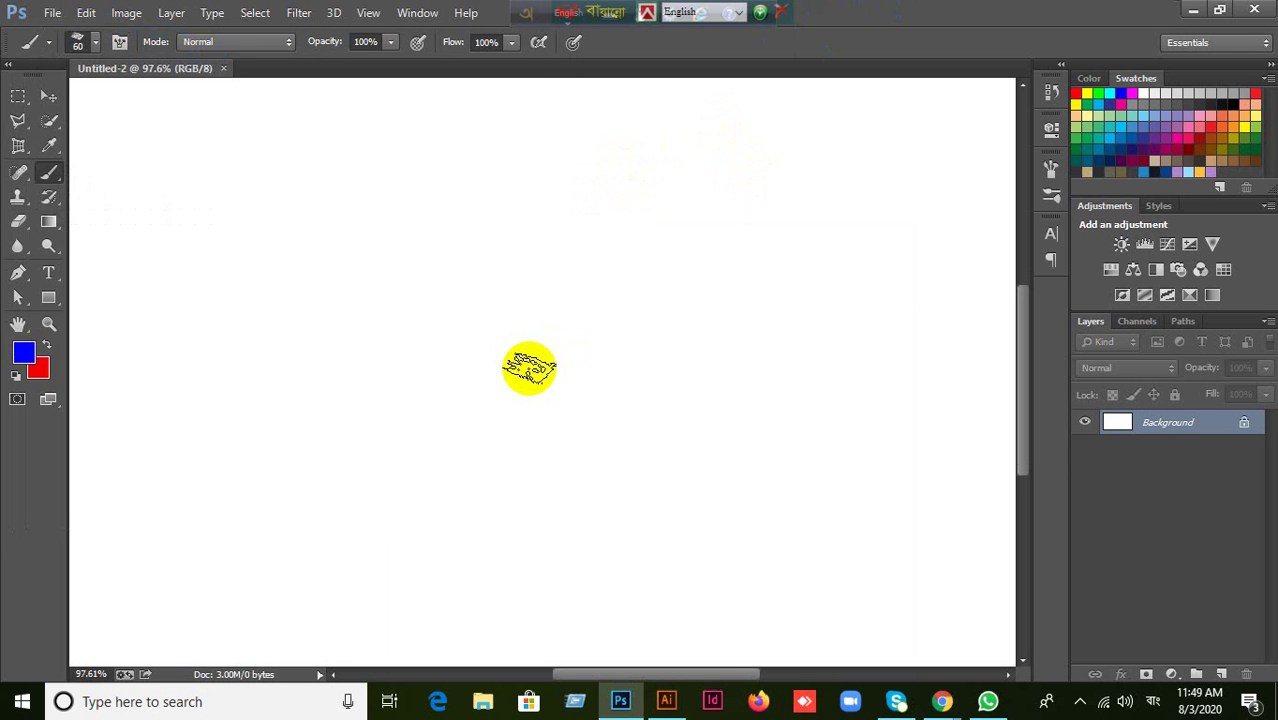
pyautogui.press(']')
pyautogui.press(']')
pyautogui.press(']')
pyautogui.press(']')
pyautogui.press(']')
pyautogui.press(']')
pyautogui.press(']')
pyautogui.press(']')
pyautogui.press(']')
pyautogui.press(']')
pyautogui.press(']')
pyautogui.press(']')
pyautogui.press(']')
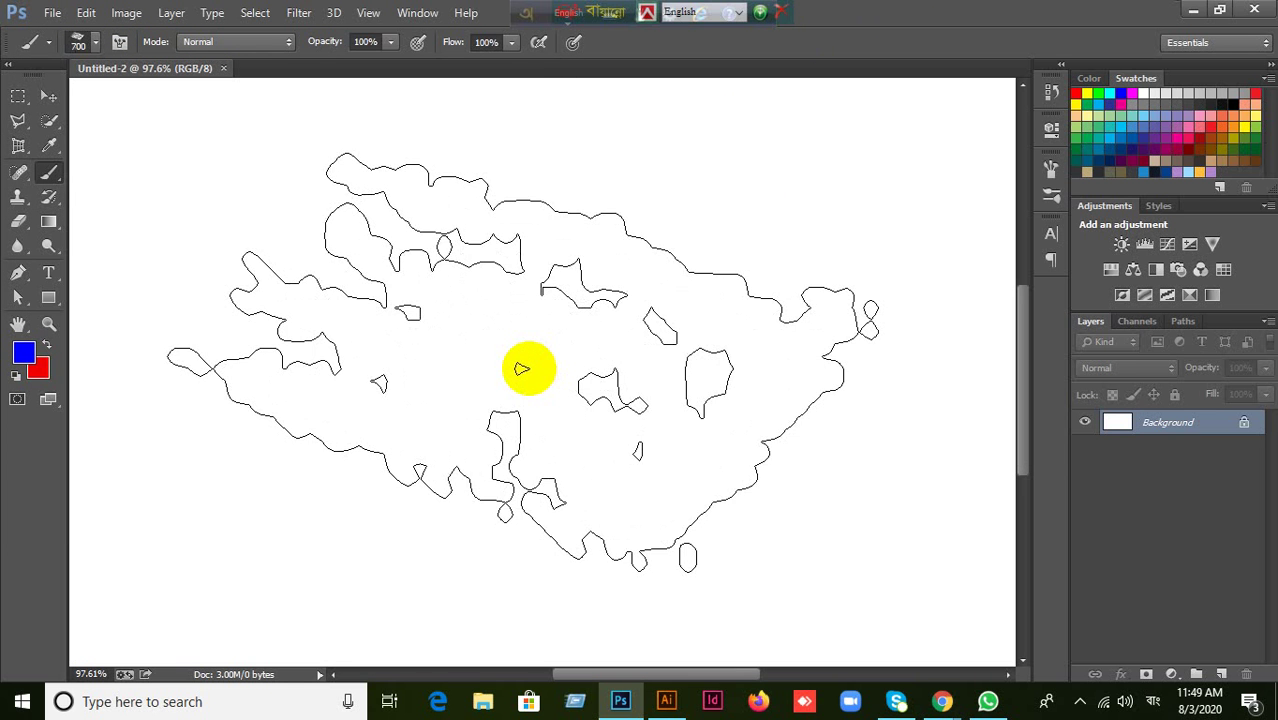
pyautogui.press('[')
pyautogui.press('[')
pyautogui.press('[')
pyautogui.press('[')
pyautogui.press('[')
pyautogui.press('[')
pyautogui.press('[')
pyautogui.press('[')
pyautogui.press('[')
pyautogui.press('[')
pyautogui.press('[')
pyautogui.press('[')
pyautogui.press(']')
pyautogui.press(']')
pyautogui.press(']')
pyautogui.press(']')
pyautogui.press(']')
pyautogui.press(']')
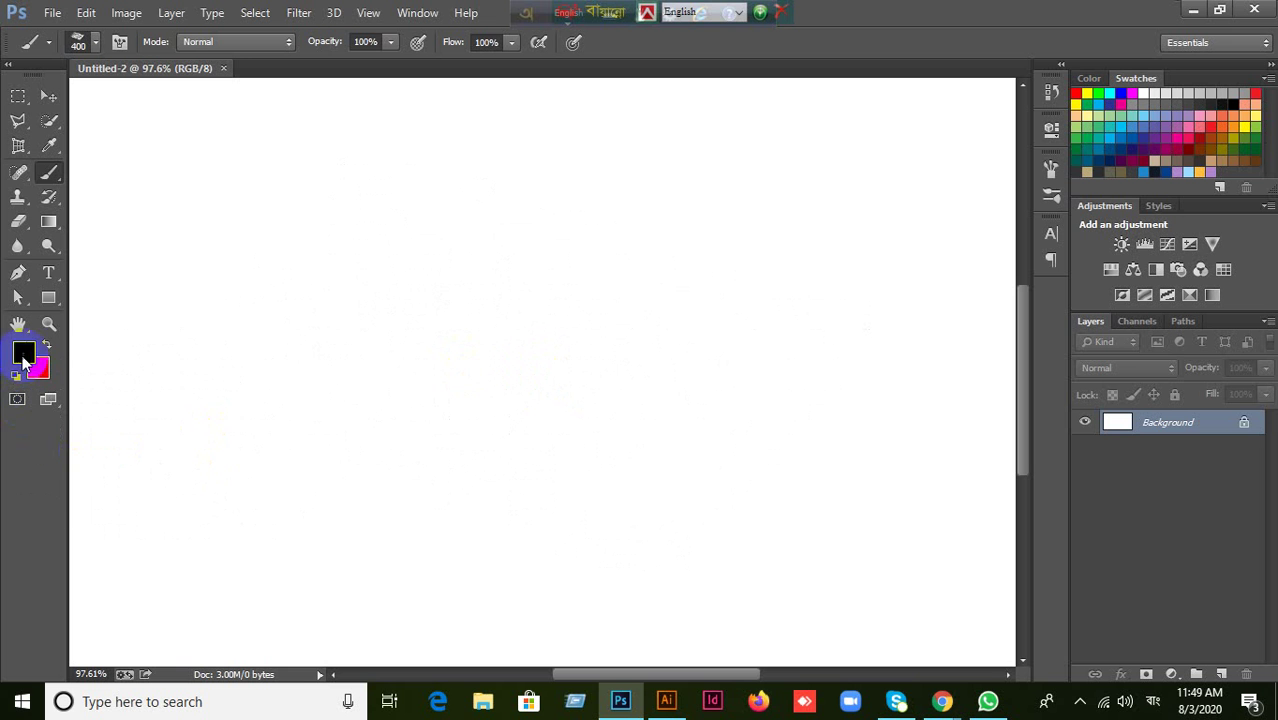
pyautogui.moveTo(242, 194)
pyautogui.mouseDown()
pyautogui.moveTo(462, 343)
pyautogui.moveTo(575, 457)
pyautogui.moveTo(690, 285)
pyautogui.moveTo(622, 450)
pyautogui.mouseUp()
pyautogui.hotkey('ctrl', 'z')
pyautogui.hotkey('ctrl', 'z')
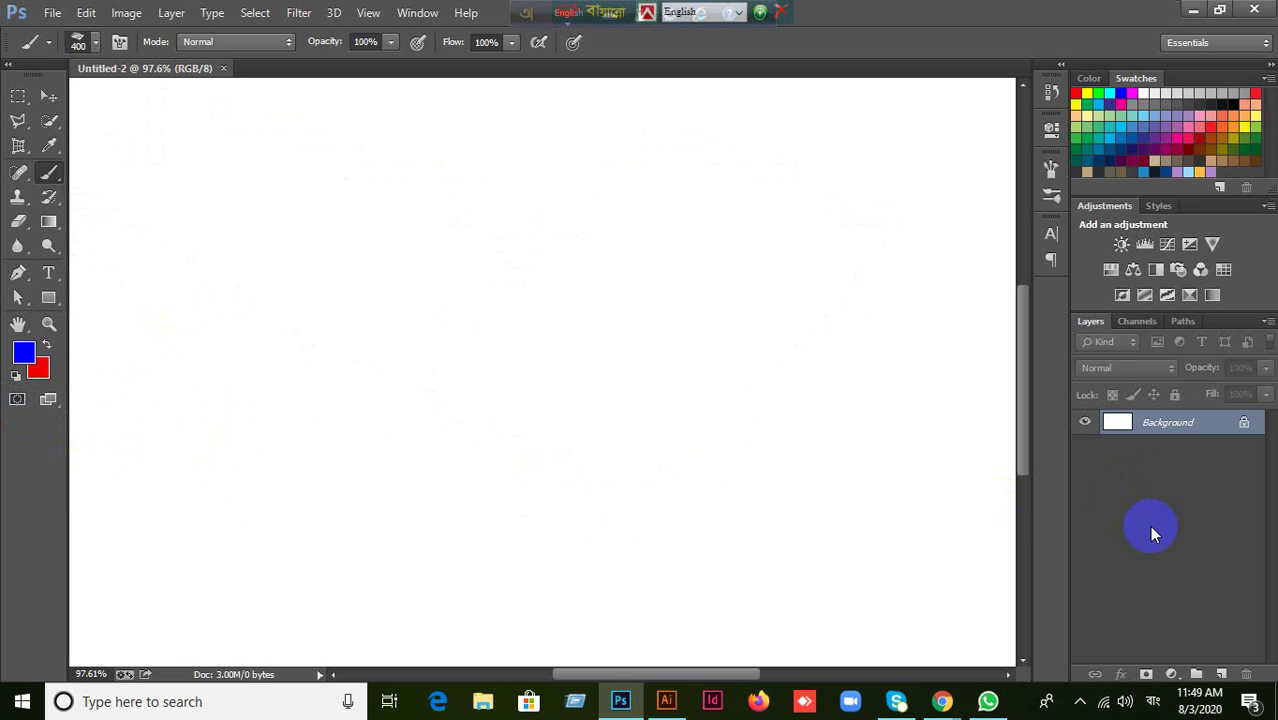
# Add Layer 1 and paint large blue strokes across the canvas on it.
pyautogui.click(1226, 672)
pyautogui.moveTo(265, 240); pyautogui.dragTo(596, 405)
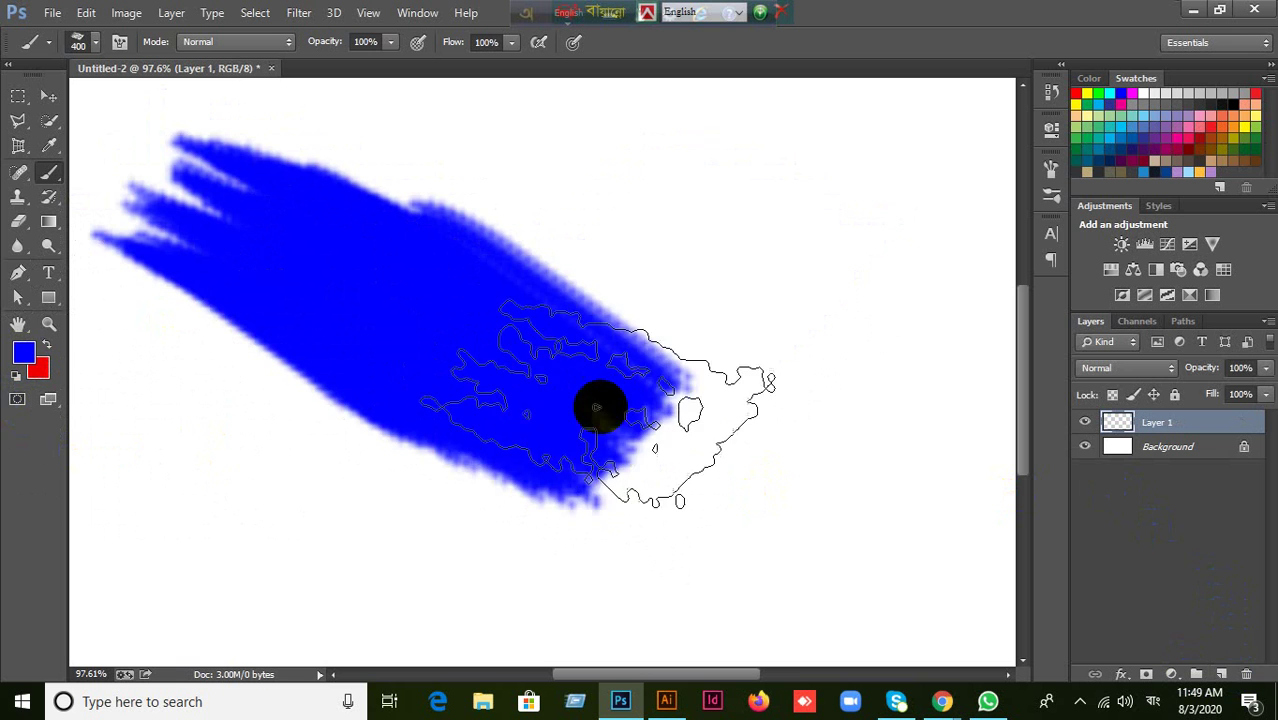
pyautogui.click(783, 222)
pyautogui.moveTo(783, 222)
pyautogui.mouseDown()
pyautogui.moveTo(591, 448)
pyautogui.moveTo(578, 484)
pyautogui.mouseUp()
# Undo the blue strokes so Layer 1 and the canvas are blank again.
pyautogui.hotkey('ctrl', 'z')
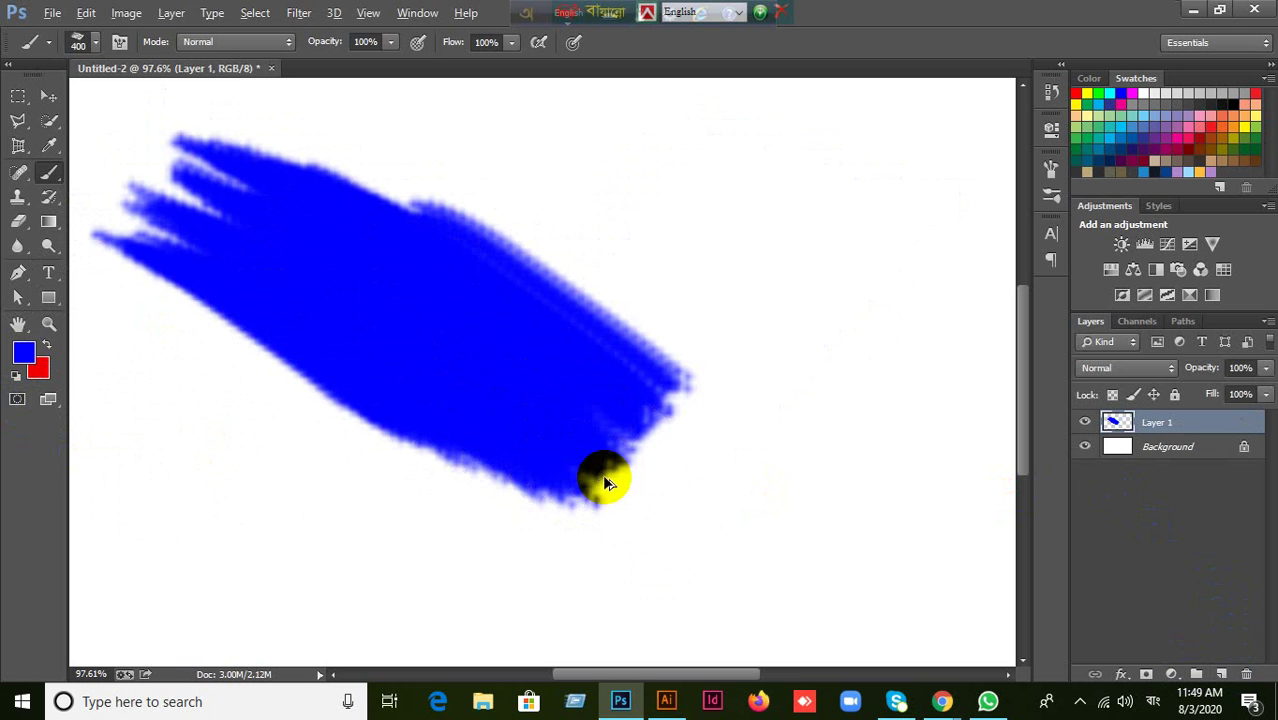
pyautogui.hotkey('ctrl', 'alt', 'z')
pyautogui.scroll(-1, 650, 297)
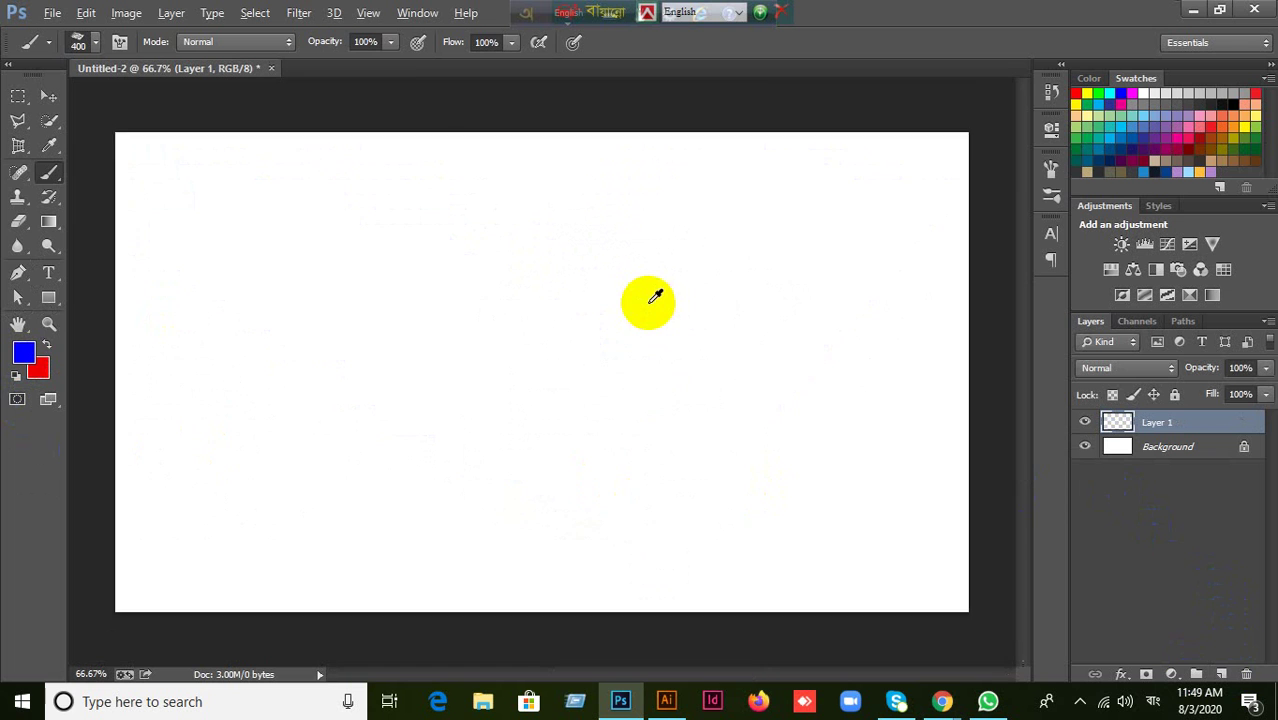
pyautogui.scroll(-1, 655, 297)
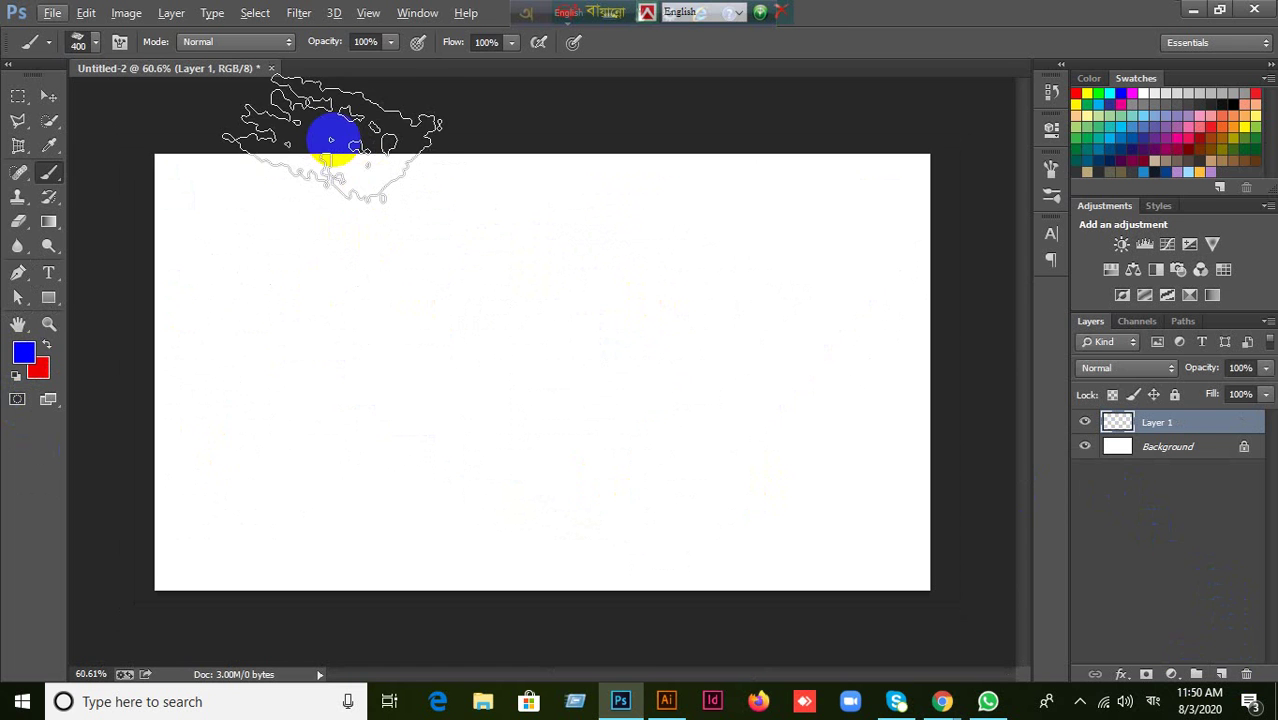
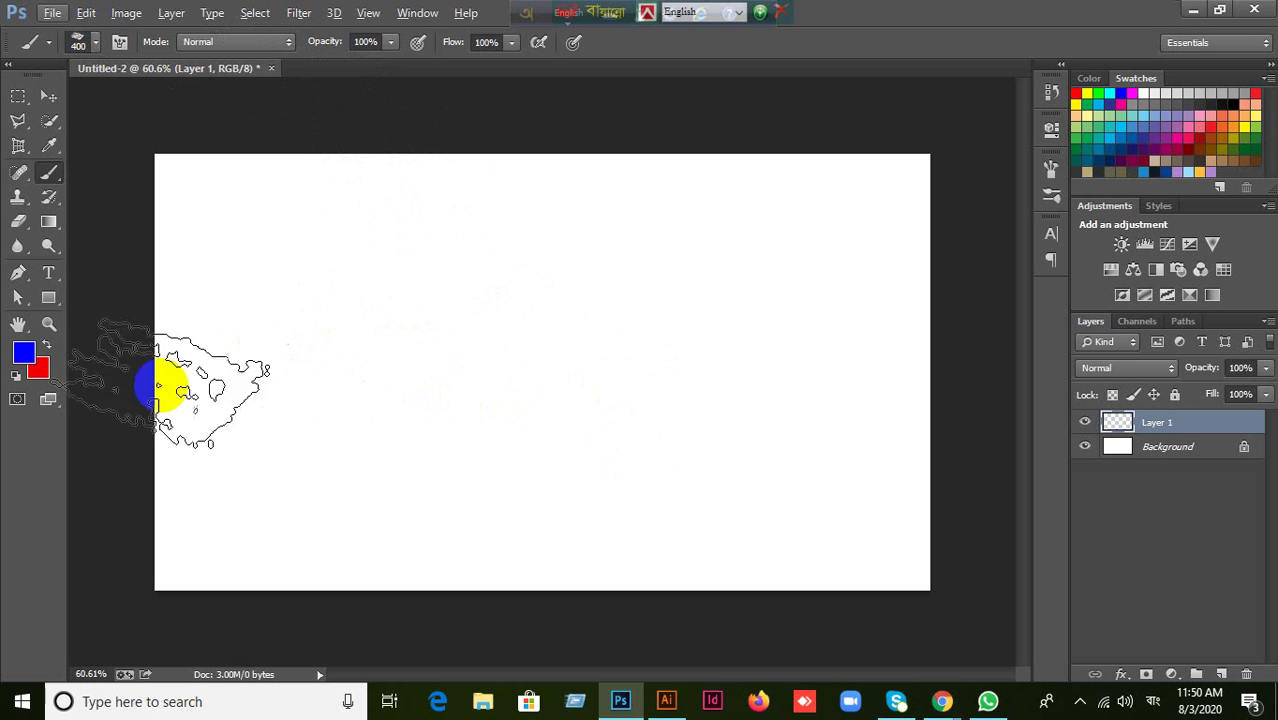
# Reset the default colours, then set the foreground colour to cyan (#00eaff).
pyautogui.click(16, 374)
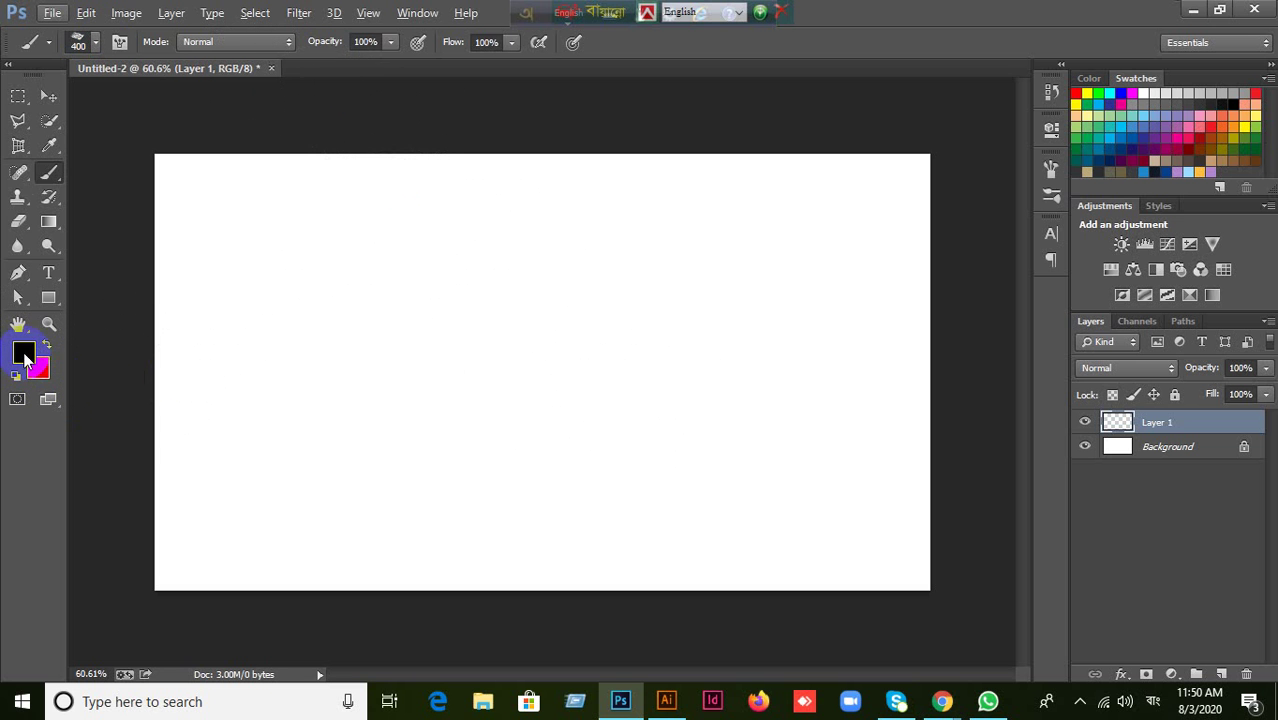
pyautogui.click(24, 353)
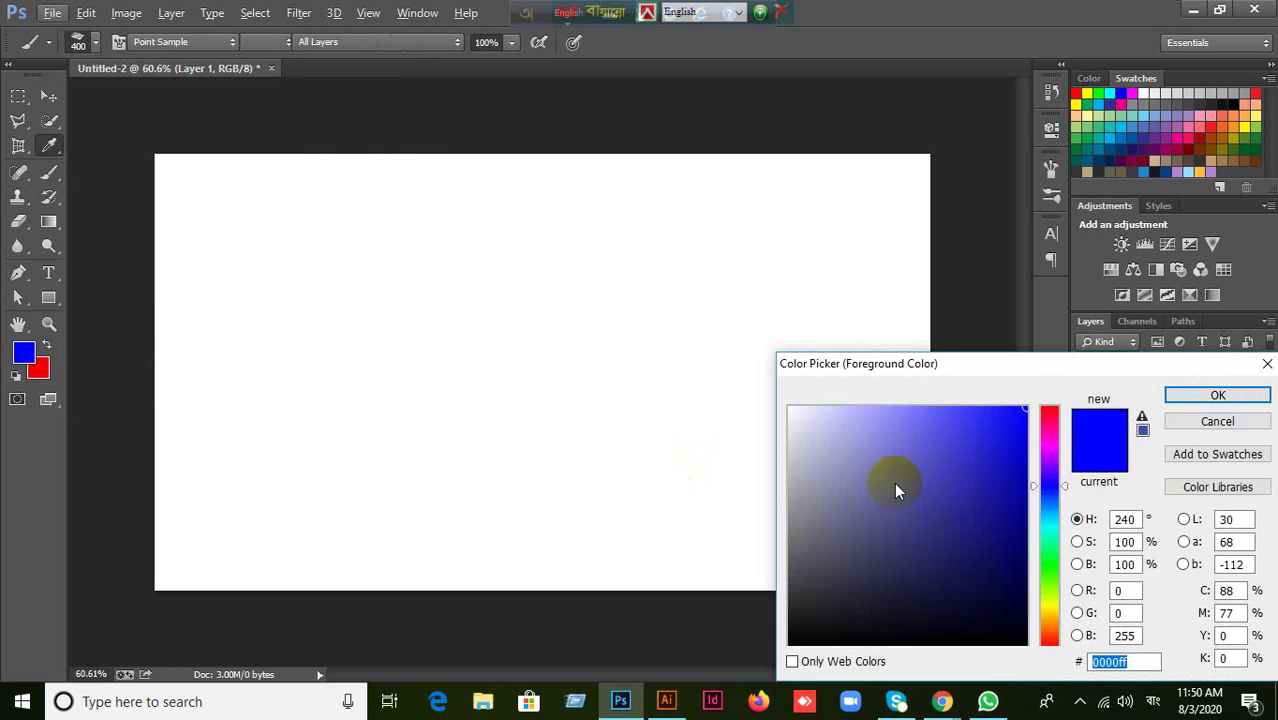
pyautogui.moveTo(1037, 505); pyautogui.dragTo(1037, 522)
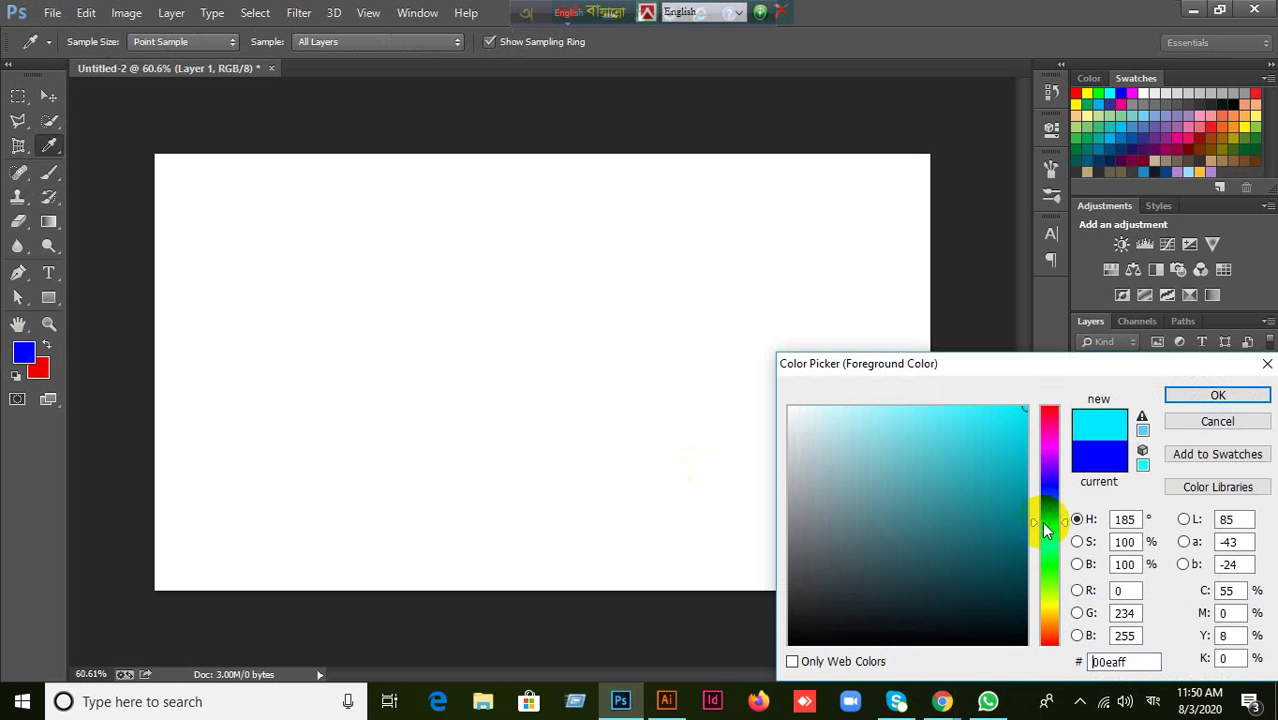
pyautogui.click(1218, 396)
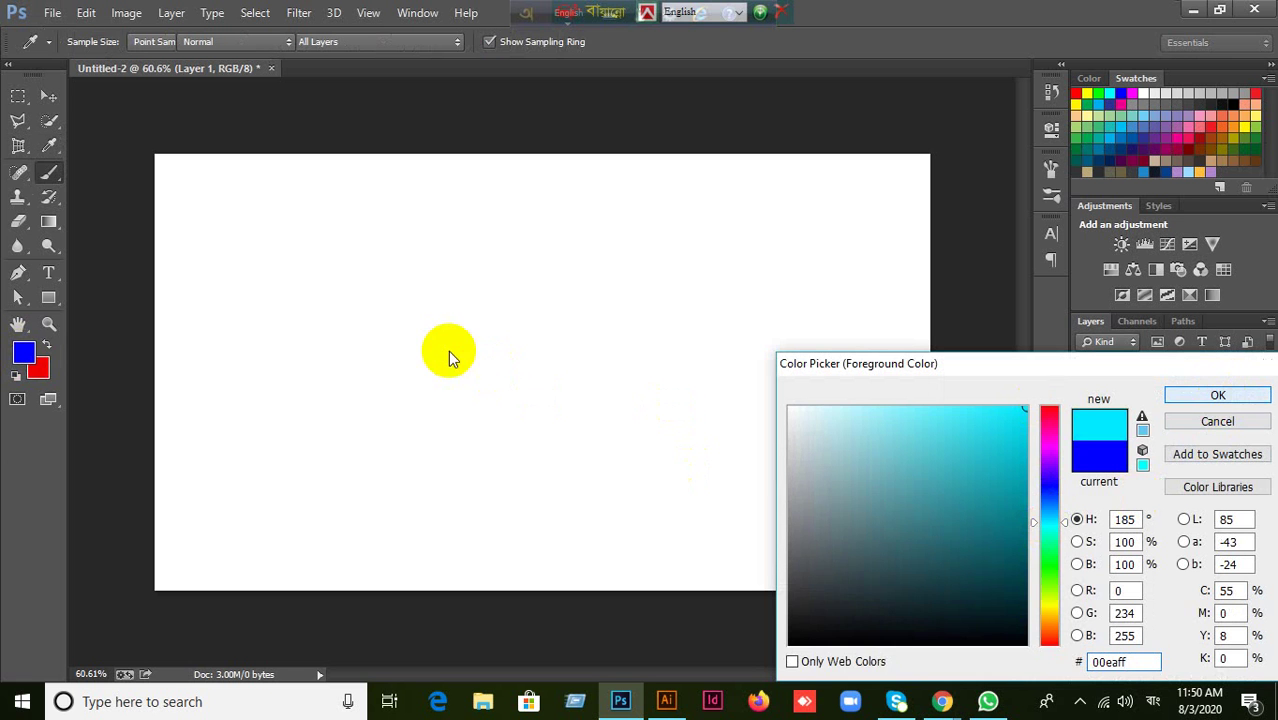
# Paint a broad trial cyan stroke across the canvas, then undo it.
pyautogui.moveTo(344, 247); pyautogui.dragTo(590, 407)
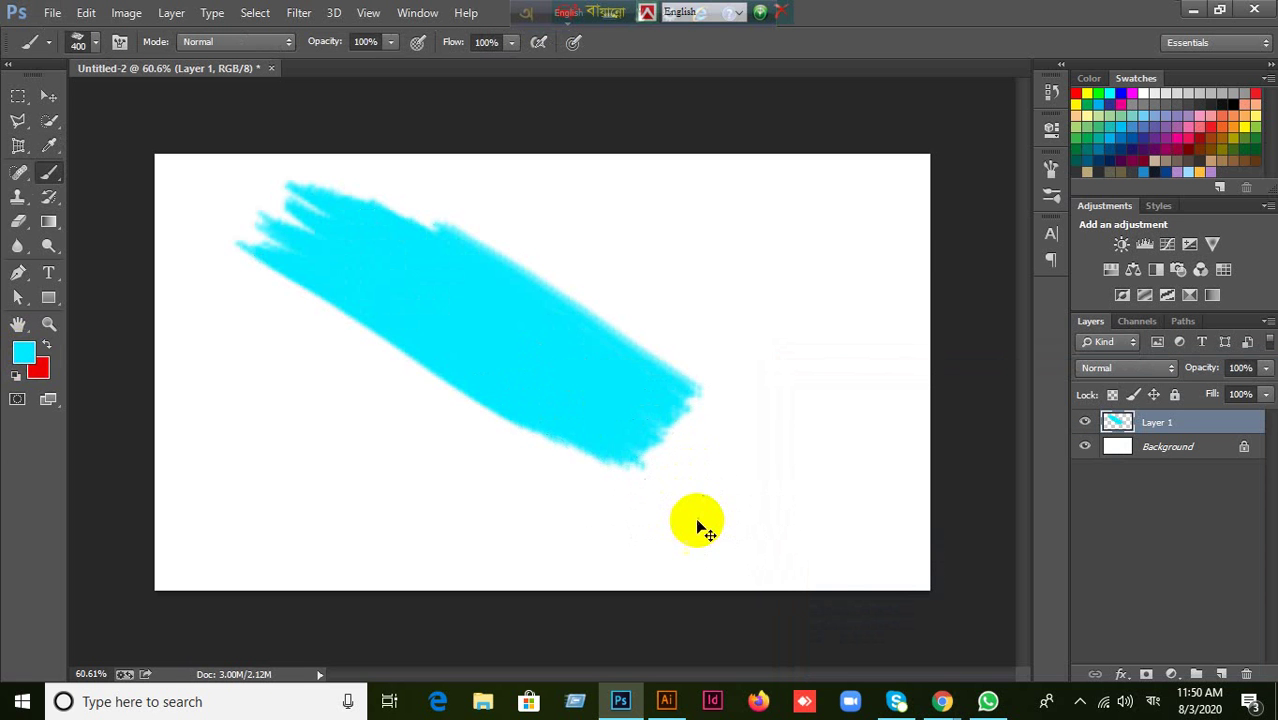
pyautogui.hotkey('ctrl', 'z')
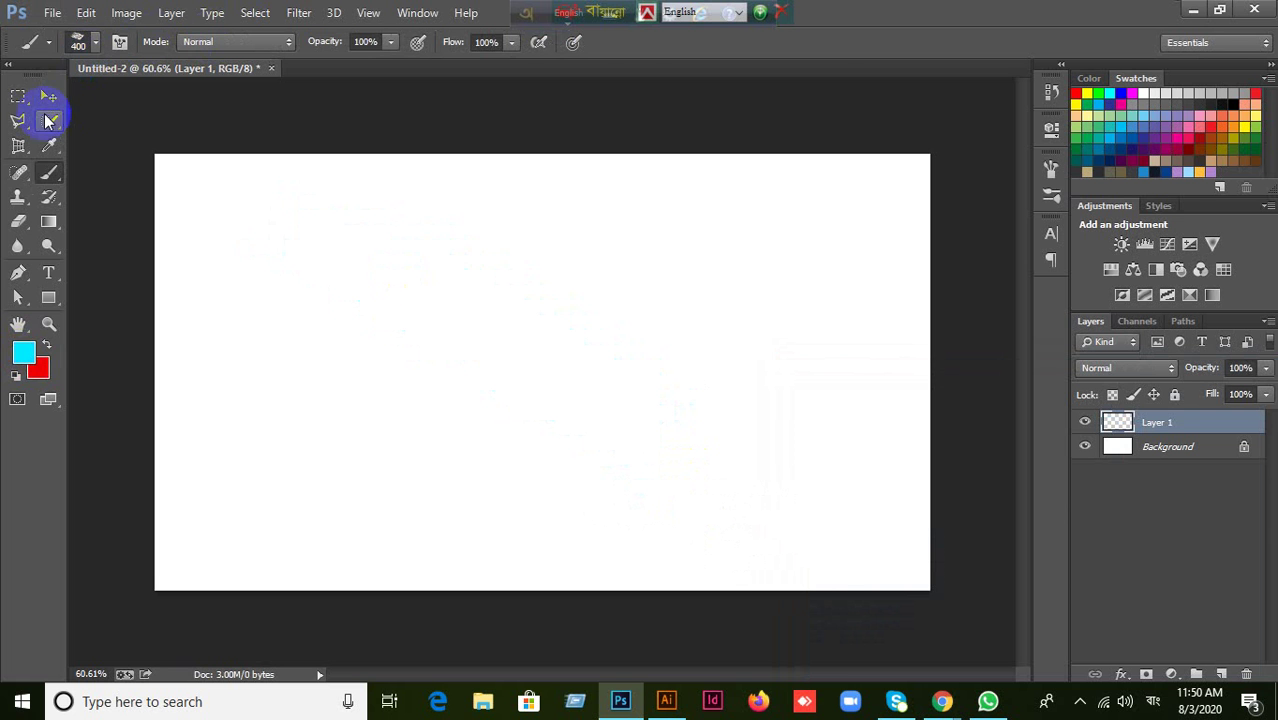
pyautogui.click(41, 97)
# Set the foreground colour to pure black and fill Layer 1 with it.
pyautogui.click(22, 356)
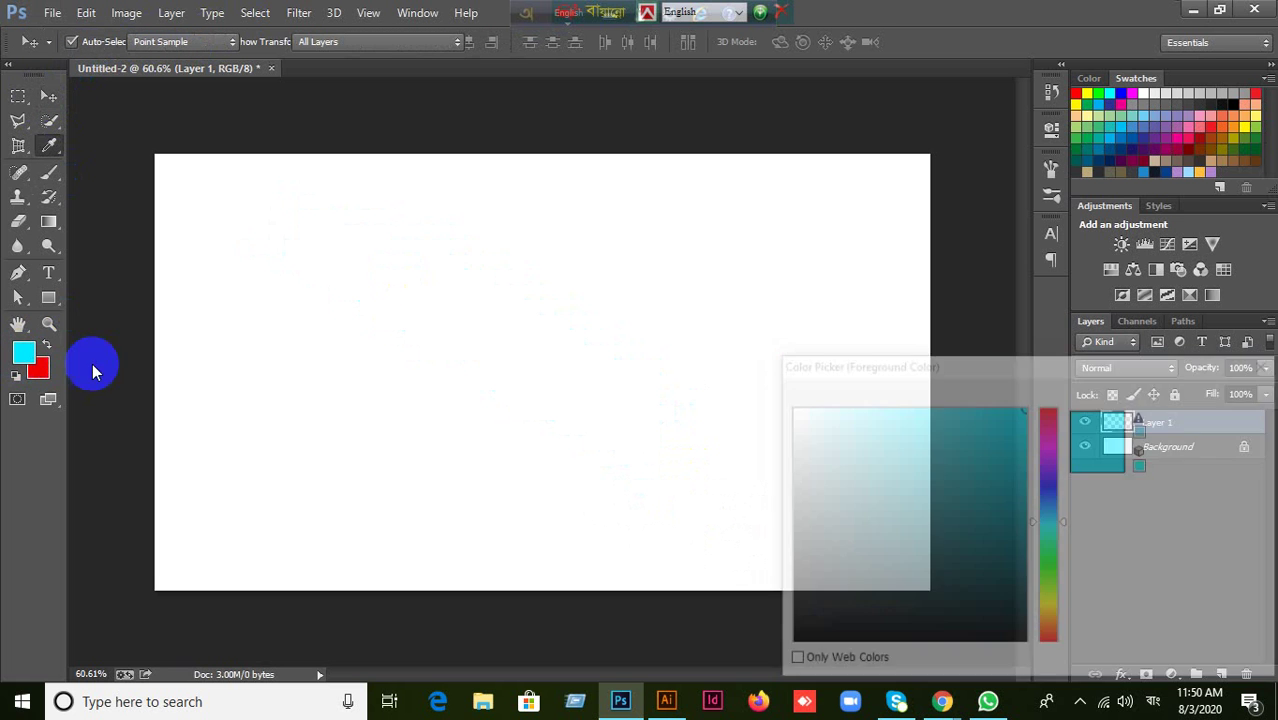
pyautogui.moveTo(800, 637)
pyautogui.mouseDown()
pyautogui.moveTo(773, 656)
pyautogui.moveTo(836, 619)
pyautogui.moveTo(795, 642)
pyautogui.mouseUp()
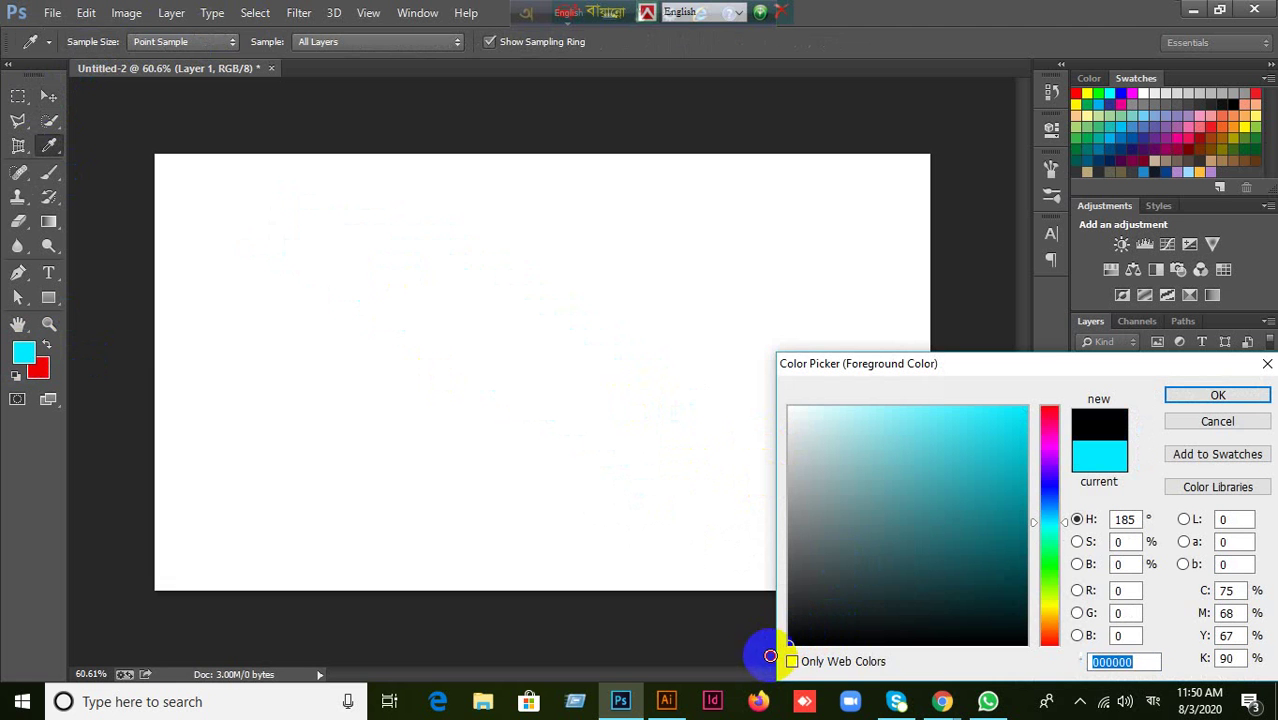
pyautogui.click(1190, 397)
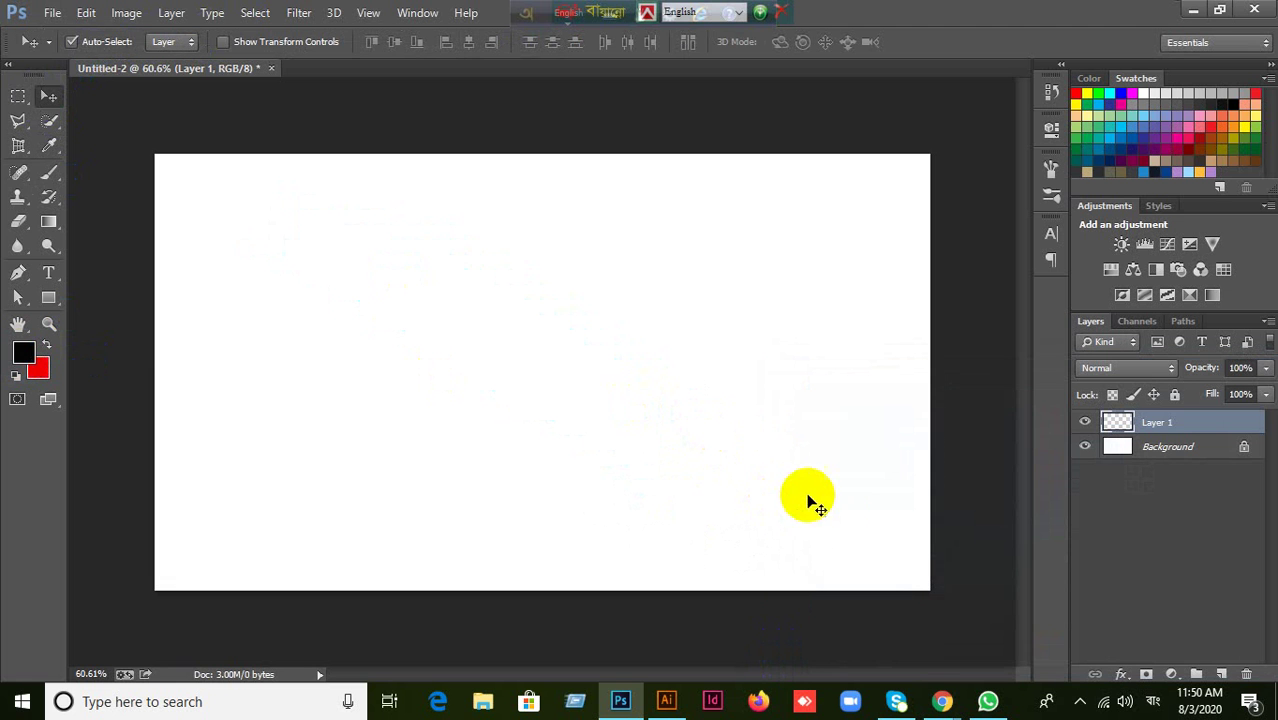
pyautogui.hotkey('alt', 'BackSpace')
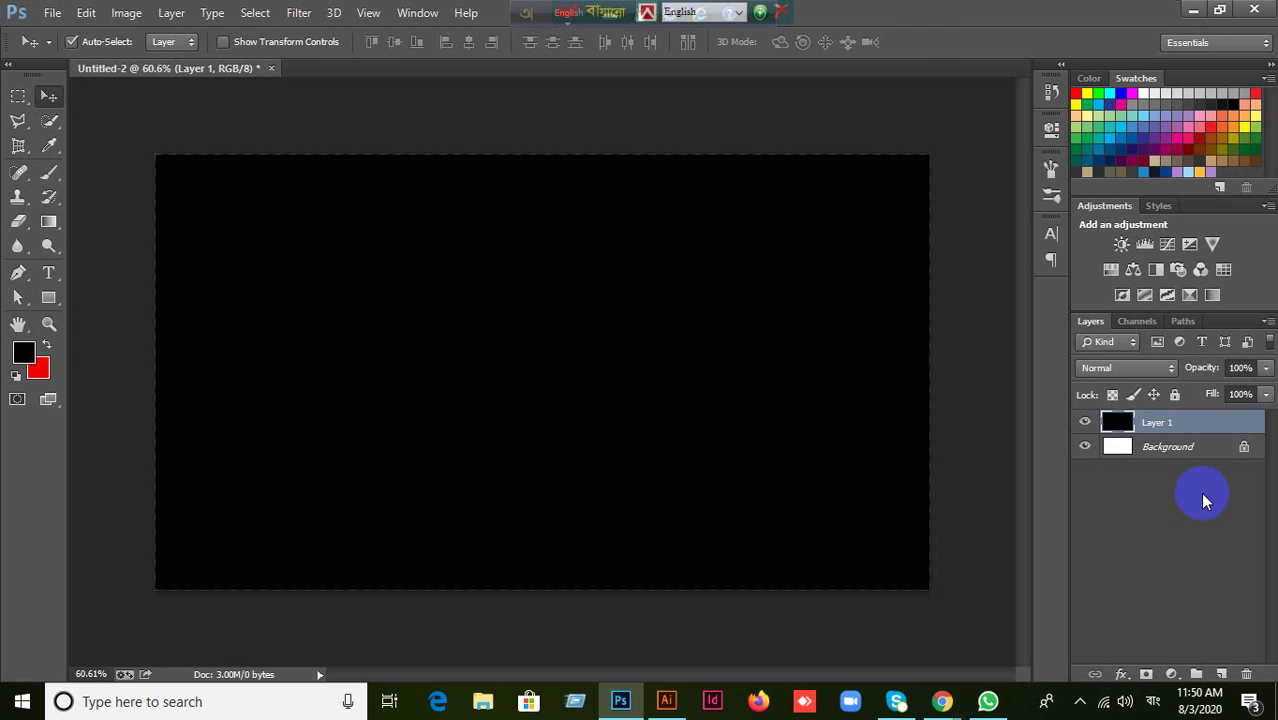
pyautogui.hotkey('ctrl', '0')
pyautogui.hotkey('ctrl', '-')
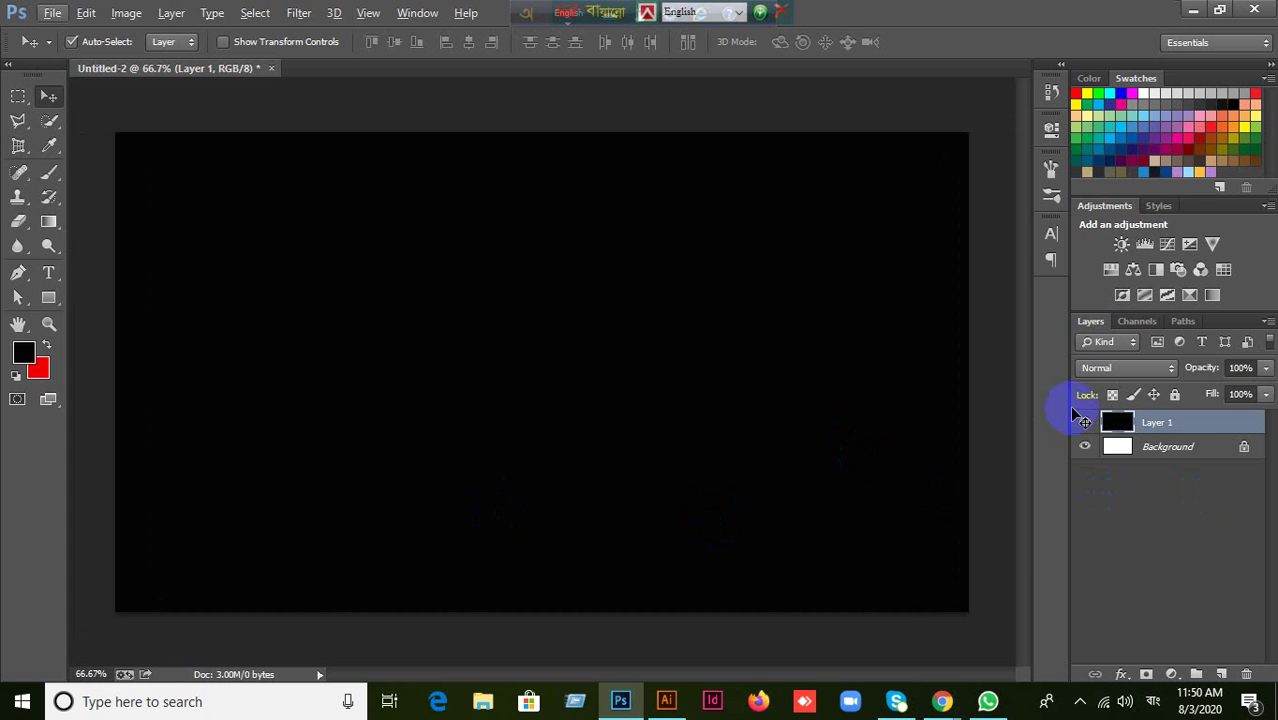
# Switch to the Brush tool with a hard round tip sized down to 250 px.
pyautogui.click(49, 121)
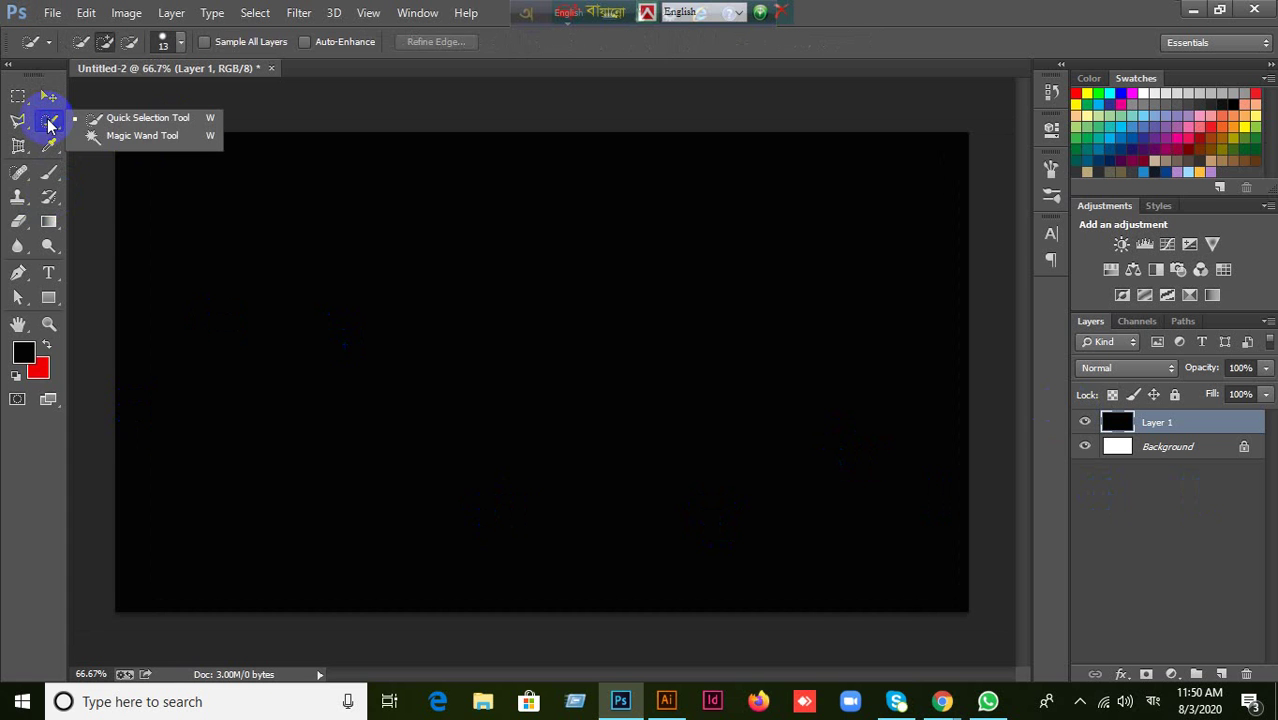
pyautogui.moveTo(48, 170); pyautogui.dragTo(100, 178)
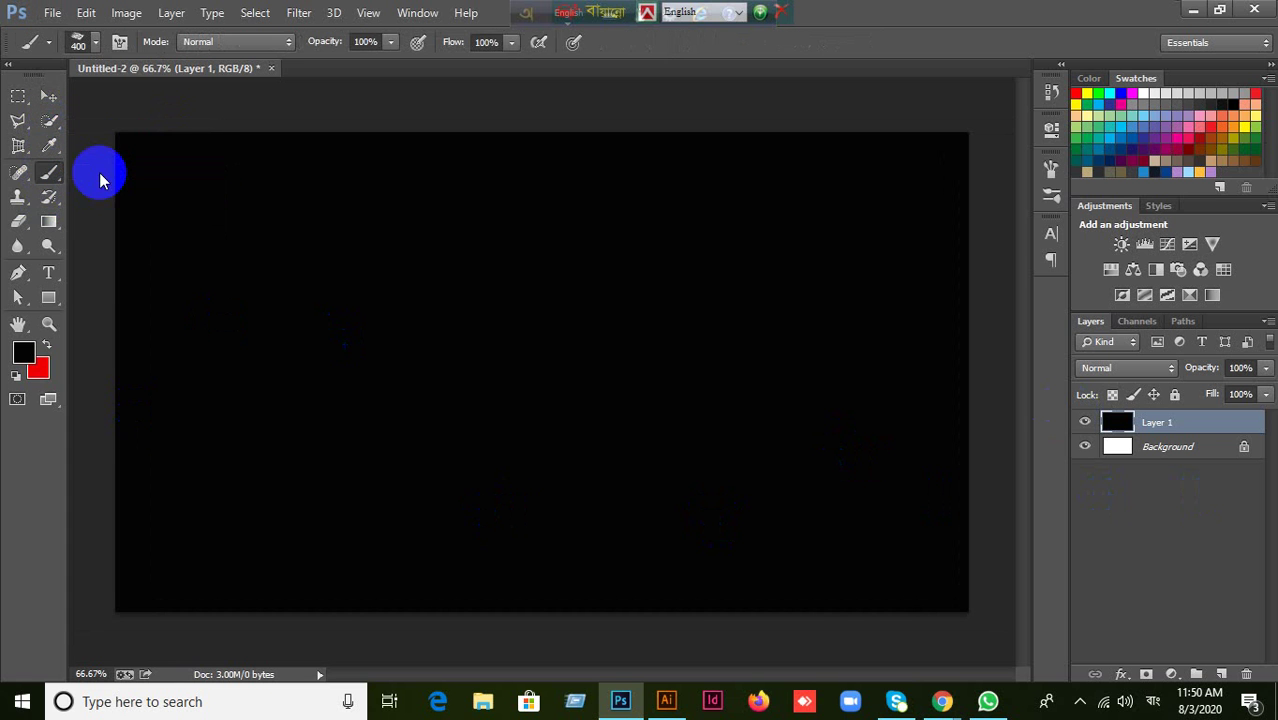
pyautogui.click(88, 44)
pyautogui.click(35, 214)
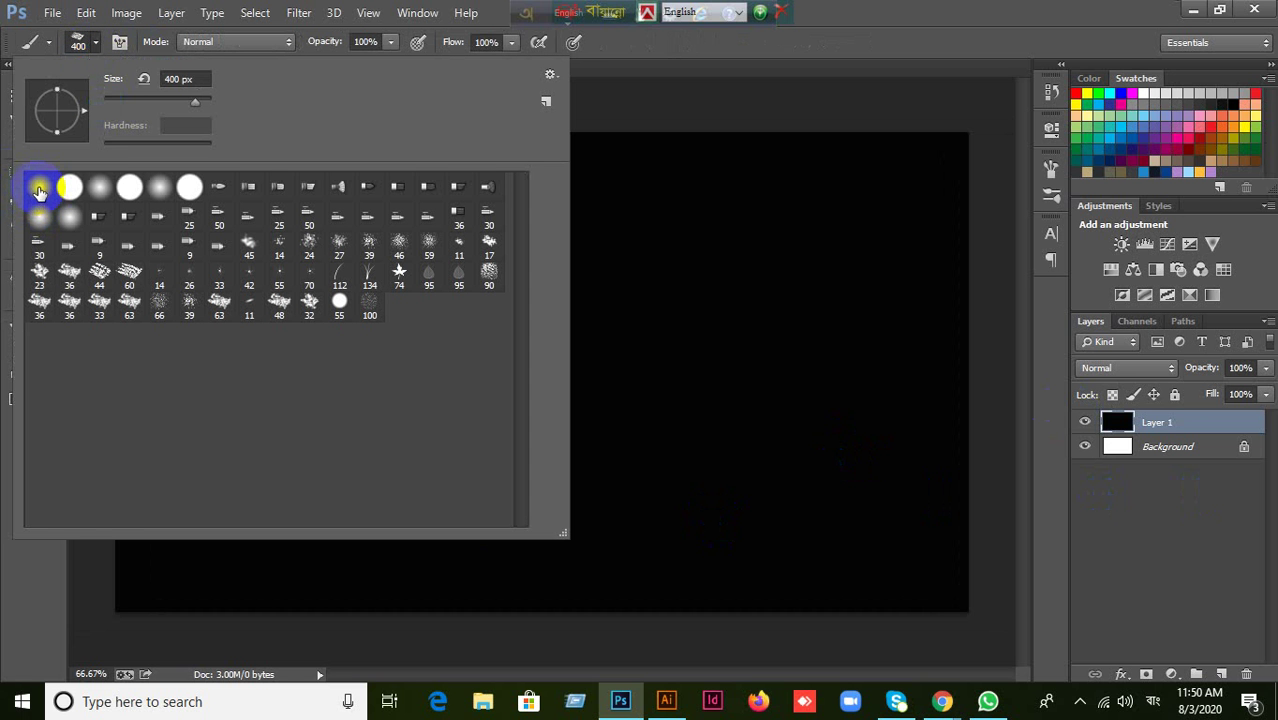
pyautogui.click(439, 314)
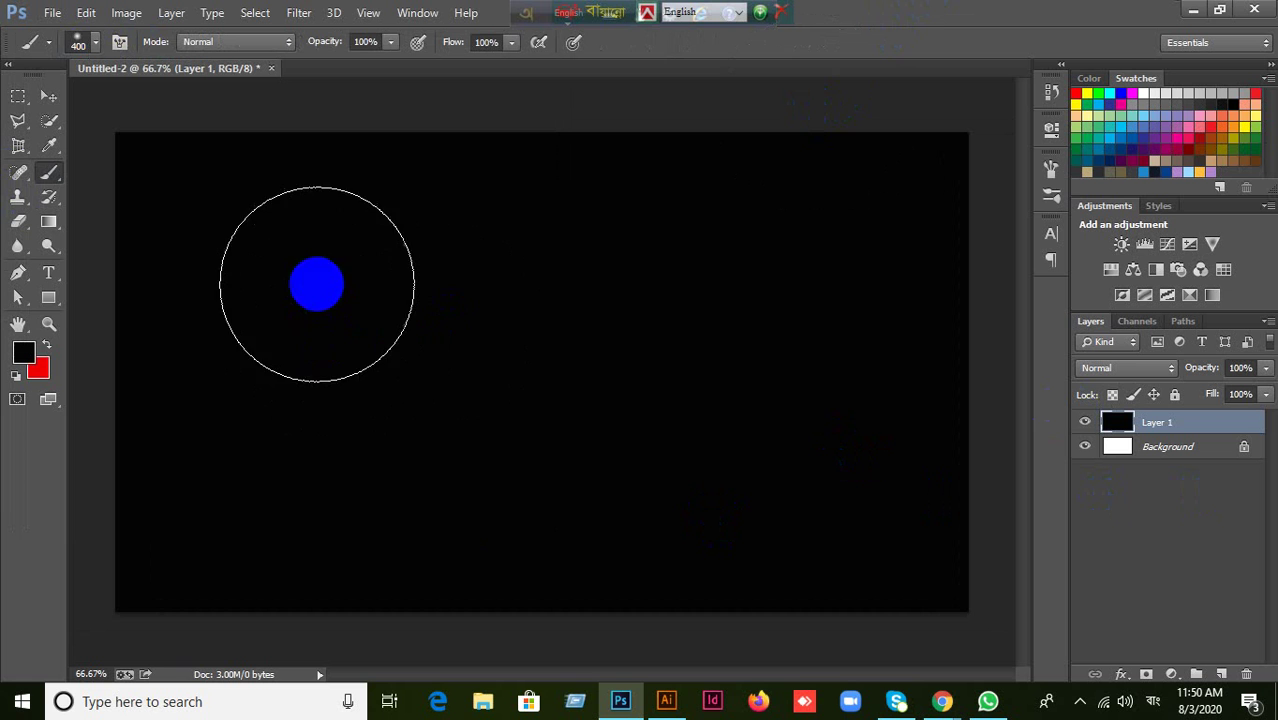
pyautogui.press('[')
pyautogui.press('[')
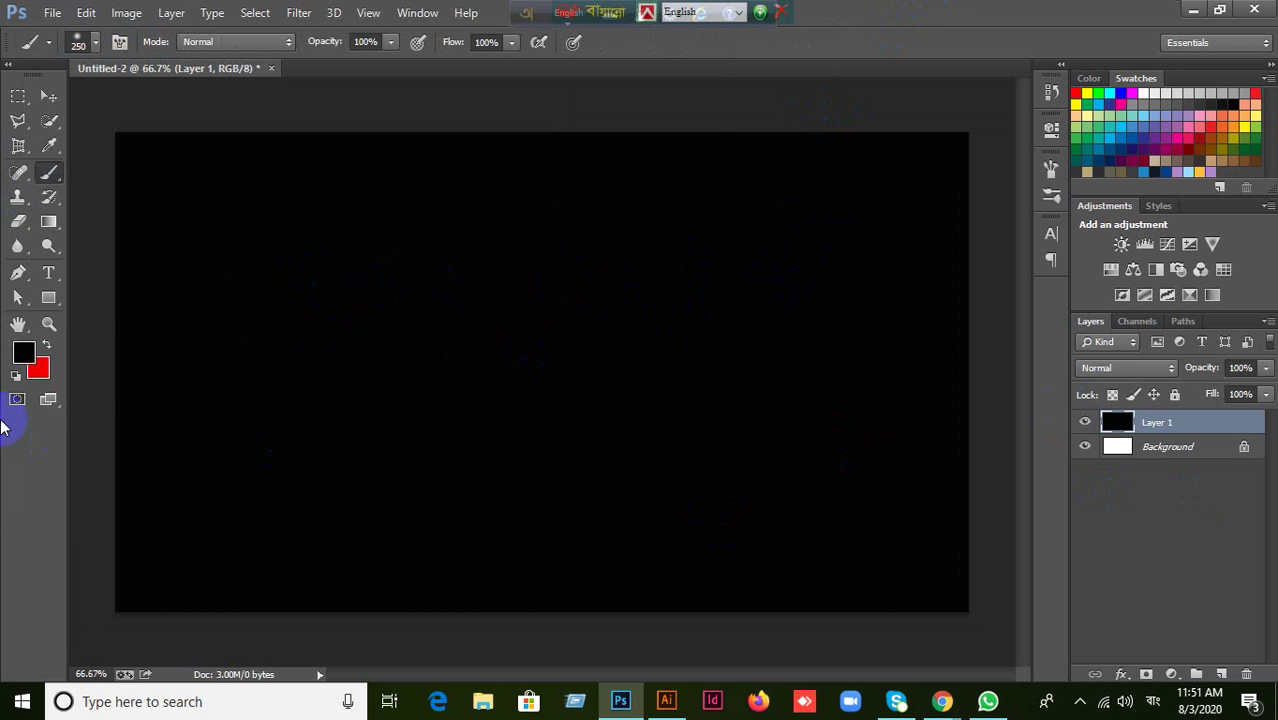
# Set the foreground to white and dab a soft white glow at the upper right.
pyautogui.click(24, 356)
pyautogui.moveTo(864, 442)
pyautogui.mouseDown()
pyautogui.moveTo(796, 419)
pyautogui.moveTo(765, 380)
pyautogui.moveTo(825, 434)
pyautogui.mouseUp()
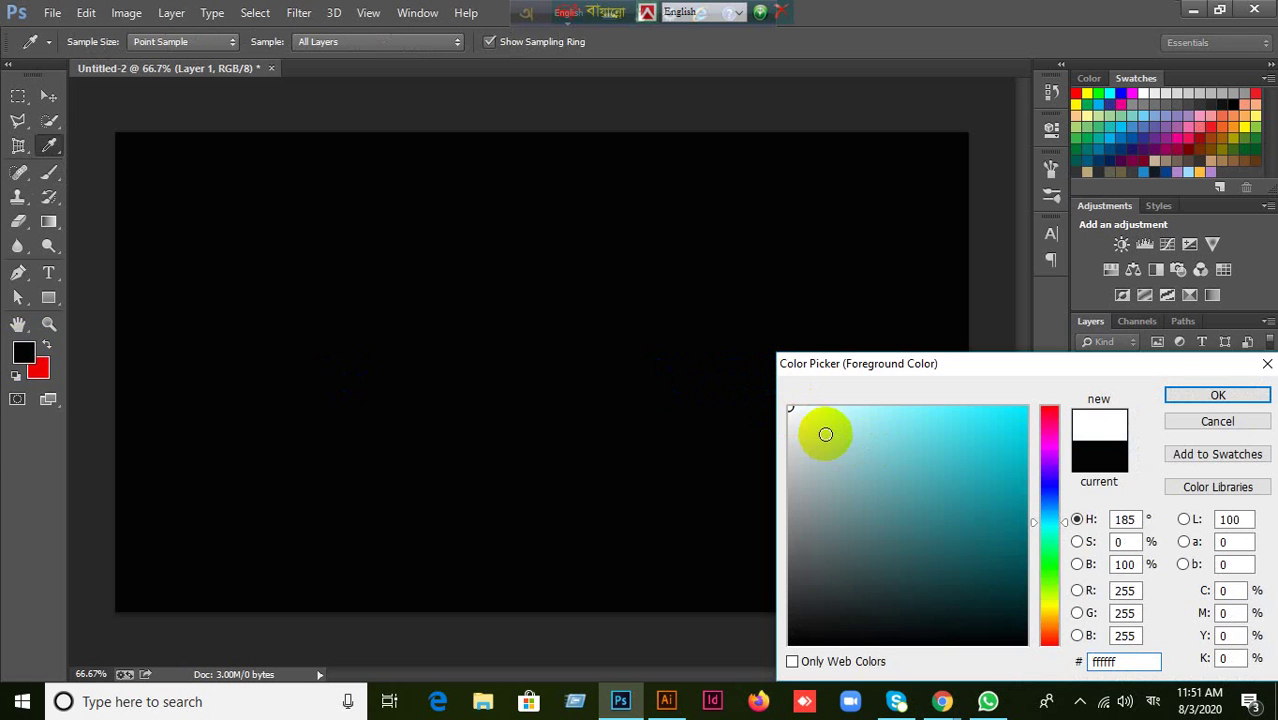
pyautogui.click(1218, 395)
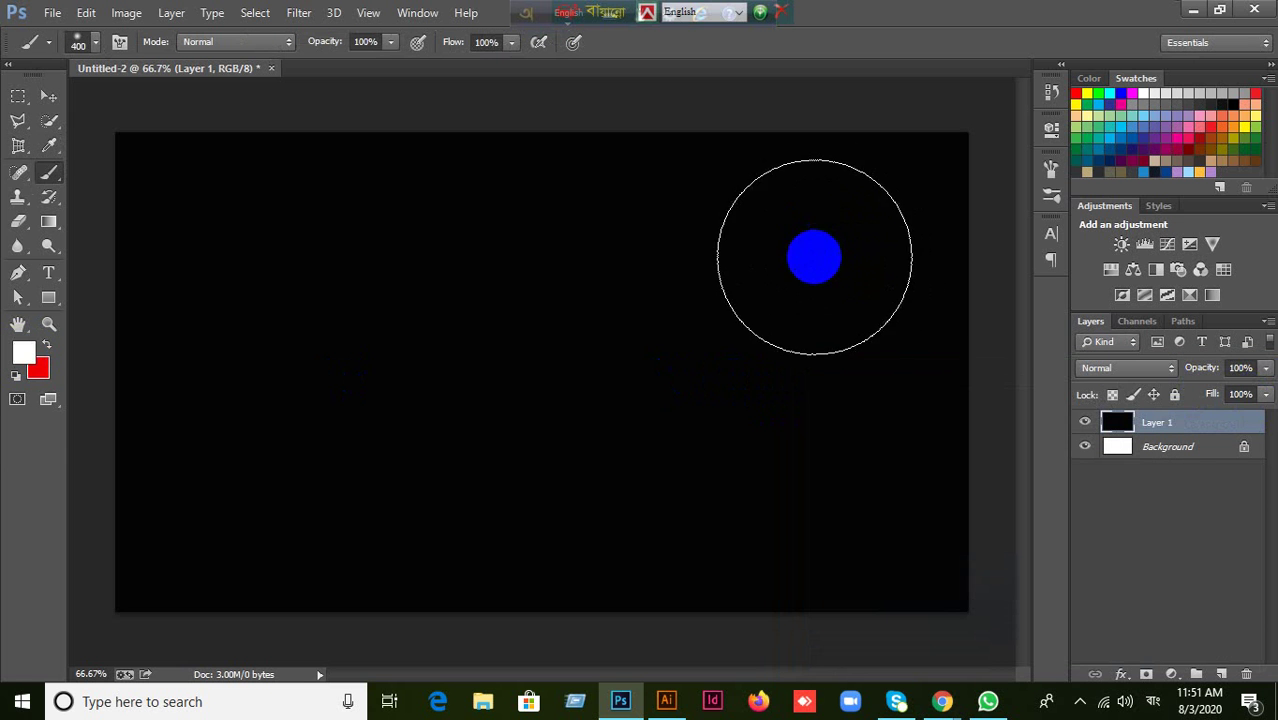
pyautogui.click(812, 258)
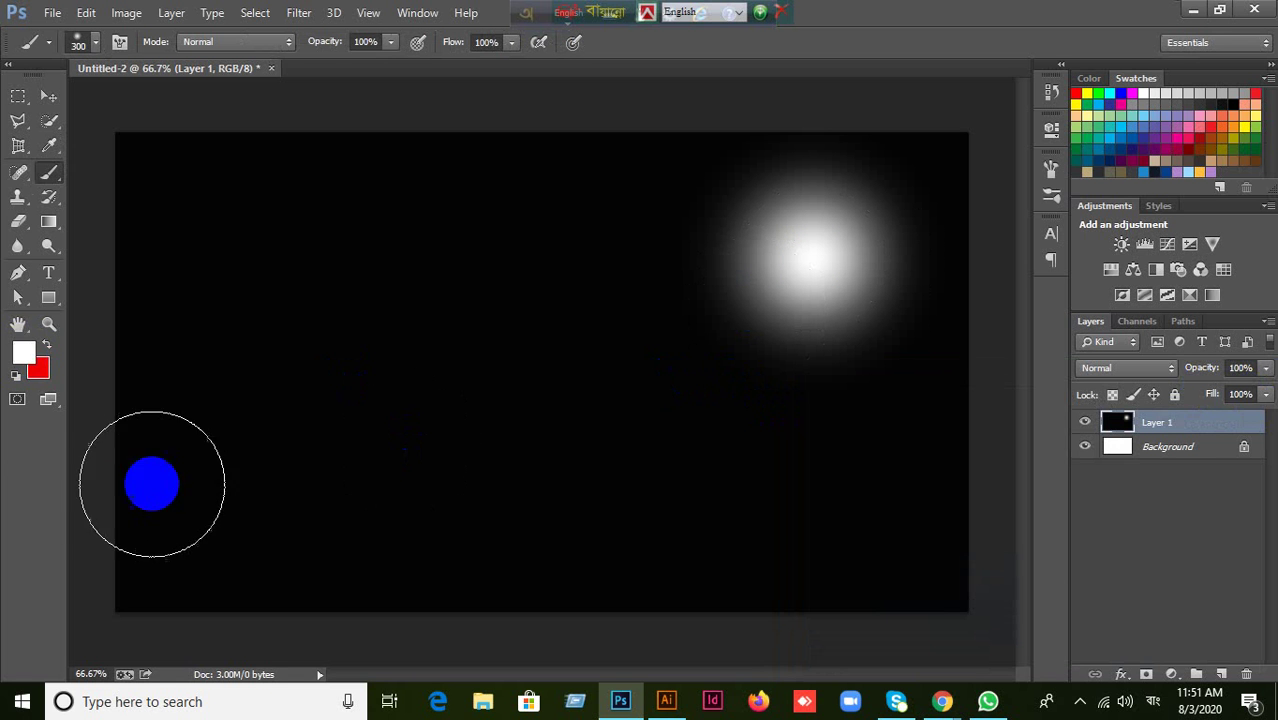
# Set the brush to 100% hardness at 150 px and paint a solid white disc over the glow.
pyautogui.click(95, 47)
pyautogui.click(913, 23)
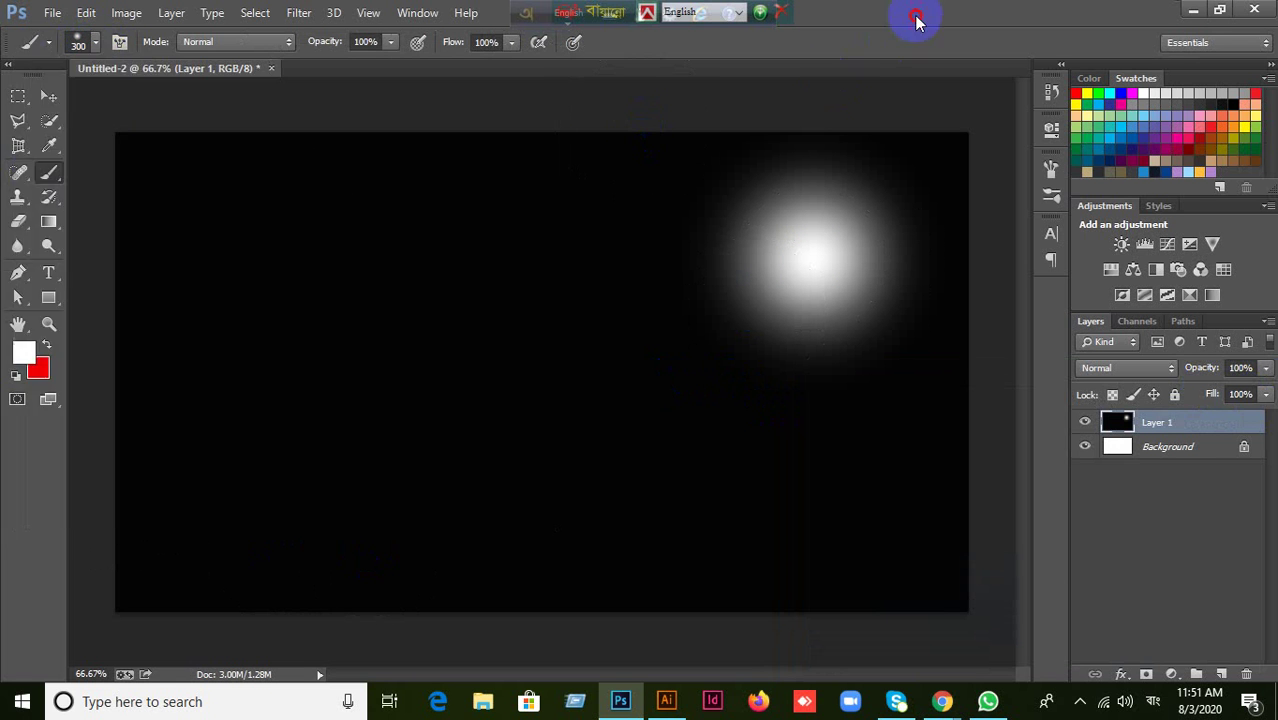
pyautogui.click(383, 228)
pyautogui.rightClick(597, 245)
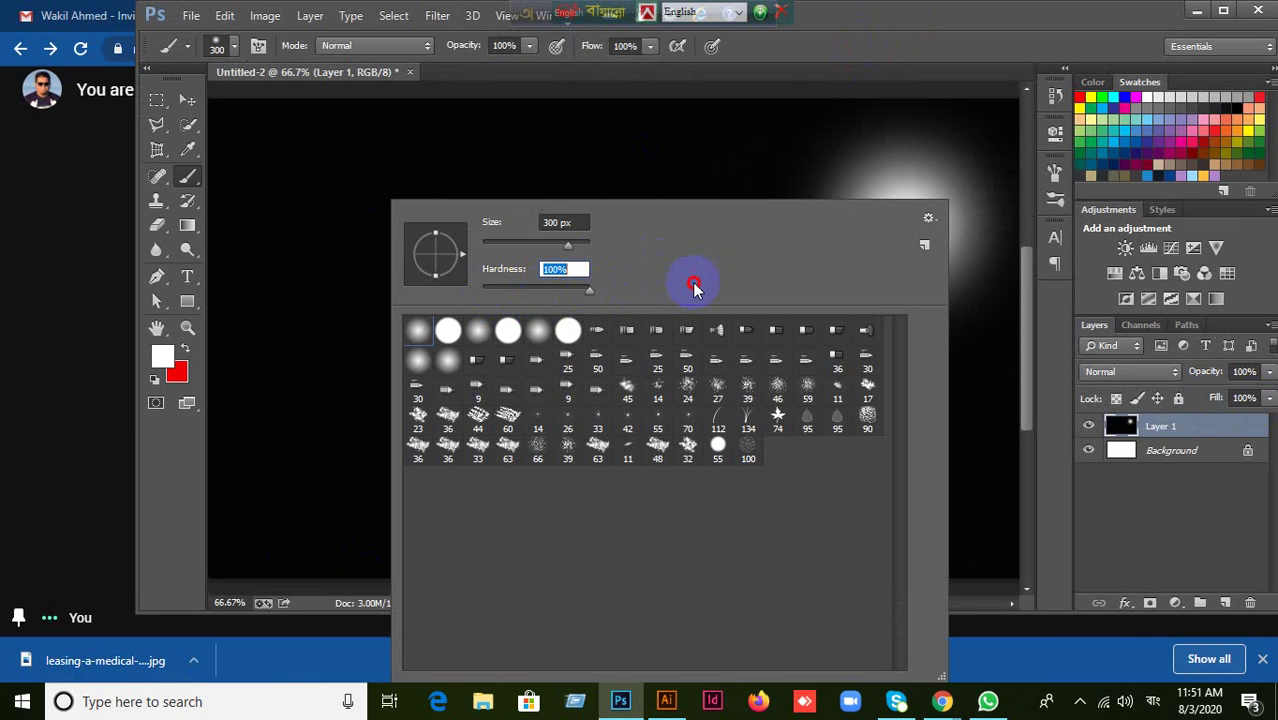
pyautogui.click(1222, 11)
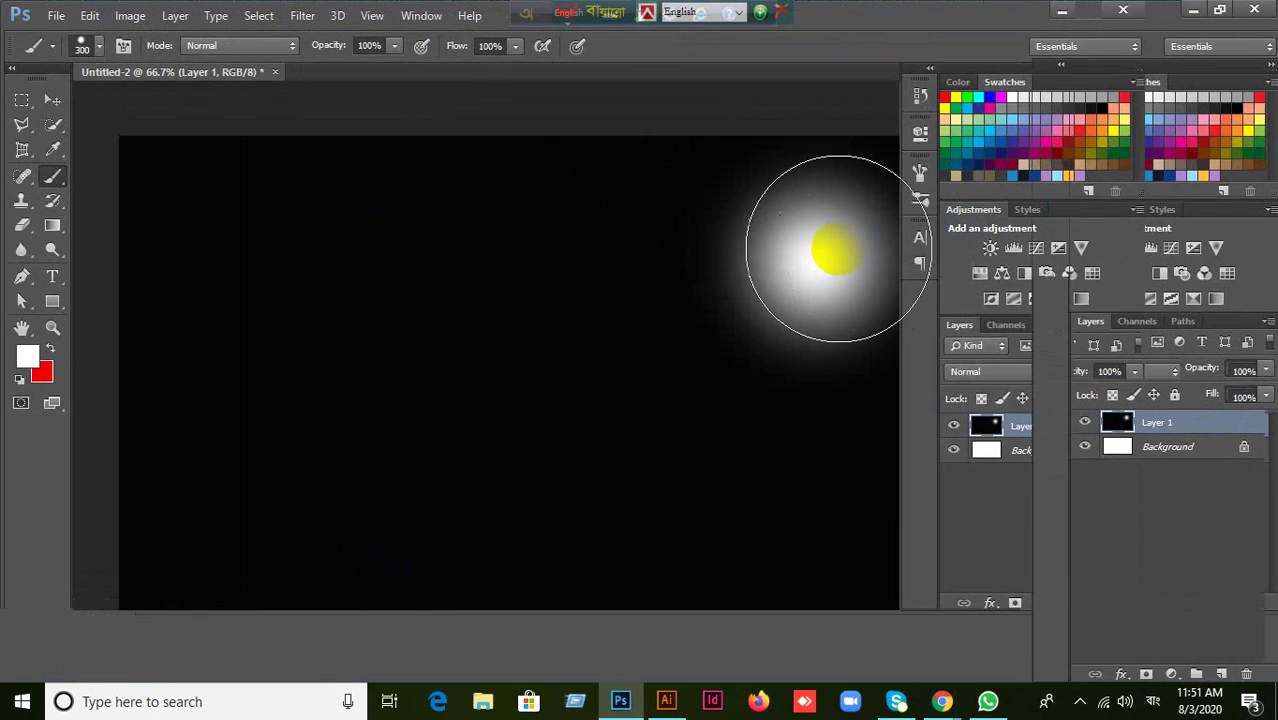
pyautogui.press('[')
pyautogui.press('[')
pyautogui.press('[')
pyautogui.press('[')
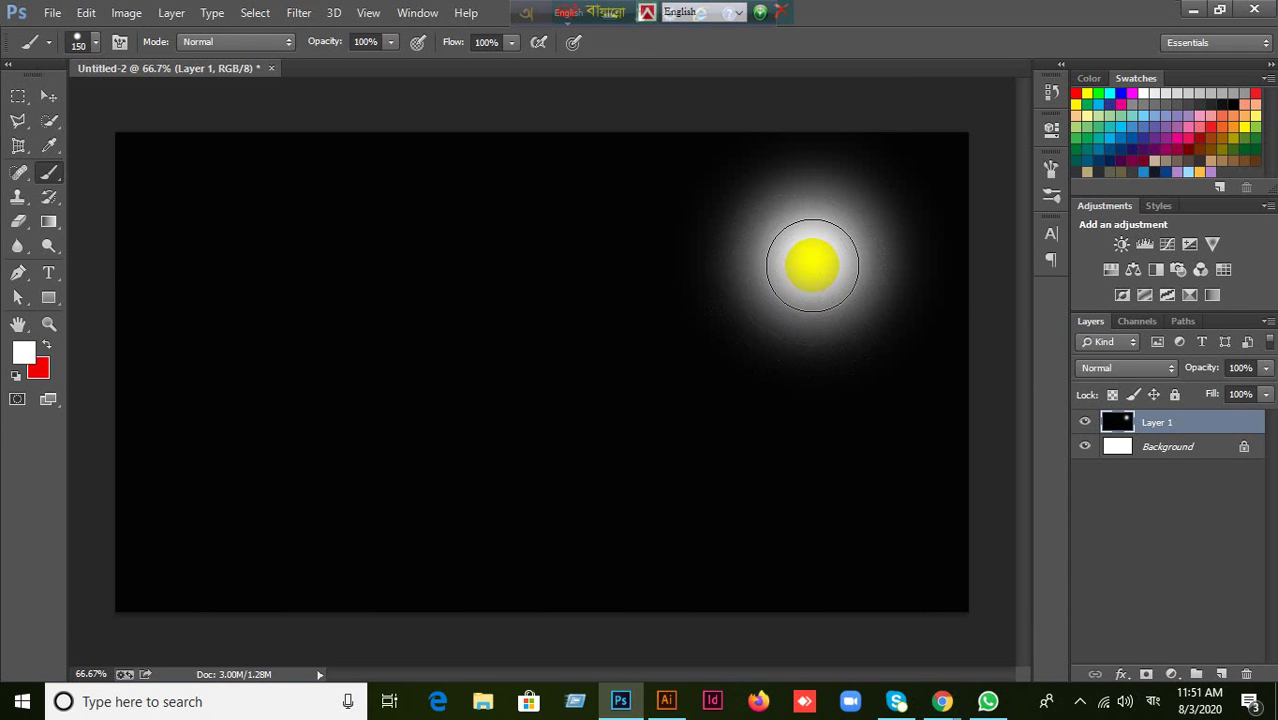
pyautogui.click(812, 265)
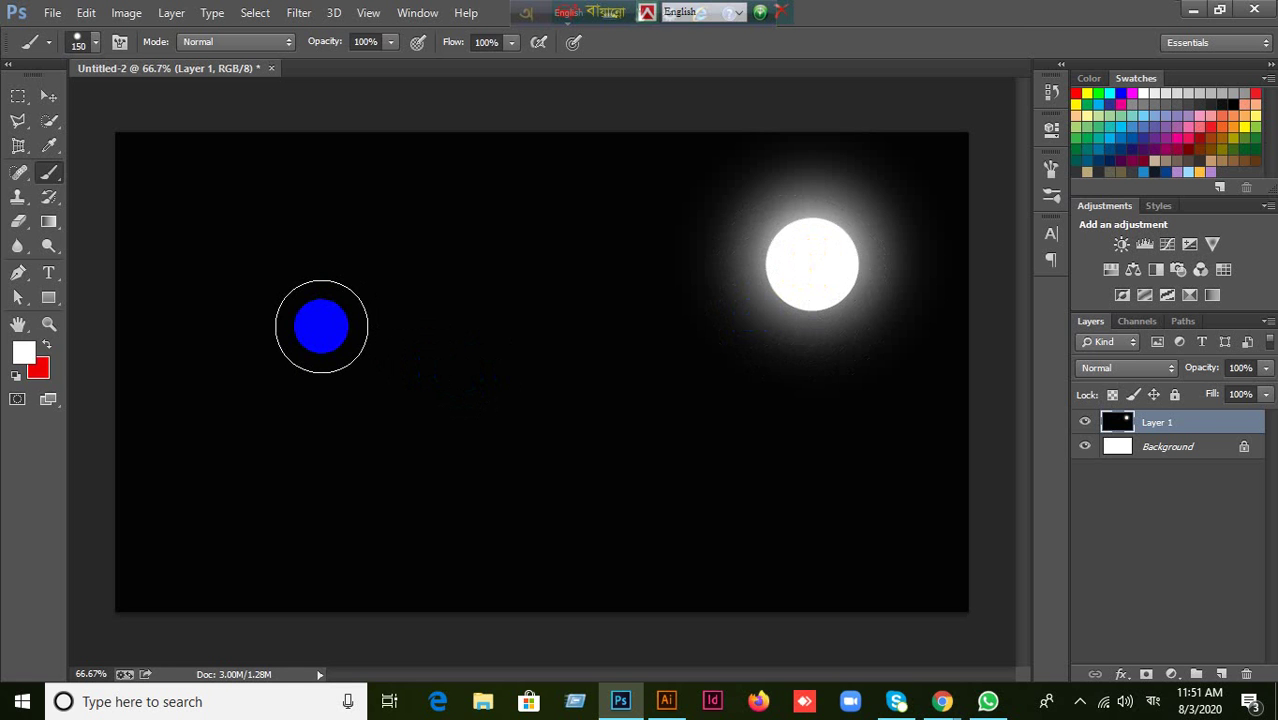
pyautogui.click(49, 95)
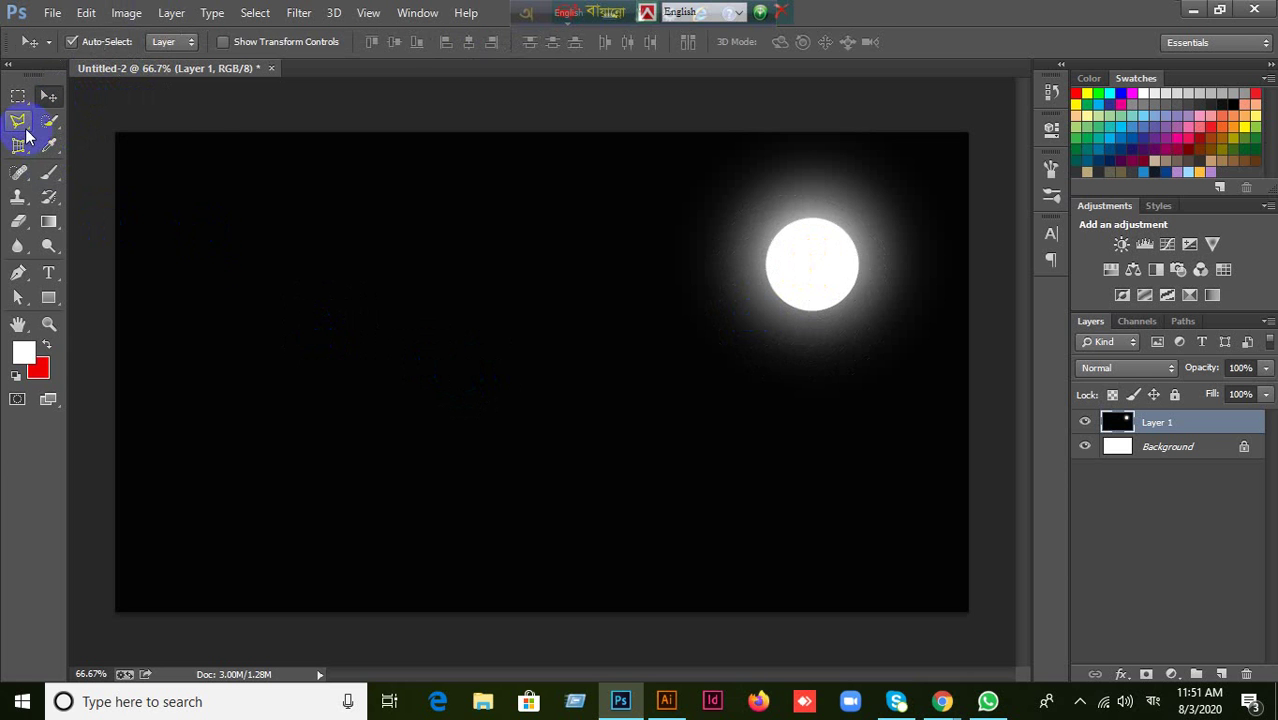
# With the Polygonal Lasso, outline a sloping hill from mid-canvas to the left edge and bottom corners.
pyautogui.moveTo(17, 120); pyautogui.dragTo(70, 142)
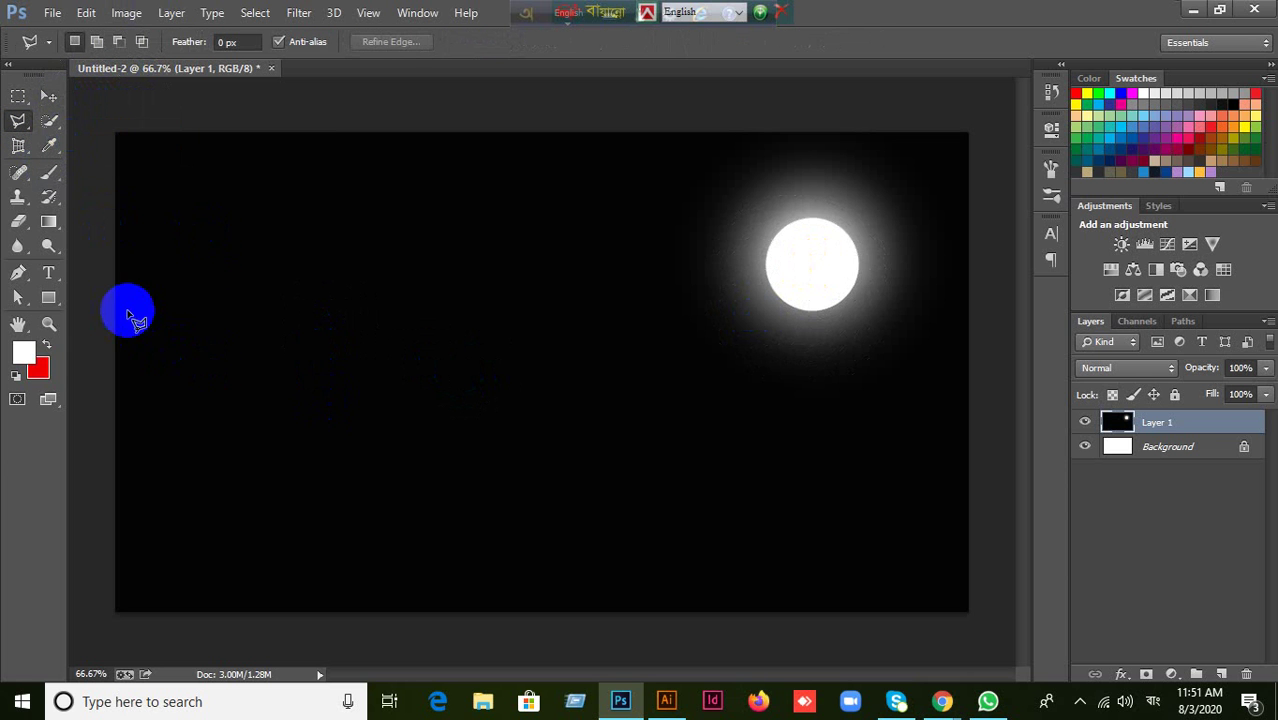
pyautogui.click(338, 350)
pyautogui.click(622, 503)
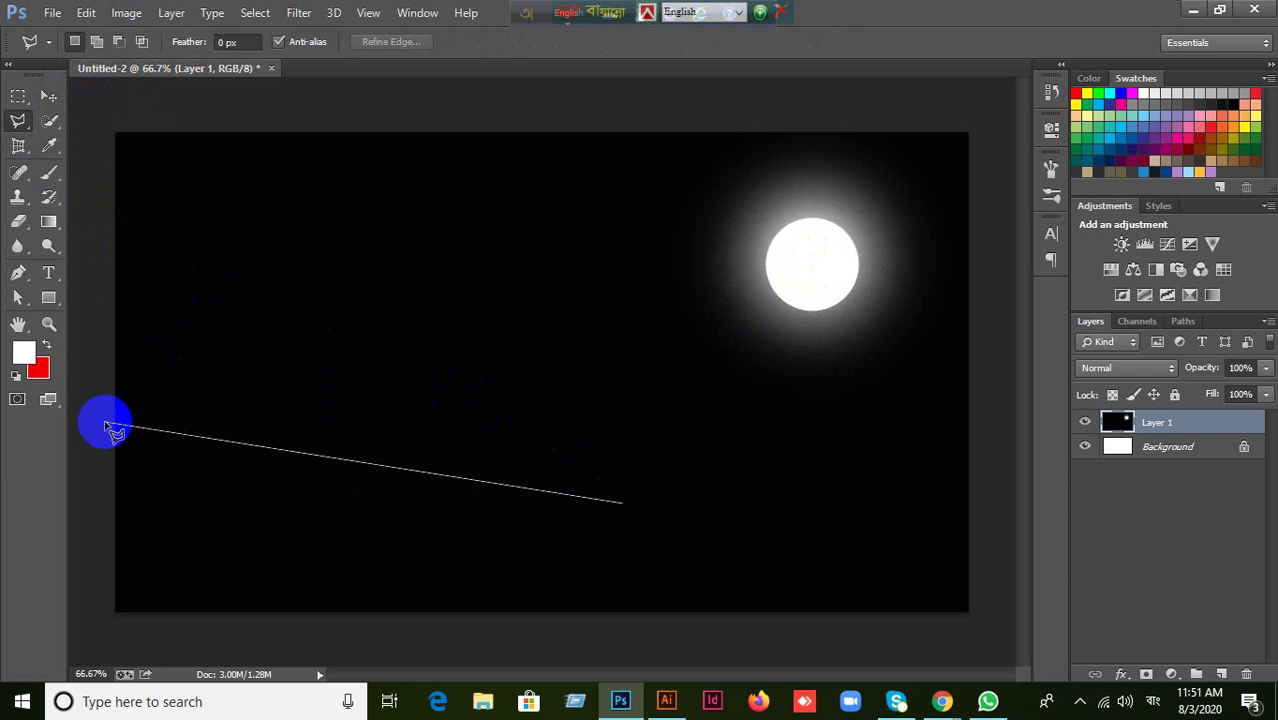
pyautogui.click(115, 292)
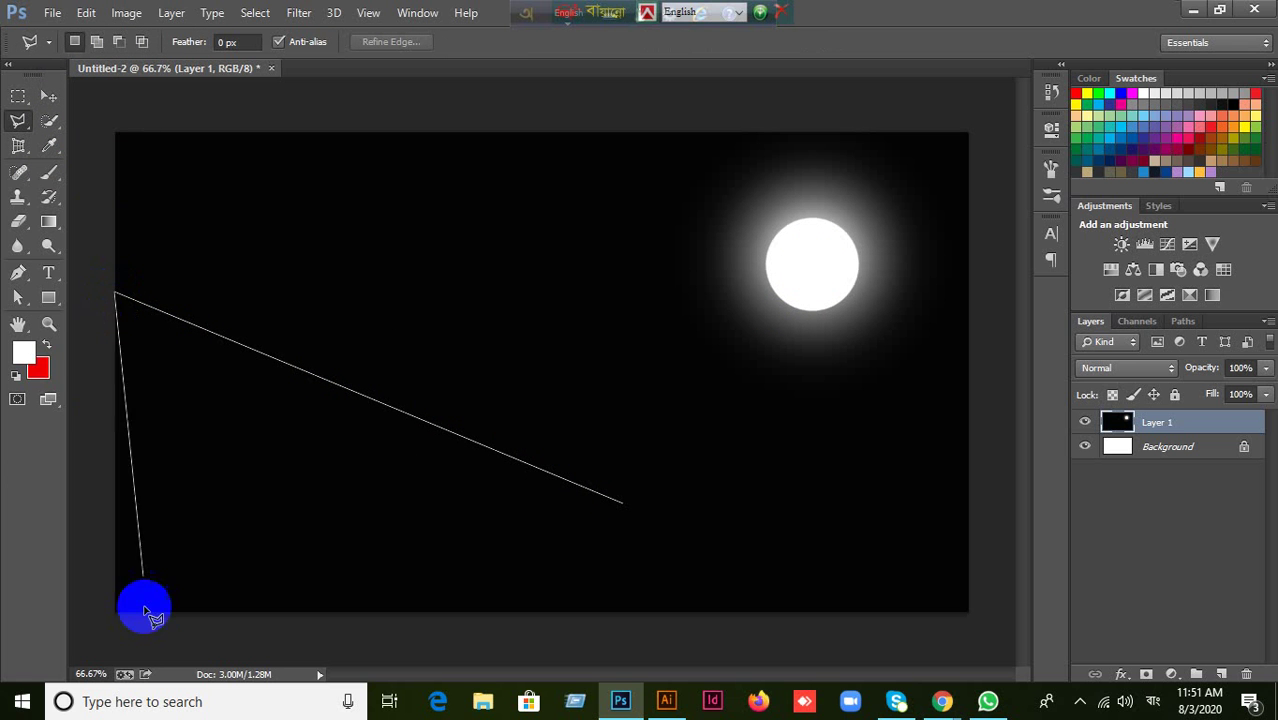
pyautogui.click(170, 612)
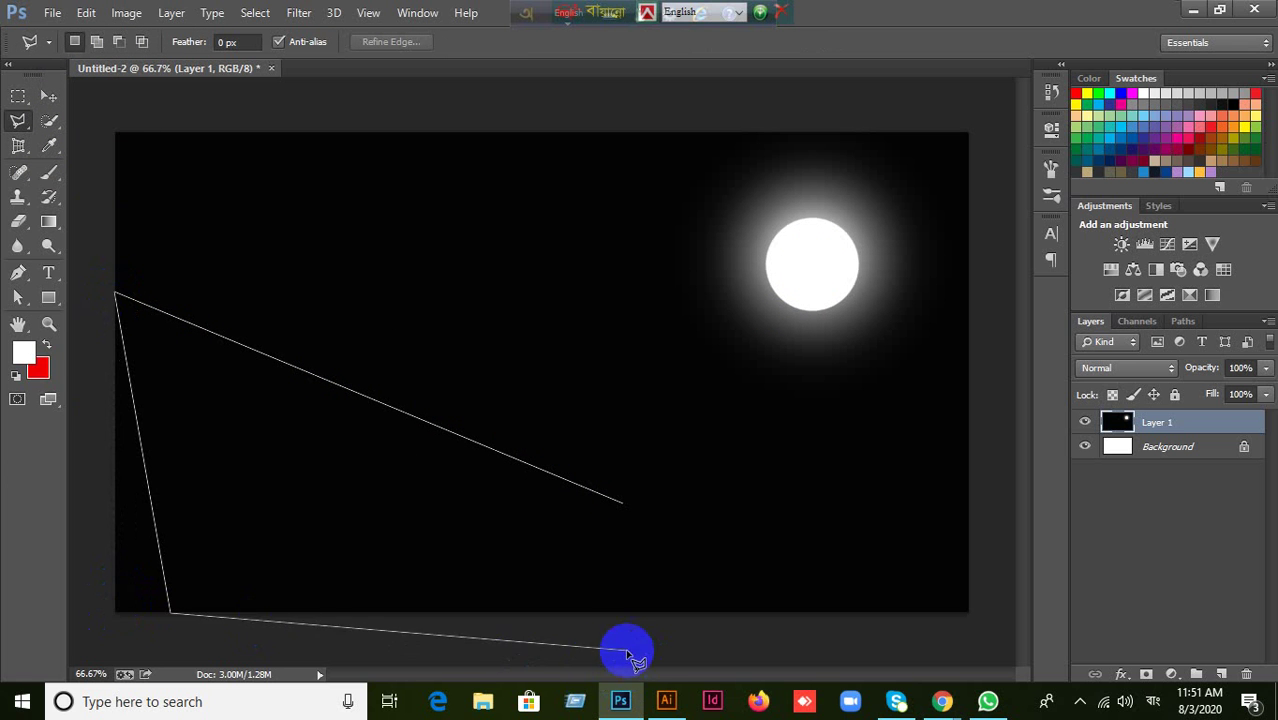
pyautogui.click(637, 614)
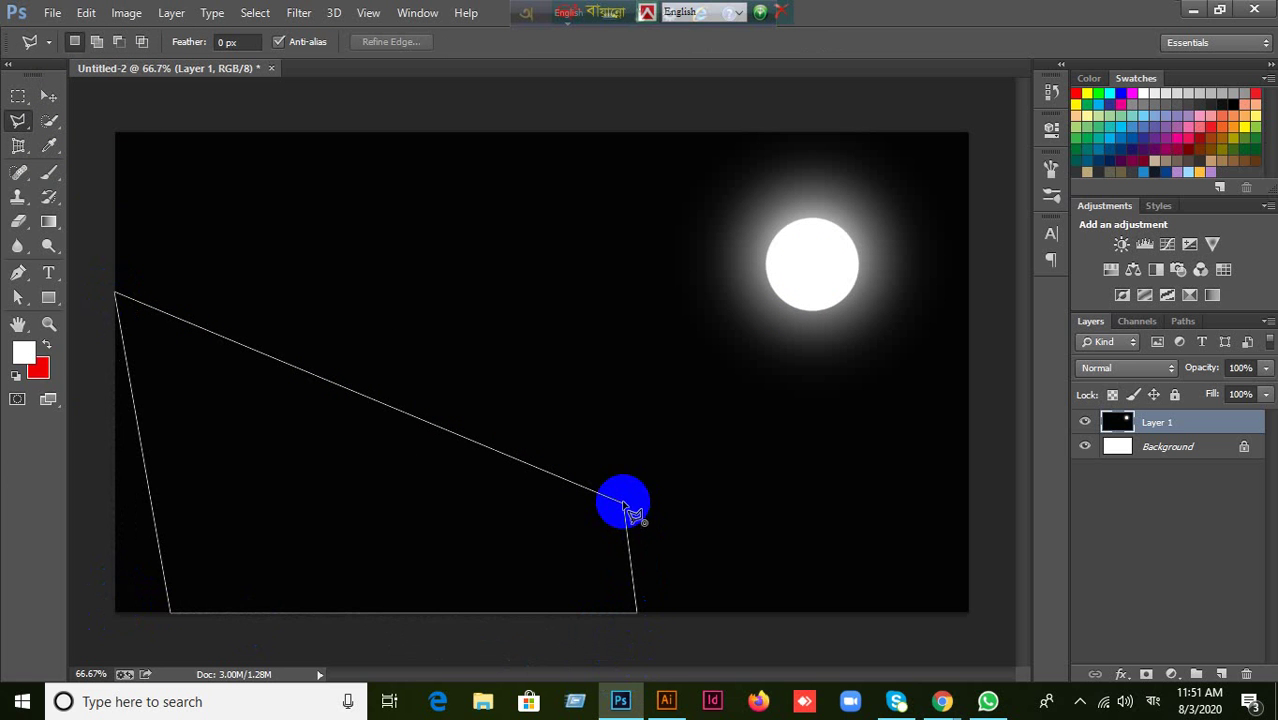
pyautogui.press('BackSpace')
pyautogui.click(968, 612)
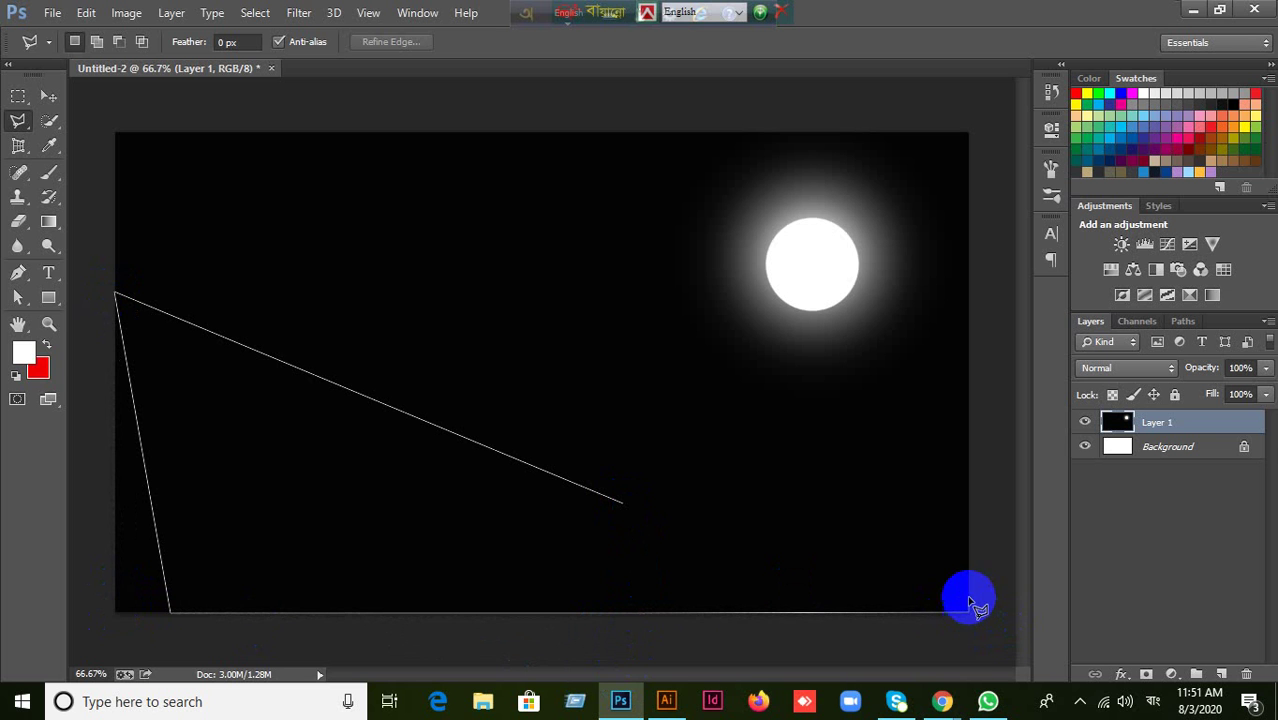
pyautogui.click(962, 541)
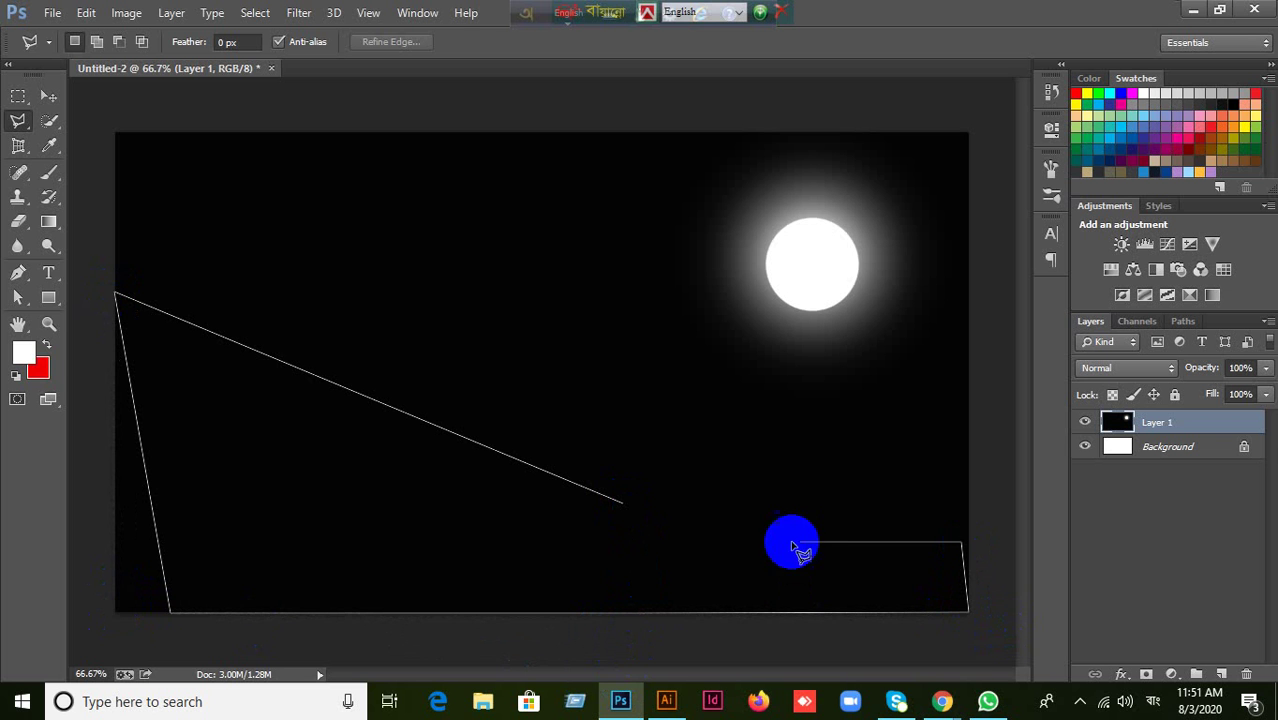
pyautogui.click(620, 501)
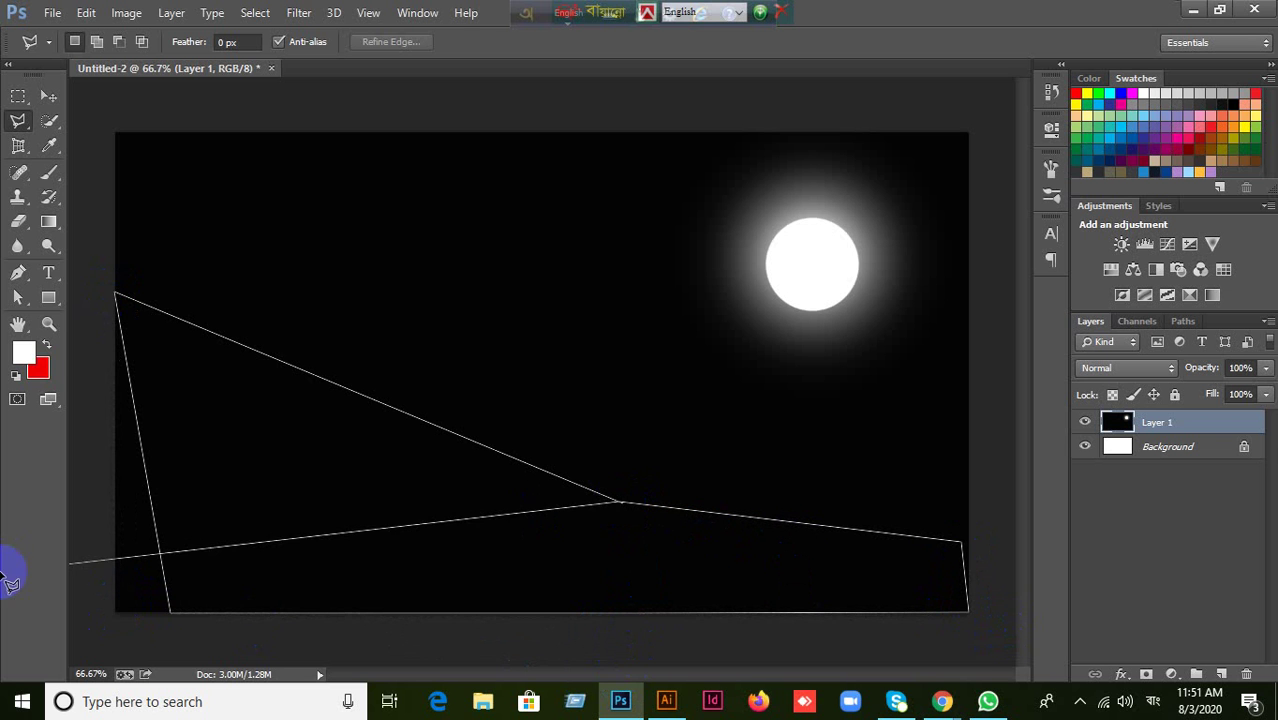
pyautogui.doubleClick(628, 514)
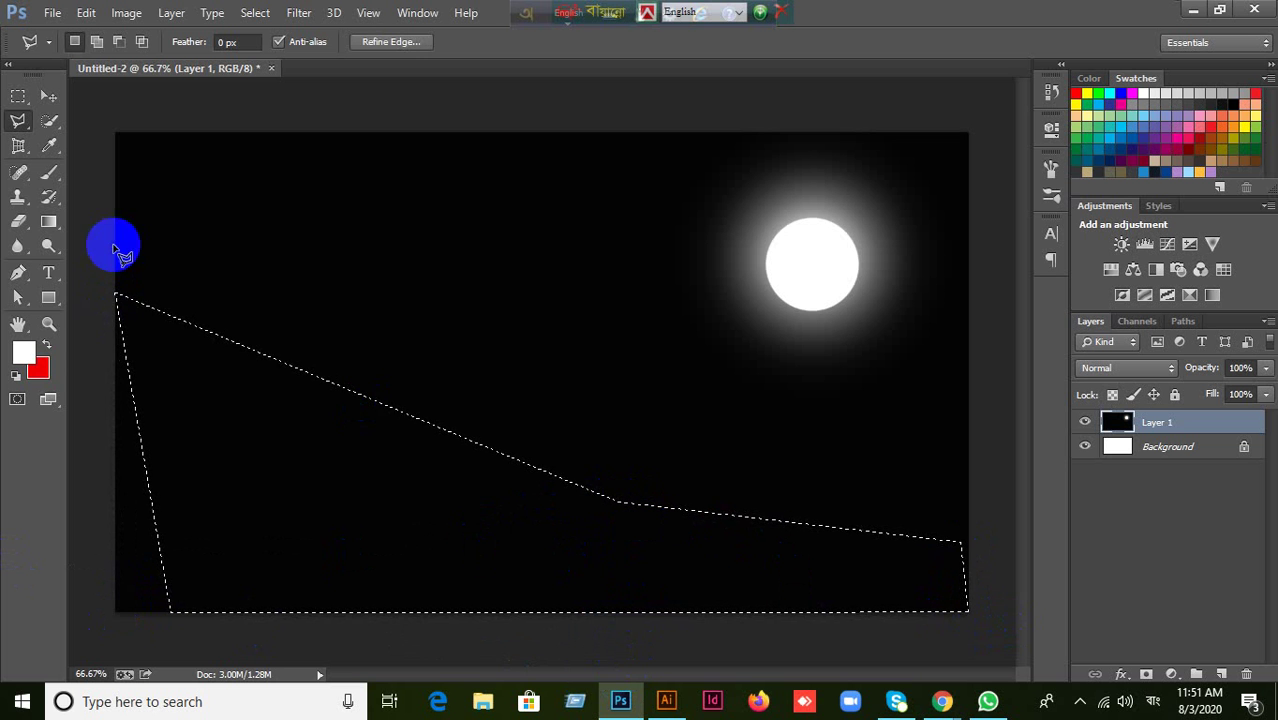
pyautogui.click(48, 96)
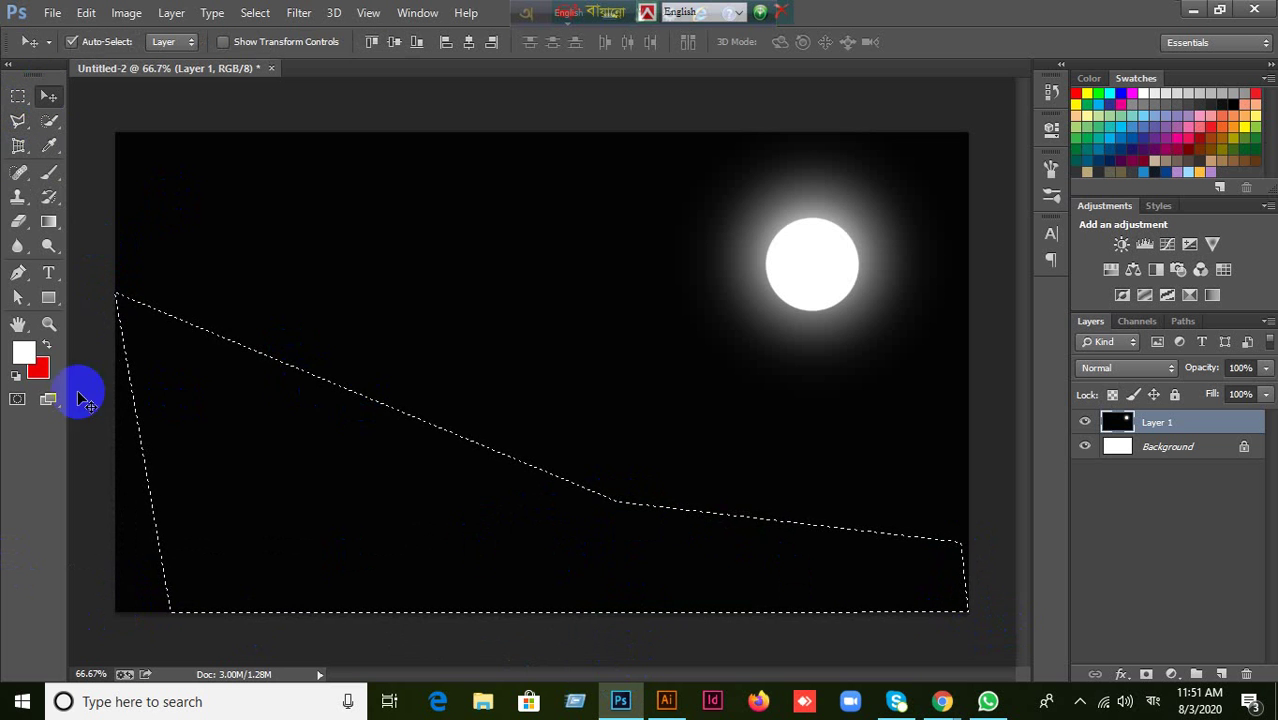
# Set the foreground colour to dark olive #797500.
pyautogui.click(22, 360)
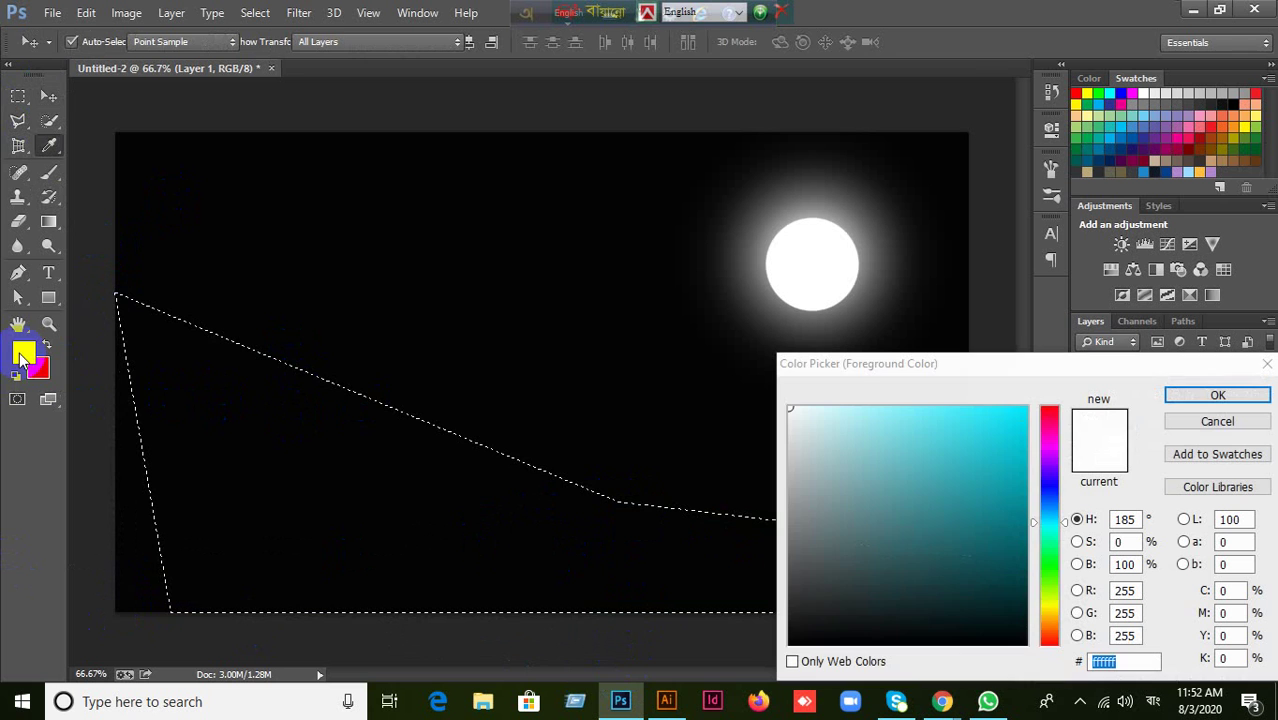
pyautogui.click(1037, 526)
pyautogui.moveTo(1037, 526); pyautogui.dragTo(1040, 606)
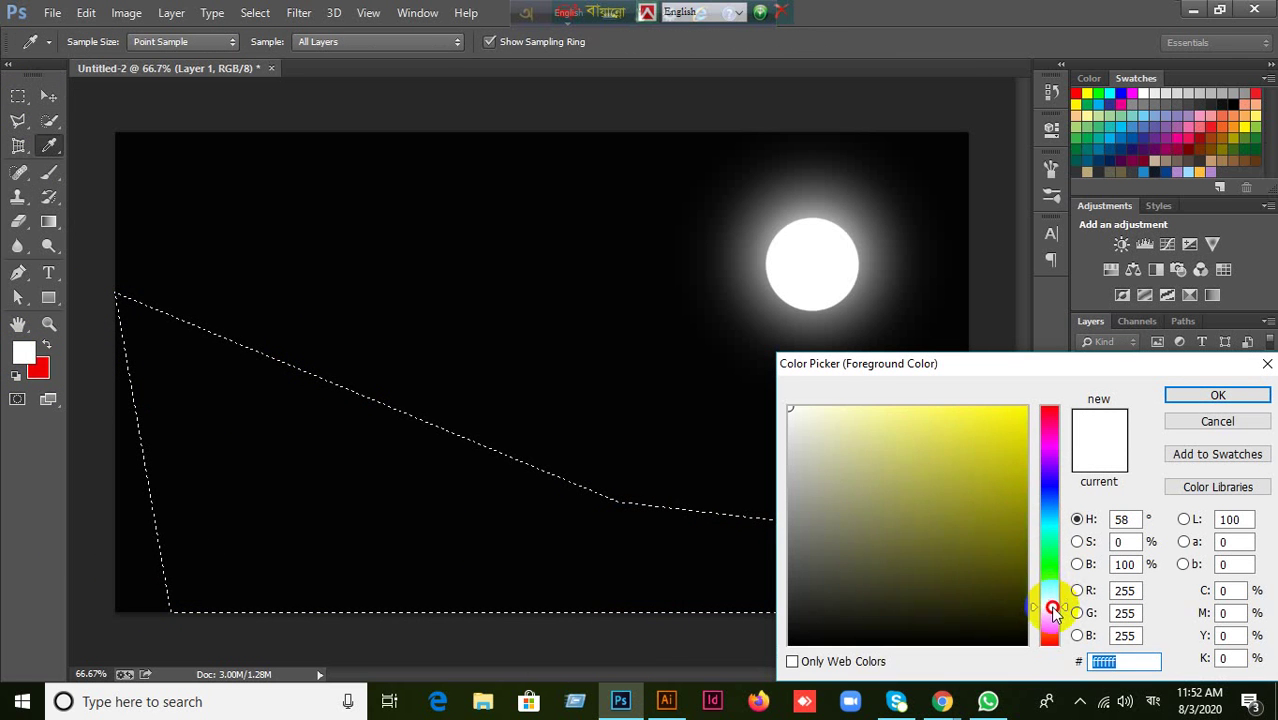
pyautogui.click(1004, 542)
pyautogui.moveTo(1004, 542); pyautogui.dragTo(1029, 531)
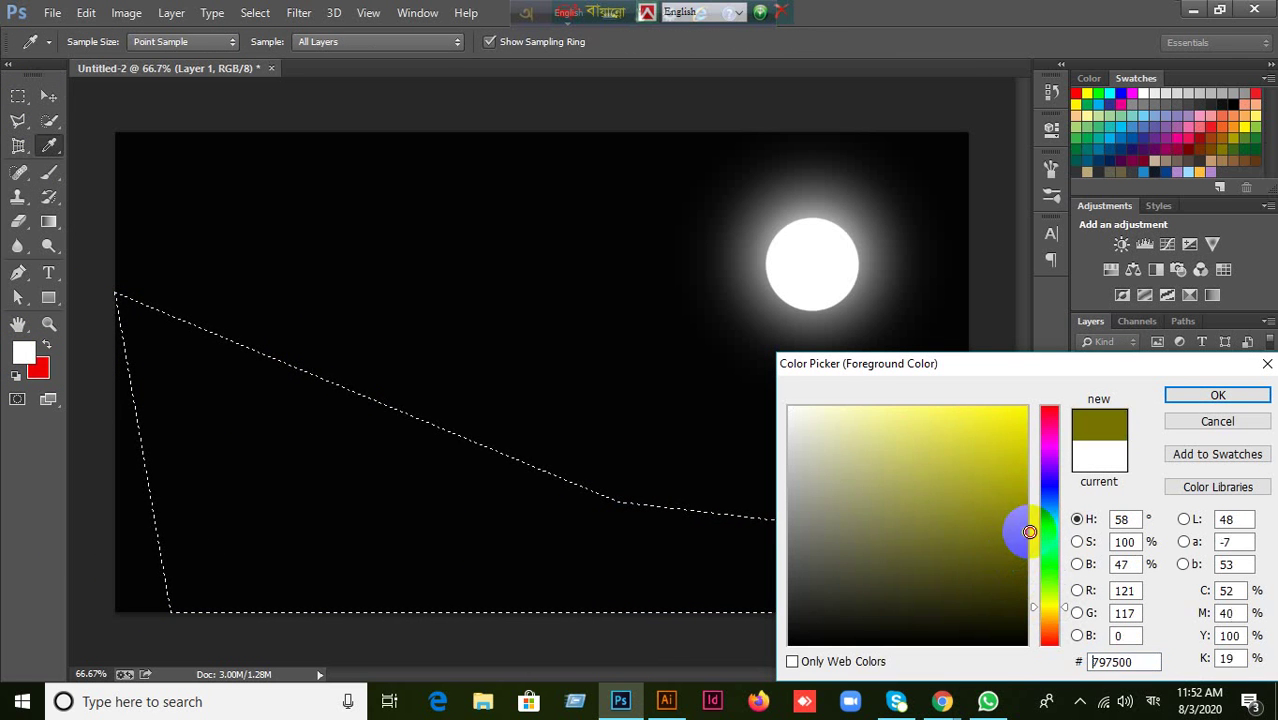
pyautogui.click(1186, 395)
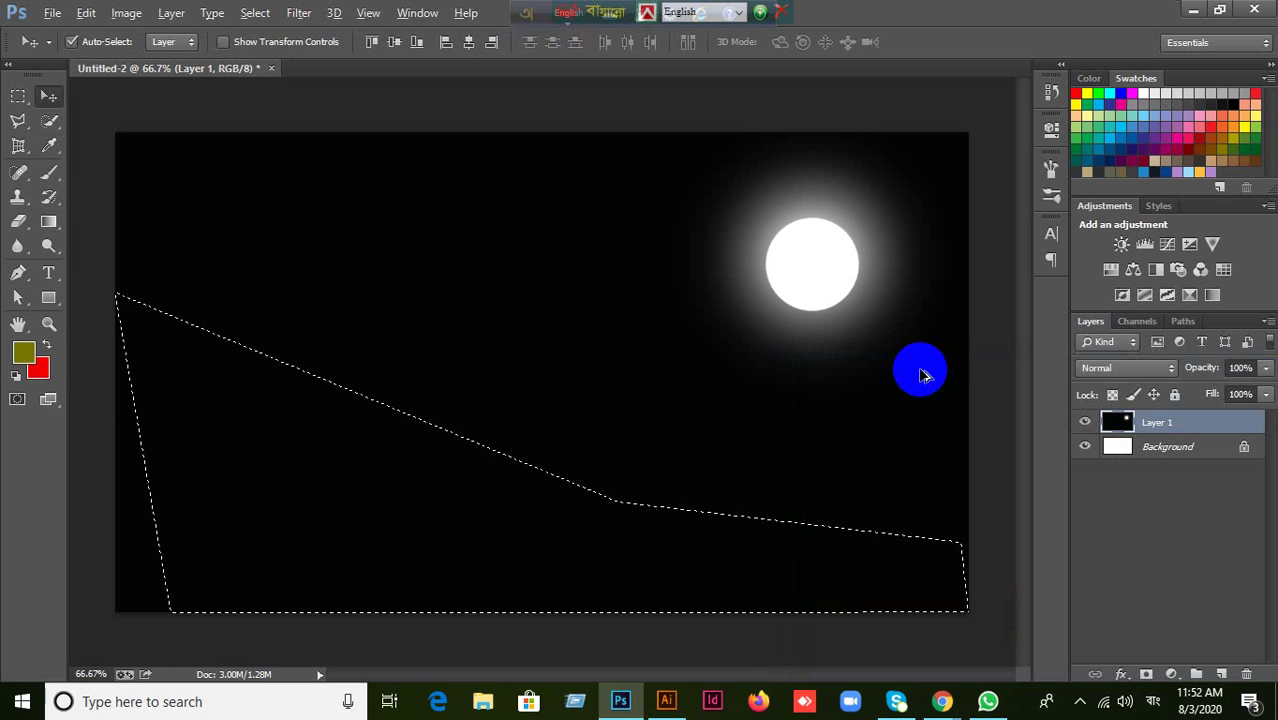
# Fill the hill selection with olive, deselect, then step back in history to undo the fill and moon disc.
pyautogui.hotkey('alt', 'BackSpace')
pyautogui.hotkey('ctrl', 'd')
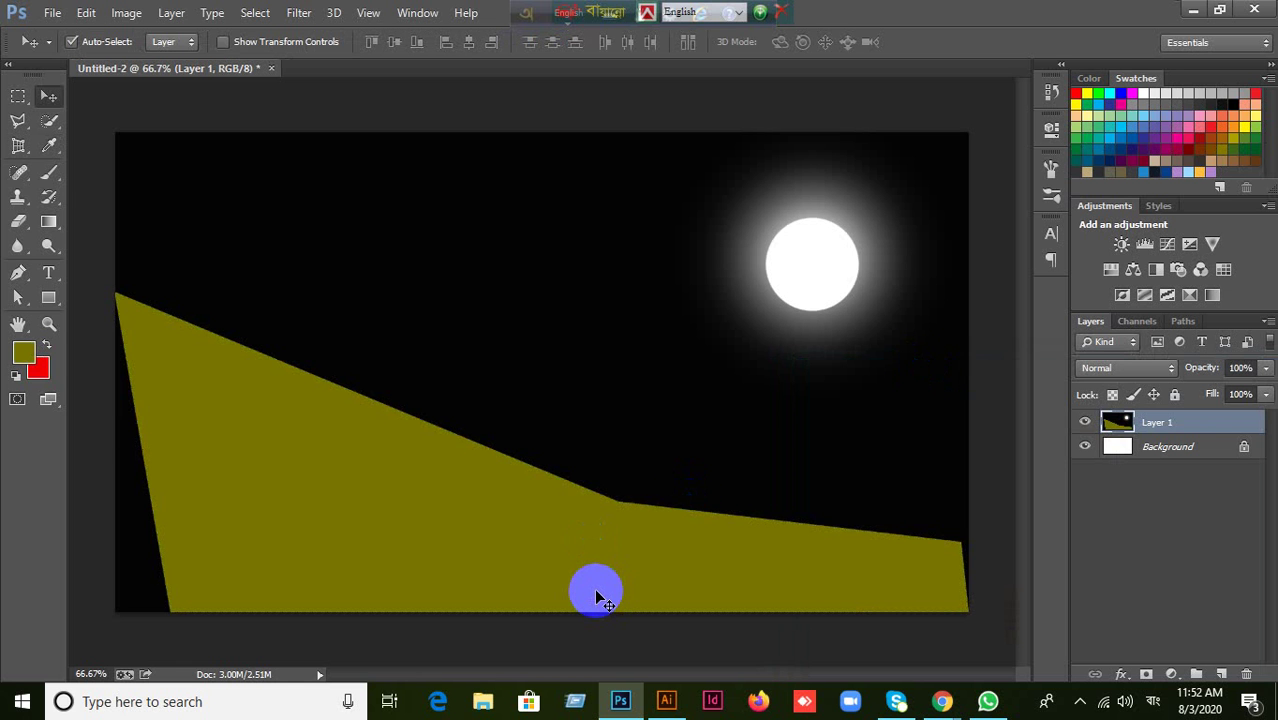
pyautogui.hotkey('ctrl', 'alt', 'z')
pyautogui.hotkey('ctrl', 'alt', 'z')
pyautogui.hotkey('ctrl', 'alt', 'z')
pyautogui.hotkey('ctrl', 'alt', 'z')
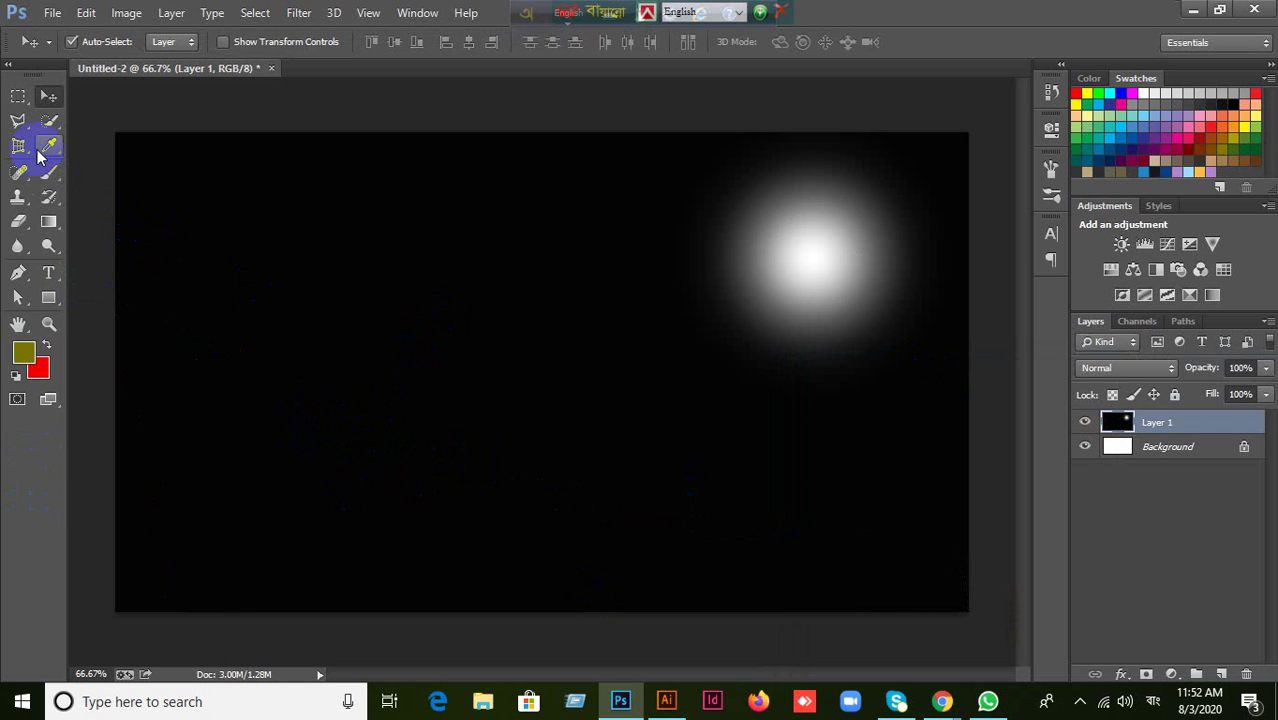
pyautogui.click(22, 123)
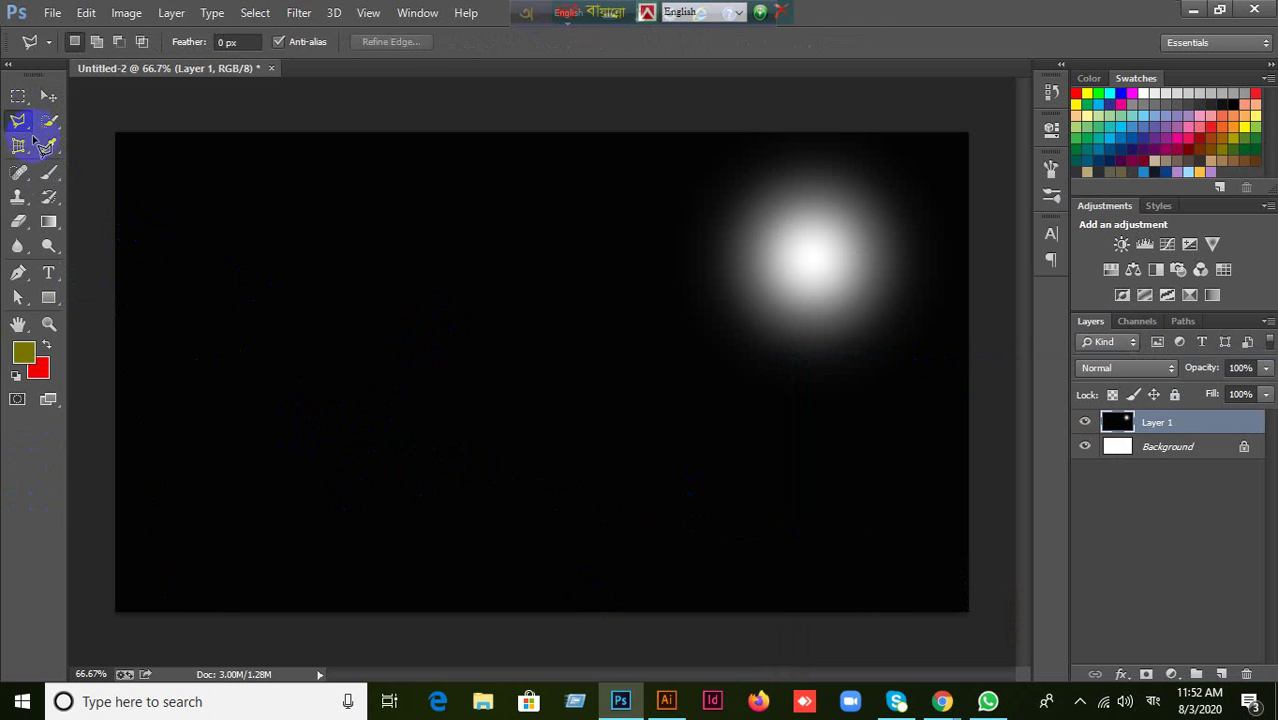
# Outline a diagonal band across the lower left of the canvas with the Polygonal Lasso.
pyautogui.click(116, 255)
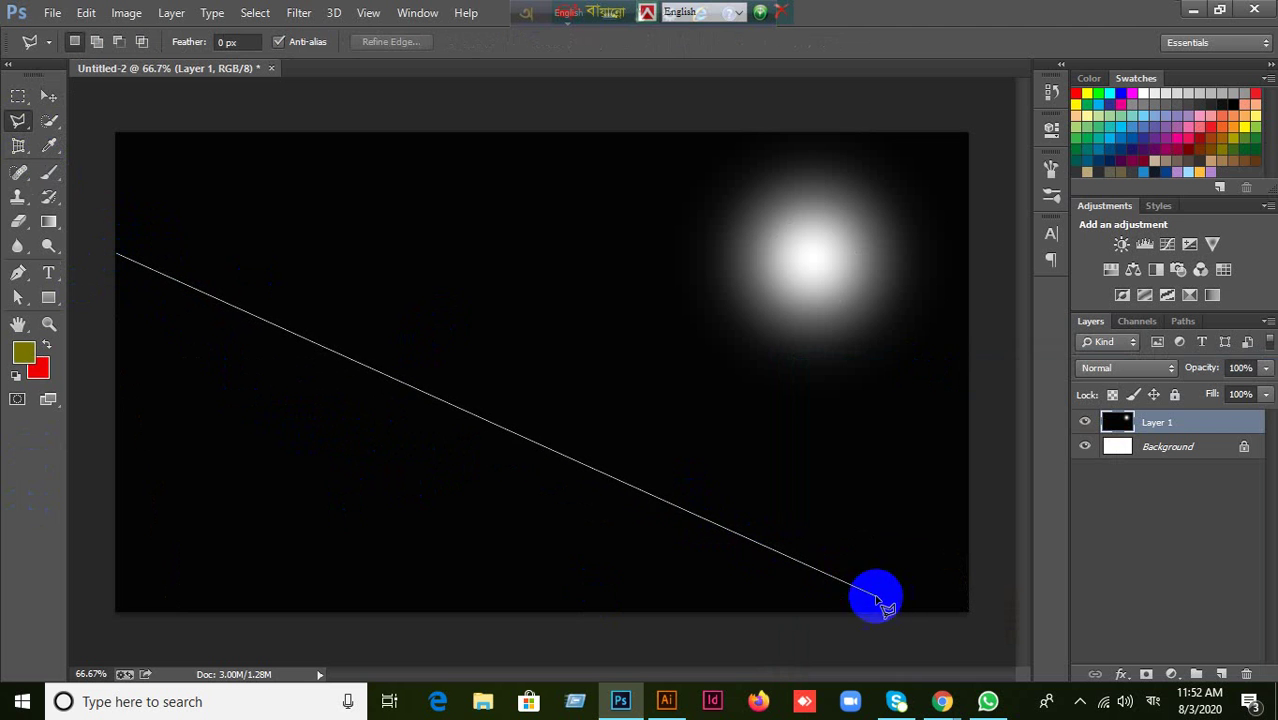
pyautogui.click(913, 612)
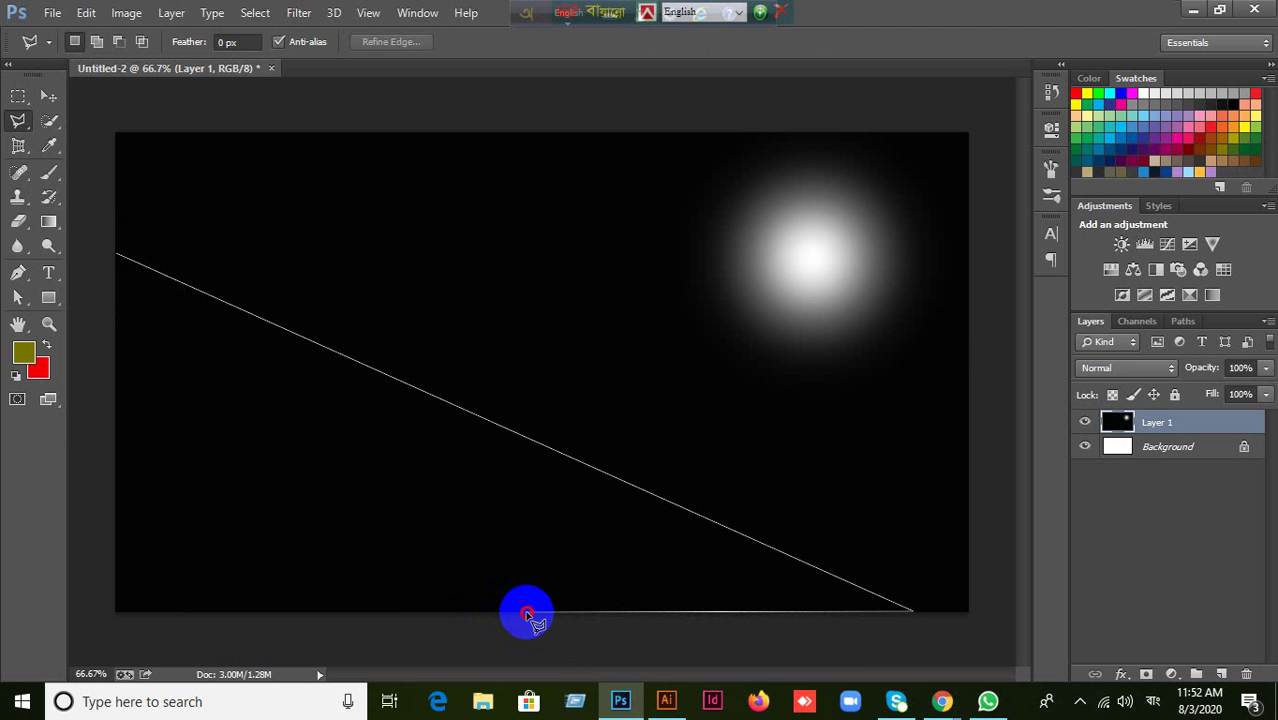
pyautogui.click(115, 439)
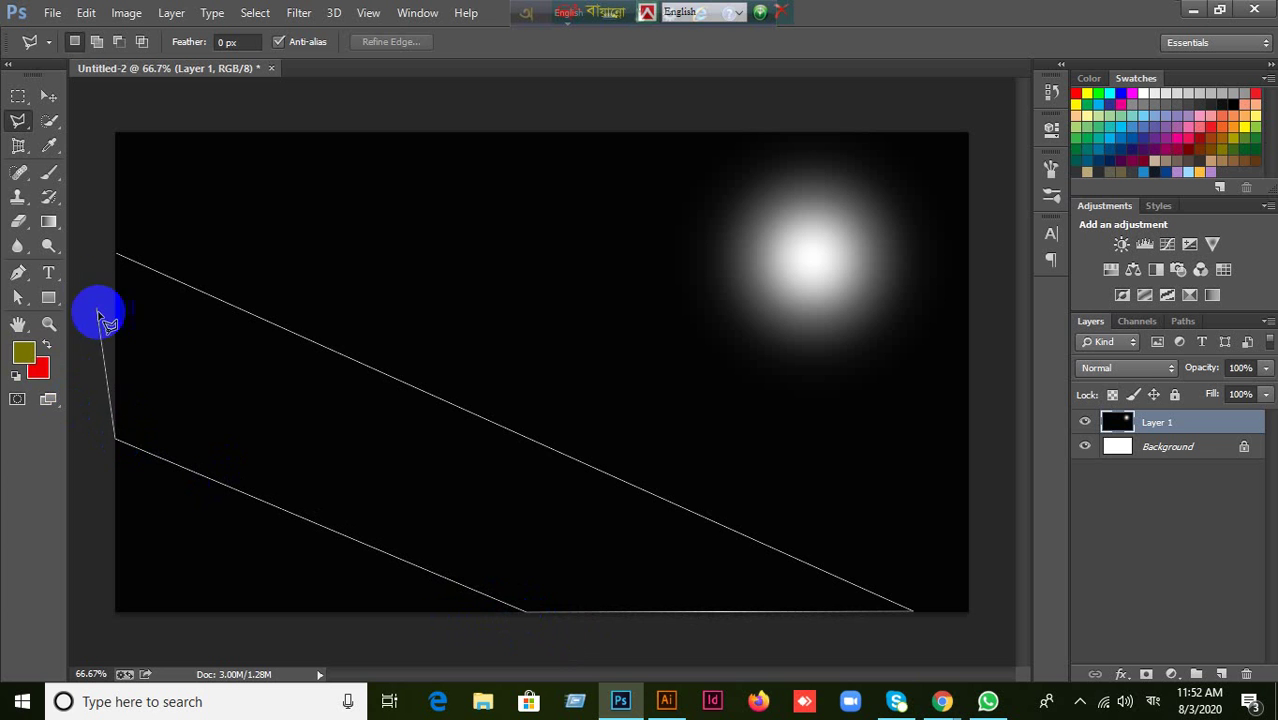
pyautogui.click(118, 258)
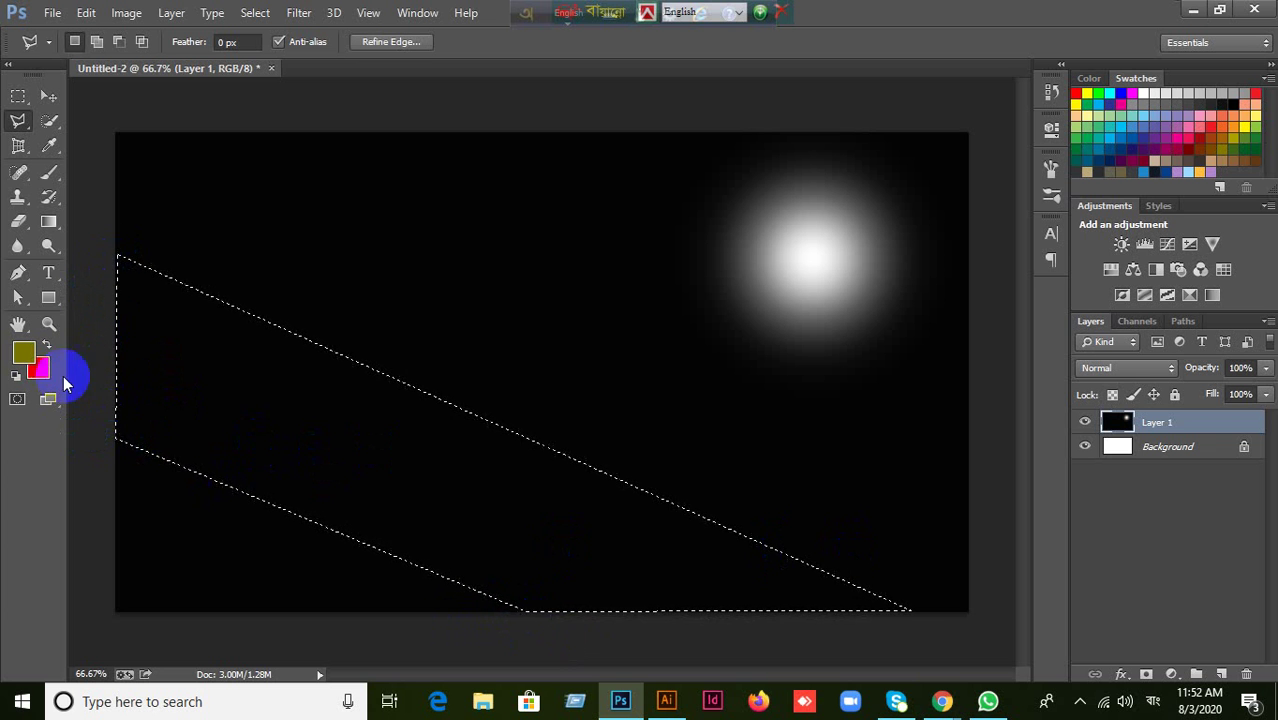
# Fill the band with a brighter yellow-olive (#c7c233) and deselect it.
pyautogui.click(26, 354)
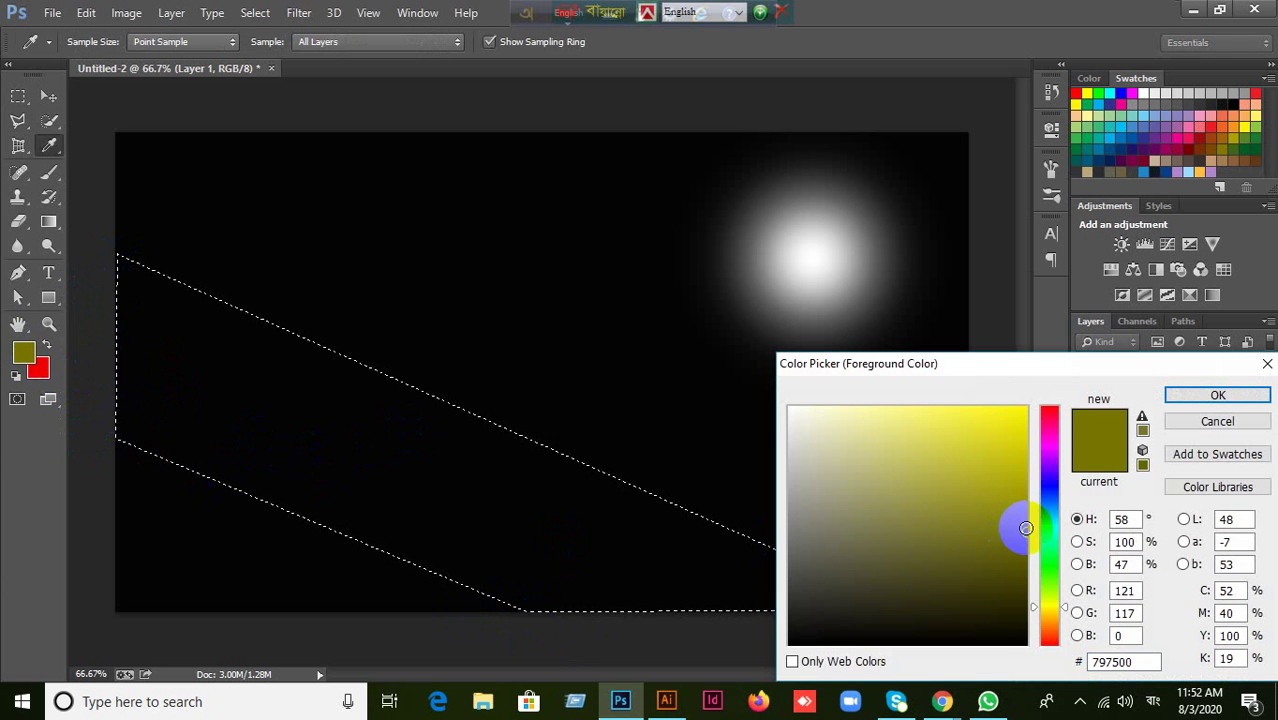
pyautogui.moveTo(970, 494)
pyautogui.mouseDown()
pyautogui.moveTo(966, 459)
pyautogui.moveTo(1021, 473)
pyautogui.mouseUp()
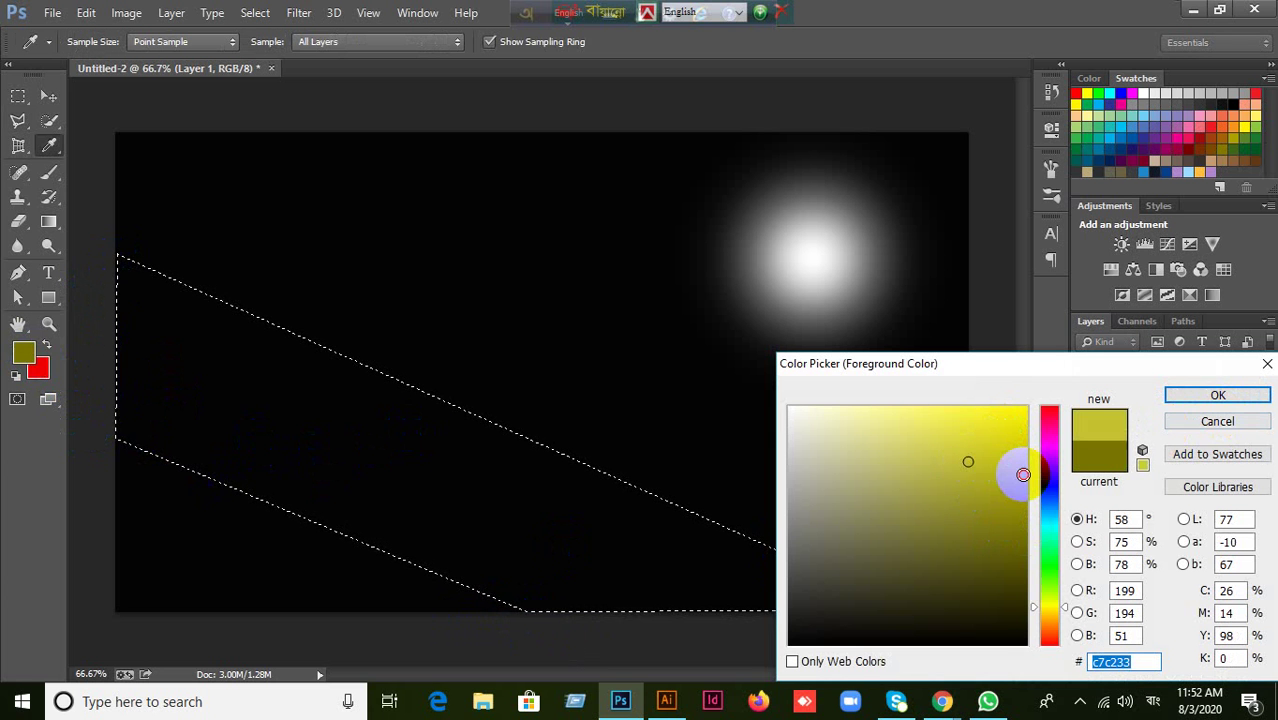
pyautogui.click(1190, 398)
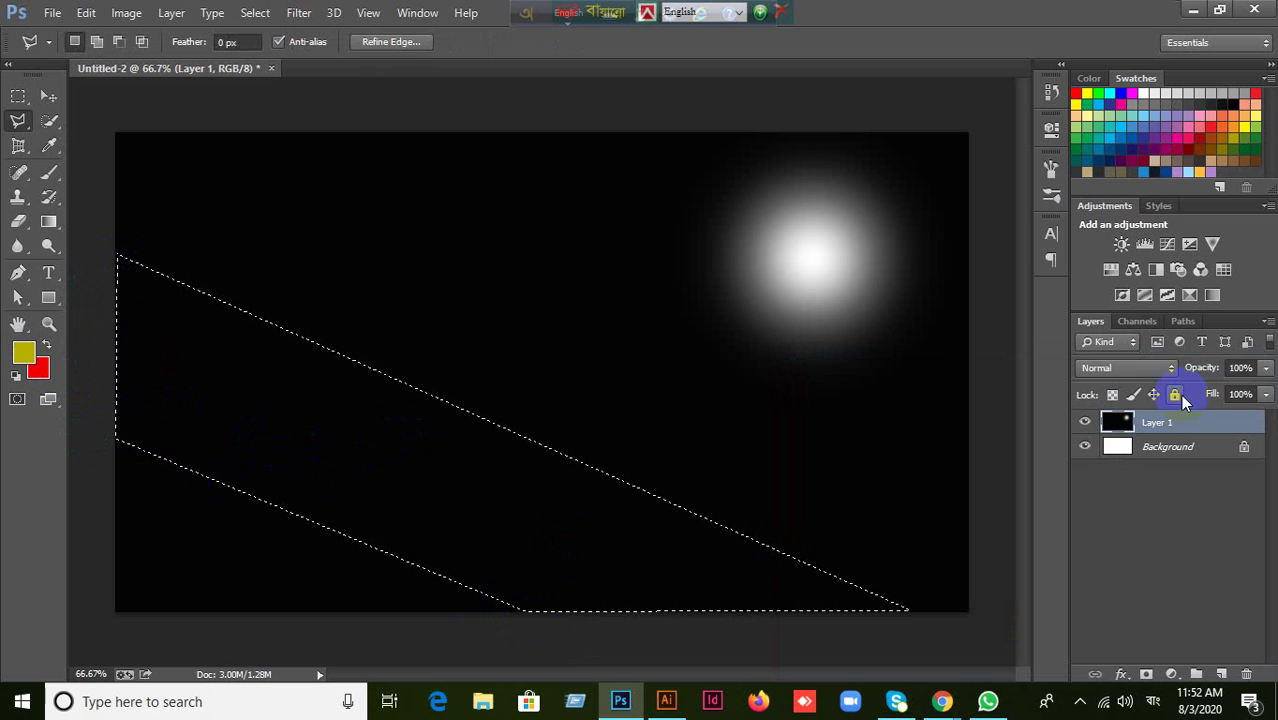
pyautogui.hotkey('alt', 'BackSpace')
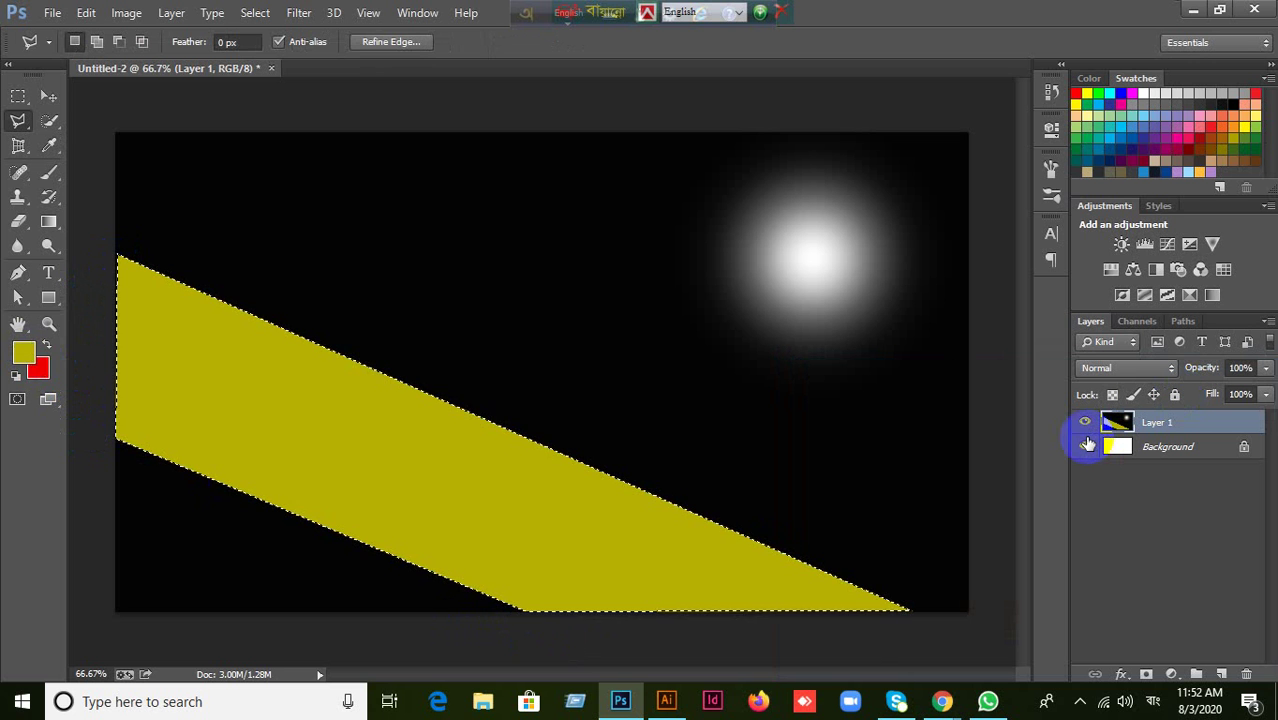
pyautogui.hotkey('ctrl', 'd')
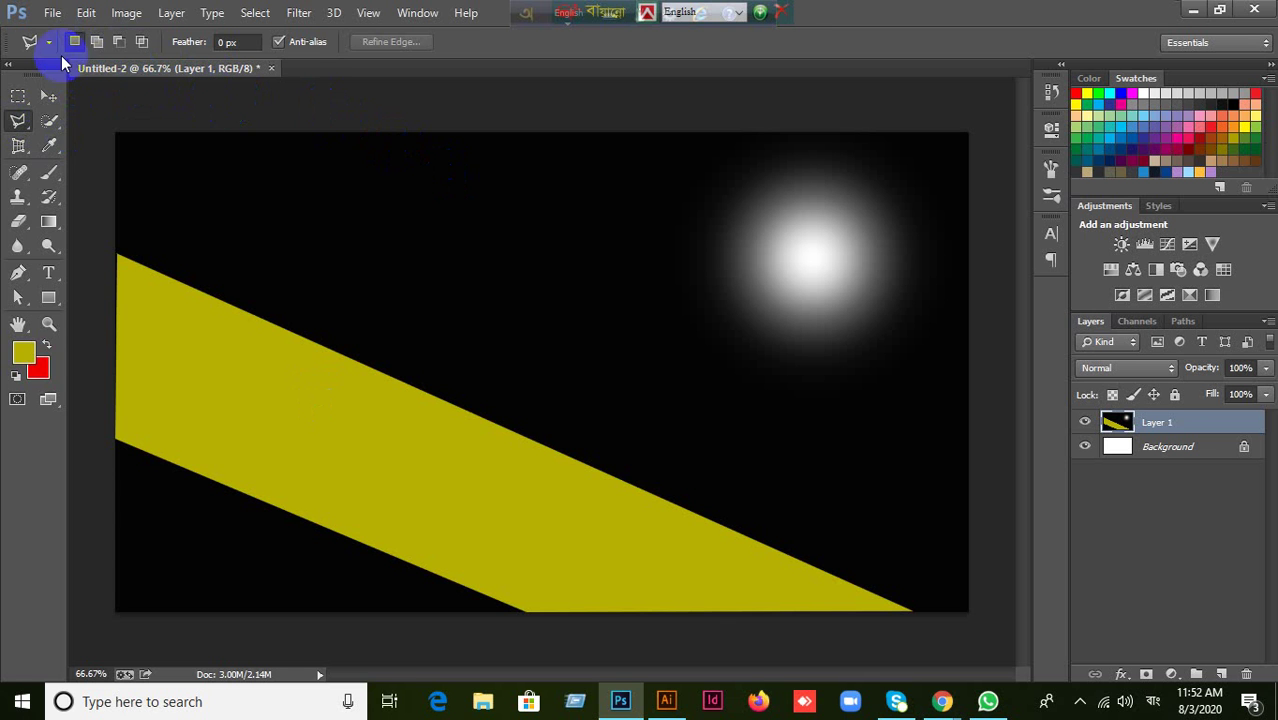
# Try enlarging the brush in the preset picker and dismiss the invalid-size error.
pyautogui.click(49, 172)
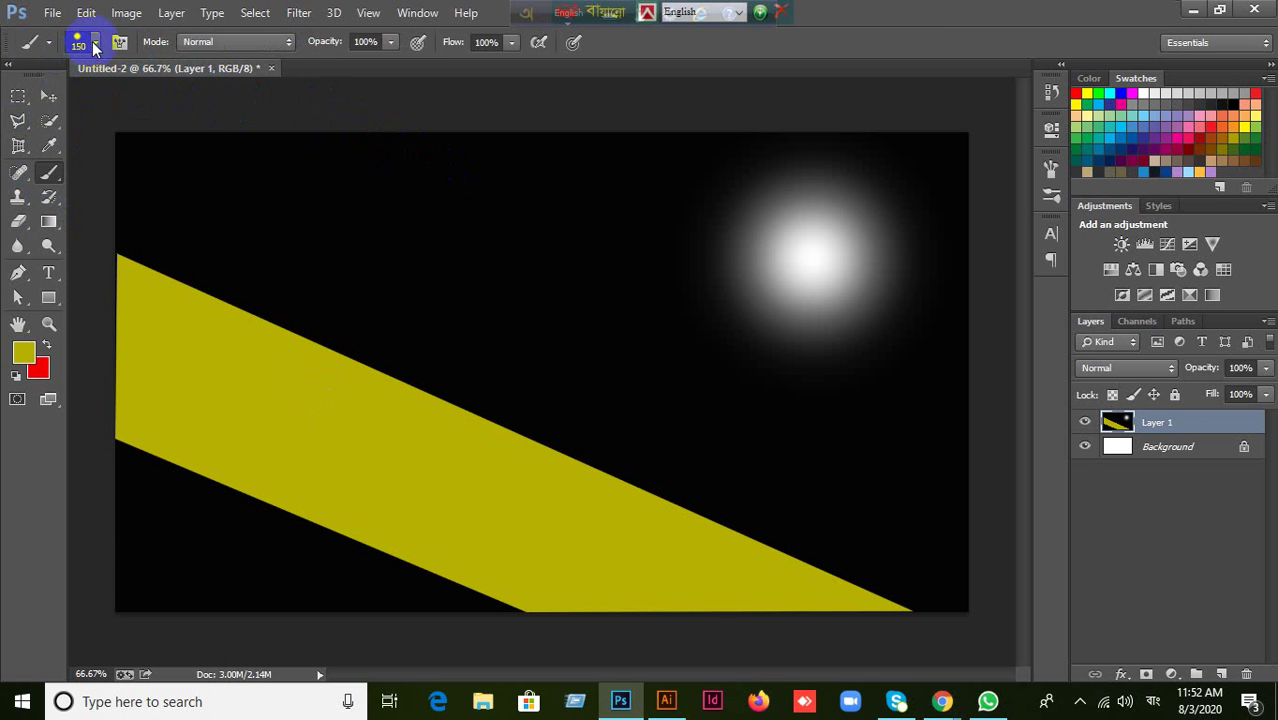
pyautogui.click(88, 41)
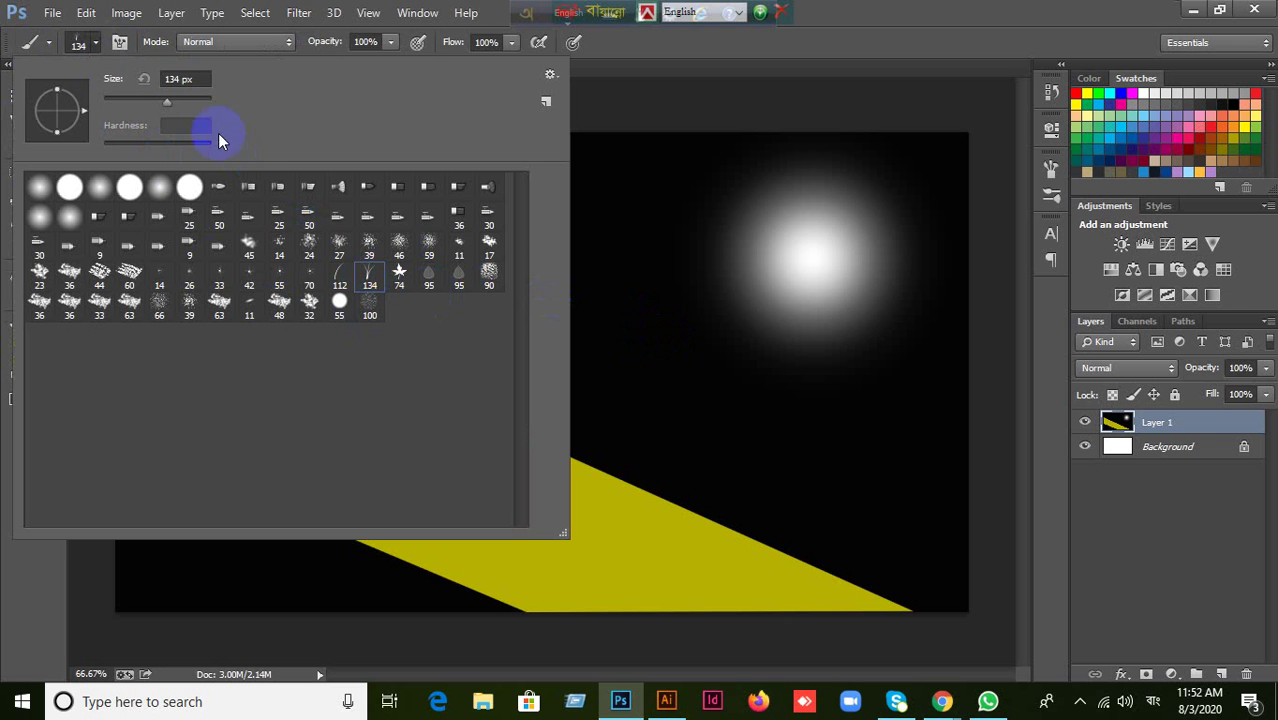
pyautogui.moveTo(167, 110)
pyautogui.mouseDown()
pyautogui.moveTo(212, 106)
pyautogui.moveTo(181, 103)
pyautogui.mouseUp()
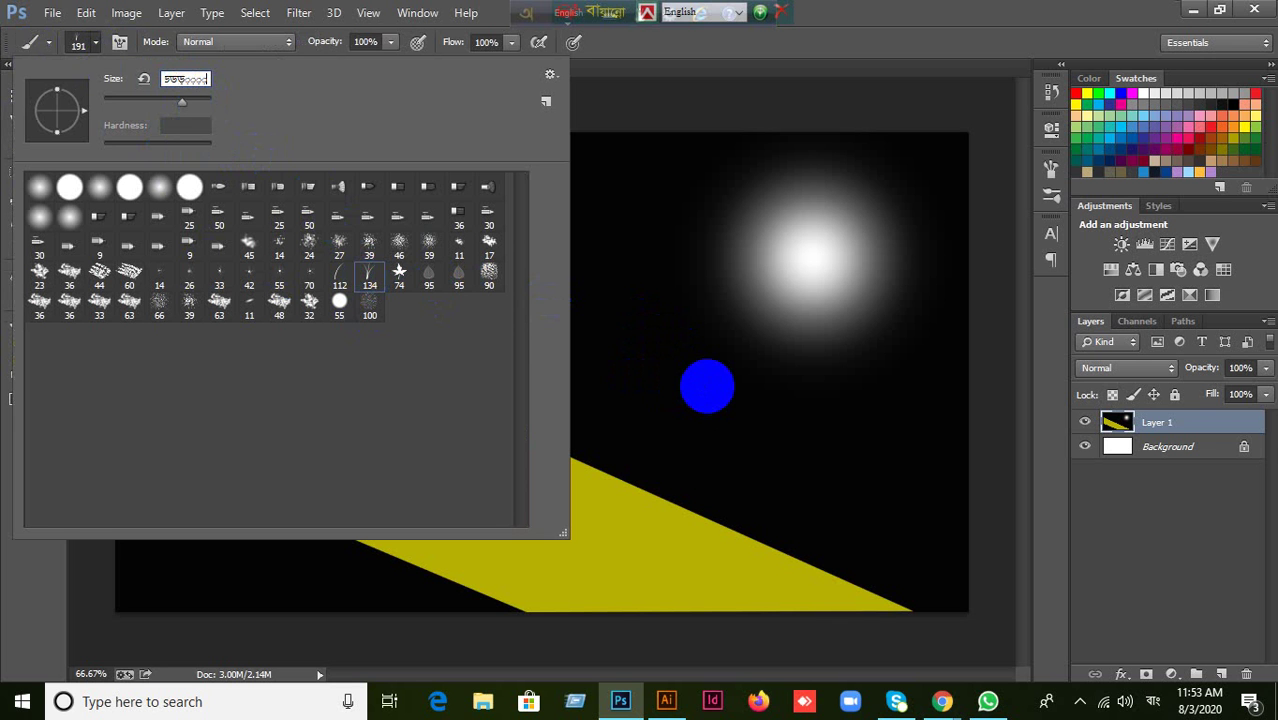
pyautogui.press('Return')
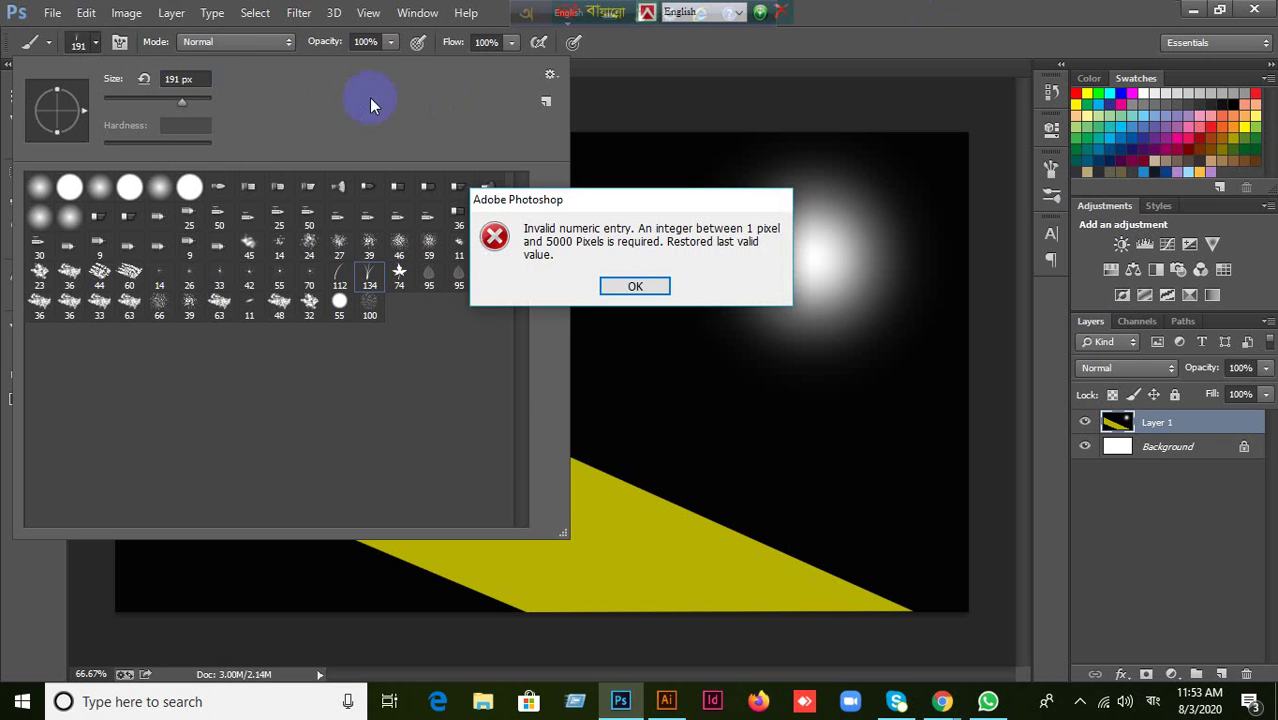
pyautogui.click(640, 287)
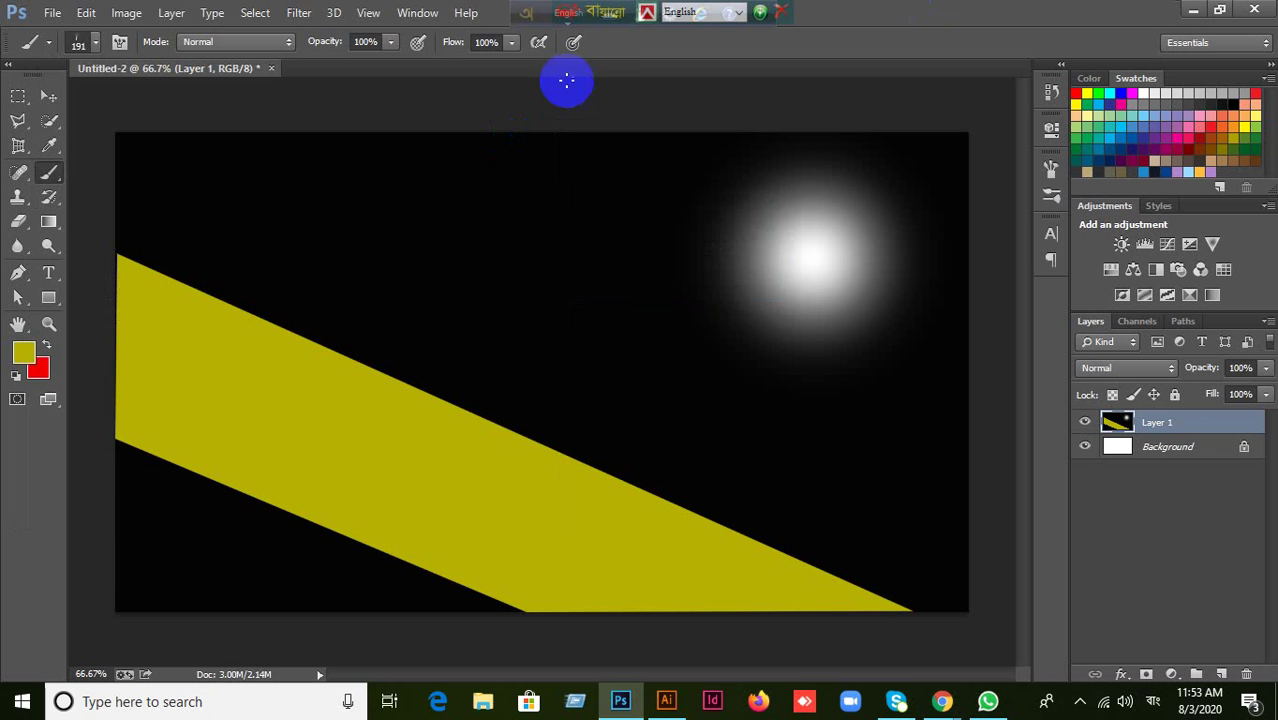
# Reset the workspace to Essentials, show a two-column toolbox, and choose the 112 px brush tip.
pyautogui.click(410, 13)
pyautogui.moveTo(442, 50)
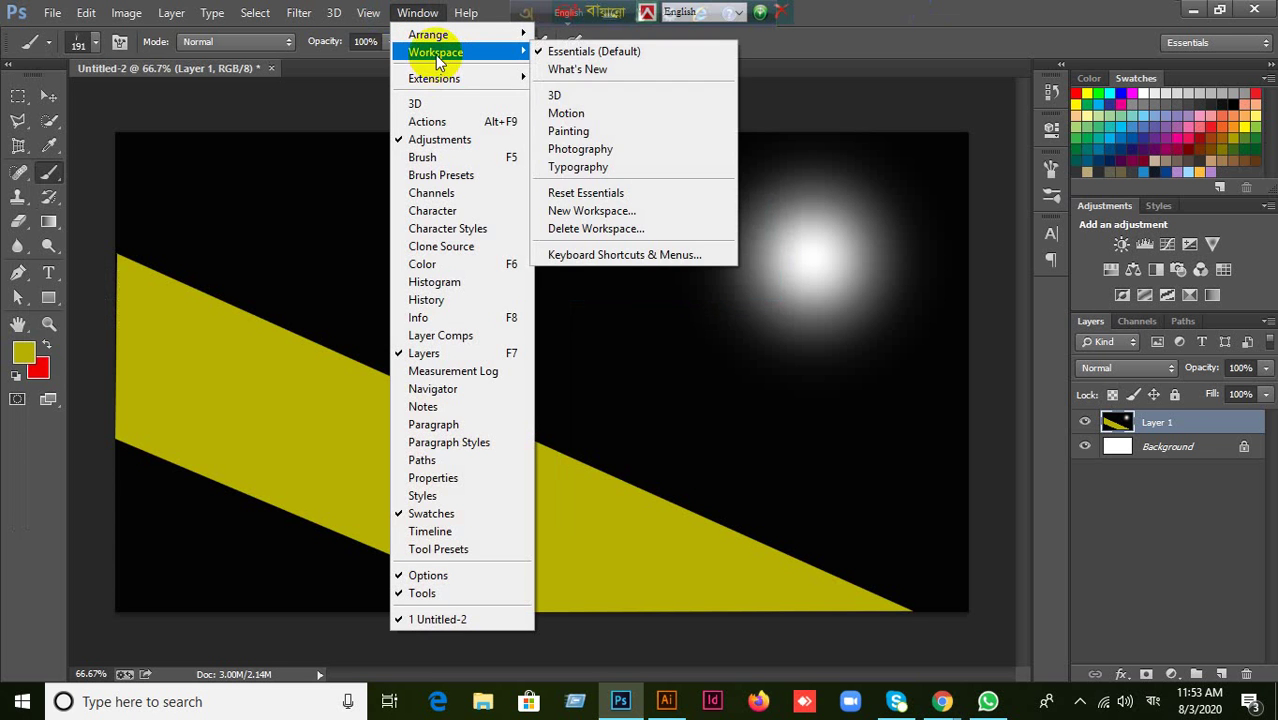
pyautogui.click(581, 195)
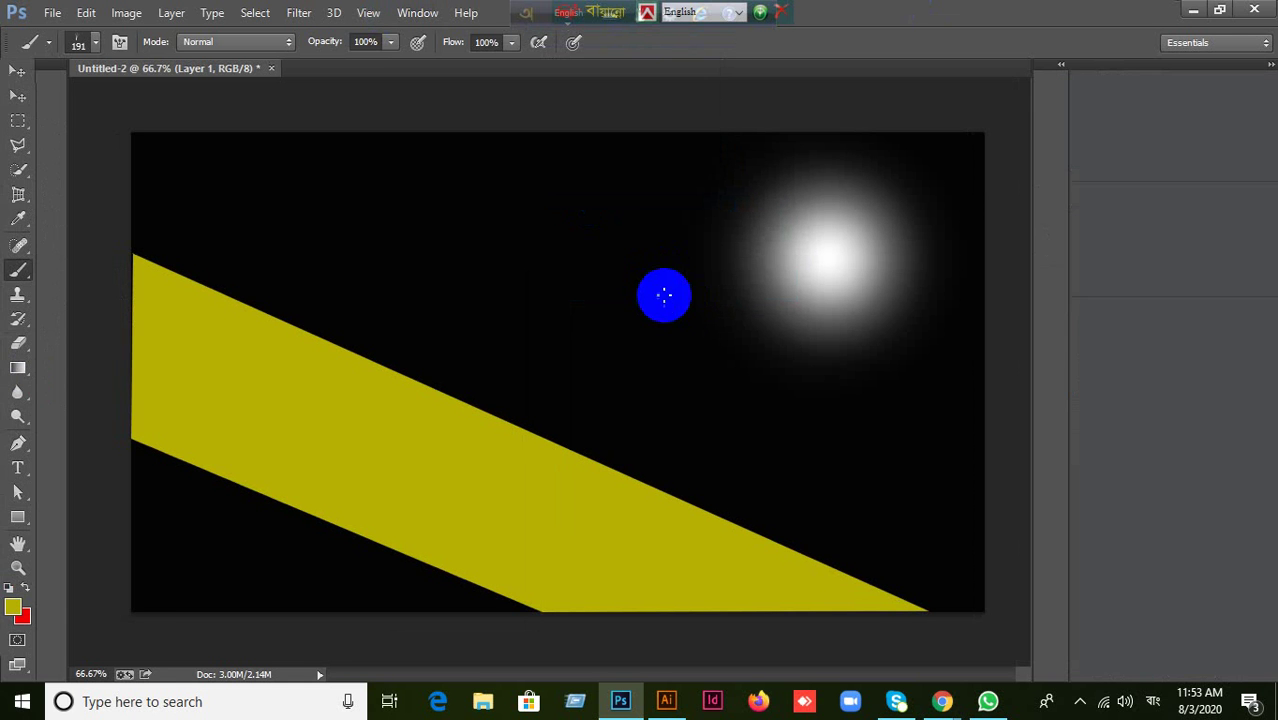
pyautogui.click(12, 68)
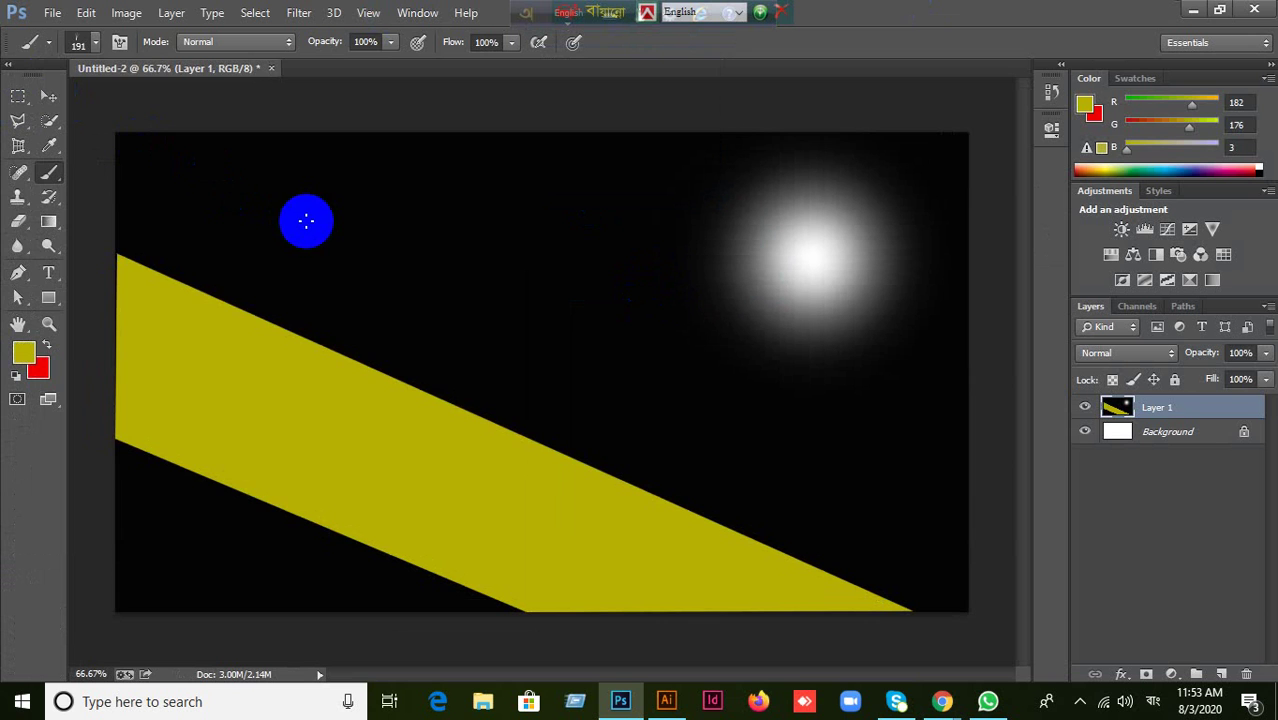
pyautogui.click(88, 44)
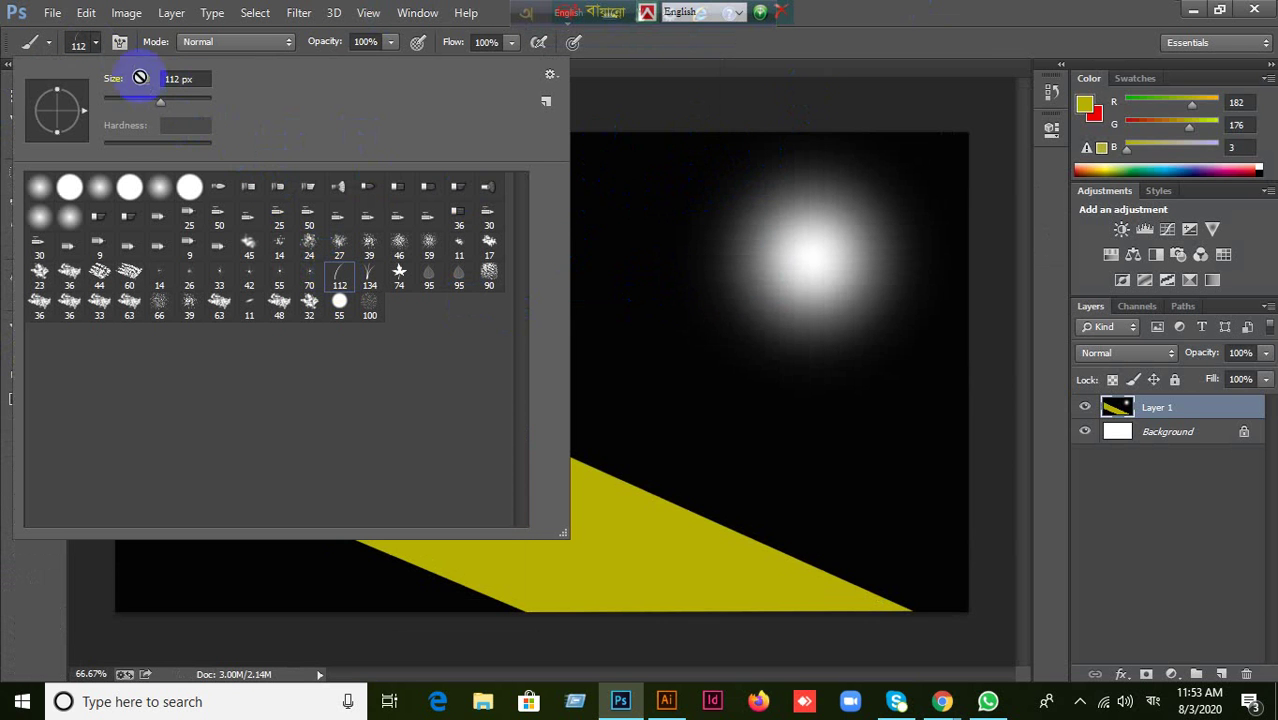
# Turn off Scattering for the brush in the full Brush panel.
pyautogui.click(118, 43)
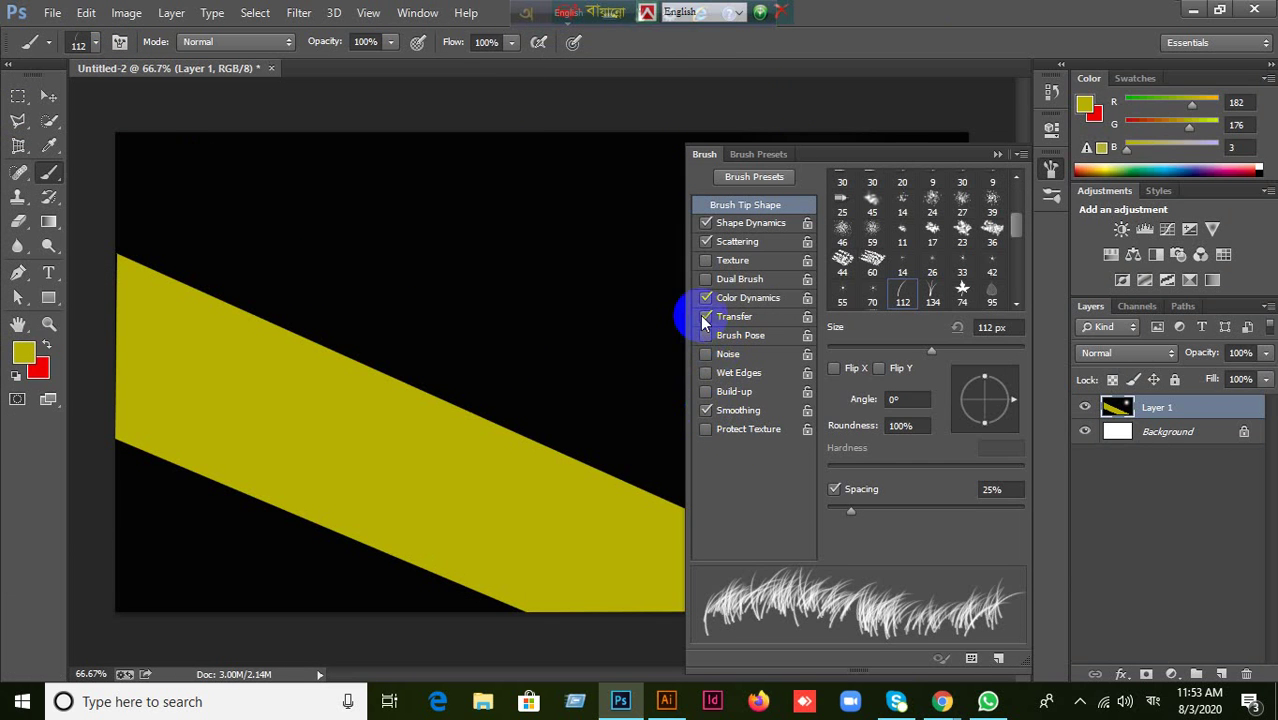
pyautogui.click(708, 243)
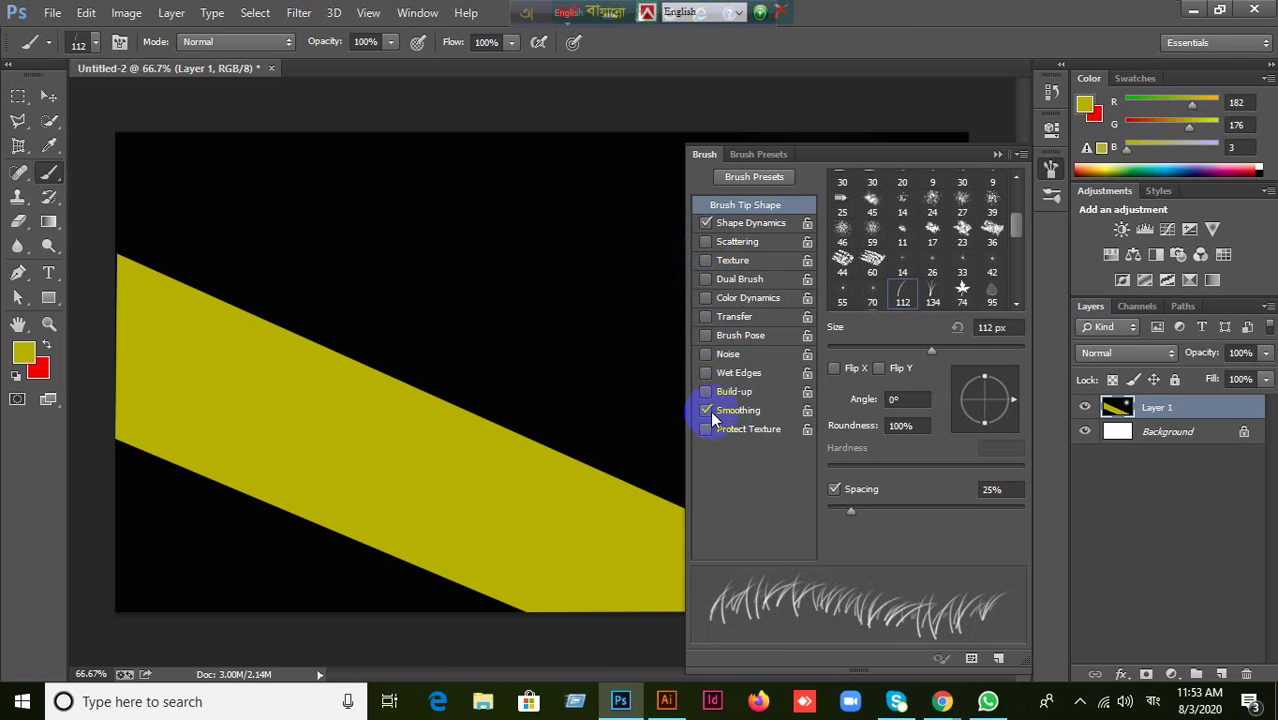
pyautogui.click(997, 154)
pyautogui.click(812, 257)
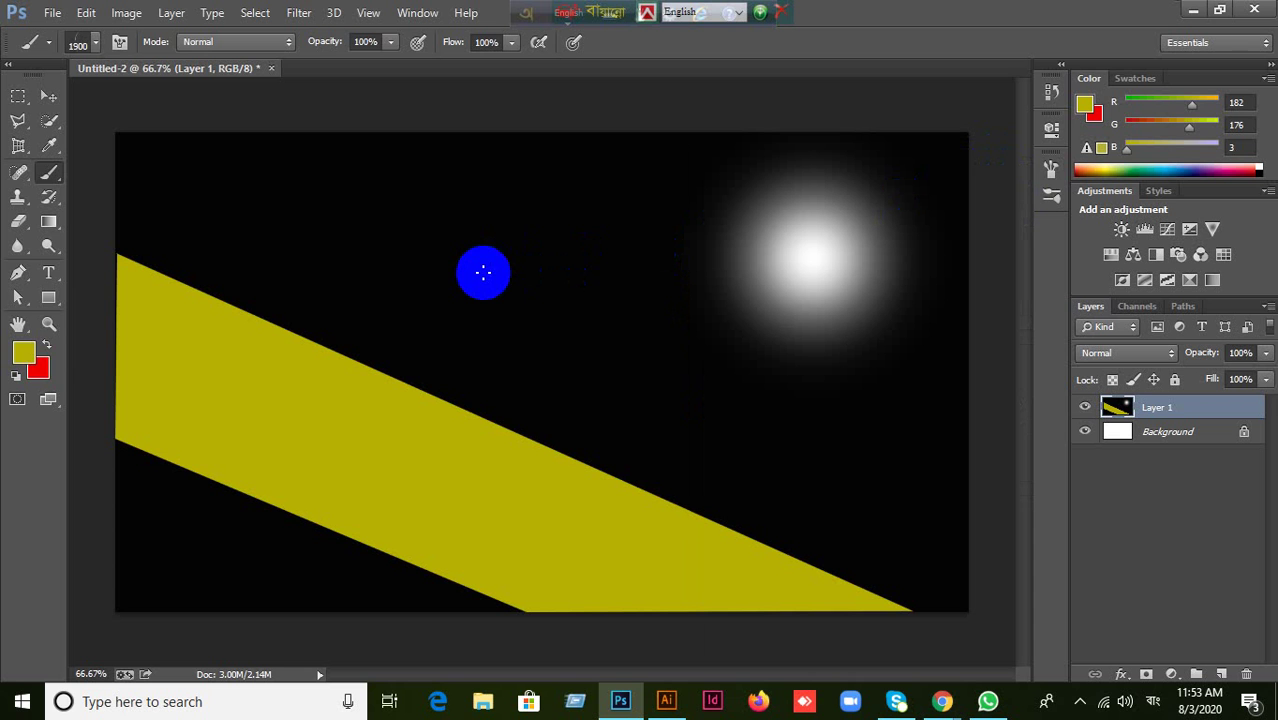
# Set the brush size to 1500 px, dismissing the out-of-range size warning.
pyautogui.click(96, 46)
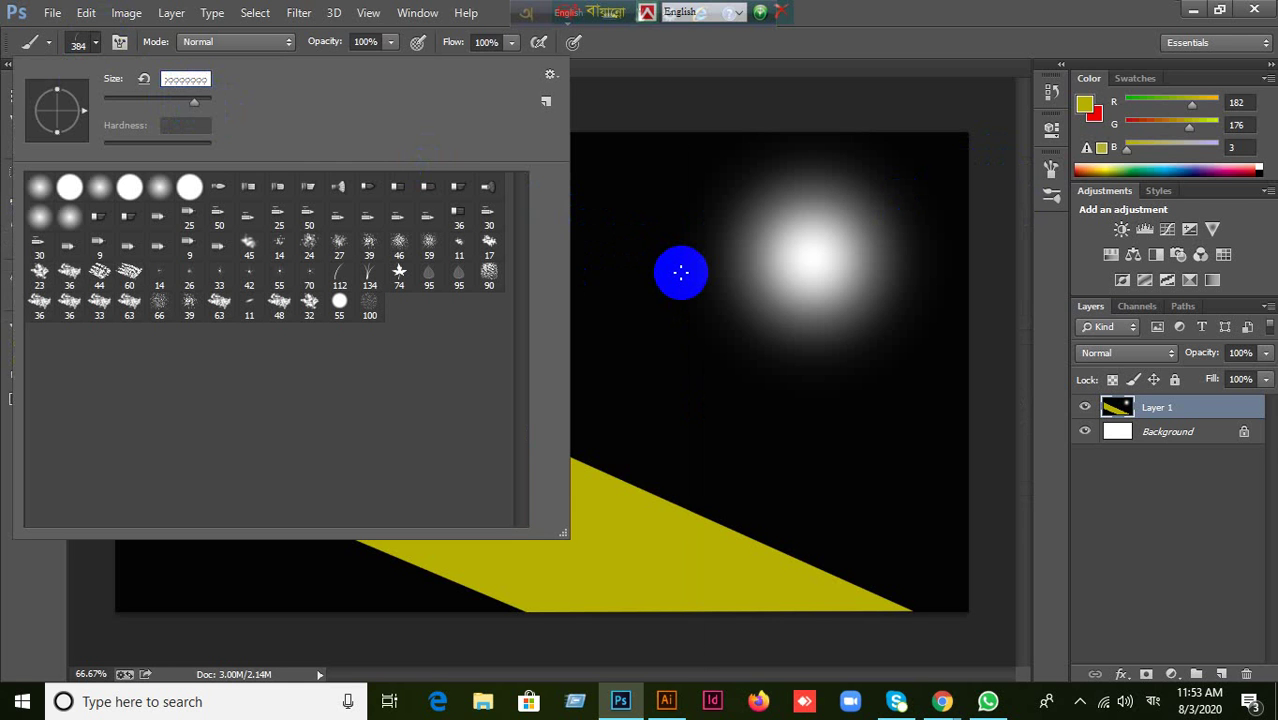
pyautogui.click(168, 108)
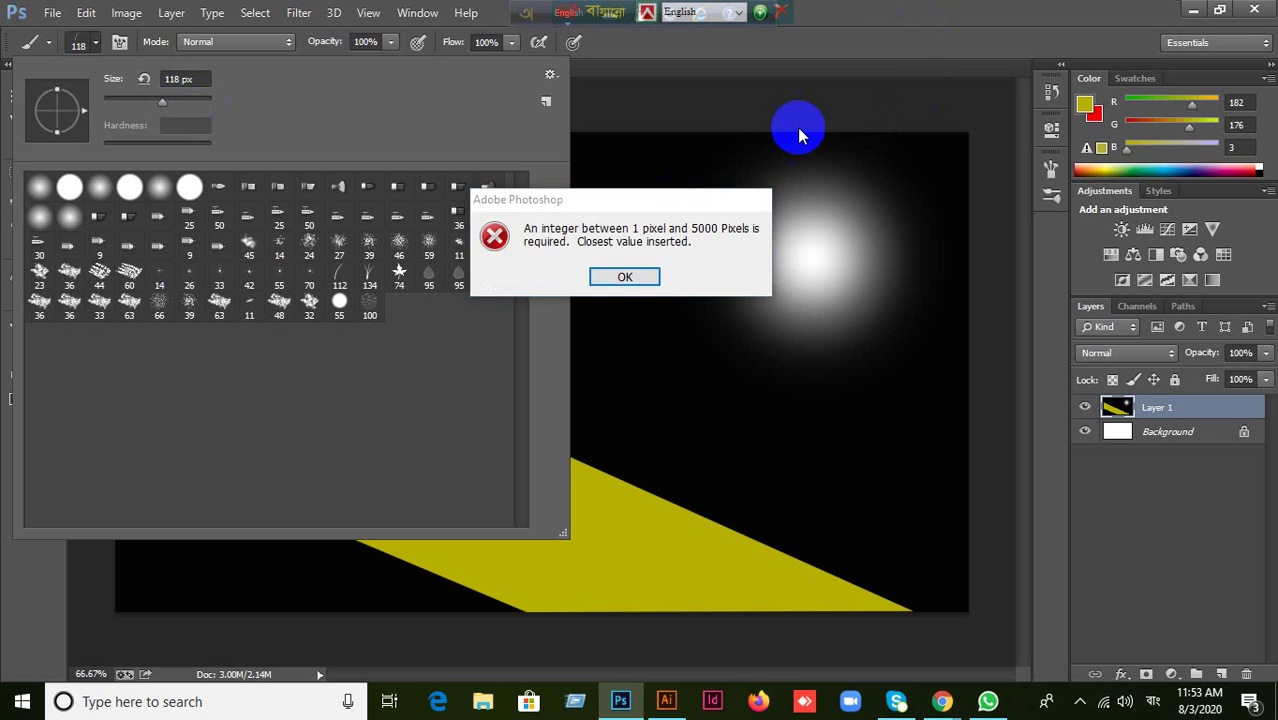
pyautogui.click(640, 279)
pyautogui.press('Return')
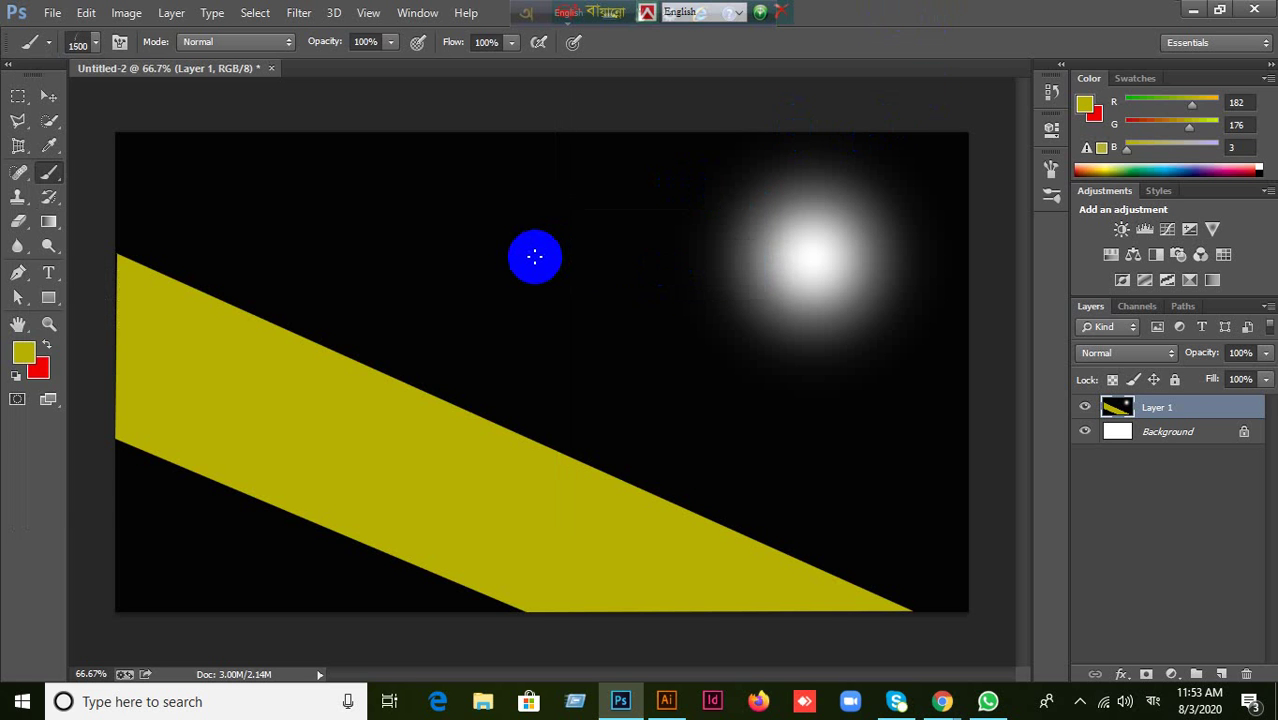
# Pick the grass brush from the canvas brush picker and enlarge it to about 296 px.
pyautogui.rightClick(516, 257)
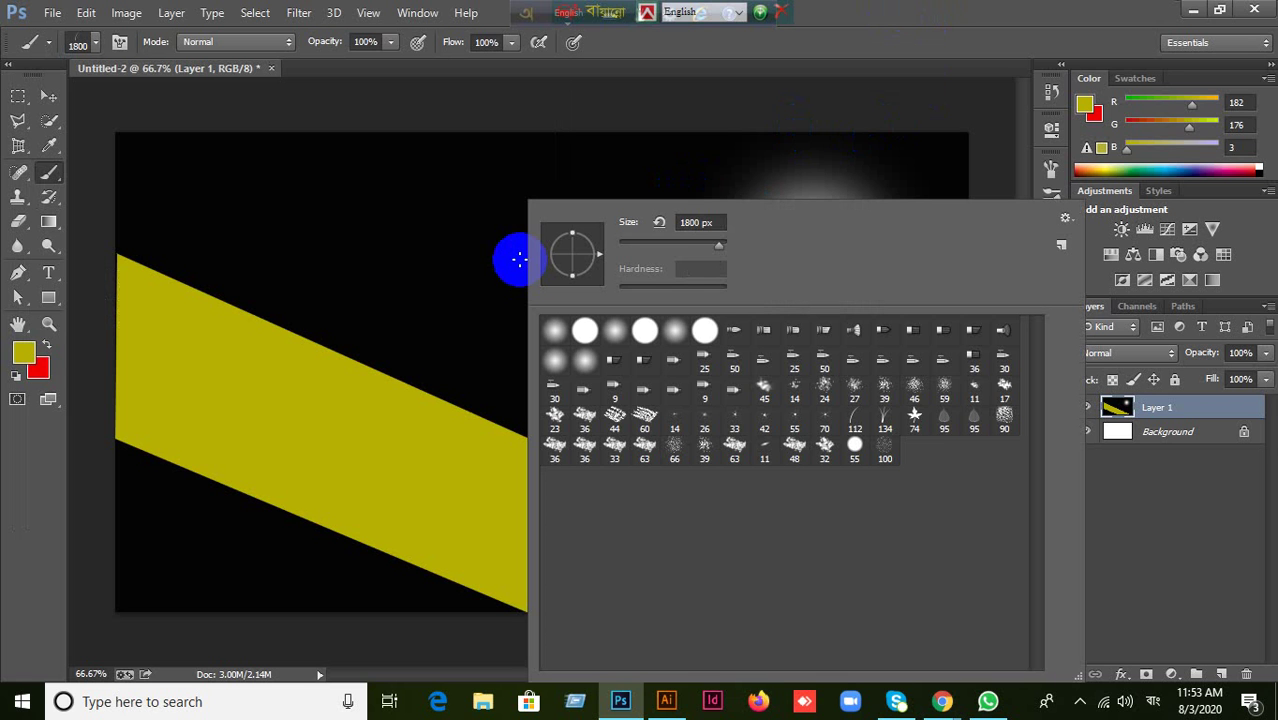
pyautogui.click(570, 15)
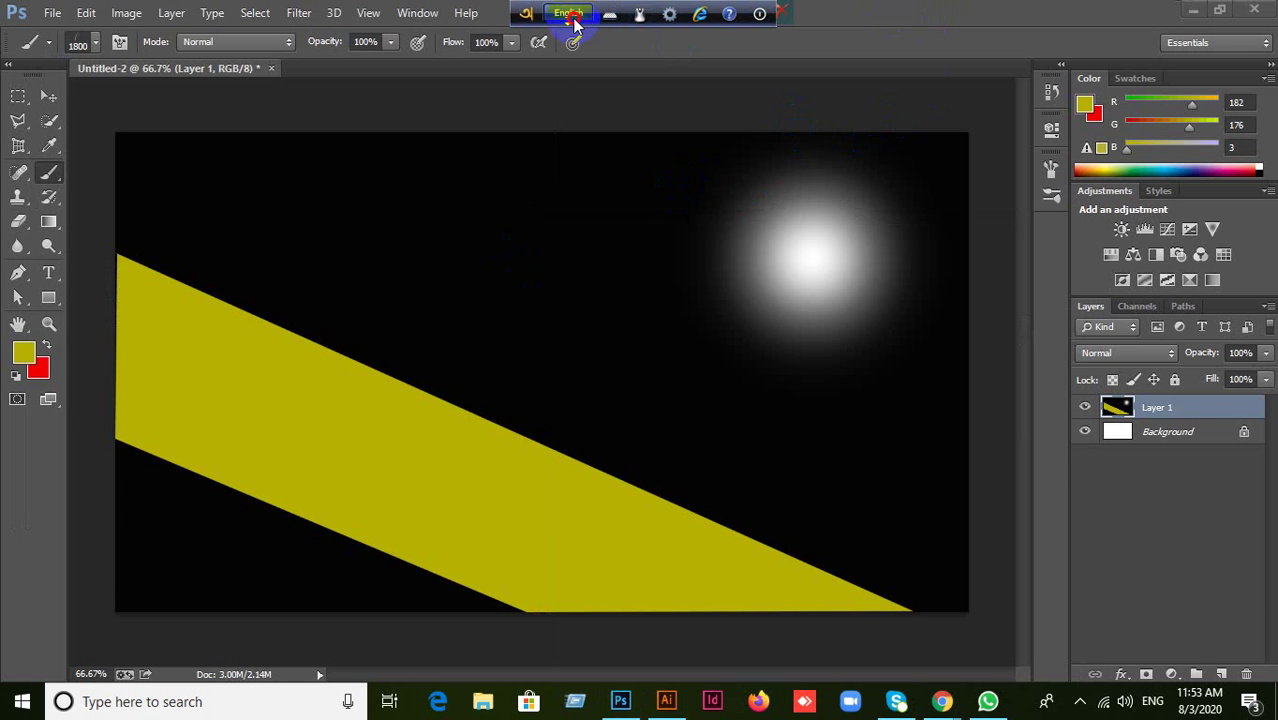
pyautogui.click(572, 15)
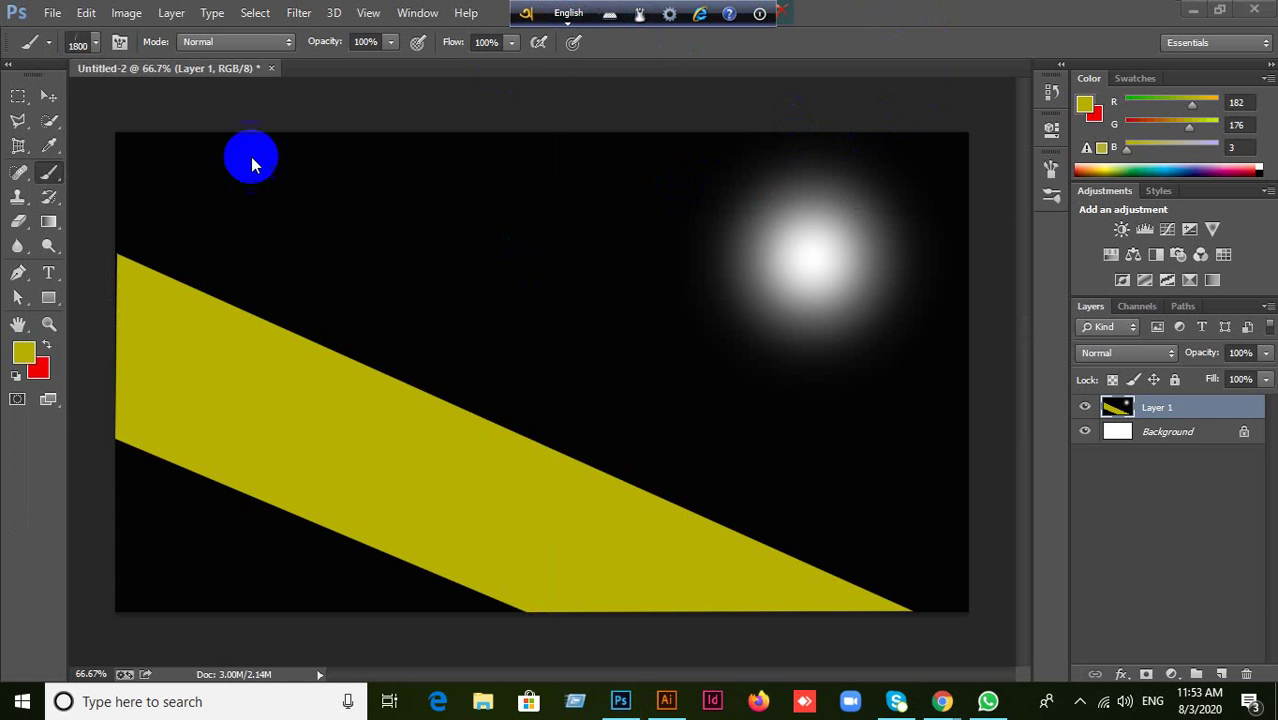
pyautogui.click(96, 45)
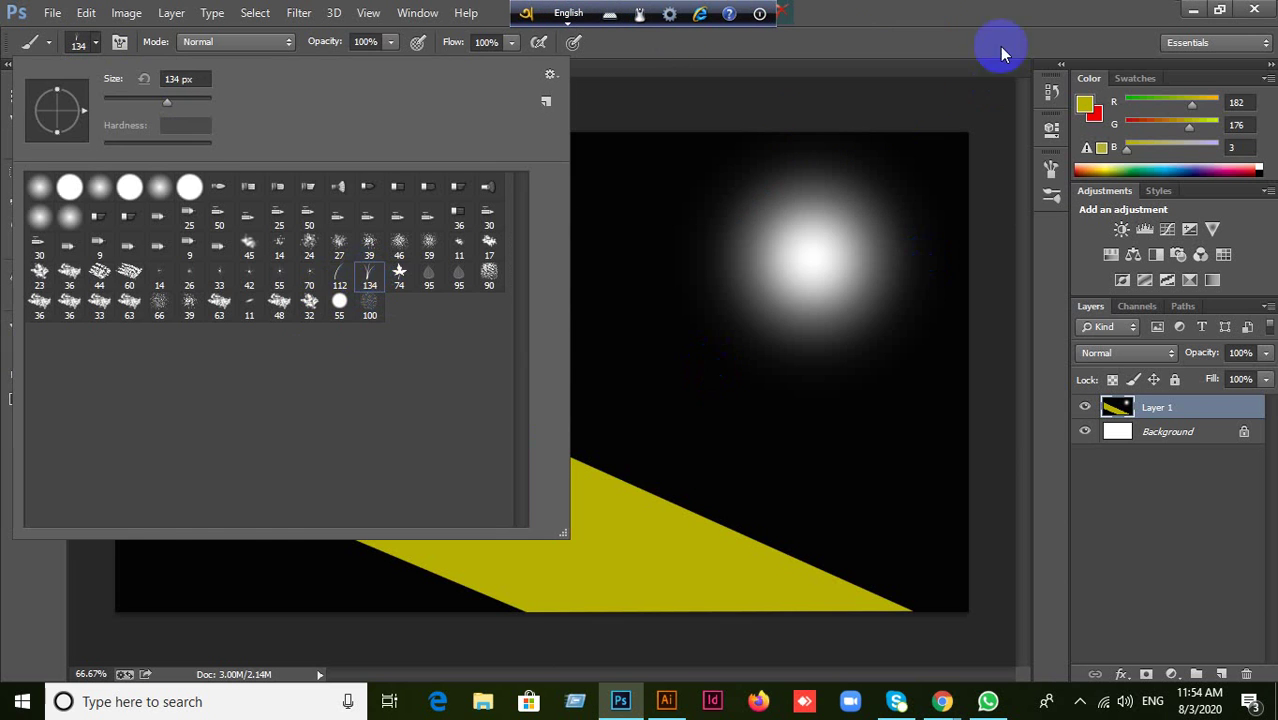
pyautogui.click(969, 40)
pyautogui.rightClick(492, 254)
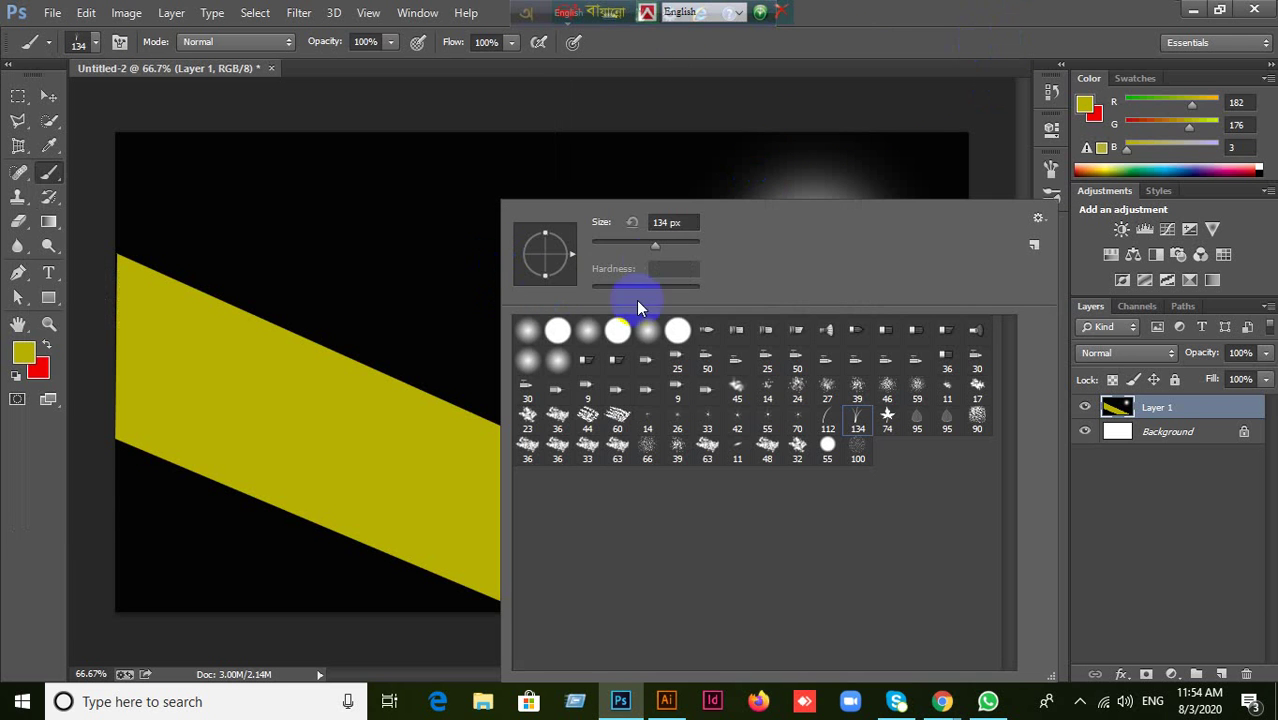
pyautogui.moveTo(659, 246); pyautogui.dragTo(678, 247)
pyautogui.click(867, 9)
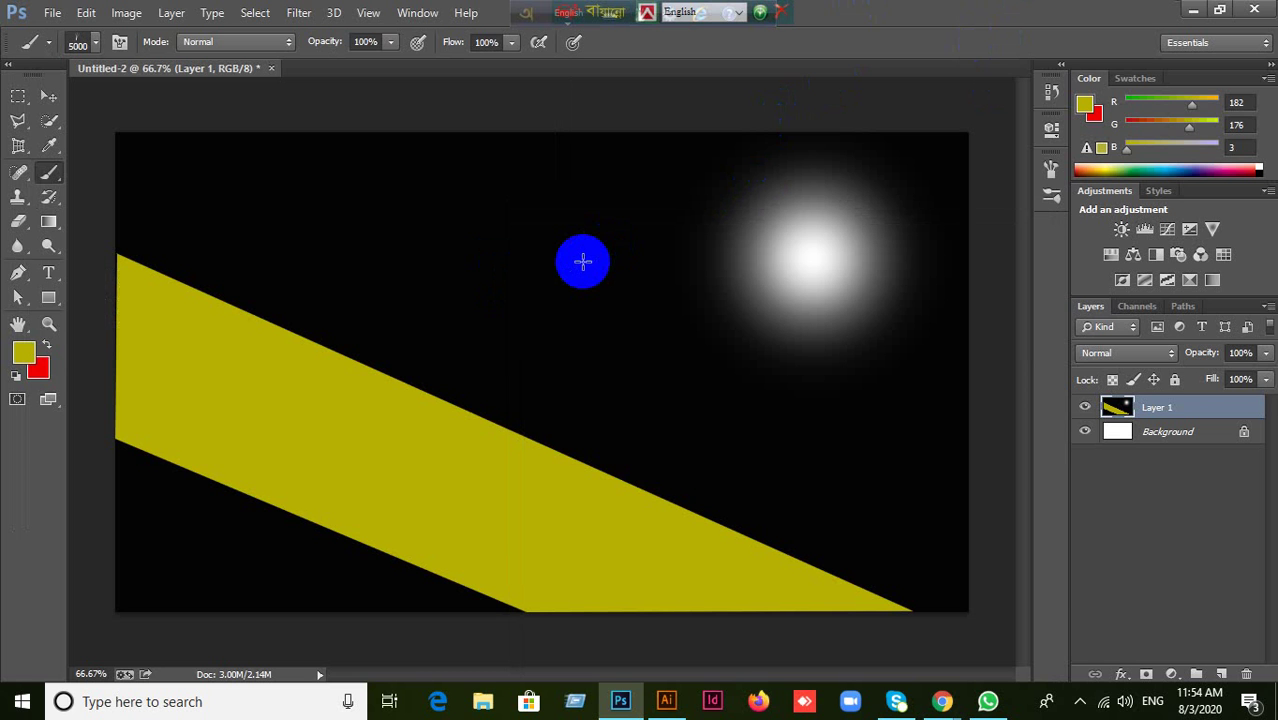
# Resize the grass brush to 454 px and turn off Shape Dynamics in the Brush panel.
pyautogui.click(95, 44)
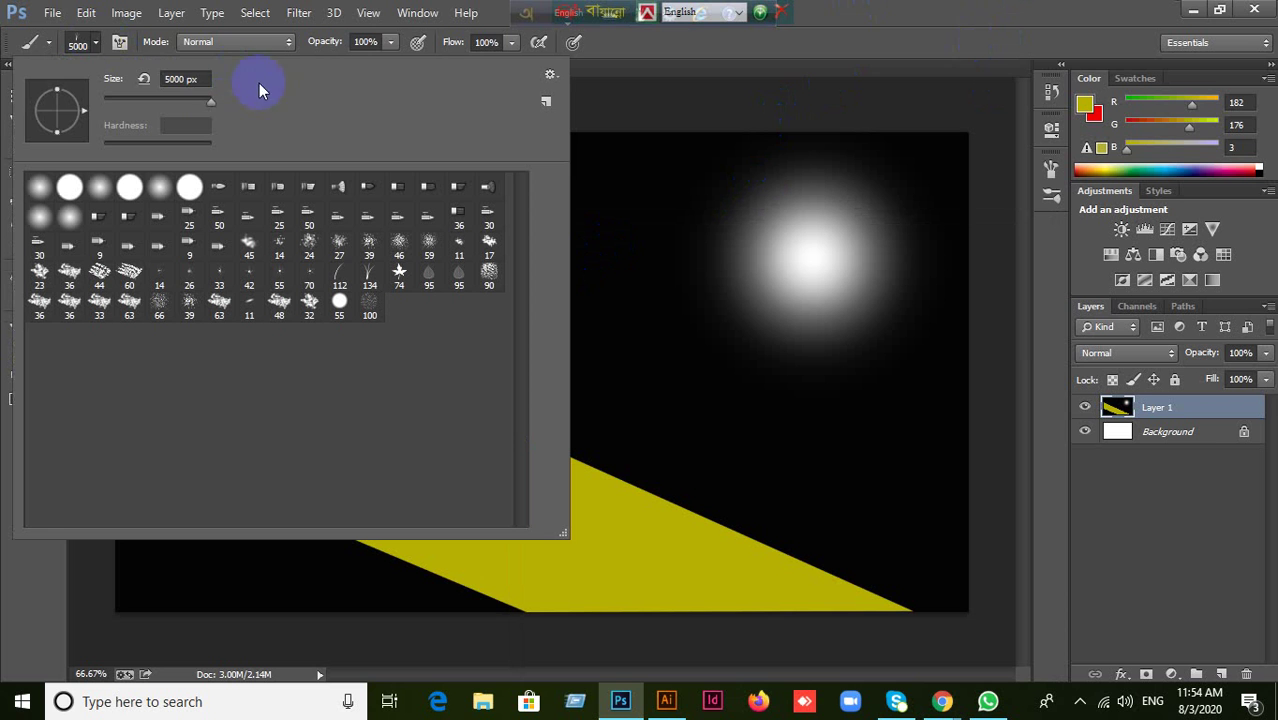
pyautogui.moveTo(211, 104)
pyautogui.mouseDown()
pyautogui.moveTo(177, 106)
pyautogui.moveTo(199, 105)
pyautogui.mouseUp()
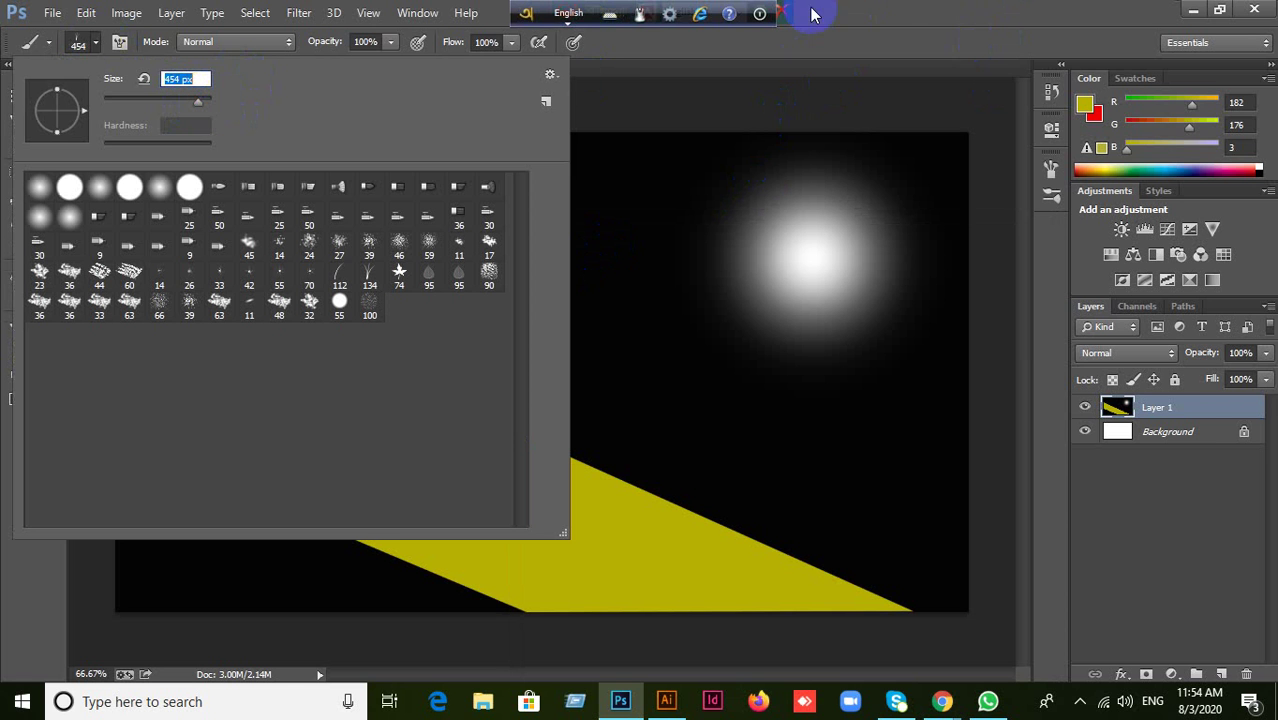
pyautogui.click(119, 42)
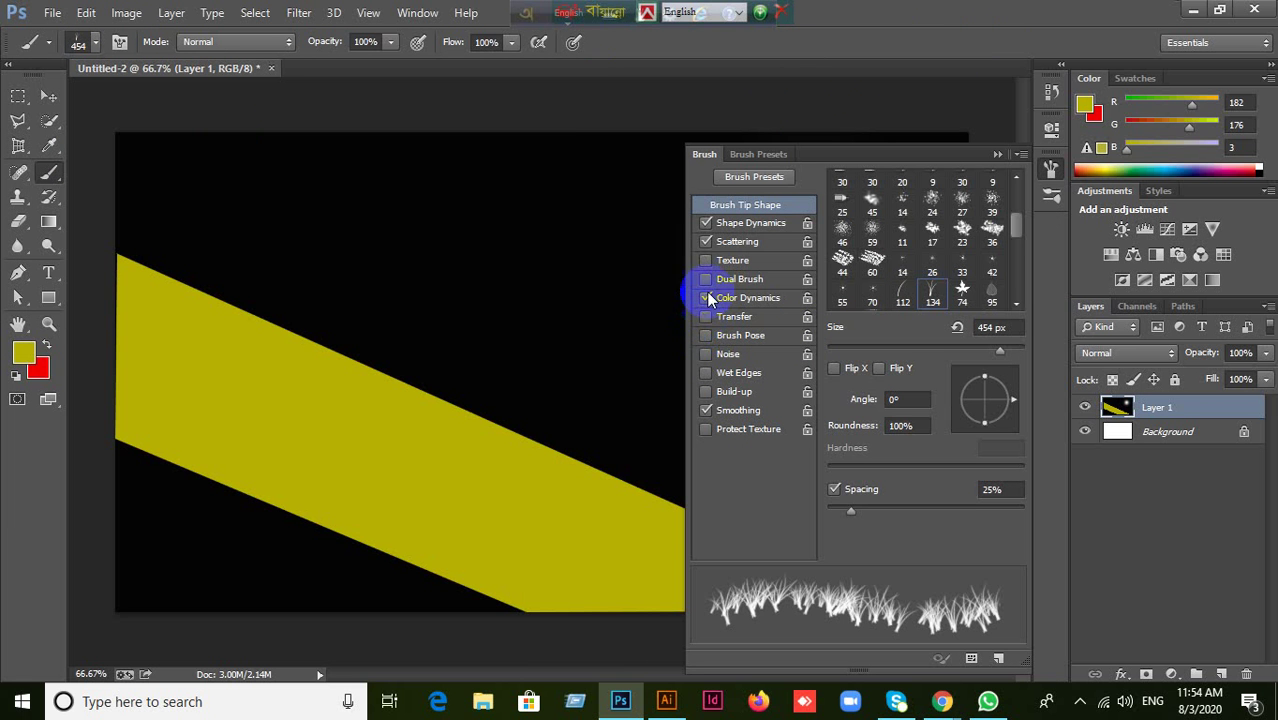
pyautogui.click(707, 222)
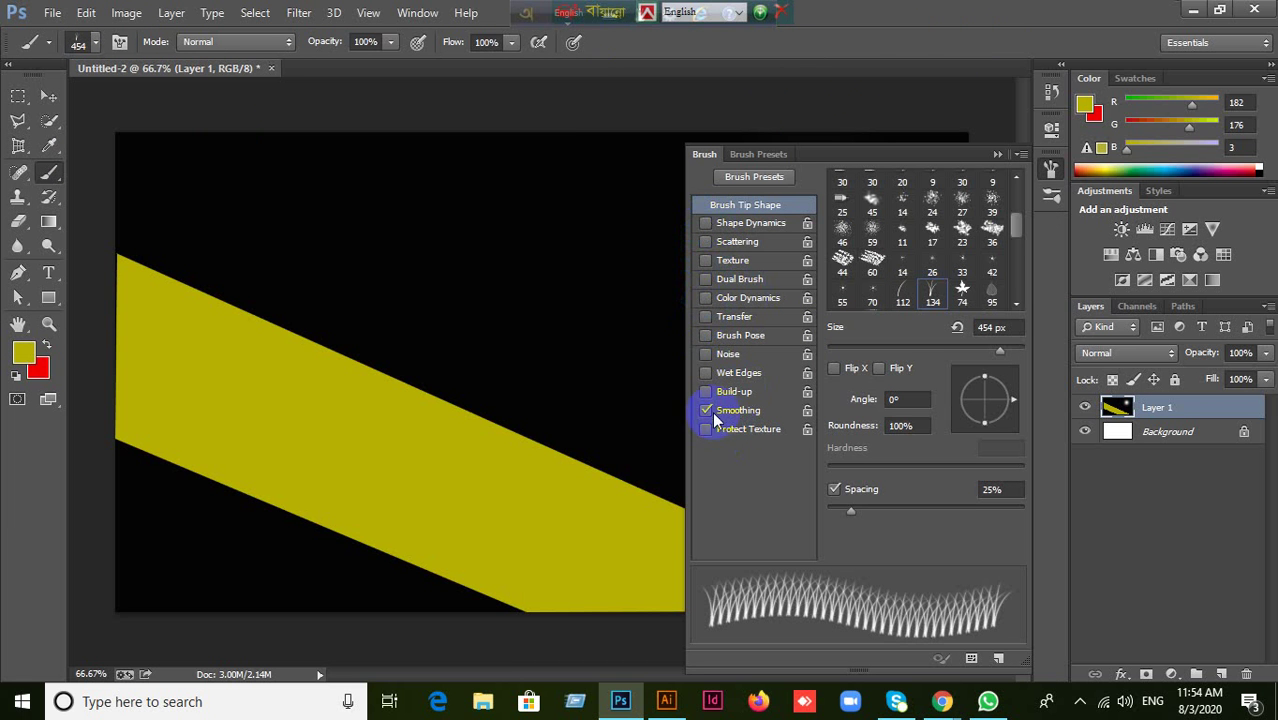
pyautogui.doubleClick(915, 46)
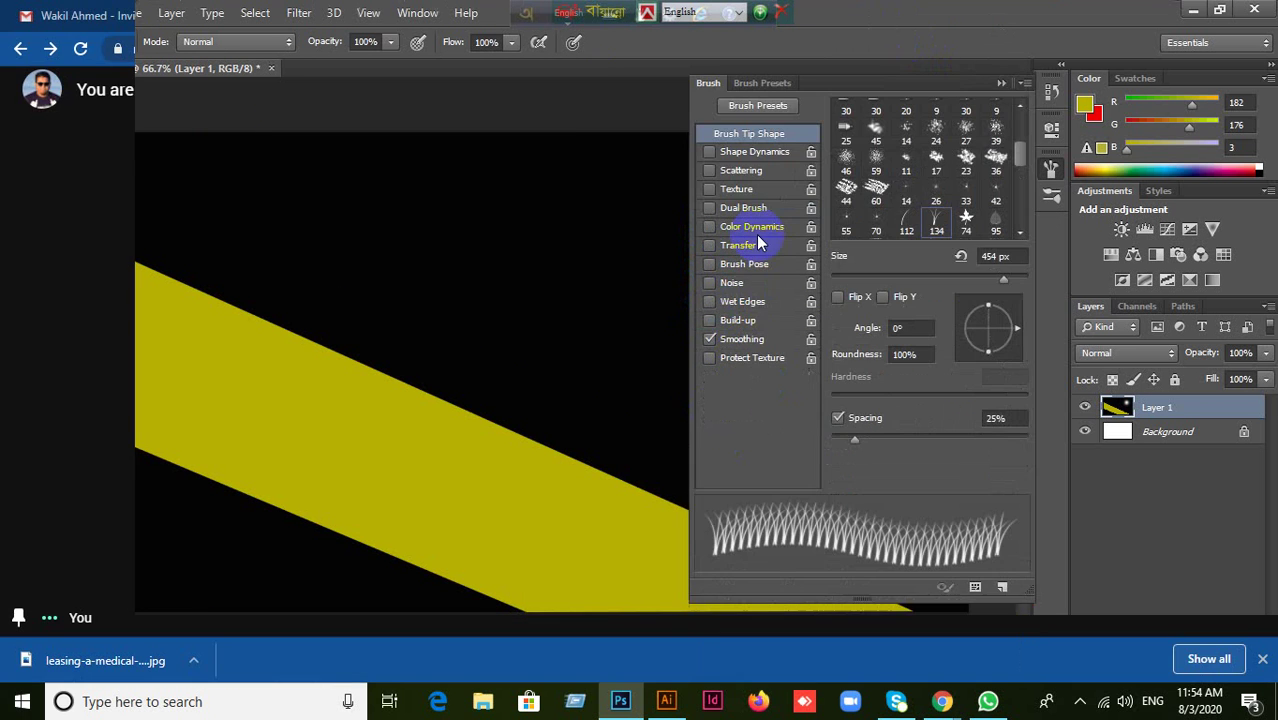
pyautogui.click(1004, 82)
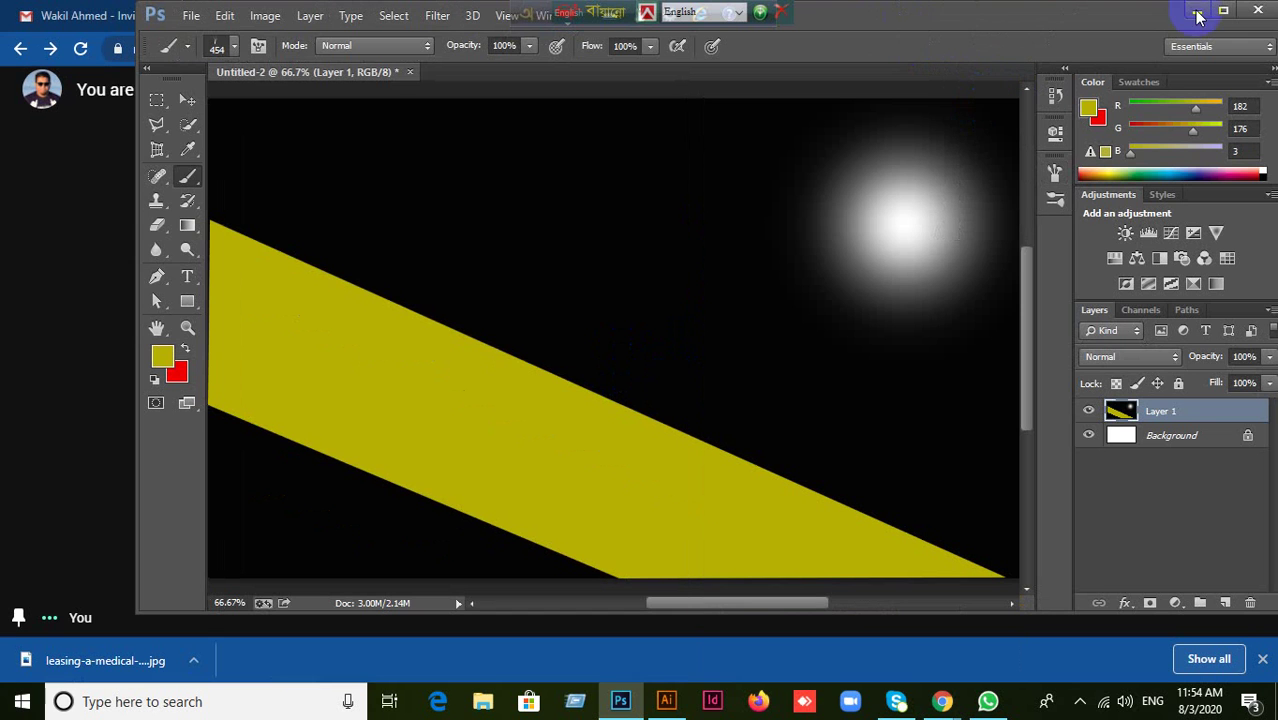
pyautogui.click(1226, 10)
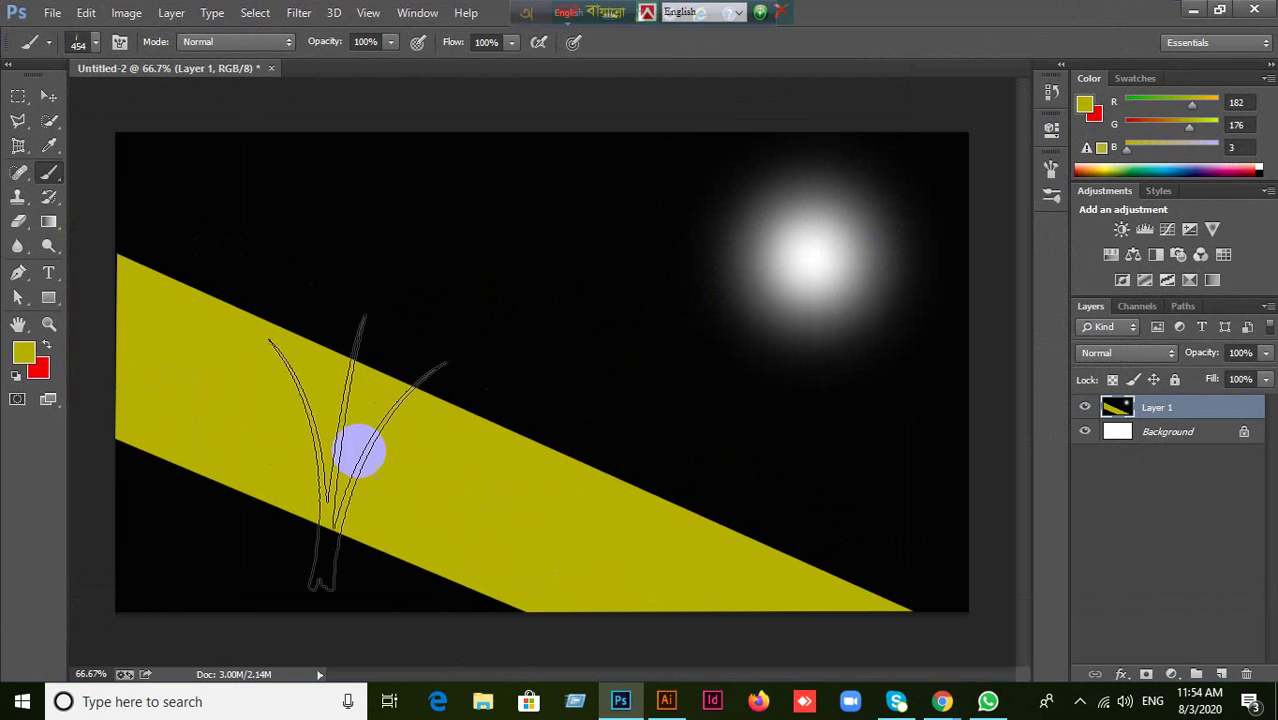
pyautogui.scroll(-1, 389, 259)
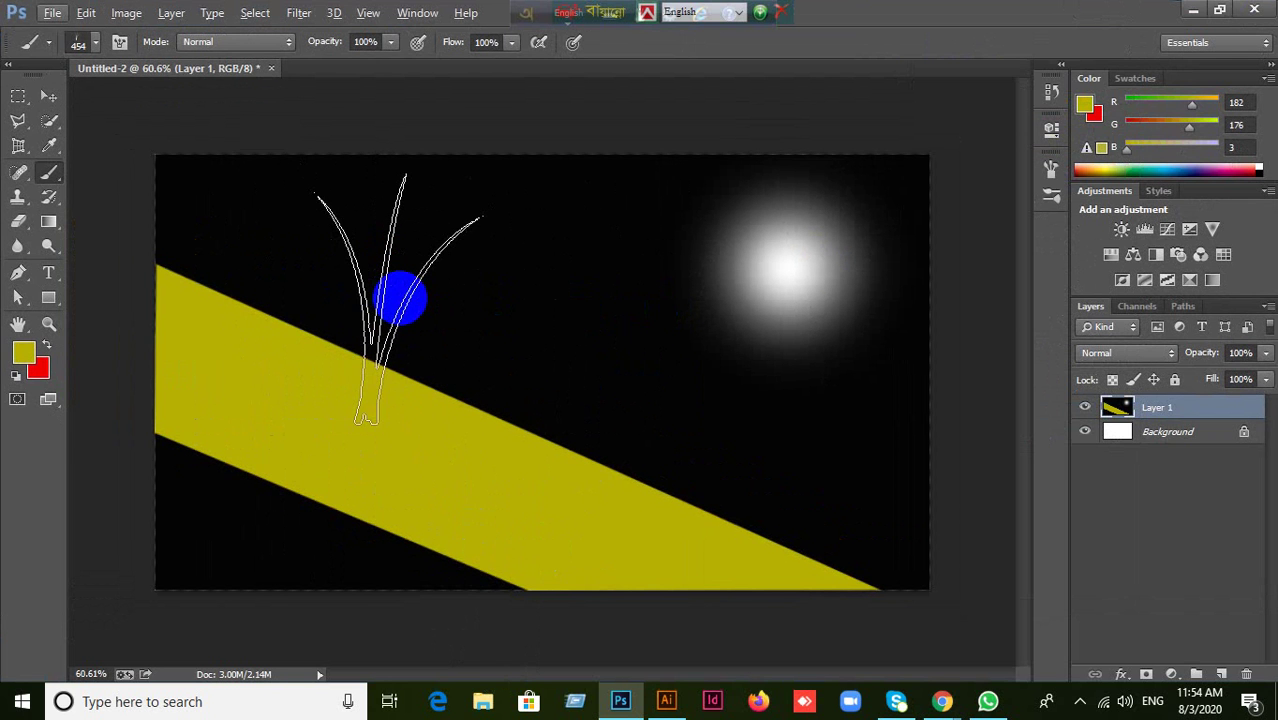
# Keep yellow-olive #b6b003 as foreground, cancelling the Color Picker twice, and switch to the Swatches panel.
pyautogui.click(20, 358)
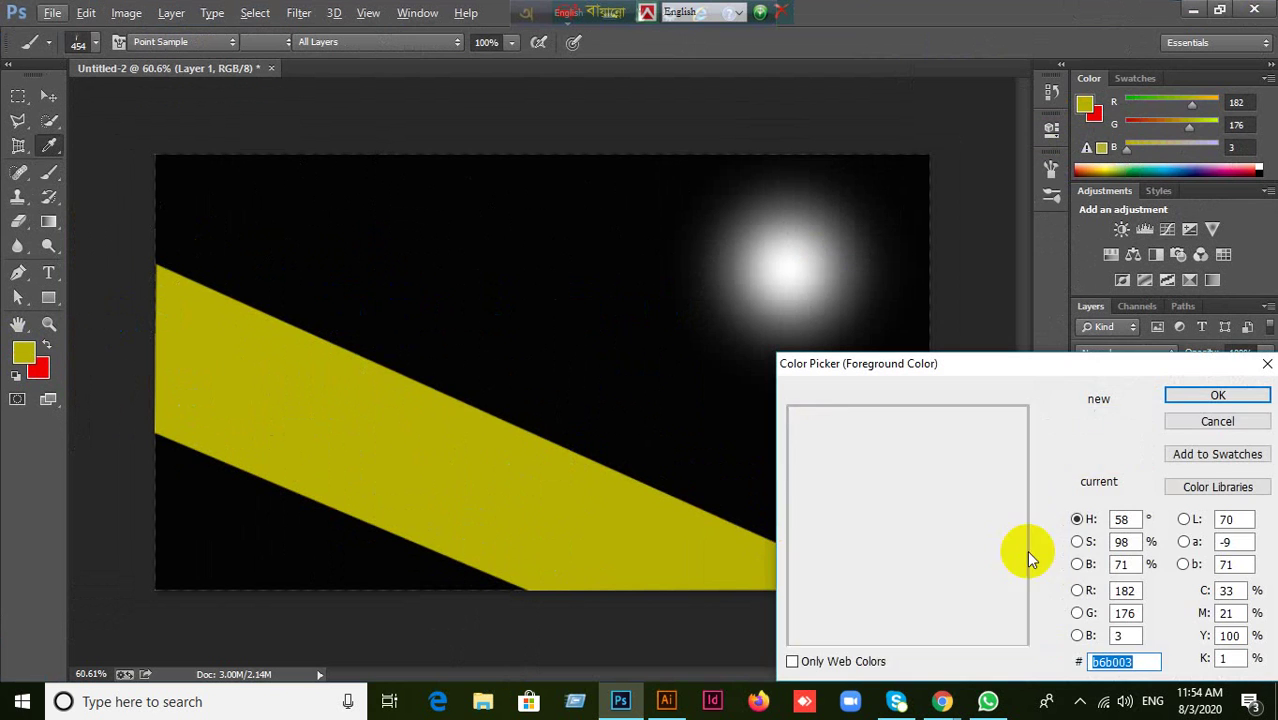
pyautogui.click(1217, 422)
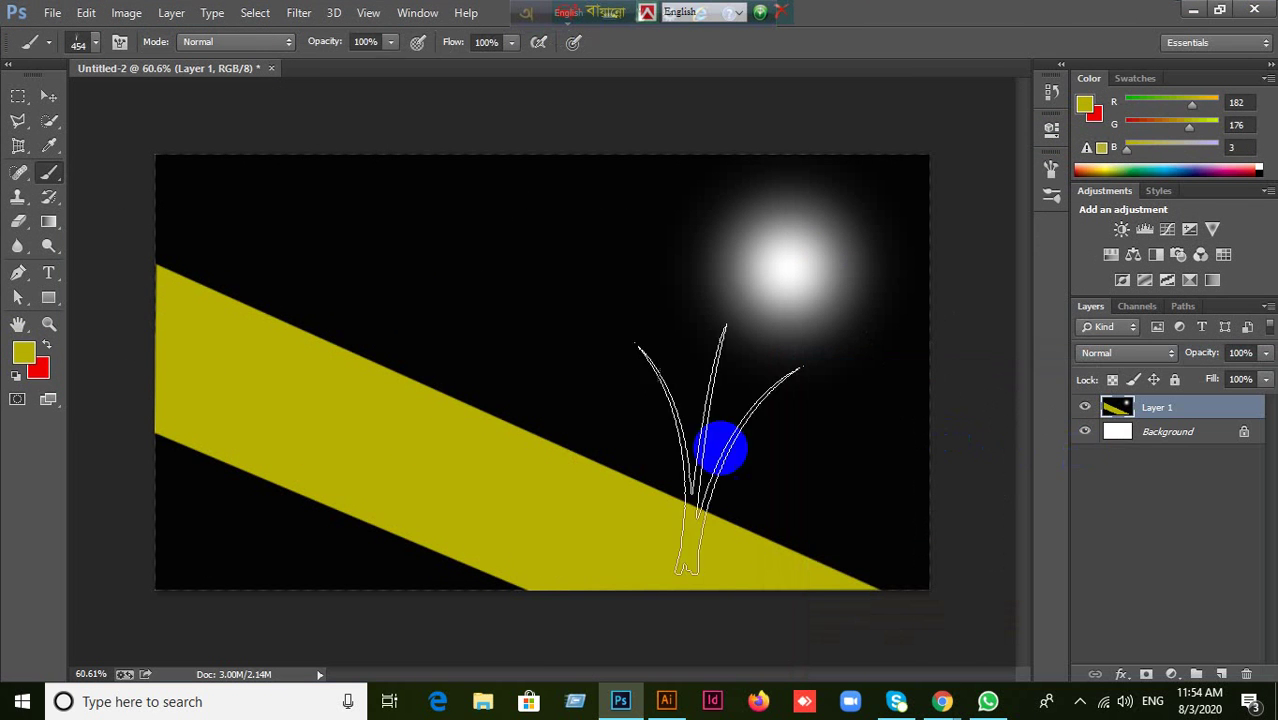
pyautogui.click(24, 356)
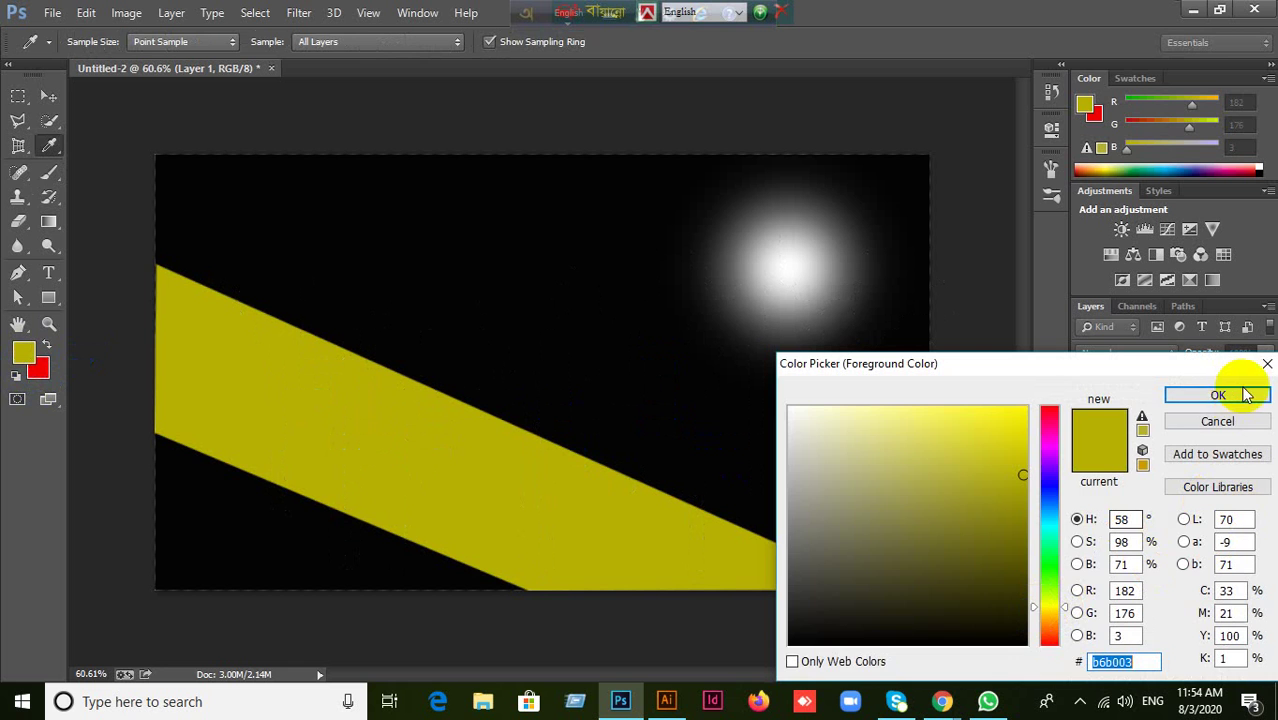
pyautogui.click(1227, 425)
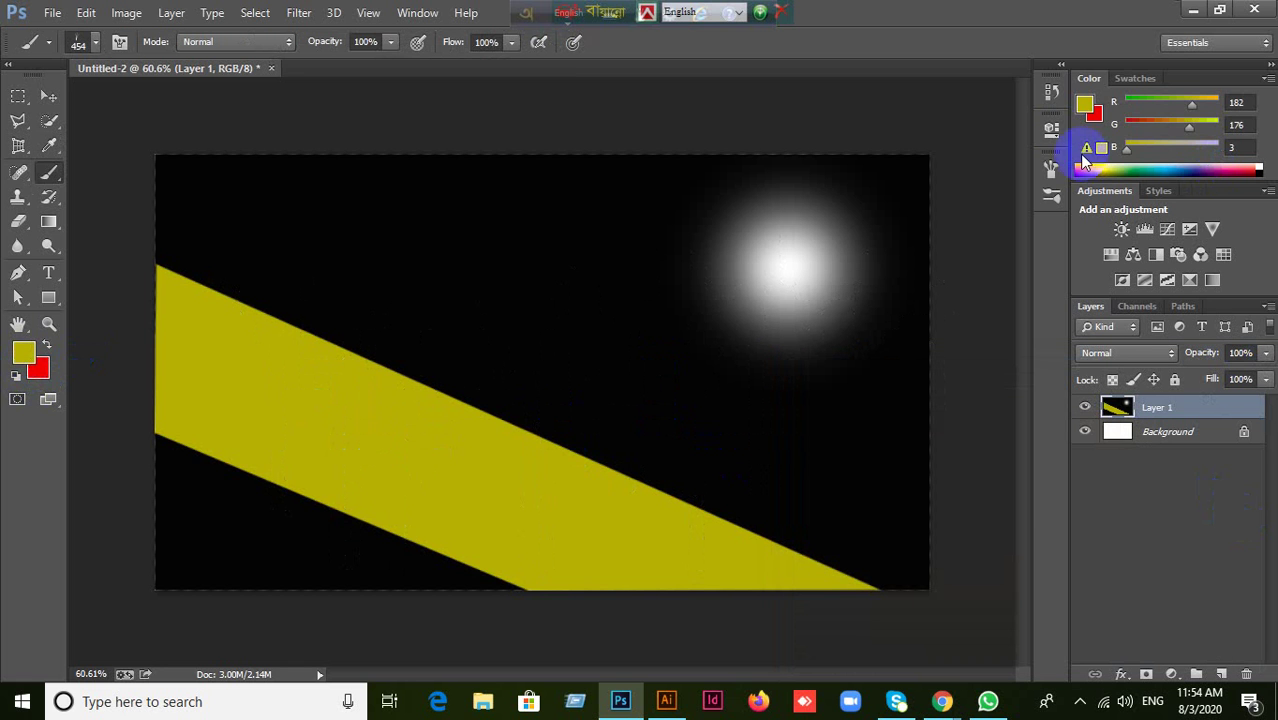
pyautogui.click(1121, 80)
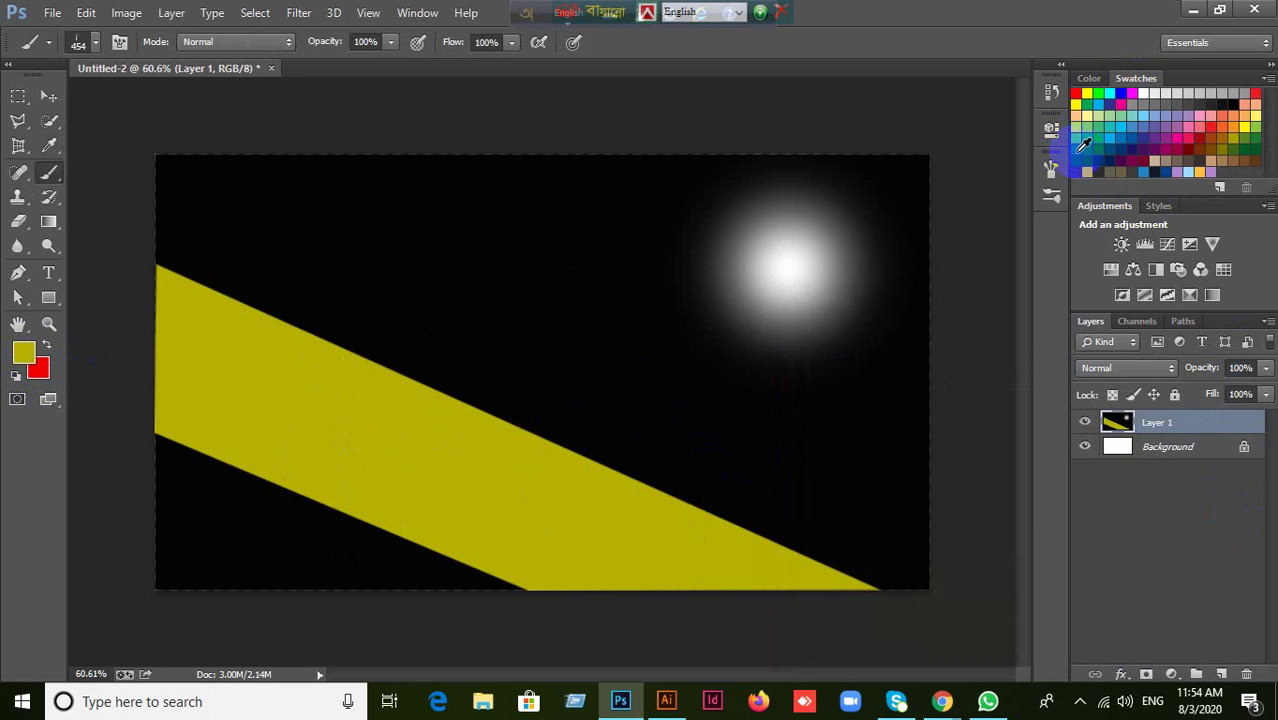
# Pick green and shrink the brush to 250, undoing a first test grass stroke.
pyautogui.click(1075, 148)
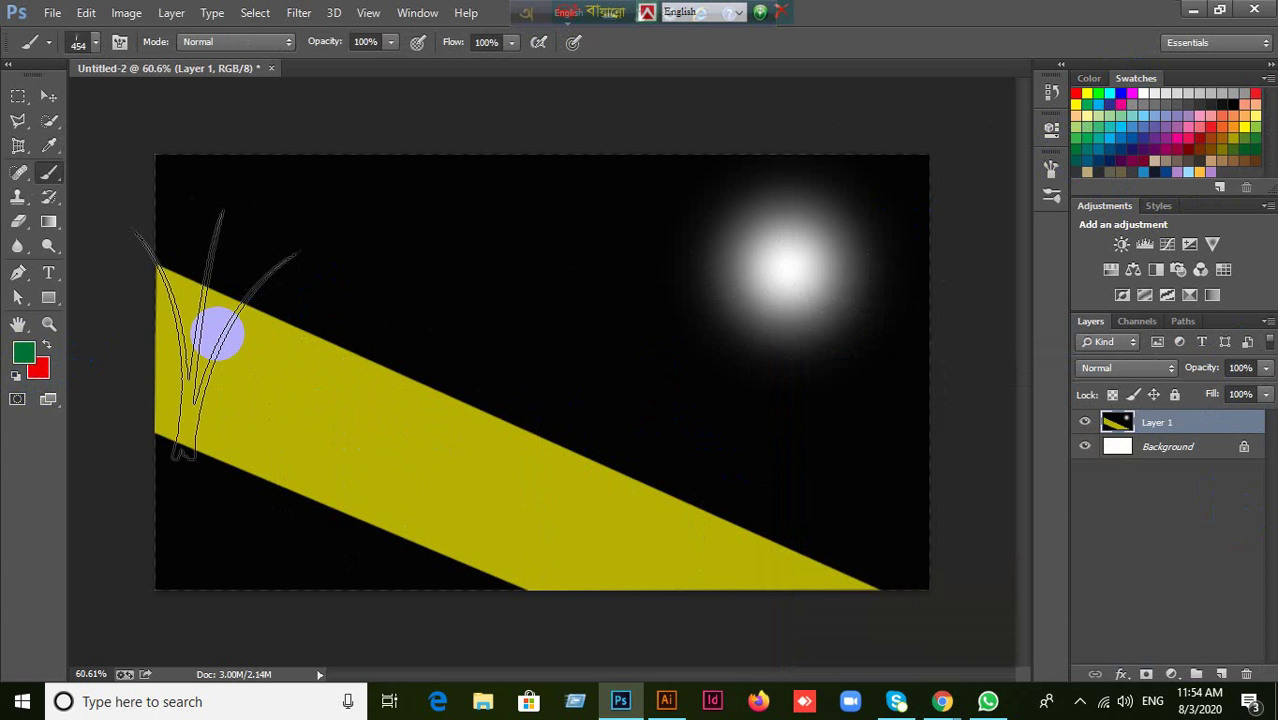
pyautogui.press('[')
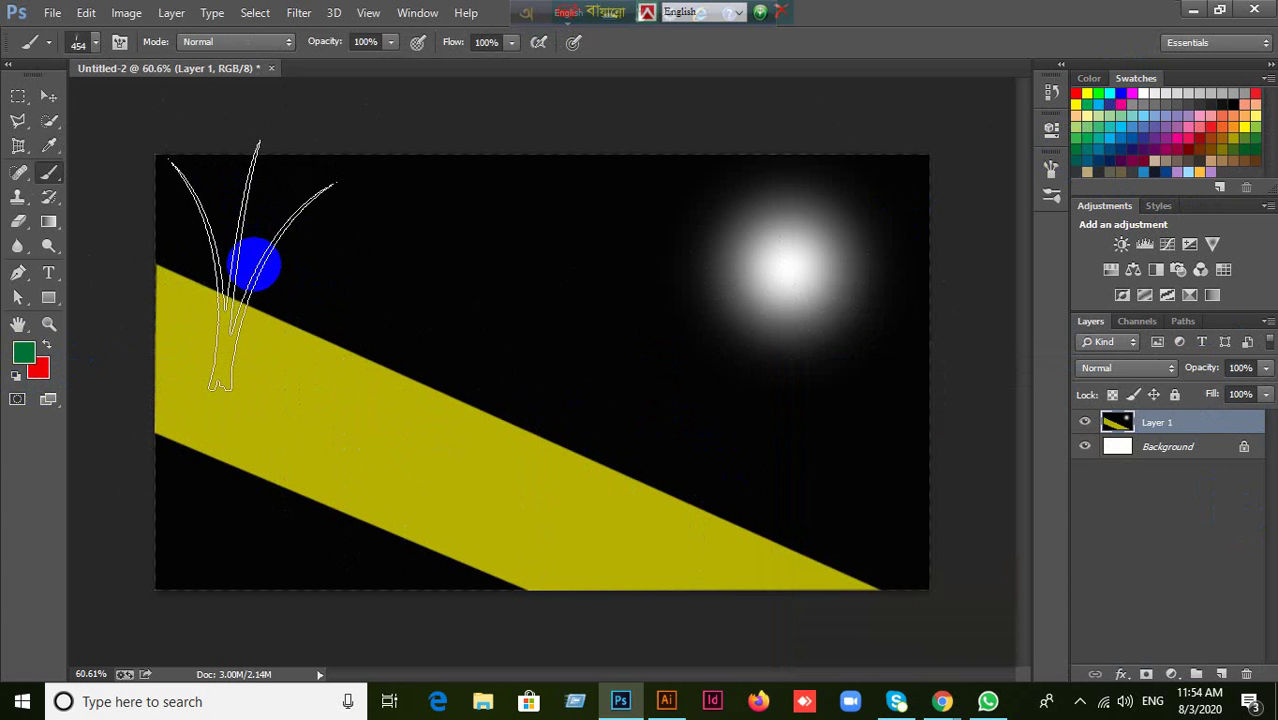
pyautogui.press('[')
pyautogui.press('[')
pyautogui.moveTo(228, 234)
pyautogui.mouseDown()
pyautogui.moveTo(214, 243)
pyautogui.moveTo(686, 440)
pyautogui.mouseUp()
pyautogui.hotkey('ctrl', 'z')
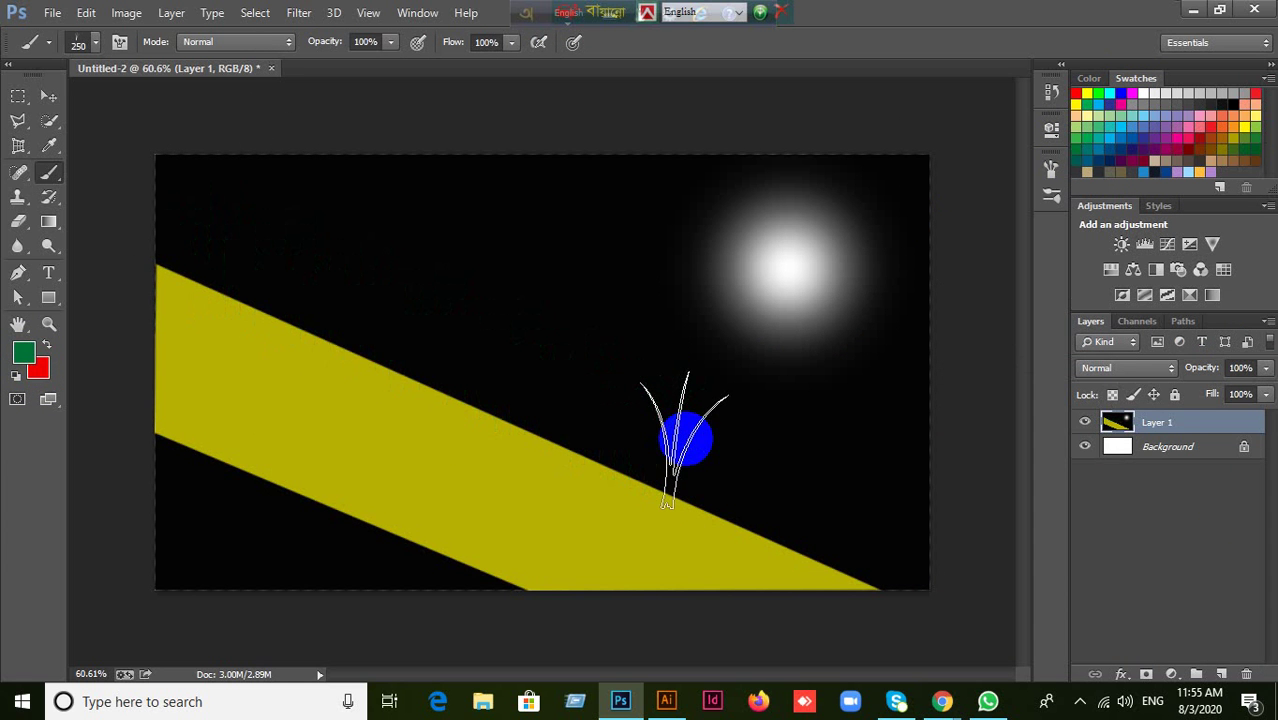
# Paint grass along the slope's upper edge and across it on a new Layer 2.
pyautogui.click(1221, 674)
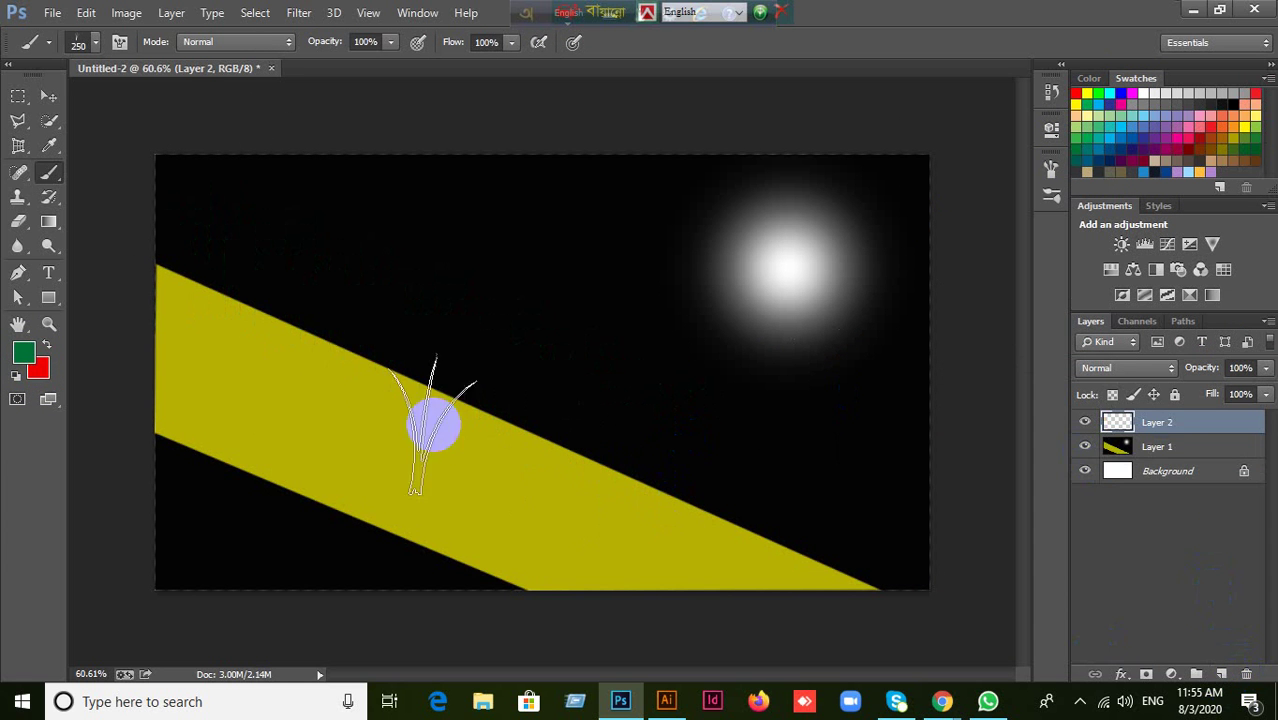
pyautogui.moveTo(200, 257)
pyautogui.mouseDown()
pyautogui.moveTo(203, 245)
pyautogui.moveTo(670, 415)
pyautogui.moveTo(842, 503)
pyautogui.moveTo(890, 517)
pyautogui.moveTo(998, 510)
pyautogui.mouseUp()
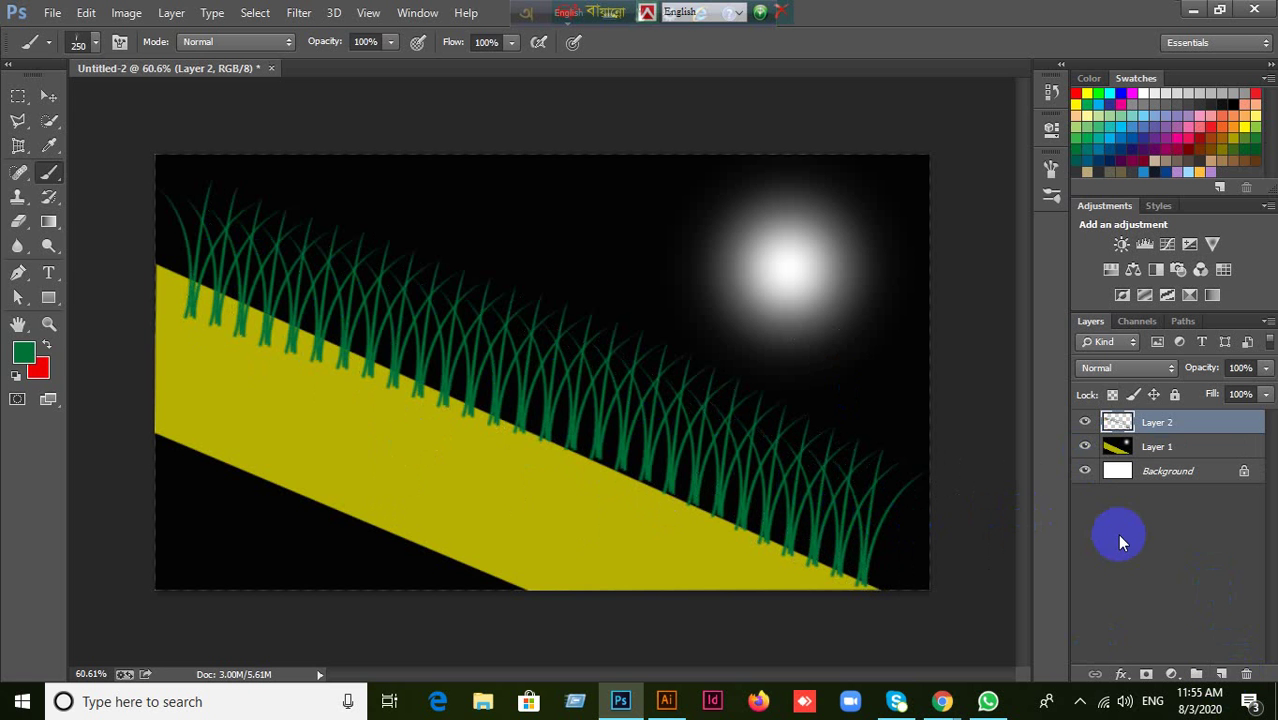
pyautogui.hotkey('ctrl', '[')
pyautogui.hotkey('ctrl', ']')
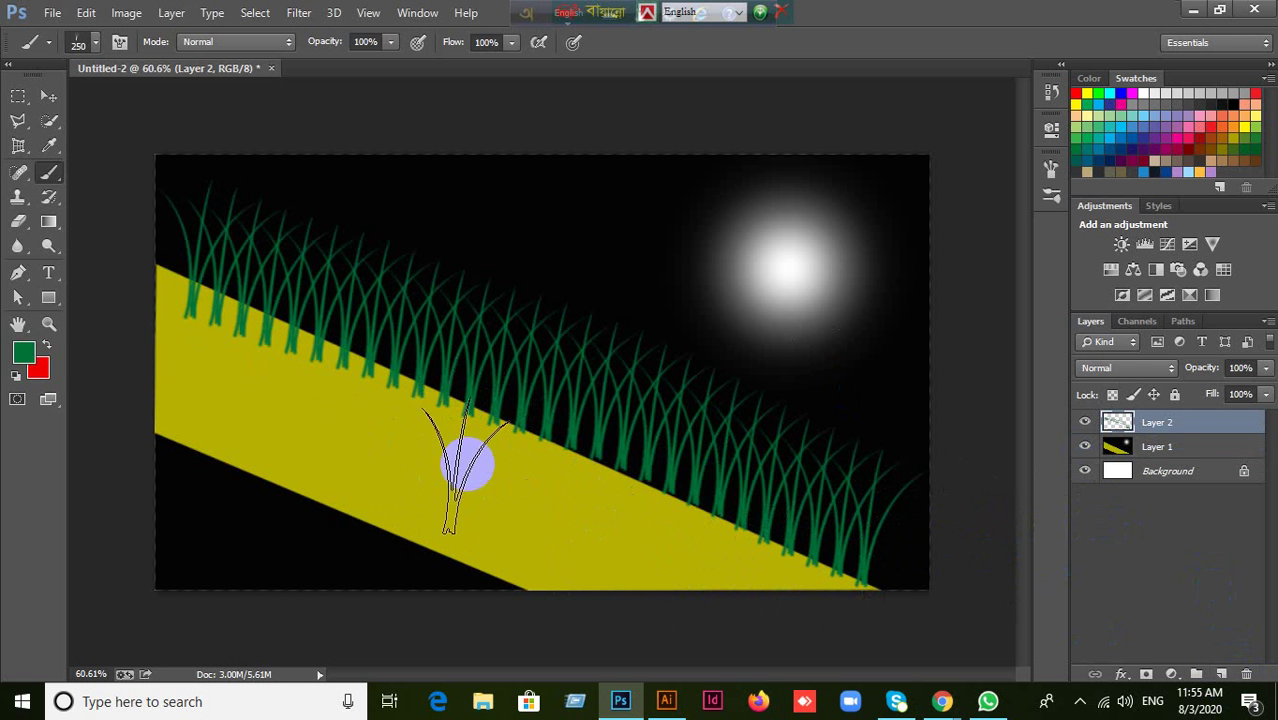
pyautogui.moveTo(194, 417)
pyautogui.mouseDown()
pyautogui.moveTo(465, 519)
pyautogui.moveTo(185, 485)
pyautogui.mouseUp()
pyautogui.click(120, 44)
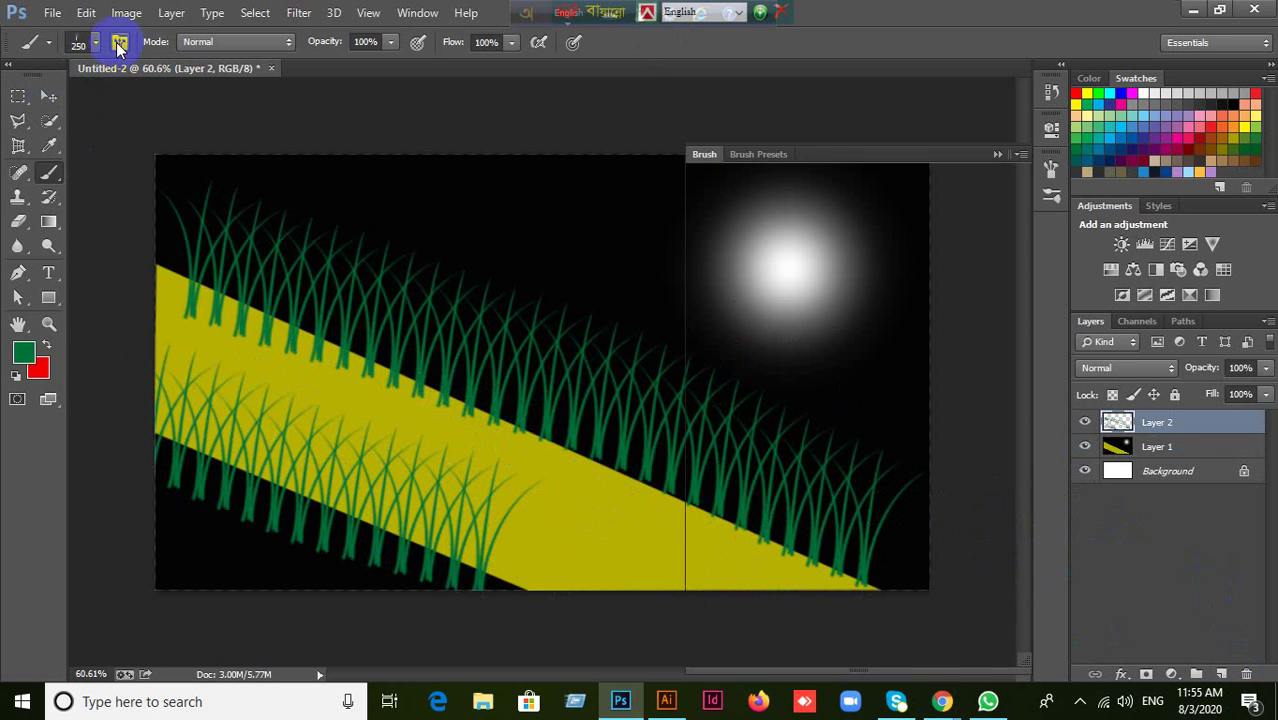
# Turn on Scattering and paint scattered grass at lower left and along the slope.
pyautogui.click(748, 245)
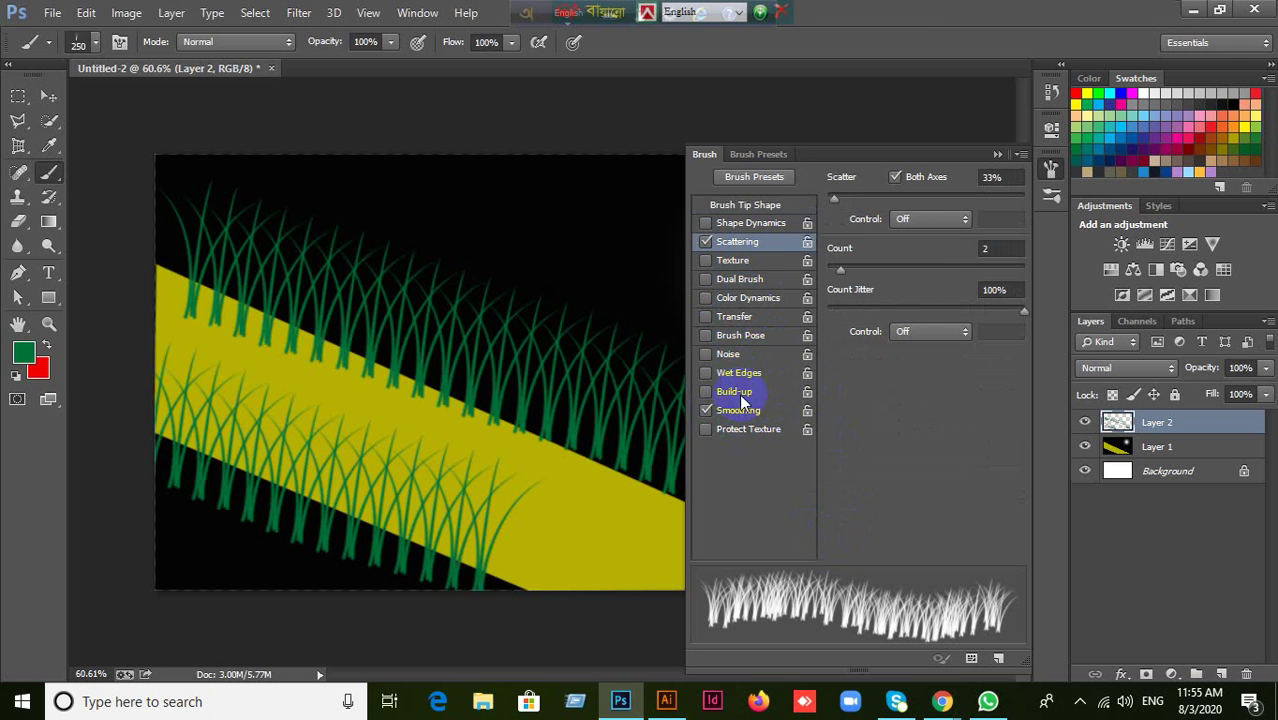
pyautogui.click(997, 156)
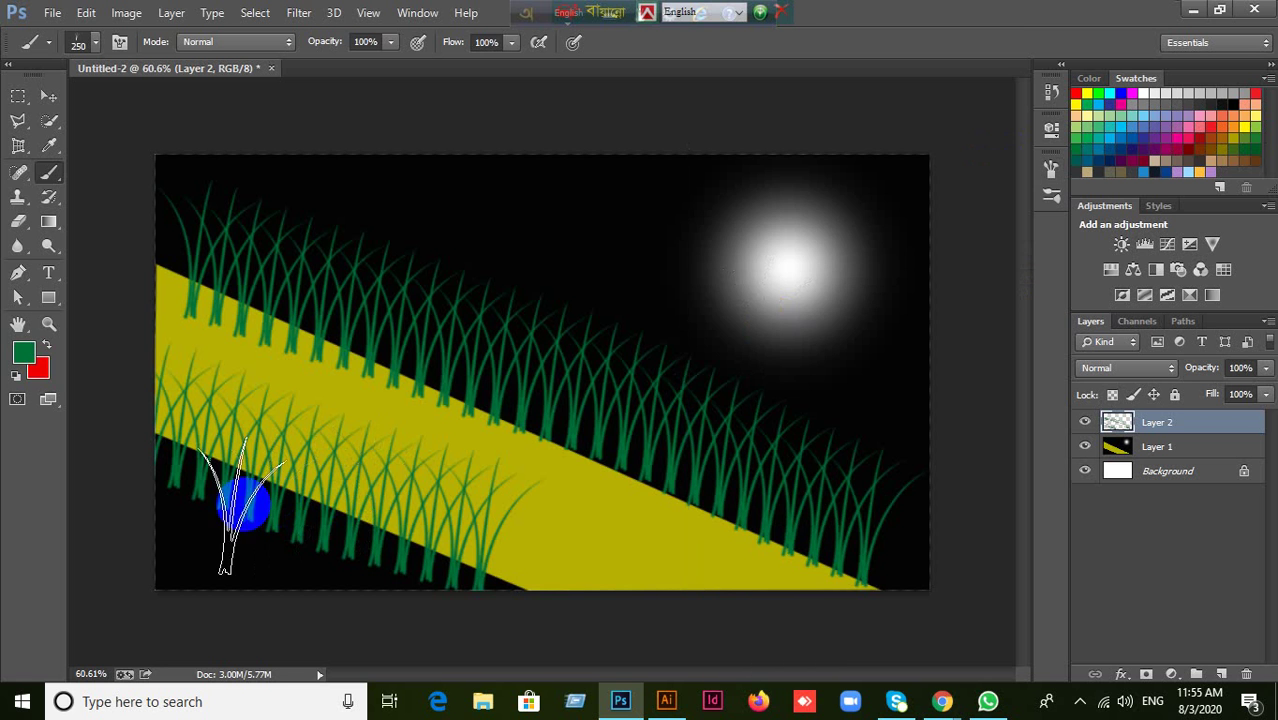
pyautogui.moveTo(242, 505)
pyautogui.mouseDown()
pyautogui.moveTo(205, 490)
pyautogui.moveTo(322, 518)
pyautogui.moveTo(272, 492)
pyautogui.moveTo(230, 514)
pyautogui.mouseUp()
pyautogui.moveTo(322, 277)
pyautogui.mouseDown()
pyautogui.moveTo(503, 314)
pyautogui.moveTo(743, 405)
pyautogui.mouseUp()
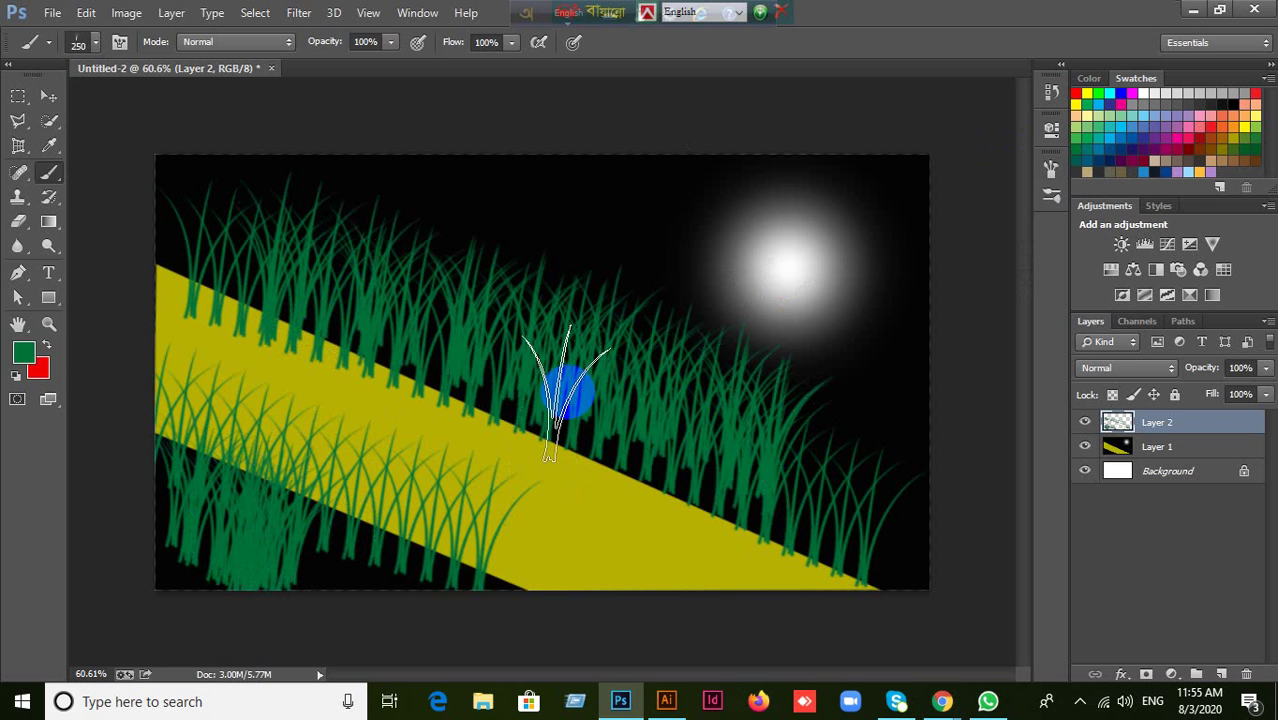
pyautogui.moveTo(565, 391)
pyautogui.mouseDown()
pyautogui.moveTo(816, 465)
pyautogui.moveTo(856, 508)
pyautogui.mouseUp()
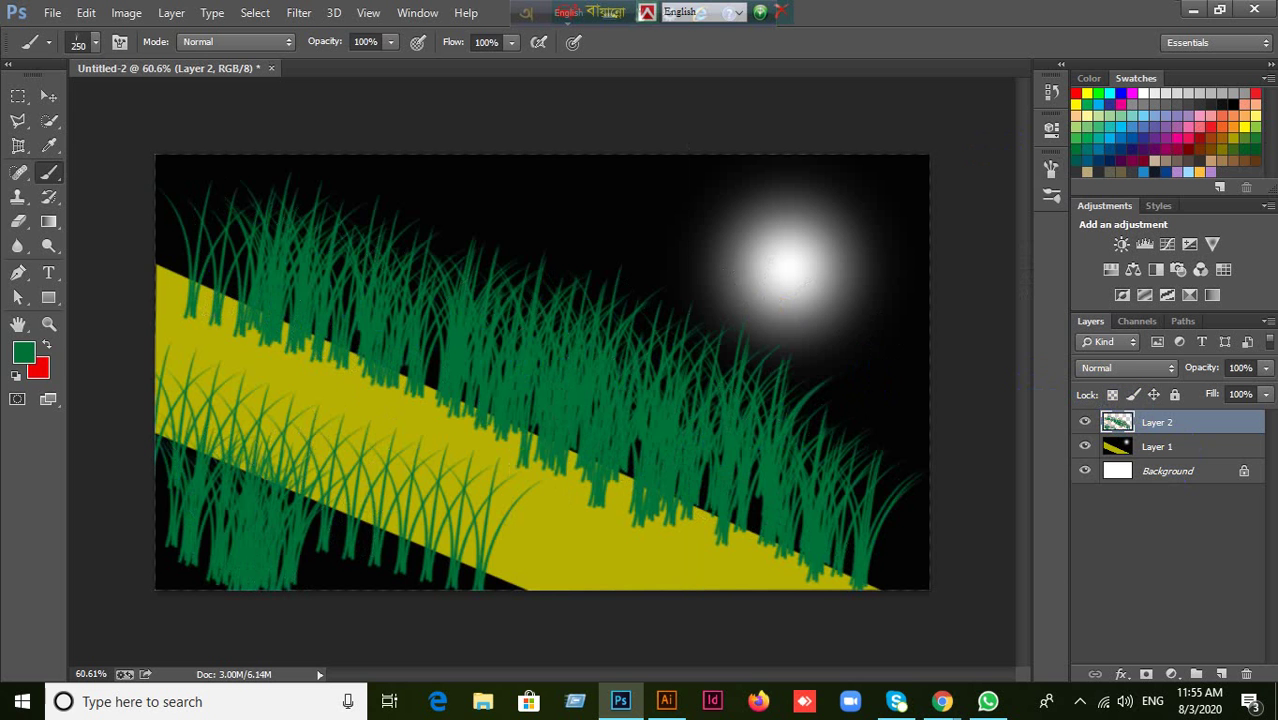
# Try moving the grass layer below the yellow band, undo it, and select the Move tool.
pyautogui.moveTo(1157, 422); pyautogui.dragTo(462, 502)
pyautogui.hotkey('ctrl', 'z')
pyautogui.click(49, 96)
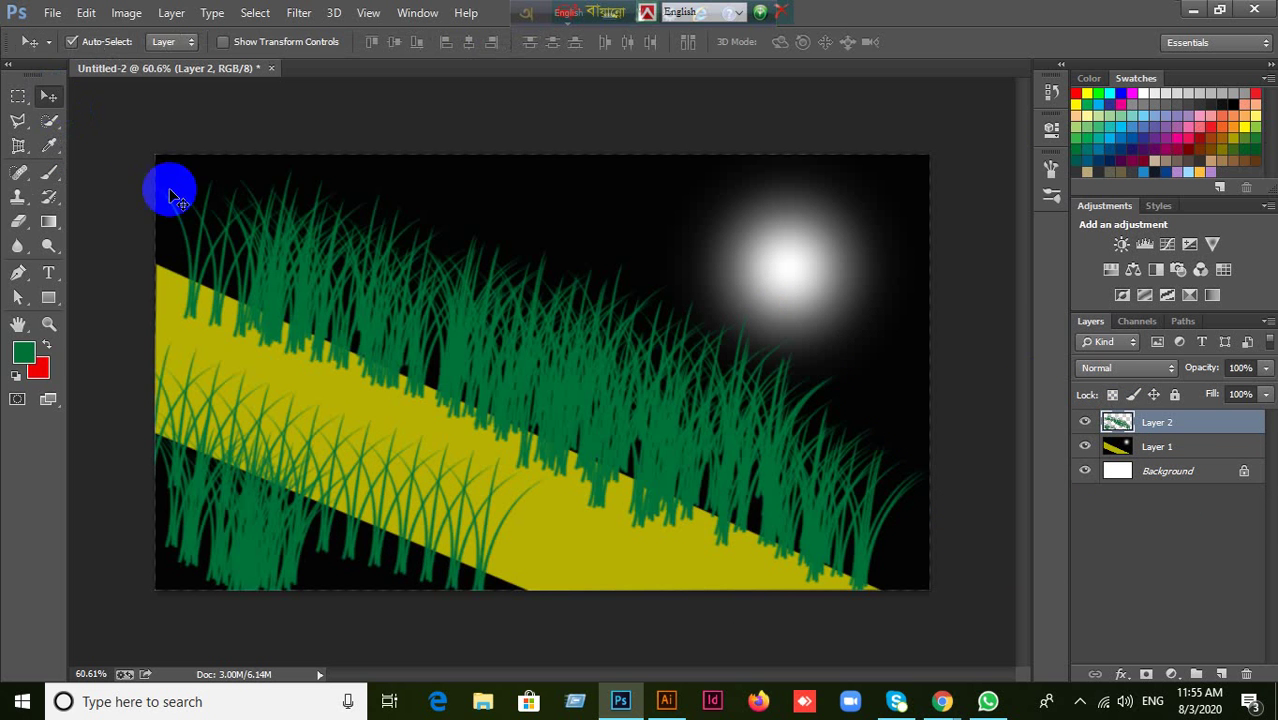
# Delete the green grass layer and return to the Brush tool.
pyautogui.moveTo(622, 363); pyautogui.dragTo(641, 318)
pyautogui.press('Delete')
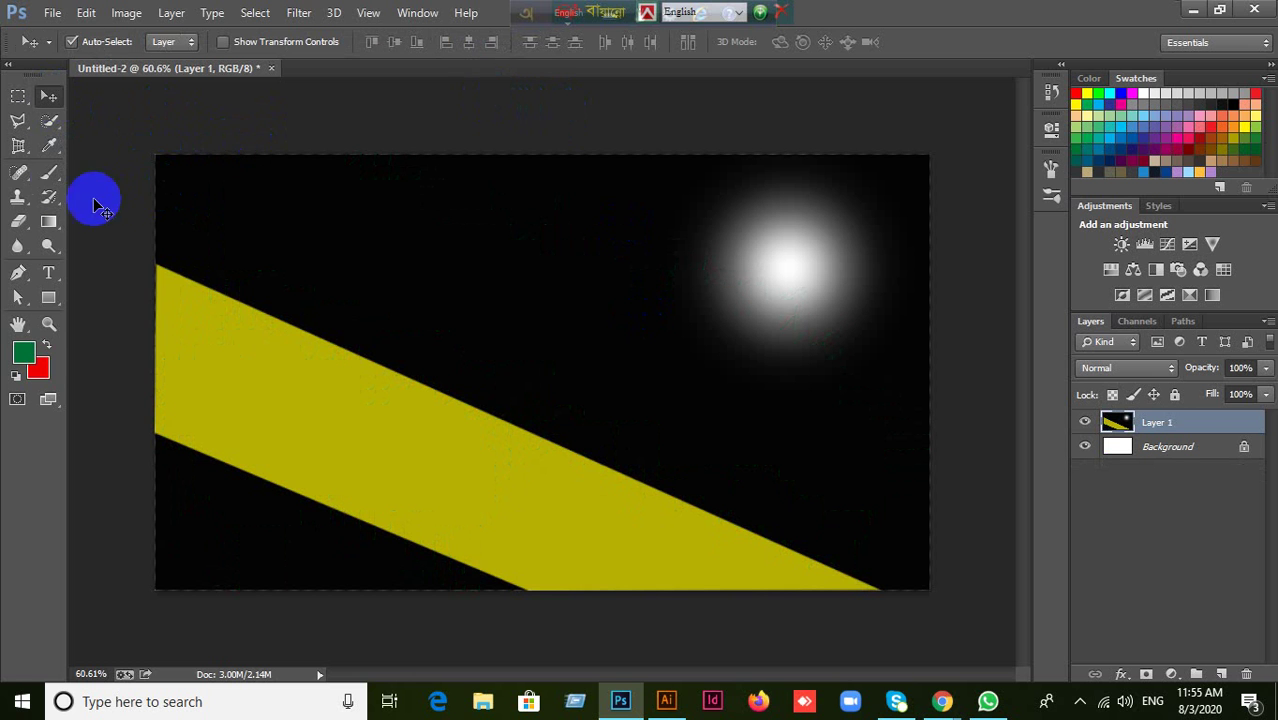
pyautogui.click(49, 171)
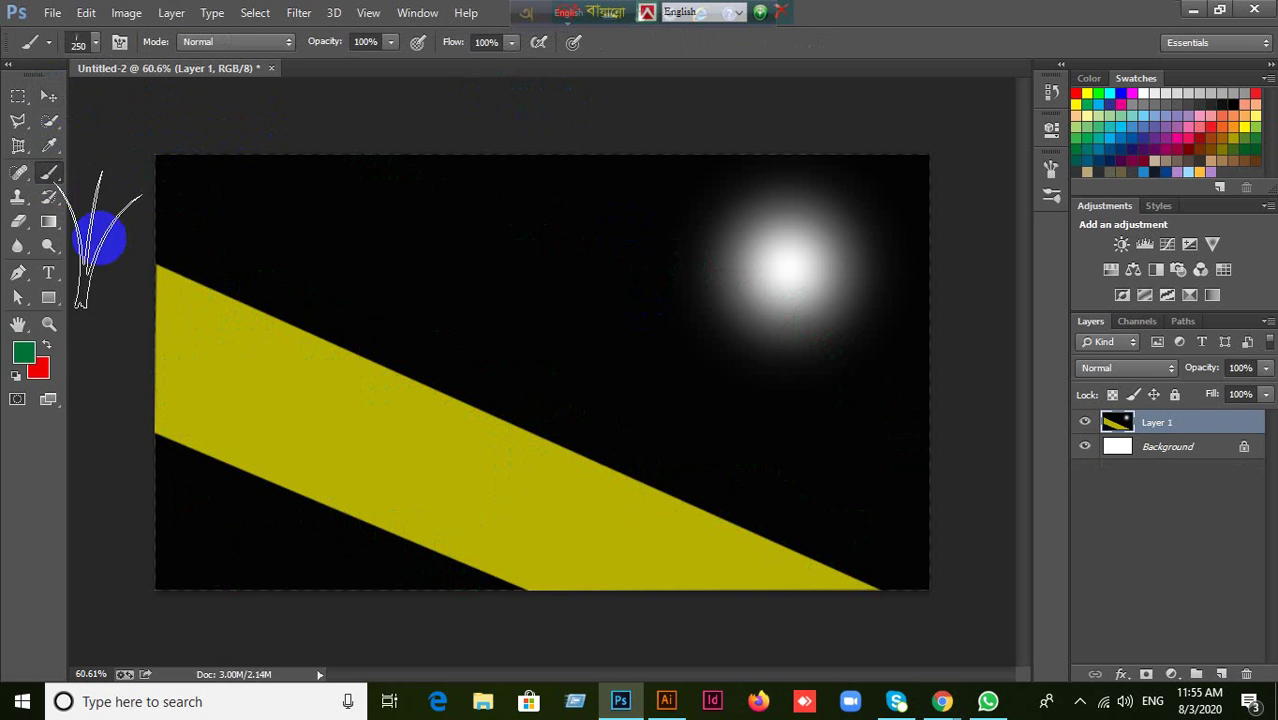
# Enable Shape Dynamics on the brush in the Brush panel.
pyautogui.click(119, 41)
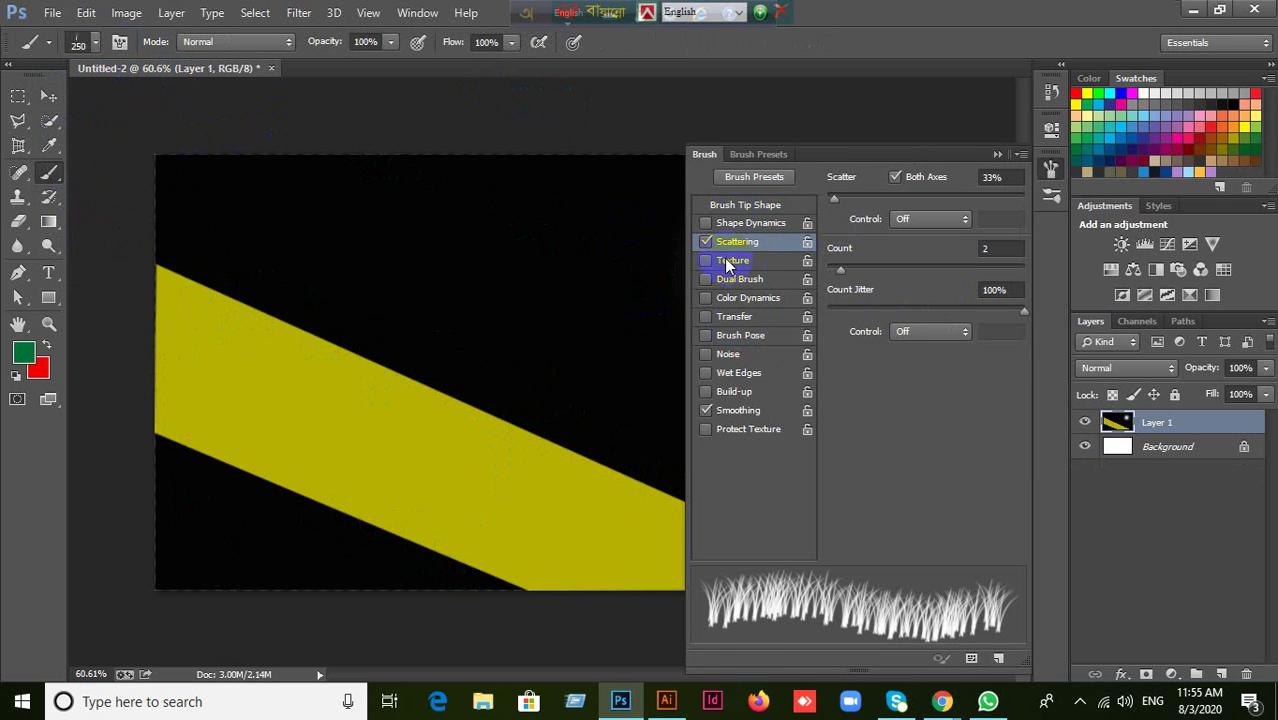
pyautogui.click(706, 223)
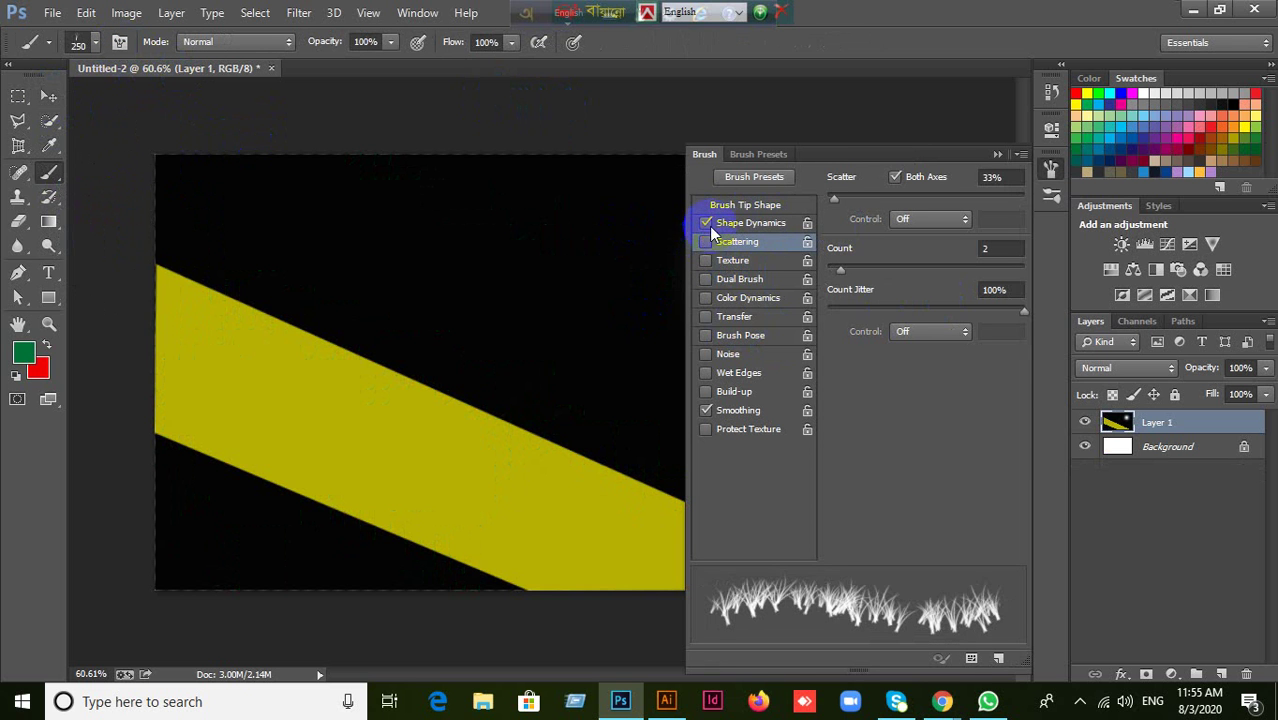
pyautogui.click(707, 224)
pyautogui.click(708, 224)
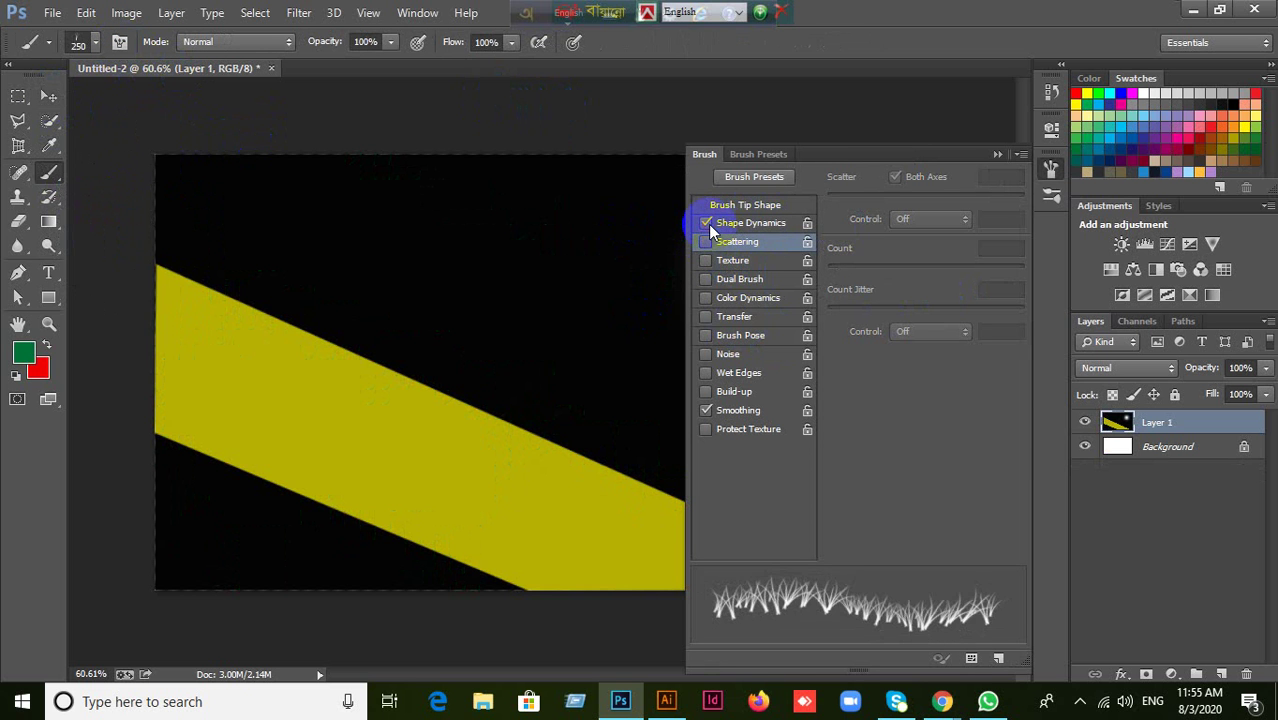
pyautogui.click(708, 224)
pyautogui.click(708, 224)
pyautogui.click(751, 225)
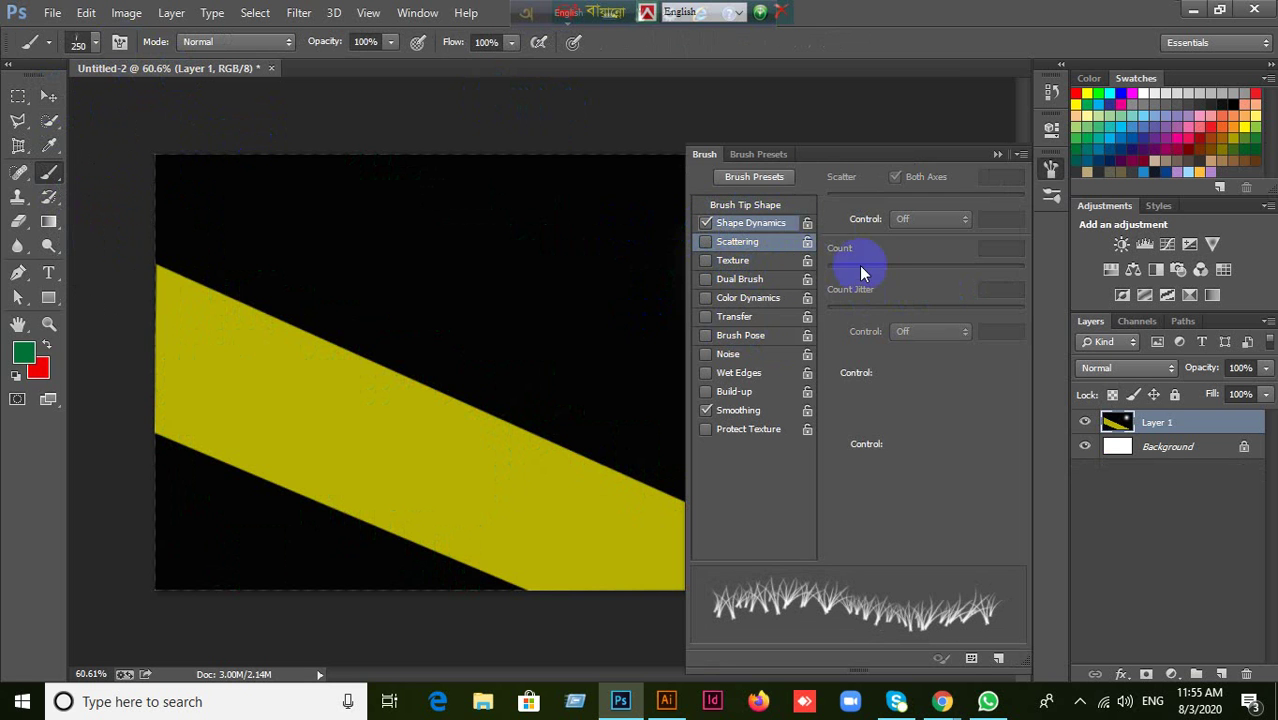
pyautogui.click(705, 222)
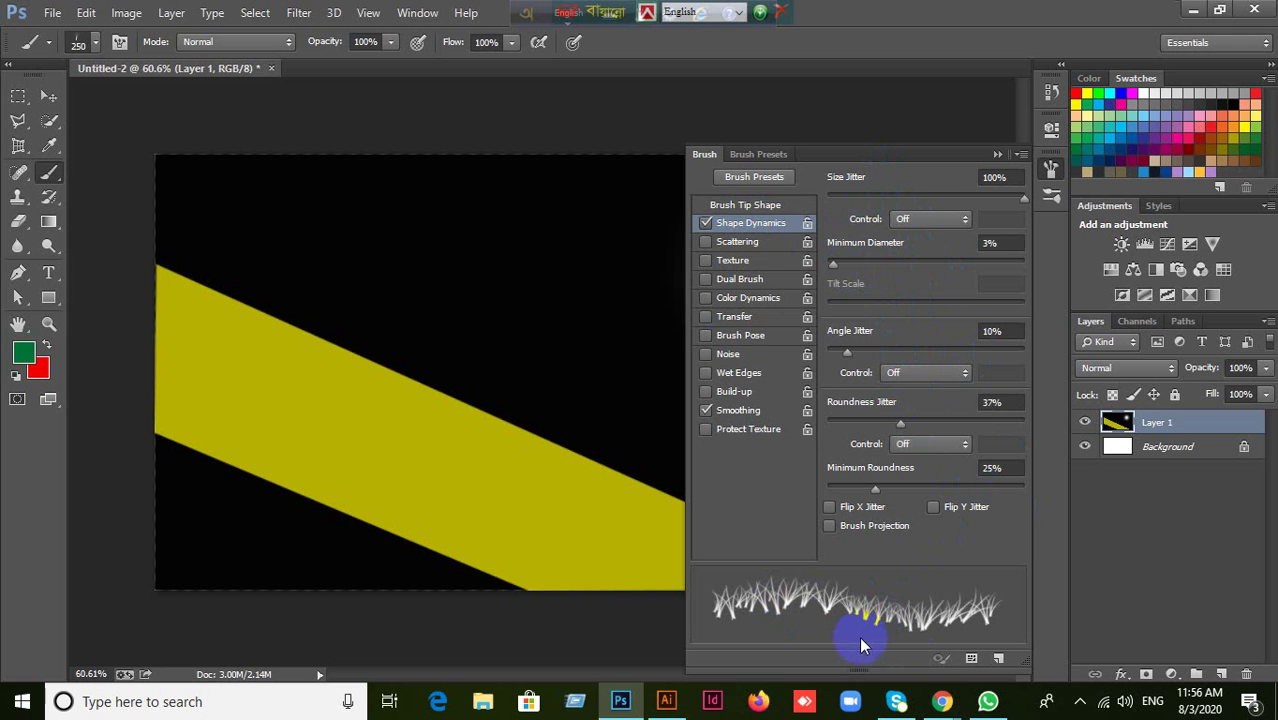
# Set Minimum Diameter 22% and Angle Jitter 33%, then paint grass over the yellow band.
pyautogui.moveTo(837, 263); pyautogui.dragTo(871, 262)
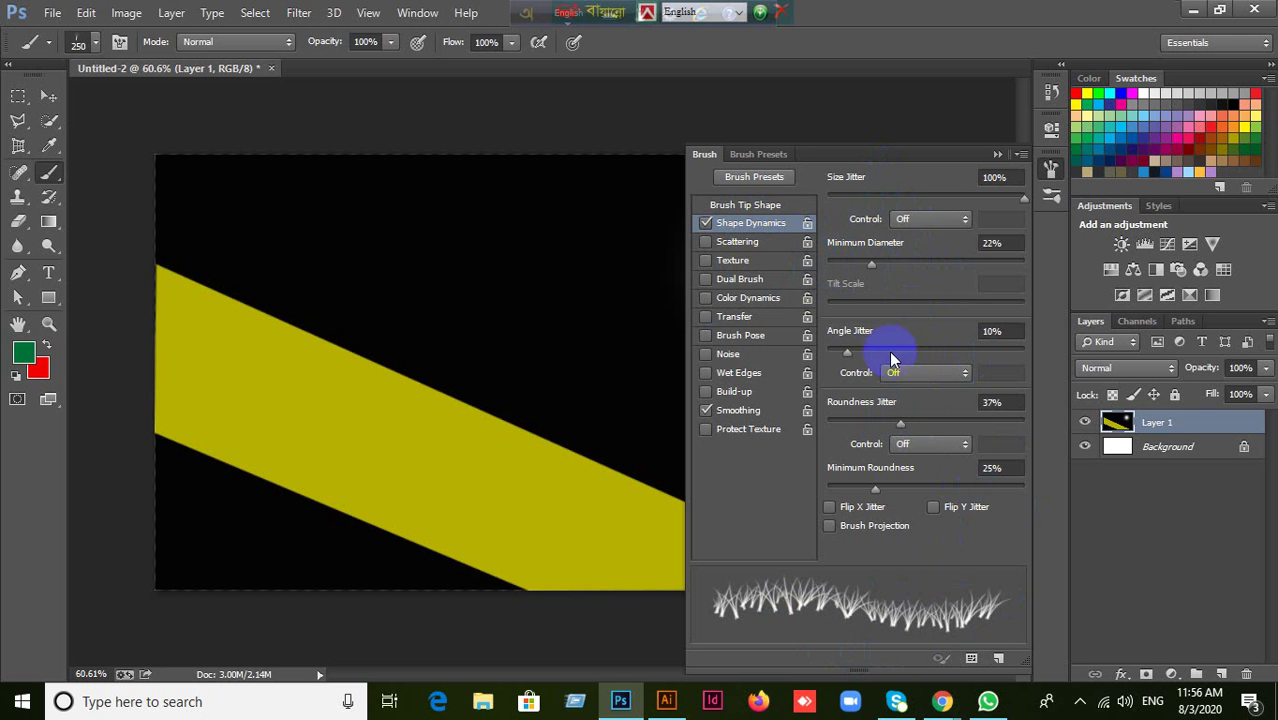
pyautogui.moveTo(845, 352)
pyautogui.mouseDown()
pyautogui.moveTo(910, 358)
pyautogui.moveTo(874, 360)
pyautogui.moveTo(893, 356)
pyautogui.mouseUp()
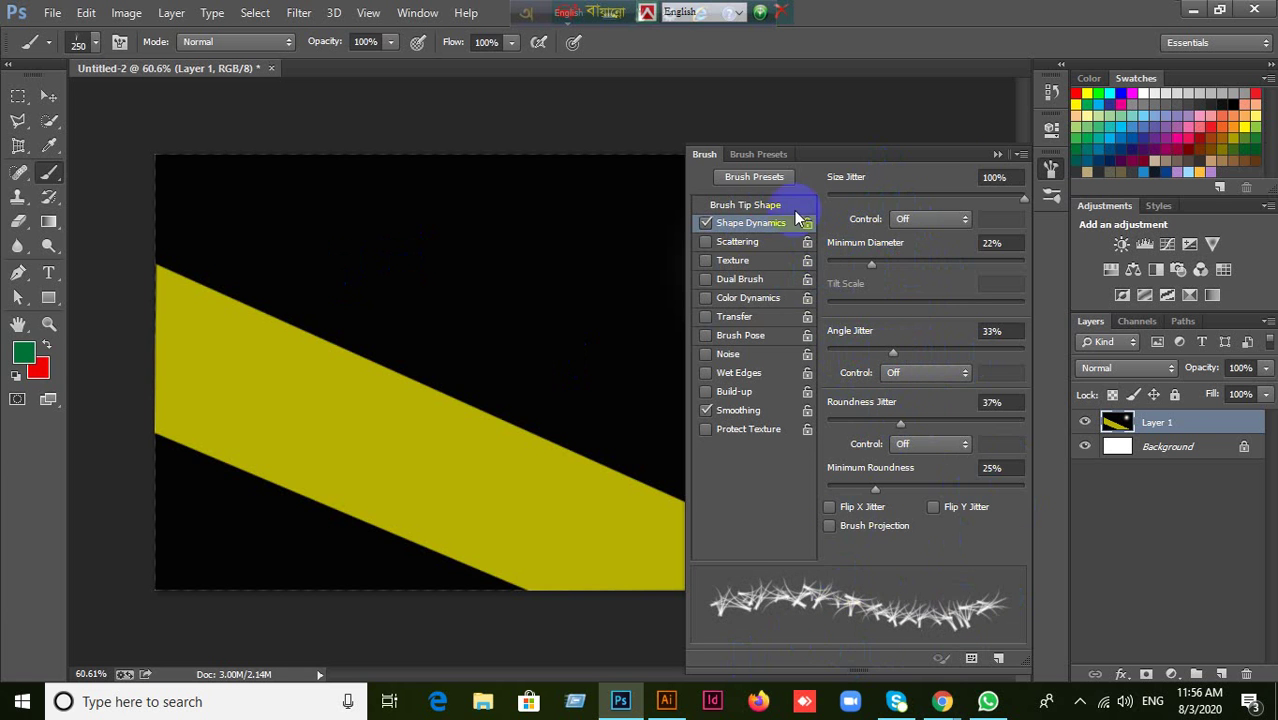
pyautogui.click(997, 156)
pyautogui.moveTo(372, 232)
pyautogui.mouseDown()
pyautogui.moveTo(650, 379)
pyautogui.moveTo(772, 405)
pyautogui.mouseUp()
pyautogui.moveTo(687, 246)
pyautogui.mouseDown()
pyautogui.moveTo(645, 246)
pyautogui.moveTo(415, 324)
pyautogui.moveTo(259, 498)
pyautogui.moveTo(641, 262)
pyautogui.moveTo(505, 440)
pyautogui.moveTo(387, 491)
pyautogui.moveTo(280, 261)
pyautogui.moveTo(392, 271)
pyautogui.moveTo(329, 349)
pyautogui.moveTo(554, 360)
pyautogui.moveTo(456, 299)
pyautogui.moveTo(701, 358)
pyautogui.moveTo(734, 282)
pyautogui.moveTo(515, 377)
pyautogui.mouseUp()
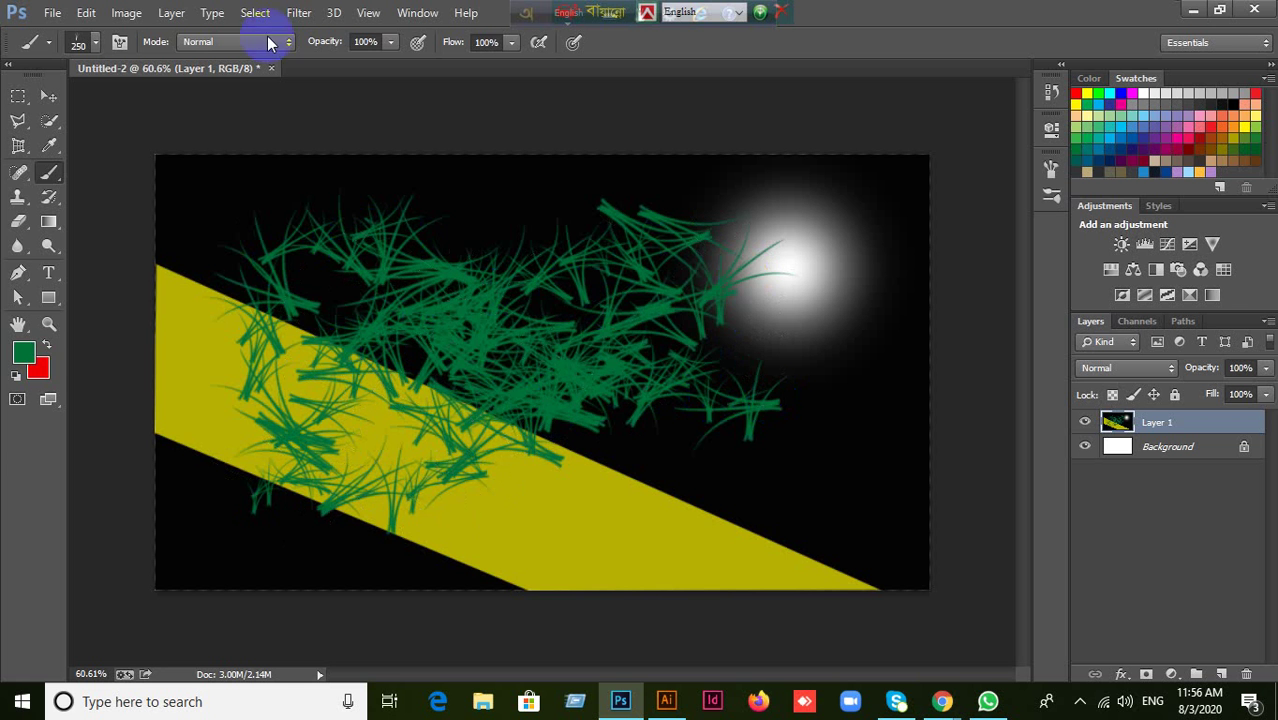
# Try Scattering count 3 and a texture at 21% scale, -37 brightness, -34 contrast, then remove it.
pyautogui.click(118, 44)
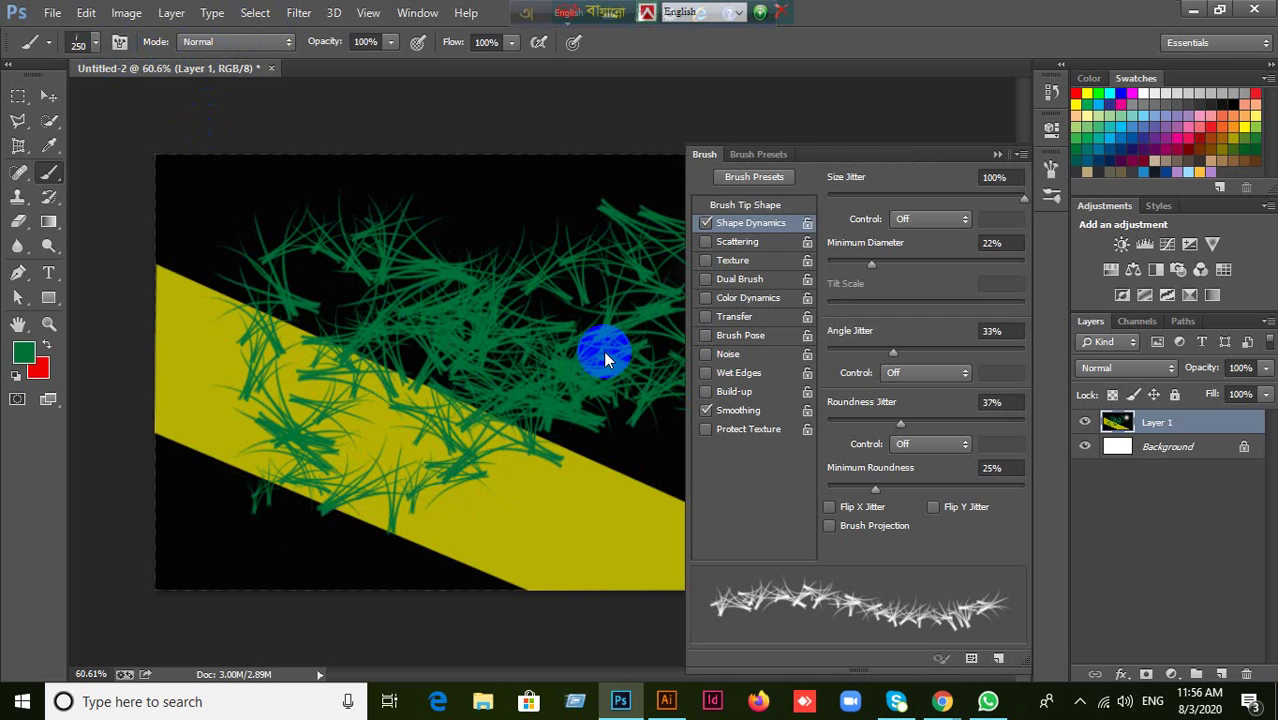
pyautogui.click(748, 243)
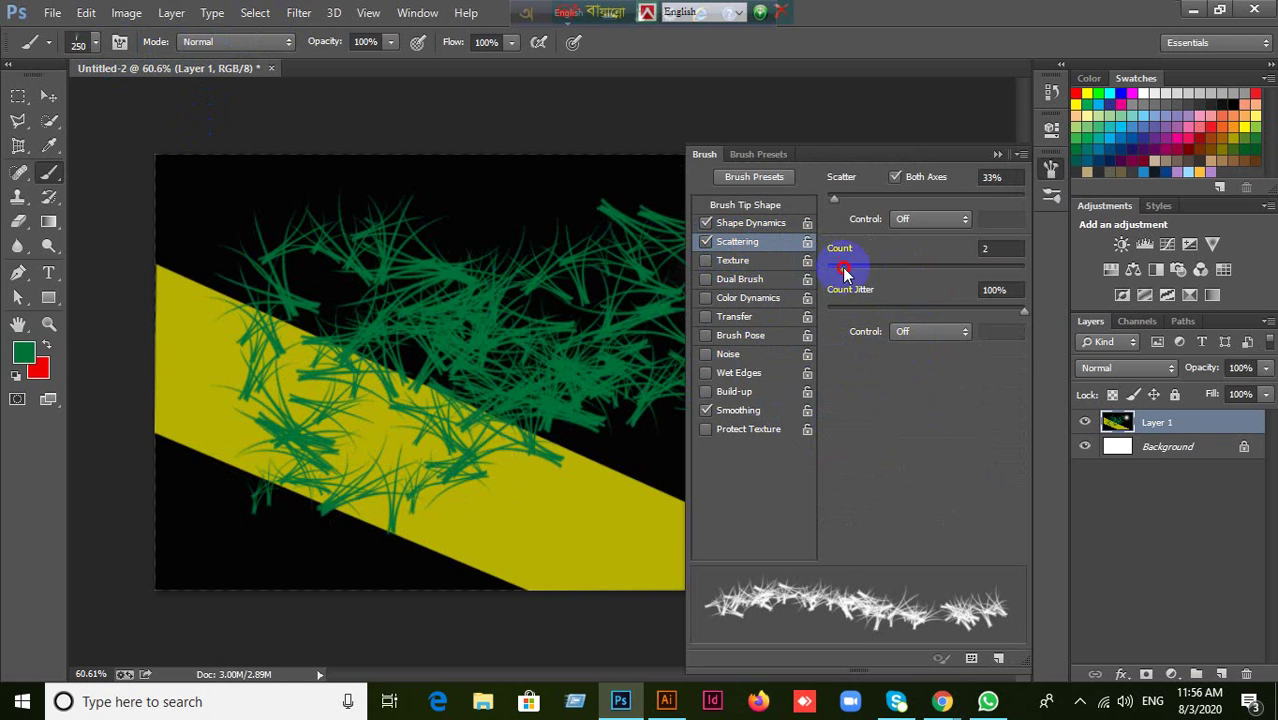
pyautogui.moveTo(844, 272)
pyautogui.mouseDown()
pyautogui.moveTo(901, 266)
pyautogui.moveTo(859, 270)
pyautogui.mouseUp()
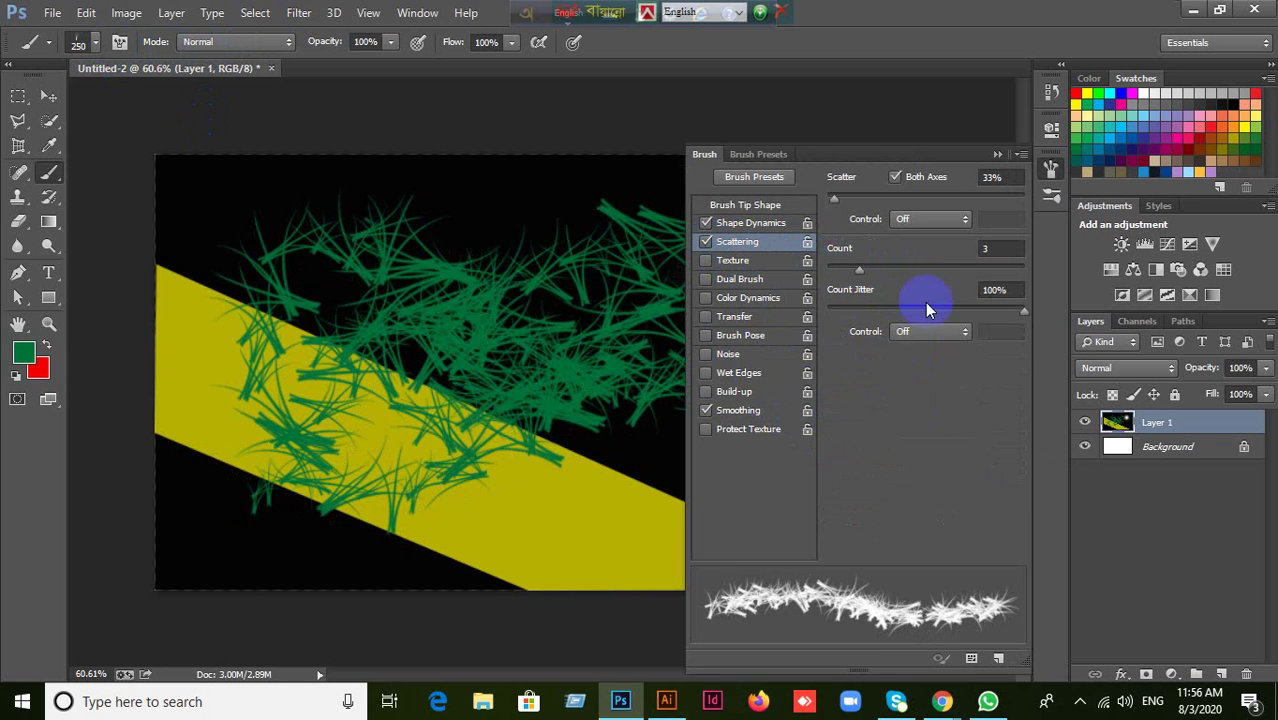
pyautogui.click(738, 261)
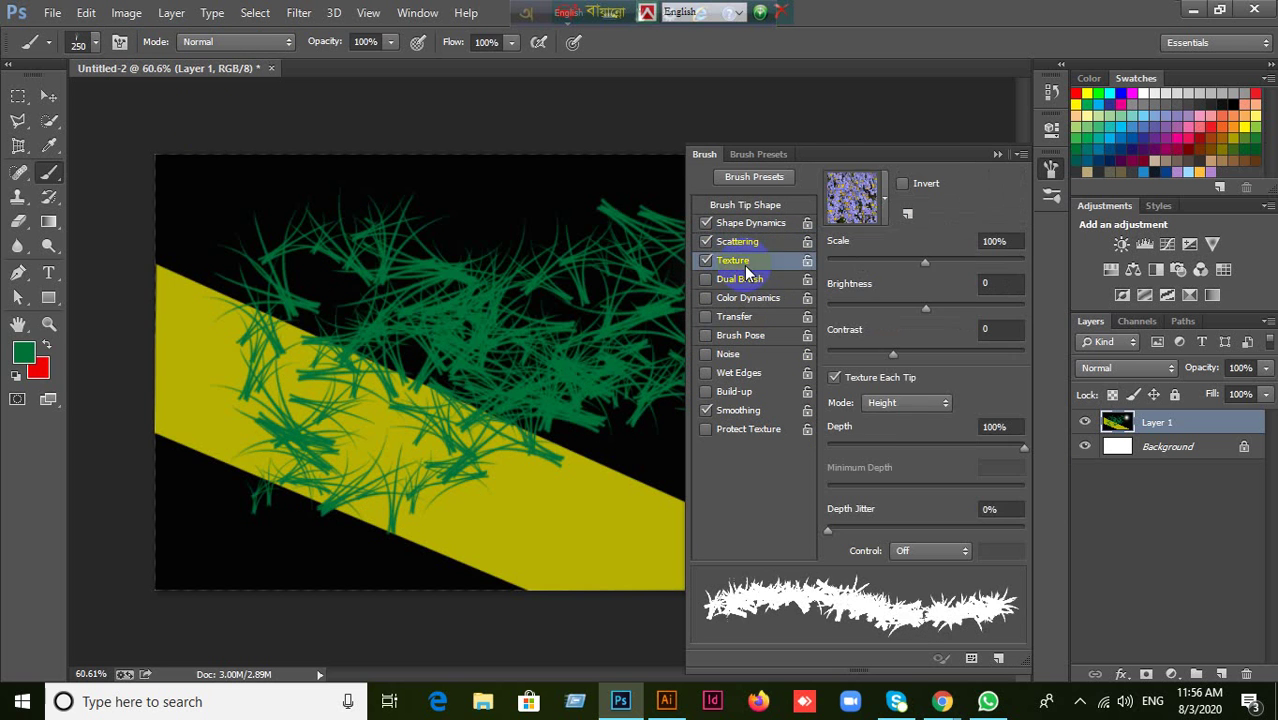
pyautogui.moveTo(935, 265); pyautogui.dragTo(850, 262)
pyautogui.moveTo(928, 308); pyautogui.dragTo(901, 306)
pyautogui.moveTo(887, 350); pyautogui.dragTo(818, 365)
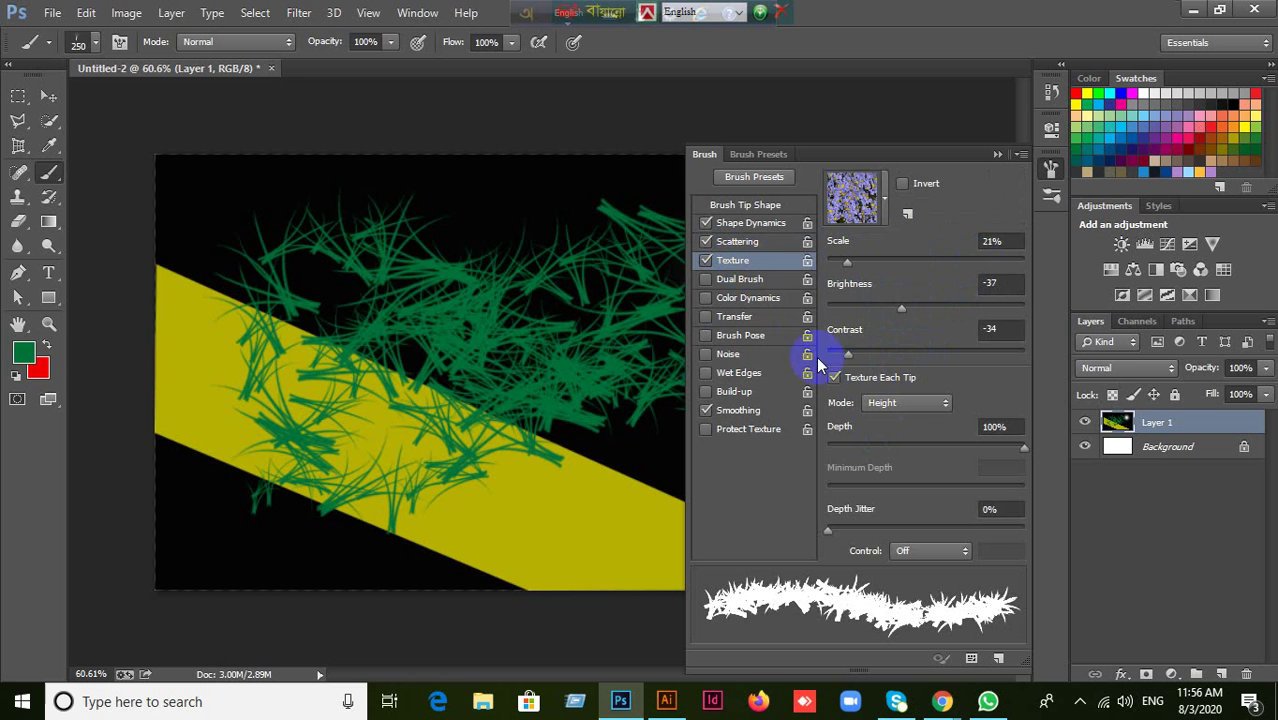
pyautogui.click(706, 261)
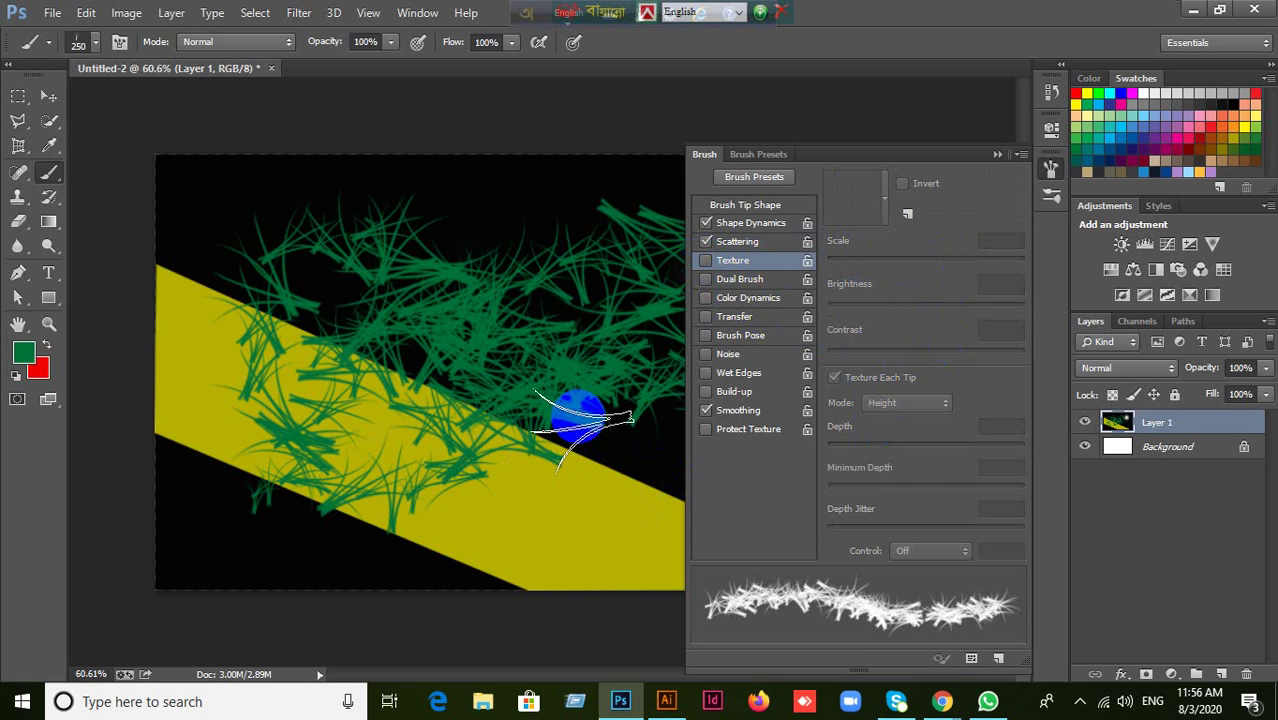
# Switch off Scattering and a trial Dual Brush, then request deleting Layer 1.
pyautogui.click(737, 242)
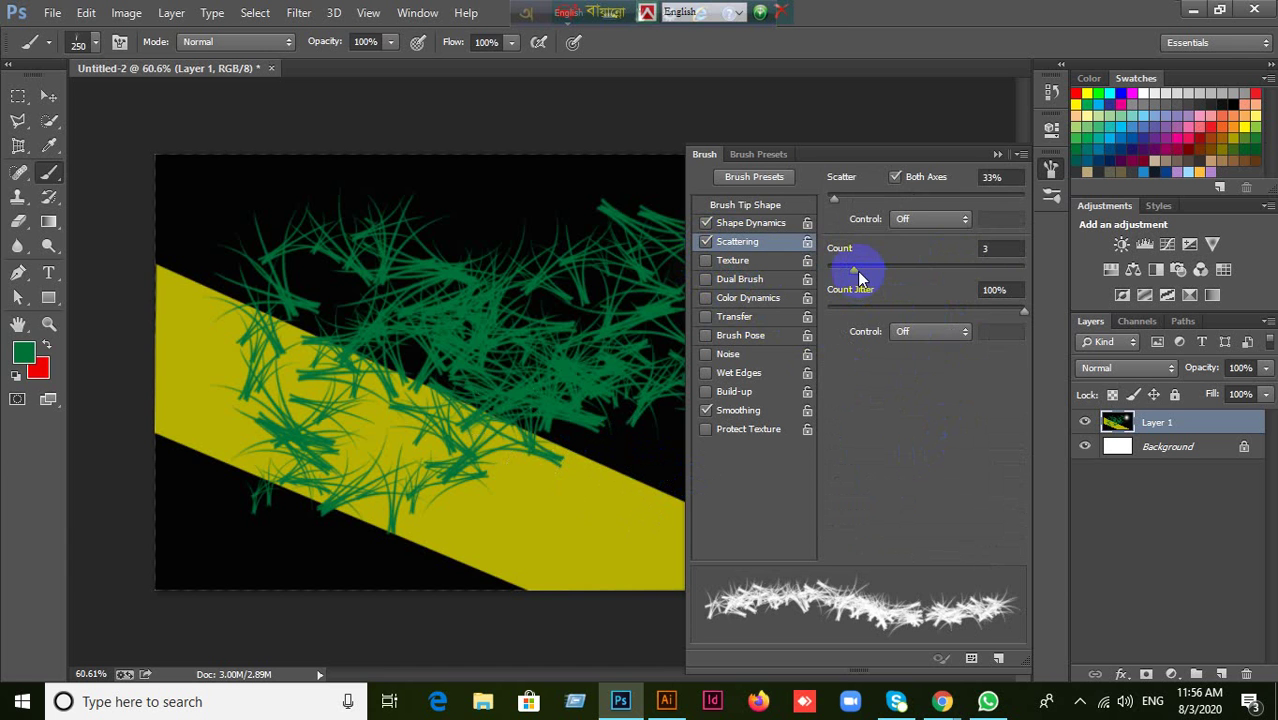
pyautogui.moveTo(857, 271)
pyautogui.mouseDown()
pyautogui.moveTo(834, 272)
pyautogui.moveTo(847, 265)
pyautogui.mouseUp()
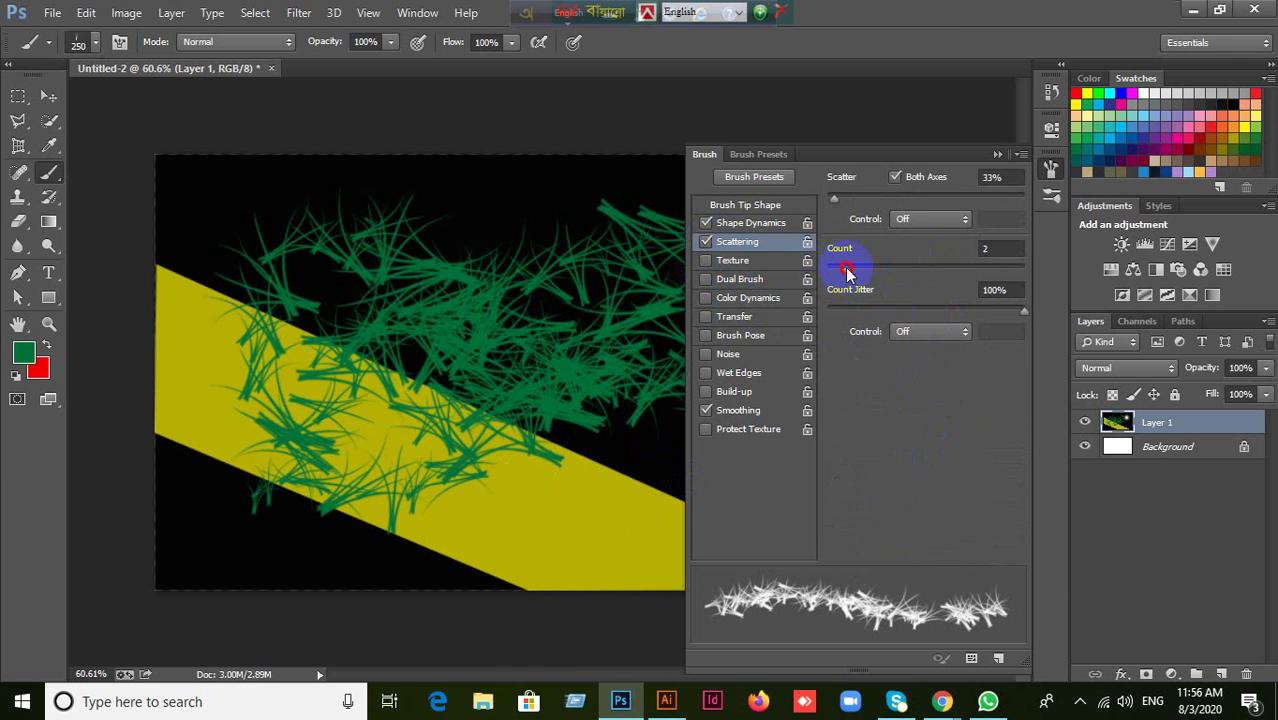
pyautogui.click(706, 242)
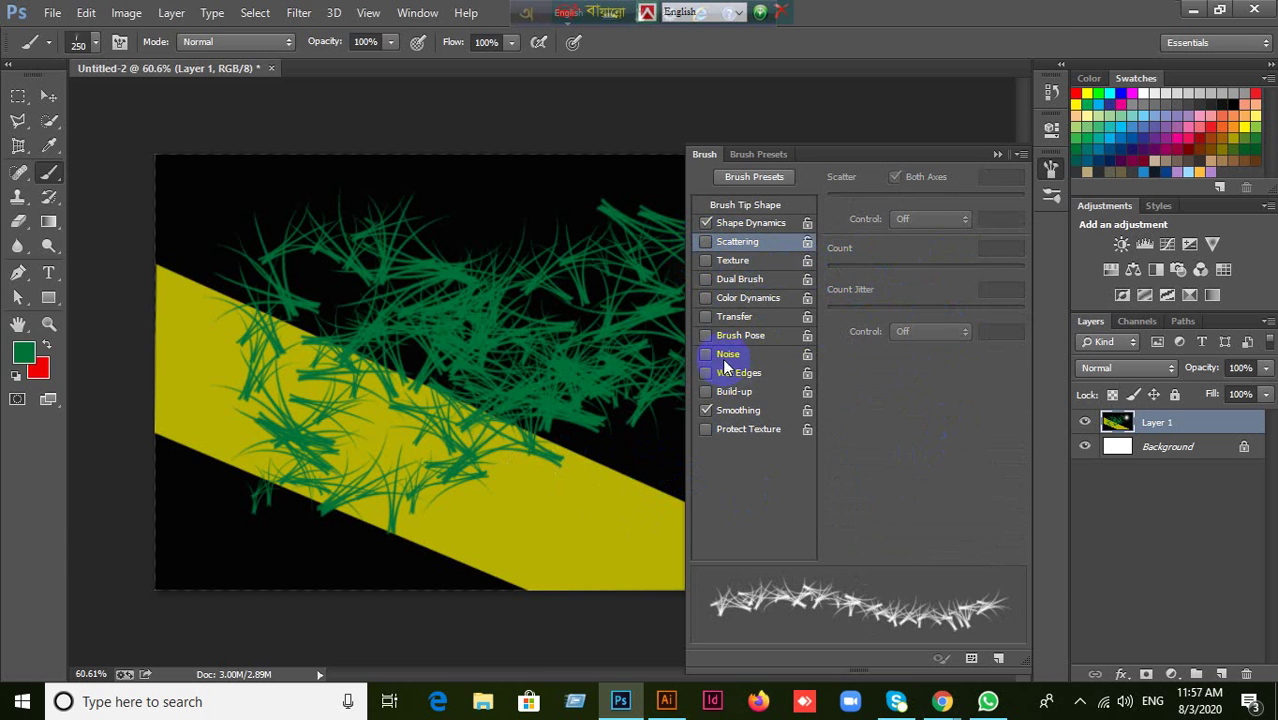
pyautogui.click(722, 287)
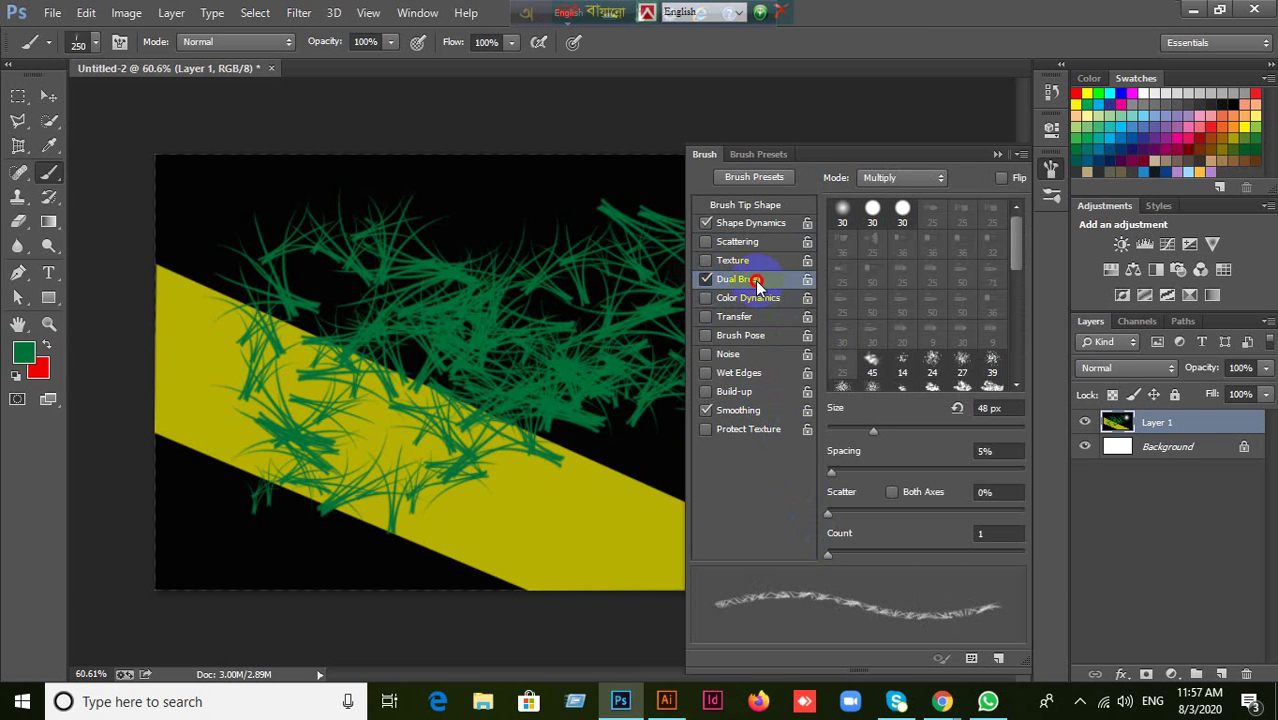
pyautogui.moveTo(876, 432)
pyautogui.mouseDown()
pyautogui.moveTo(965, 428)
pyautogui.moveTo(943, 430)
pyautogui.mouseUp()
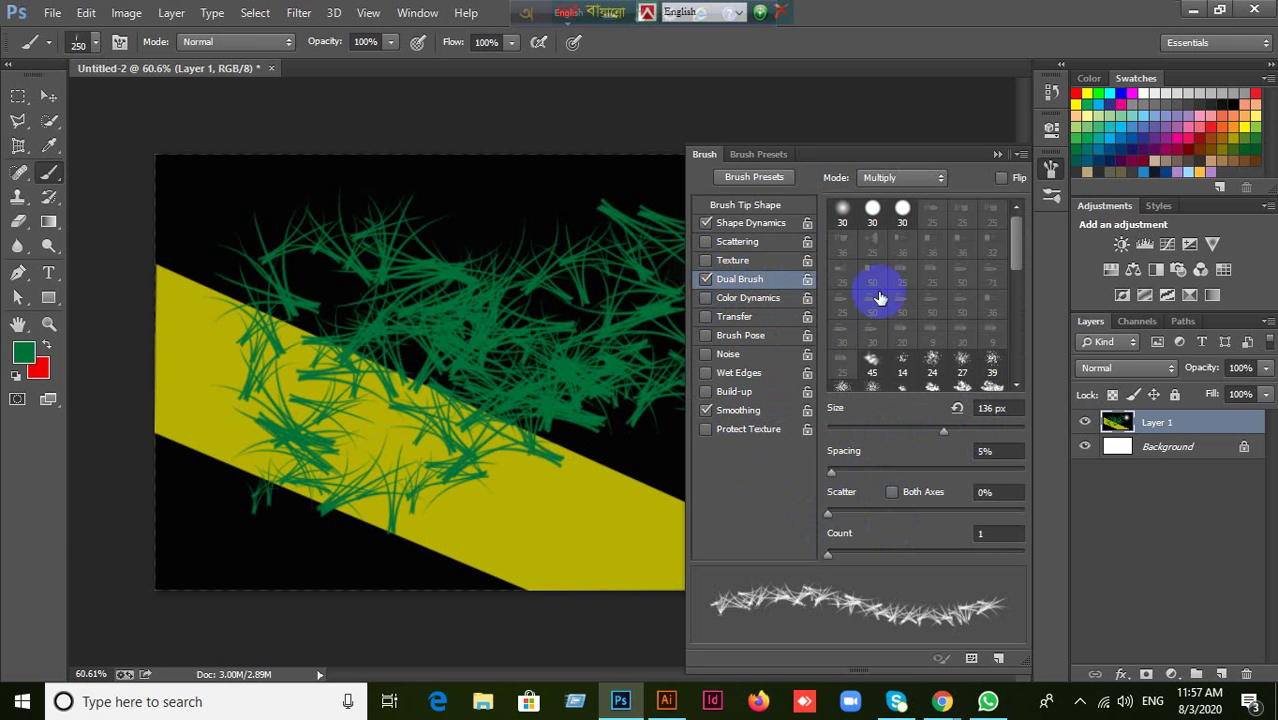
pyautogui.click(705, 279)
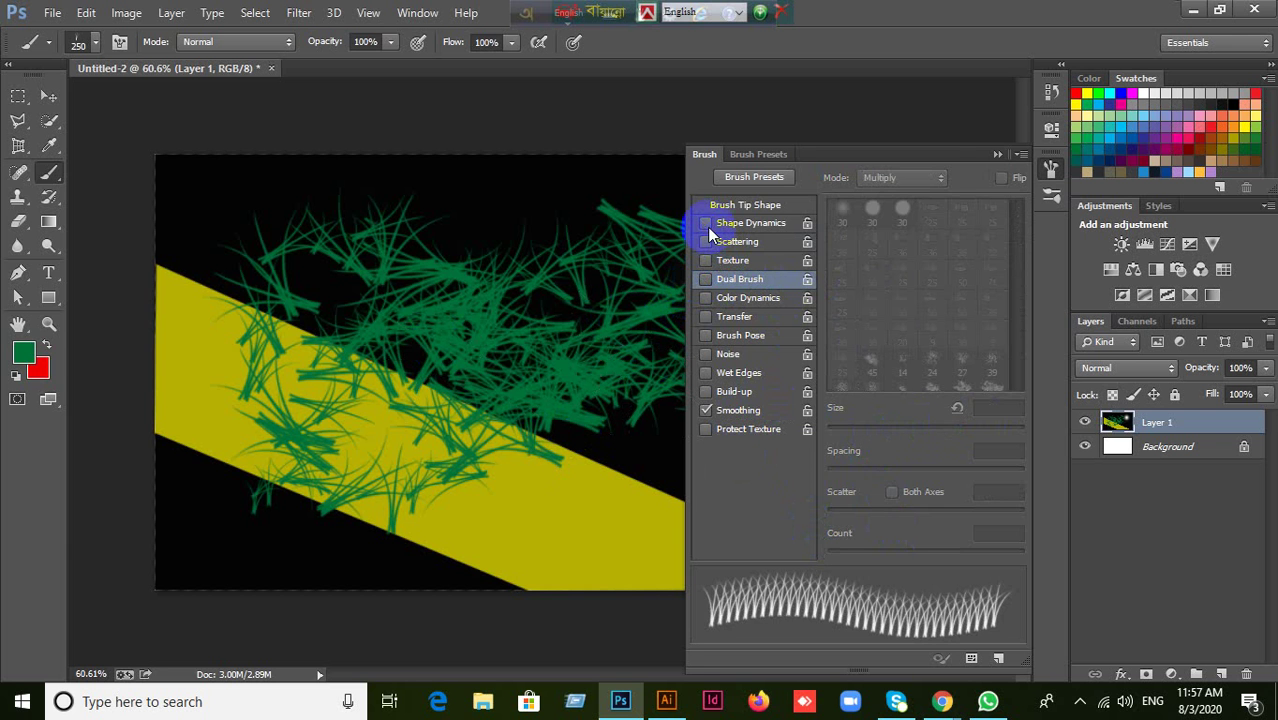
pyautogui.click(997, 154)
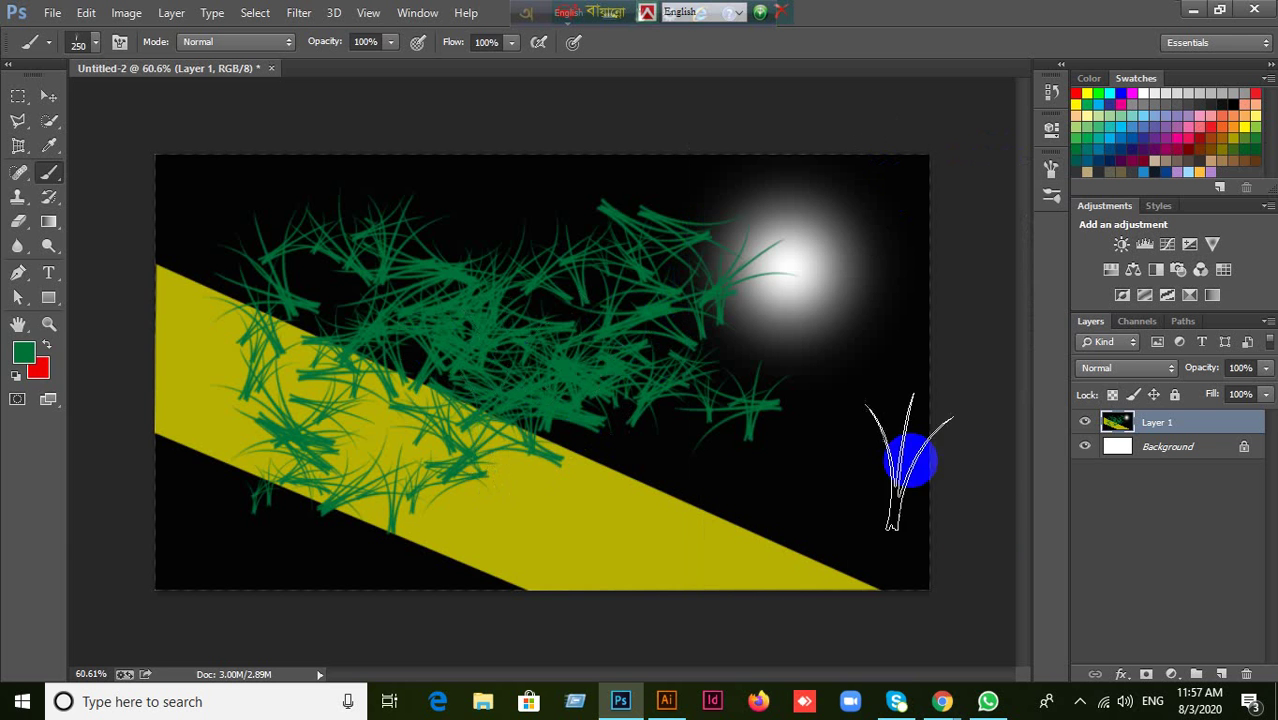
pyautogui.click(1244, 675)
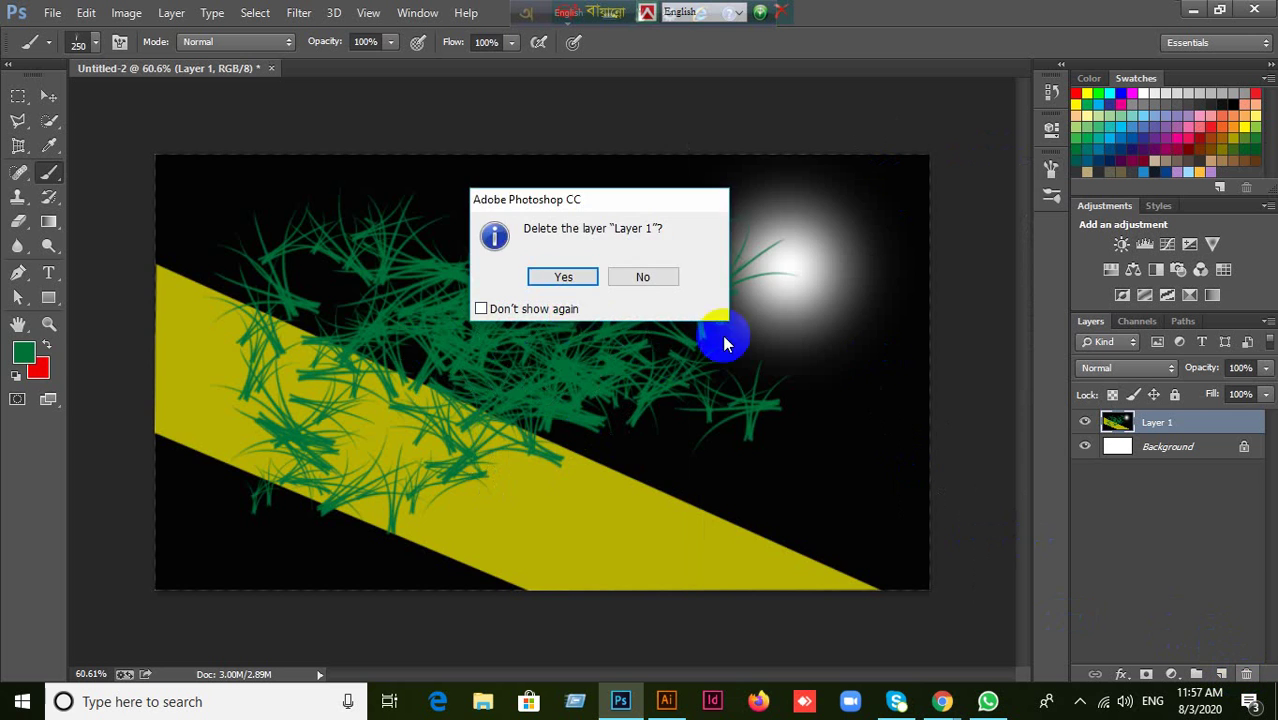
# Delete Layer 1, add a new empty layer and choose the 134 px grass brush preset.
pyautogui.click(563, 277)
pyautogui.click(608, 342)
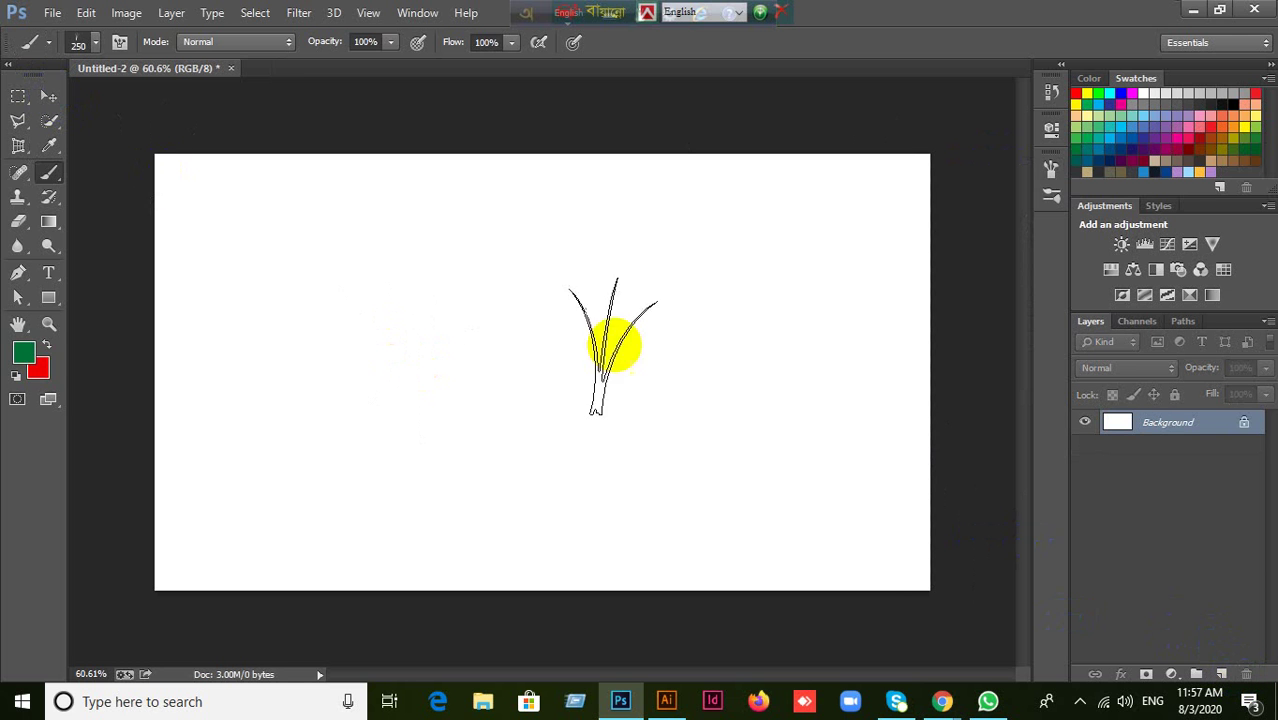
pyautogui.hotkey('ctrl', 'z')
pyautogui.click(1222, 675)
pyautogui.click(214, 242)
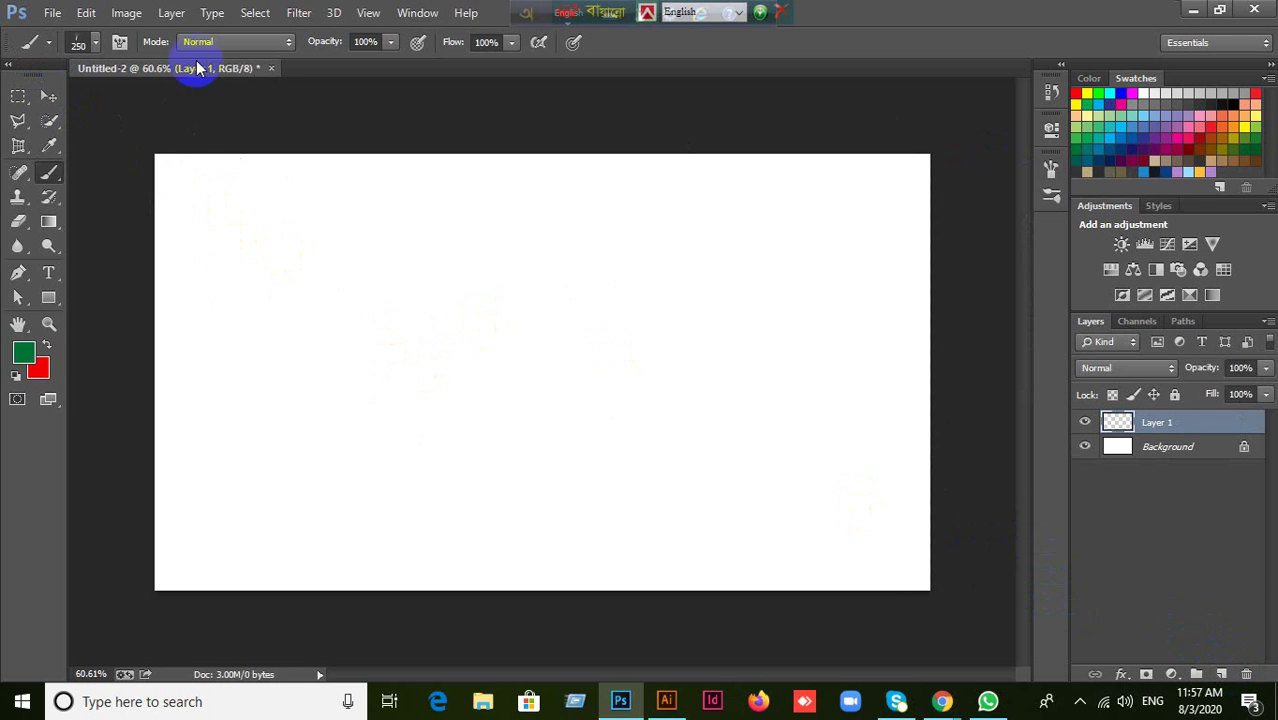
pyautogui.click(89, 48)
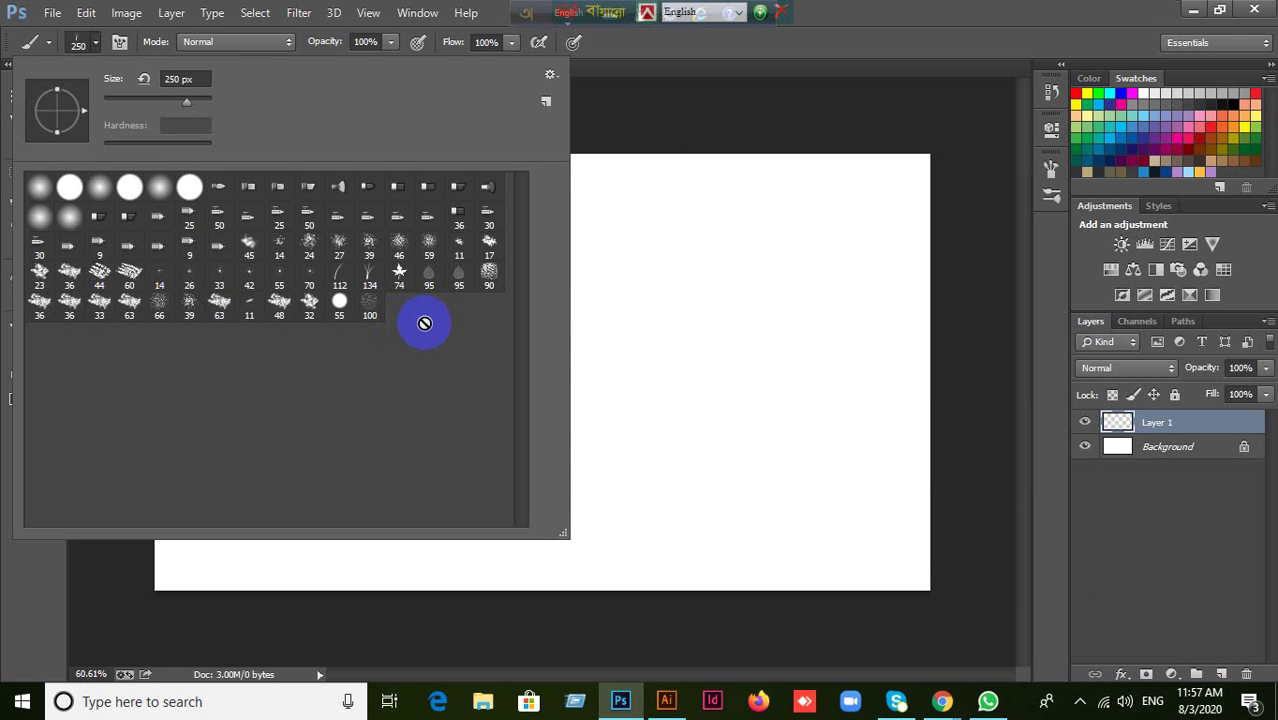
pyautogui.click(367, 278)
pyautogui.click(884, 28)
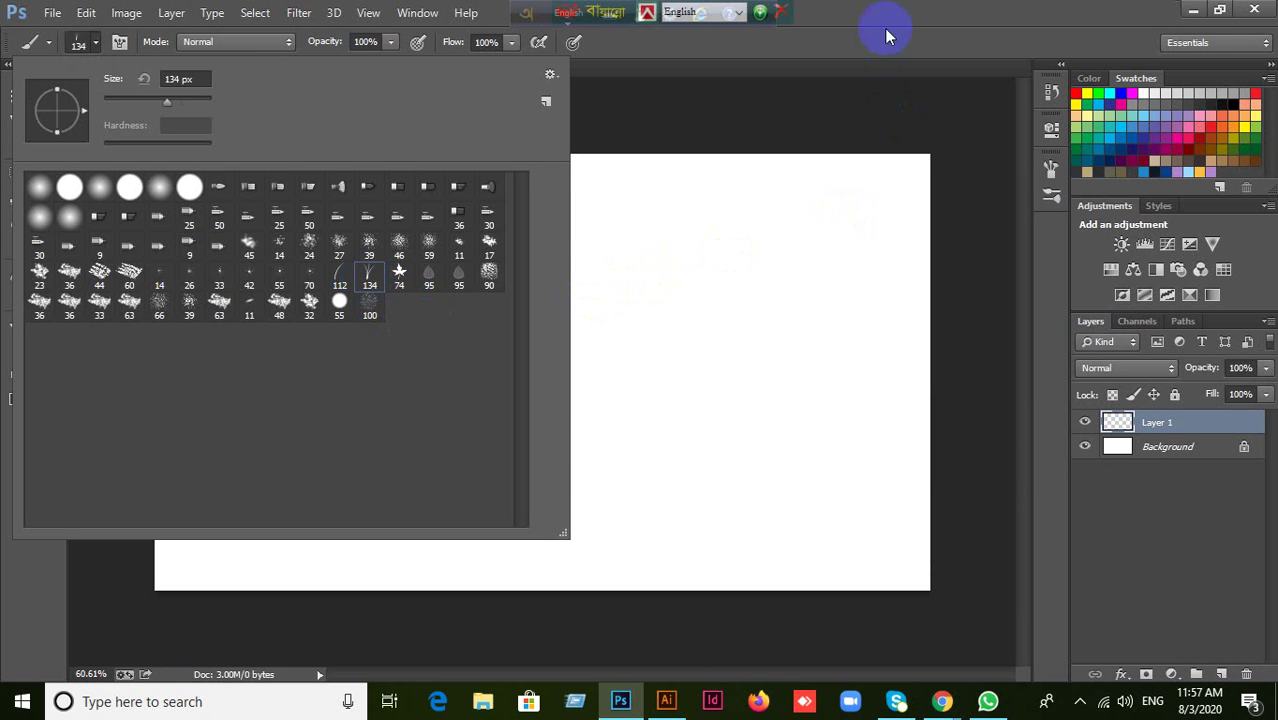
# Turn off Color Dynamics, Scattering and Shape Dynamics, then paint a diagonal grass stroke.
pyautogui.click(119, 41)
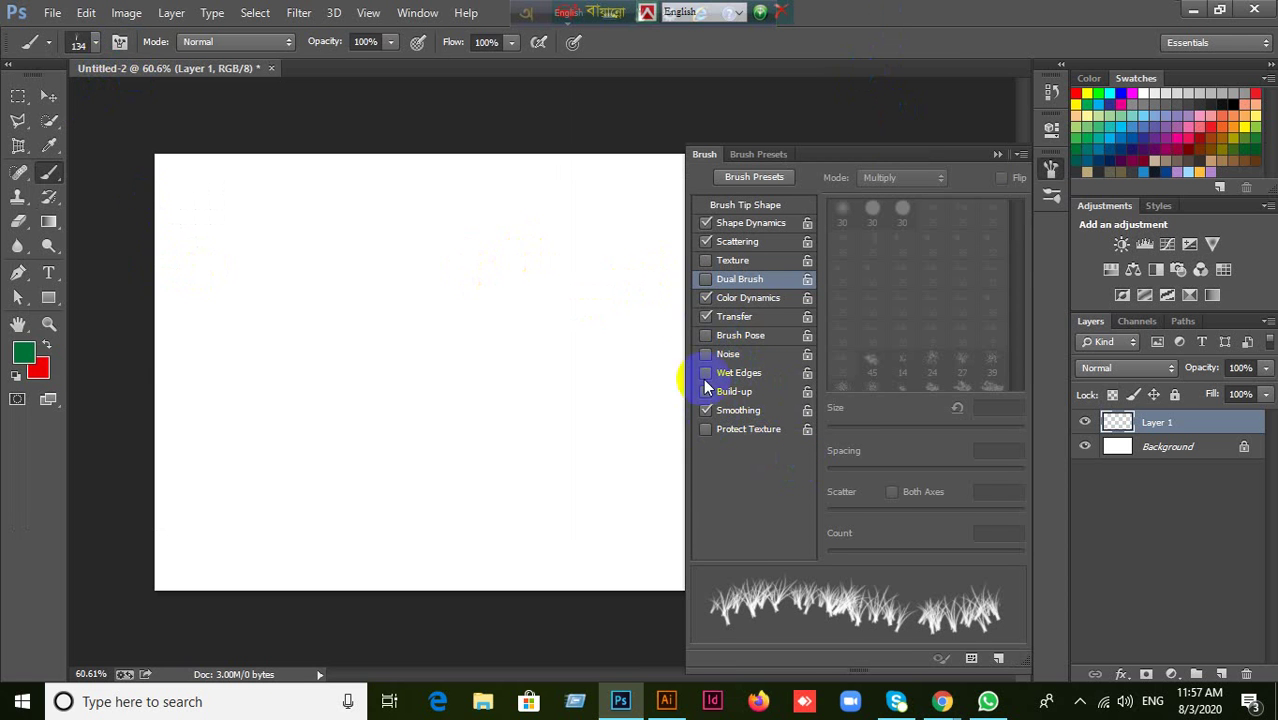
pyautogui.click(706, 298)
pyautogui.click(704, 242)
pyautogui.click(705, 224)
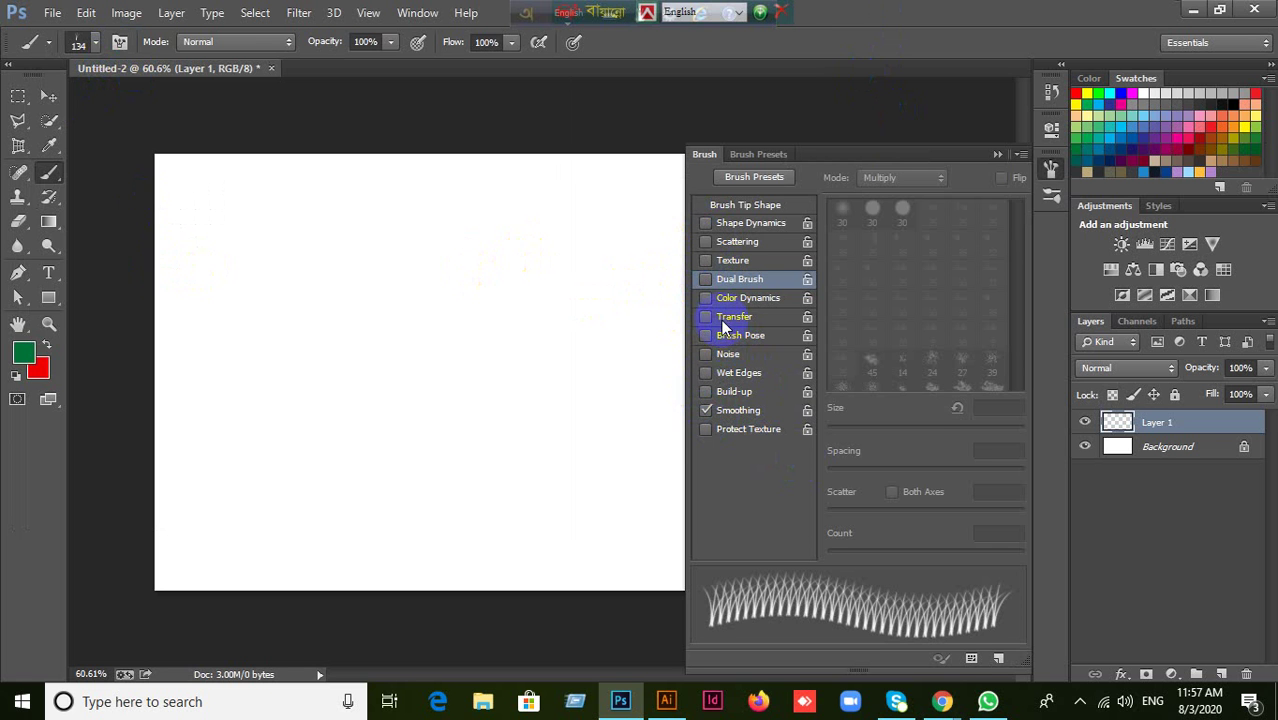
pyautogui.click(707, 281)
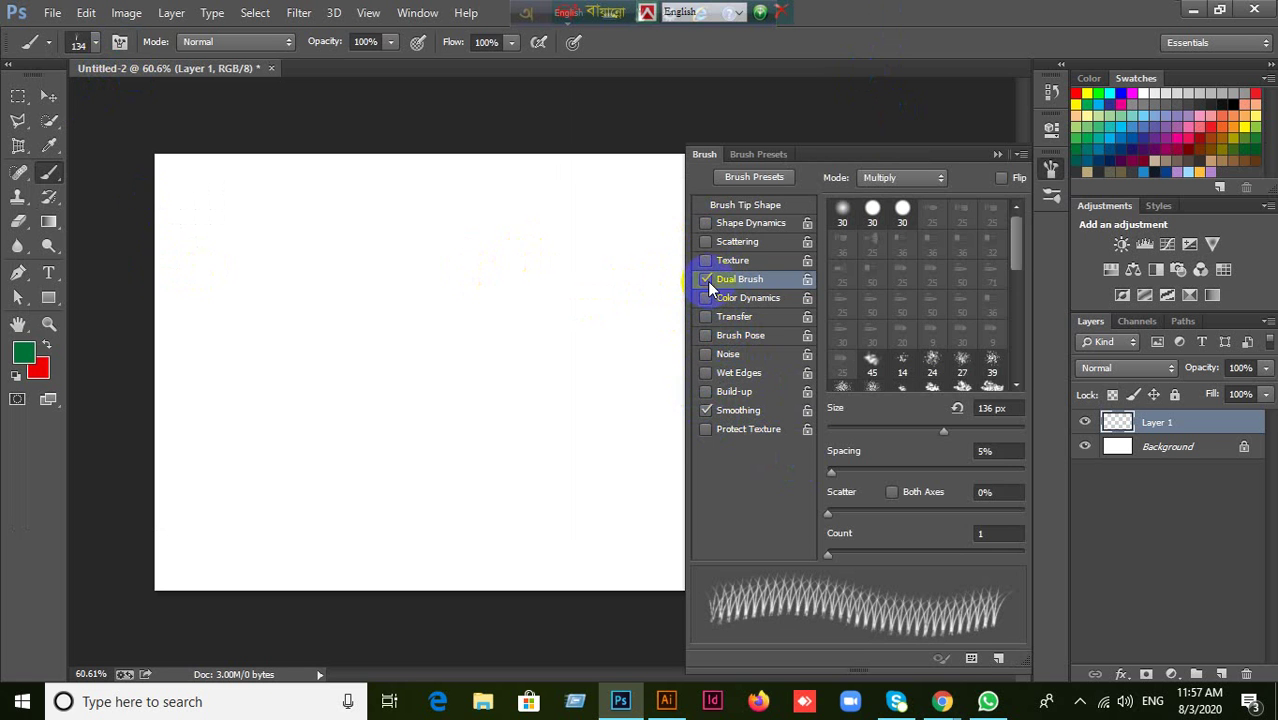
pyautogui.click(707, 281)
pyautogui.moveTo(270, 297); pyautogui.dragTo(505, 400)
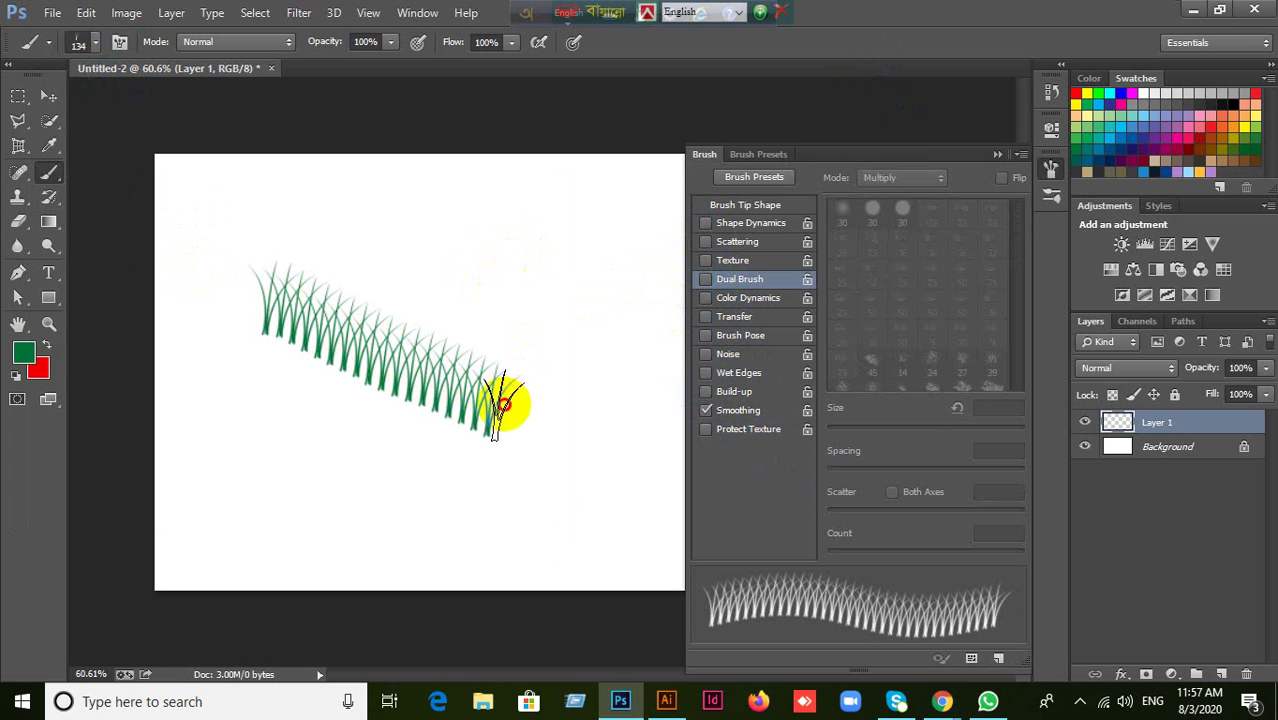
# Re-enable Dual Brush, paint two grass rows, then add faint strokes at 33% spacing.
pyautogui.click(706, 281)
pyautogui.moveTo(456, 243); pyautogui.dragTo(640, 315)
pyautogui.moveTo(231, 442)
pyautogui.mouseDown()
pyautogui.moveTo(444, 523)
pyautogui.moveTo(565, 515)
pyautogui.mouseUp()
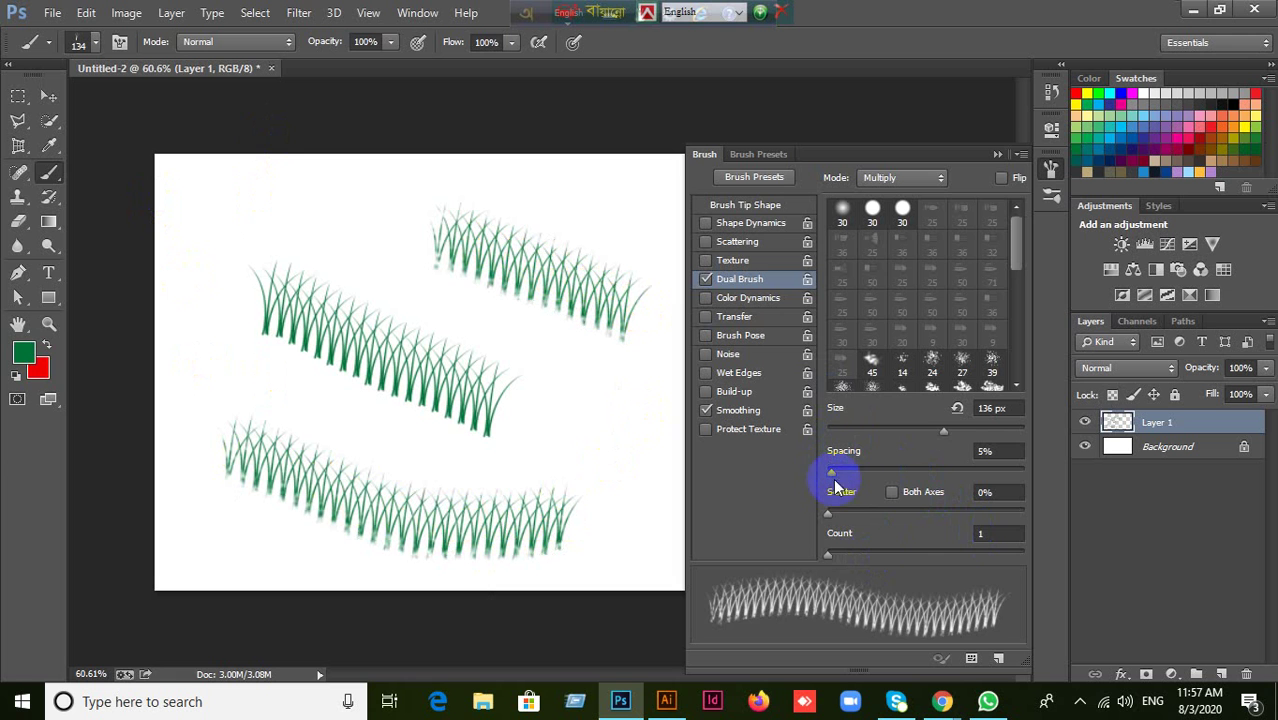
pyautogui.moveTo(833, 478); pyautogui.dragTo(860, 480)
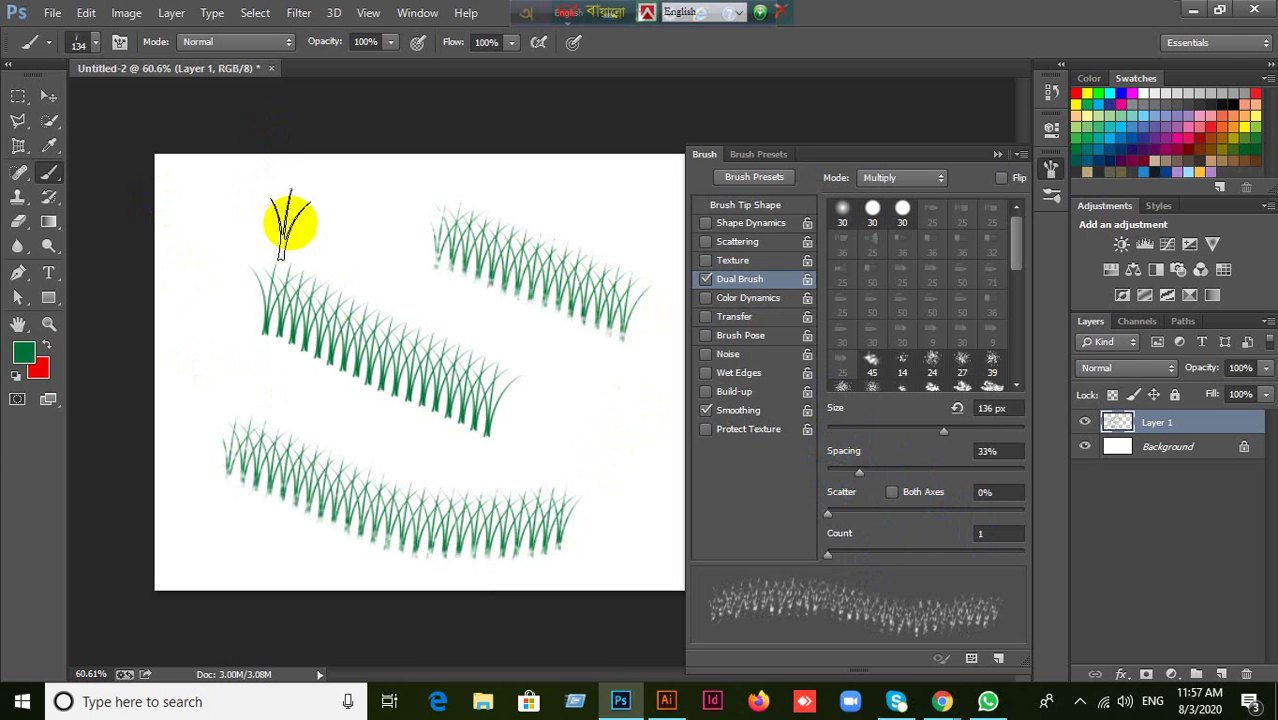
pyautogui.moveTo(294, 220); pyautogui.dragTo(396, 230)
pyautogui.moveTo(560, 405); pyautogui.dragTo(616, 430)
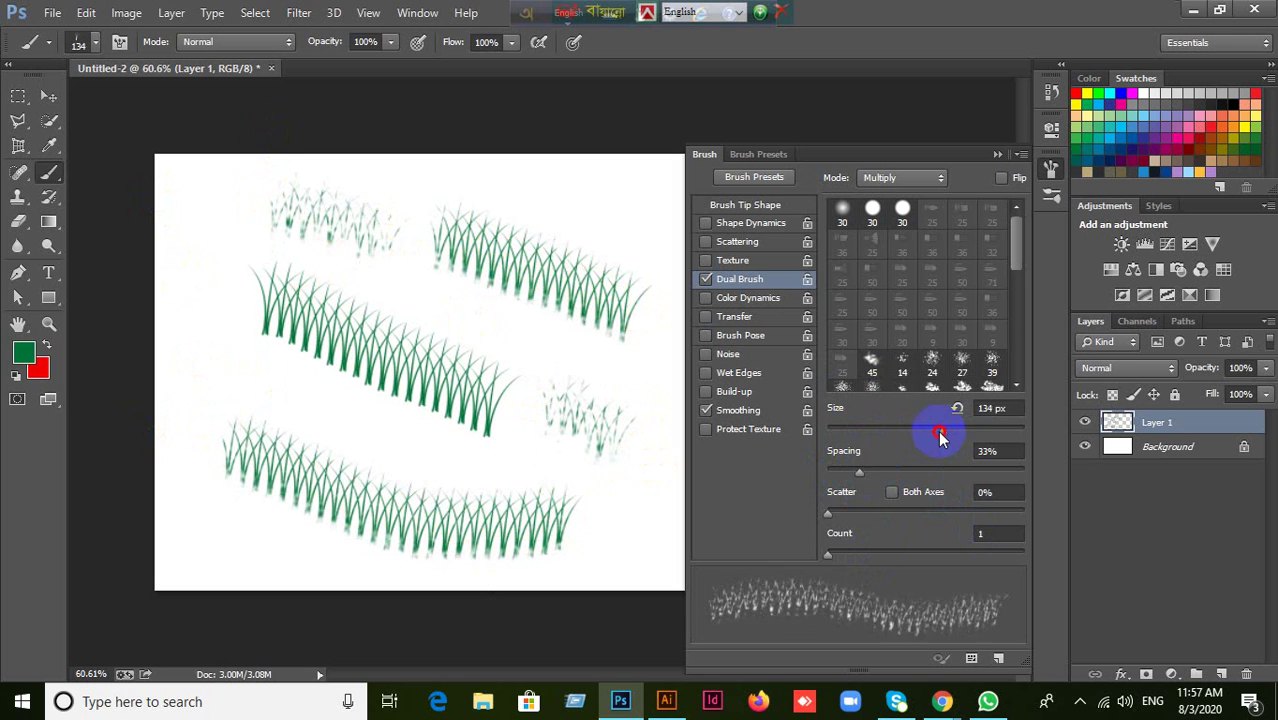
# Set size 84 px and spacing 79%, paint a small faint stroke, and pick a round preset.
pyautogui.moveTo(941, 430); pyautogui.dragTo(909, 431)
pyautogui.moveTo(862, 473); pyautogui.dragTo(905, 472)
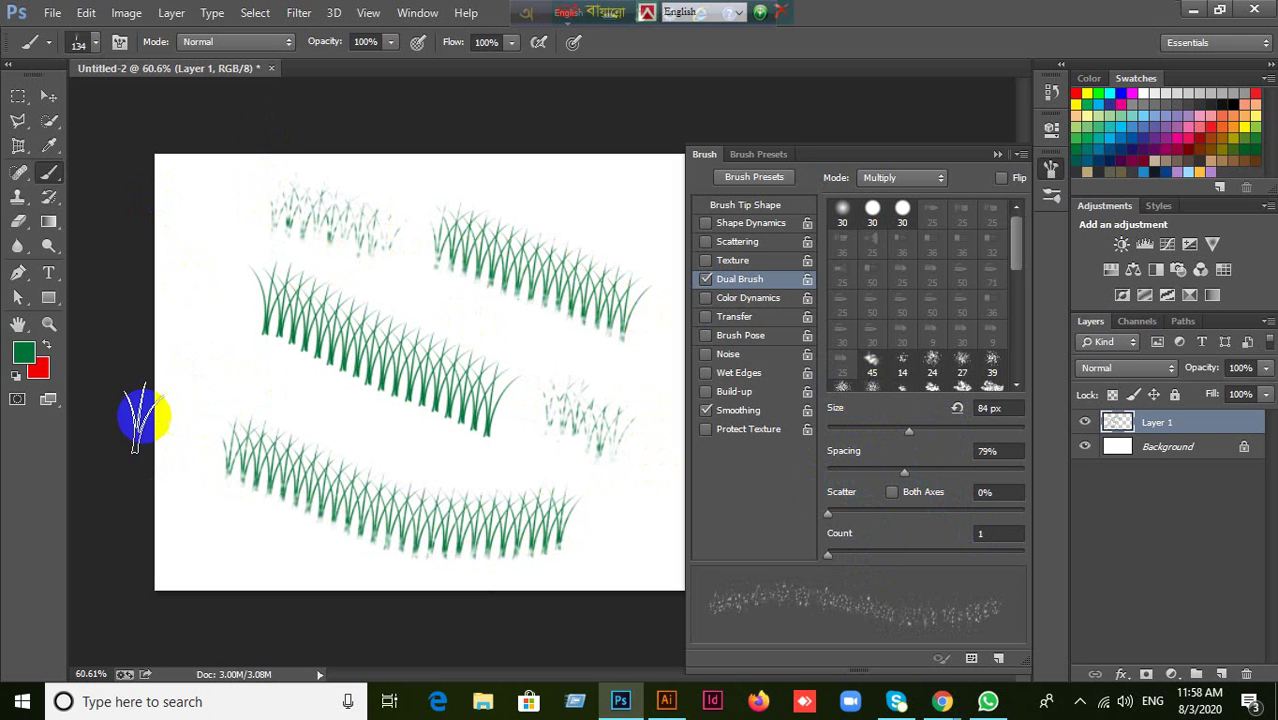
pyautogui.moveTo(188, 242); pyautogui.dragTo(240, 278)
pyautogui.click(257, 456)
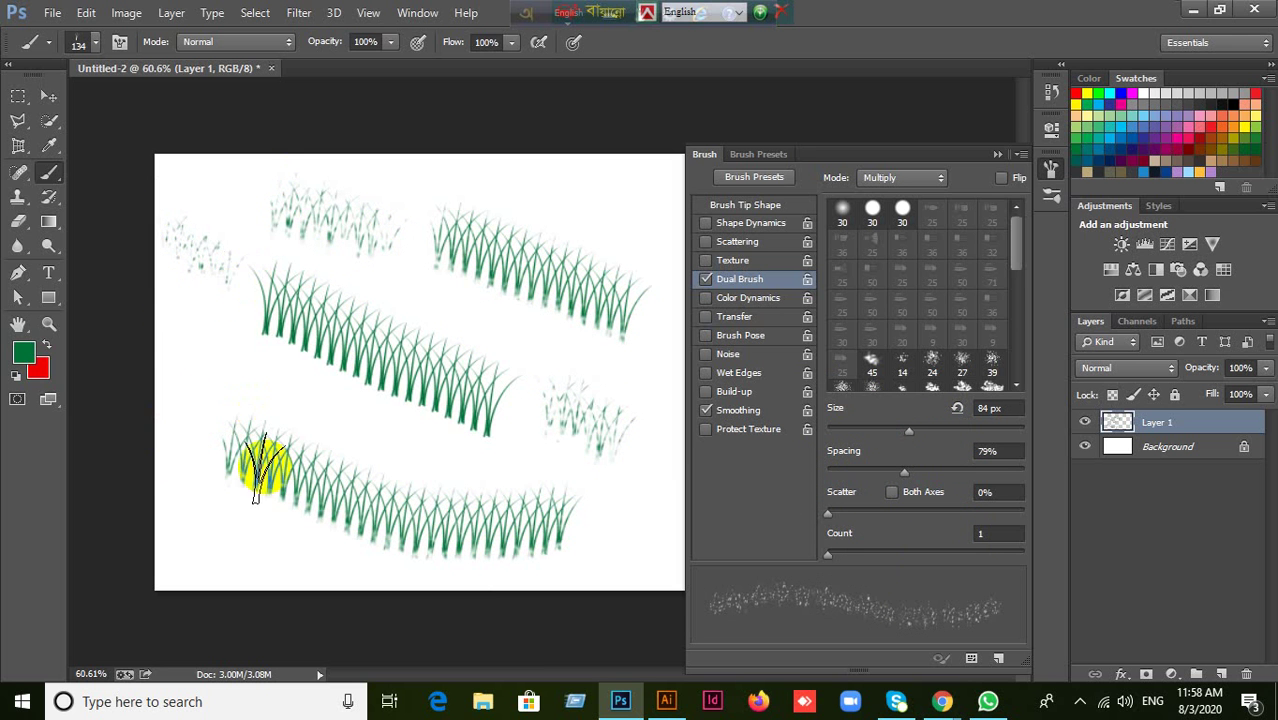
pyautogui.click(89, 47)
pyautogui.click(99, 197)
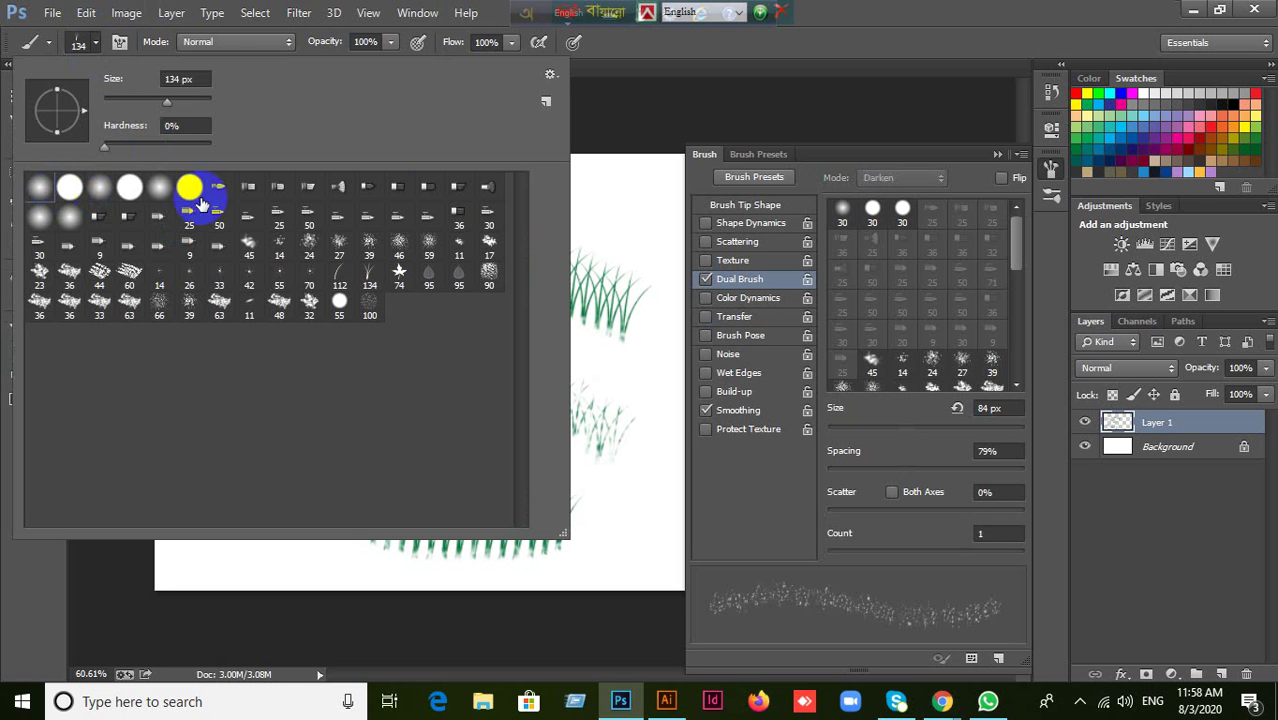
# Choose the hard round preset with Dual Brush and paint scattered green dots across the grass.
pyautogui.click(97, 200)
pyautogui.click(70, 188)
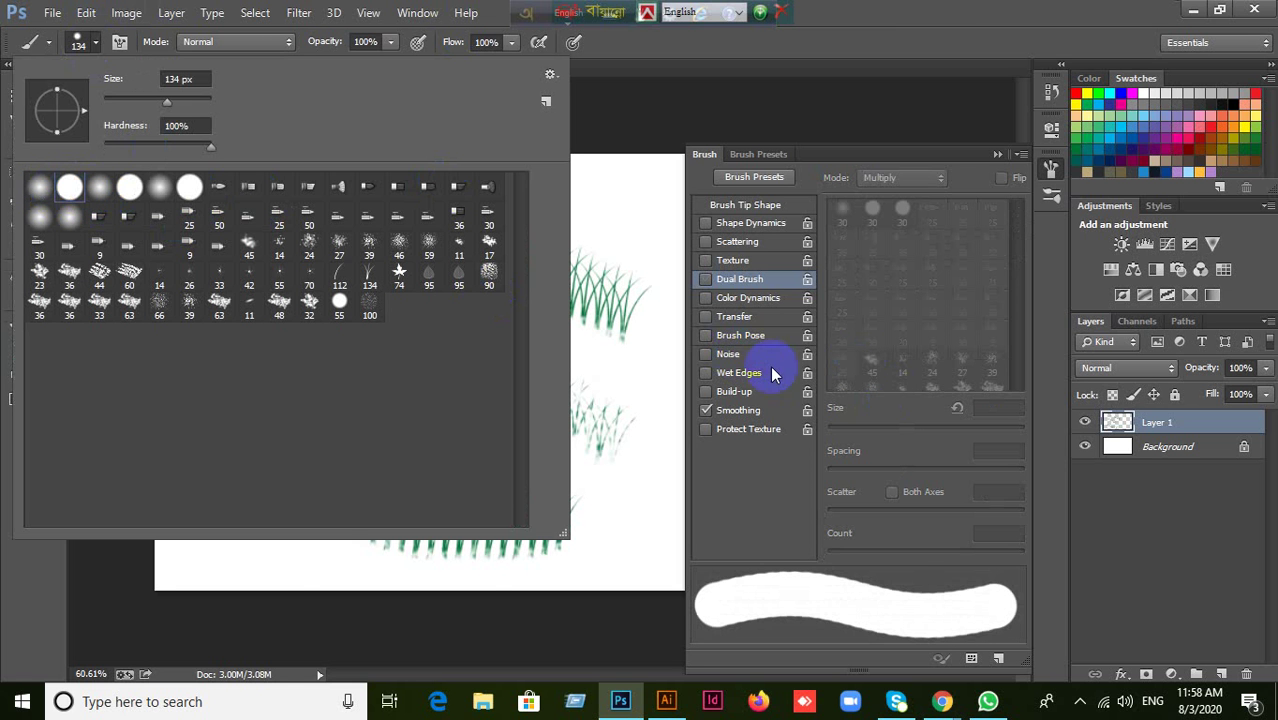
pyautogui.click(910, 78)
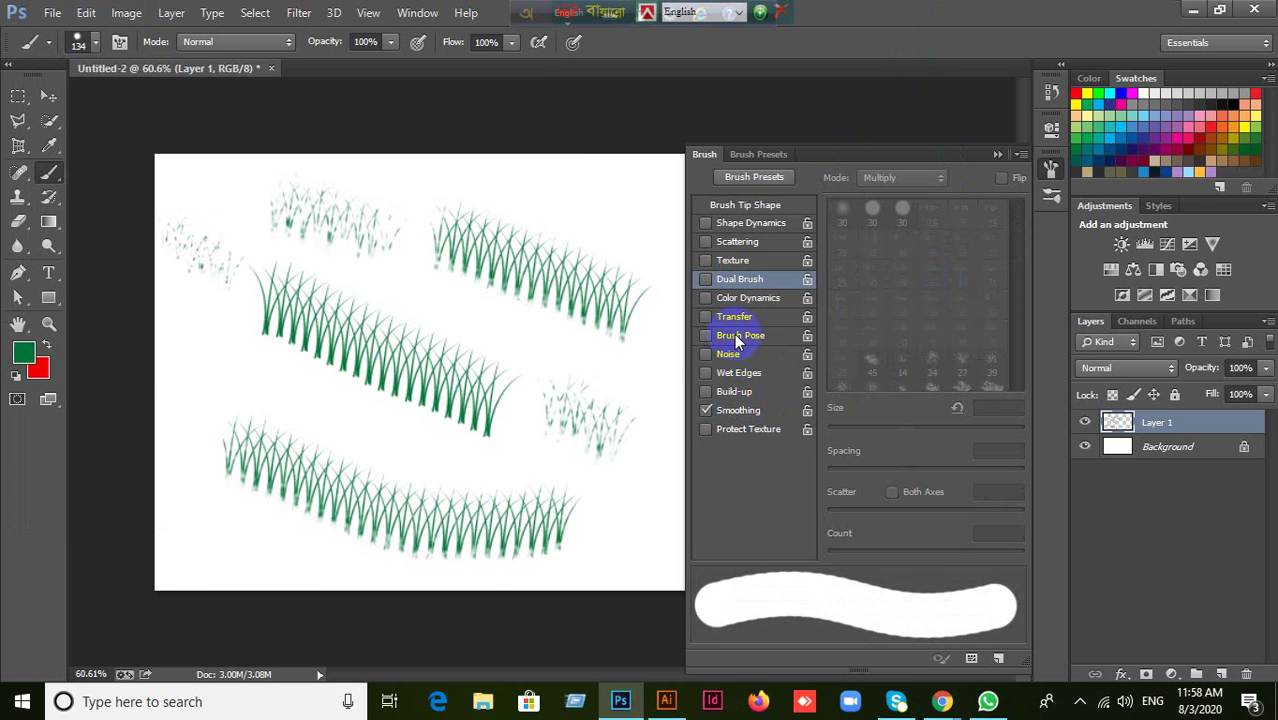
pyautogui.click(704, 281)
pyautogui.moveTo(602, 211); pyautogui.dragTo(638, 265)
pyautogui.moveTo(512, 327)
pyautogui.mouseDown()
pyautogui.moveTo(571, 362)
pyautogui.moveTo(648, 382)
pyautogui.mouseUp()
pyautogui.moveTo(211, 371); pyautogui.dragTo(384, 424)
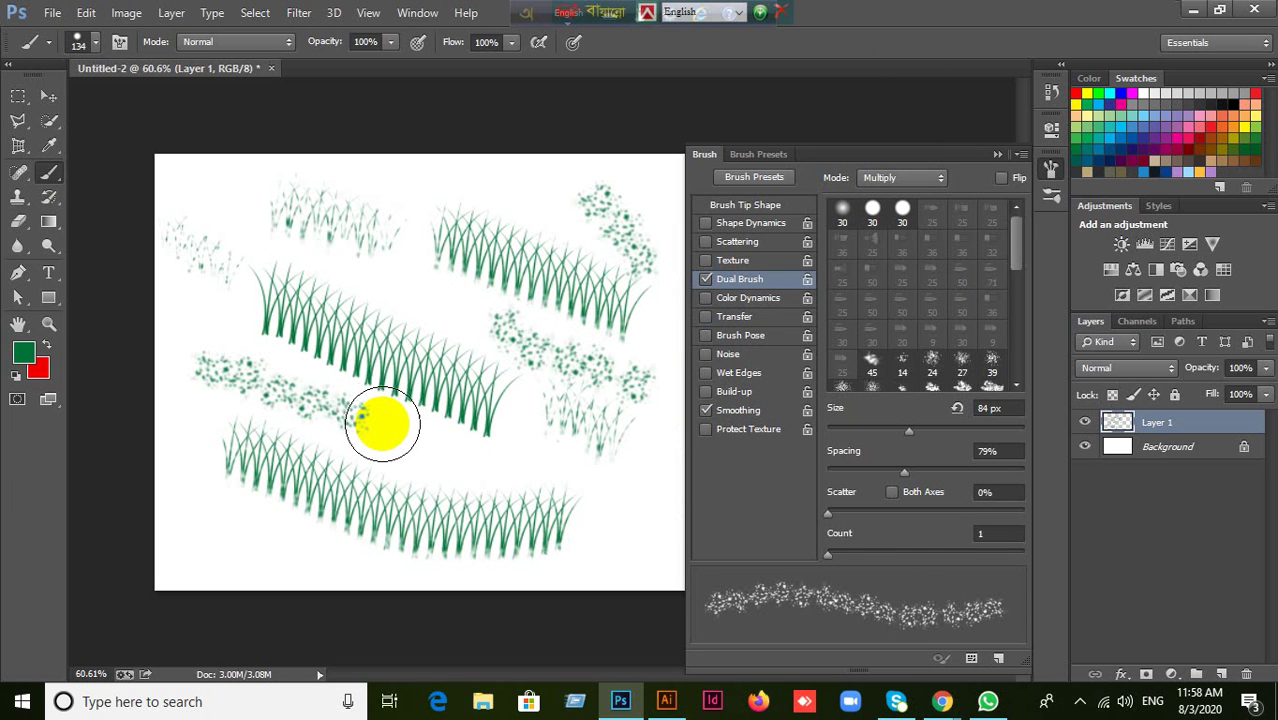
# Switch to a bristle-tip brush preset from the Brush Preset picker.
pyautogui.click(96, 46)
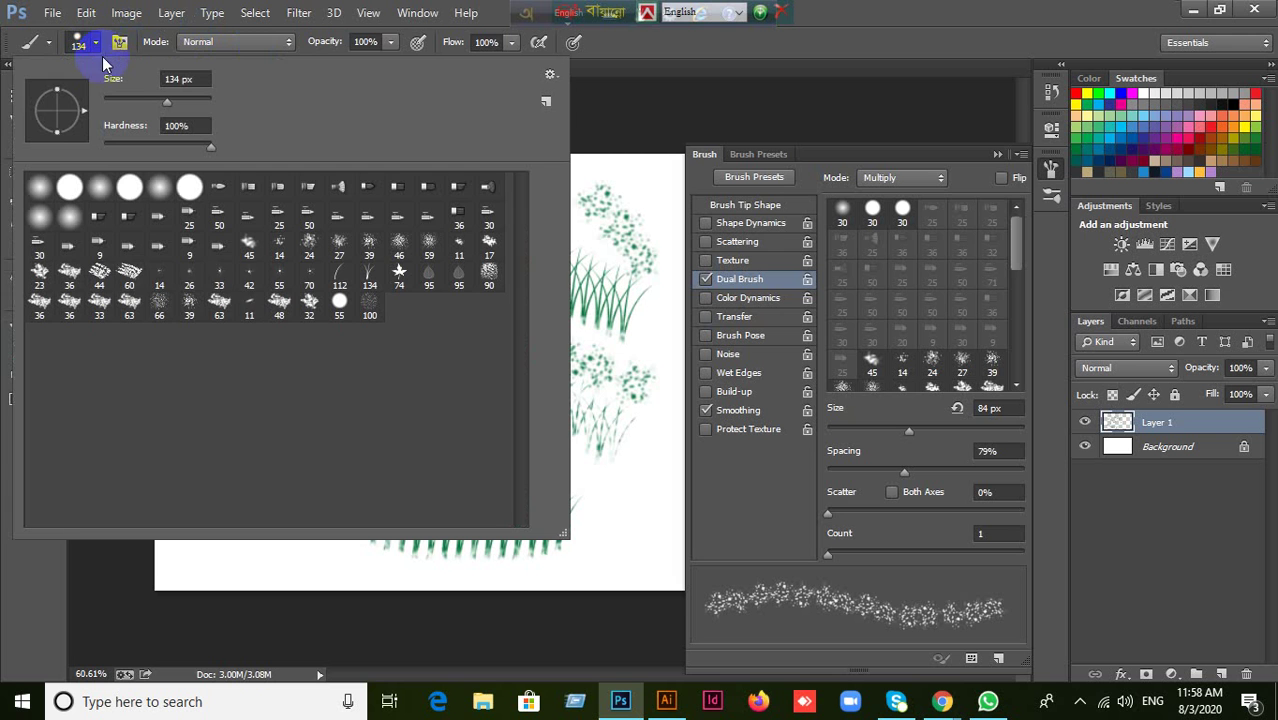
pyautogui.click(131, 310)
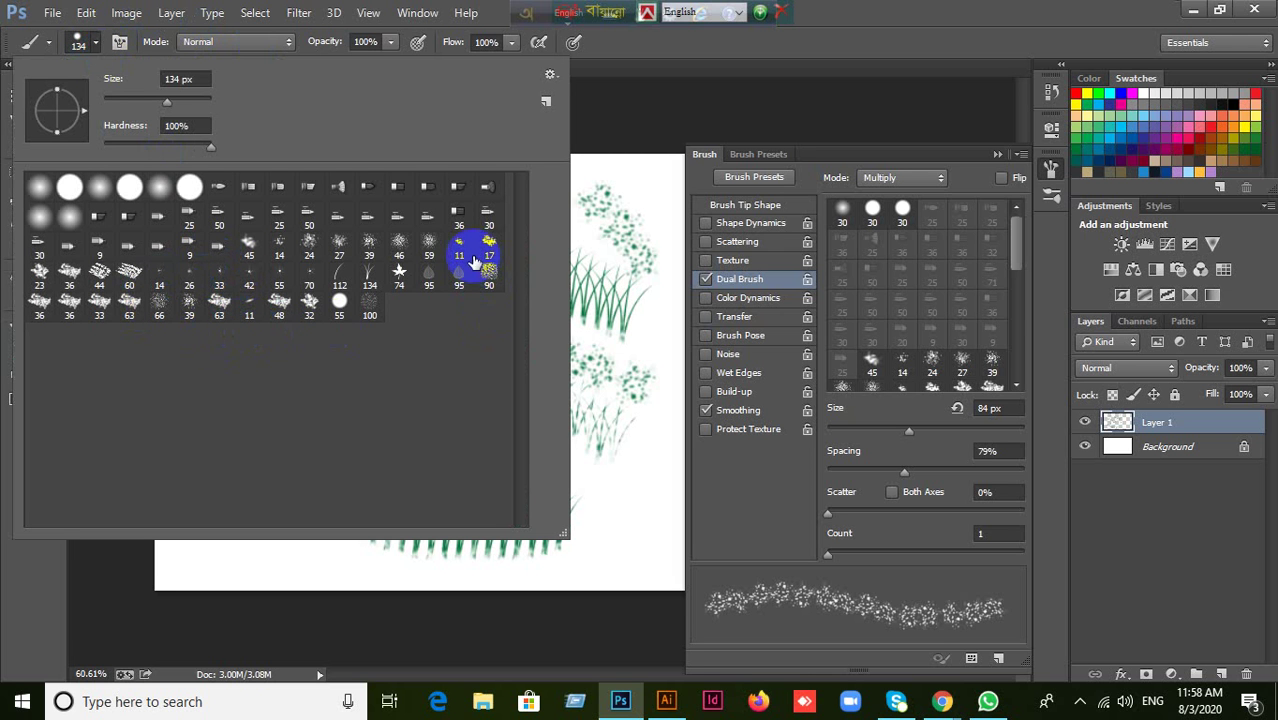
pyautogui.click(368, 186)
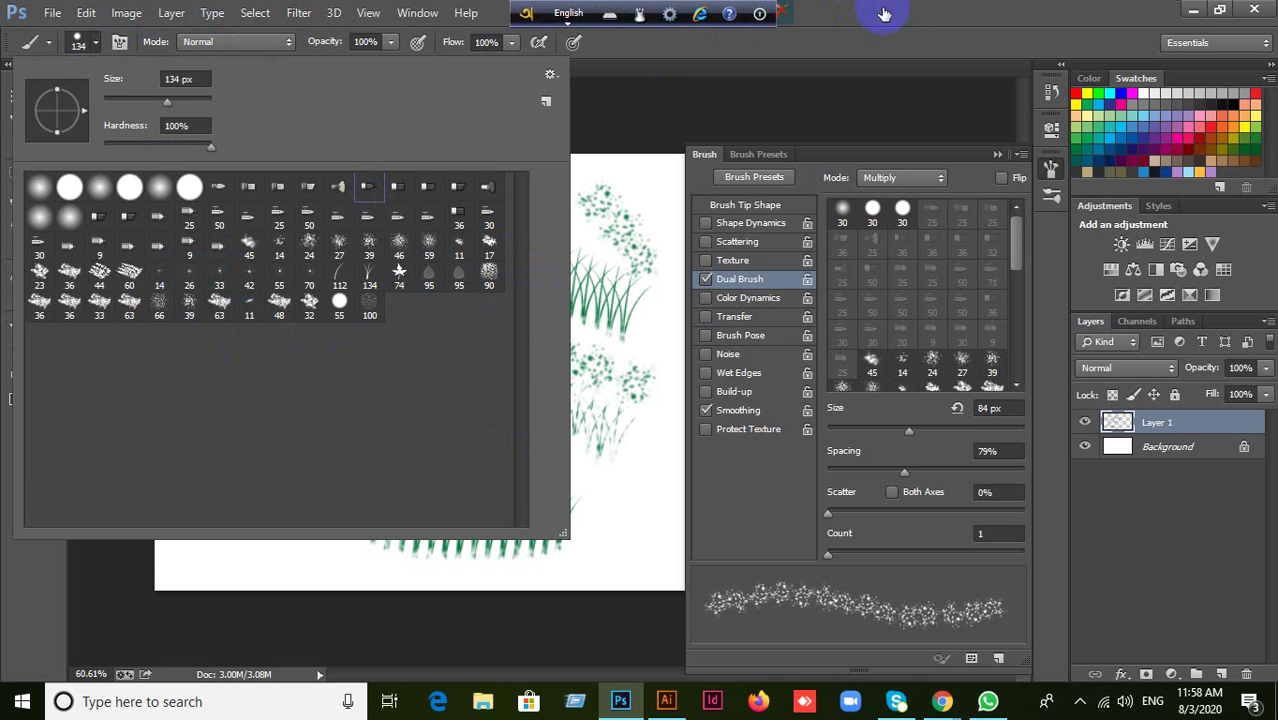
pyautogui.click(355, 395)
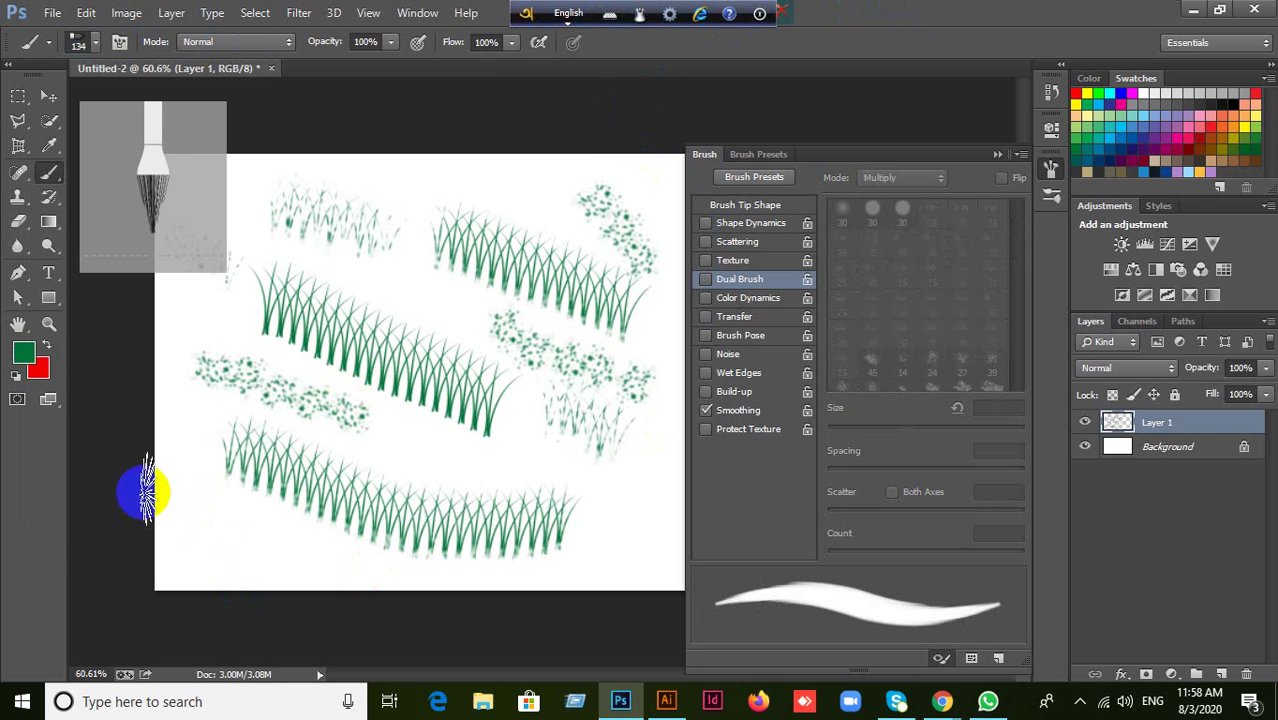
# Paint a bristle stroke, then speckled Dual Brush strokes with Smoothing off across the lower and middle canvas.
pyautogui.moveTo(172, 492); pyautogui.dragTo(260, 535)
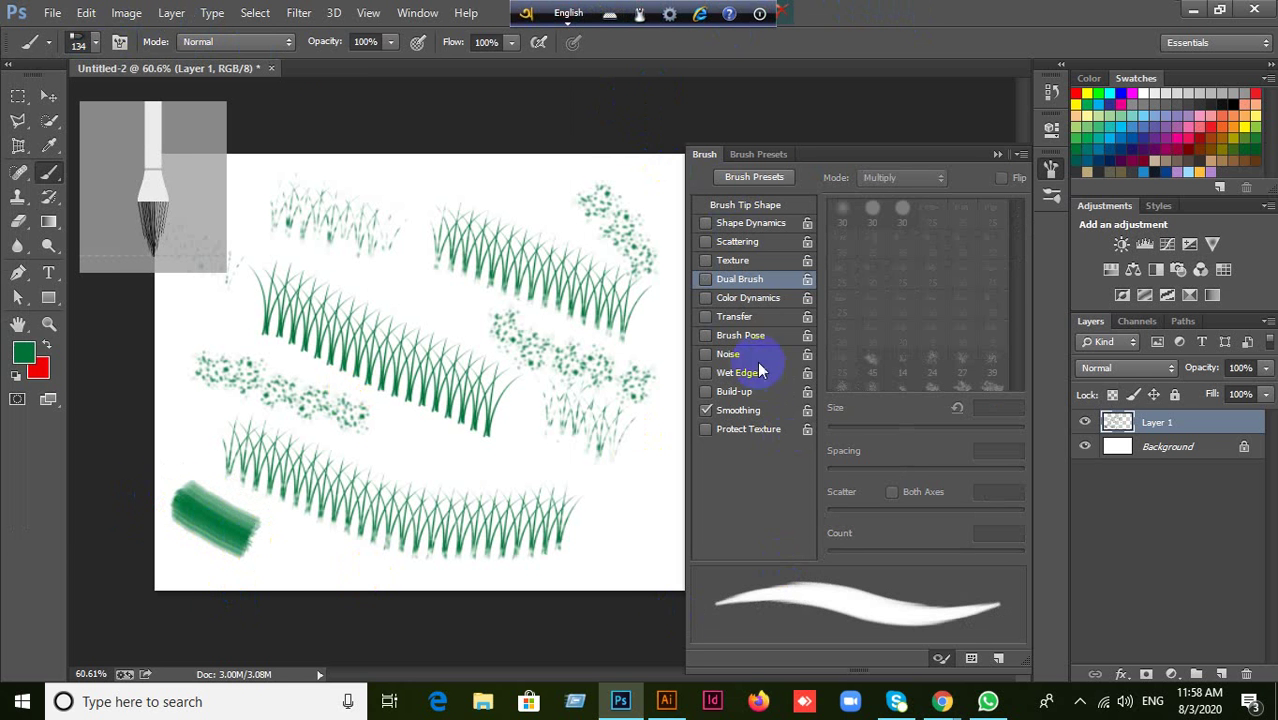
pyautogui.click(705, 279)
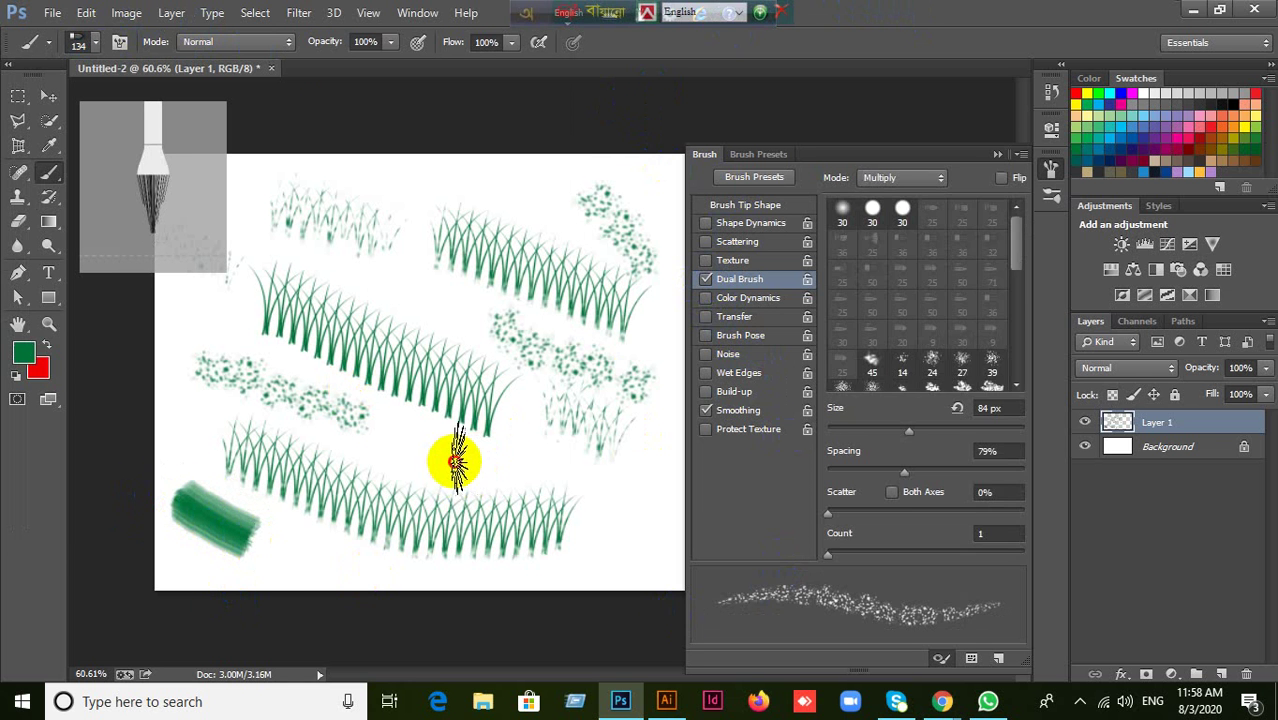
pyautogui.moveTo(525, 460)
pyautogui.mouseDown()
pyautogui.moveTo(548, 456)
pyautogui.moveTo(605, 491)
pyautogui.mouseUp()
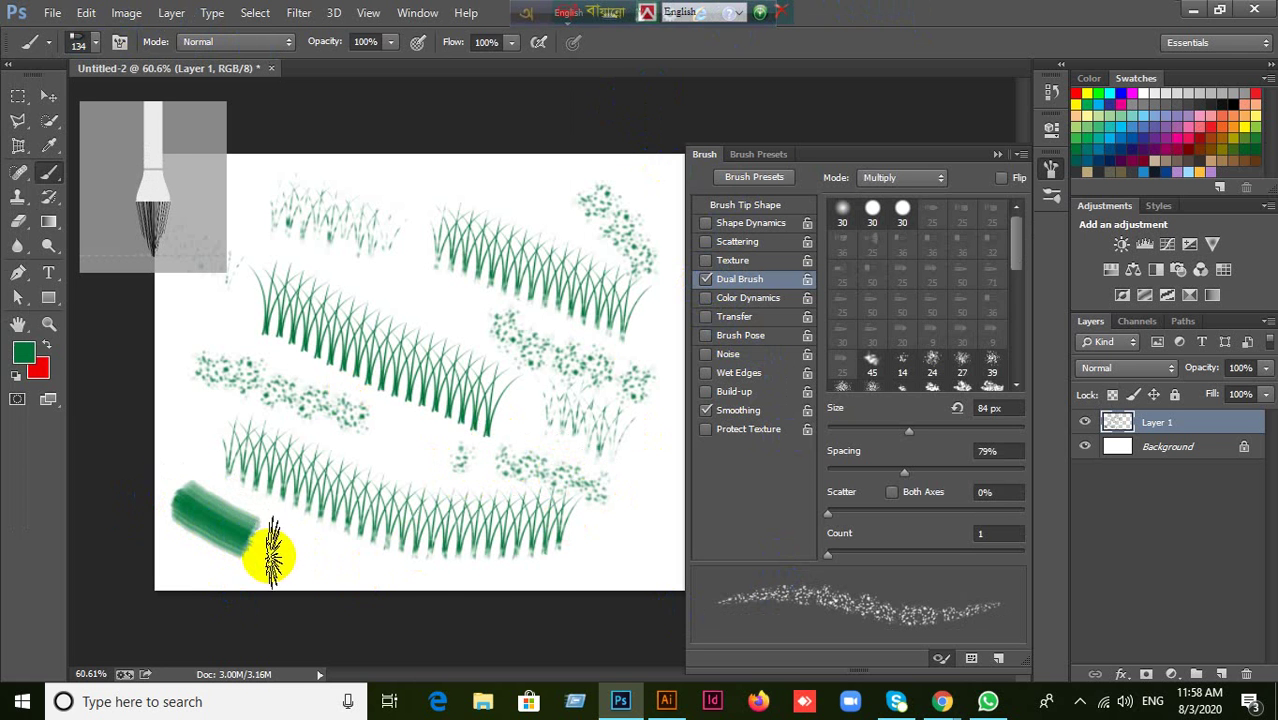
pyautogui.moveTo(271, 548); pyautogui.dragTo(531, 578)
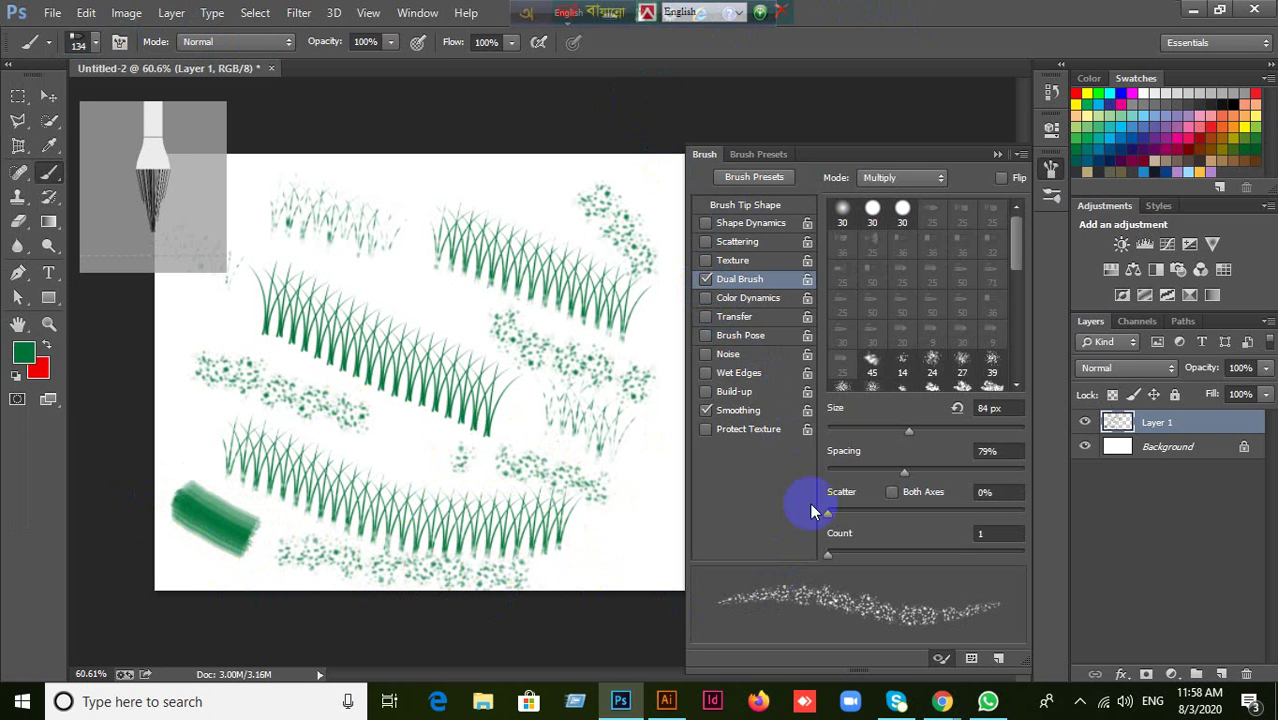
pyautogui.click(743, 412)
pyautogui.moveTo(578, 446)
pyautogui.mouseDown()
pyautogui.moveTo(593, 485)
pyautogui.moveTo(650, 508)
pyautogui.moveTo(610, 559)
pyautogui.moveTo(620, 565)
pyautogui.mouseUp()
pyautogui.moveTo(442, 277)
pyautogui.mouseDown()
pyautogui.moveTo(456, 285)
pyautogui.moveTo(362, 294)
pyautogui.moveTo(566, 415)
pyautogui.moveTo(485, 486)
pyautogui.moveTo(514, 471)
pyautogui.moveTo(548, 517)
pyautogui.moveTo(616, 502)
pyautogui.mouseUp()
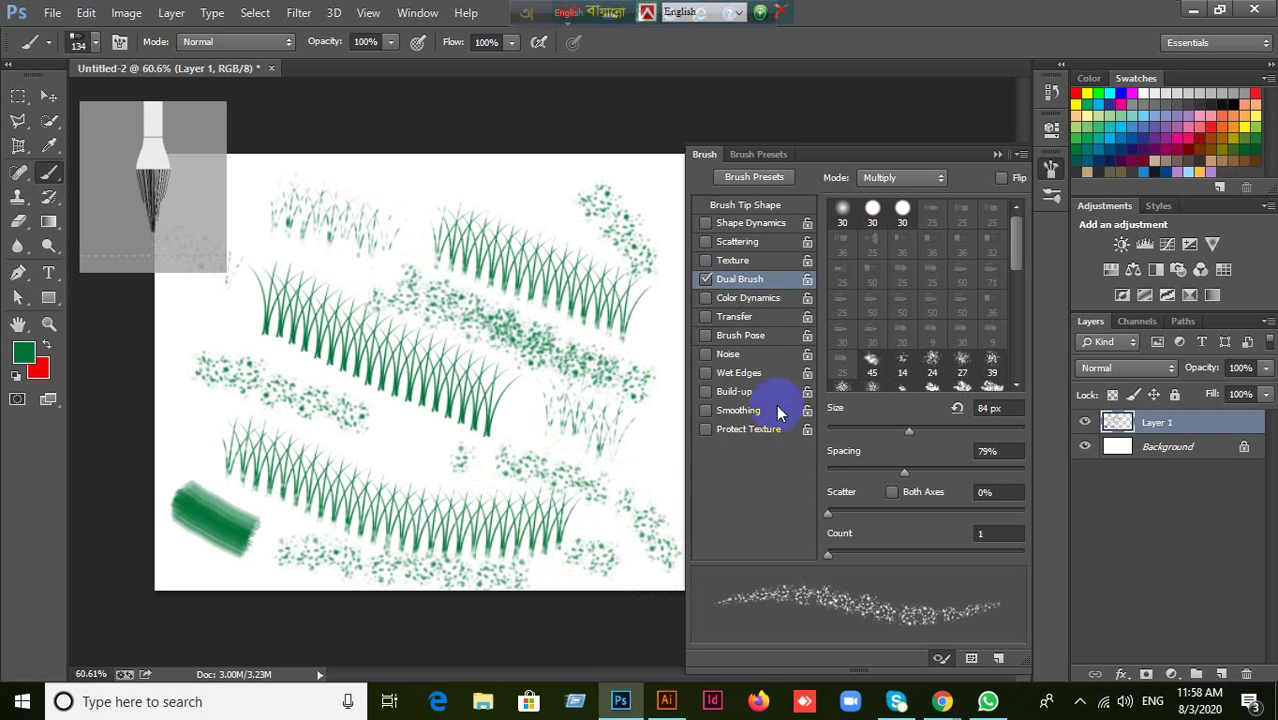
# Replace Dual Brush with Color Dynamics and collapse the Brush panel.
pyautogui.click(707, 280)
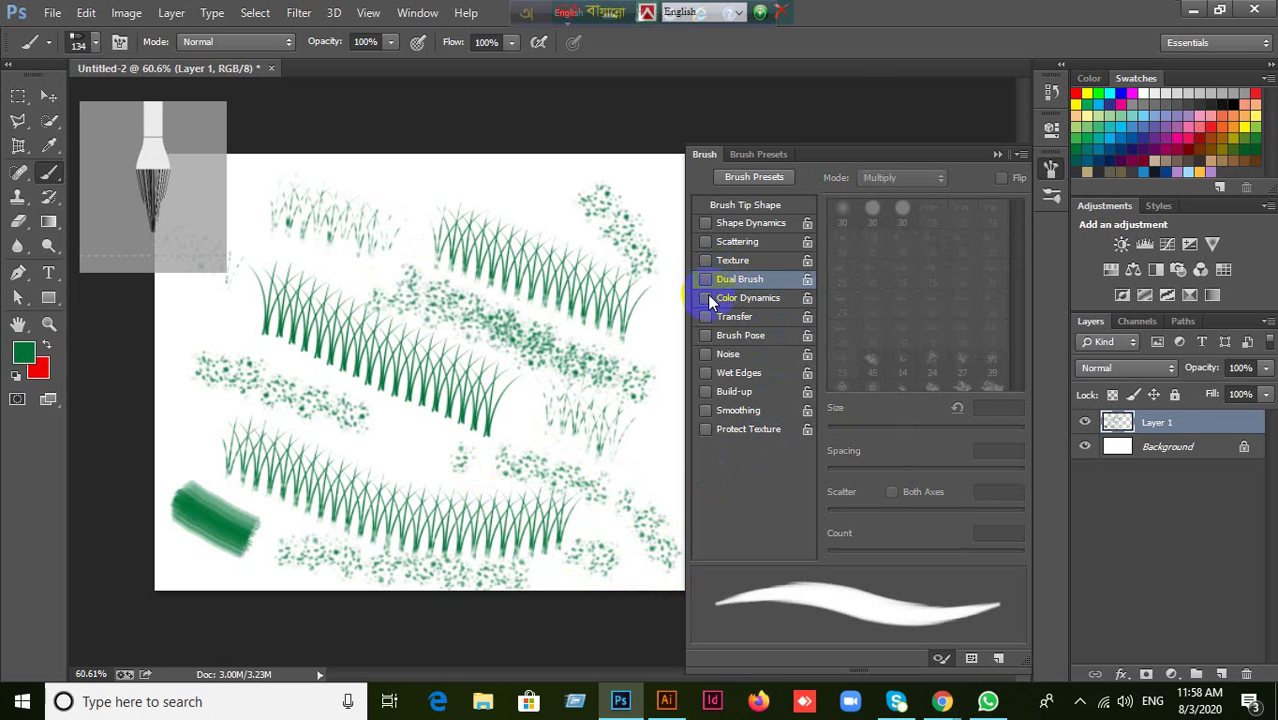
pyautogui.click(706, 298)
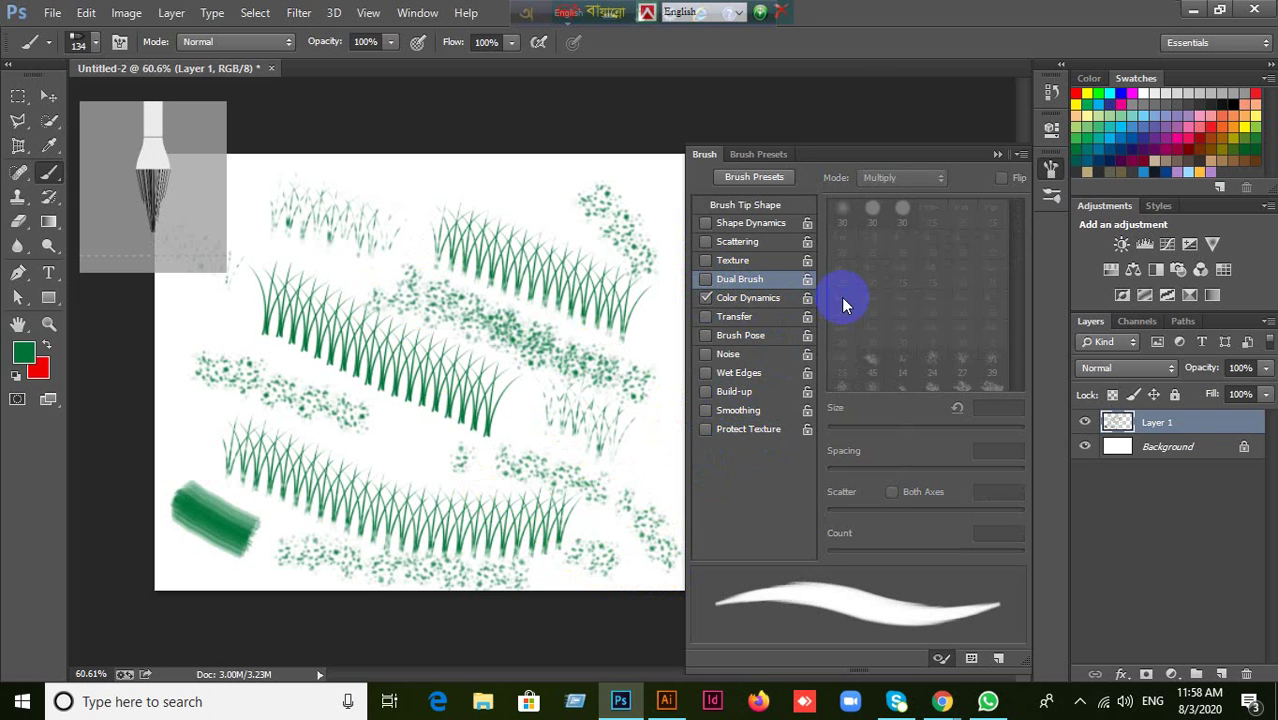
pyautogui.click(997, 154)
# Delete the painted Layer 1 and confirm the removal.
pyautogui.click(1247, 676)
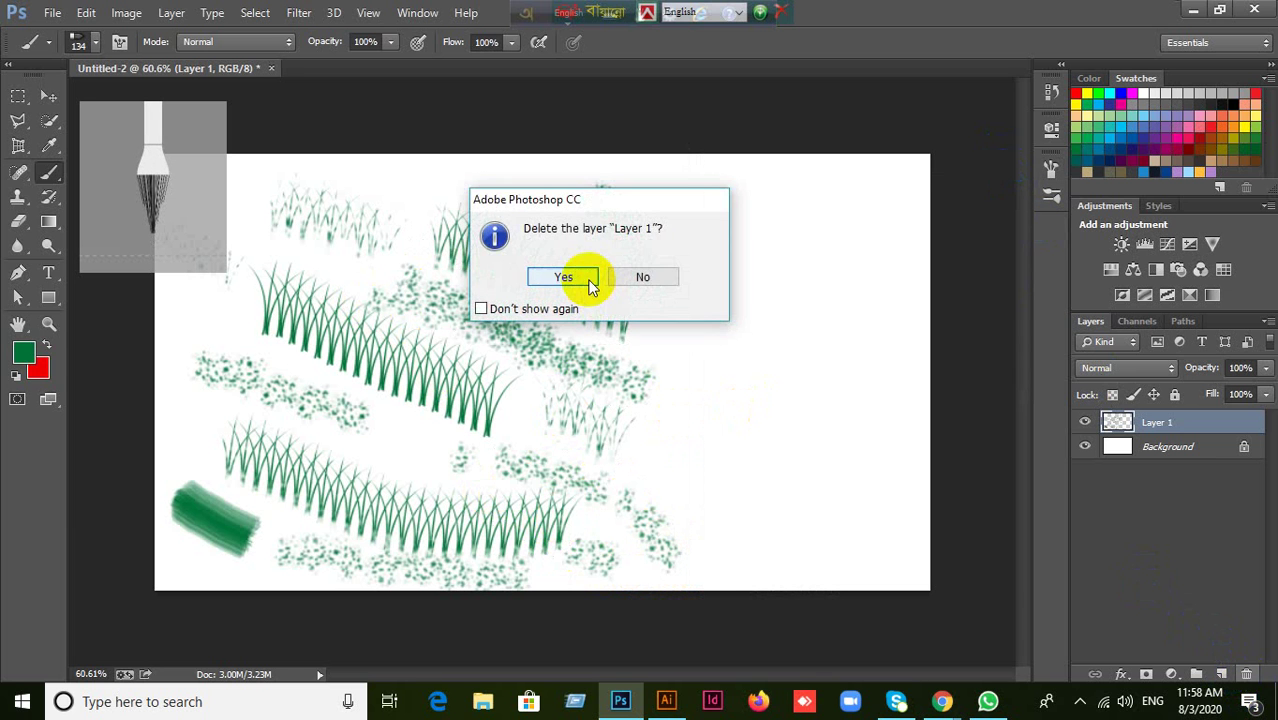
pyautogui.click(563, 277)
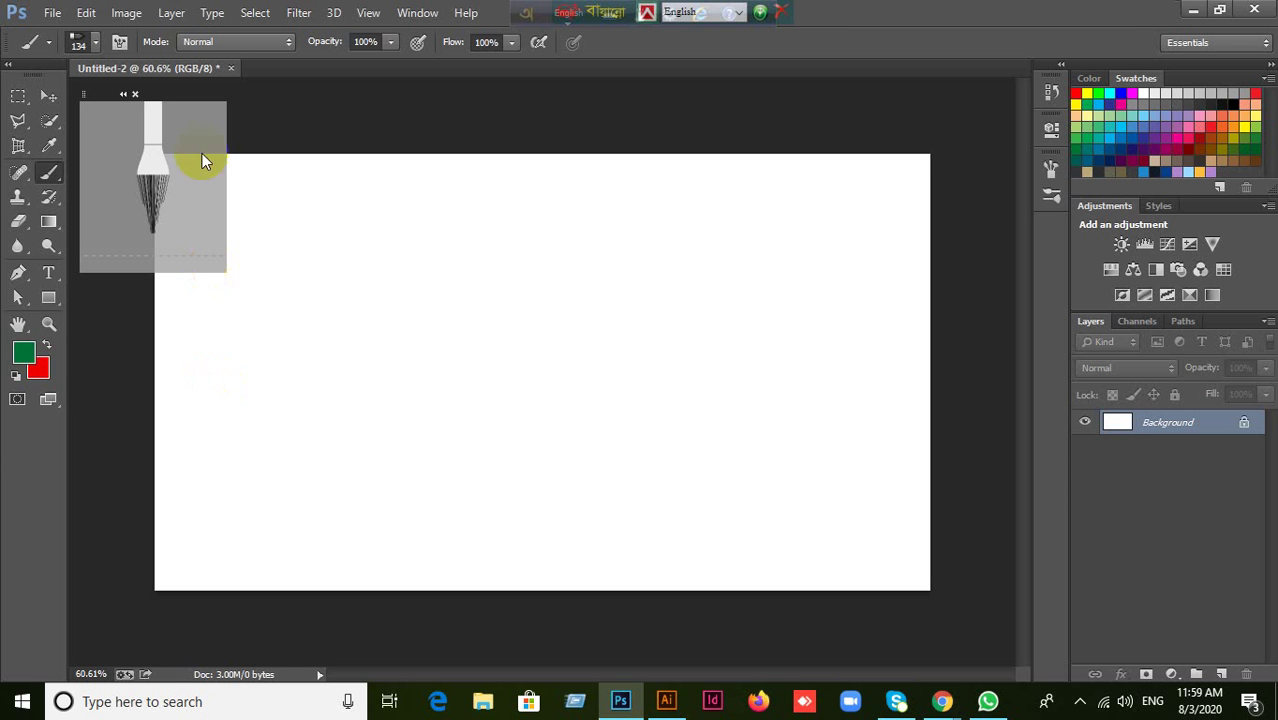
pyautogui.click(15, 376)
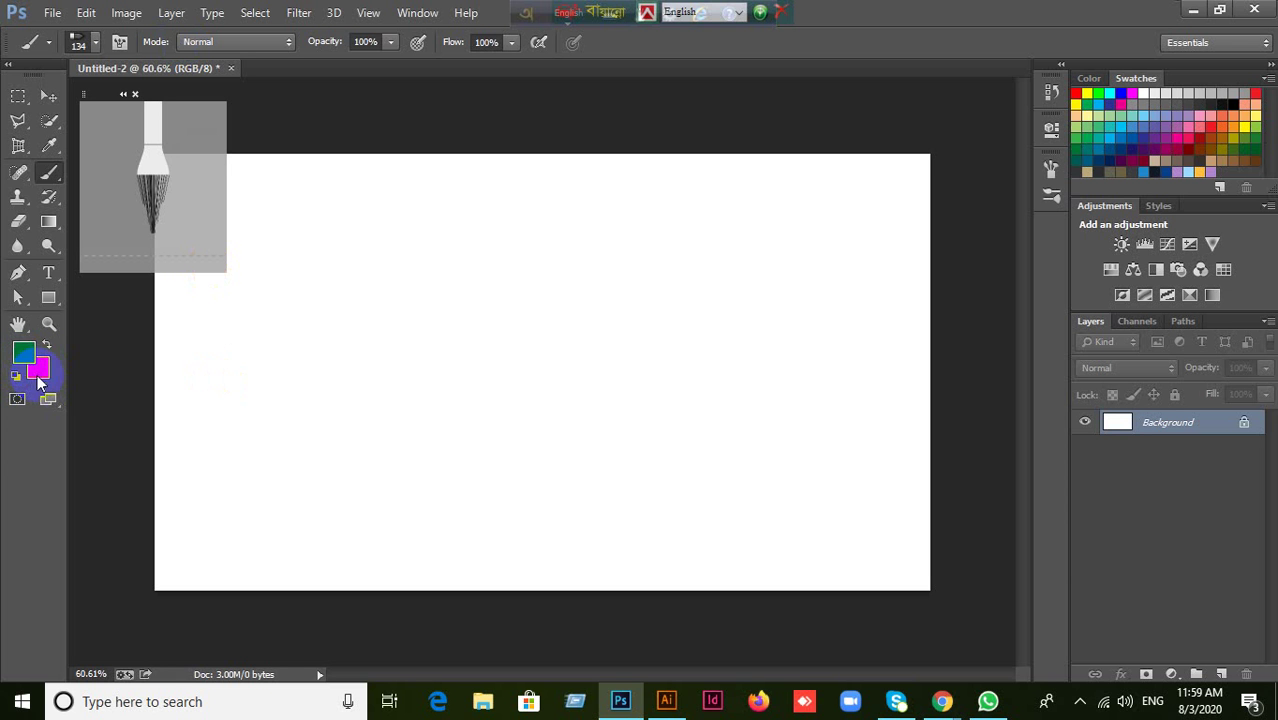
# Check the grass brush preset and add a new empty layer above Background.
pyautogui.click(95, 43)
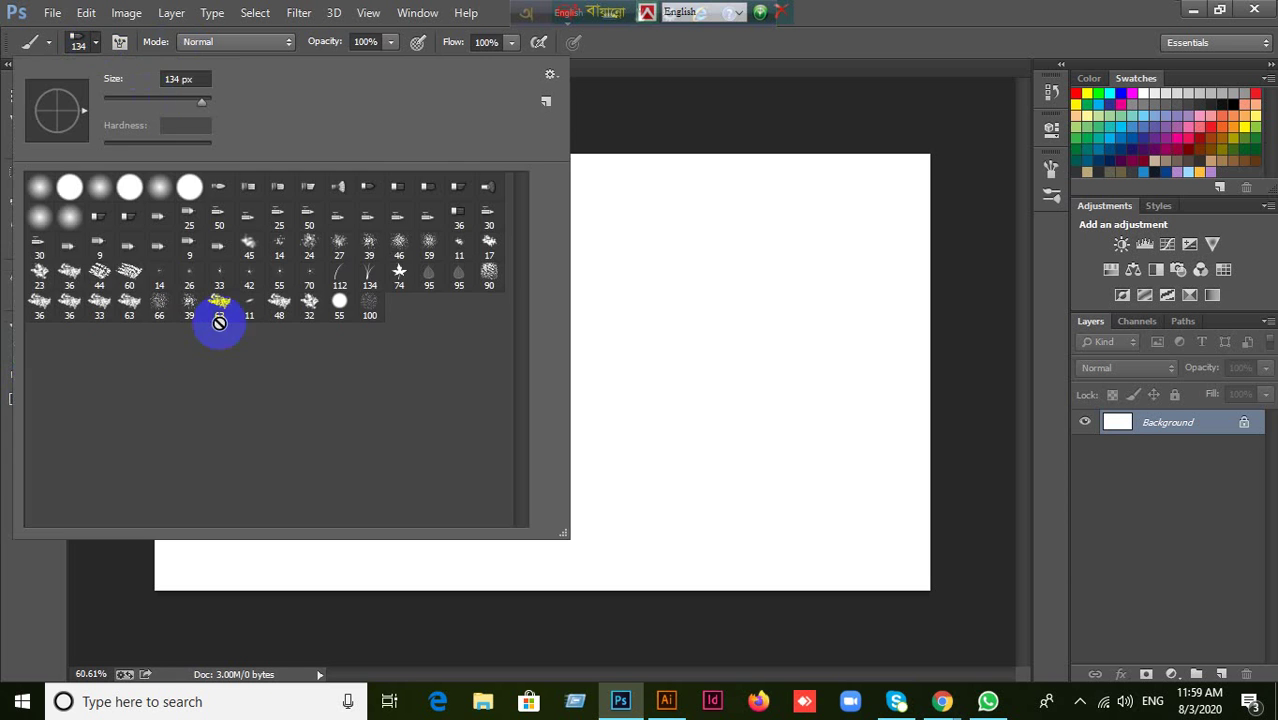
pyautogui.click(897, 12)
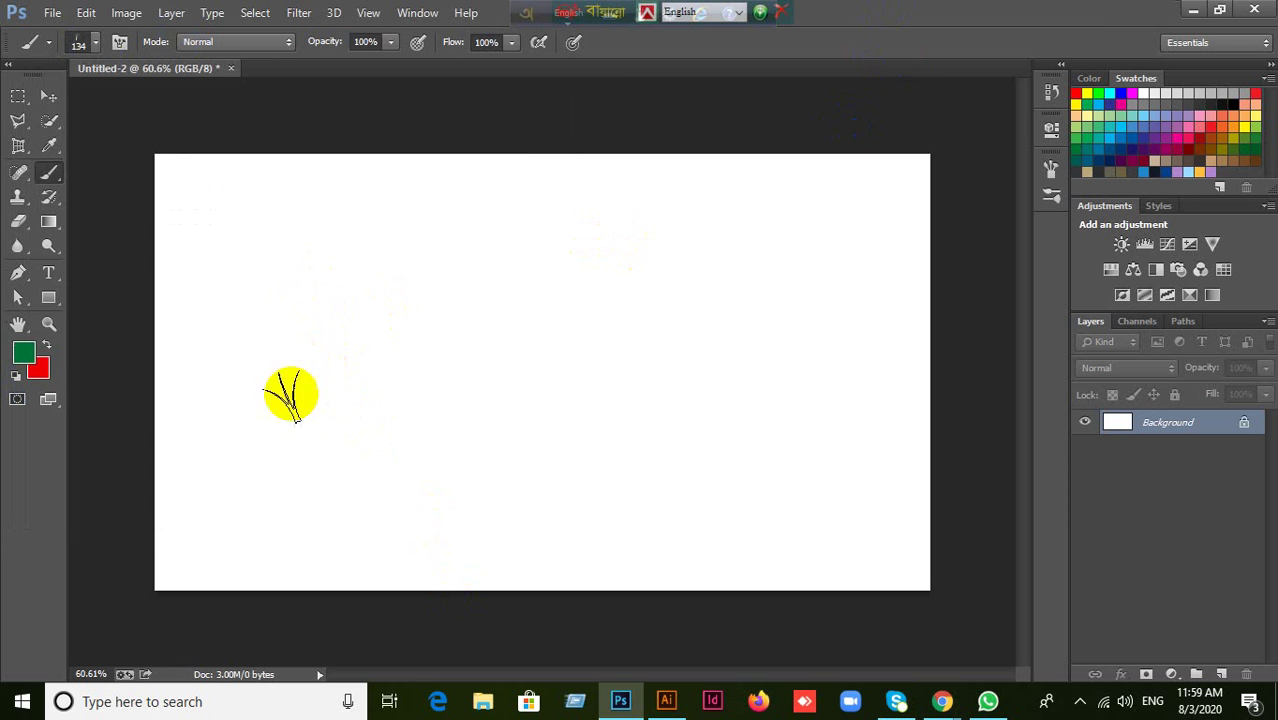
pyautogui.click(1221, 673)
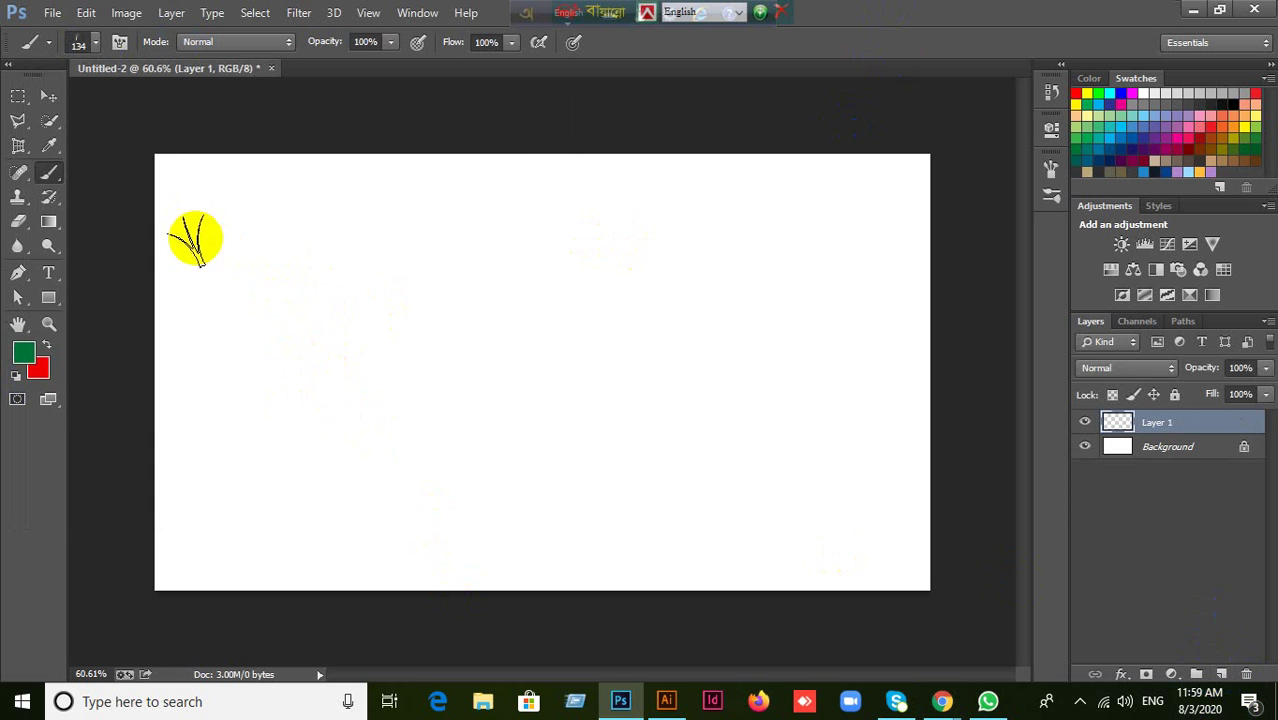
# Paint a diagonal multicoloured grass row, then turn off Transfer, Scattering and Shape Dynamics.
pyautogui.moveTo(194, 237)
pyautogui.mouseDown()
pyautogui.moveTo(582, 419)
pyautogui.moveTo(738, 472)
pyautogui.moveTo(747, 463)
pyautogui.mouseUp()
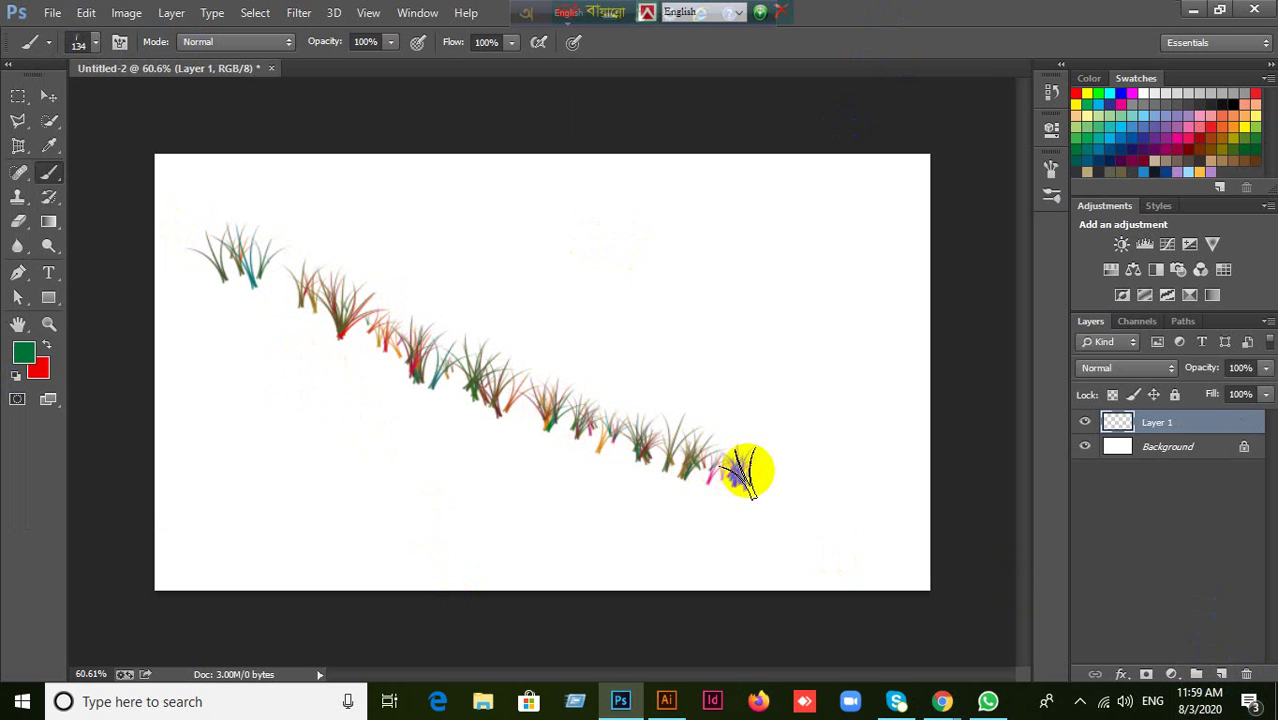
pyautogui.click(118, 44)
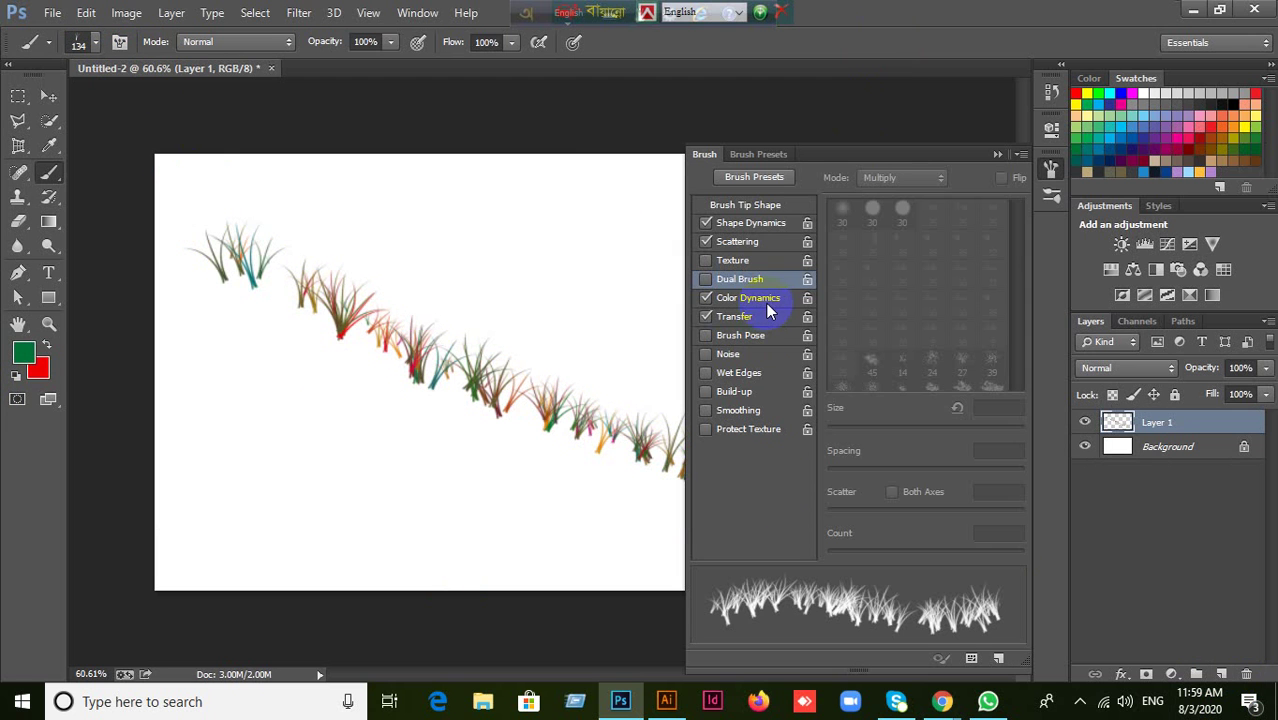
pyautogui.click(739, 317)
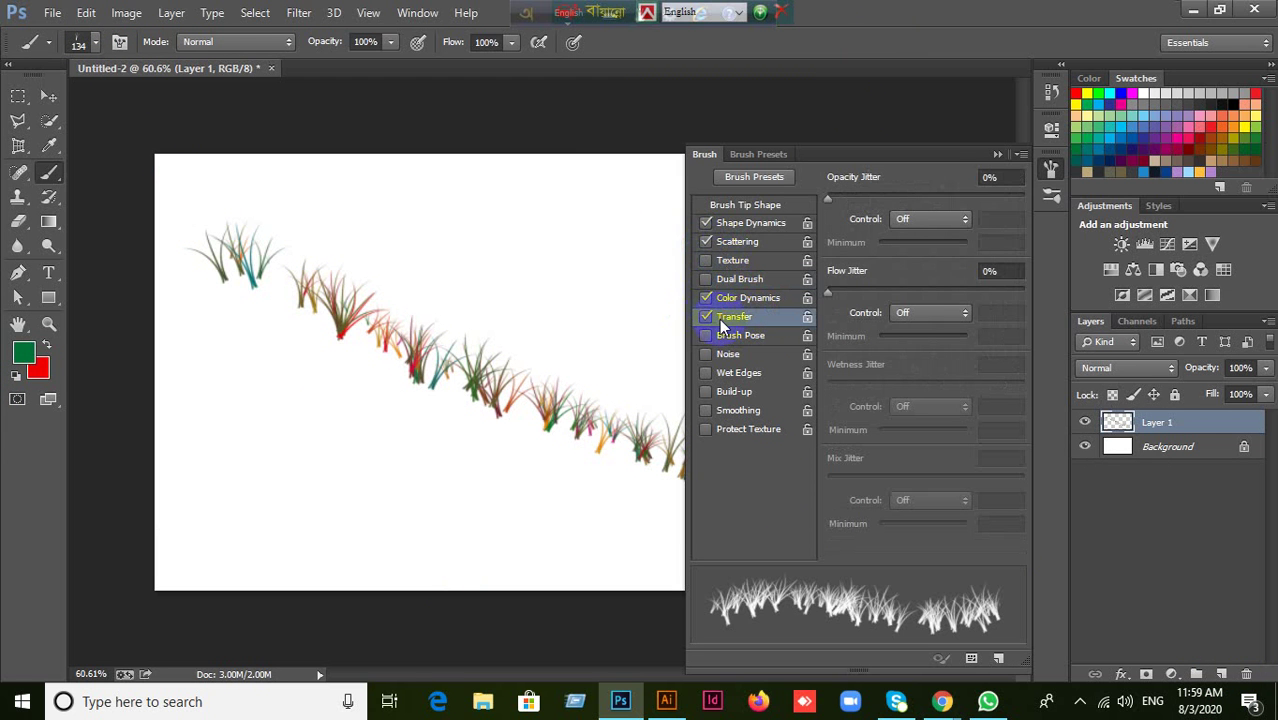
pyautogui.click(708, 317)
pyautogui.click(706, 241)
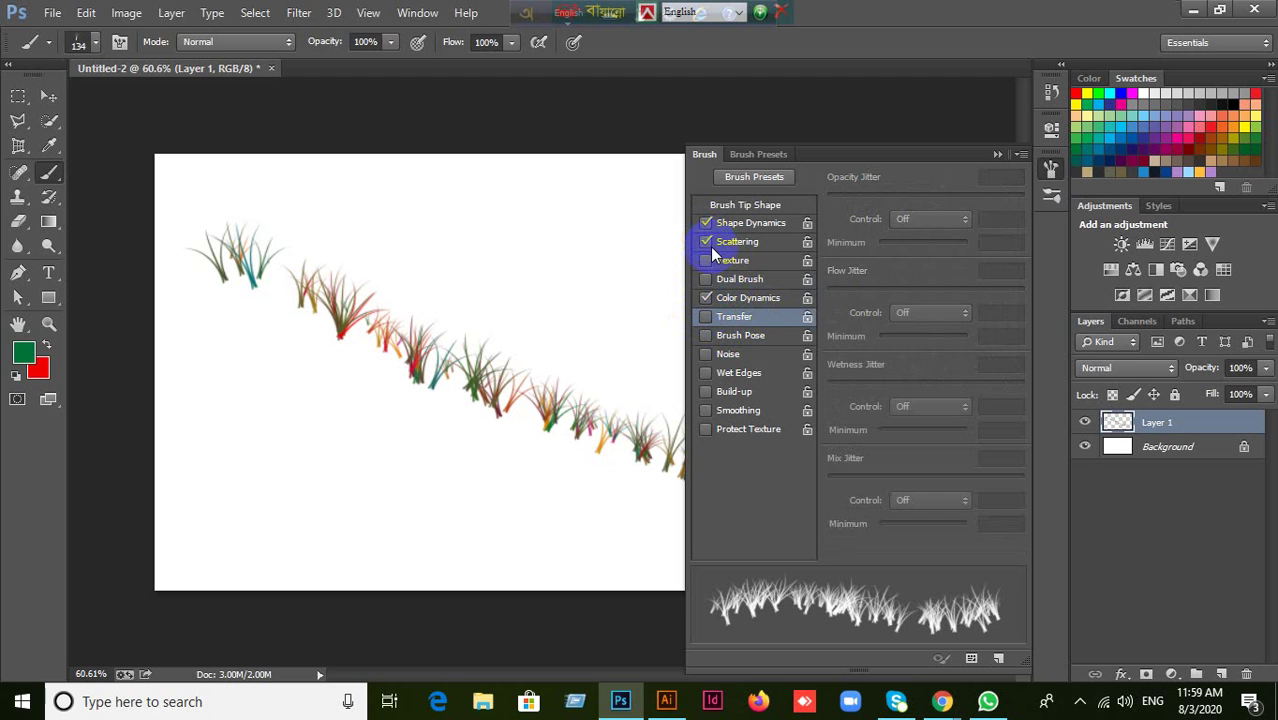
pyautogui.click(710, 261)
pyautogui.click(709, 241)
pyautogui.click(707, 222)
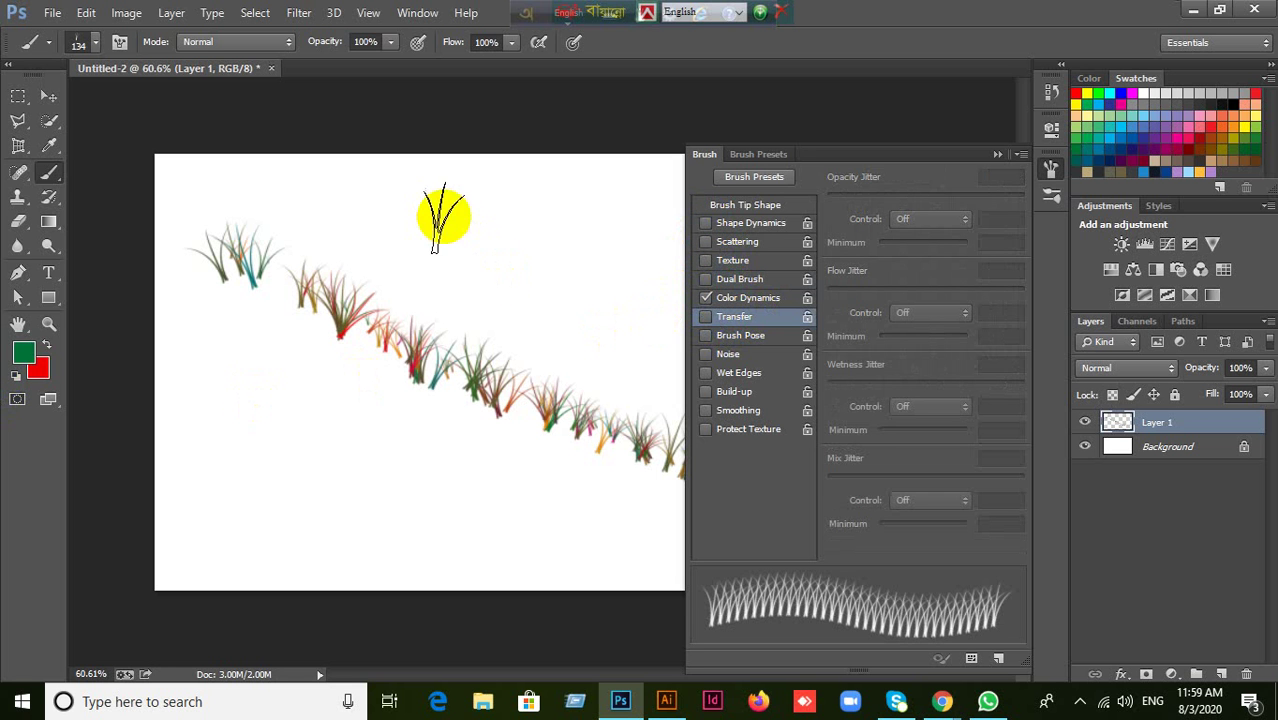
# Paint two more diagonal grass rows and re-enable Shape Dynamics.
pyautogui.moveTo(443, 218); pyautogui.dragTo(640, 310)
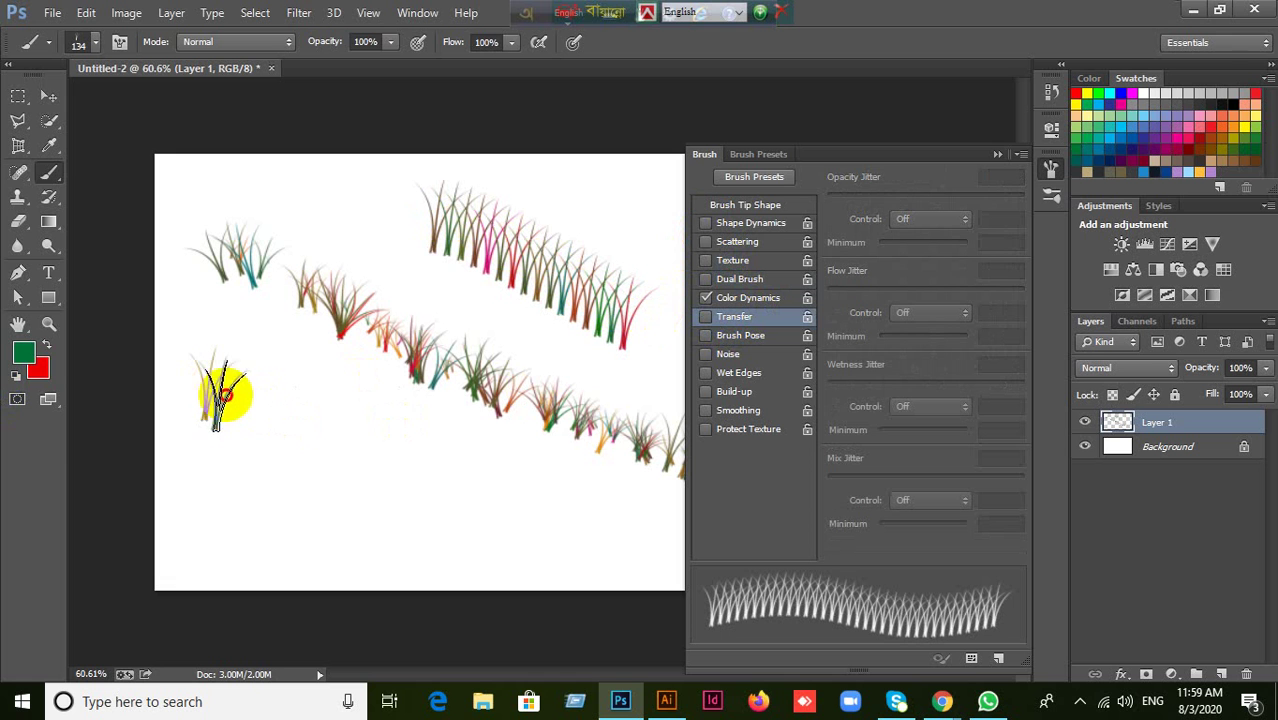
pyautogui.moveTo(222, 395)
pyautogui.mouseDown()
pyautogui.moveTo(362, 466)
pyautogui.moveTo(527, 515)
pyautogui.moveTo(645, 525)
pyautogui.mouseUp()
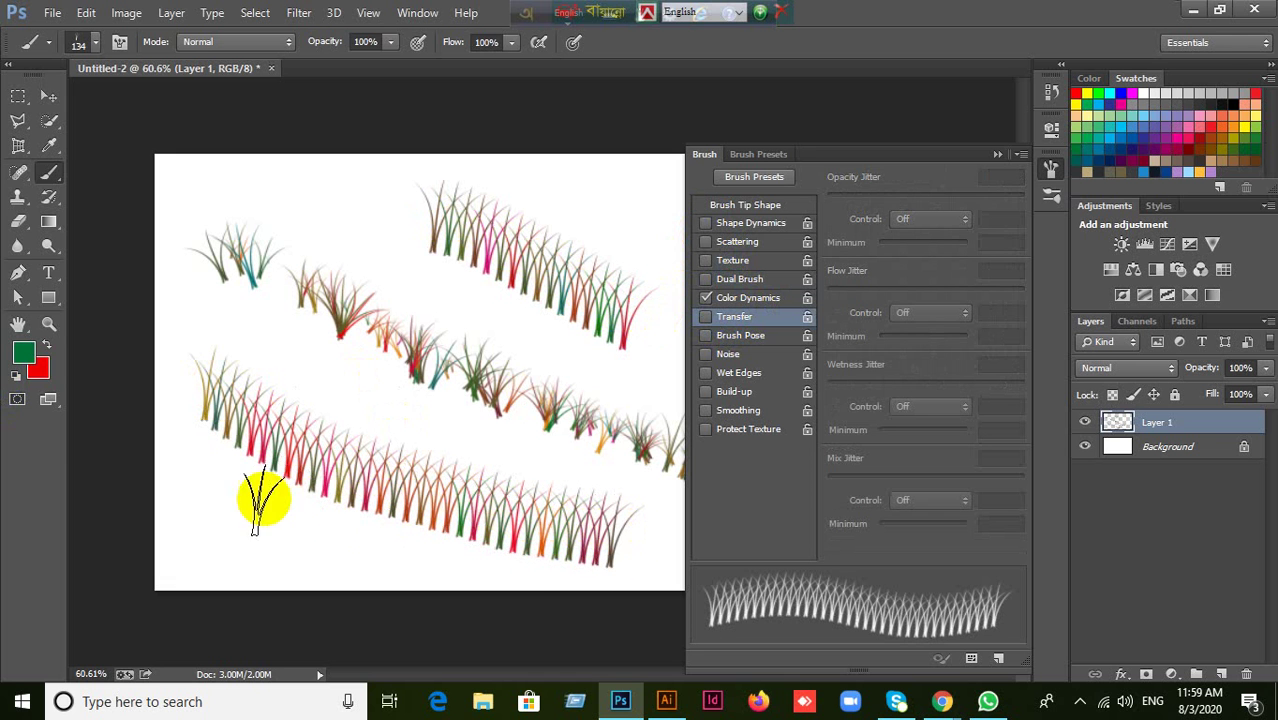
pyautogui.click(707, 224)
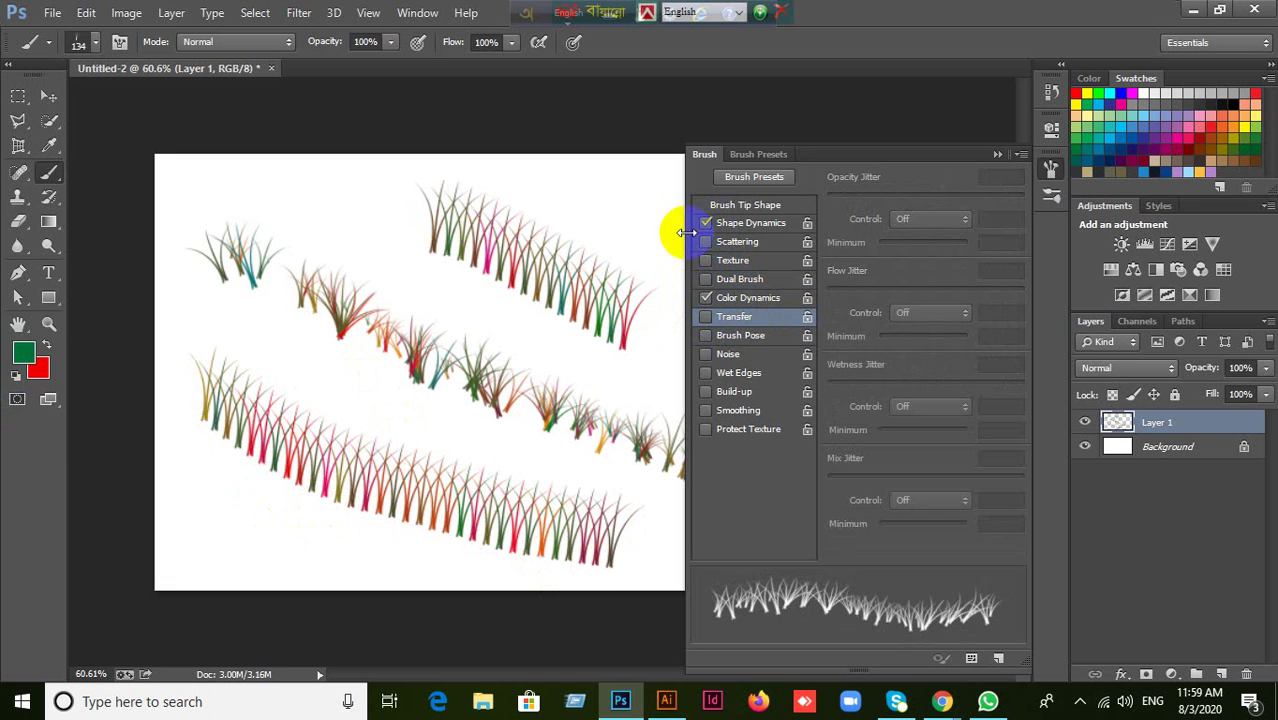
# Paint several more diagonal grass rows across the top, middle and bottom of the canvas.
pyautogui.moveTo(292, 186)
pyautogui.mouseDown()
pyautogui.moveTo(503, 317)
pyautogui.moveTo(640, 385)
pyautogui.mouseUp()
pyautogui.moveTo(240, 298)
pyautogui.mouseDown()
pyautogui.moveTo(334, 365)
pyautogui.moveTo(555, 455)
pyautogui.mouseUp()
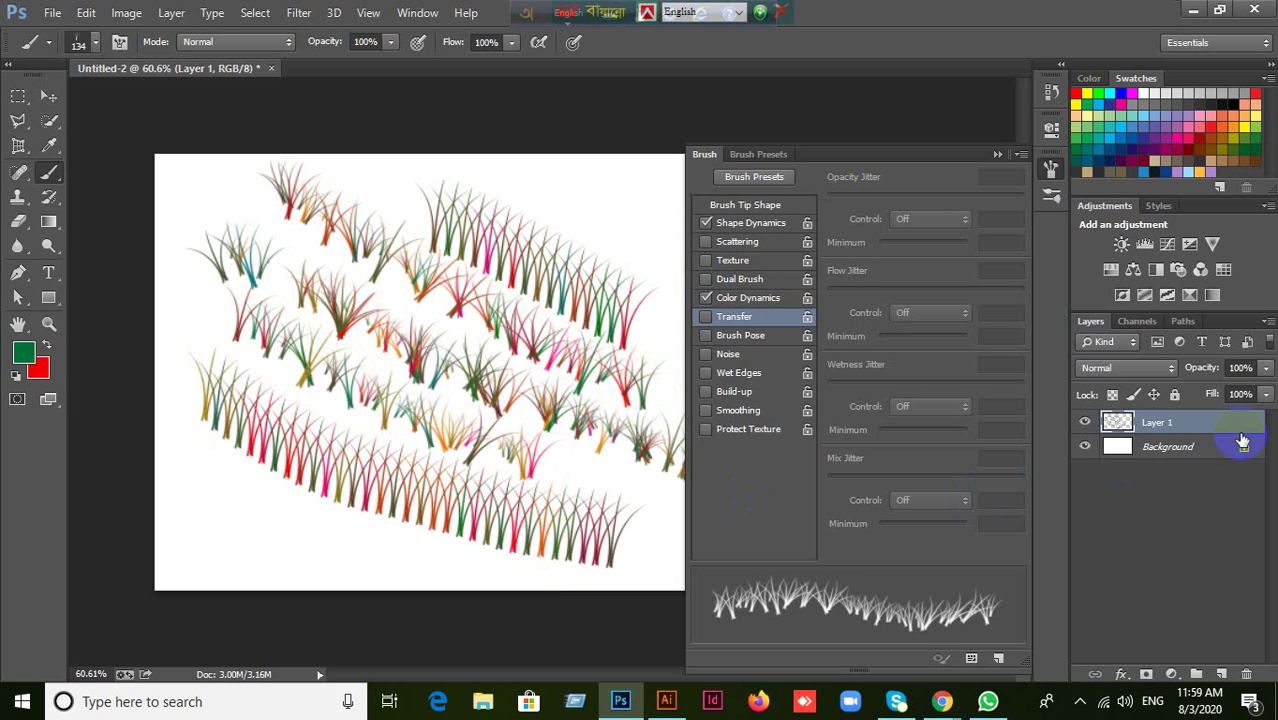
pyautogui.moveTo(171, 456)
pyautogui.mouseDown()
pyautogui.moveTo(360, 540)
pyautogui.moveTo(456, 556)
pyautogui.mouseUp()
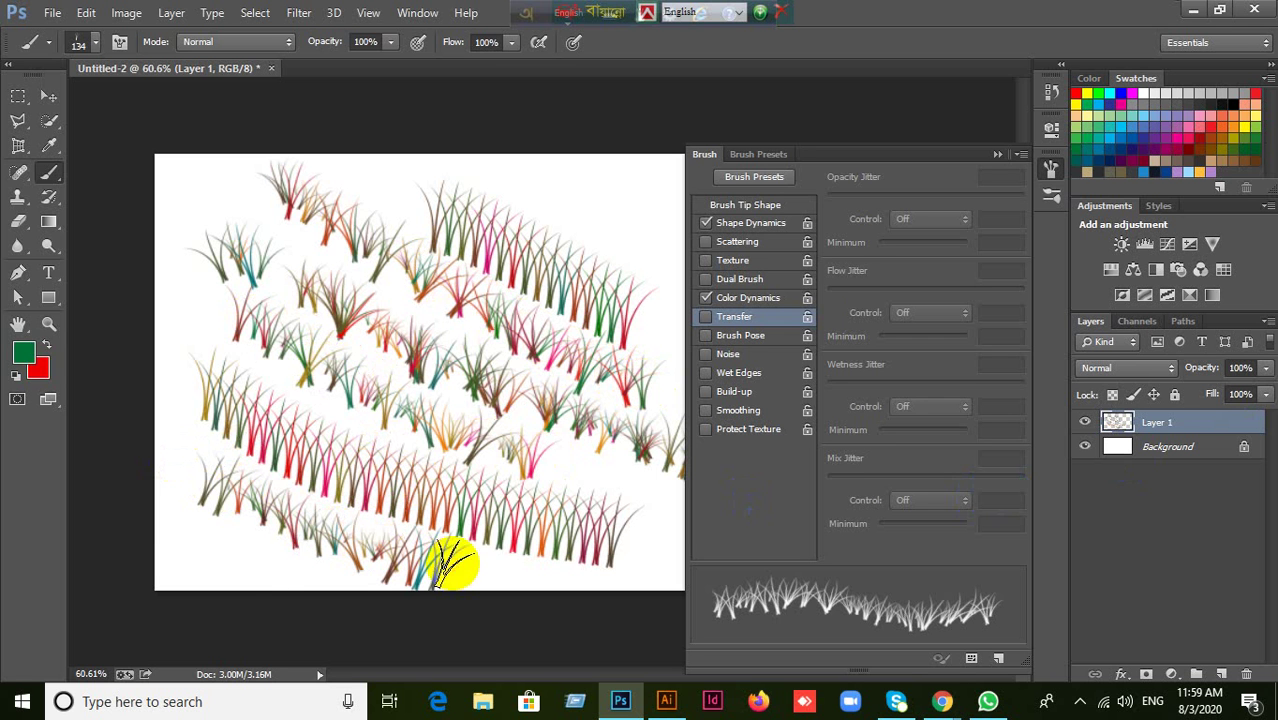
pyautogui.moveTo(540, 180)
pyautogui.mouseDown()
pyautogui.moveTo(577, 189)
pyautogui.moveTo(662, 262)
pyautogui.mouseUp()
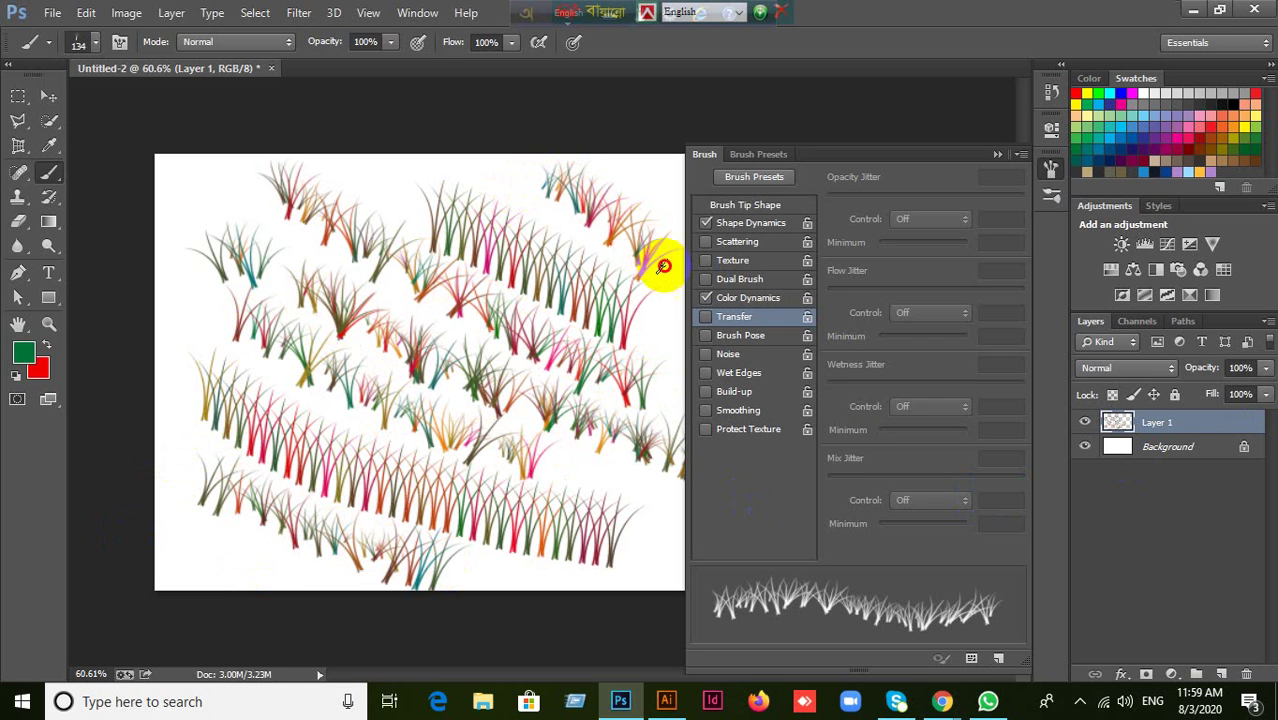
pyautogui.moveTo(442, 185); pyautogui.dragTo(545, 280)
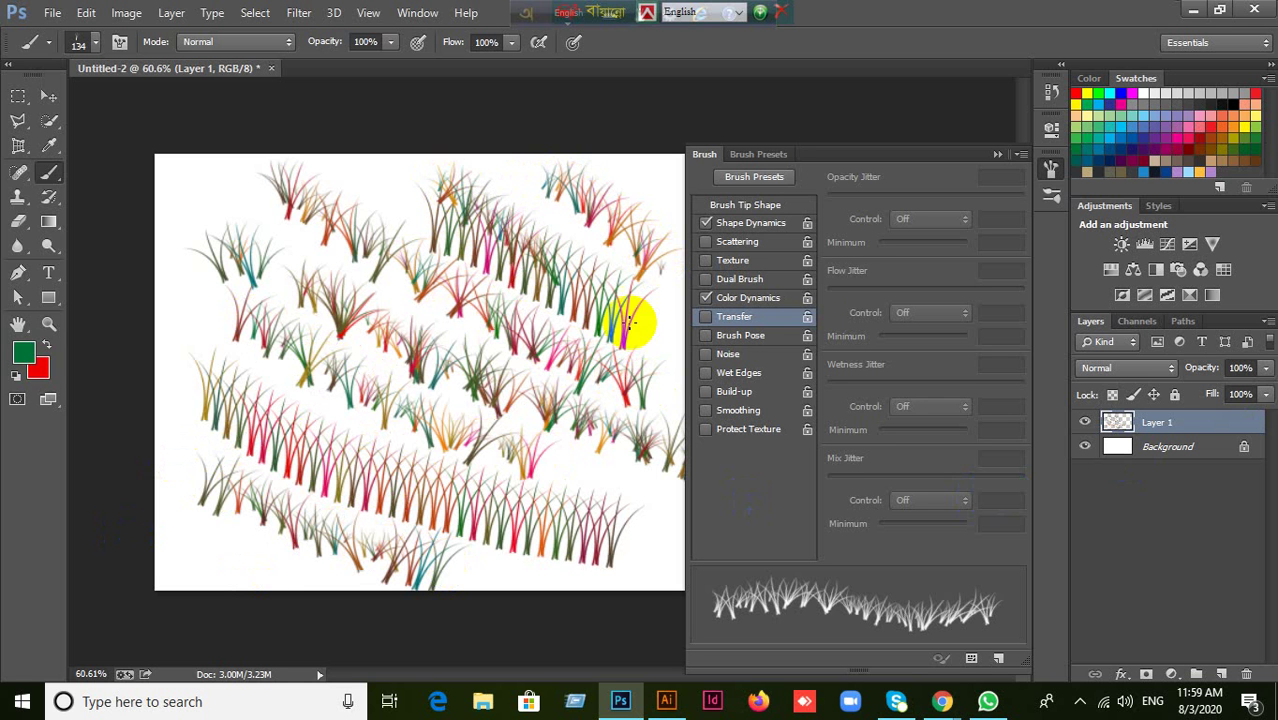
# Set Color Dynamics Hue Jitter to 37% and Saturation Jitter to 3%, then request deleting Layer 1.
pyautogui.click(748, 298)
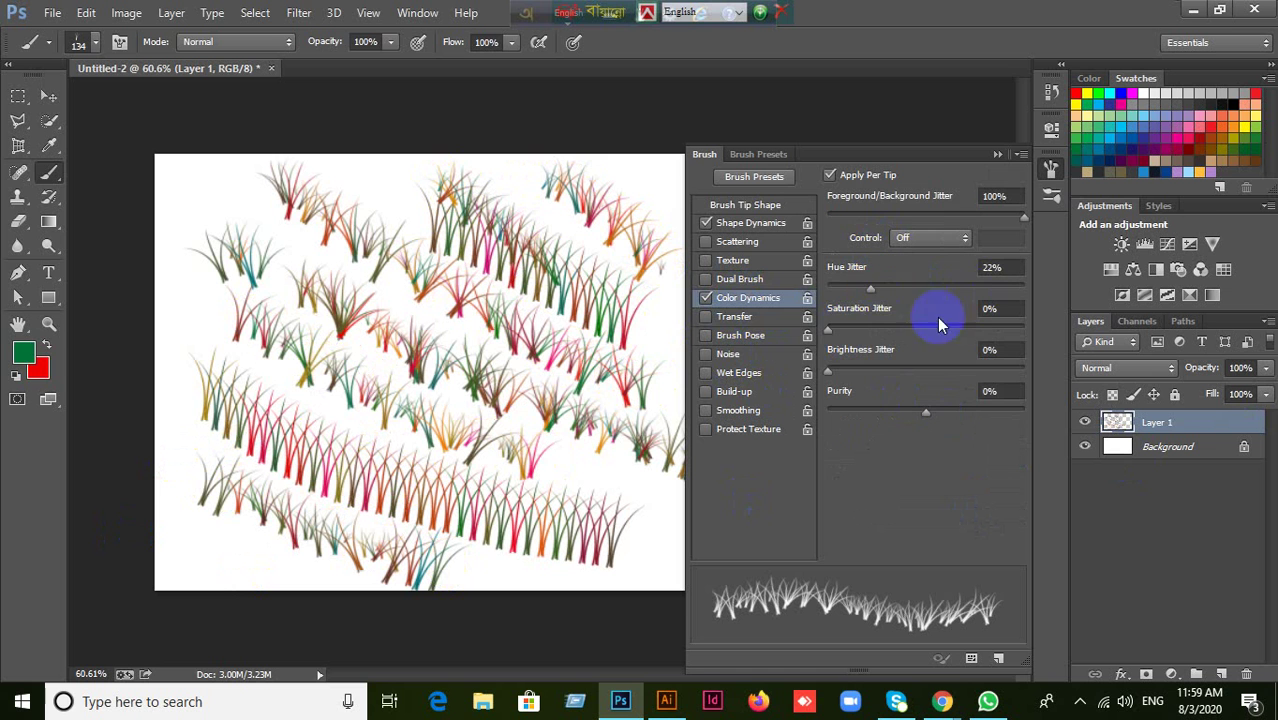
pyautogui.moveTo(869, 288); pyautogui.dragTo(900, 288)
pyautogui.moveTo(828, 329); pyautogui.dragTo(849, 330)
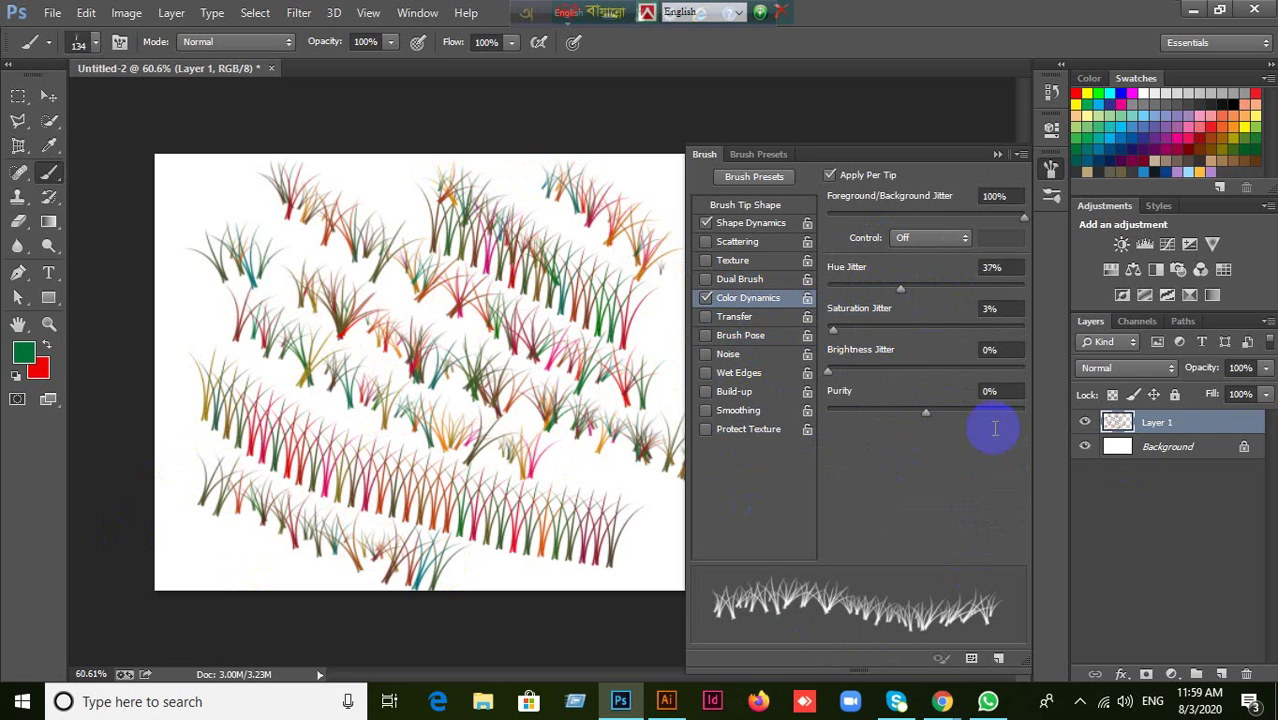
pyautogui.click(997, 154)
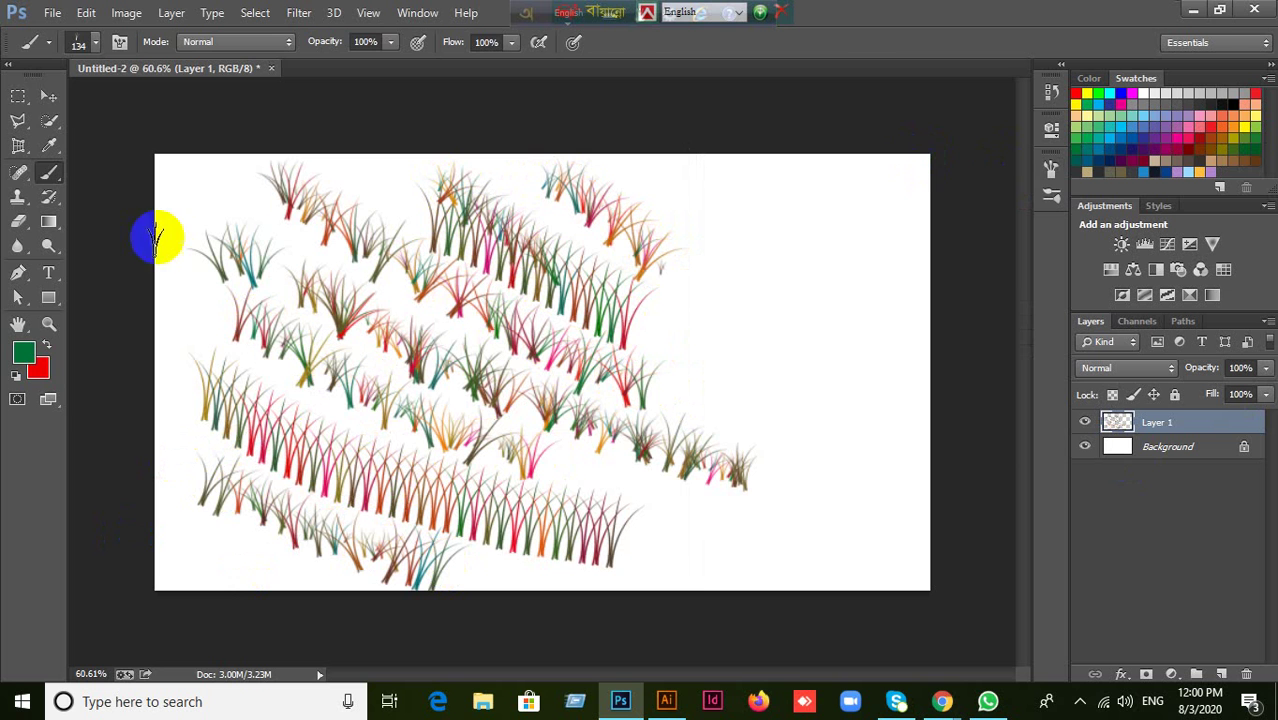
pyautogui.click(48, 97)
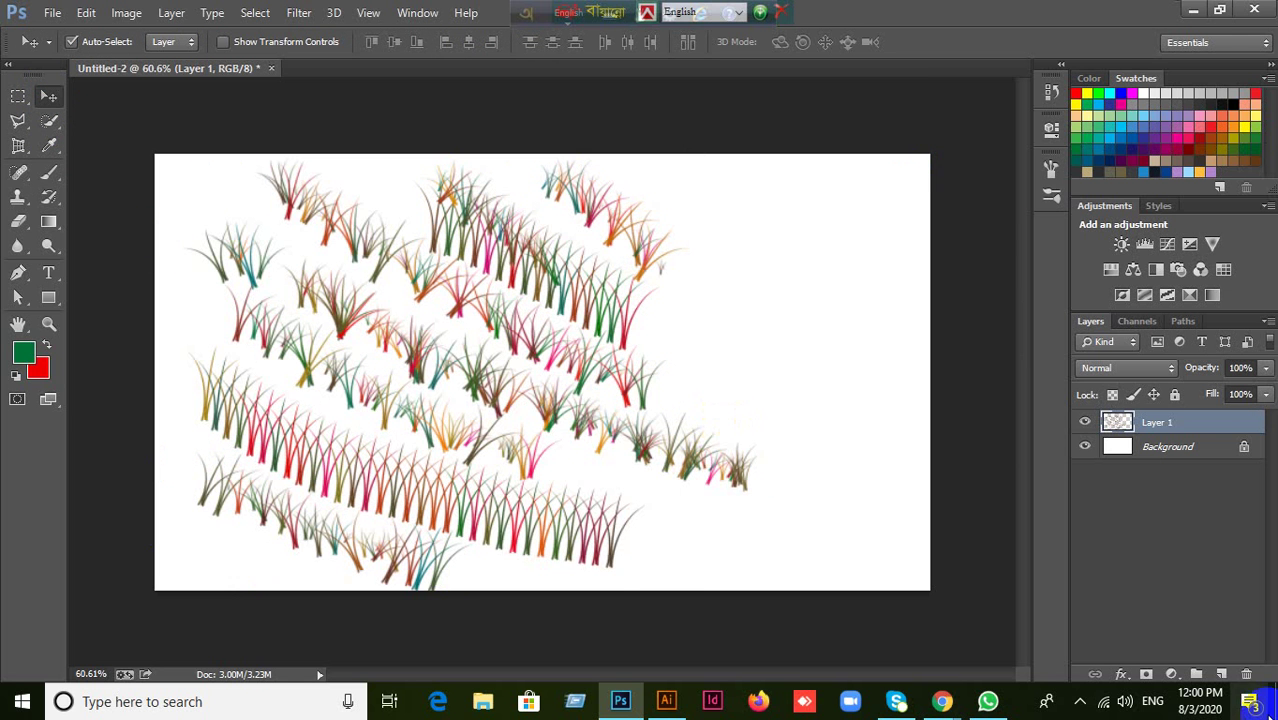
pyautogui.click(1246, 674)
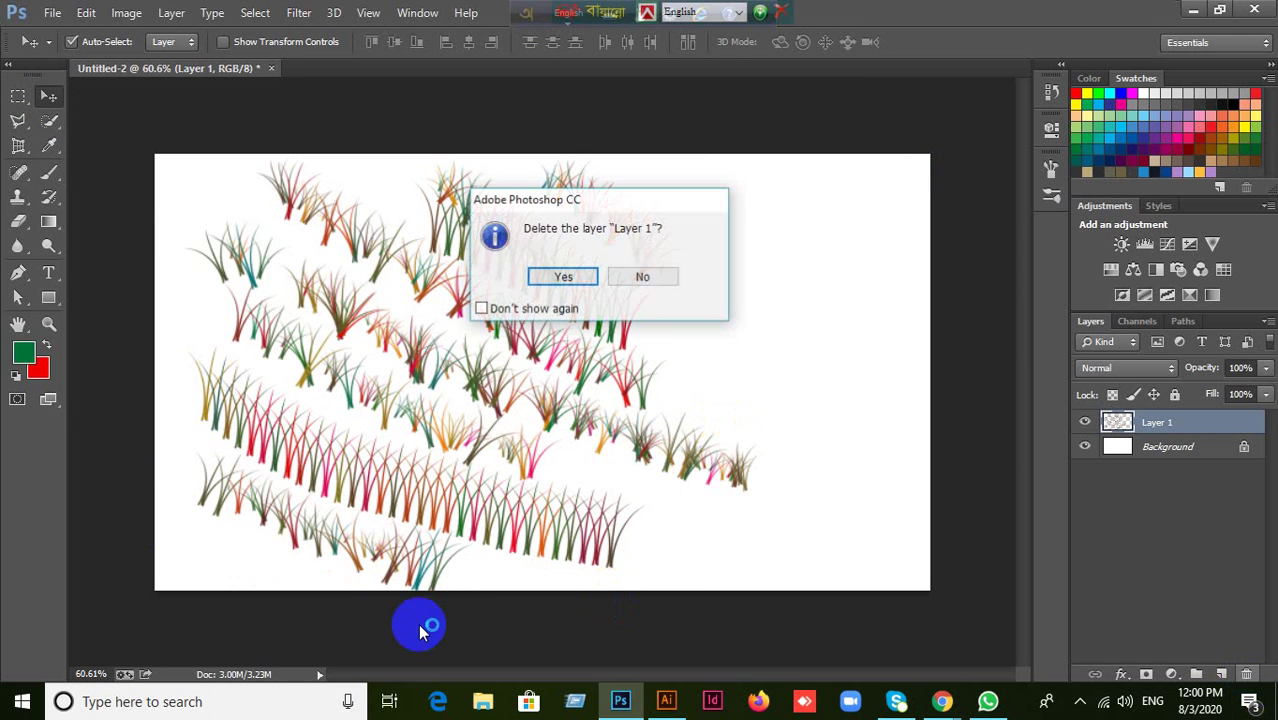
# Confirm deleting the grass layer, then return to the Brush tool with its settings panel showing.
pyautogui.click(562, 277)
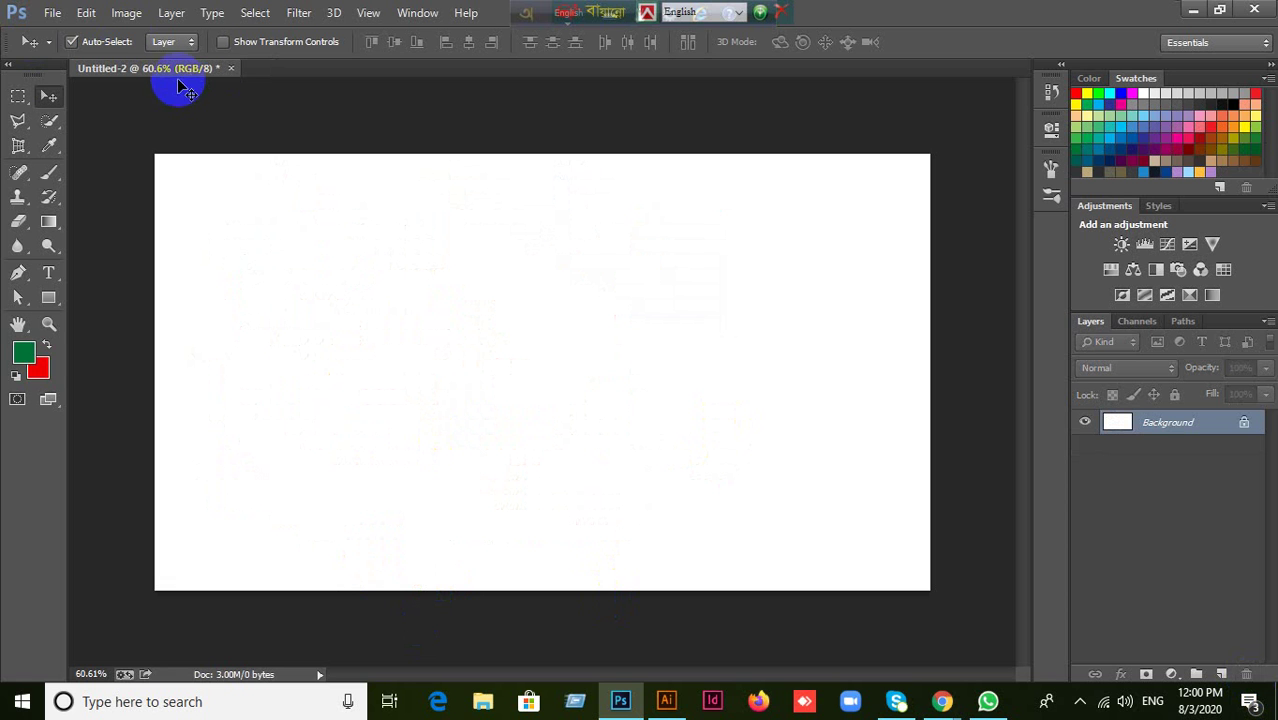
pyautogui.click(49, 172)
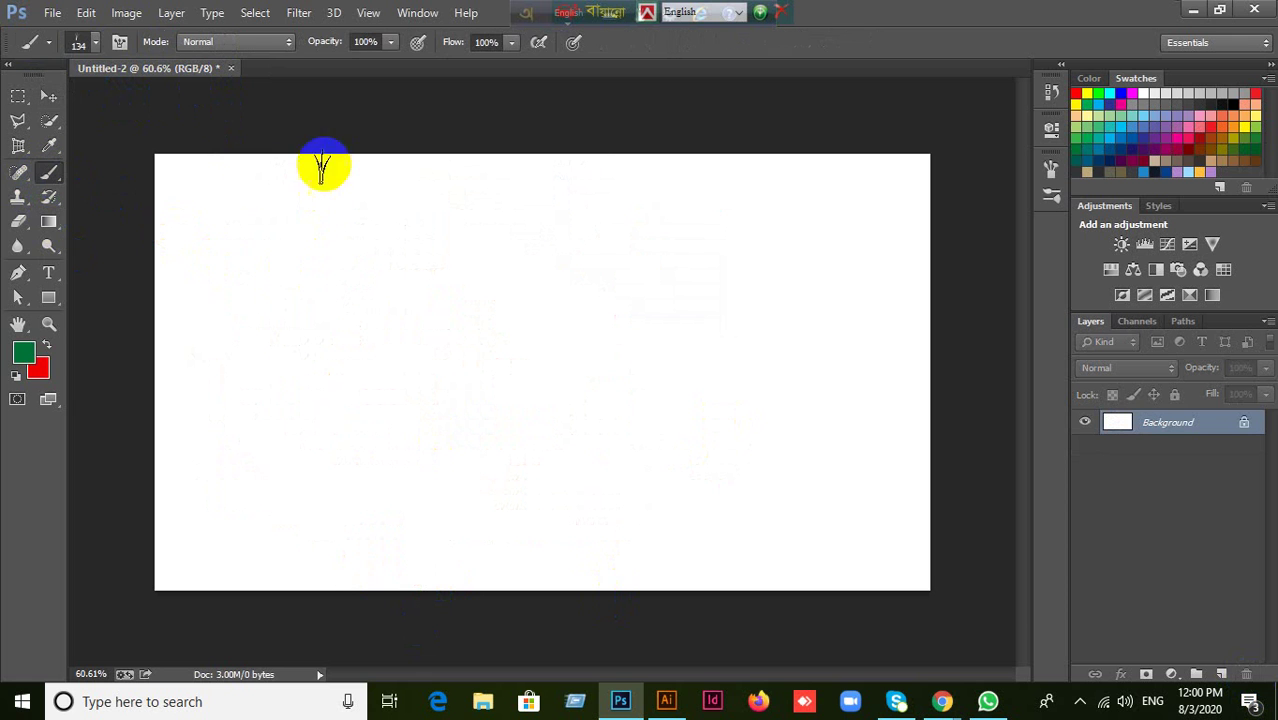
pyautogui.click(119, 41)
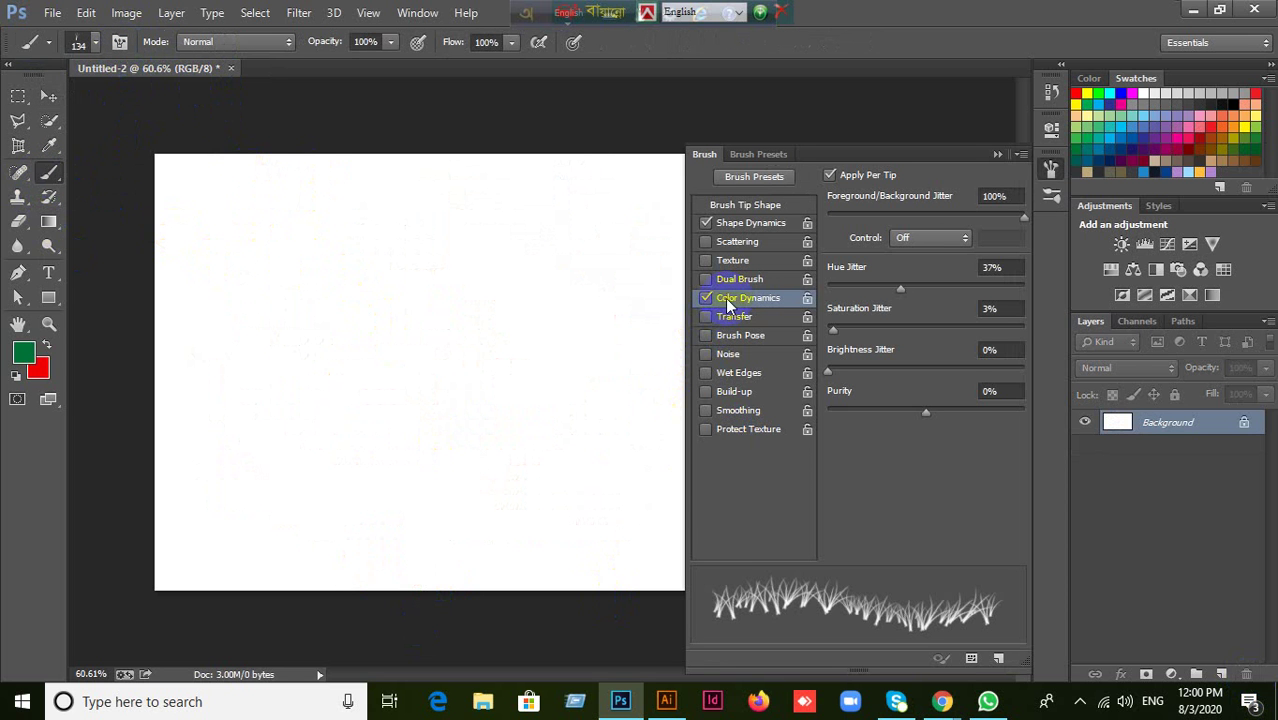
pyautogui.click(24, 352)
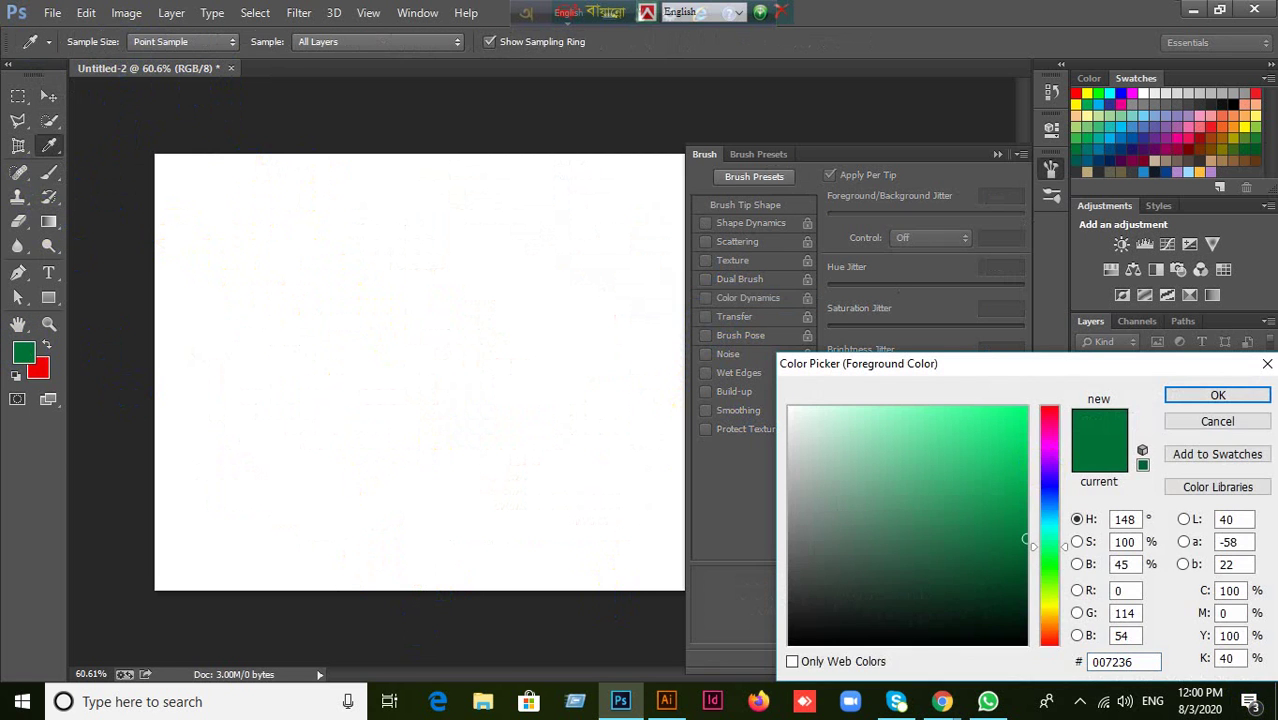
pyautogui.press('Return')
pyautogui.press('b')
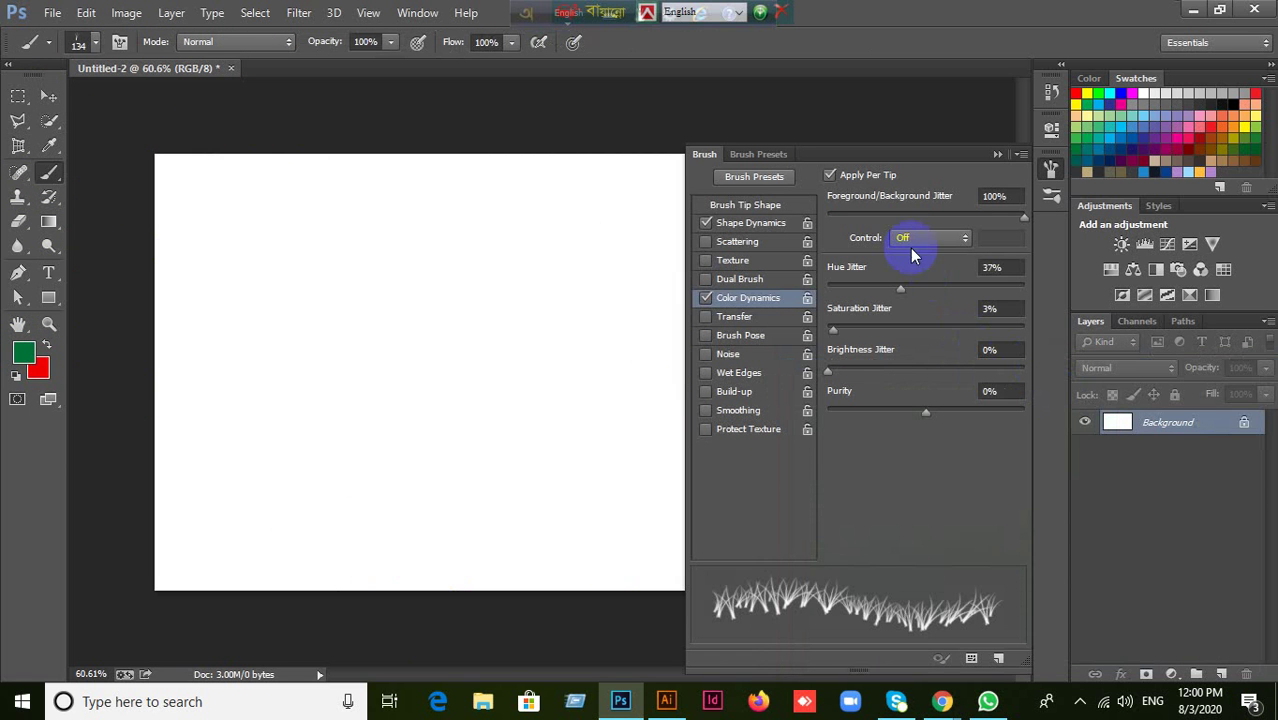
# Turn off Apply Per Tip colour variation, try a test grass stroke, and undo it.
pyautogui.click(964, 242)
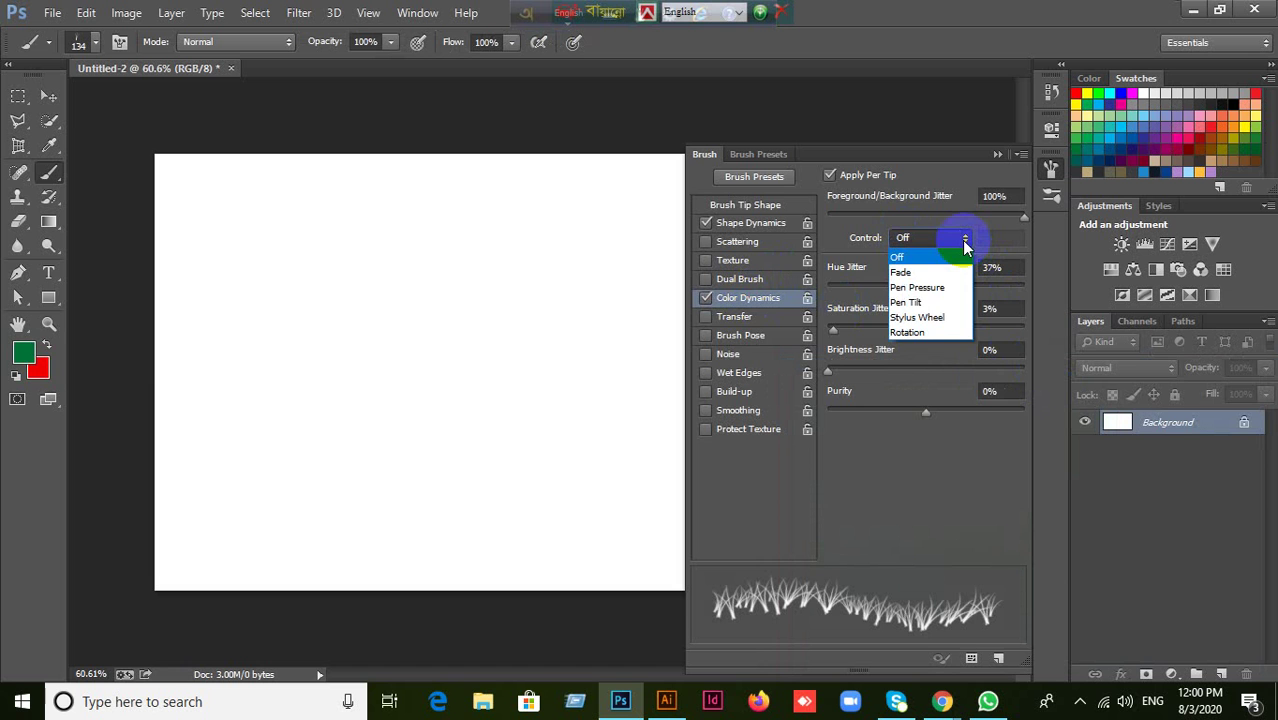
pyautogui.click(960, 257)
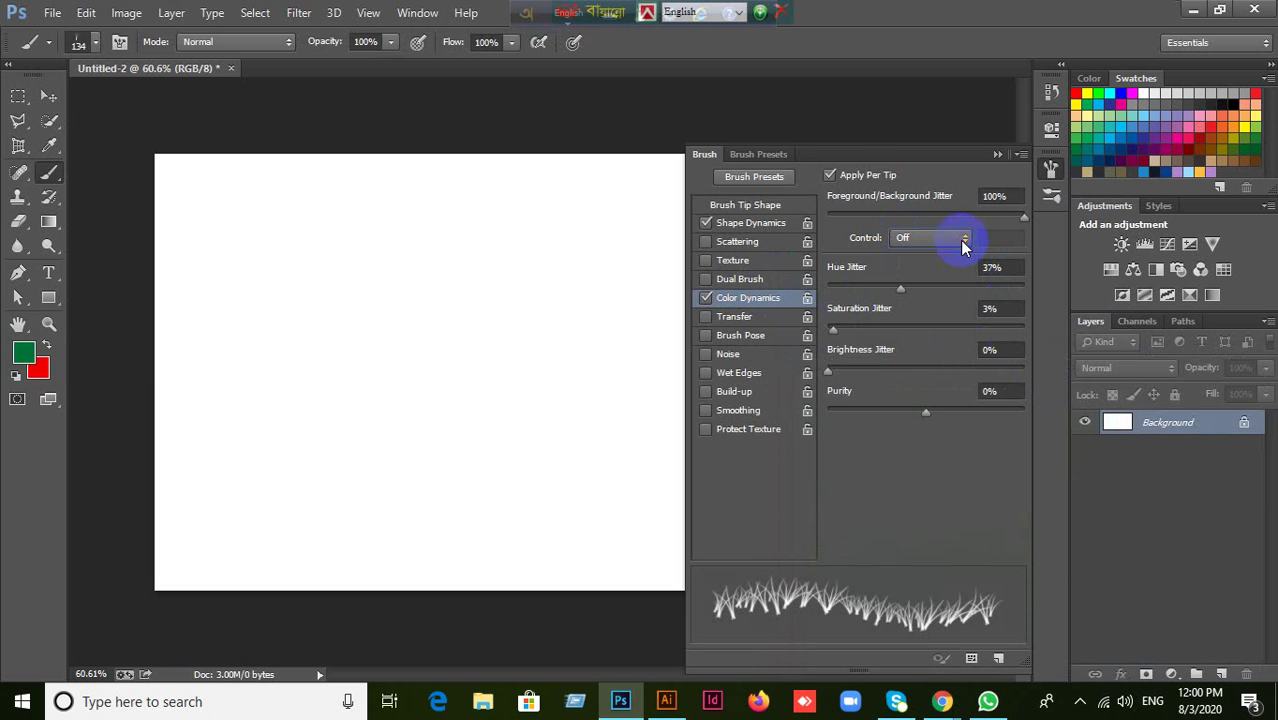
pyautogui.click(840, 178)
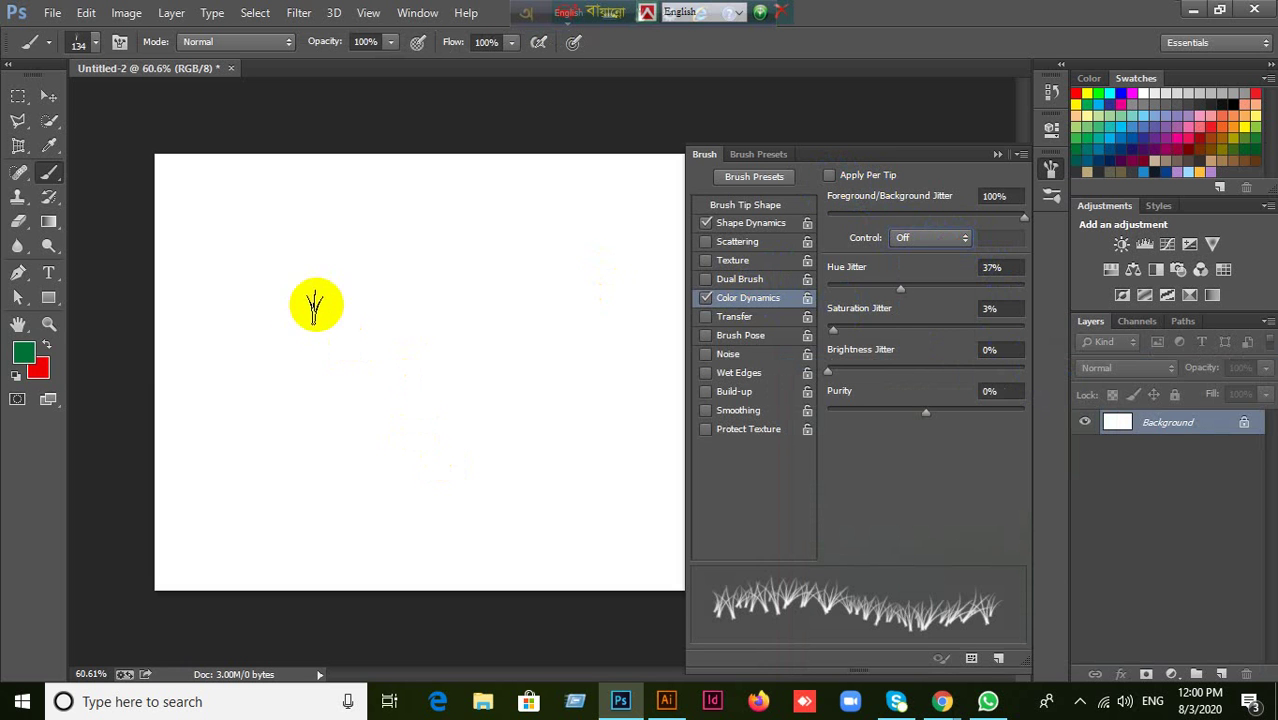
pyautogui.moveTo(285, 275)
pyautogui.mouseDown()
pyautogui.moveTo(357, 337)
pyautogui.moveTo(514, 418)
pyautogui.mouseUp()
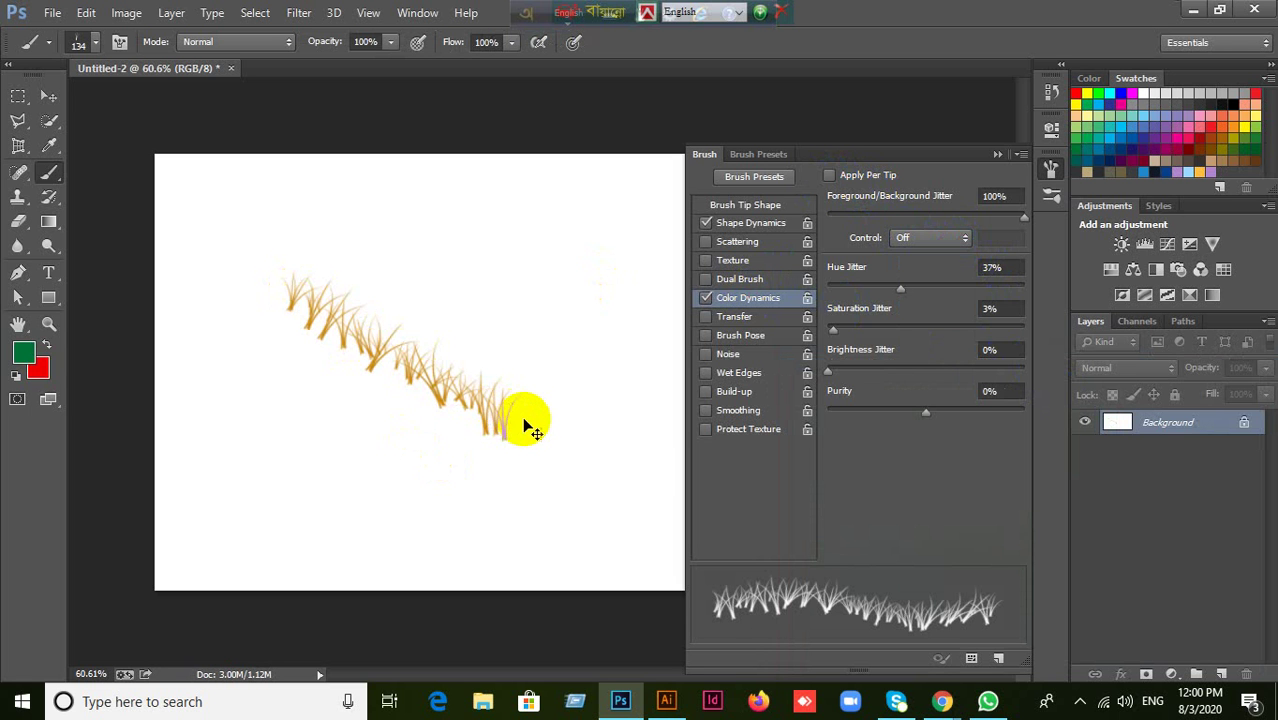
pyautogui.hotkey('ctrl', 'z')
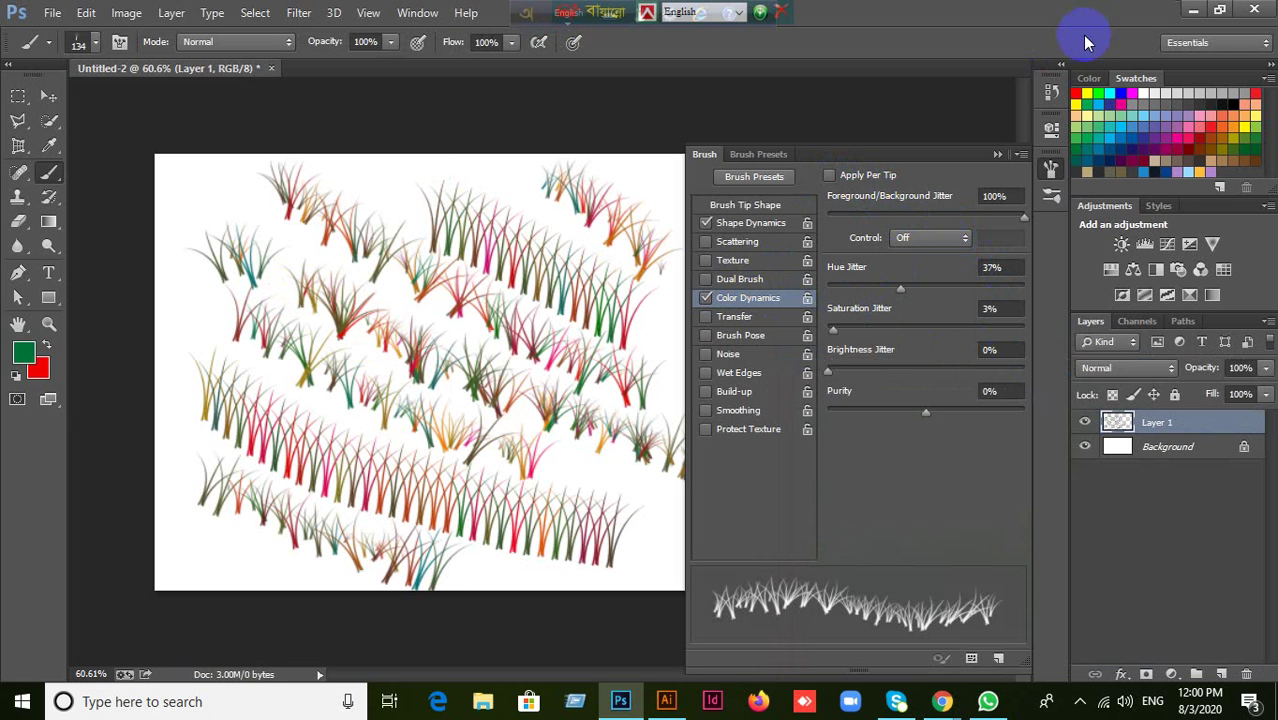
# Add a layer, delete both layers together, and create a fresh empty Layer 1.
pyautogui.click(1051, 91)
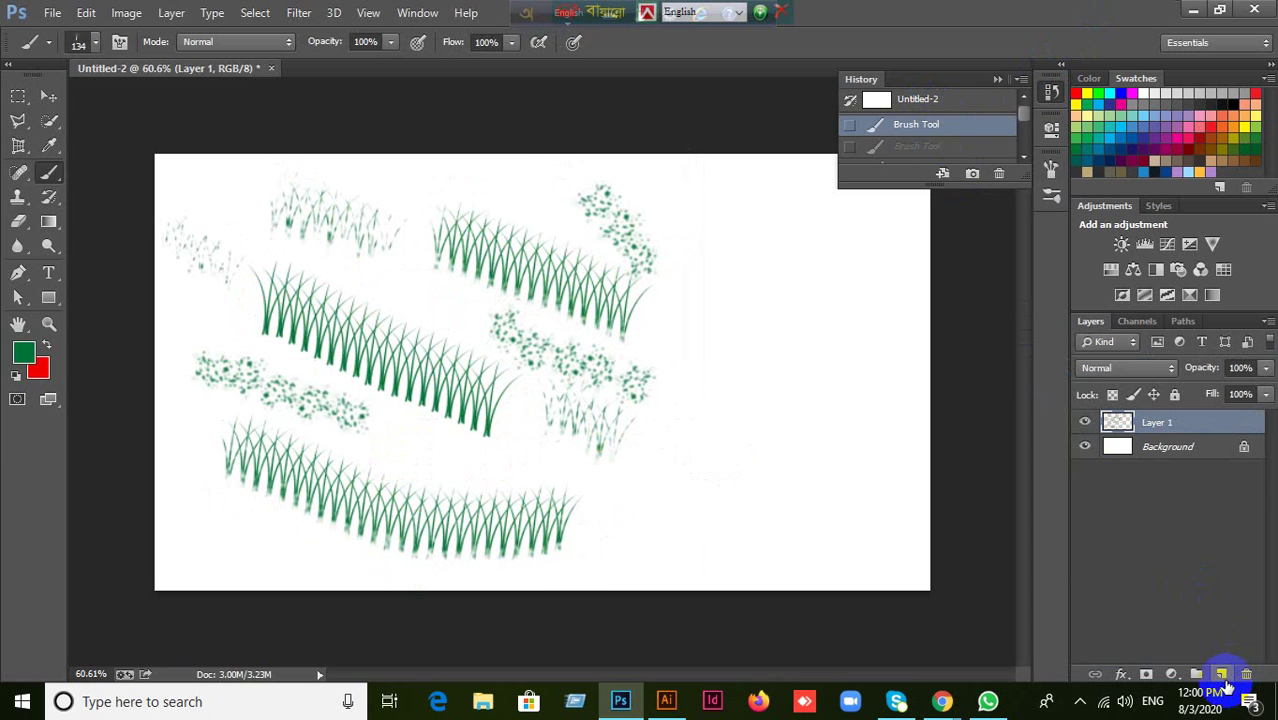
pyautogui.click(1223, 674)
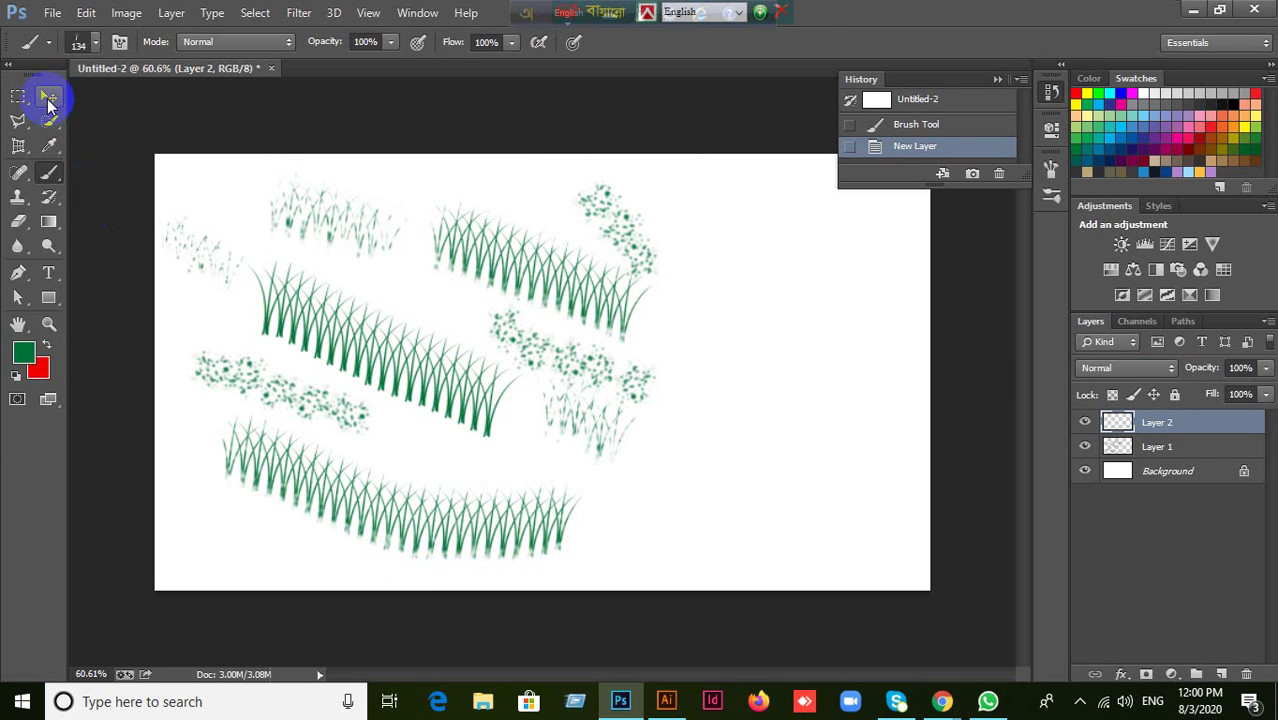
pyautogui.click(48, 96)
pyautogui.keyDown('shift'); pyautogui.click(1169, 449); pyautogui.keyUp('shift')
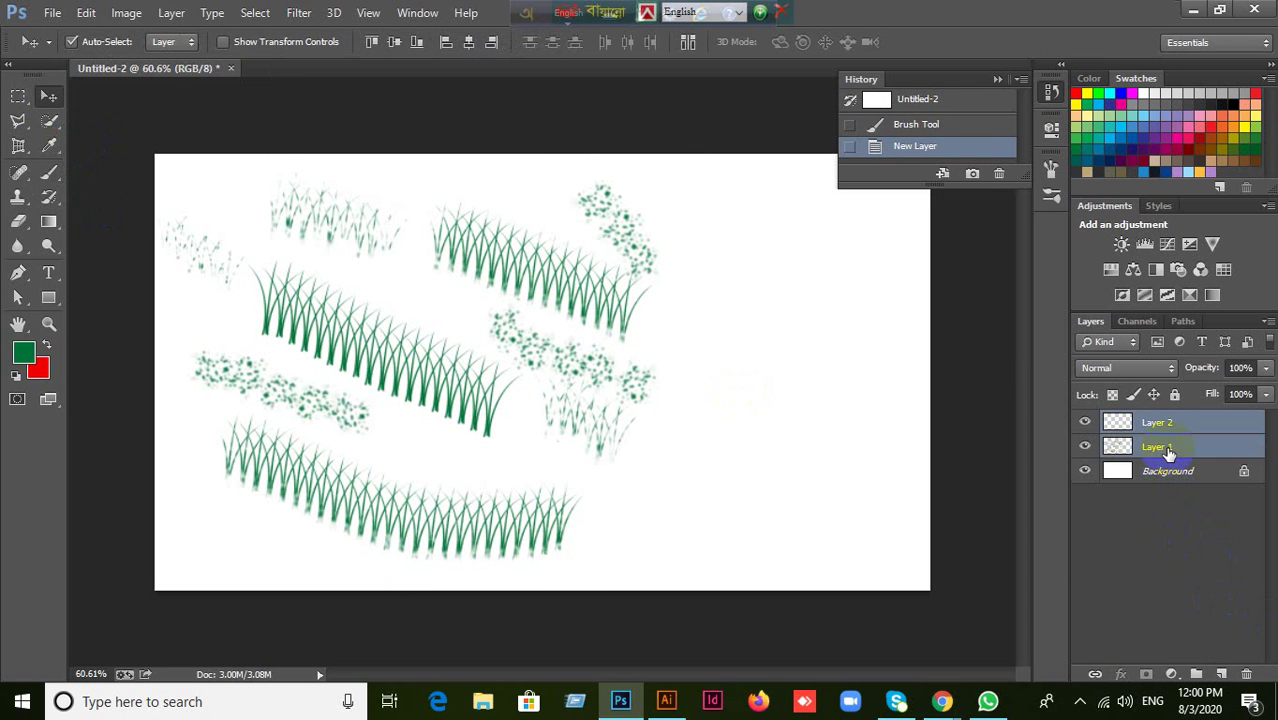
pyautogui.press('Delete')
pyautogui.click(1222, 674)
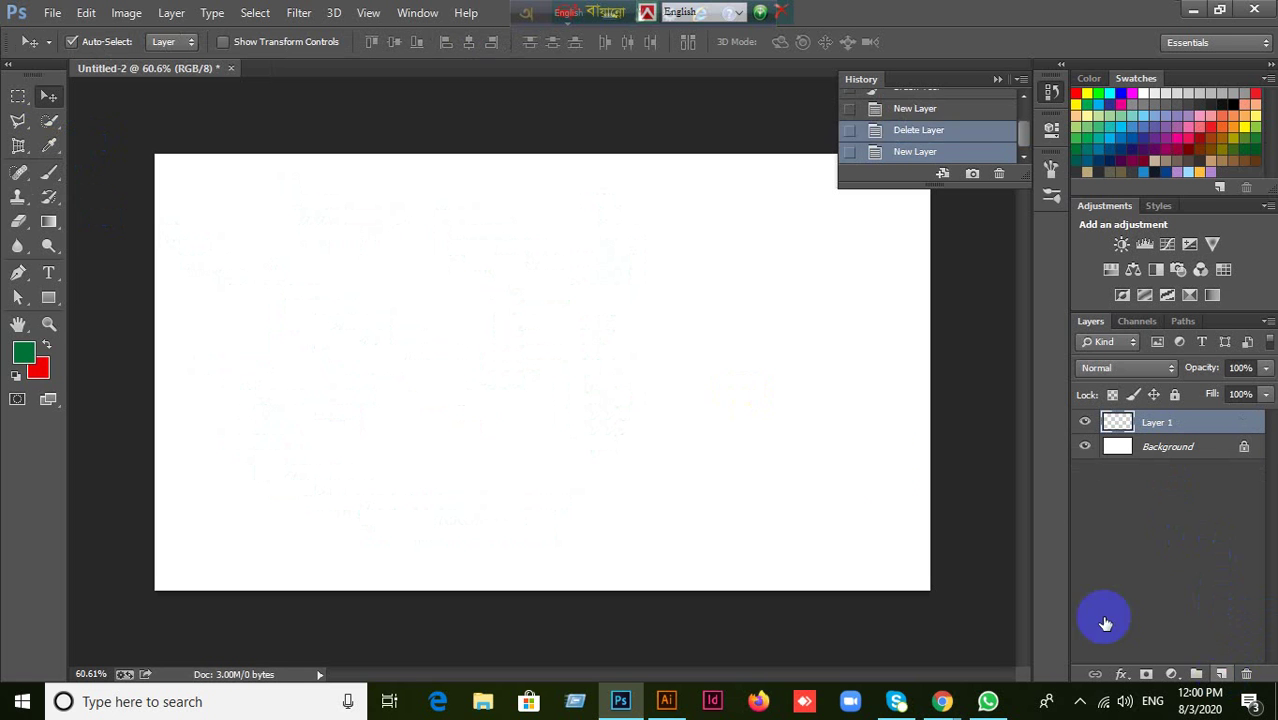
pyautogui.click(49, 171)
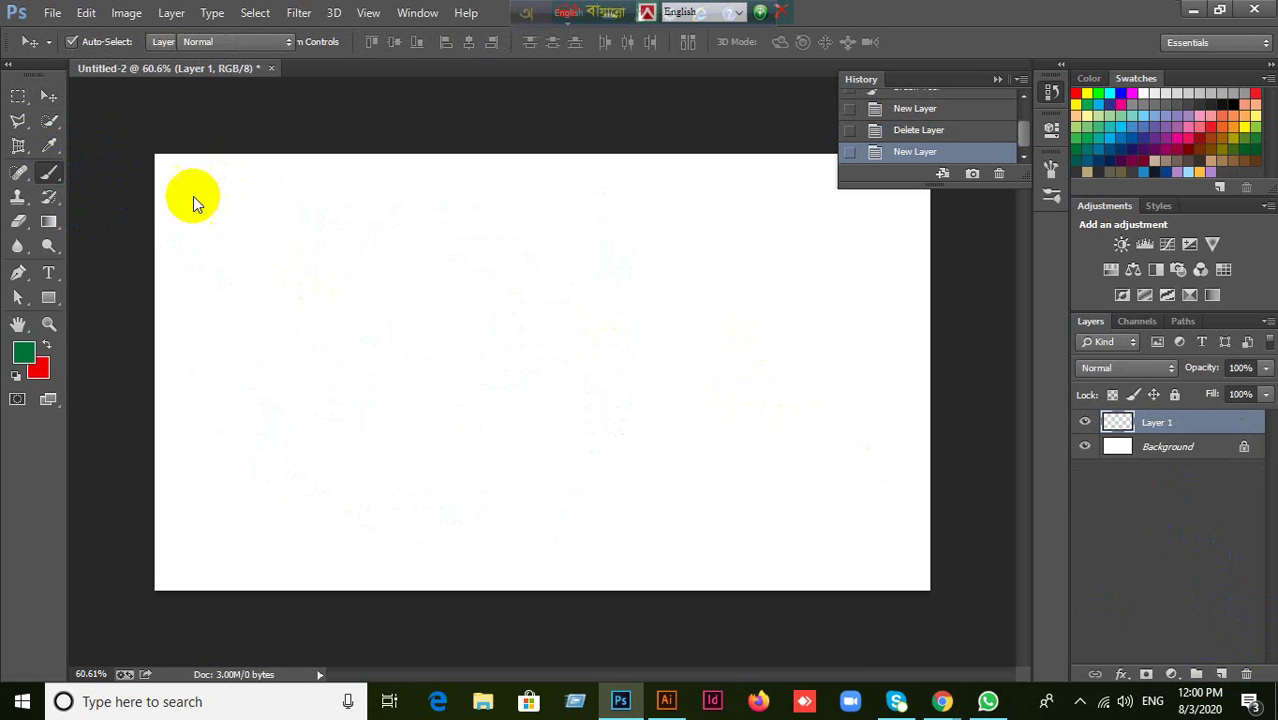
# Turn Apply Per Tip back on, paint three diagonal grass rows, then undo them.
pyautogui.click(119, 41)
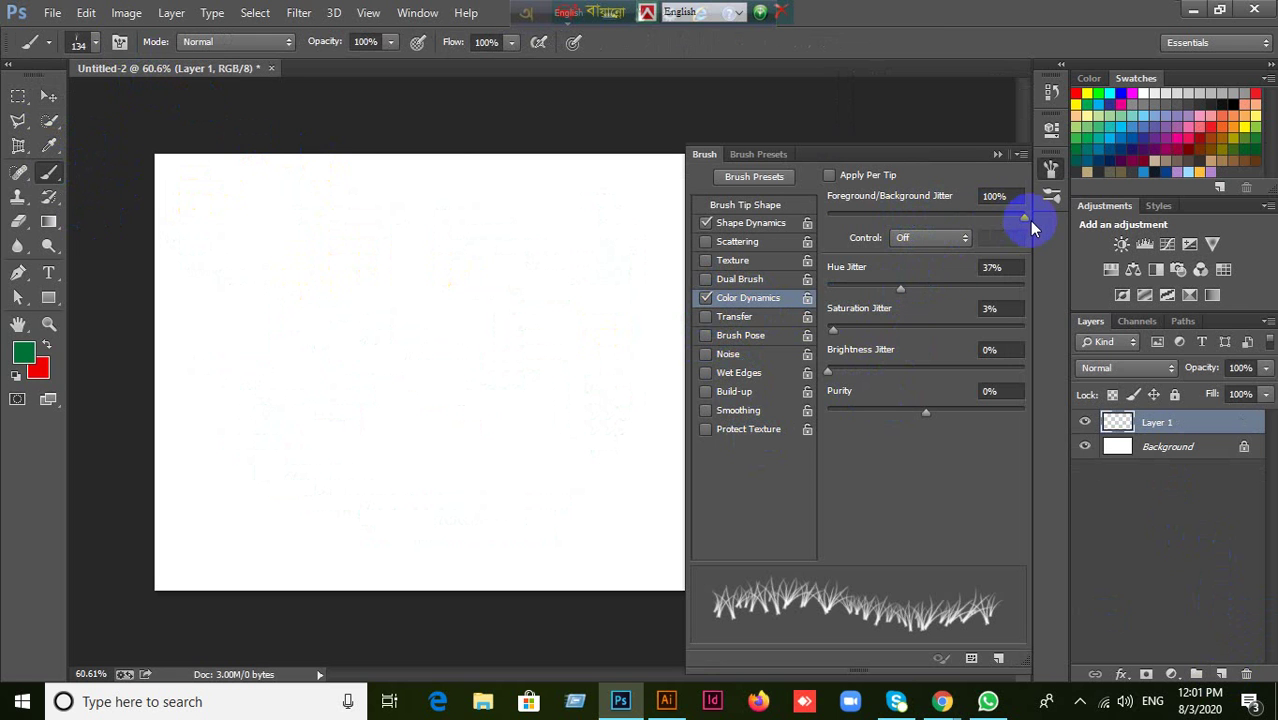
pyautogui.click(846, 178)
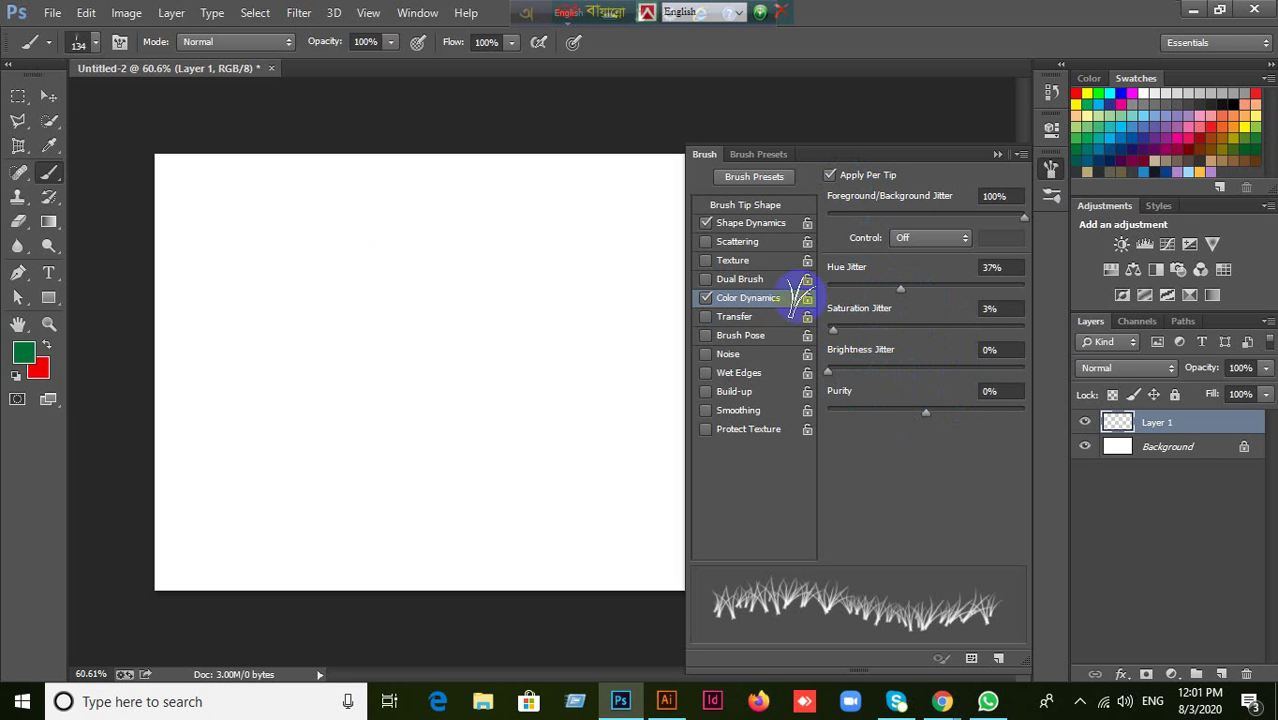
pyautogui.moveTo(243, 248)
pyautogui.mouseDown()
pyautogui.moveTo(398, 375)
pyautogui.moveTo(562, 472)
pyautogui.mouseUp()
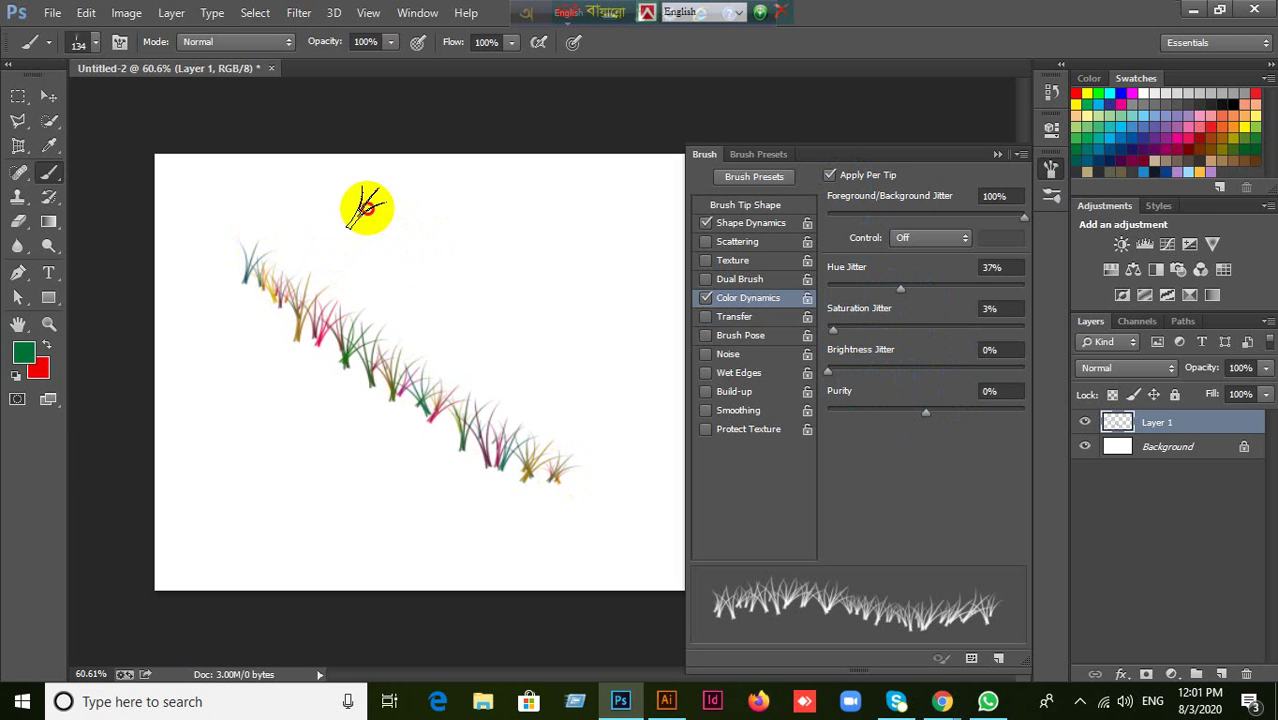
pyautogui.moveTo(365, 205); pyautogui.dragTo(617, 400)
pyautogui.moveTo(210, 348); pyautogui.dragTo(422, 499)
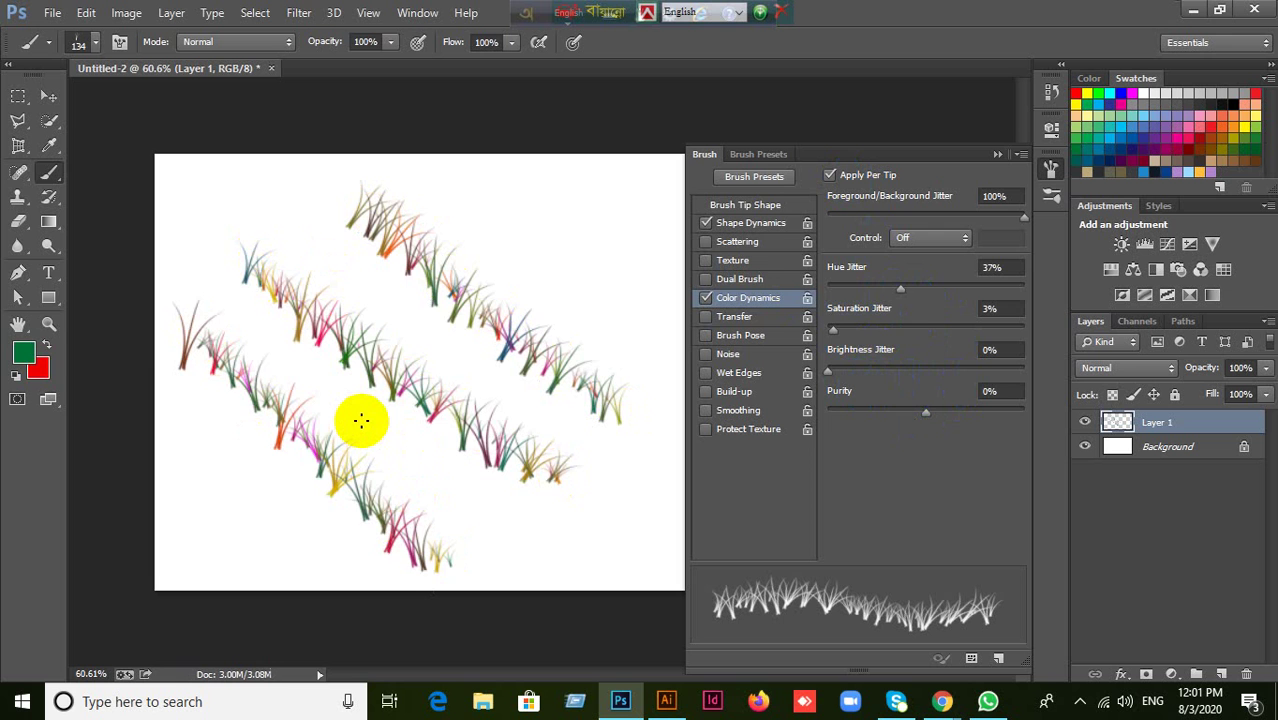
pyautogui.hotkey('ctrl', 'alt', 'z')
pyautogui.hotkey('ctrl', 'alt', 'z')
pyautogui.hotkey('ctrl', 'alt', 'z')
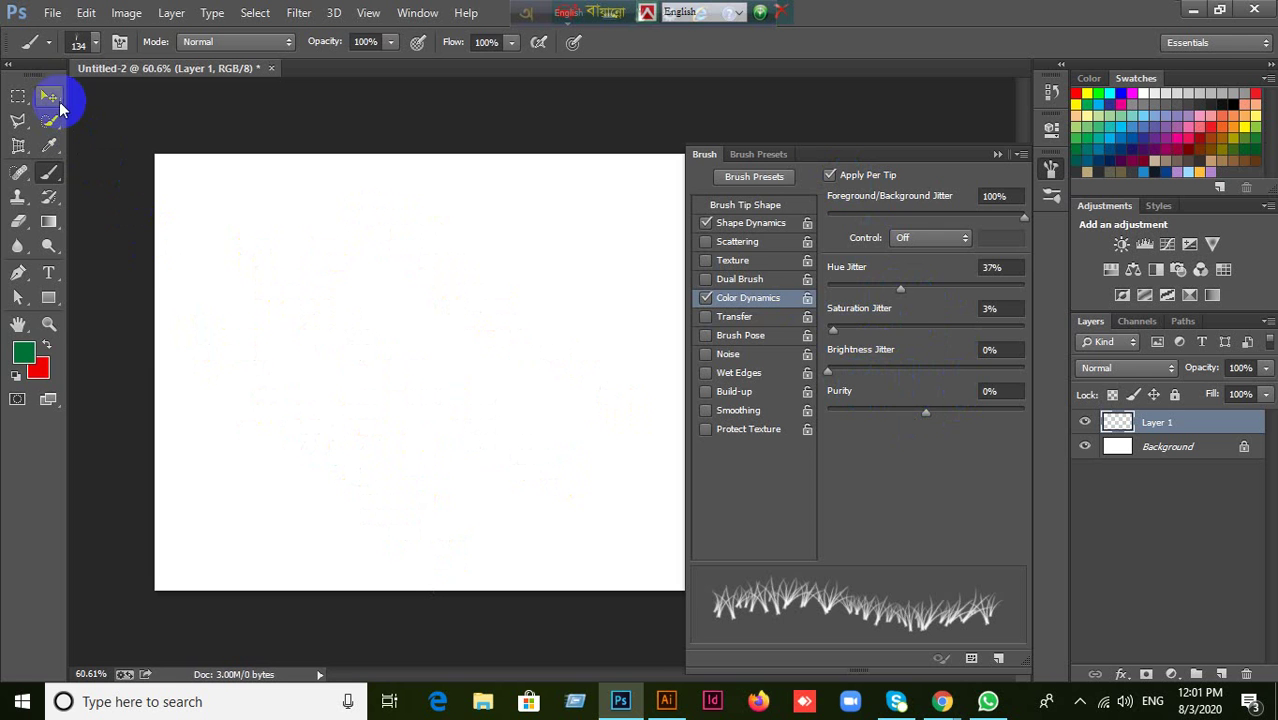
# Switch to the Move tool and collapse the Brush panel to reveal the canvas.
pyautogui.click(48, 95)
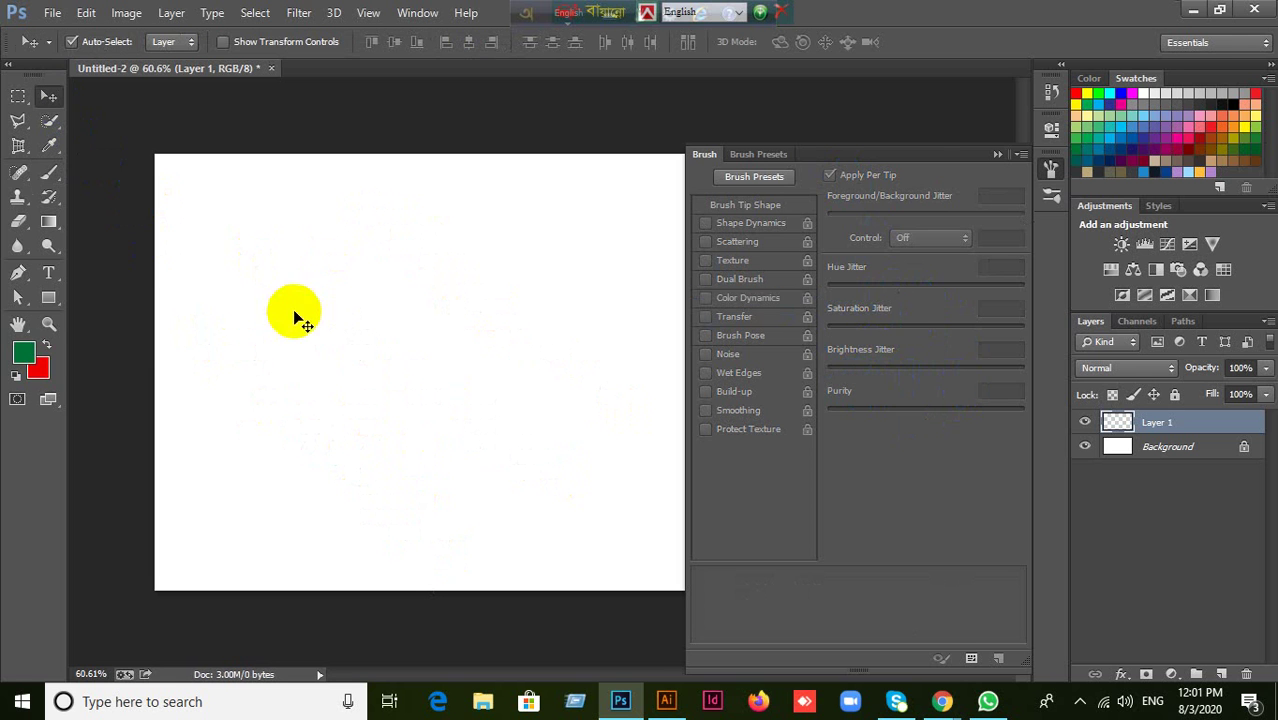
pyautogui.click(997, 156)
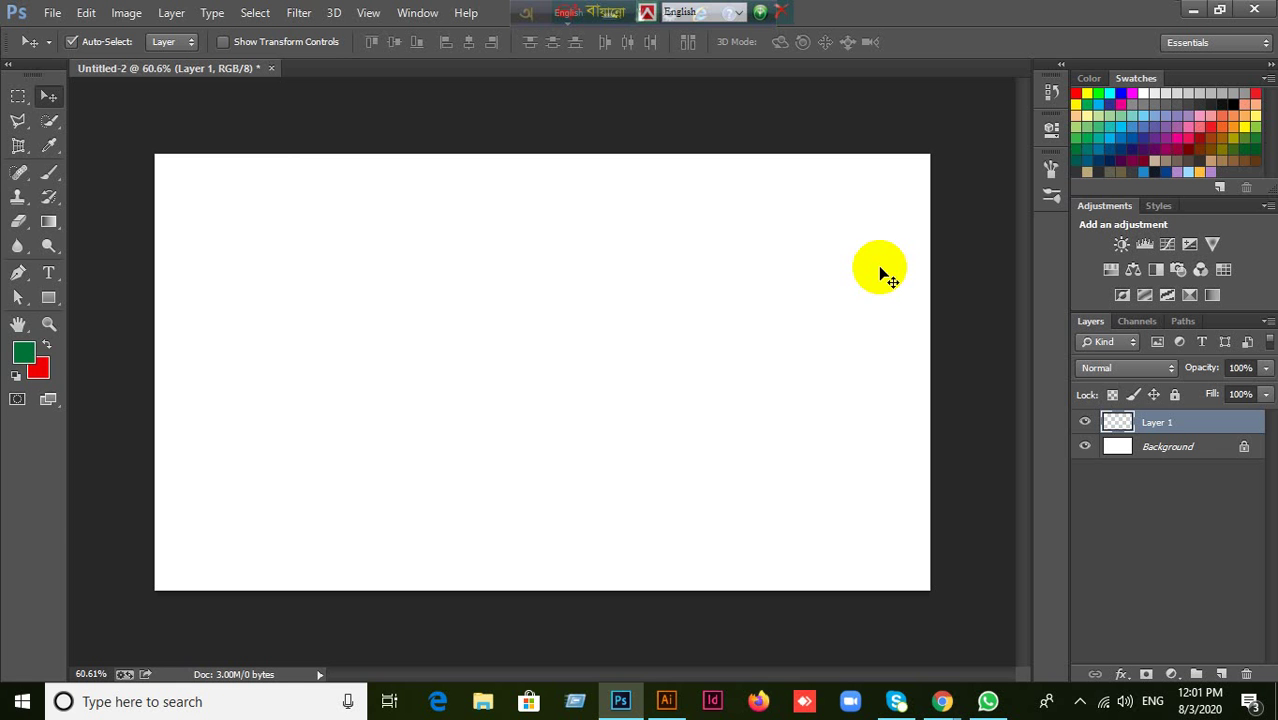
pyautogui.click(52, 13)
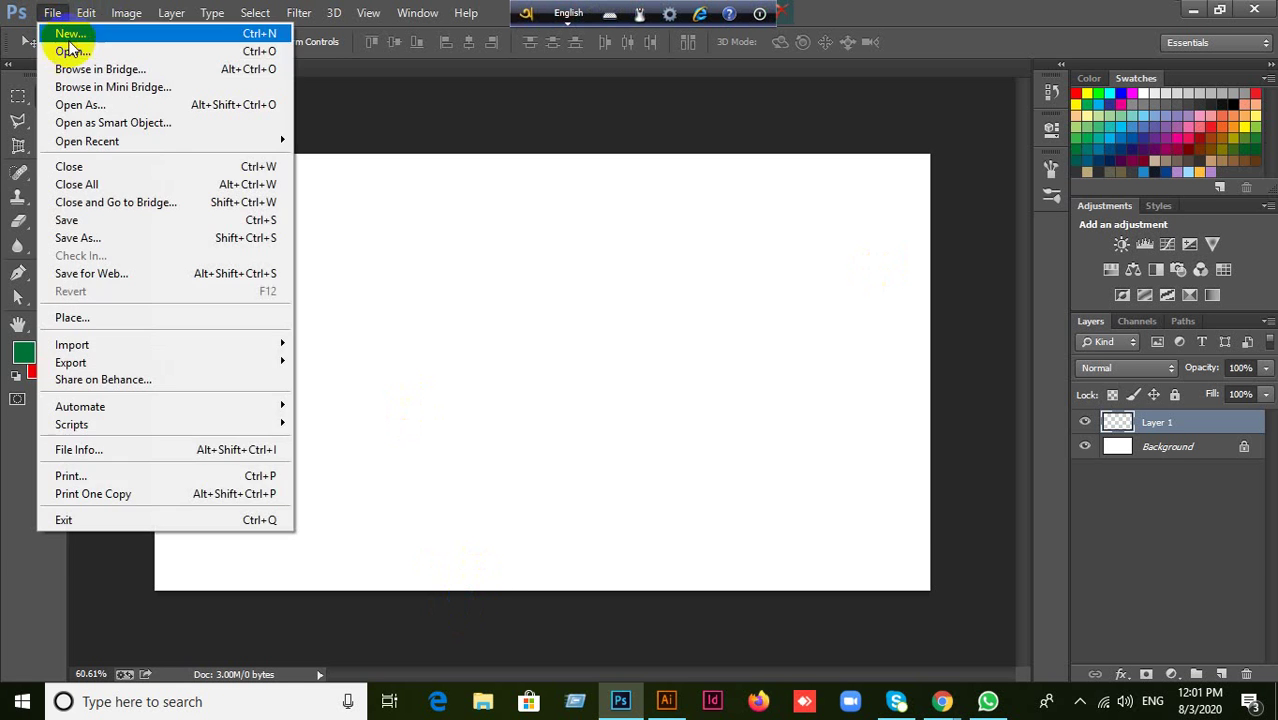
# Open aaaaaaaa.jpg from Desktop > Project For Student > Sample Image.
pyautogui.click(68, 50)
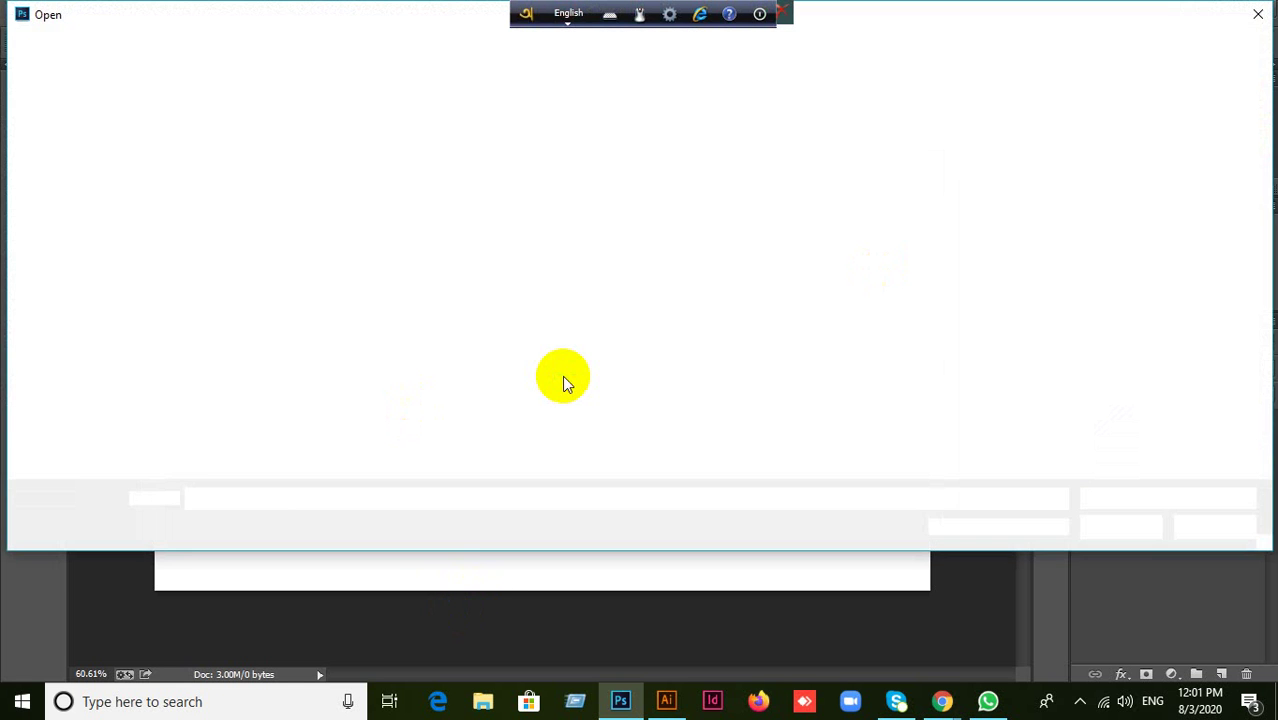
pyautogui.scroll(4, 125, 270)
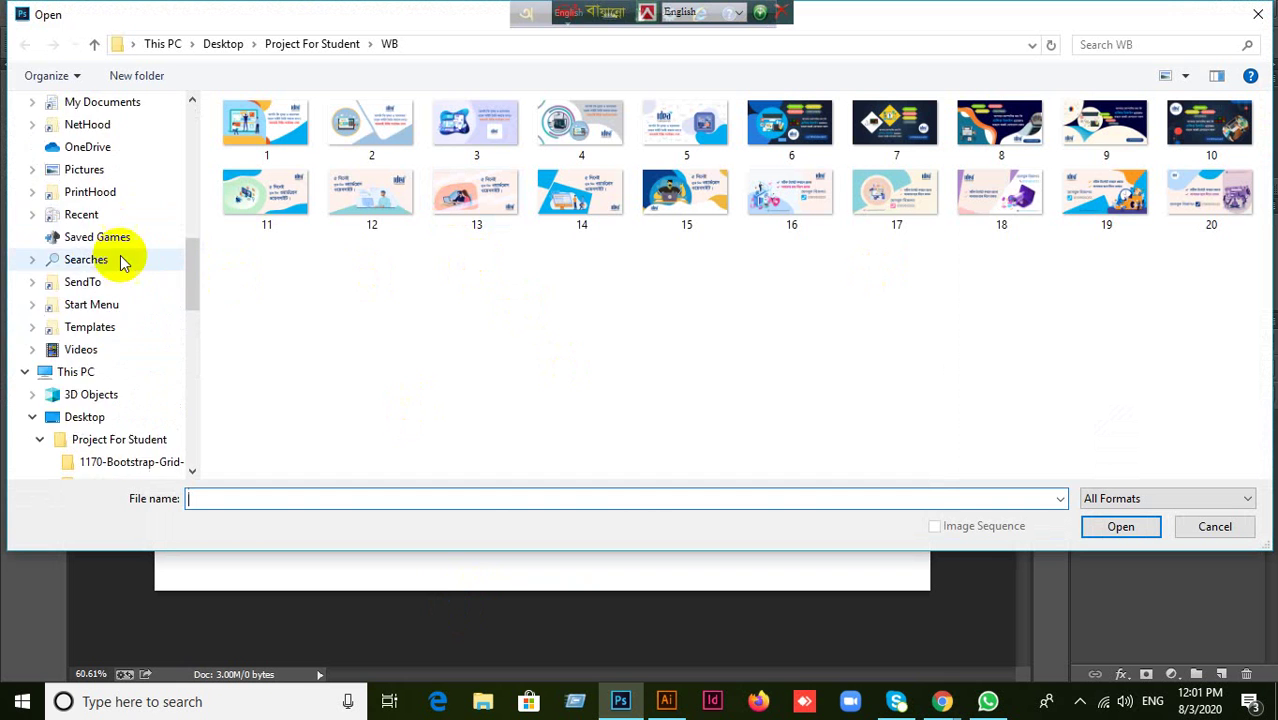
pyautogui.scroll(10, 120, 240)
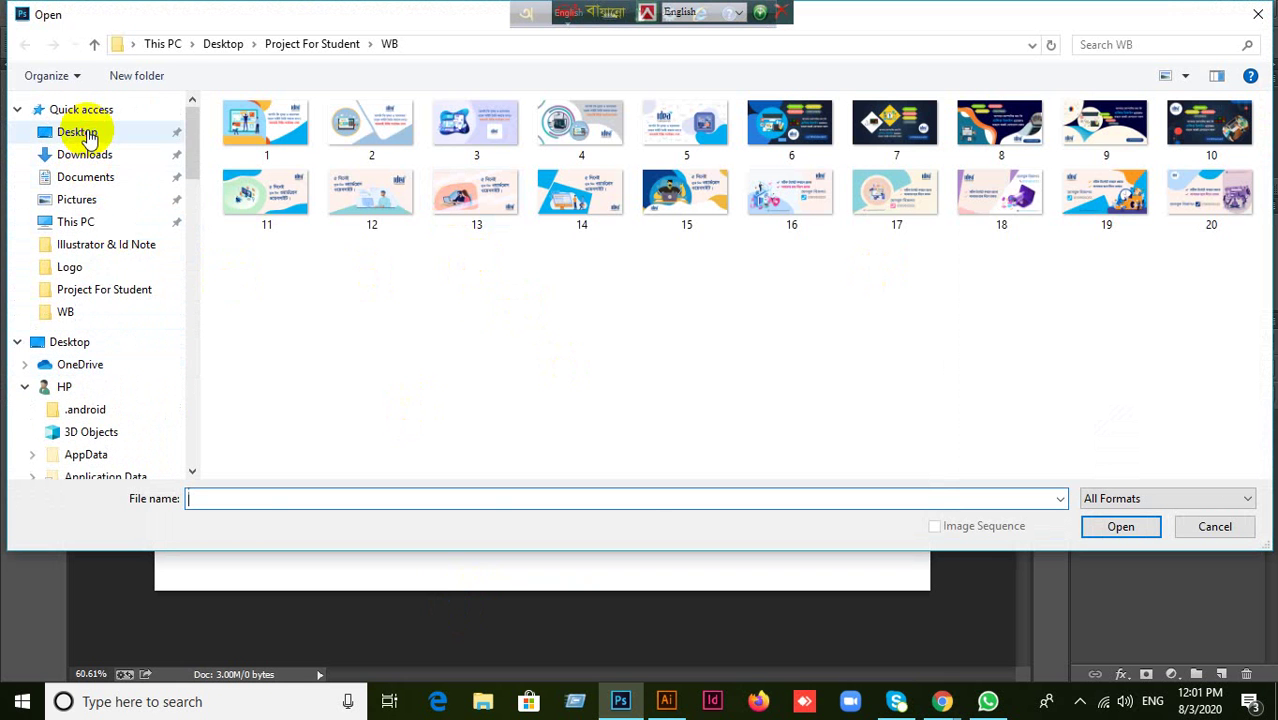
pyautogui.click(88, 136)
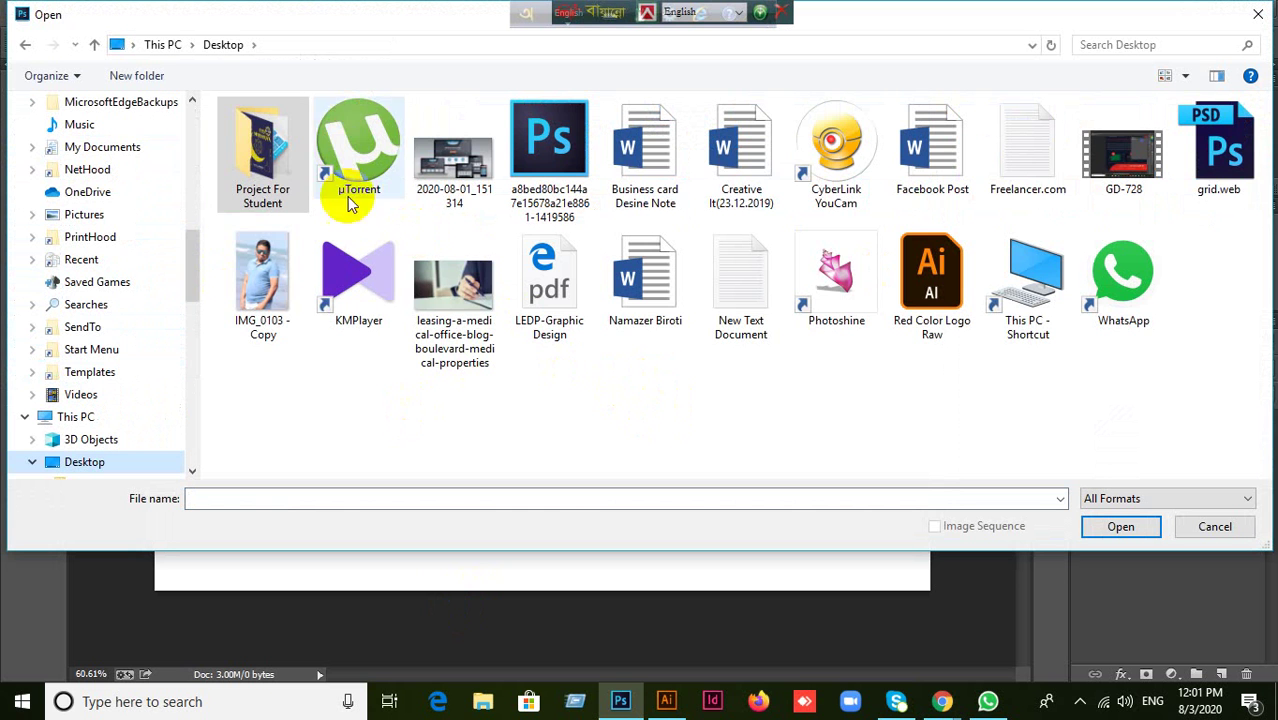
pyautogui.click(295, 152)
pyautogui.doubleClick(295, 152)
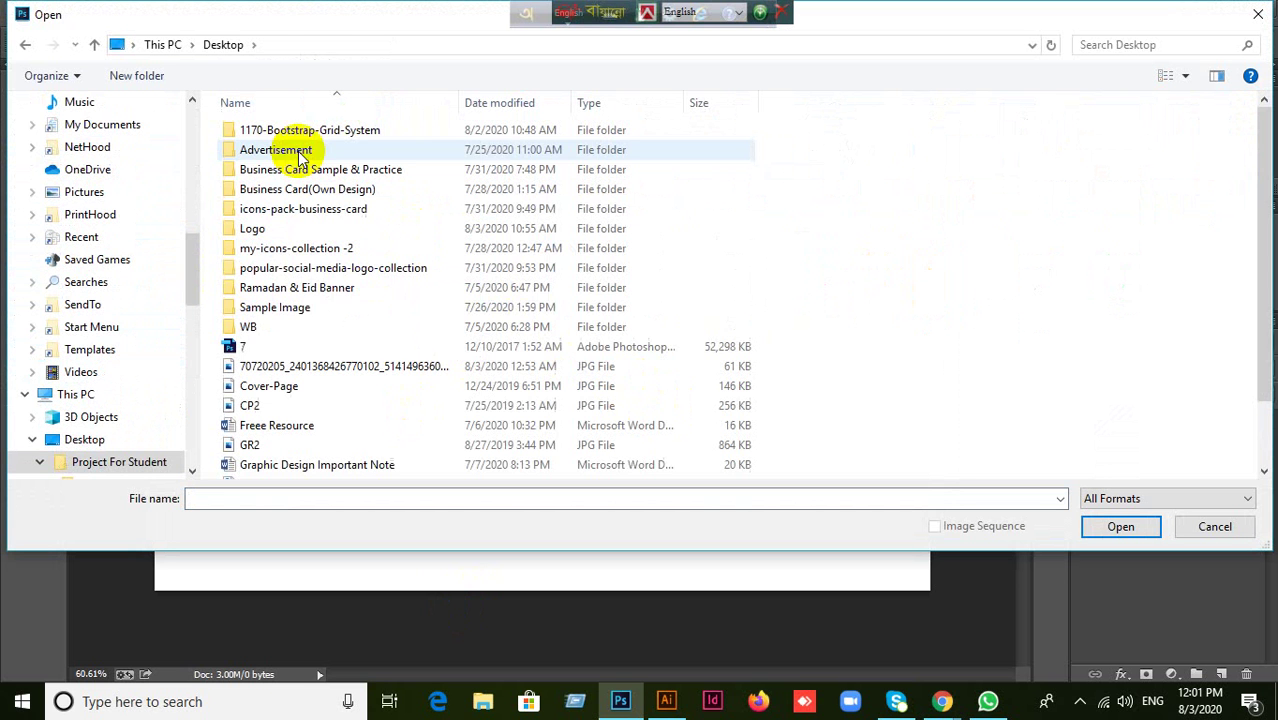
pyautogui.doubleClick(316, 316)
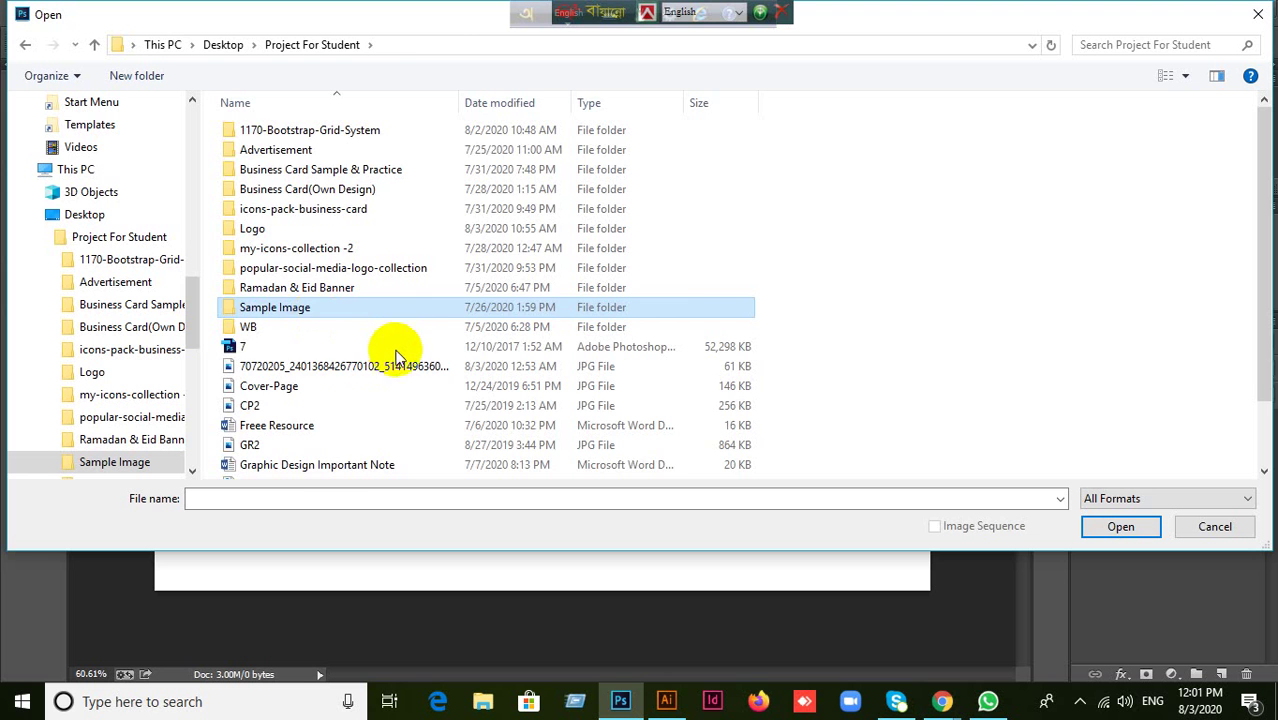
pyautogui.doubleClick(306, 312)
pyautogui.click(775, 145)
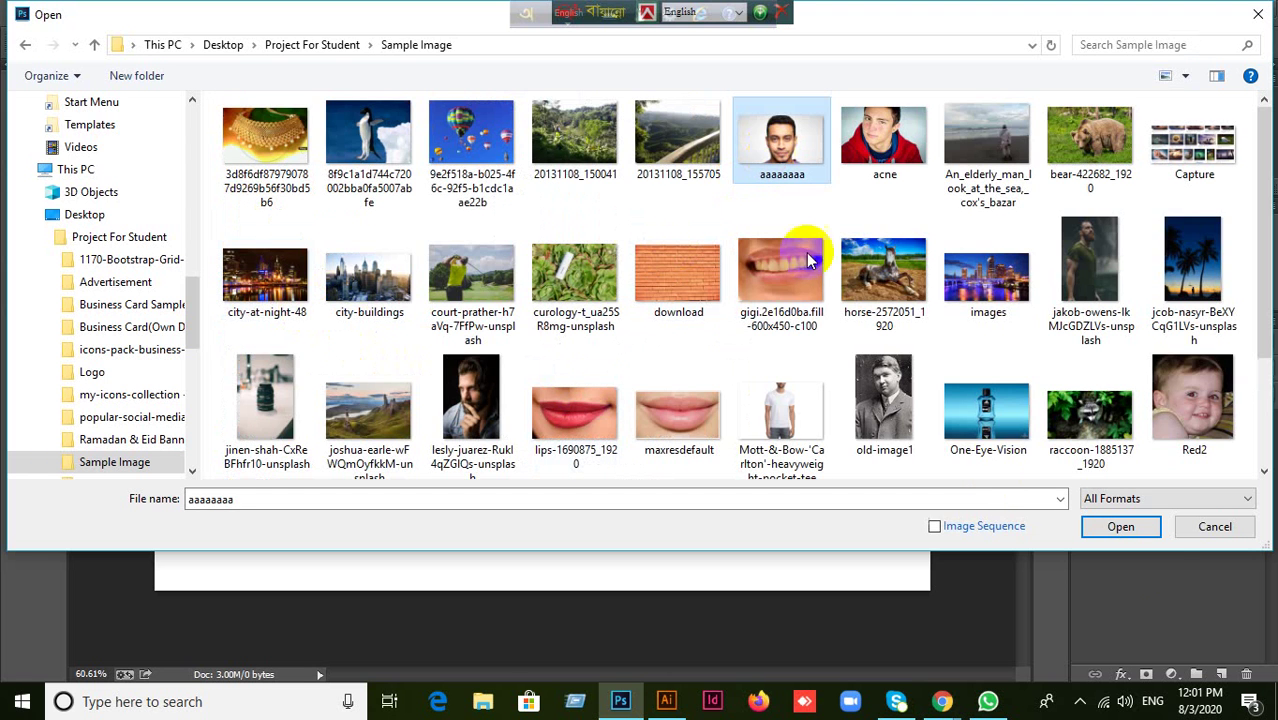
pyautogui.click(1121, 526)
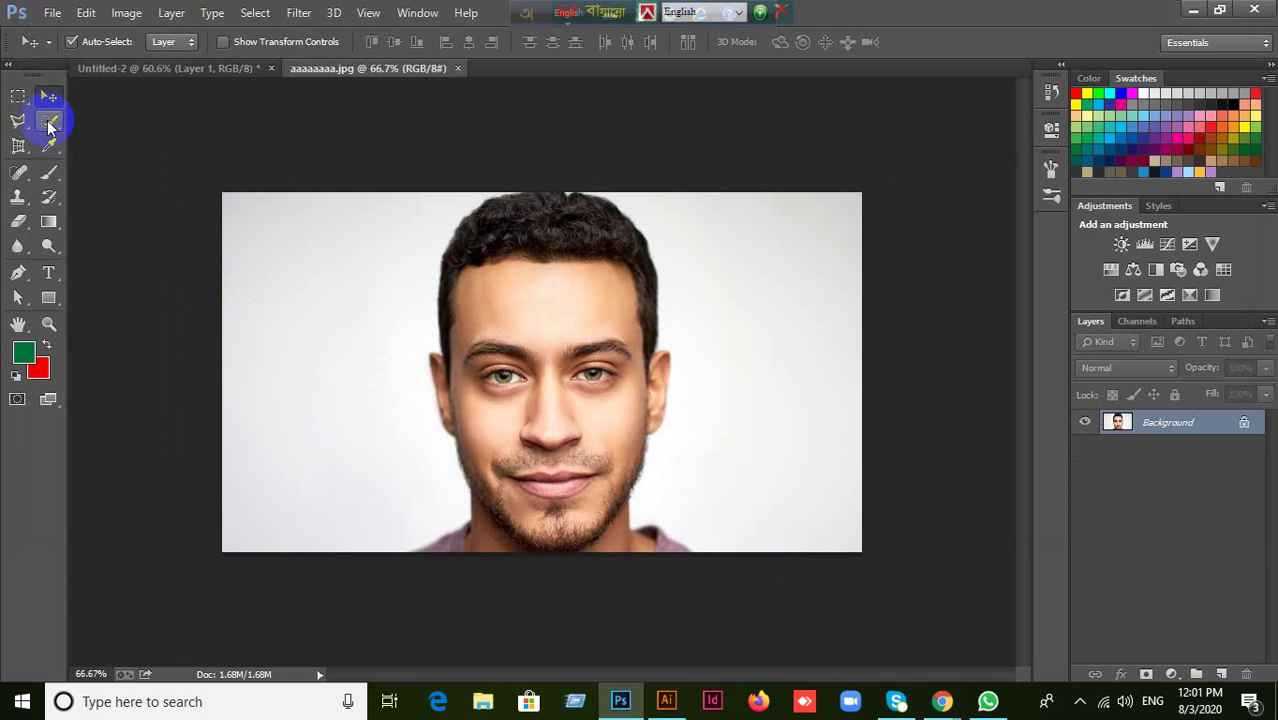
# Select the man's head and shoulders with a 200 px Quick Selection brush.
pyautogui.click(49, 122)
pyautogui.click(125, 119)
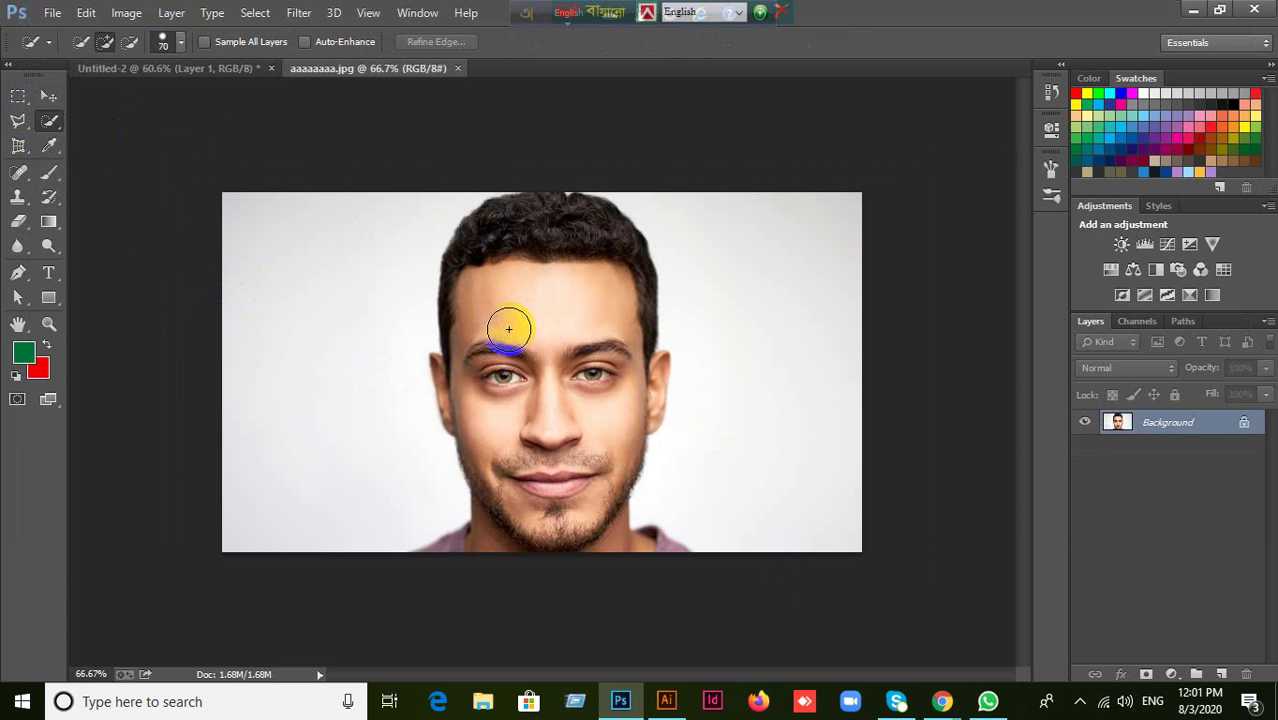
pyautogui.press(']')
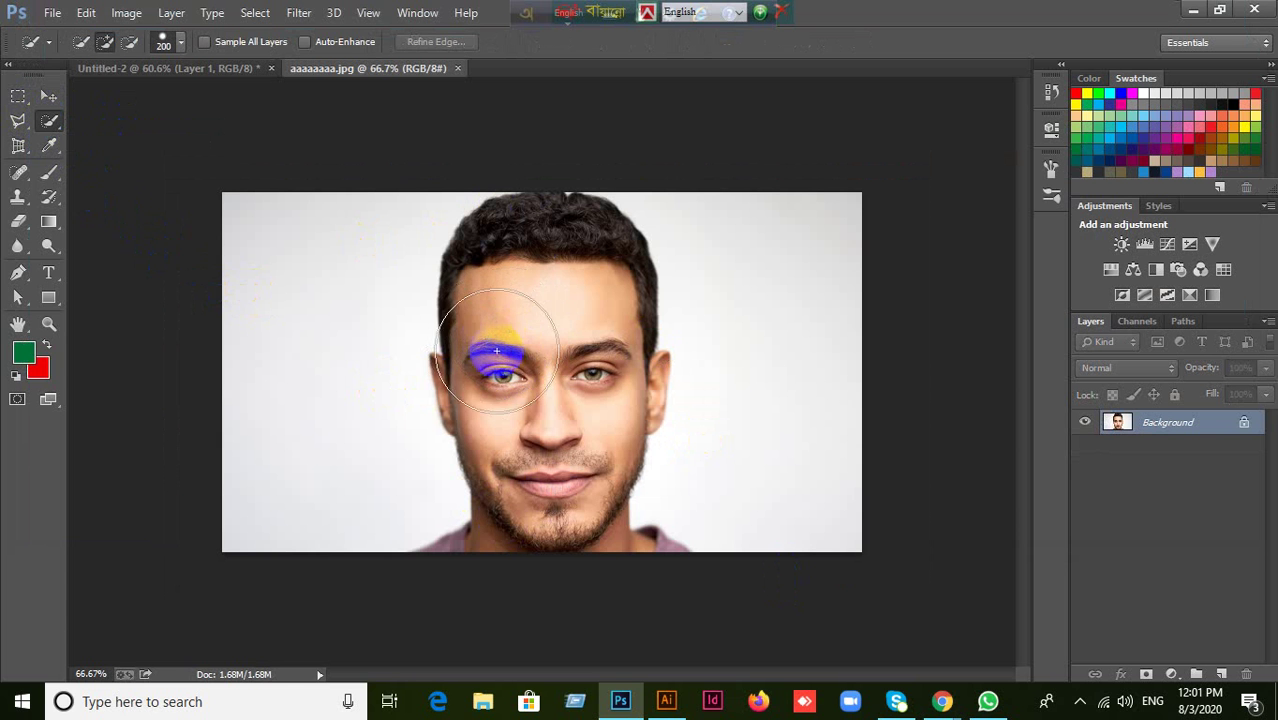
pyautogui.moveTo(551, 393)
pyautogui.mouseDown()
pyautogui.moveTo(635, 460)
pyautogui.moveTo(571, 285)
pyautogui.moveTo(553, 507)
pyautogui.mouseUp()
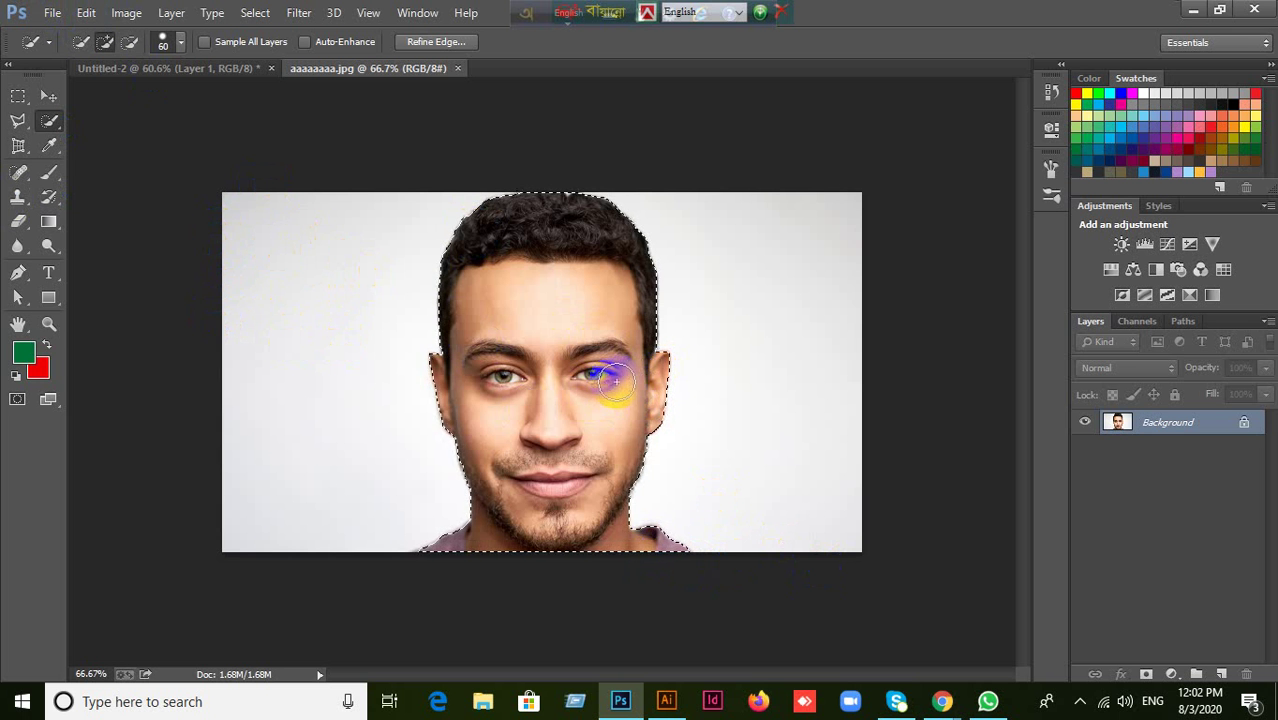
# Define the selected head as a new brush preset named 'Man head'.
pyautogui.click(88, 16)
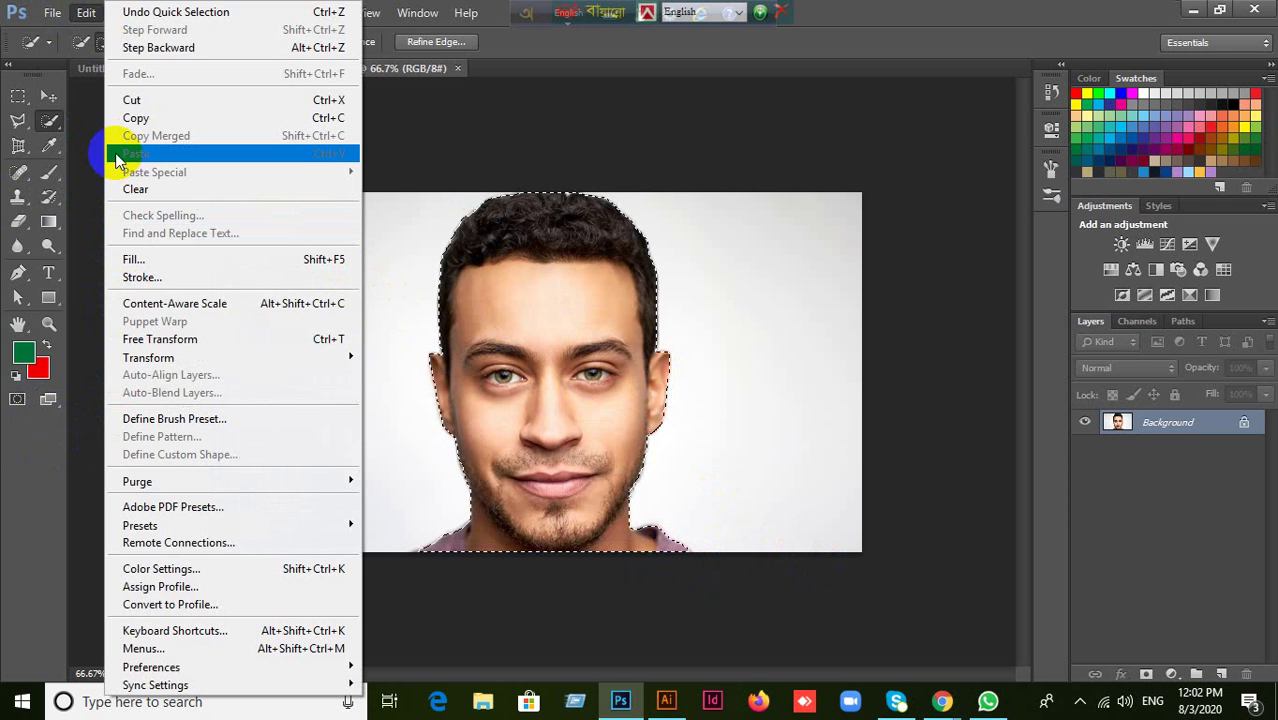
pyautogui.click(175, 420)
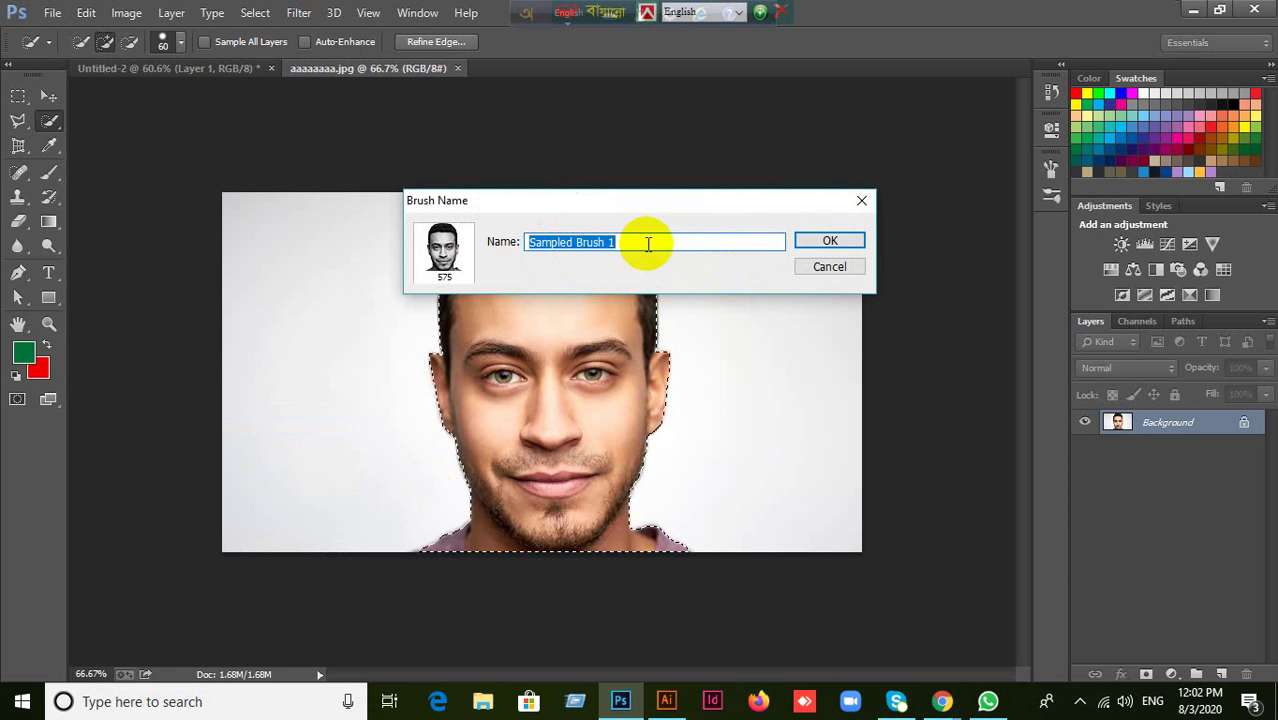
pyautogui.write('B')
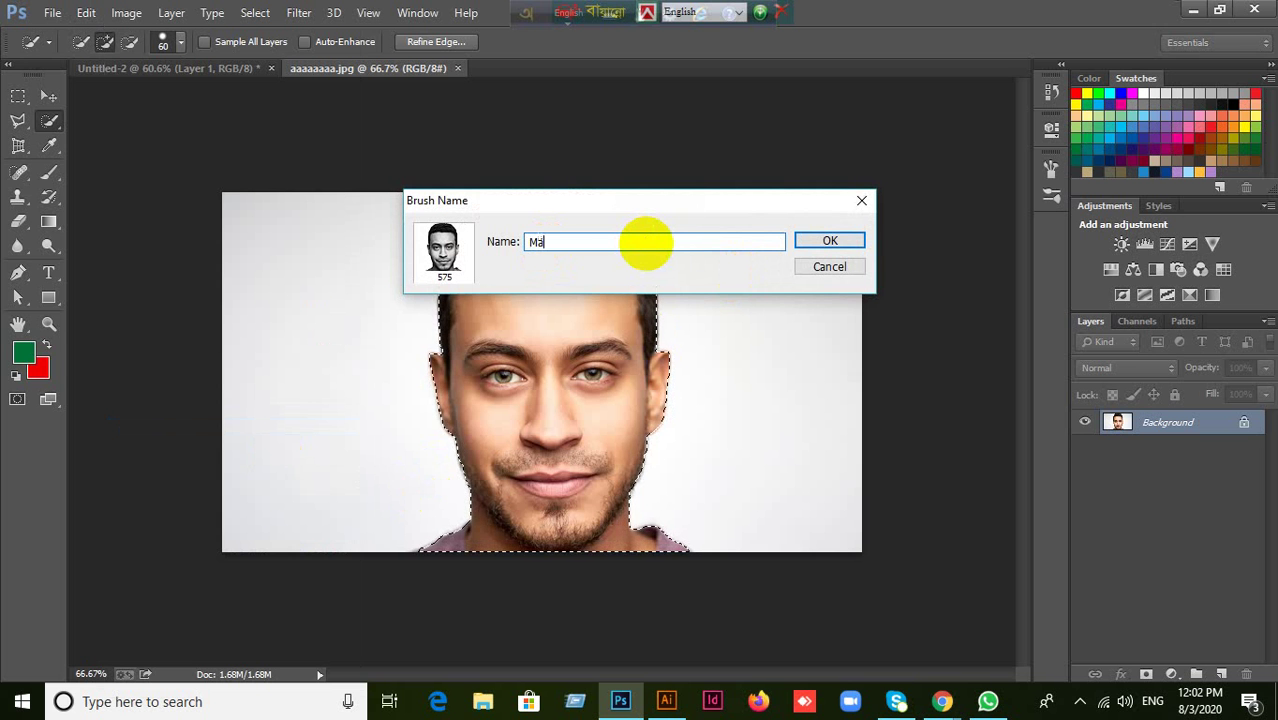
pyautogui.write('Man head')
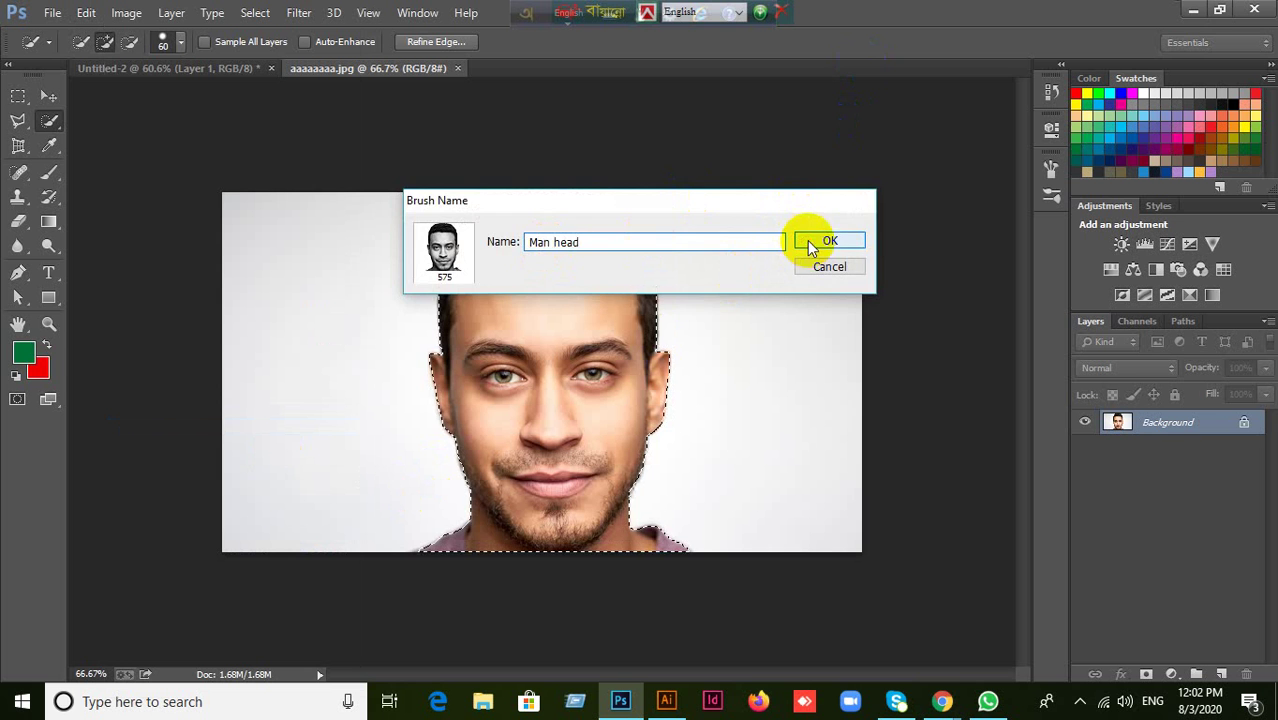
pyautogui.click(810, 246)
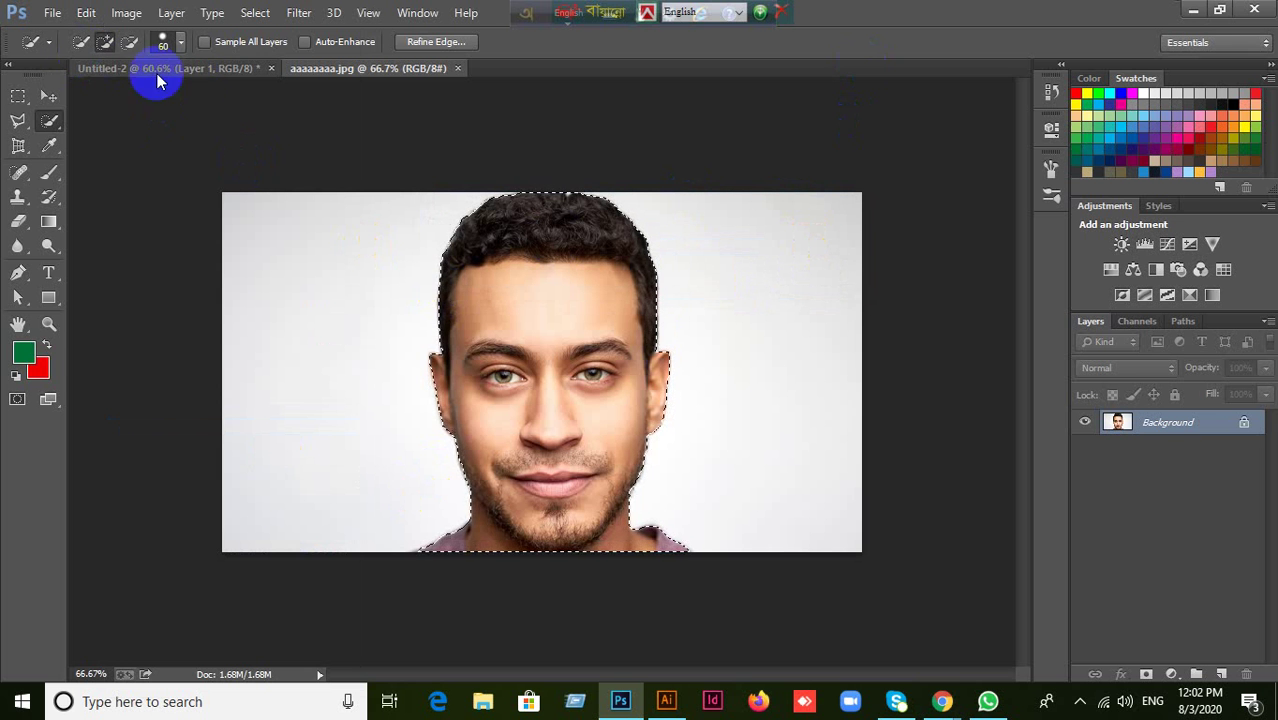
# Select the Brush tool and return to the blank Untitled-2 document.
pyautogui.click(62, 174)
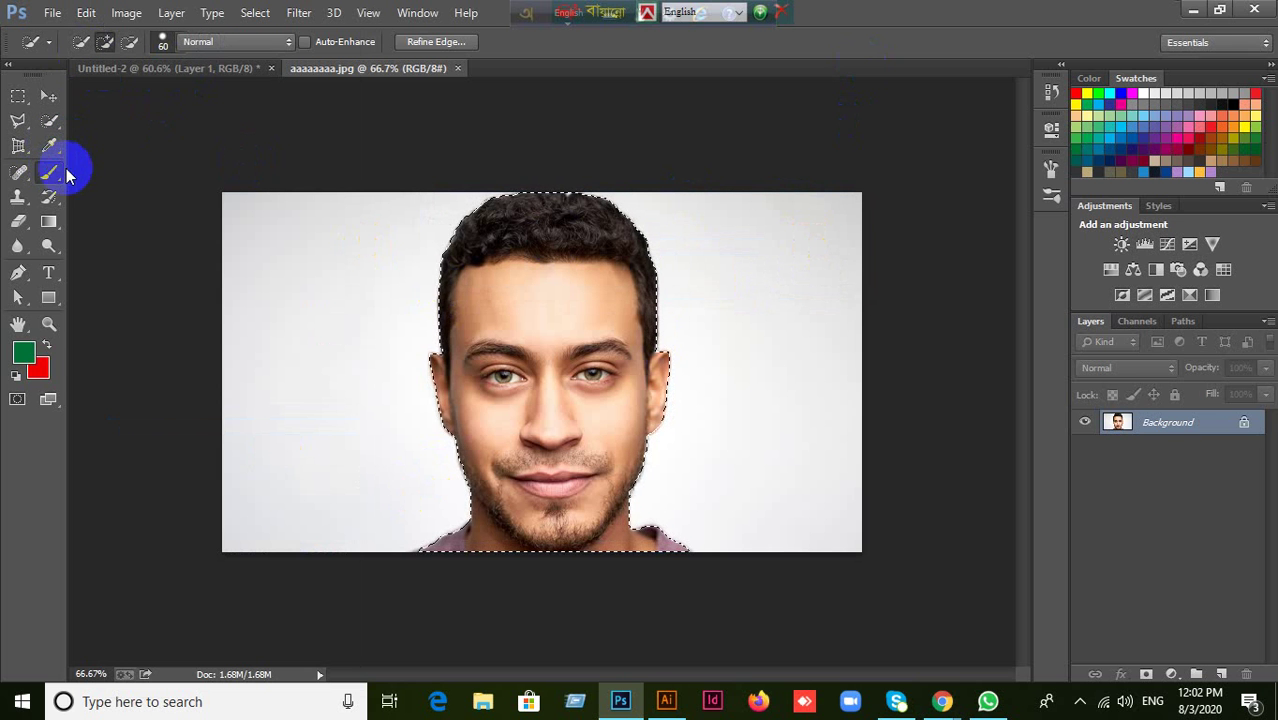
pyautogui.click(96, 45)
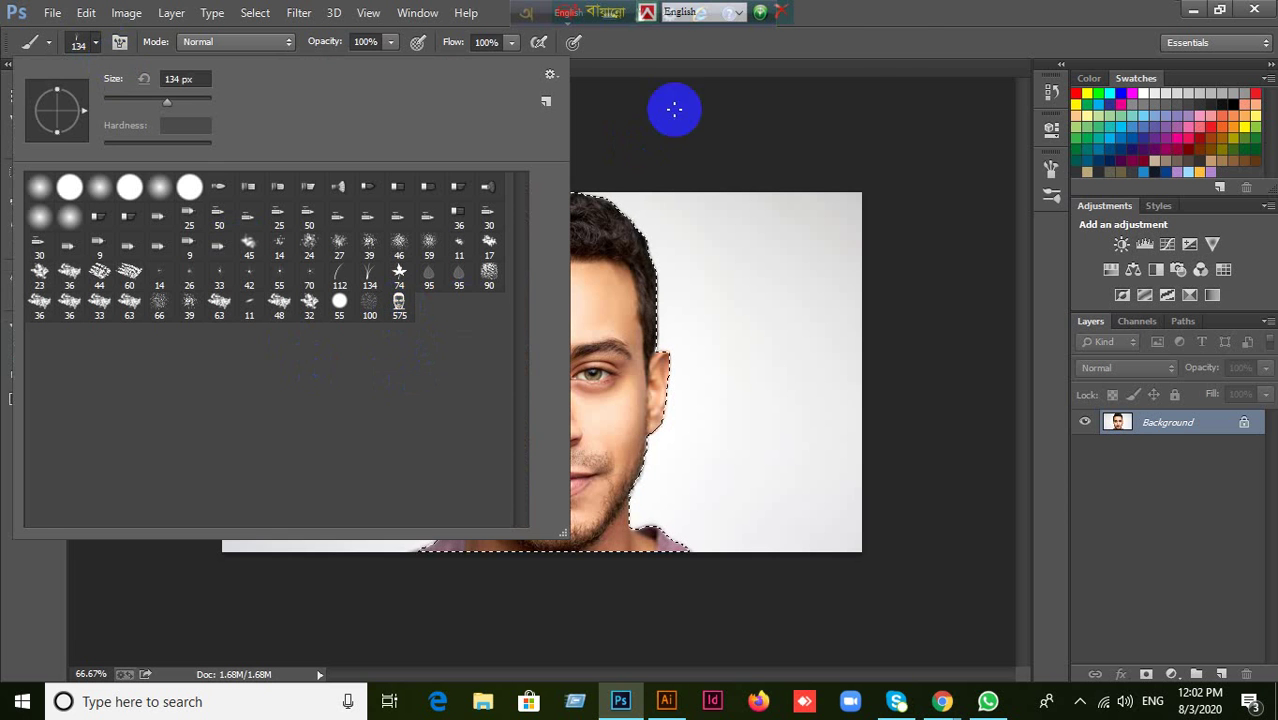
pyautogui.click(913, 9)
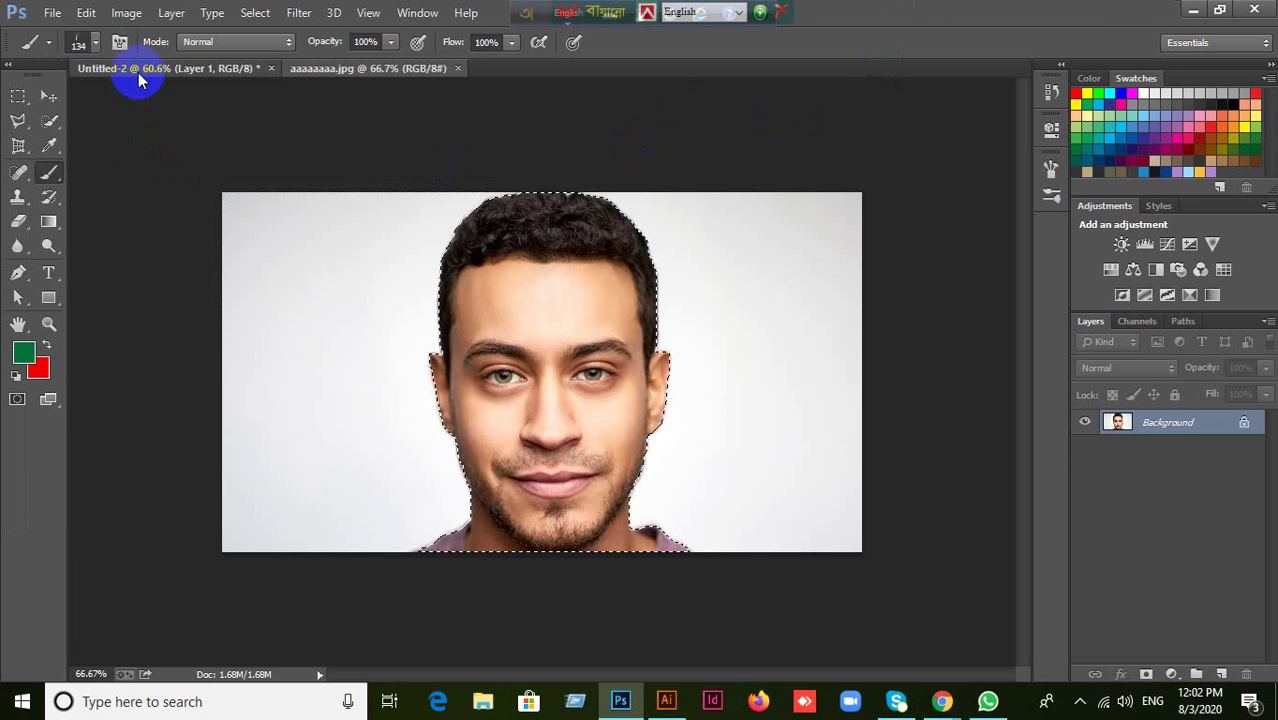
pyautogui.click(137, 71)
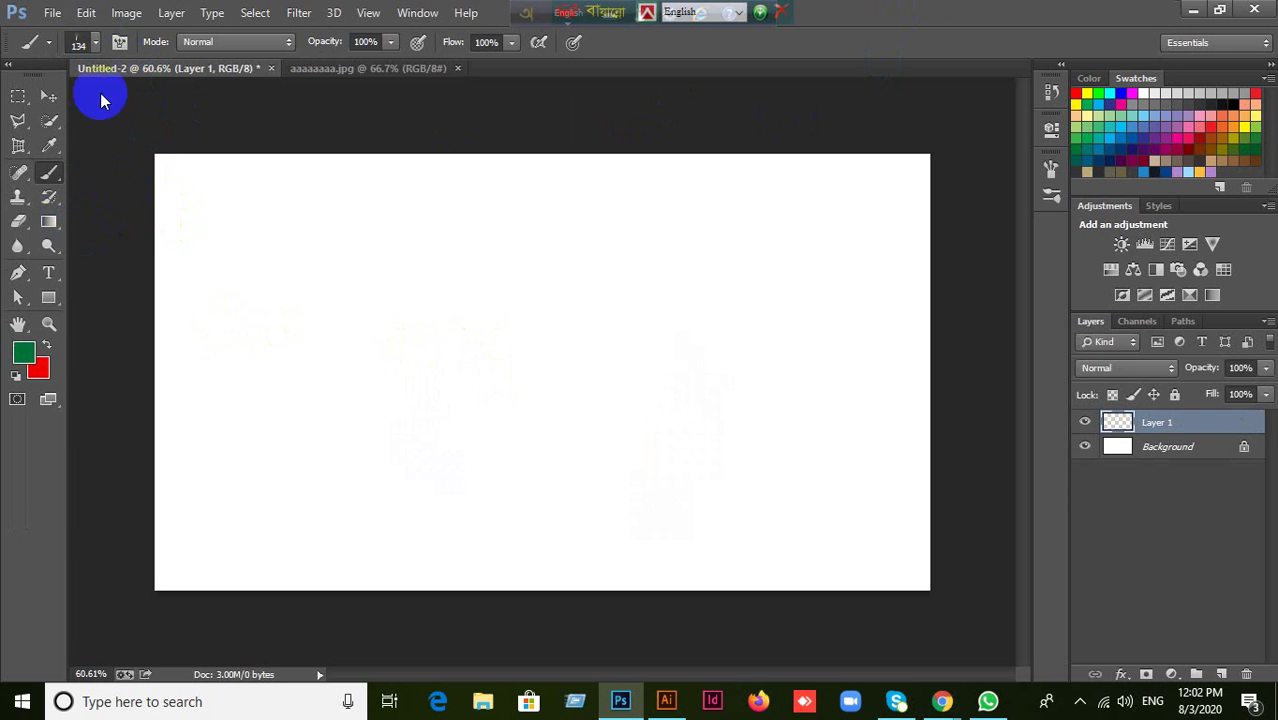
# Choose the 575 px Man head brush, stamp two green faces, then undo both.
pyautogui.click(95, 45)
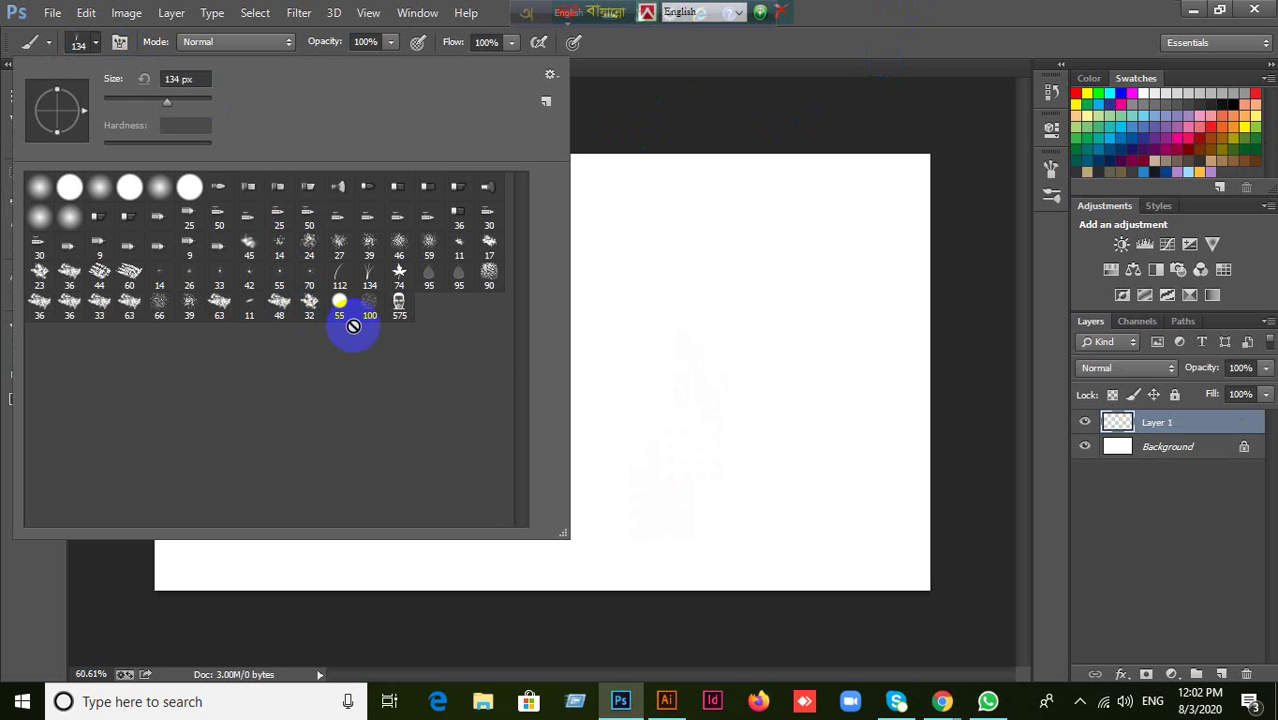
pyautogui.click(398, 305)
pyautogui.click(910, 10)
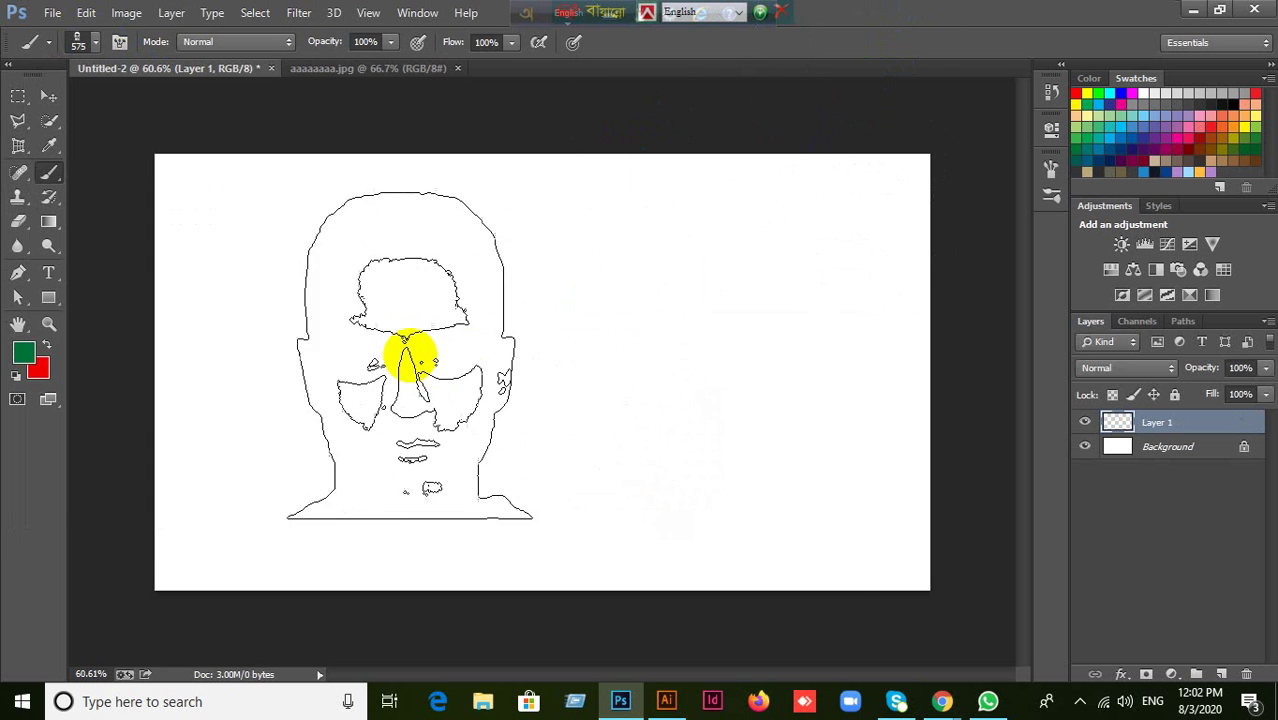
pyautogui.click(378, 335)
pyautogui.click(690, 350)
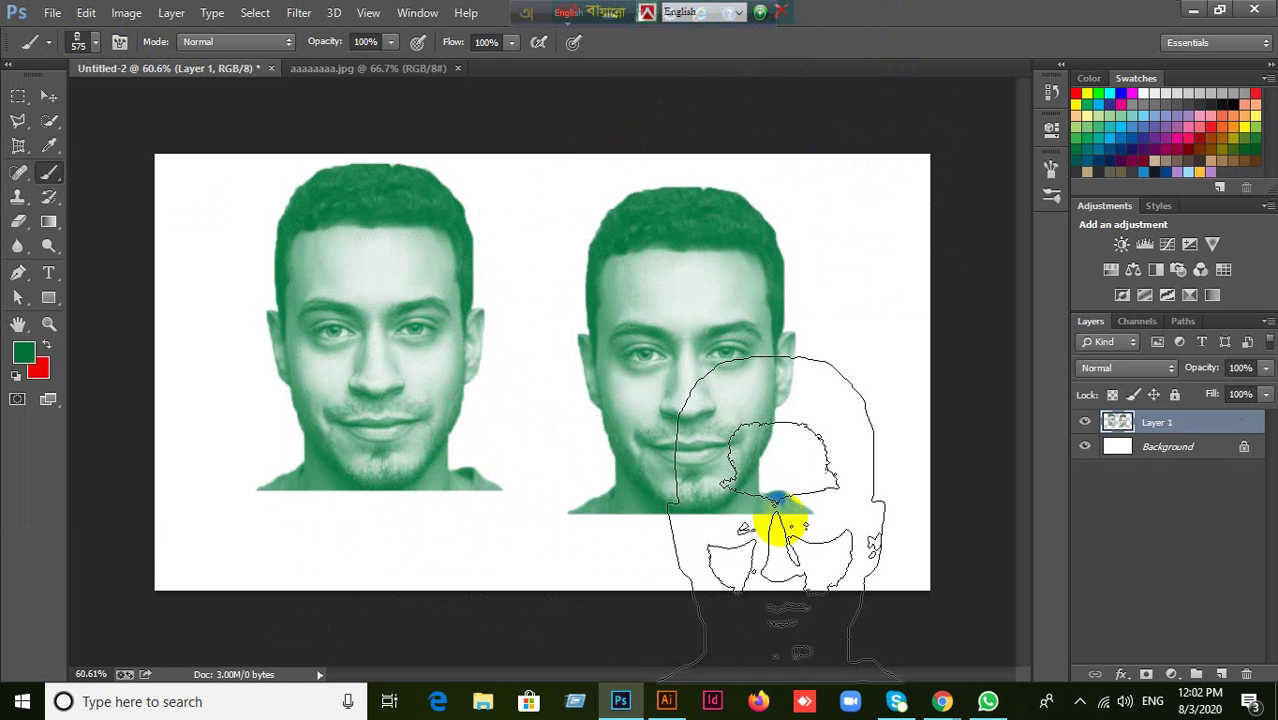
pyautogui.hotkey('ctrl', 'z')
pyautogui.hotkey('ctrl', 'z')
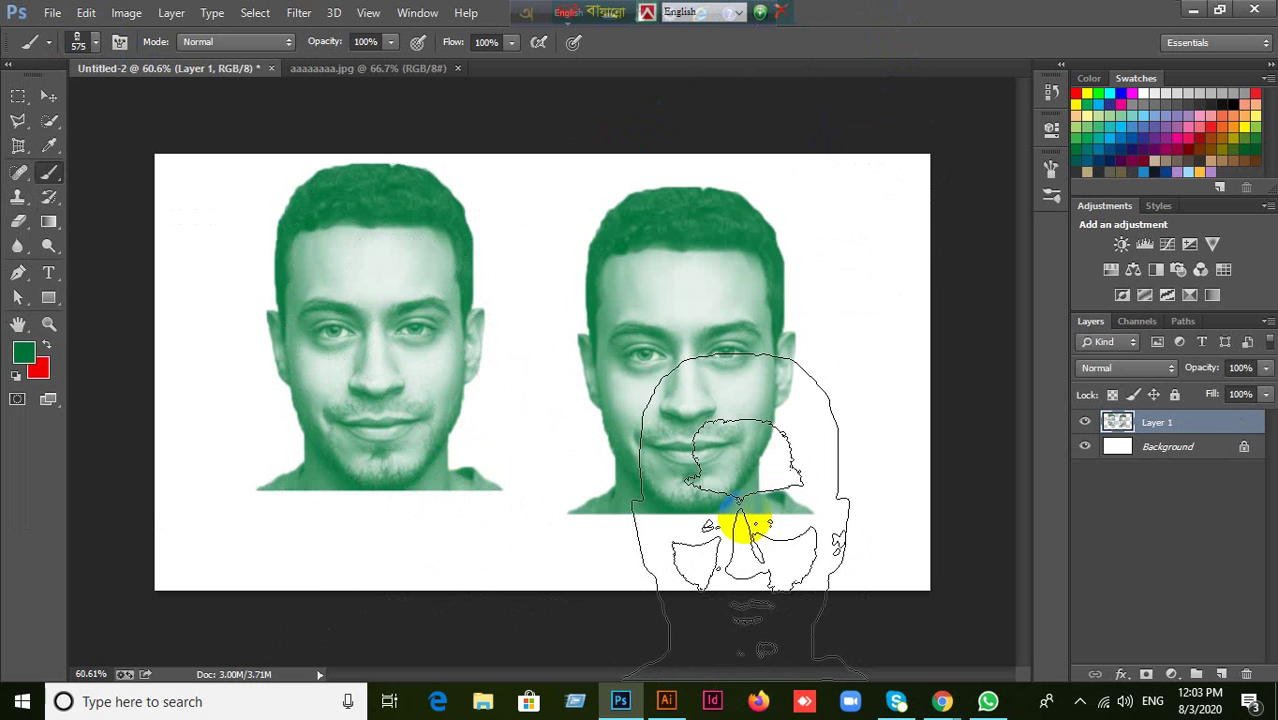
pyautogui.hotkey('ctrl', 'z')
pyautogui.hotkey('ctrl', 'alt', 'z')
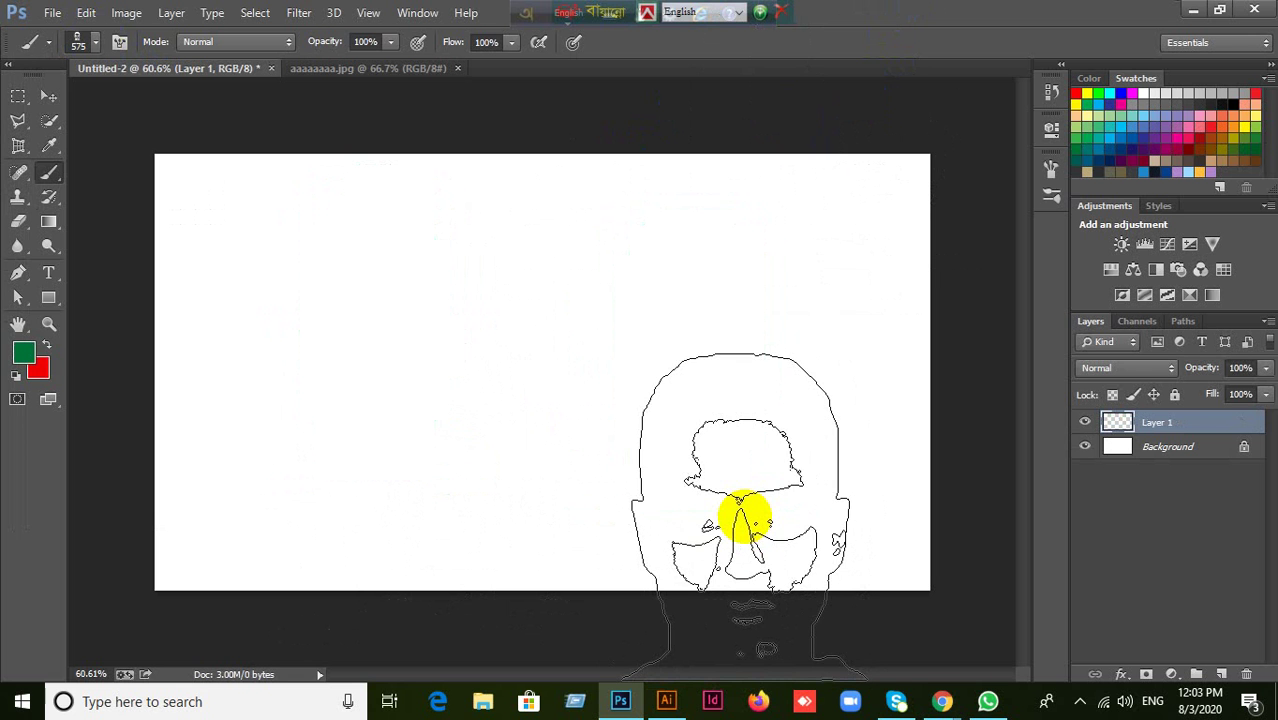
# Shrink the brush to 300 px, stamp eight green faces in two rows, then undo them.
pyautogui.press('[')
pyautogui.press('[')
pyautogui.press('[')
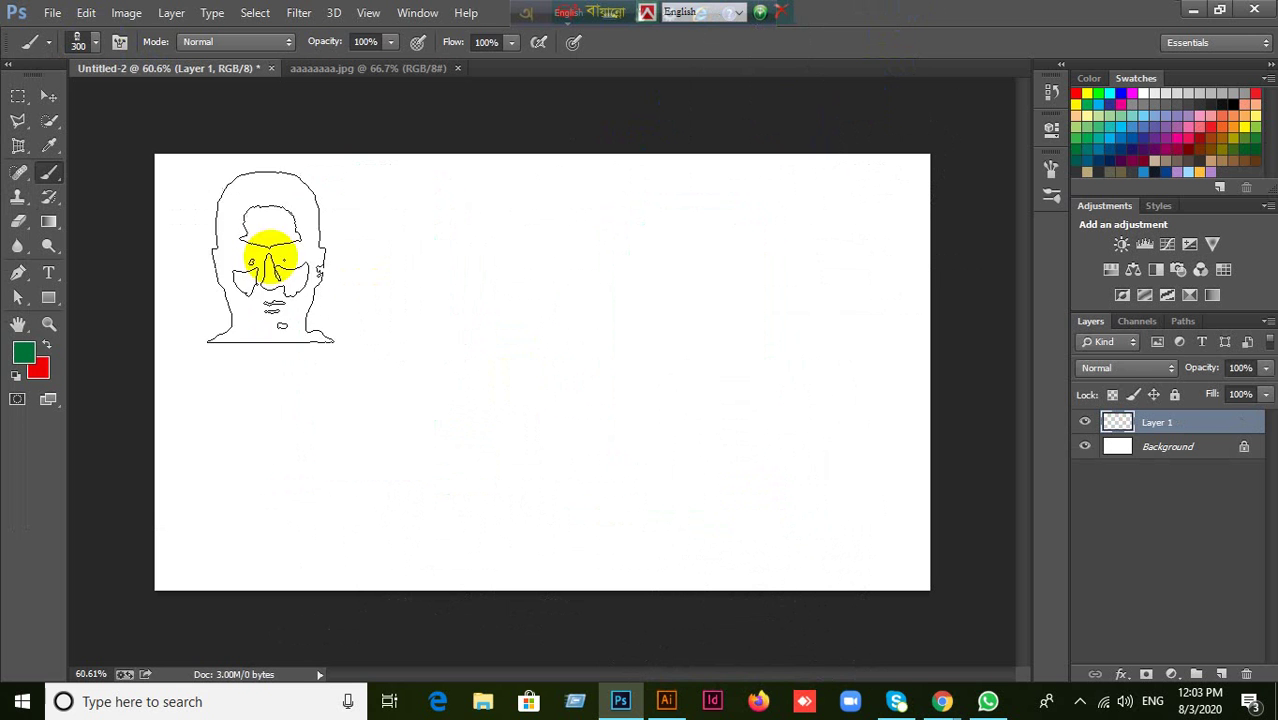
pyautogui.click(268, 256)
pyautogui.click(414, 273)
pyautogui.click(596, 282)
pyautogui.click(758, 269)
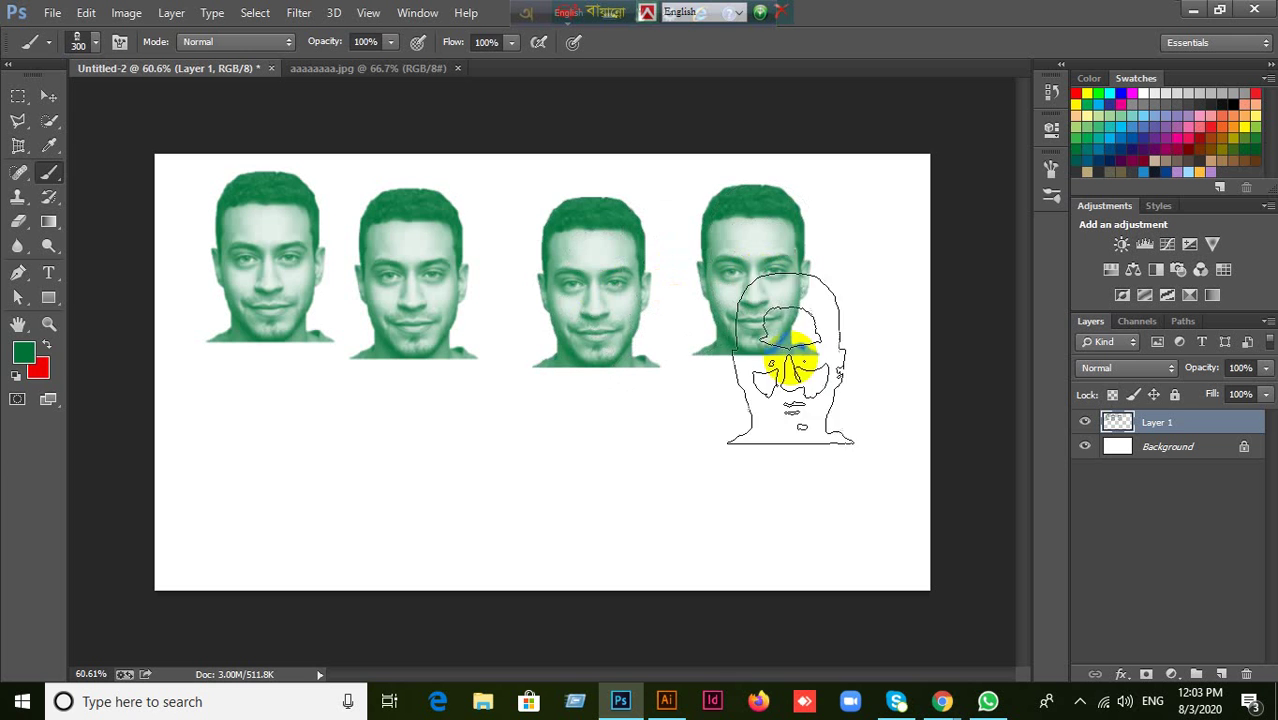
pyautogui.click(740, 421)
pyautogui.click(447, 450)
pyautogui.click(288, 466)
pyautogui.click(600, 480)
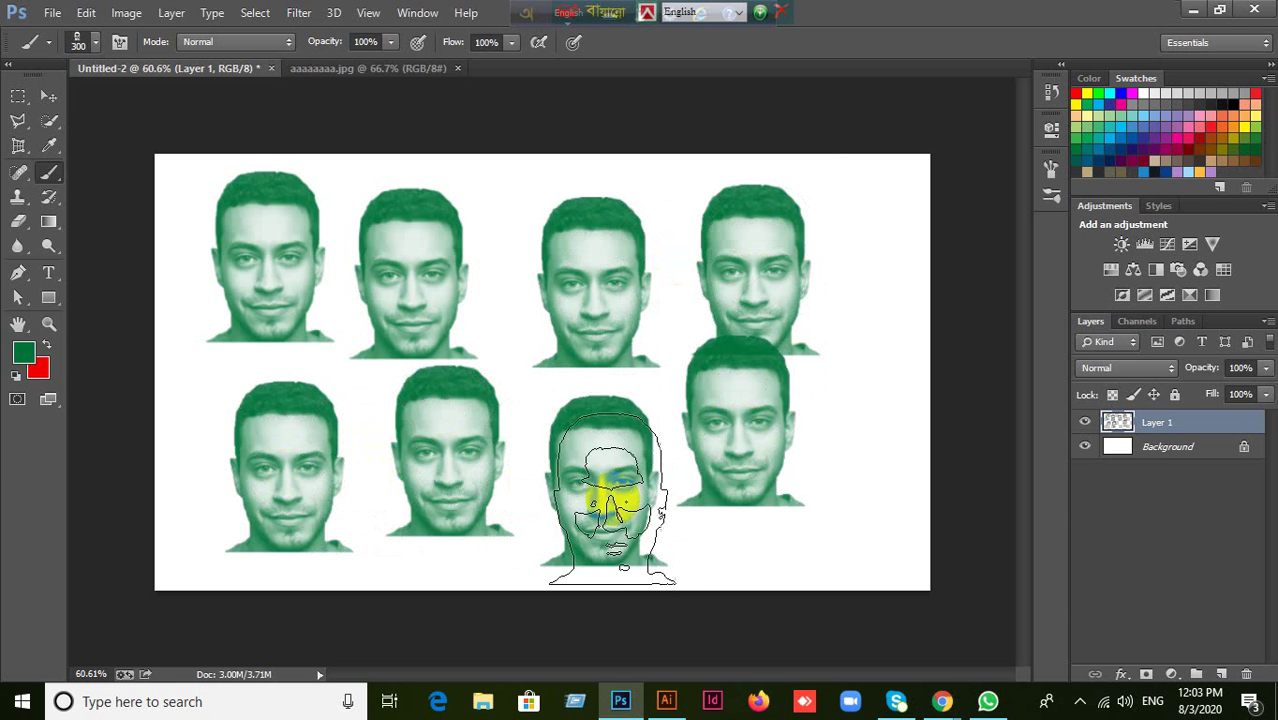
pyautogui.hotkey('ctrl', 'alt', 'z')
pyautogui.hotkey('ctrl', 'alt', 'z')
pyautogui.hotkey('ctrl', 'alt', 'z')
pyautogui.hotkey('ctrl', 'alt', 'z')
pyautogui.hotkey('ctrl', 'alt', 'z')
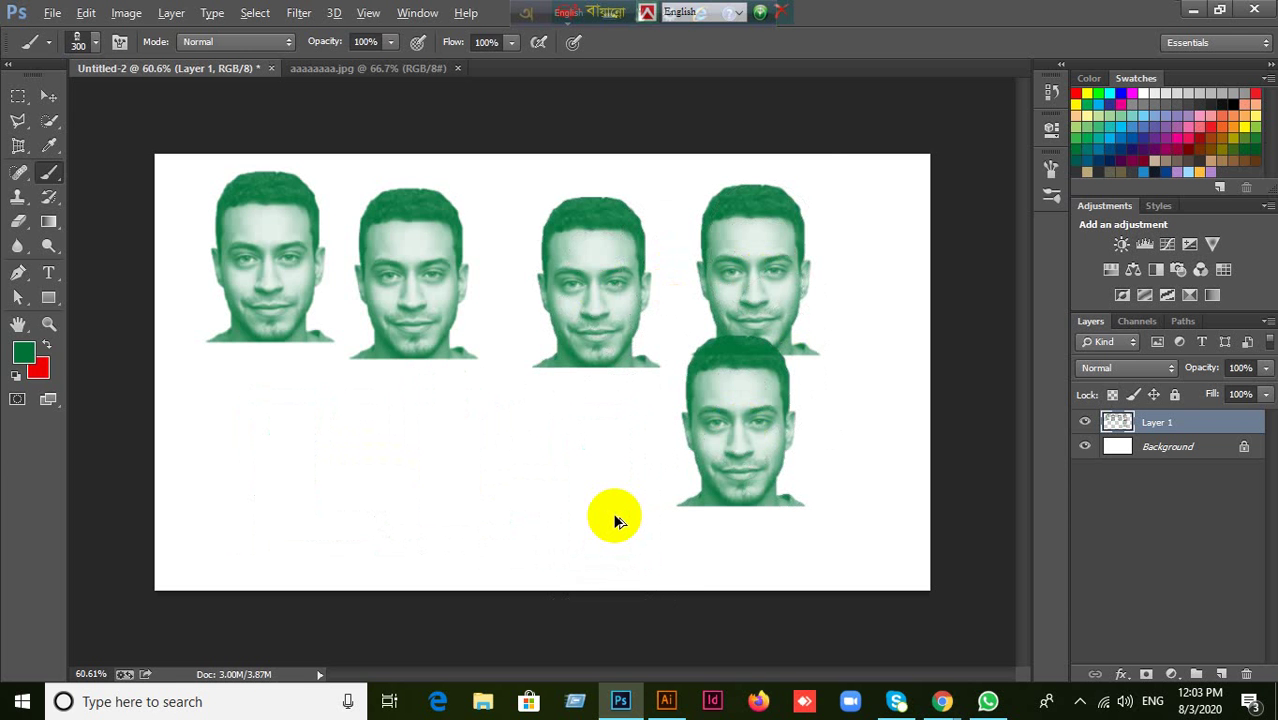
pyautogui.hotkey('ctrl', 'alt', 'z')
pyautogui.hotkey('ctrl', 'alt', 'z')
pyautogui.hotkey('ctrl', 'alt', 'z')
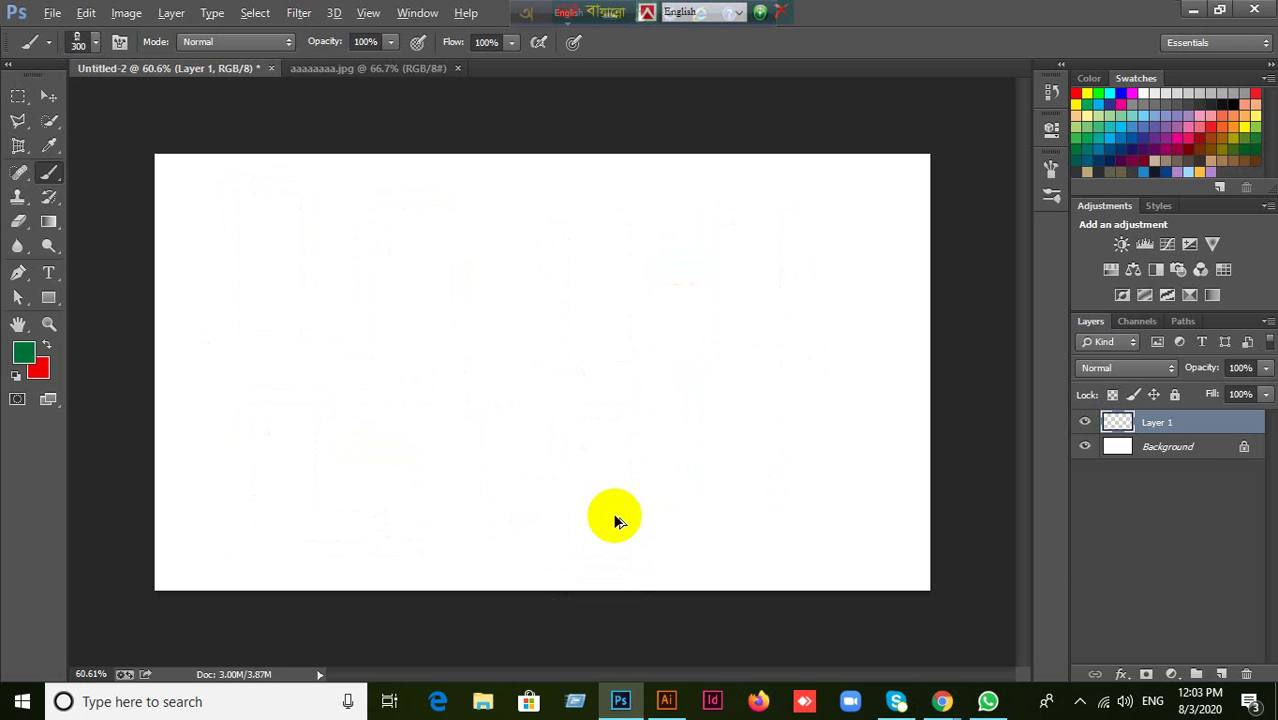
# Change the foreground colour from green to olive and return to the face brush.
pyautogui.press('i')
pyautogui.click(25, 350)
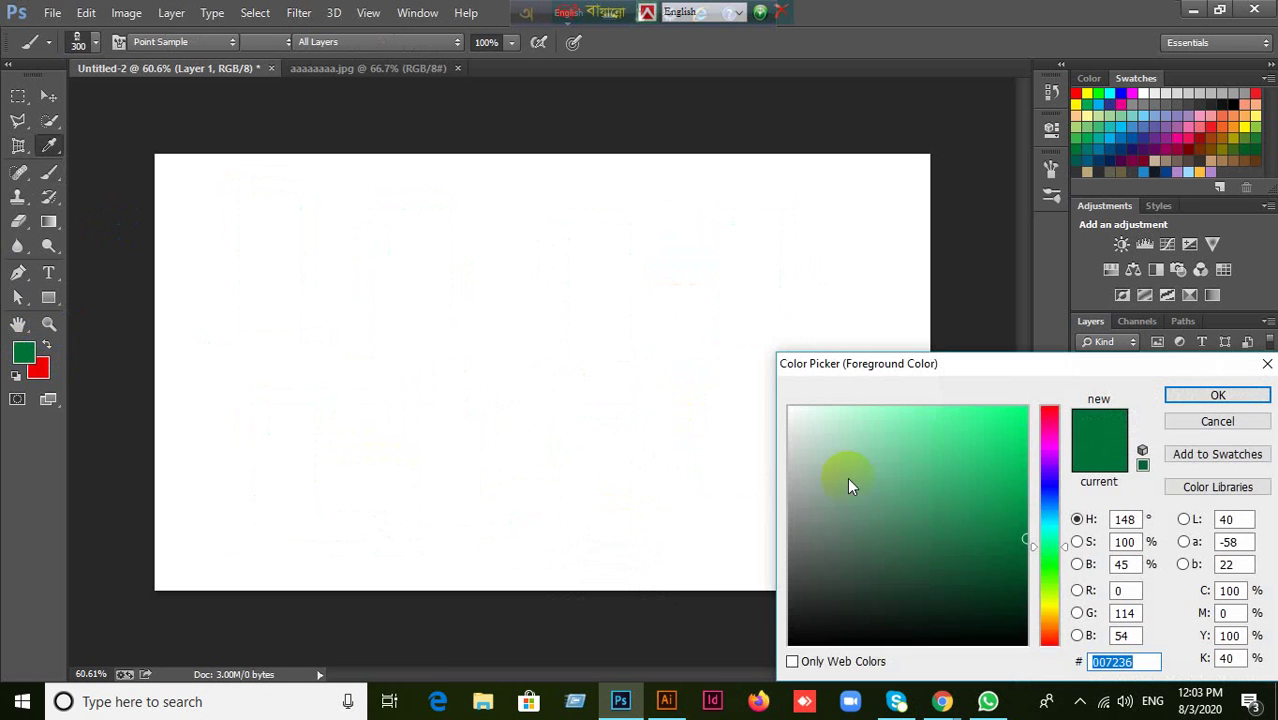
pyautogui.moveTo(1044, 580); pyautogui.dragTo(1046, 593)
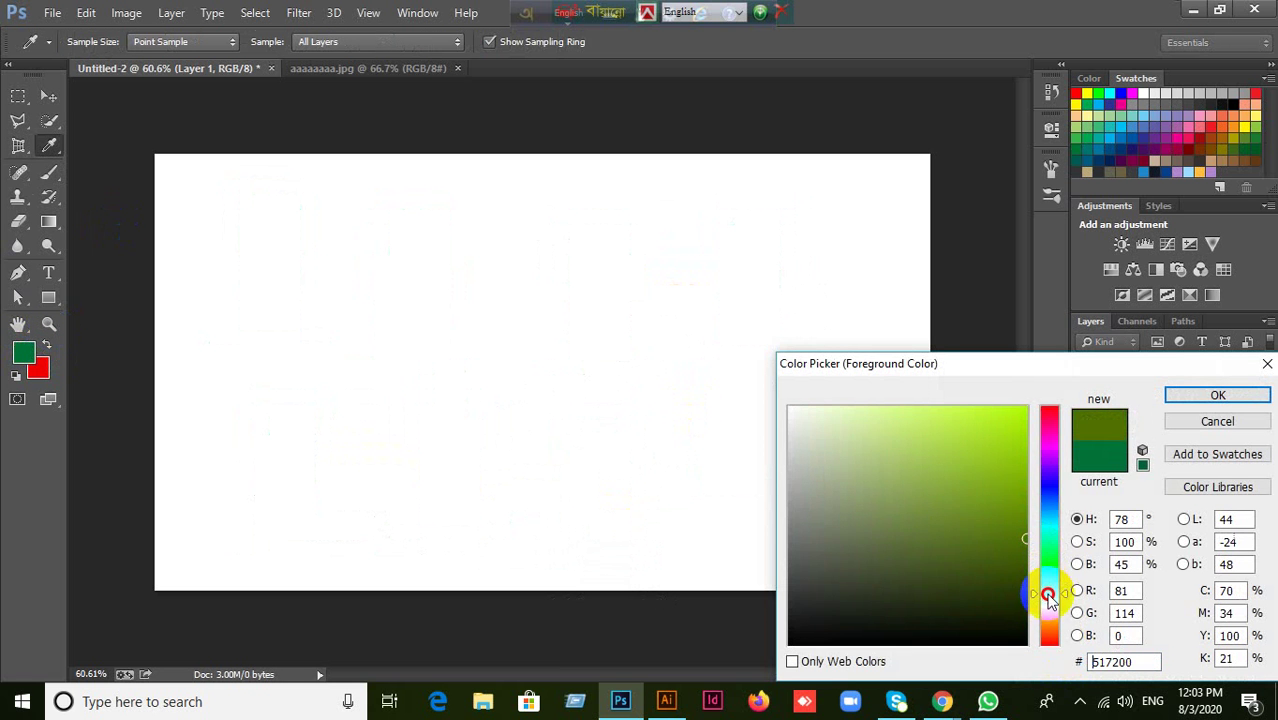
pyautogui.click(1217, 396)
pyautogui.press('b')
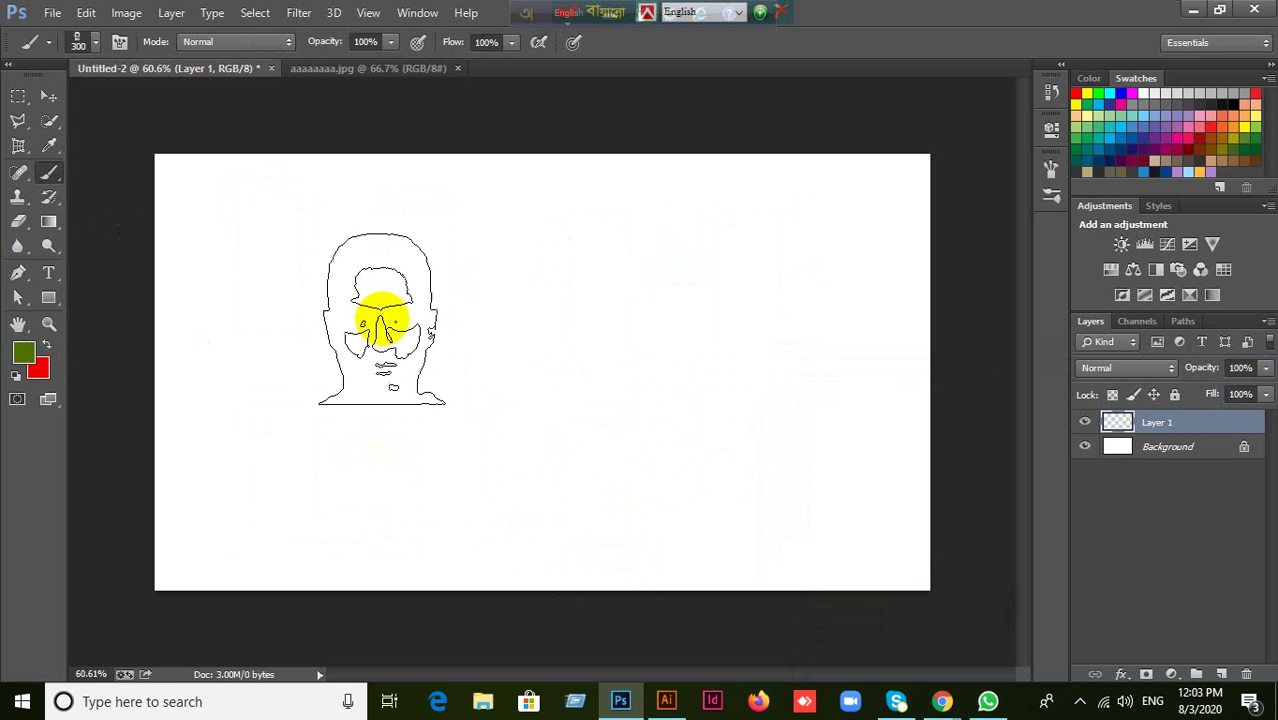
# Stamp eight olive faces across the top and lower halves of the canvas.
pyautogui.click(266, 254)
pyautogui.click(517, 269)
pyautogui.click(709, 260)
pyautogui.click(826, 413)
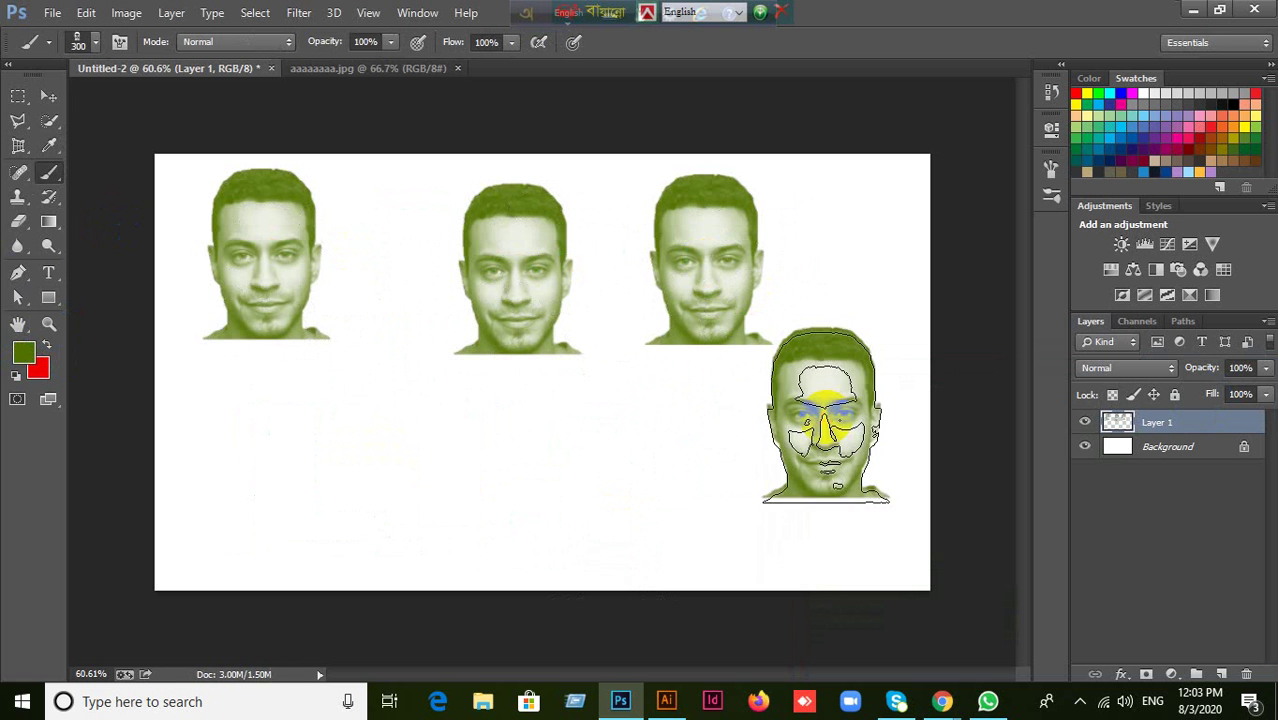
pyautogui.click(608, 479)
pyautogui.click(336, 486)
pyautogui.click(212, 490)
pyautogui.click(474, 479)
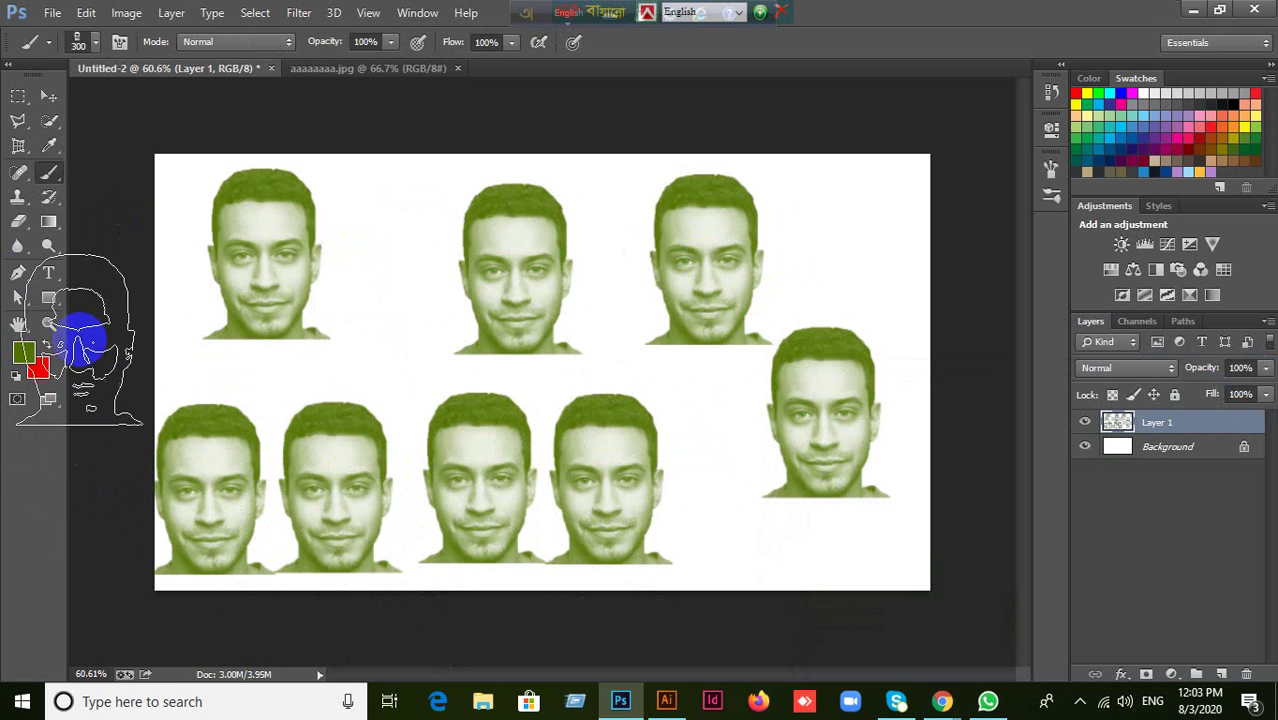
# Swap to red, stamp two red faces, then undo all the face stamps.
pyautogui.click(46, 345)
pyautogui.click(394, 250)
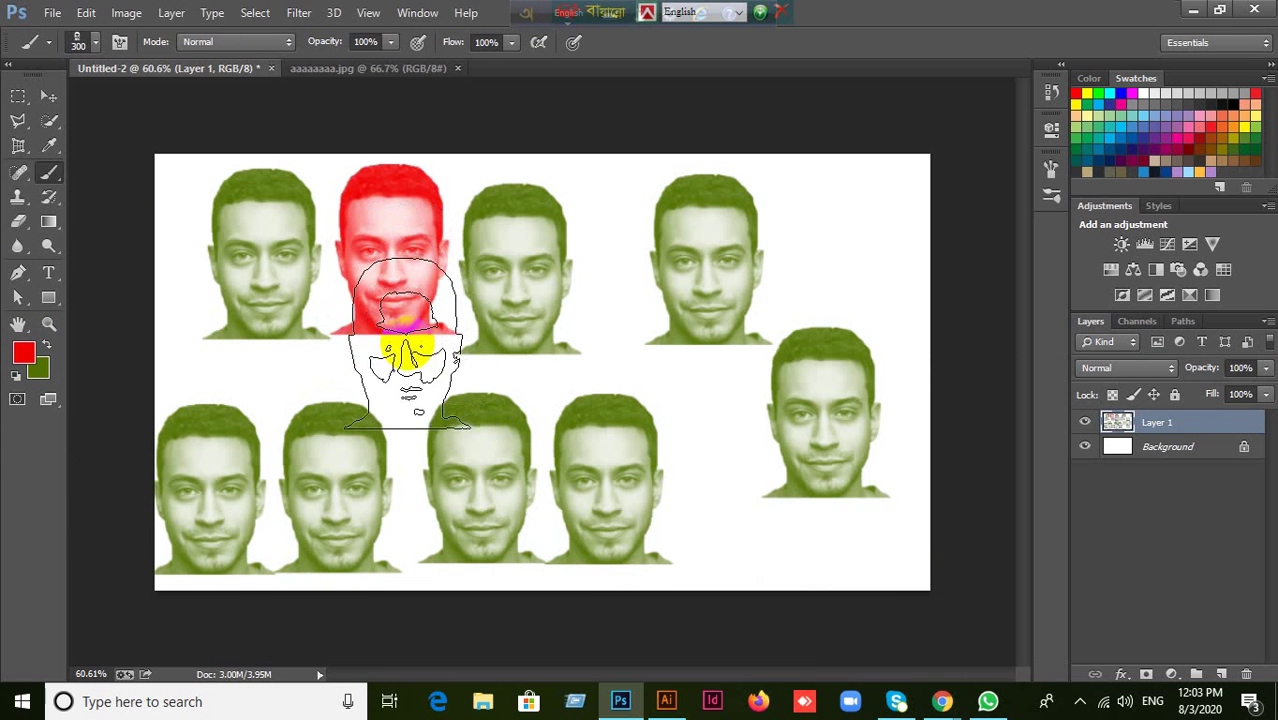
pyautogui.click(403, 343)
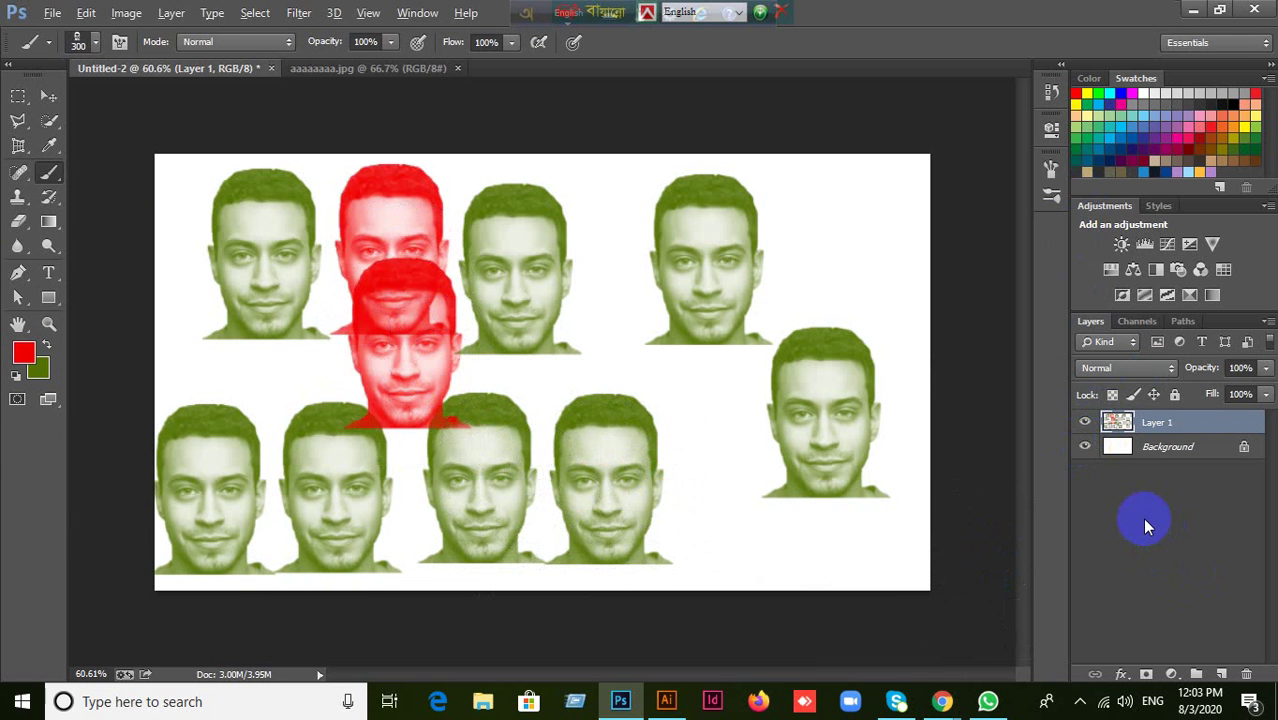
pyautogui.hotkey('ctrl', 'alt', 'z')
pyautogui.hotkey('ctrl', 'alt', 'z')
pyautogui.hotkey('ctrl', 'alt', 'z')
pyautogui.hotkey('ctrl', 'alt', 'z')
pyautogui.hotkey('ctrl', 'alt', 'z')
pyautogui.hotkey('ctrl', 'alt', 'z')
pyautogui.hotkey('ctrl', 'alt', 'z')
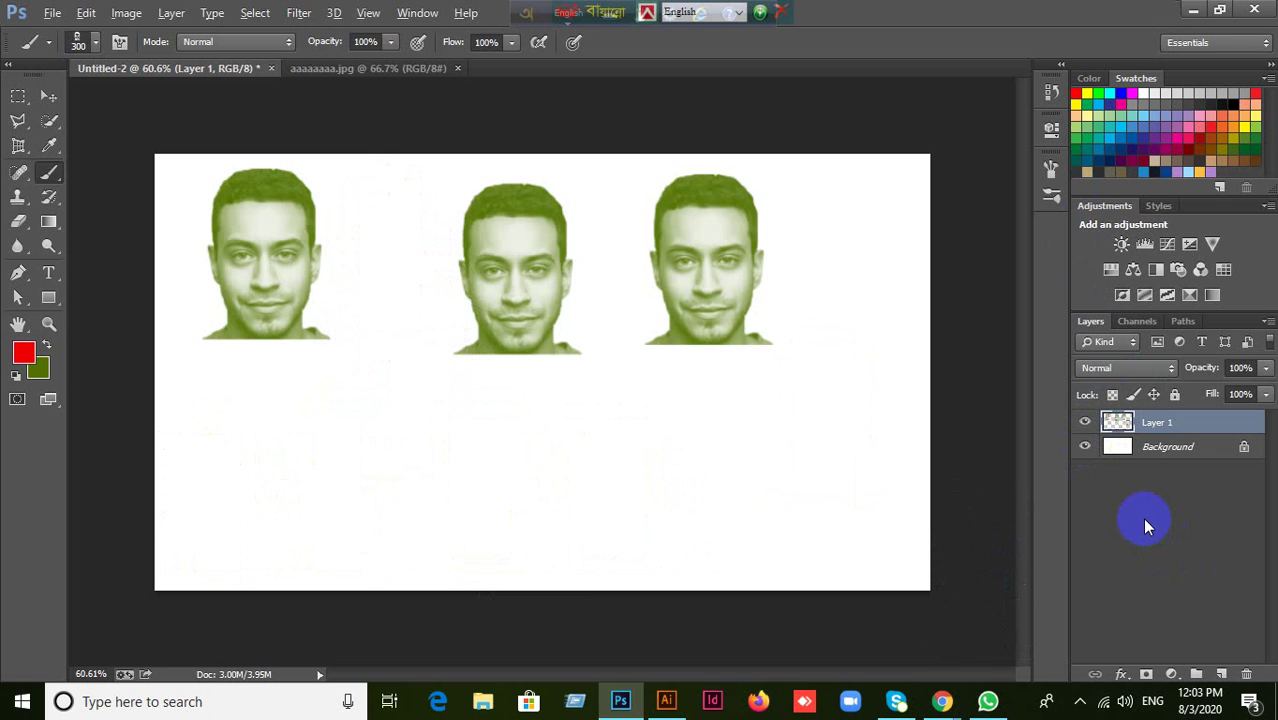
pyautogui.hotkey('ctrl', 'alt', 'z')
pyautogui.hotkey('ctrl', 'alt', 'z')
pyautogui.hotkey('ctrl', 'alt', 'z')
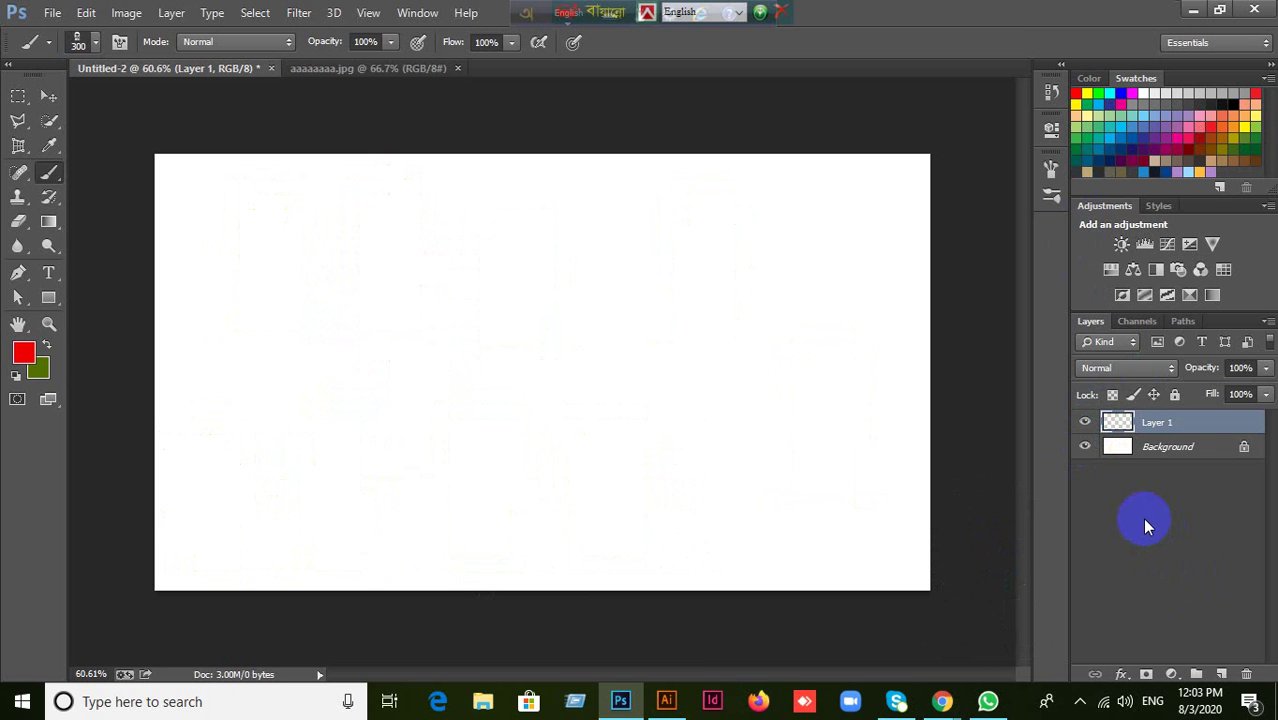
# Return to the face photo document and clear its selection around the face.
pyautogui.click(48, 96)
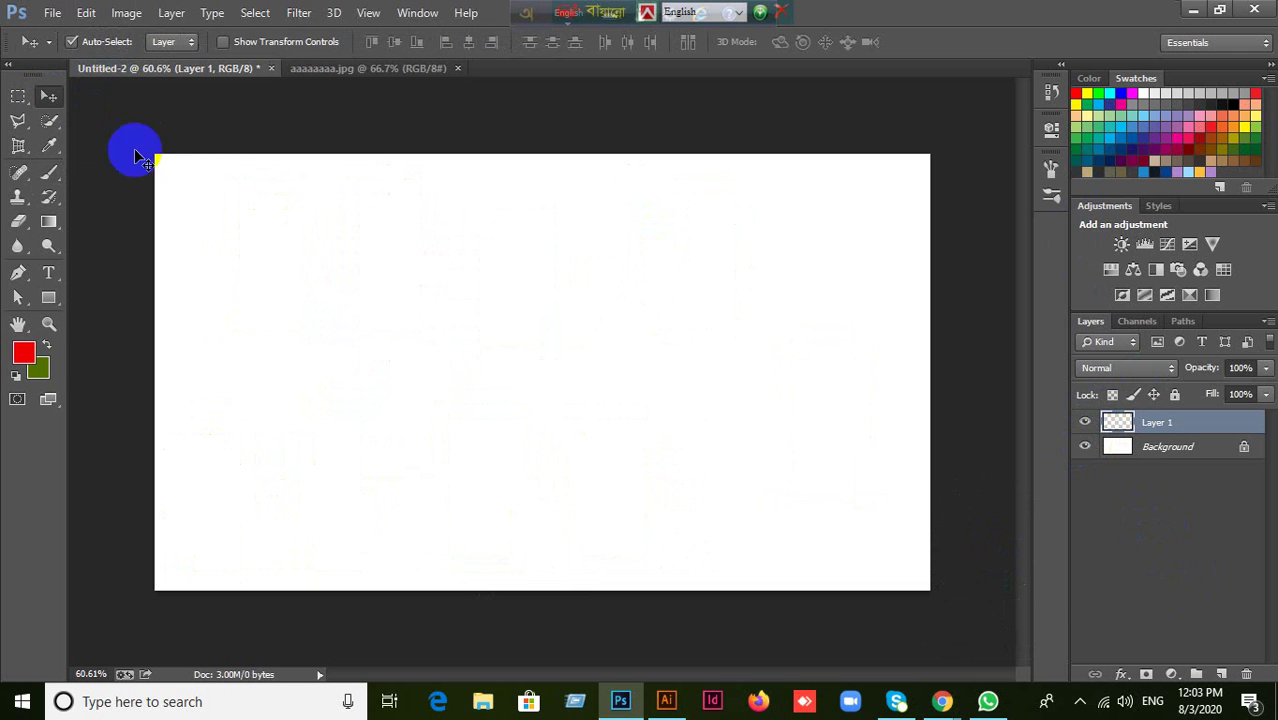
pyautogui.click(380, 70)
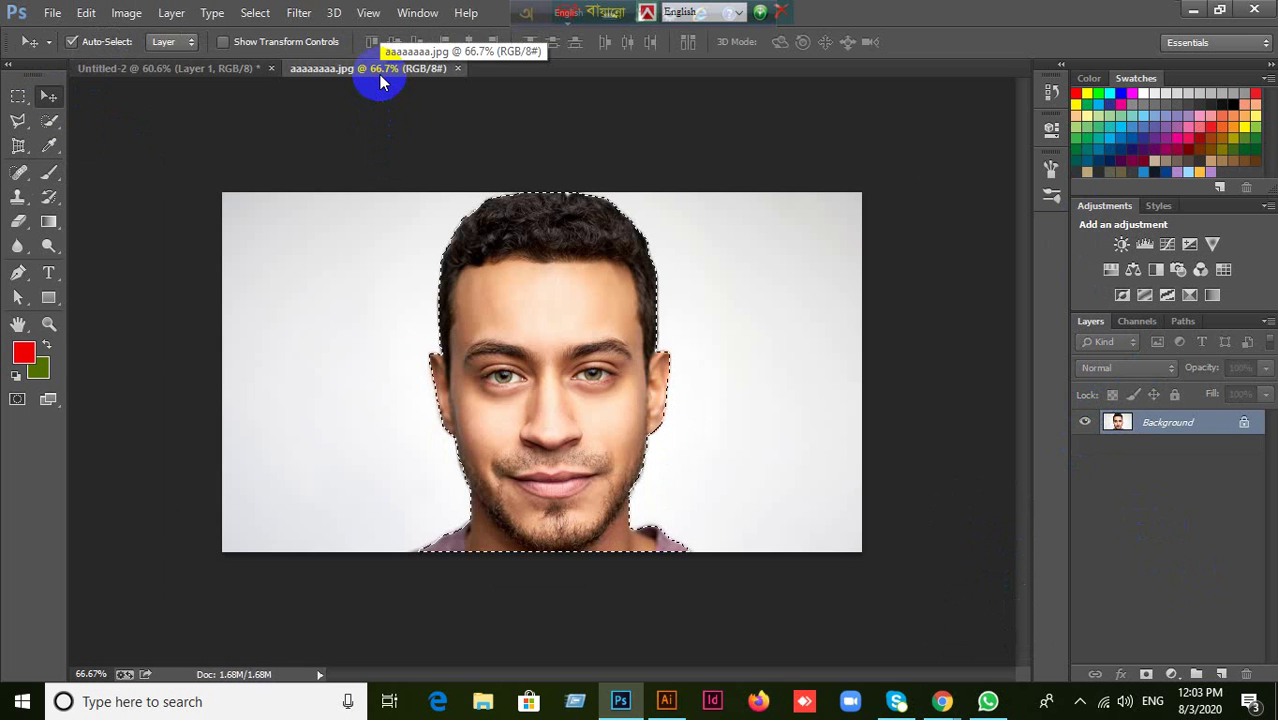
pyautogui.hotkey('ctrl', 'd')
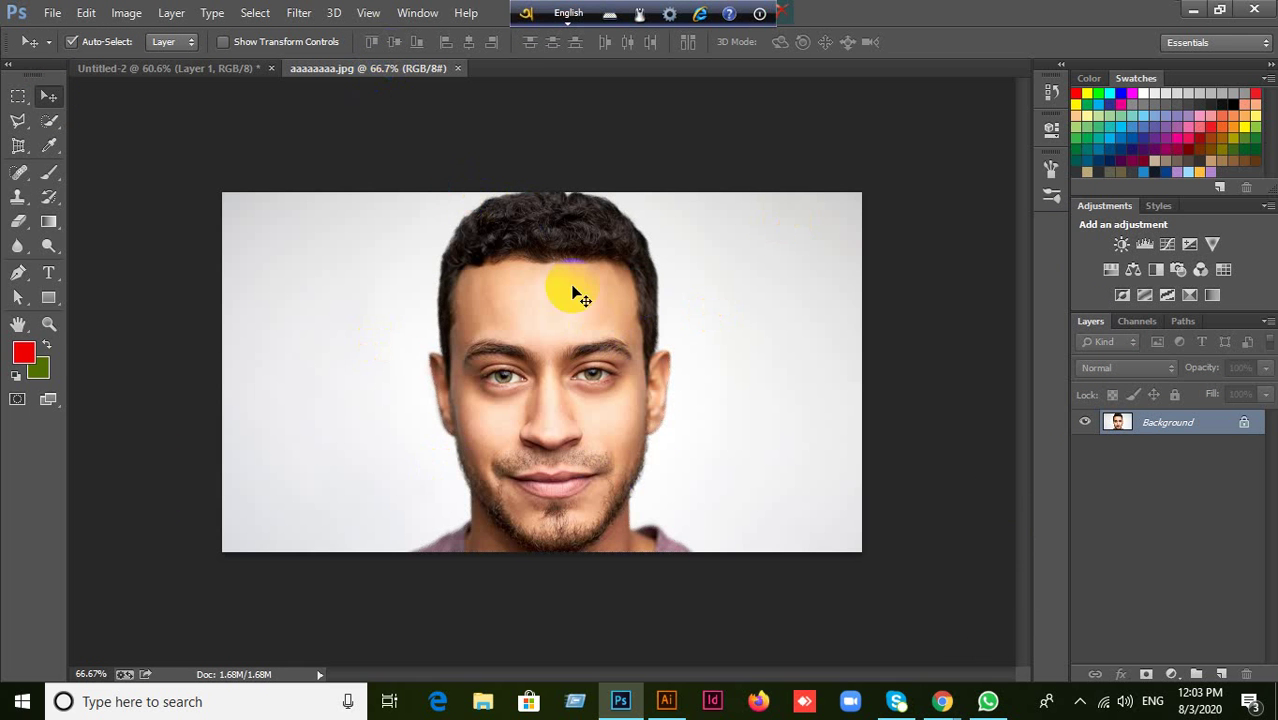
# Open the hot-air balloon photo 9e2f518a-b025-4f6c-92f5-b1cdc1aae22b.jpg from the Sample Image folder.
pyautogui.click(52, 12)
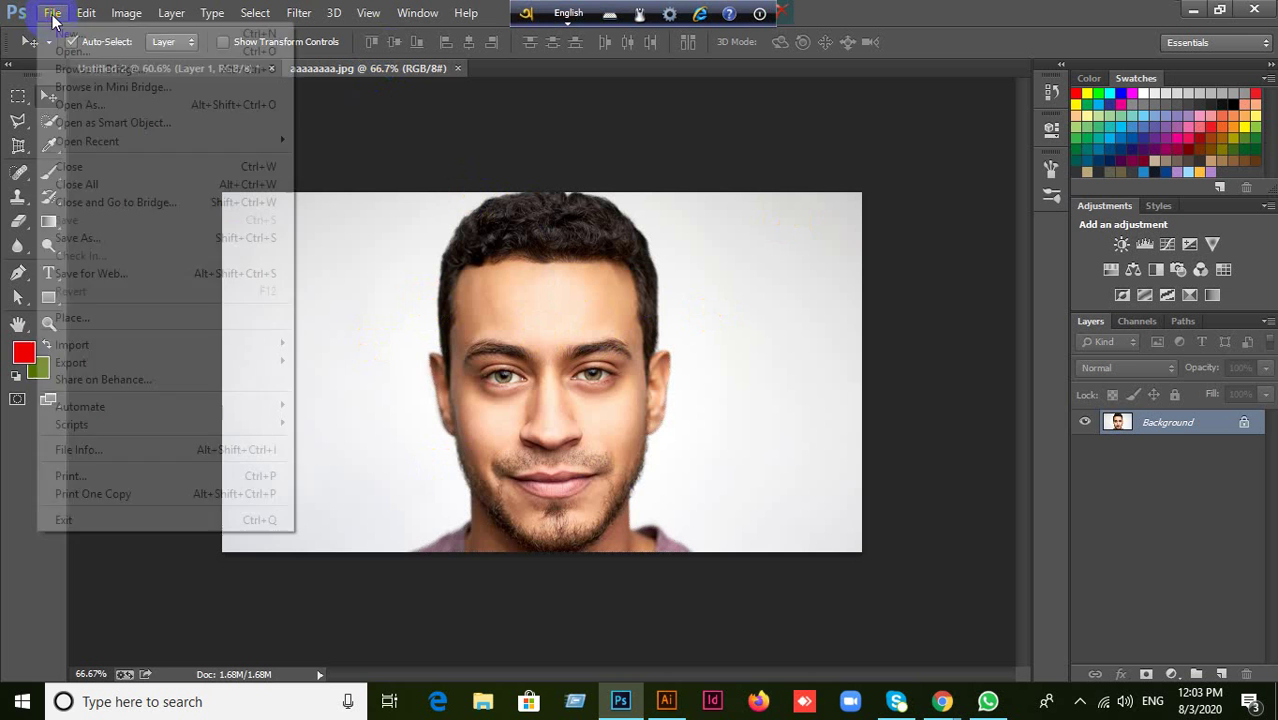
pyautogui.click(63, 52)
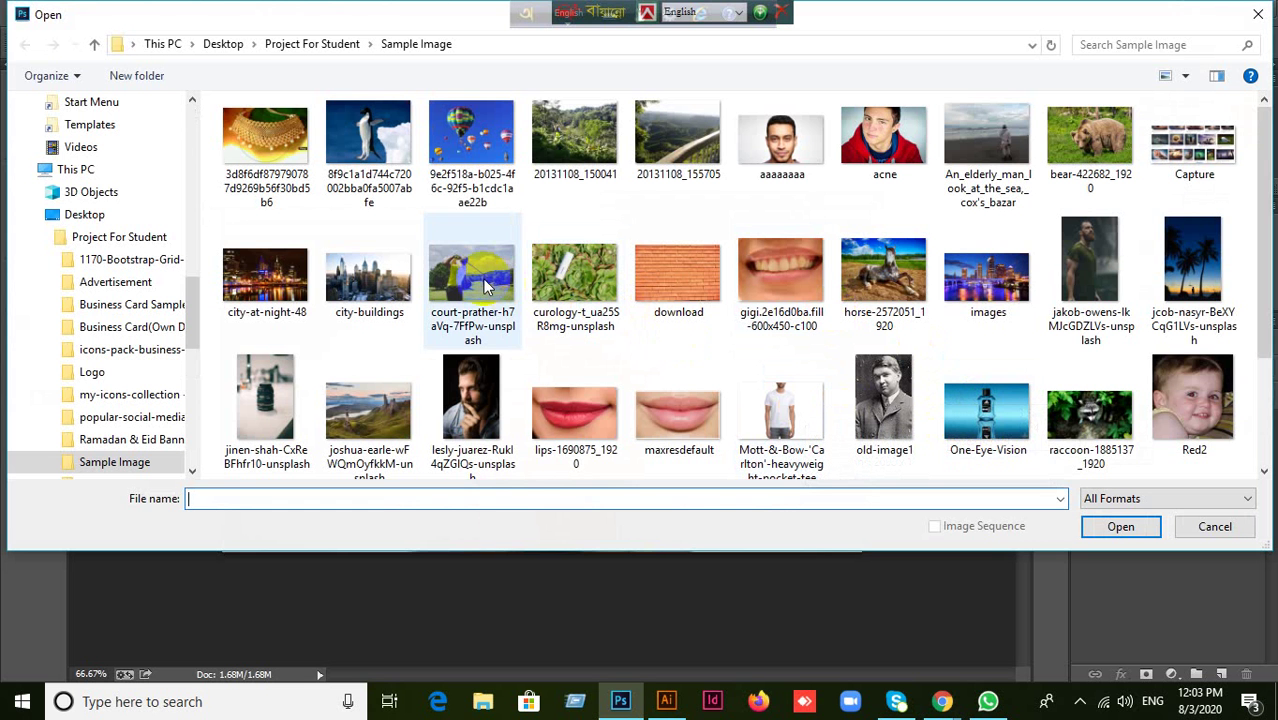
pyautogui.click(477, 143)
pyautogui.click(1133, 527)
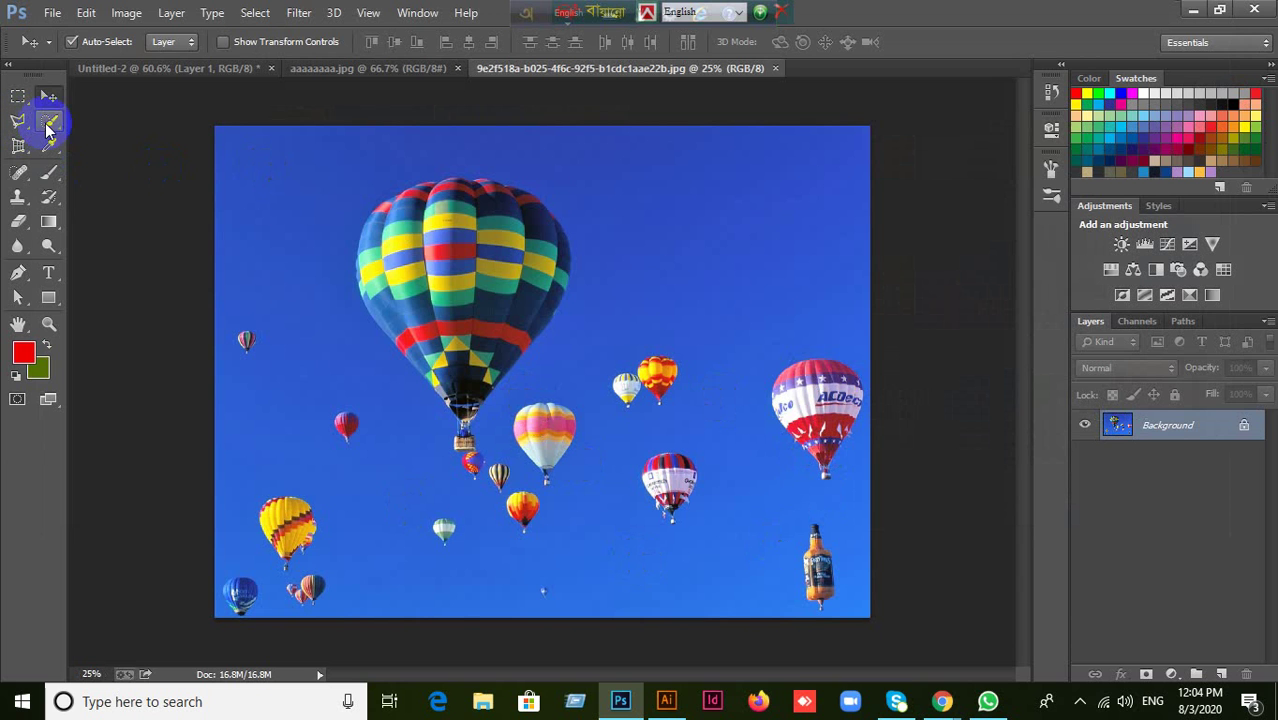
# Choose the Magnetic Lasso Tool from the selection tools.
pyautogui.click(47, 123)
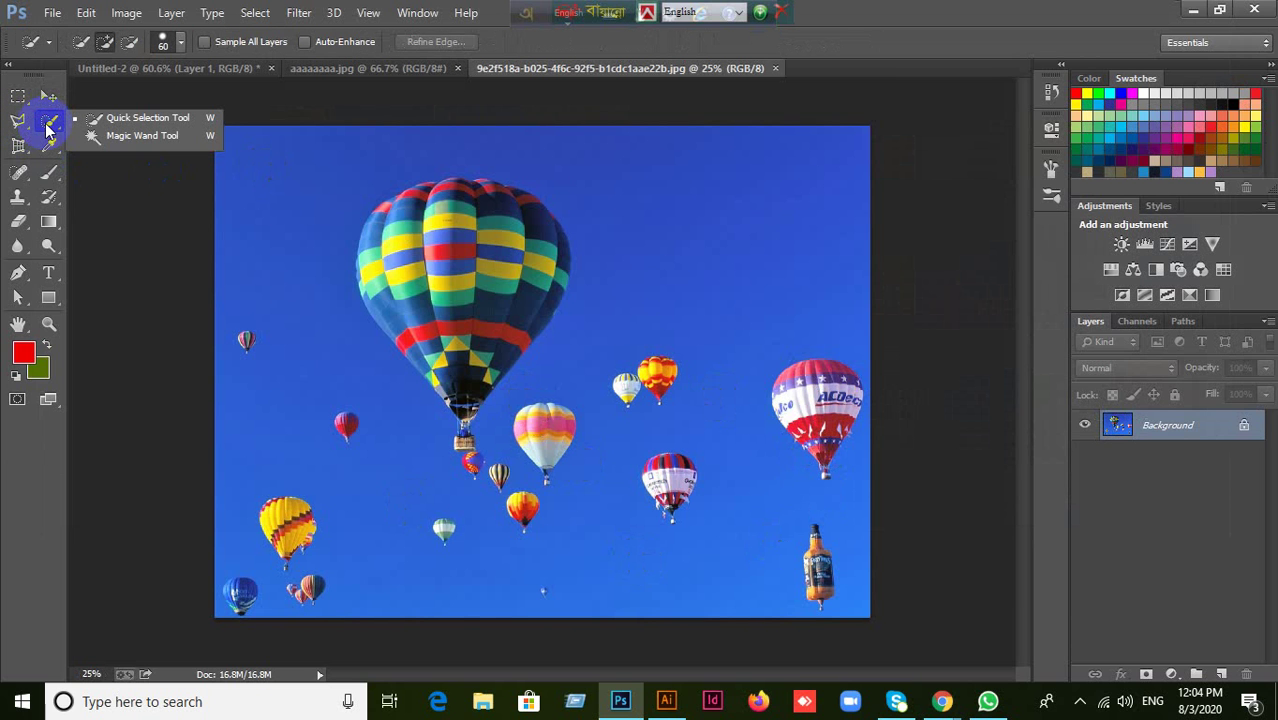
pyautogui.click(100, 115)
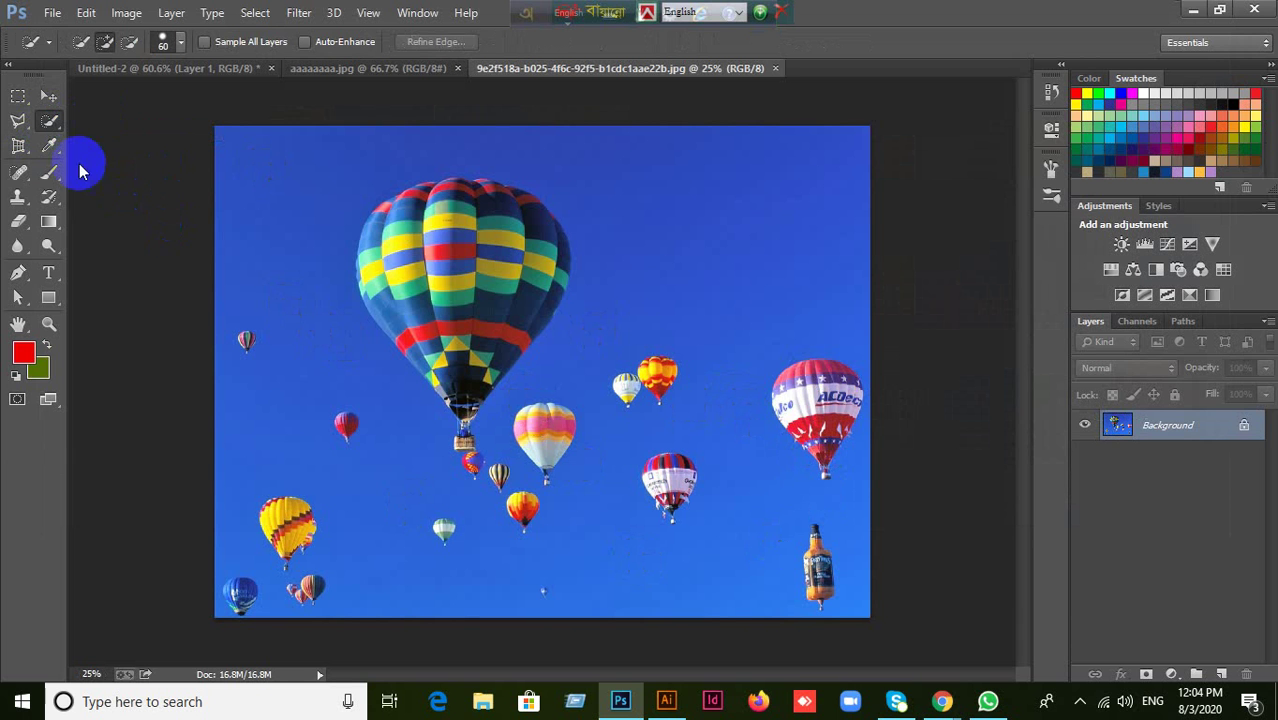
pyautogui.click(19, 121)
pyautogui.click(100, 153)
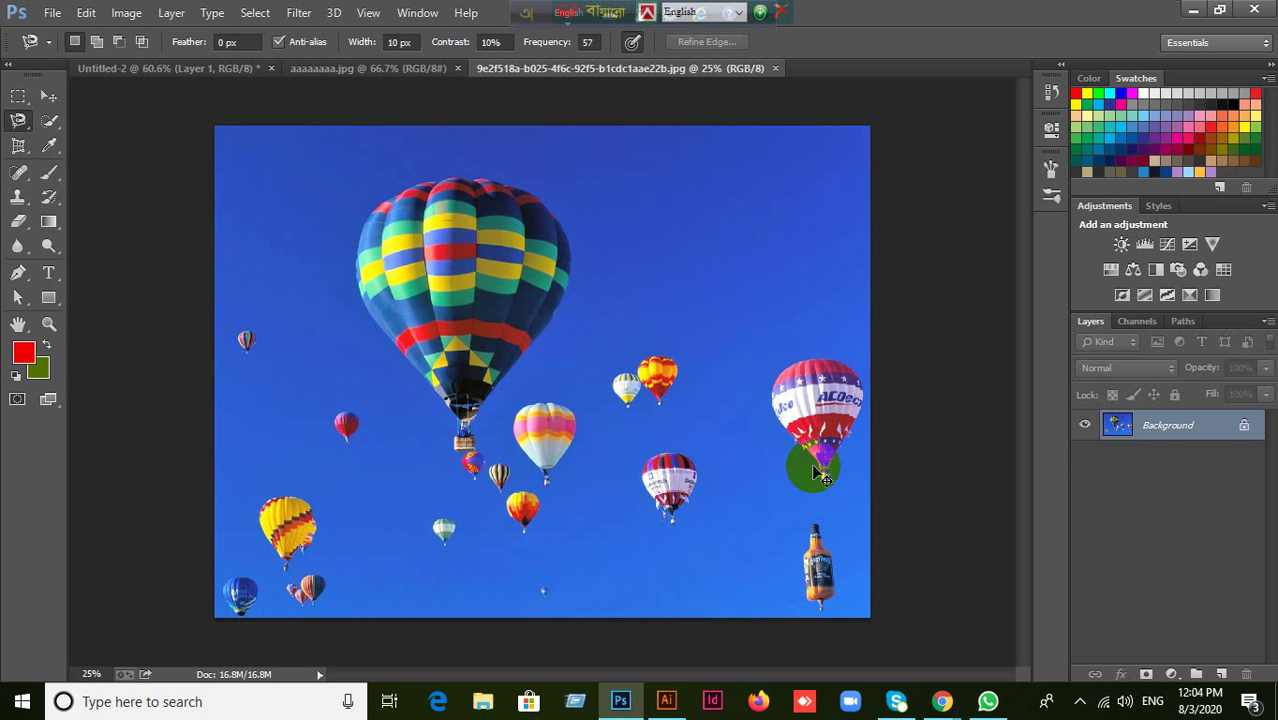
# Trace a magnetic outline around the right-hand balloon, then discard the stray selection.
pyautogui.scroll(3, 818, 470)
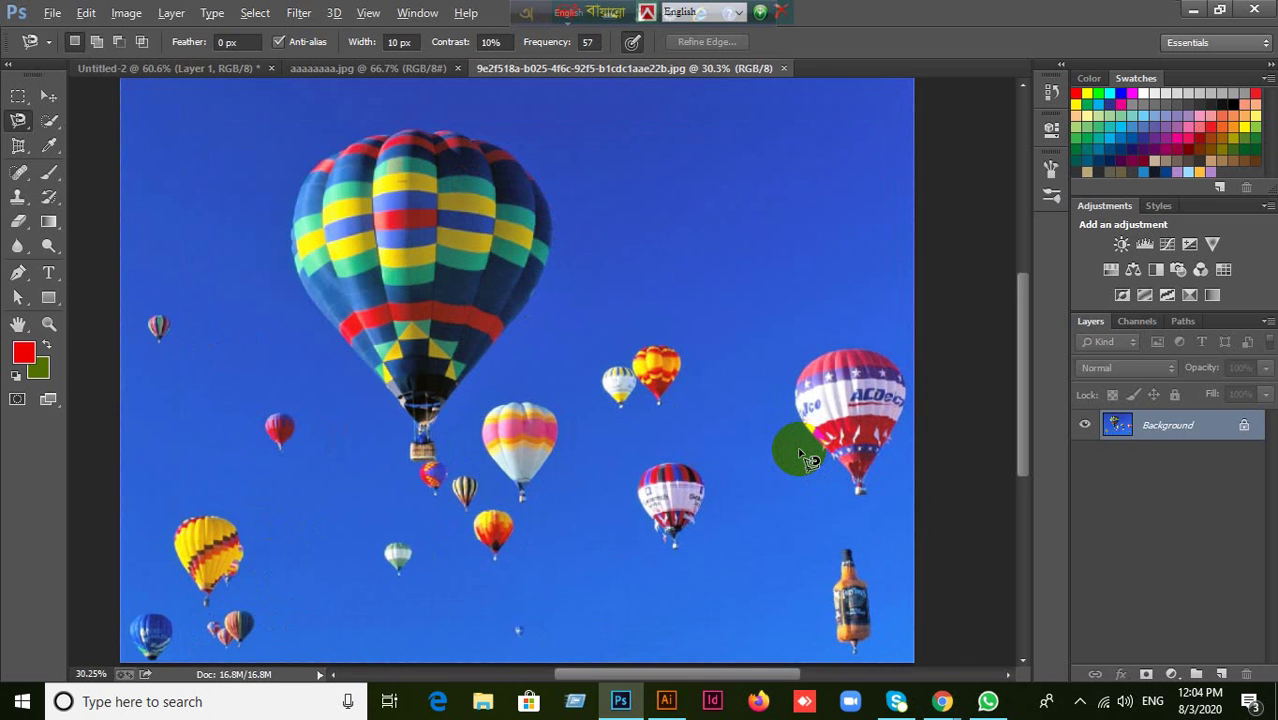
pyautogui.click(880, 495)
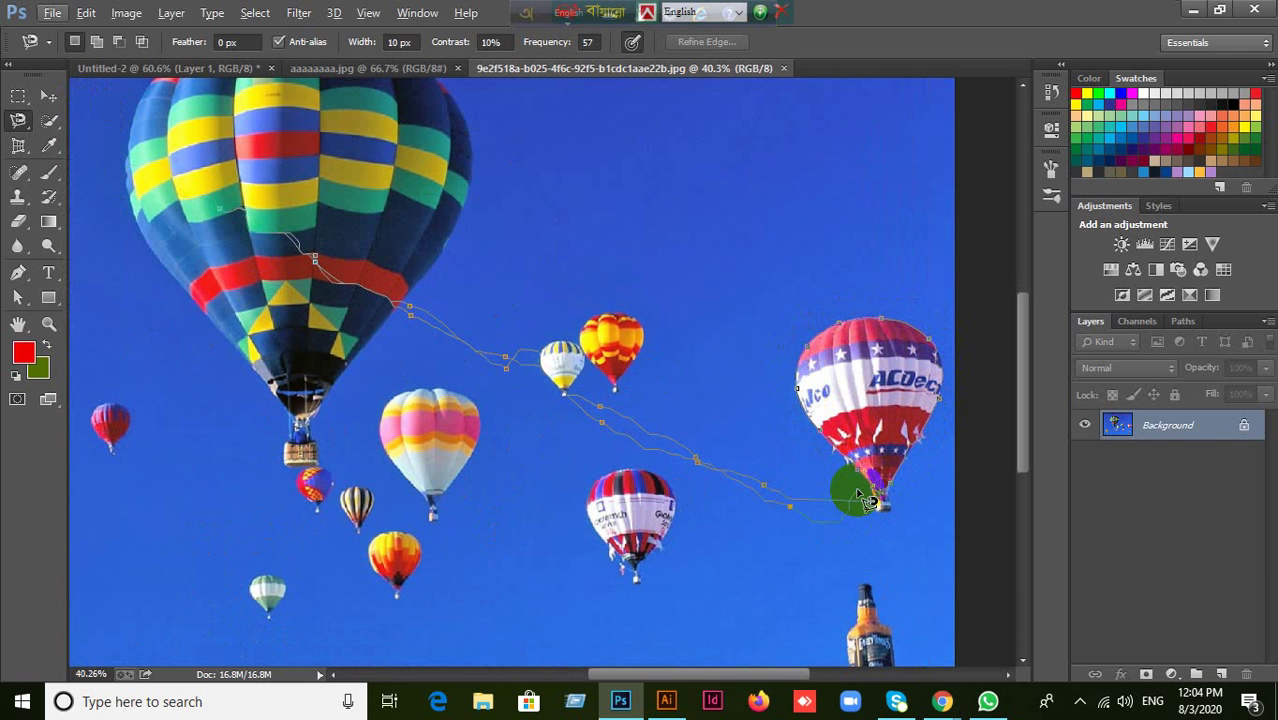
pyautogui.click(893, 511)
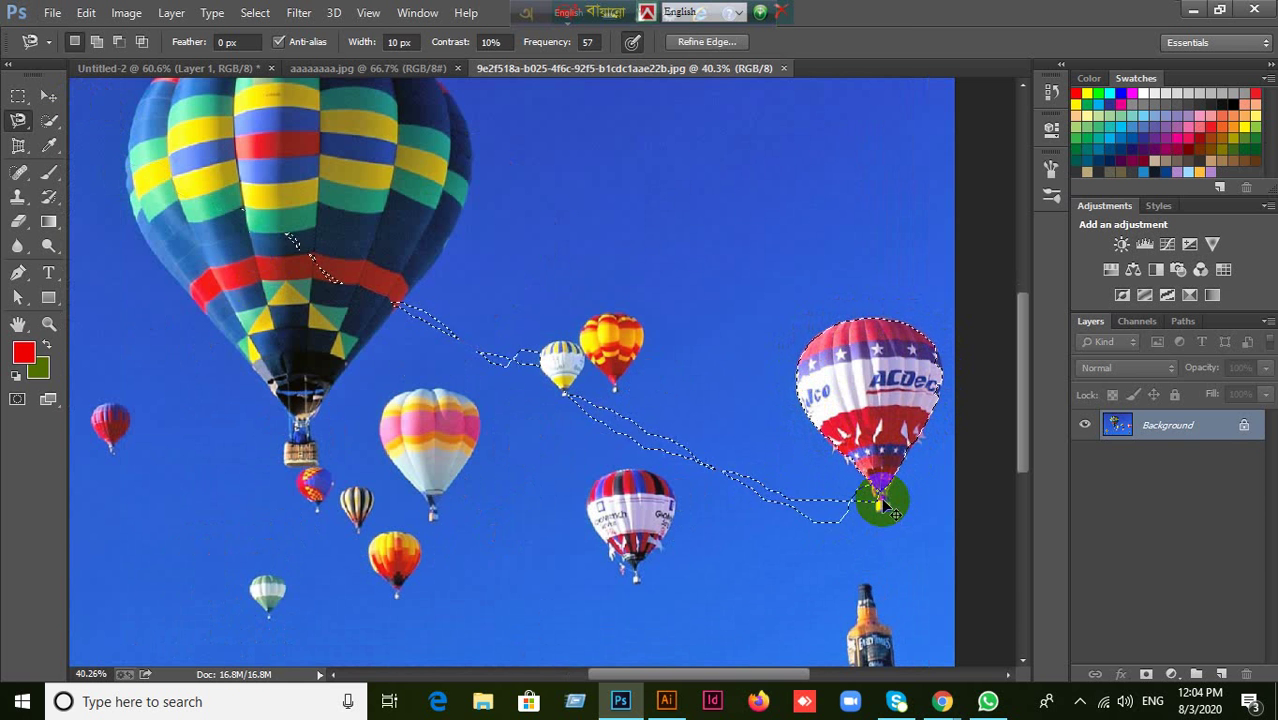
pyautogui.hotkey('ctrl', 'd')
# Quick-select the red, white and blue balloon down to its basket, Alt-trimming the basket edge.
pyautogui.rightClick(48, 120)
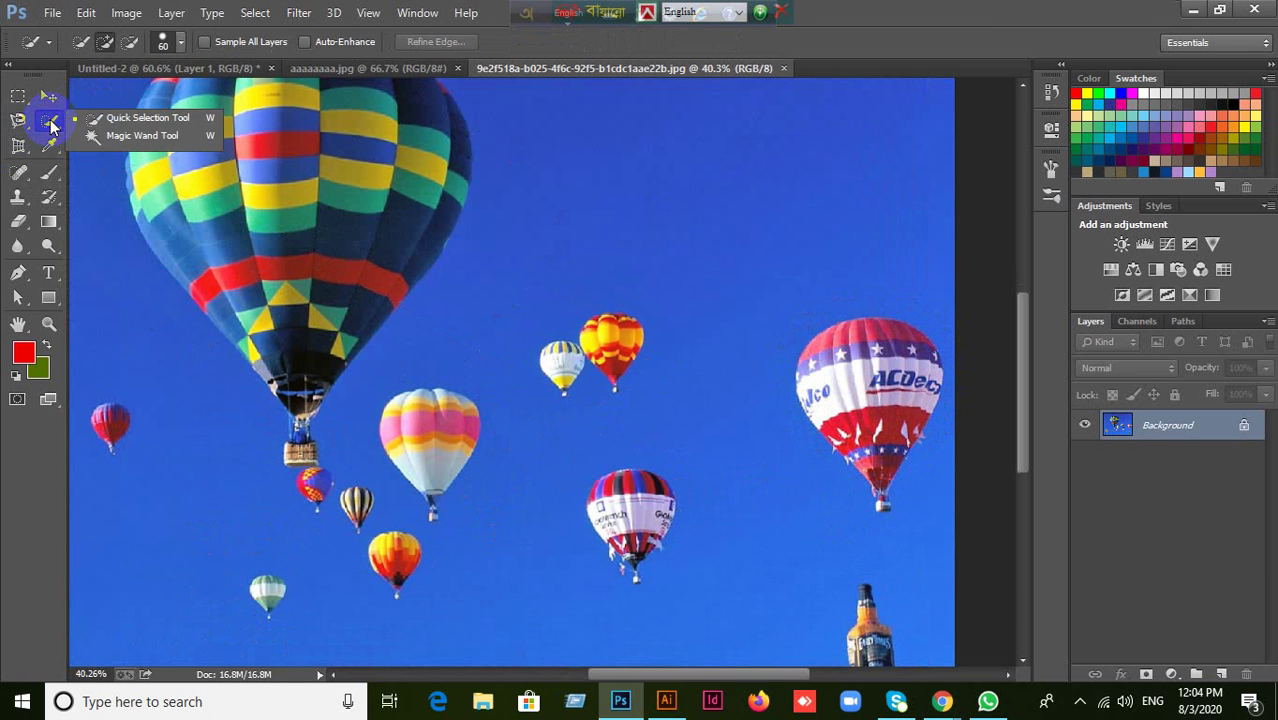
pyautogui.click(125, 117)
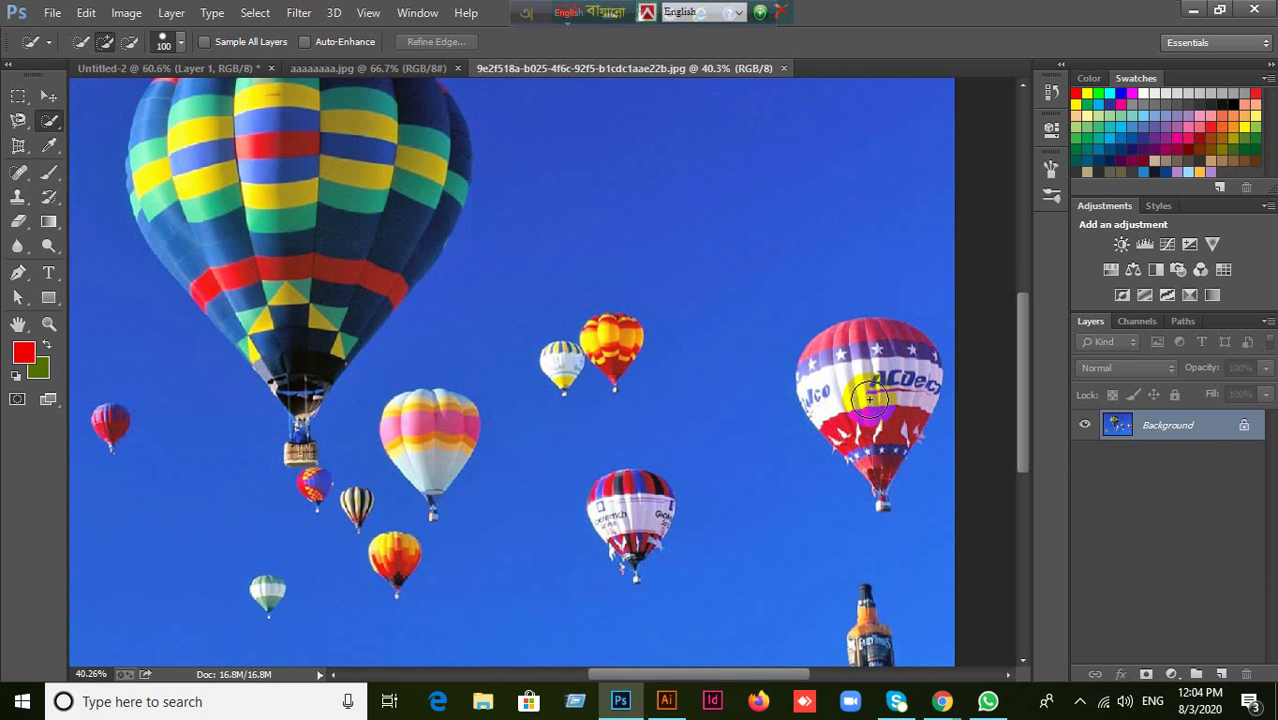
pyautogui.moveTo(870, 398)
pyautogui.mouseDown()
pyautogui.moveTo(861, 354)
pyautogui.moveTo(870, 475)
pyautogui.mouseUp()
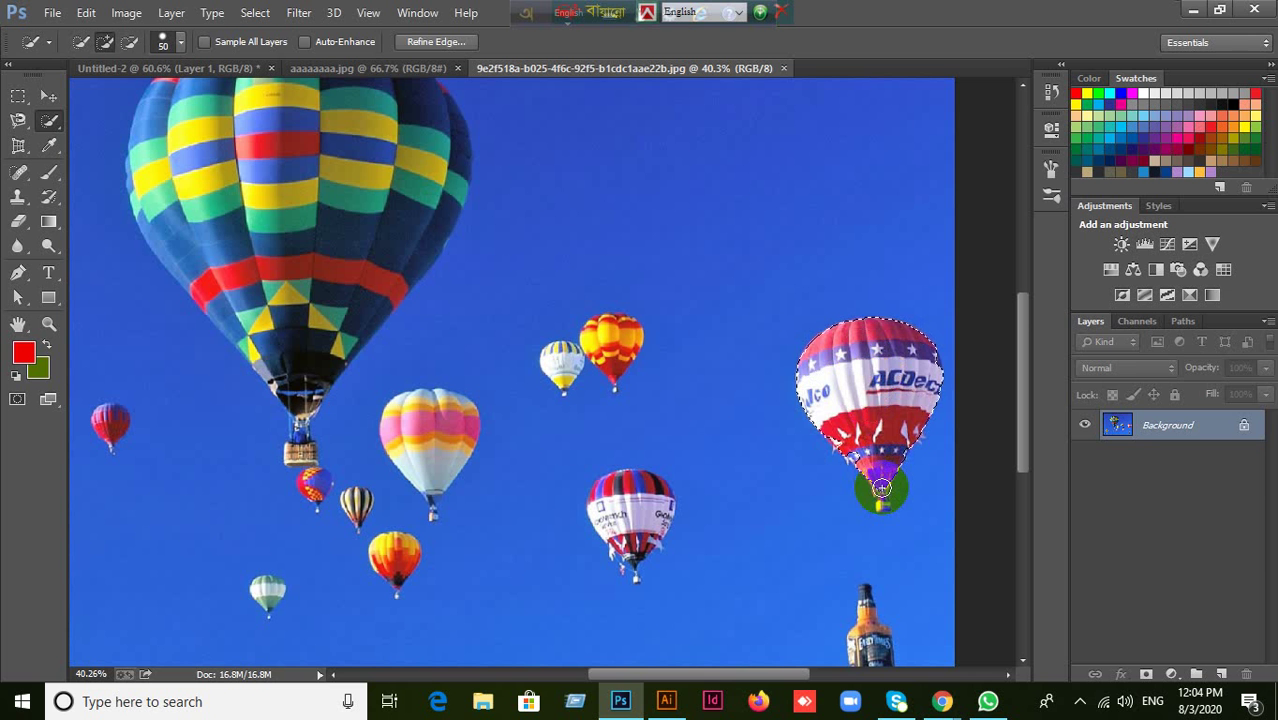
pyautogui.click(880, 505)
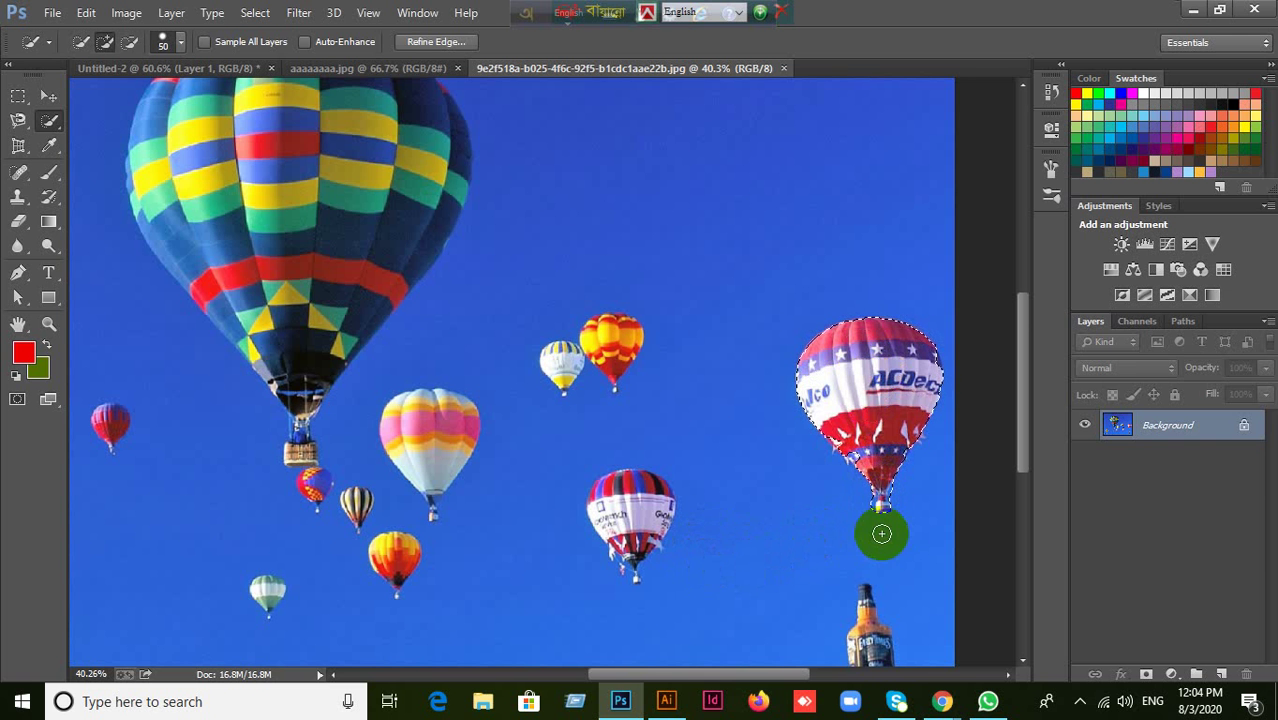
pyautogui.scroll(3, 911, 516)
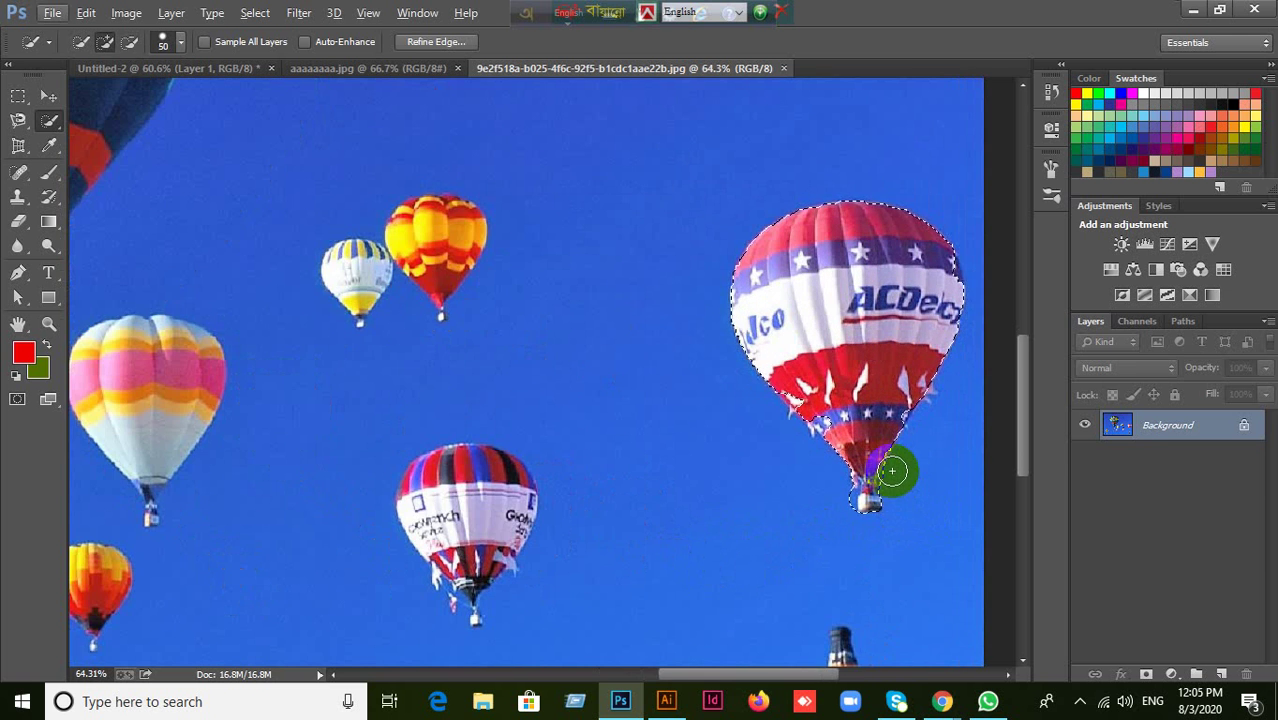
pyautogui.press('alt')
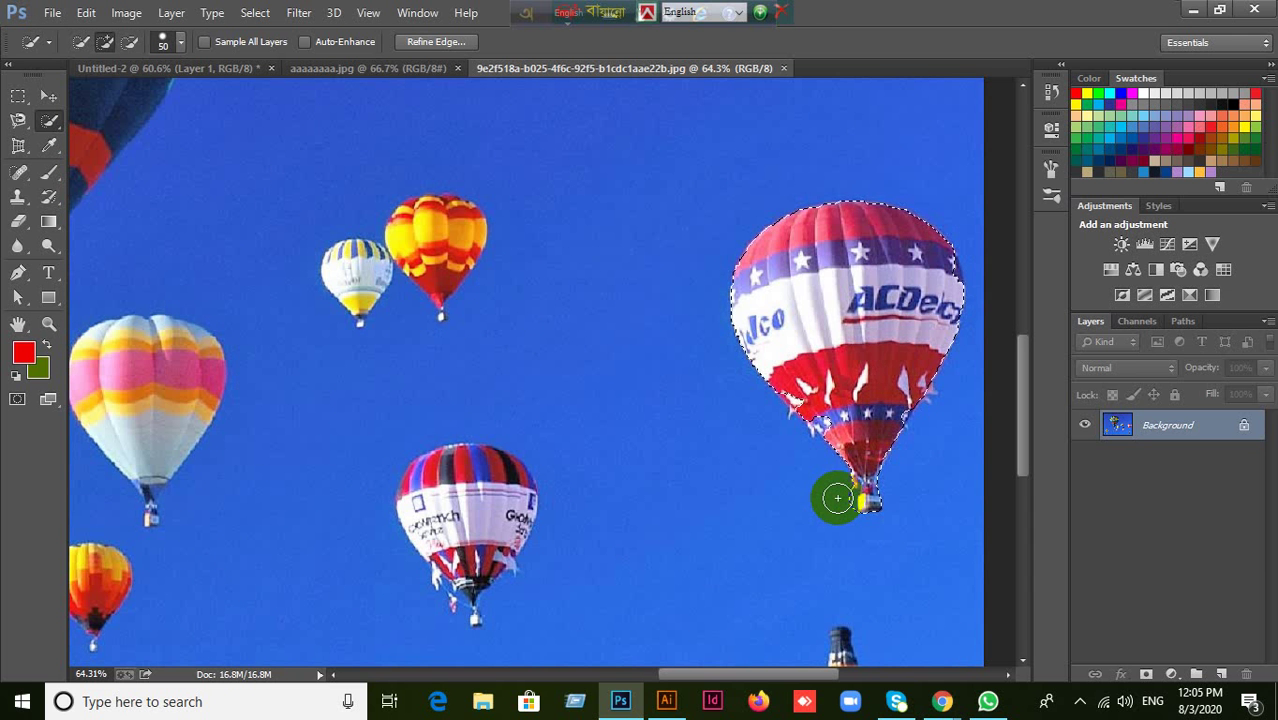
pyautogui.click(838, 498)
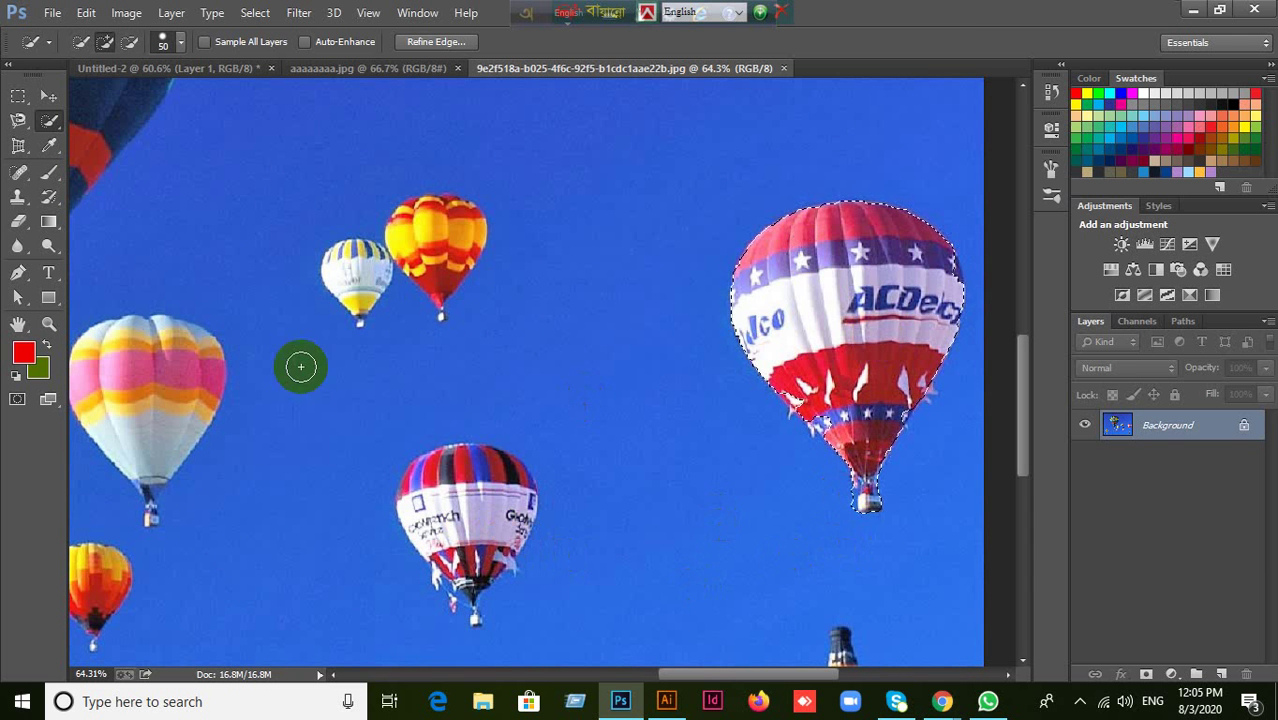
pyautogui.click(88, 14)
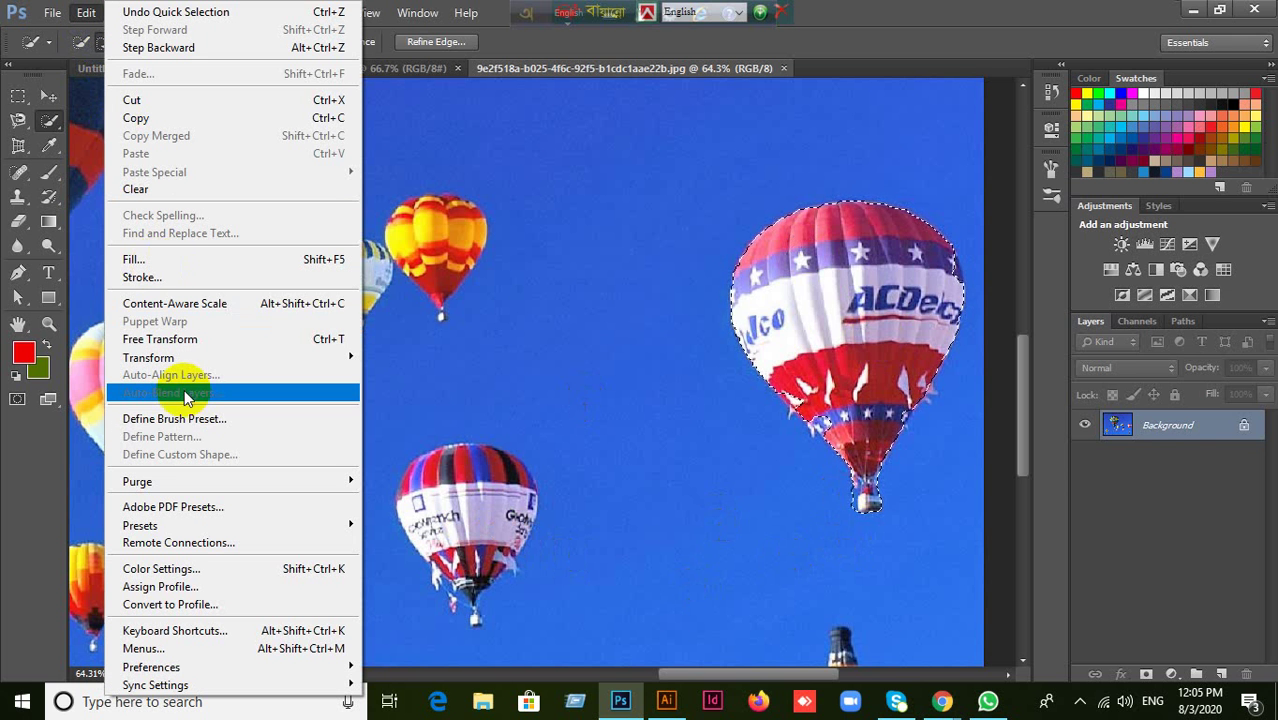
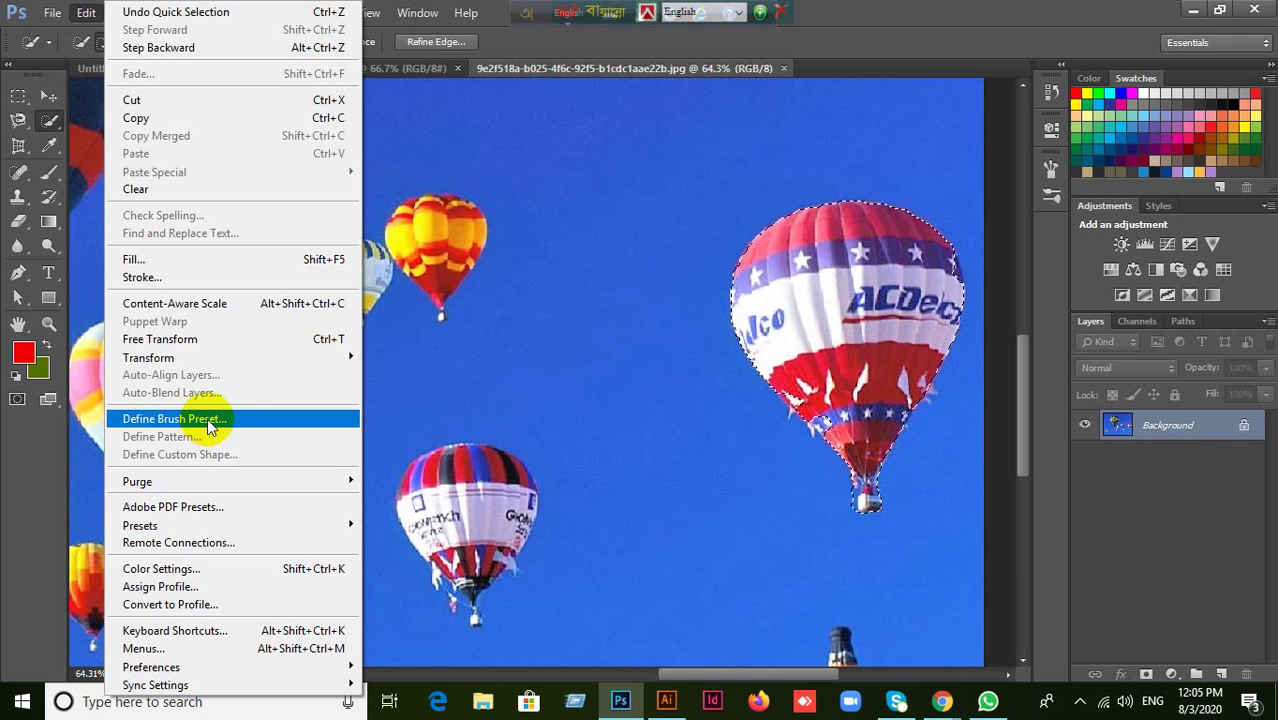
# Define the selected balloon as a new brush preset named 'Baloon'.
pyautogui.click(207, 418)
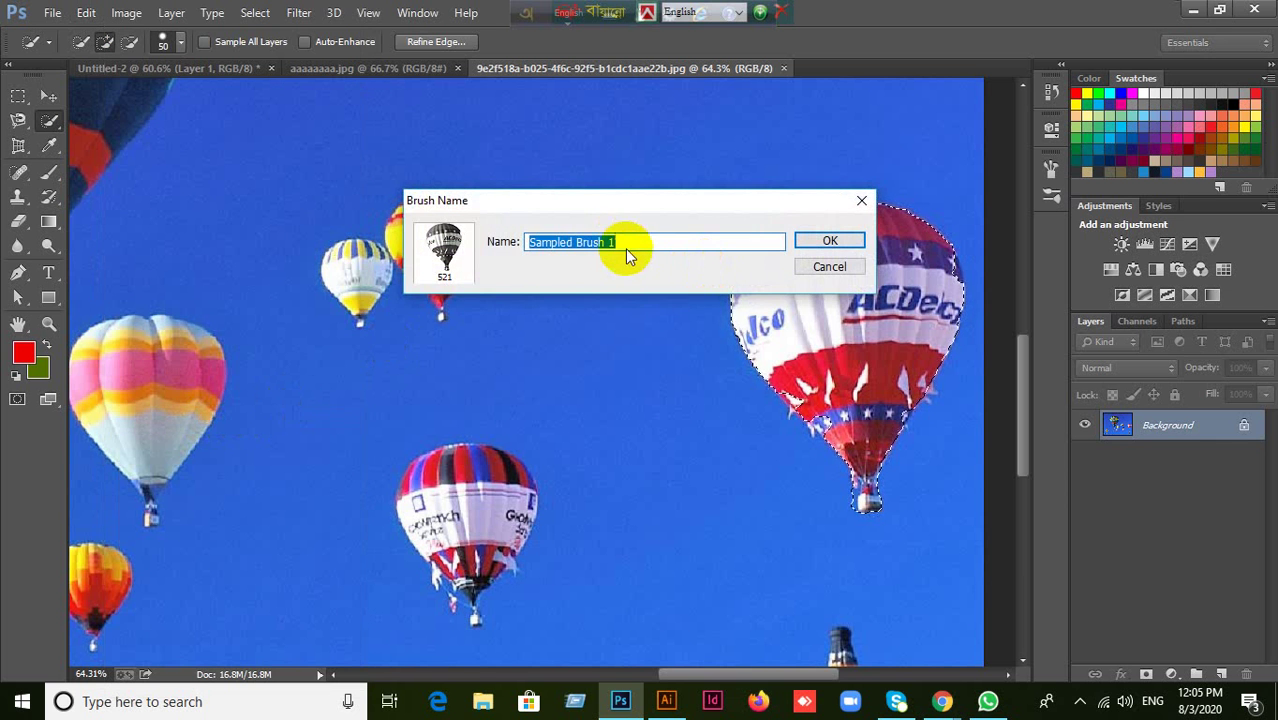
pyautogui.write('Baloon')
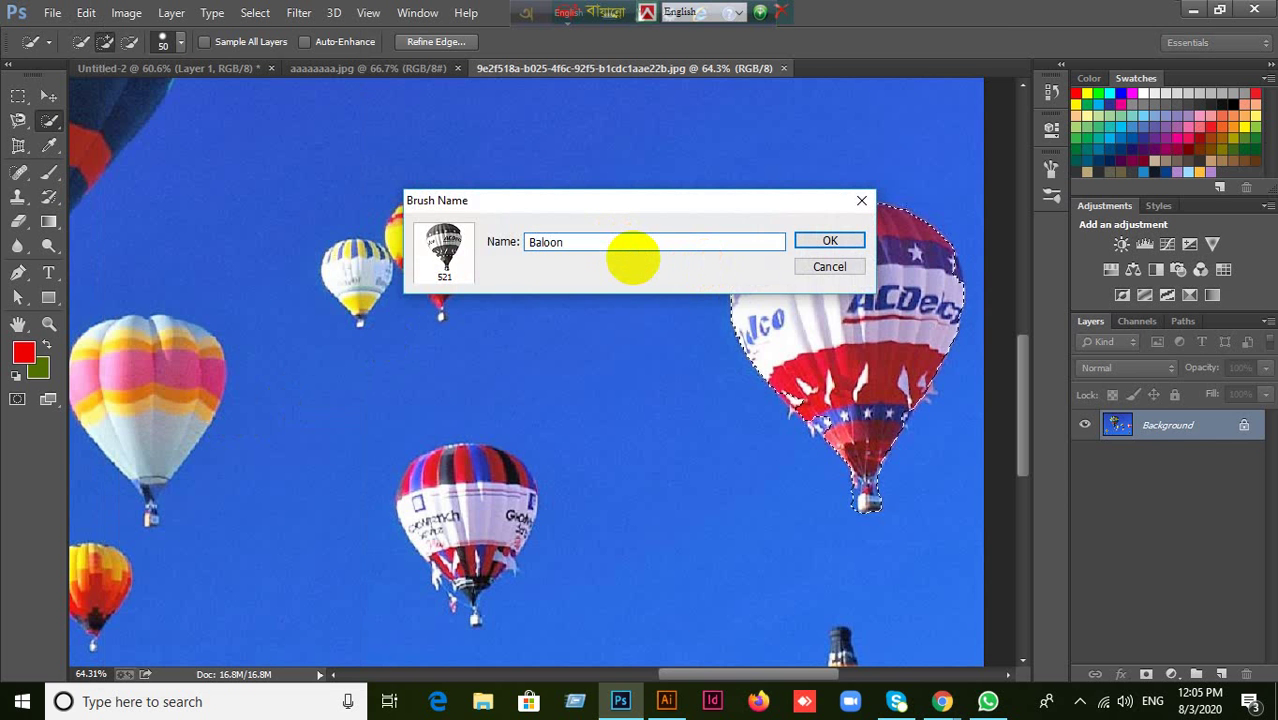
pyautogui.click(824, 241)
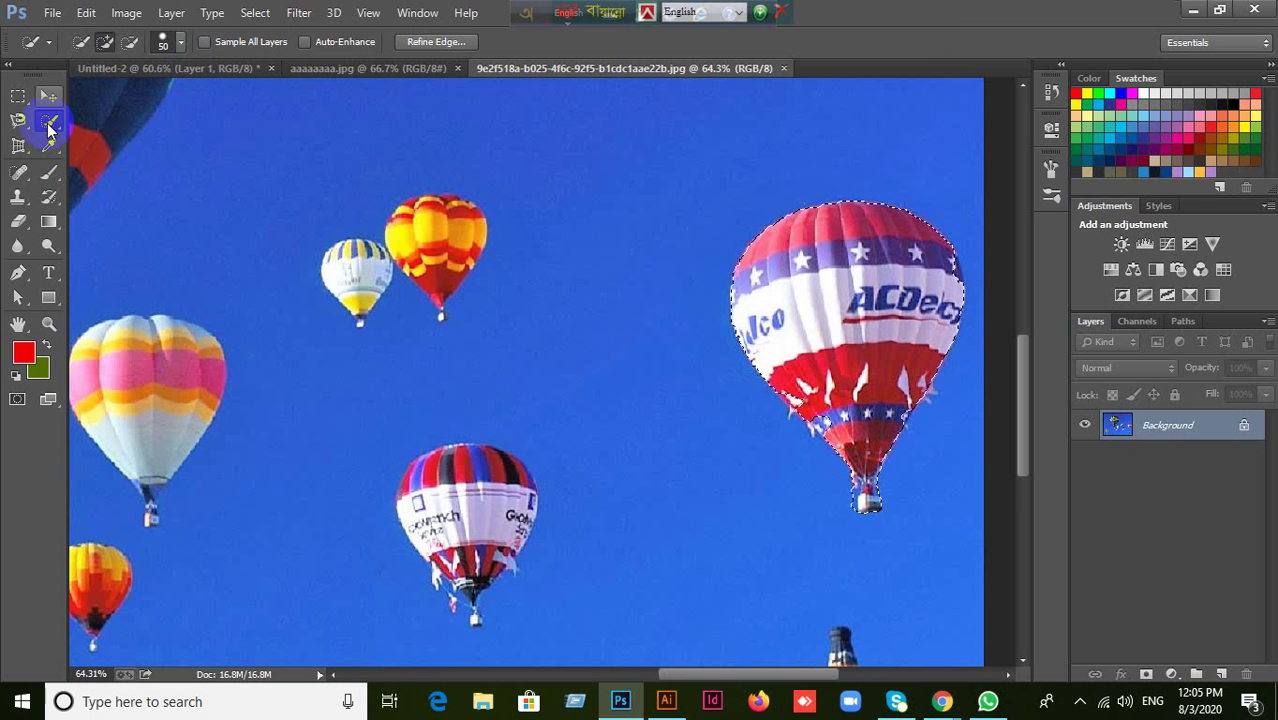
# Switch to the Brush tool and check the new balloon tip in the preset picker.
pyautogui.click(49, 171)
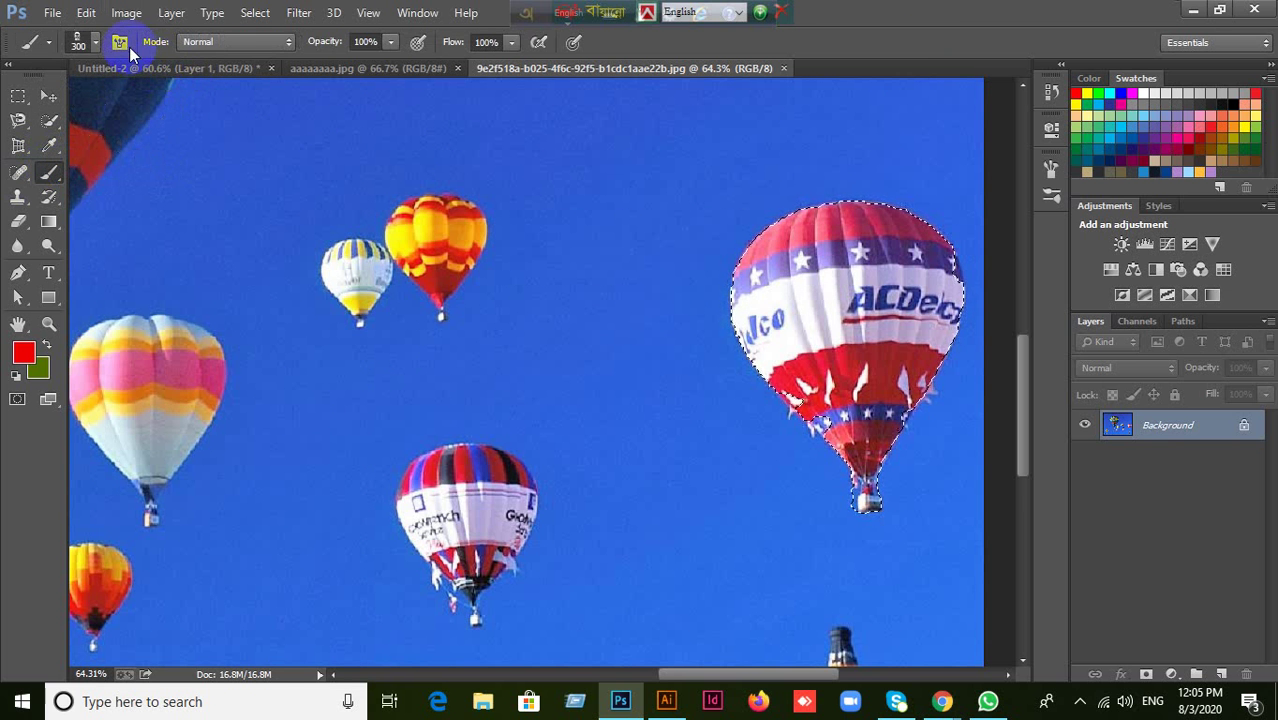
pyautogui.click(94, 45)
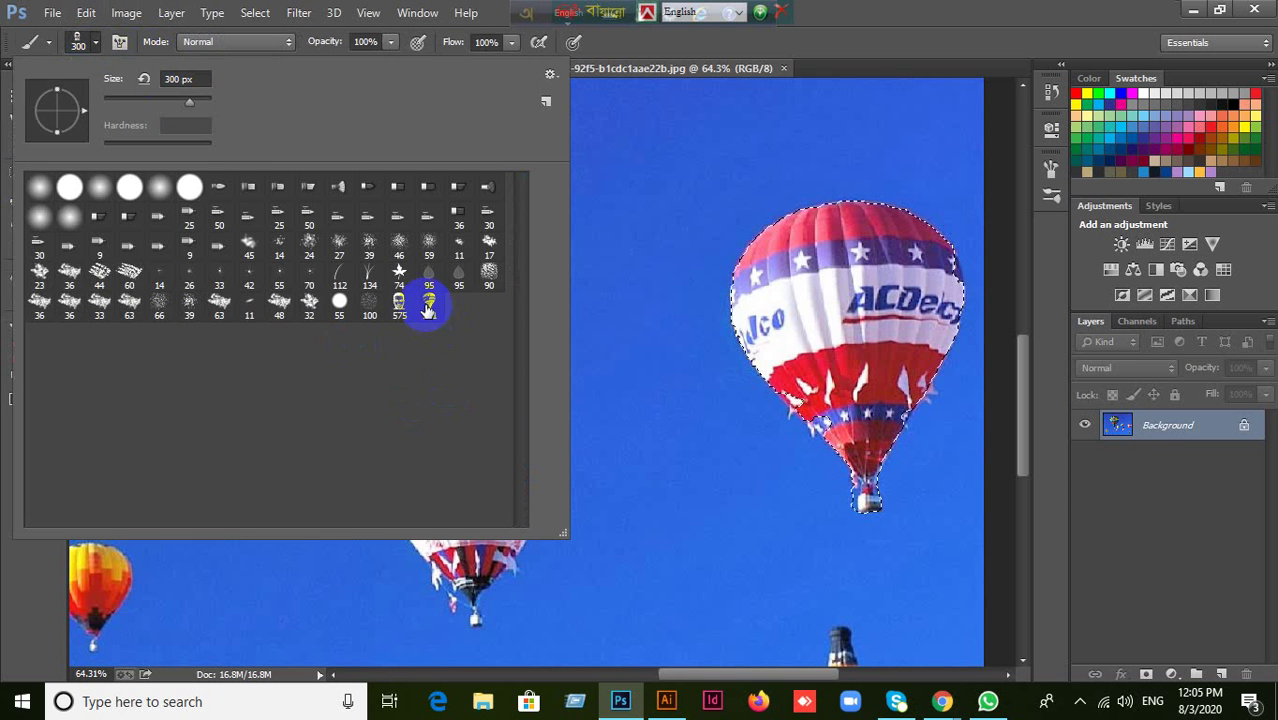
pyautogui.click(870, 23)
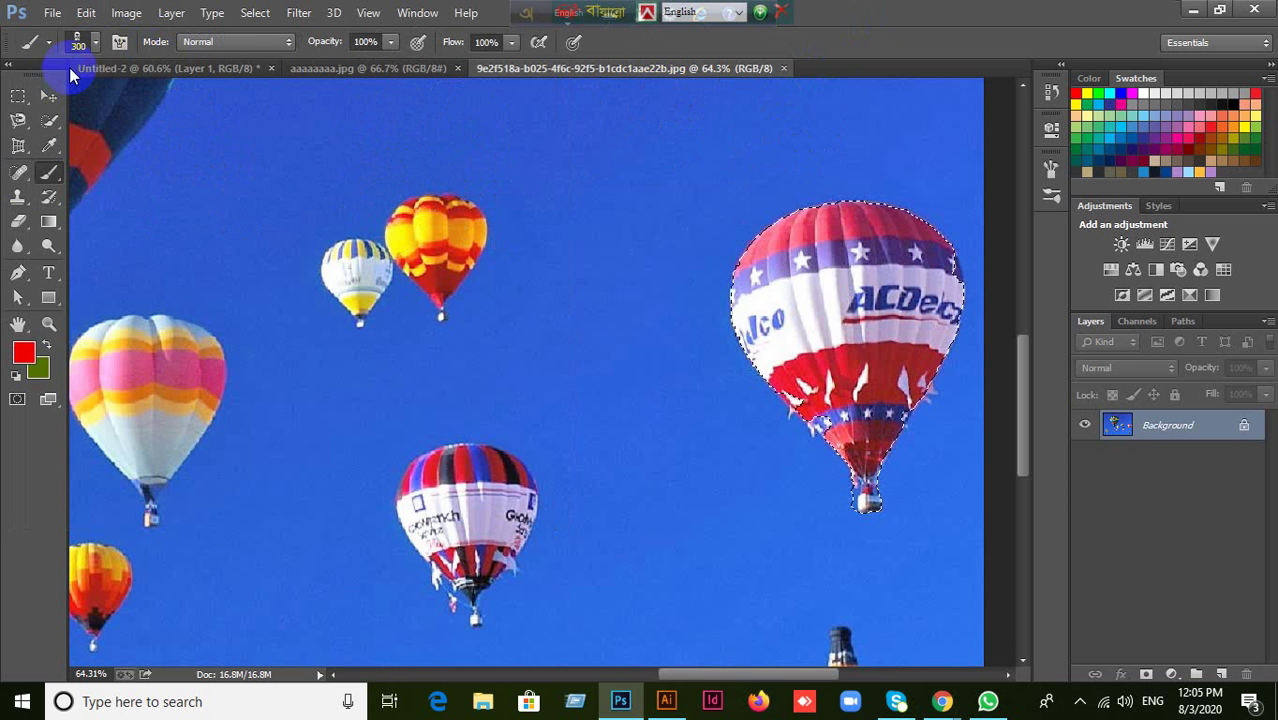
# On Untitled-2, pick the 521 balloon brush tip and shrink it to 400 px.
pyautogui.click(133, 66)
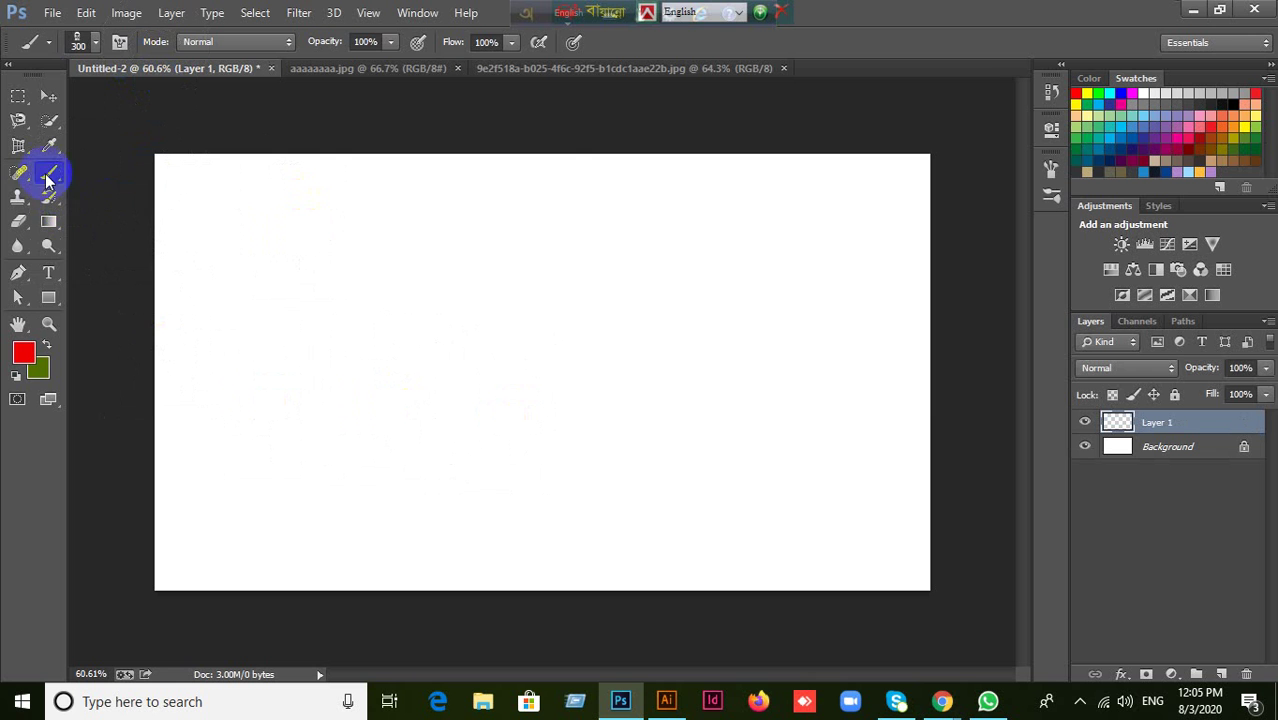
pyautogui.click(93, 42)
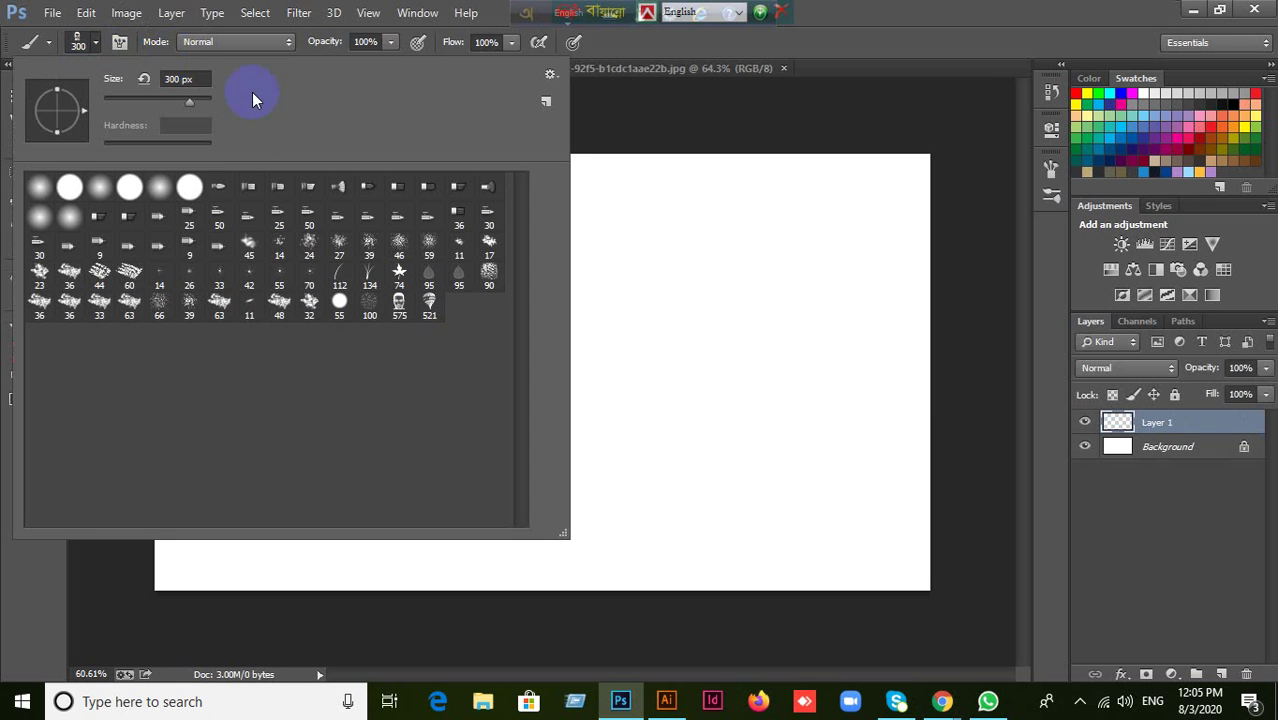
pyautogui.click(429, 301)
pyautogui.click(915, 42)
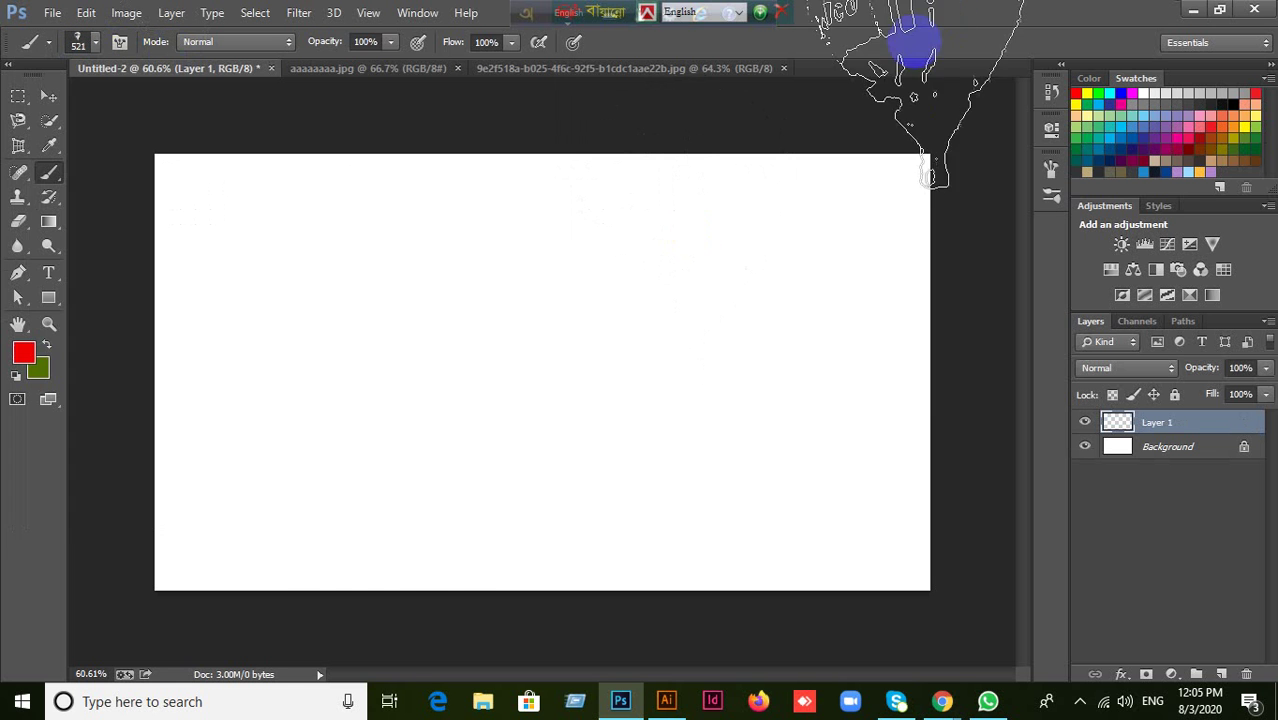
pyautogui.press('[')
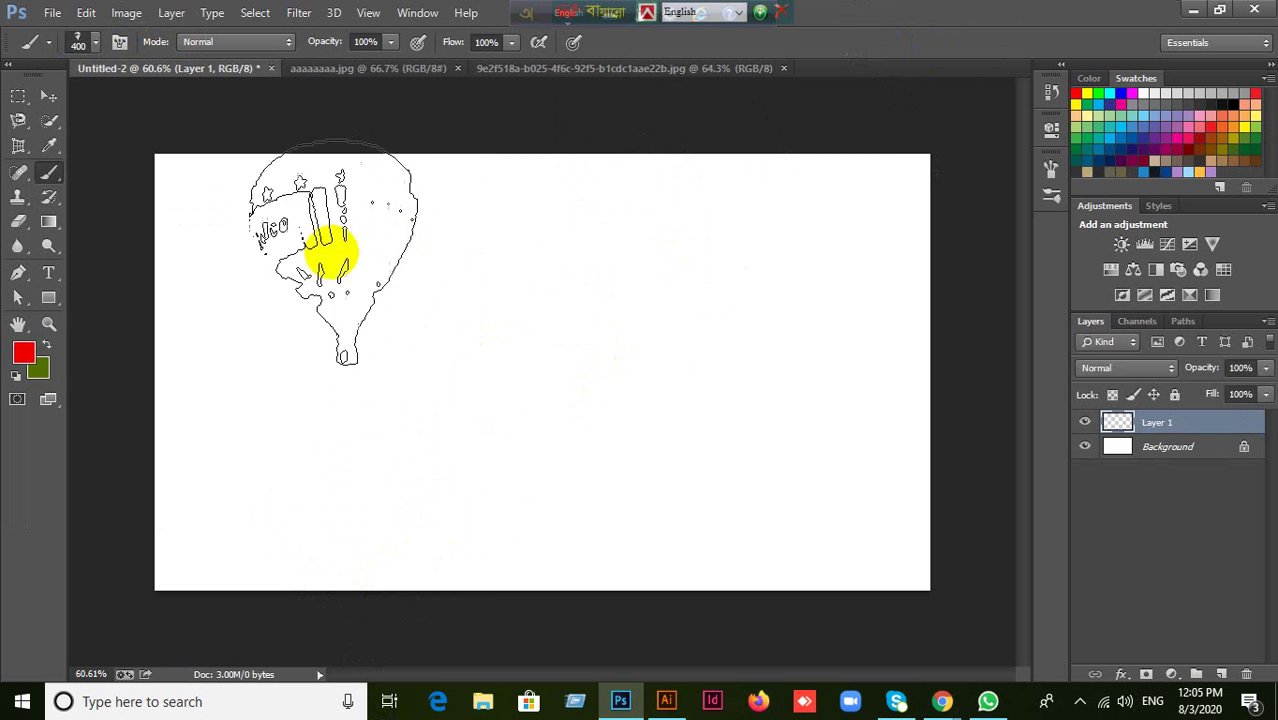
# Stamp five red balloons across the canvas.
pyautogui.click(259, 270)
pyautogui.click(494, 323)
pyautogui.click(753, 320)
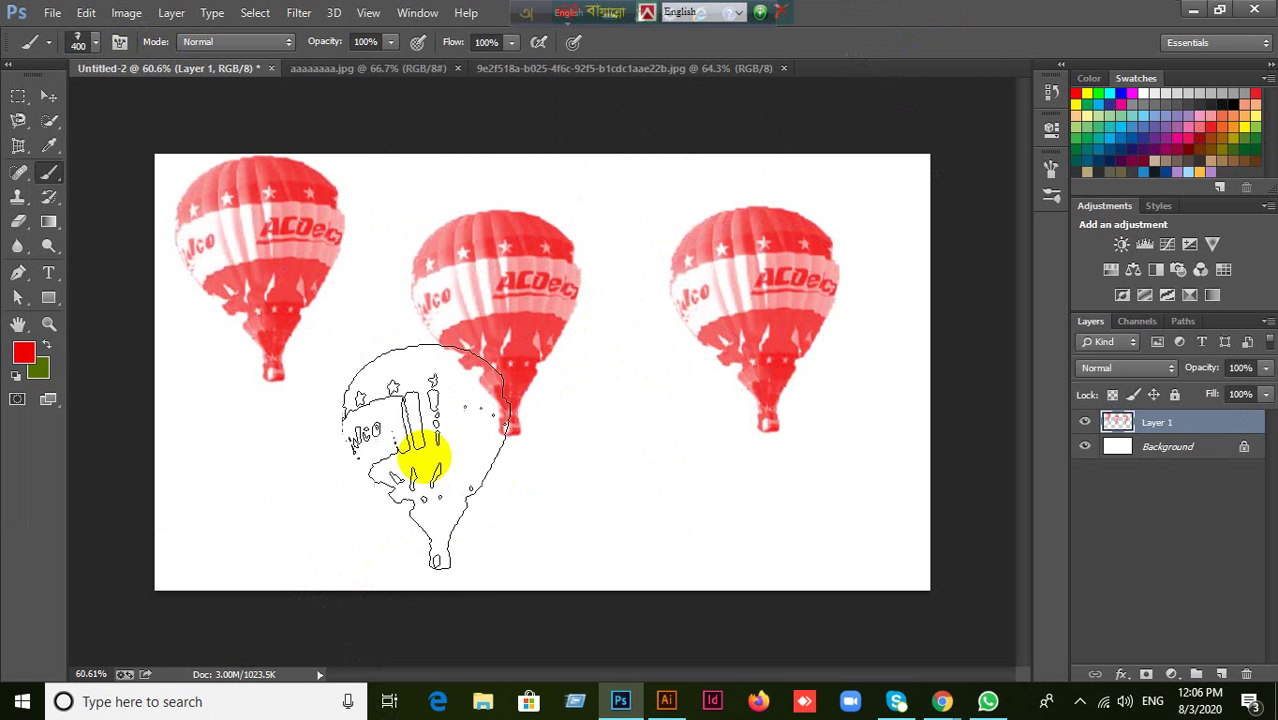
pyautogui.click(397, 446)
pyautogui.click(605, 470)
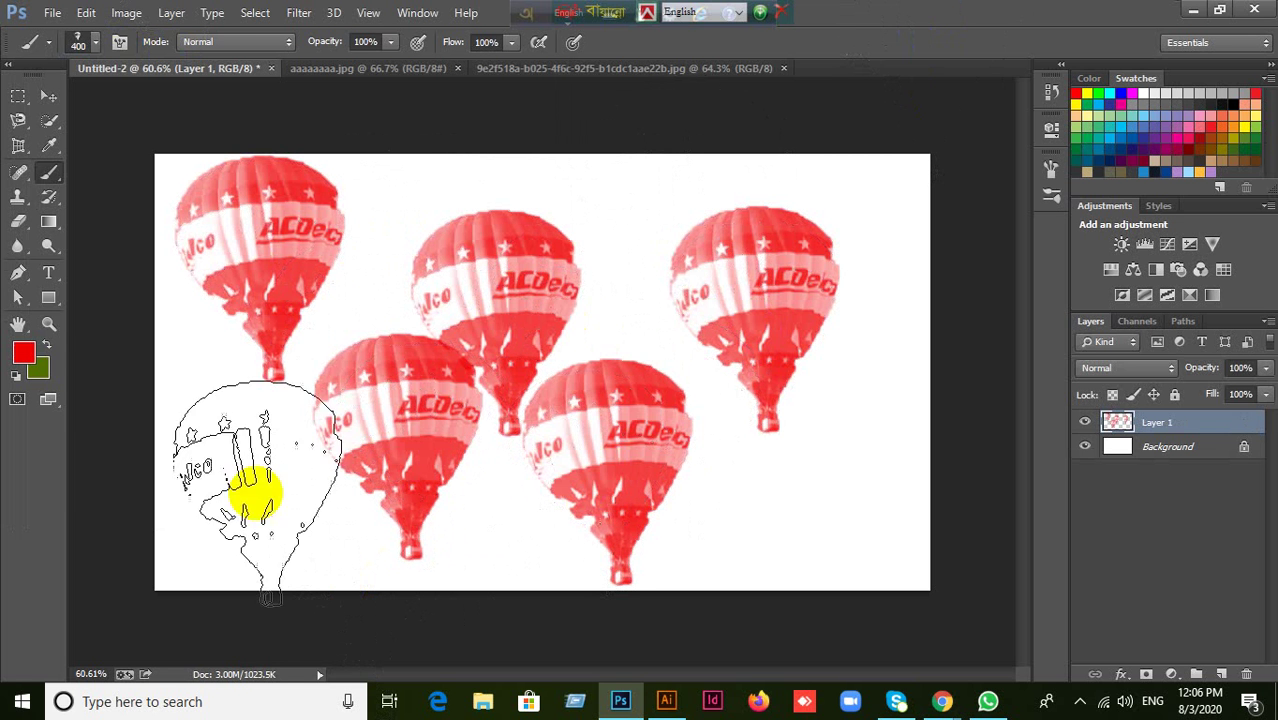
# Change the foreground colour to blue and stamp two blue balloons.
pyautogui.click(24, 352)
pyautogui.click(556, 434)
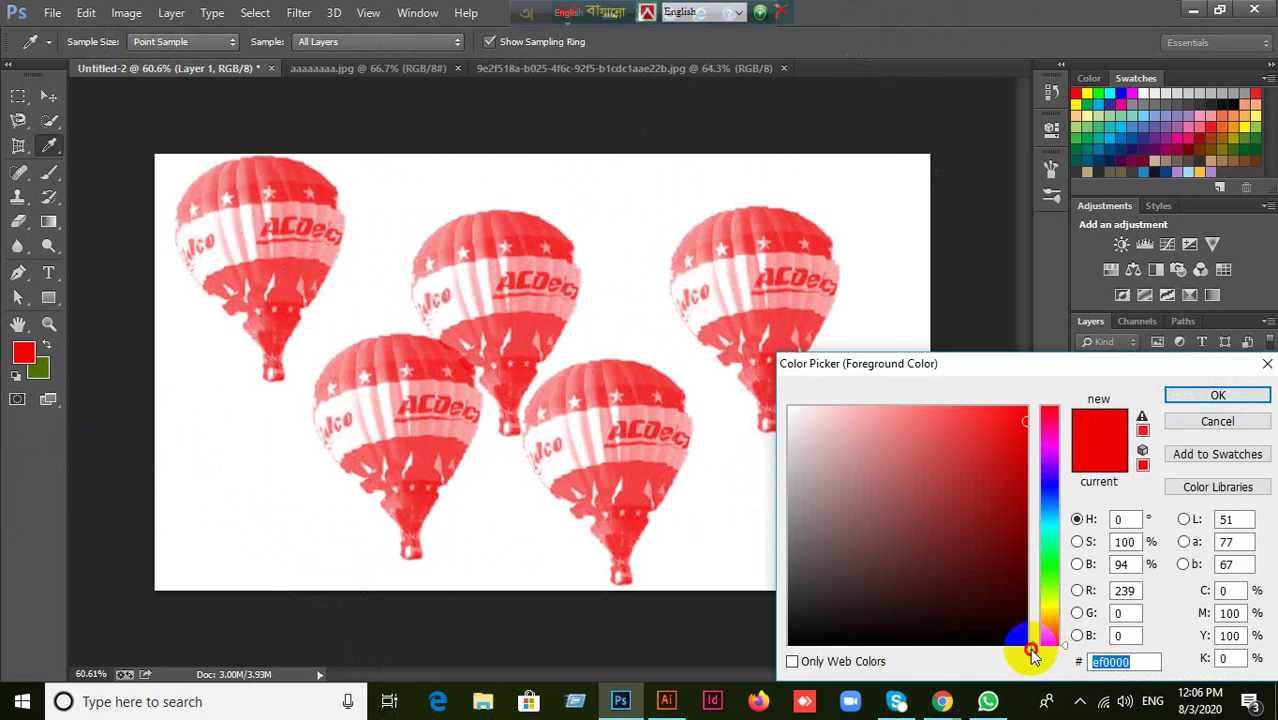
pyautogui.moveTo(1031, 654); pyautogui.dragTo(1036, 495)
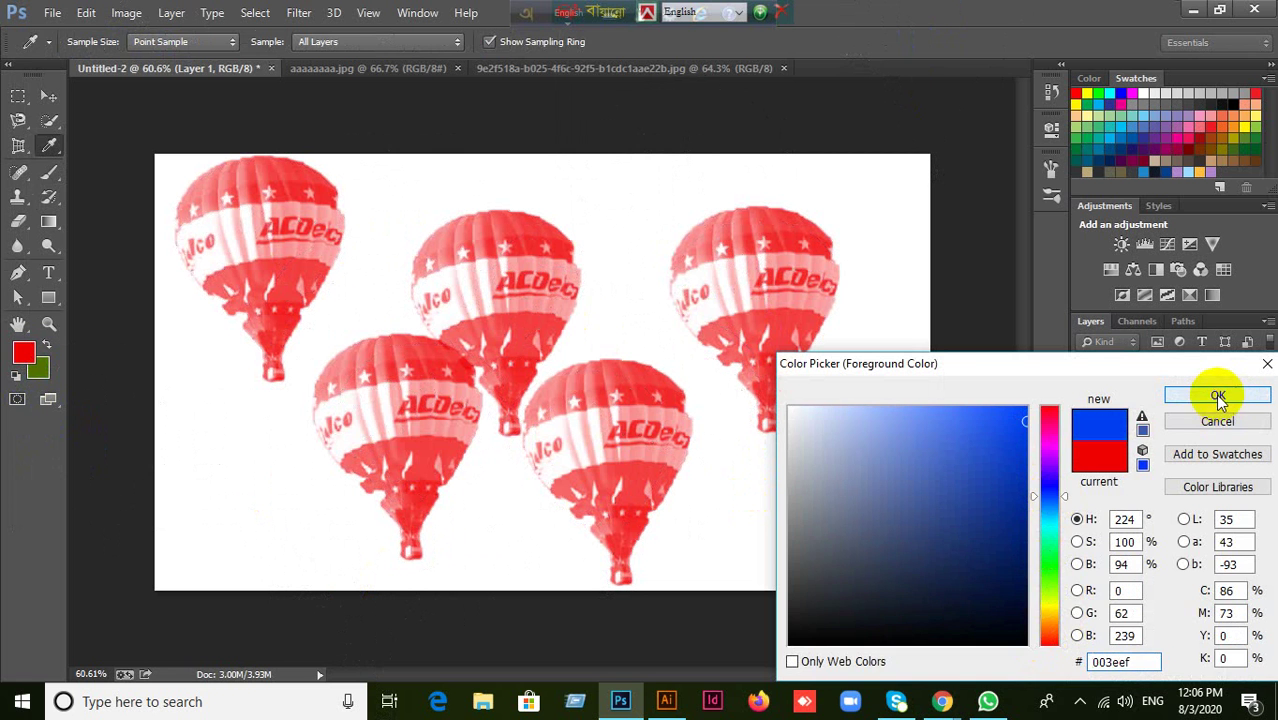
pyautogui.click(1217, 396)
pyautogui.press('b')
pyautogui.click(613, 224)
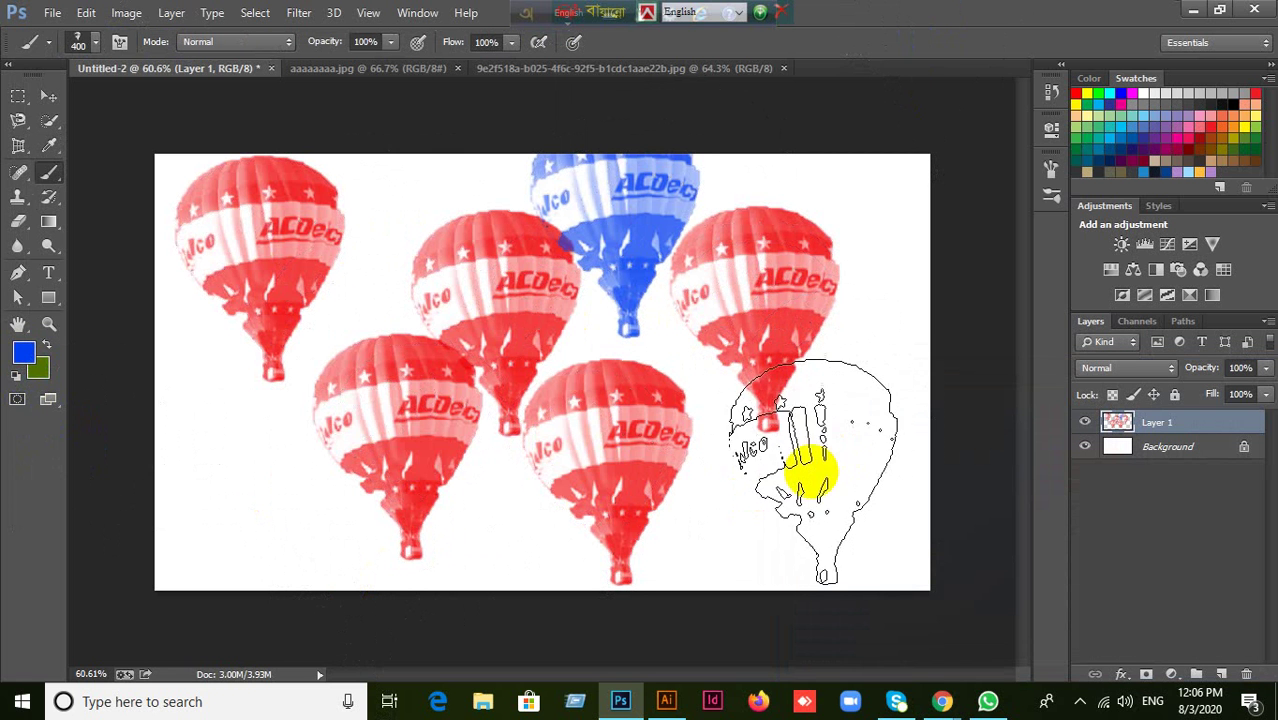
pyautogui.click(810, 472)
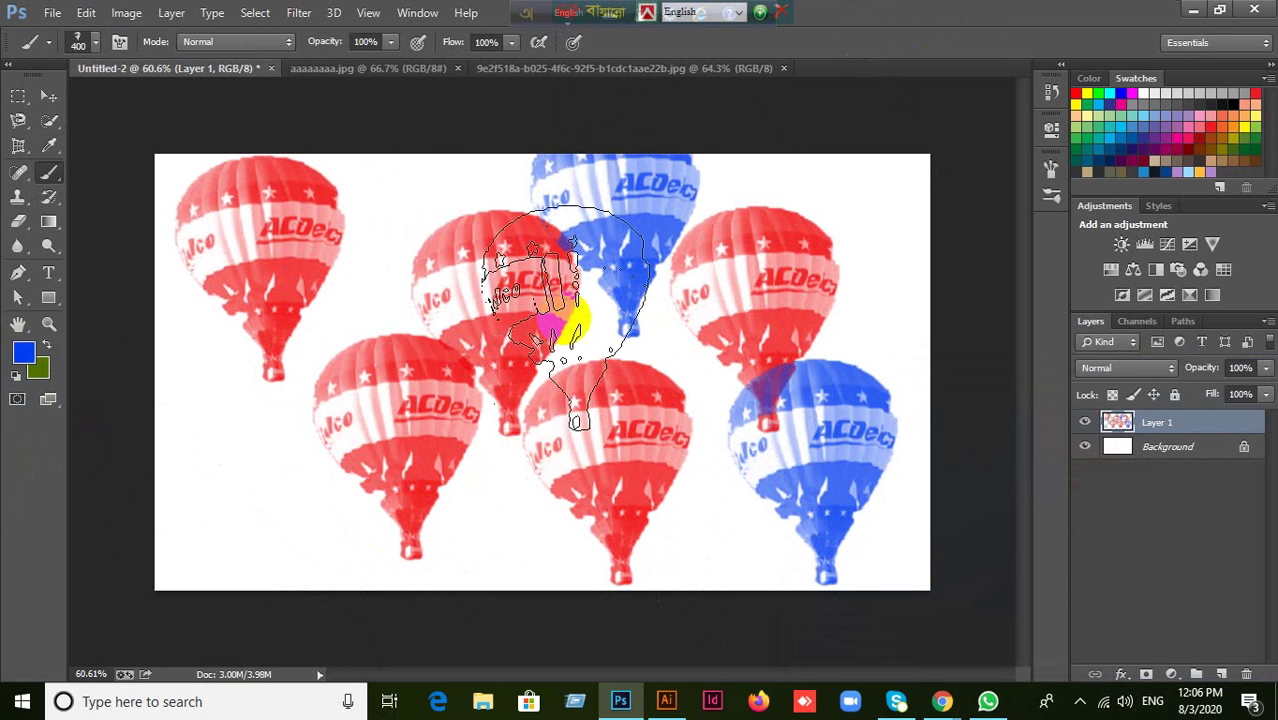
# Enable airbrush build-up, then step backward to remove all stamped balloons.
pyautogui.click(540, 51)
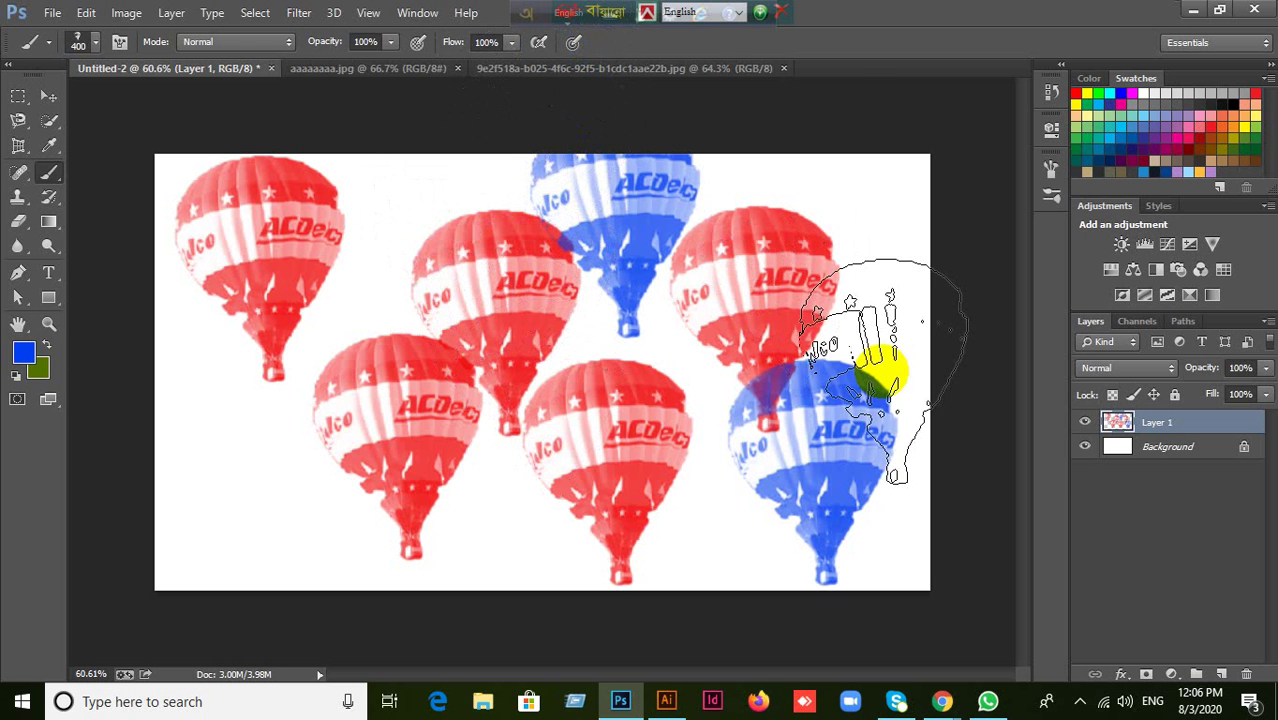
pyautogui.hotkey('ctrl', 'alt', 'z')
pyautogui.hotkey('ctrl', 'alt', 'z')
pyautogui.hotkey('ctrl', 'alt', 'z')
pyautogui.hotkey('ctrl', 'alt', 'z')
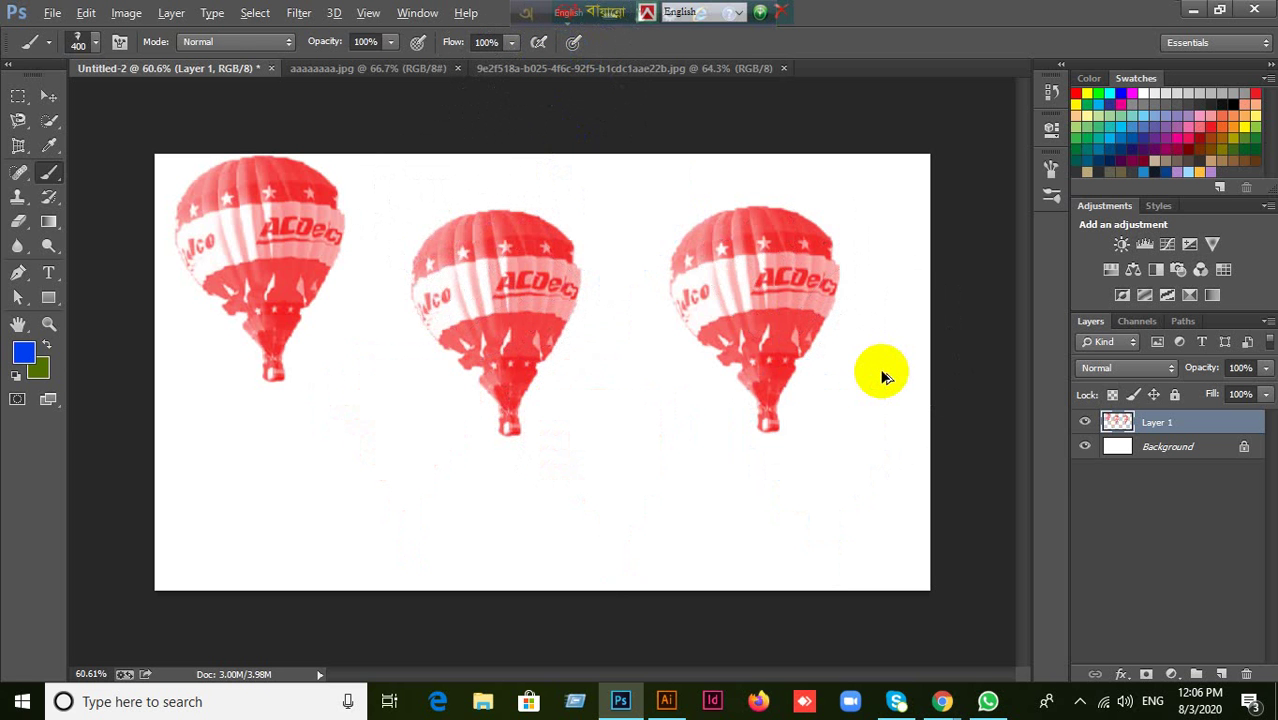
pyautogui.hotkey('ctrl', 'alt', 'z')
pyautogui.hotkey('ctrl', 'alt', 'z')
pyautogui.hotkey('ctrl', 'alt', 'z')
pyautogui.hotkey('ctrl', 'alt', 'z')
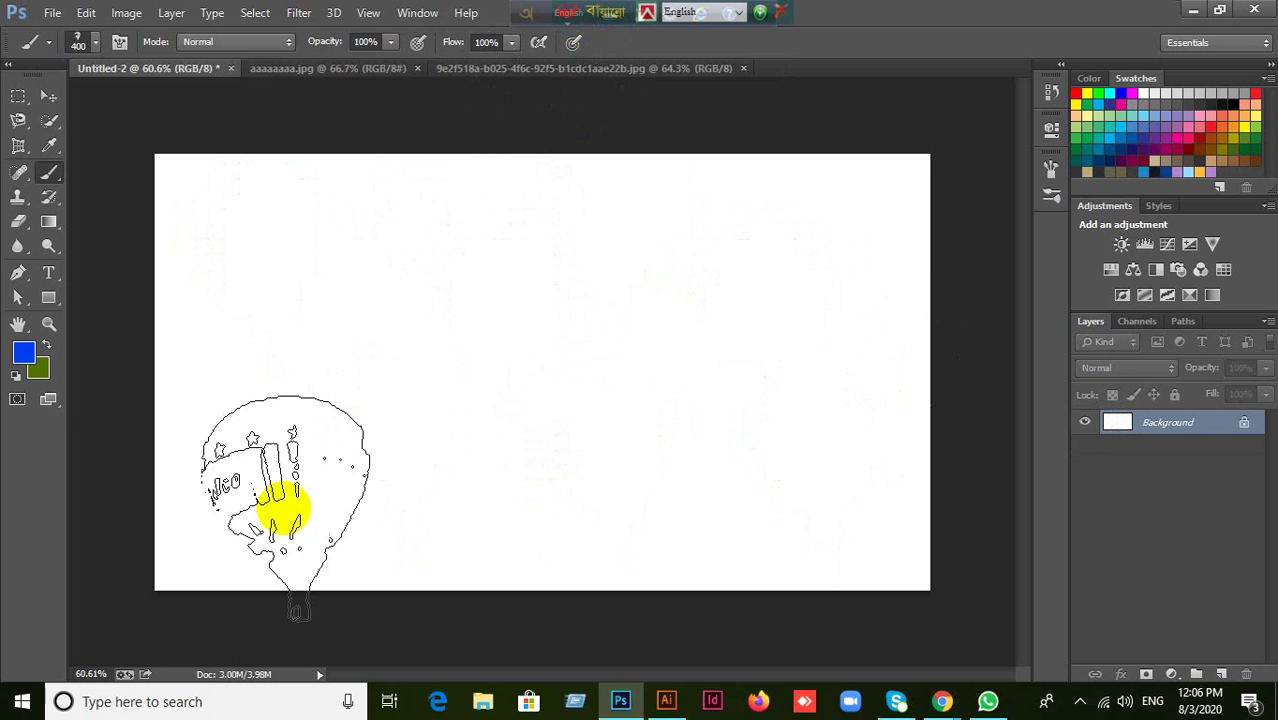
# Shrink the balloon brush to 175 px and enable Scattering with a Count of 3.
pyautogui.press('[')
pyautogui.press('[')
pyautogui.press('[')
pyautogui.press('[')
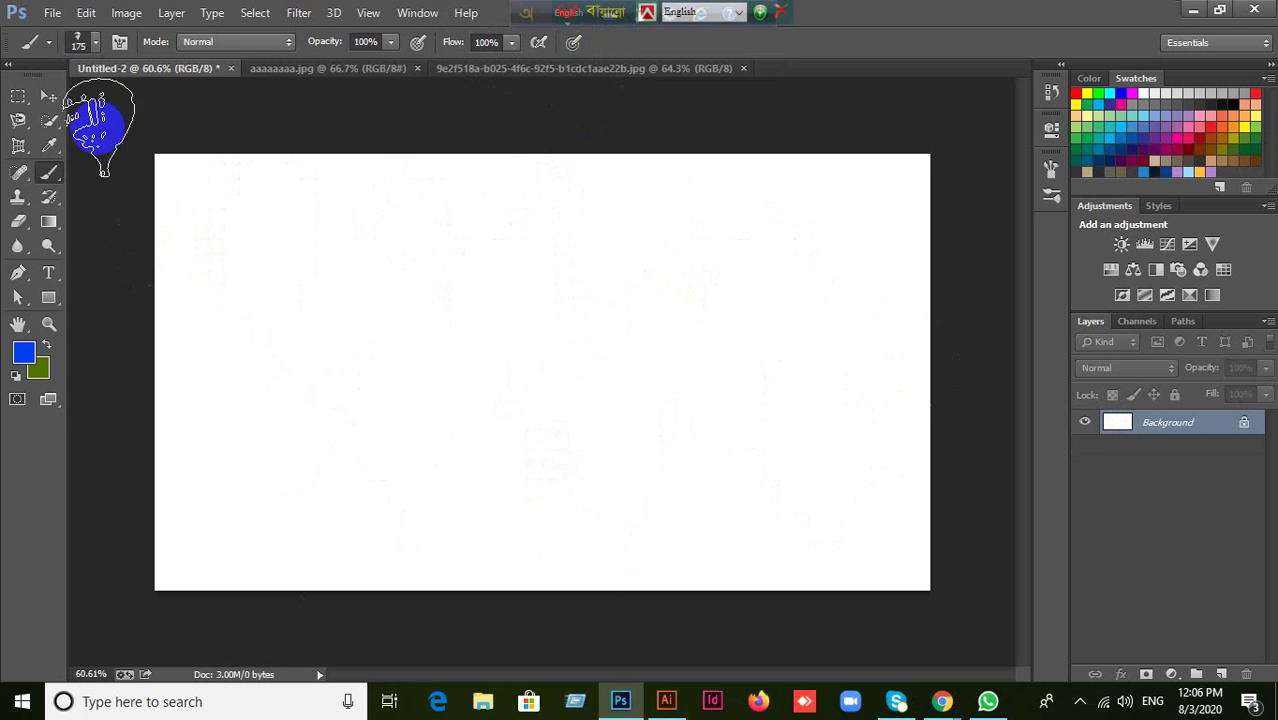
pyautogui.click(120, 42)
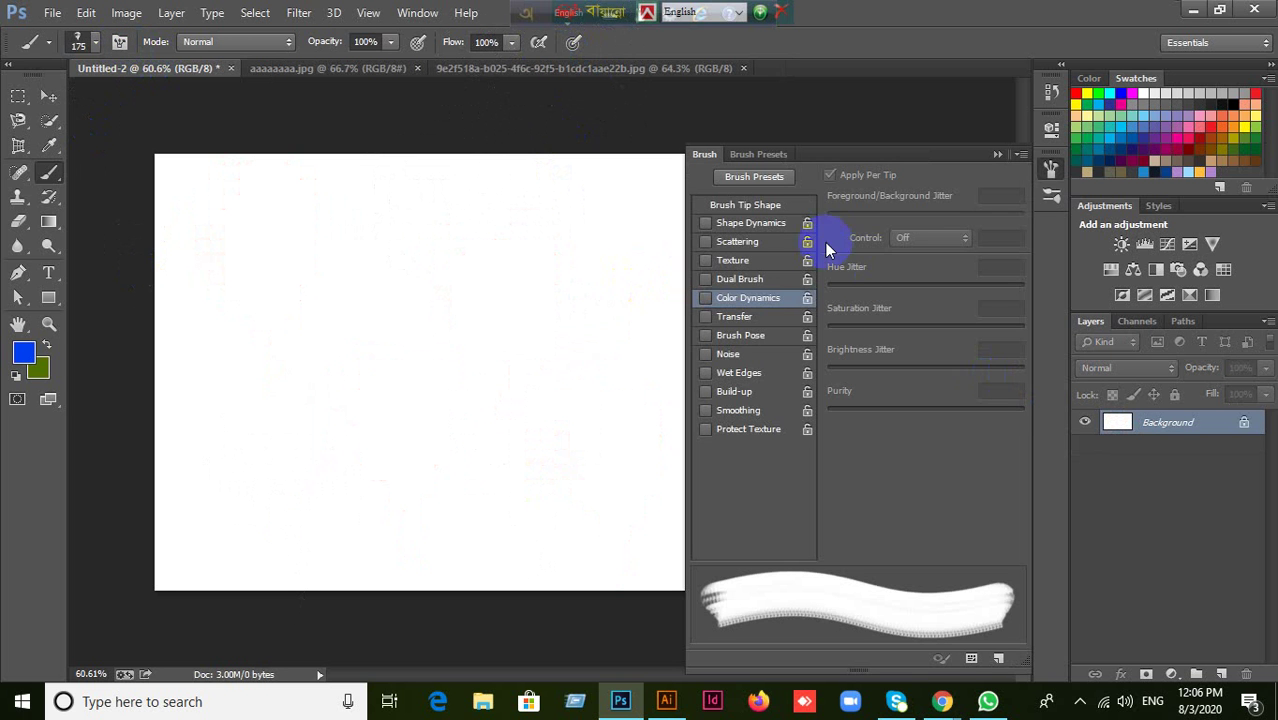
pyautogui.click(725, 243)
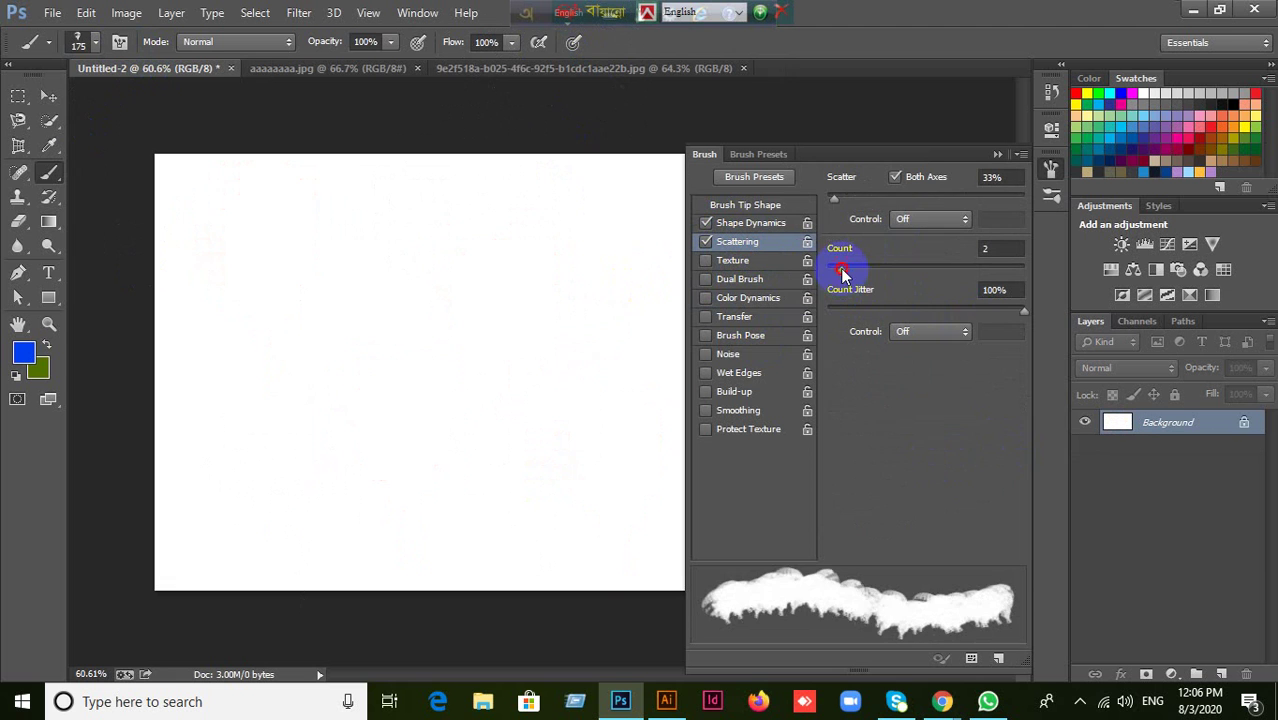
pyautogui.moveTo(842, 273)
pyautogui.mouseDown()
pyautogui.moveTo(866, 276)
pyautogui.moveTo(856, 272)
pyautogui.mouseUp()
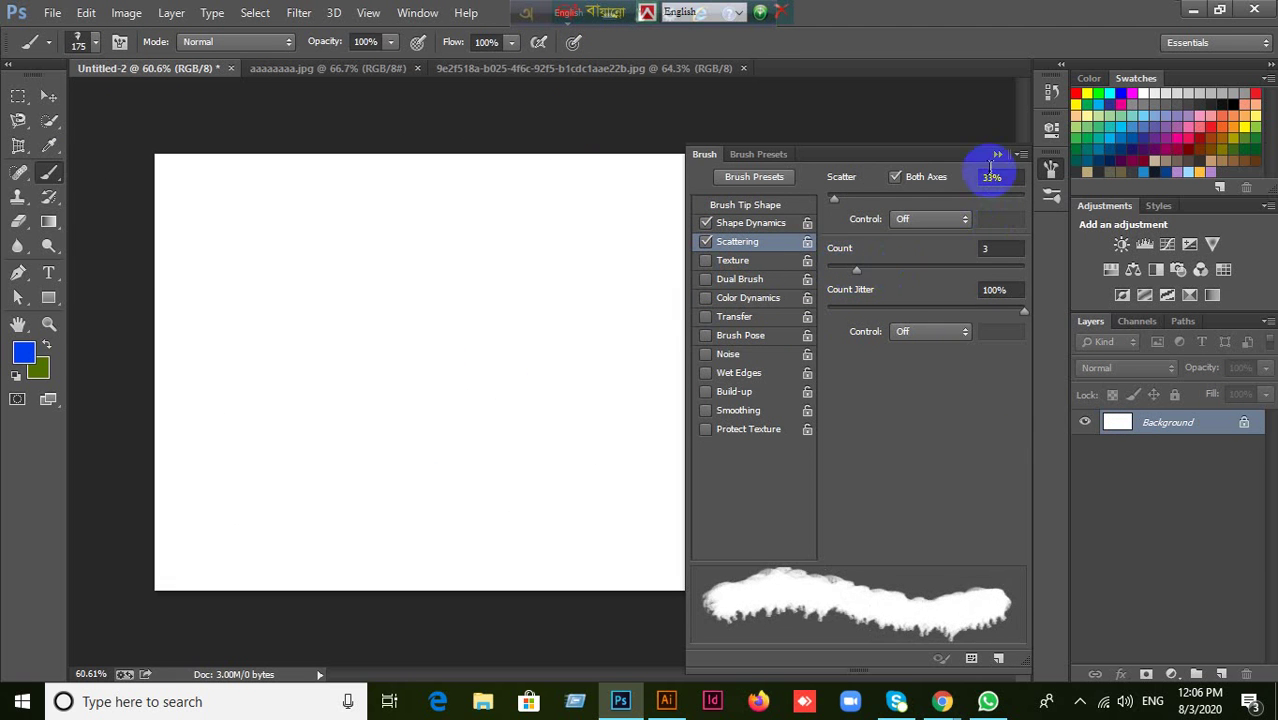
pyautogui.click(997, 155)
# Test scattered strokes at 175 and 900 px, undoing each, then shrink the brush again.
pyautogui.moveTo(255, 245)
pyautogui.mouseDown()
pyautogui.moveTo(391, 291)
pyautogui.moveTo(465, 340)
pyautogui.mouseUp()
pyautogui.hotkey('ctrl', 'z')
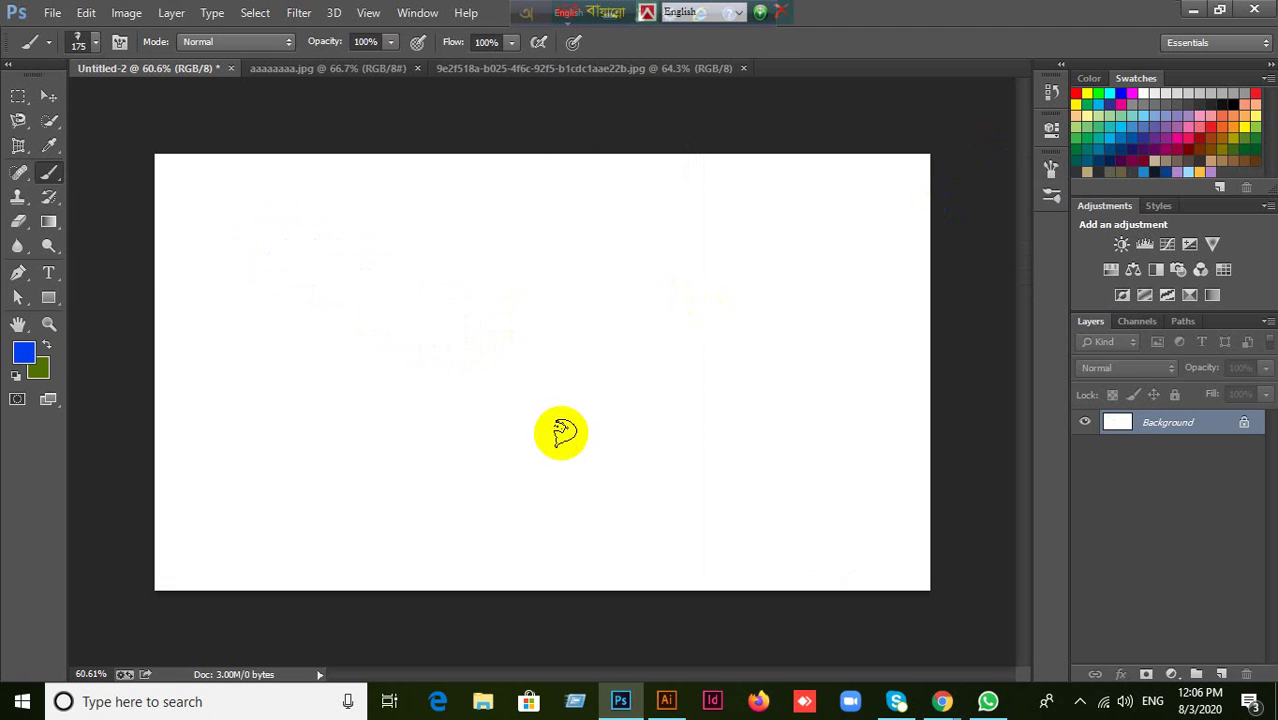
pyautogui.press(']')
pyautogui.press(']')
pyautogui.press(']')
pyautogui.press(']')
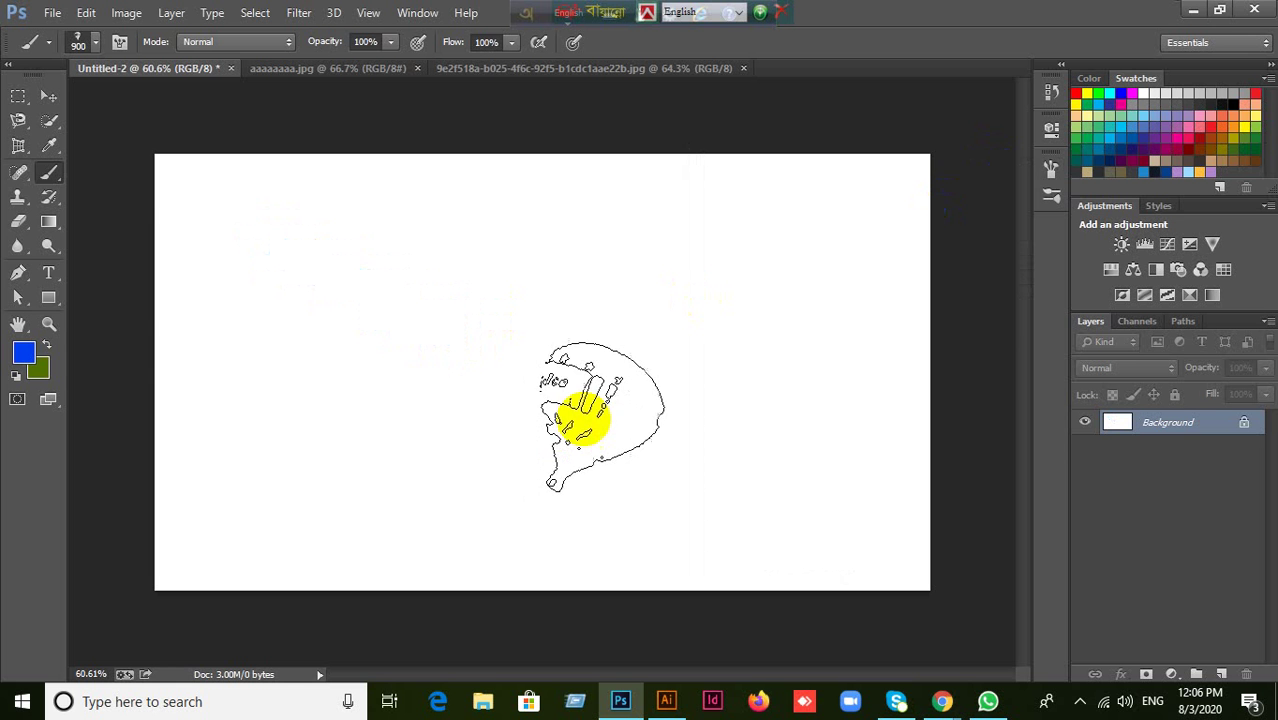
pyautogui.click(369, 297)
pyautogui.moveTo(369, 297)
pyautogui.mouseDown()
pyautogui.moveTo(559, 349)
pyautogui.moveTo(635, 385)
pyautogui.mouseUp()
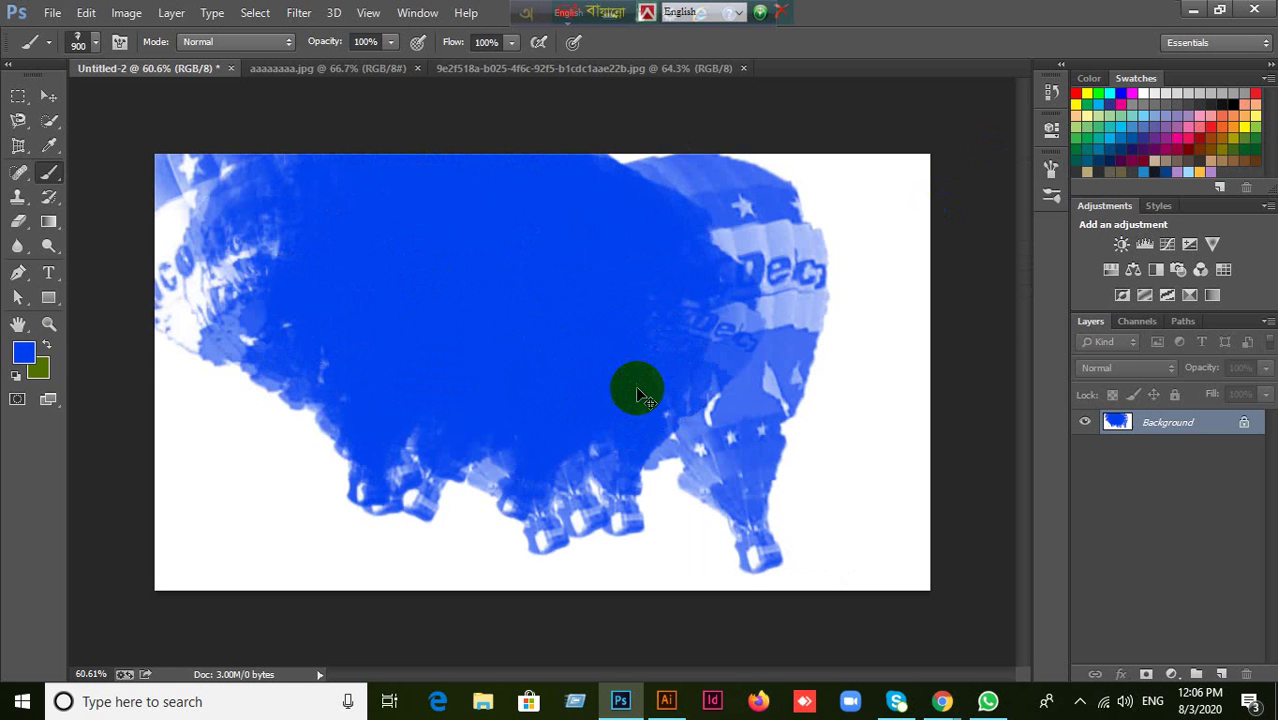
pyautogui.hotkey('ctrl', 'z')
pyautogui.press('[')
pyautogui.press('[')
pyautogui.press('[')
pyautogui.press('[')
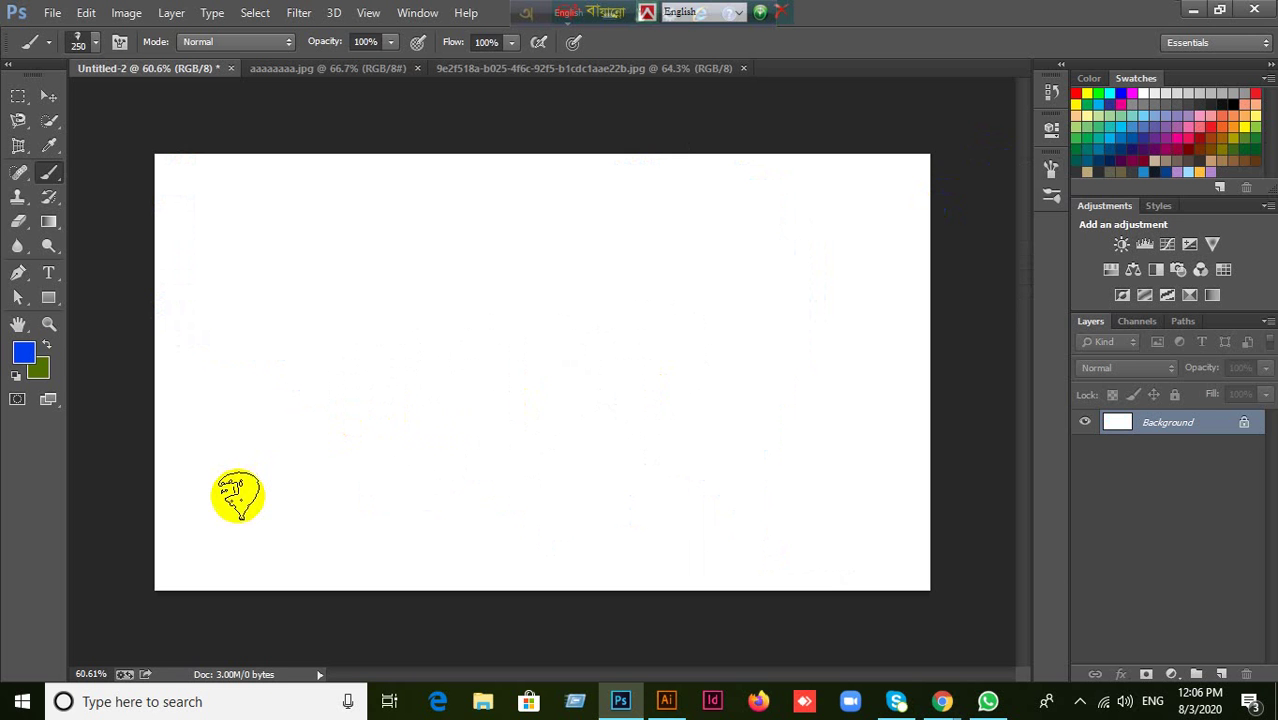
# Paint several blue balloon strokes and stamps around the canvas, then undo them.
pyautogui.moveTo(237, 494)
pyautogui.mouseDown()
pyautogui.moveTo(265, 473)
pyautogui.moveTo(420, 428)
pyautogui.mouseUp()
pyautogui.moveTo(560, 345); pyautogui.dragTo(765, 468)
pyautogui.click(320, 245)
pyautogui.click(435, 255)
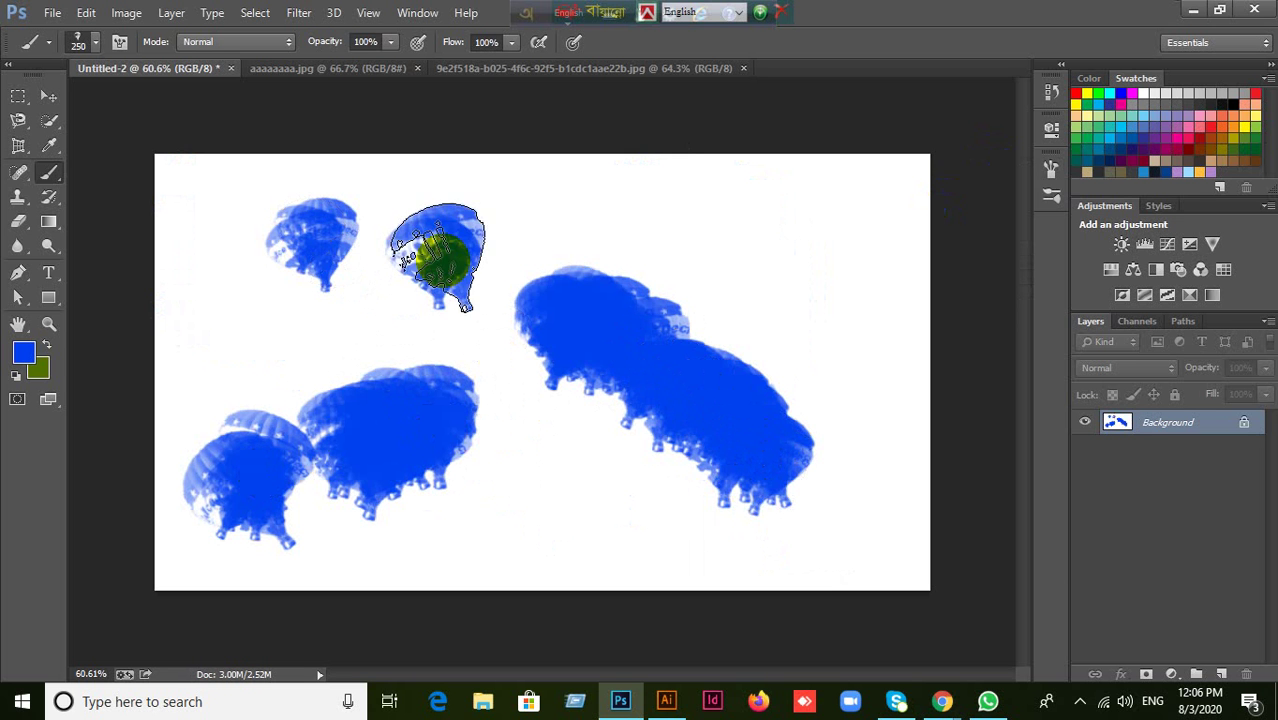
pyautogui.click(715, 228)
pyautogui.click(830, 315)
pyautogui.click(886, 455)
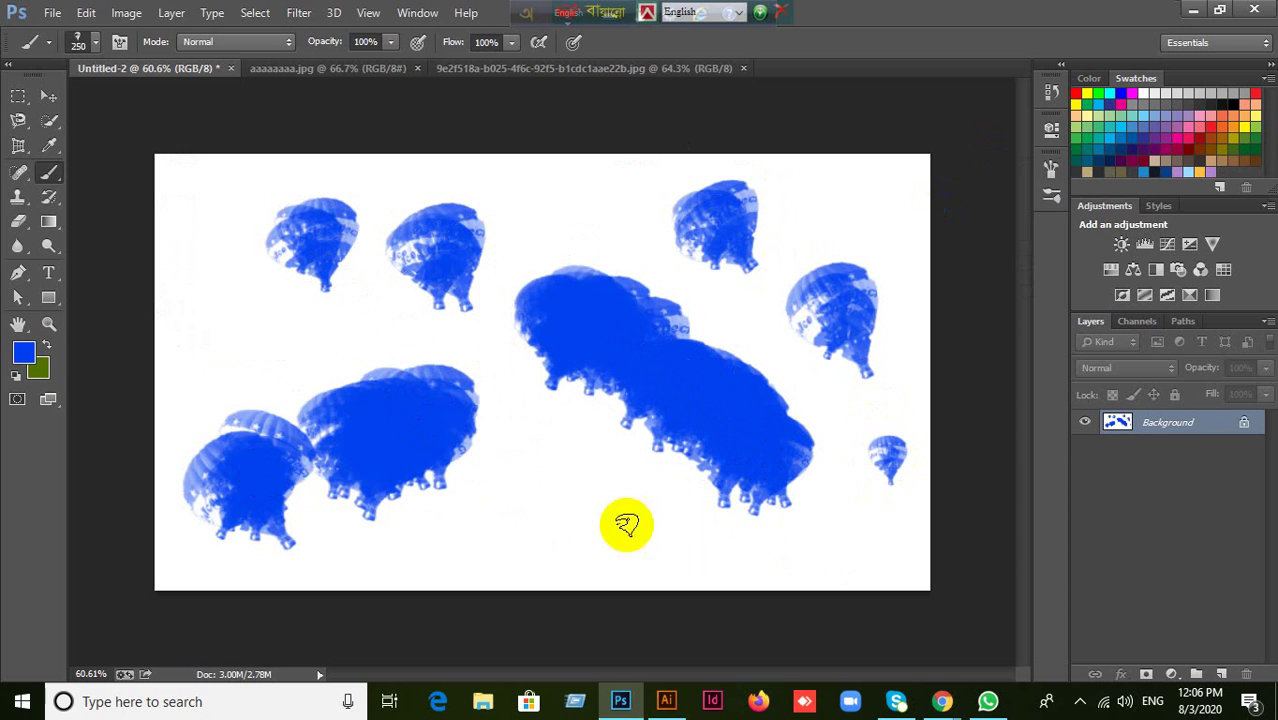
pyautogui.moveTo(575, 500)
pyautogui.mouseDown()
pyautogui.moveTo(472, 506)
pyautogui.moveTo(455, 528)
pyautogui.moveTo(488, 505)
pyautogui.moveTo(524, 417)
pyautogui.moveTo(499, 400)
pyautogui.moveTo(485, 508)
pyautogui.mouseUp()
pyautogui.hotkey('ctrl', 'alt', 'z')
pyautogui.hotkey('ctrl', 'alt', 'z')
pyautogui.hotkey('ctrl', 'alt', 'z')
pyautogui.hotkey('ctrl', 'alt', 'z')
pyautogui.hotkey('ctrl', 'alt', 'z')
pyautogui.hotkey('ctrl', 'alt', 'z')
pyautogui.hotkey('ctrl', 'alt', 'z')
pyautogui.hotkey('ctrl', 'alt', 'z')
pyautogui.hotkey('ctrl', 'alt', 'z')
pyautogui.hotkey('ctrl', 'alt', 'z')
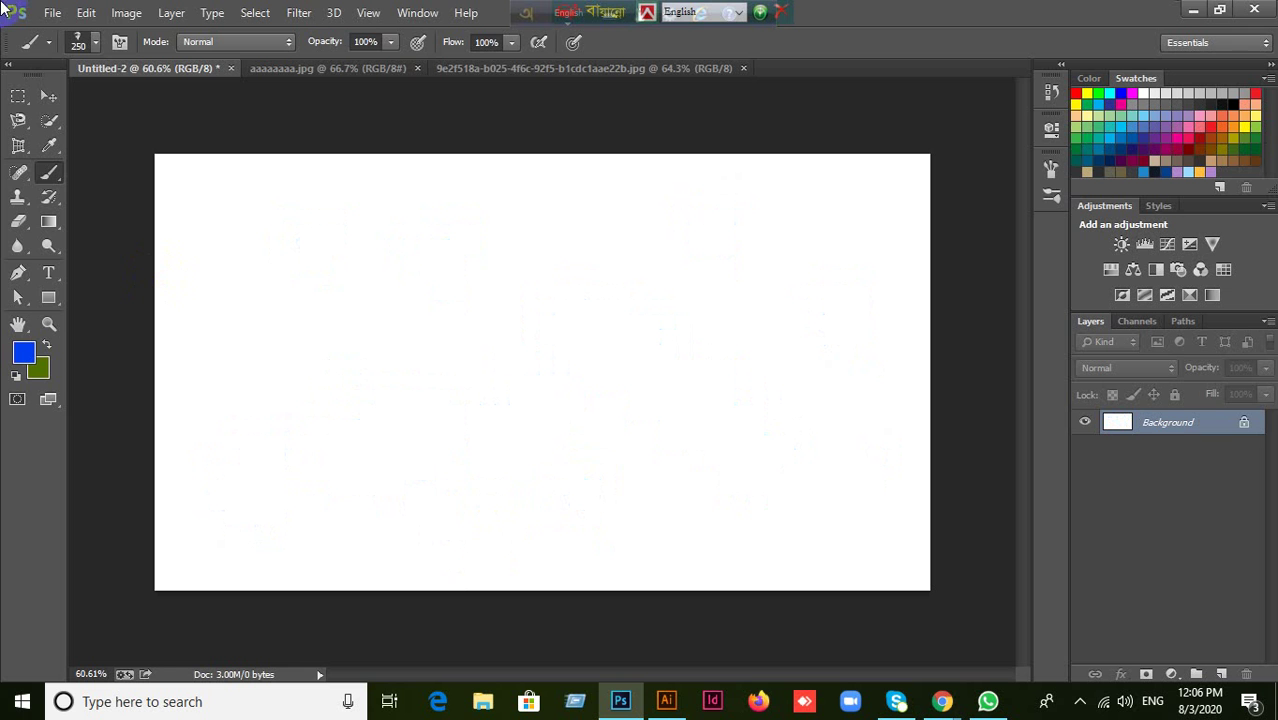
# Choose the grass brush preset at size 134 and set the foreground to blue.
pyautogui.click(96, 46)
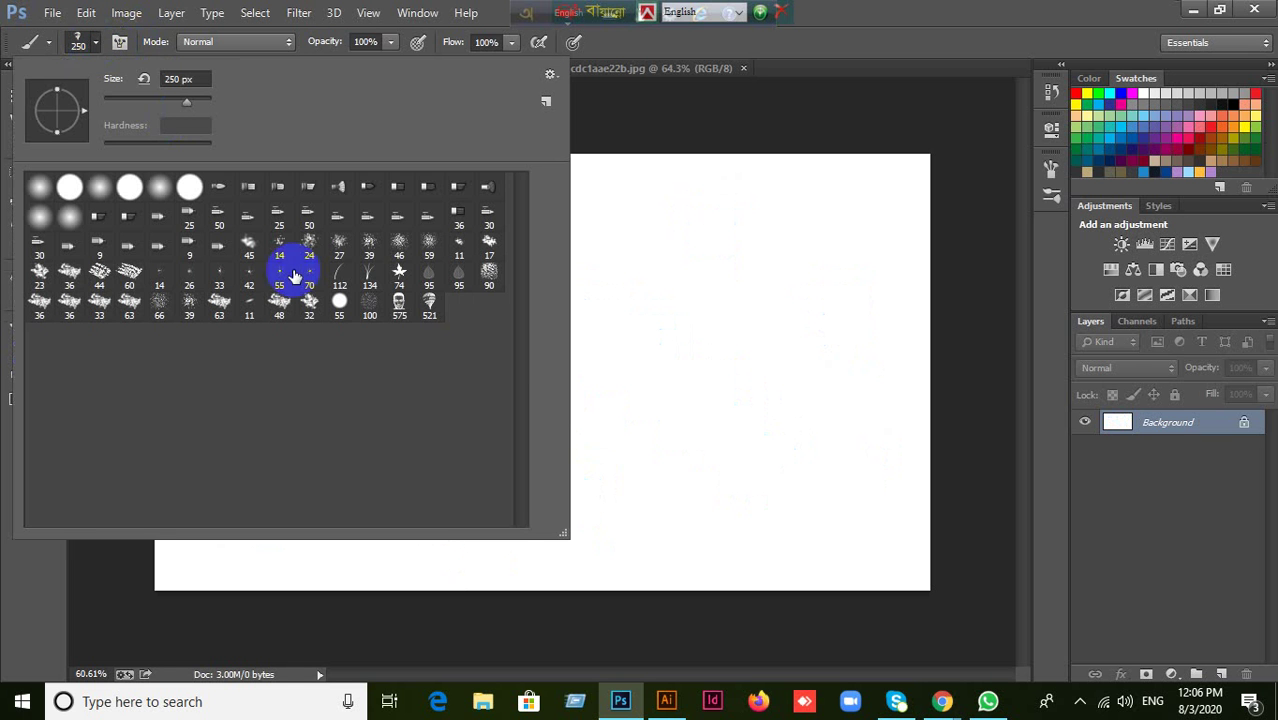
pyautogui.click(370, 281)
pyautogui.click(952, 105)
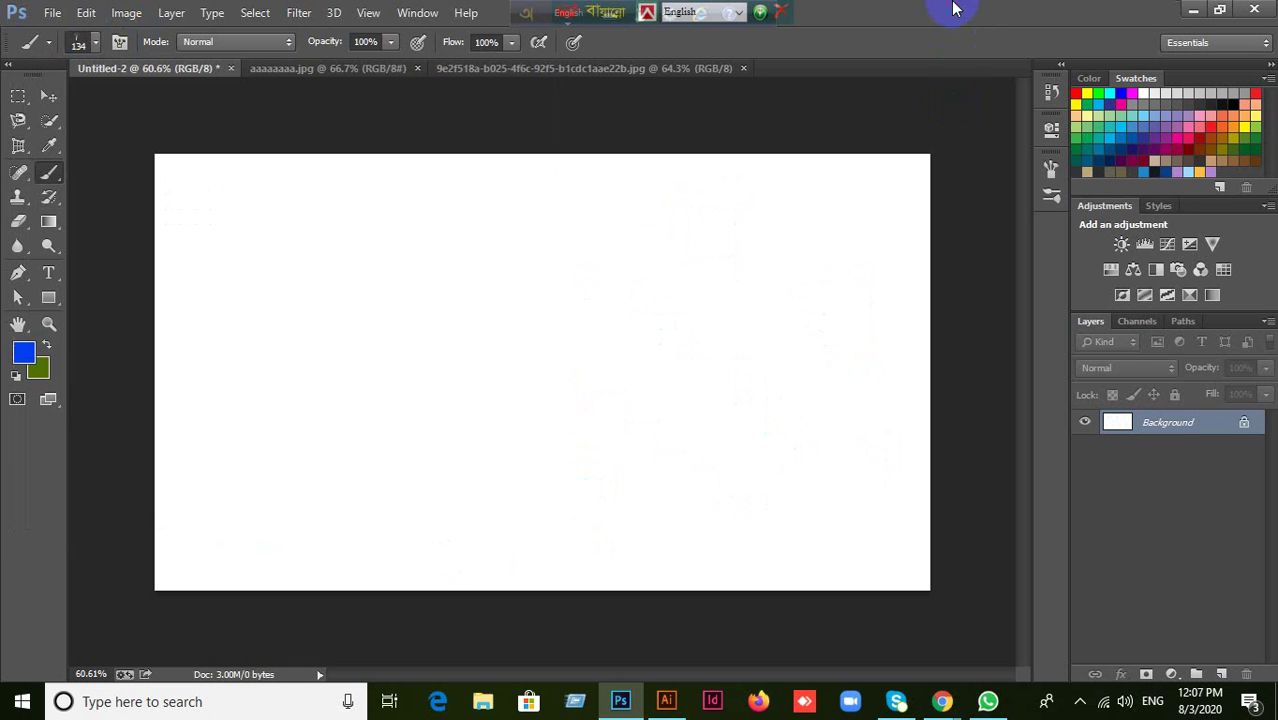
pyautogui.click(24, 354)
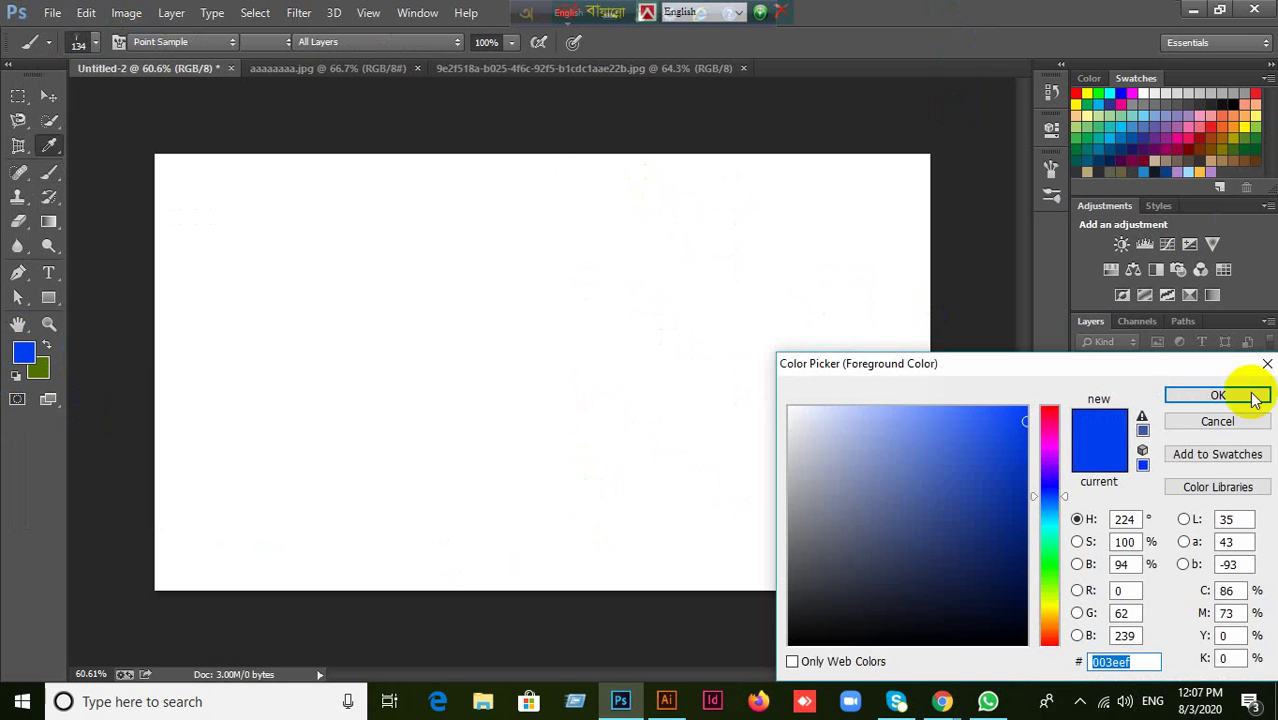
pyautogui.click(1170, 421)
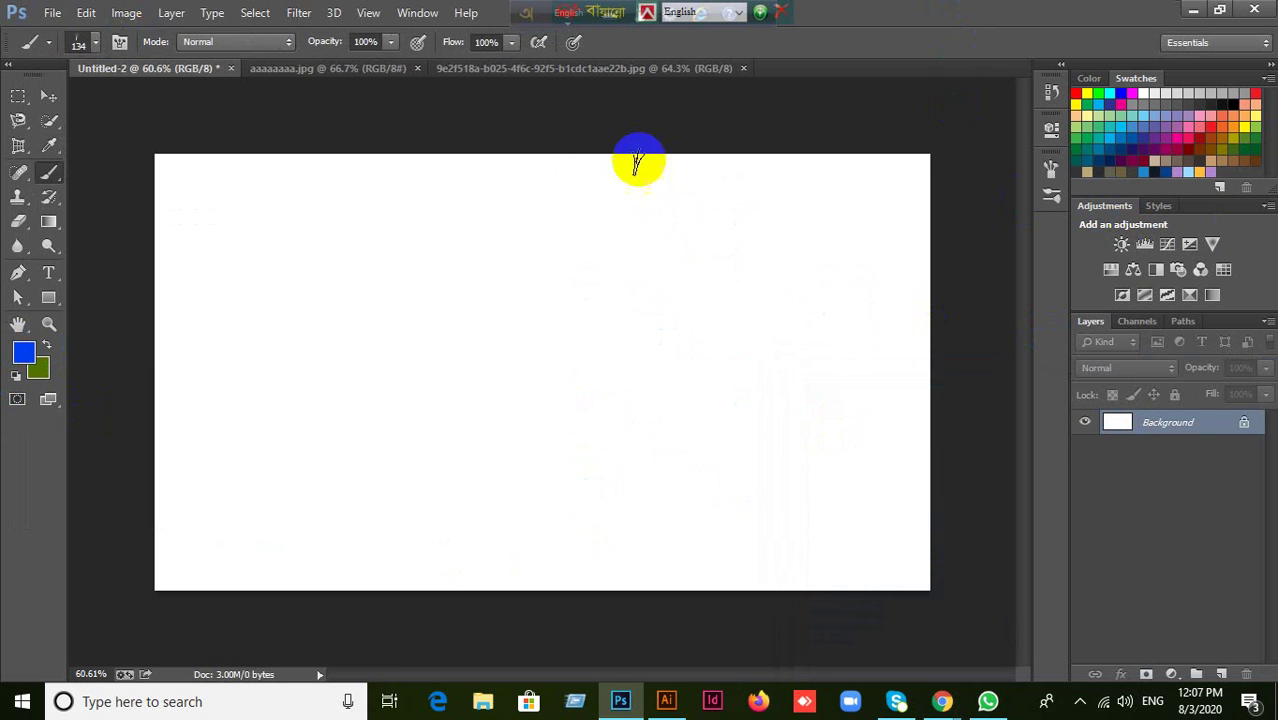
# Turn off Color Dynamics for the grass brush in the Brush panel.
pyautogui.click(120, 44)
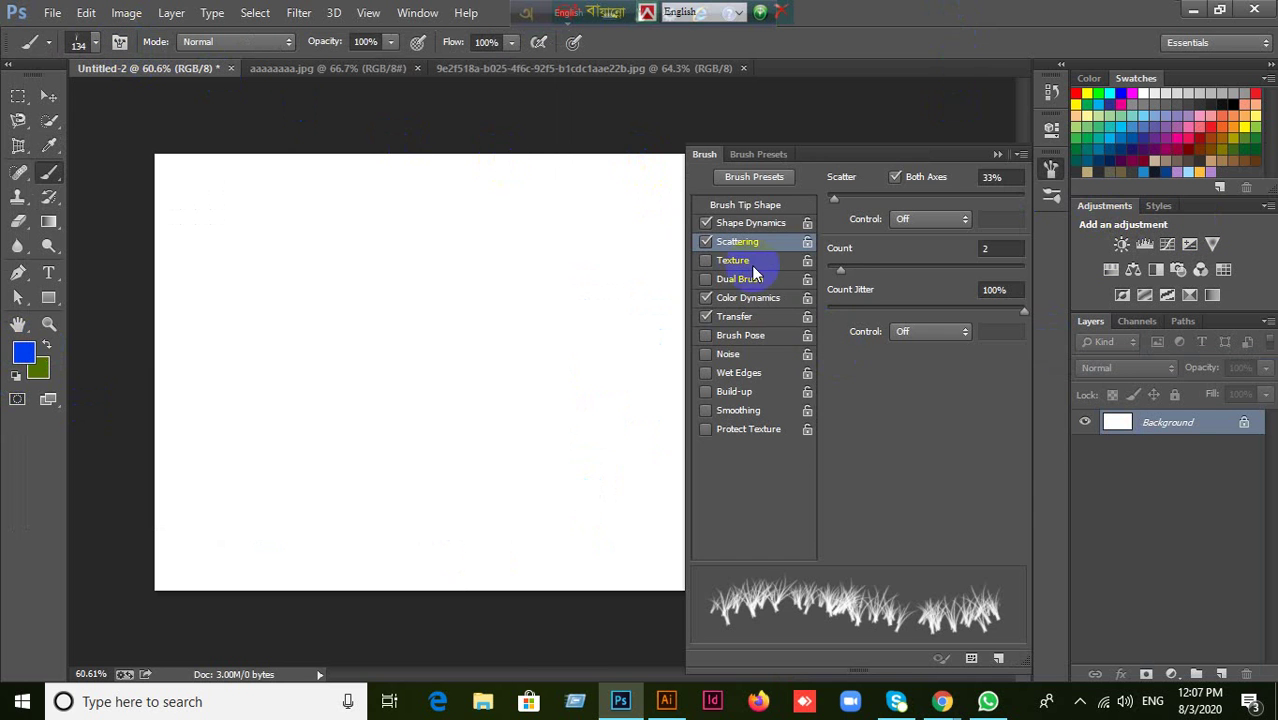
pyautogui.click(1010, 172)
pyautogui.click(995, 158)
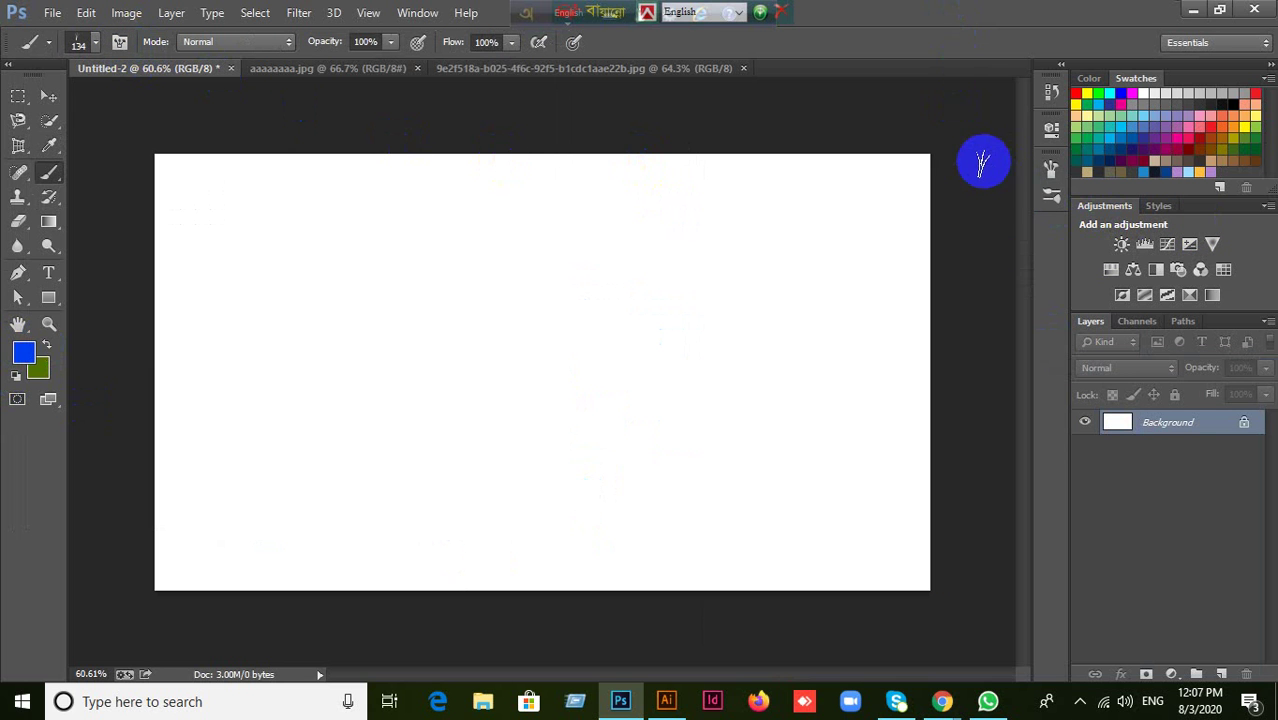
pyautogui.click(120, 44)
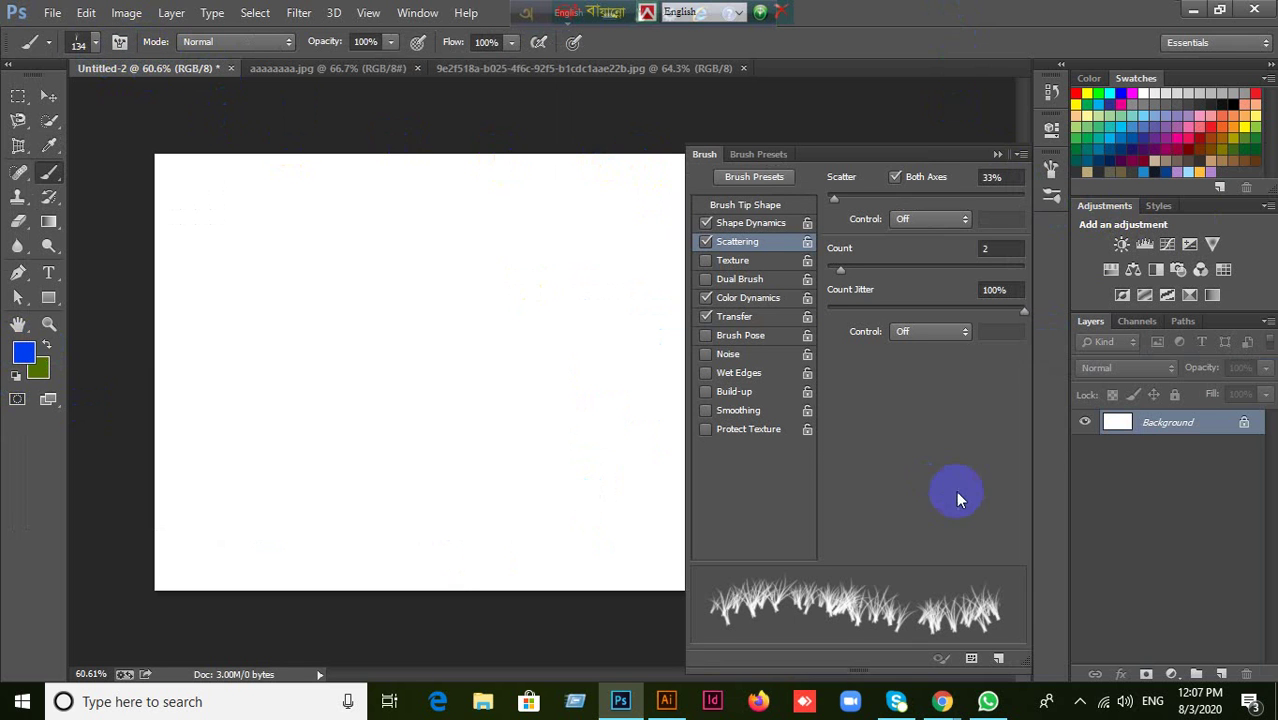
pyautogui.click(706, 298)
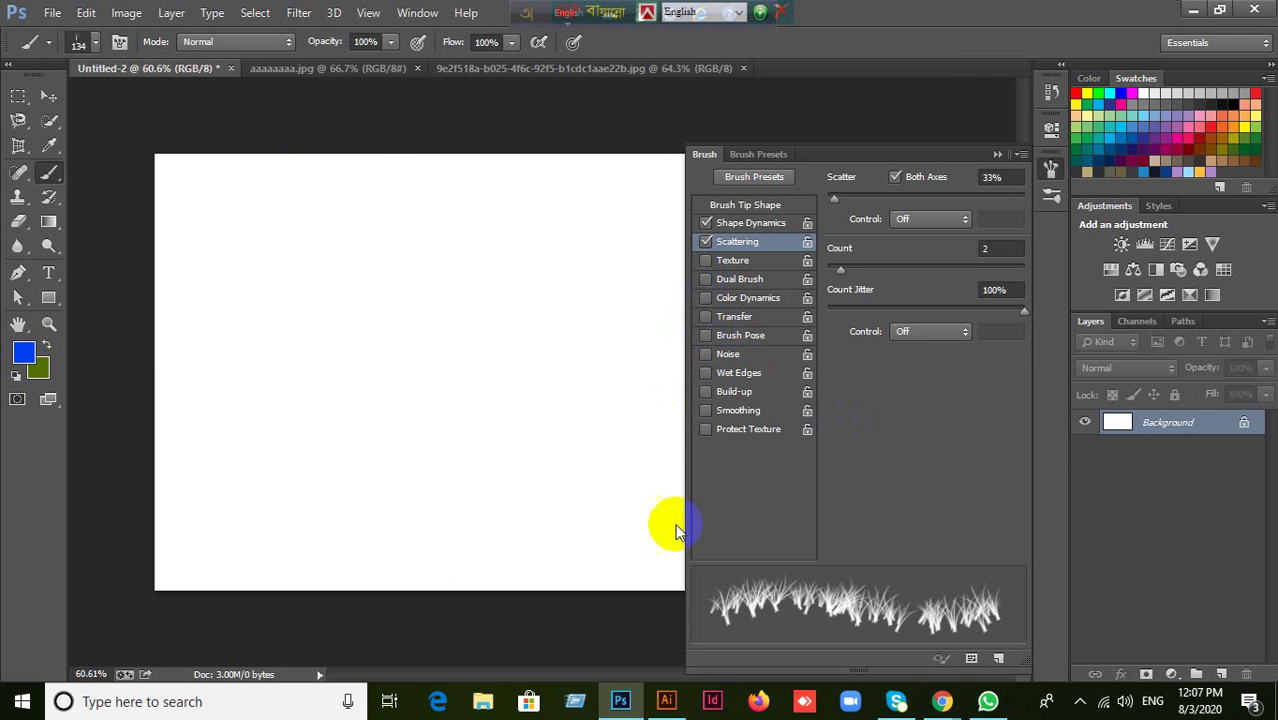
pyautogui.click(997, 157)
# Paint two blue grass test strokes, then undo them.
pyautogui.moveTo(285, 237)
pyautogui.mouseDown()
pyautogui.moveTo(371, 318)
pyautogui.moveTo(438, 352)
pyautogui.moveTo(564, 299)
pyautogui.moveTo(558, 226)
pyautogui.moveTo(466, 262)
pyautogui.mouseUp()
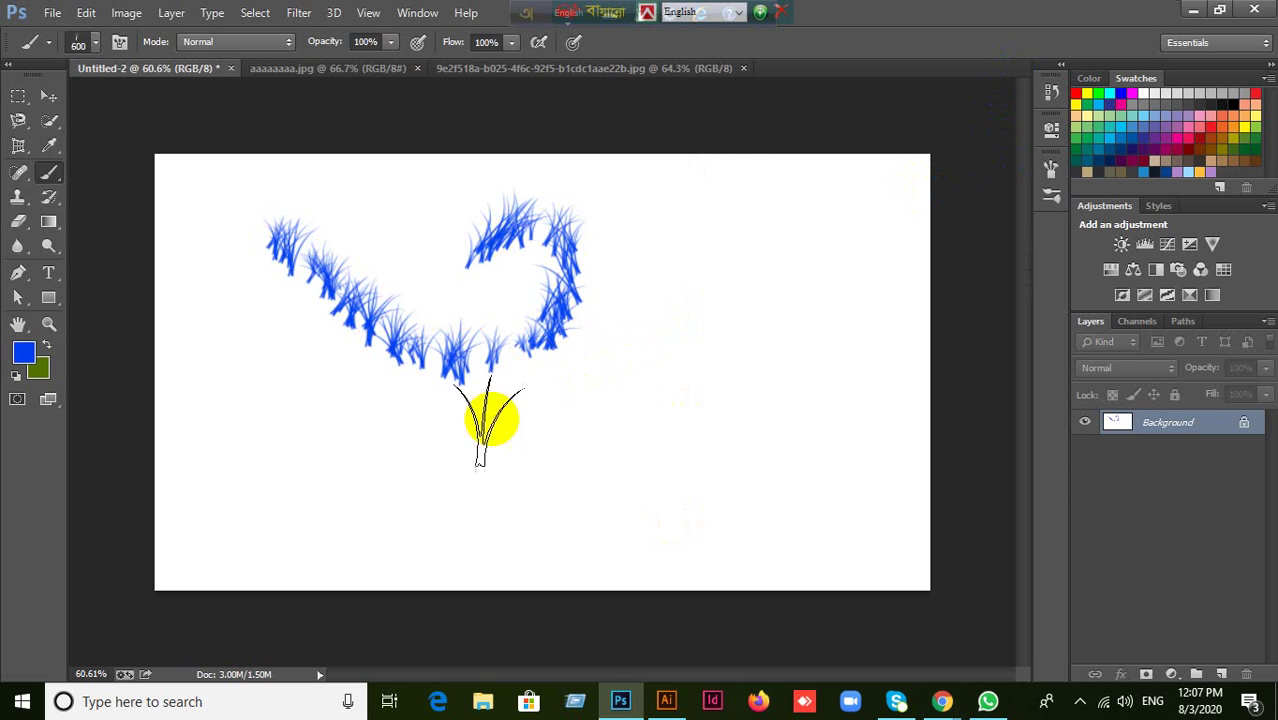
pyautogui.moveTo(308, 434)
pyautogui.mouseDown()
pyautogui.moveTo(407, 480)
pyautogui.moveTo(550, 477)
pyautogui.moveTo(616, 445)
pyautogui.moveTo(722, 360)
pyautogui.moveTo(733, 316)
pyautogui.moveTo(854, 462)
pyautogui.moveTo(682, 311)
pyautogui.moveTo(598, 276)
pyautogui.moveTo(353, 279)
pyautogui.moveTo(261, 332)
pyautogui.moveTo(247, 301)
pyautogui.moveTo(282, 314)
pyautogui.moveTo(257, 460)
pyautogui.moveTo(218, 370)
pyautogui.moveTo(659, 222)
pyautogui.moveTo(785, 201)
pyautogui.moveTo(830, 303)
pyautogui.moveTo(523, 295)
pyautogui.moveTo(467, 465)
pyautogui.moveTo(460, 358)
pyautogui.moveTo(639, 449)
pyautogui.moveTo(615, 469)
pyautogui.moveTo(740, 522)
pyautogui.mouseUp()
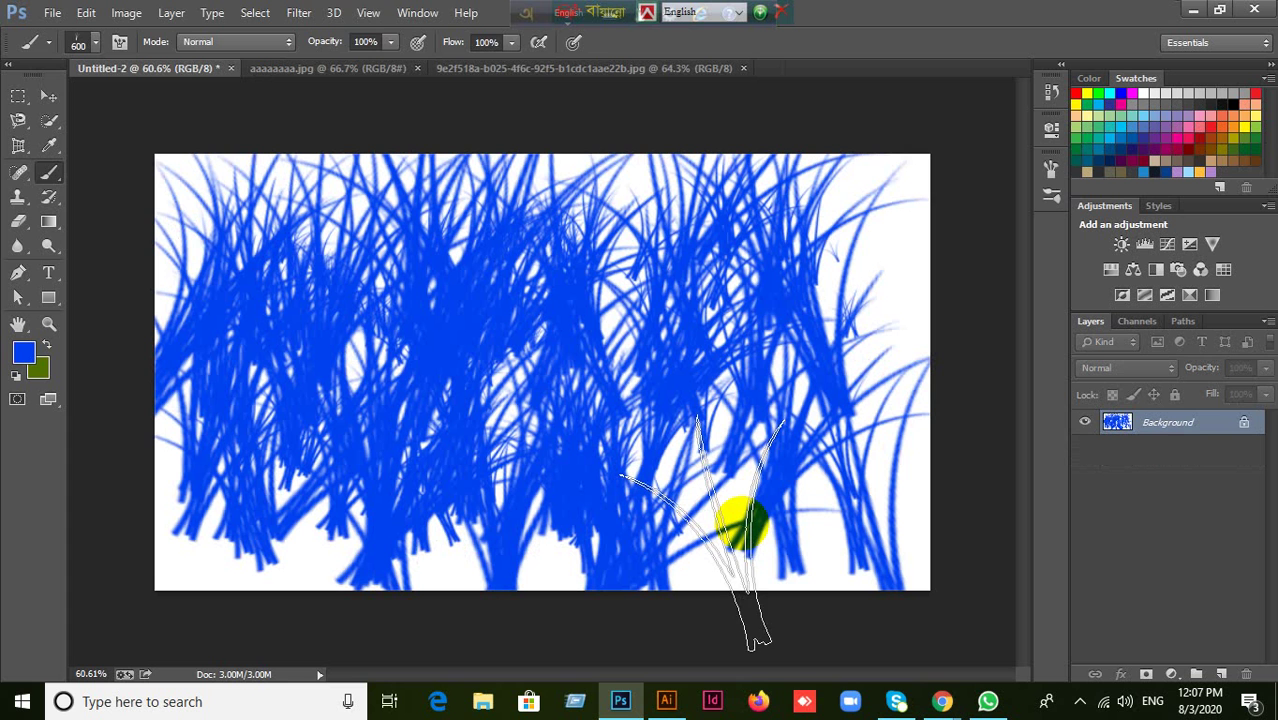
pyautogui.click(48, 95)
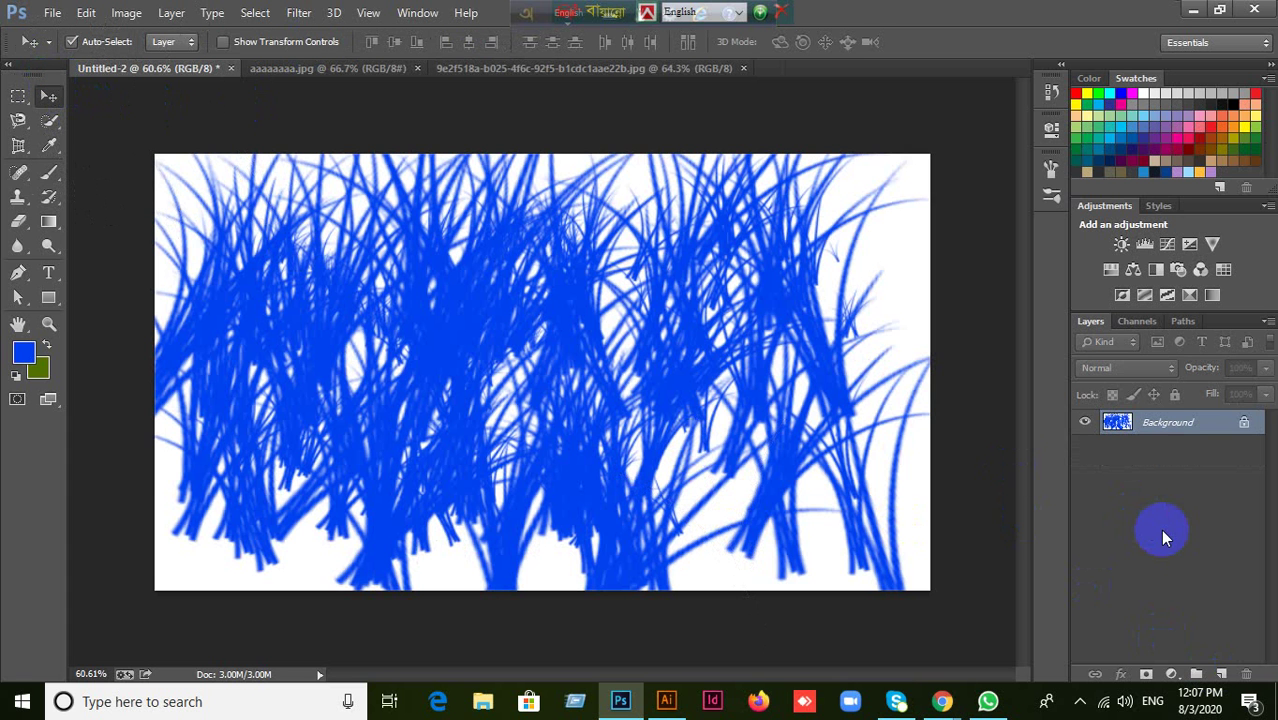
pyautogui.hotkey('ctrl', 'z')
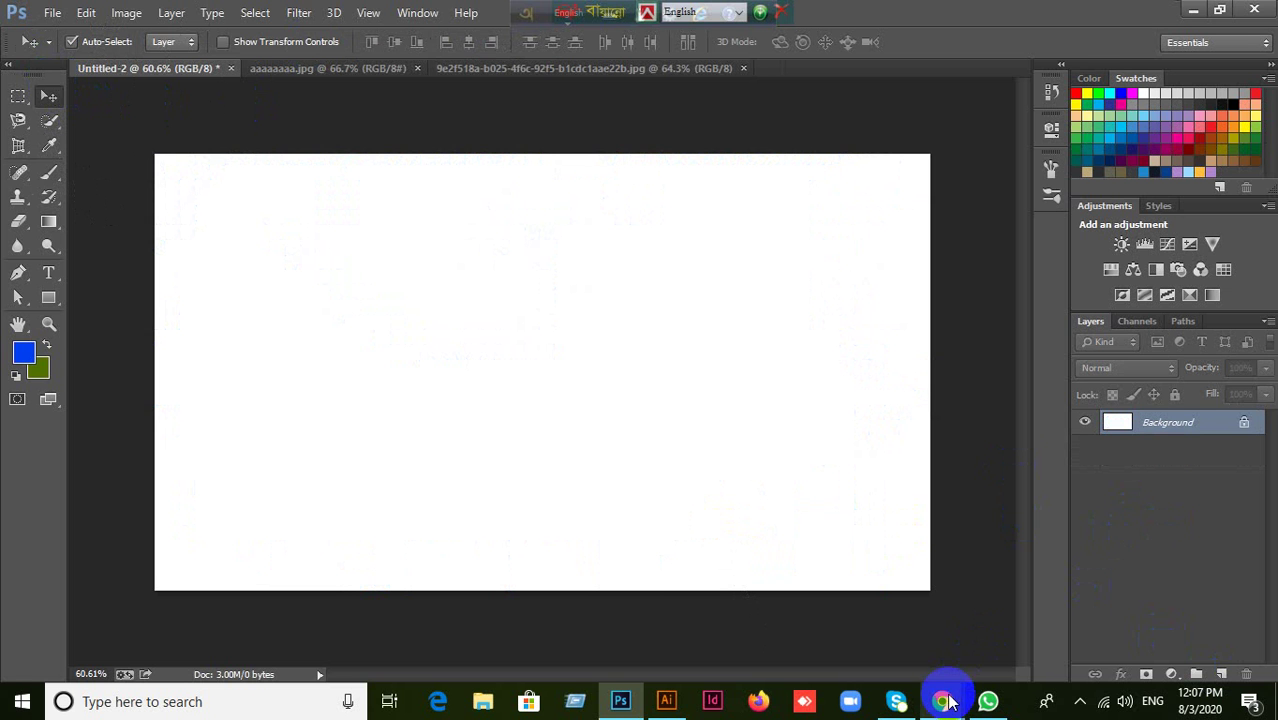
# Bring up Google Meet and show the list of everyone in the meeting.
pyautogui.moveTo(941, 698)
pyautogui.click(885, 600)
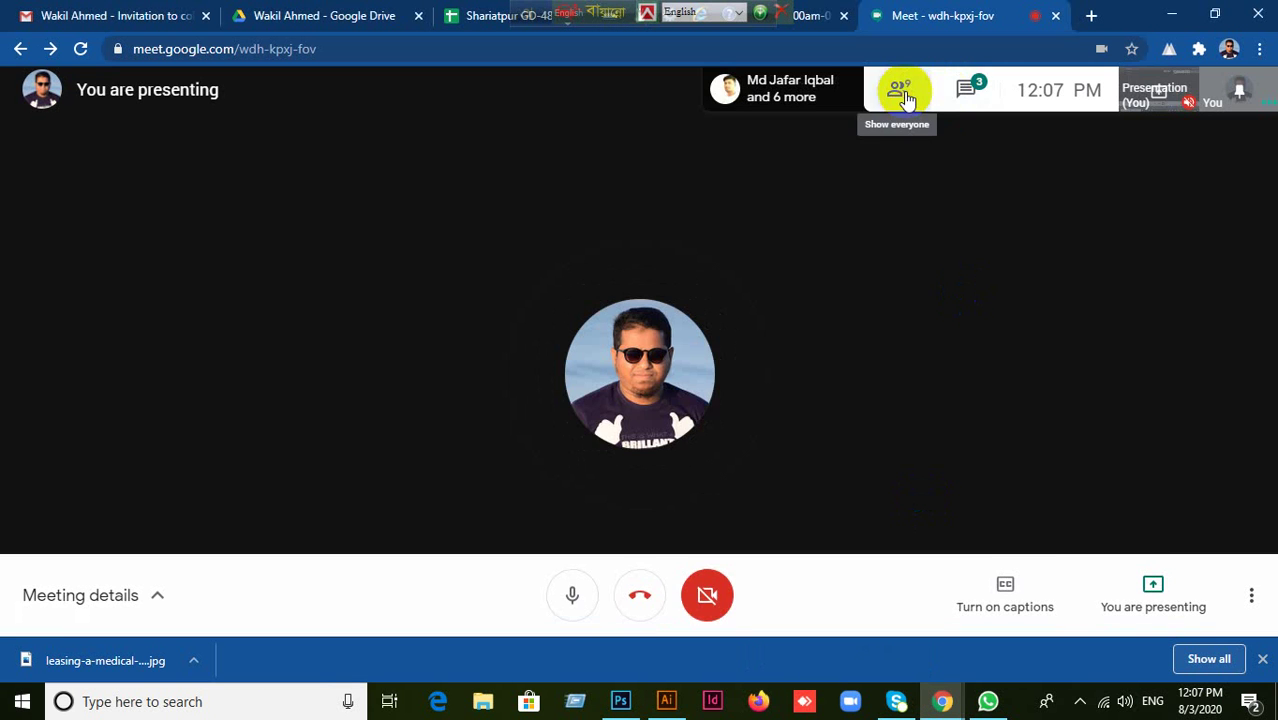
pyautogui.click(904, 91)
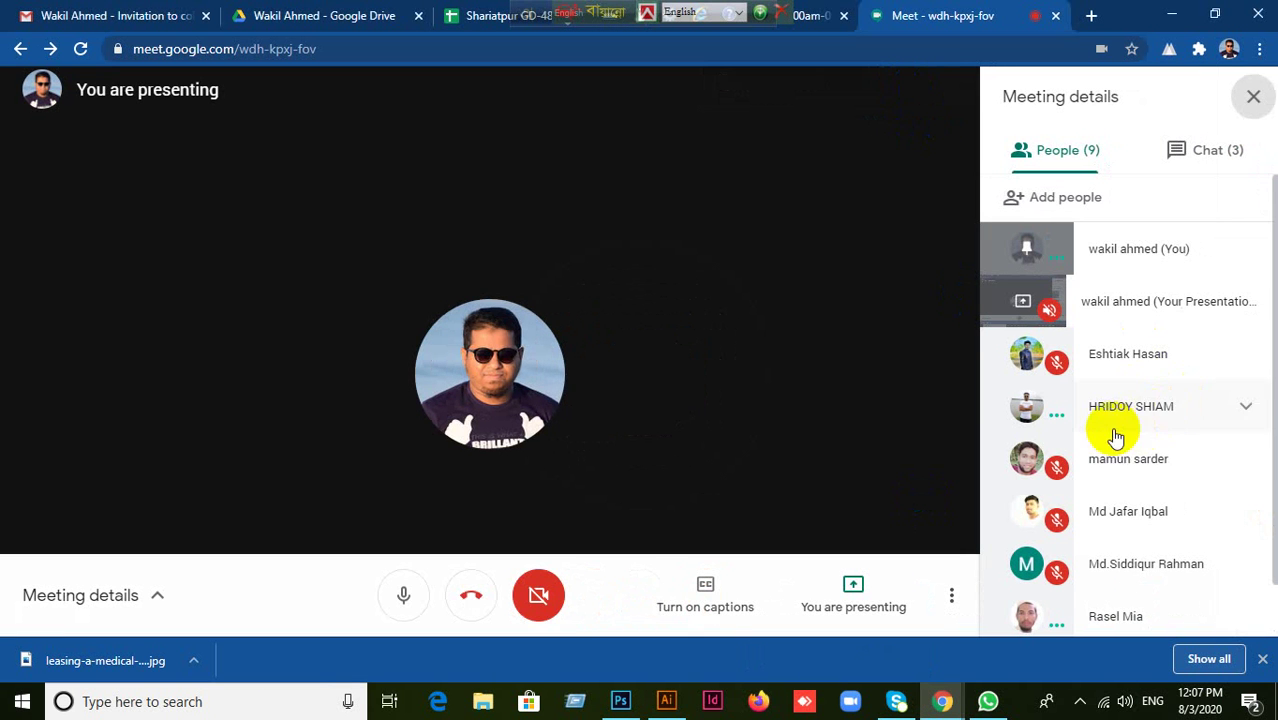
pyautogui.scroll(-1, 1098, 443)
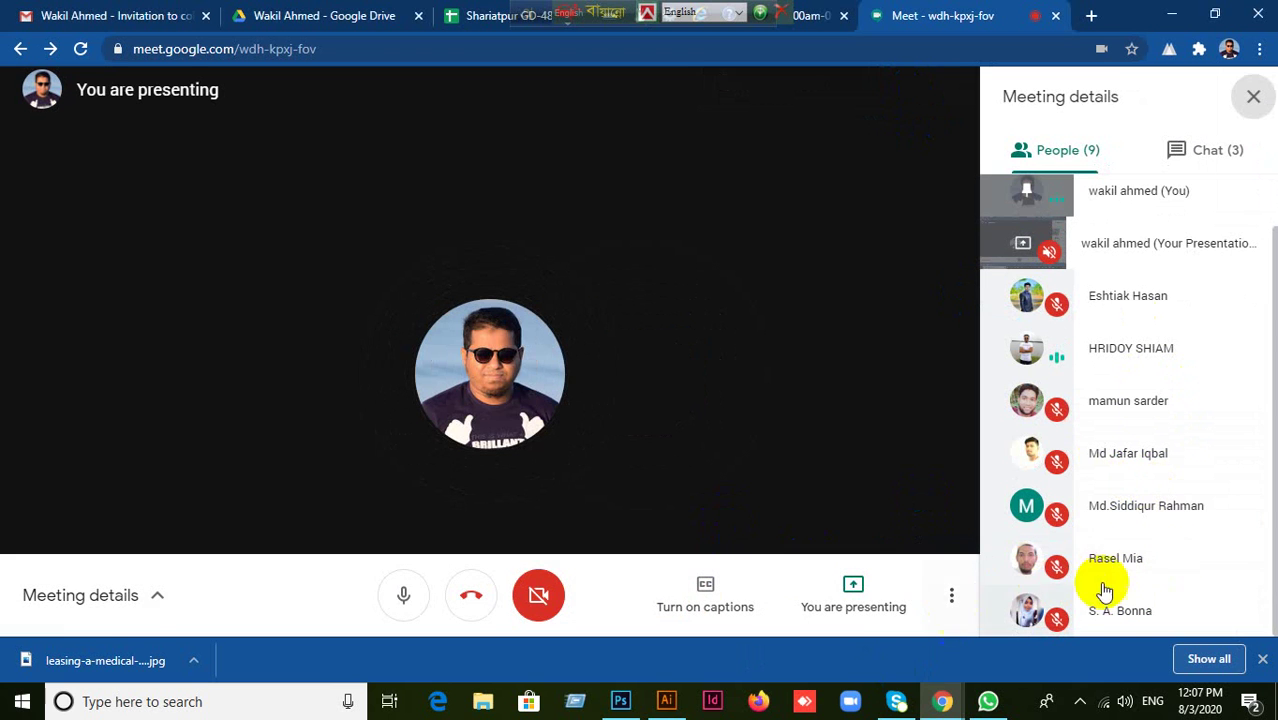
# Go briefly to Photoshop, then bring the Meet window back to the front.
pyautogui.click(622, 704)
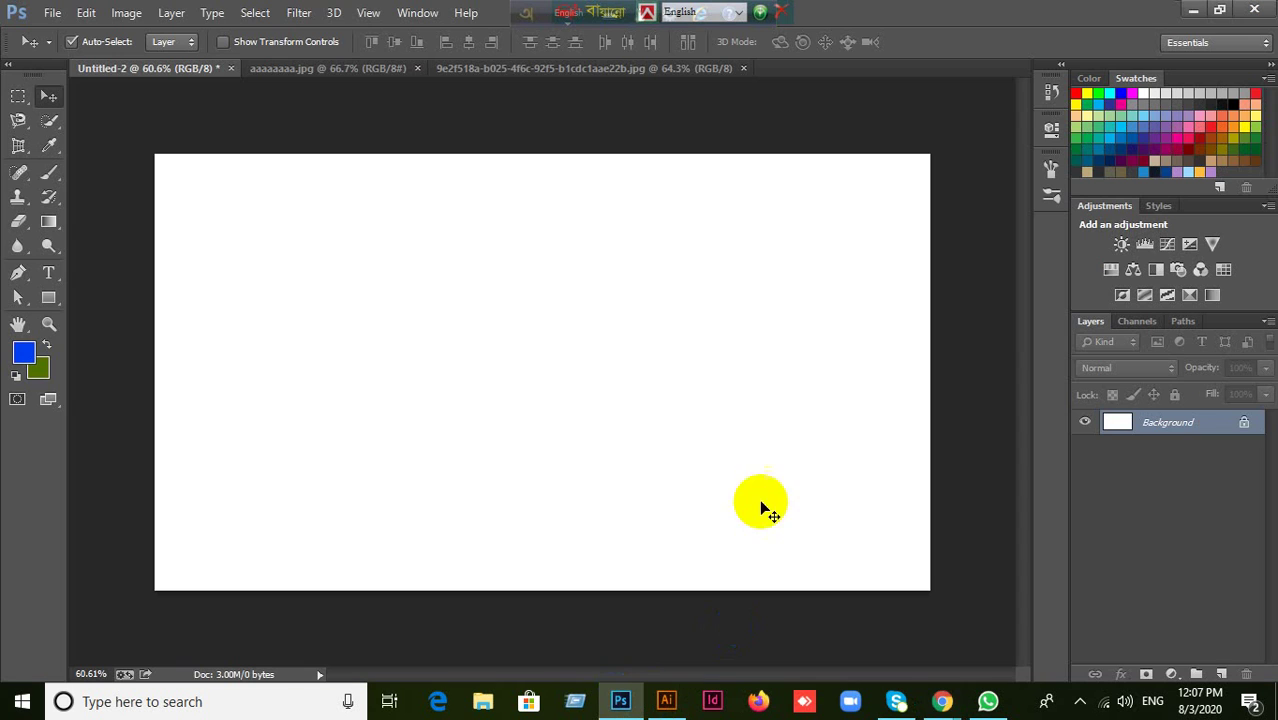
pyautogui.moveTo(918, 705)
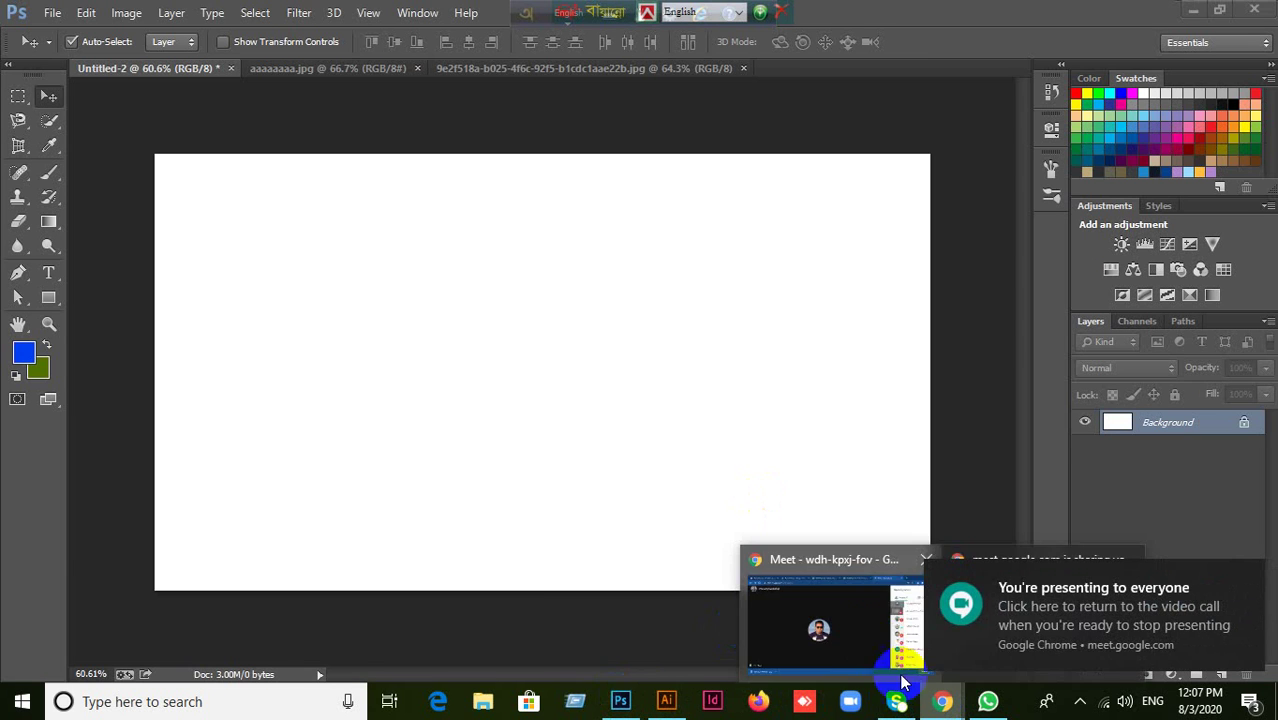
pyautogui.click(872, 627)
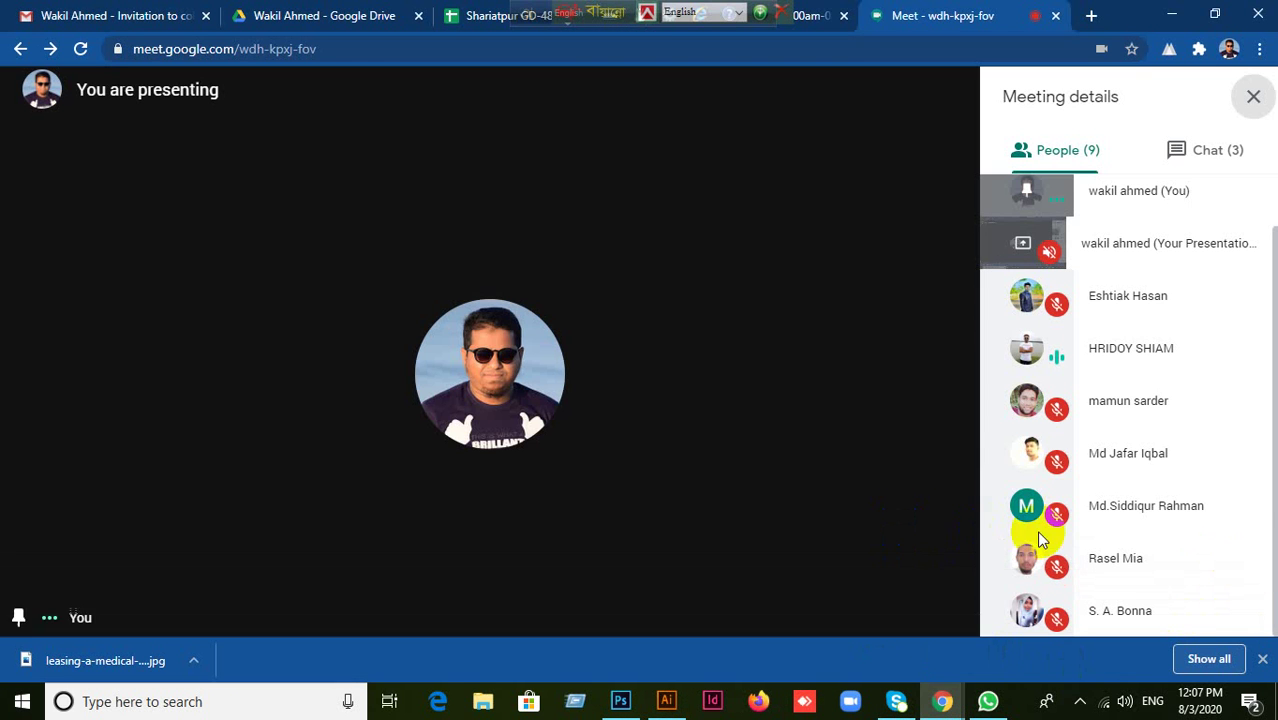
# Close the Meeting details panel and open a new browser tab.
pyautogui.click(1252, 96)
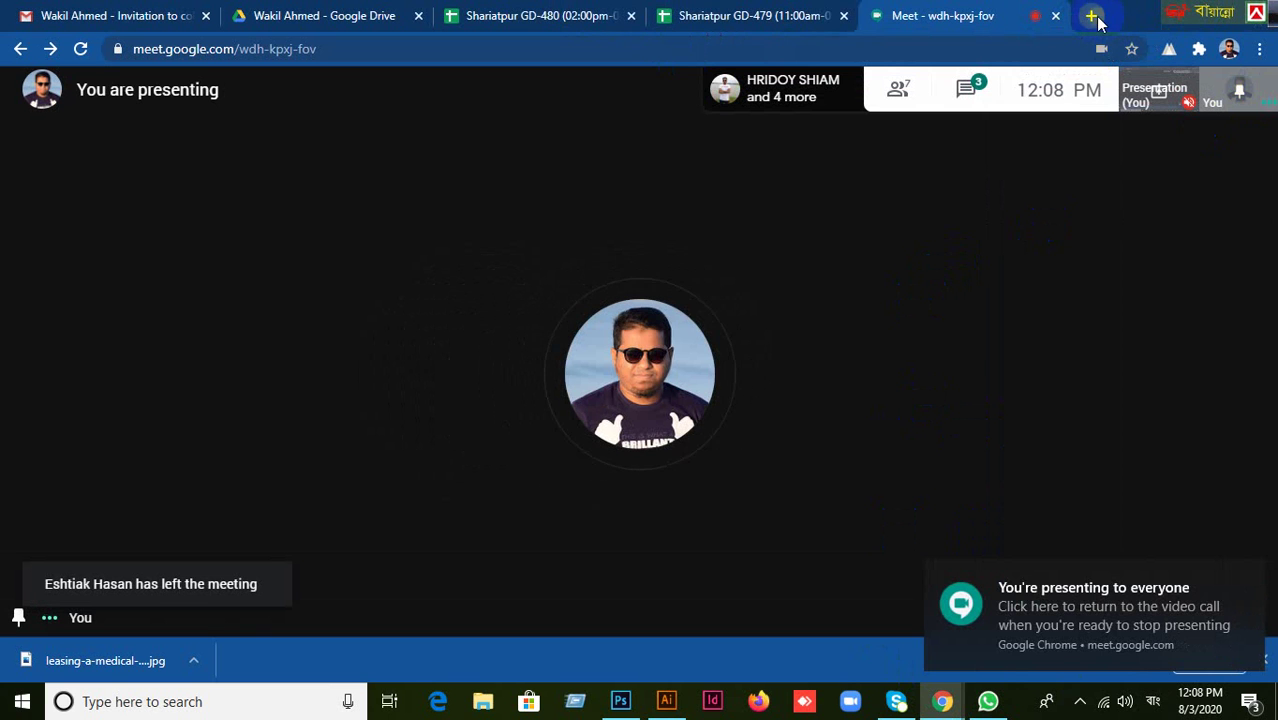
pyautogui.hotkey('ctrl', 't')
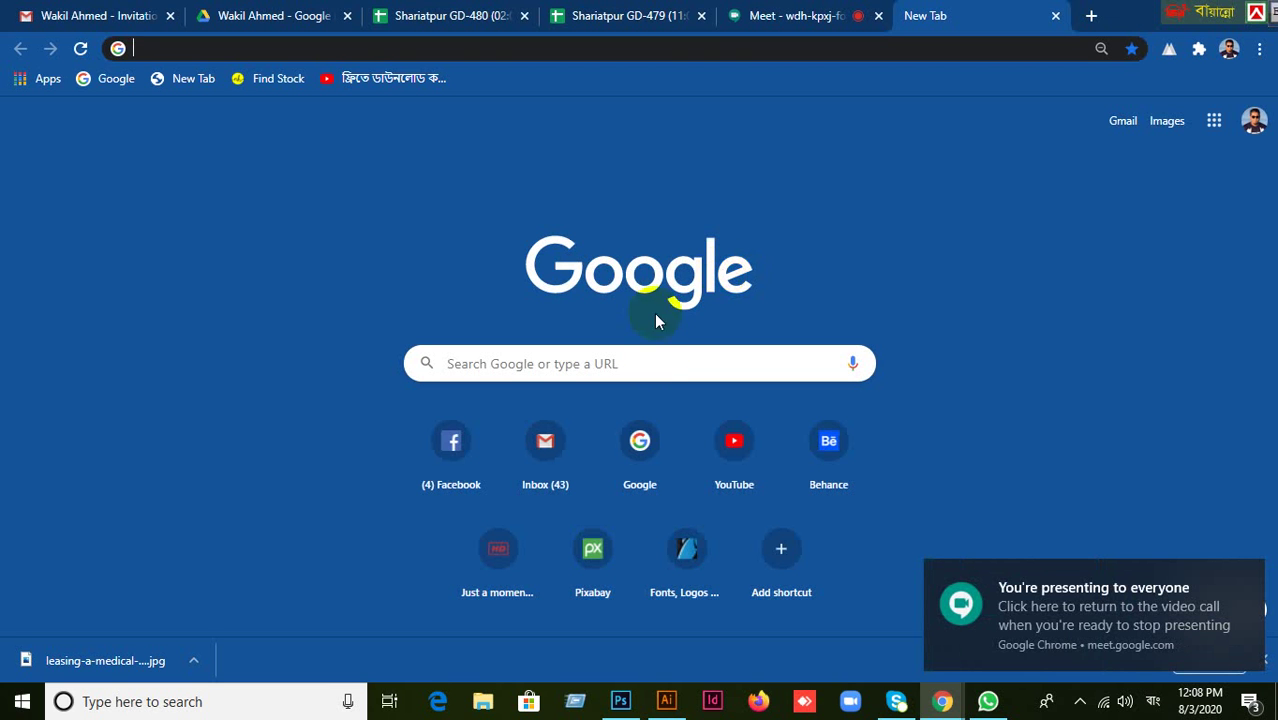
# Open Google and switch the keyboard input from Bengali to English.
pyautogui.click(660, 470)
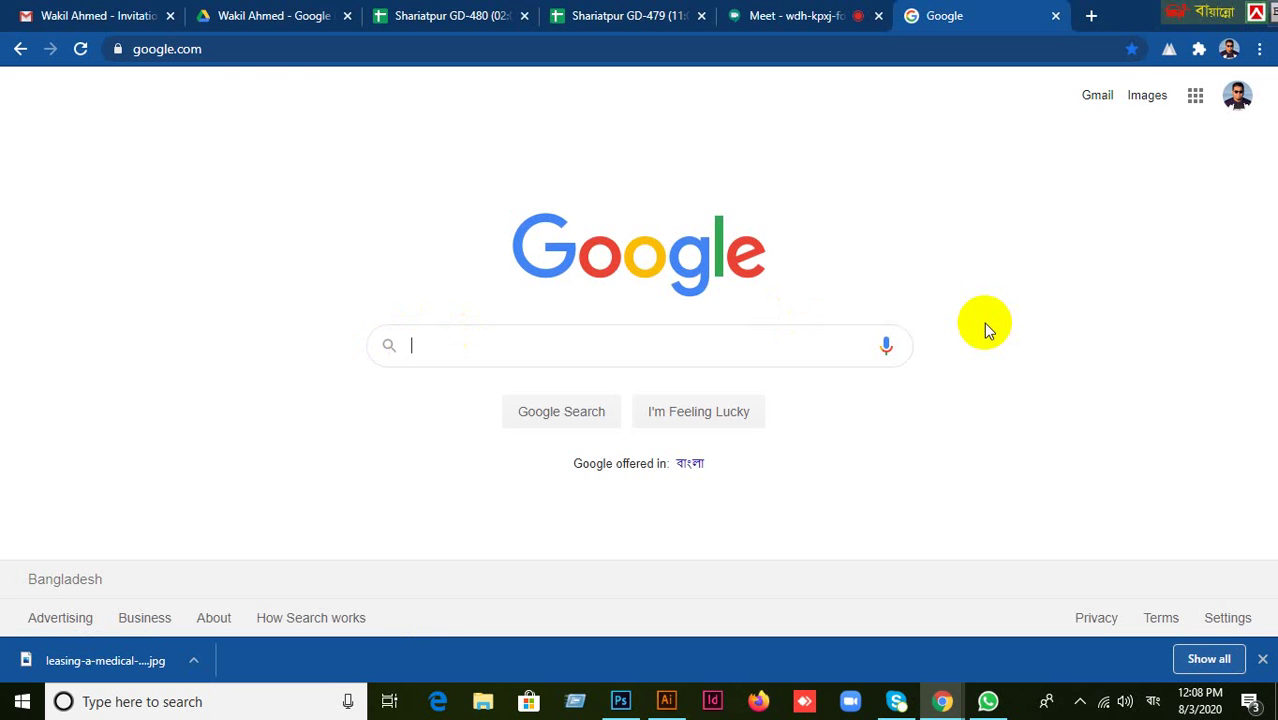
pyautogui.write('ফ')
pyautogui.press('BackSpace')
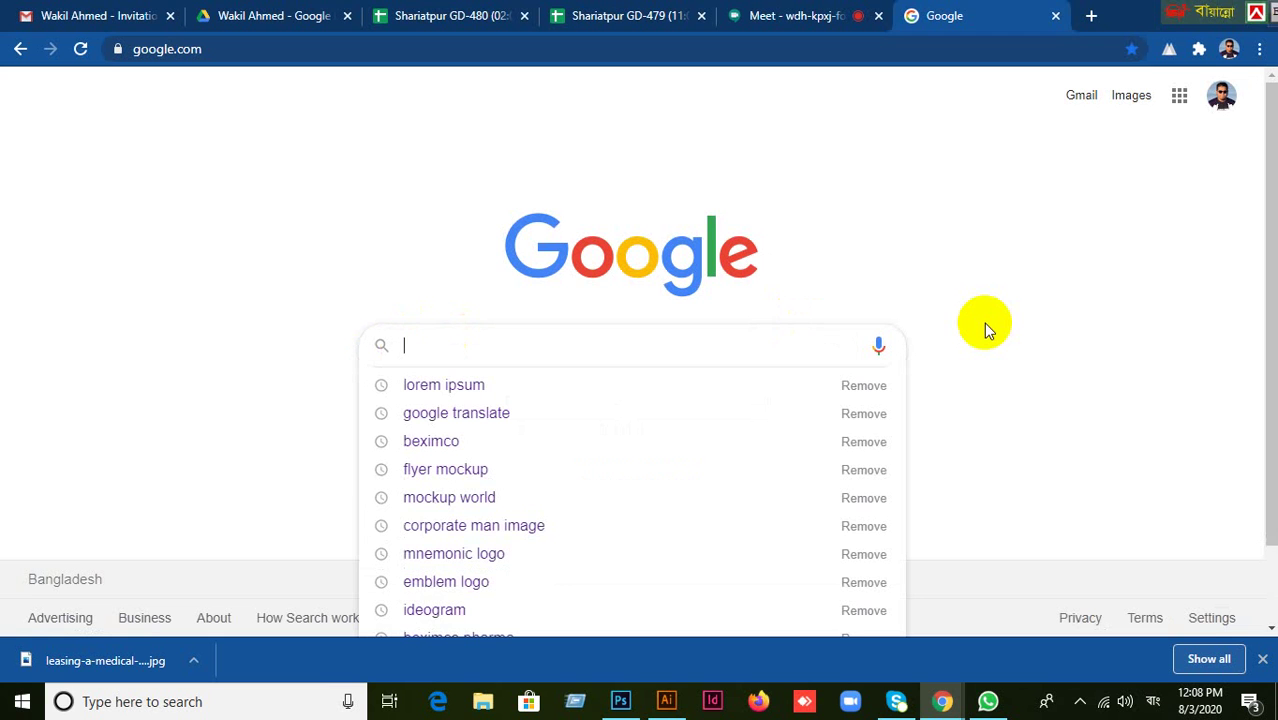
pyautogui.moveTo(1217, 15); pyautogui.dragTo(1104, 22)
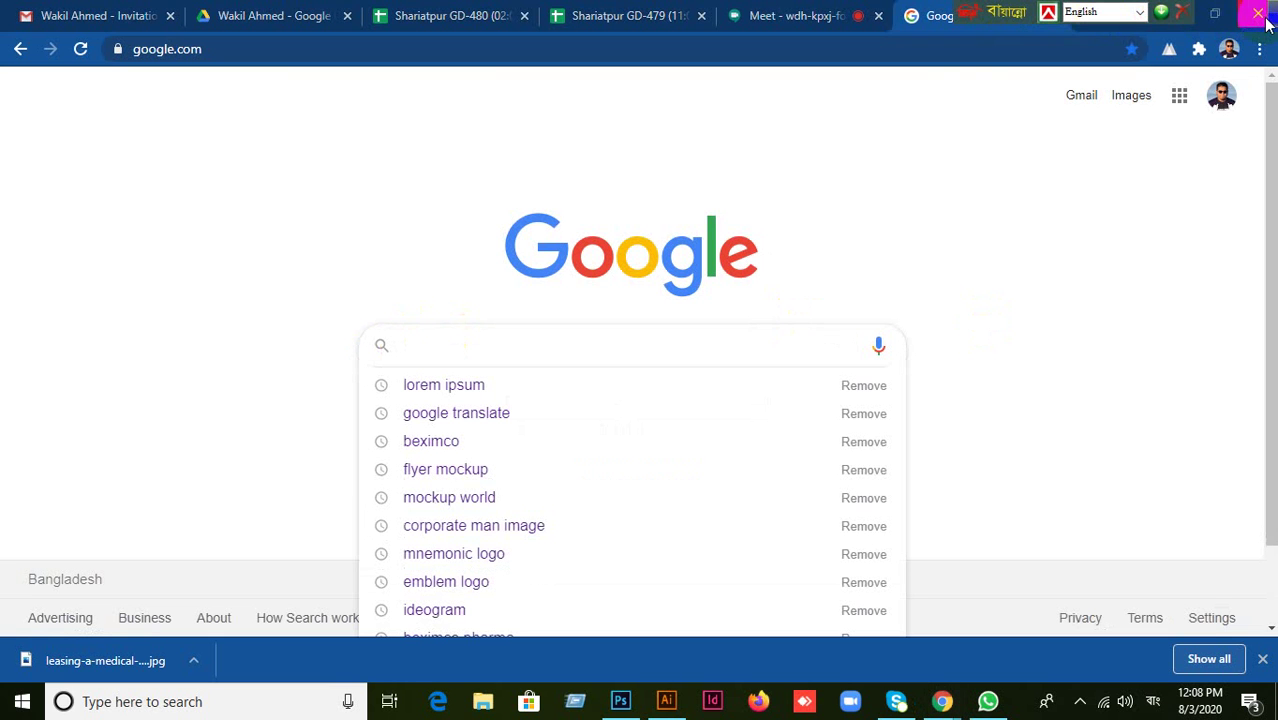
pyautogui.click(1027, 18)
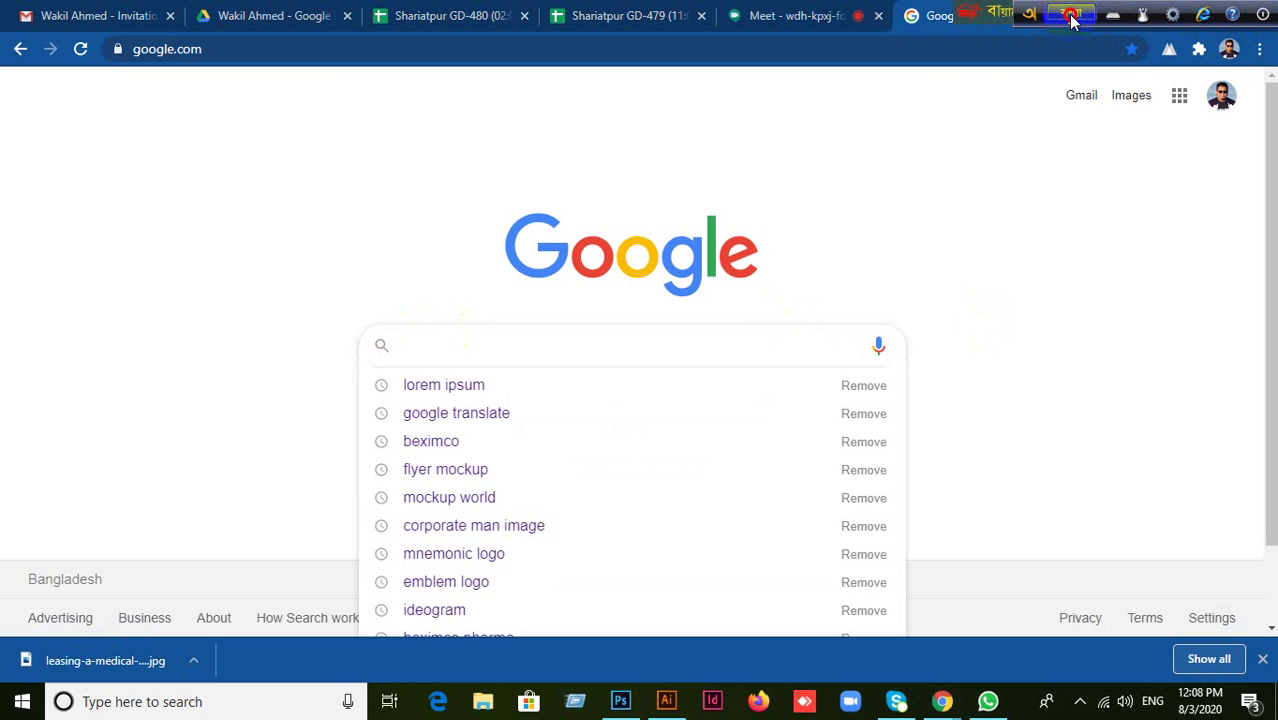
# Search Google for 'House Brush' and look over the results.
pyautogui.click(431, 348)
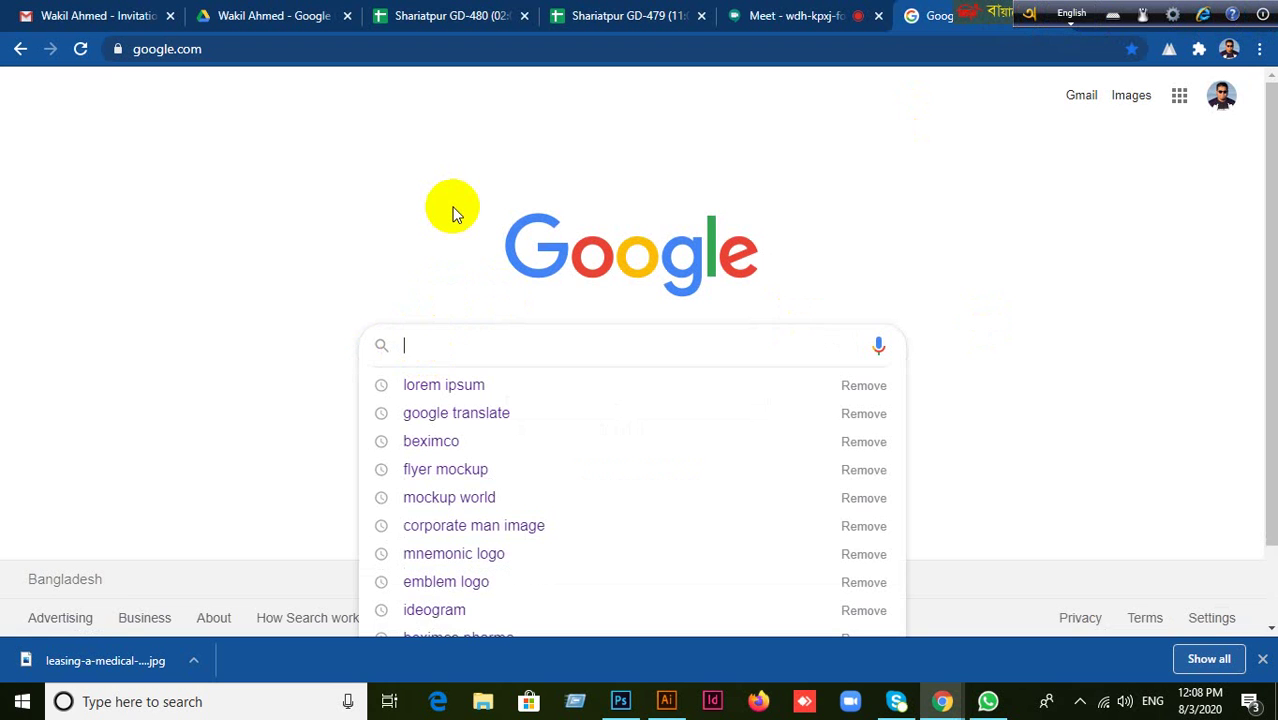
pyautogui.write('House')
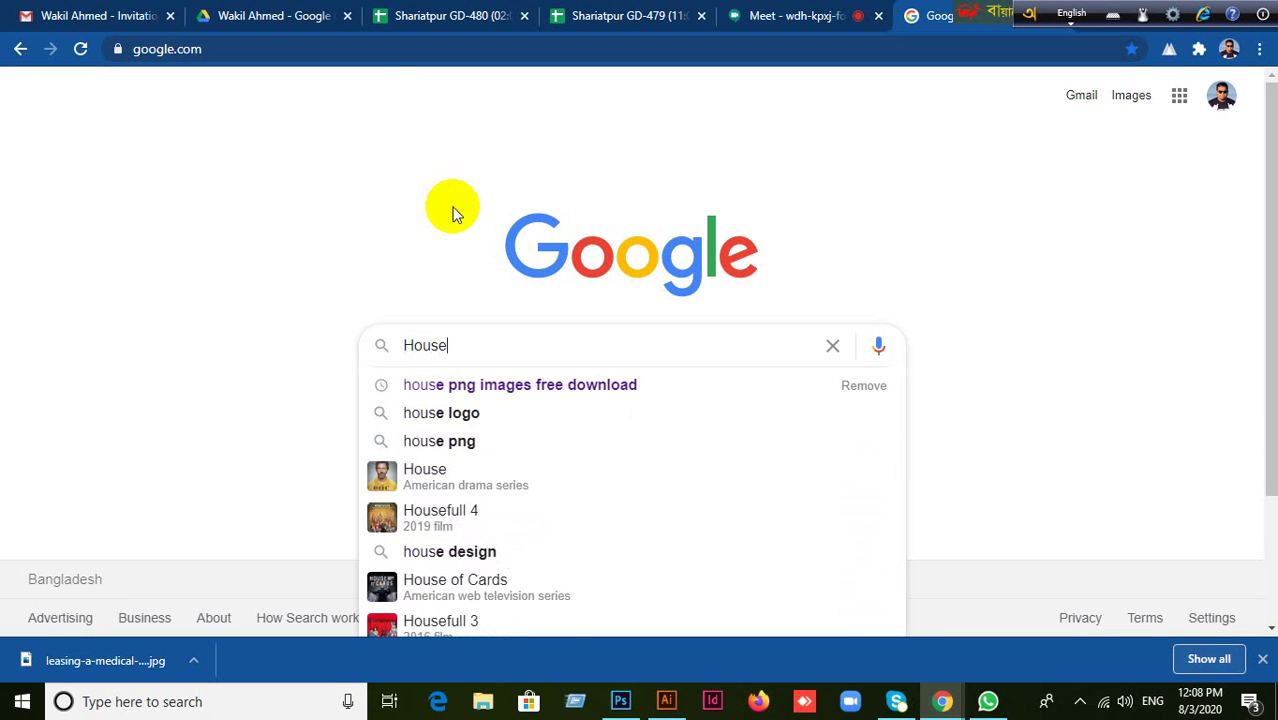
pyautogui.write(' Brush')
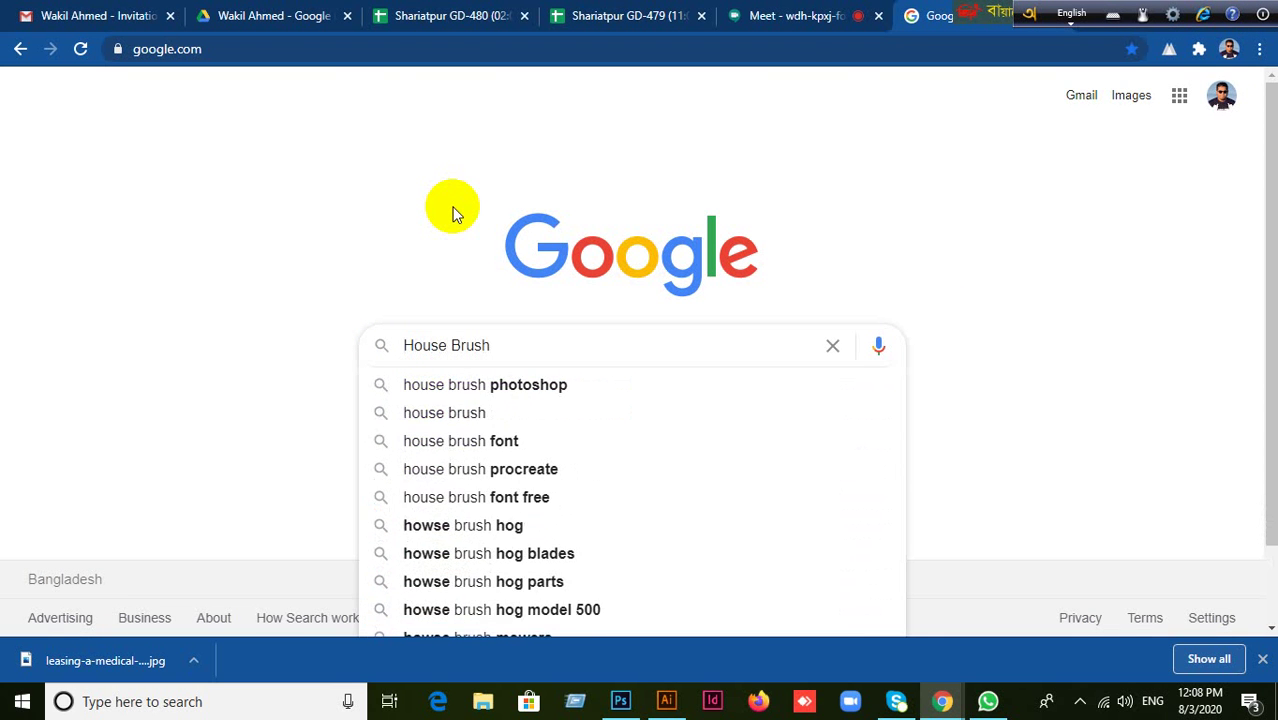
pyautogui.press('Return')
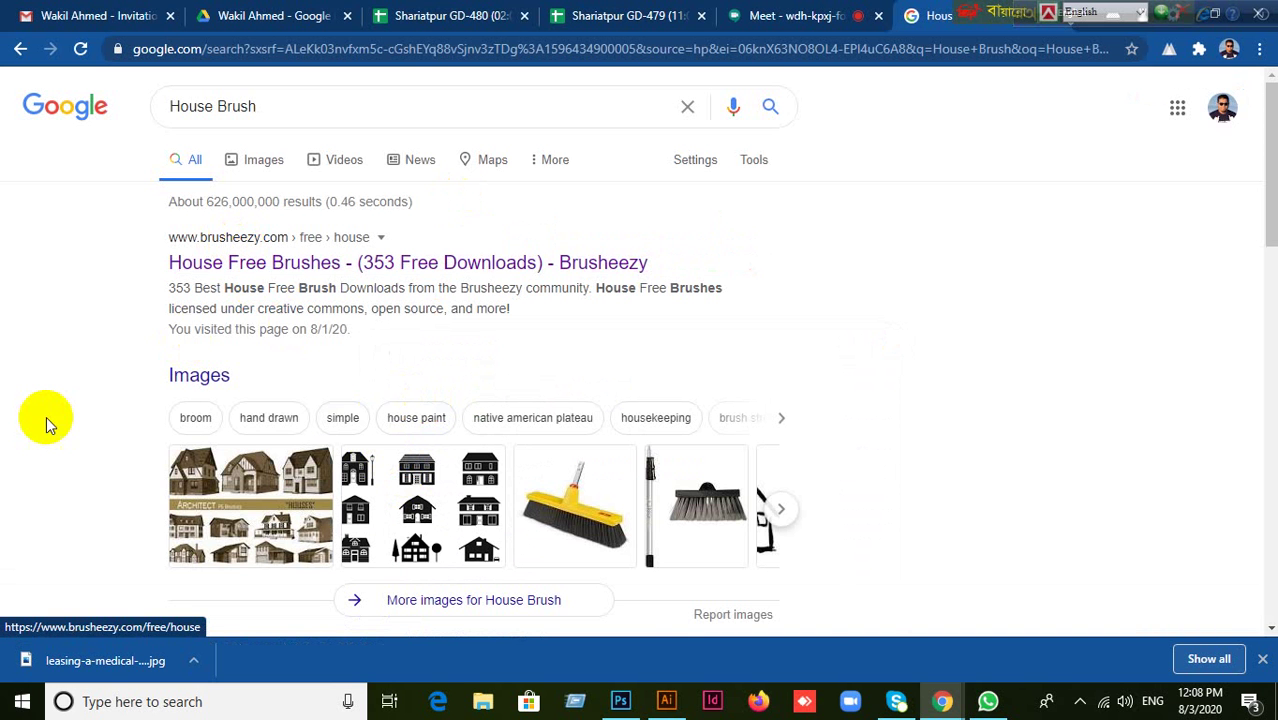
pyautogui.scroll(-6, 63, 403)
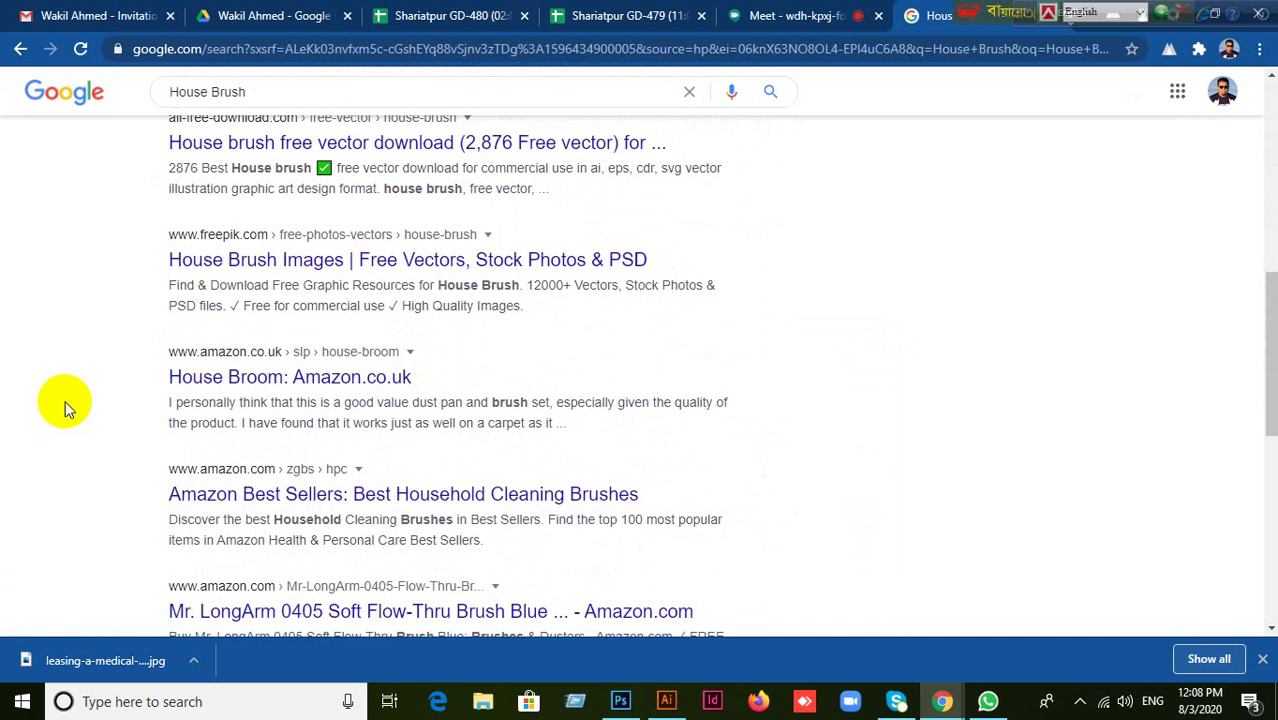
pyautogui.scroll(6, 63, 403)
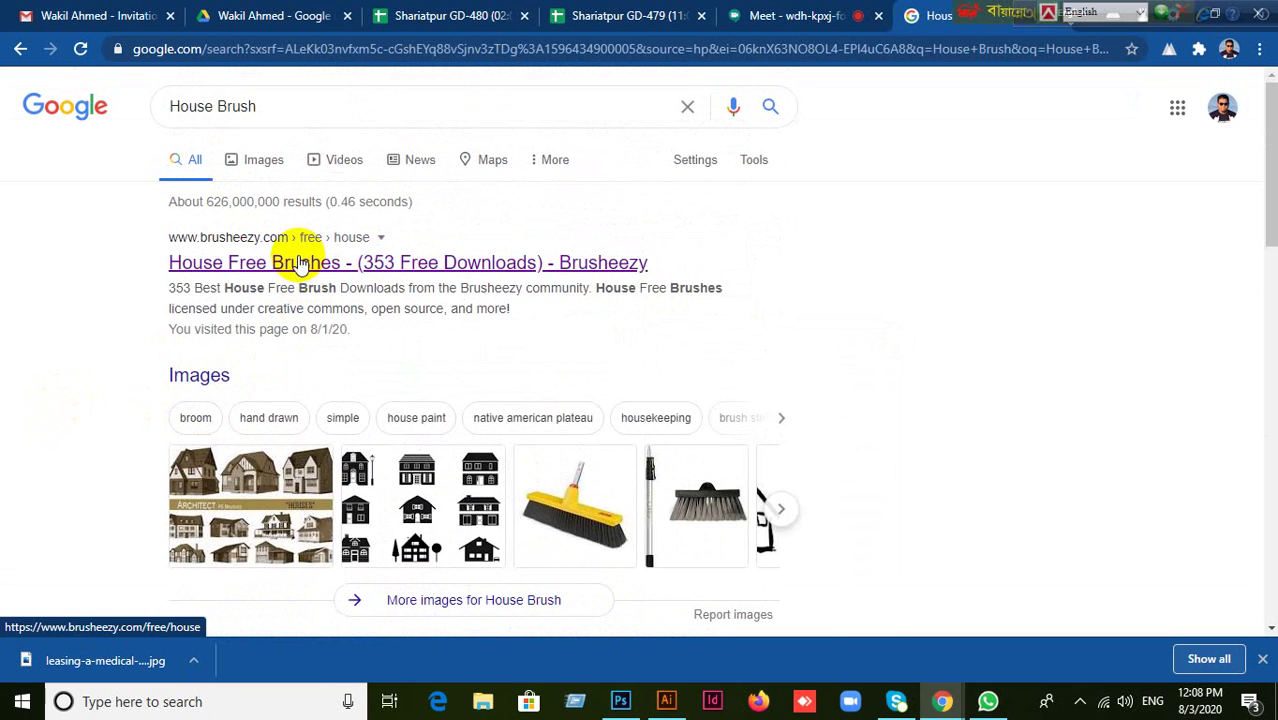
# Open the Brusheezy house brushes result and browse the page.
pyautogui.click(299, 263)
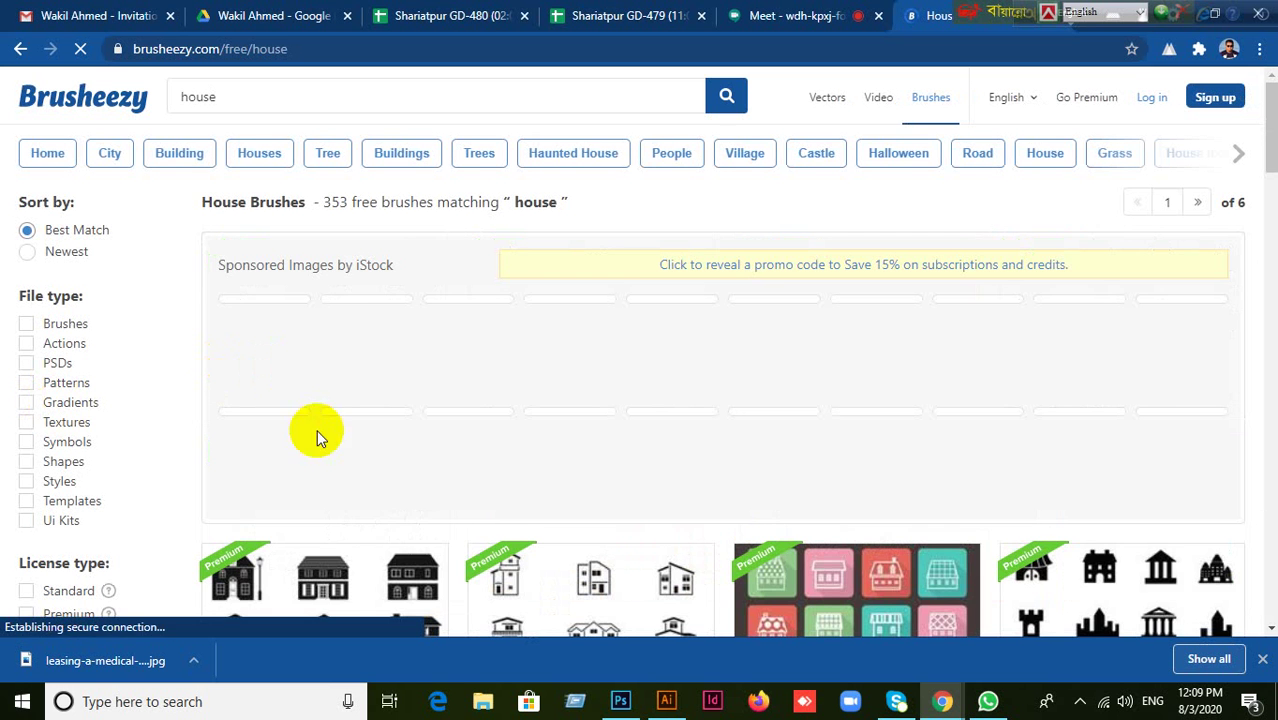
pyautogui.scroll(-4, 597, 504)
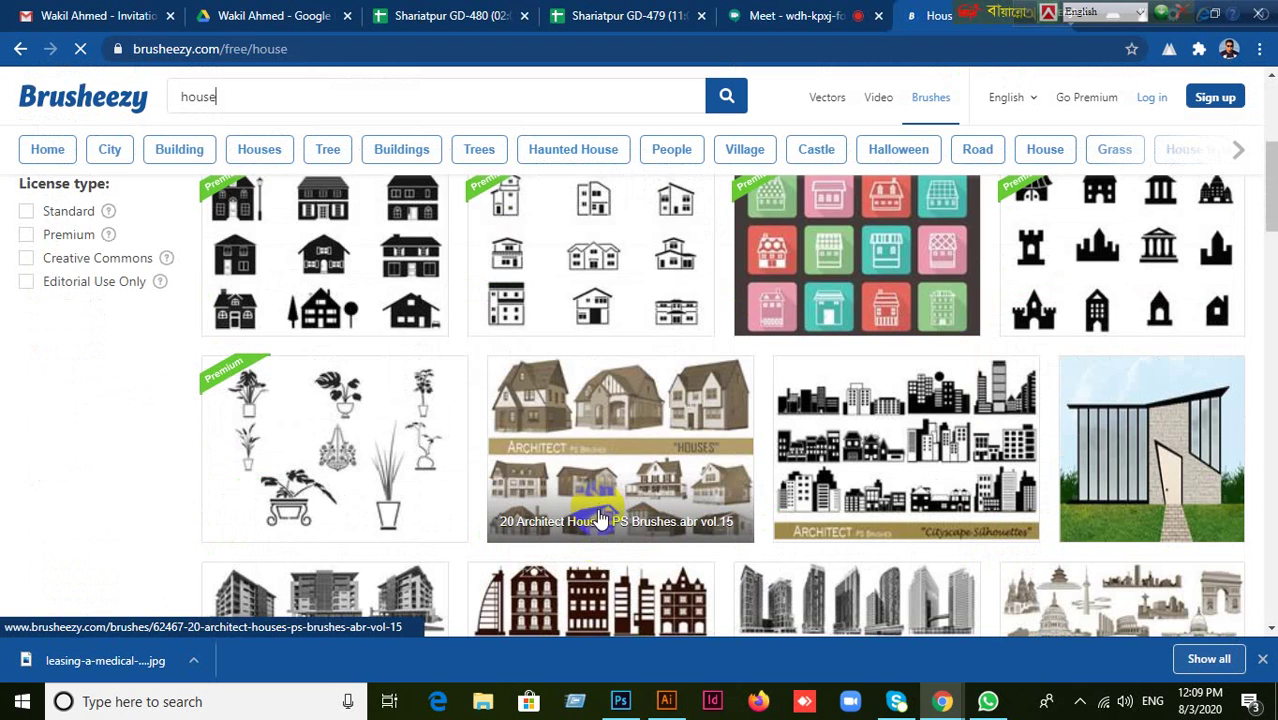
pyautogui.scroll(-4, 599, 543)
pyautogui.scroll(5, 600, 545)
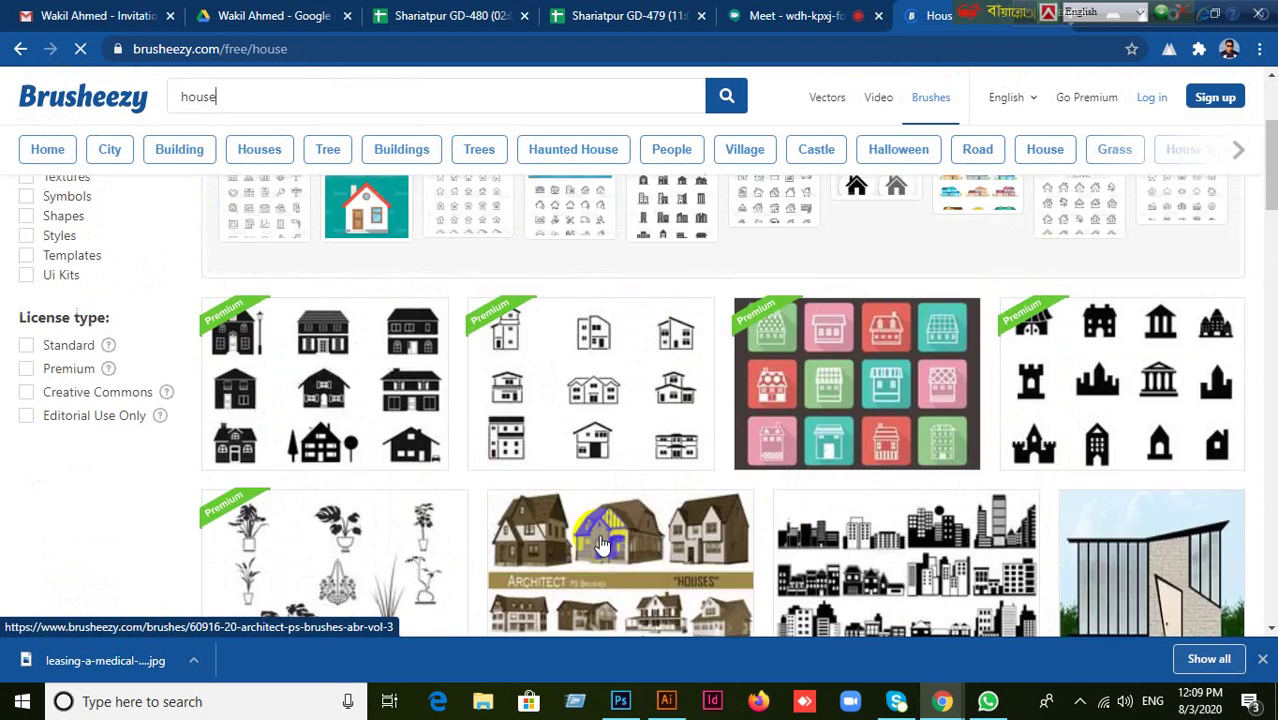
pyautogui.scroll(3, 600, 543)
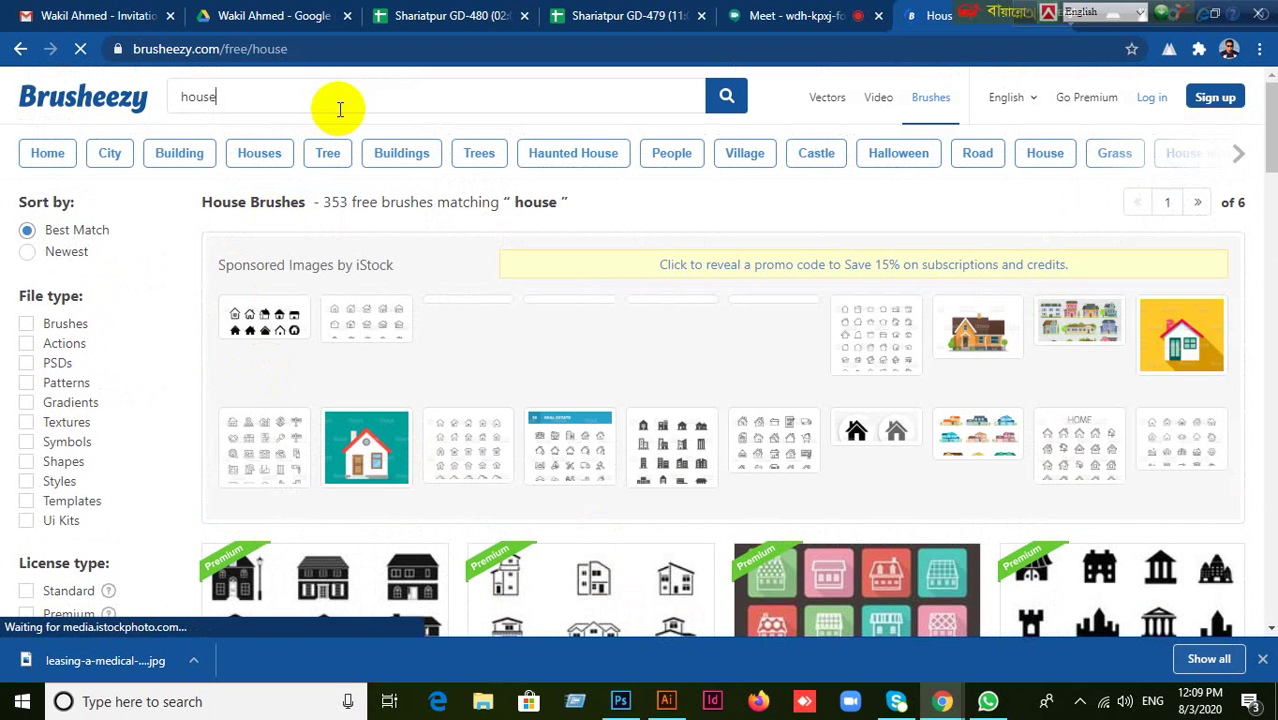
# Search Brusheezy for 'Car Brush' and open the 20 Amazing Cars PS Brushes set.
pyautogui.press('BackSpace')
pyautogui.press('BackSpace')
pyautogui.press('BackSpace')
pyautogui.press('BackSpace')
pyautogui.press('BackSpace')
pyautogui.write('Ca')
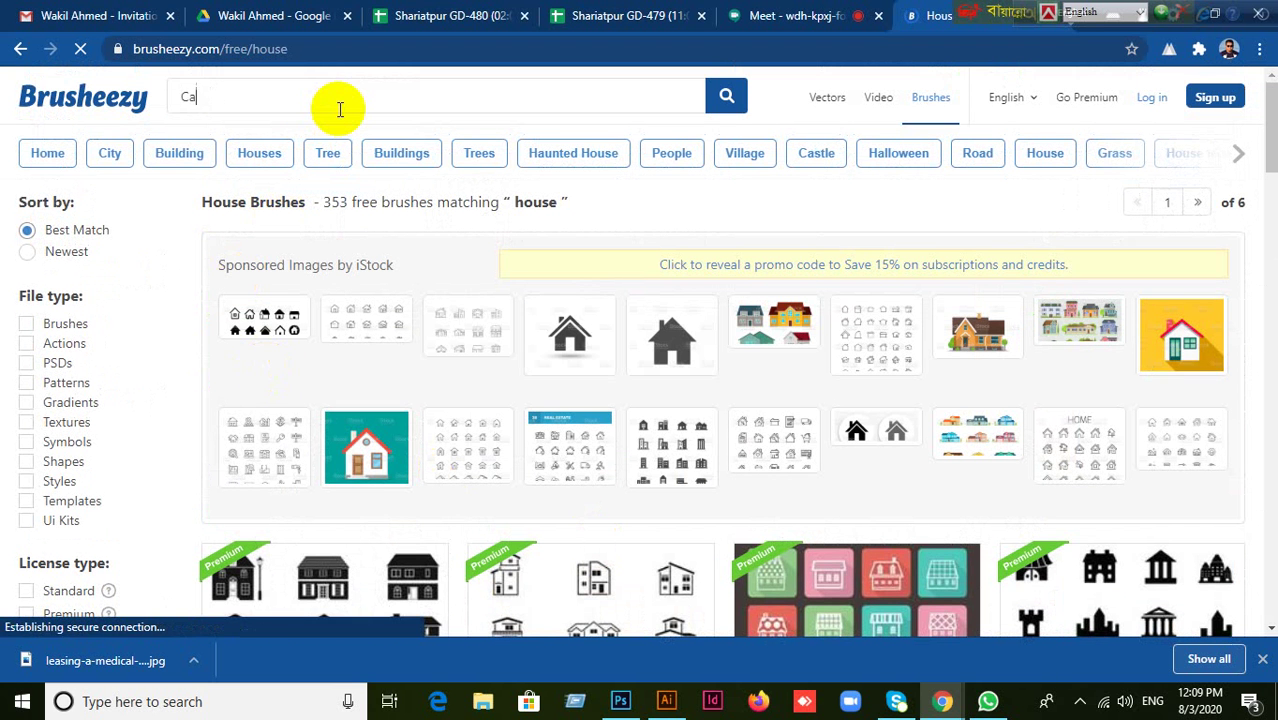
pyautogui.write('r Brush')
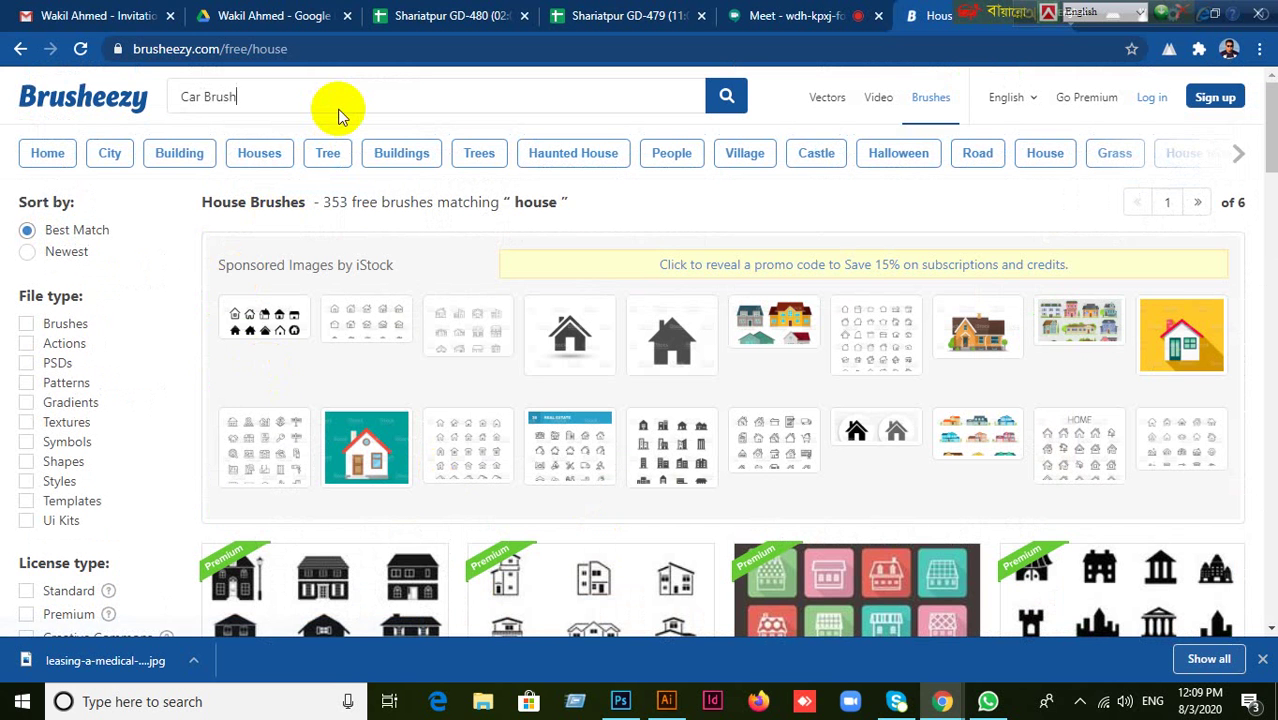
pyautogui.press('Return')
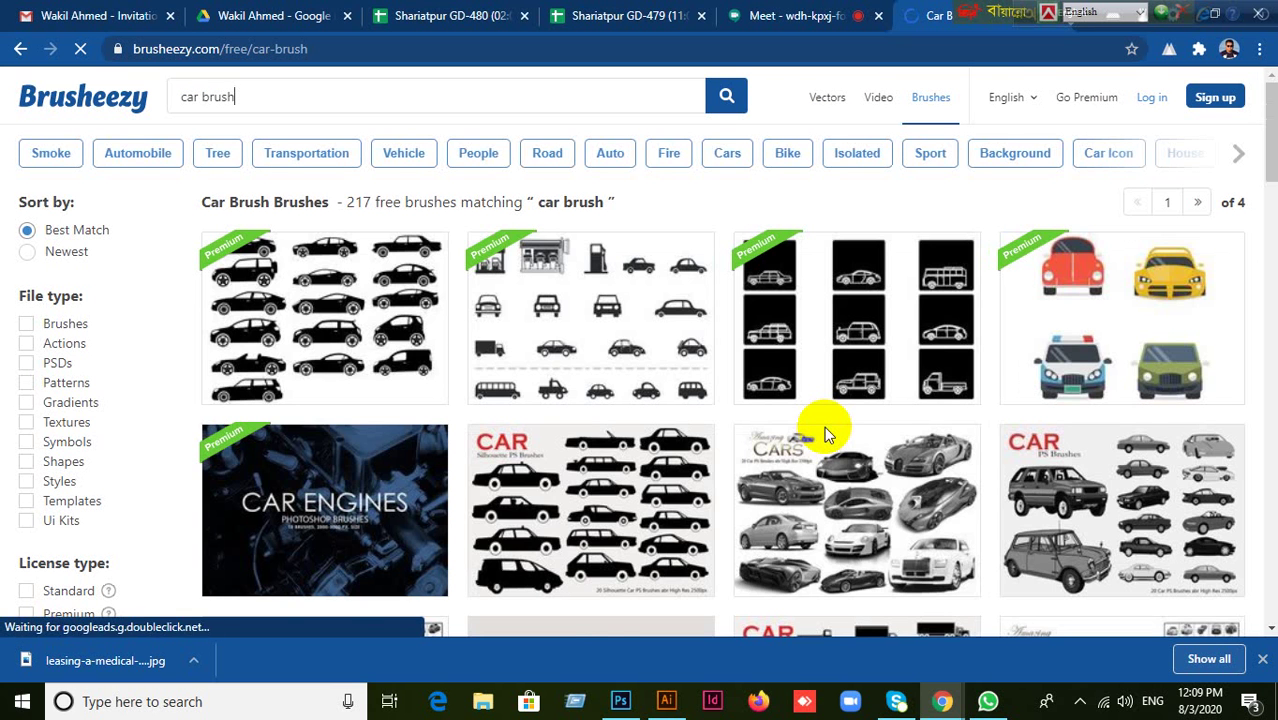
pyautogui.scroll(-2, 818, 488)
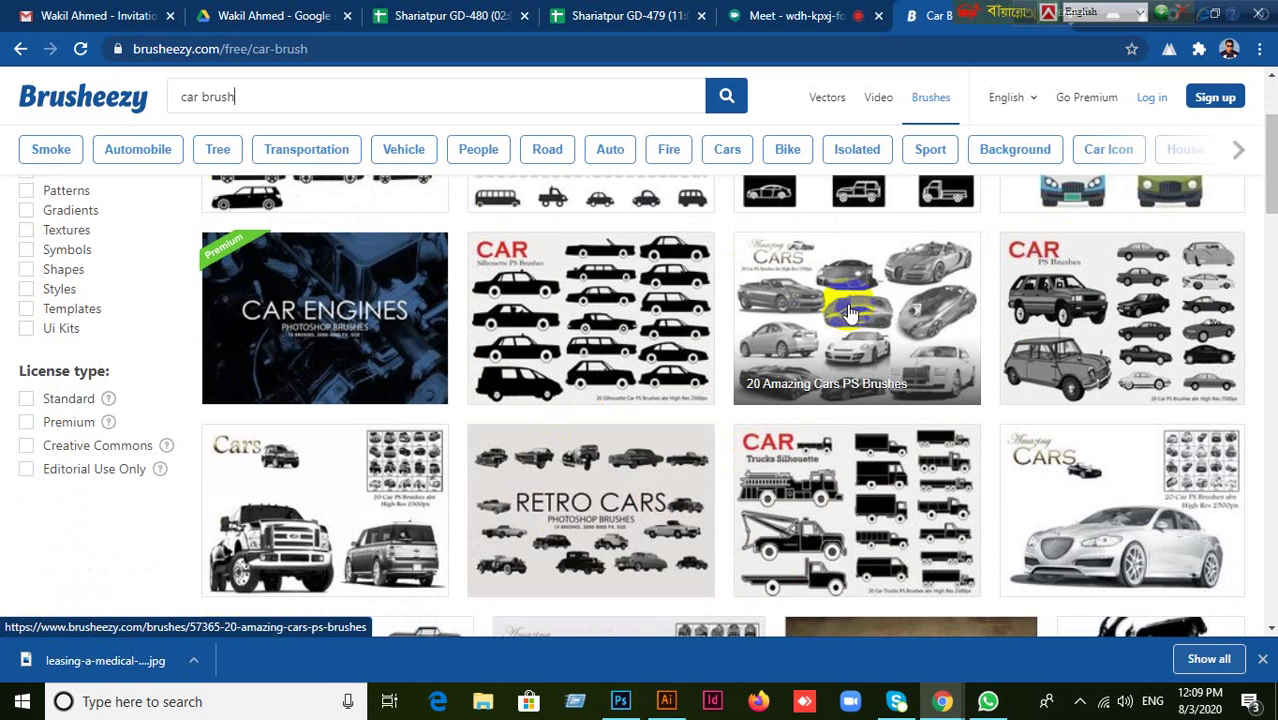
pyautogui.scroll(2, 607, 367)
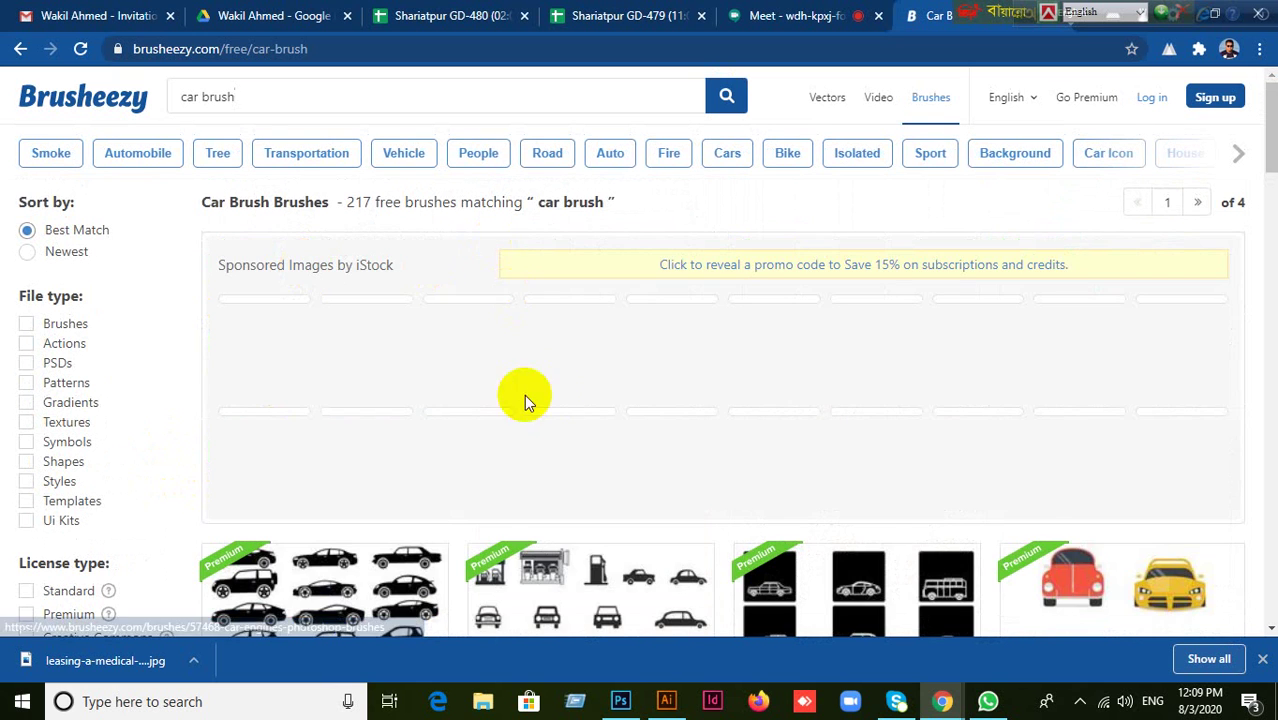
pyautogui.scroll(-2, 870, 505)
pyautogui.scroll(-3, 876, 507)
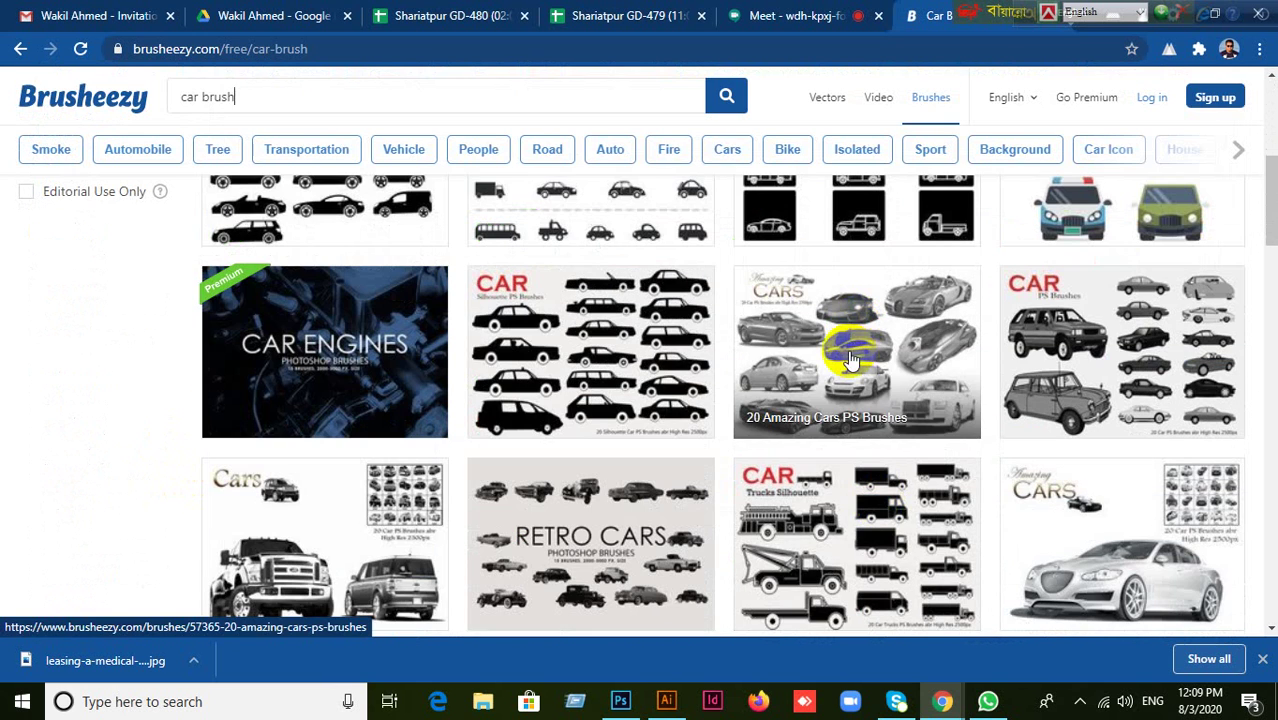
pyautogui.click(612, 385)
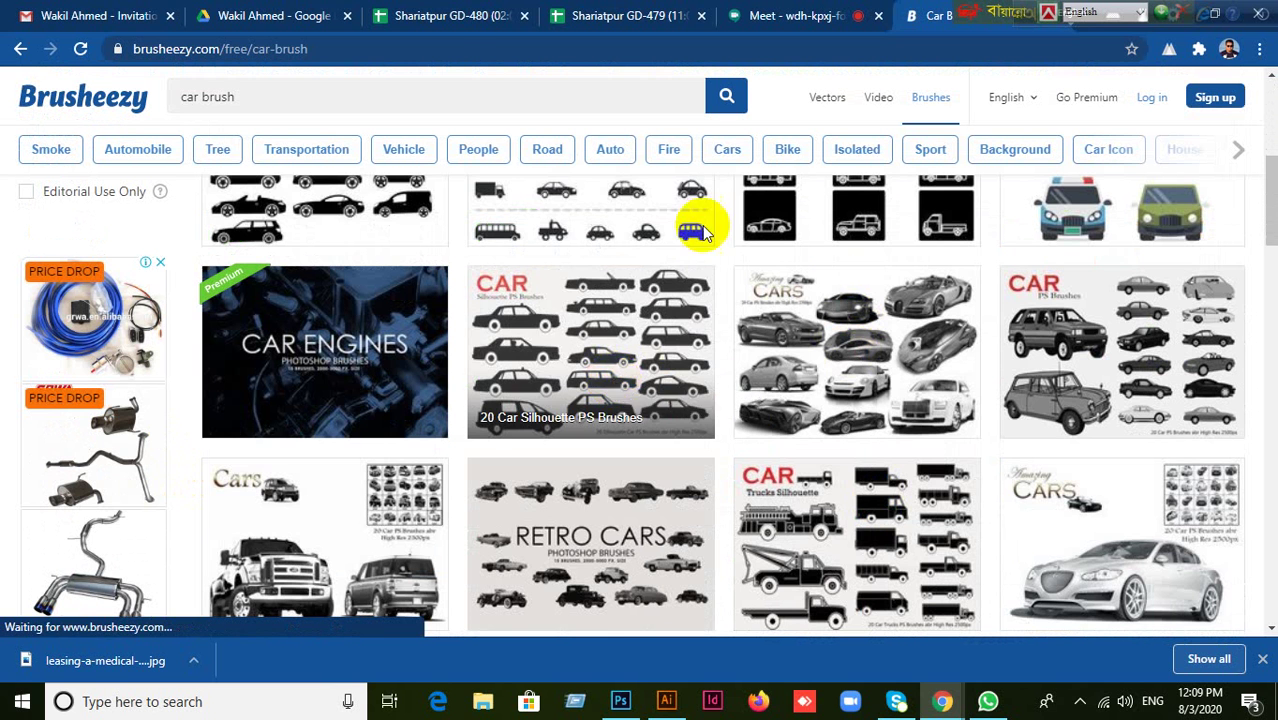
pyautogui.click(875, 358)
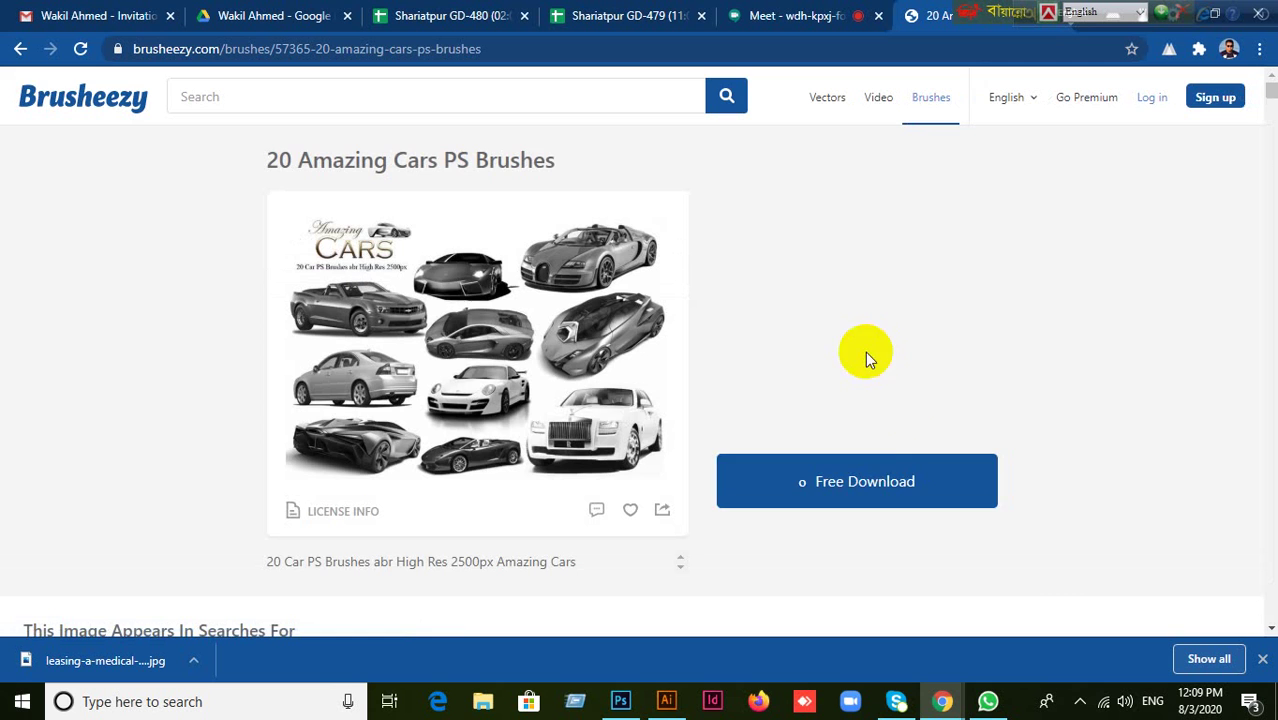
# Start the free download of the car brushes zip and wait for it.
pyautogui.click(864, 491)
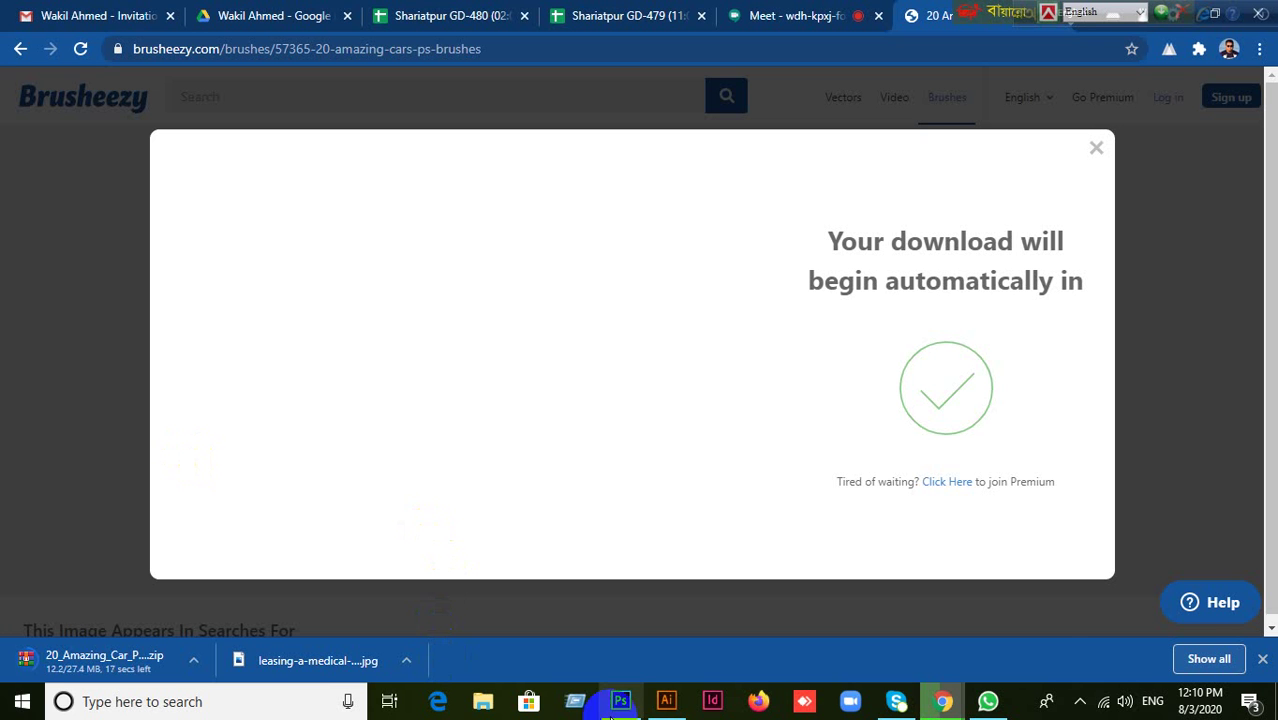
pyautogui.click(620, 701)
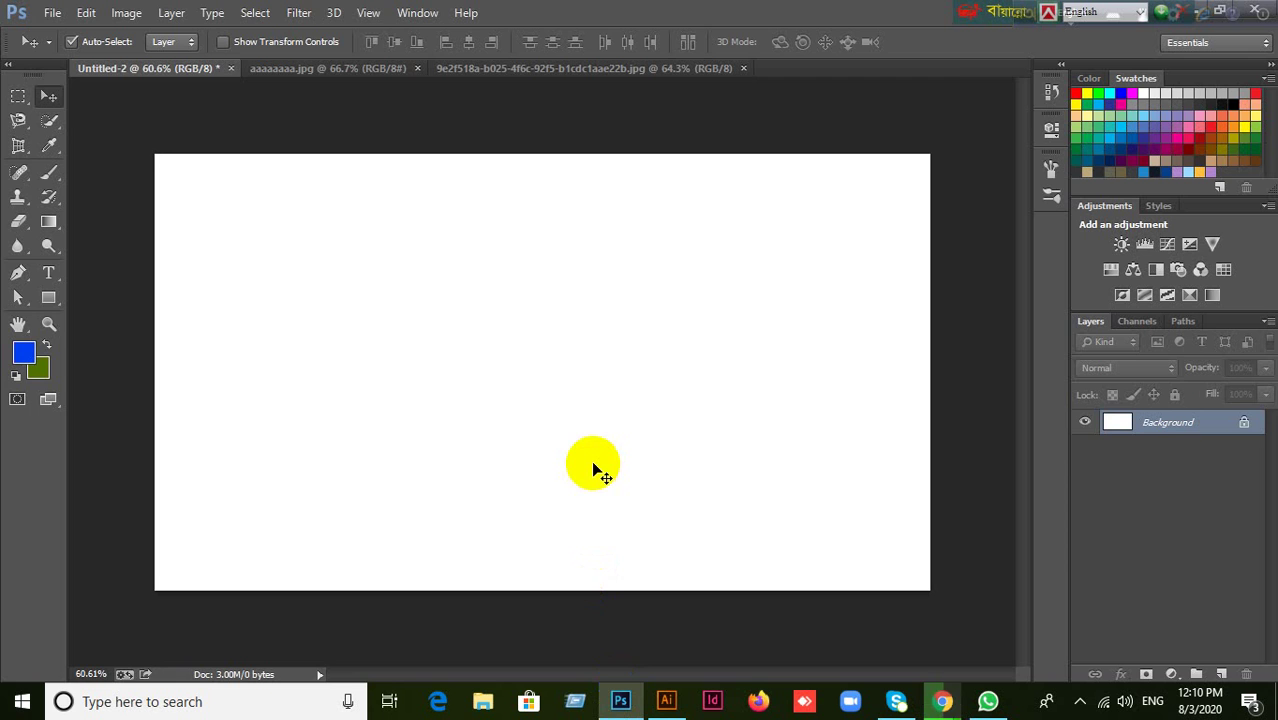
pyautogui.click(618, 703)
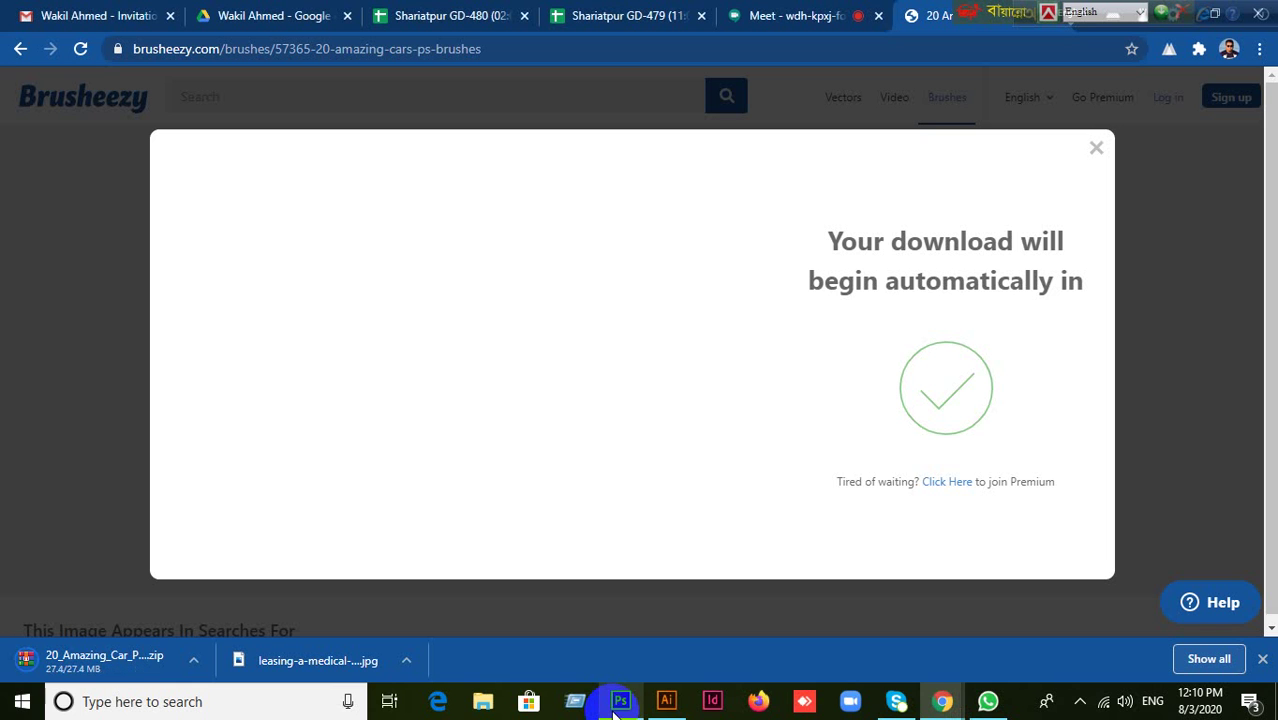
pyautogui.rightClick(108, 672)
pyautogui.click(91, 492)
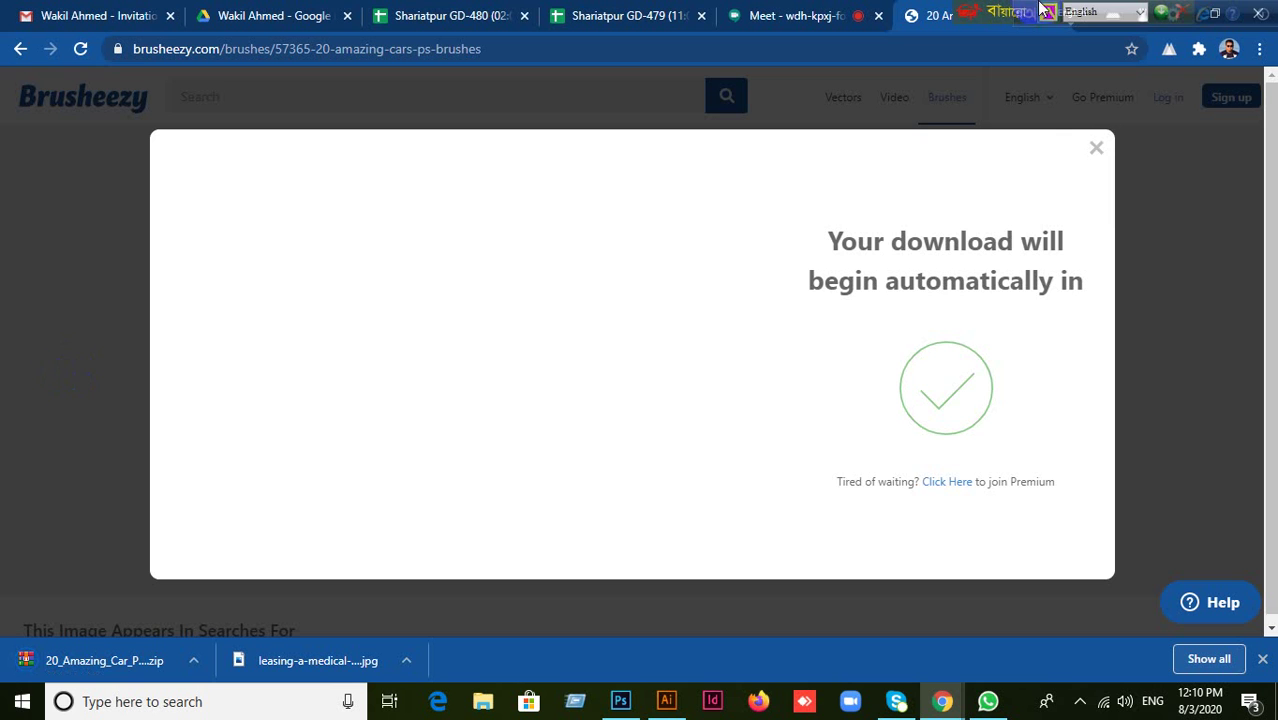
# Close the countdown notice and show the finished zip in its folder.
pyautogui.click(1095, 148)
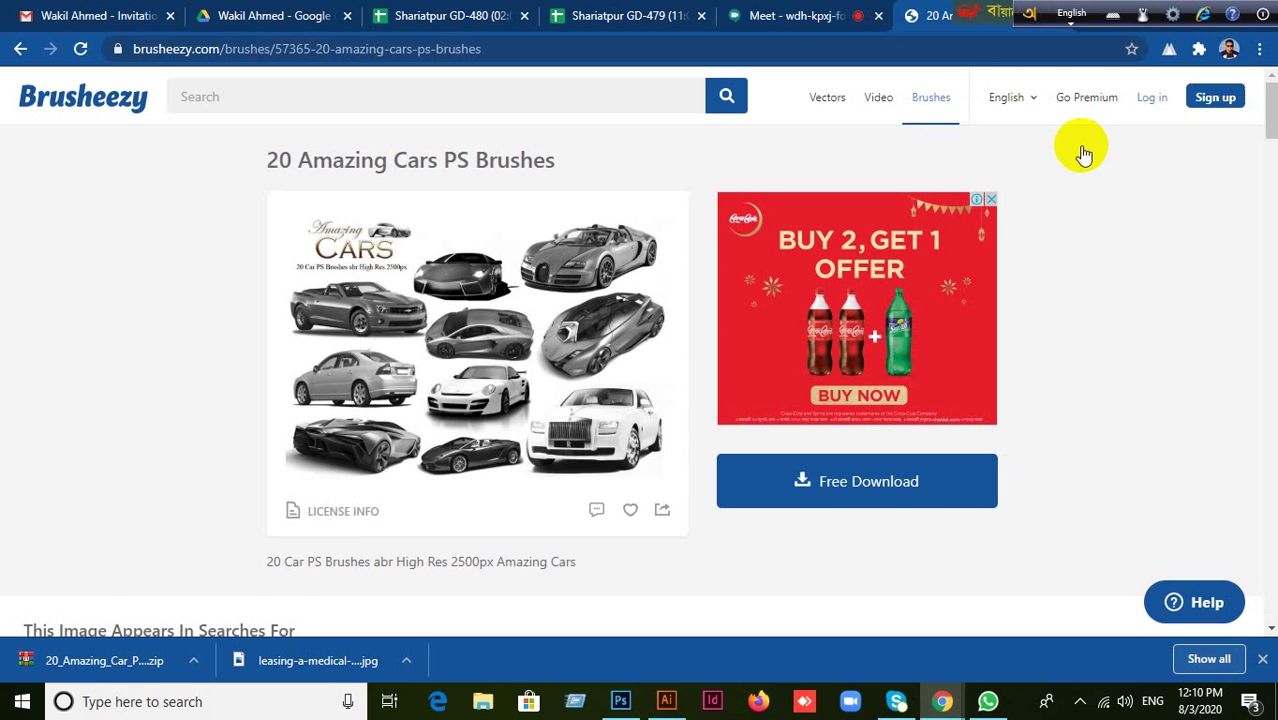
pyautogui.rightClick(90, 658)
pyautogui.click(135, 603)
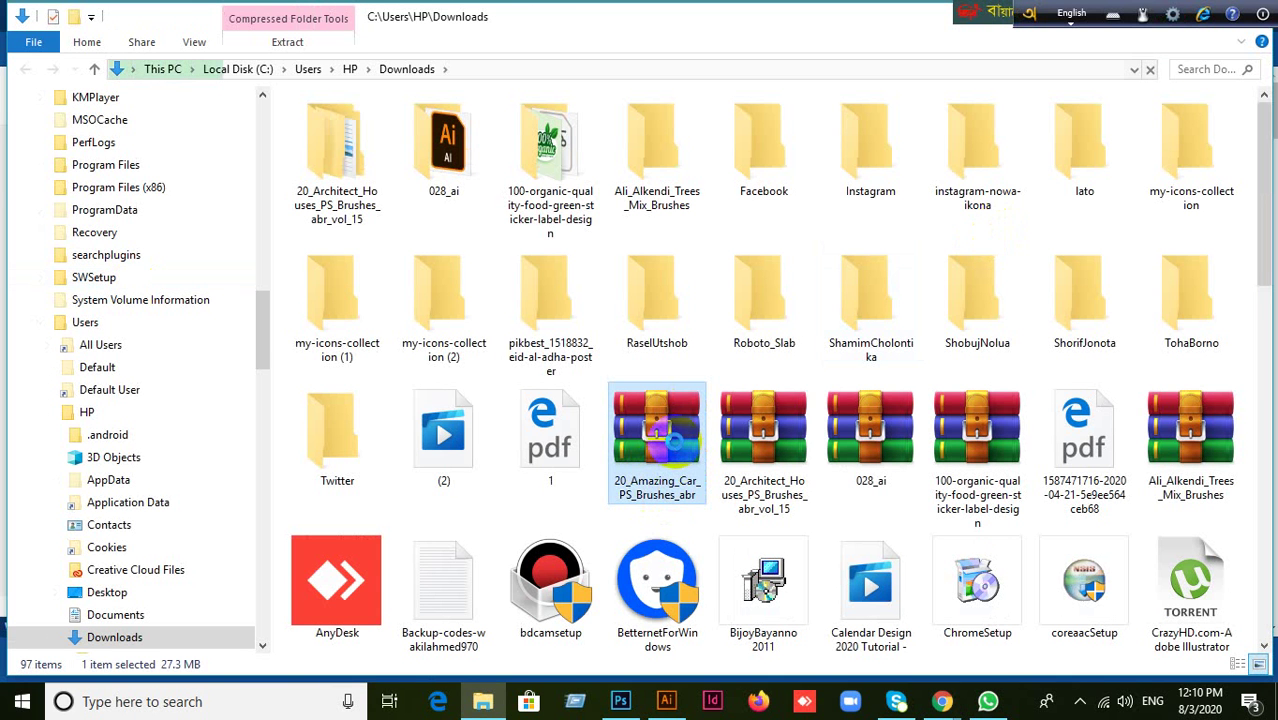
# Extract the zip to 20_Amazing_Car_PS_Brushes_abr and open its subfolder to check the ABR.
pyautogui.rightClick(675, 440)
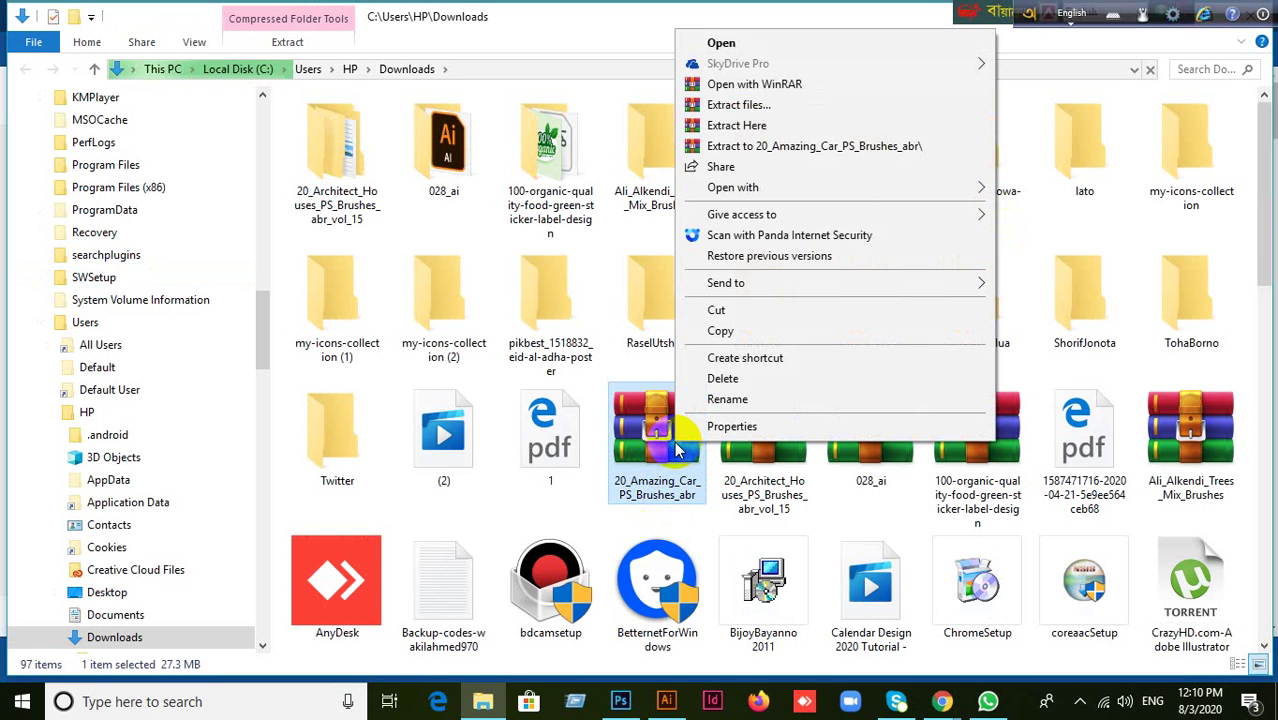
pyautogui.click(818, 147)
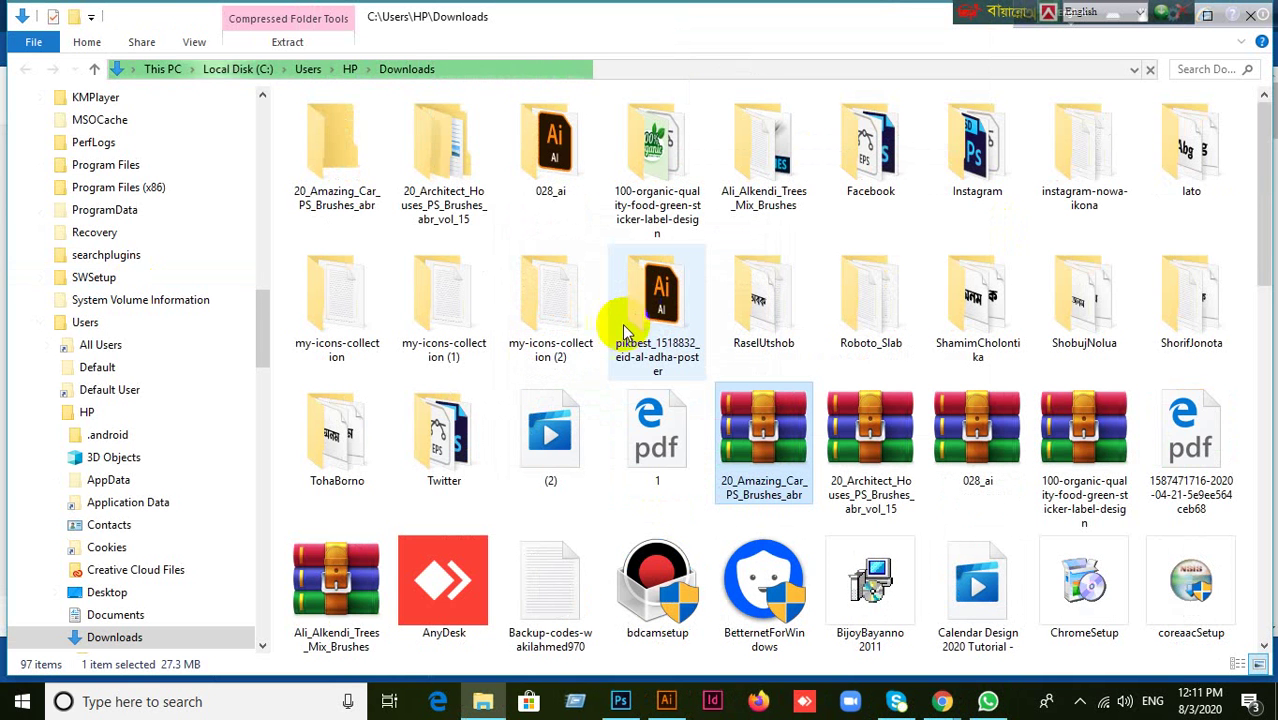
pyautogui.click(337, 142)
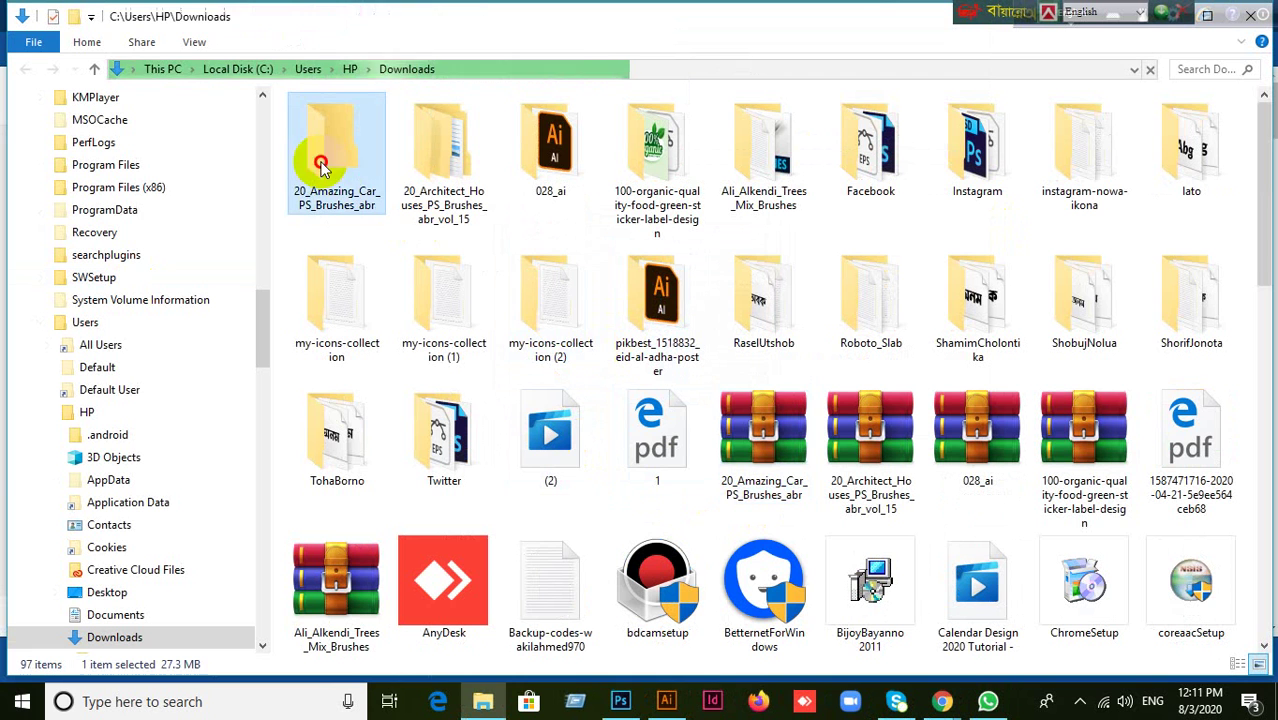
pyautogui.doubleClick(341, 184)
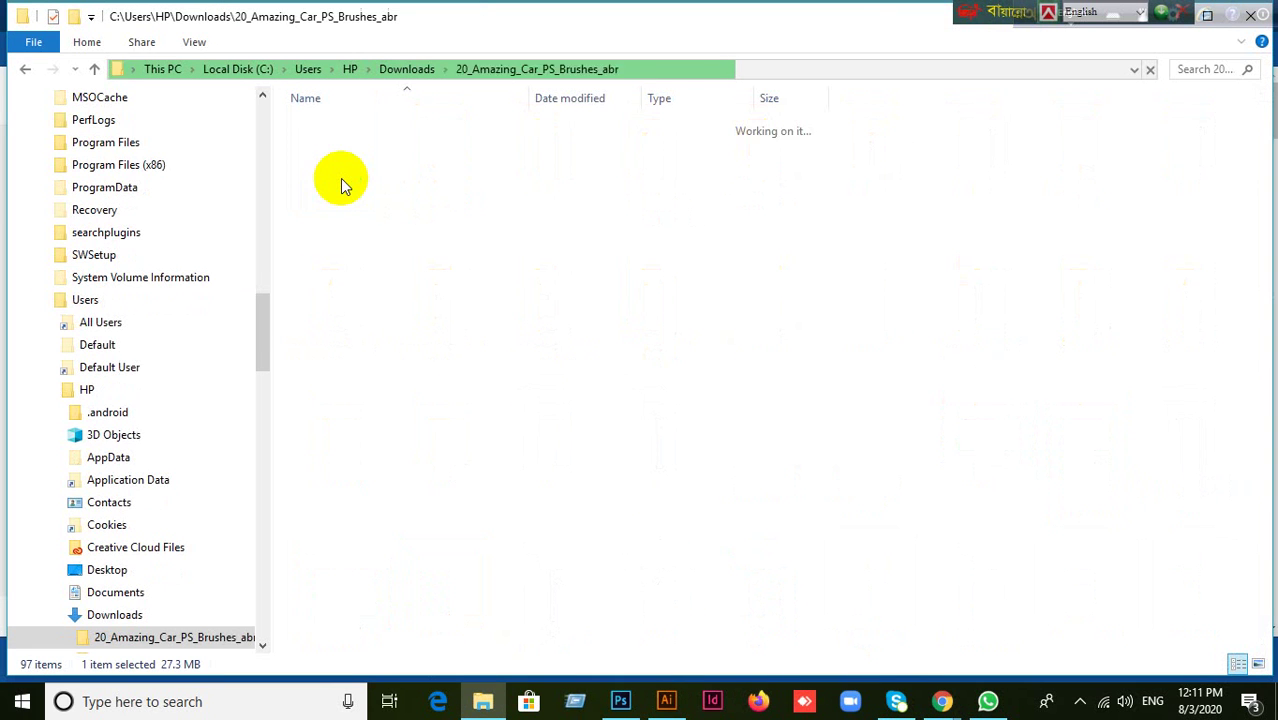
pyautogui.click(339, 126)
pyautogui.doubleClick(339, 126)
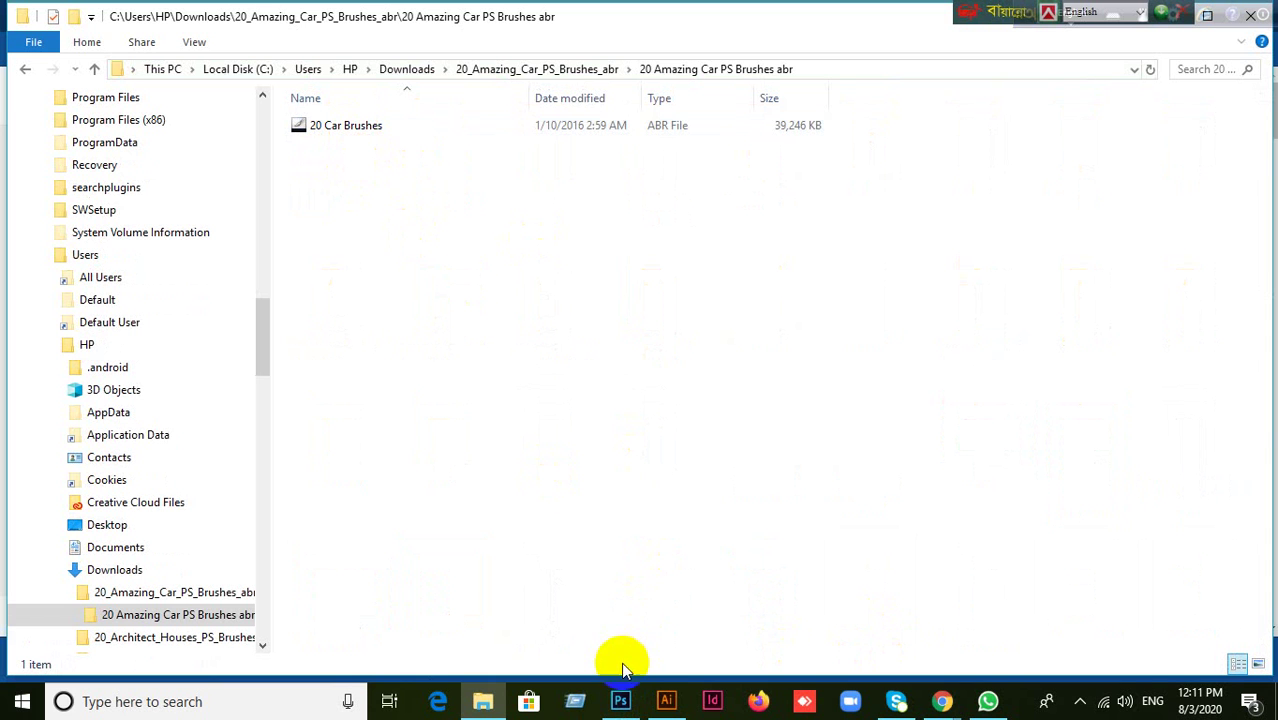
# Navigate back up to Downloads and return to Photoshop.
pyautogui.click(27, 71)
pyautogui.click(27, 71)
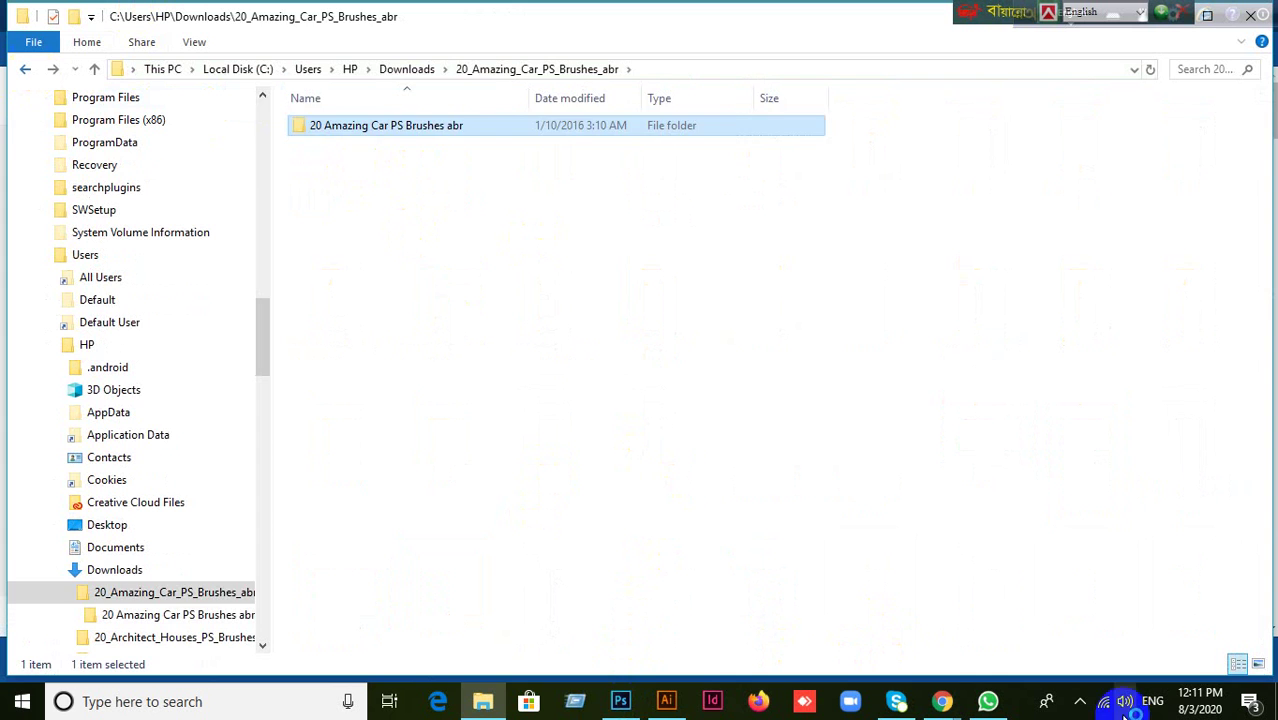
pyautogui.click(620, 701)
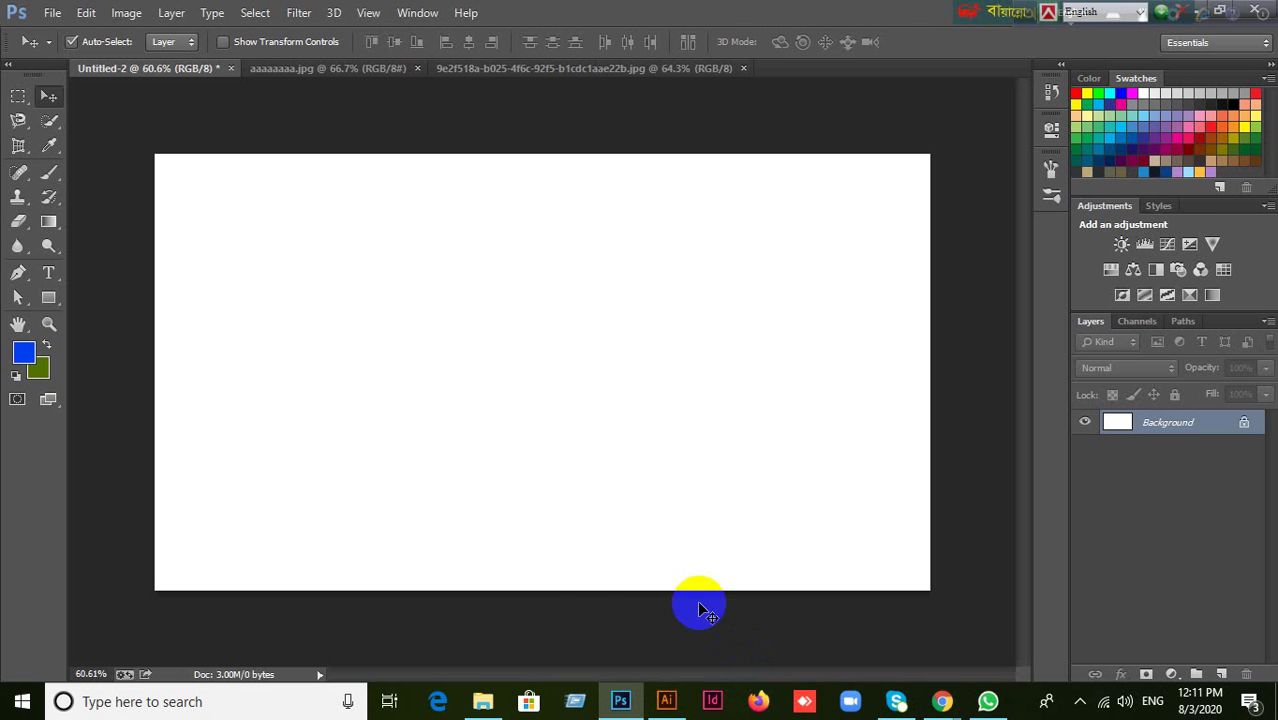
# Load the 20 Car Brushes set from the Downloads car brushes folder into the brush presets.
pyautogui.click(58, 178)
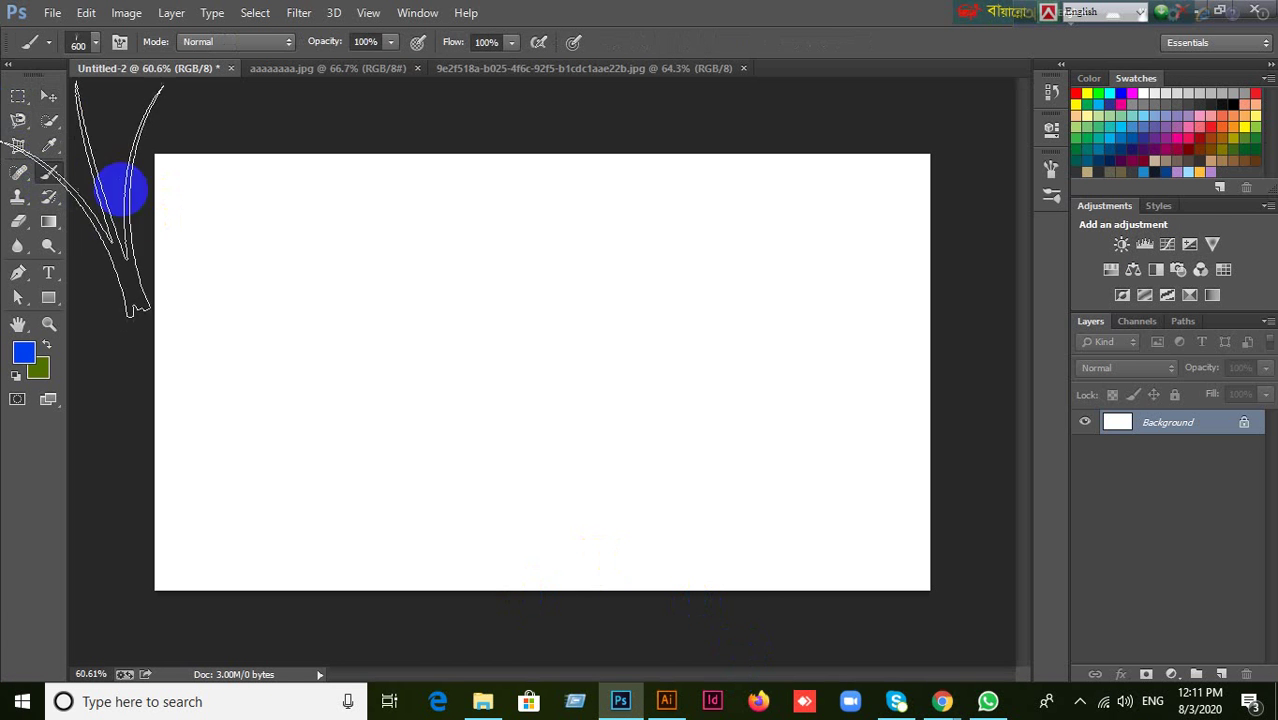
pyautogui.click(95, 46)
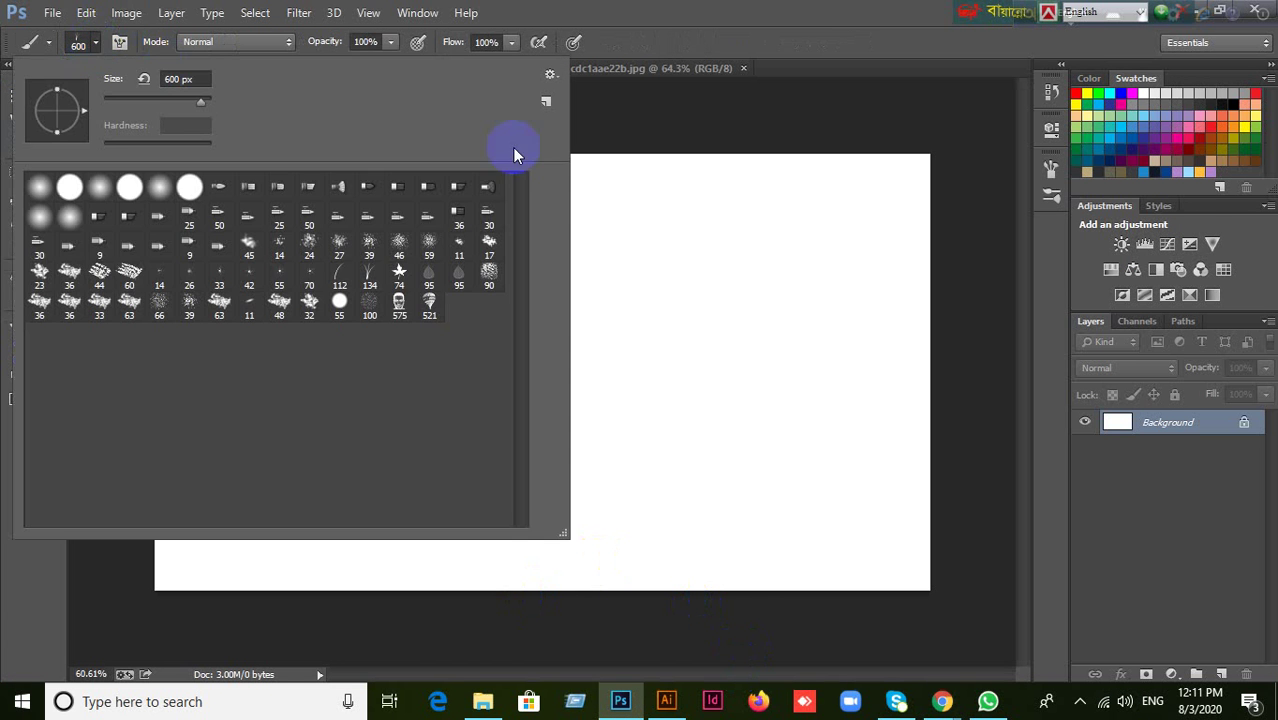
pyautogui.click(550, 74)
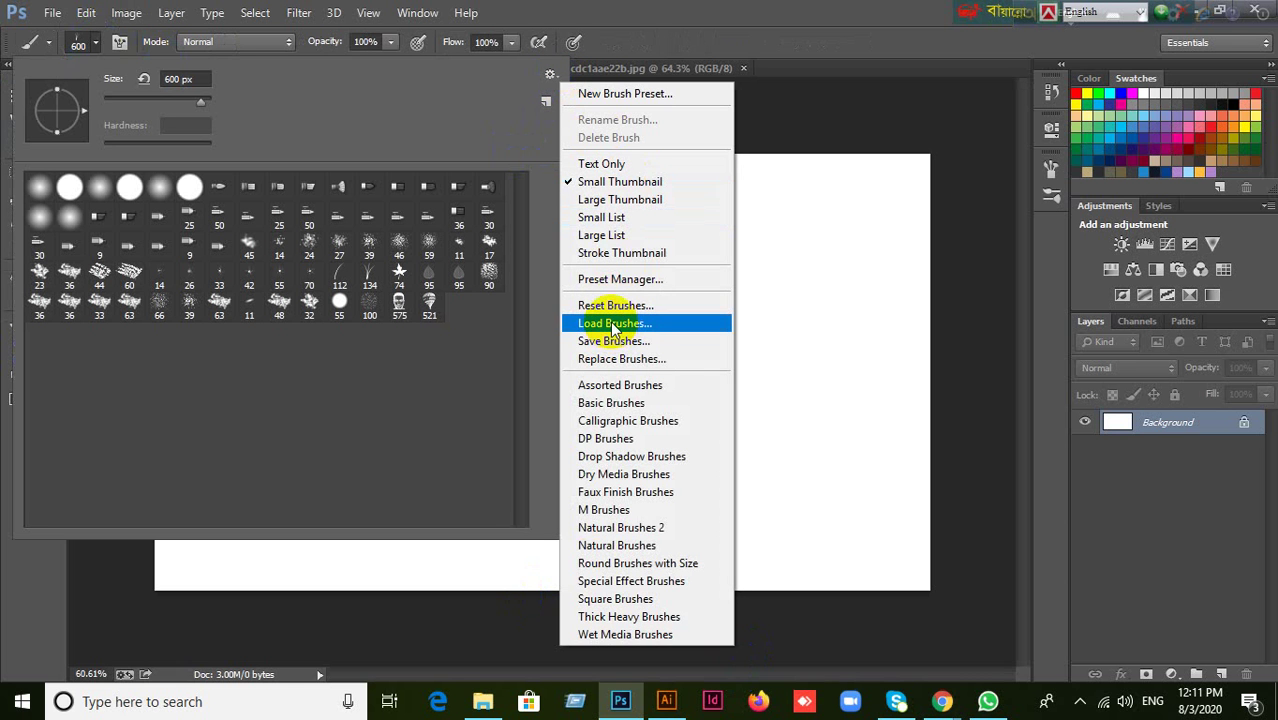
pyautogui.click(614, 325)
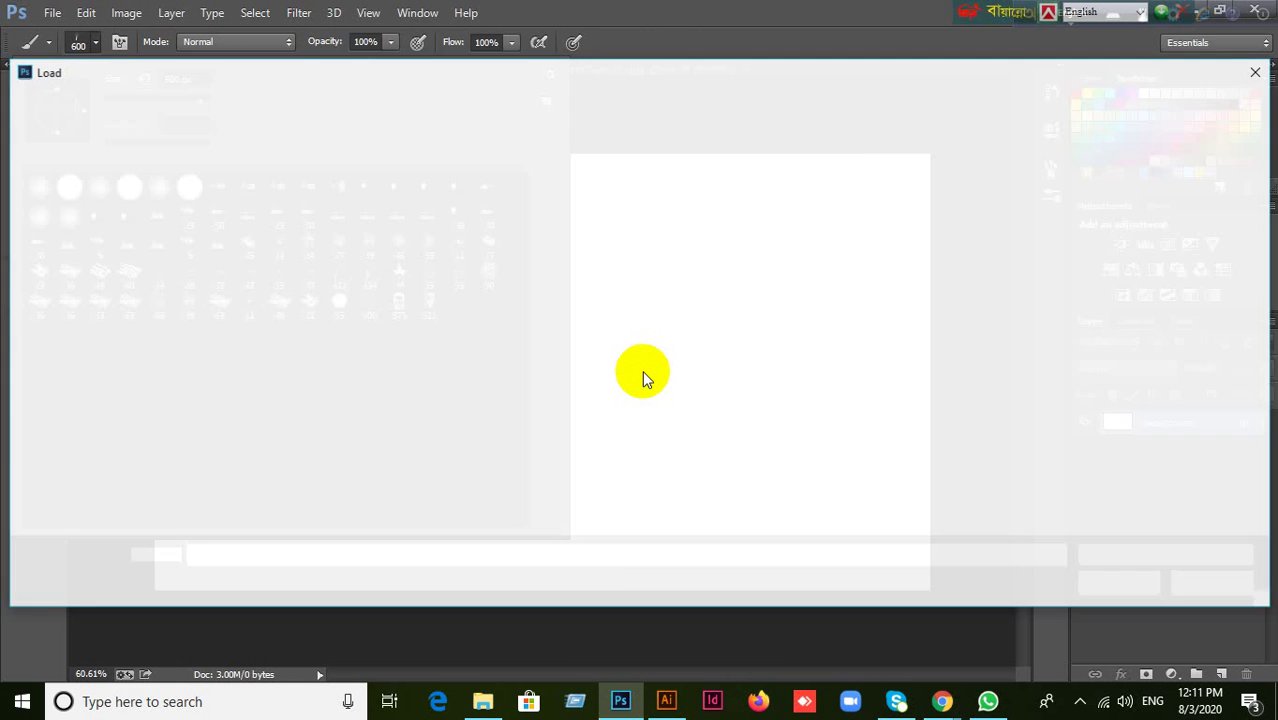
pyautogui.scroll(12, 85, 300)
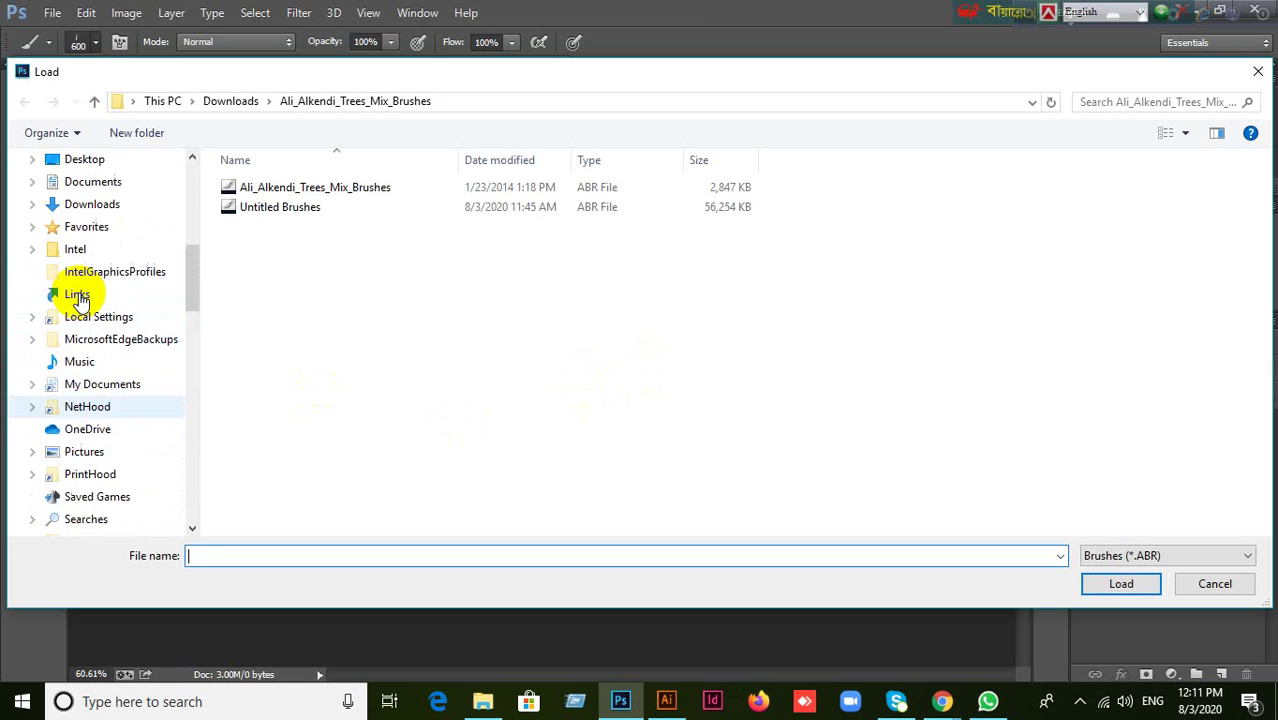
pyautogui.scroll(1, 82, 300)
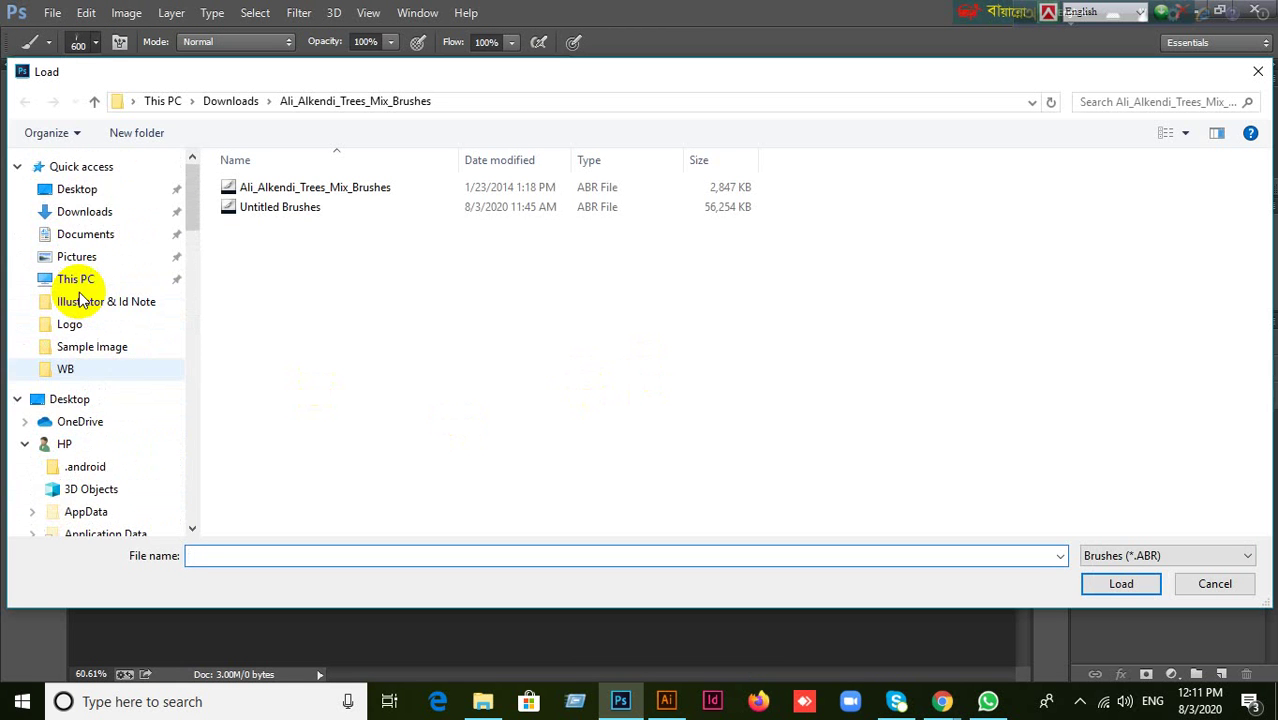
pyautogui.click(90, 213)
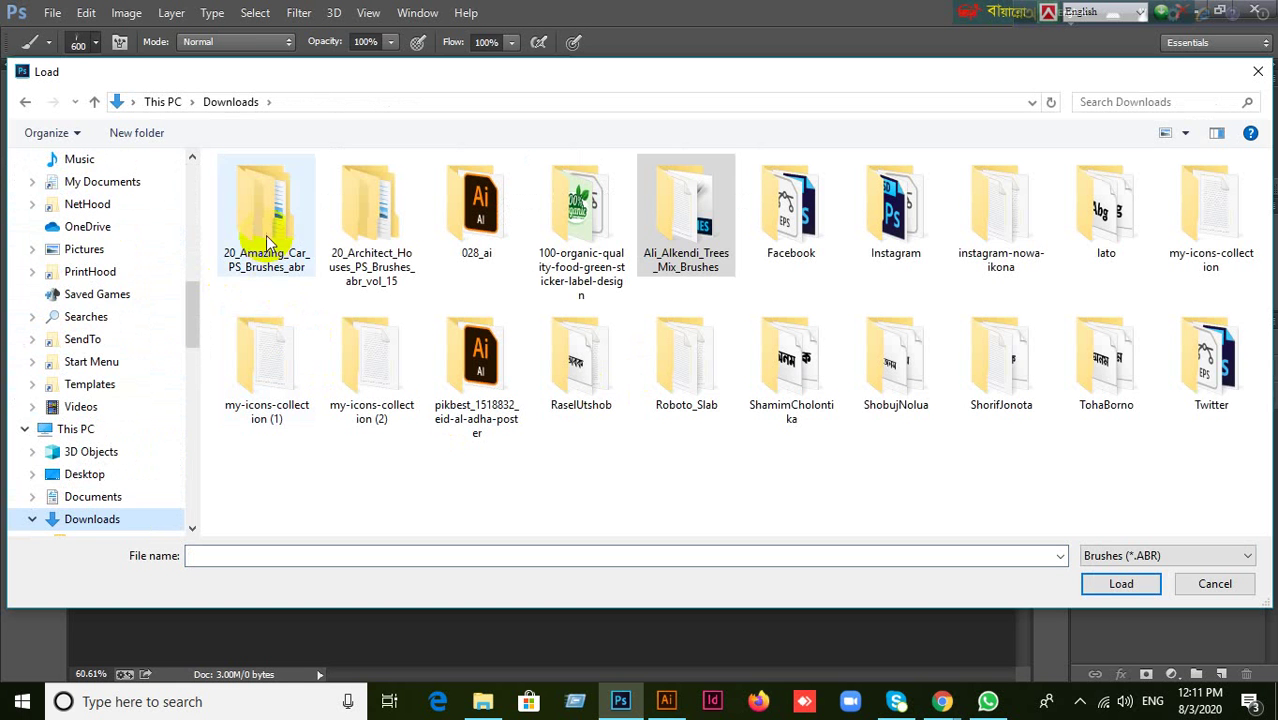
pyautogui.click(266, 235)
pyautogui.doubleClick(266, 235)
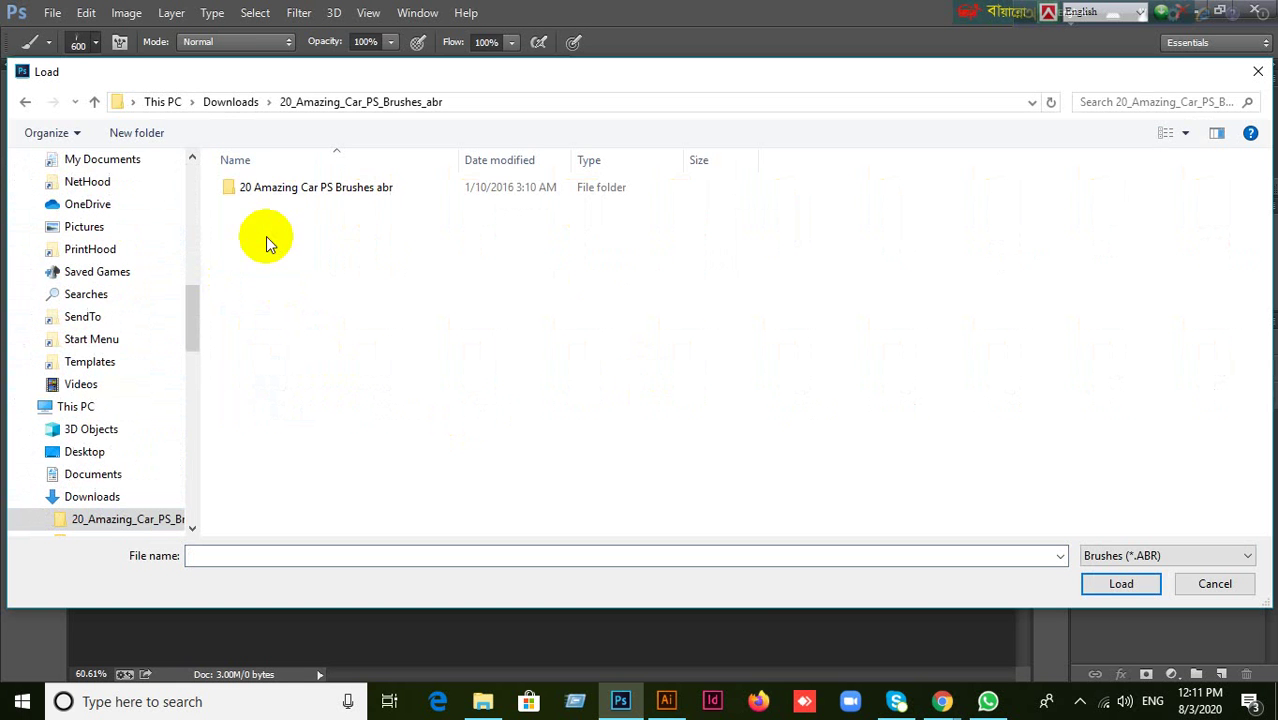
pyautogui.doubleClick(257, 189)
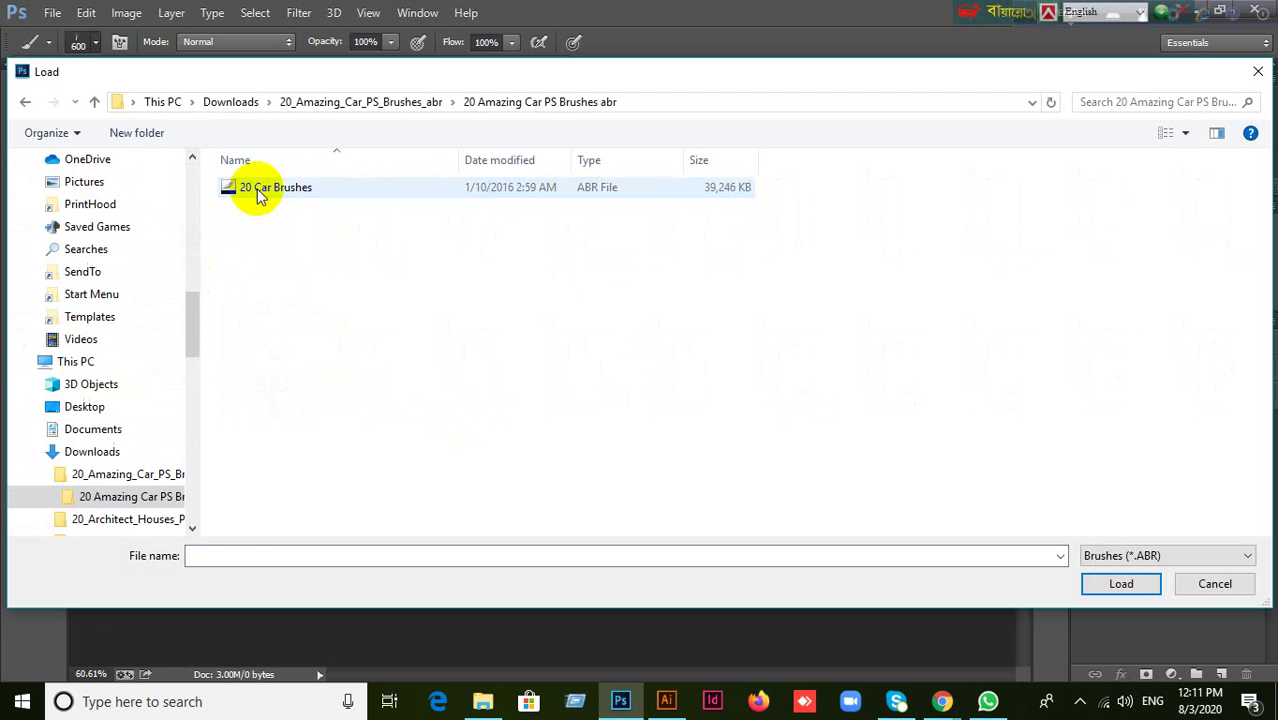
pyautogui.click(257, 189)
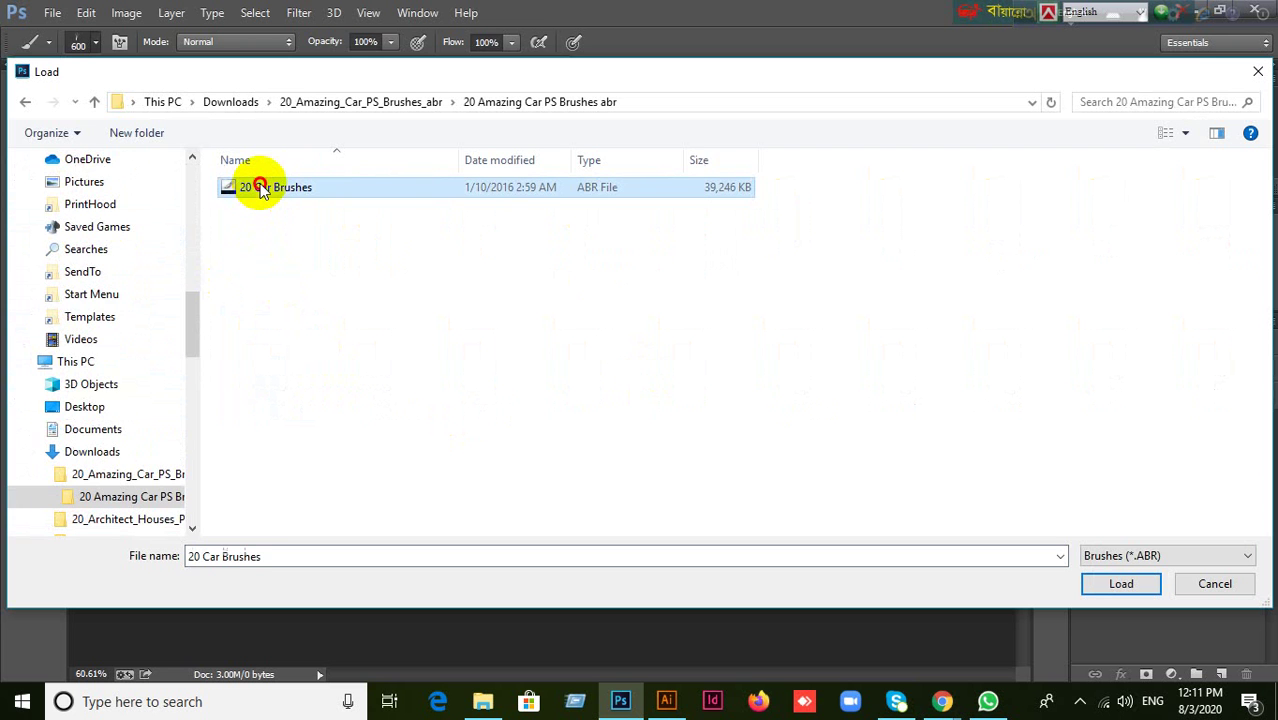
pyautogui.click(1120, 585)
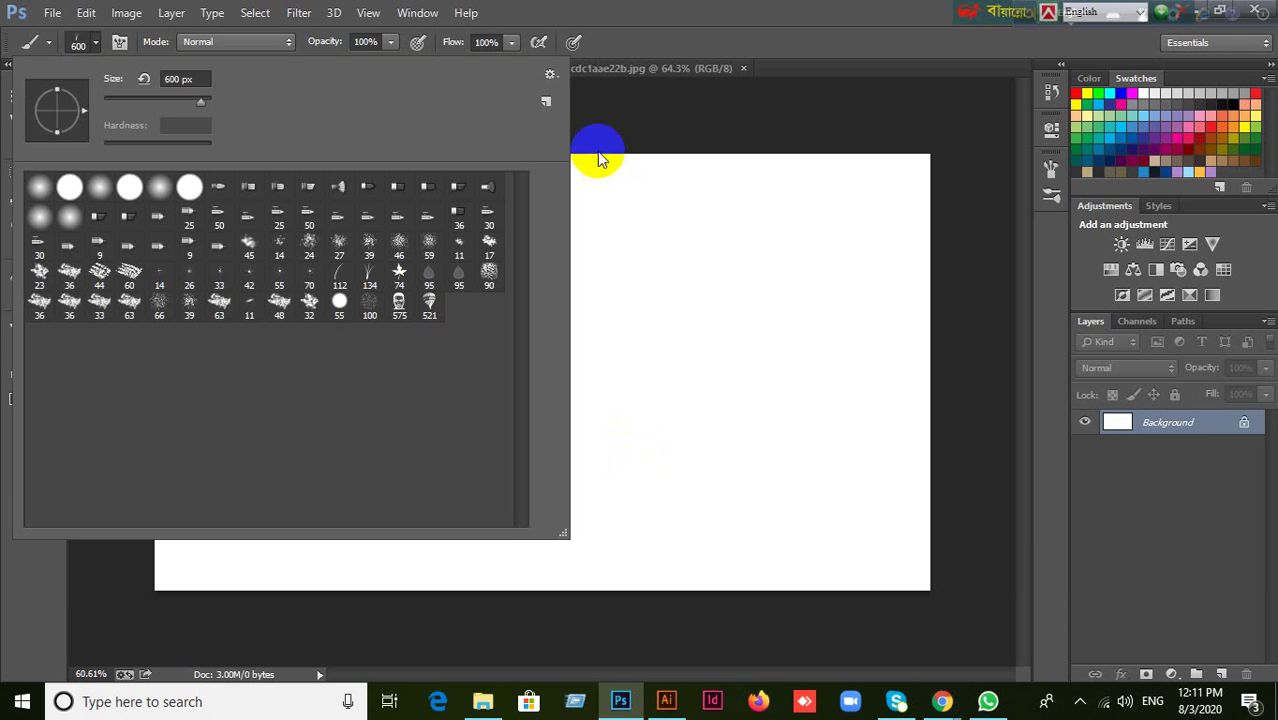
# Select the 2500 px car-shaped brush tip from the preset picker.
pyautogui.click(648, 8)
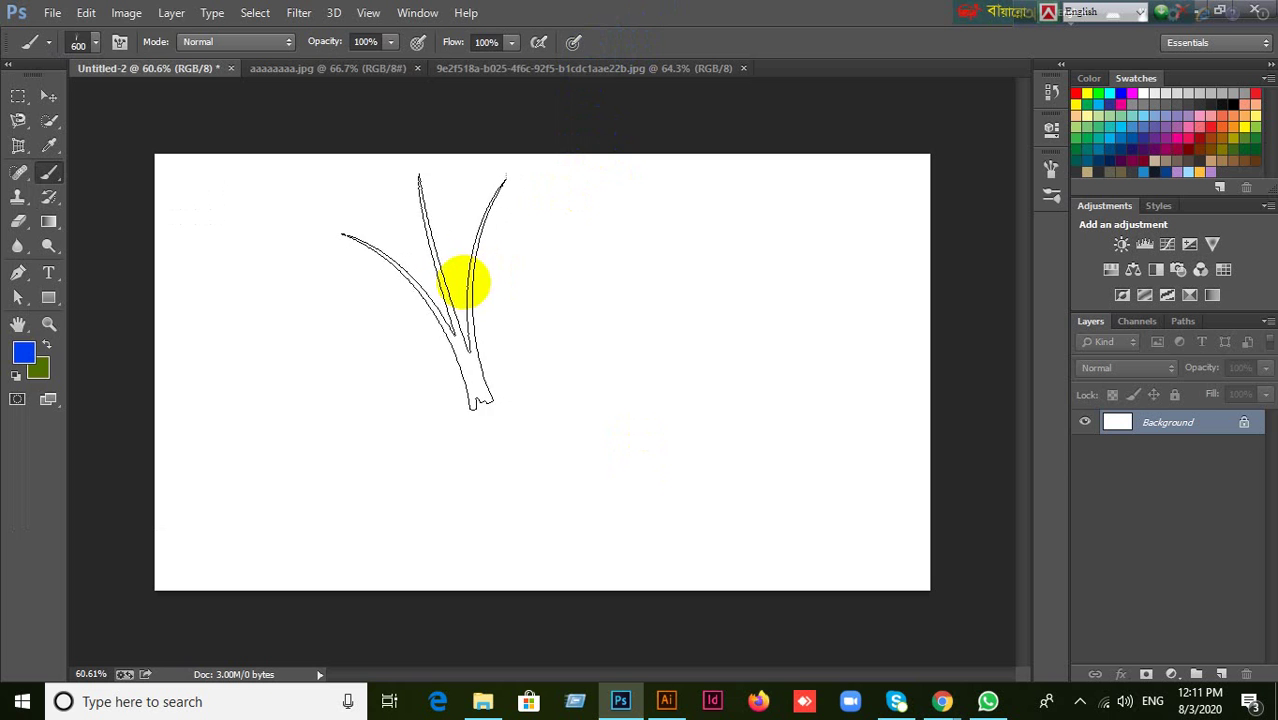
pyautogui.click(94, 44)
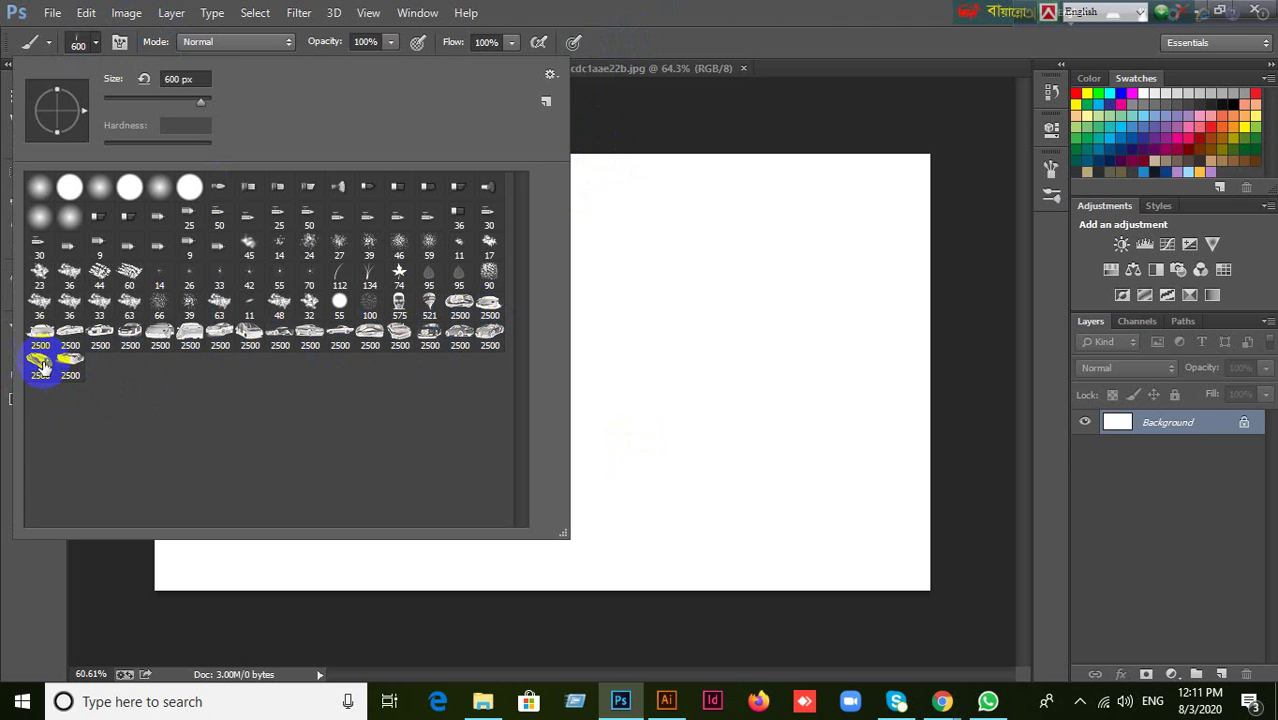
pyautogui.click(372, 333)
pyautogui.click(795, 10)
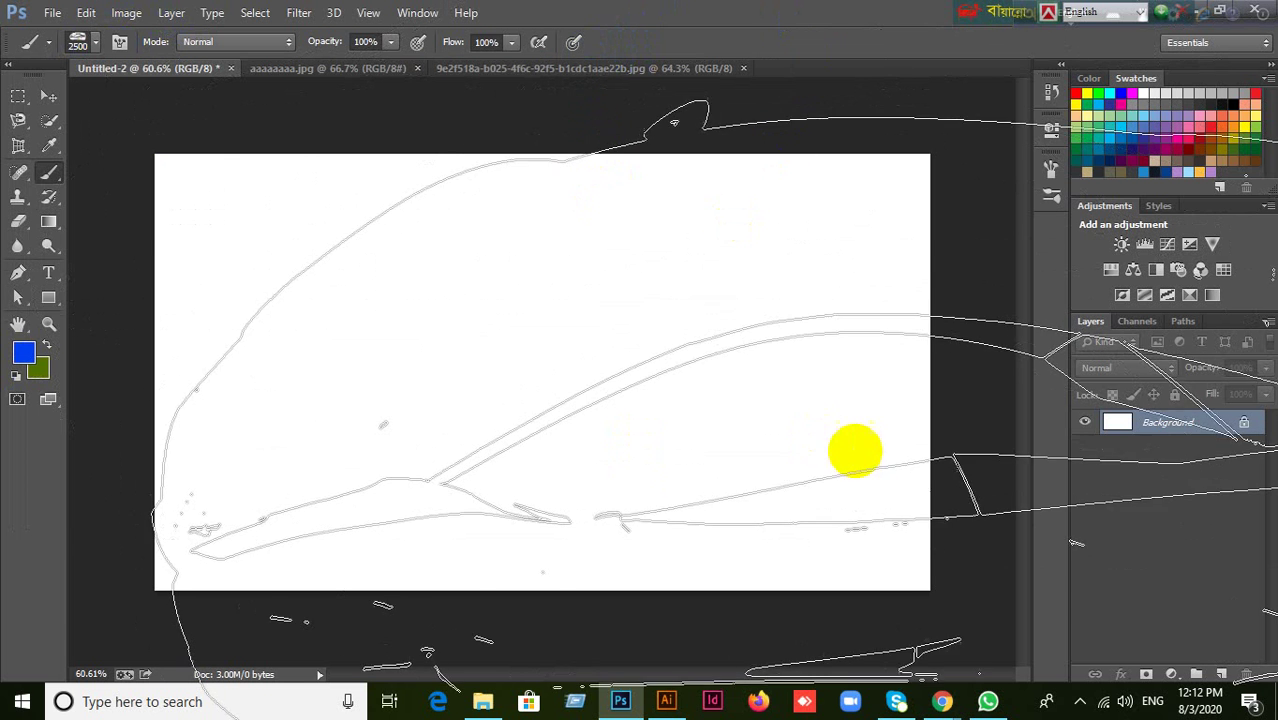
# Shrink the car brush to 700 px and stamp blue cars upper left and lower right on a new layer.
pyautogui.press('[')
pyautogui.press('[')
pyautogui.press('[')
pyautogui.press('[')
pyautogui.press('[')
pyautogui.press('[')
pyautogui.press('[')
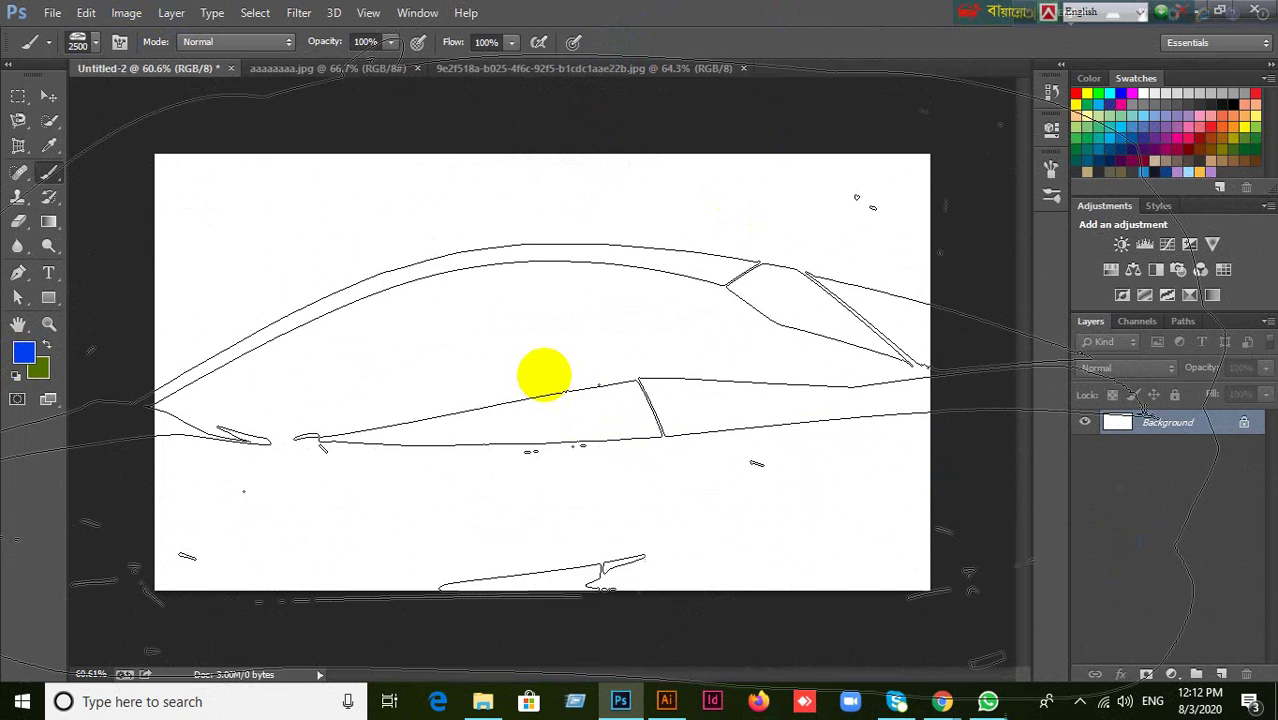
pyautogui.press('[')
pyautogui.press('[')
pyautogui.press('[')
pyautogui.press('[')
pyautogui.press('[')
pyautogui.press('[')
pyautogui.press('[')
pyautogui.press('[')
pyautogui.press('[')
pyautogui.press('[')
pyautogui.press('[')
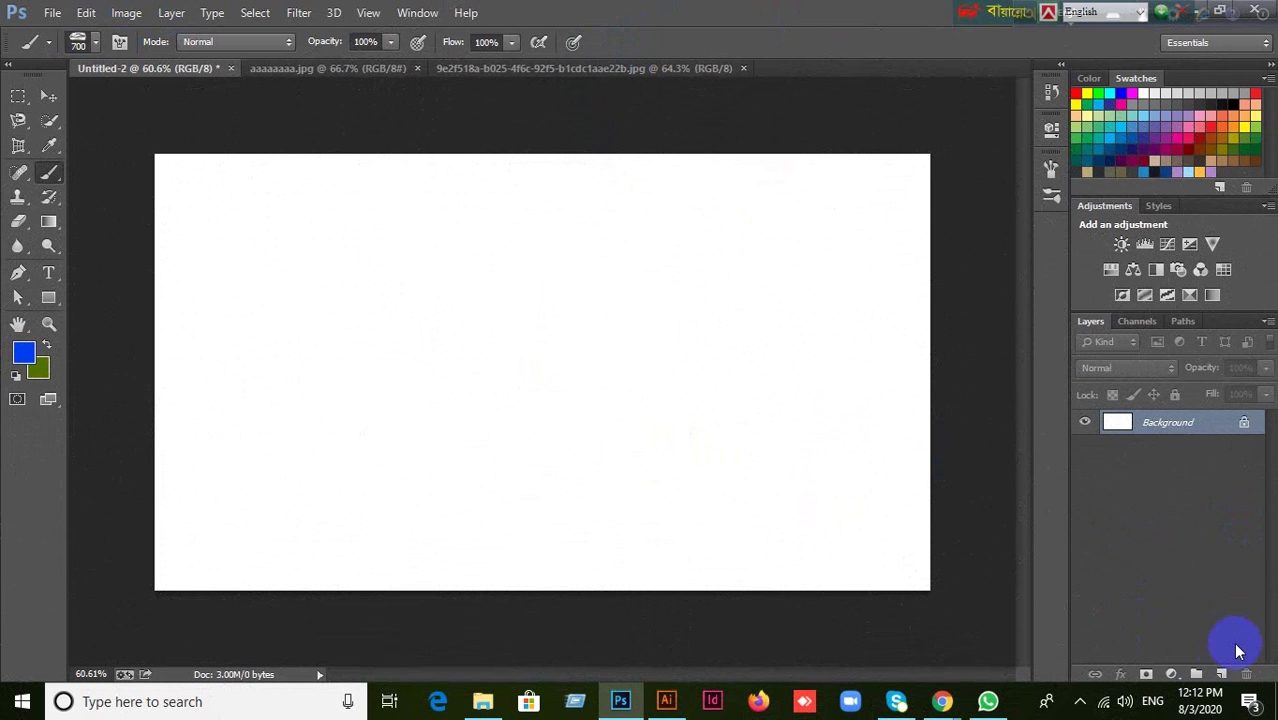
pyautogui.click(1221, 674)
pyautogui.click(347, 335)
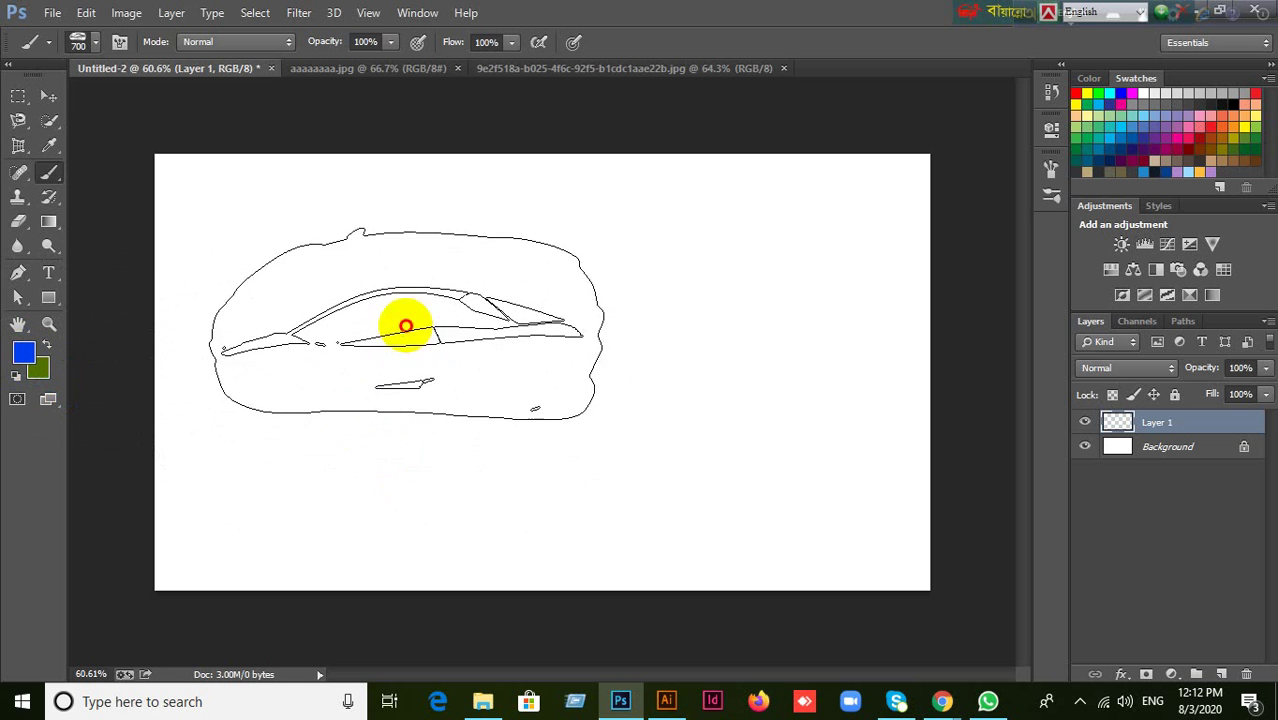
pyautogui.click(408, 325)
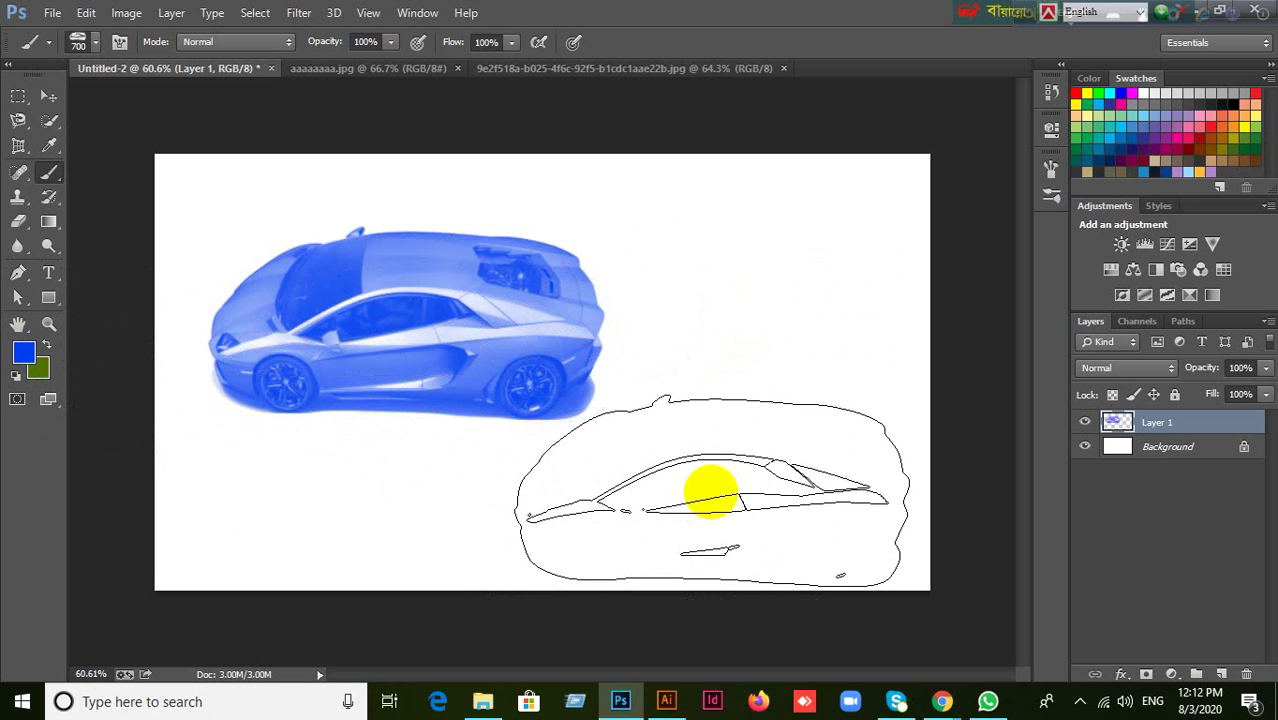
pyautogui.click(711, 490)
# Set the foreground colour to green (0bef00) in the Color Picker.
pyautogui.press('x')
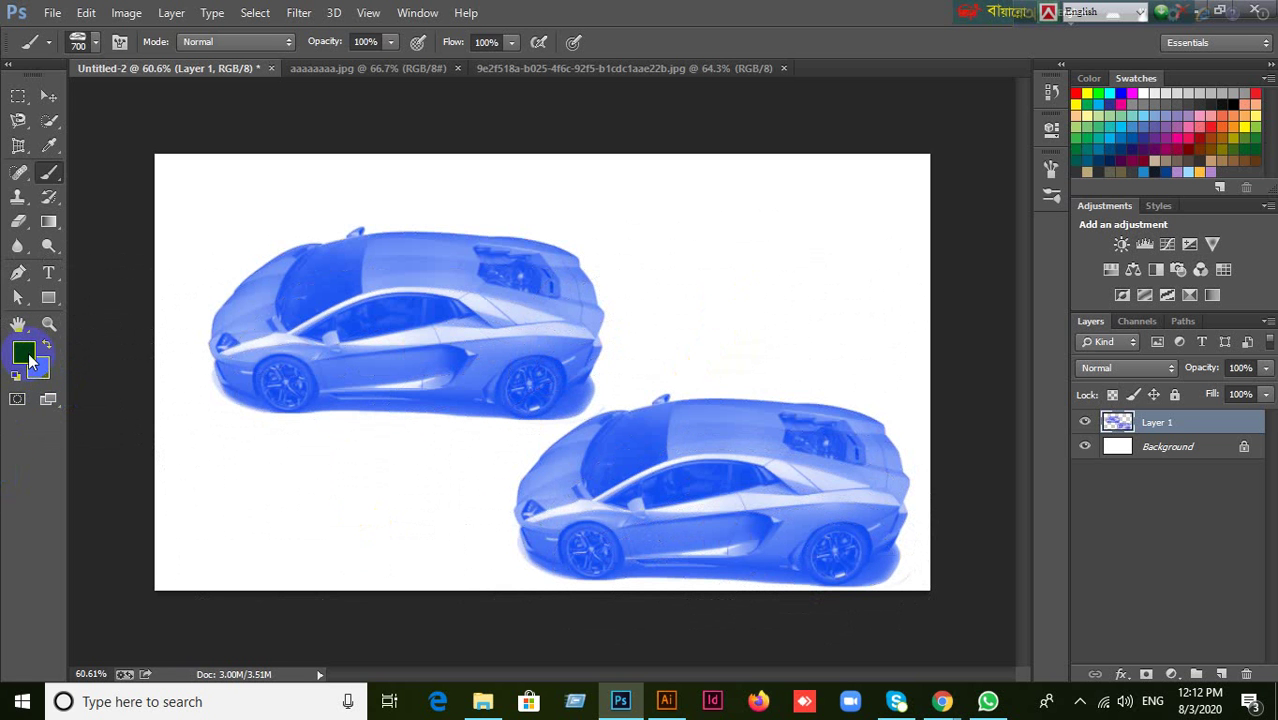
pyautogui.click(28, 360)
pyautogui.click(506, 536)
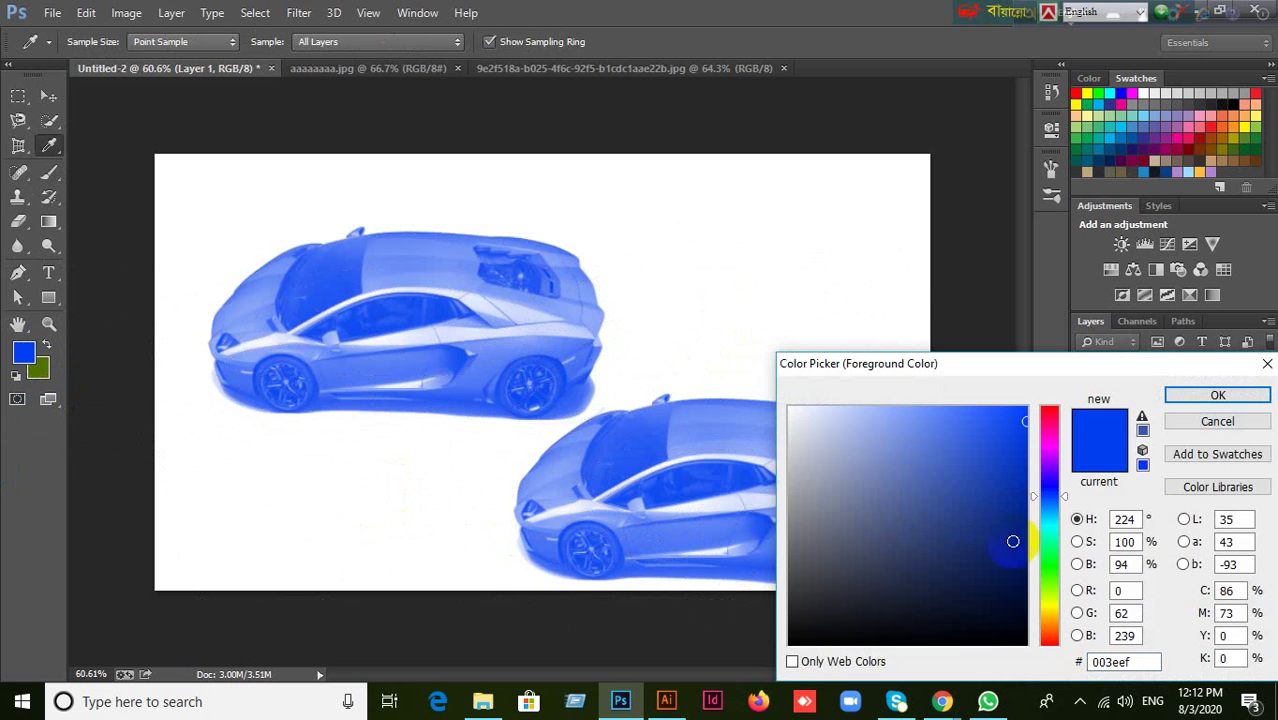
pyautogui.moveTo(1040, 496); pyautogui.dragTo(1046, 572)
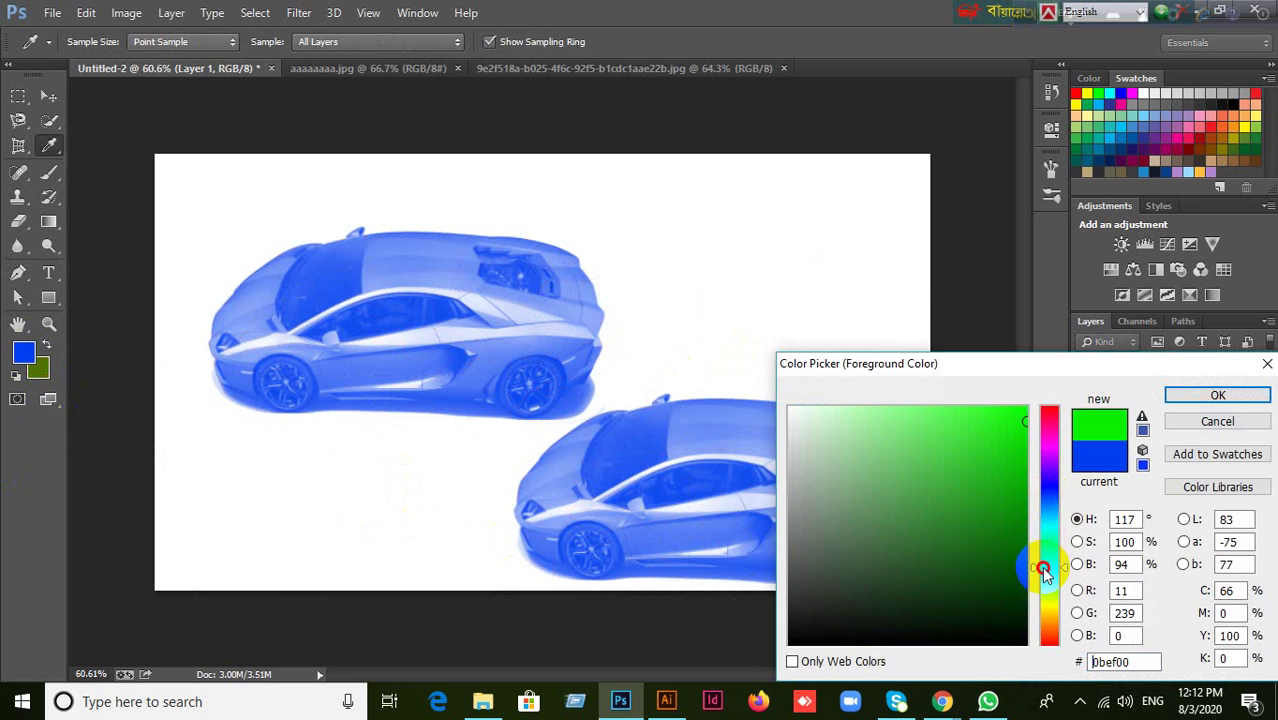
pyautogui.click(1262, 404)
# Shrink the brush to 175 px and test green car stamps at the top right, undoing each.
pyautogui.press('b')
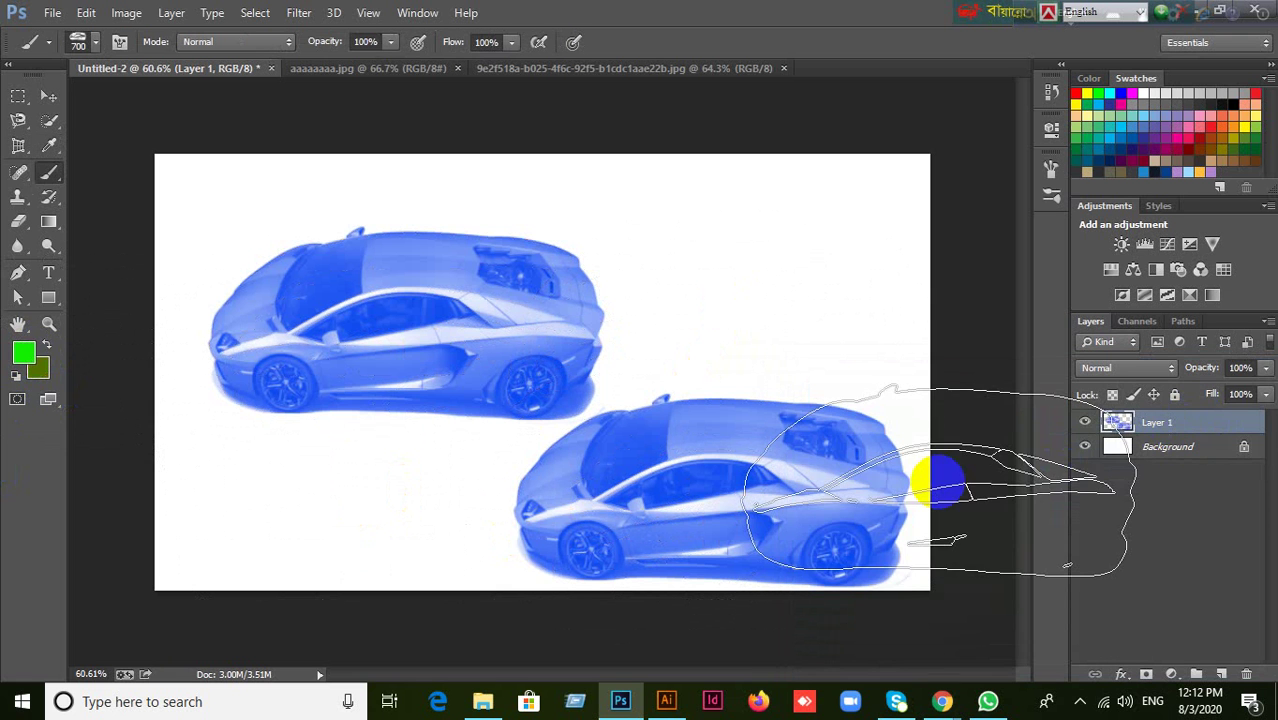
pyautogui.press('[')
pyautogui.press('[')
pyautogui.press('[')
pyautogui.press('[')
pyautogui.press('[')
pyautogui.press('[')
pyautogui.press('[')
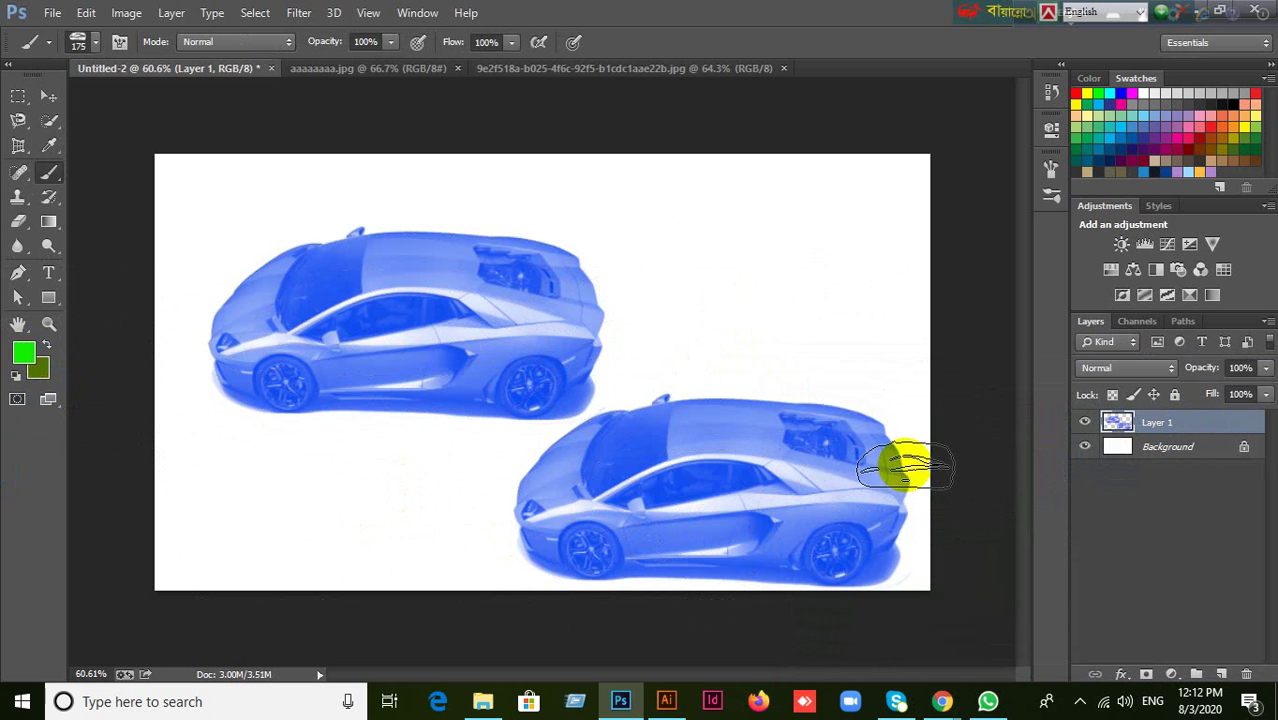
pyautogui.click(753, 246)
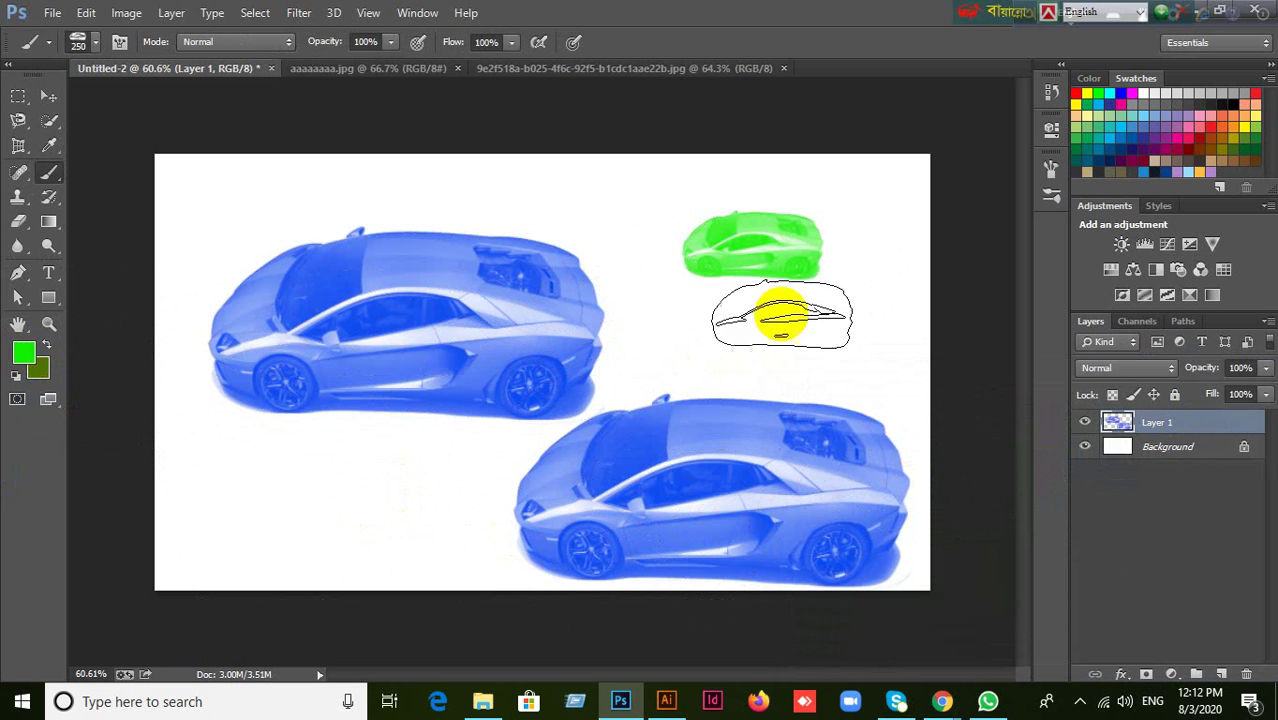
pyautogui.hotkey('ctrl', 'z')
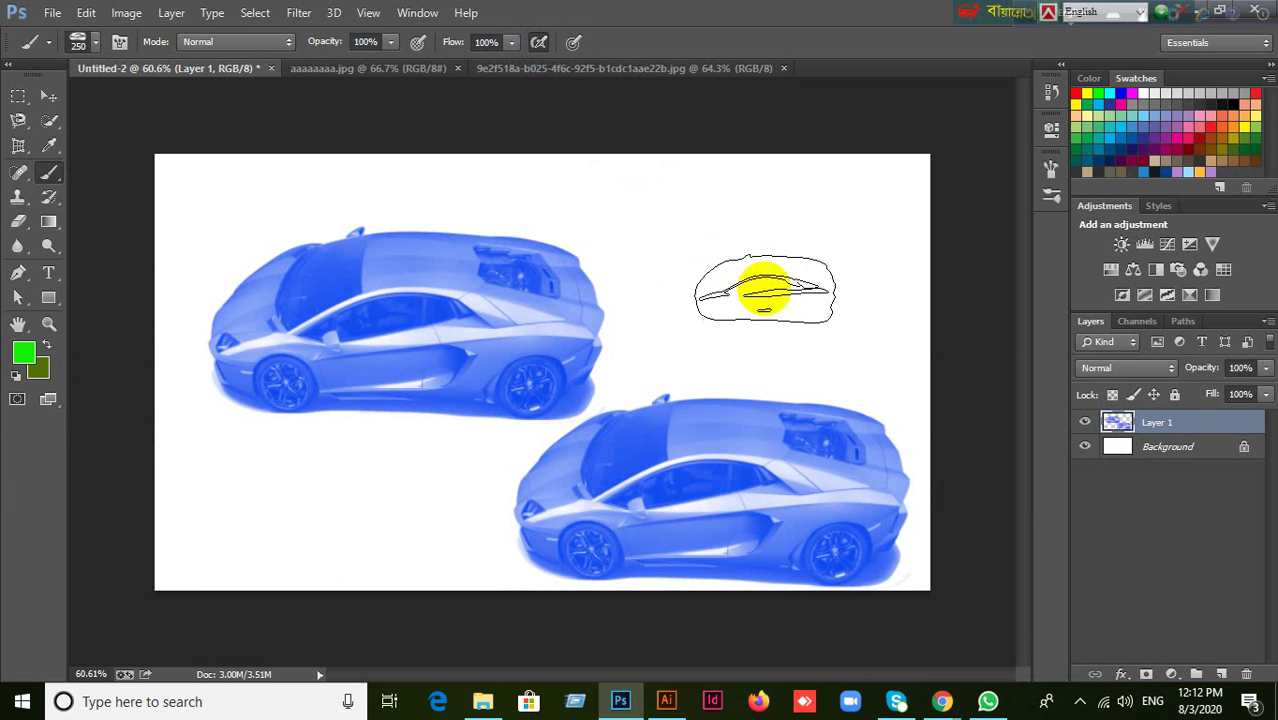
pyautogui.click(748, 256)
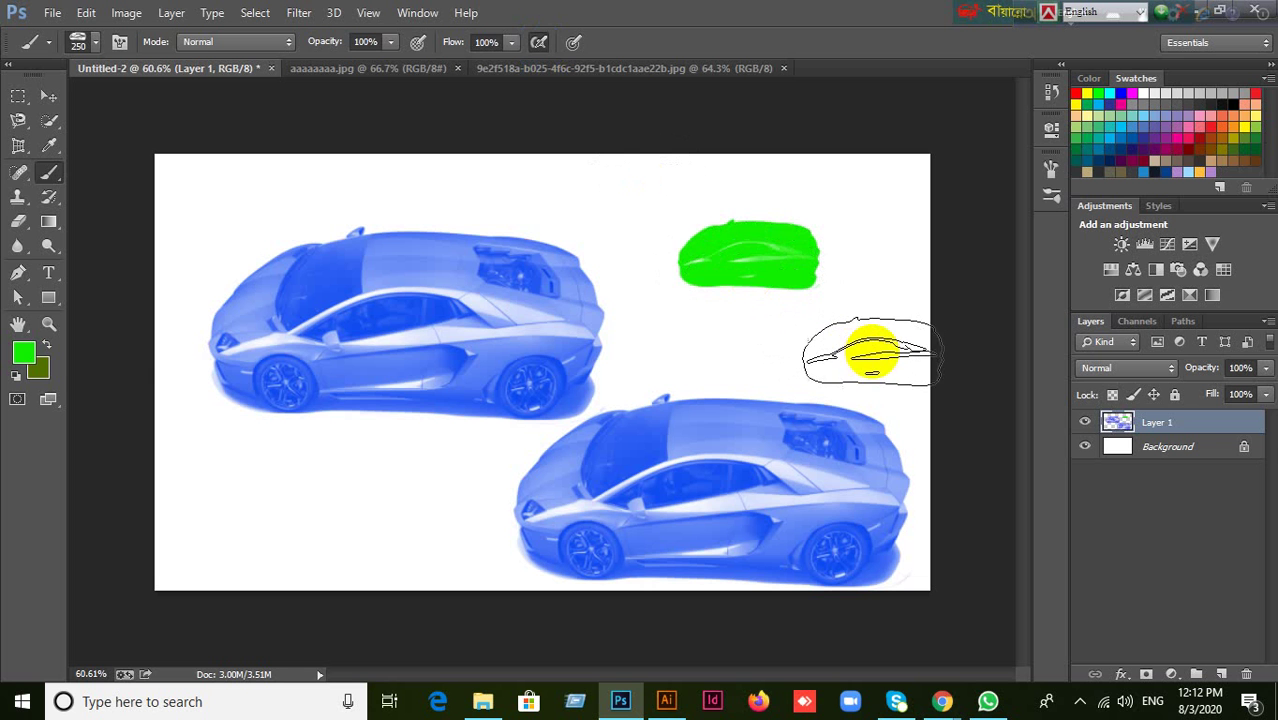
pyautogui.hotkey('ctrl', 'z')
pyautogui.click(540, 43)
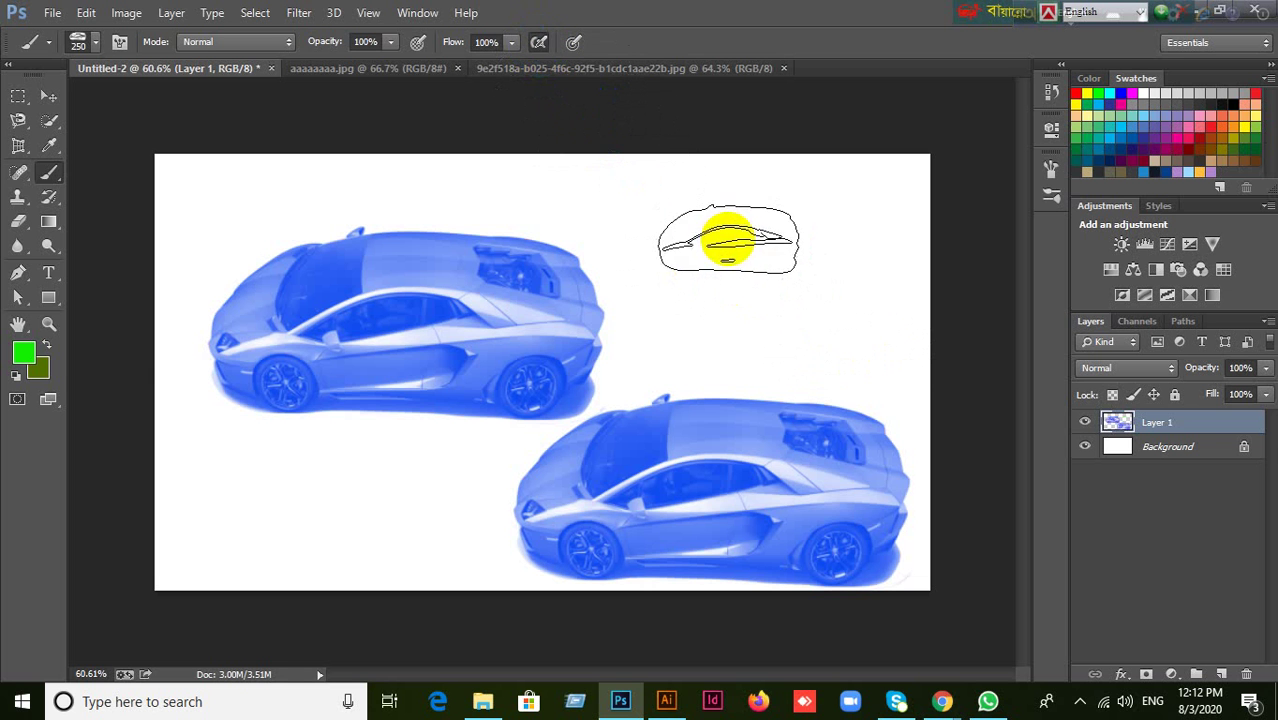
pyautogui.click(727, 240)
pyautogui.hotkey('ctrl', 'z')
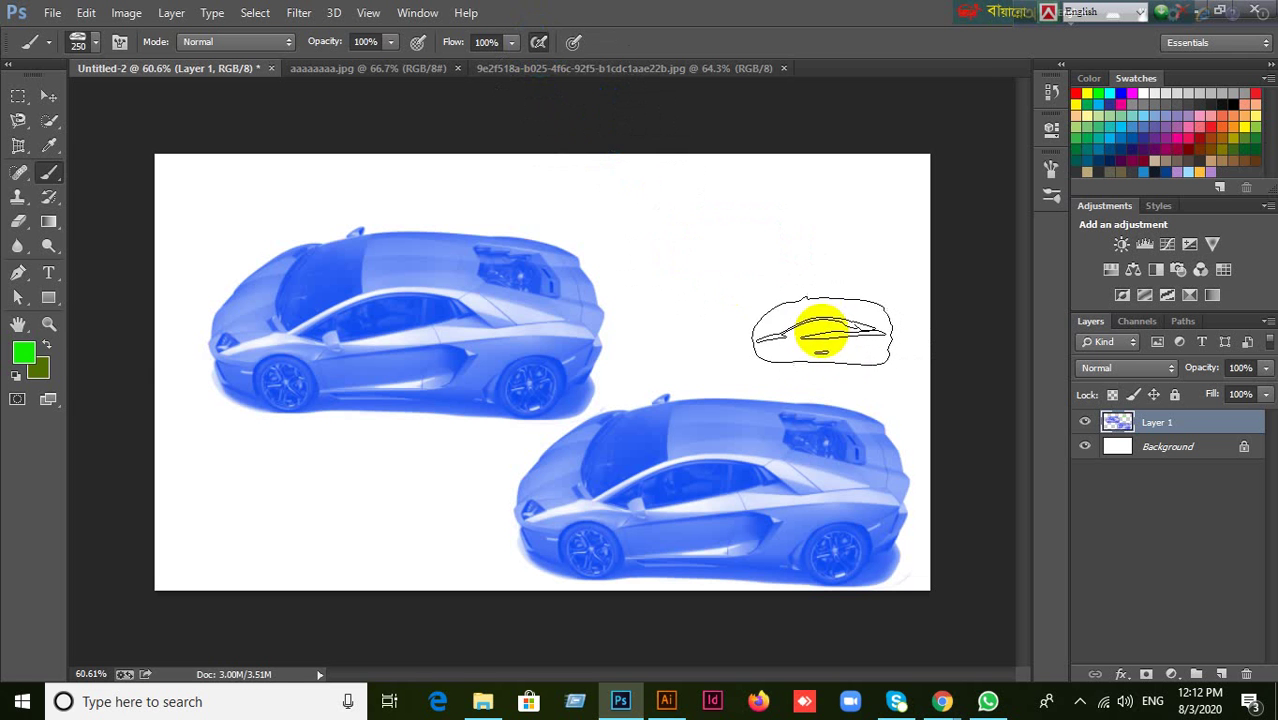
# Toggle airbrush build-up and retry green car stamps near the top, undoing each one.
pyautogui.click(543, 43)
pyautogui.click(706, 220)
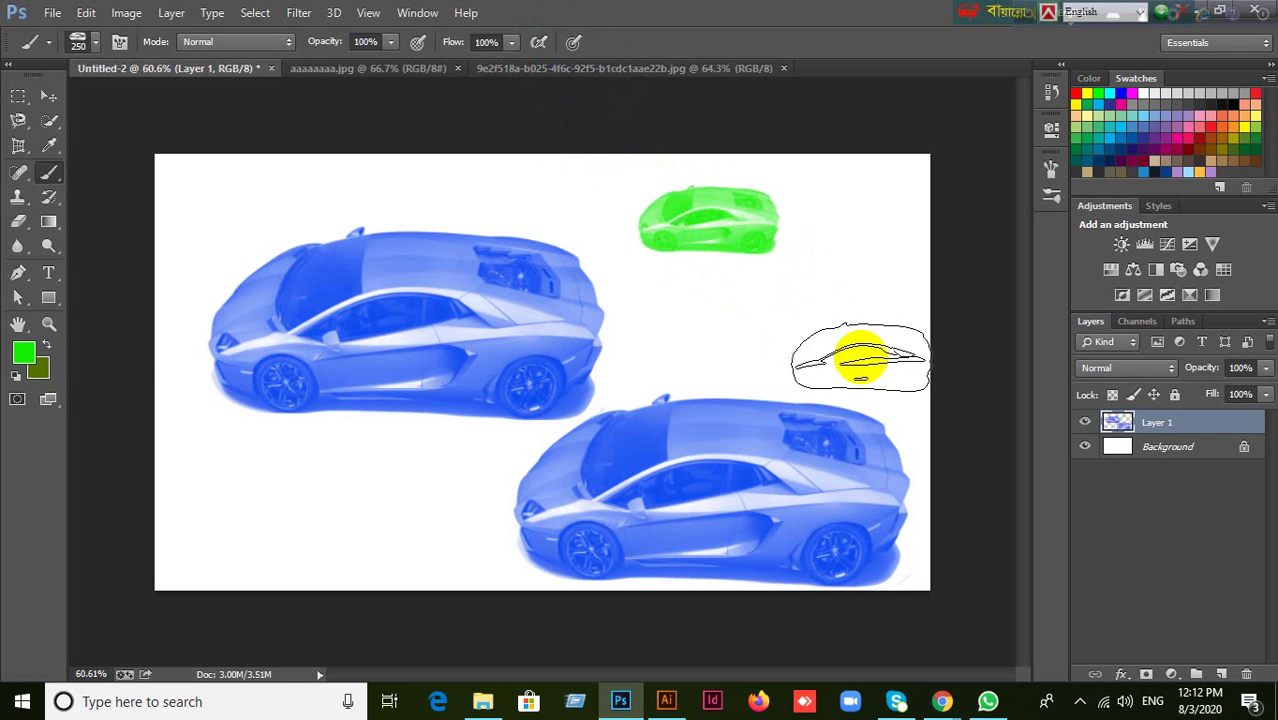
pyautogui.hotkey('ctrl', 'z')
pyautogui.click(538, 42)
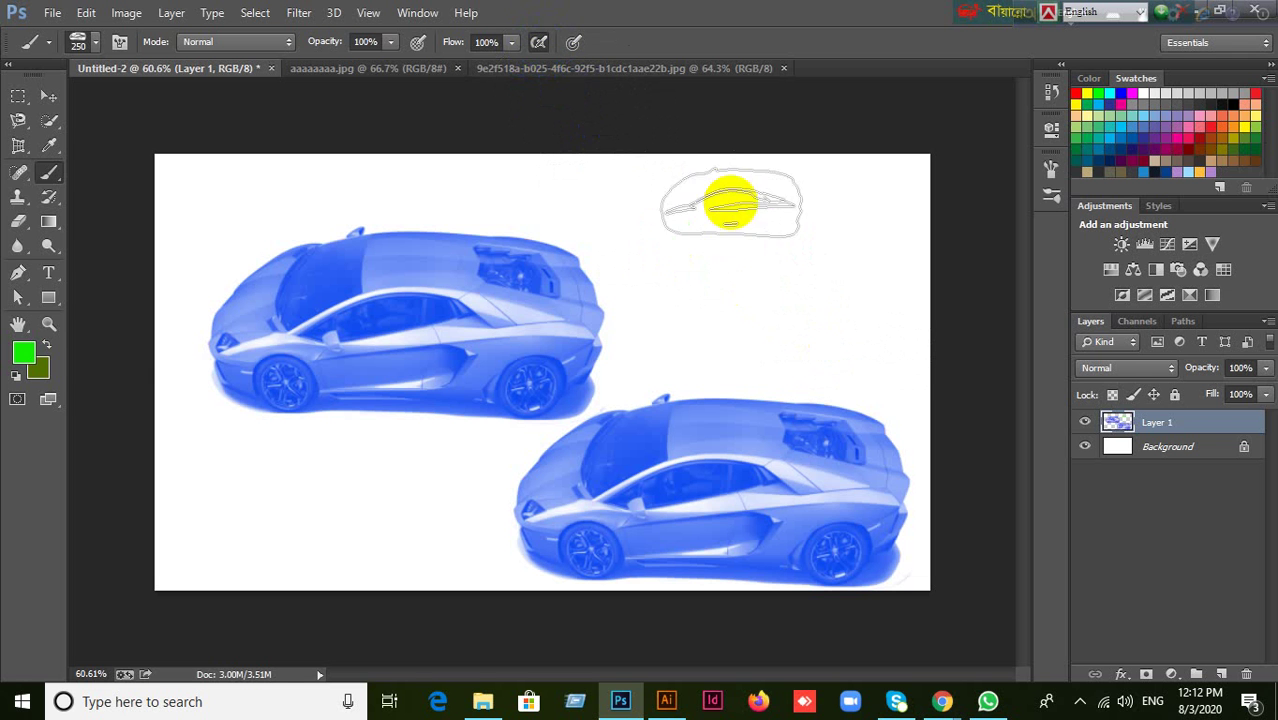
pyautogui.click(760, 226)
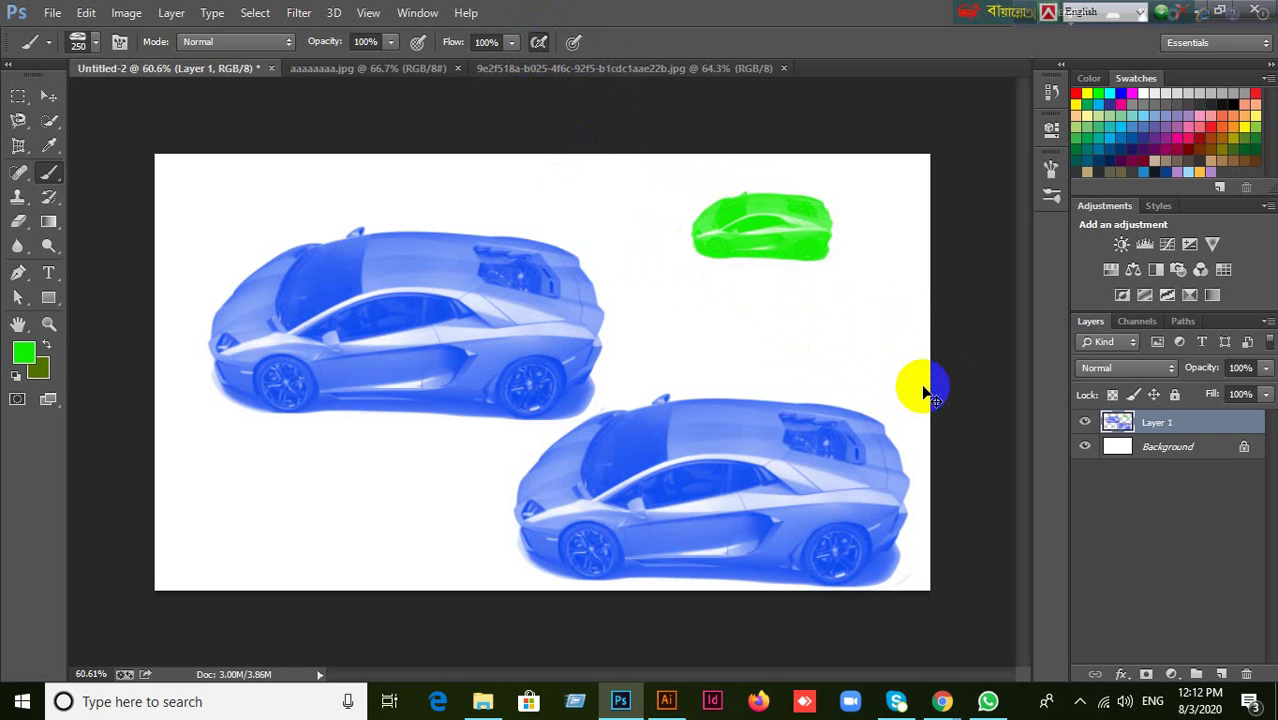
pyautogui.hotkey('ctrl', 'z')
pyautogui.click(560, 40)
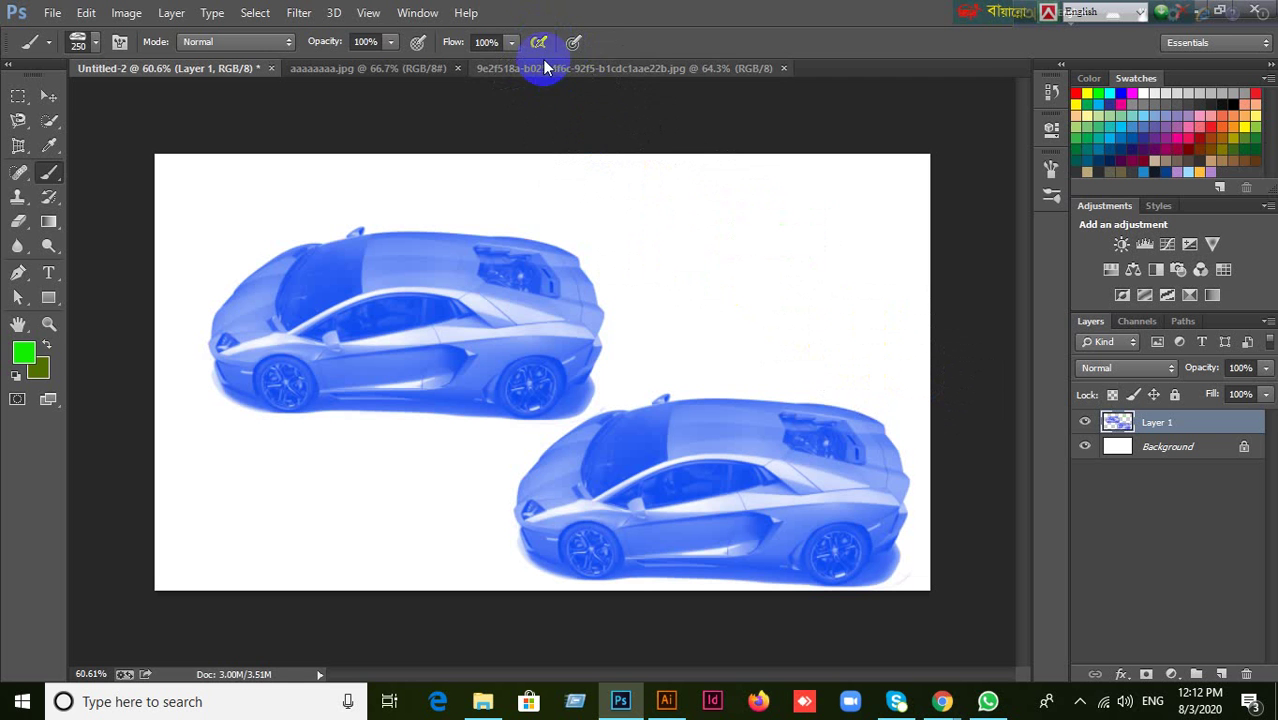
pyautogui.click(724, 222)
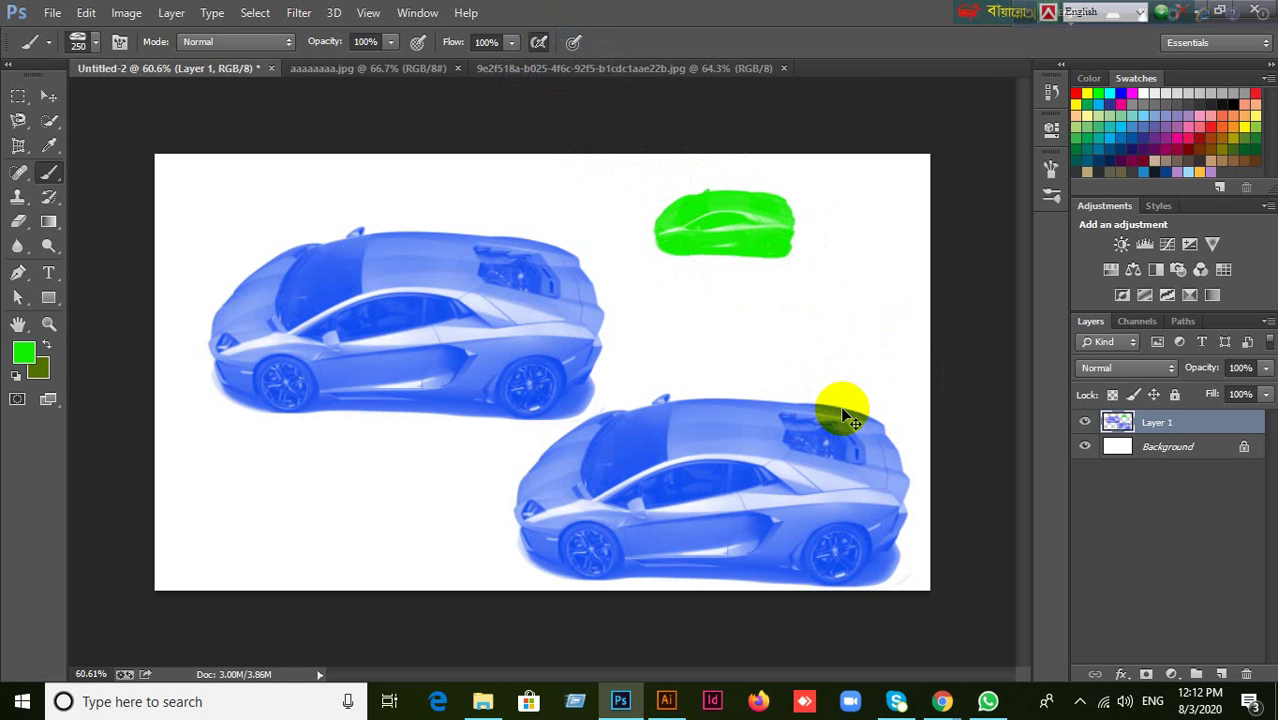
pyautogui.hotkey('ctrl', 'z')
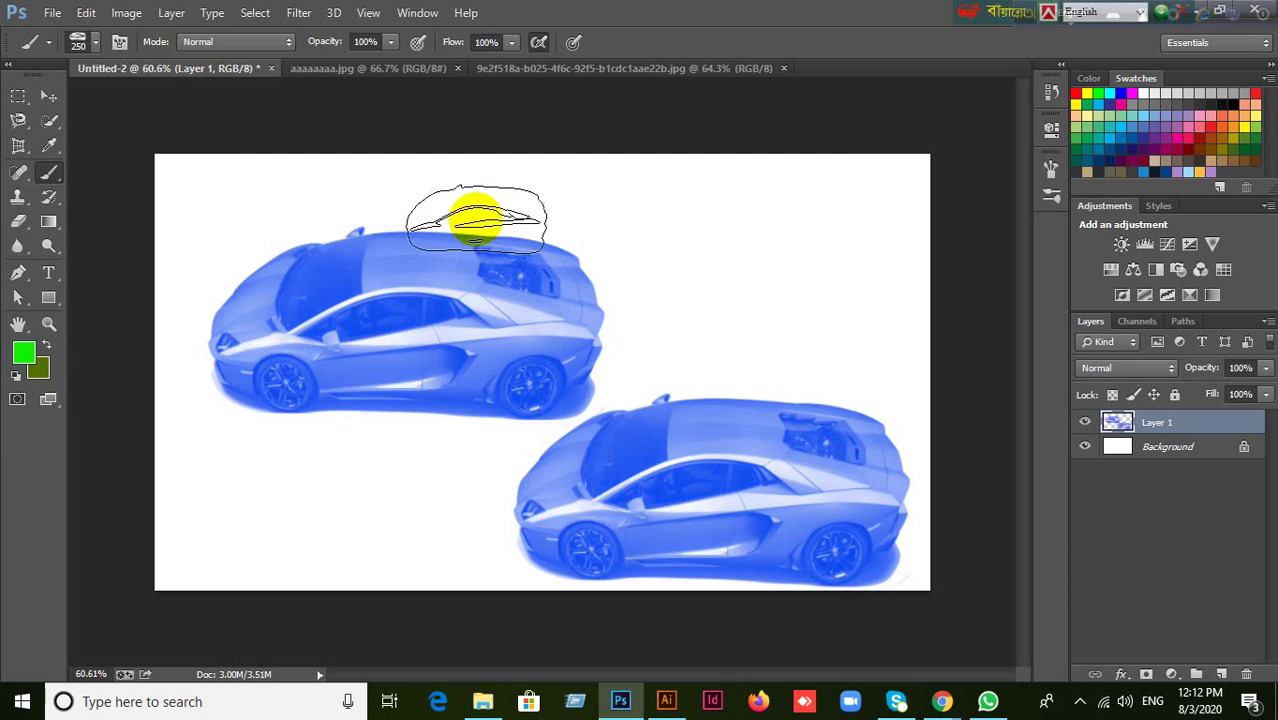
# Try a soft round tip with airbrush for a green blob at upper right, then undo it.
pyautogui.click(82, 43)
pyautogui.click(82, 184)
pyautogui.click(38, 187)
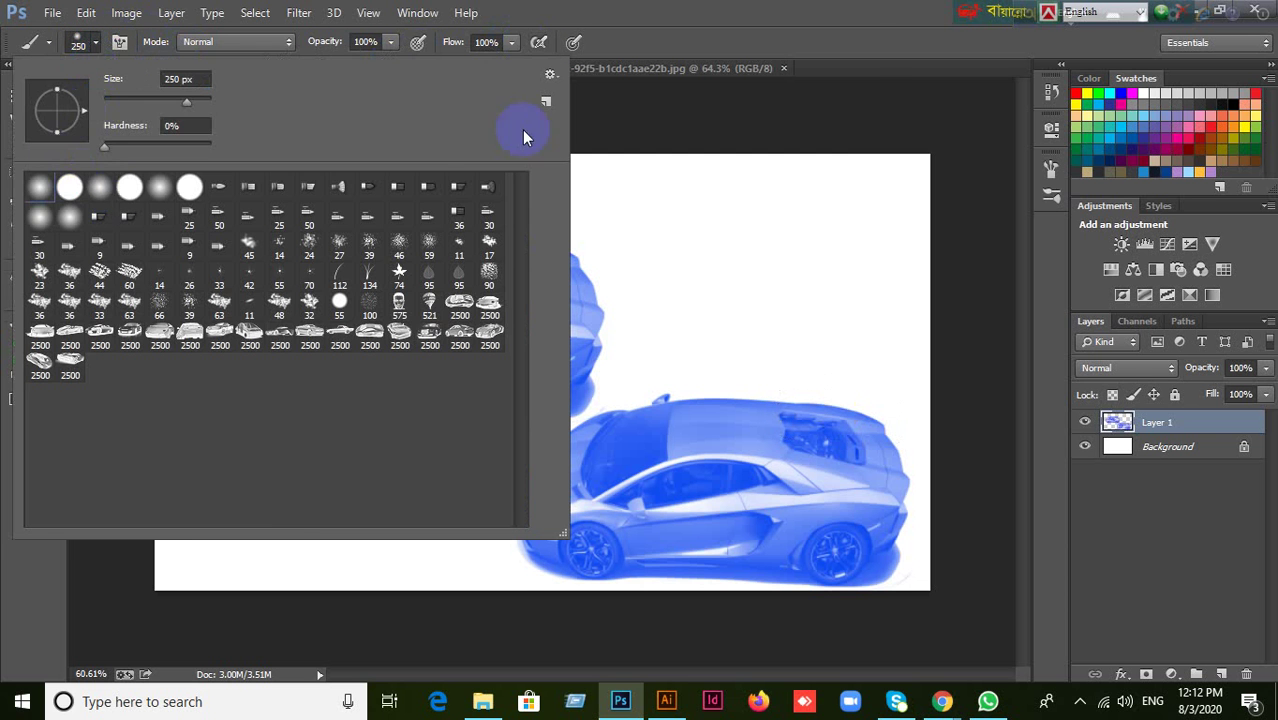
pyautogui.press('Return')
pyautogui.click(538, 42)
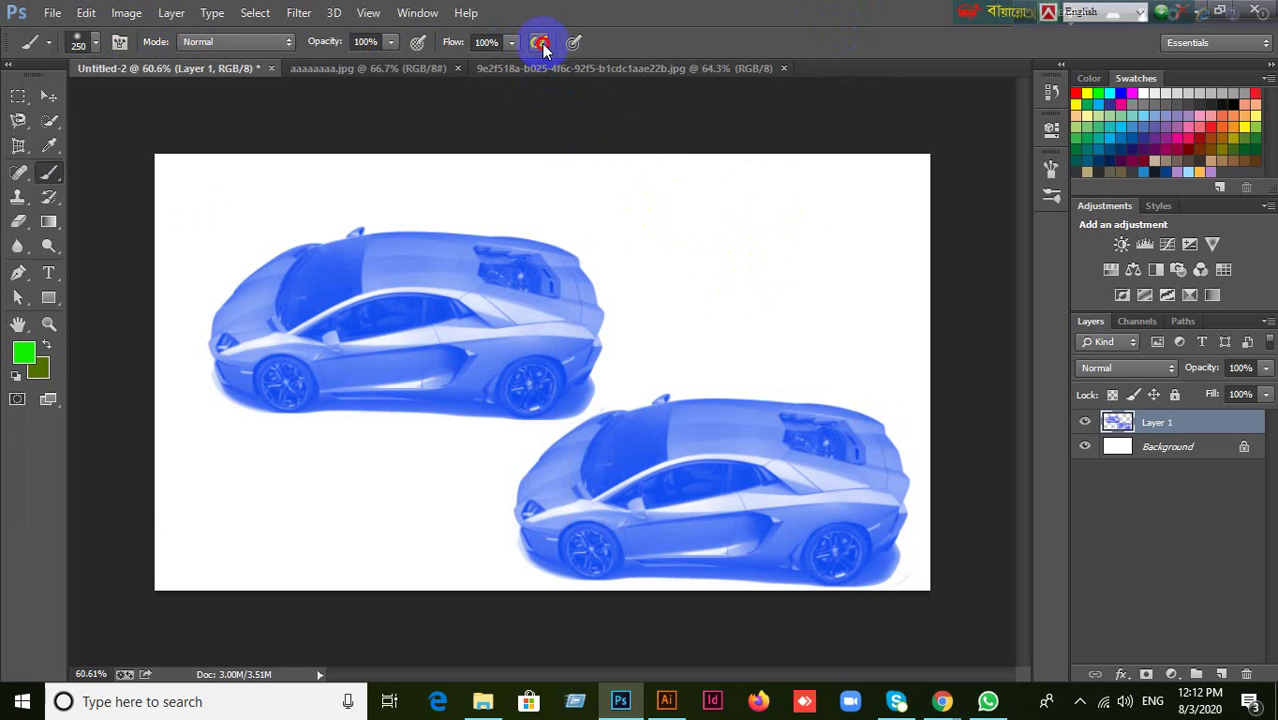
pyautogui.moveTo(735, 255); pyautogui.dragTo(735, 255)
pyautogui.click(739, 300)
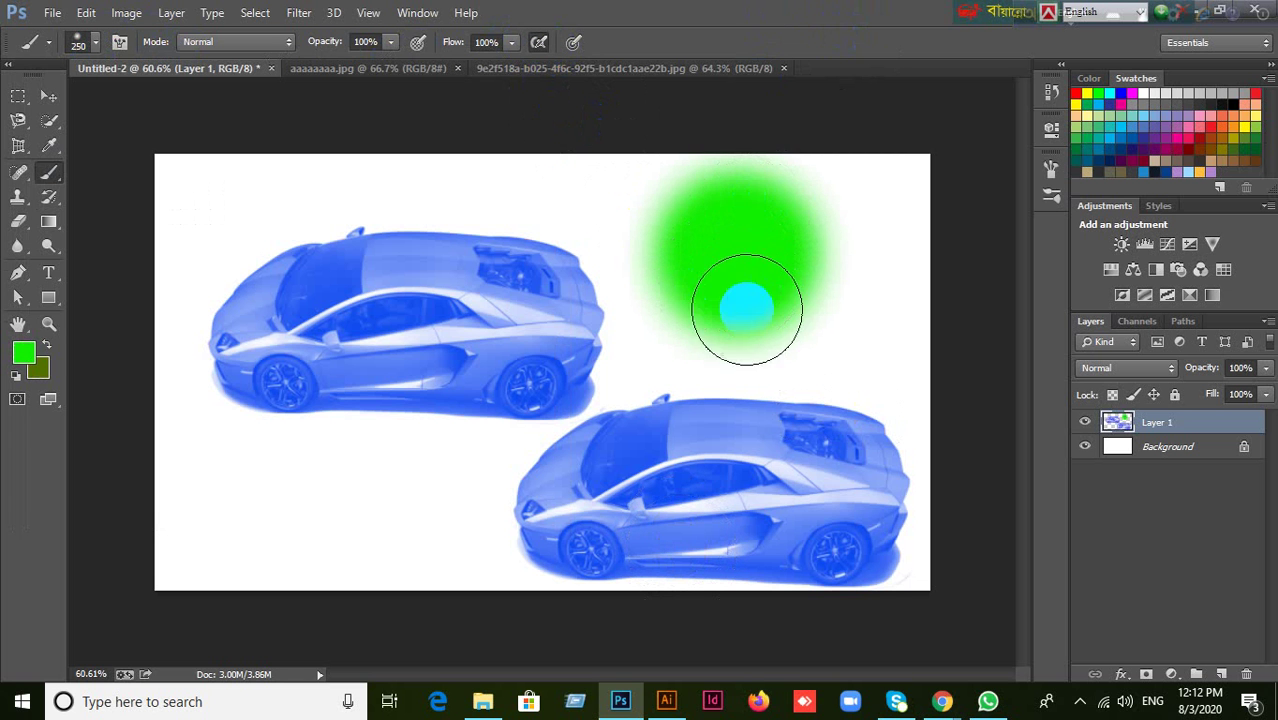
pyautogui.hotkey('ctrl', 'z')
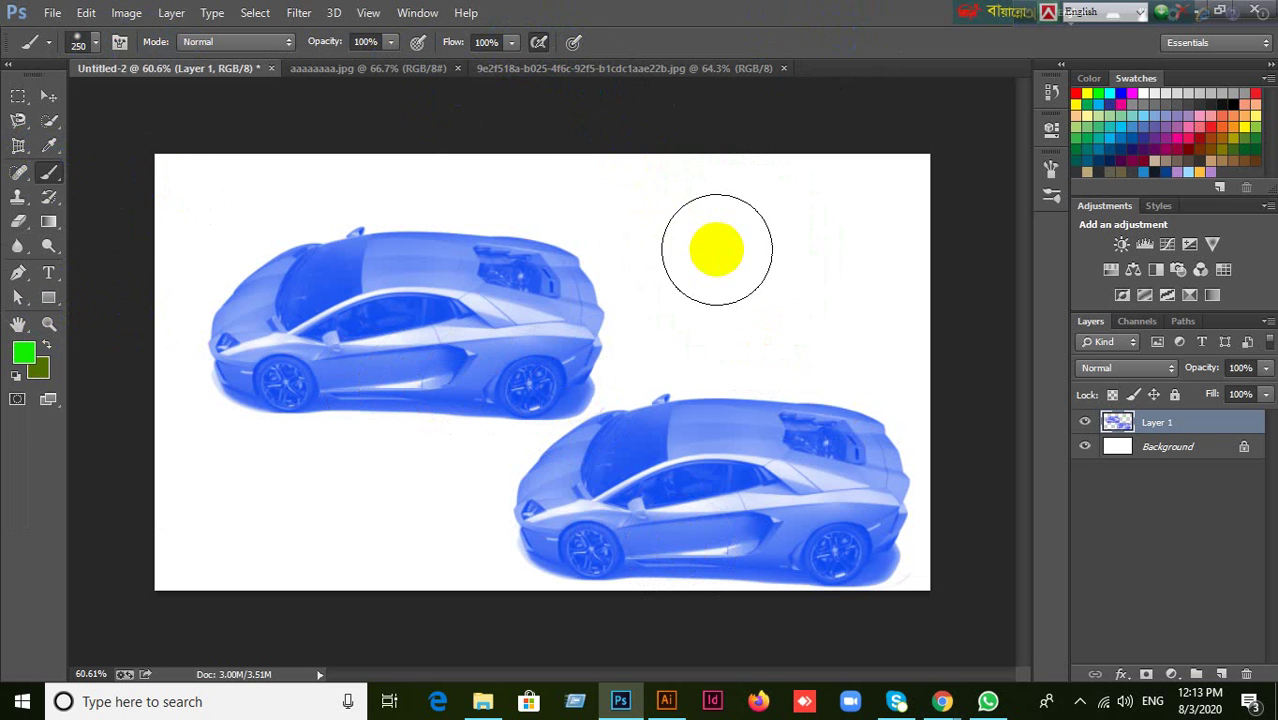
# Switch back to the 2500 px car-shaped brush tip.
pyautogui.click(116, 226)
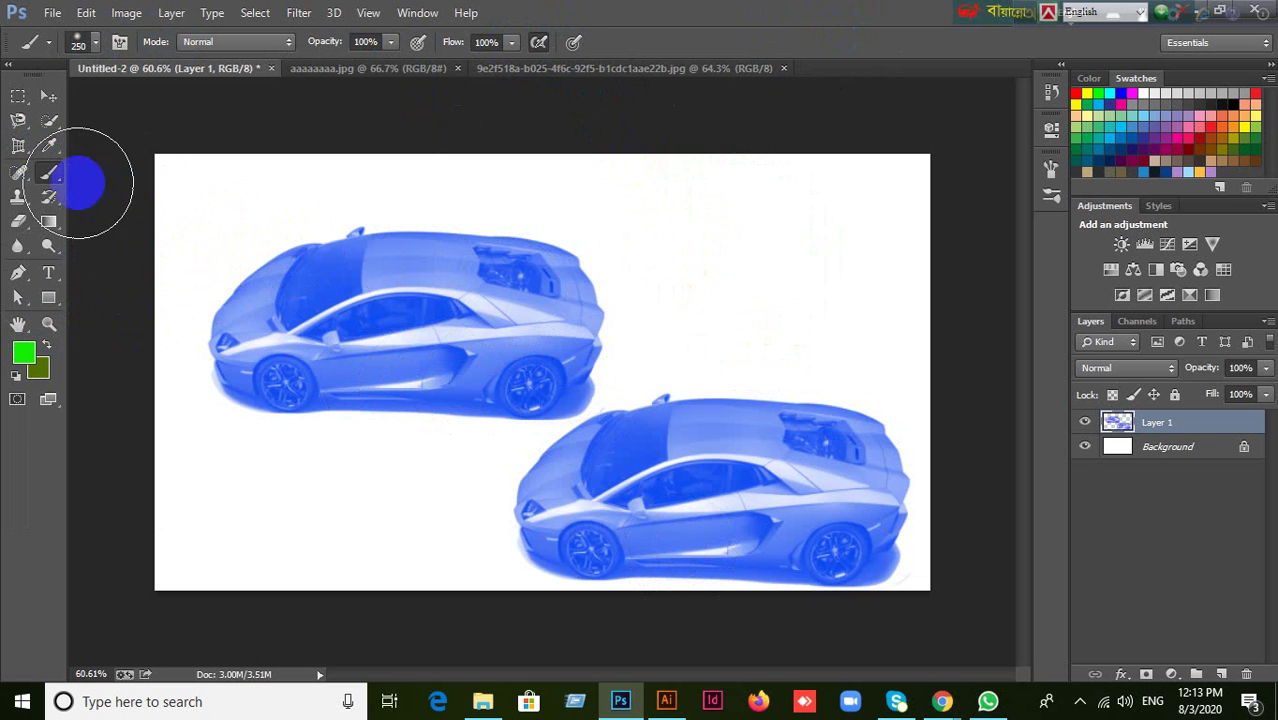
pyautogui.click(48, 176)
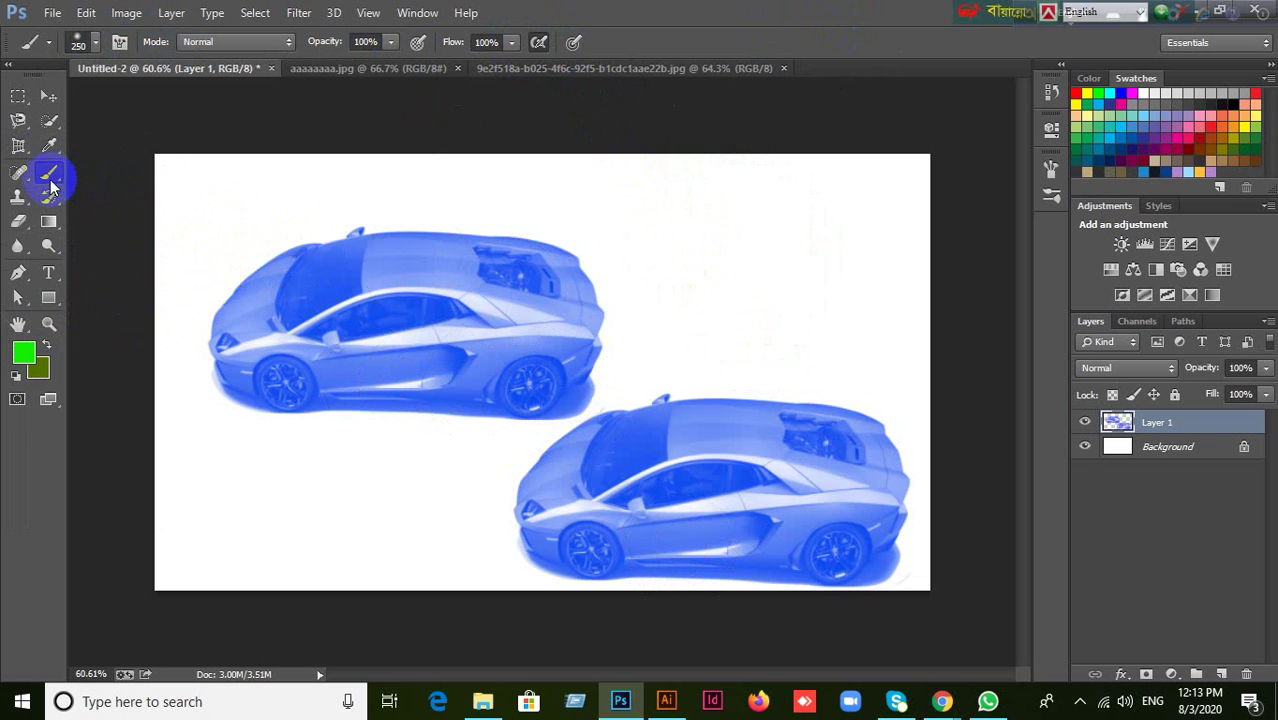
pyautogui.click(87, 42)
pyautogui.click(87, 42)
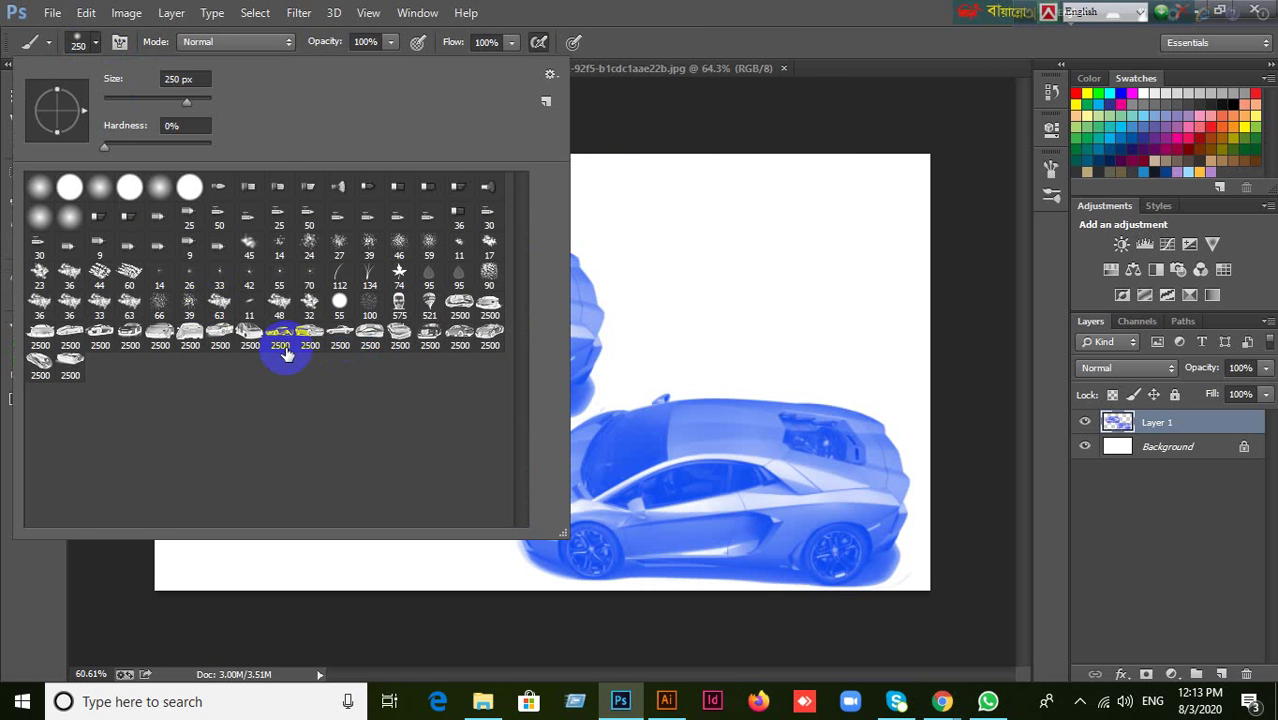
pyautogui.click(280, 340)
pyautogui.click(690, 300)
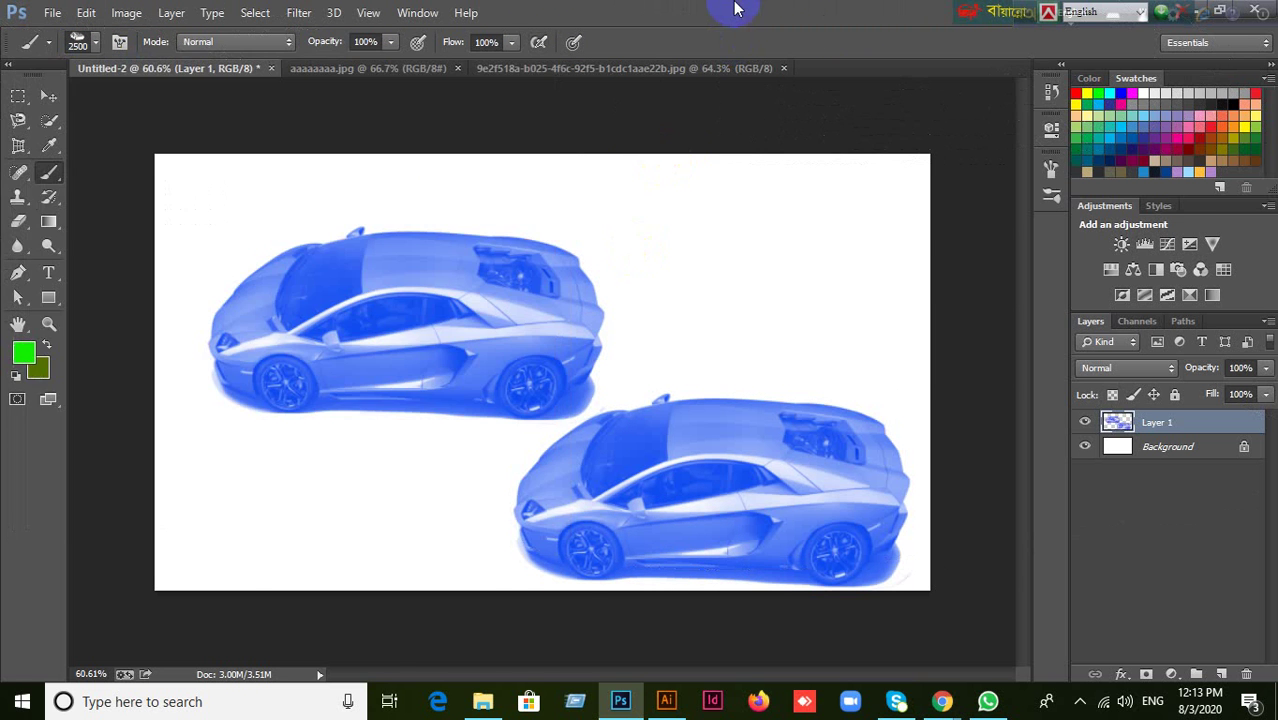
# Resize the car brush to 400, stamp a green car at upper right, then undo it.
pyautogui.press('[')
pyautogui.press('[')
pyautogui.press('[')
pyautogui.press('[')
pyautogui.press('[')
pyautogui.press('[')
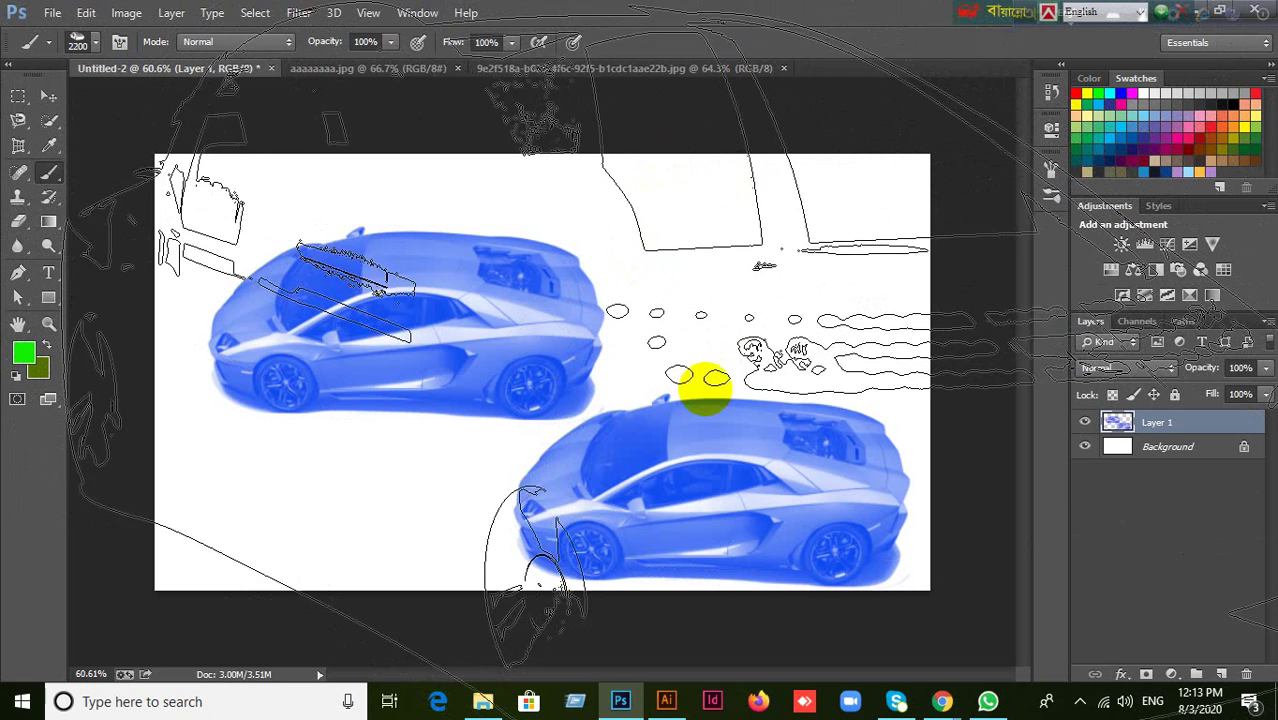
pyautogui.press('[')
pyautogui.press('[')
pyautogui.press('[')
pyautogui.press('[')
pyautogui.press('[')
pyautogui.press('[')
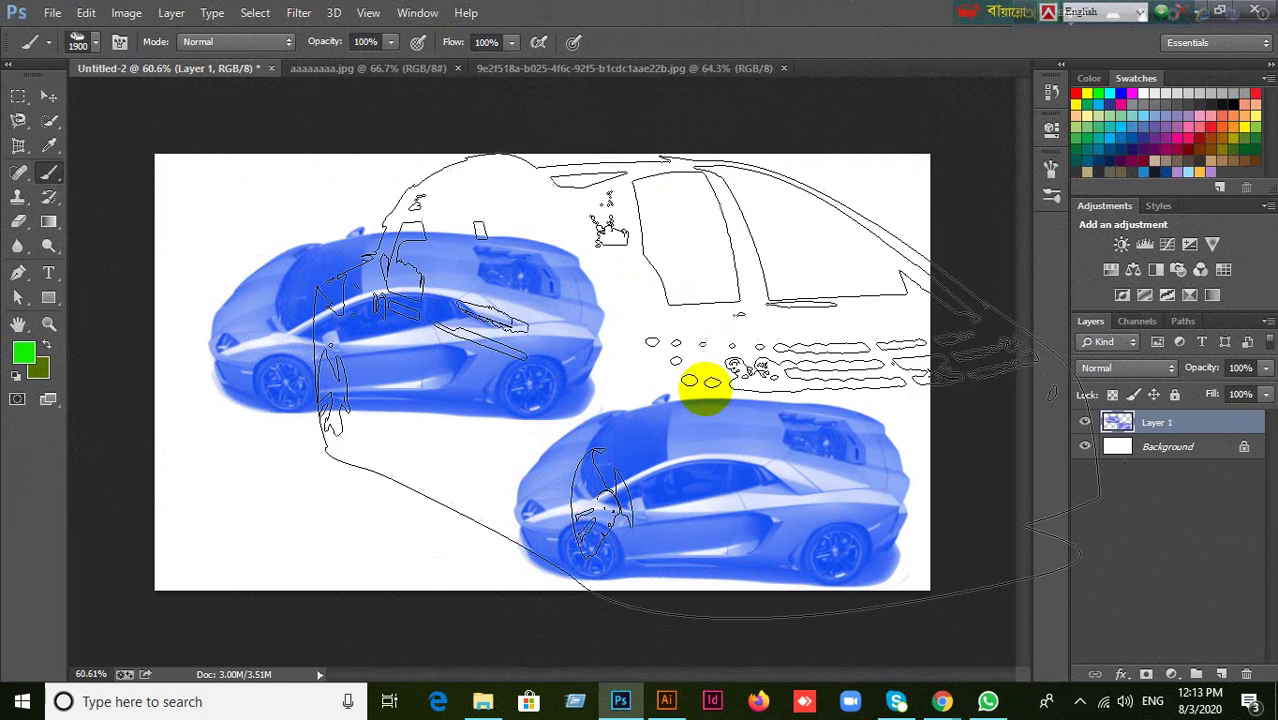
pyautogui.press('[')
pyautogui.press('[')
pyautogui.press('[')
pyautogui.press('[')
pyautogui.press('[')
pyautogui.press('[')
pyautogui.press('[')
pyautogui.press('[')
pyautogui.press('[')
pyautogui.press('[')
pyautogui.press('[')
pyautogui.press('[')
pyautogui.press('[')
pyautogui.press('[')
pyautogui.press('[')
pyautogui.press('[')
pyautogui.press('[')
pyautogui.press('[')
pyautogui.press('[')
pyautogui.press('[')
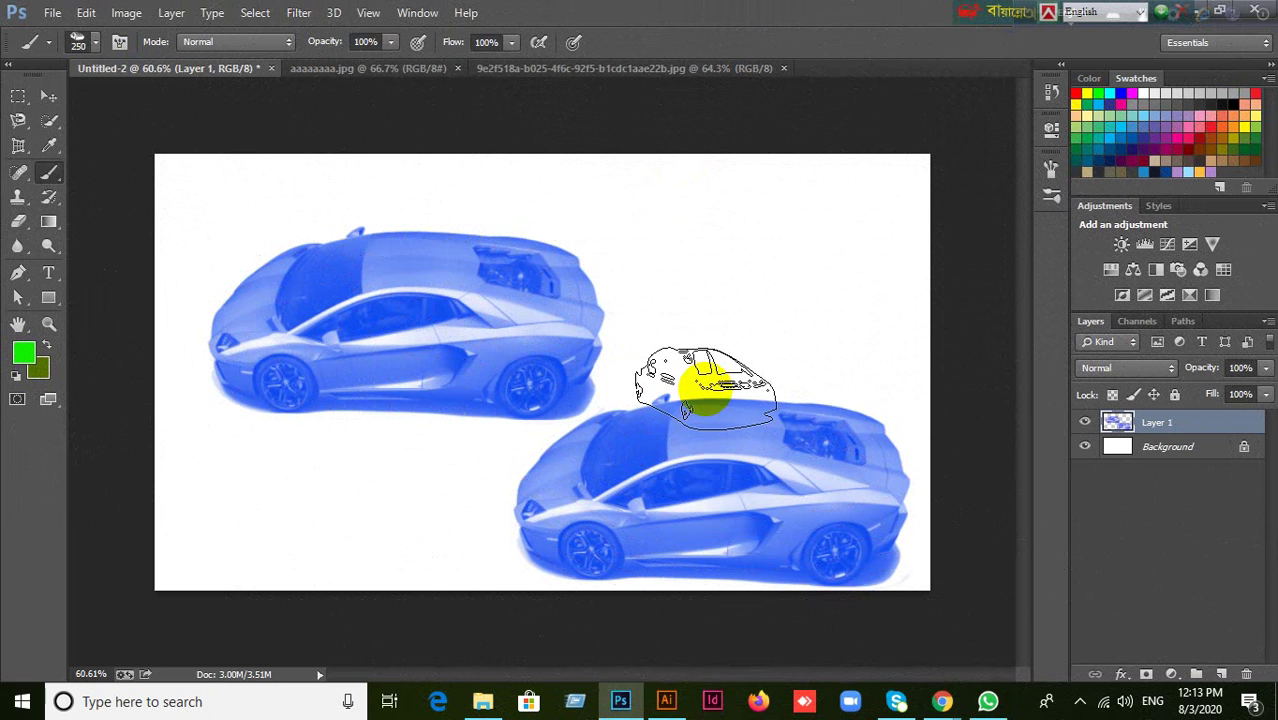
pyautogui.press(']')
pyautogui.press(']')
pyautogui.press(']')
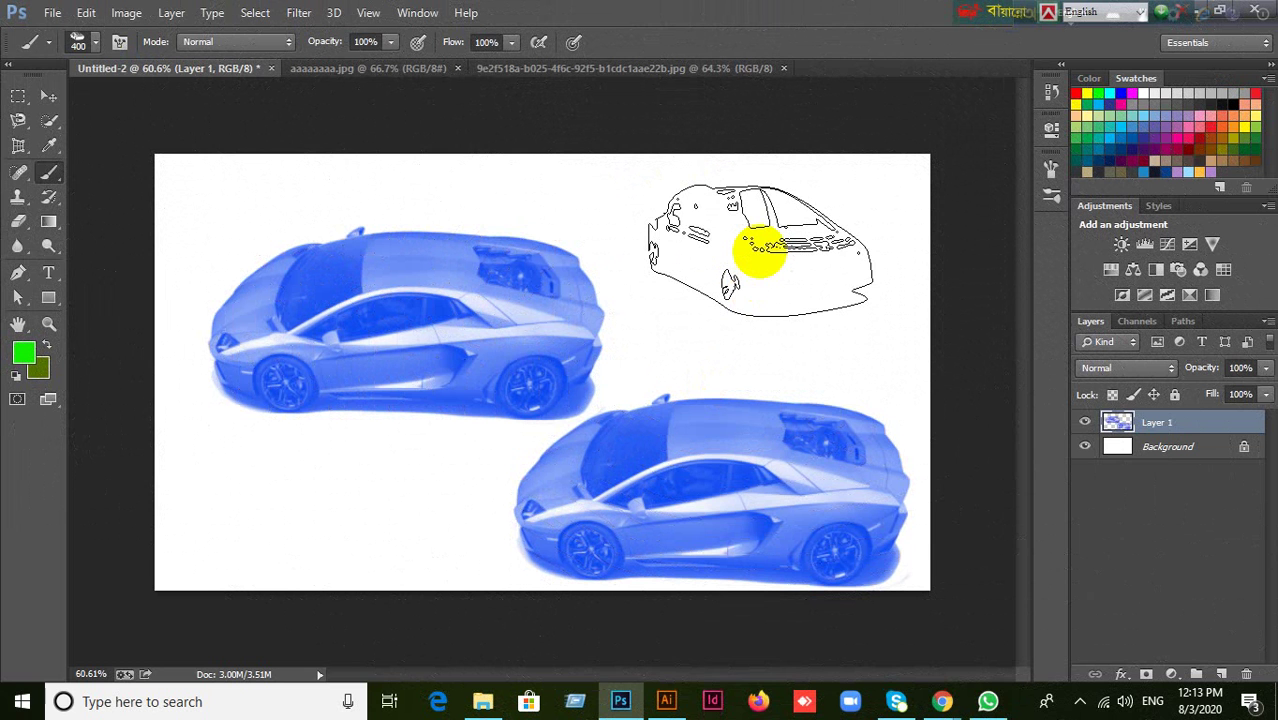
pyautogui.click(760, 250)
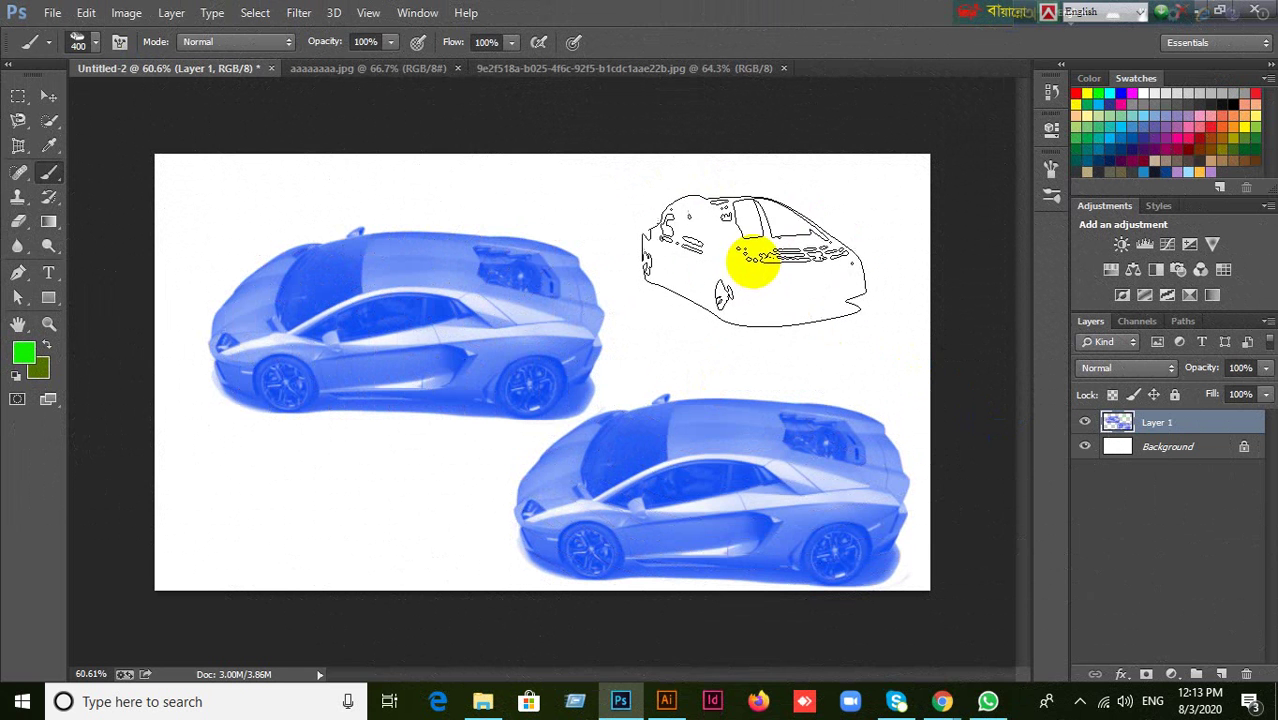
pyautogui.click(752, 255)
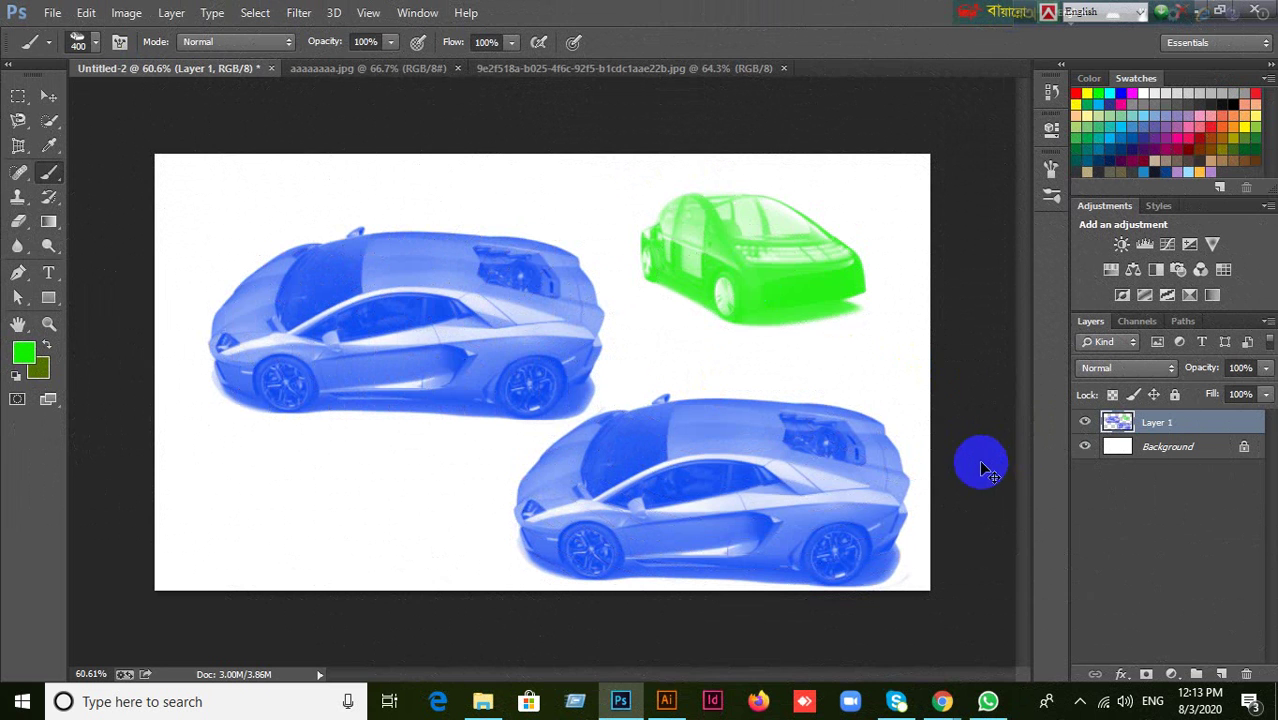
pyautogui.hotkey('ctrl', 'z')
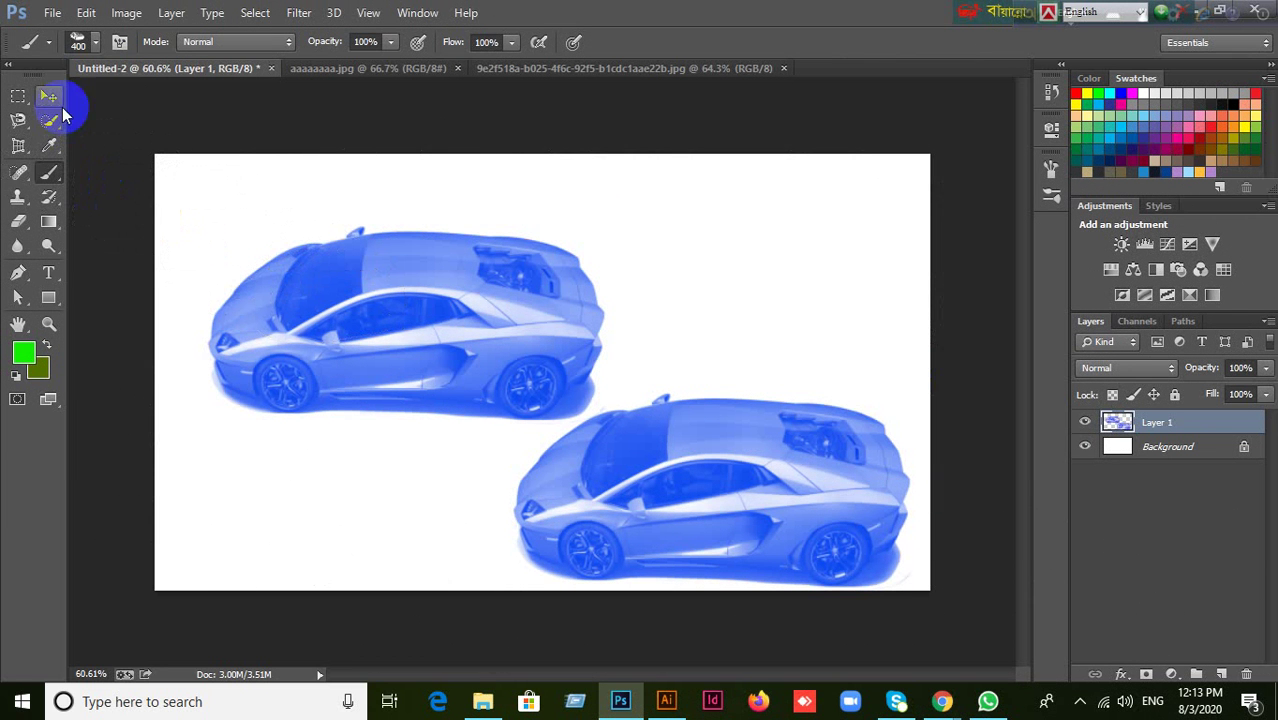
# Close Untitled-2 without saving and close the hot-air balloon photo.
pyautogui.click(51, 104)
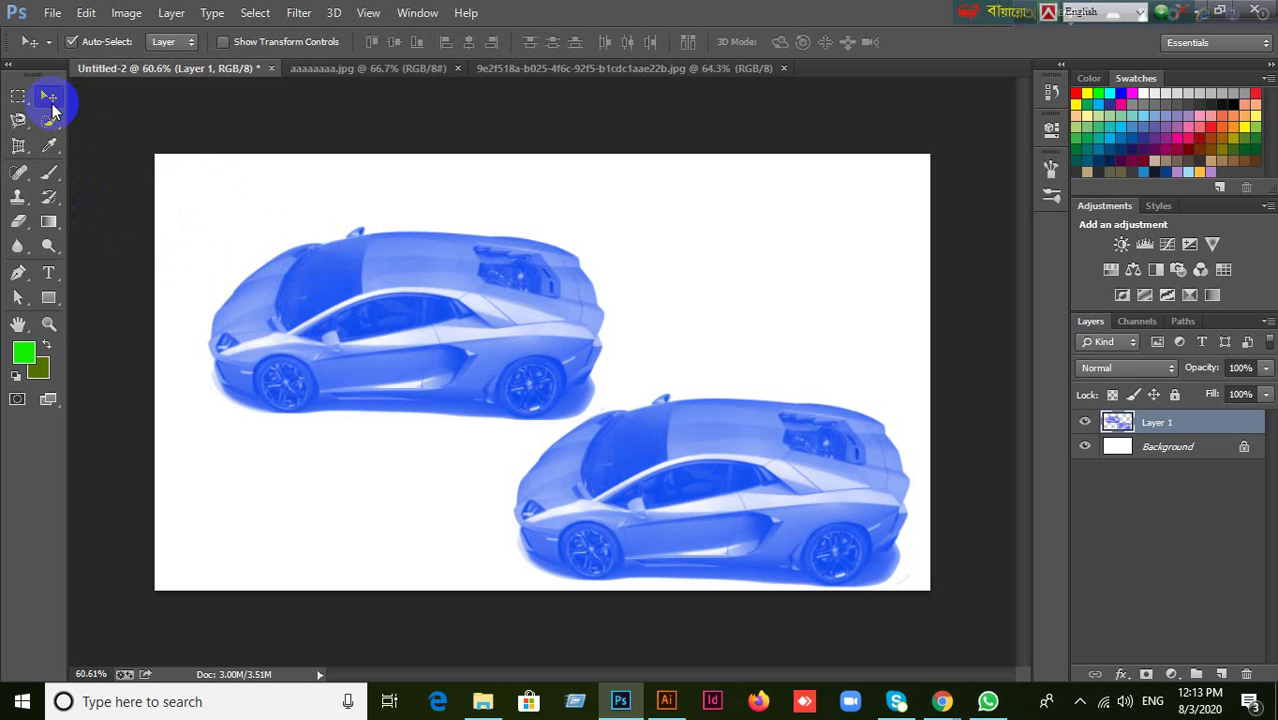
pyautogui.click(265, 69)
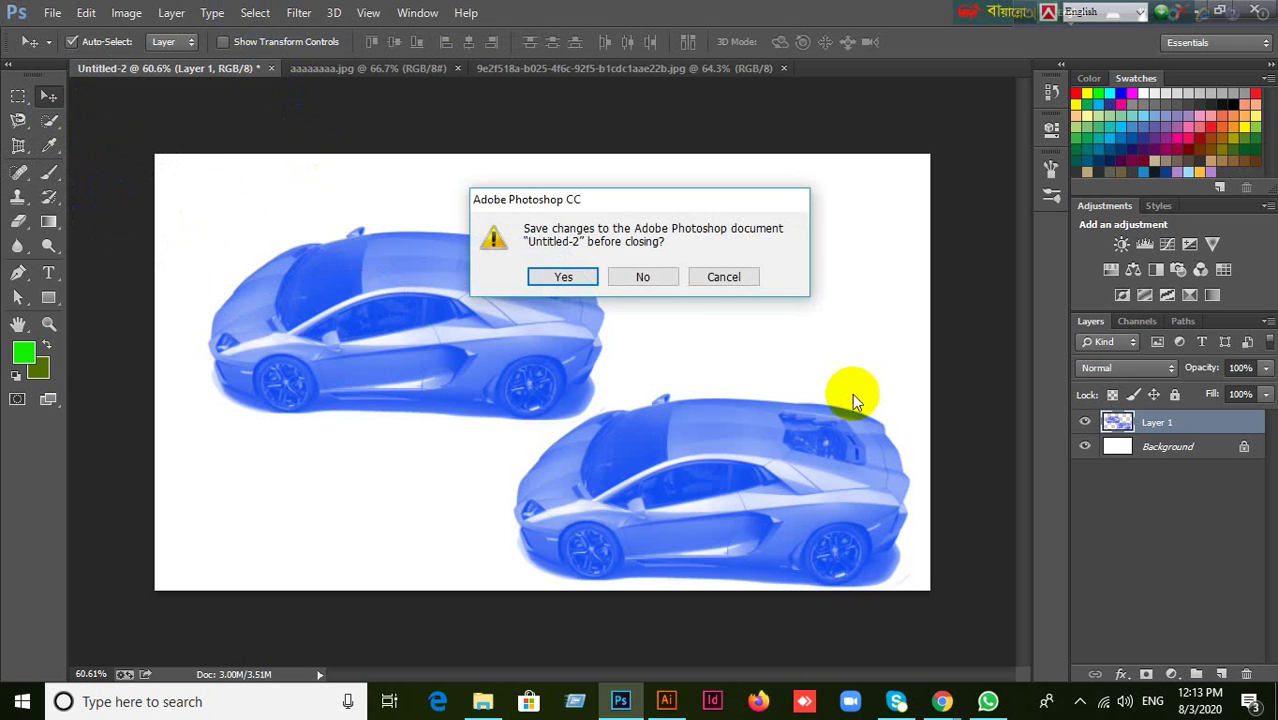
pyautogui.click(642, 273)
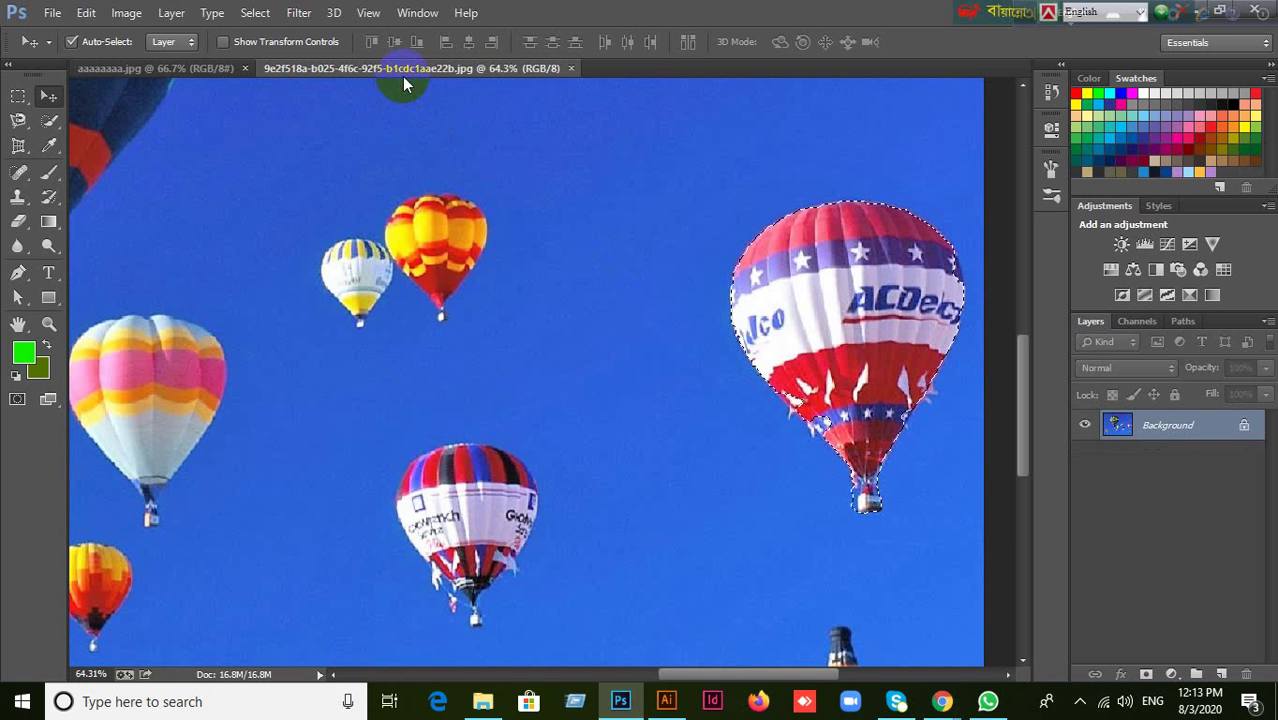
pyautogui.click(570, 68)
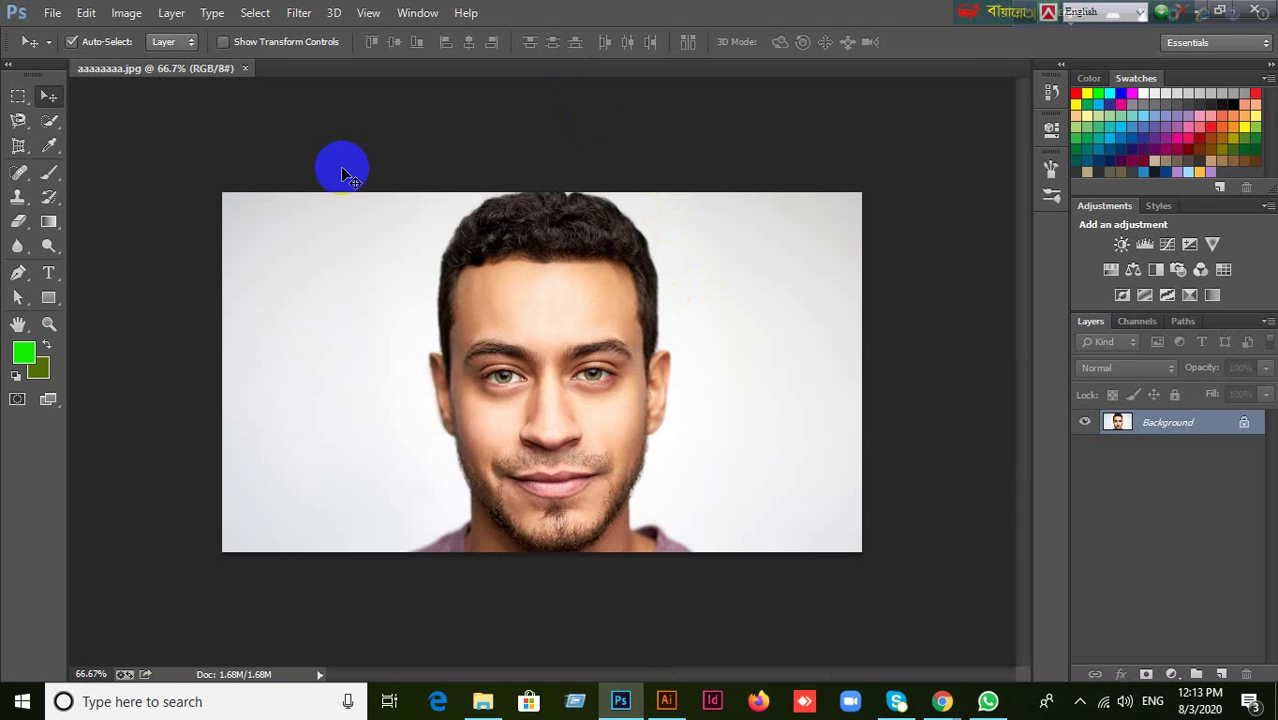
pyautogui.click(207, 68)
# Close the face photo and create a new white 1366×768 px document.
pyautogui.click(246, 69)
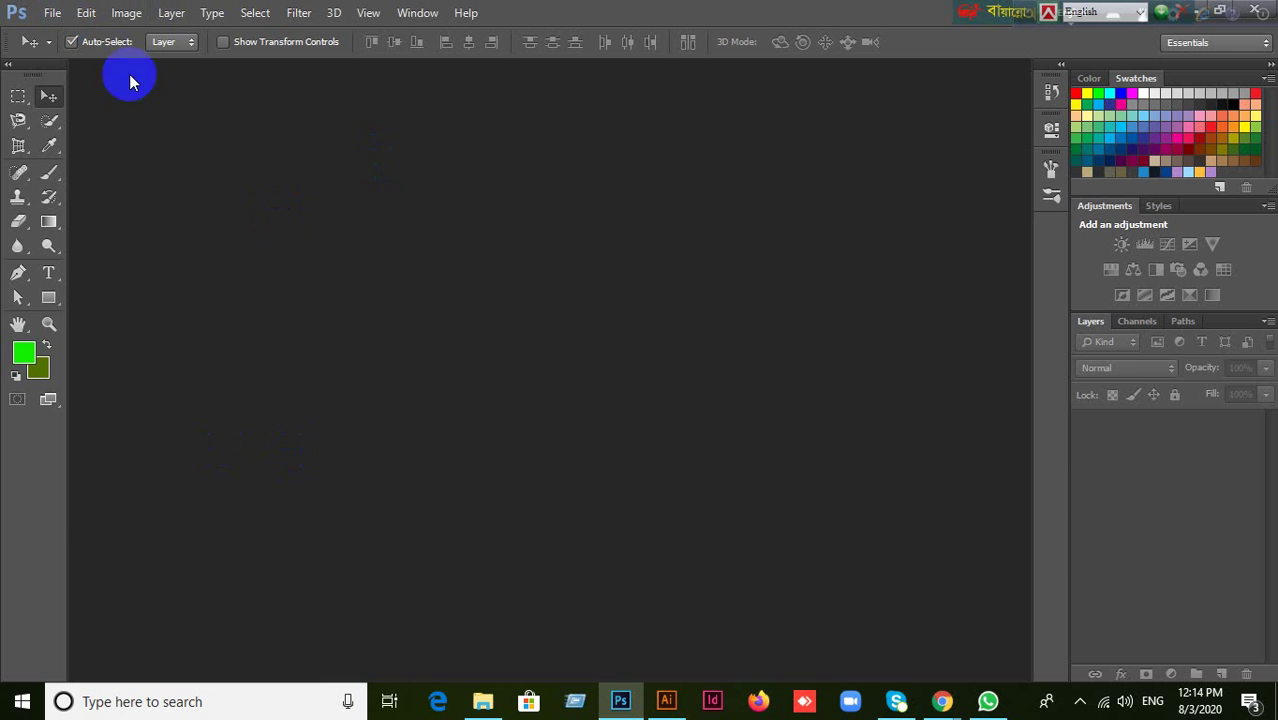
pyautogui.click(50, 13)
pyautogui.click(50, 34)
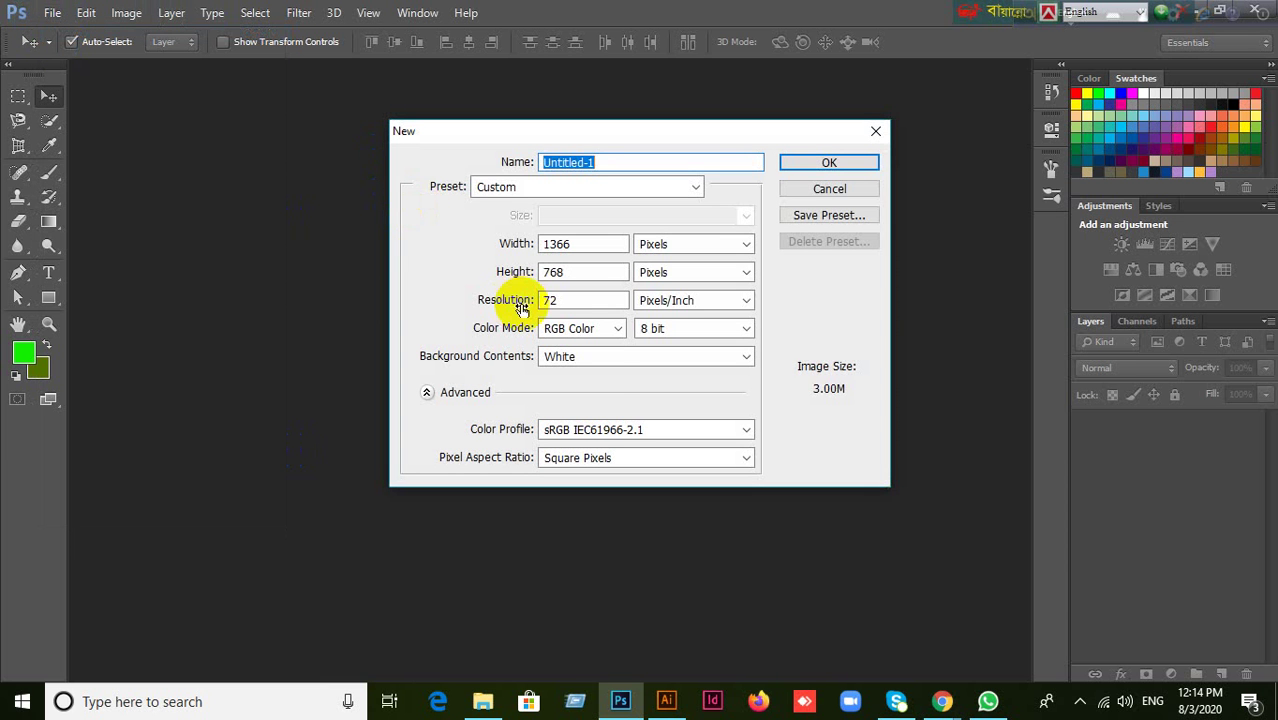
pyautogui.click(829, 163)
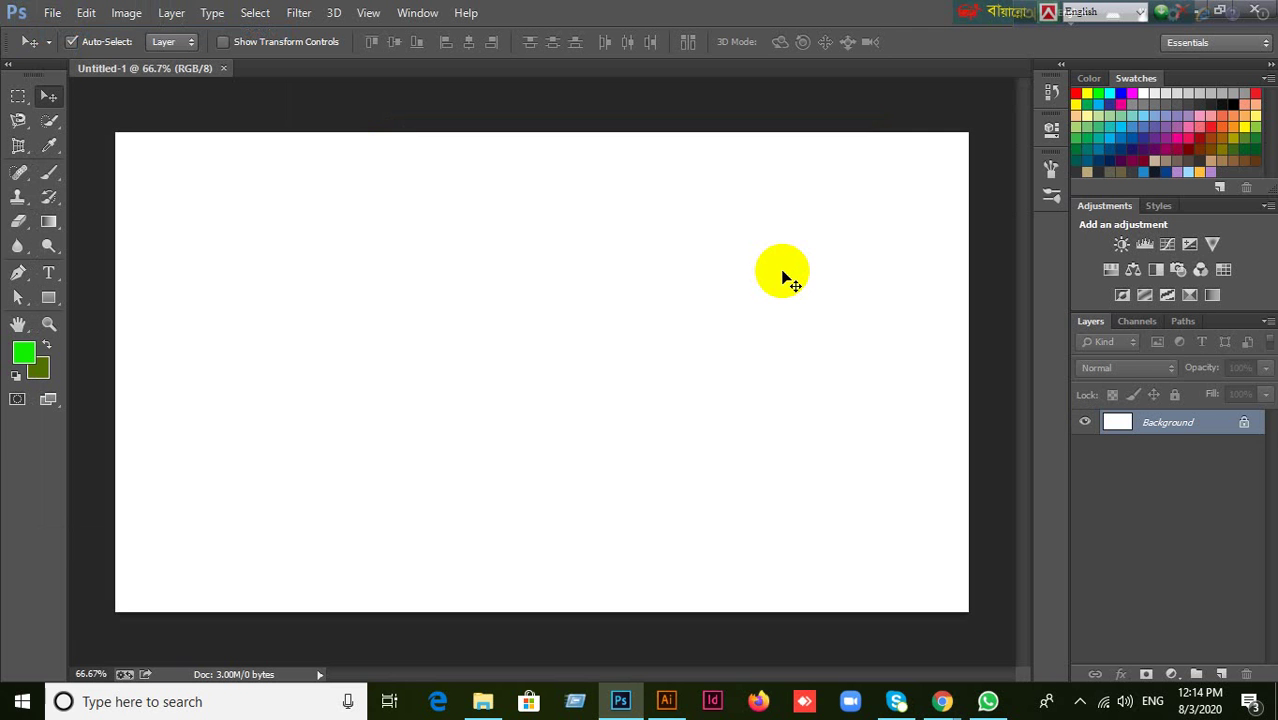
# Add an empty Layer 1 above the Background.
pyautogui.scroll(-1, 582, 277)
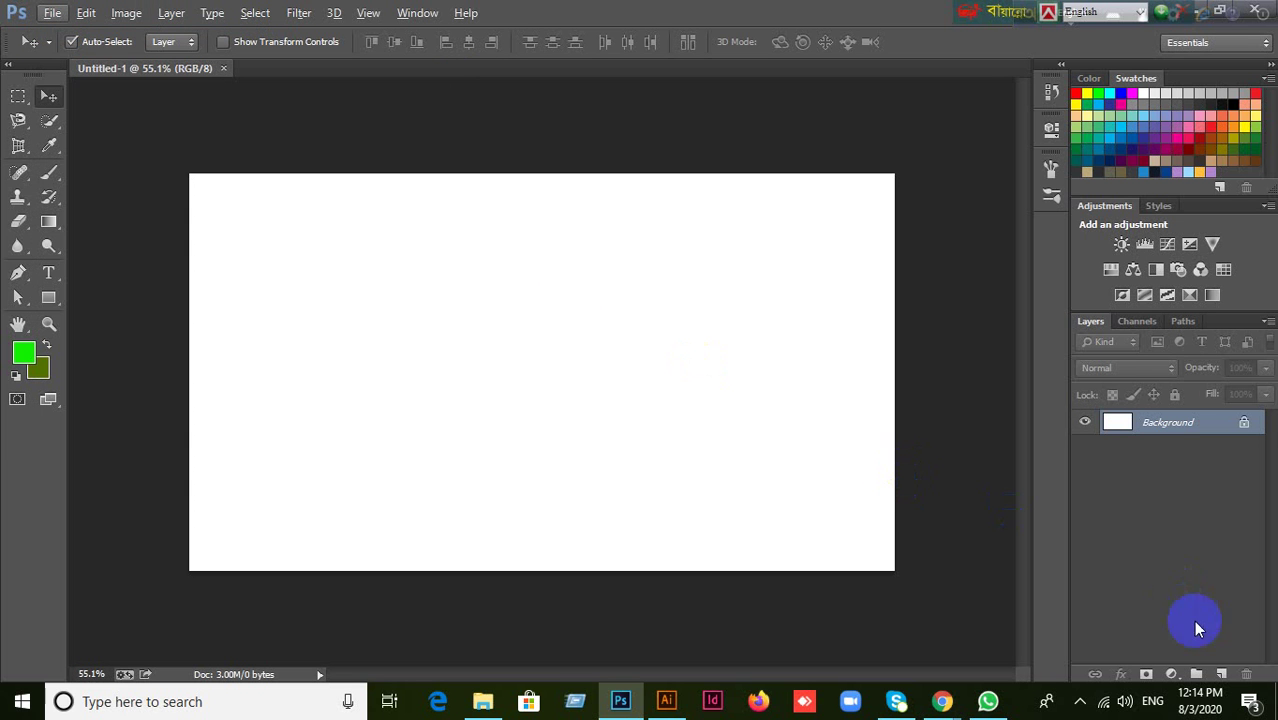
pyautogui.click(1220, 675)
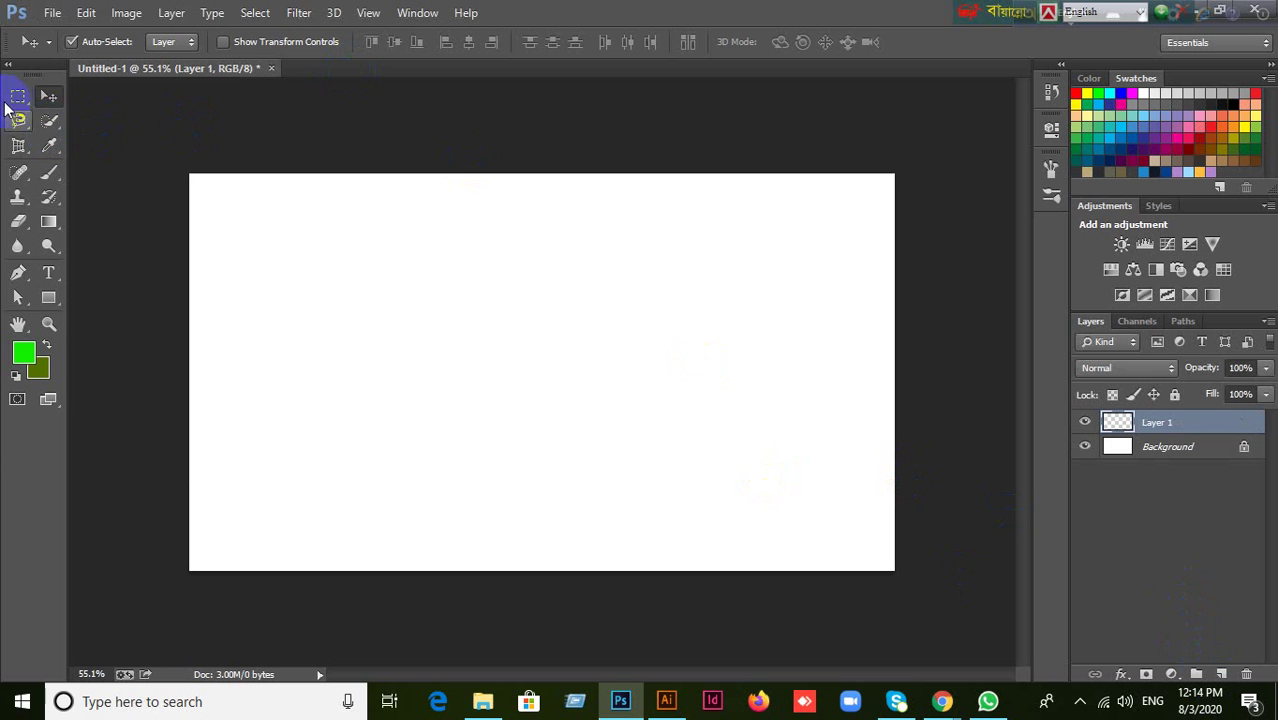
pyautogui.click(10, 100)
# Select the bottom band of the canvas, fill it with medium green, and deselect.
pyautogui.click(86, 92)
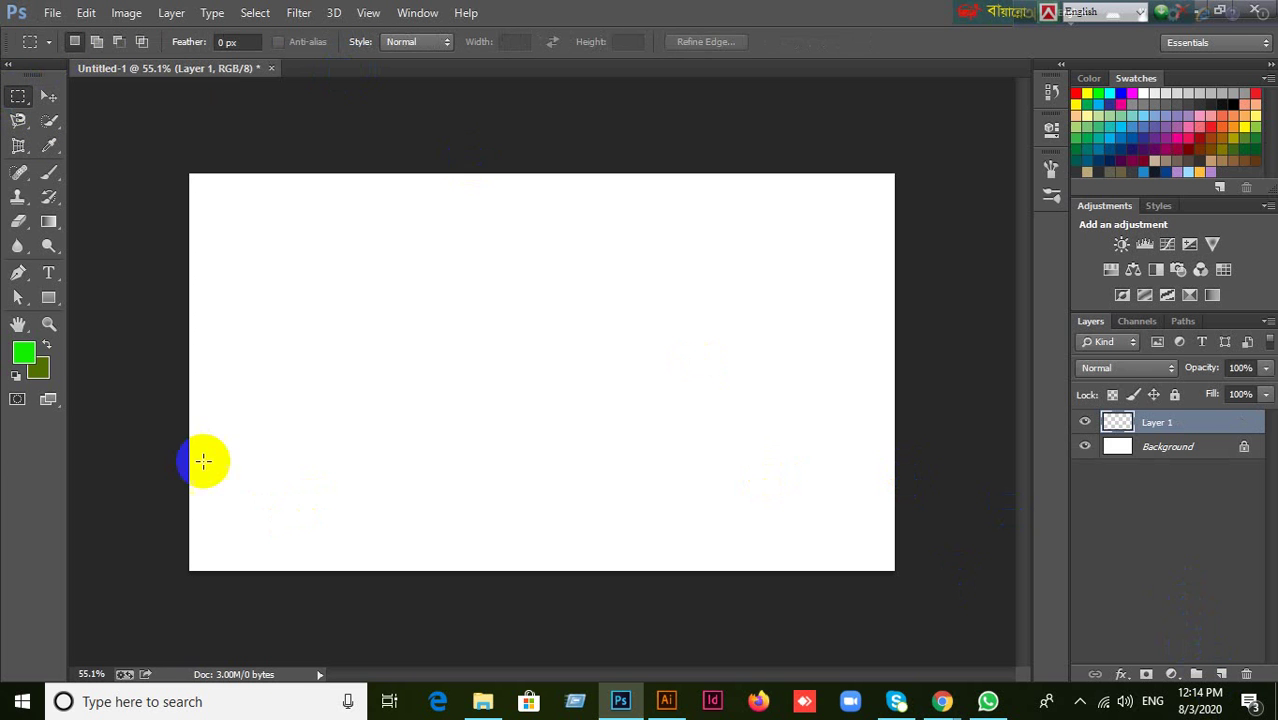
pyautogui.moveTo(189, 443); pyautogui.dragTo(916, 589)
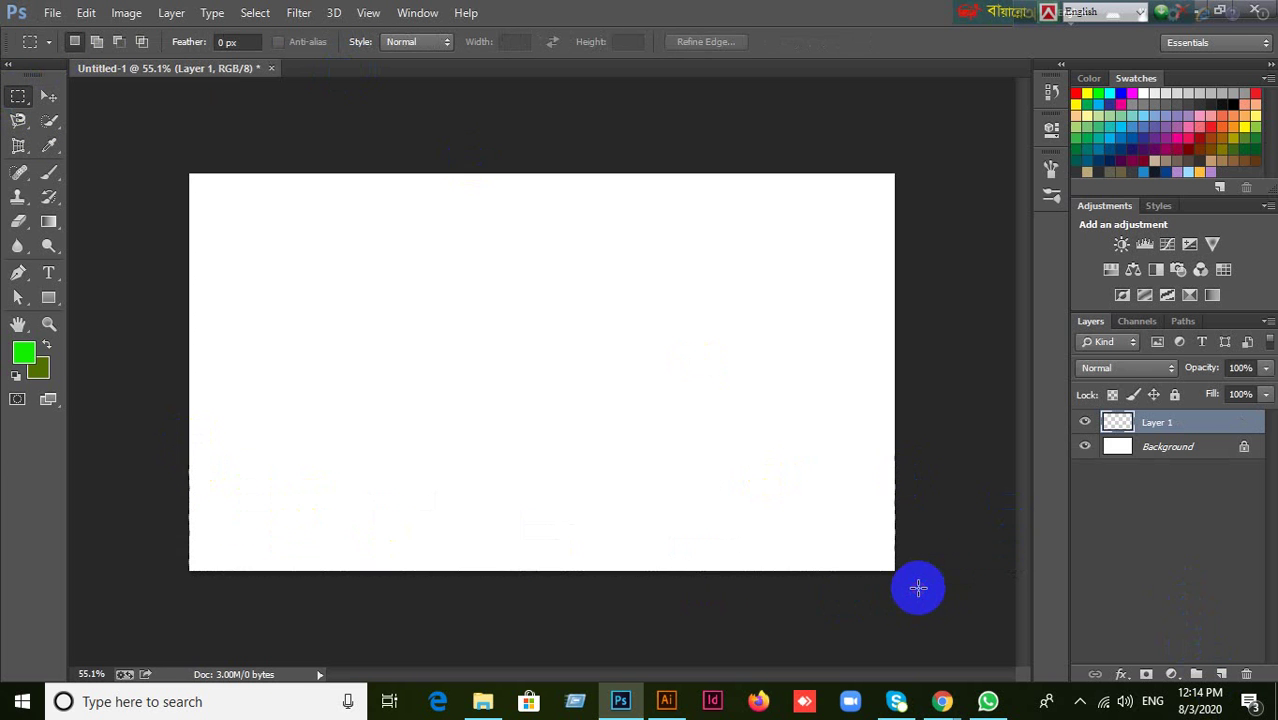
pyautogui.click(1070, 154)
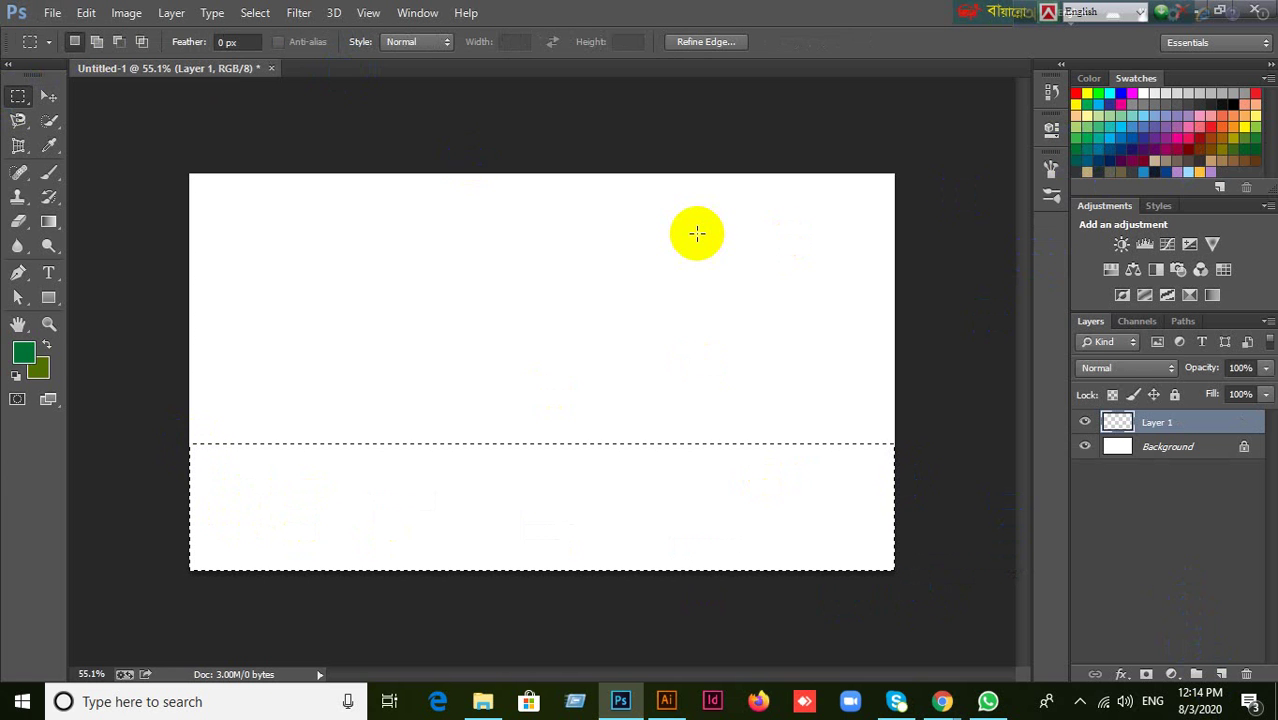
pyautogui.press('alt')
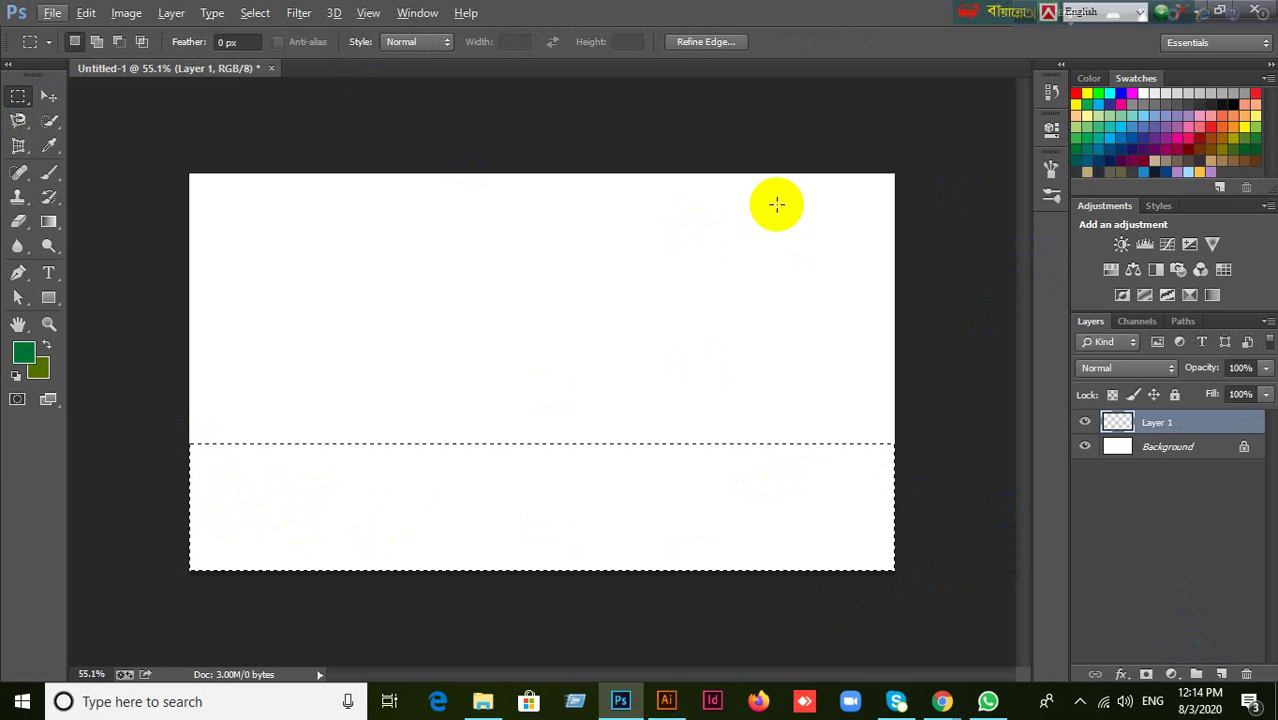
pyautogui.click(1093, 128)
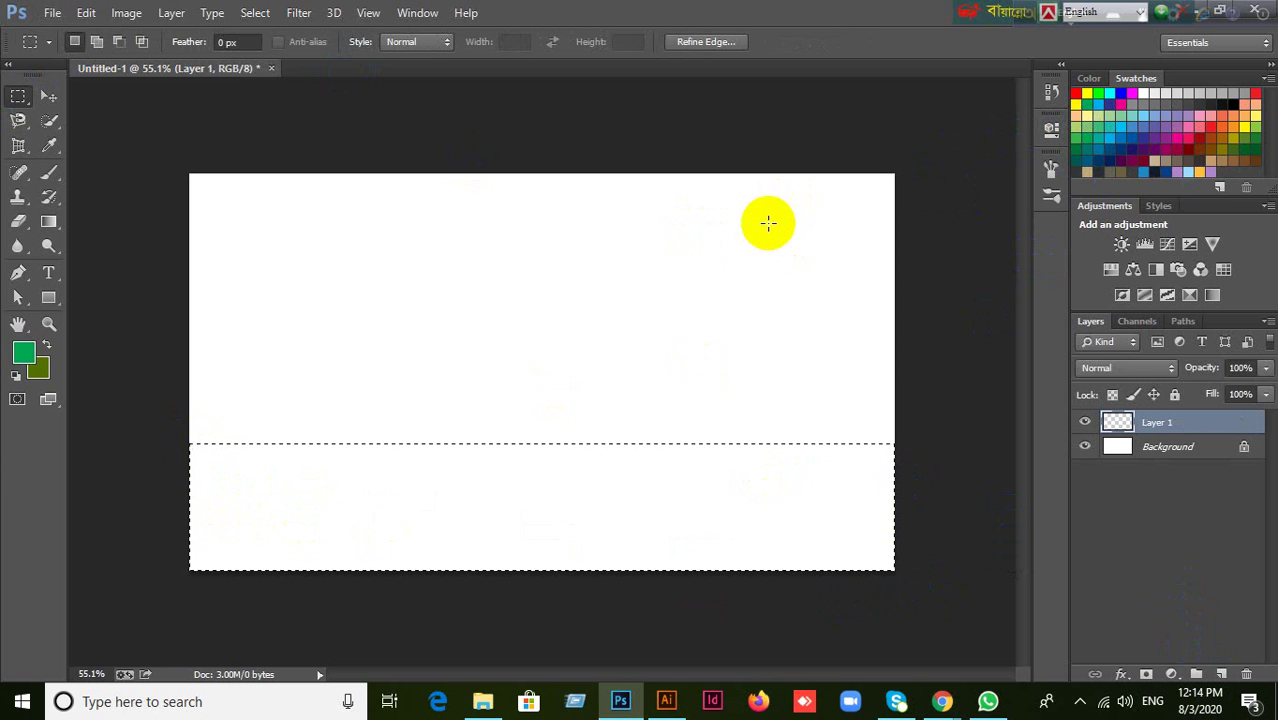
pyautogui.press('alt')
pyautogui.hotkey('alt', 'BackSpace')
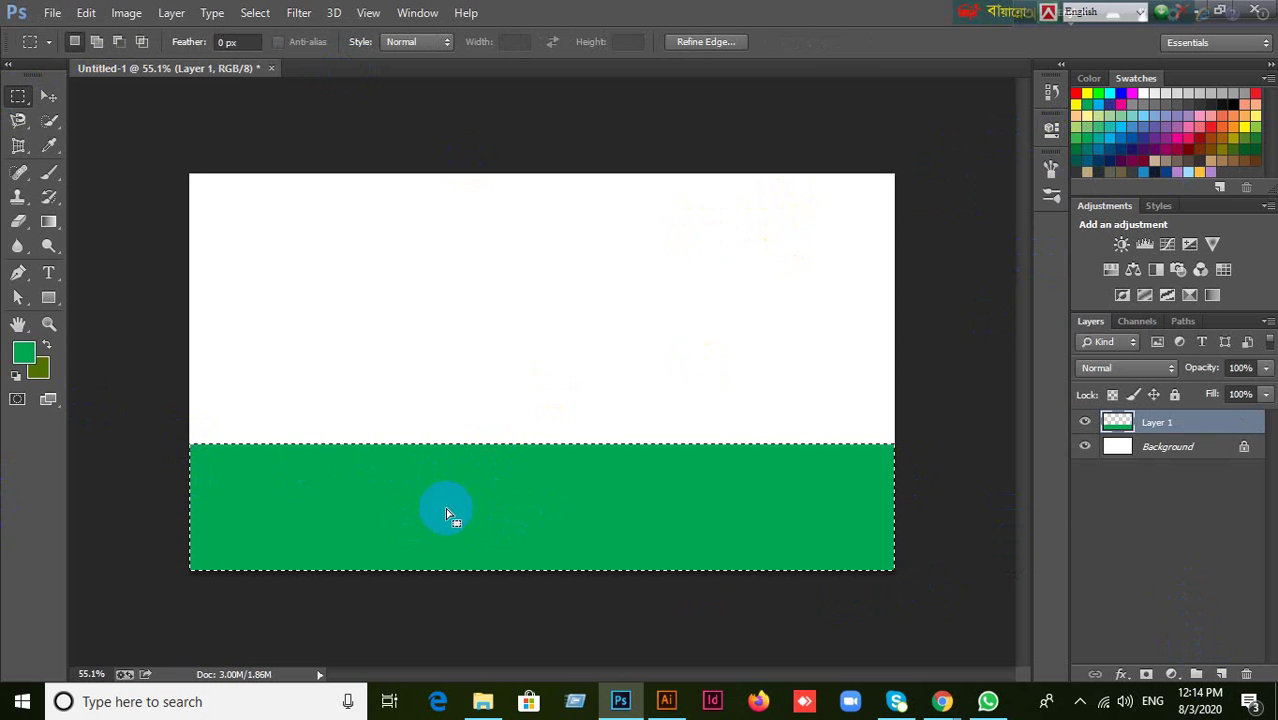
pyautogui.hotkey('ctrl', 'd')
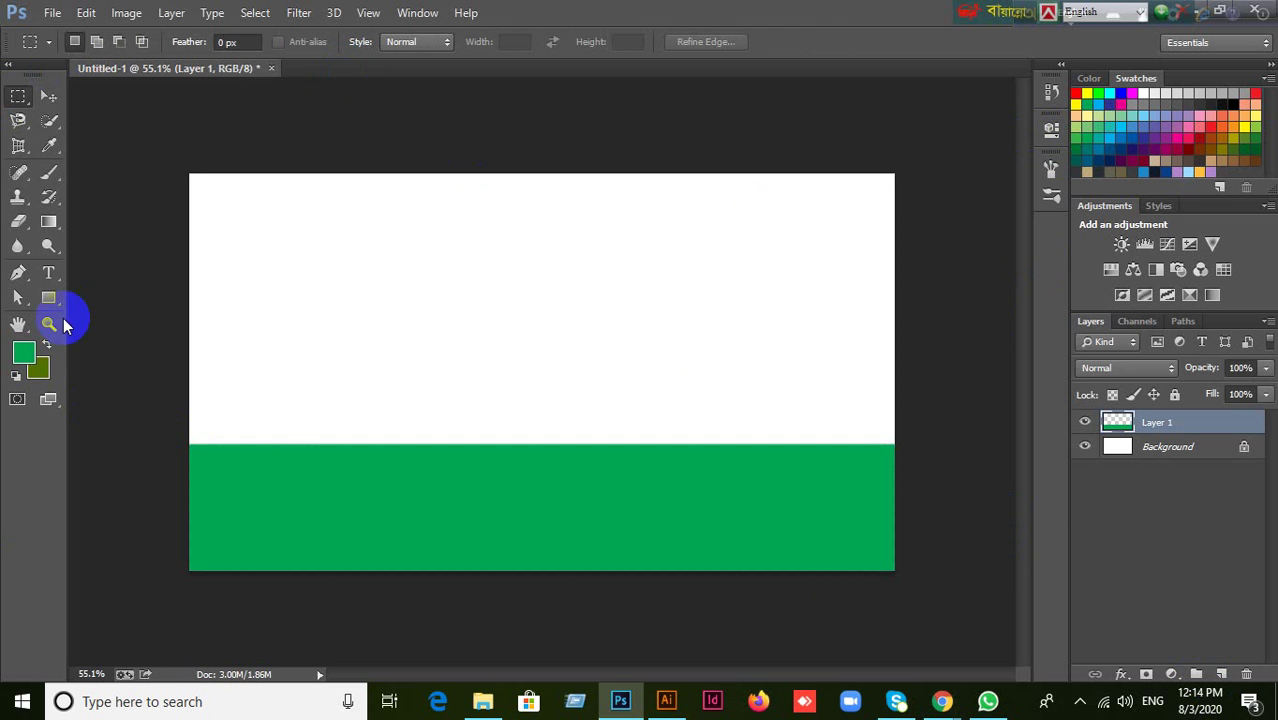
pyautogui.click(48, 95)
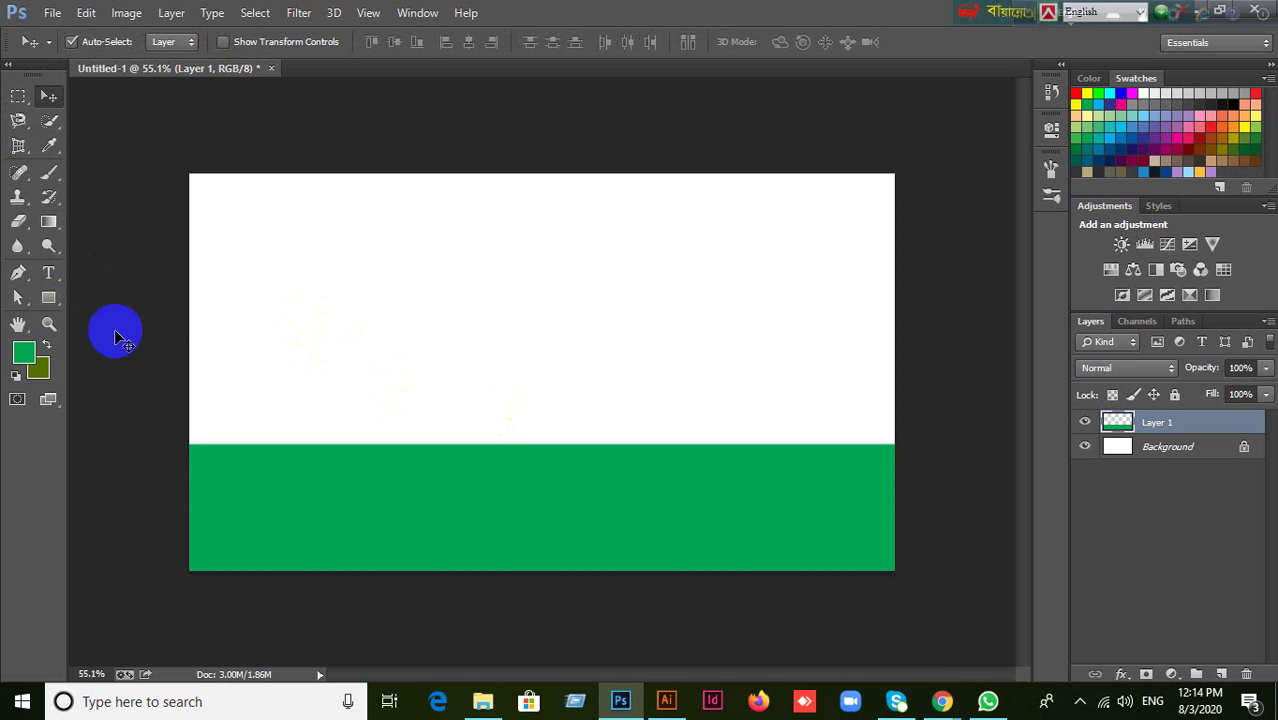
# With the Brush tool active, choose Load Brushes from the brush preset picker's menu.
pyautogui.click(49, 172)
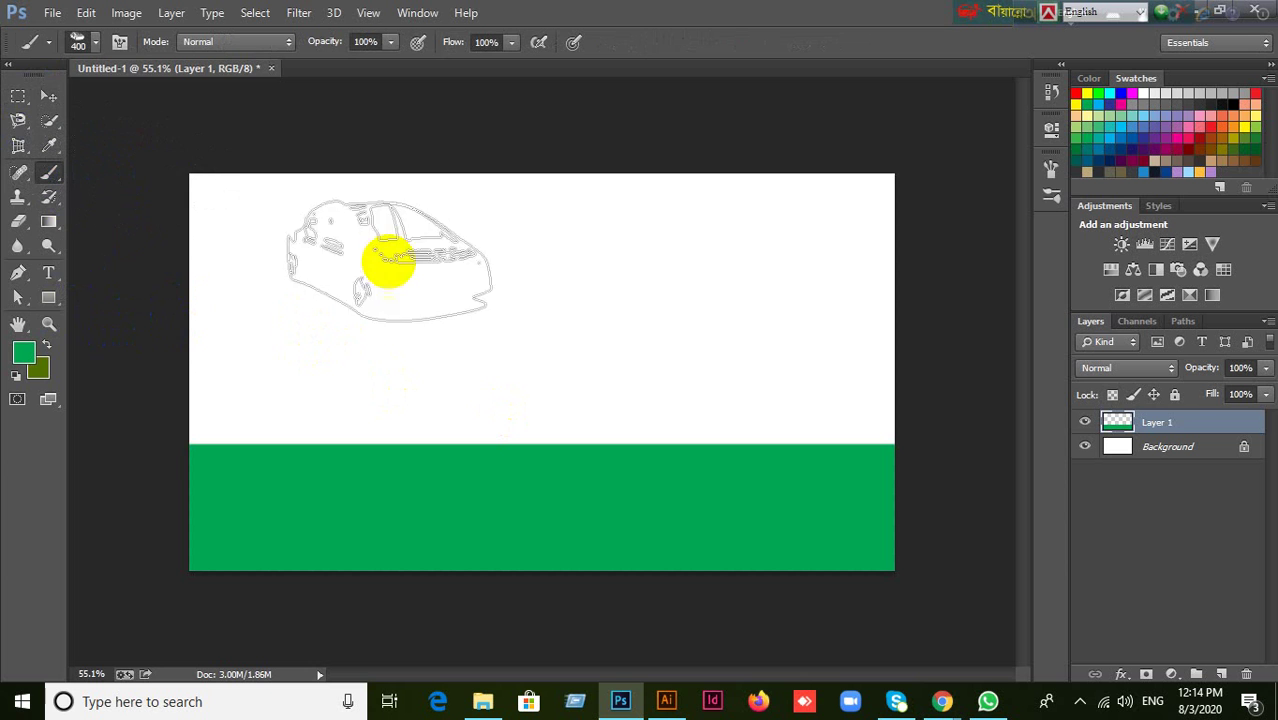
pyautogui.click(95, 44)
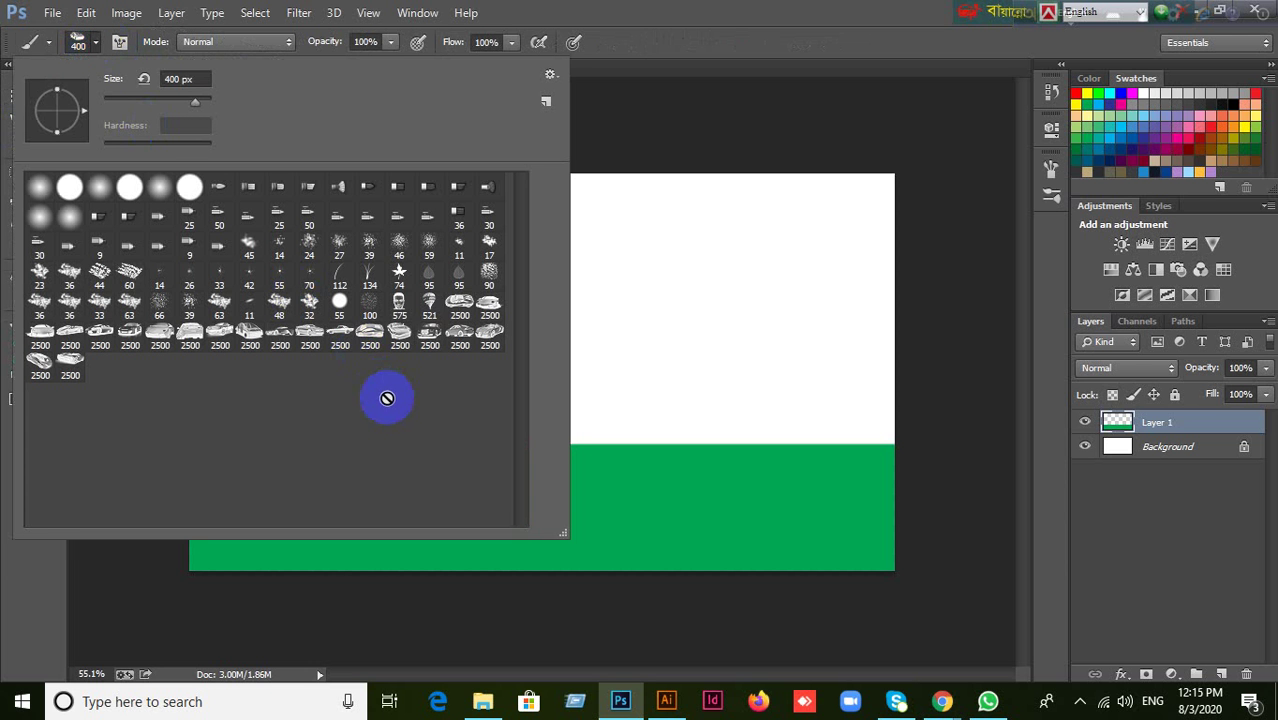
pyautogui.click(693, 8)
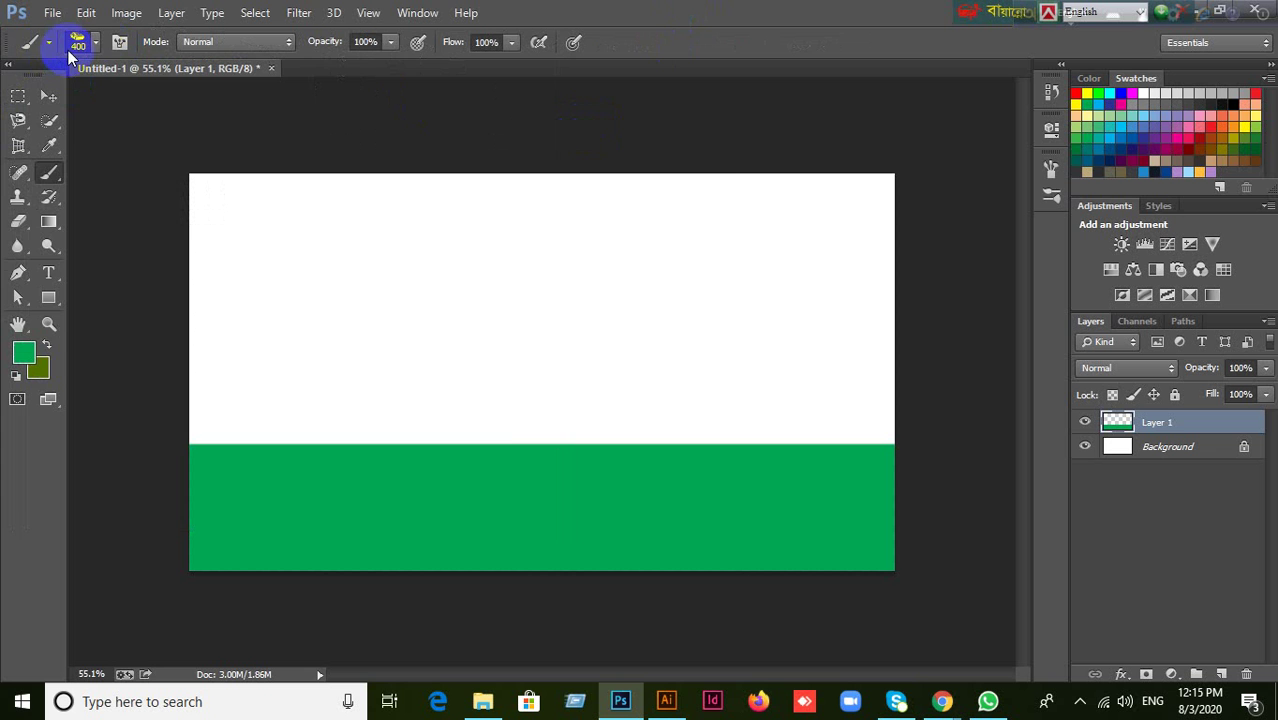
pyautogui.click(95, 43)
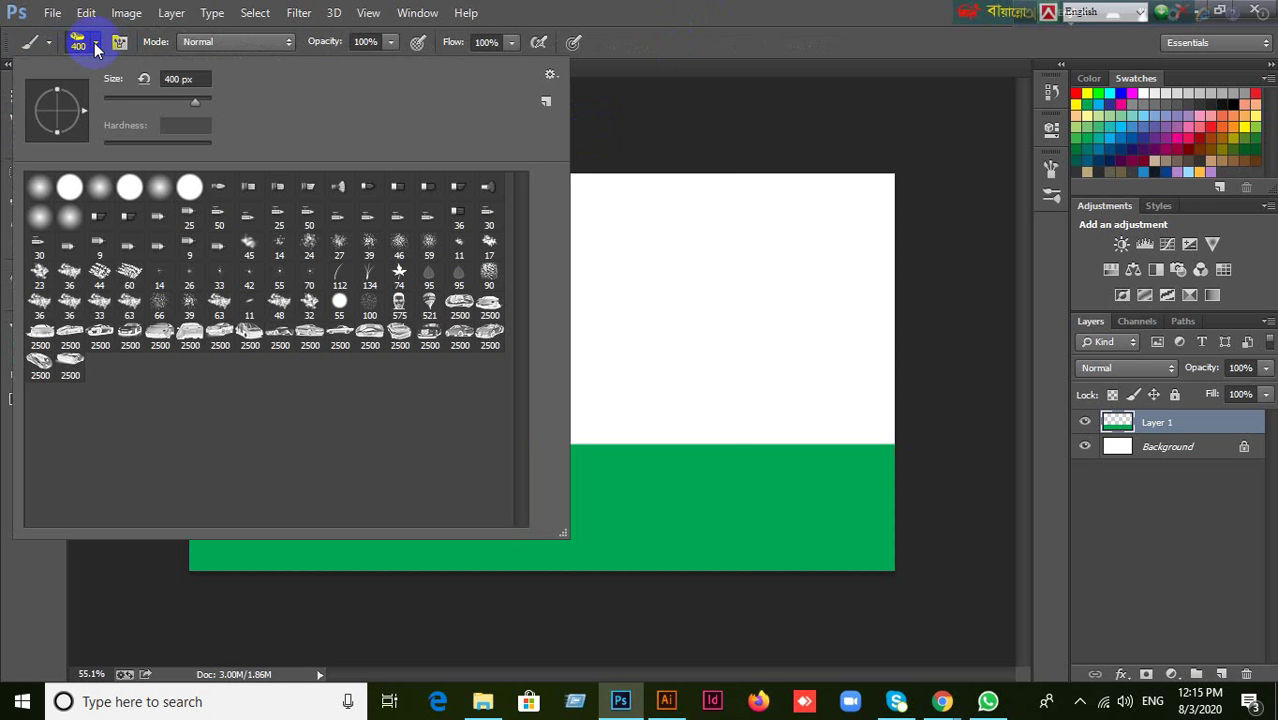
pyautogui.click(553, 76)
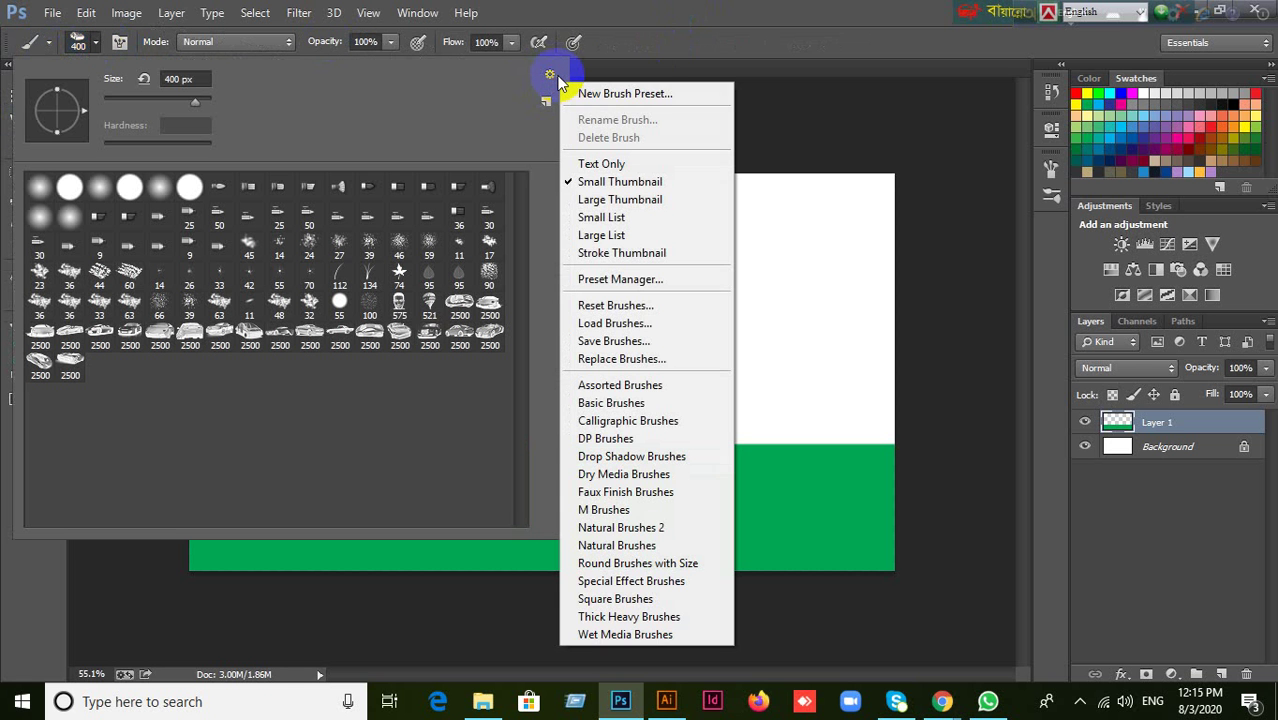
pyautogui.click(627, 322)
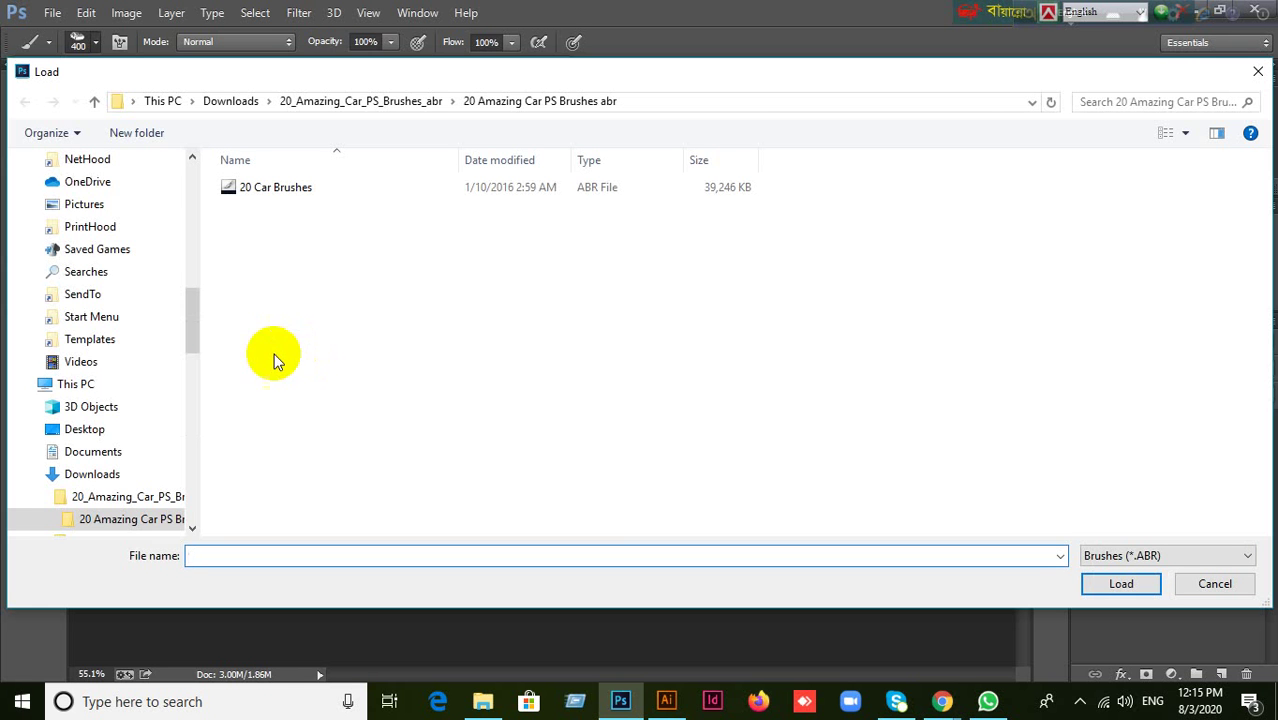
# Load 20 Architect Brushes.abr from the Downloads architect houses brush folder.
pyautogui.scroll(10, 175, 312)
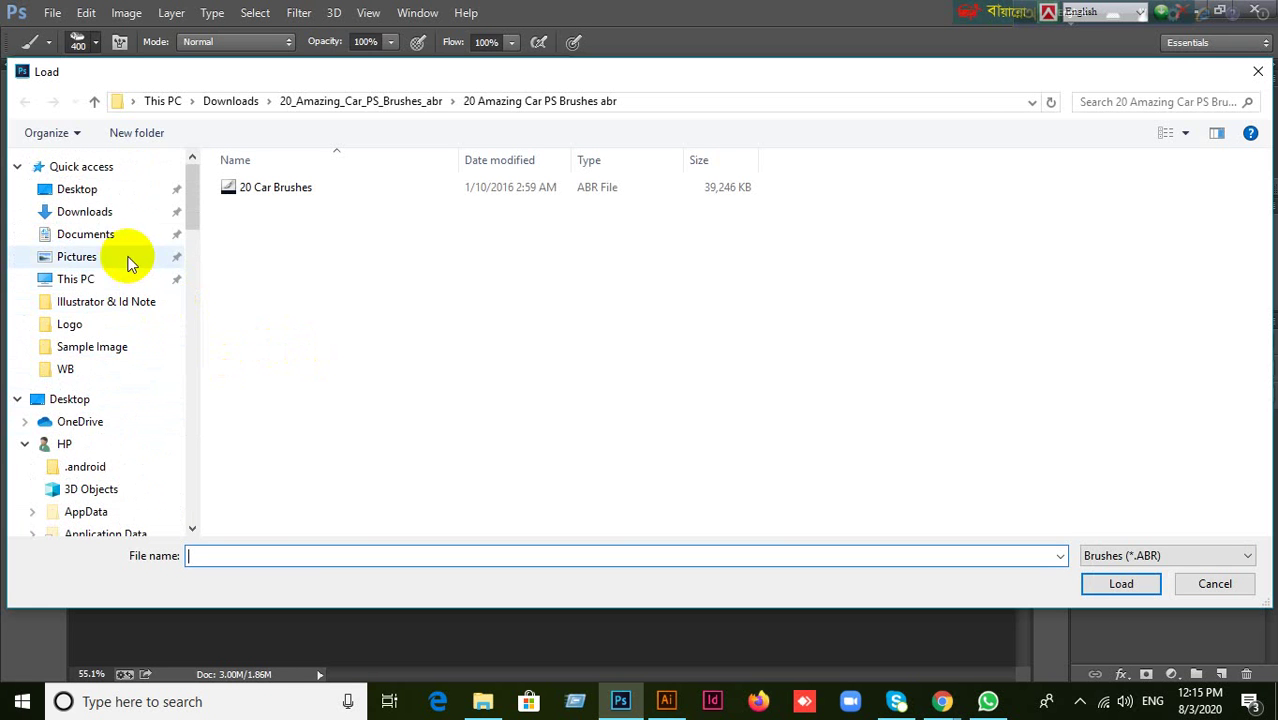
pyautogui.click(108, 215)
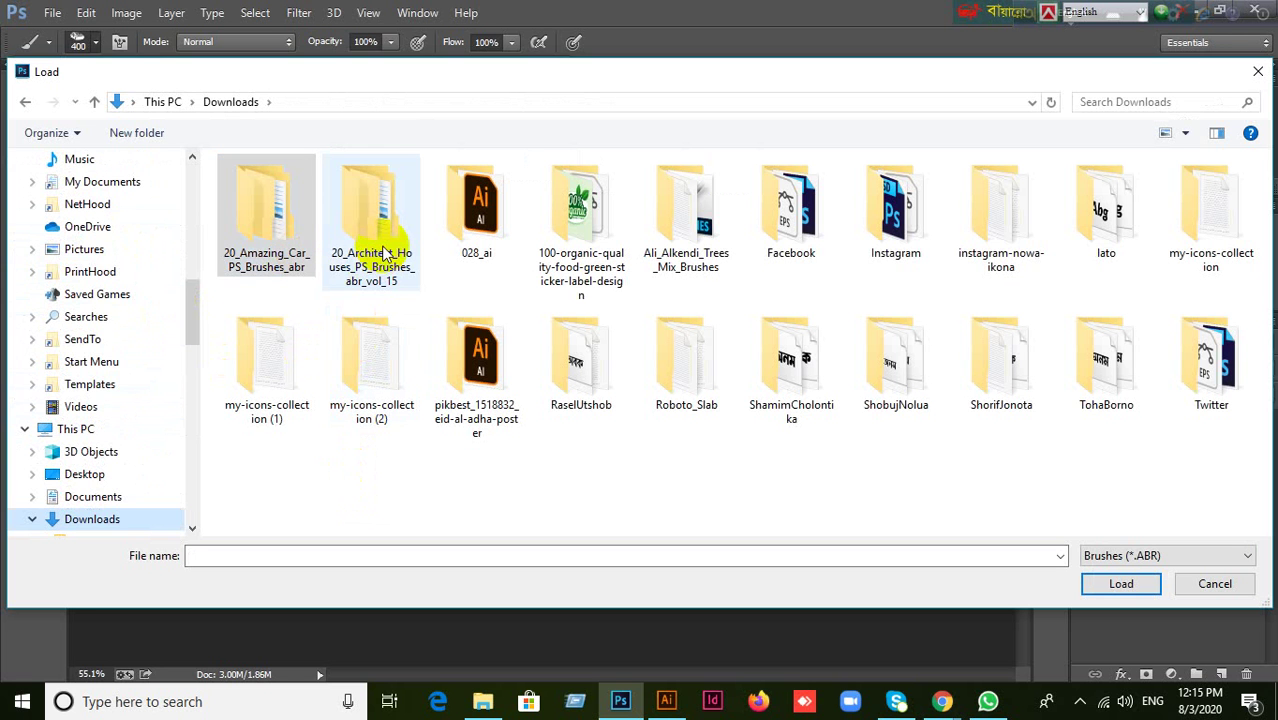
pyautogui.click(386, 255)
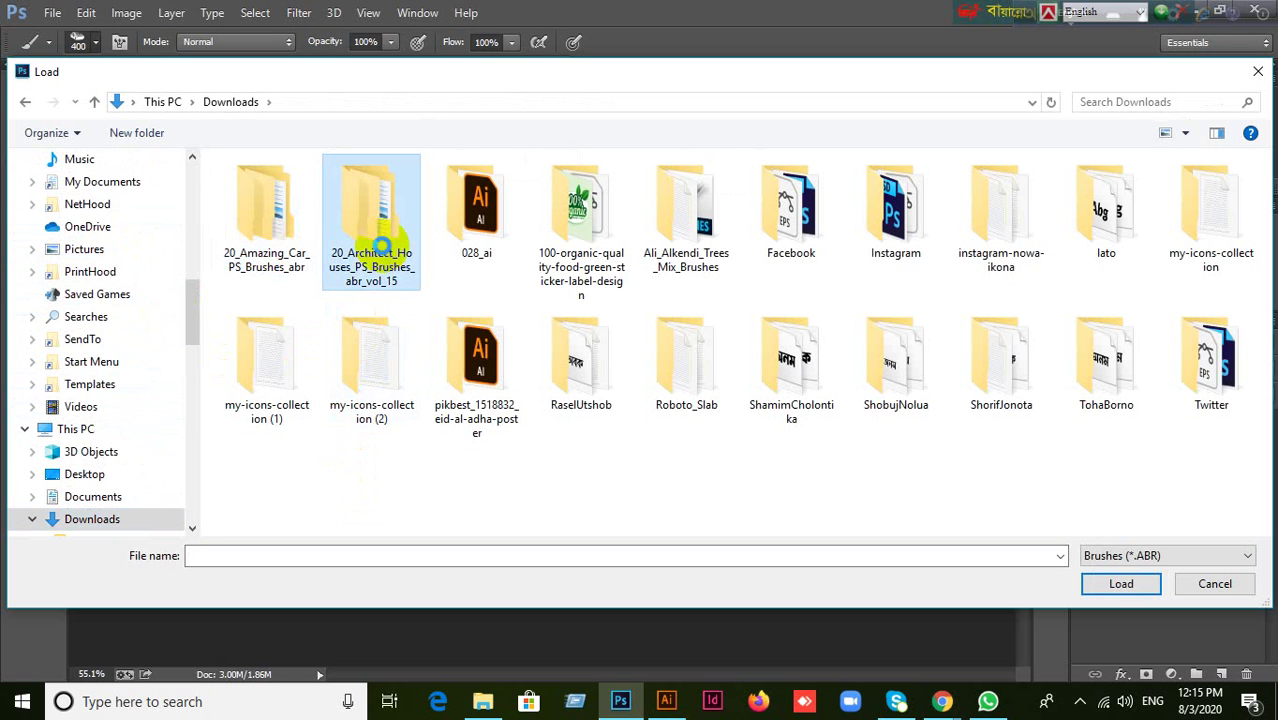
pyautogui.doubleClick(385, 246)
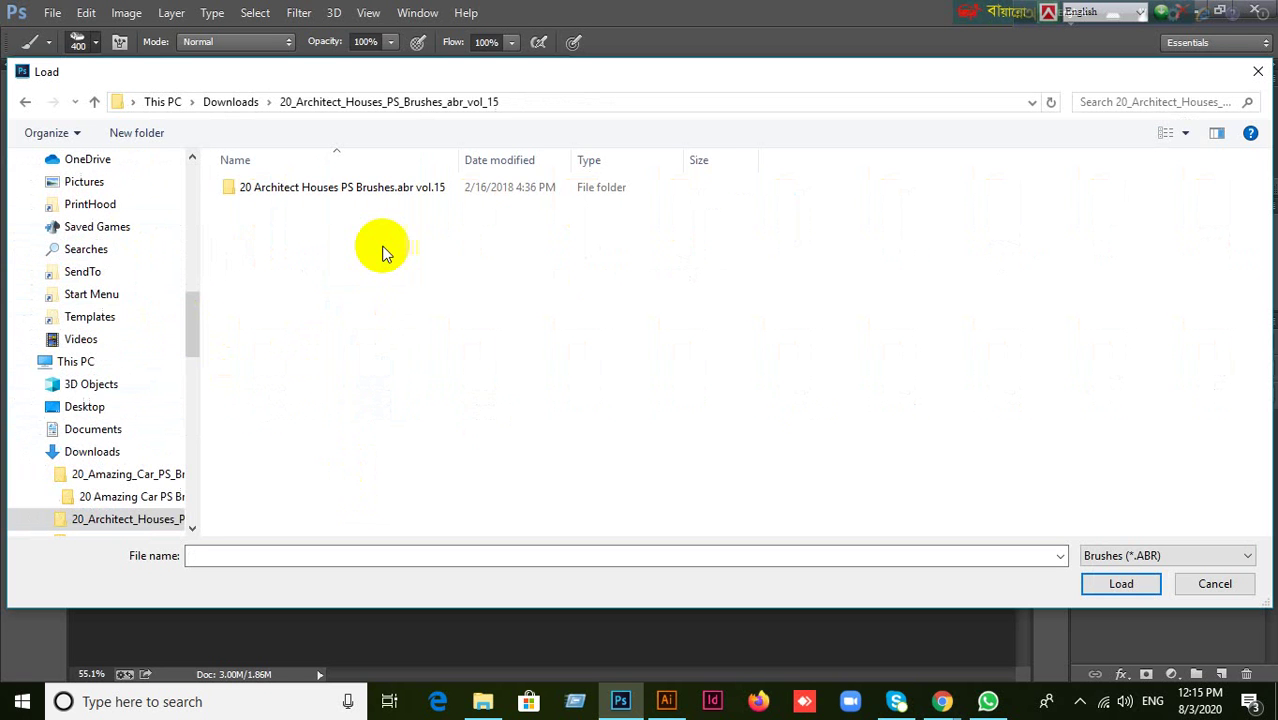
pyautogui.click(322, 200)
pyautogui.doubleClick(320, 193)
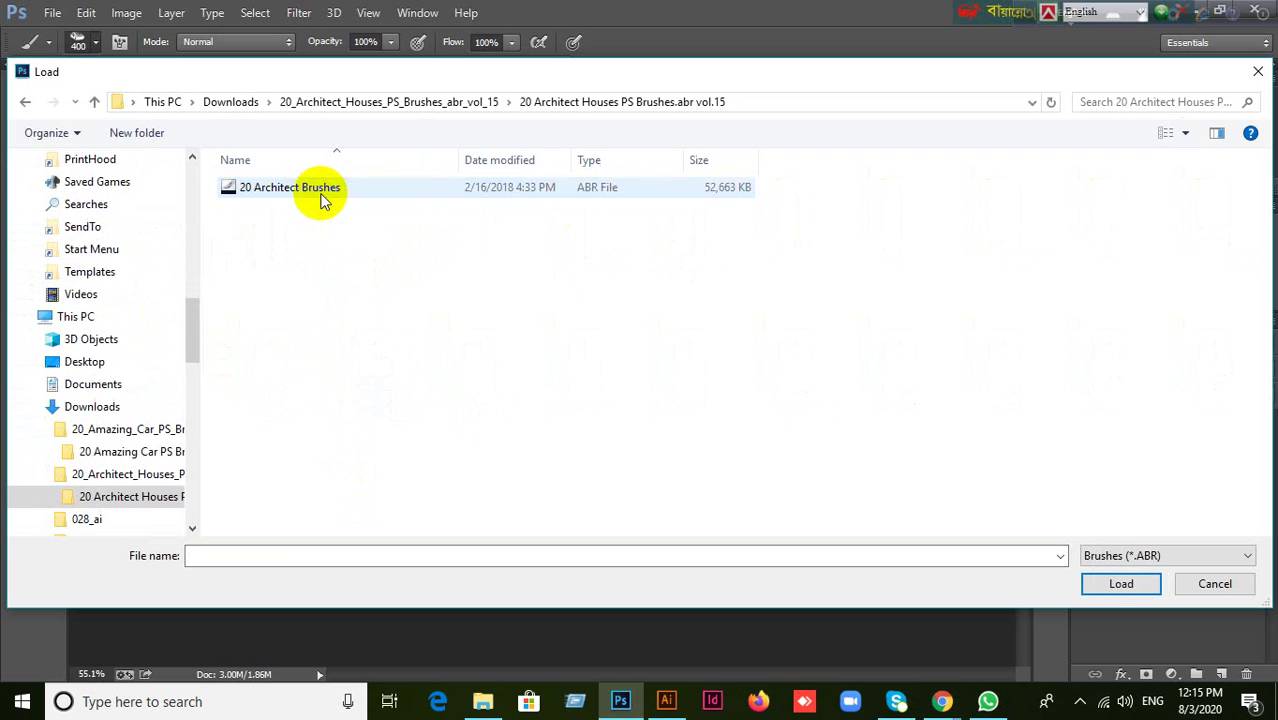
pyautogui.click(297, 192)
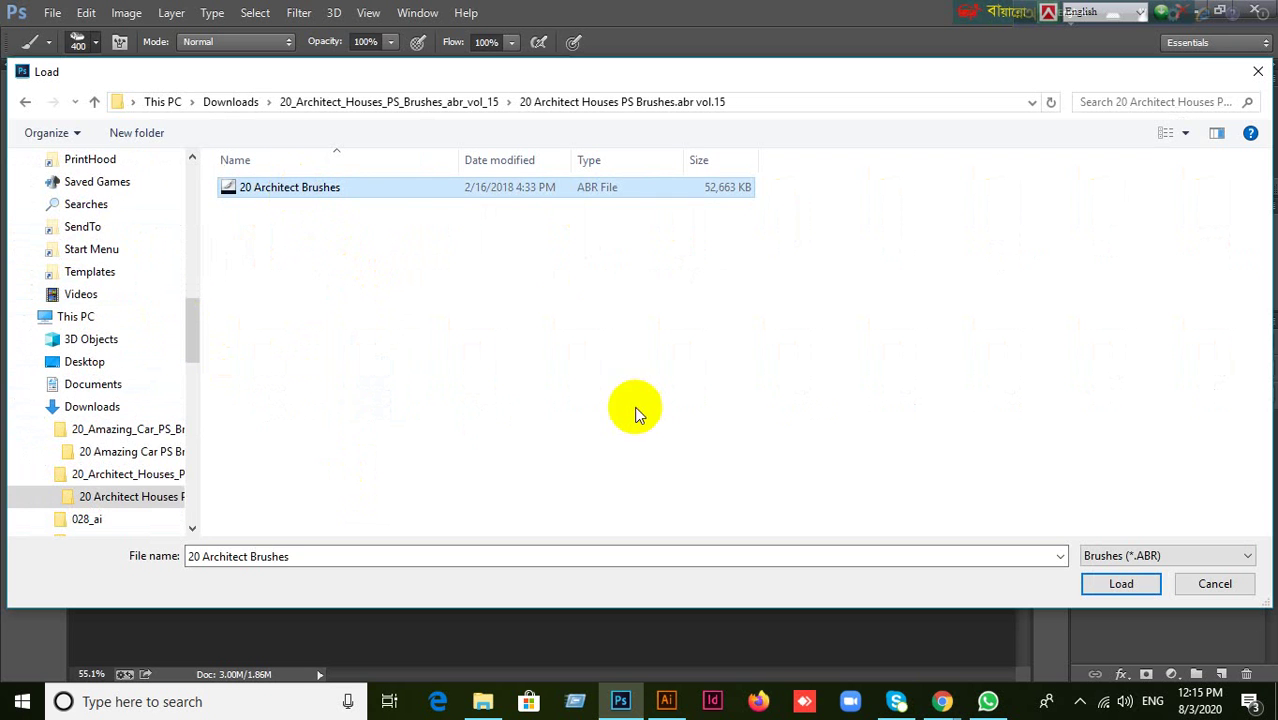
pyautogui.click(1118, 585)
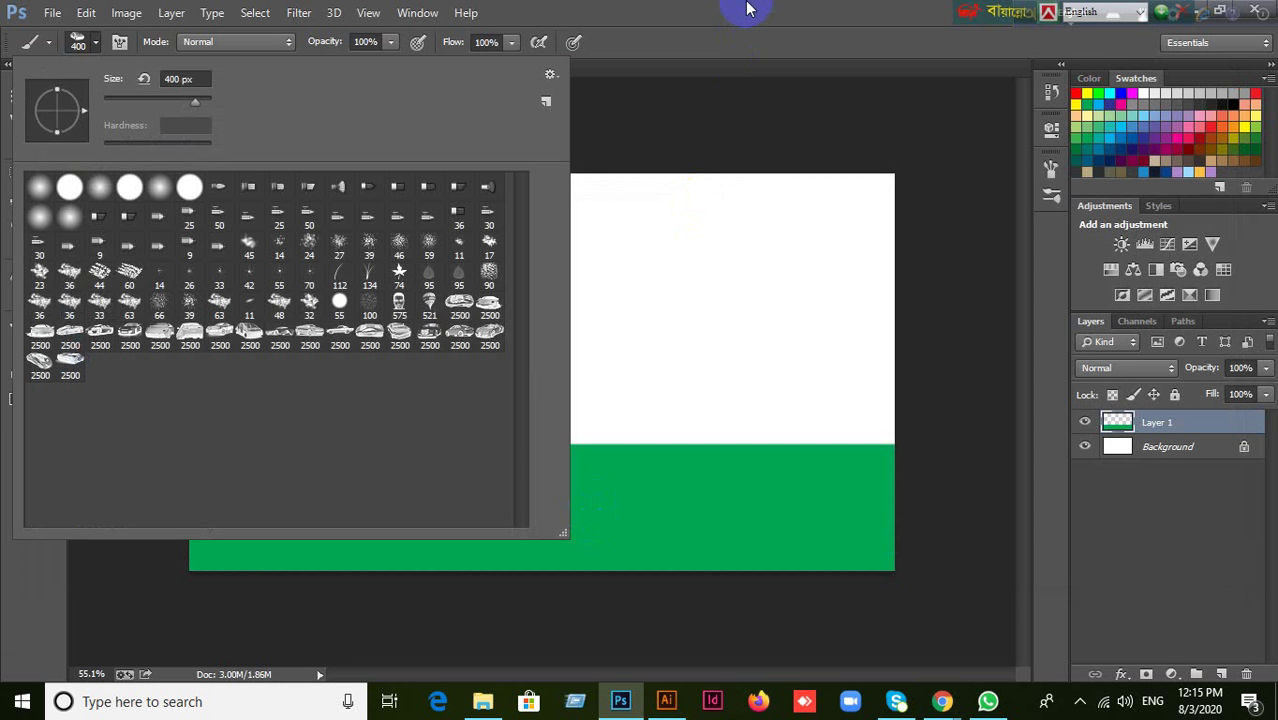
pyautogui.click(745, 6)
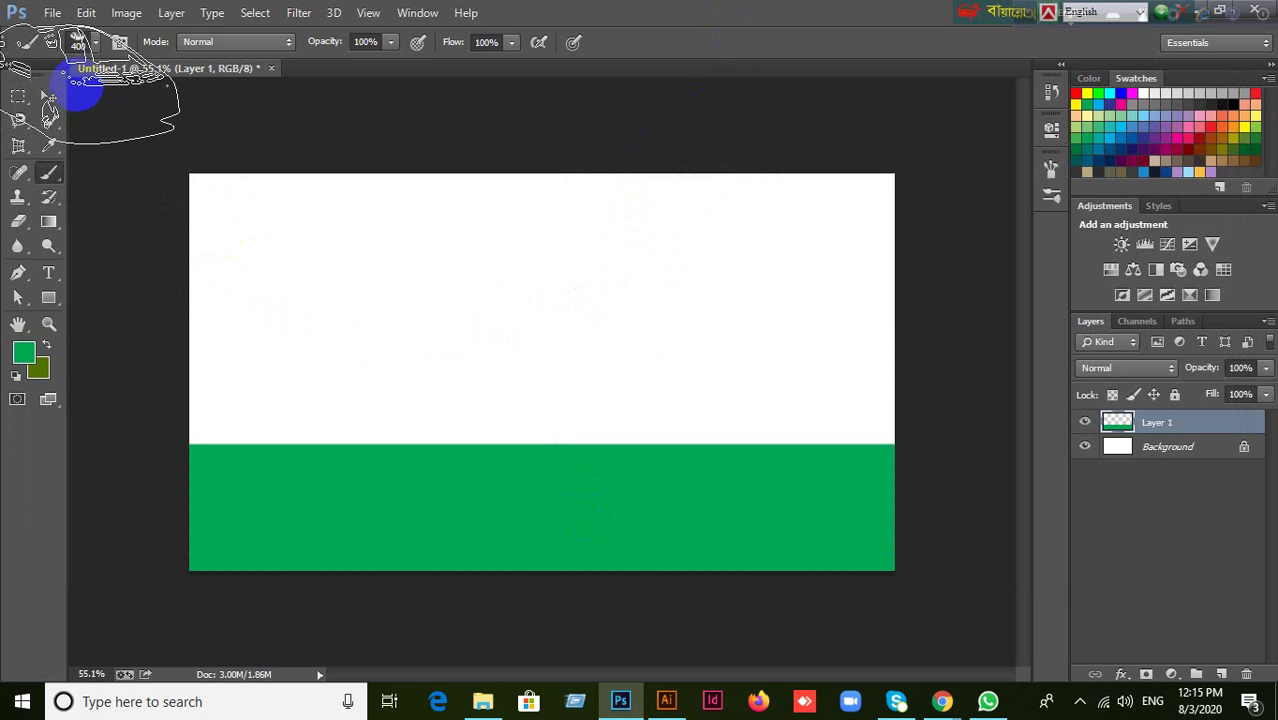
# Pick a 2500 px house brush and shrink it to 500 px.
pyautogui.click(49, 95)
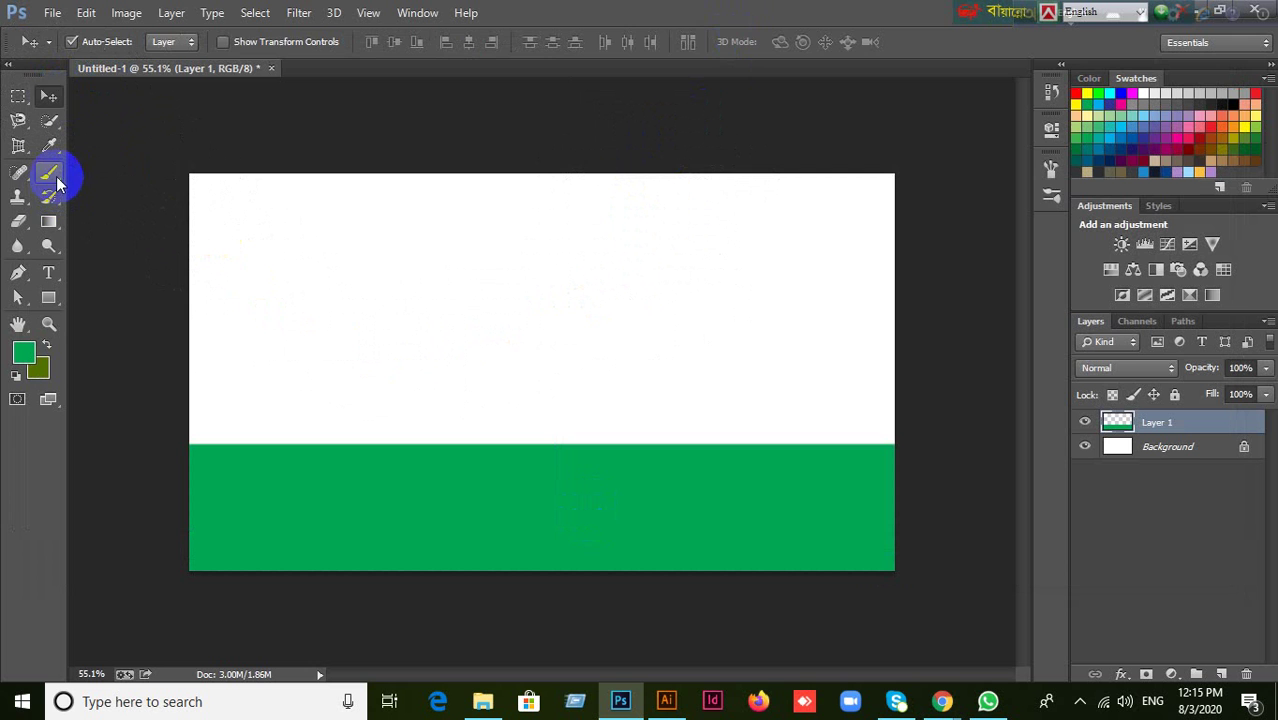
pyautogui.click(57, 178)
pyautogui.click(112, 172)
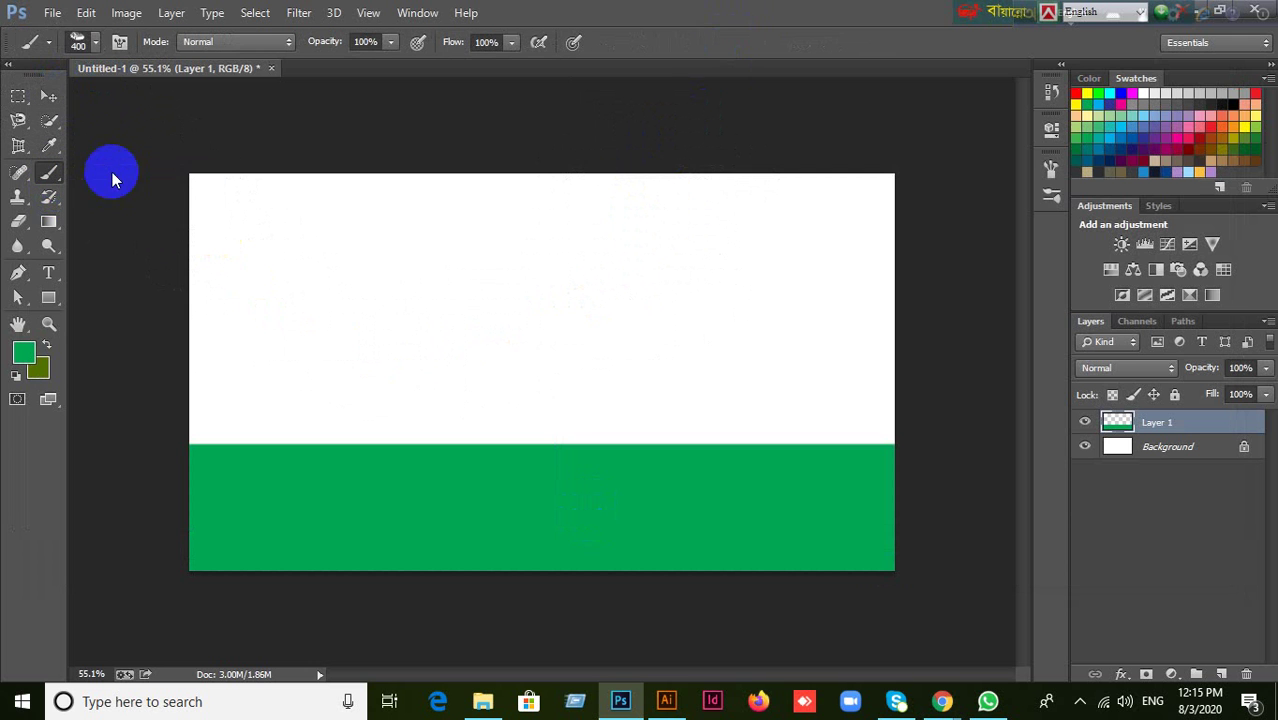
pyautogui.click(95, 46)
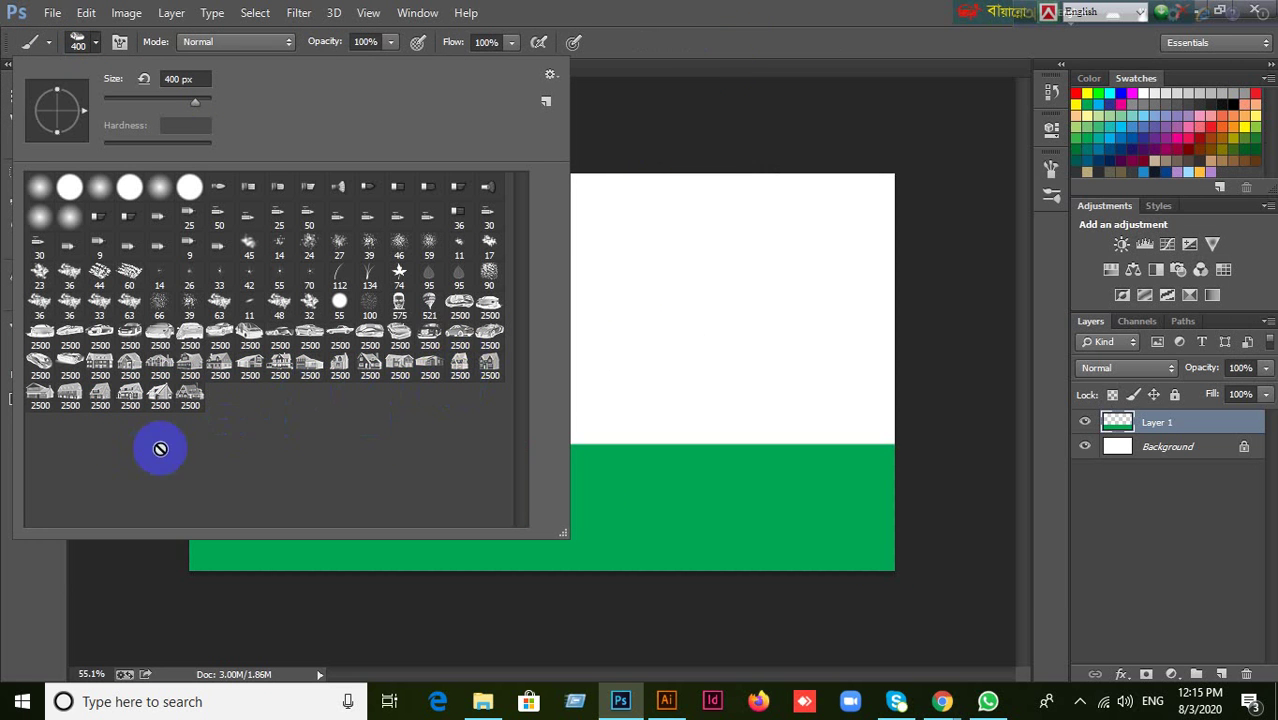
pyautogui.click(170, 405)
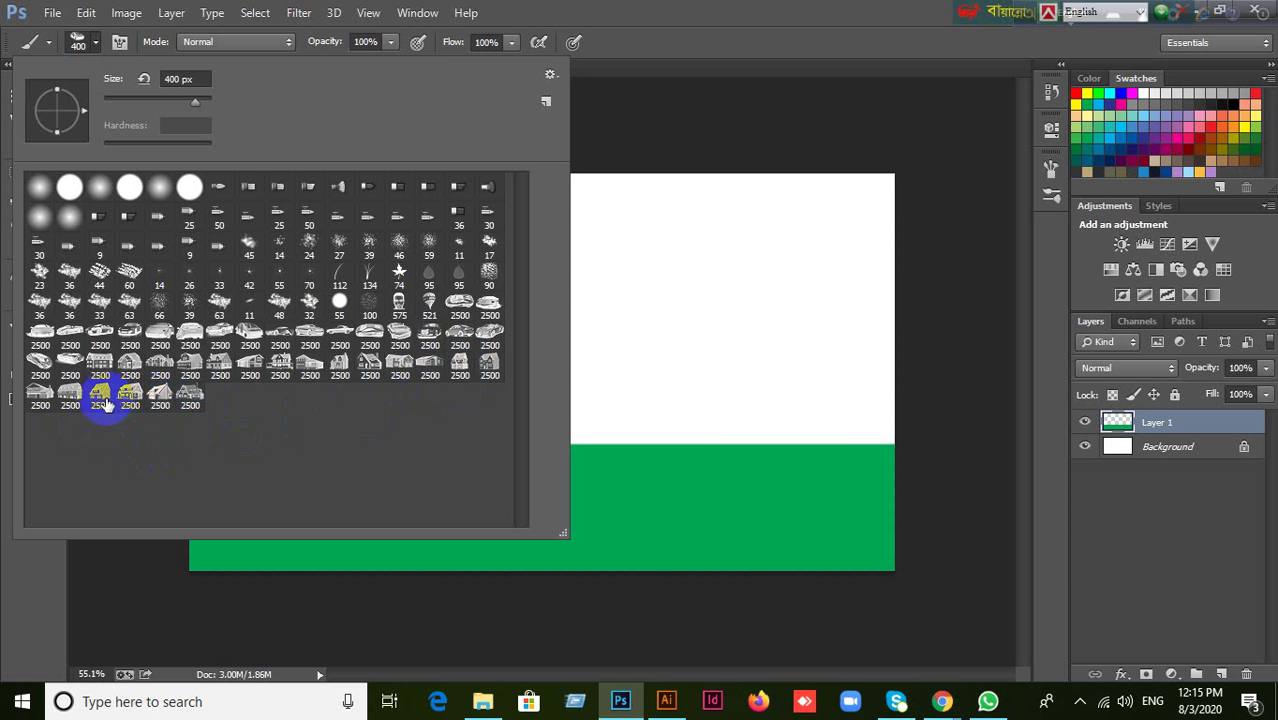
pyautogui.click(628, 246)
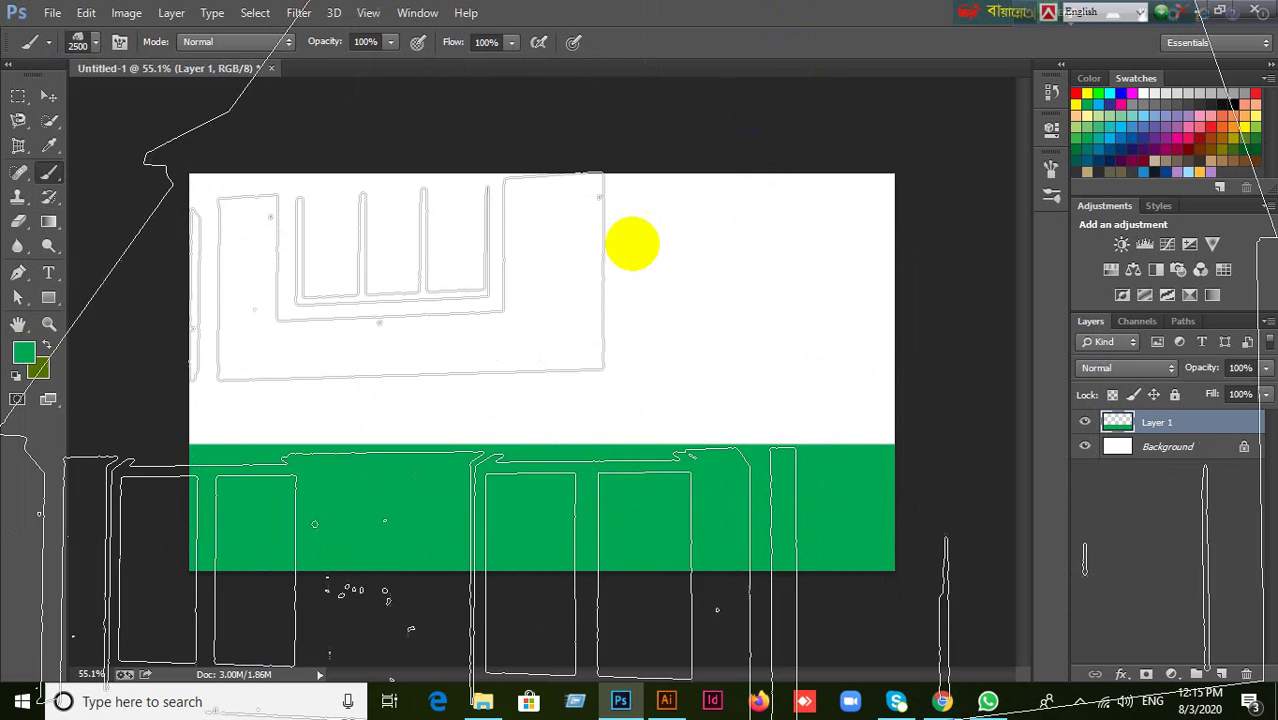
pyautogui.press('[')
pyautogui.press('[')
pyautogui.press('[')
pyautogui.press('[')
pyautogui.press('[')
pyautogui.press('[')
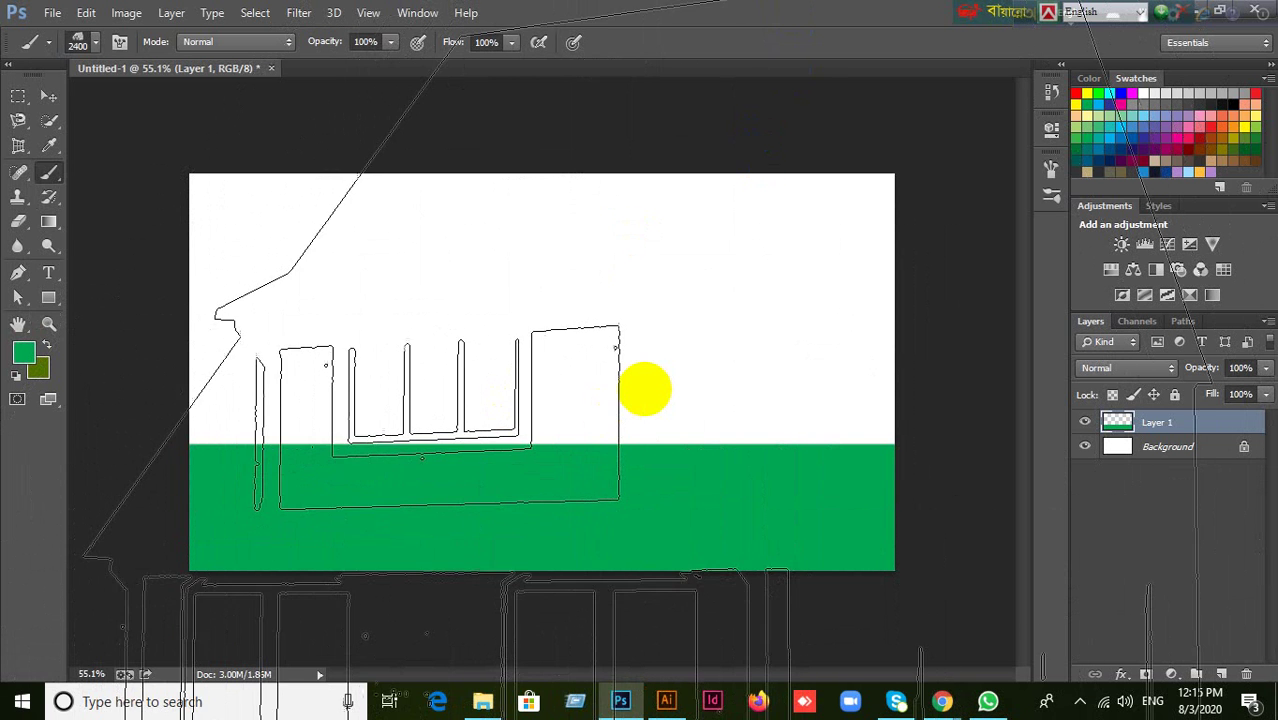
pyautogui.press('[')
pyautogui.press('[')
pyautogui.press('[')
pyautogui.press('[')
pyautogui.press('[')
pyautogui.press('[')
pyautogui.press('[')
pyautogui.press('[')
pyautogui.press('[')
pyautogui.press('[')
pyautogui.press('[')
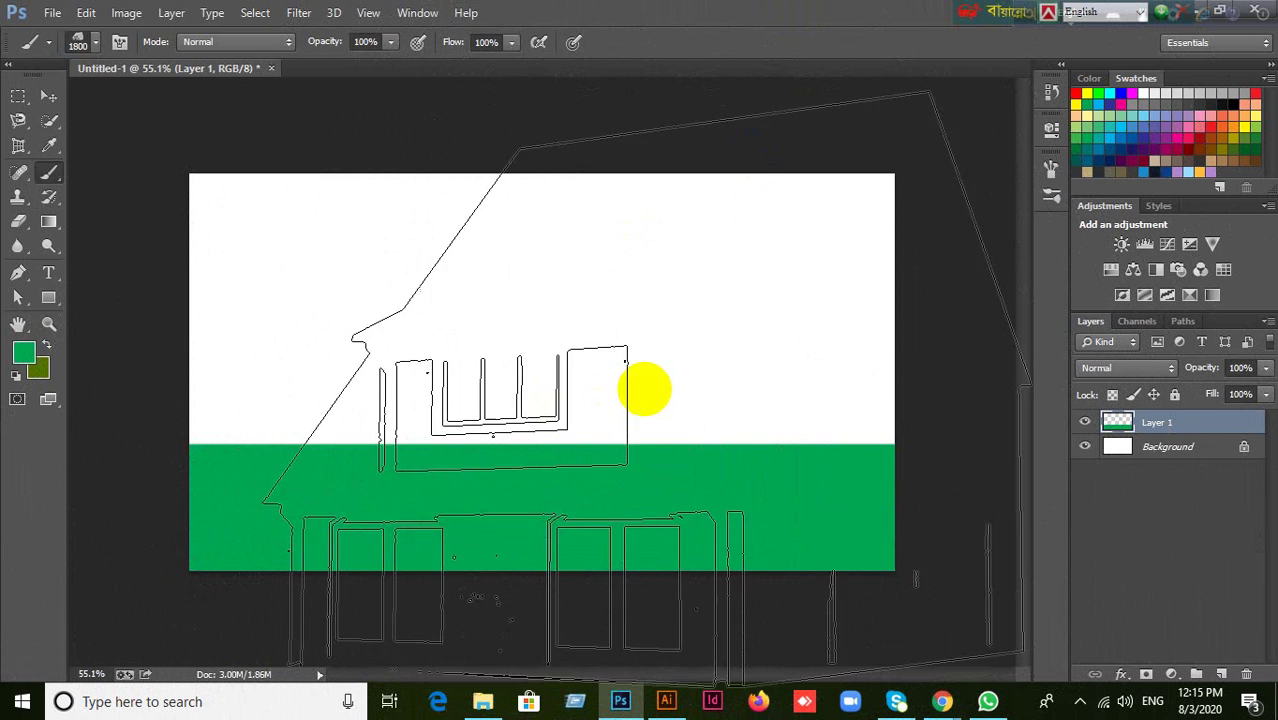
pyautogui.press('[')
pyautogui.press('[')
pyautogui.press('[')
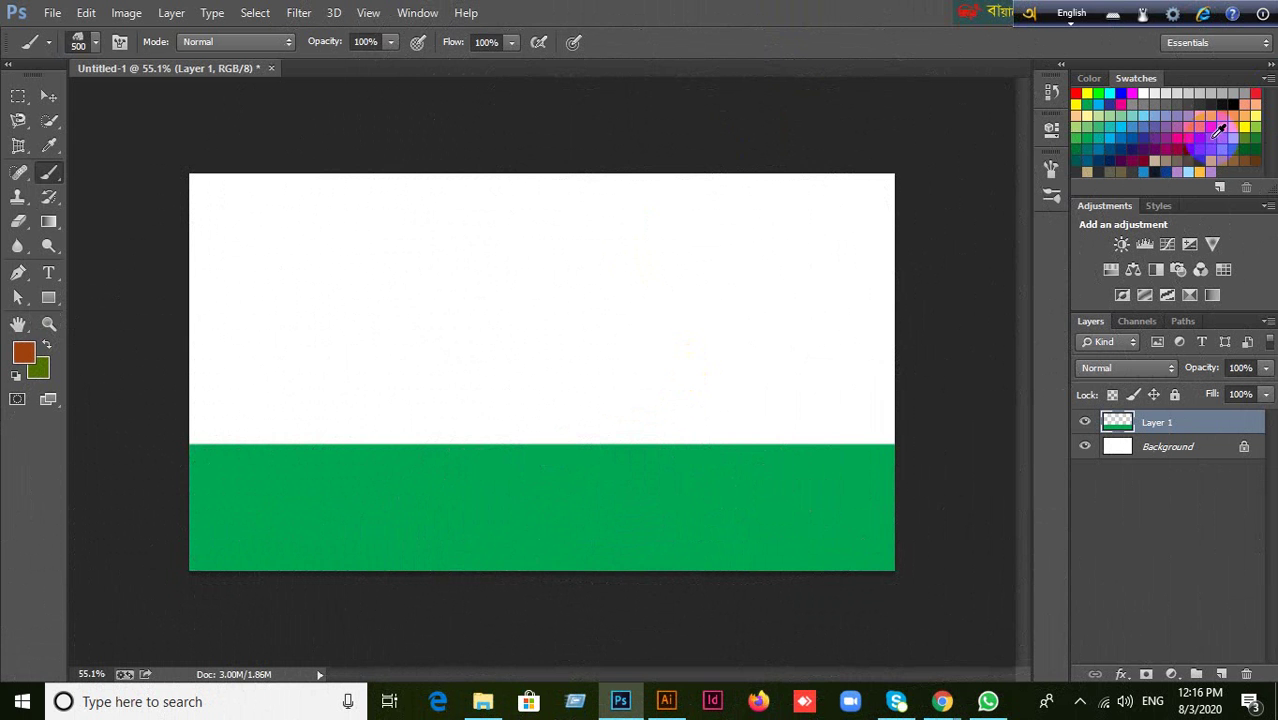
# Test brown house stamps on the canvas left at 500 and 300 px, undoing each.
pyautogui.click(336, 412)
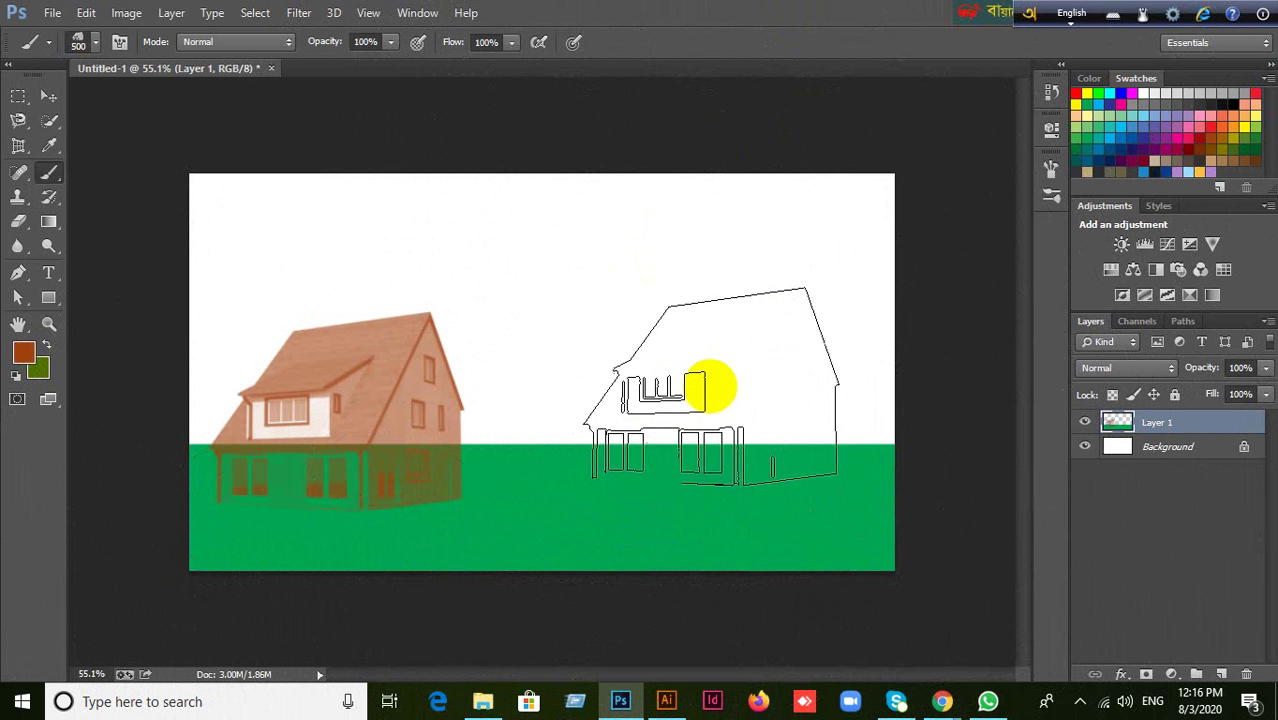
pyautogui.hotkey('ctrl', 'z')
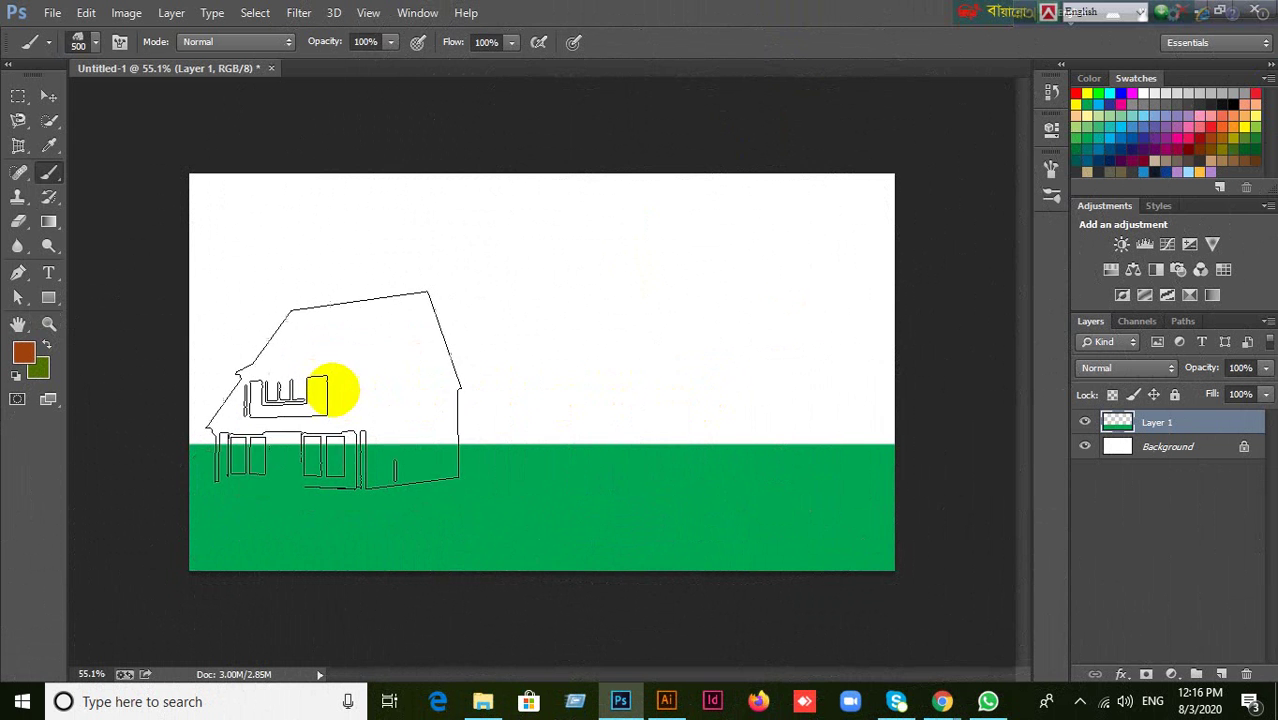
pyautogui.press('[')
pyautogui.press('[')
pyautogui.press('[')
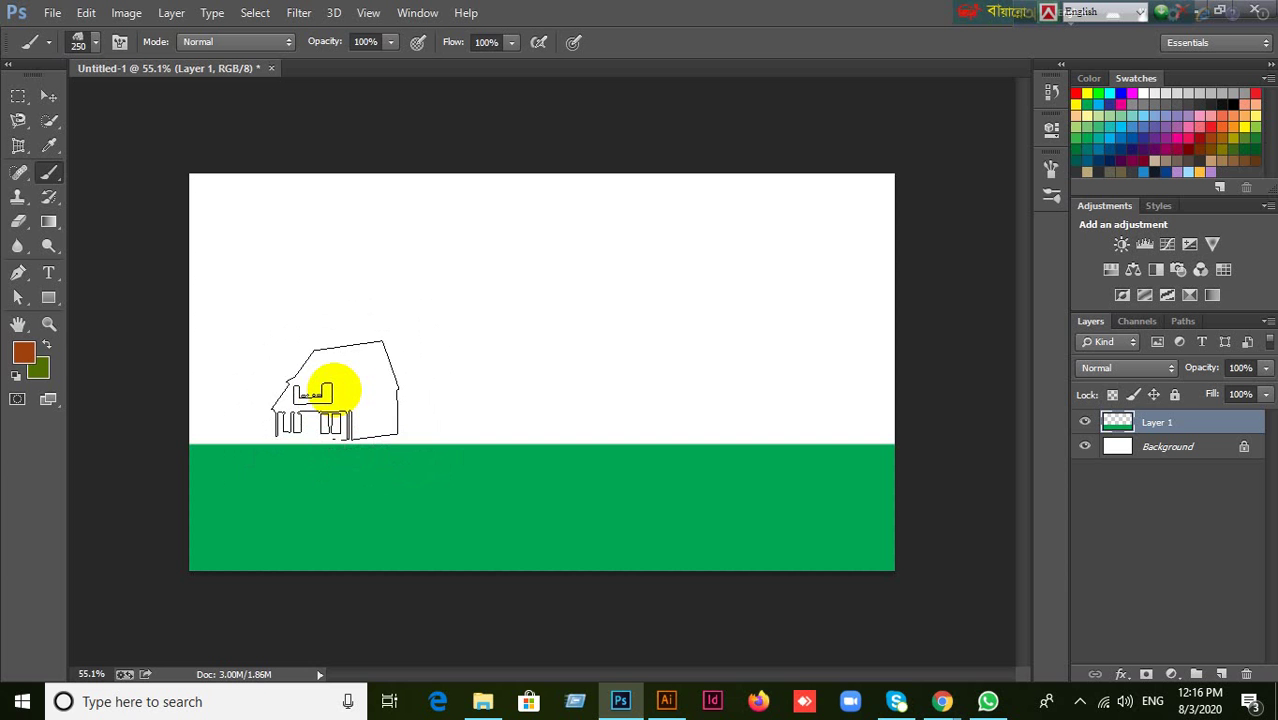
pyautogui.press(']')
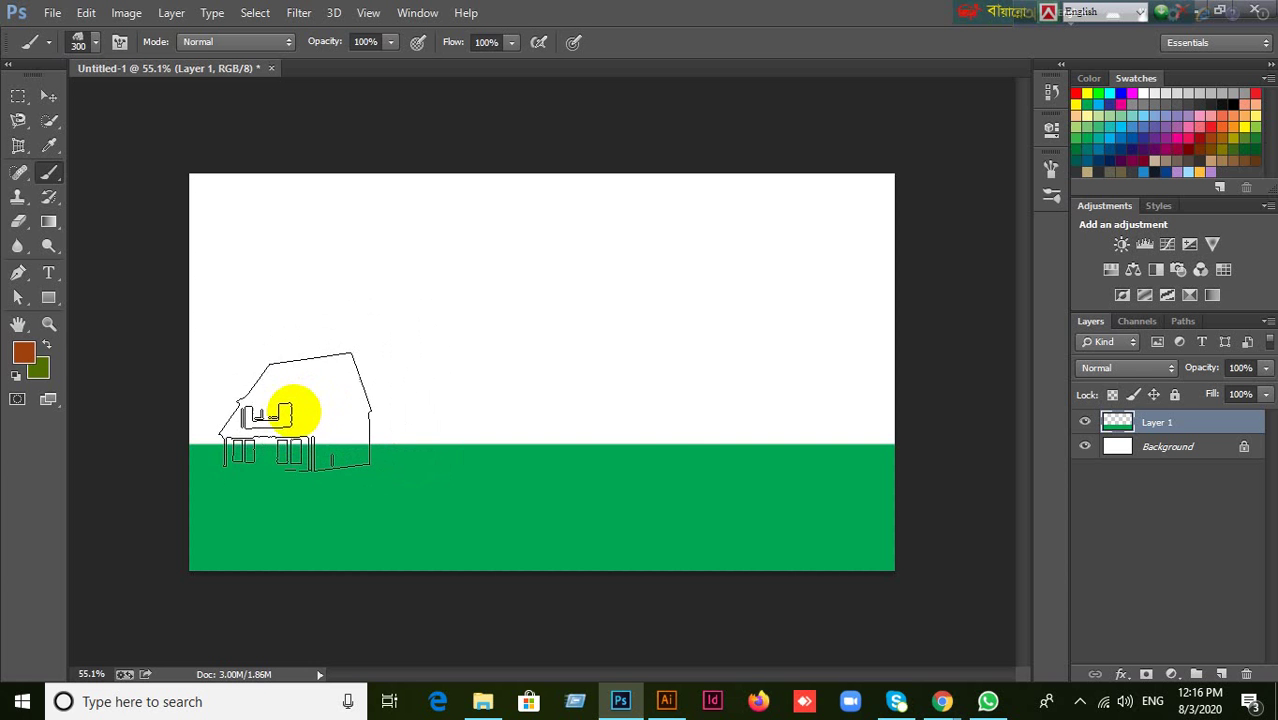
pyautogui.click(298, 410)
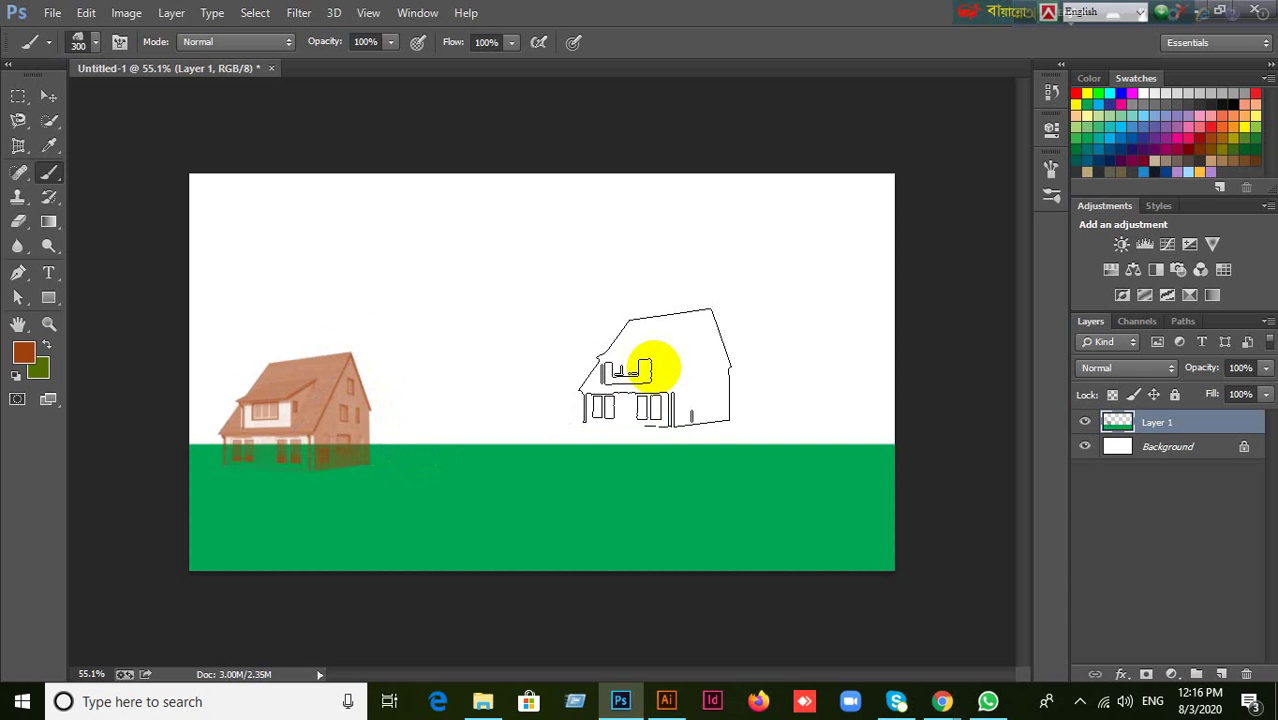
pyautogui.hotkey('ctrl', 'z')
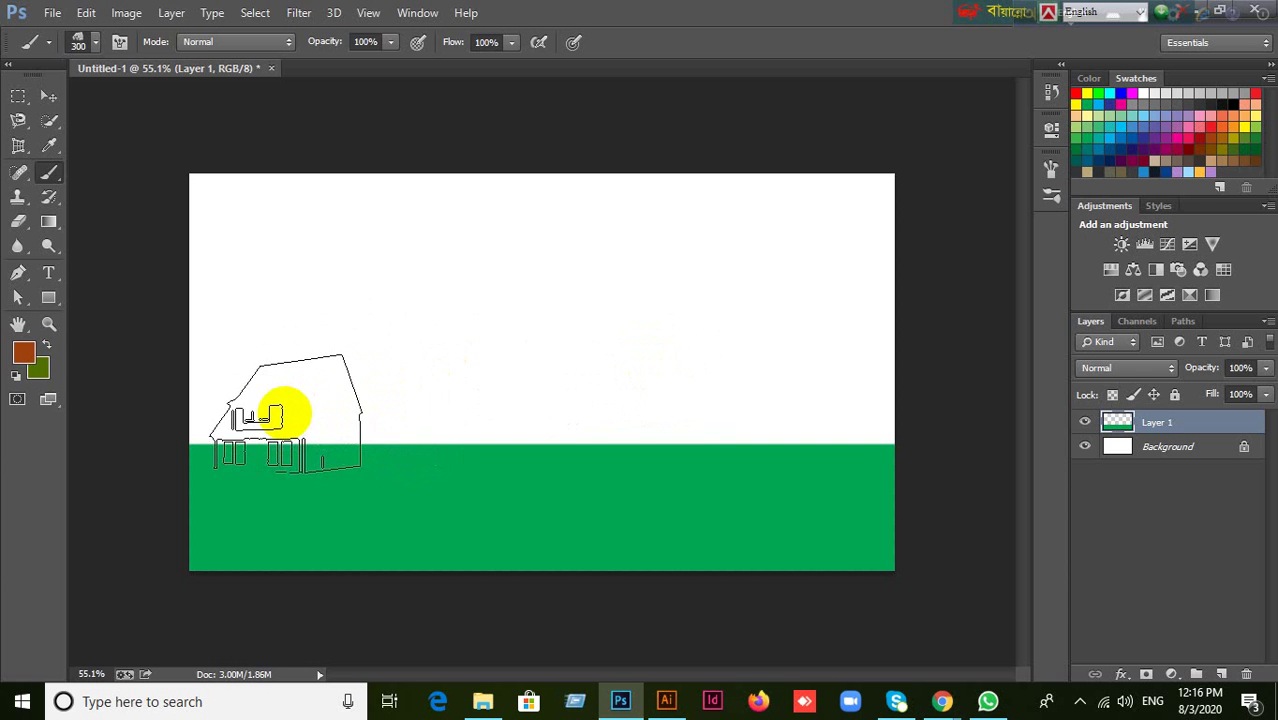
pyautogui.click(285, 413)
pyautogui.hotkey('ctrl', 'z')
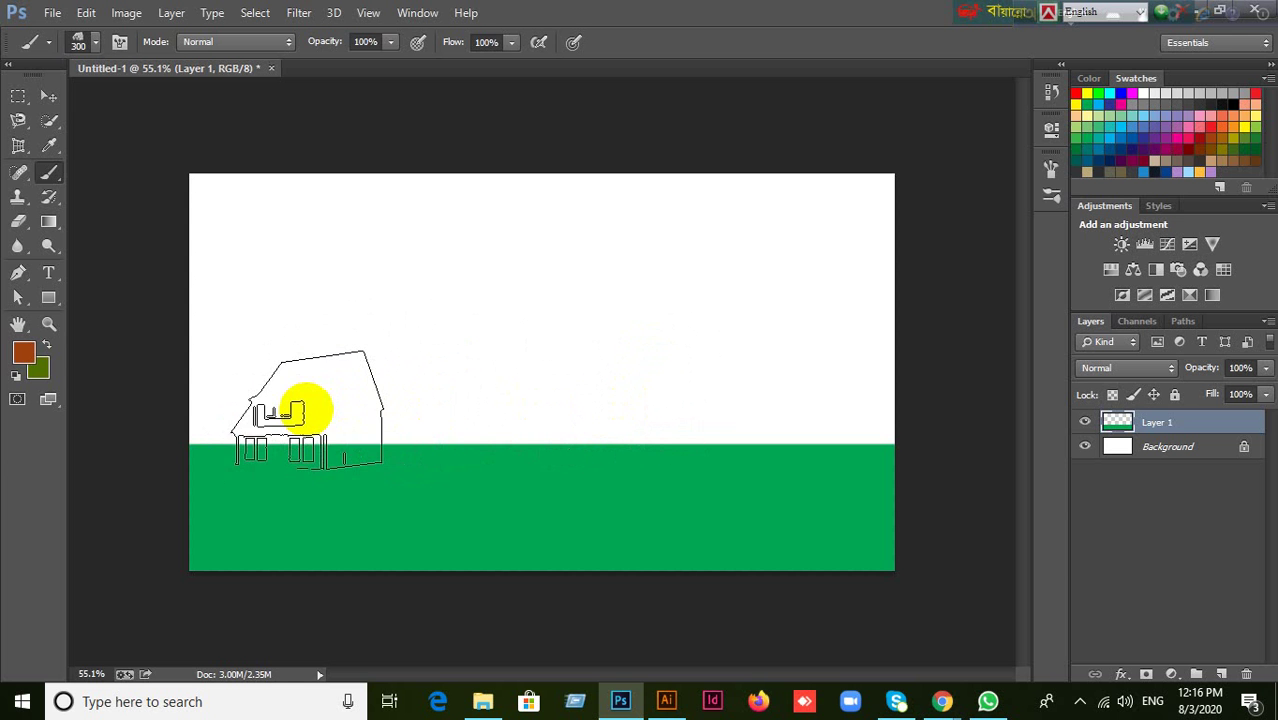
pyautogui.click(306, 410)
pyautogui.scroll(1, 587, 433)
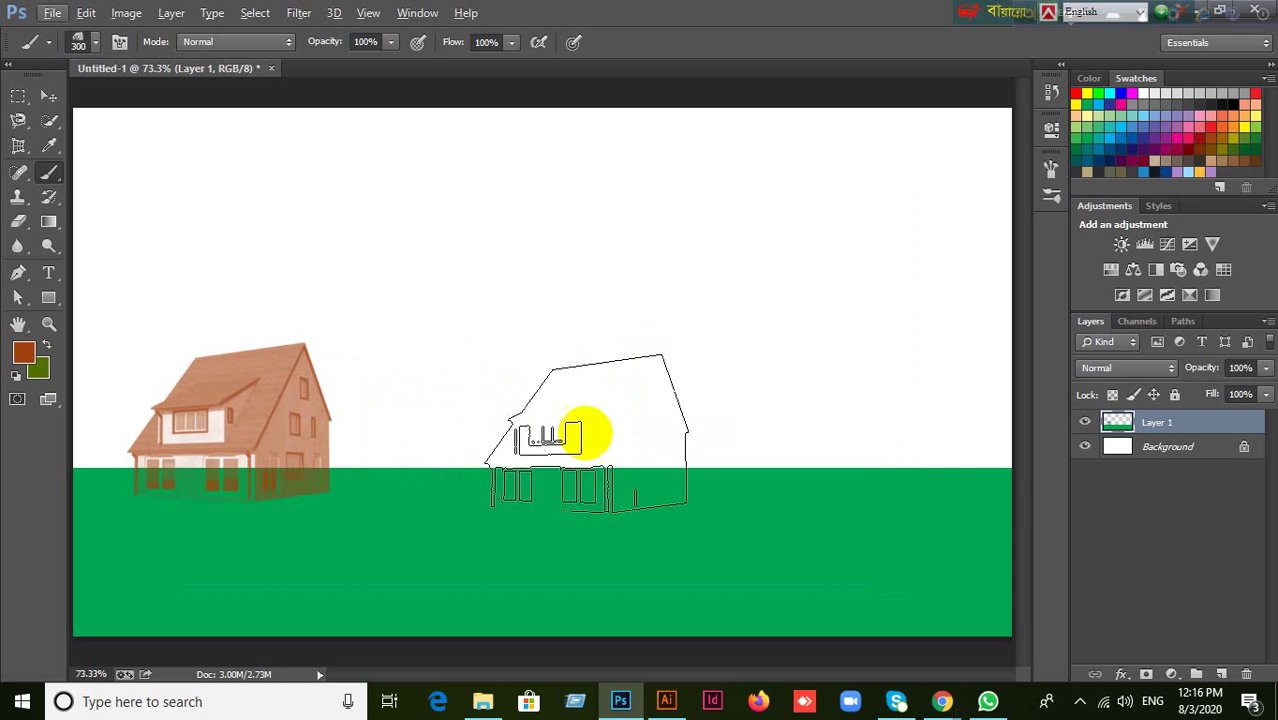
pyautogui.hotkey('ctrl', 'z')
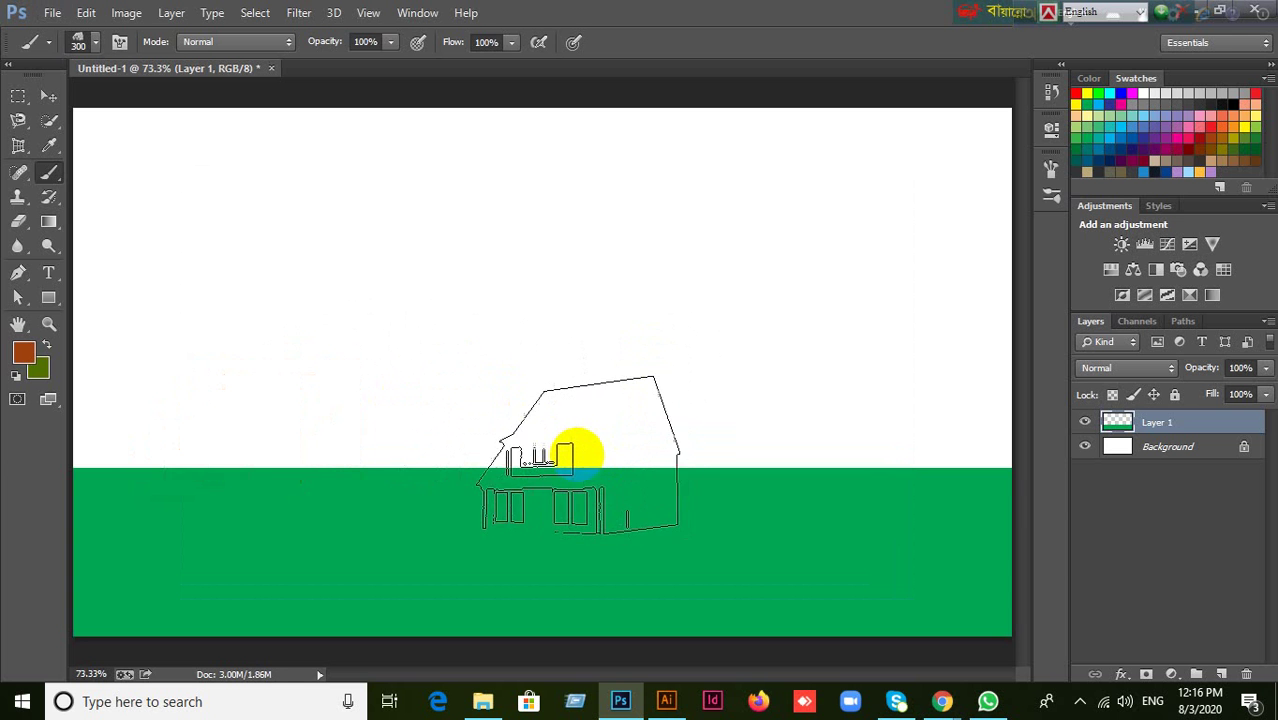
pyautogui.scroll(-1, 575, 425)
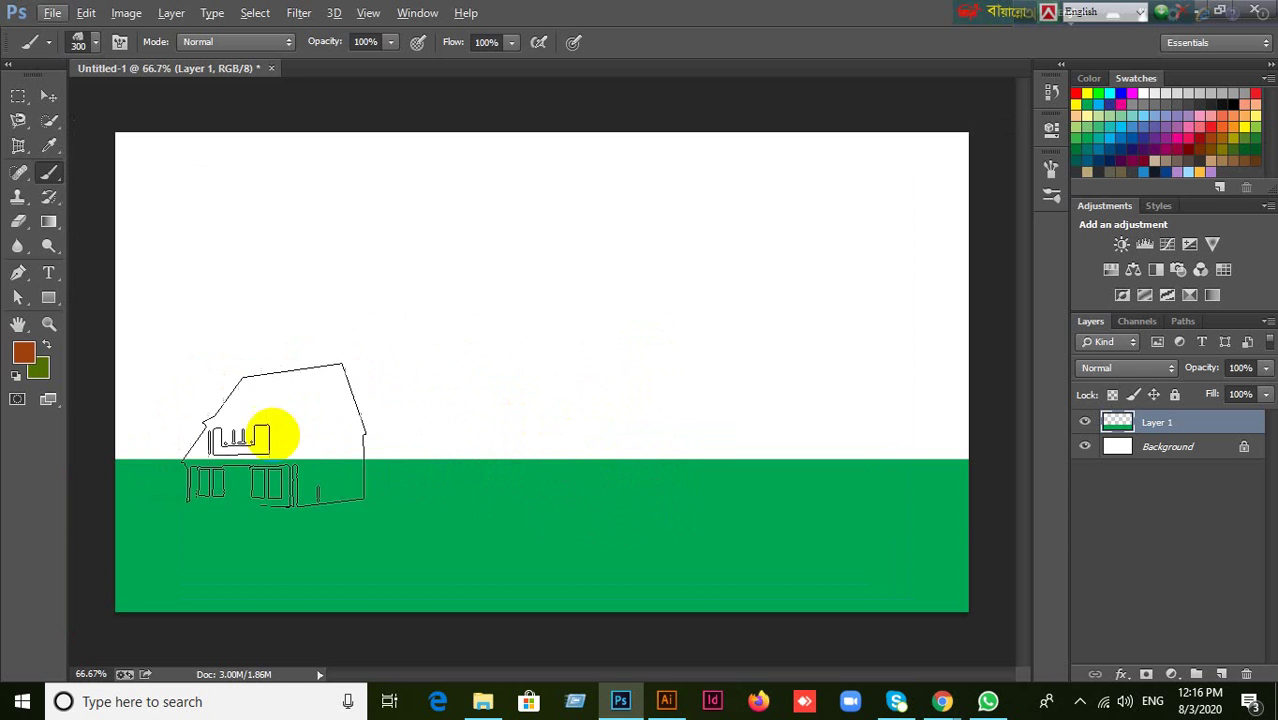
# Enable airbrush build-up and stamp a brown house at the lower left of the ground.
pyautogui.click(537, 44)
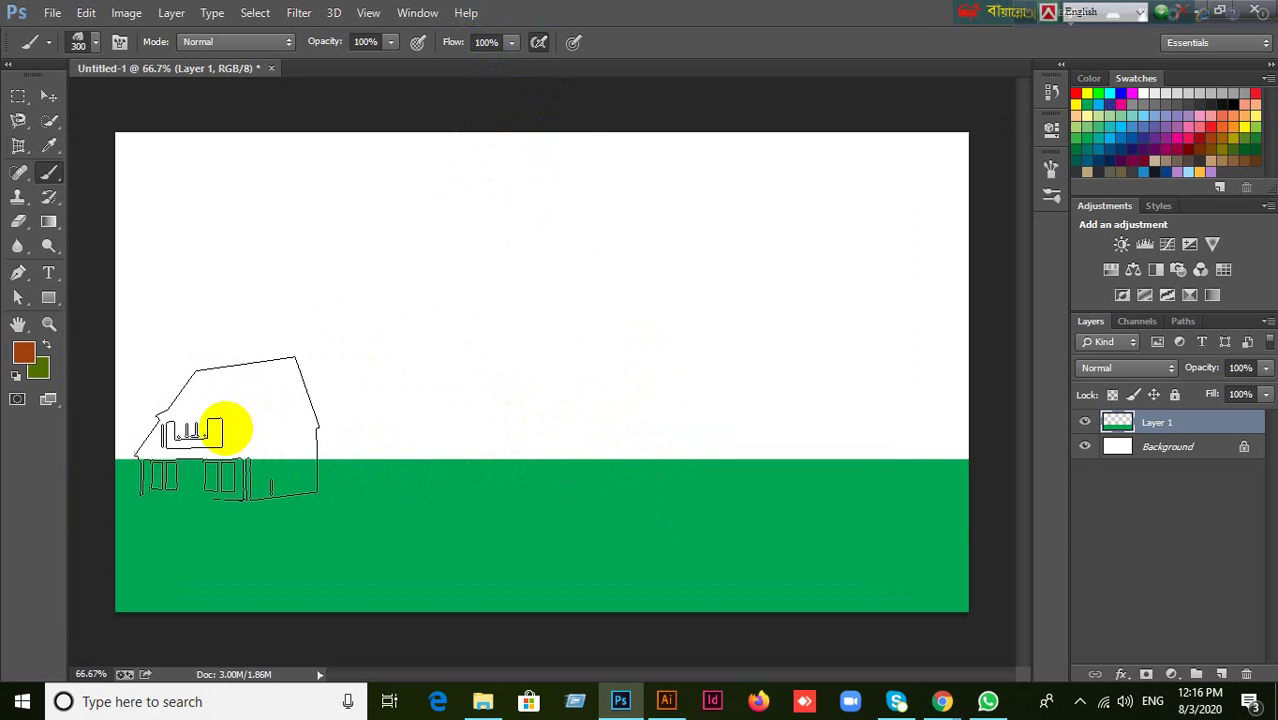
pyautogui.click(230, 421)
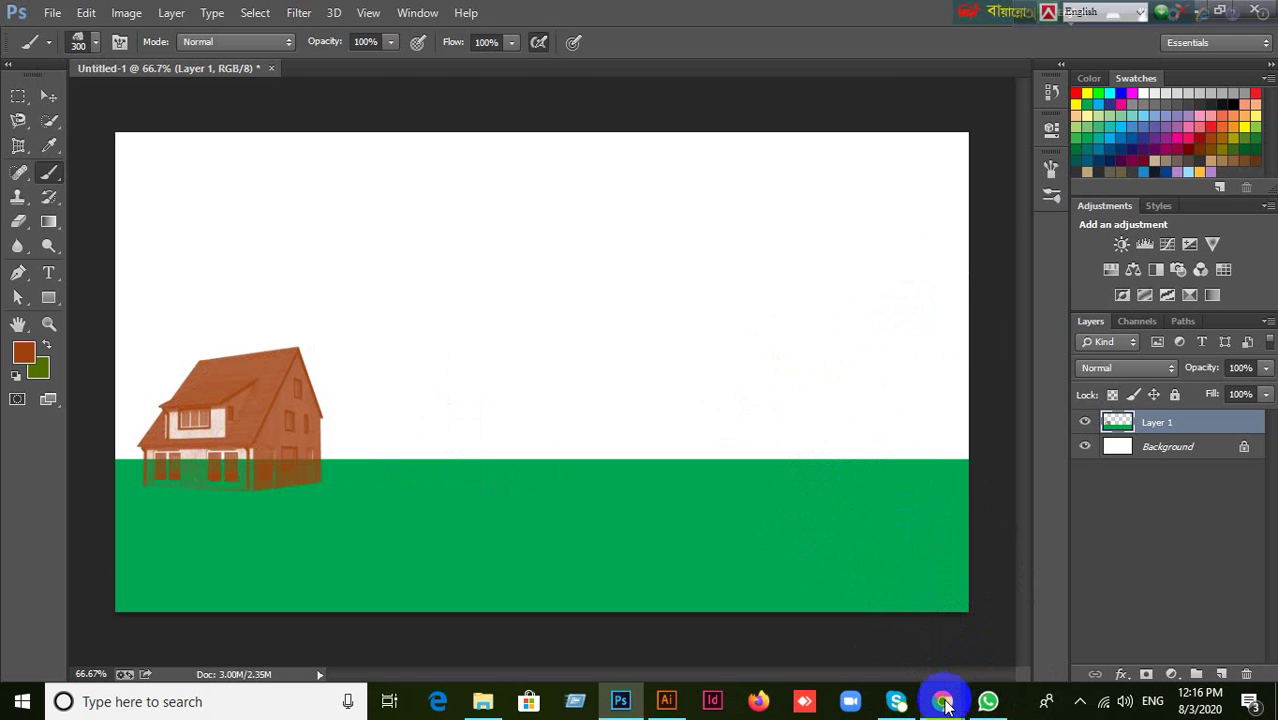
pyautogui.moveTo(945, 705)
pyautogui.click(870, 640)
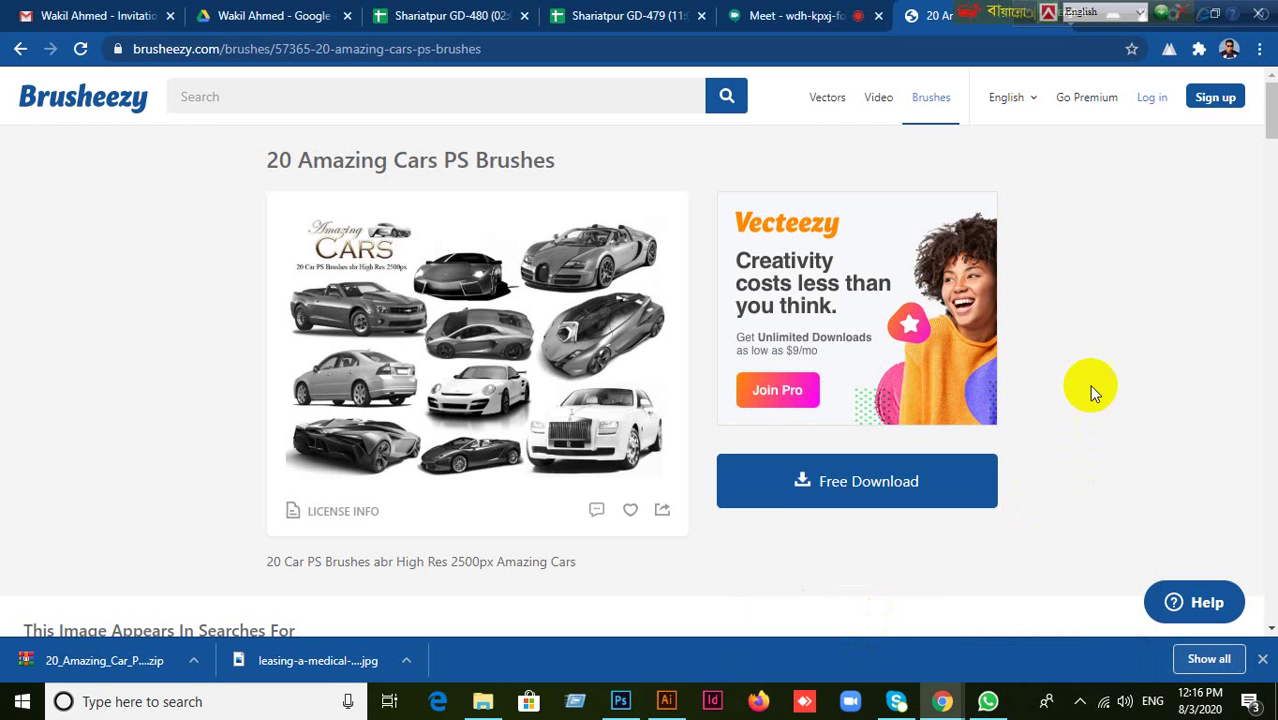
pyautogui.moveTo(957, 20); pyautogui.dragTo(490, 18)
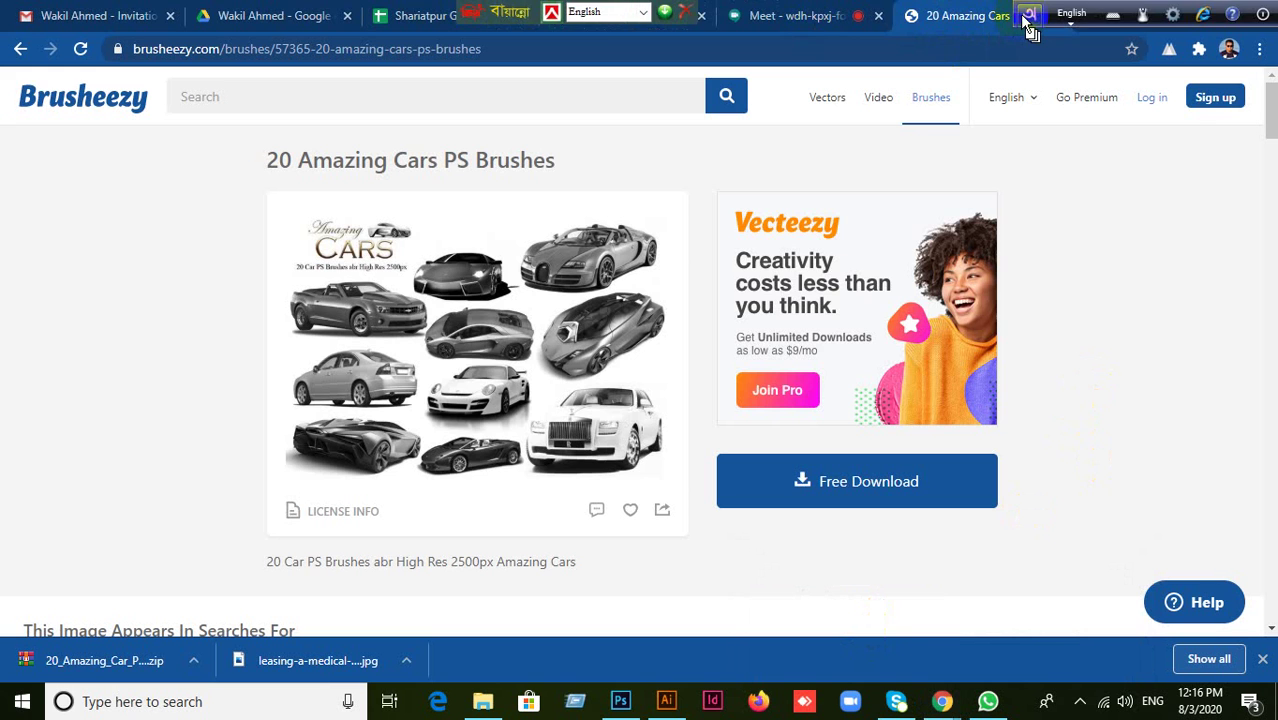
pyautogui.click(620, 700)
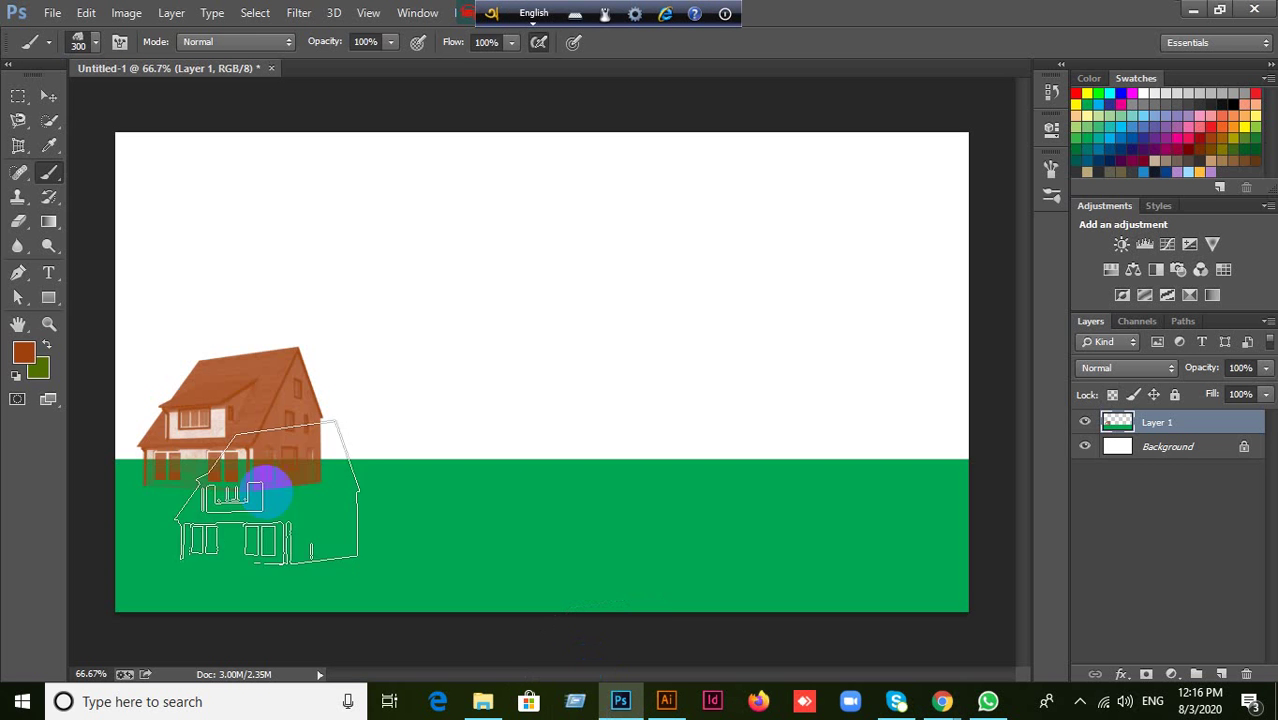
# Restamp the left house several times, darken it with a second stamp, and enable airbrush build-up.
pyautogui.hotkey('ctrl', 'z')
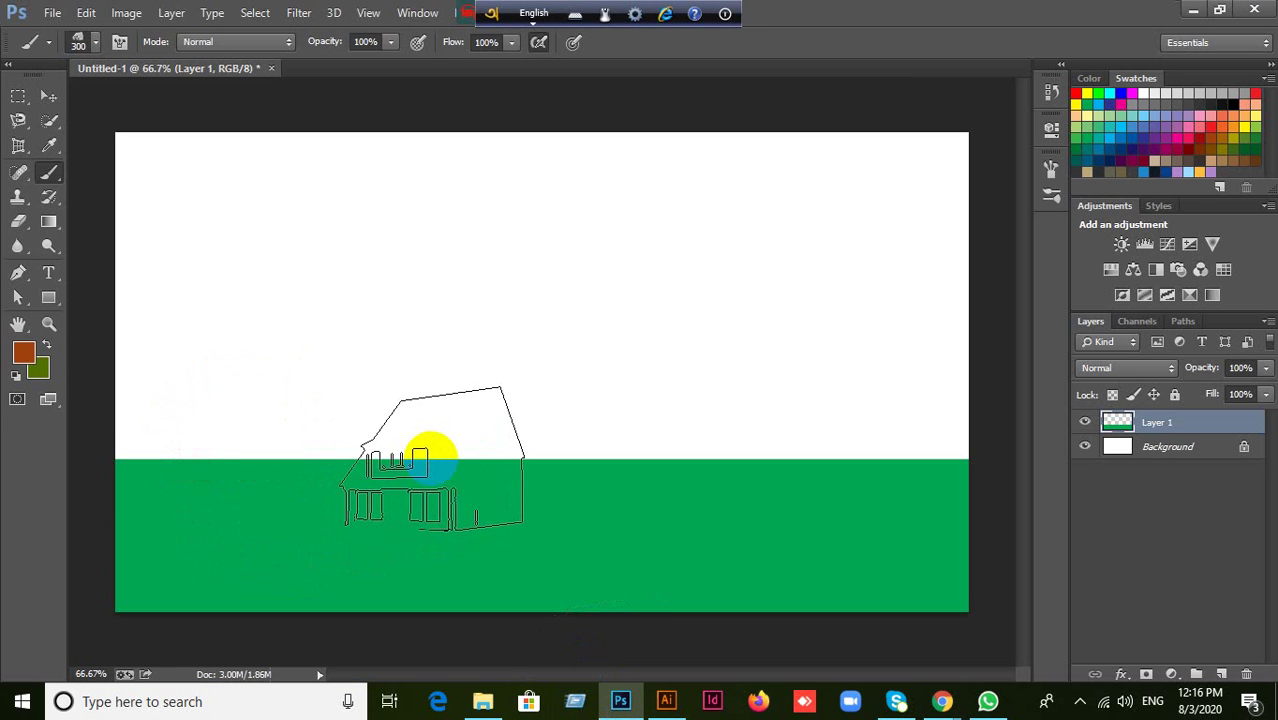
pyautogui.click(231, 428)
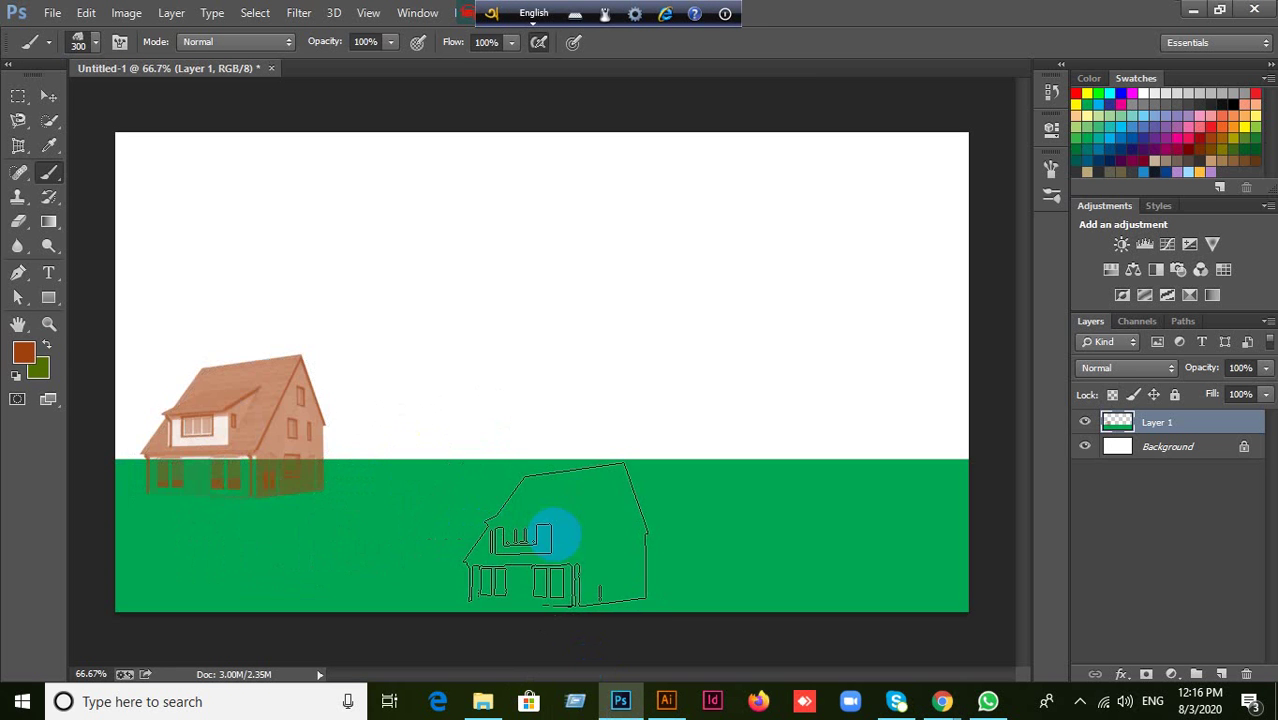
pyautogui.hotkey('ctrl', 'z')
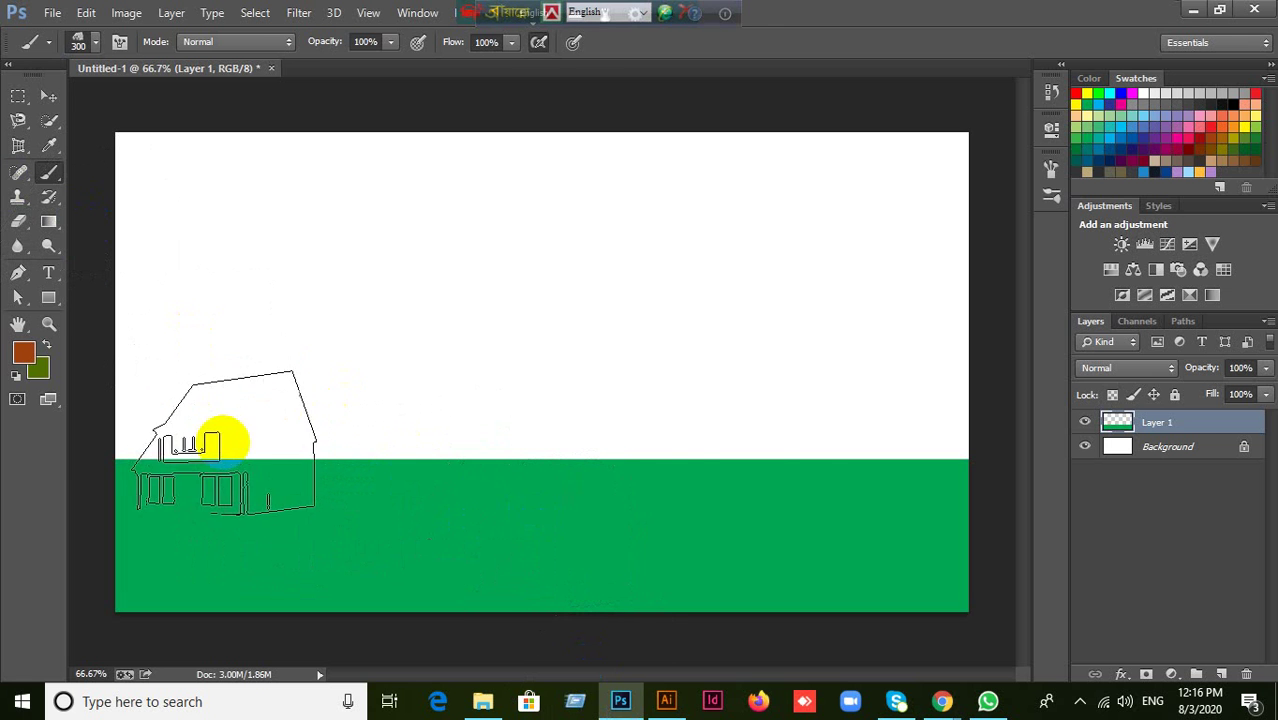
pyautogui.click(228, 442)
pyautogui.hotkey('ctrl', 'z')
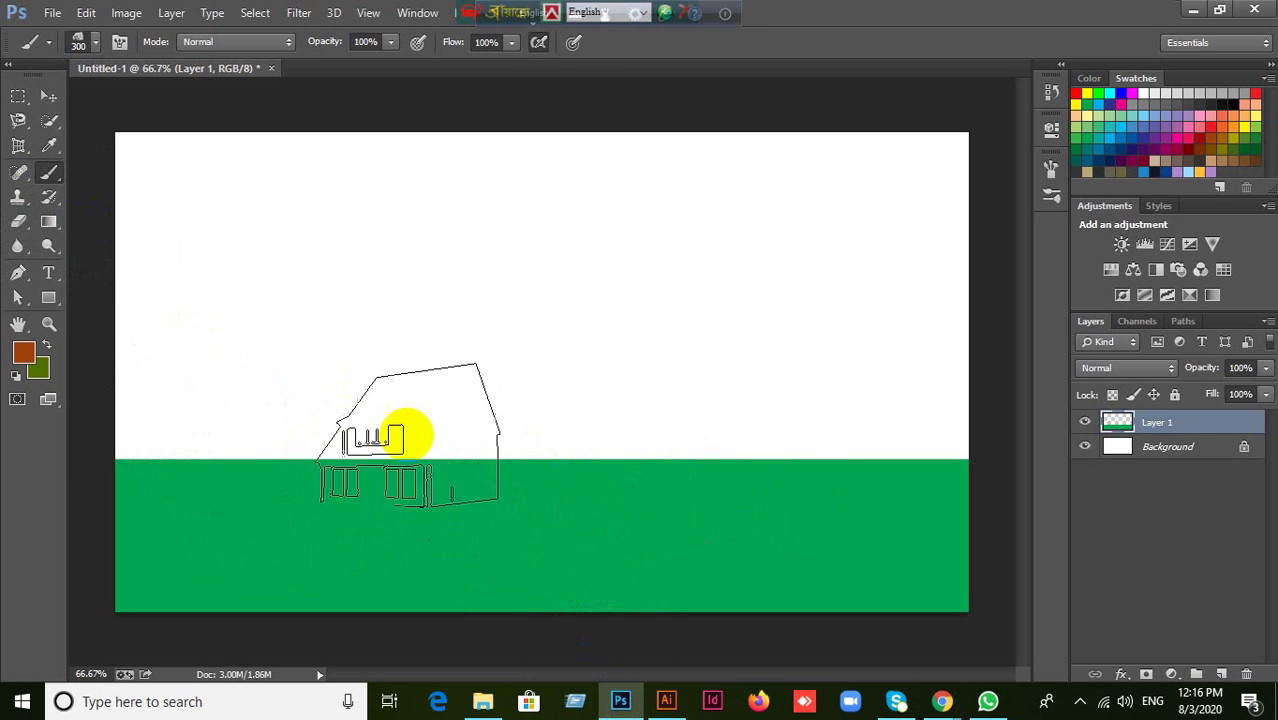
pyautogui.click(229, 422)
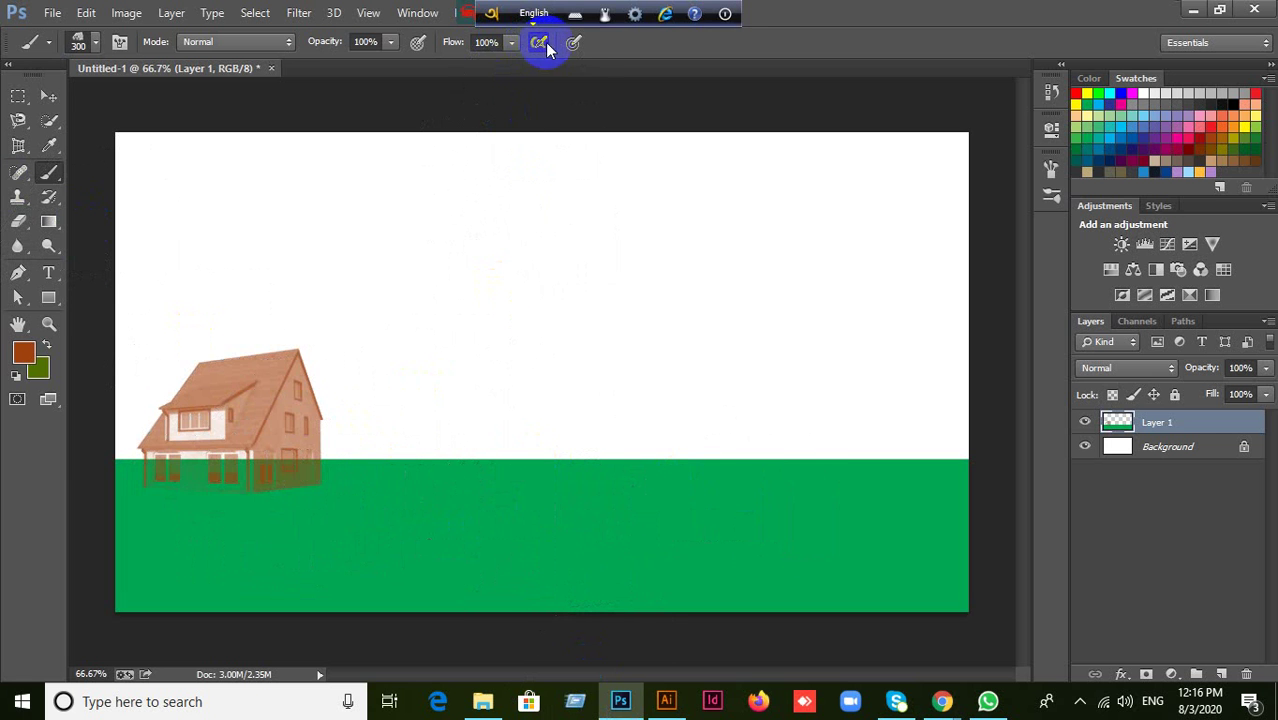
pyautogui.hotkey('ctrl', 'z')
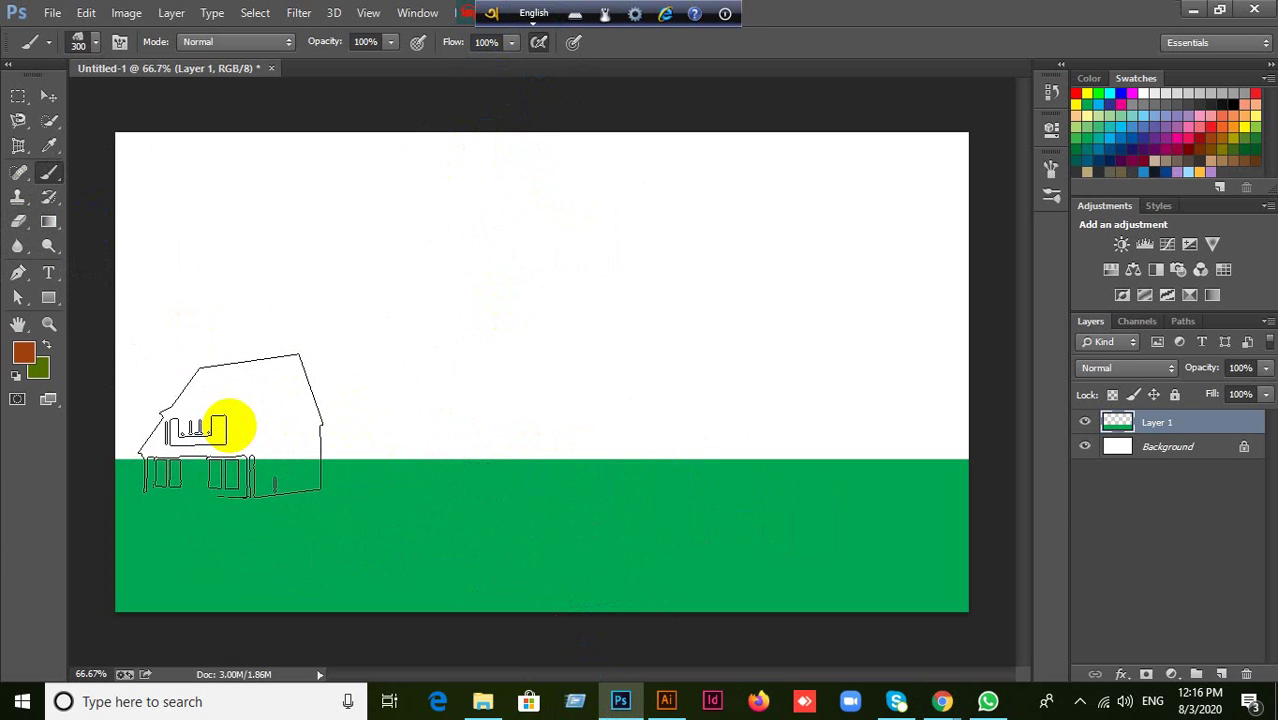
pyautogui.click(229, 413)
pyautogui.click(229, 414)
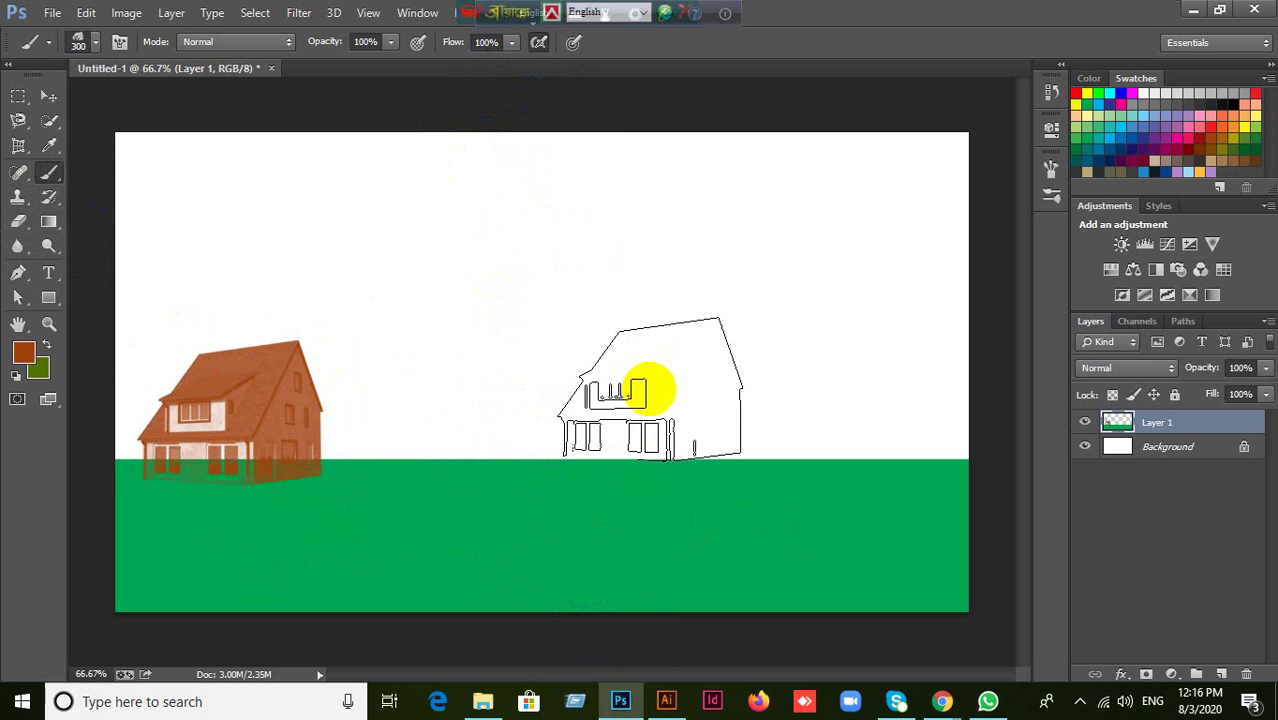
pyautogui.click(538, 42)
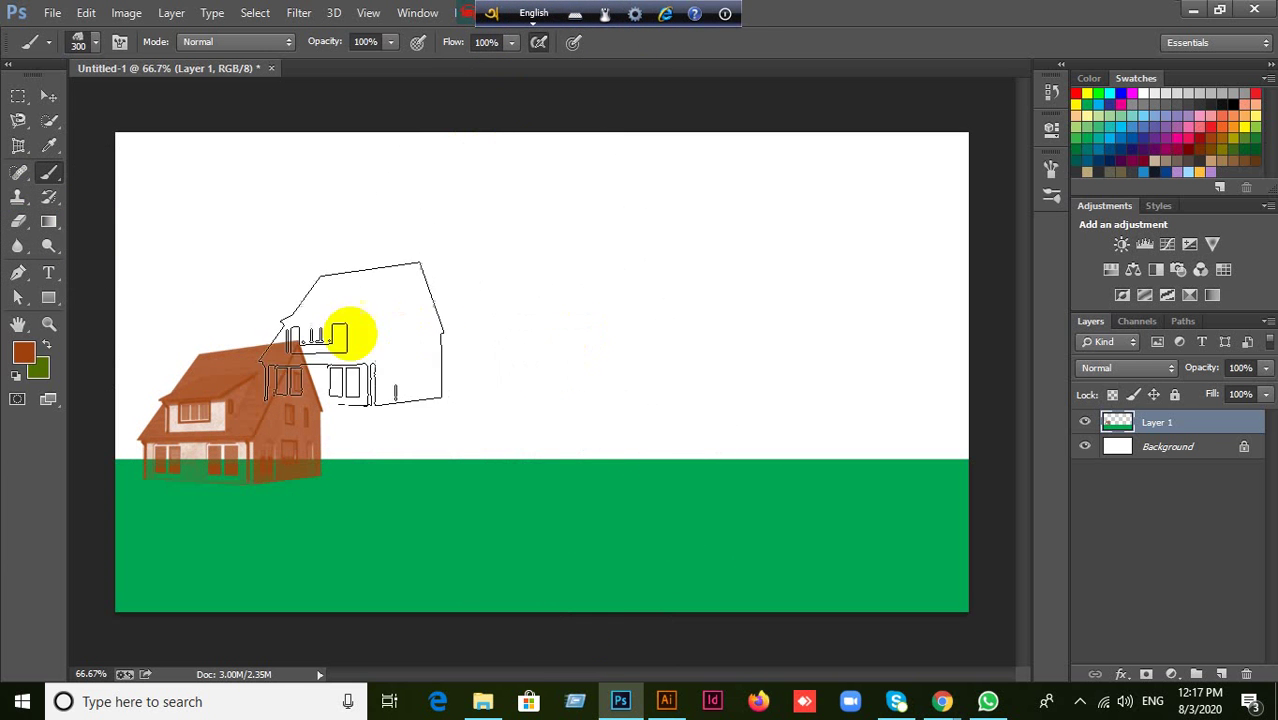
pyautogui.click(95, 42)
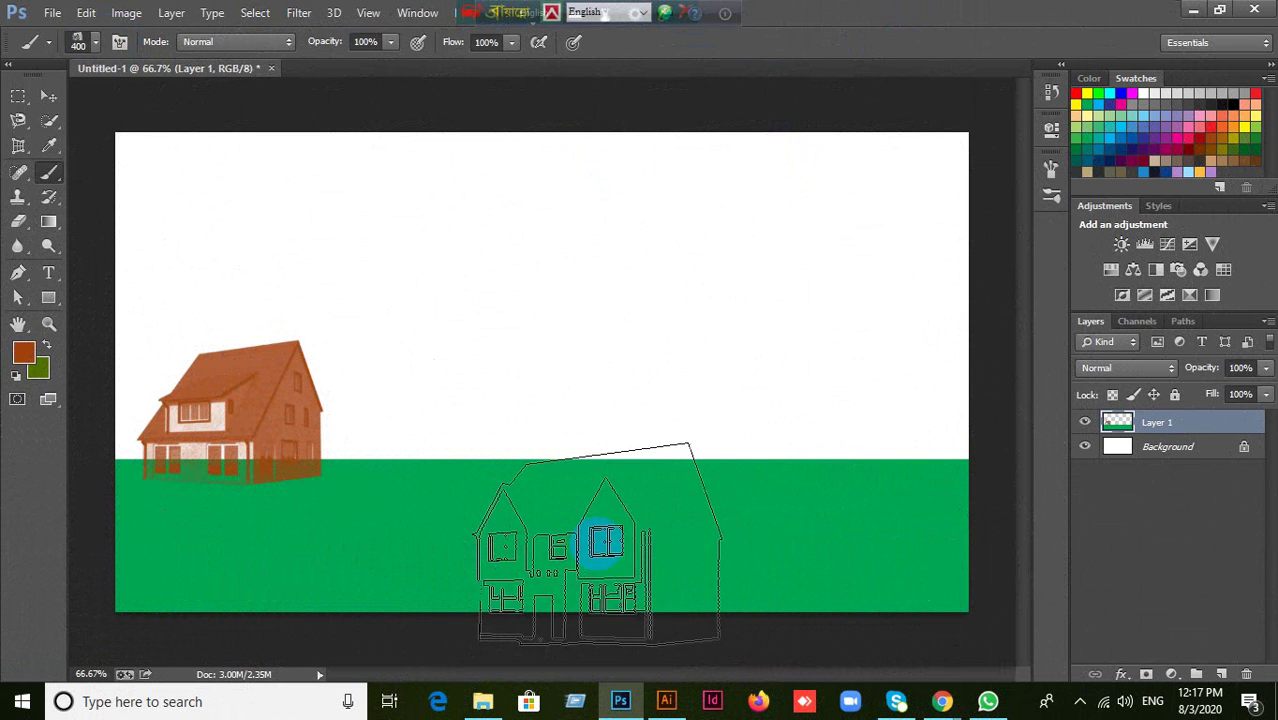
# Resize the house brush with the bracket keys until it settles at 300 px.
pyautogui.press('[')
pyautogui.press('[')
pyautogui.press('[')
pyautogui.press('[')
pyautogui.press('[')
pyautogui.press('[')
pyautogui.press('[')
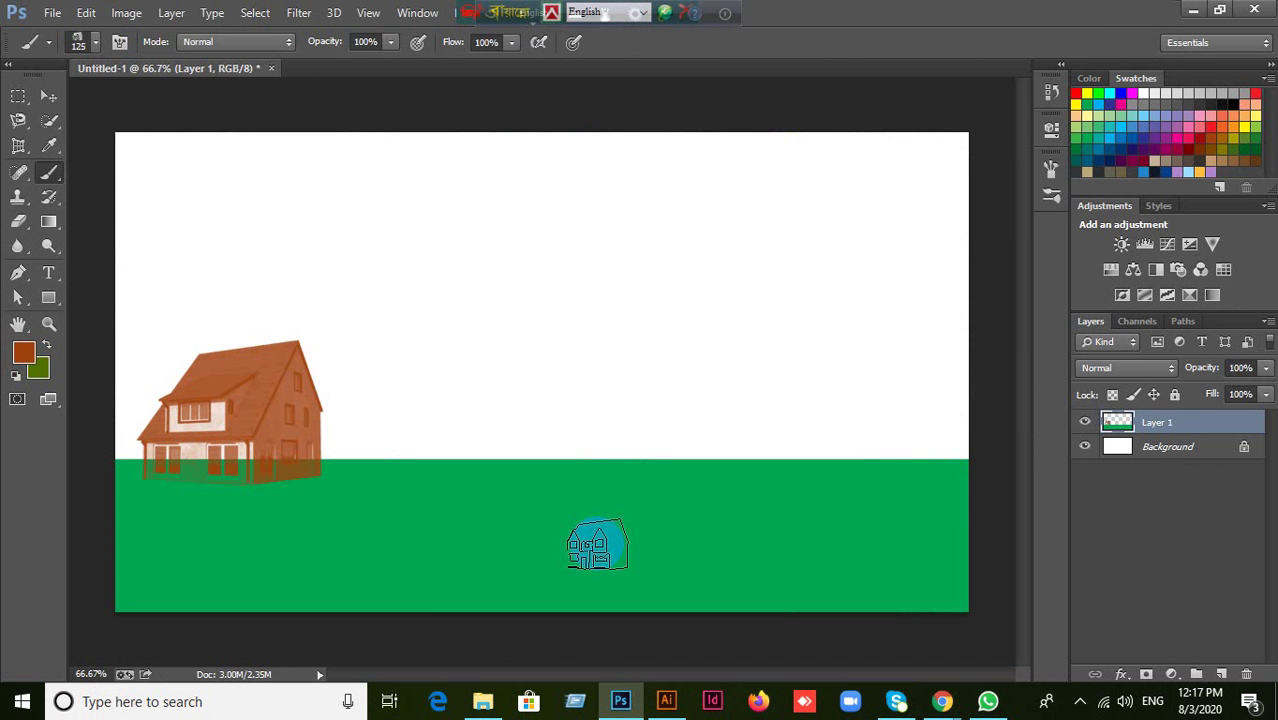
pyautogui.press(']')
pyautogui.press(']')
pyautogui.press(']')
pyautogui.press(']')
pyautogui.press(']')
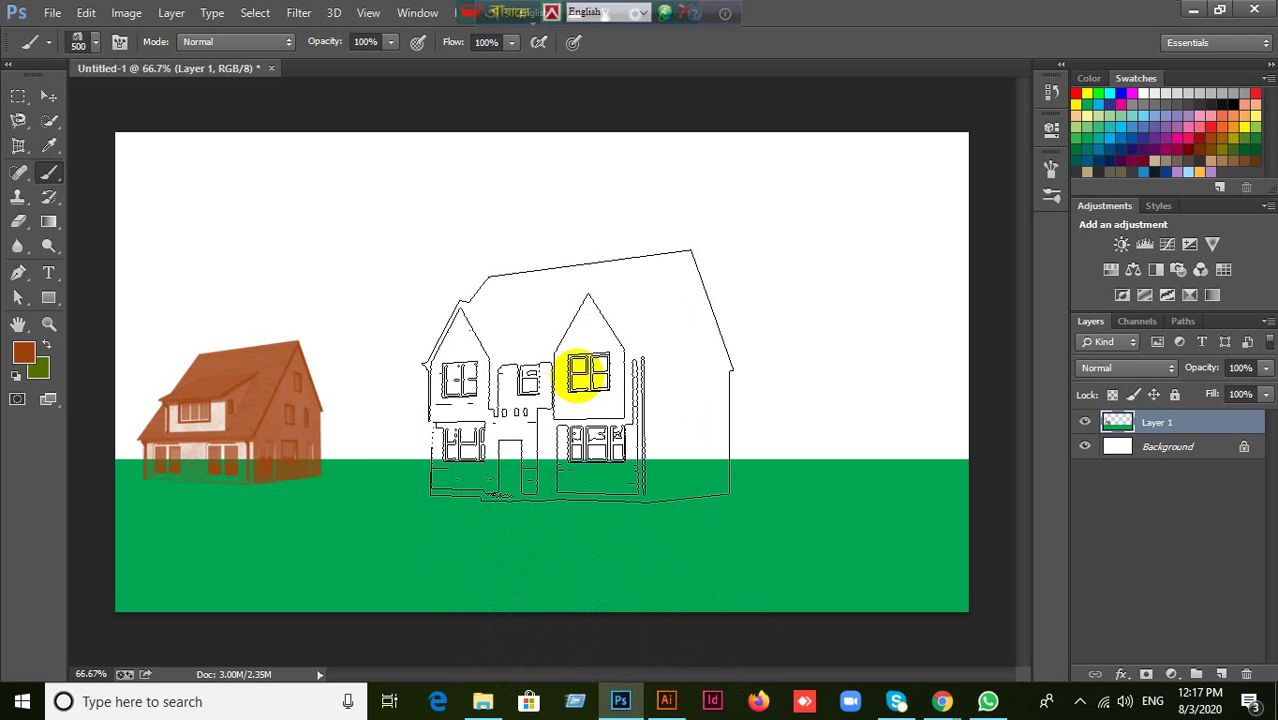
pyautogui.press('[')
pyautogui.press('[')
pyautogui.press('[')
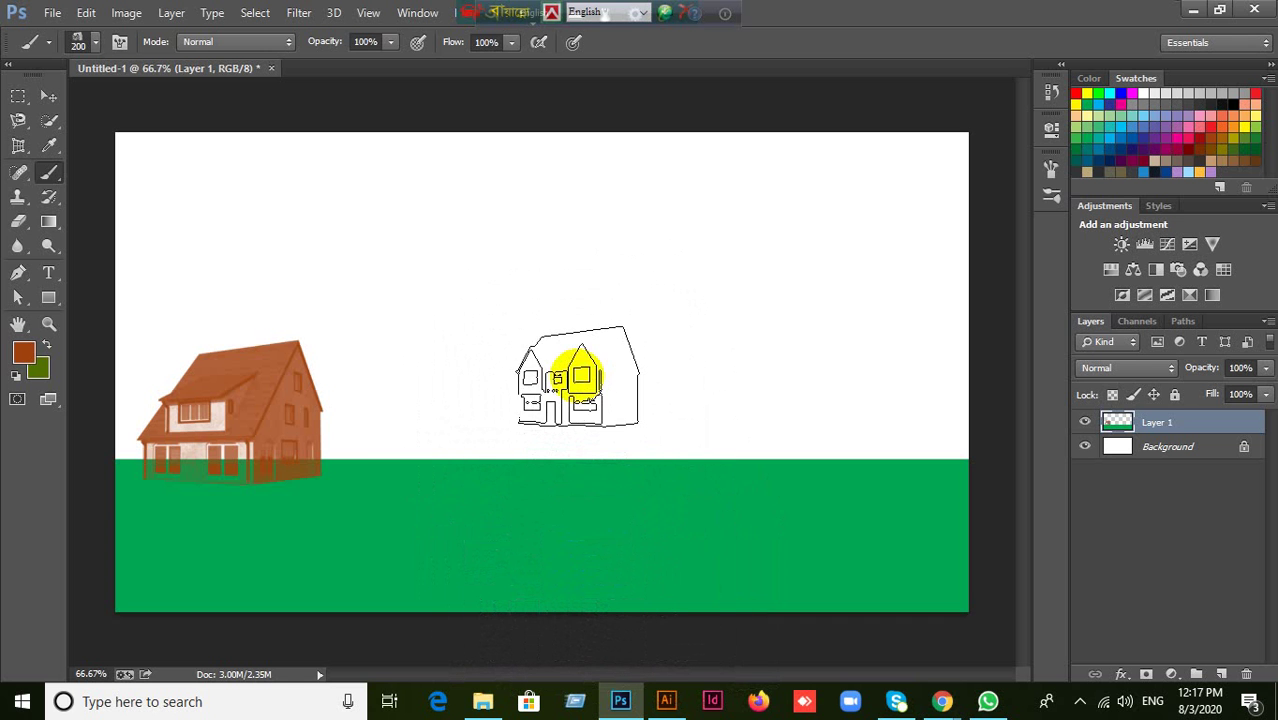
pyautogui.press(']')
pyautogui.press(']')
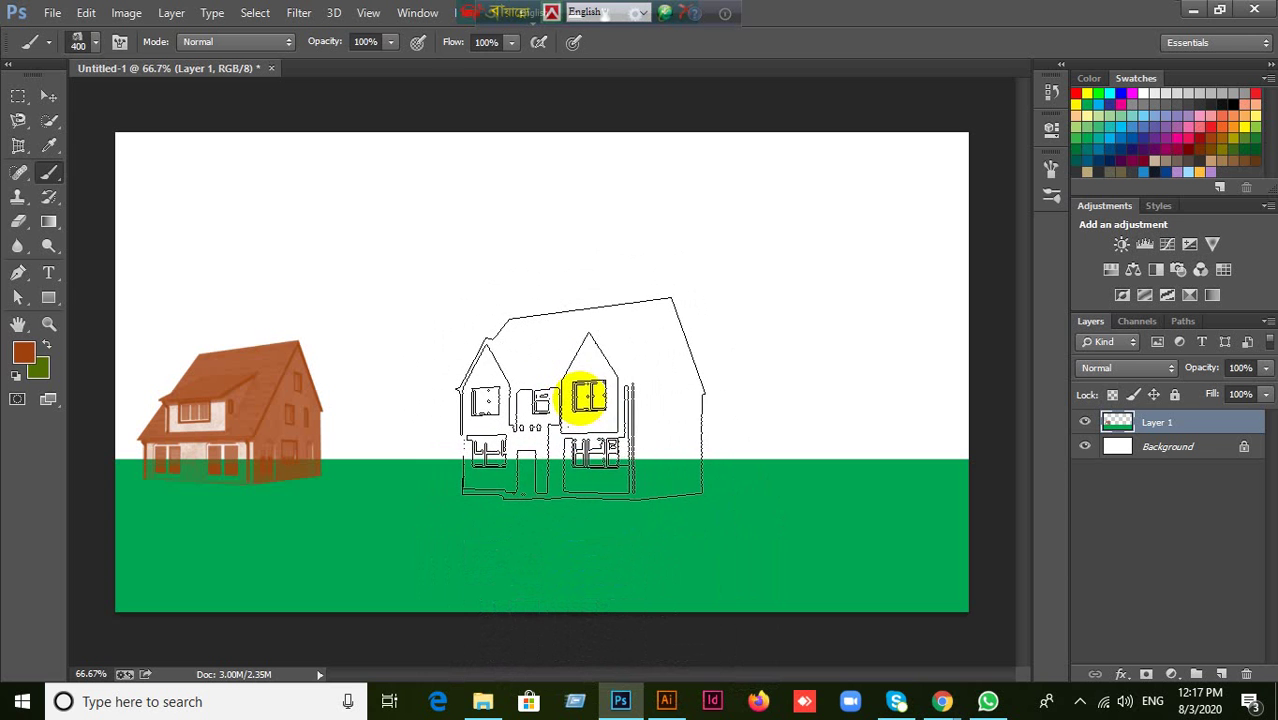
pyautogui.press('[')
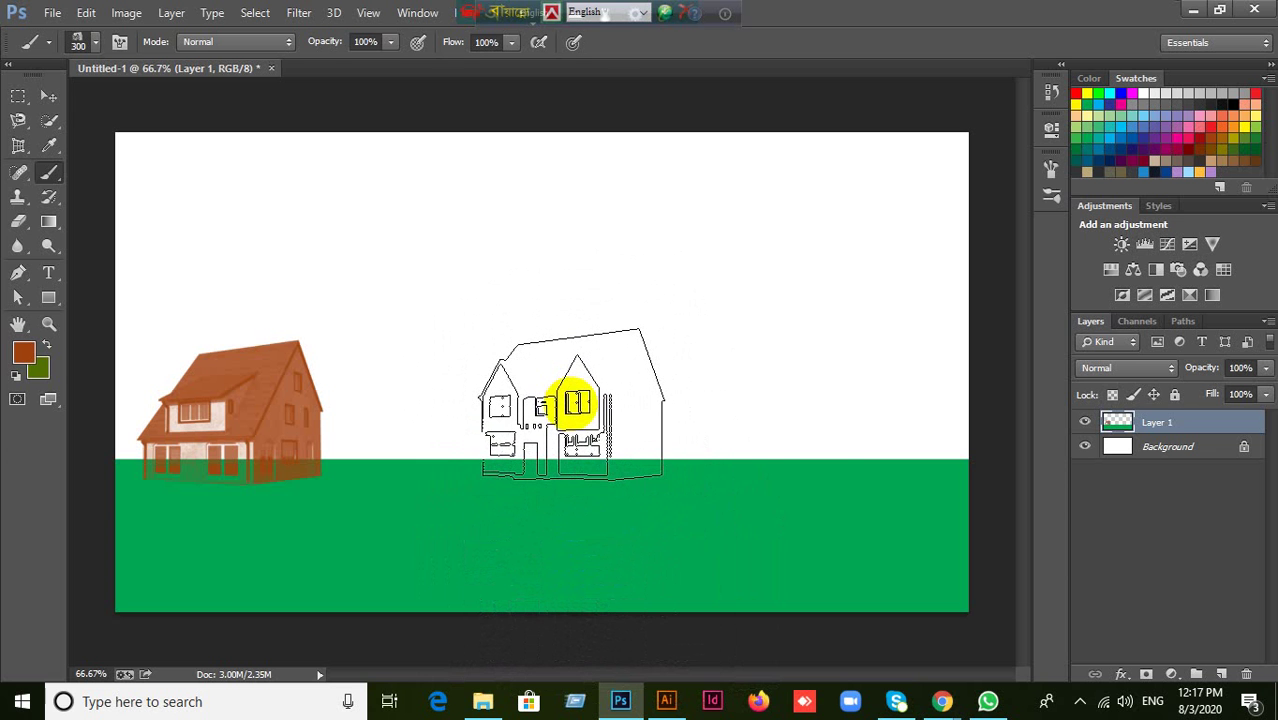
# Stamp a solid brown house mid-canvas, retrying with undo and enabling airbrush build-up.
pyautogui.click(577, 404)
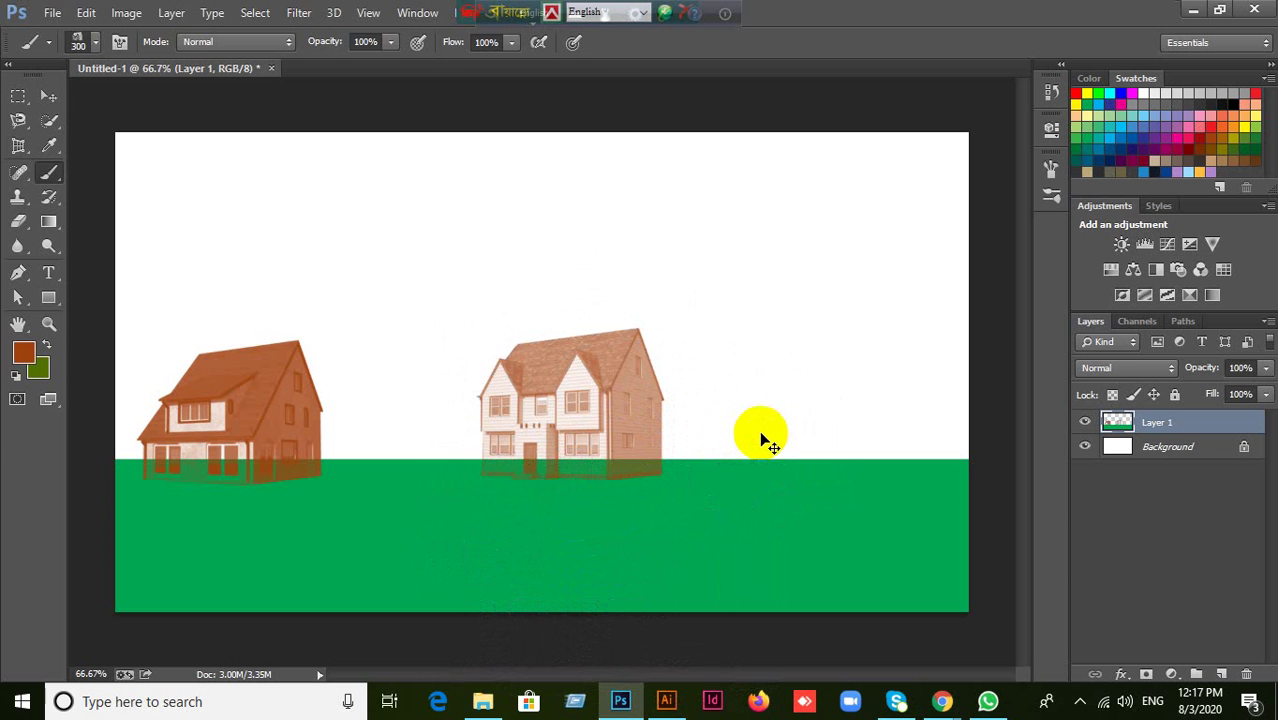
pyautogui.hotkey('ctrl', 'z')
pyautogui.click(584, 414)
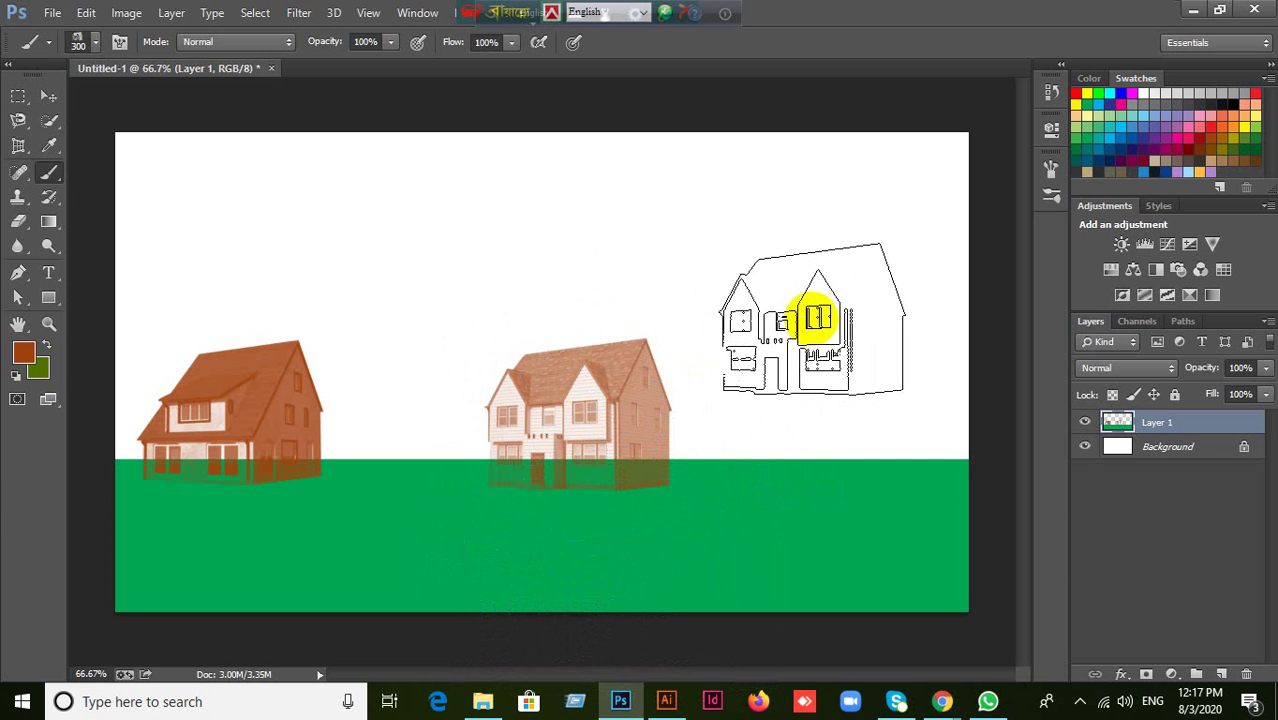
pyautogui.hotkey('ctrl', 'z')
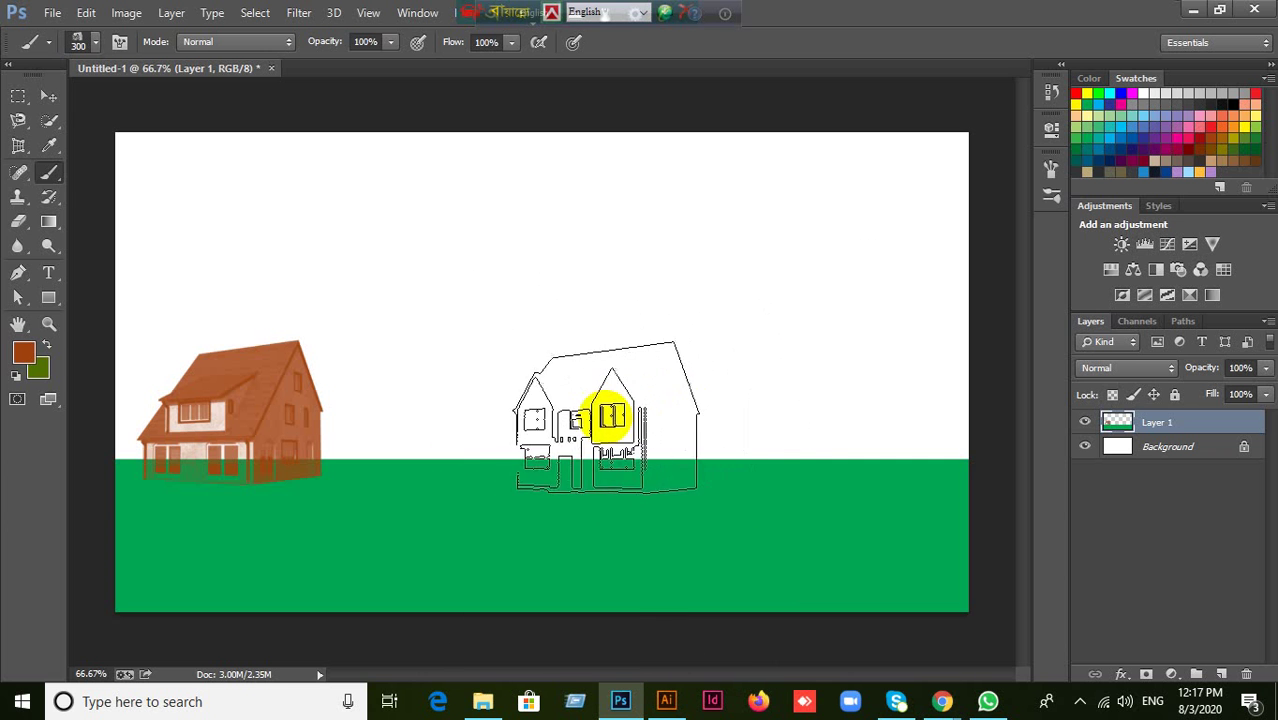
pyautogui.click(572, 406)
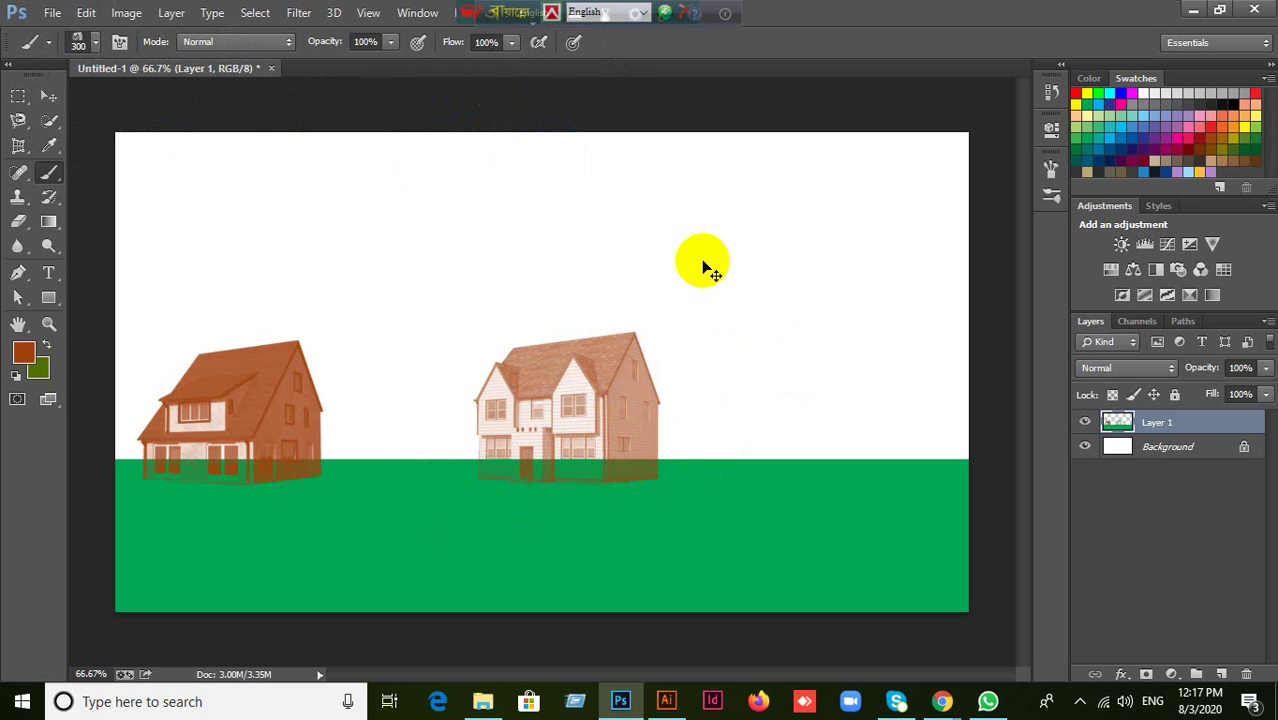
pyautogui.hotkey('ctrl', 'z')
pyautogui.click(538, 44)
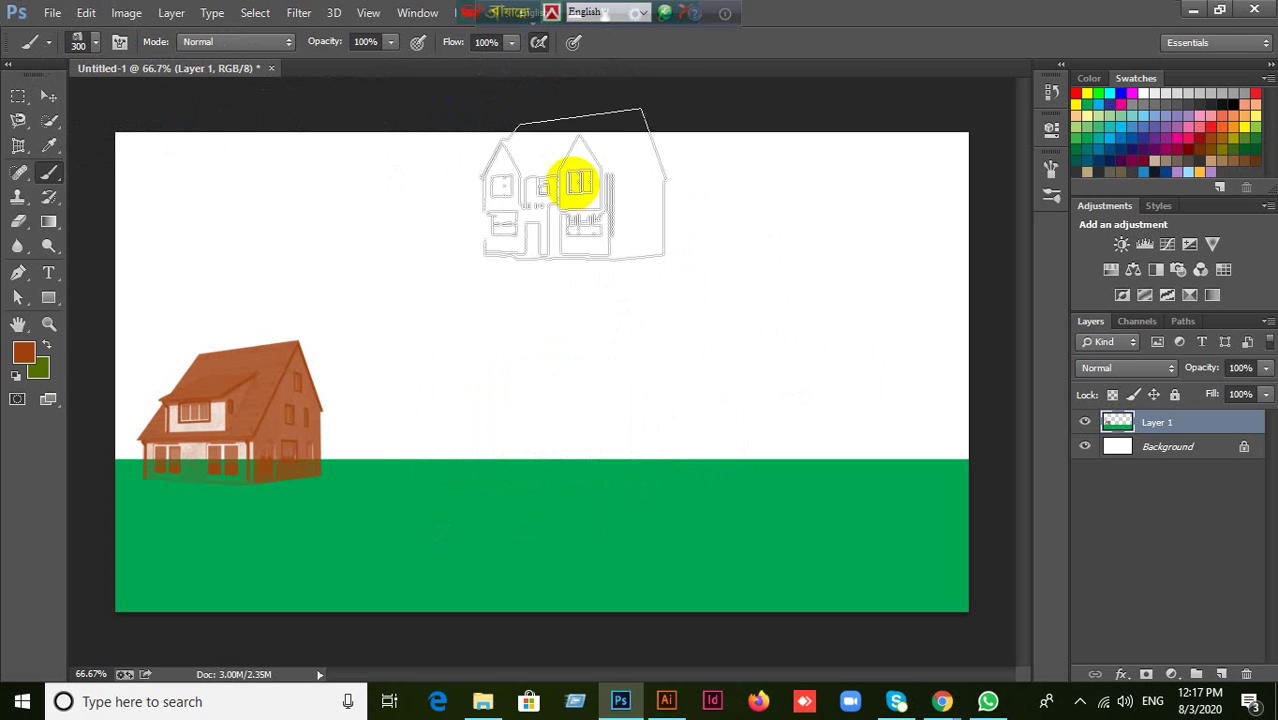
pyautogui.click(570, 405)
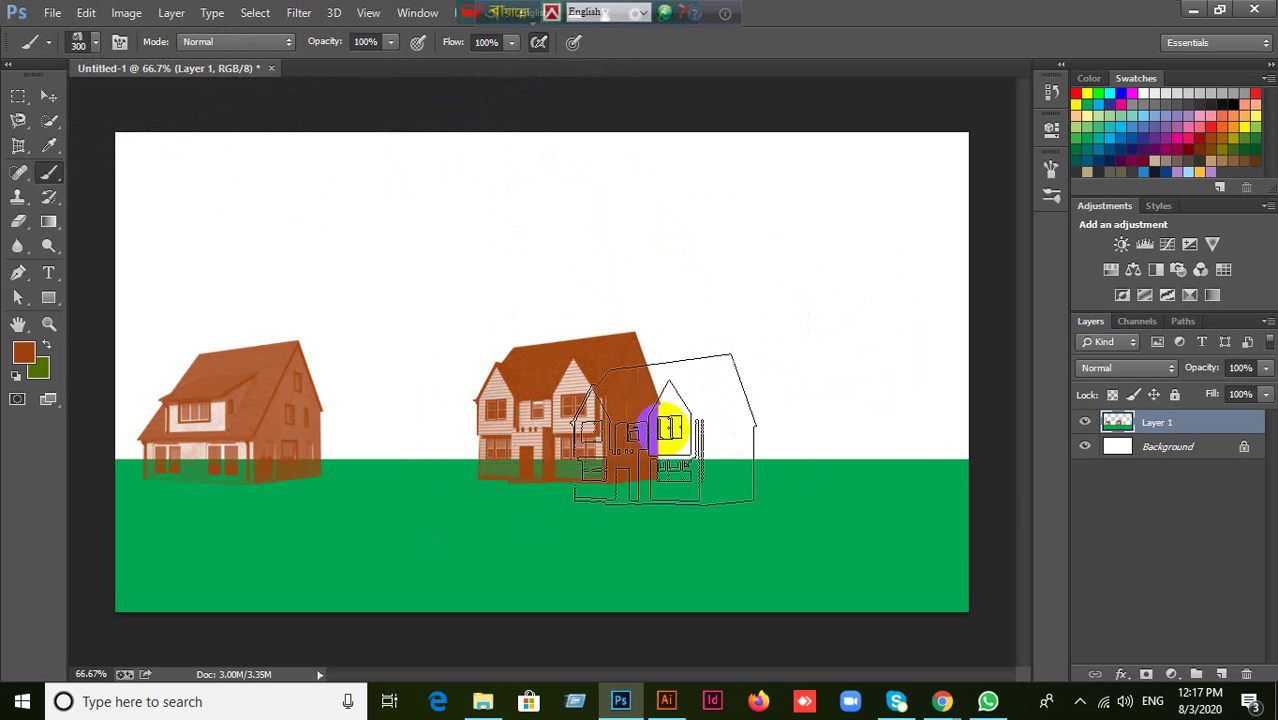
# Choose another 2500 px house brush preset and shrink it toward 400 px.
pyautogui.click(95, 44)
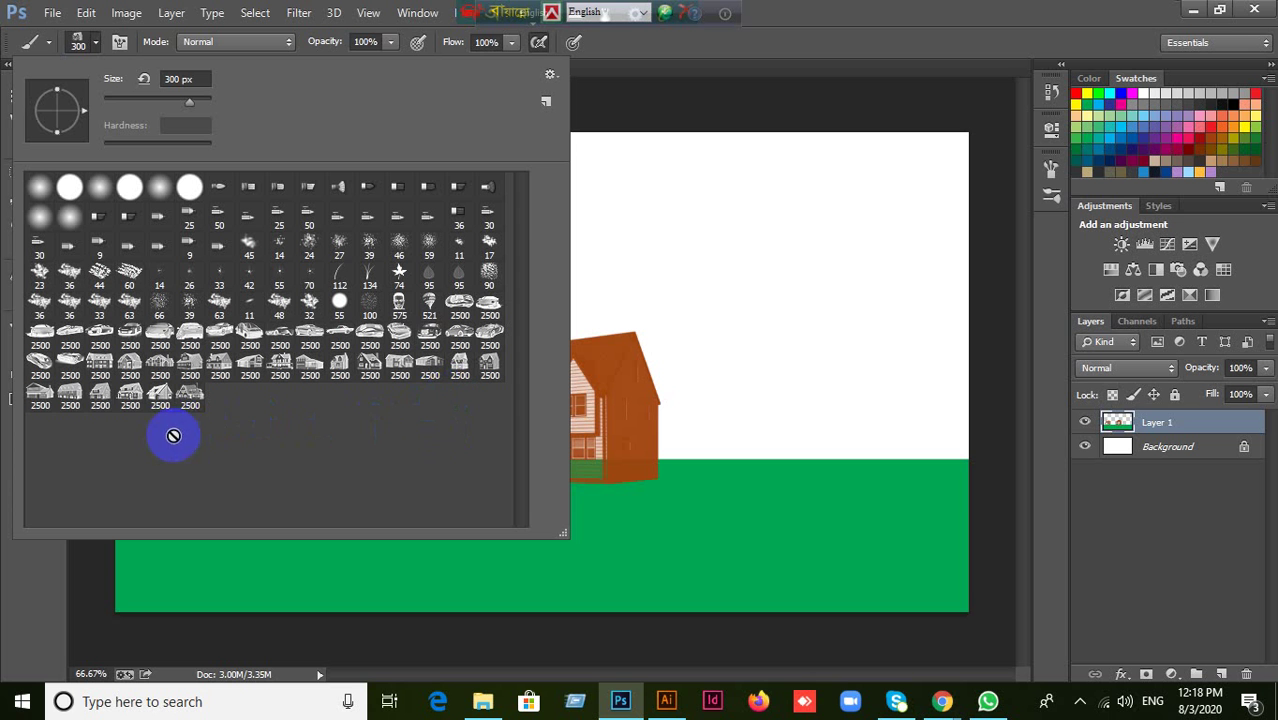
pyautogui.click(99, 404)
pyautogui.click(913, 80)
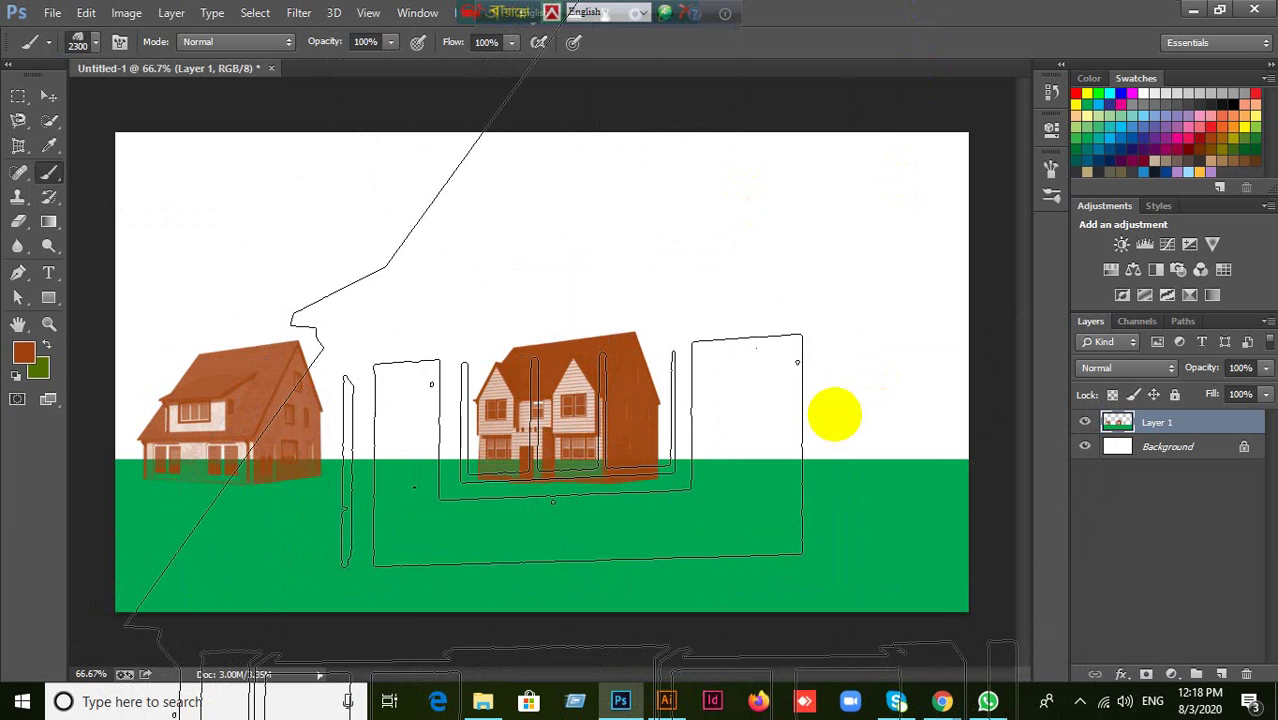
pyautogui.press('[')
pyautogui.press('[')
pyautogui.press('[')
pyautogui.press('[')
pyautogui.press('[')
pyautogui.press('[')
pyautogui.press('[')
pyautogui.press('[')
pyautogui.press('[')
pyautogui.press('[')
pyautogui.press('[')
pyautogui.press('[')
pyautogui.press('[')
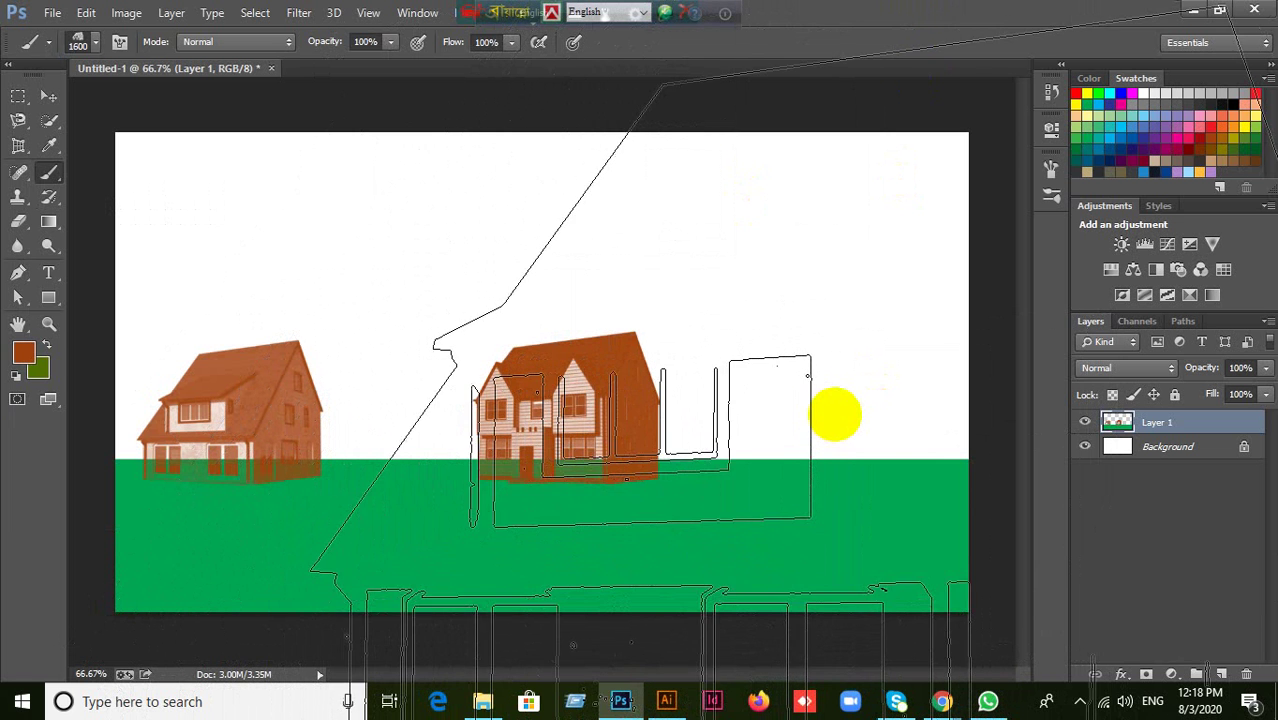
pyautogui.press('[')
pyautogui.press('[')
pyautogui.press('[')
pyautogui.press('[')
pyautogui.press('[')
pyautogui.press('[')
pyautogui.press('[')
pyautogui.press('[')
pyautogui.press('[')
pyautogui.press('[')
pyautogui.press('[')
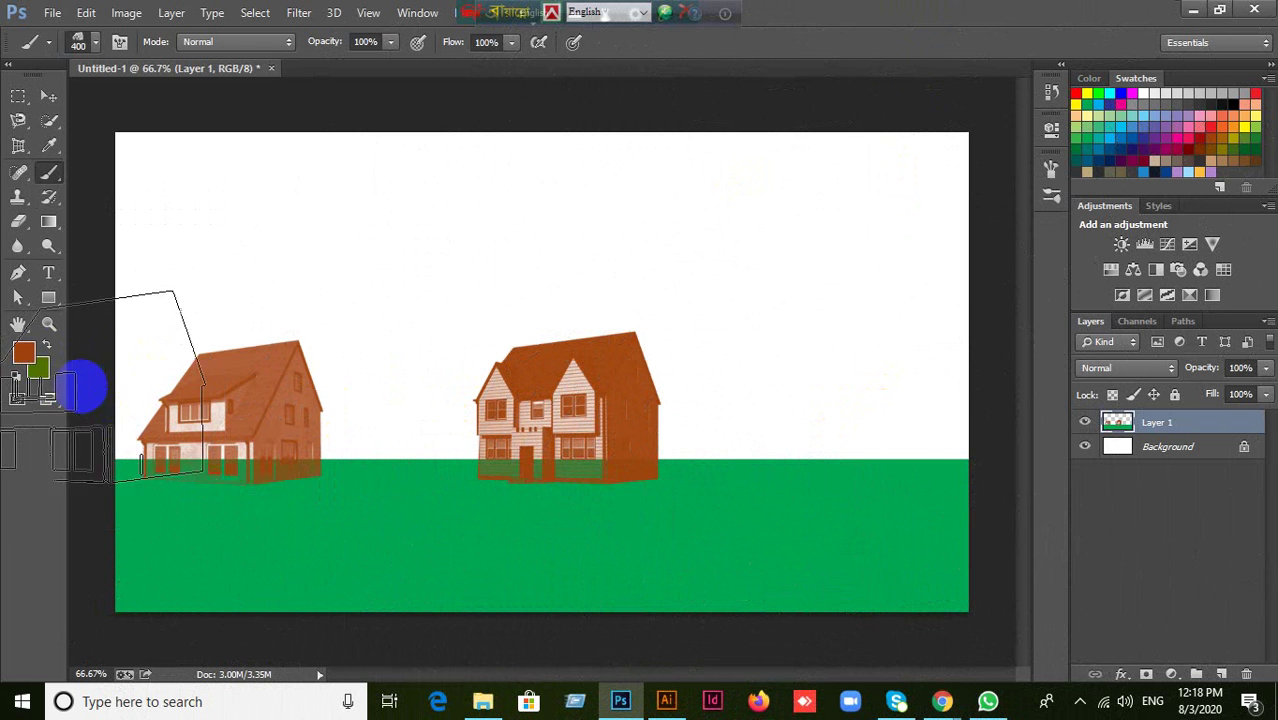
pyautogui.click(23, 353)
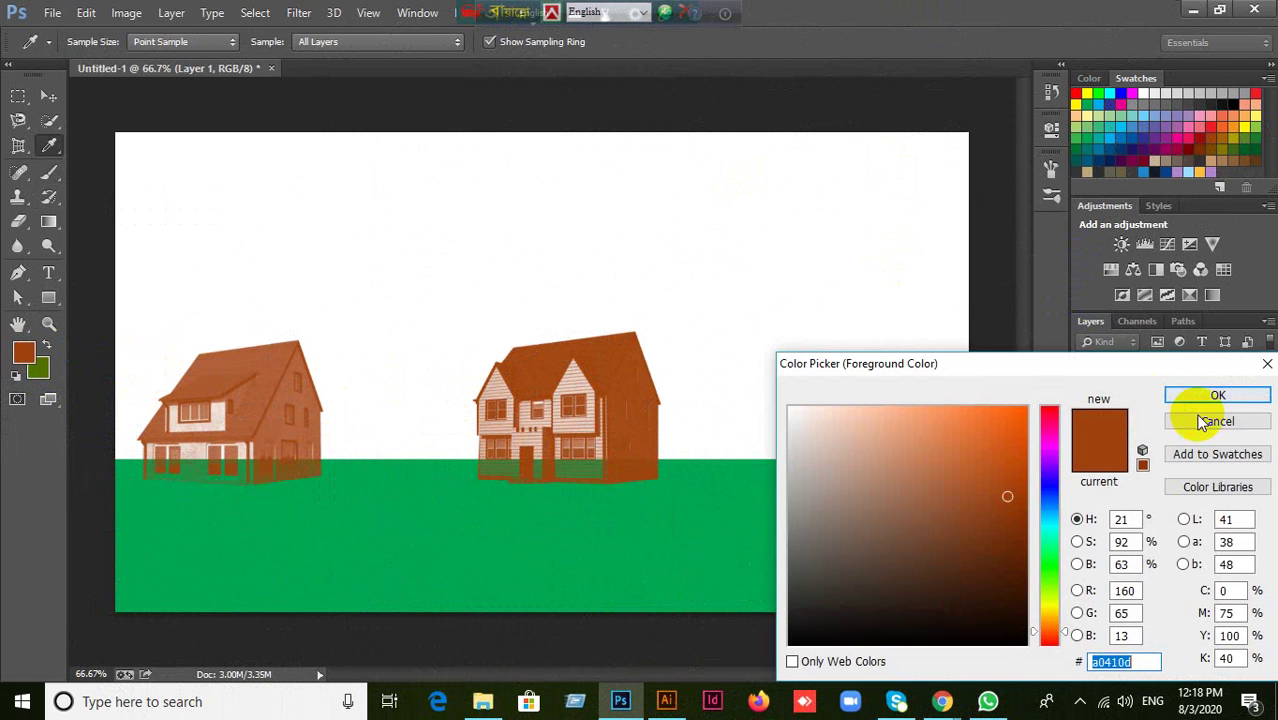
# Close the colour picker, take pink from Swatches and shrink the house brush to 250.
pyautogui.click(1214, 398)
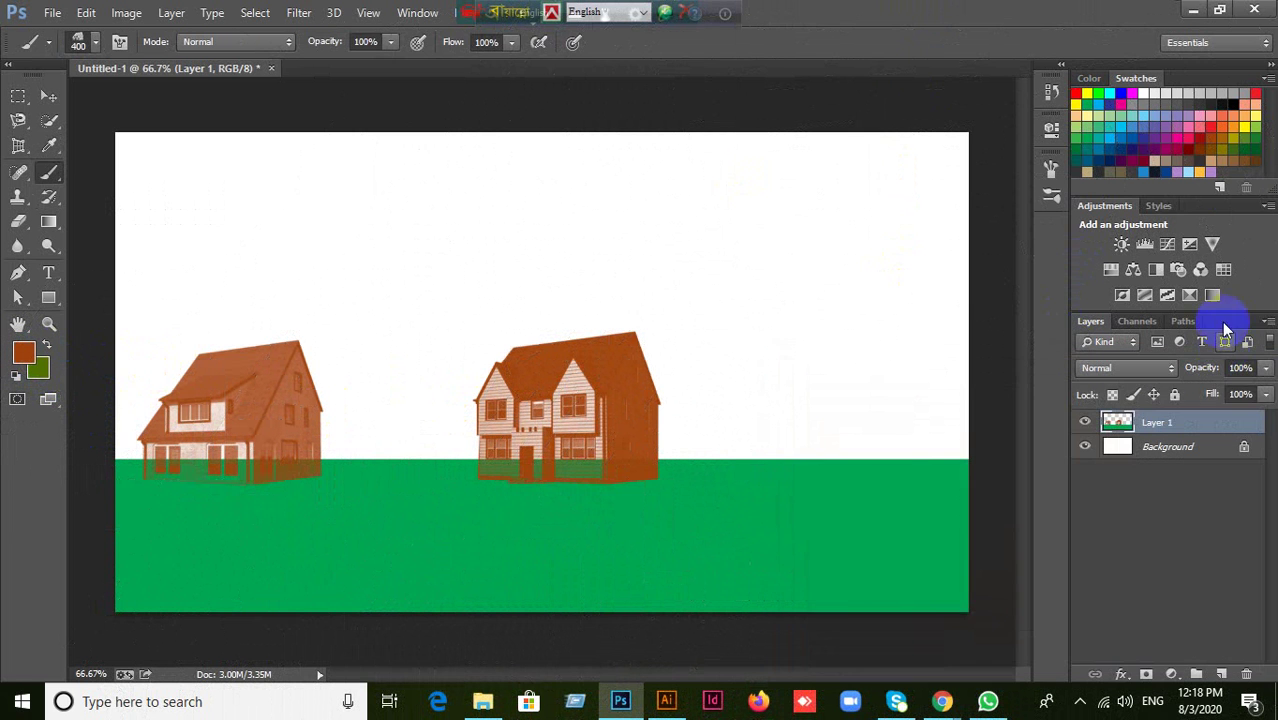
pyautogui.click(1193, 130)
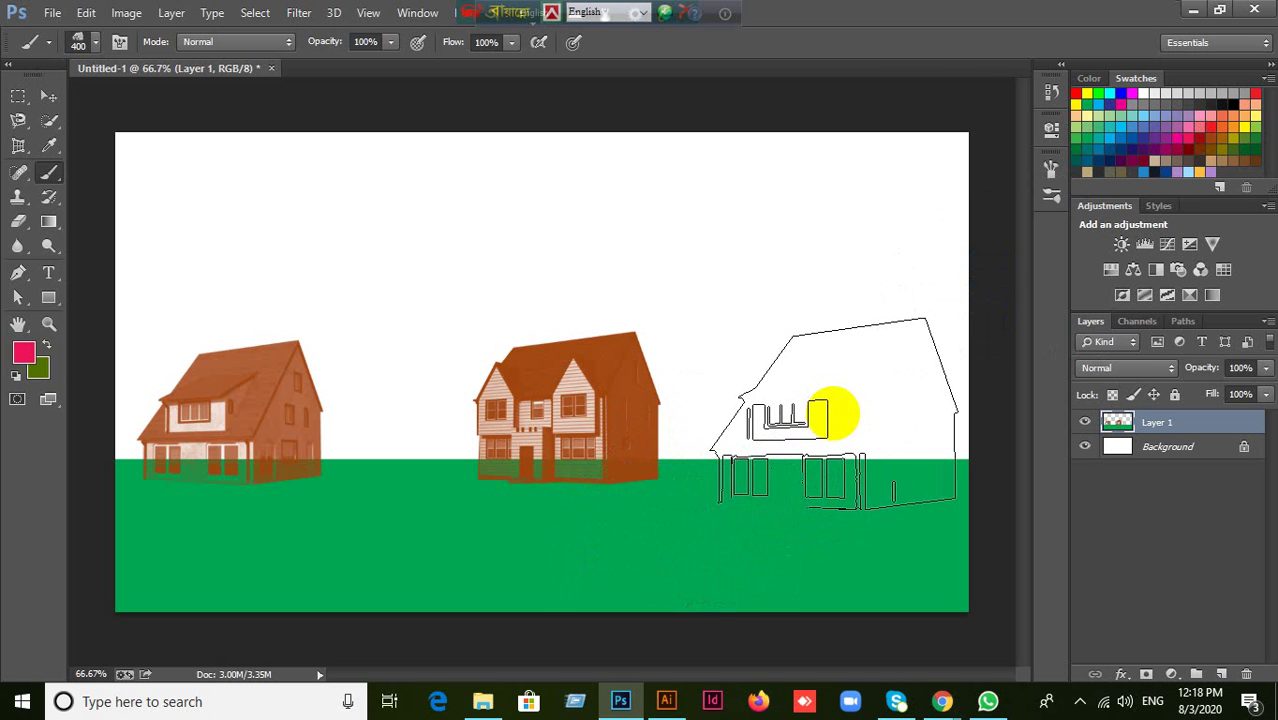
pyautogui.press('[')
pyautogui.press('[')
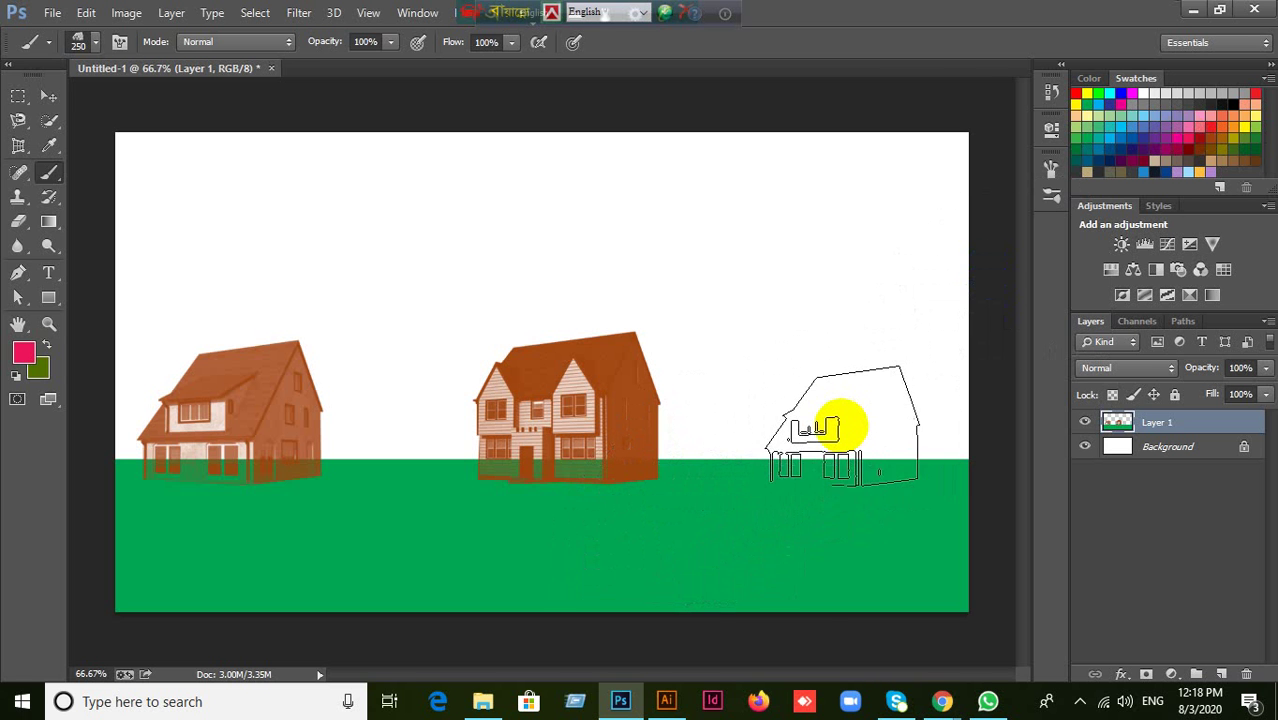
# Stamp a pink house on the right of the ground with airbrush build-up on.
pyautogui.click(845, 425)
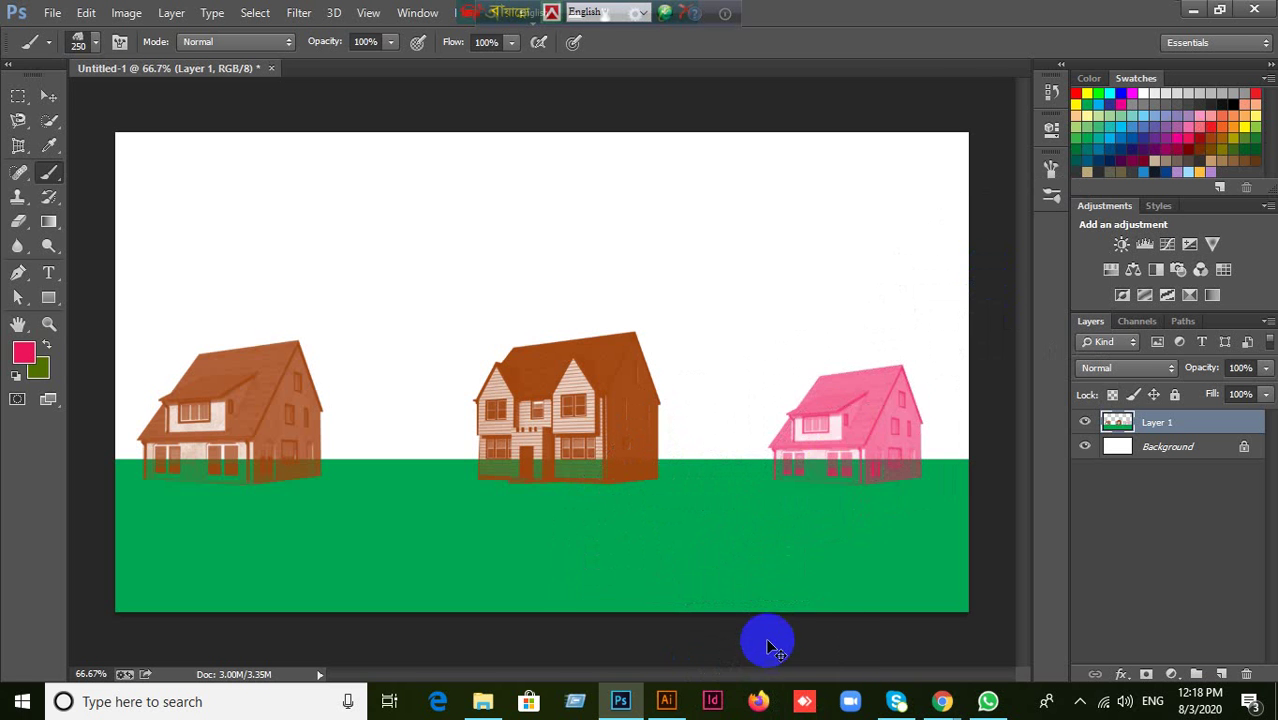
pyautogui.hotkey('ctrl', 'z')
pyautogui.click(546, 47)
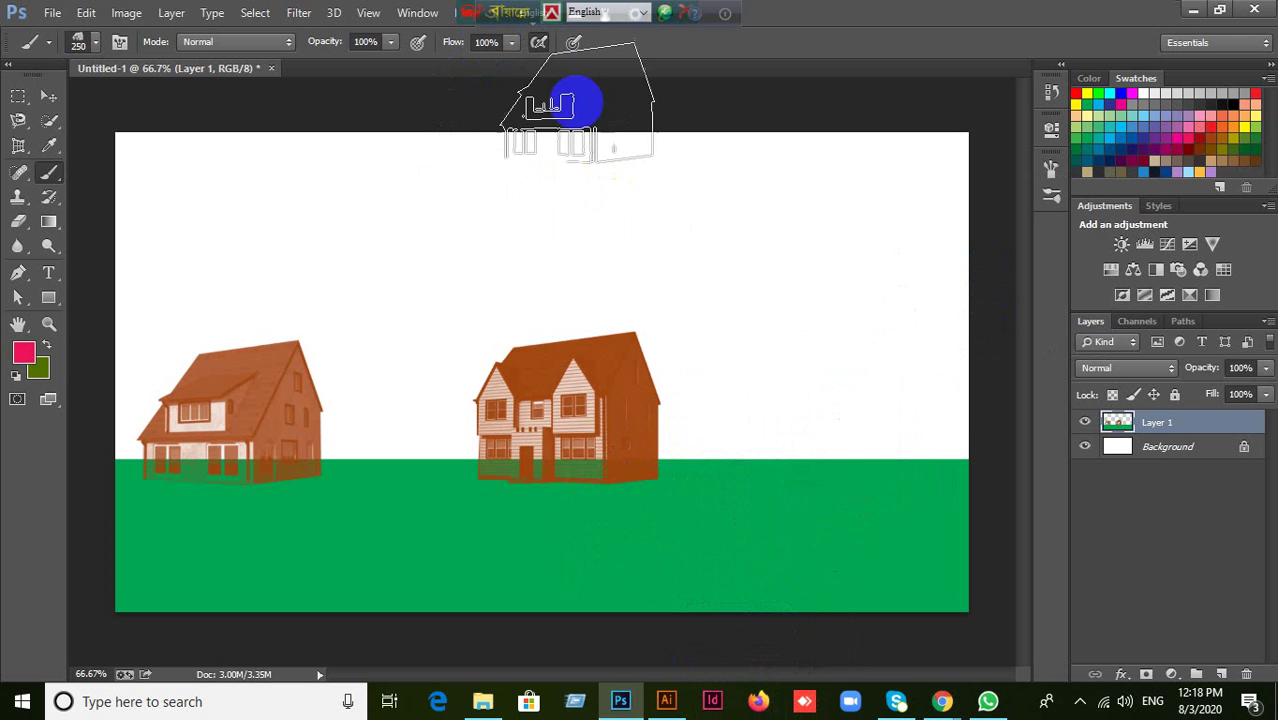
pyautogui.click(832, 425)
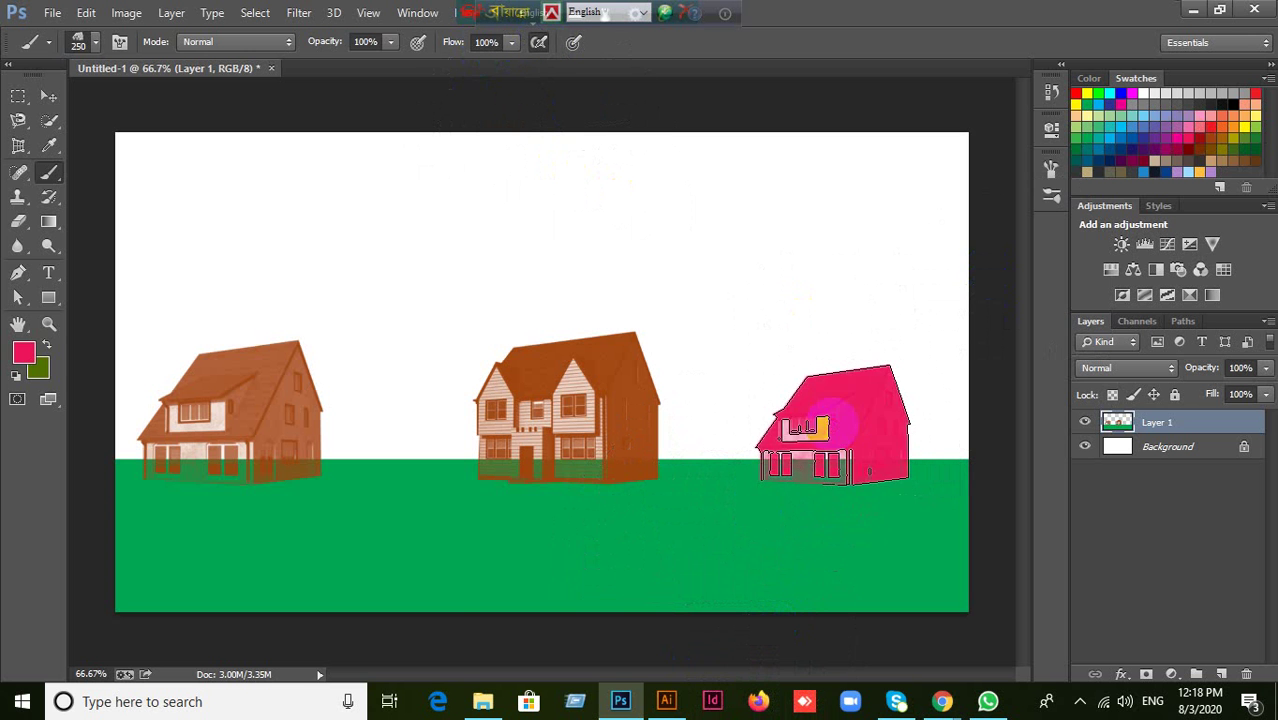
pyautogui.hotkey('ctrl', 'z')
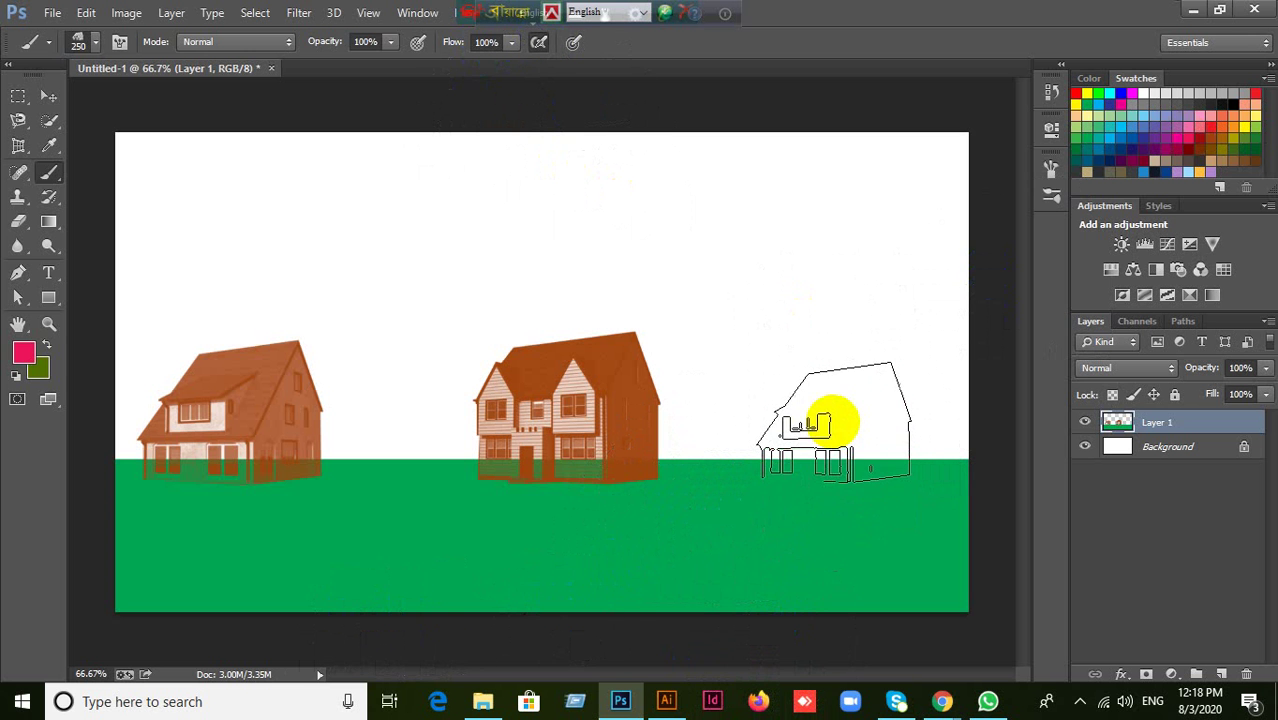
pyautogui.click(833, 422)
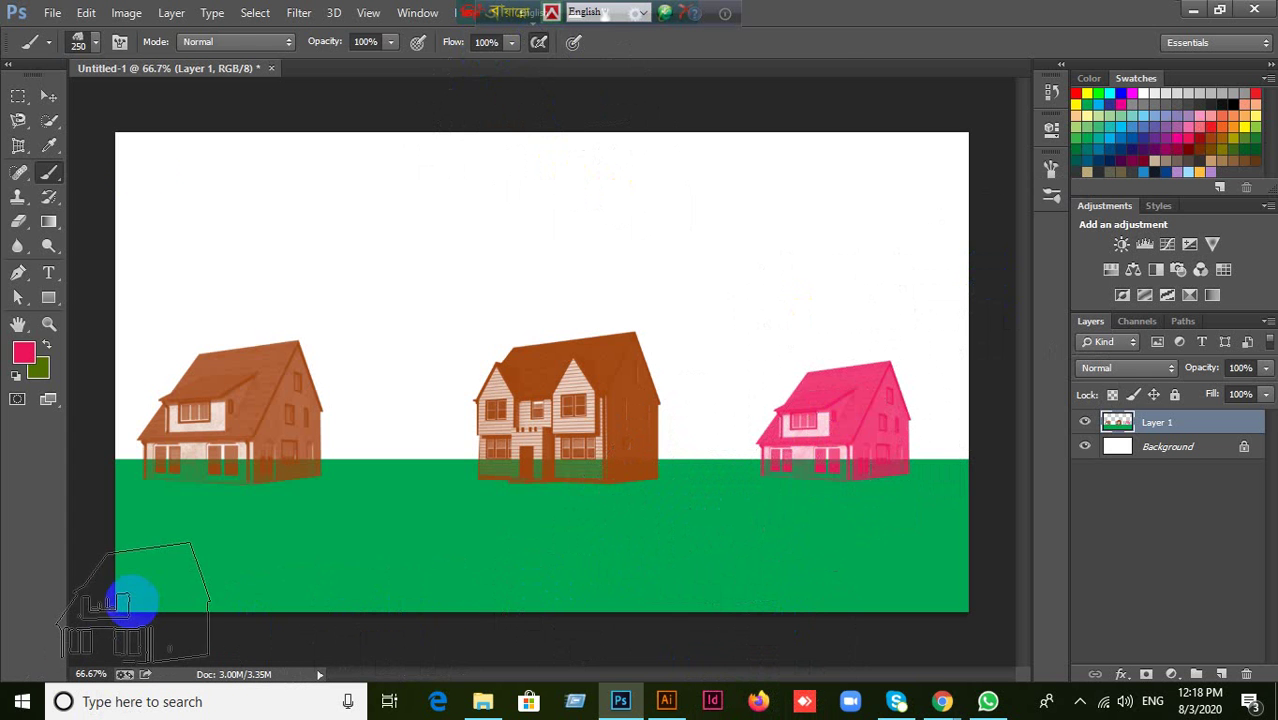
pyautogui.click(50, 97)
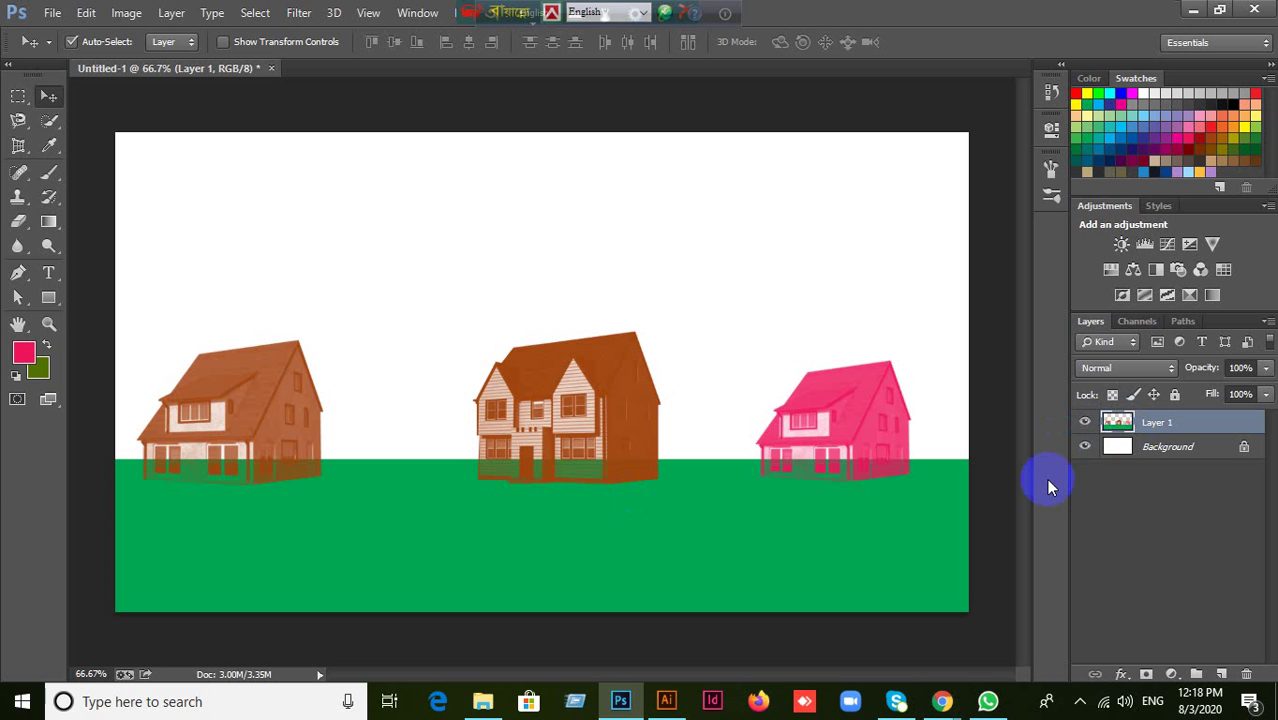
# Return to the Brush tool and open the Brush Preset picker's options menu.
pyautogui.rightClick(47, 175)
pyautogui.click(120, 185)
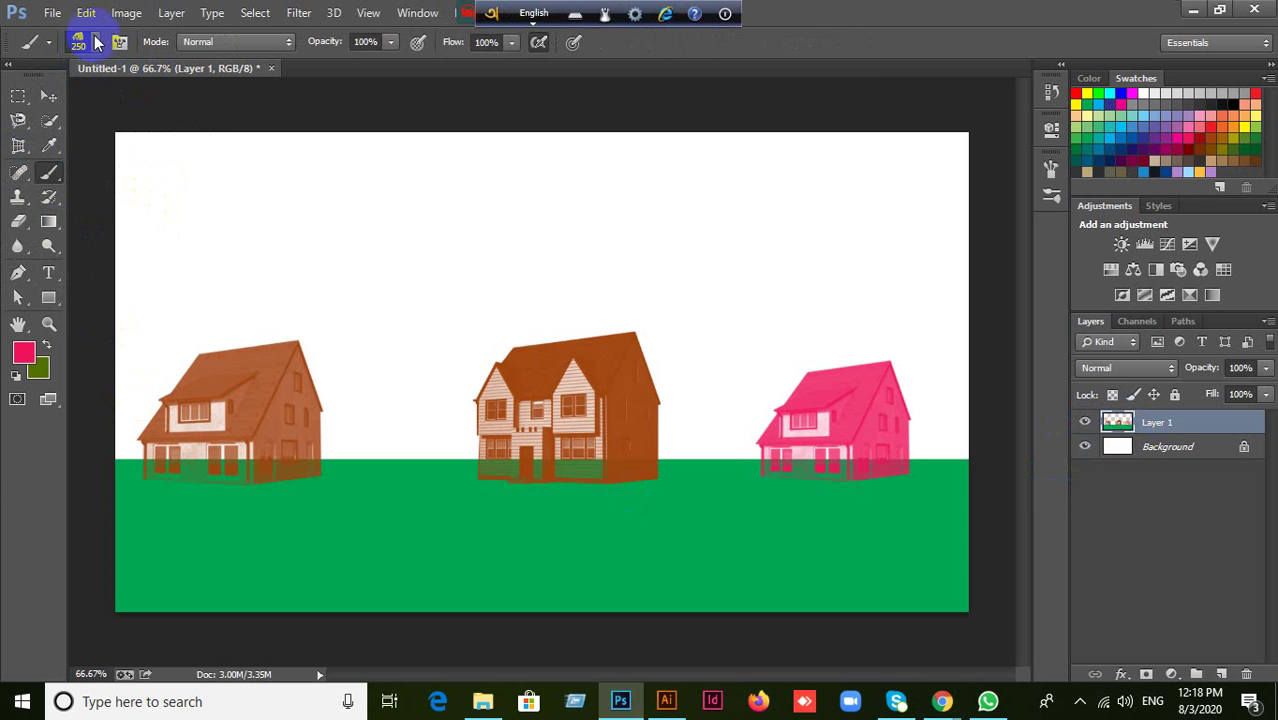
pyautogui.click(95, 45)
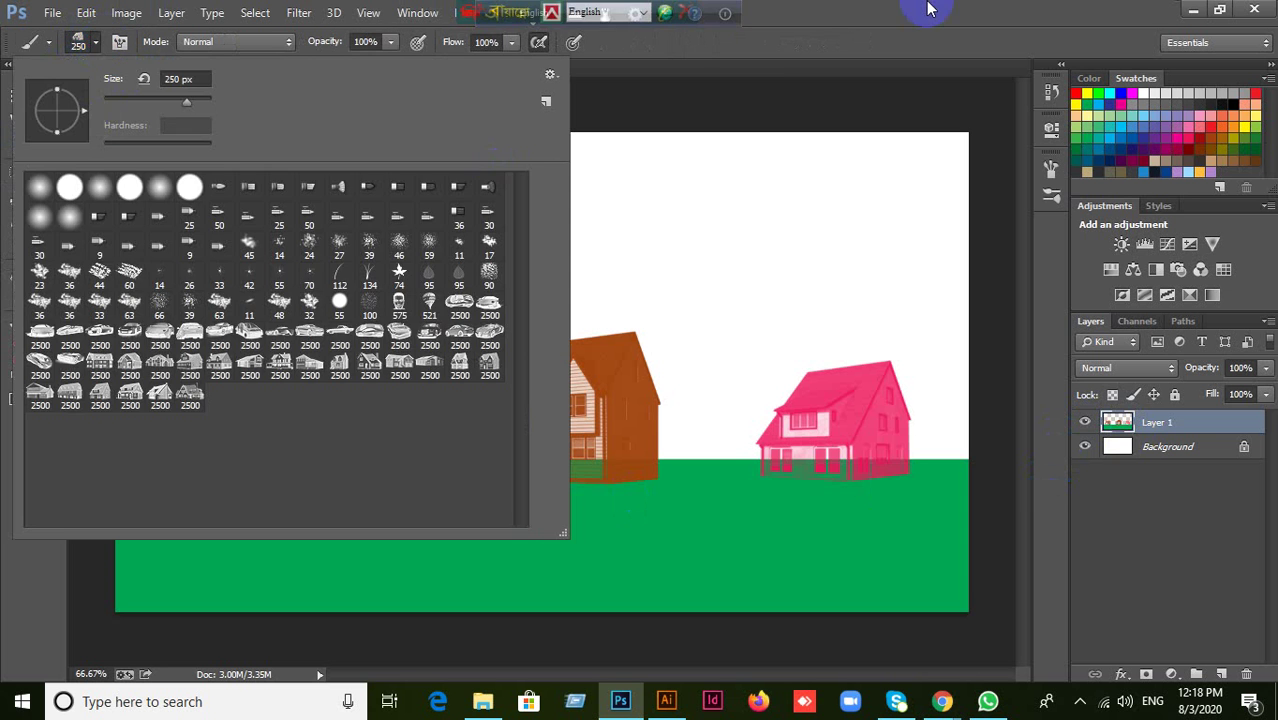
pyautogui.click(96, 46)
pyautogui.click(89, 43)
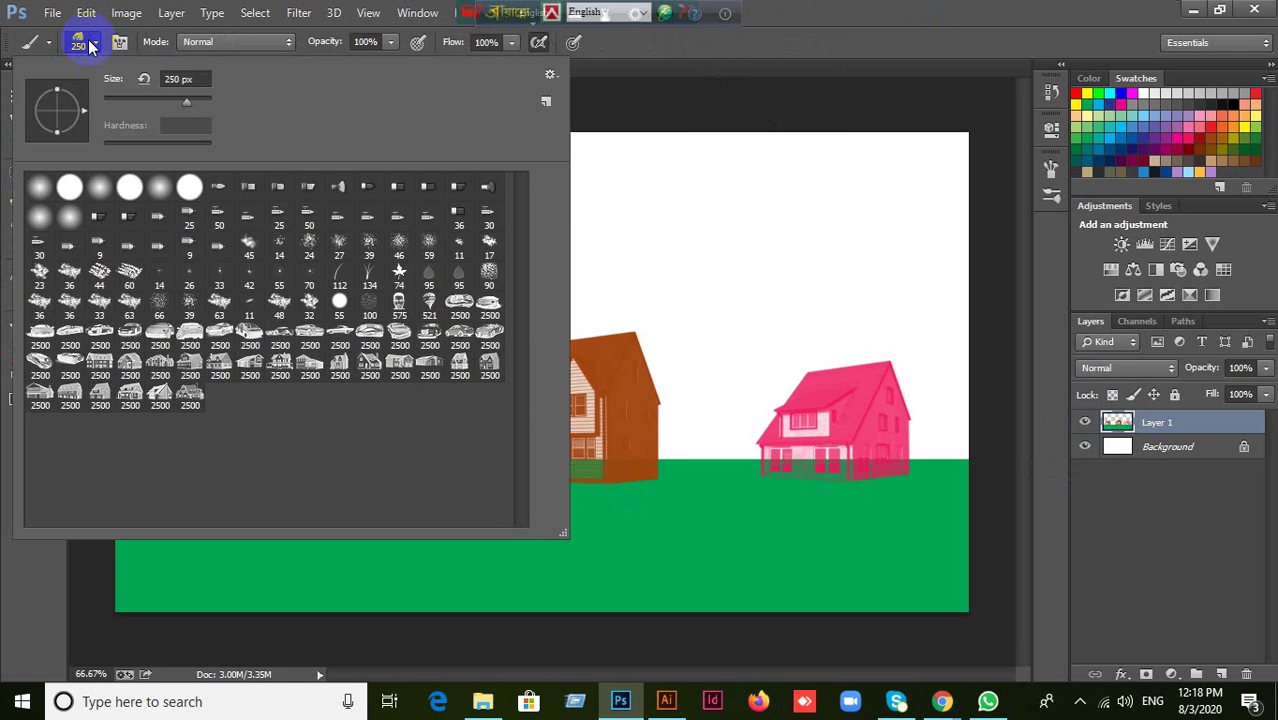
pyautogui.click(885, 25)
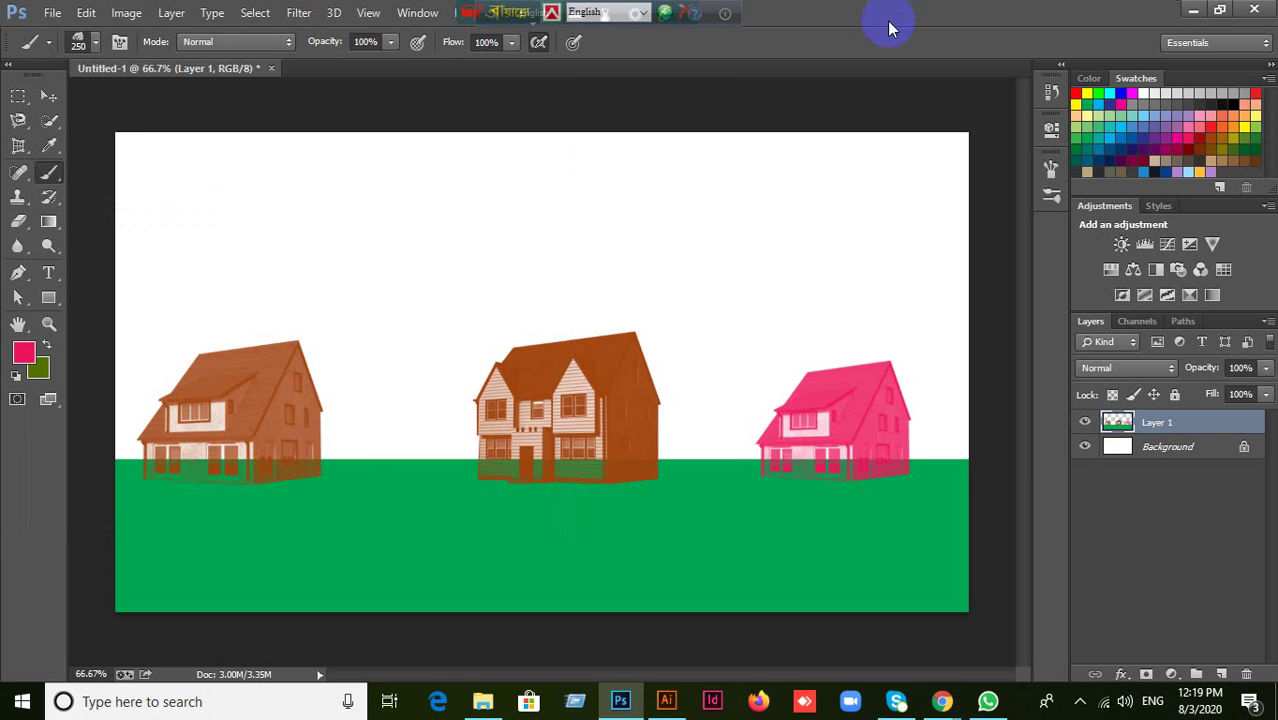
pyautogui.click(57, 13)
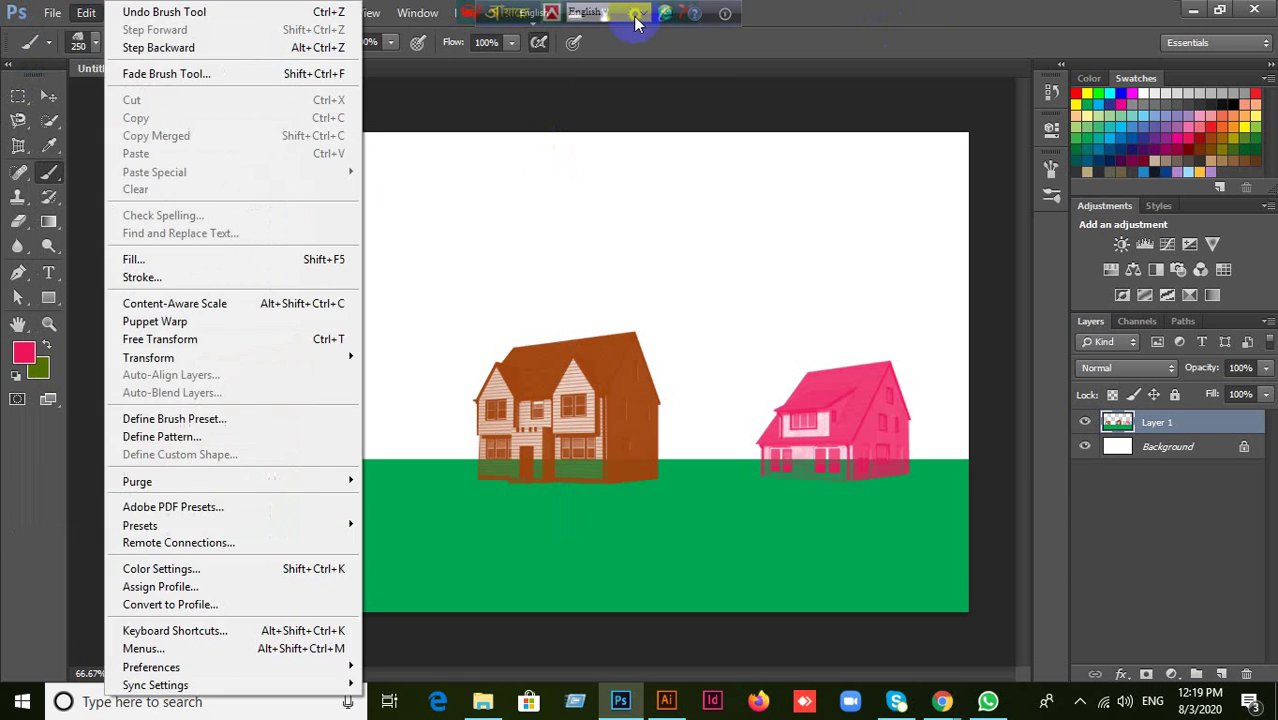
pyautogui.click(887, 10)
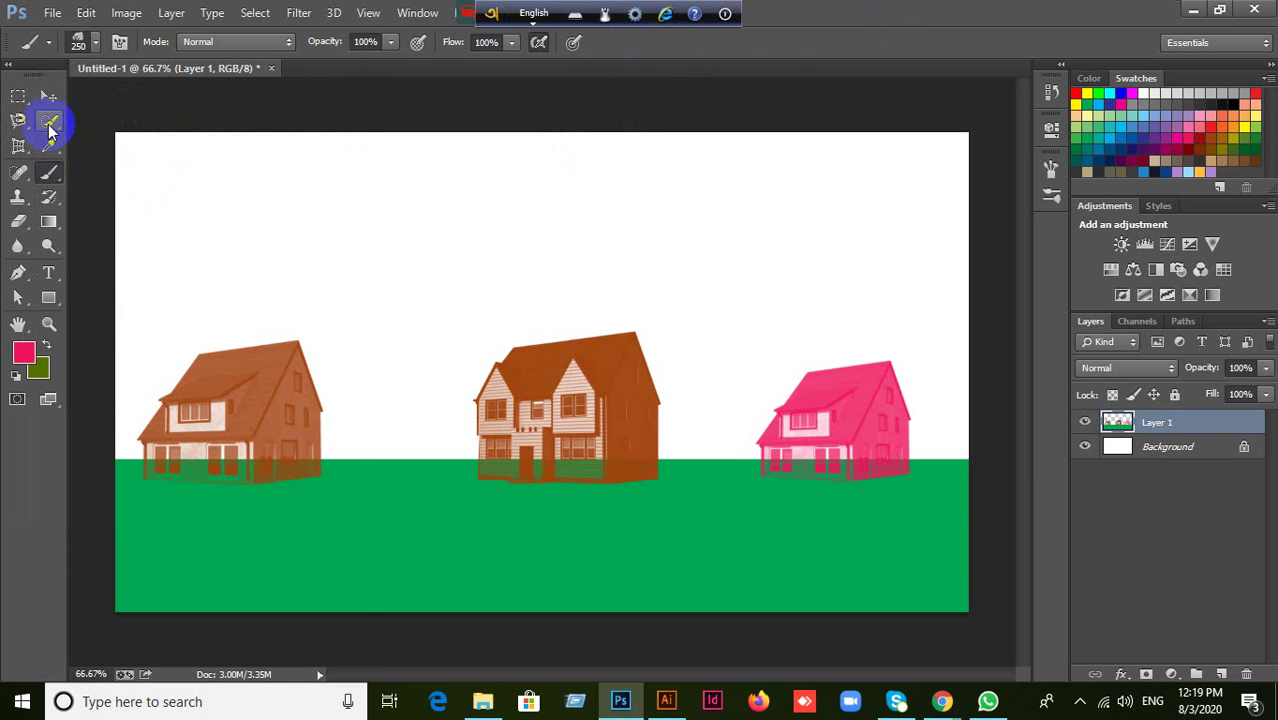
pyautogui.click(92, 42)
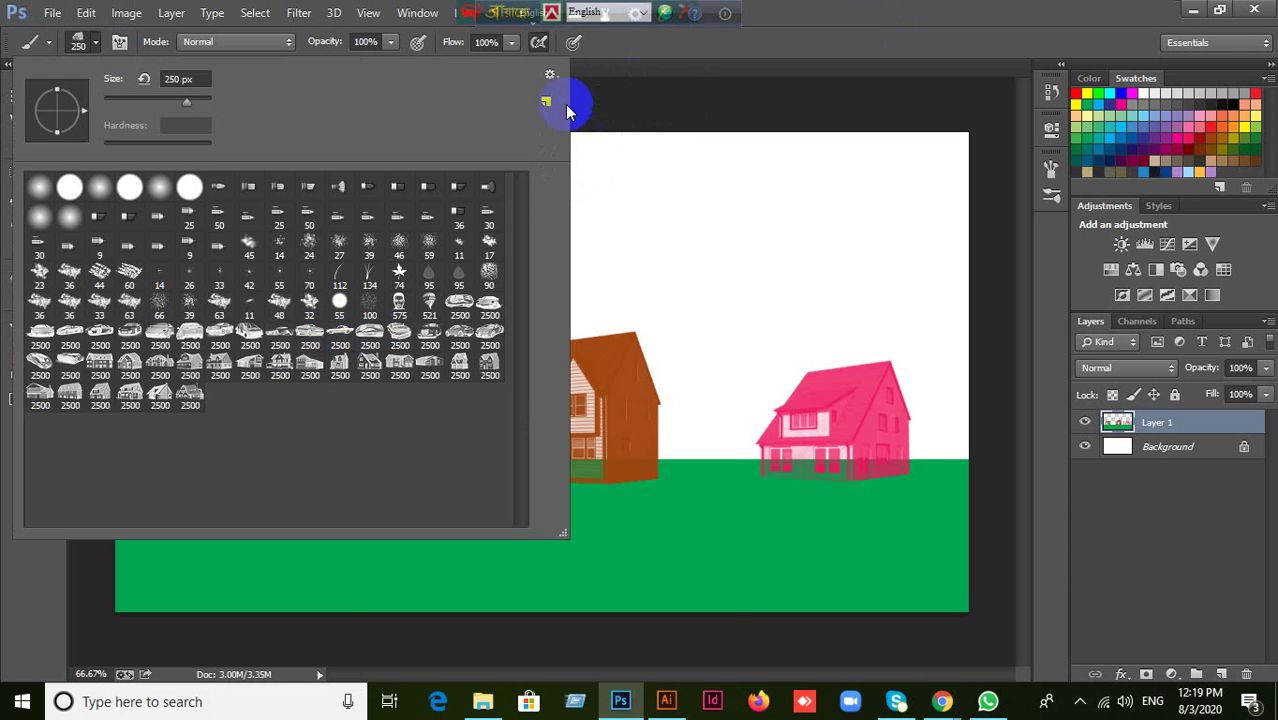
pyautogui.click(556, 77)
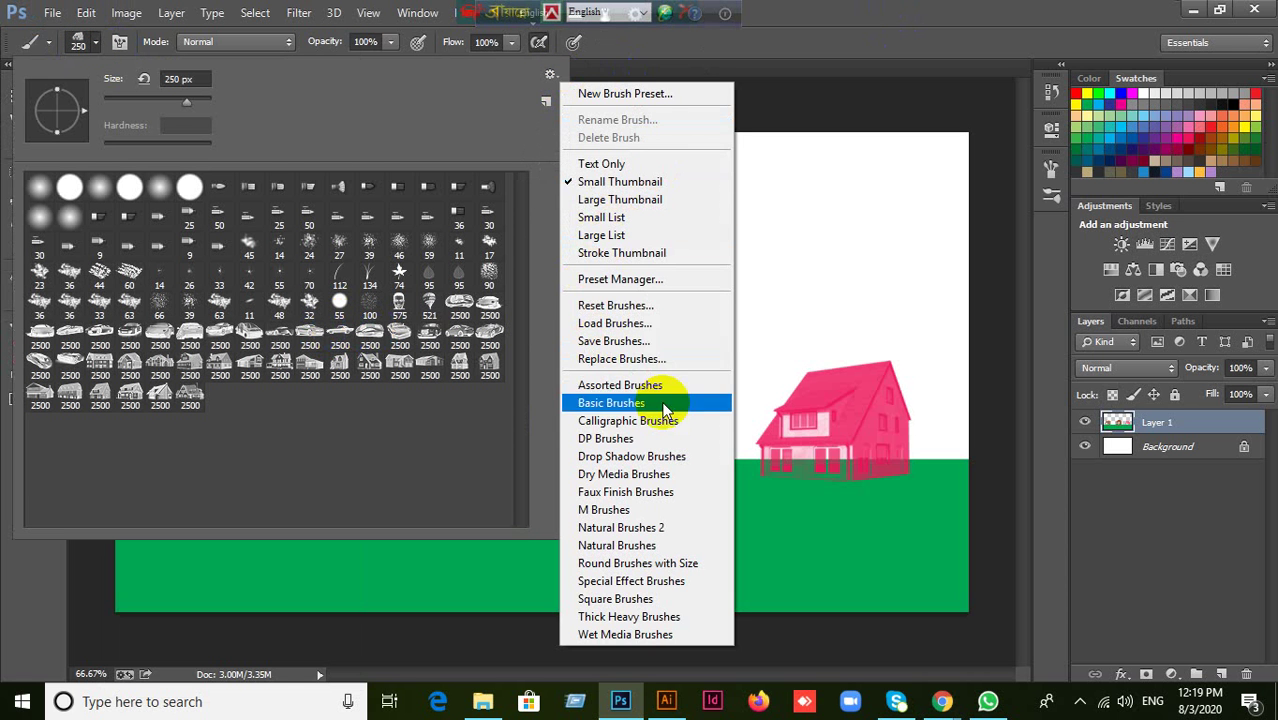
# Choose Load Brushes and browse to Downloads > Ali_Alkendi_Trees_Mix_Brushes.
pyautogui.click(616, 324)
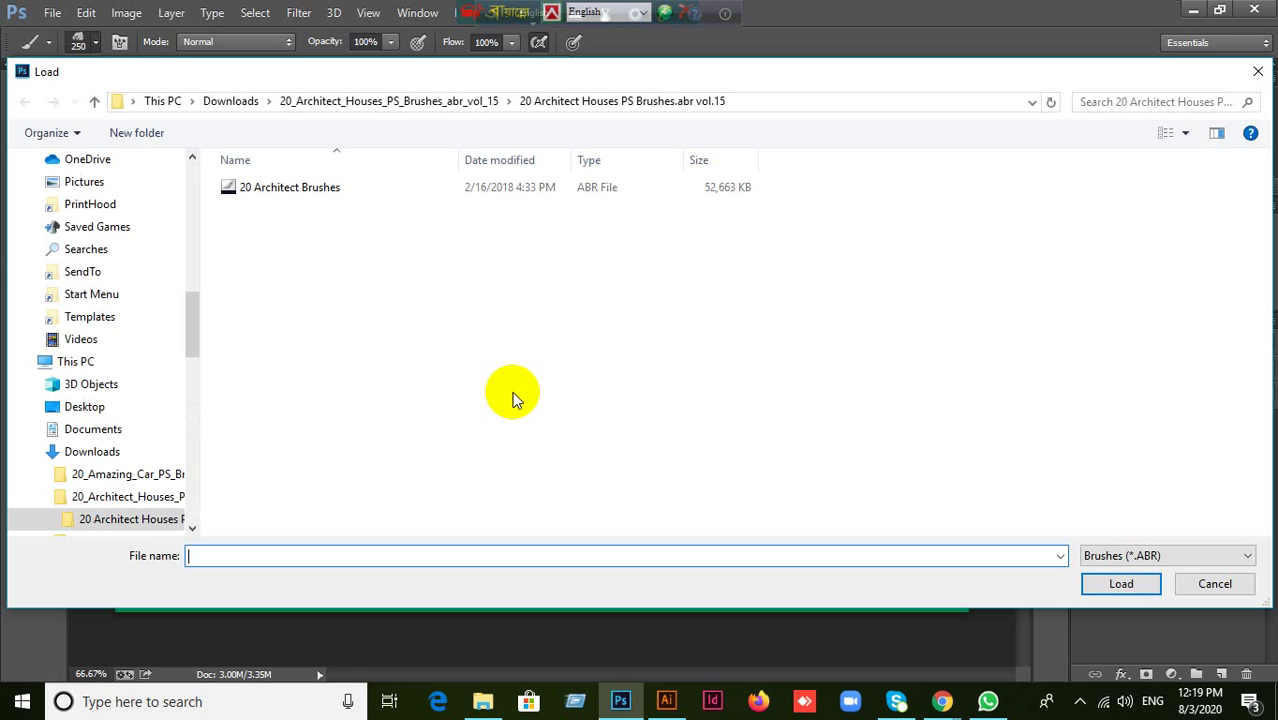
pyautogui.scroll(10, 86, 320)
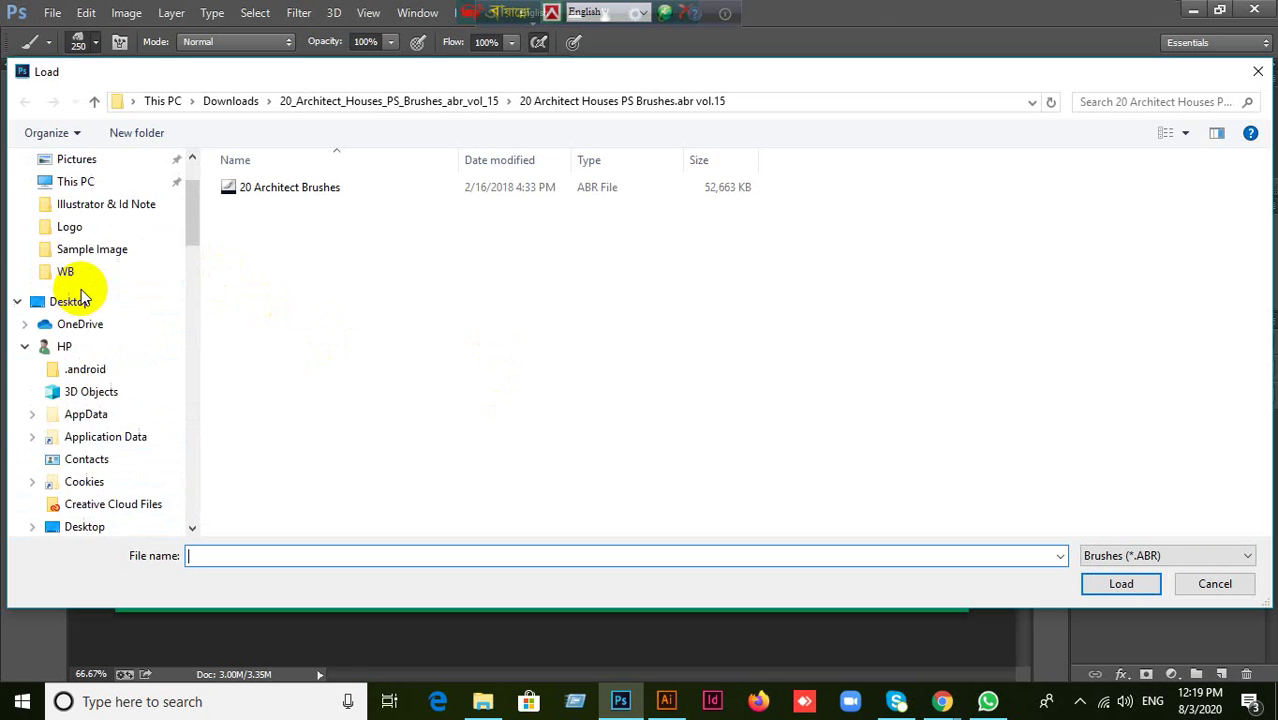
pyautogui.click(86, 213)
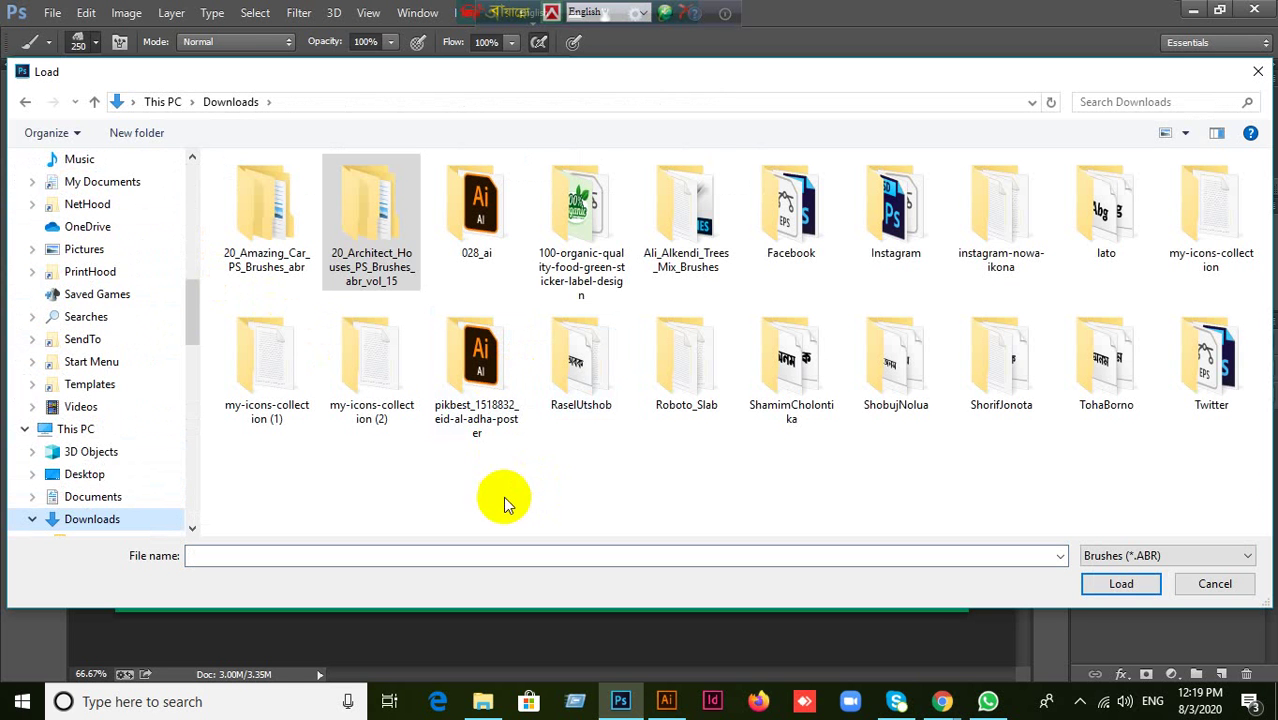
pyautogui.click(698, 242)
pyautogui.doubleClick(699, 242)
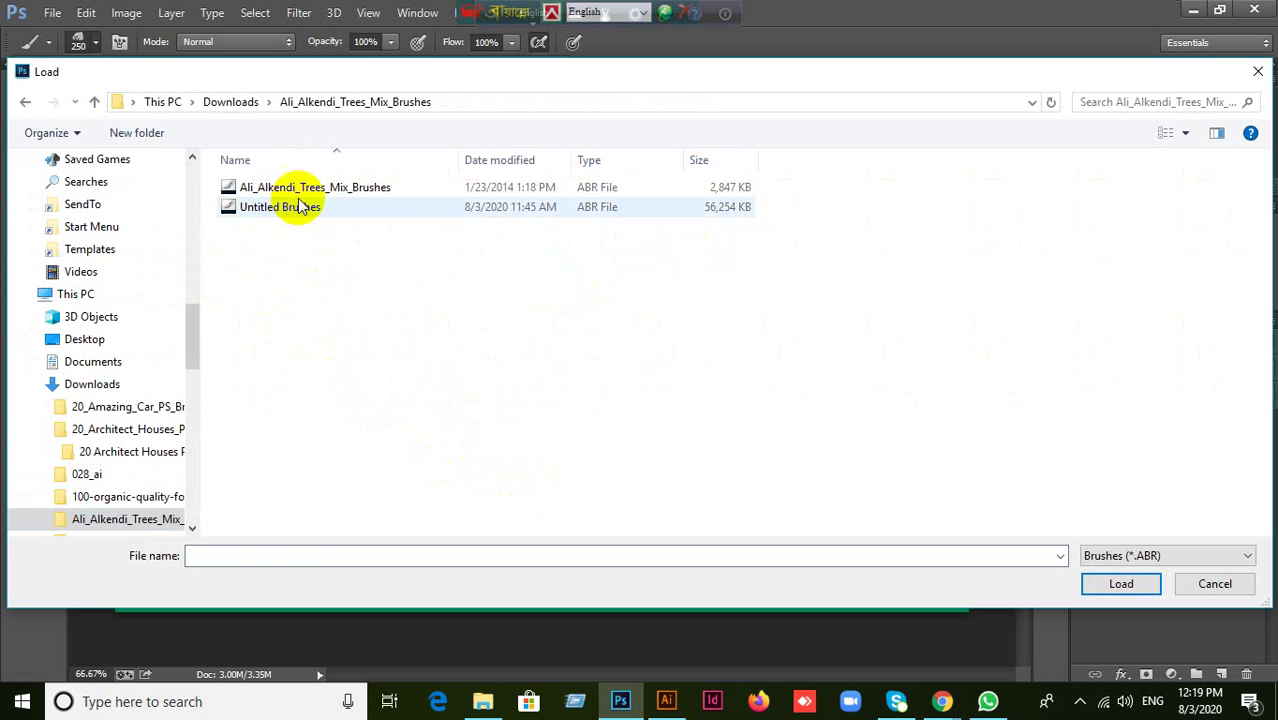
# Select the Ali_Alkendi_Trees_Mix_Brushes ABR file and load it into the presets.
pyautogui.click(305, 189)
pyautogui.click(309, 209)
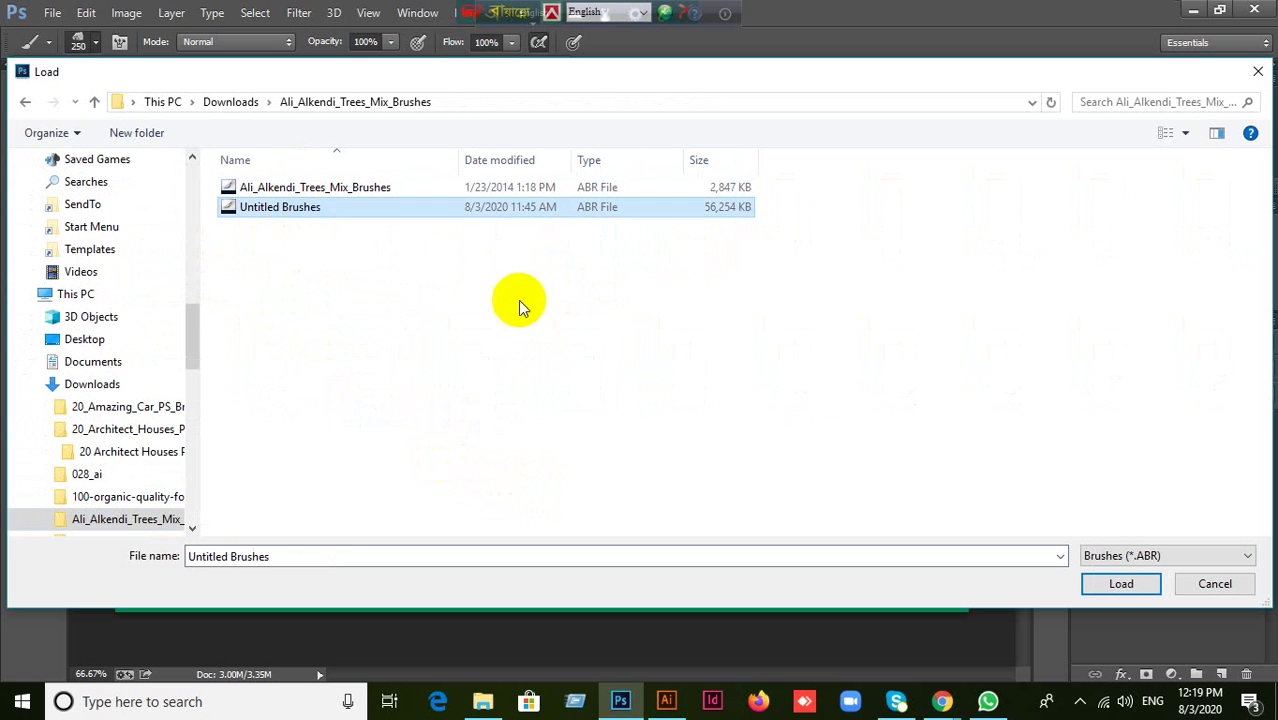
pyautogui.click(375, 188)
pyautogui.keyDown('shift'); pyautogui.click(379, 212); pyautogui.keyUp('shift')
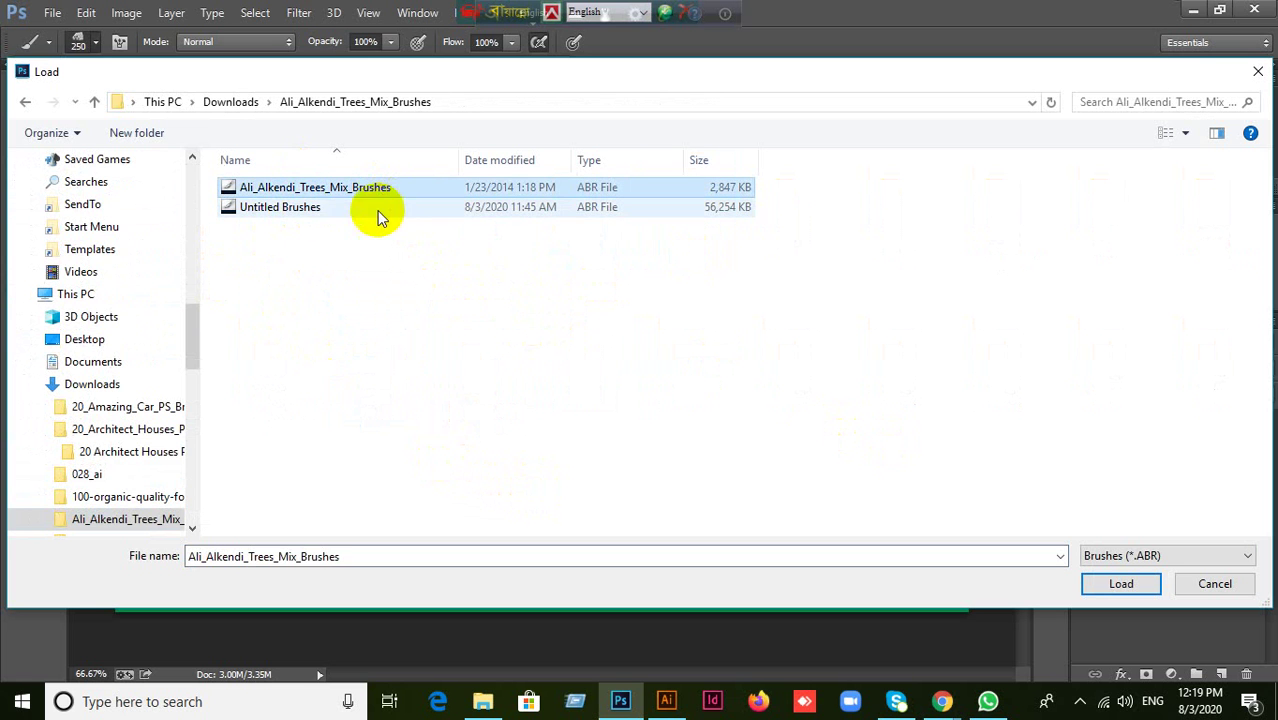
pyautogui.click(308, 210)
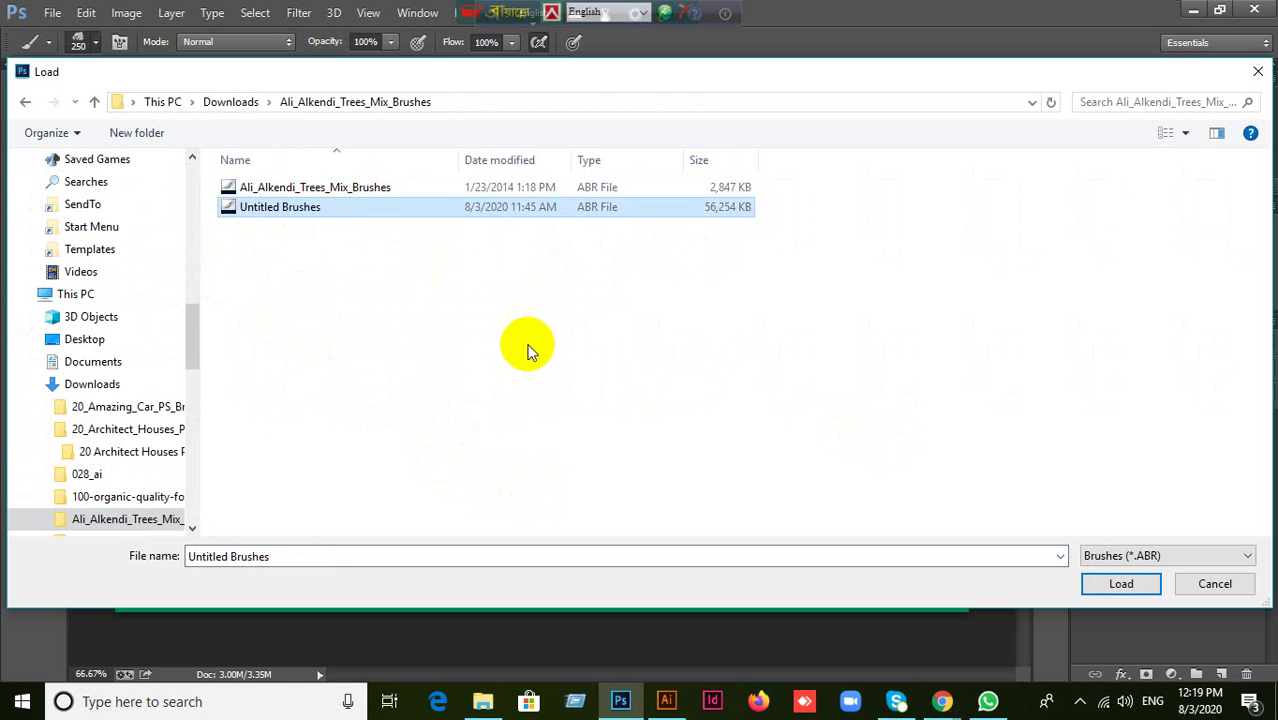
pyautogui.keyDown('shift'); pyautogui.click(356, 190); pyautogui.keyUp('shift')
pyautogui.click(356, 190)
pyautogui.click(399, 245)
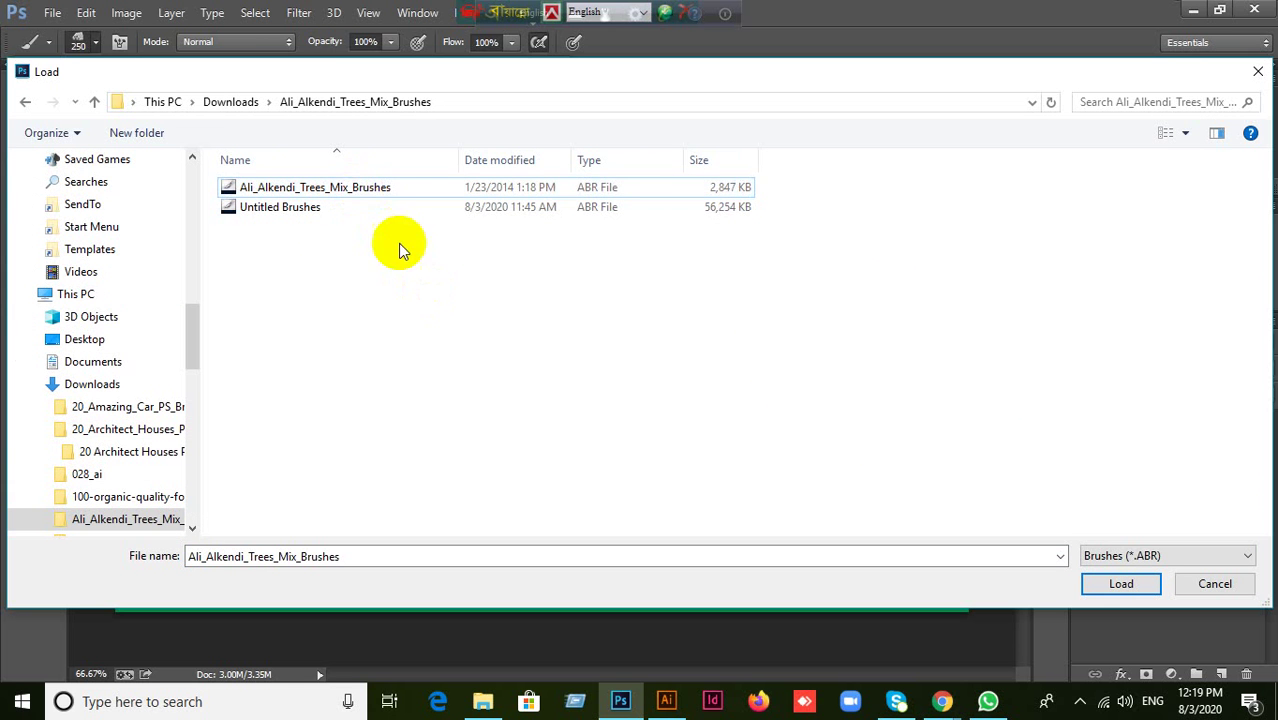
pyautogui.click(370, 187)
pyautogui.click(1115, 584)
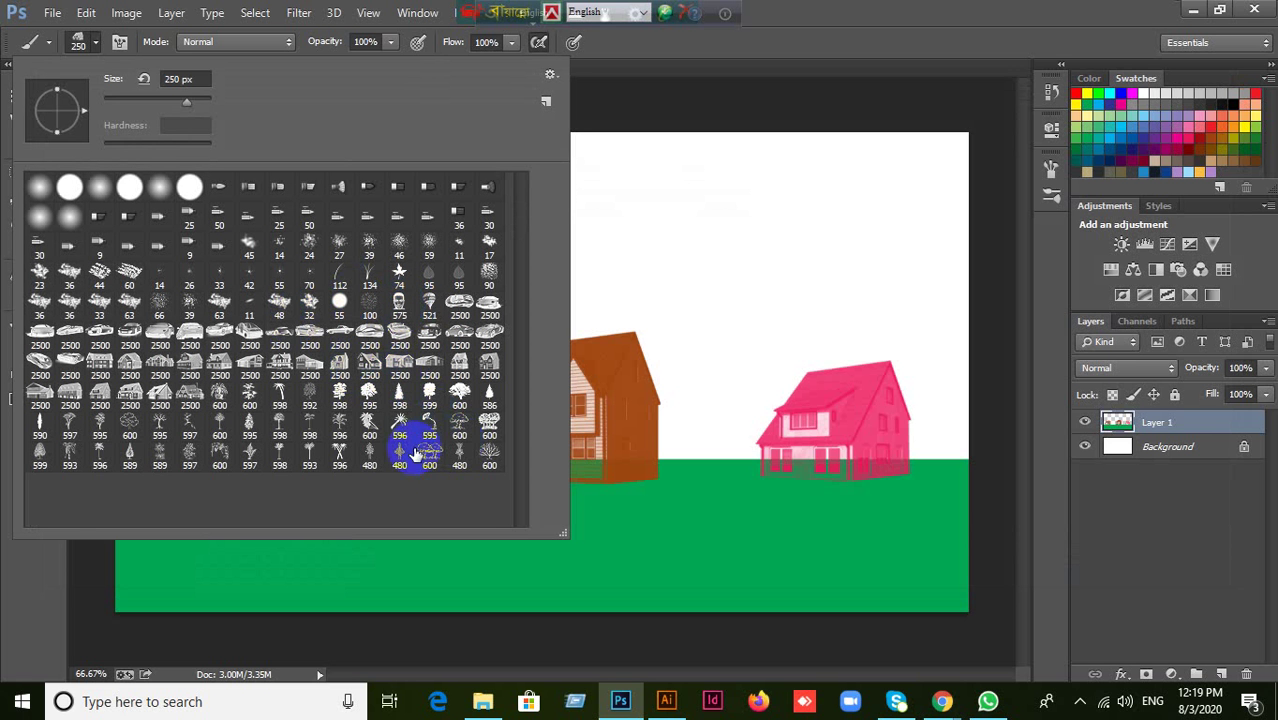
# Trial-stamp an olive palm tree with the 596 palm brush at 400 px and airbrush on.
pyautogui.click(100, 459)
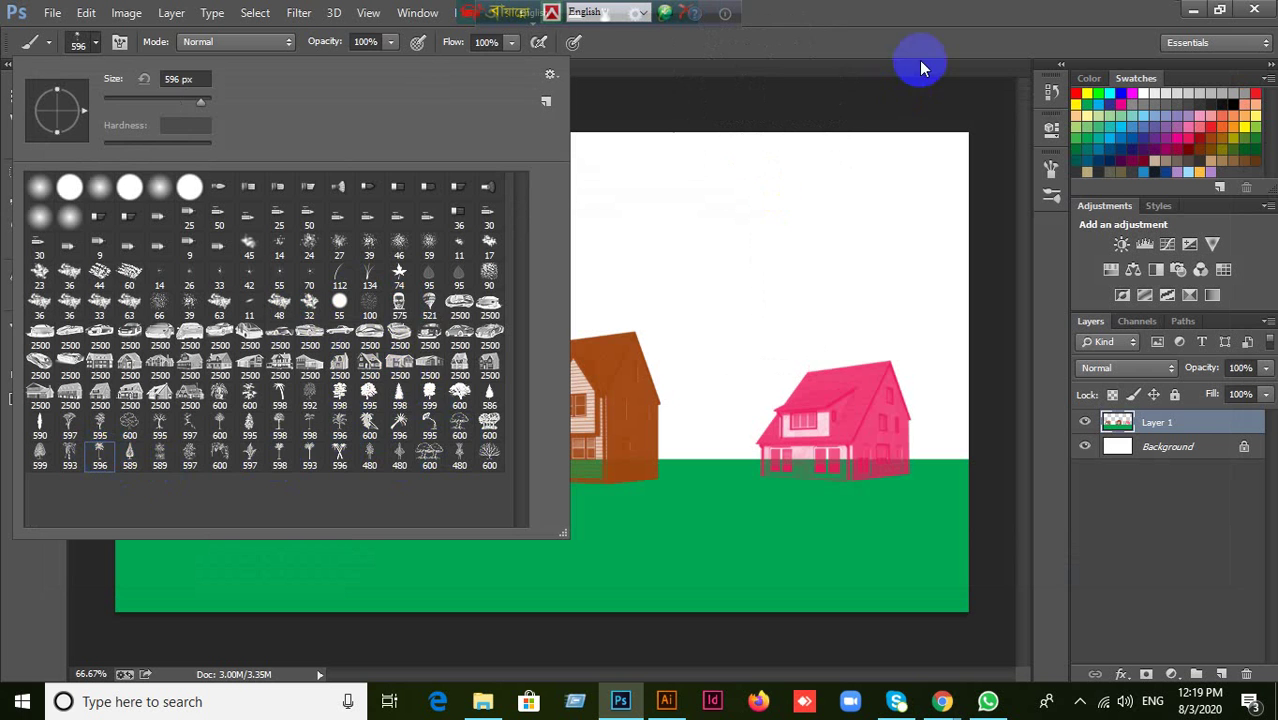
pyautogui.click(874, 9)
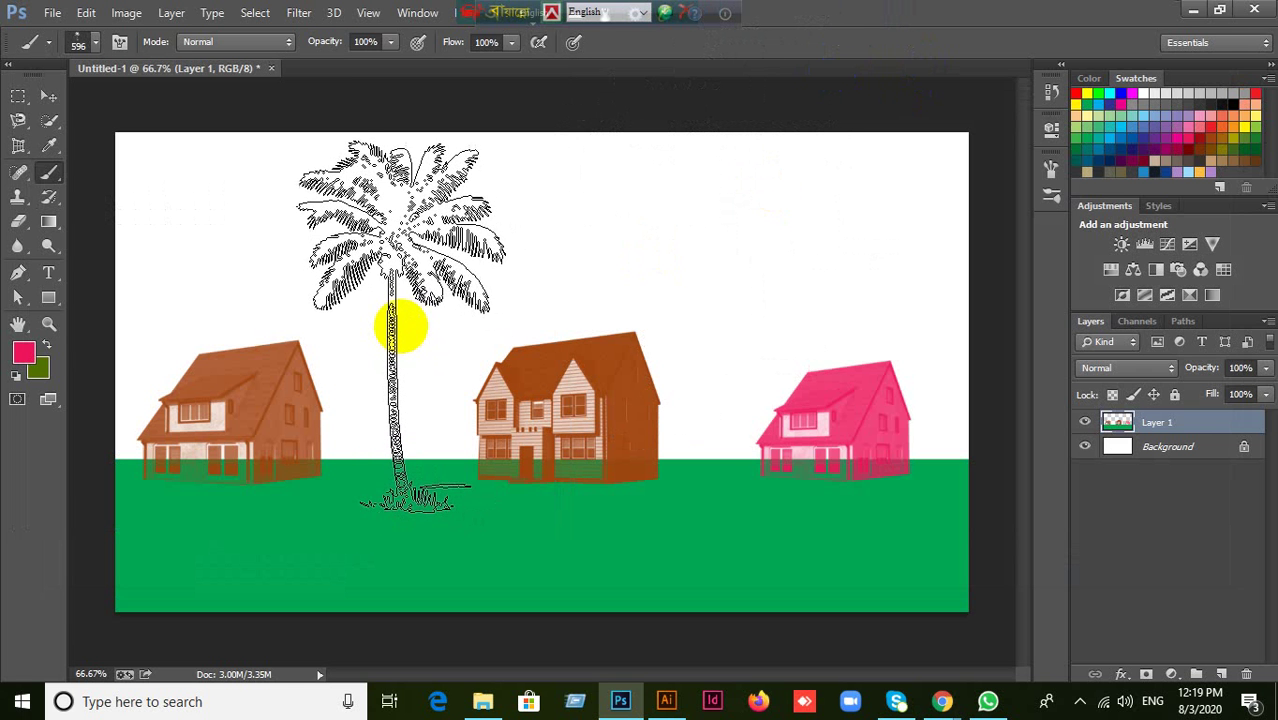
pyautogui.press('[')
pyautogui.press('[')
pyautogui.press('[')
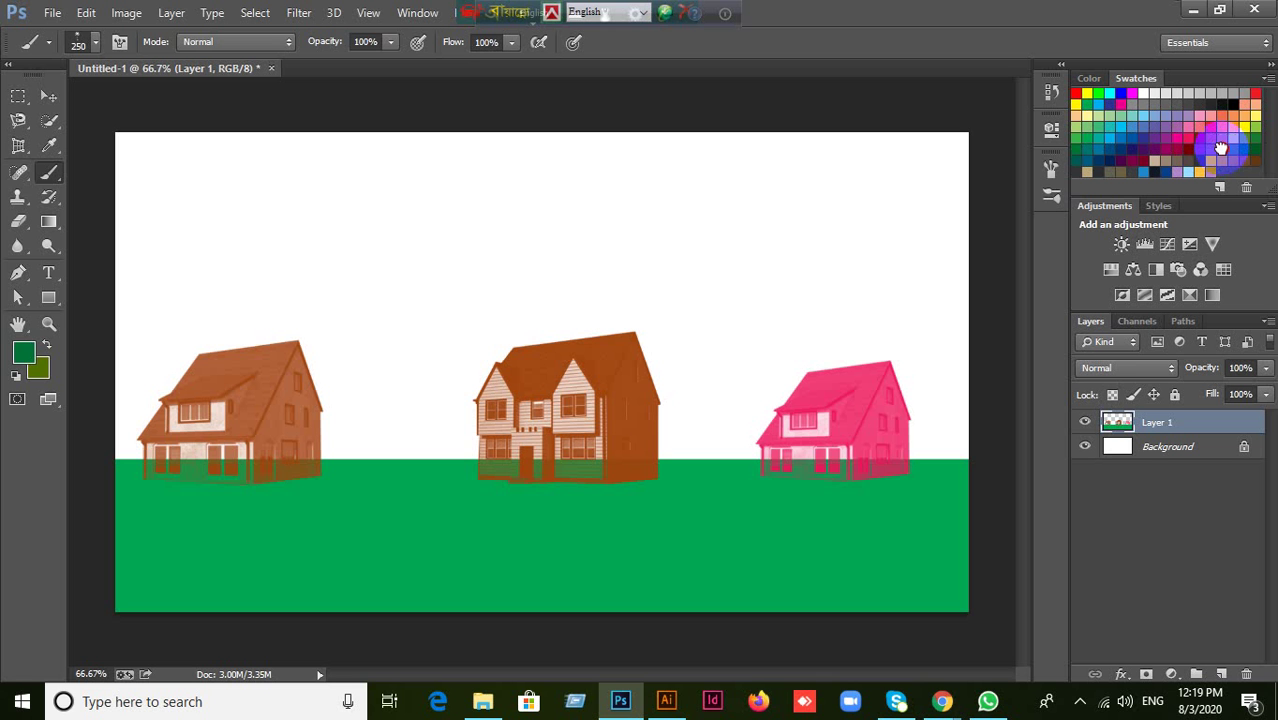
pyautogui.click(1220, 148)
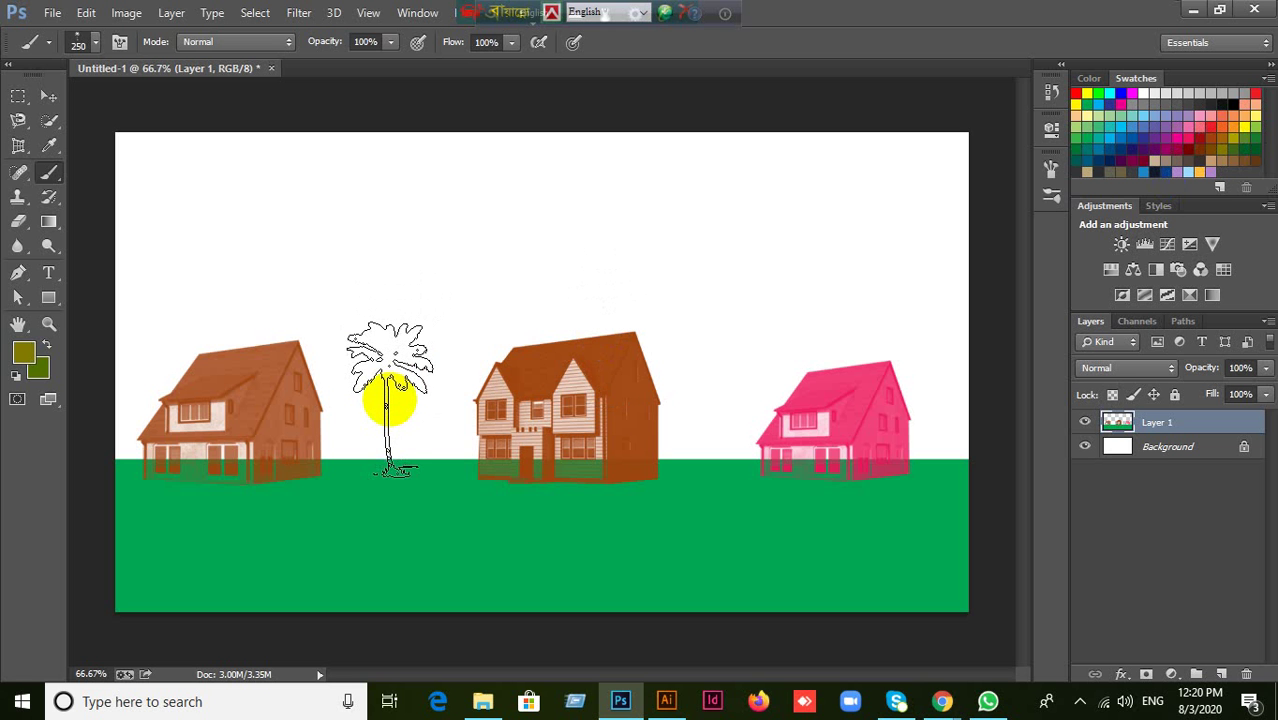
pyautogui.press(']')
pyautogui.press(']')
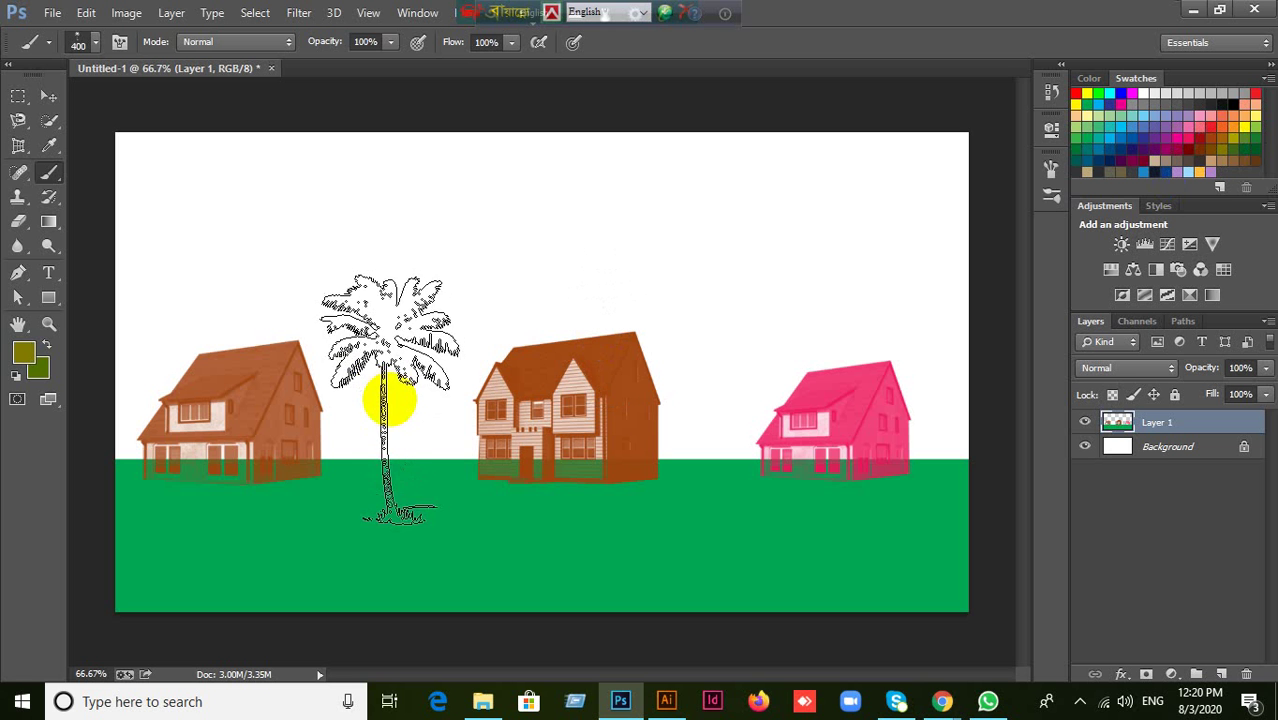
pyautogui.click(393, 365)
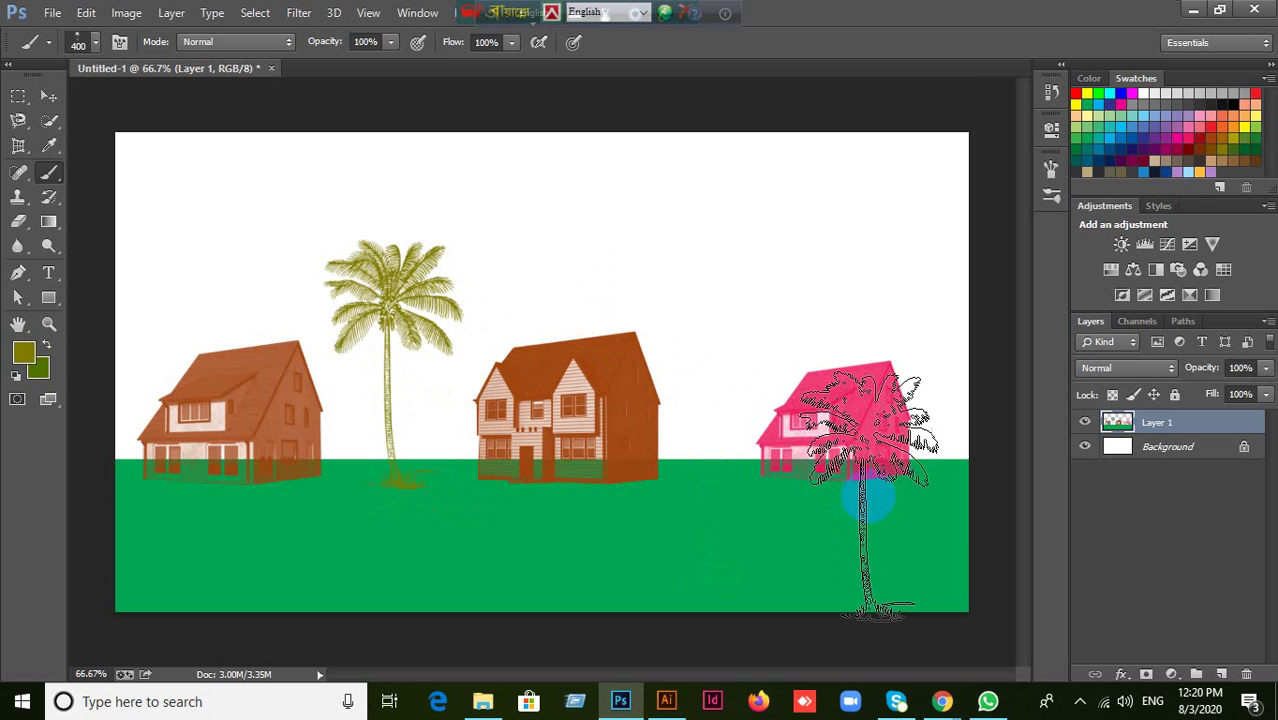
pyautogui.hotkey('ctrl', 'z')
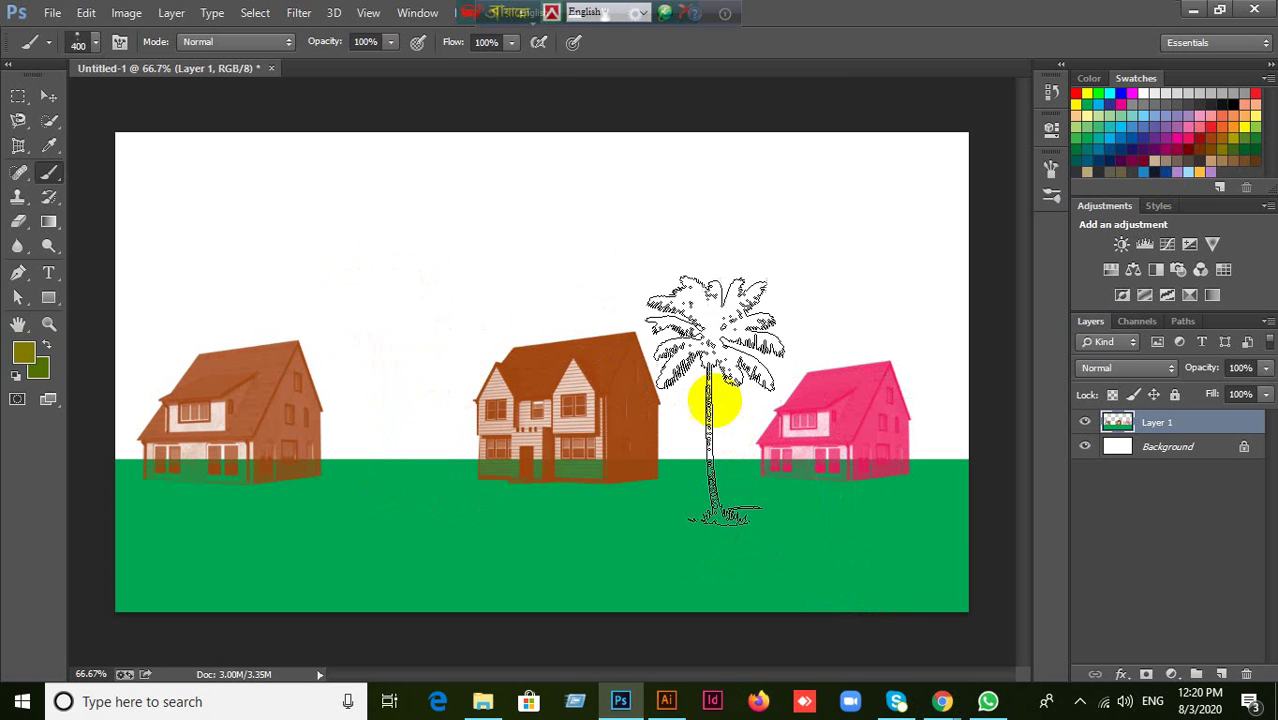
pyautogui.click(539, 47)
pyautogui.click(389, 373)
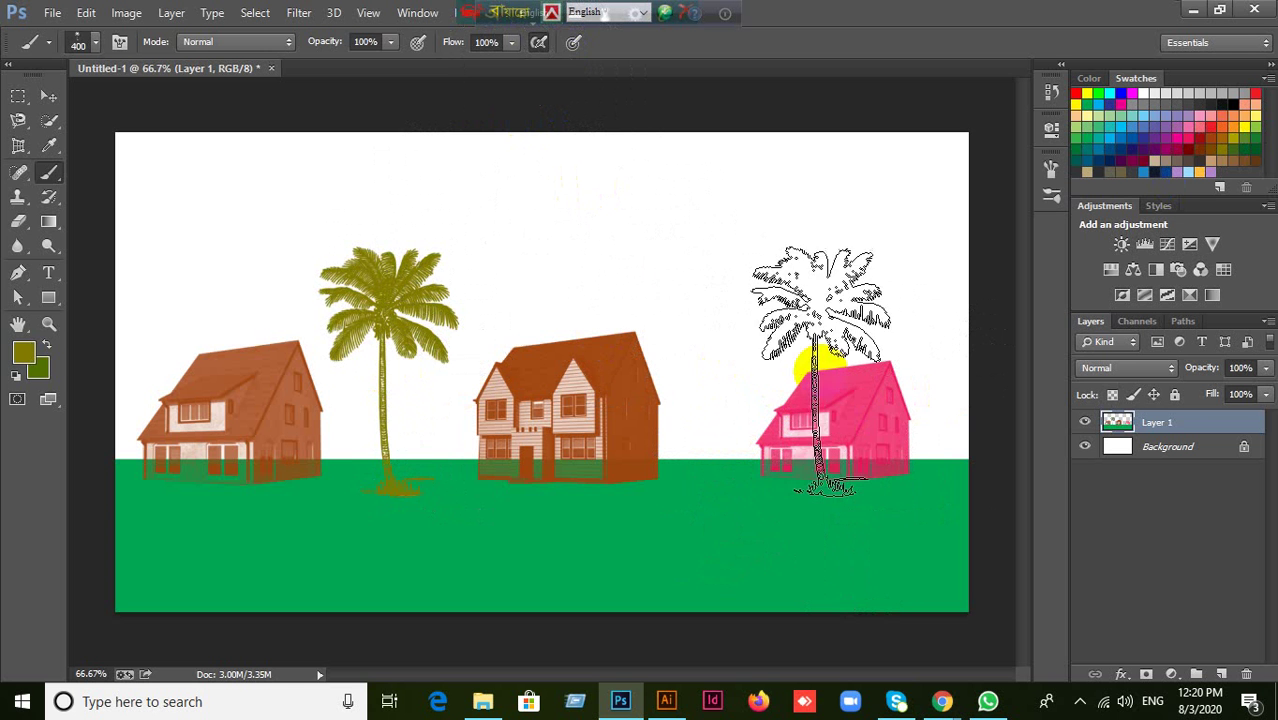
# Switch to the 597 tree brush at 300 px, undo the palm, and add empty Layer 2.
pyautogui.click(97, 45)
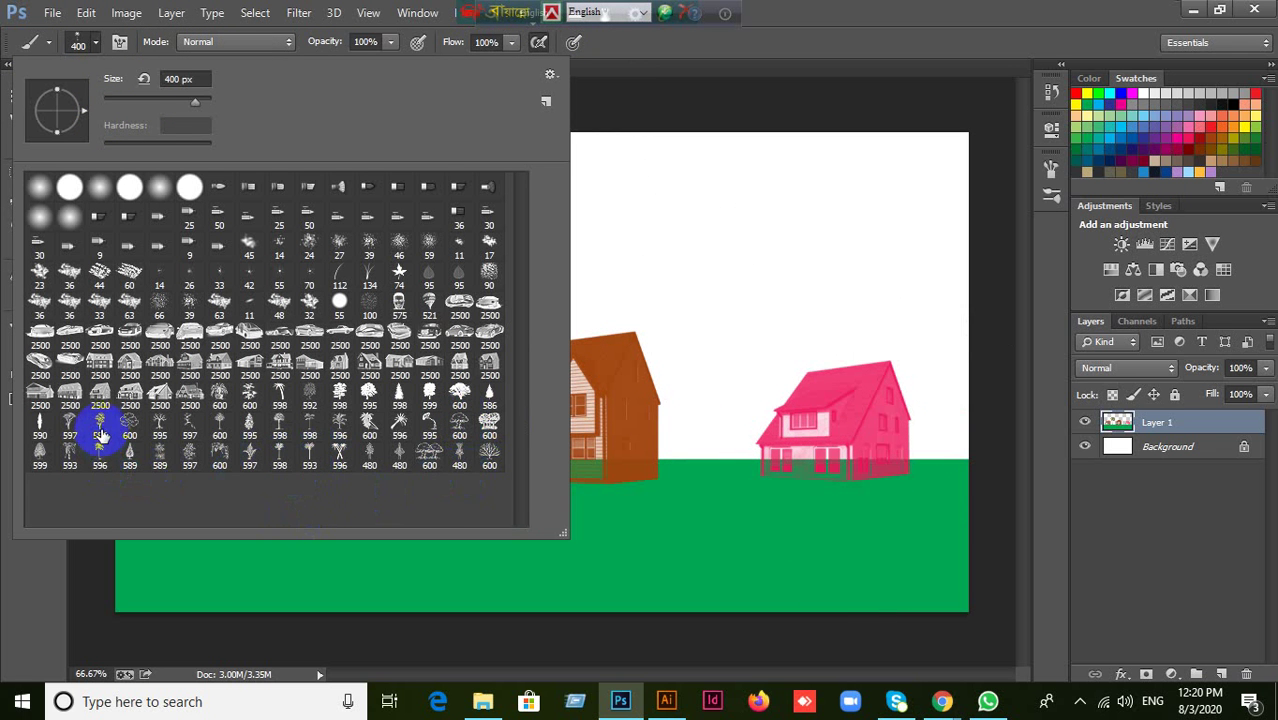
pyautogui.click(68, 428)
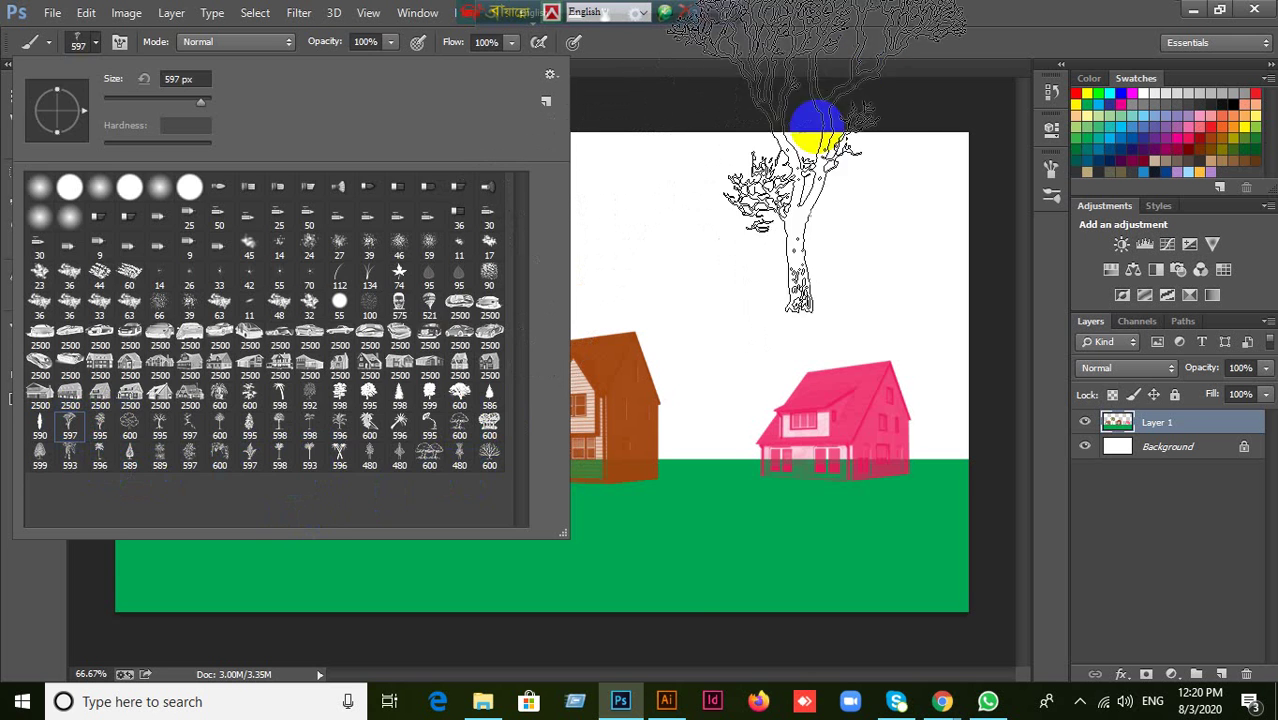
pyautogui.click(893, 14)
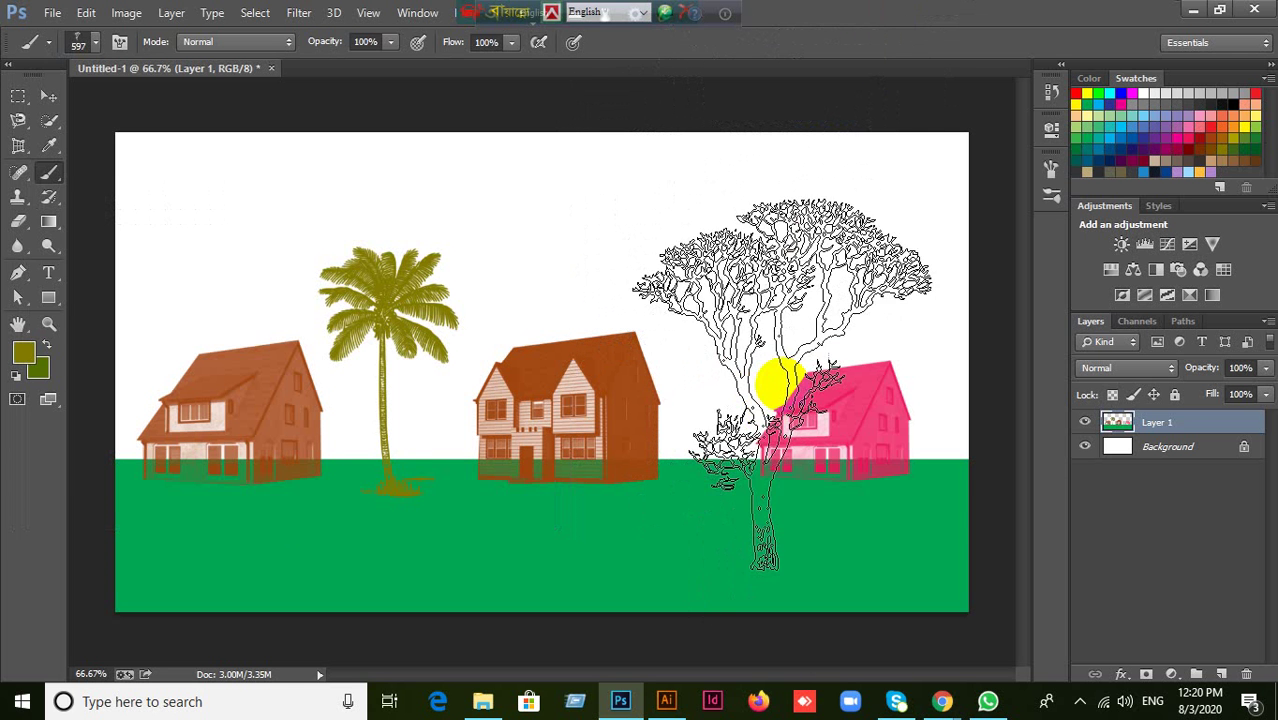
pyautogui.press('[')
pyautogui.press('[')
pyautogui.press('[')
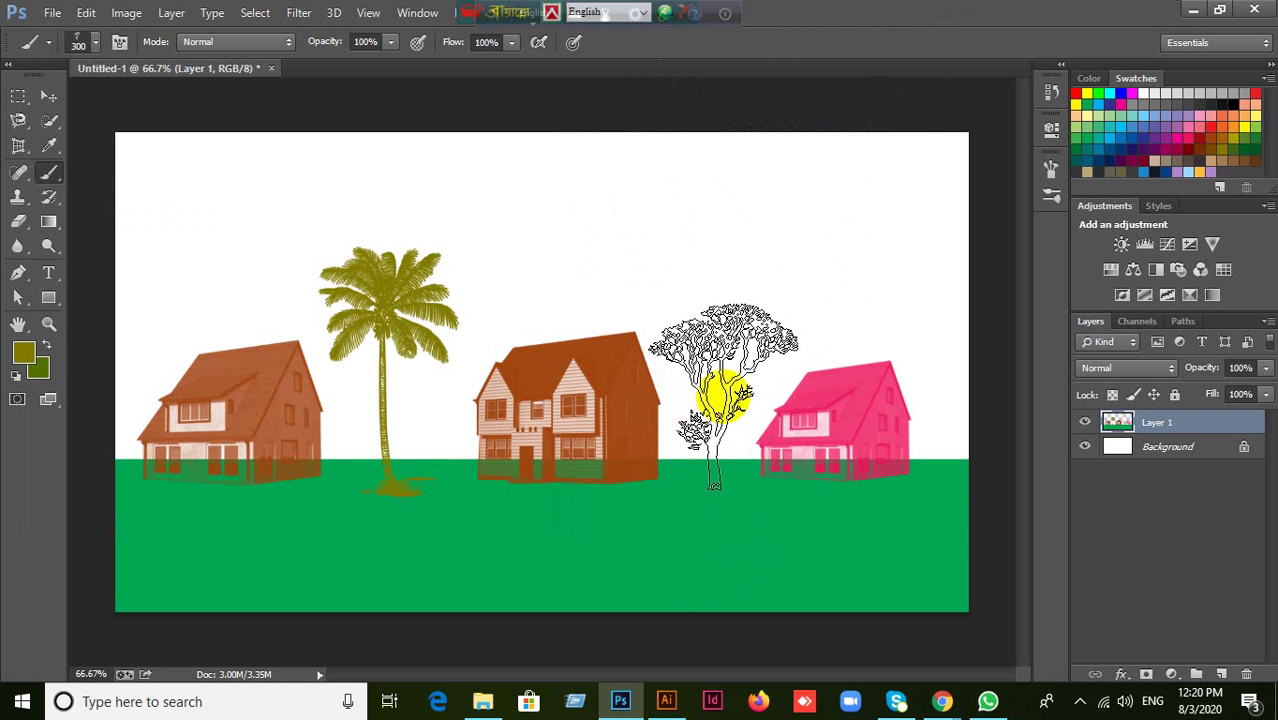
pyautogui.hotkey('ctrl', 'z')
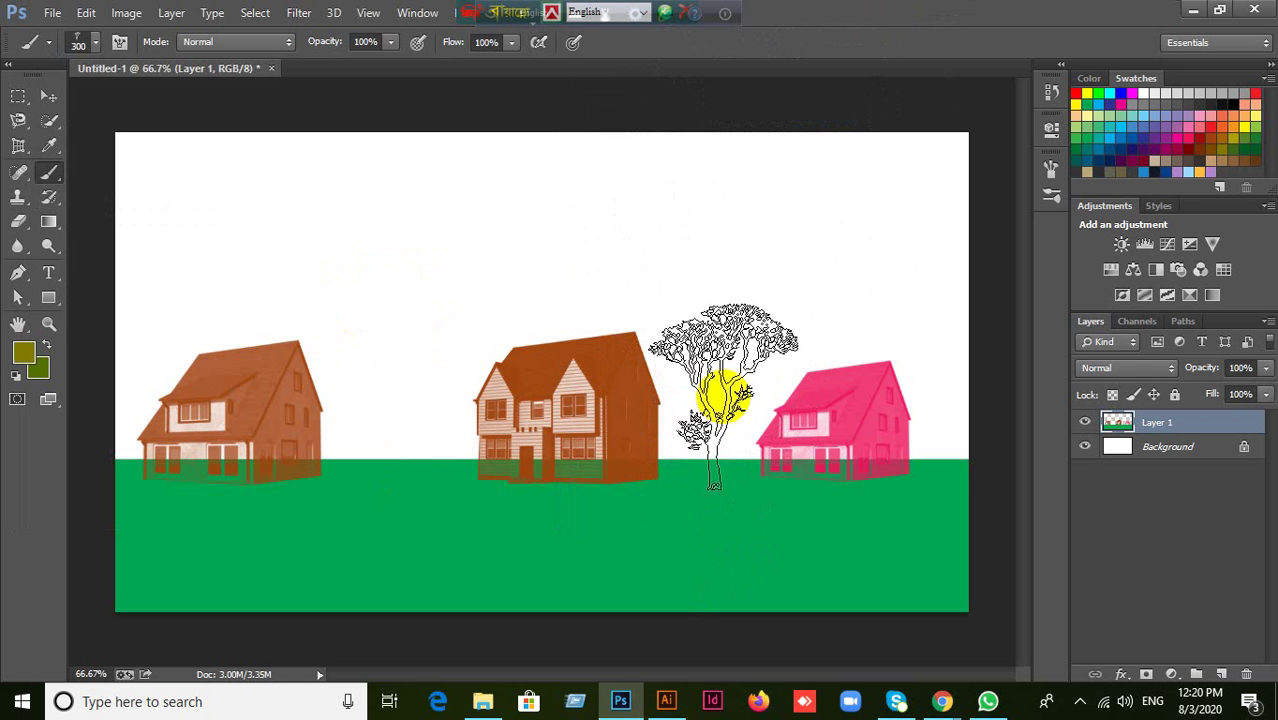
pyautogui.click(1222, 674)
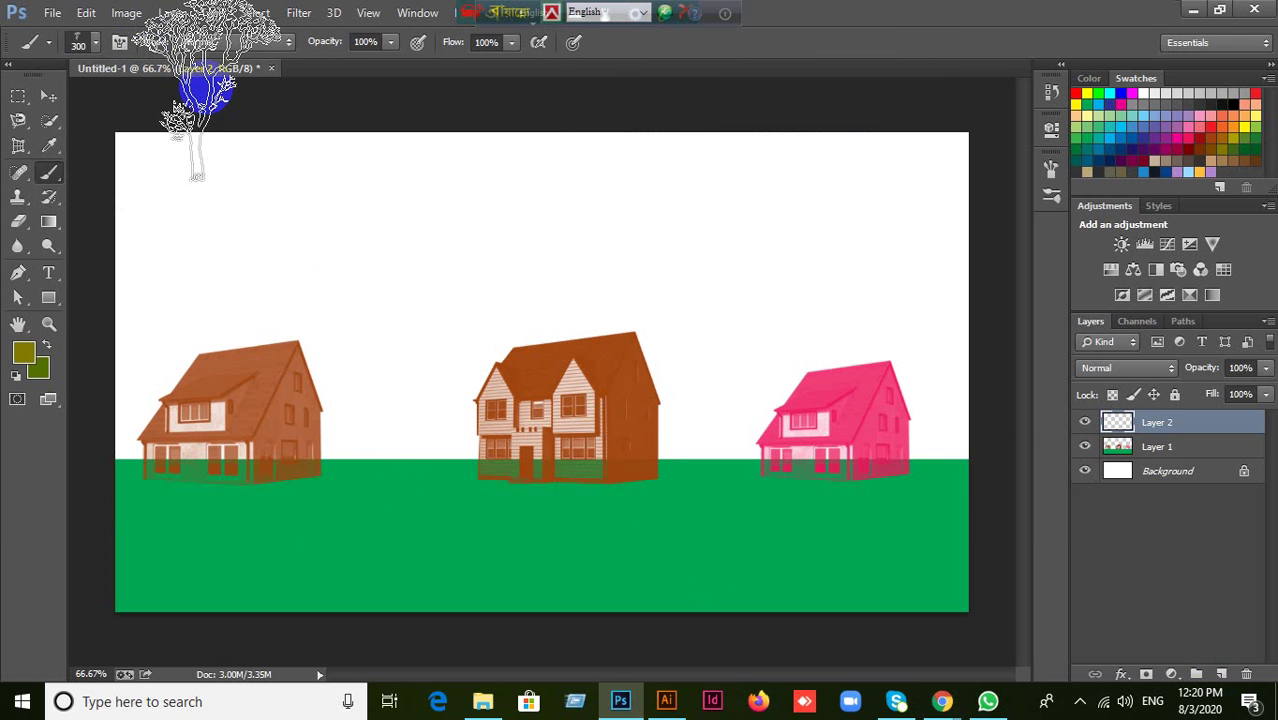
# Stamp an olive palm between the first two houses using the 598 palm brush at 300 px.
pyautogui.click(83, 43)
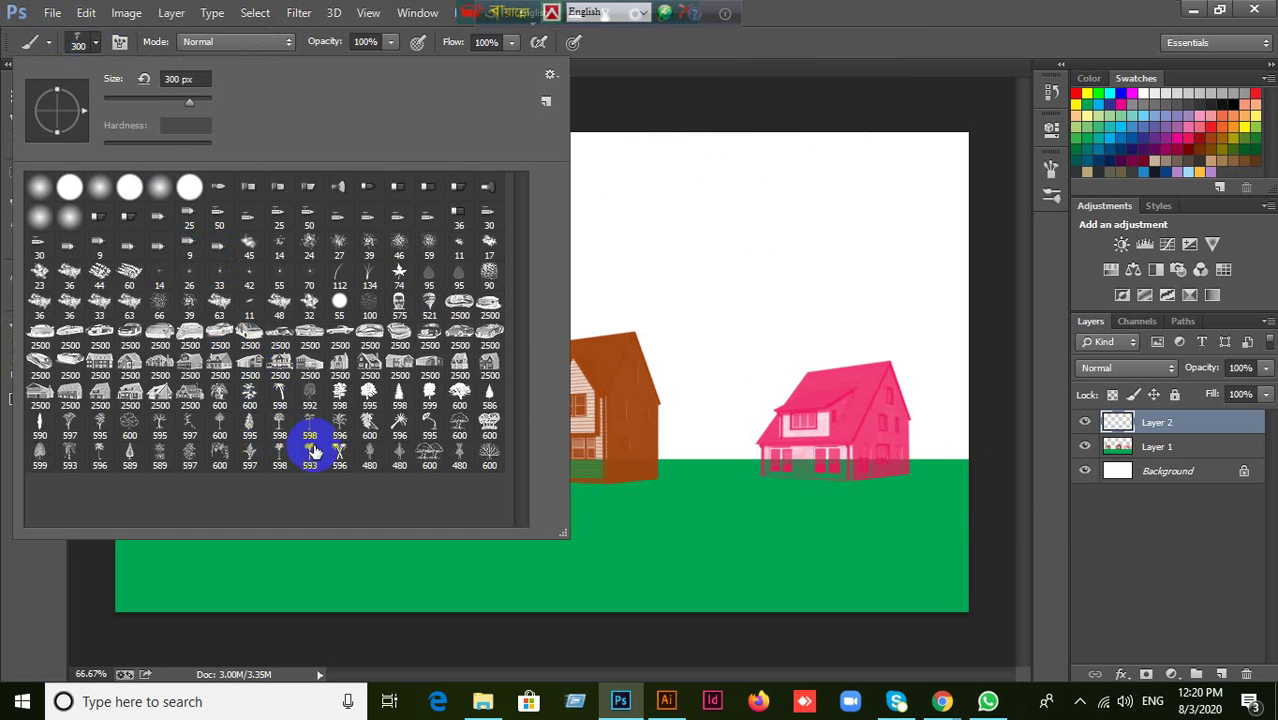
pyautogui.click(279, 455)
pyautogui.click(856, 10)
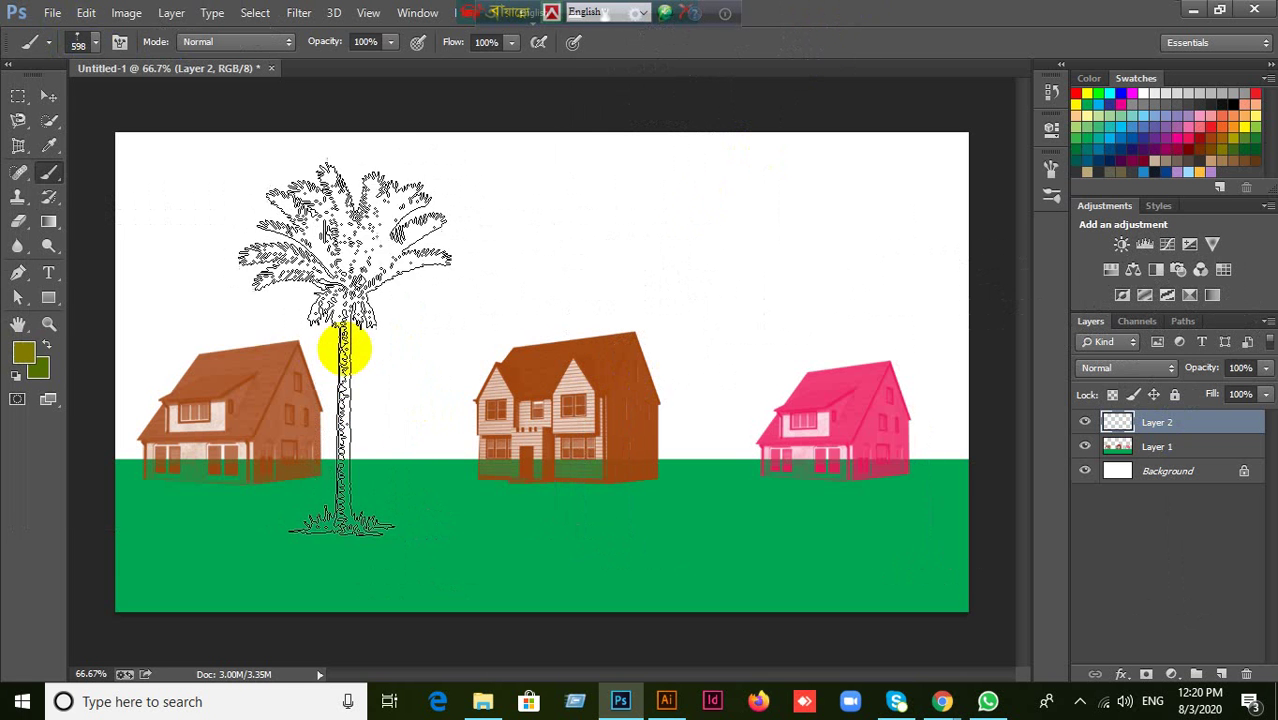
pyautogui.press('[')
pyautogui.press('[')
pyautogui.press('[')
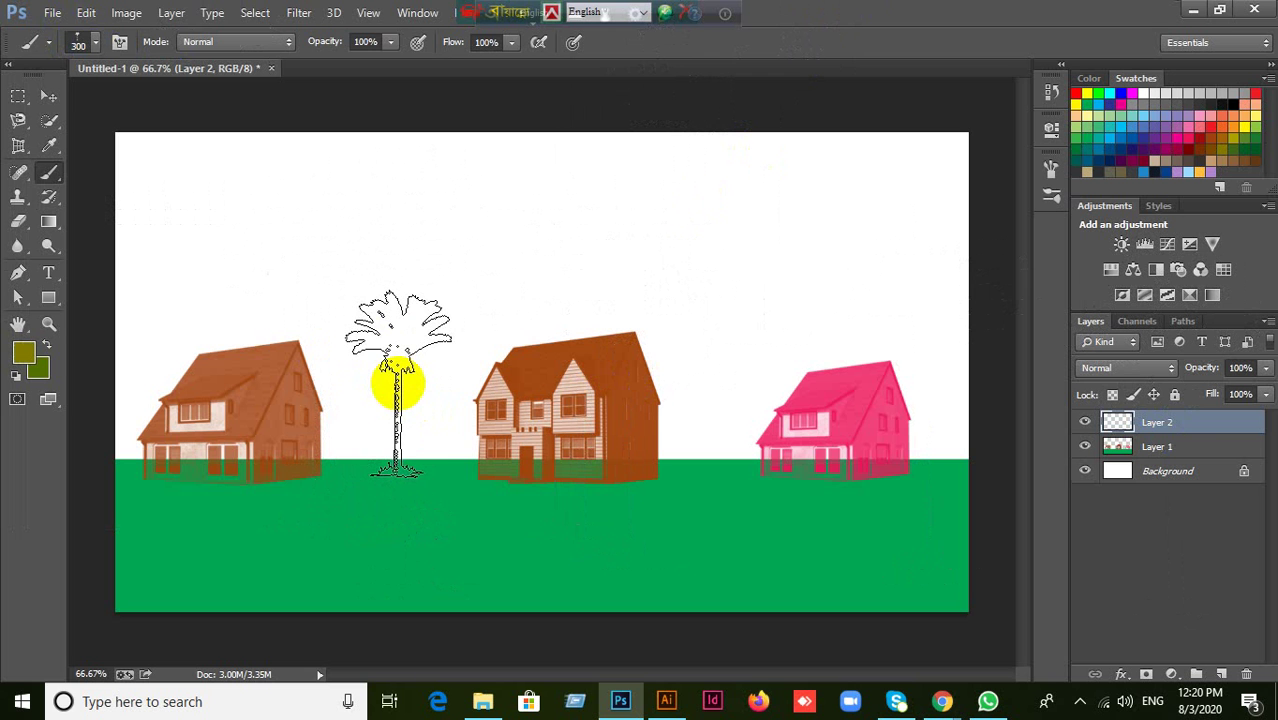
pyautogui.click(397, 384)
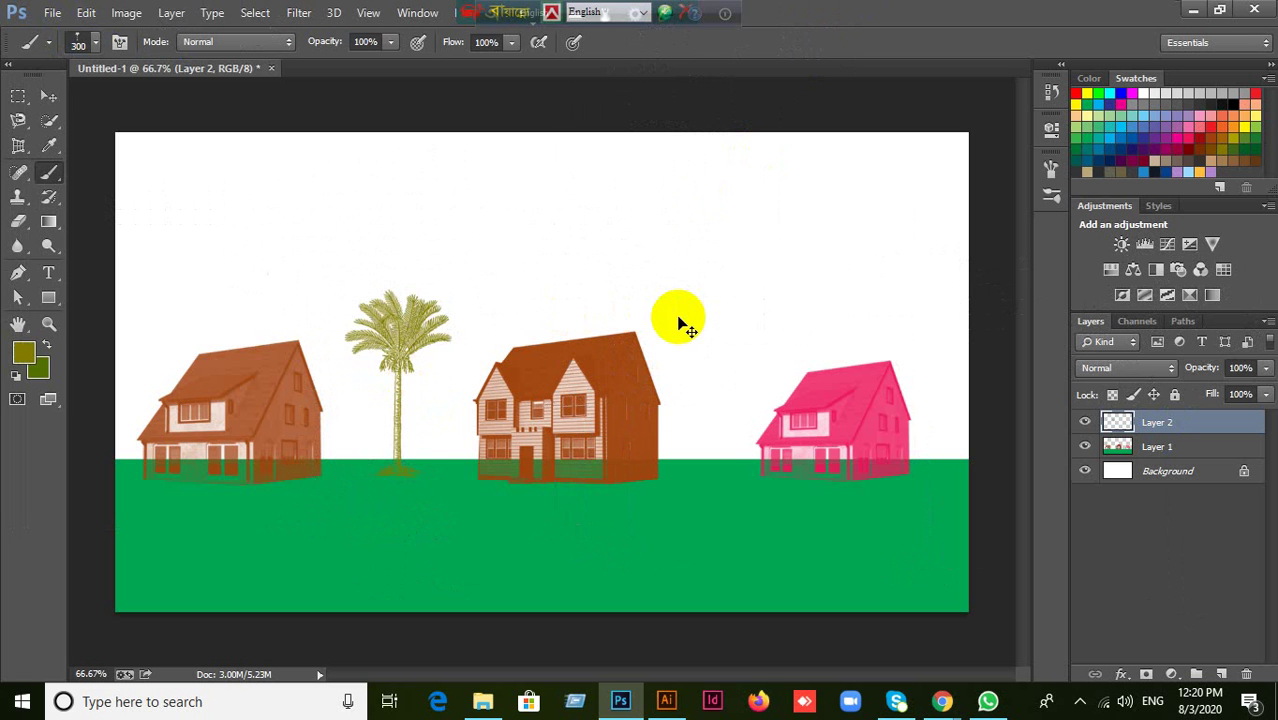
pyautogui.hotkey('ctrl', 'z')
pyautogui.click(538, 42)
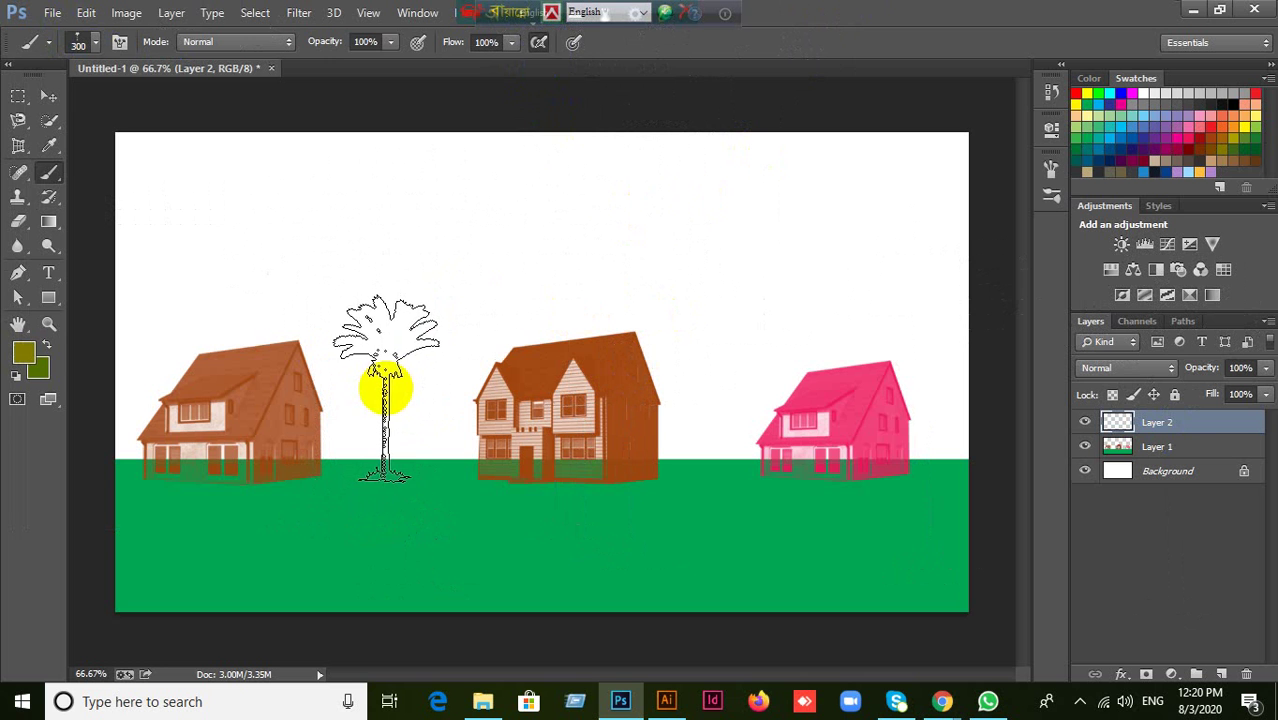
pyautogui.click(390, 388)
pyautogui.hotkey('ctrl', 'z')
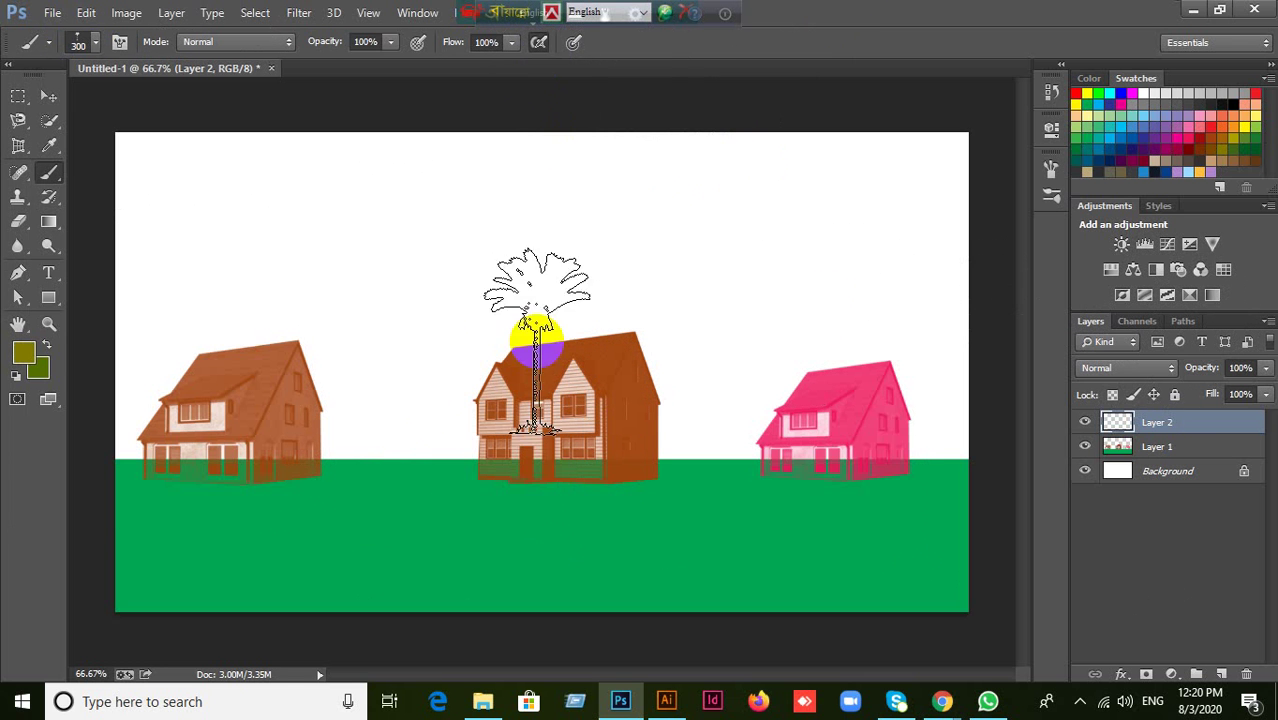
pyautogui.click(390, 380)
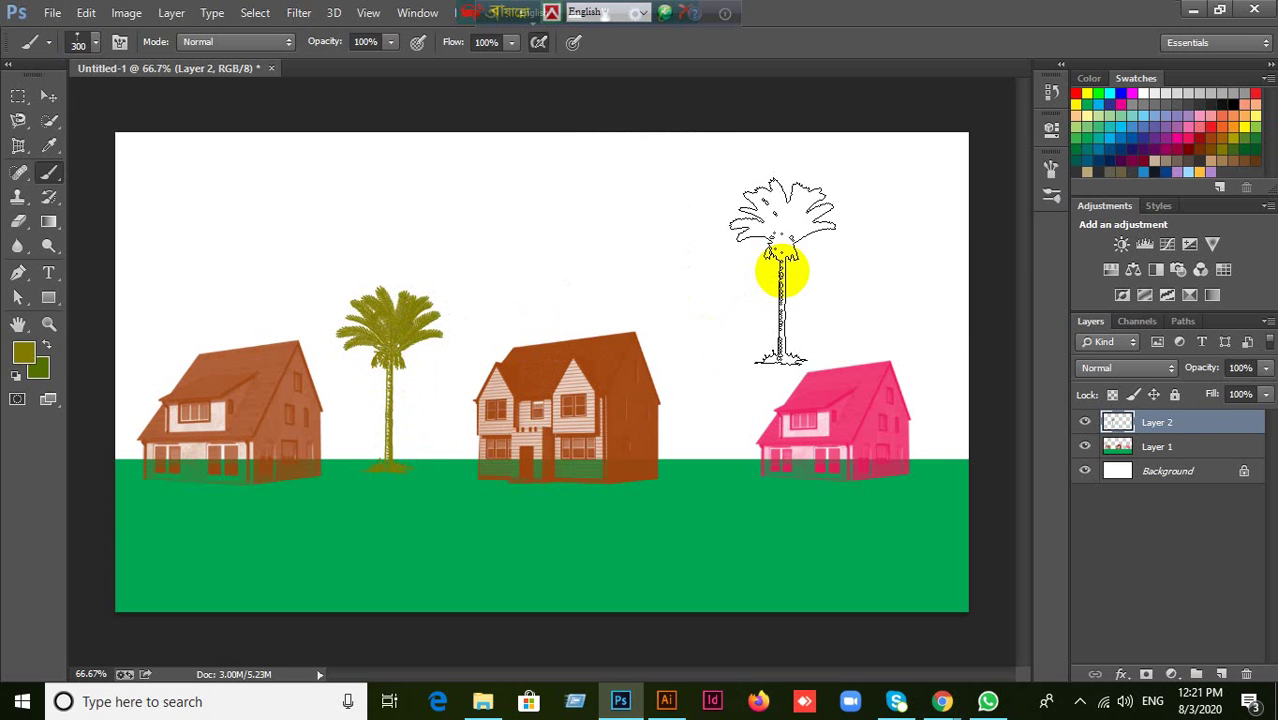
# Try a green leafy tree brush at 200 px near the pink house, then undo it.
pyautogui.click(96, 42)
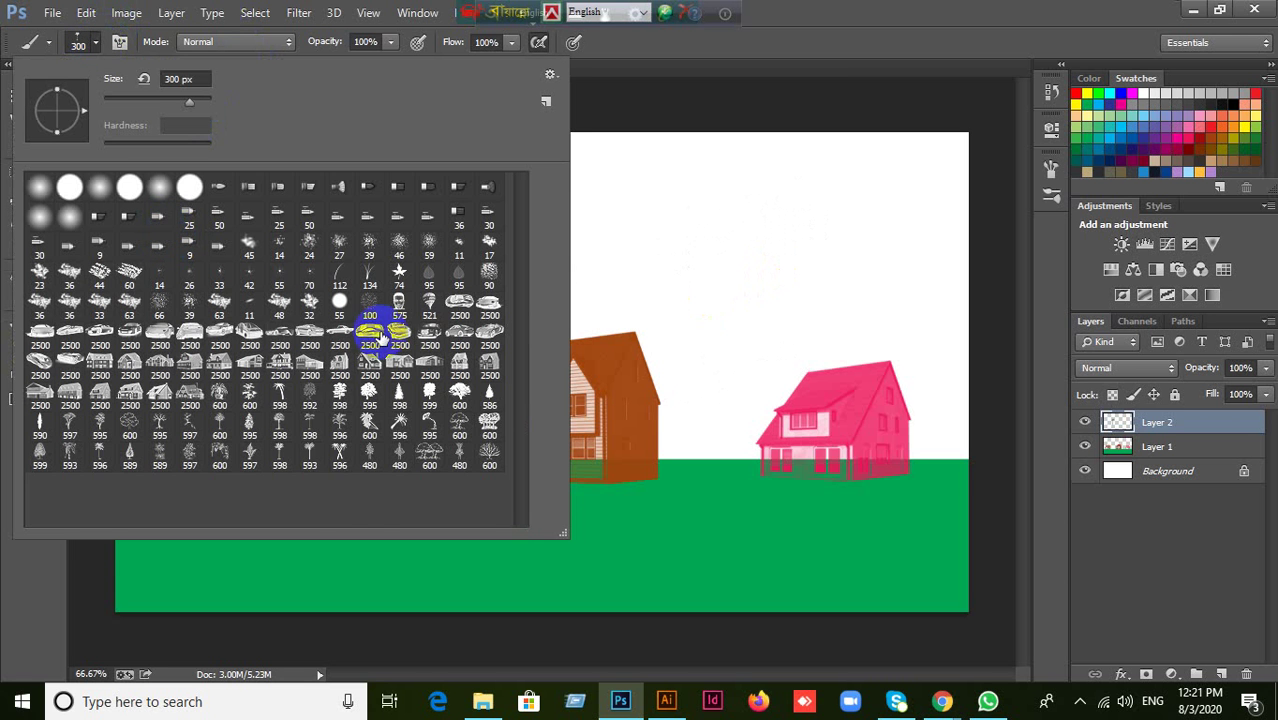
pyautogui.click(369, 396)
pyautogui.click(797, 63)
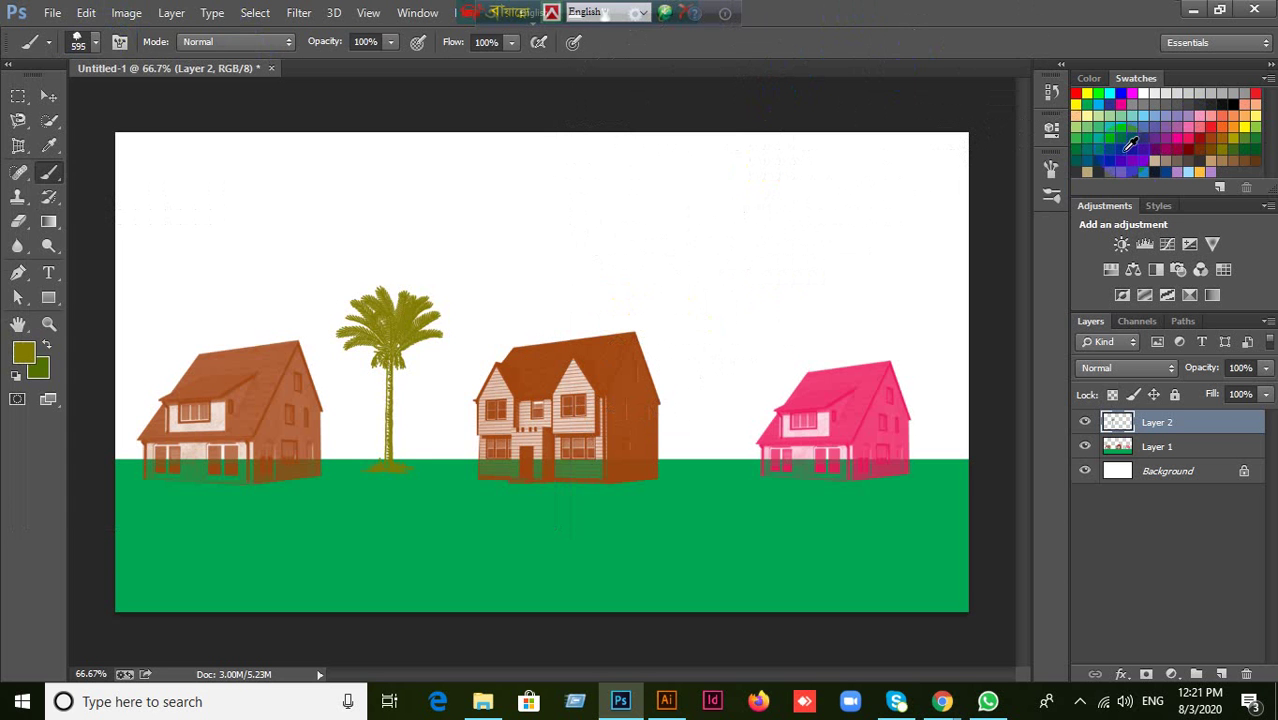
pyautogui.click(1081, 138)
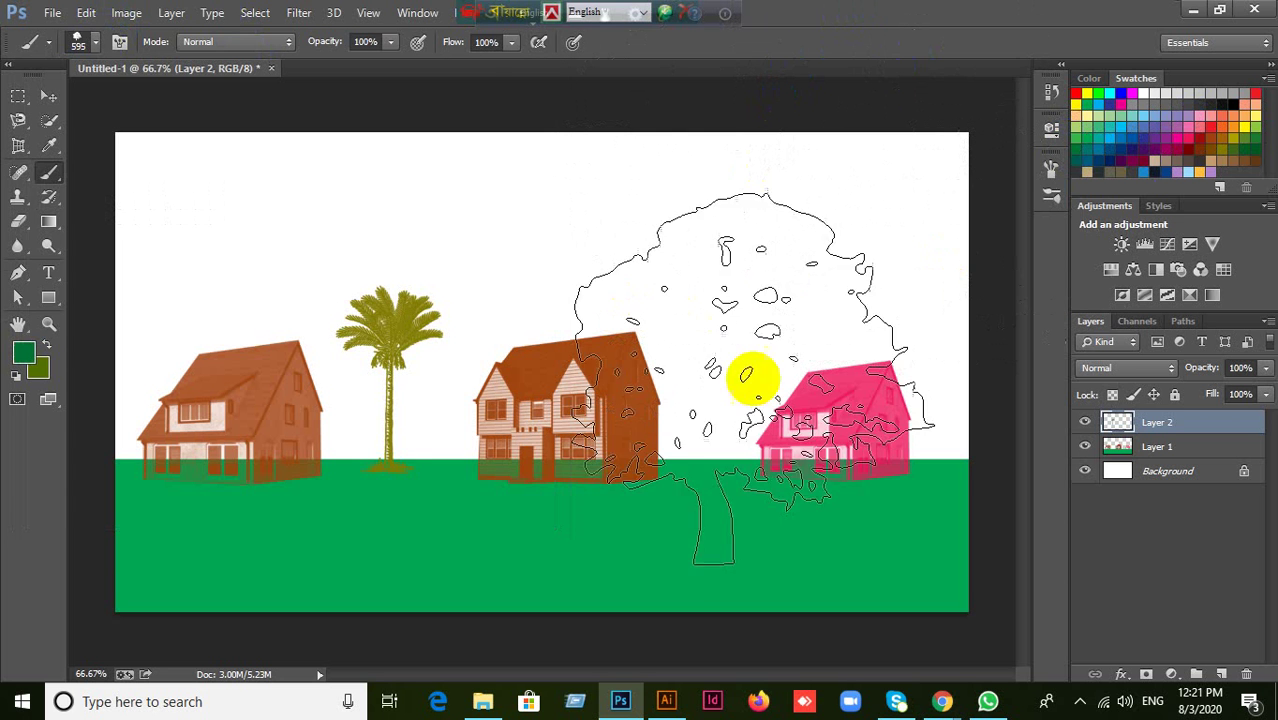
pyautogui.press('[')
pyautogui.press('[')
pyautogui.press('[')
pyautogui.press('[')
pyautogui.press('[')
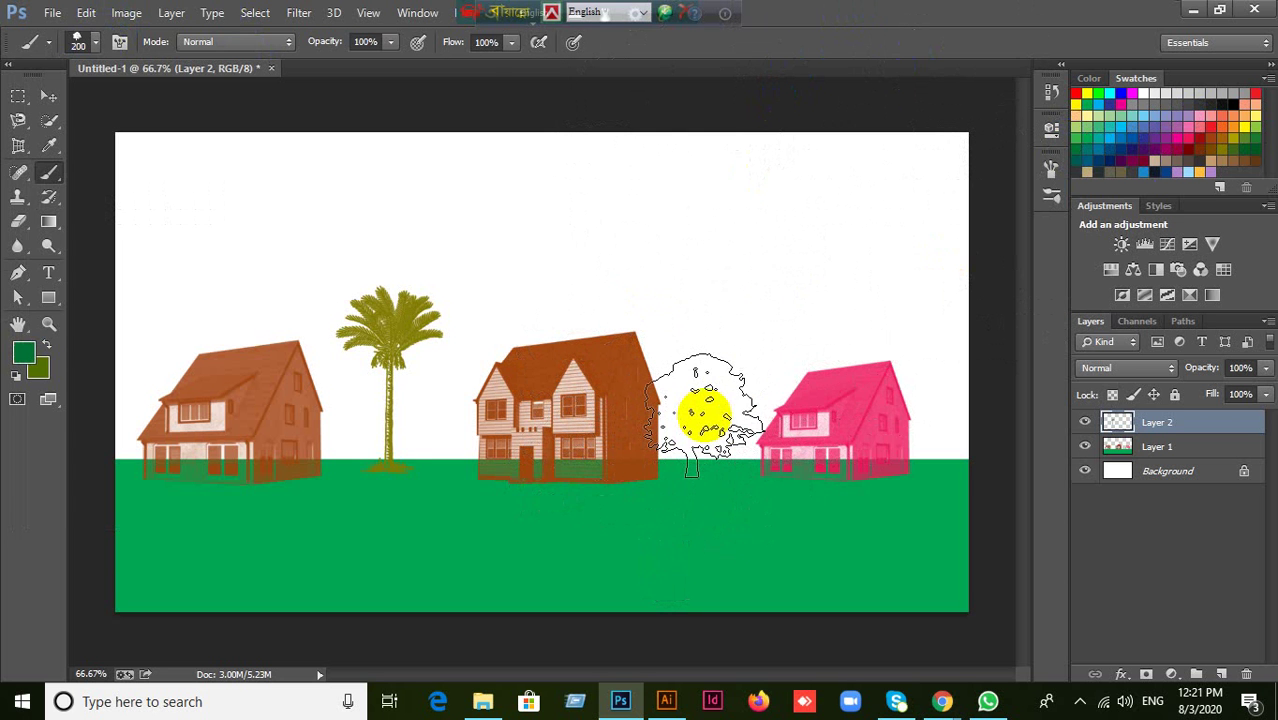
pyautogui.click(707, 413)
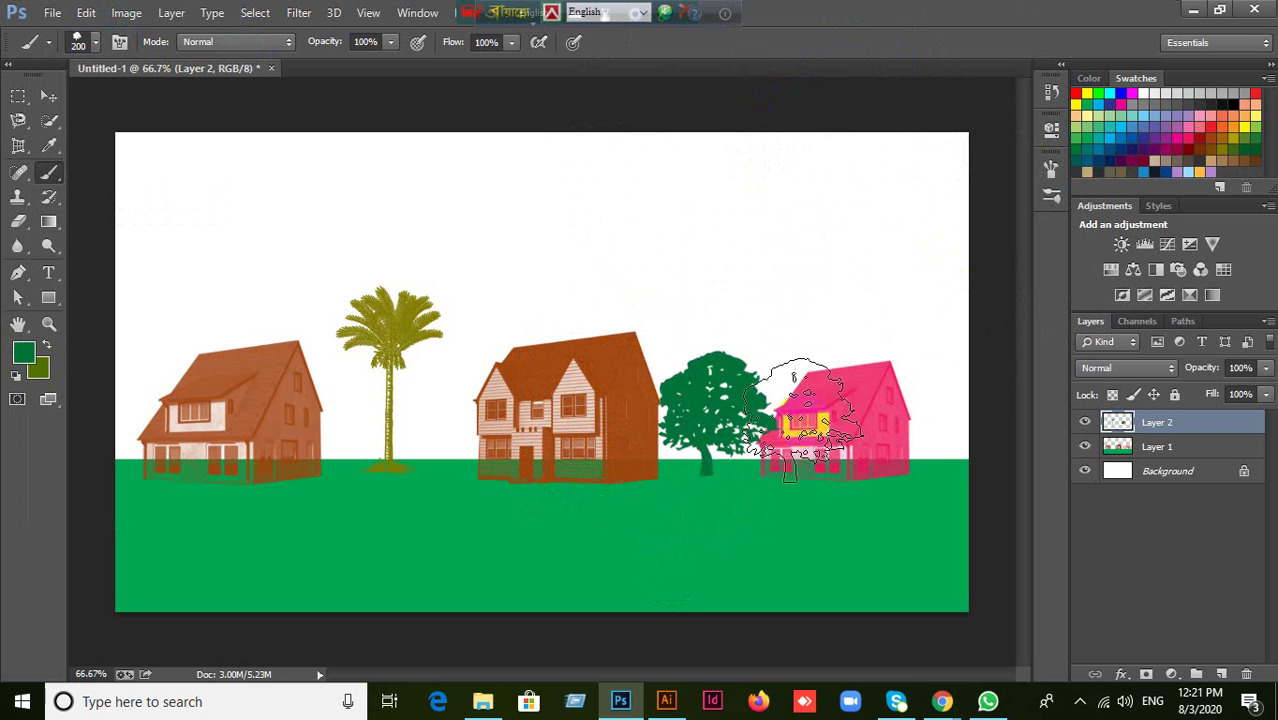
pyautogui.hotkey('ctrl', 'z')
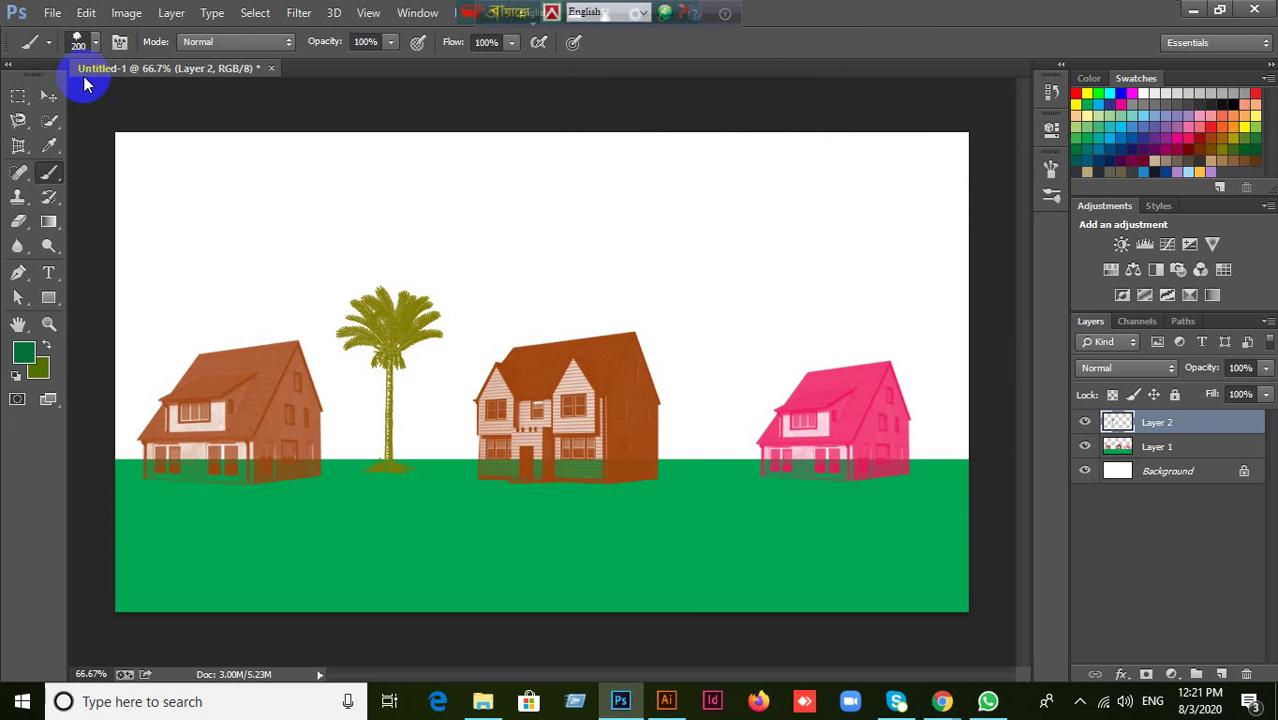
pyautogui.click(720, 420)
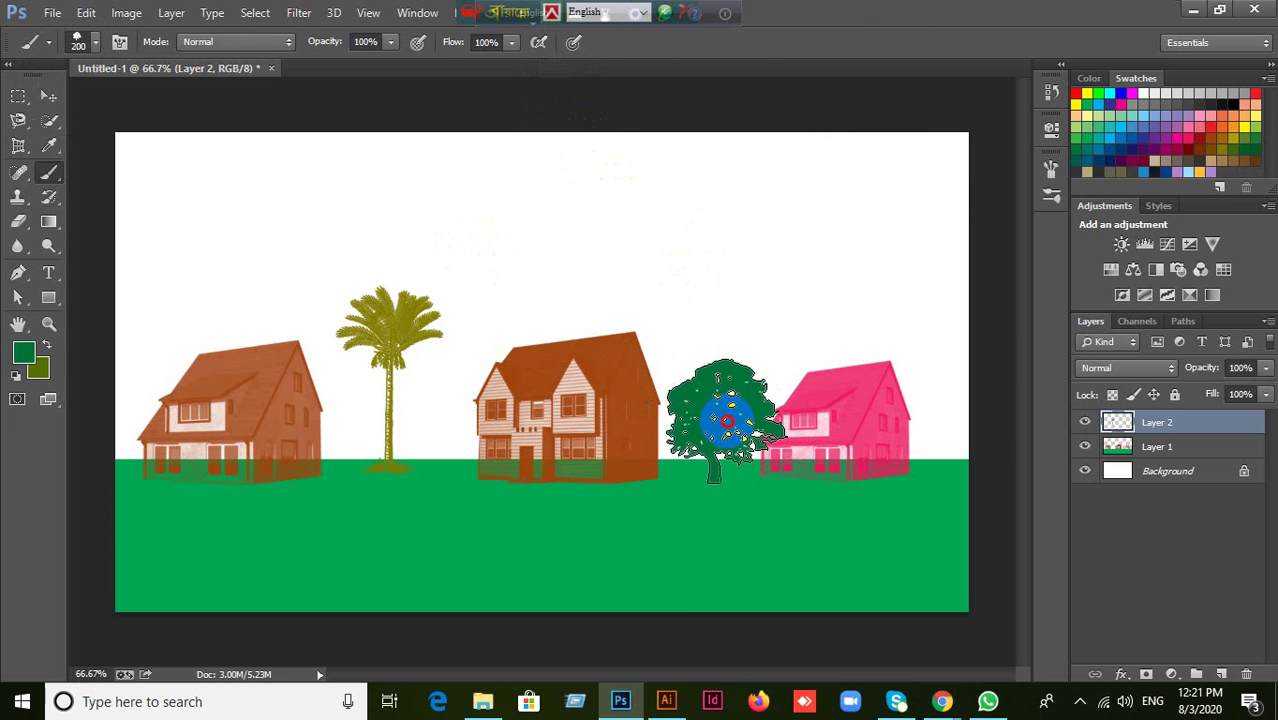
pyautogui.hotkey('ctrl', 'z')
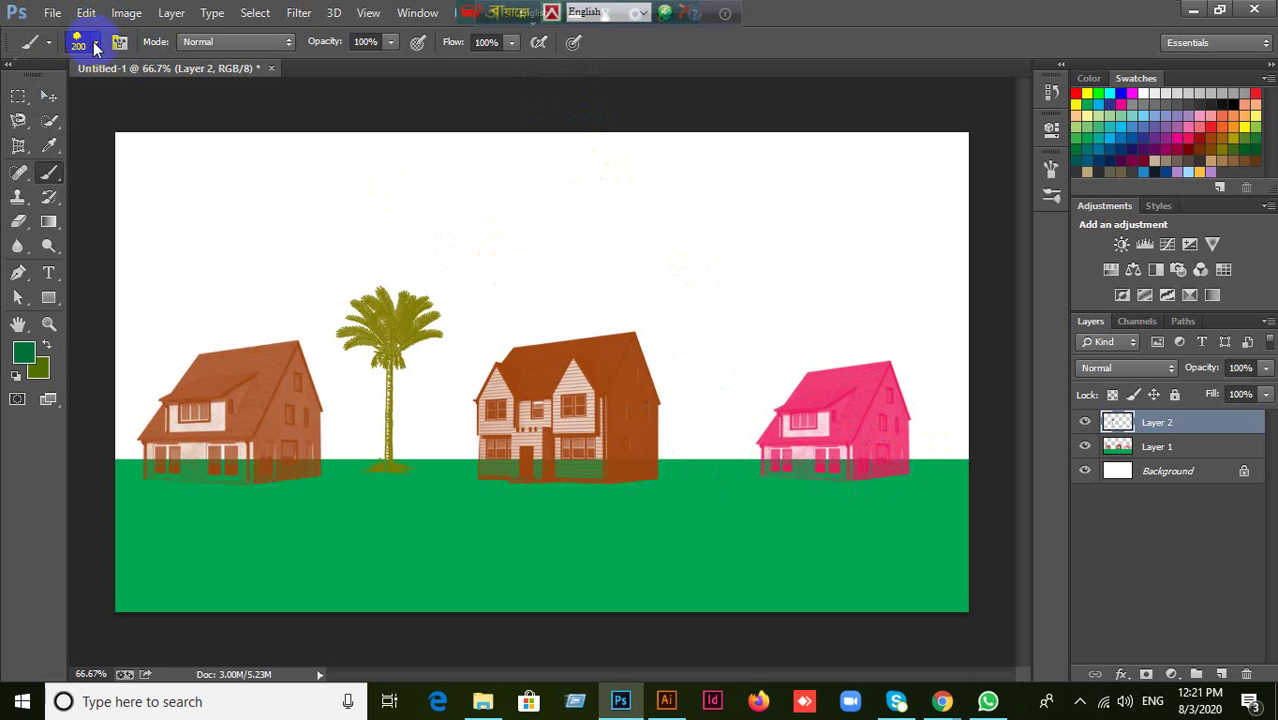
# Stamp a green palm between the middle and pink houses with the 598 brush at 300 px.
pyautogui.click(95, 47)
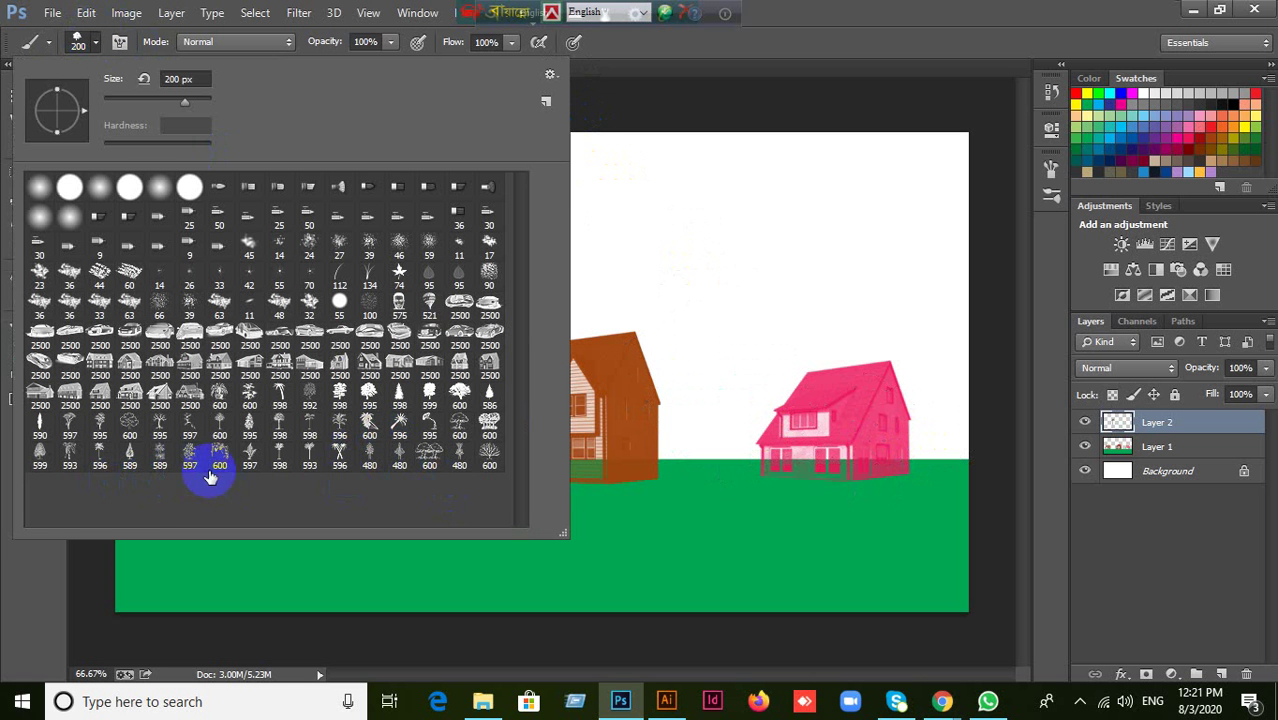
pyautogui.click(279, 459)
pyautogui.click(893, 14)
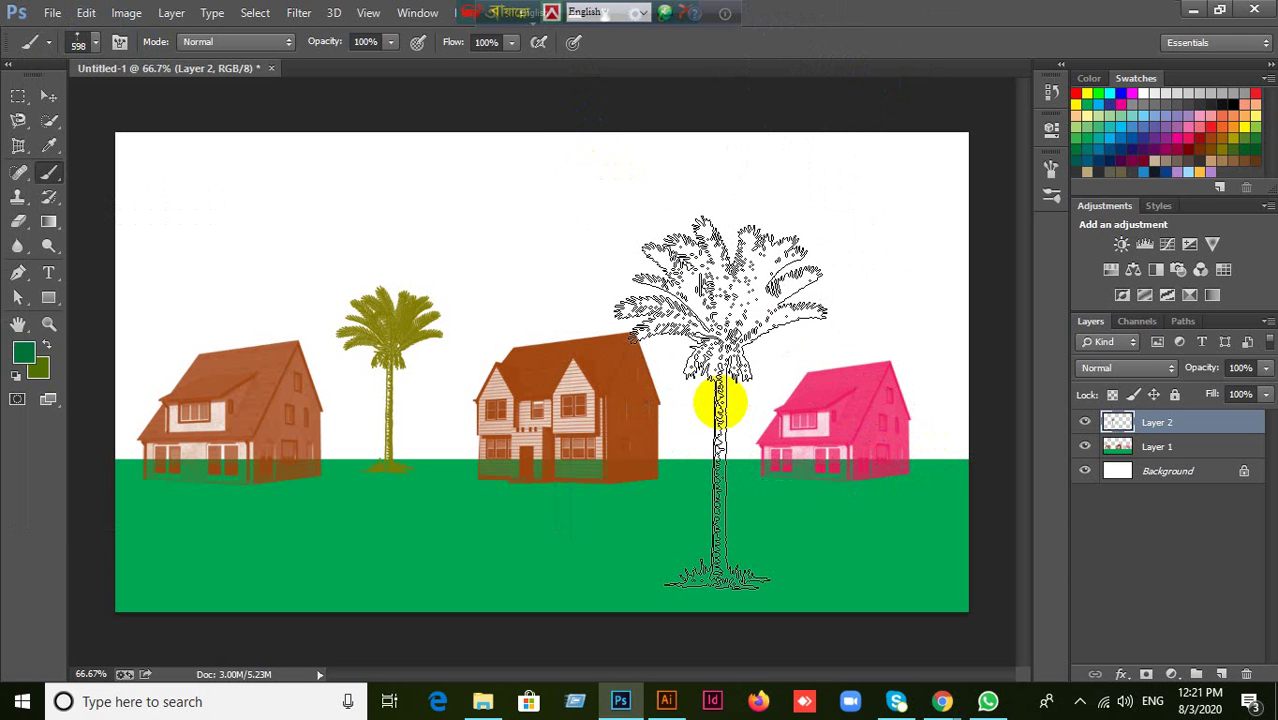
pyautogui.press('[')
pyautogui.press('[')
pyautogui.press('[')
pyautogui.click(718, 400)
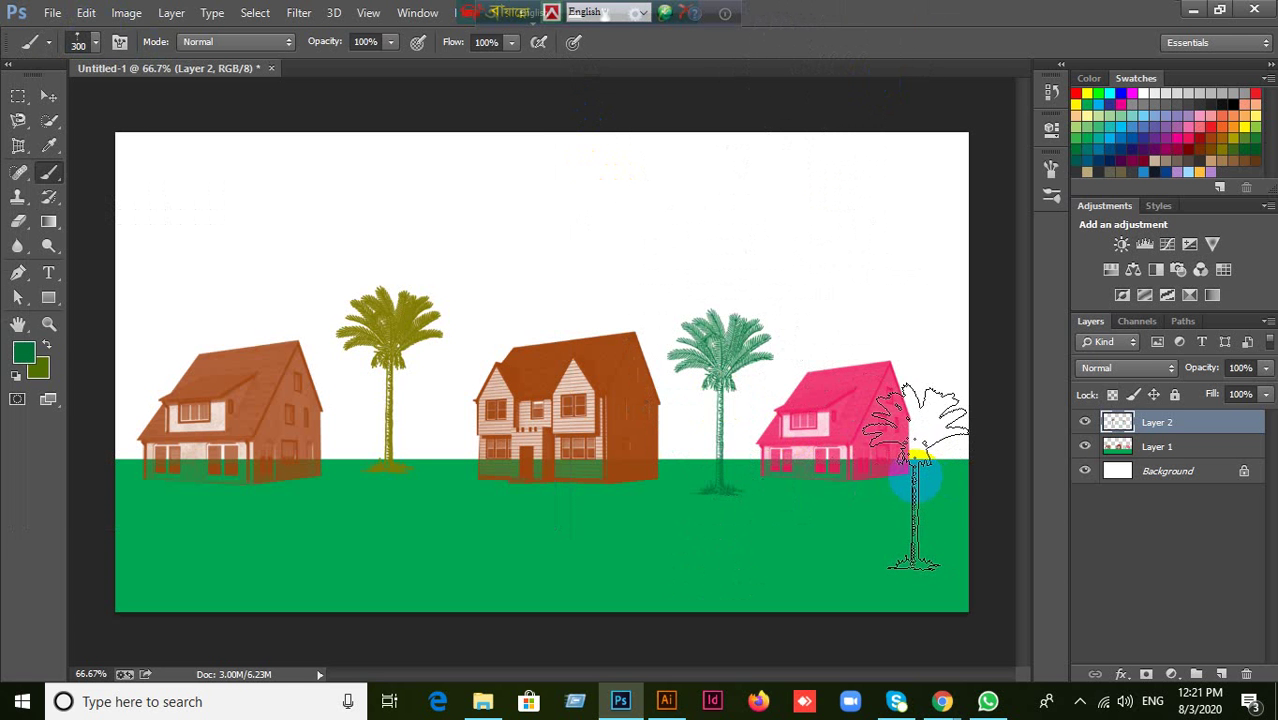
pyautogui.hotkey('ctrl', 'z')
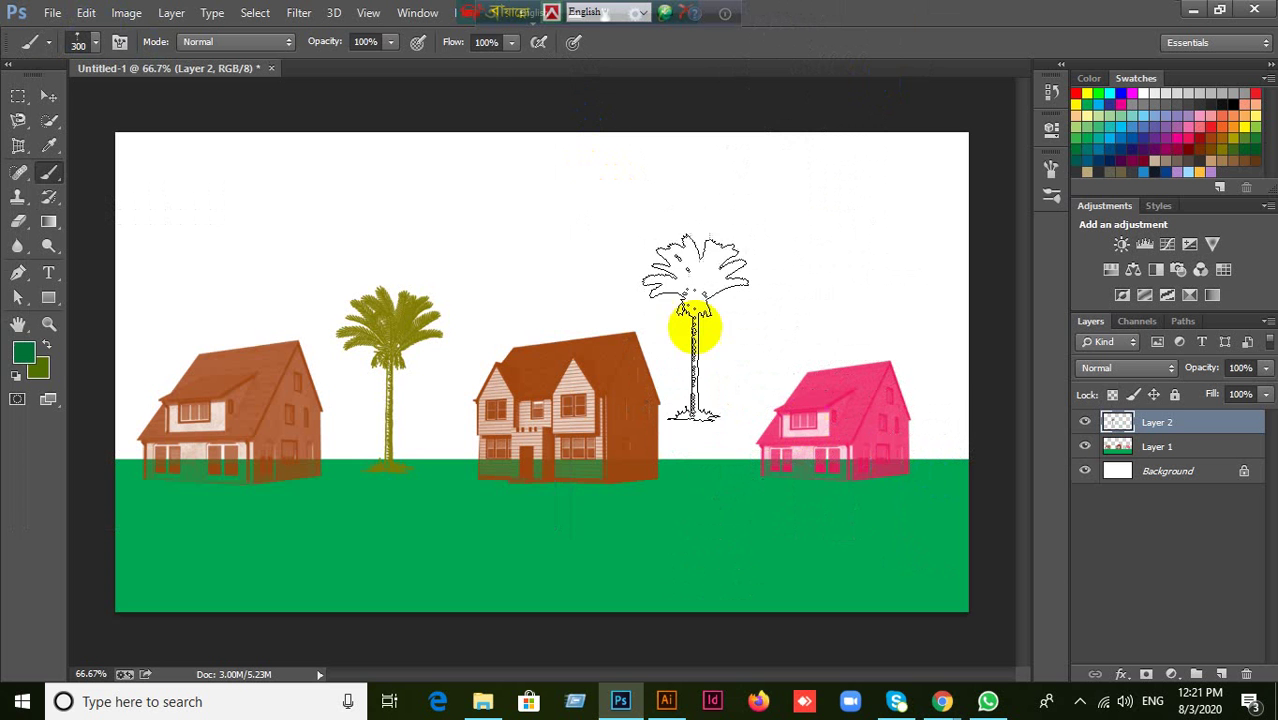
pyautogui.click(537, 44)
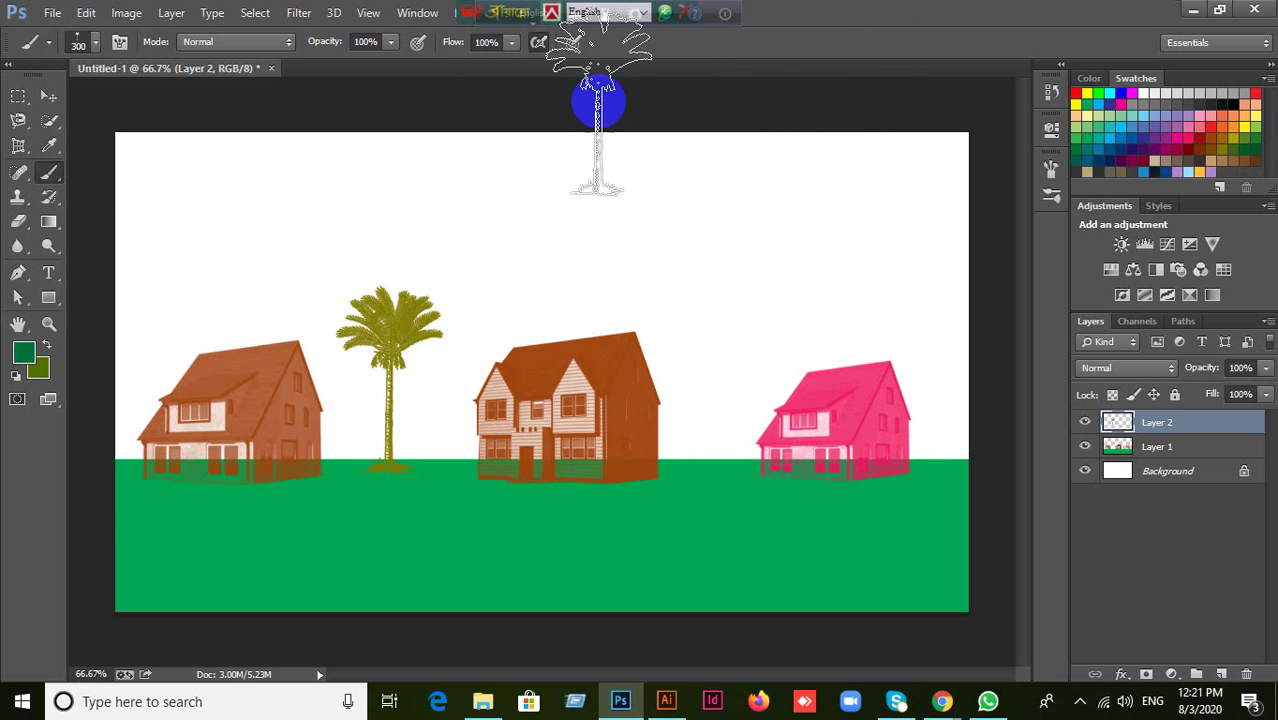
pyautogui.click(715, 389)
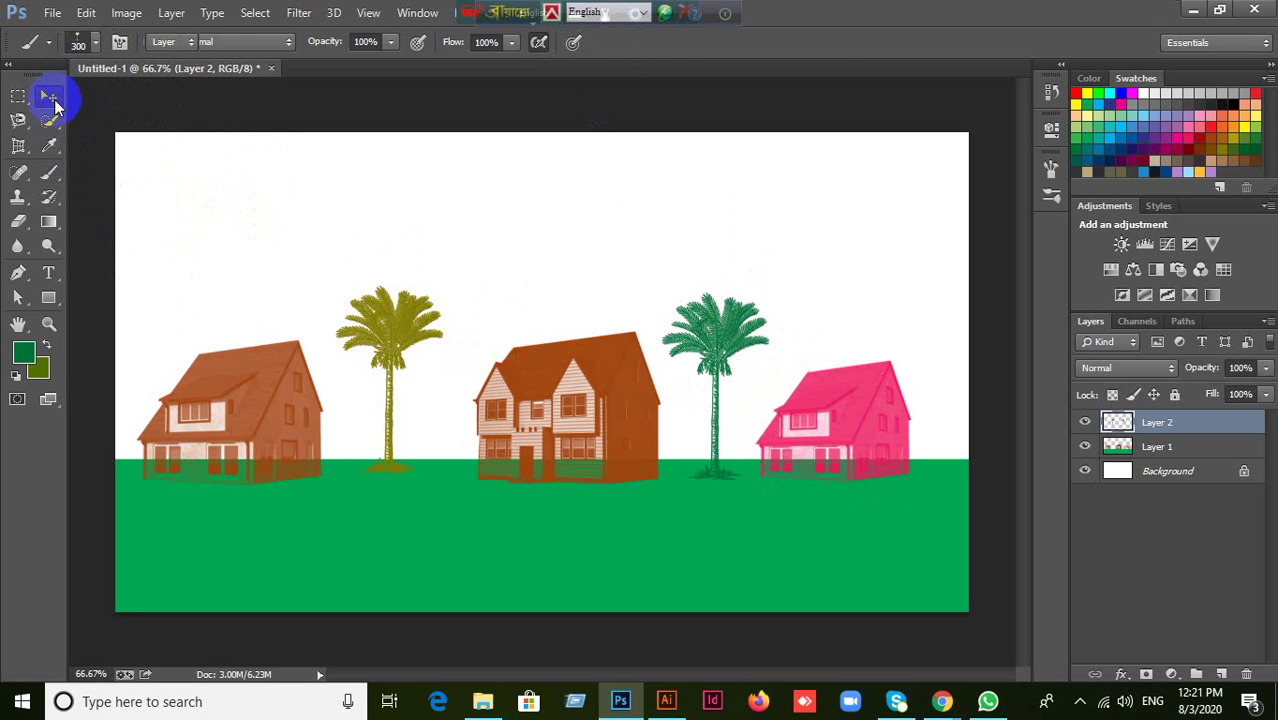
# Select Layer 2, toggle its visibility, and create a new Layer 3 above it.
pyautogui.click(49, 95)
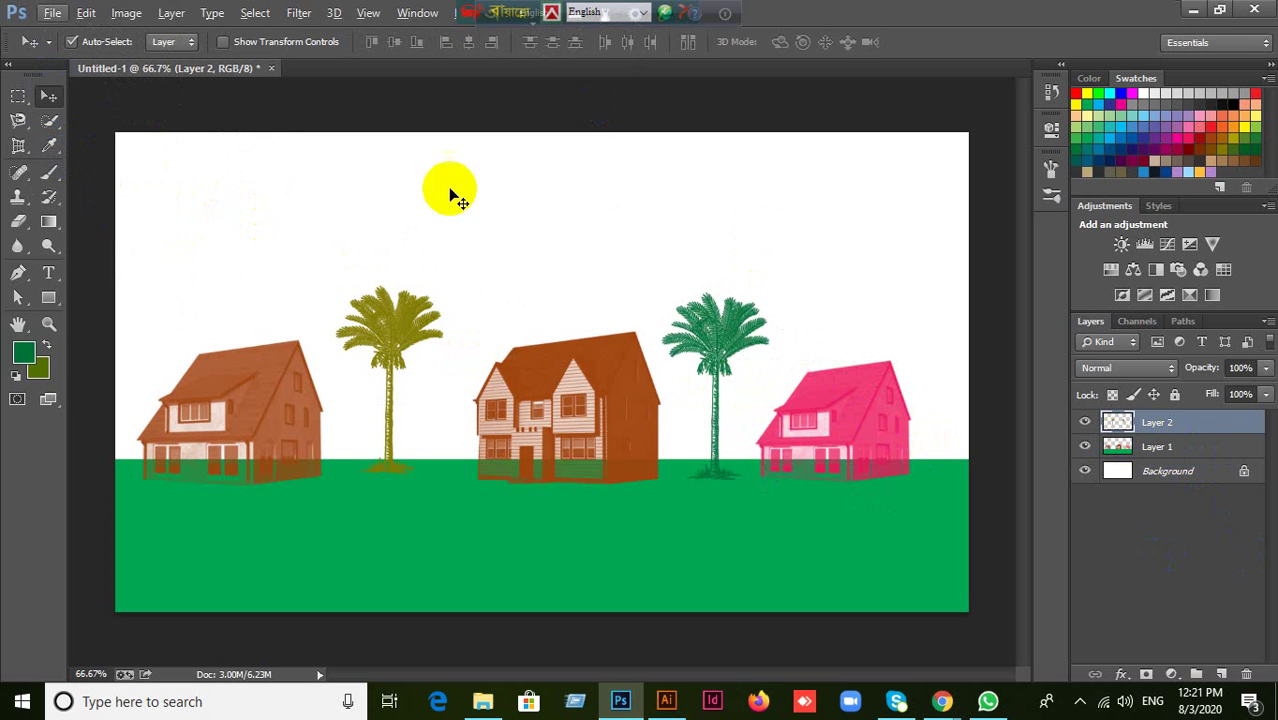
pyautogui.scroll(1, 905, 495)
pyautogui.scroll(2, 1020, 460)
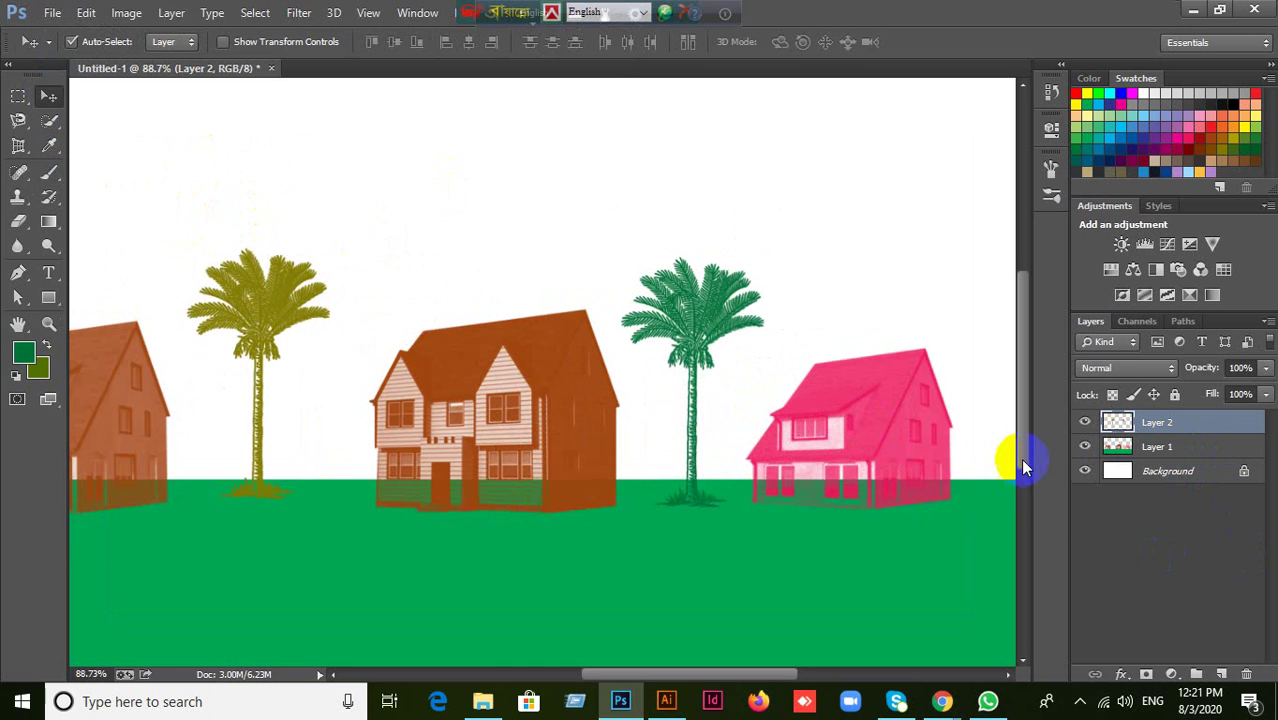
pyautogui.click(1096, 426)
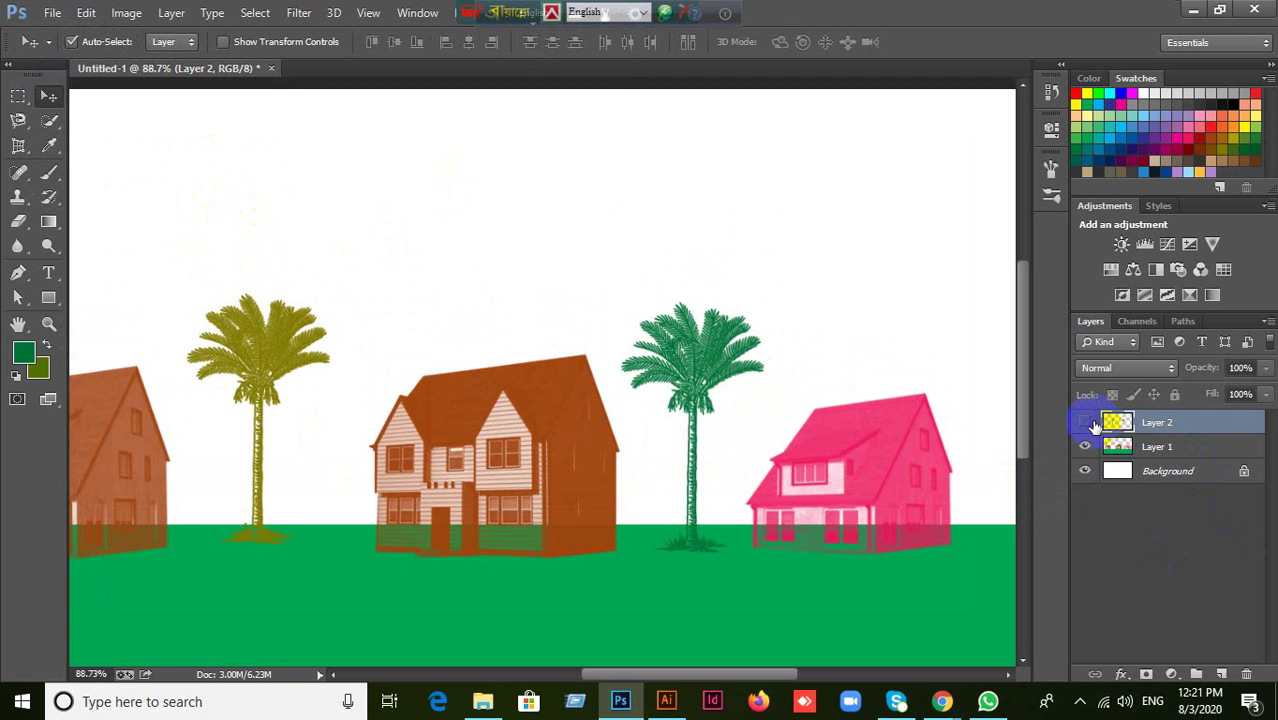
pyautogui.click(1085, 423)
pyautogui.click(1085, 424)
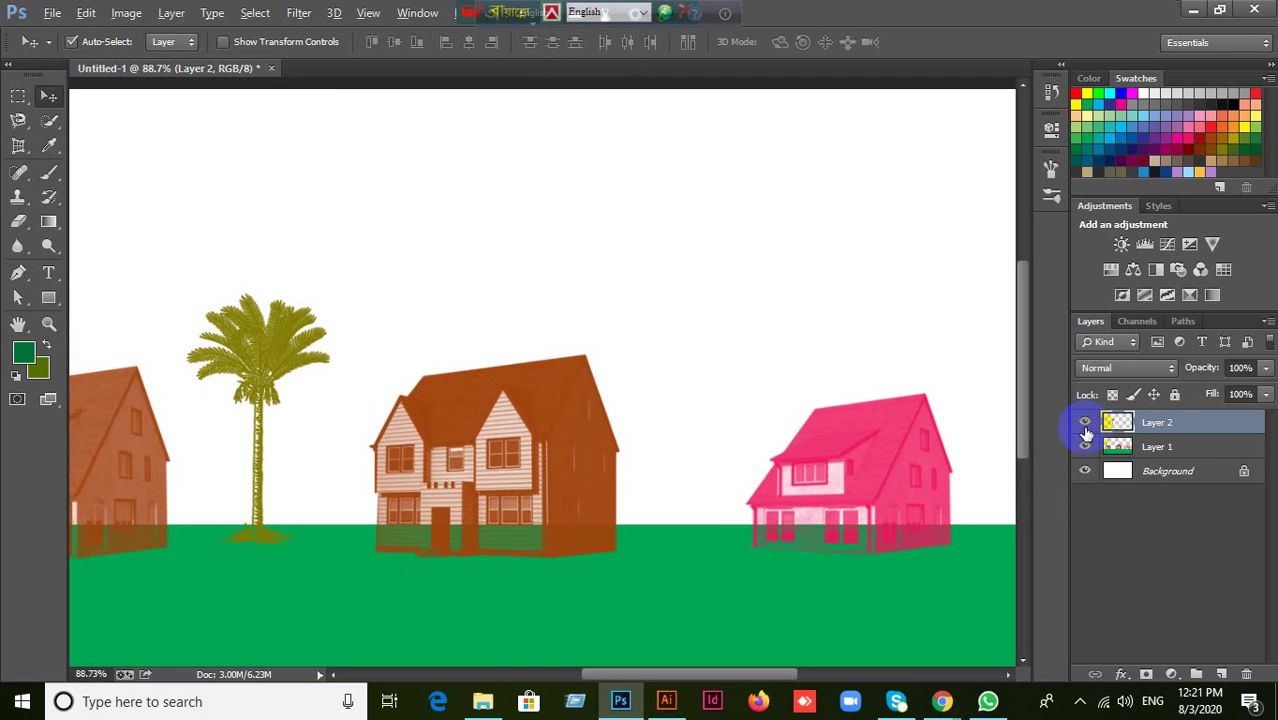
pyautogui.click(1222, 675)
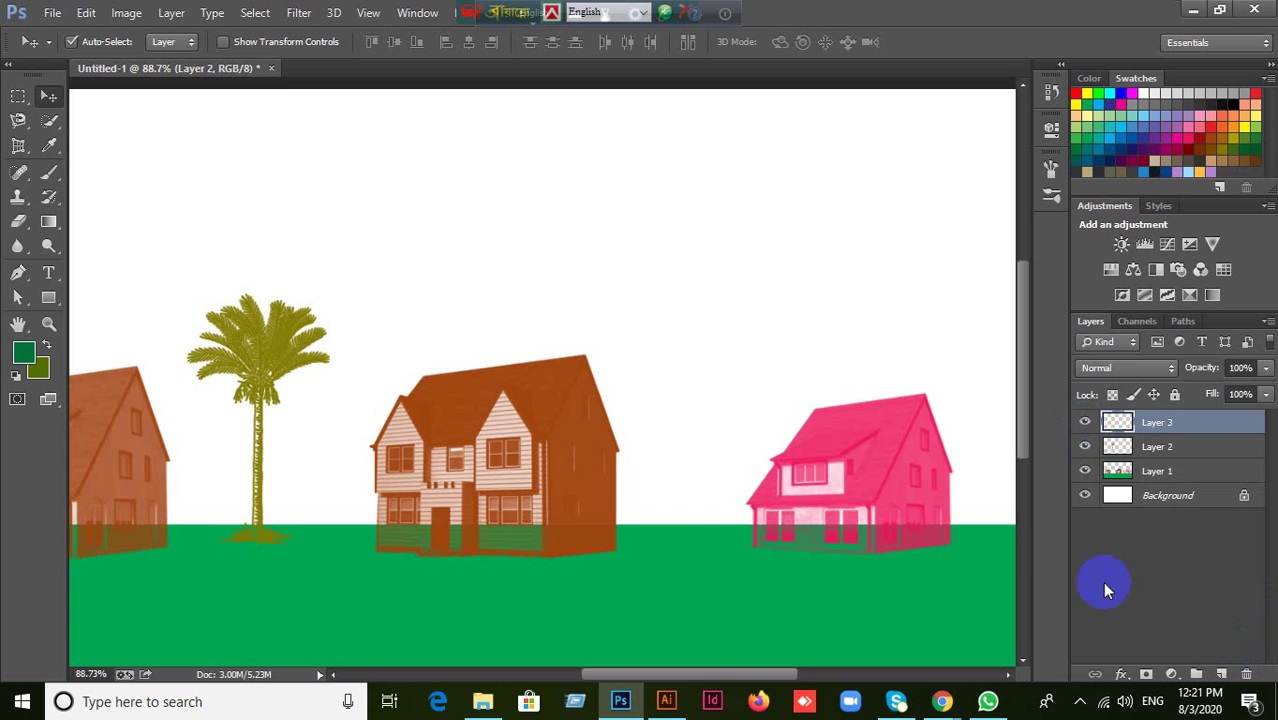
# Place the green palm between the brown and pink houses on Layer 3, test Quick Selection, then deselect.
pyautogui.click(50, 174)
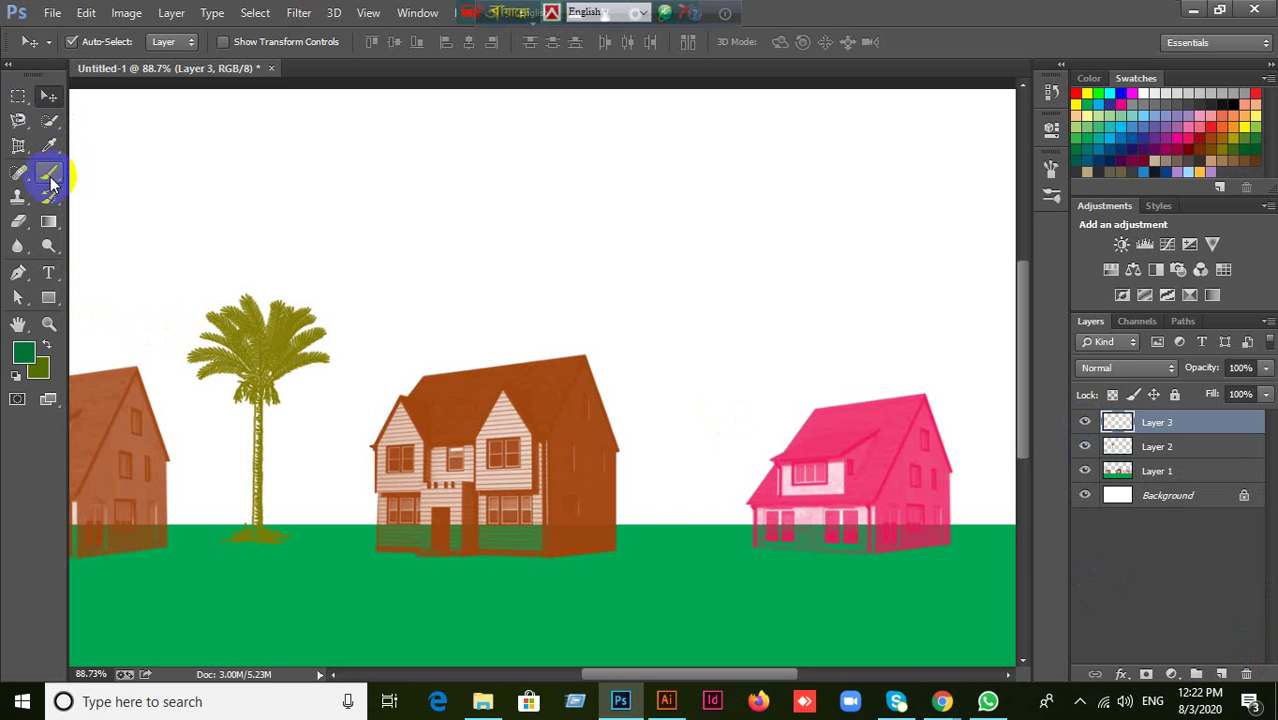
pyautogui.moveTo(690, 330)
pyautogui.mouseDown()
pyautogui.moveTo(699, 443)
pyautogui.moveTo(688, 440)
pyautogui.mouseUp()
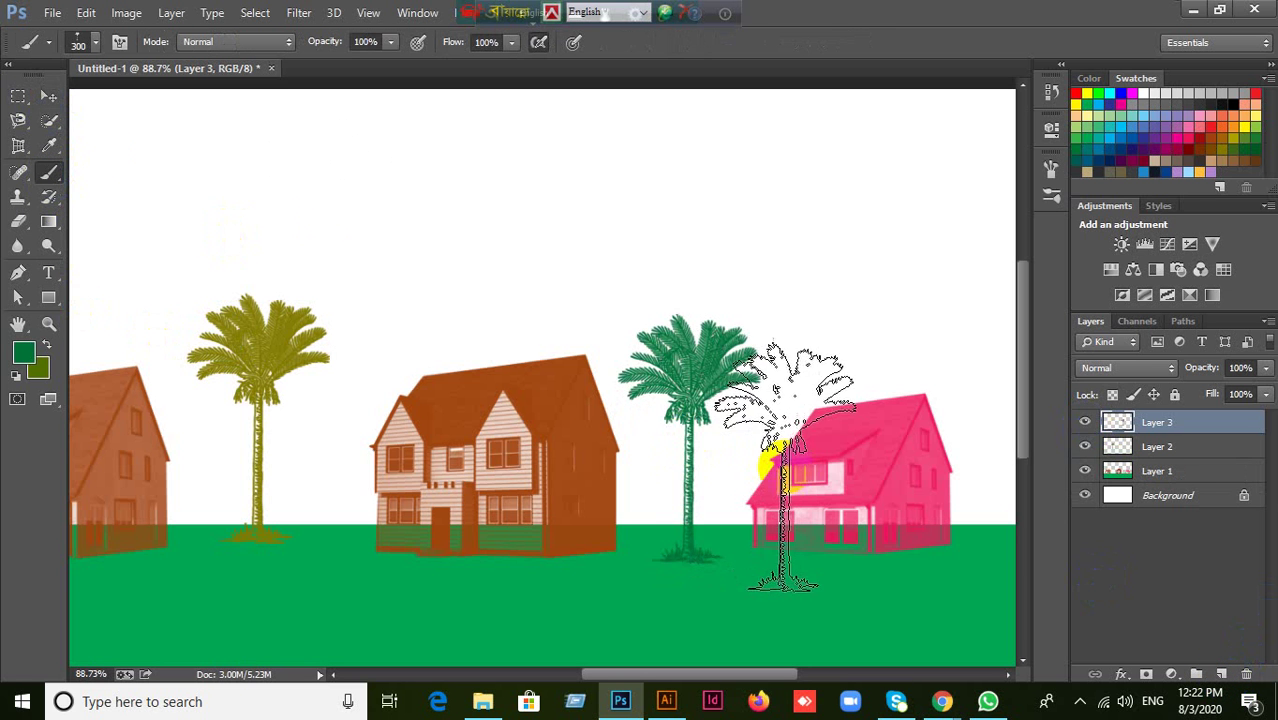
pyautogui.click(49, 96)
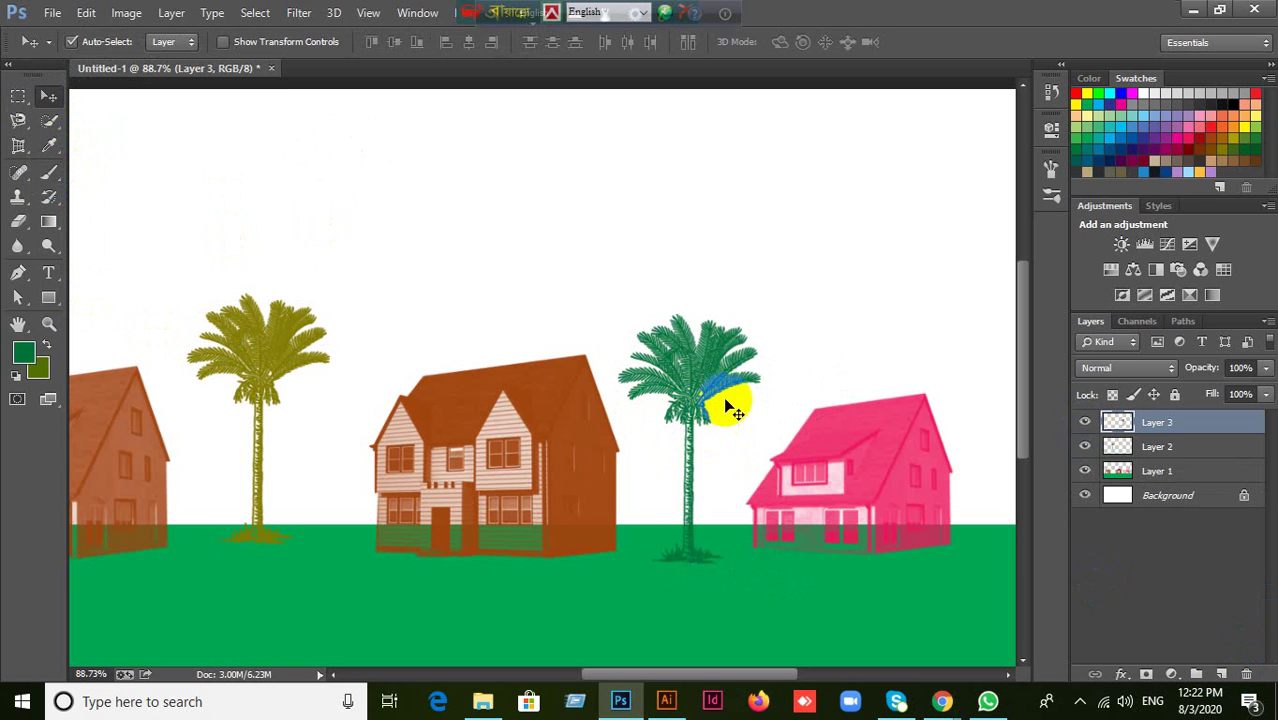
pyautogui.scroll(5, 740, 405)
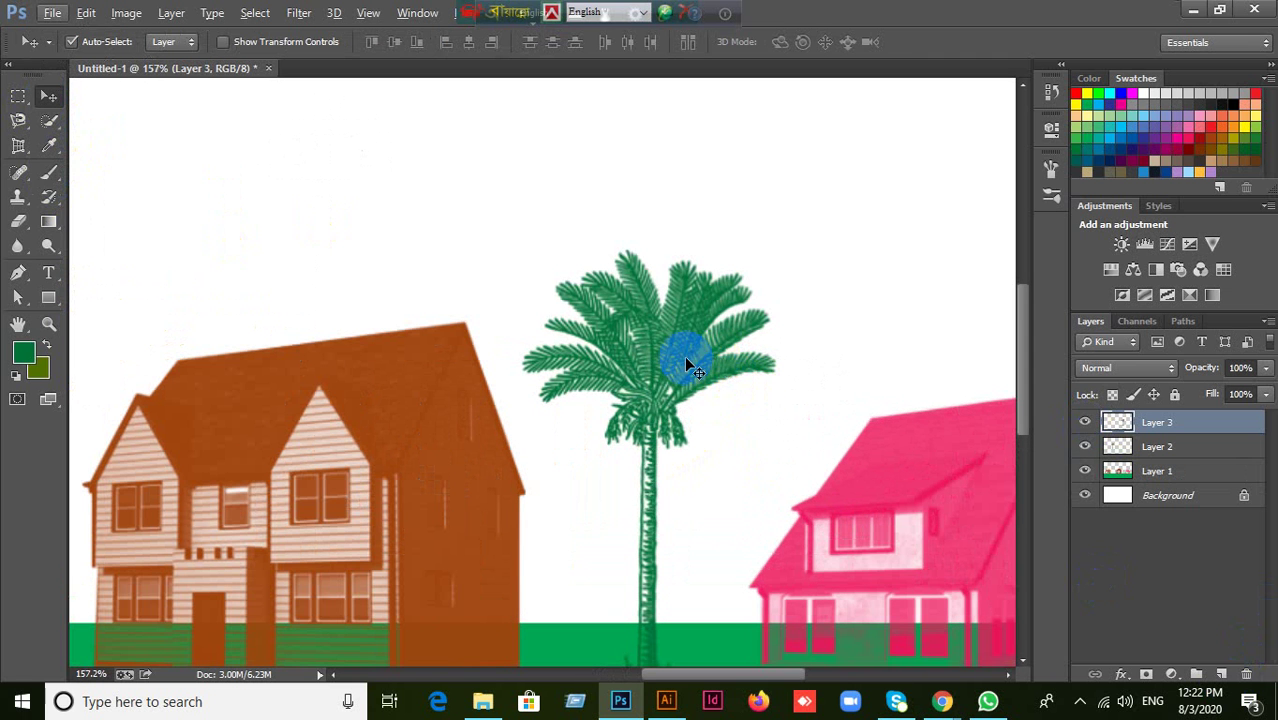
pyautogui.rightClick(55, 130)
pyautogui.click(100, 114)
pyautogui.moveTo(713, 339)
pyautogui.mouseDown()
pyautogui.moveTo(637, 333)
pyautogui.moveTo(665, 337)
pyautogui.moveTo(730, 422)
pyautogui.mouseUp()
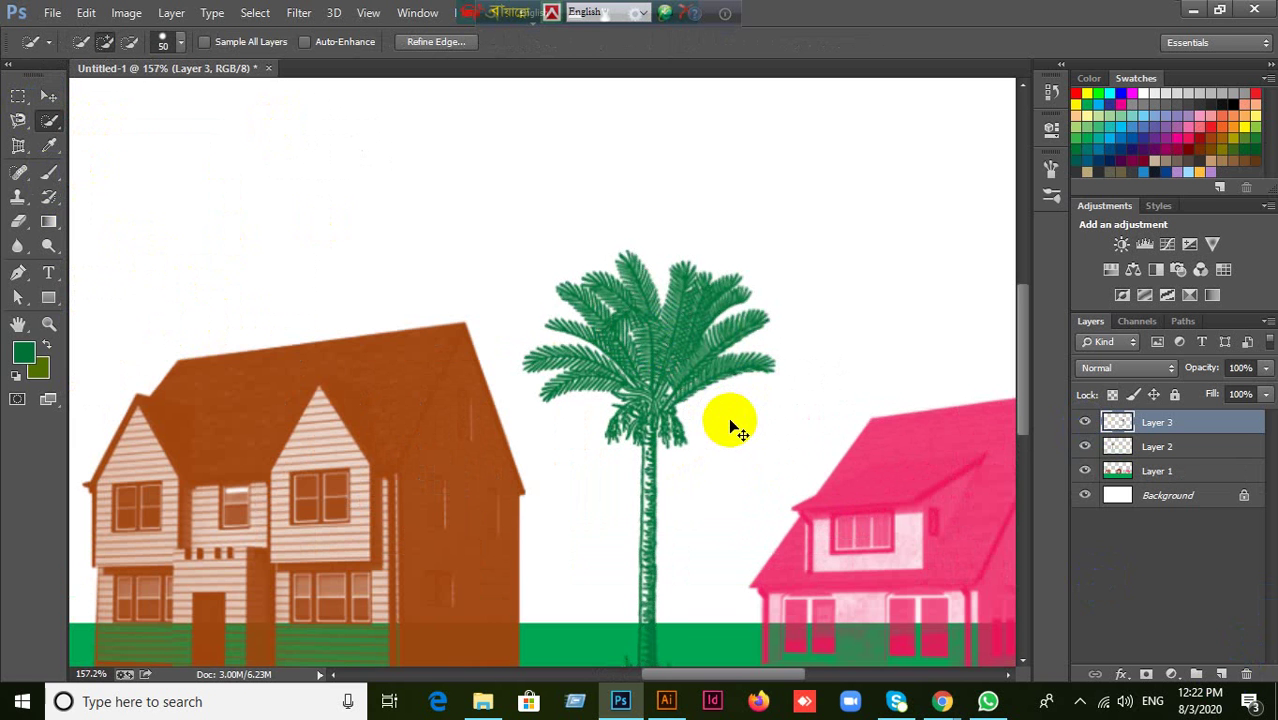
pyautogui.hotkey('ctrl', 'd')
pyautogui.scroll(-5, 714, 414)
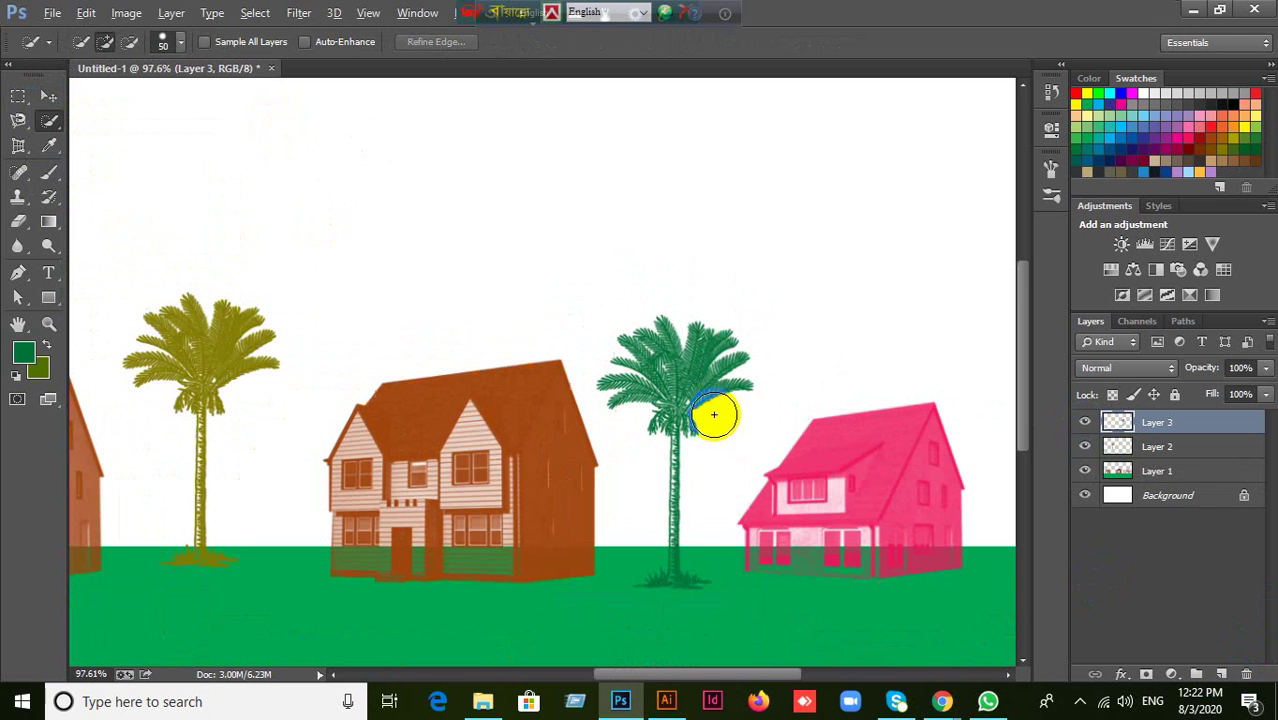
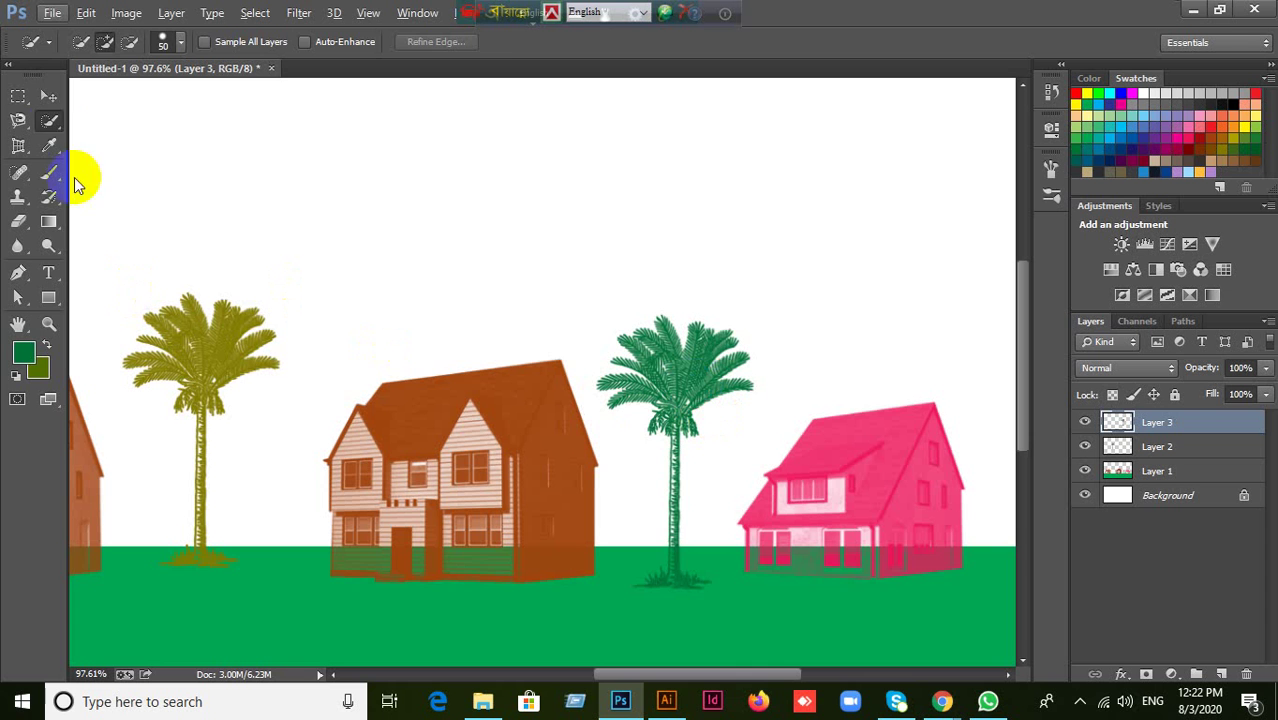
# Try a Quick Selection over the green palm tree, then deselect it.
pyautogui.click(49, 100)
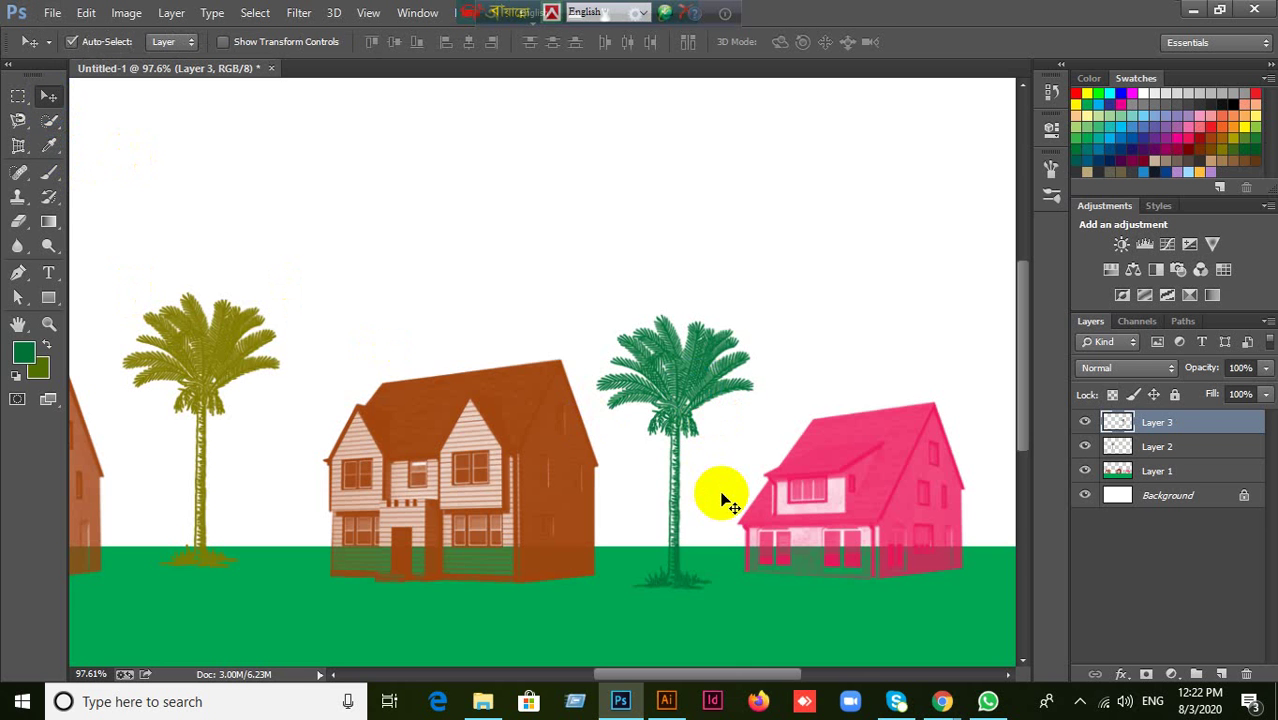
pyautogui.scroll(3, 699, 414)
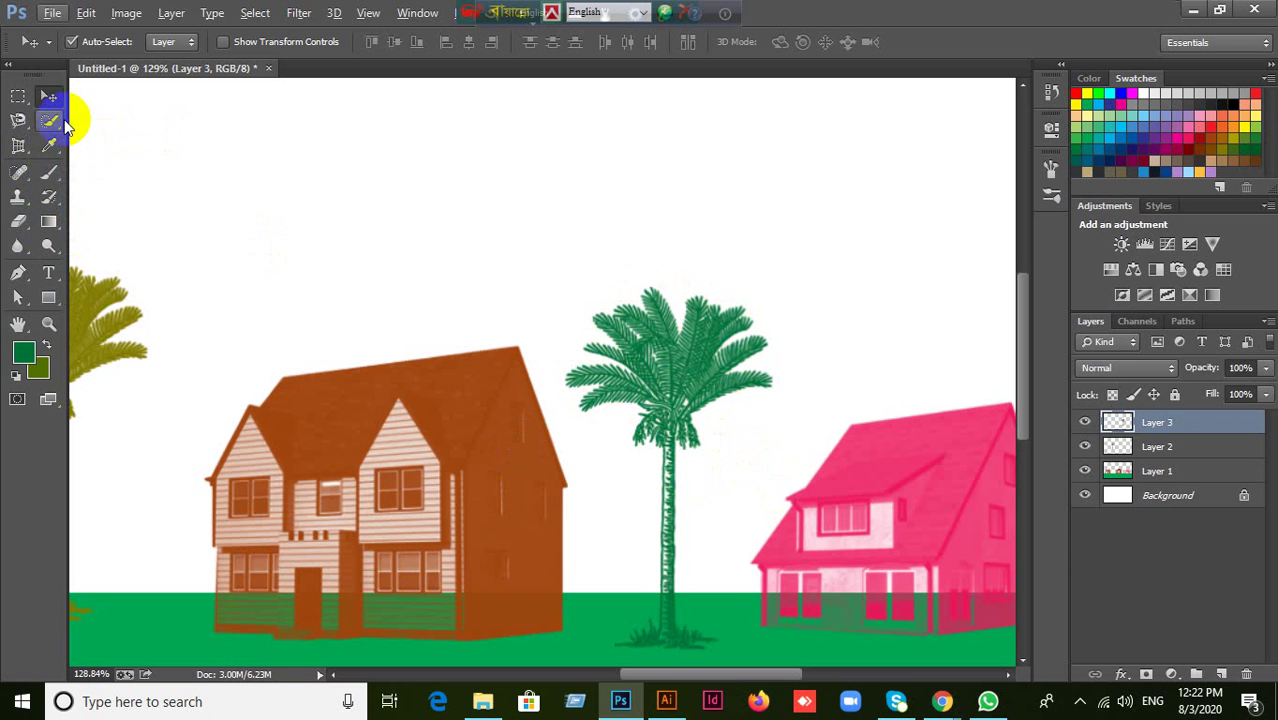
pyautogui.moveTo(50, 128); pyautogui.dragTo(134, 116)
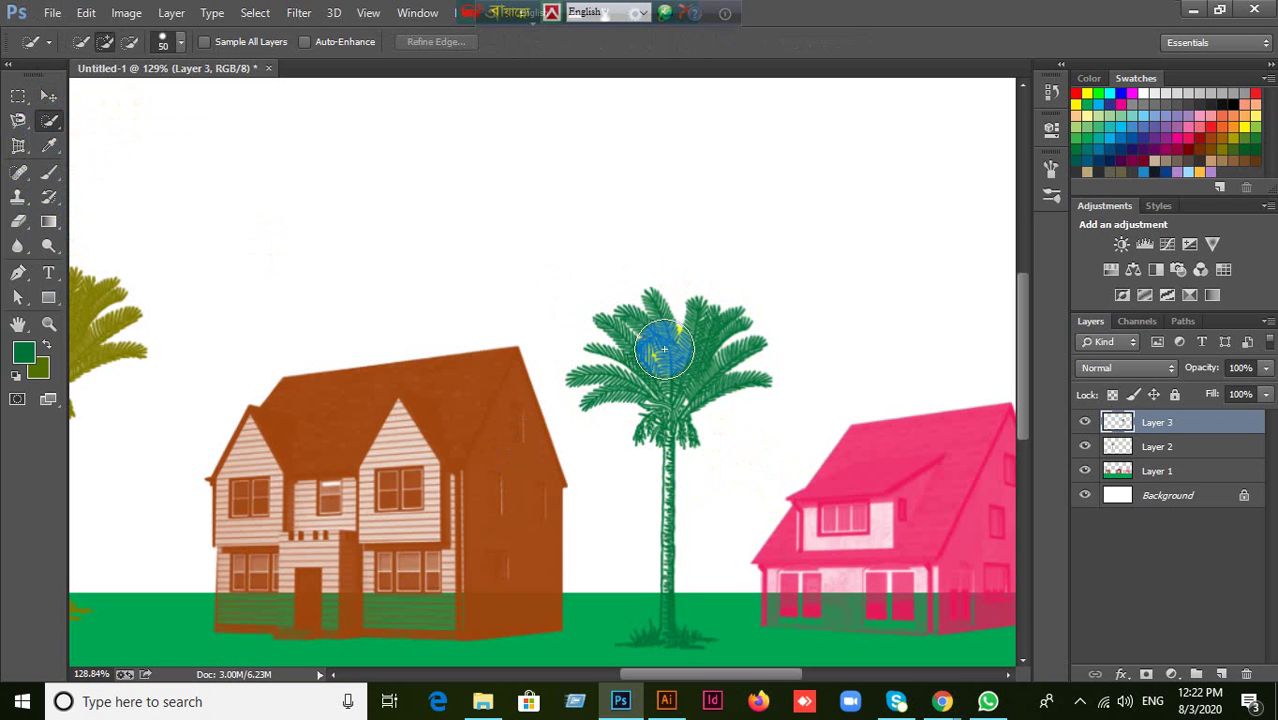
pyautogui.moveTo(597, 292)
pyautogui.mouseDown()
pyautogui.moveTo(766, 372)
pyautogui.moveTo(752, 406)
pyautogui.mouseUp()
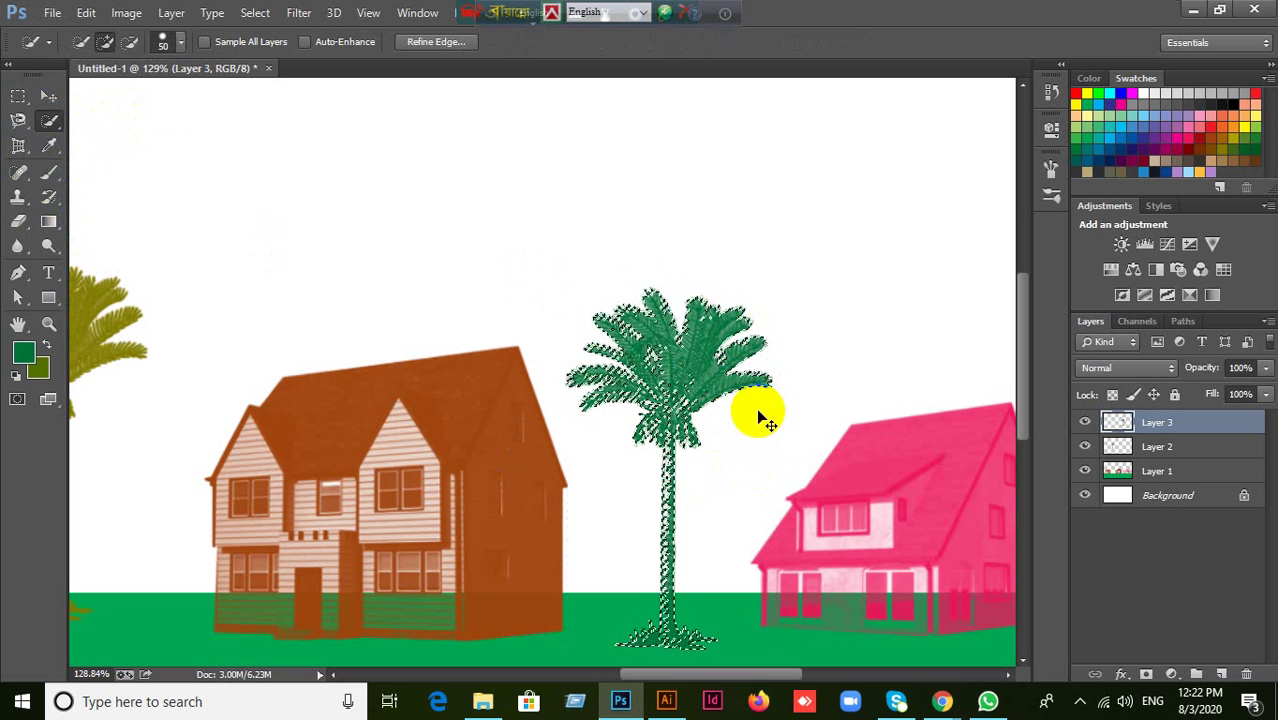
pyautogui.hotkey('ctrl', 'd')
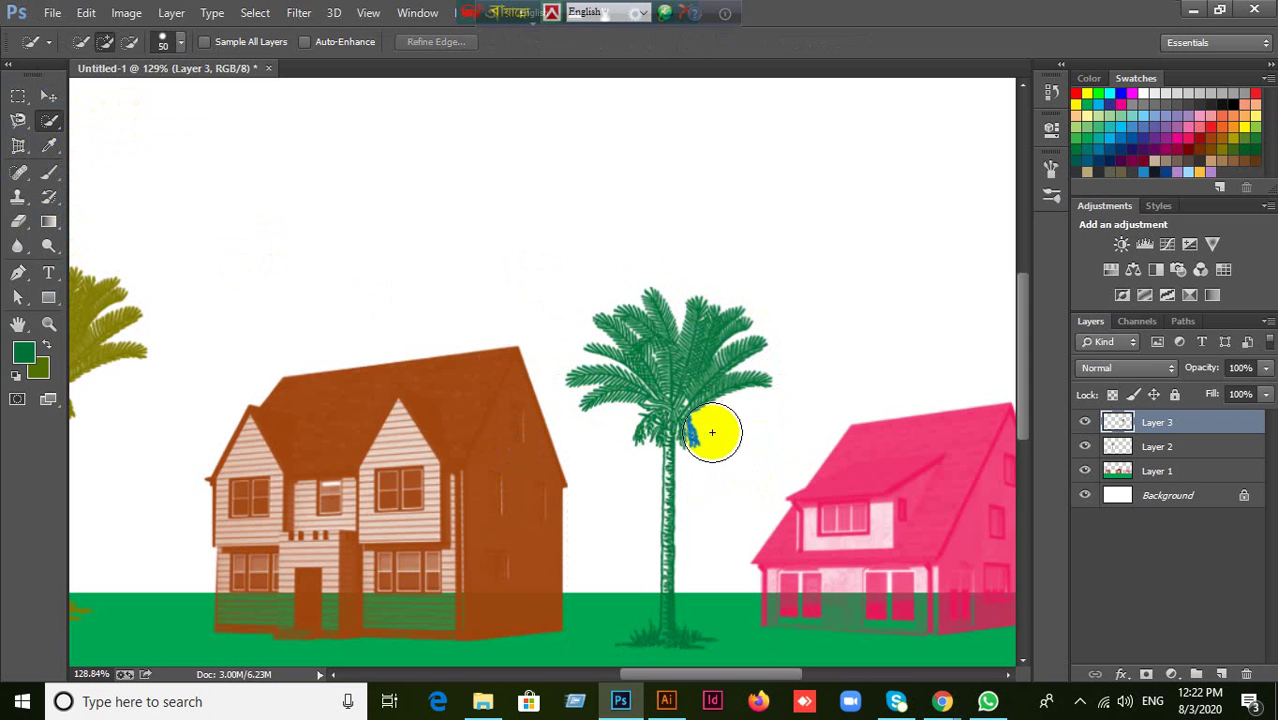
pyautogui.scroll(-4, 619, 383)
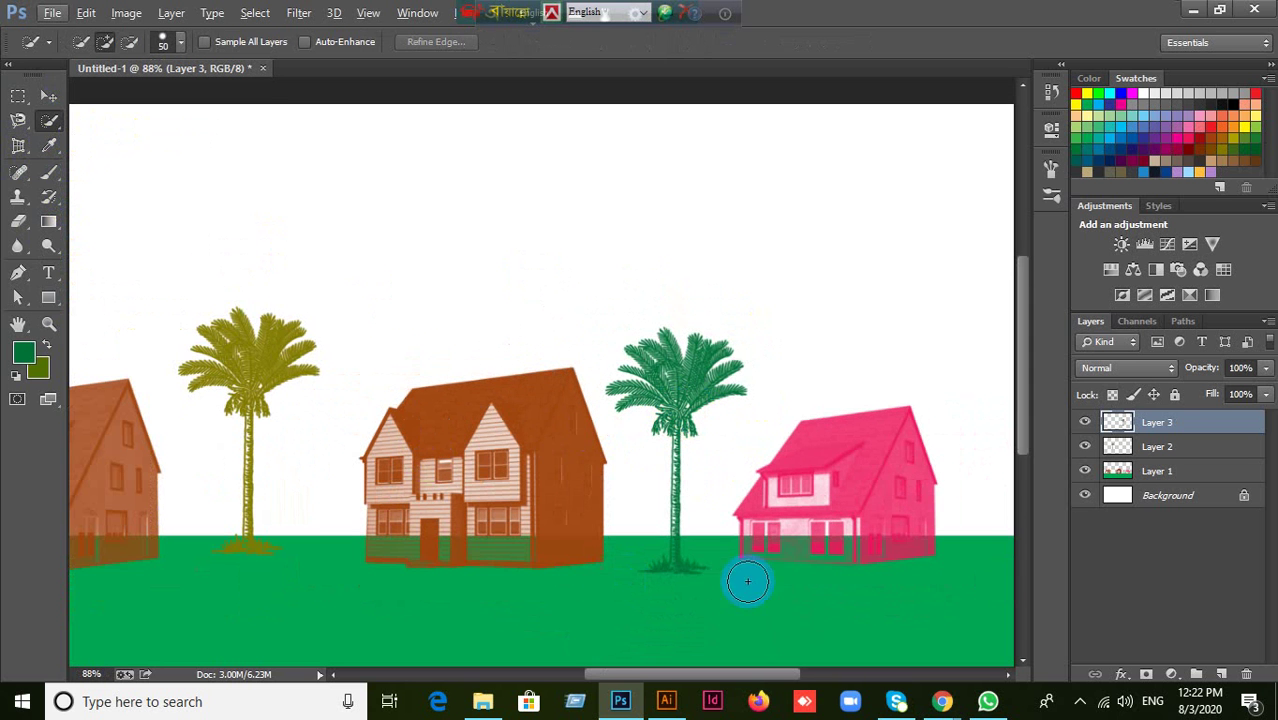
pyautogui.scroll(-2, 856, 456)
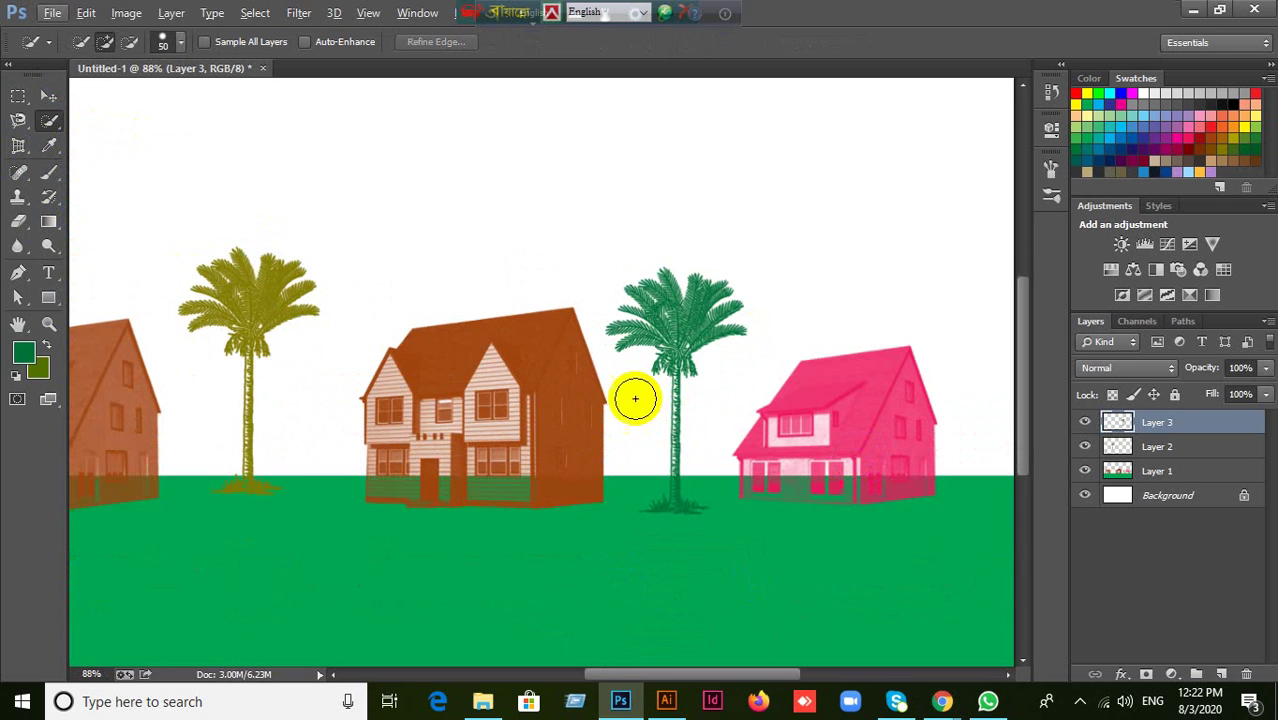
# Load the 600 px palm-tree brush preset, undo its oversized stamp, and shrink it to 300 px.
pyautogui.click(49, 173)
pyautogui.click(92, 45)
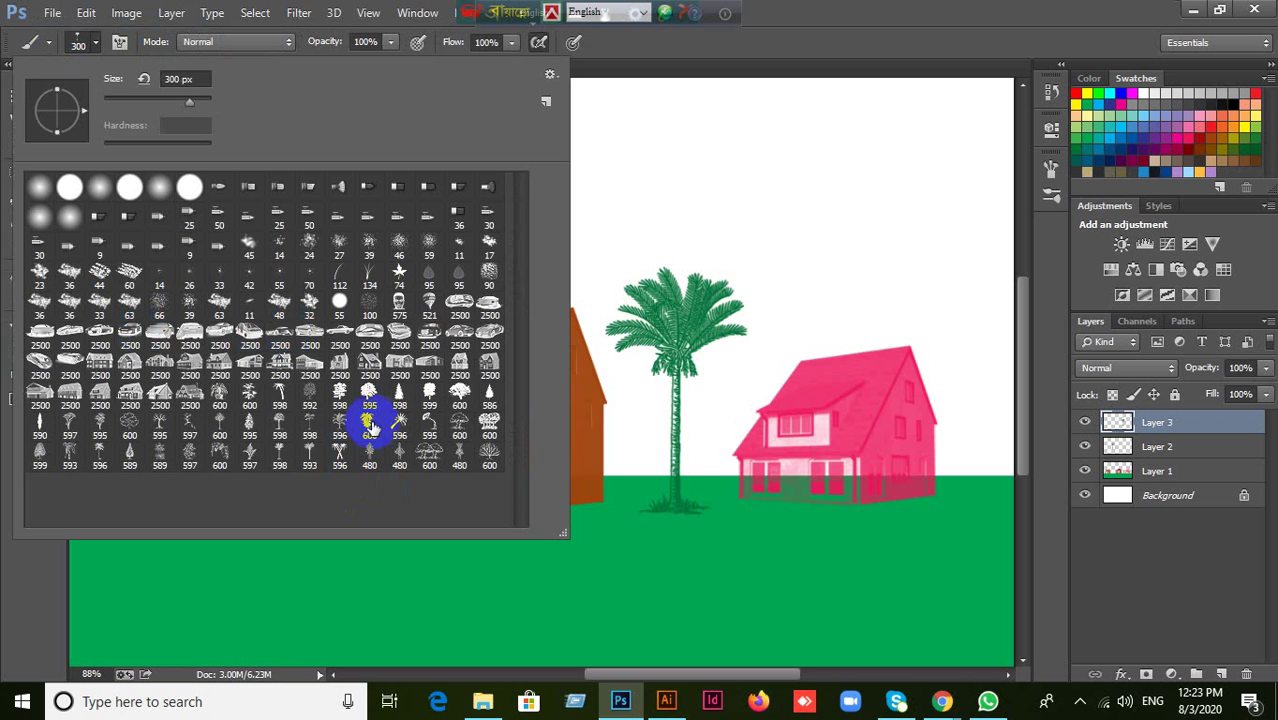
pyautogui.click(222, 432)
pyautogui.click(836, 14)
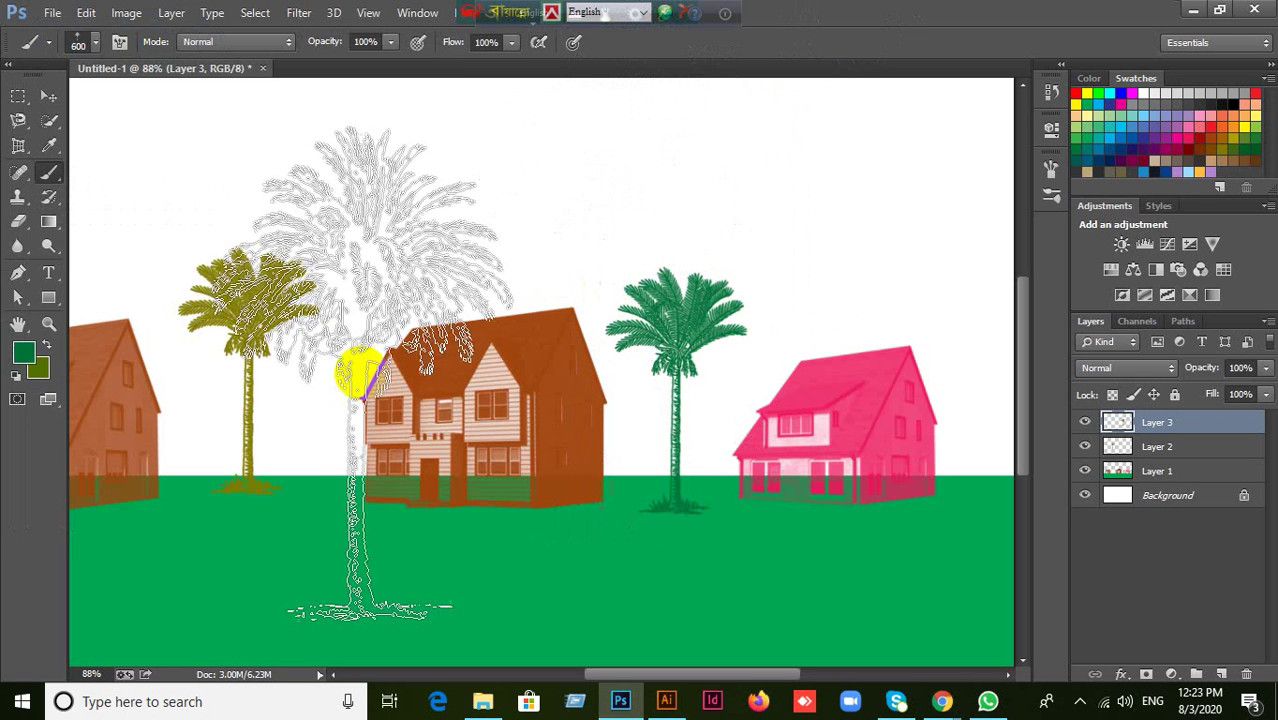
pyautogui.click(324, 292)
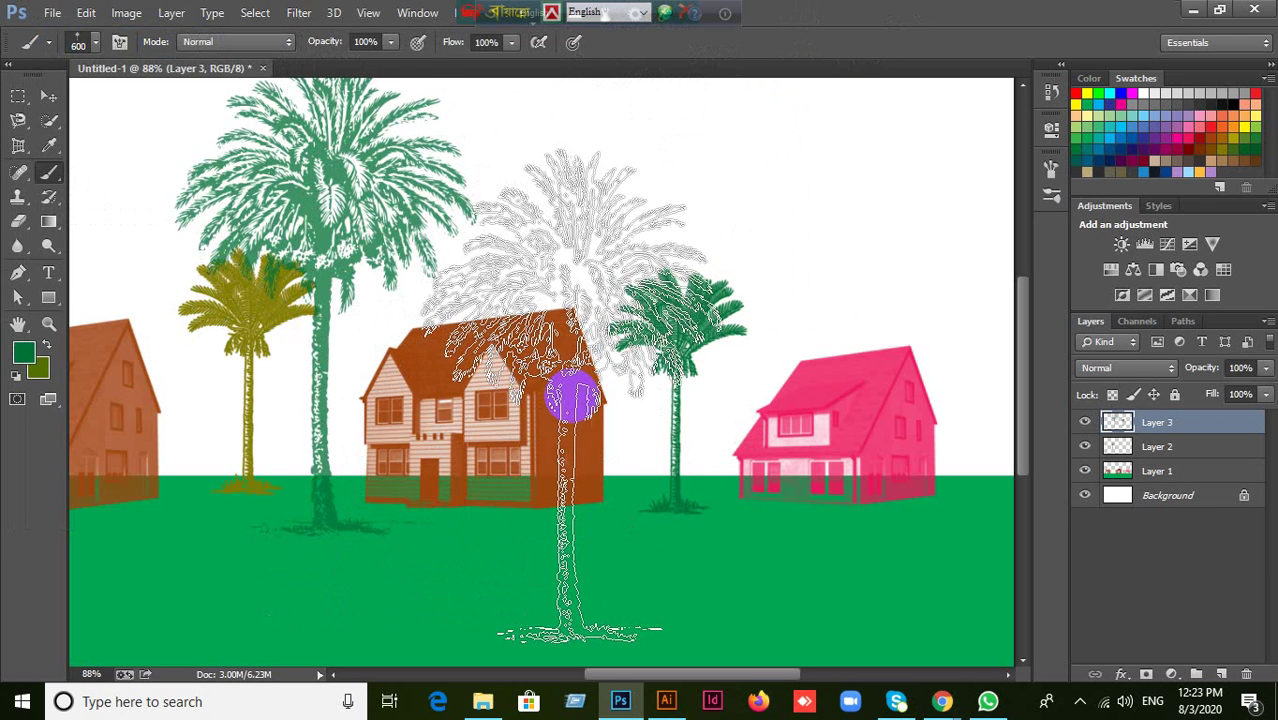
pyautogui.hotkey('ctrl', 'z')
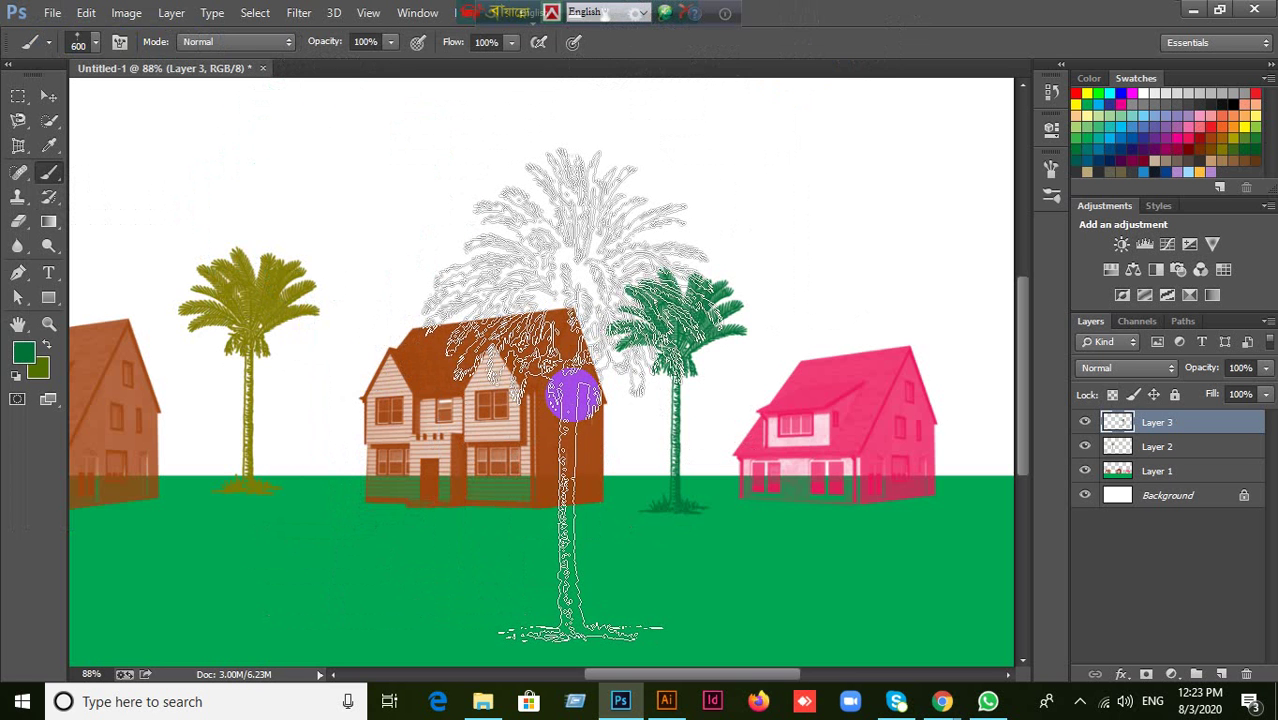
pyautogui.press('[')
pyautogui.press('[')
pyautogui.press('[')
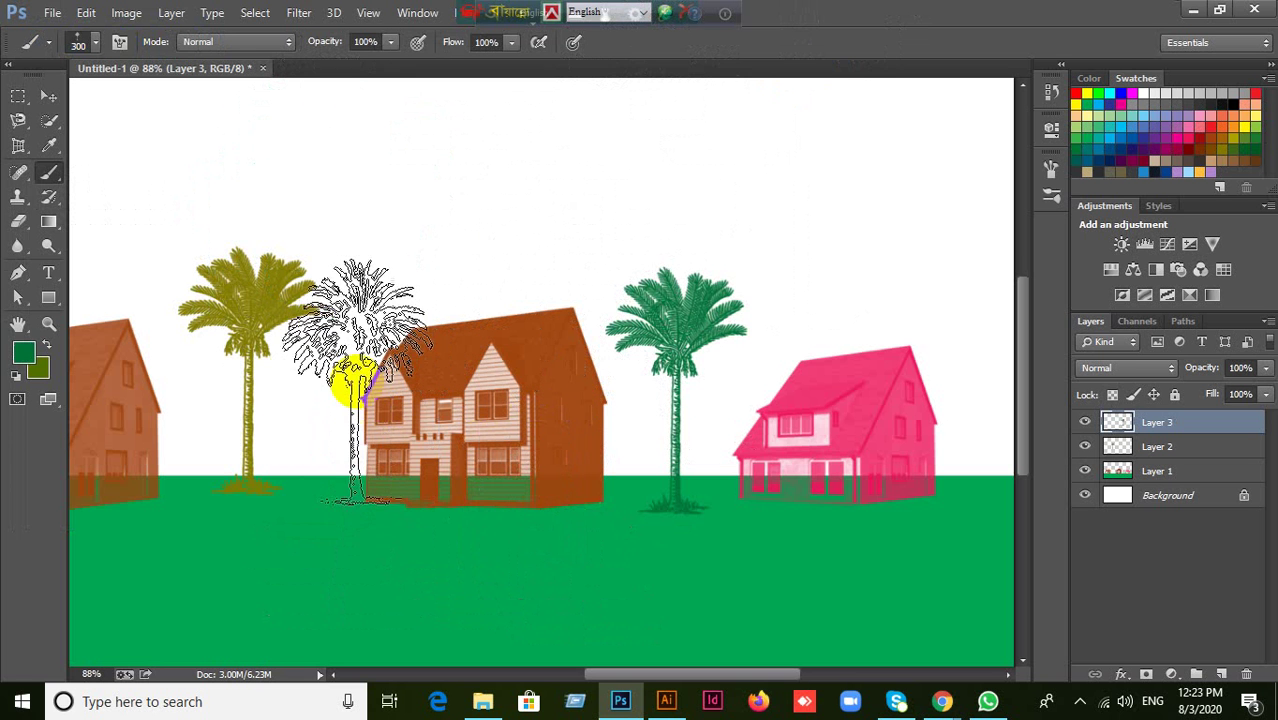
# Stamp teal palms beside the brown house, at the right edge, behind the green trees, and on the left house.
pyautogui.click(322, 370)
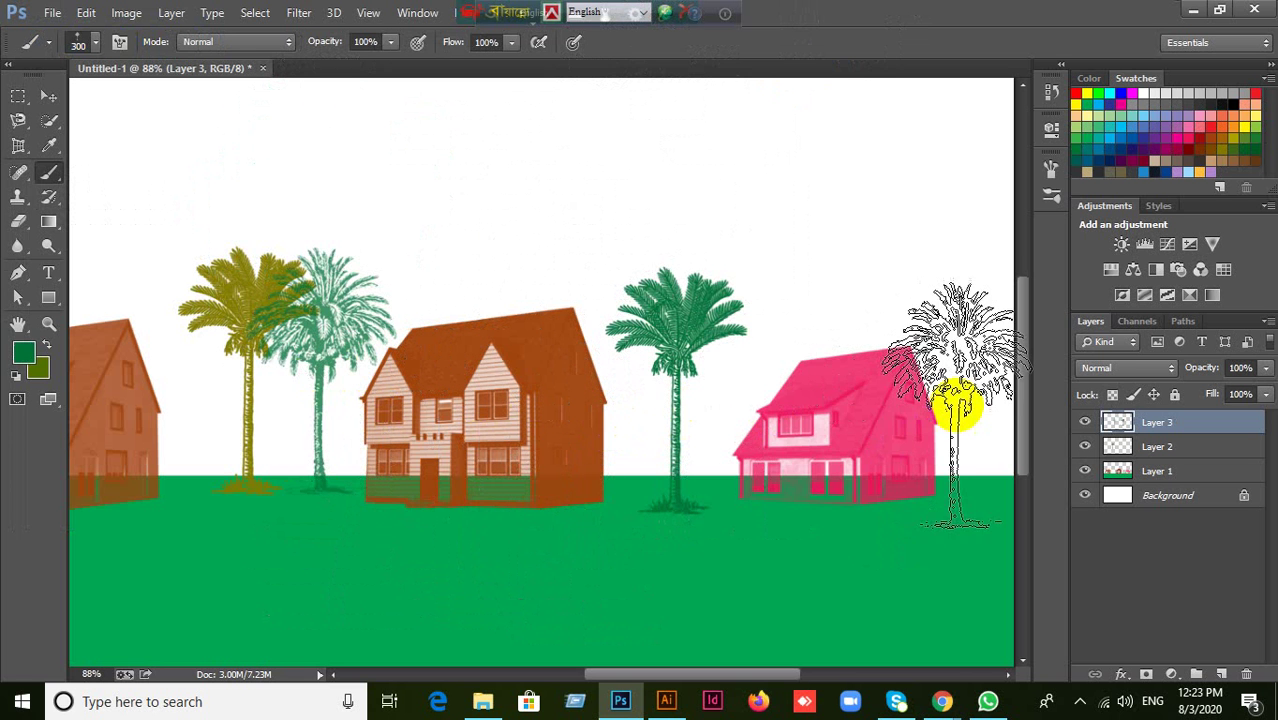
pyautogui.click(962, 400)
pyautogui.click(719, 400)
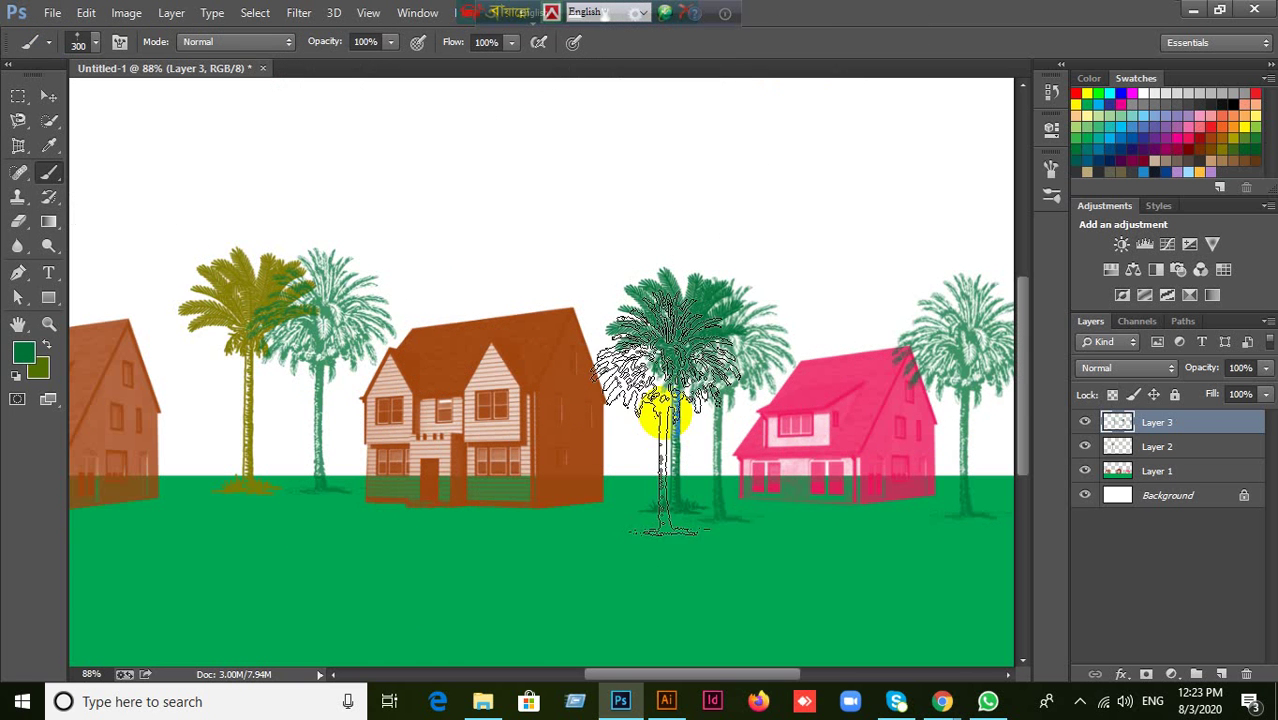
pyautogui.click(620, 395)
pyautogui.click(195, 385)
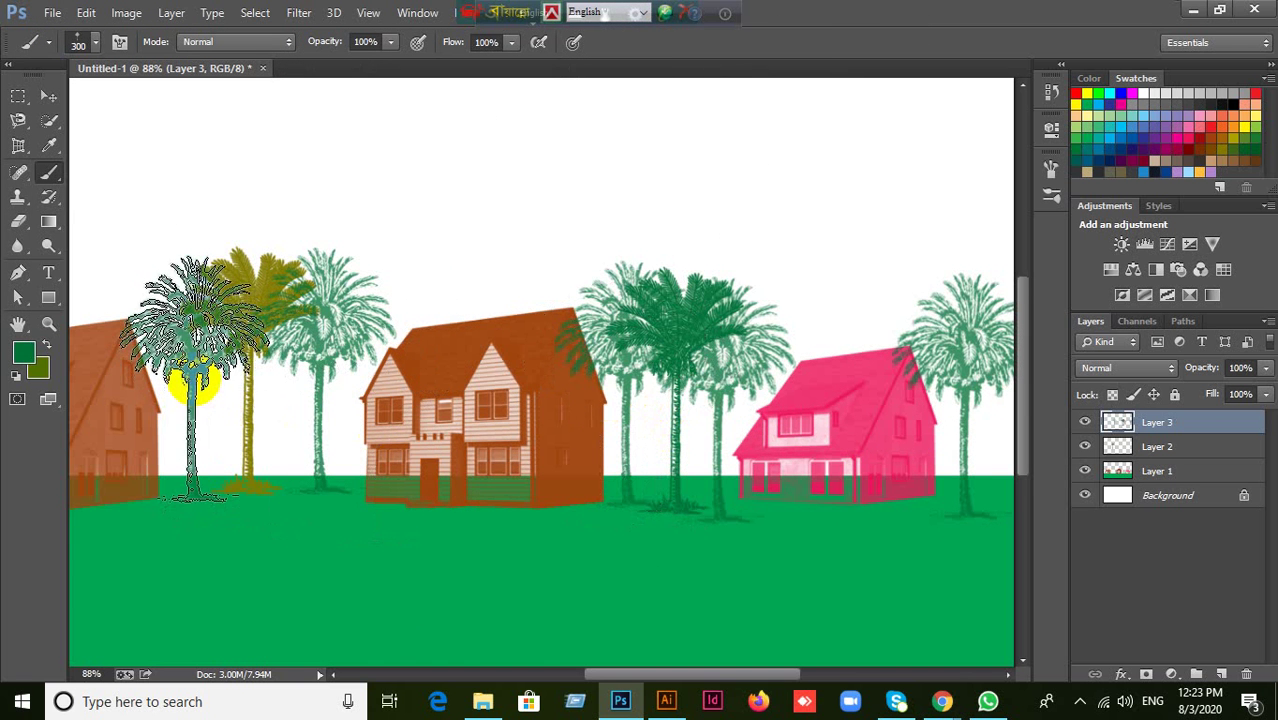
pyautogui.moveTo(451, 414); pyautogui.dragTo(818, 287)
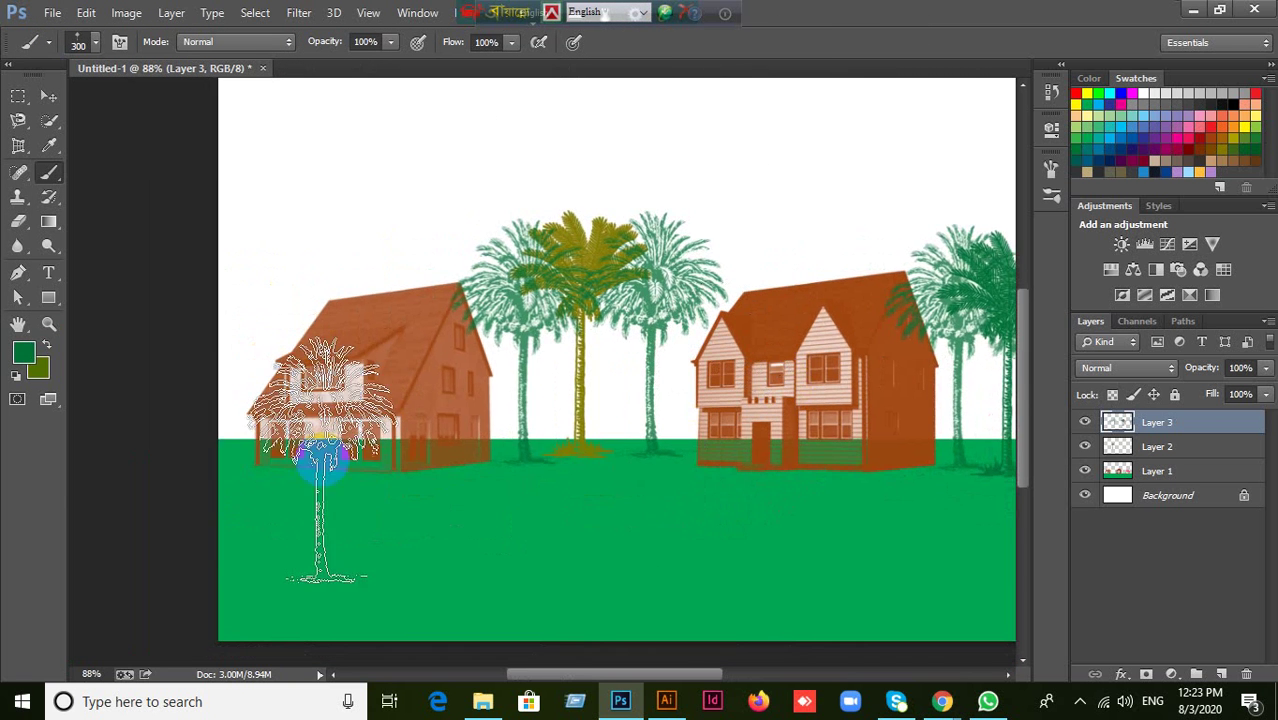
pyautogui.scroll(-2, 500, 440)
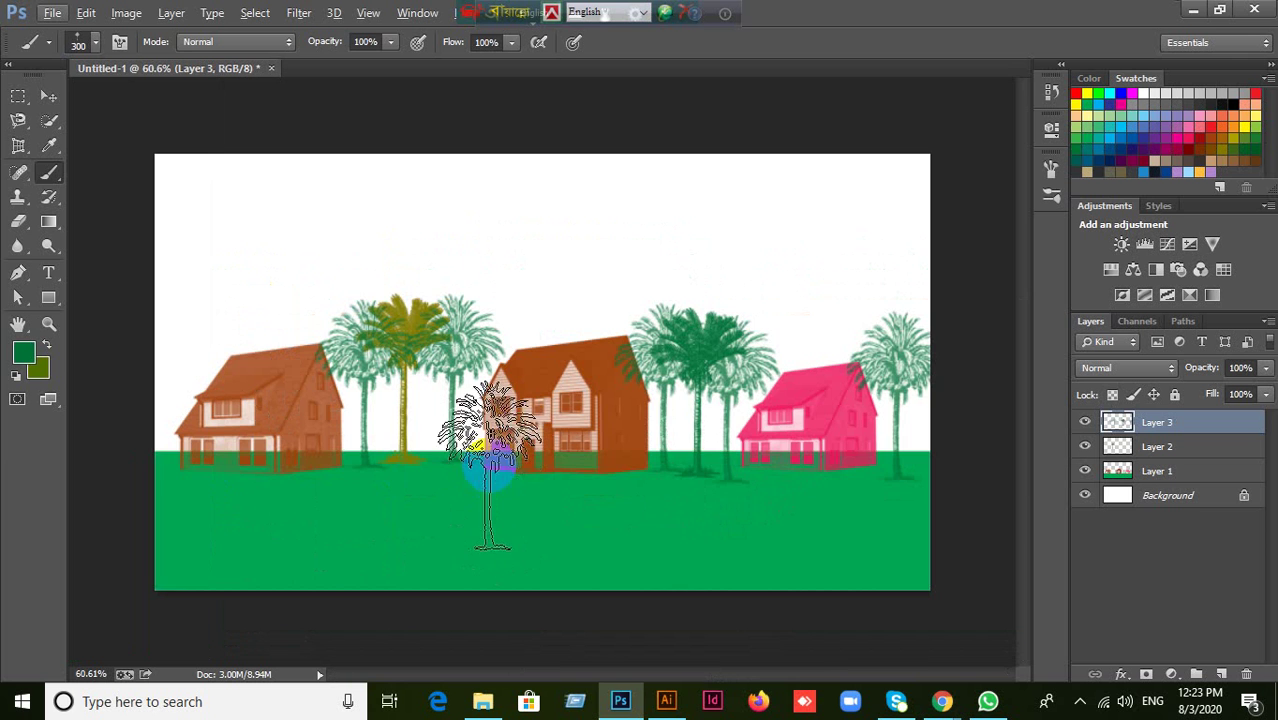
pyautogui.click(29, 146)
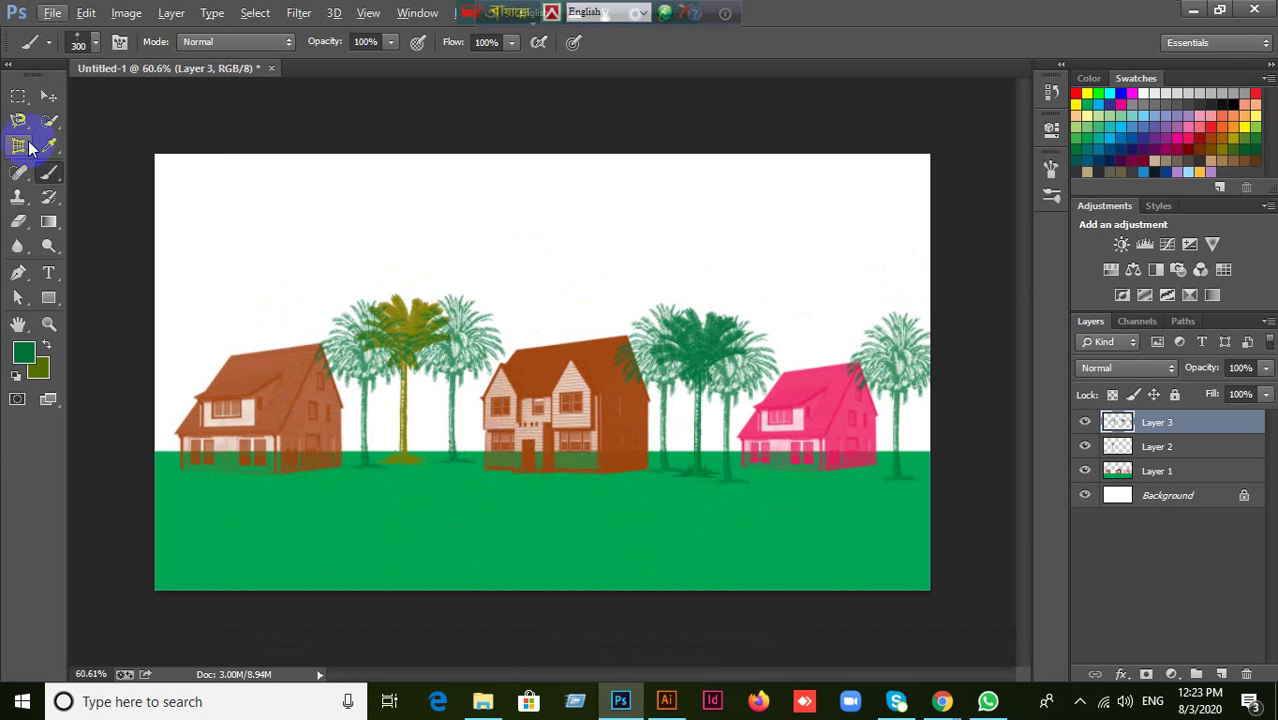
pyautogui.click(47, 95)
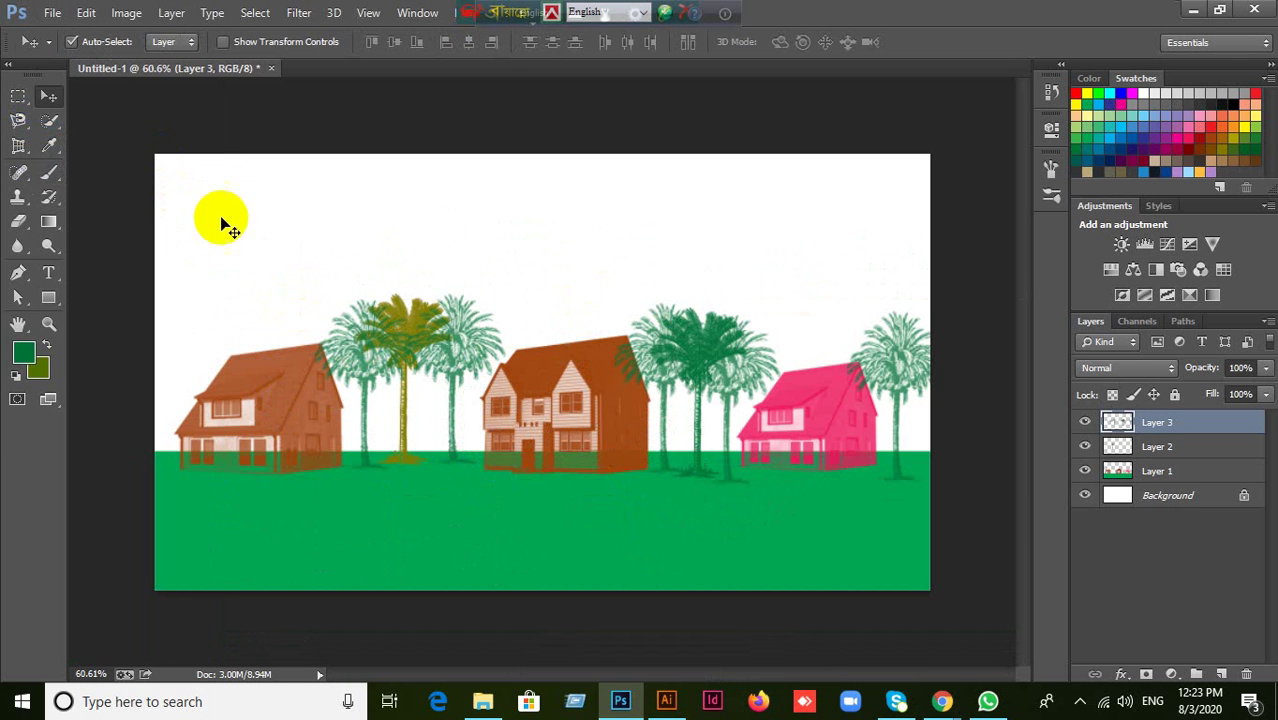
# Create a new white 1366 × 768 px document at 72 ppi.
pyautogui.click(72, 40)
pyautogui.click(55, 13)
pyautogui.click(55, 37)
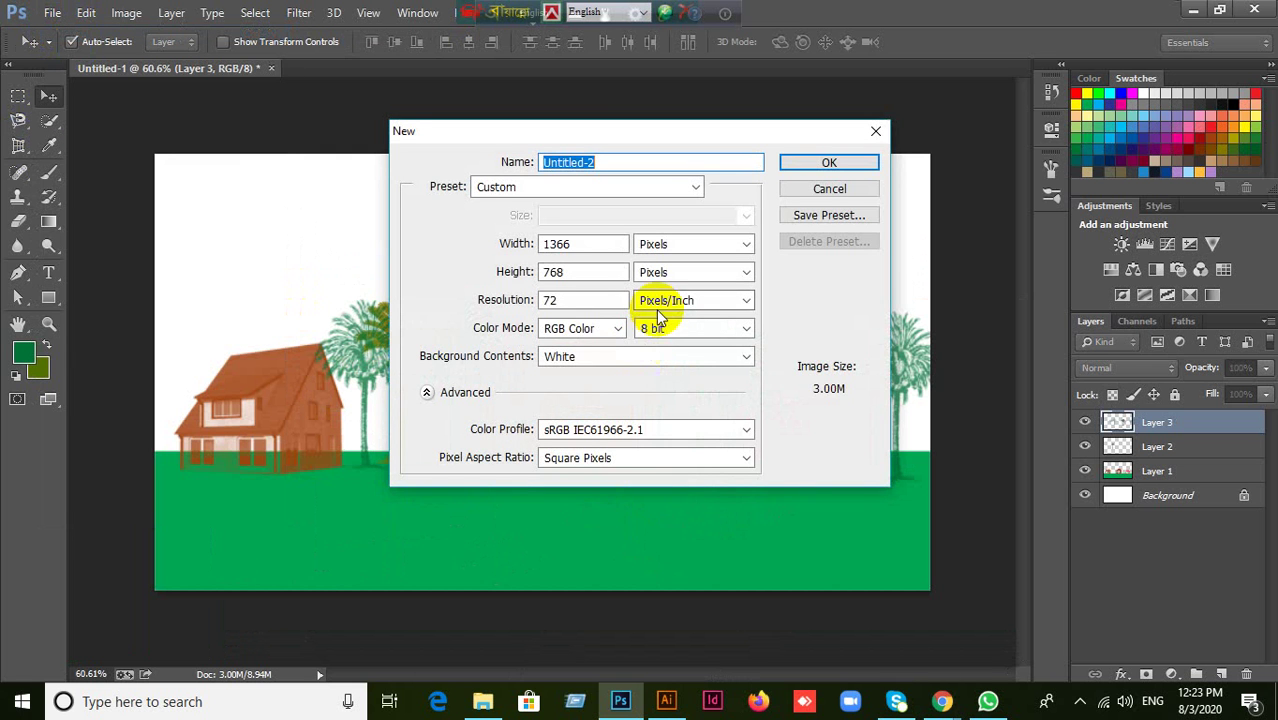
pyautogui.click(870, 162)
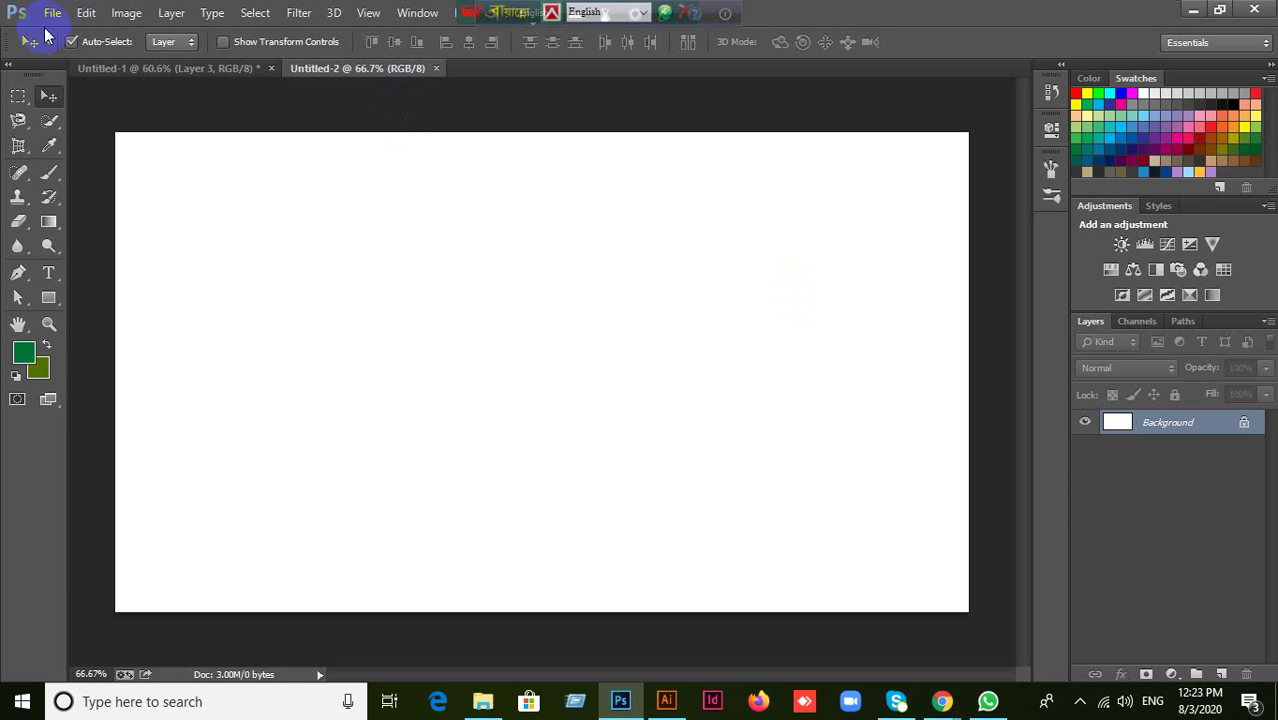
# Check the village scene briefly, then return to the blank Untitled-2 document.
pyautogui.click(140, 68)
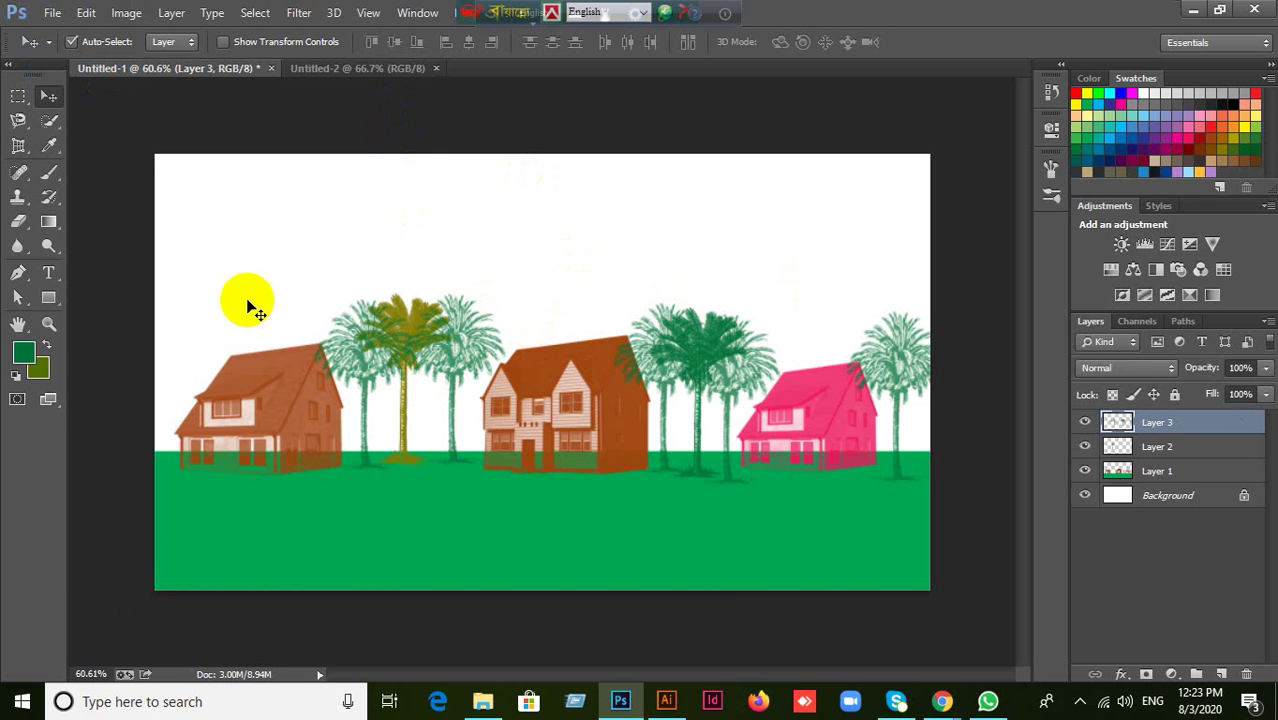
pyautogui.click(49, 224)
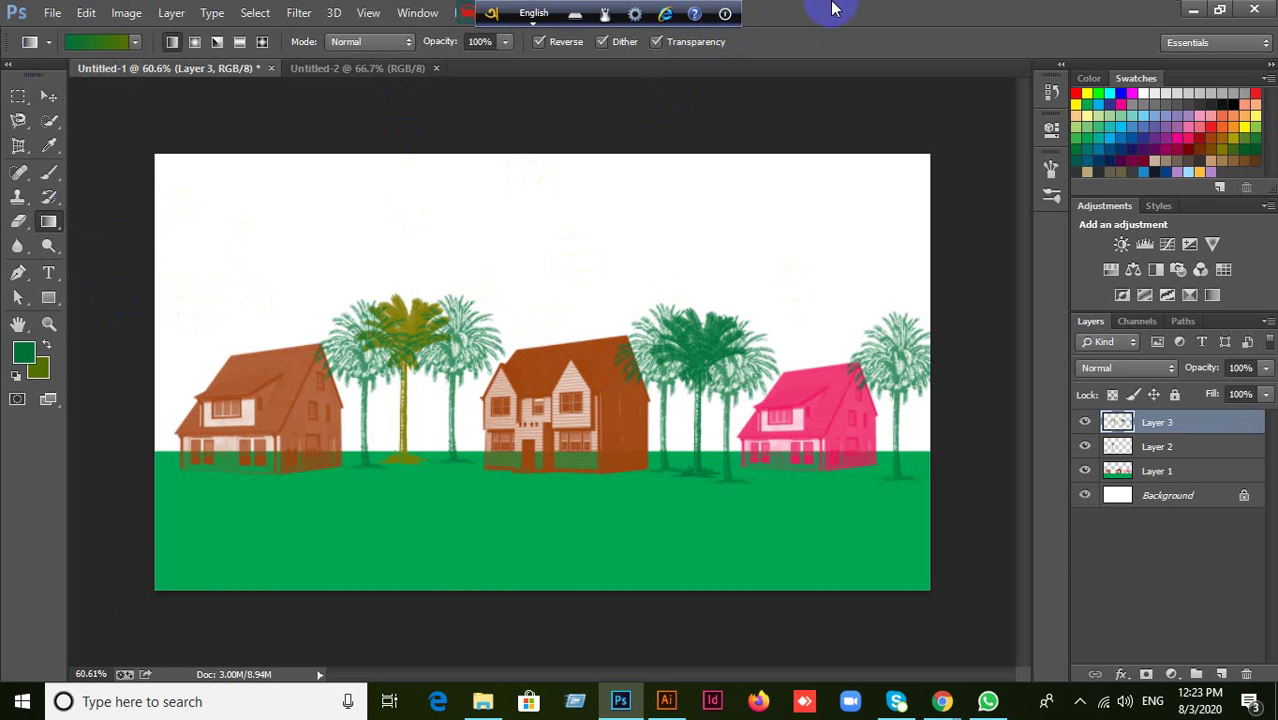
pyautogui.click(49, 98)
pyautogui.click(405, 70)
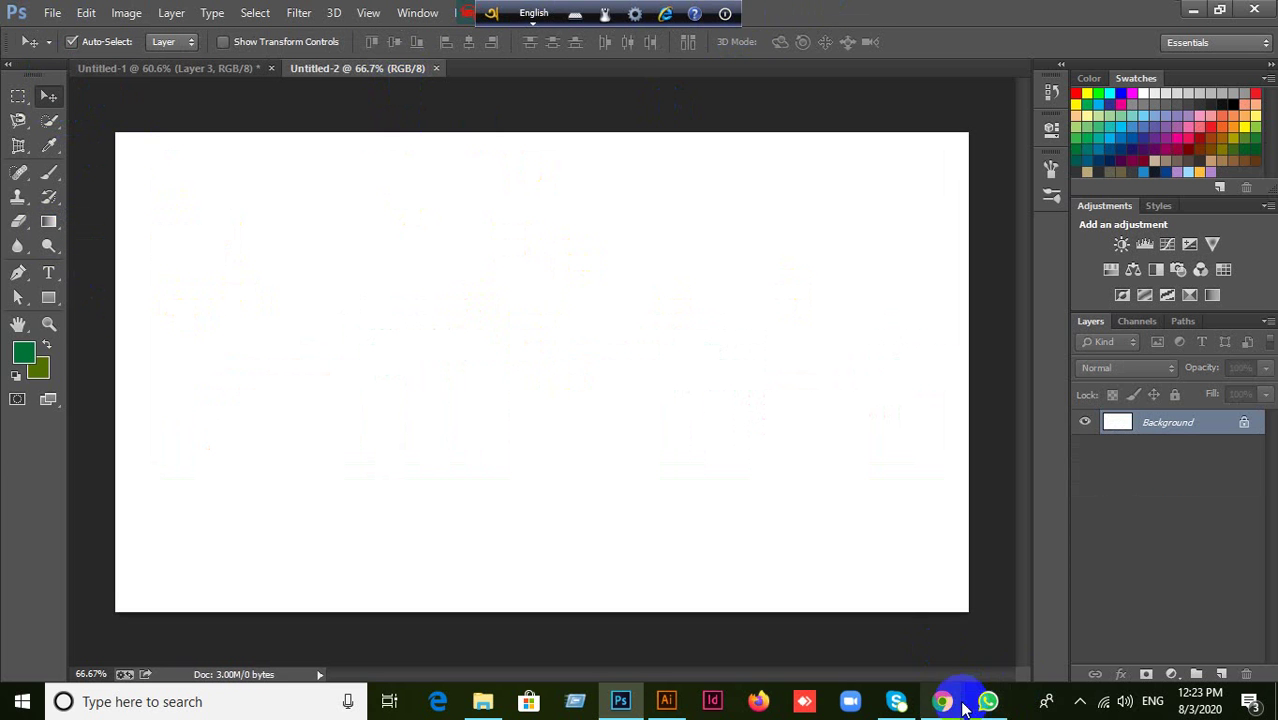
pyautogui.moveTo(942, 700)
pyautogui.click(860, 632)
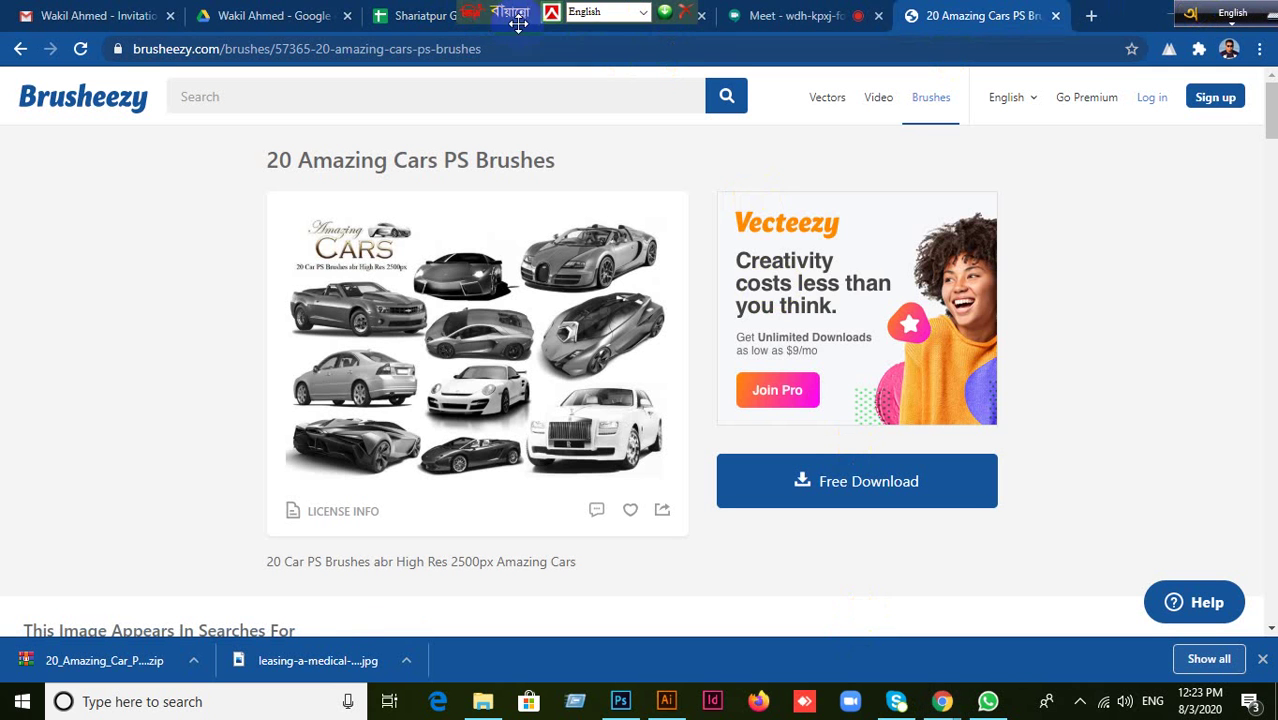
pyautogui.moveTo(481, 15); pyautogui.dragTo(1116, 15)
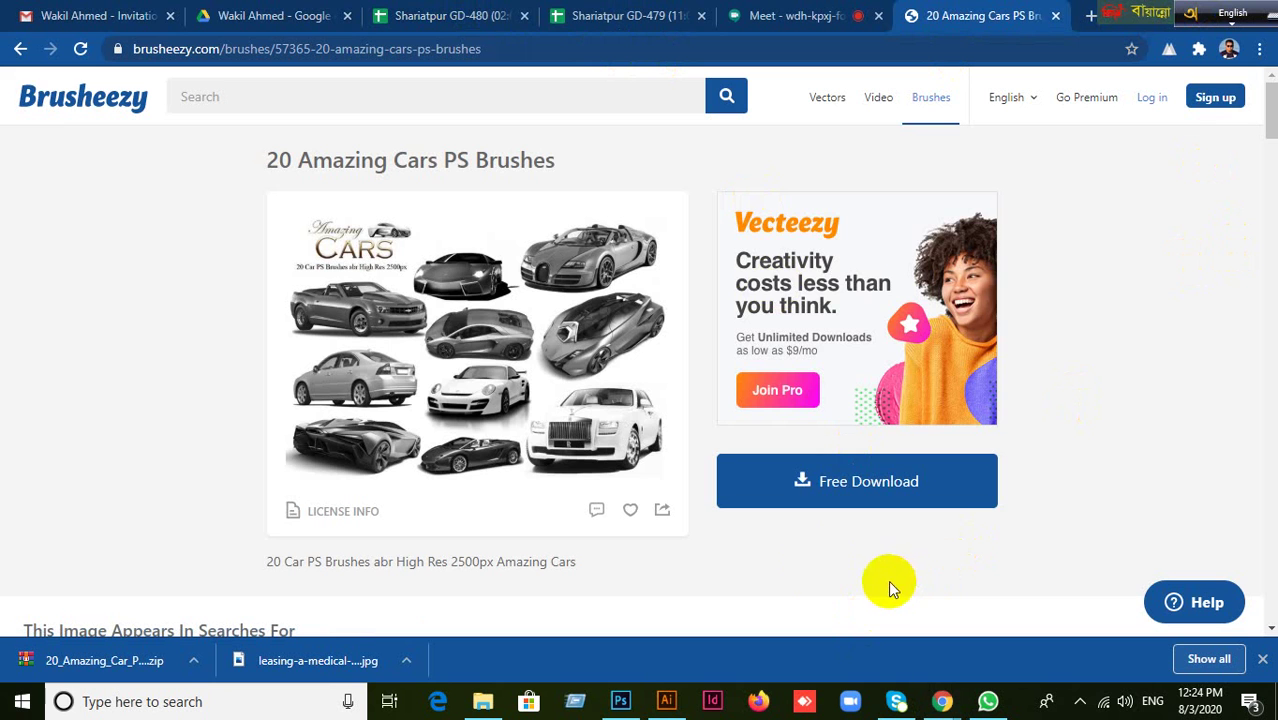
pyautogui.click(619, 700)
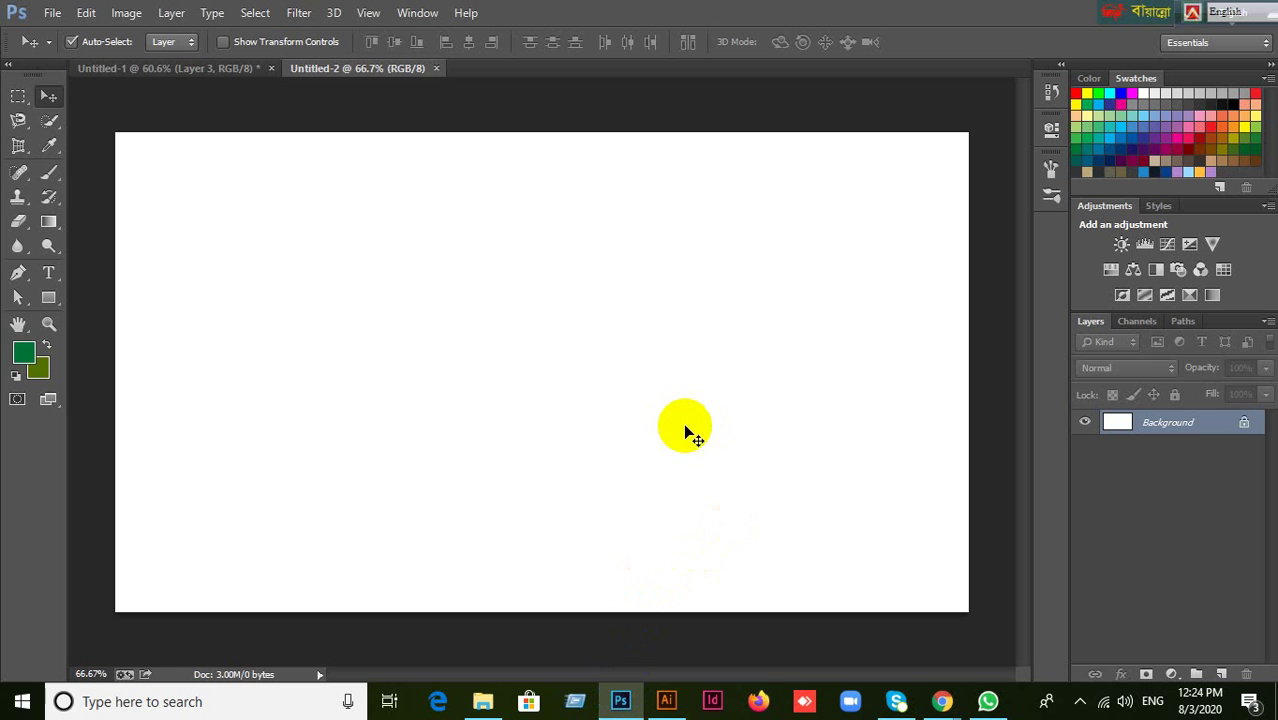
# Add an empty Layer 1, pick the Gradient tool with default colours, and preview gradient presets without changes.
pyautogui.click(1222, 675)
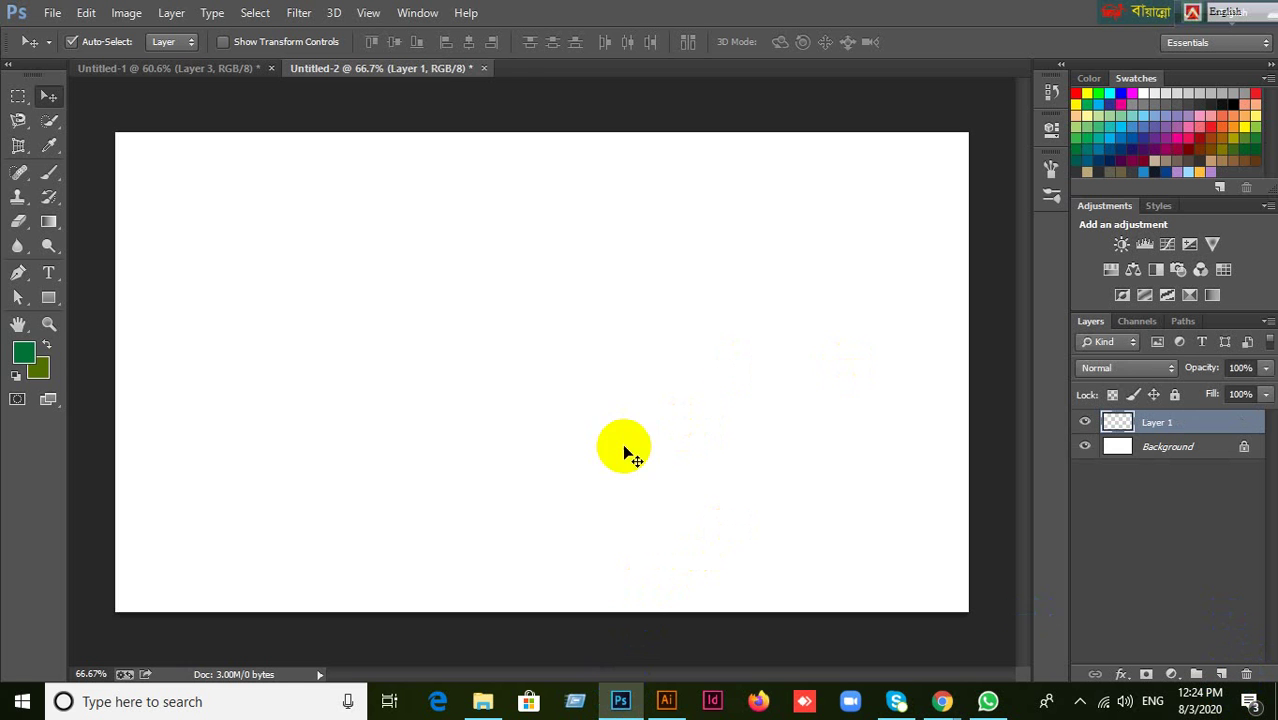
pyautogui.click(50, 224)
pyautogui.moveTo(53, 230)
pyautogui.mouseDown()
pyautogui.moveTo(48, 220)
pyautogui.moveTo(80, 218)
pyautogui.mouseUp()
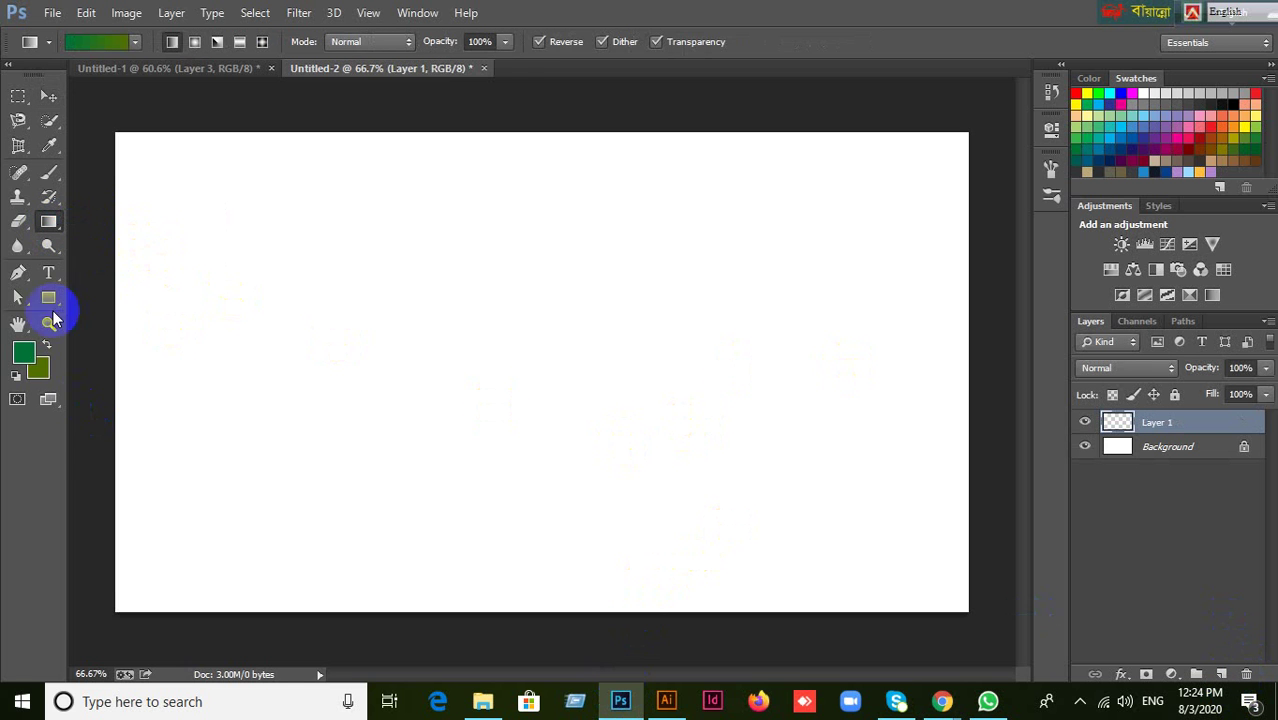
pyautogui.click(16, 374)
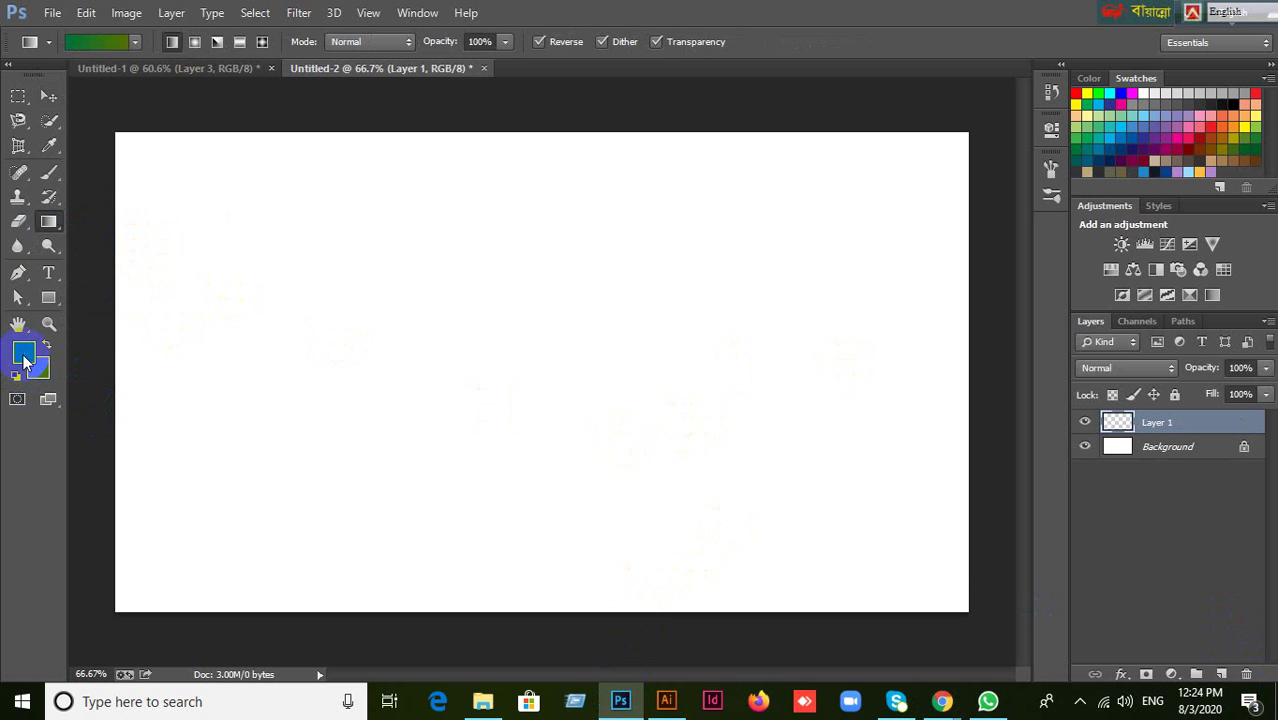
pyautogui.click(94, 42)
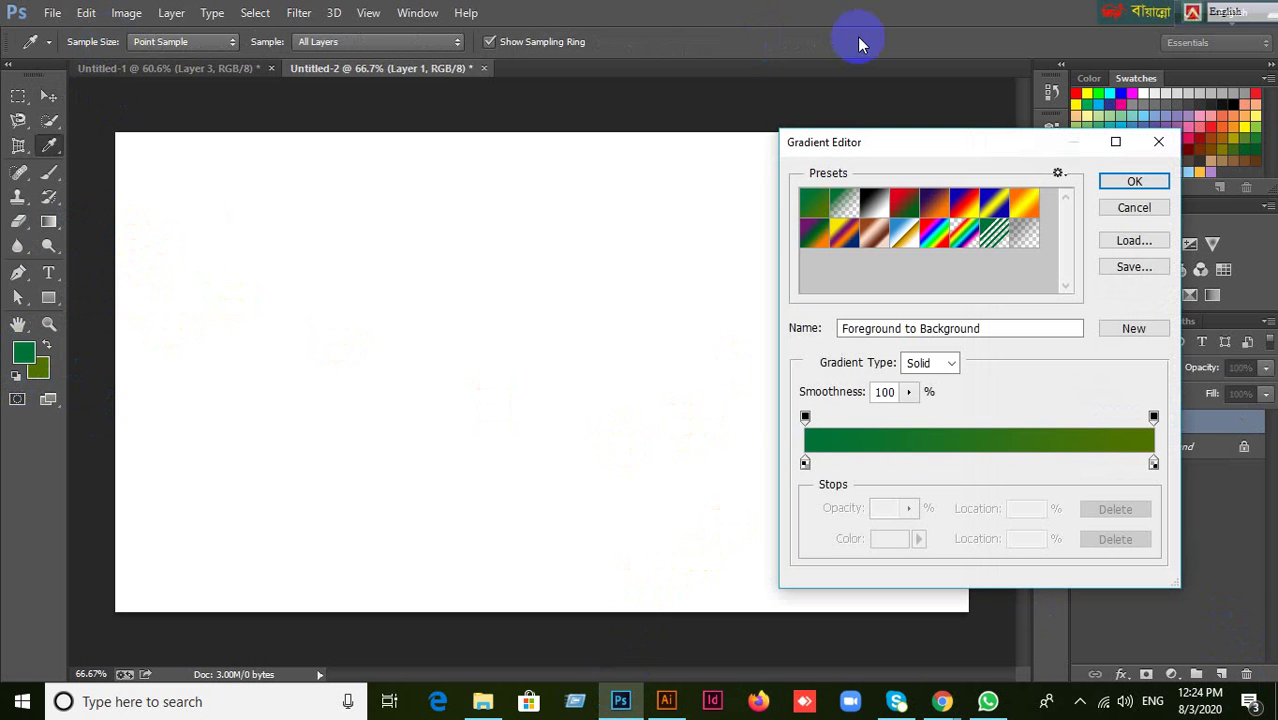
pyautogui.click(1132, 208)
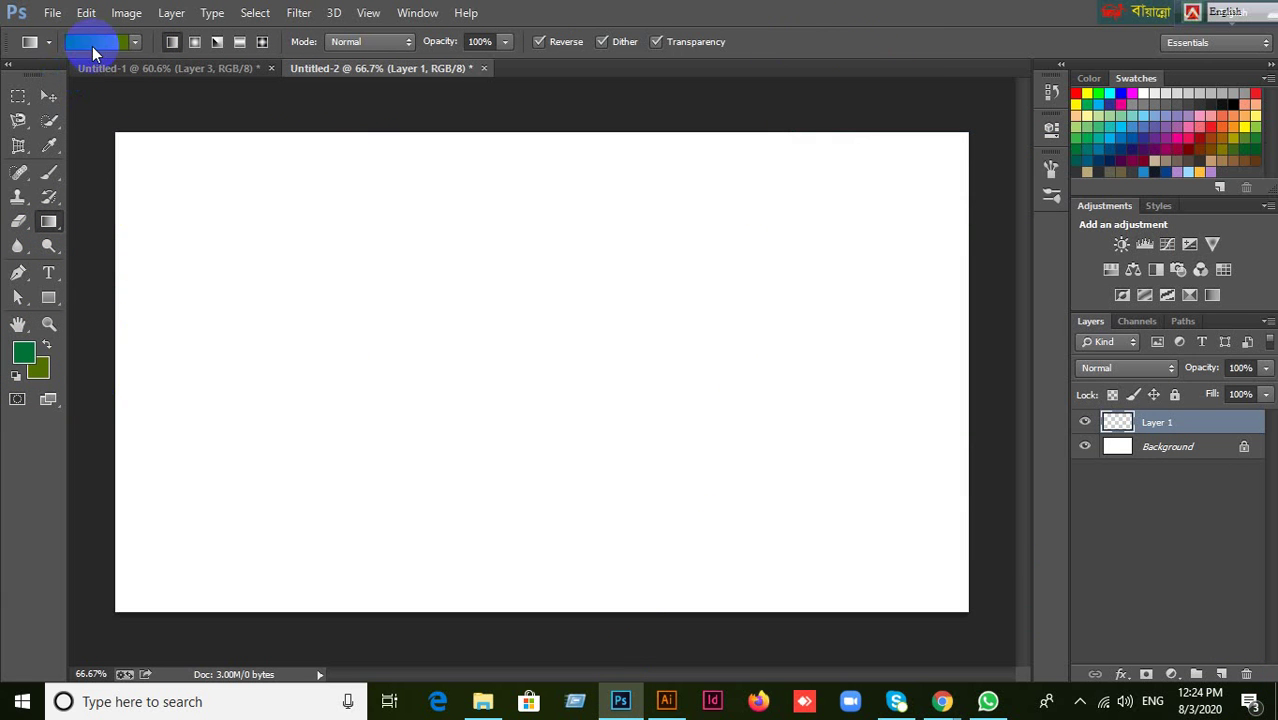
pyautogui.click(89, 41)
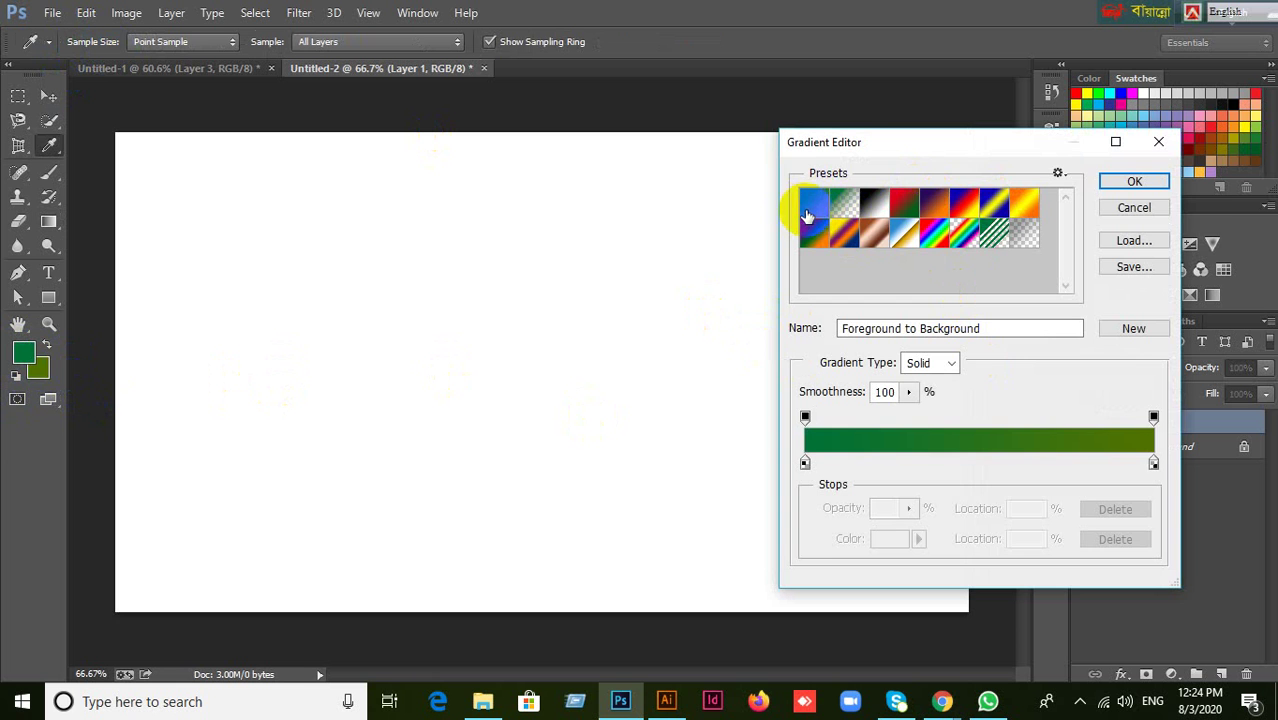
pyautogui.click(1156, 207)
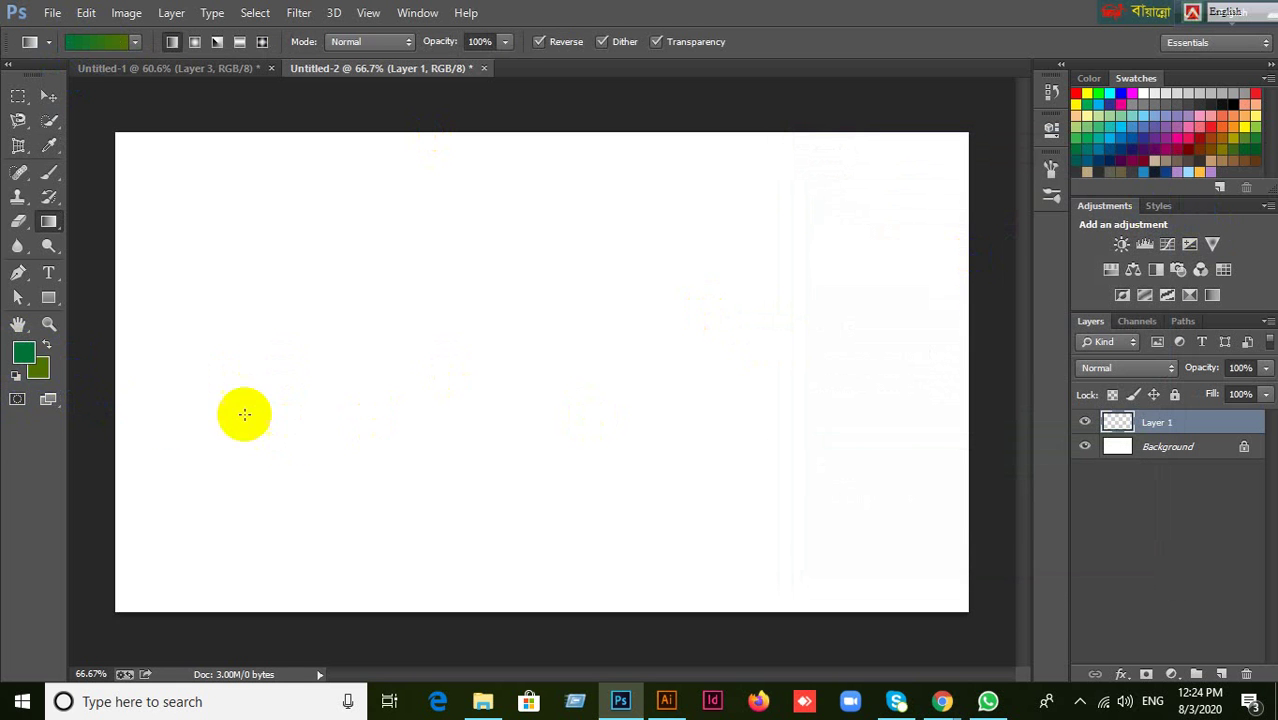
# Set the foreground colour to purple 720066 and return to the Gradient tool.
pyautogui.click(40, 367)
pyautogui.click(20, 355)
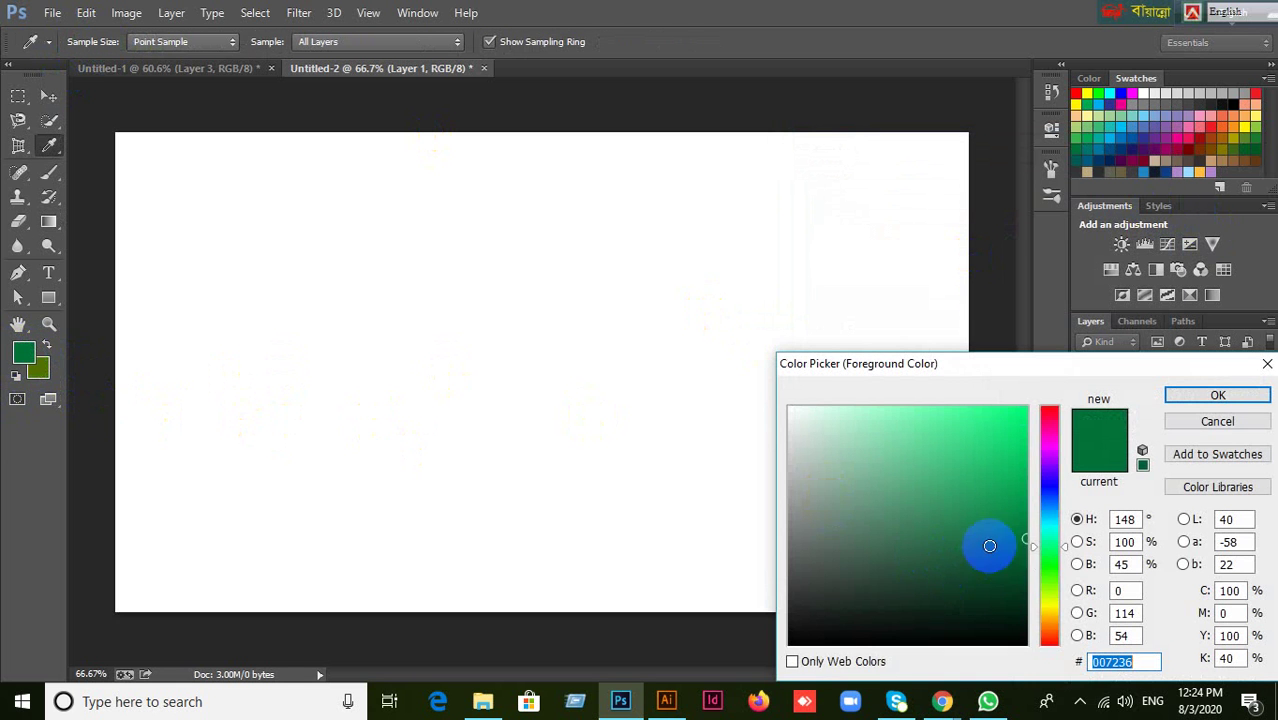
pyautogui.moveTo(1034, 550); pyautogui.dragTo(1036, 441)
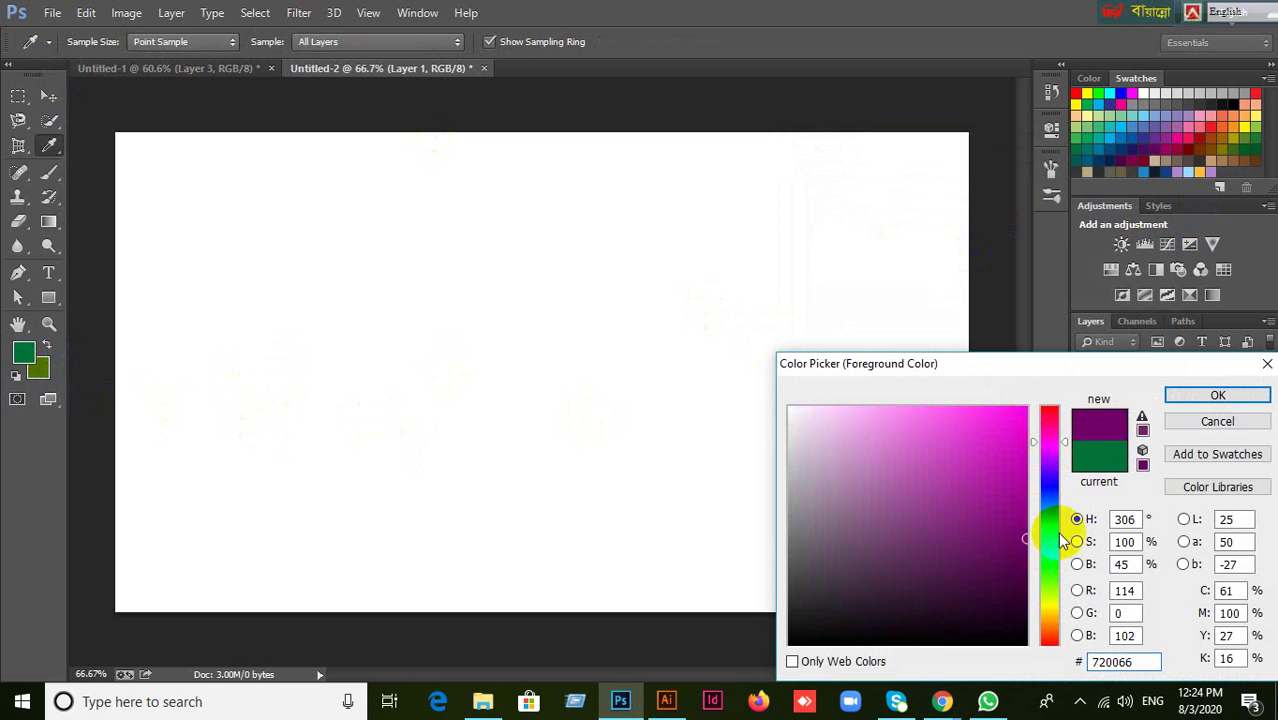
pyautogui.click(1215, 396)
pyautogui.press('g')
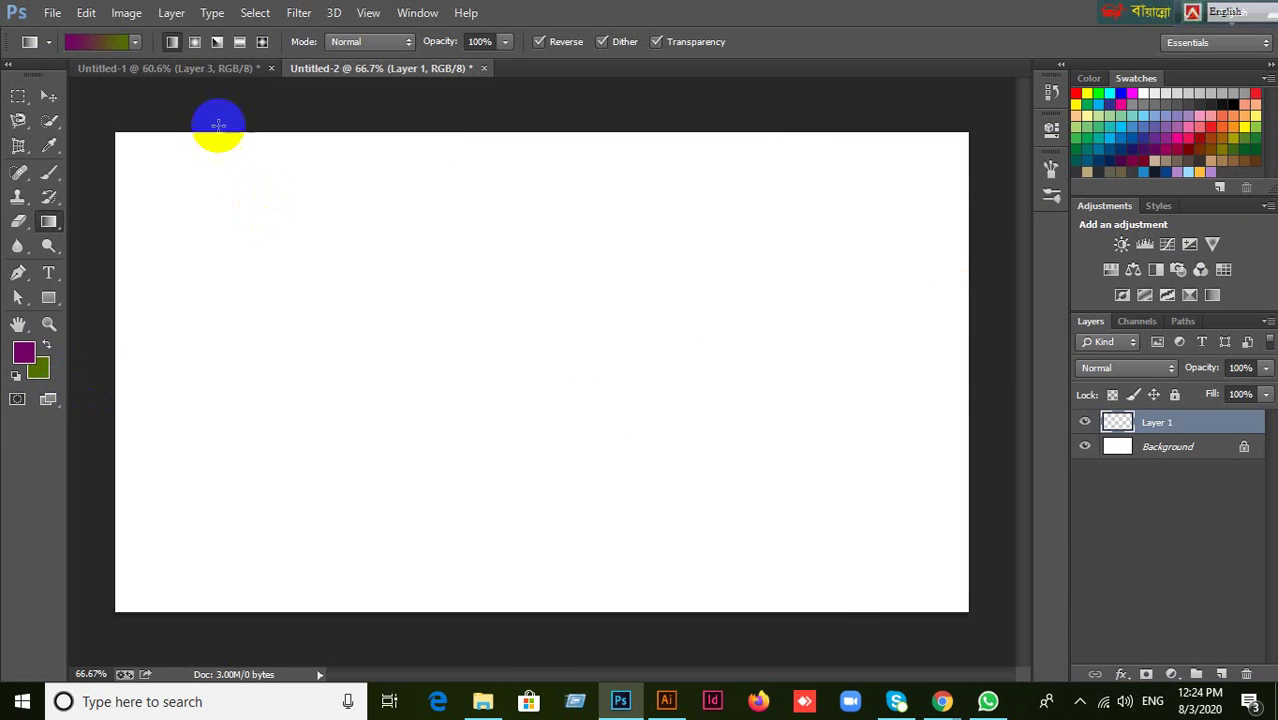
pyautogui.click(100, 42)
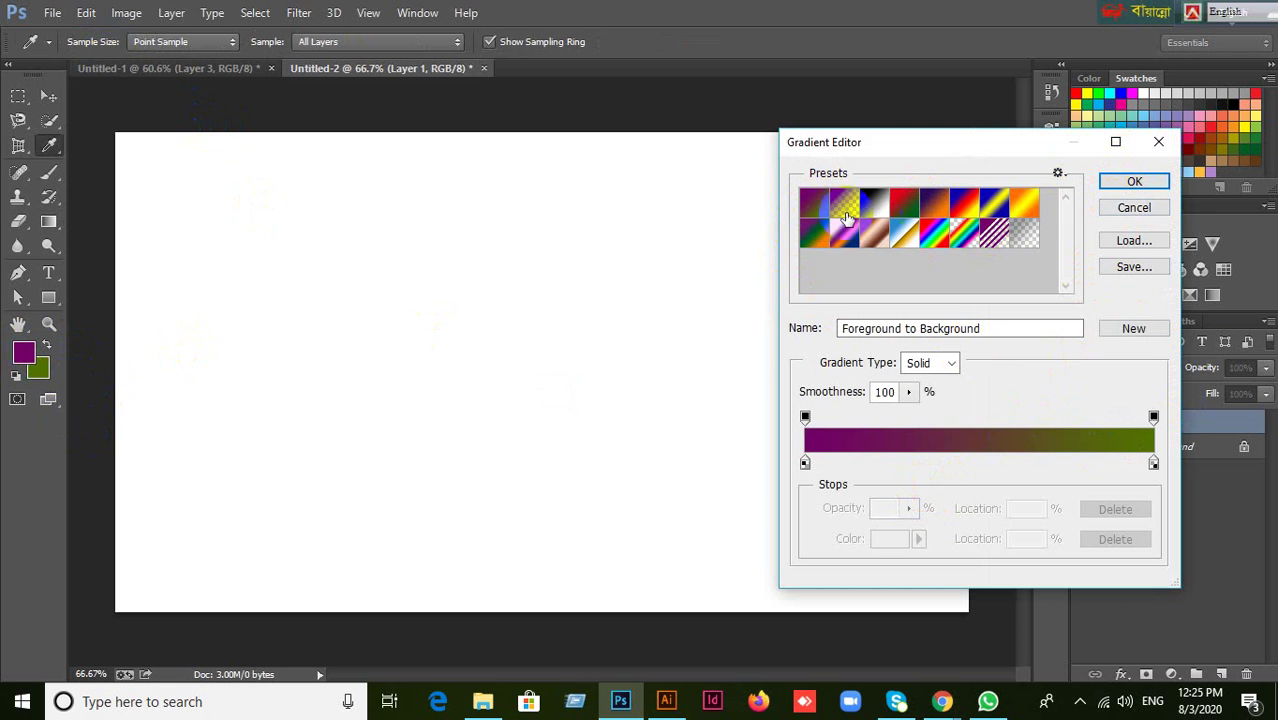
pyautogui.click(1134, 181)
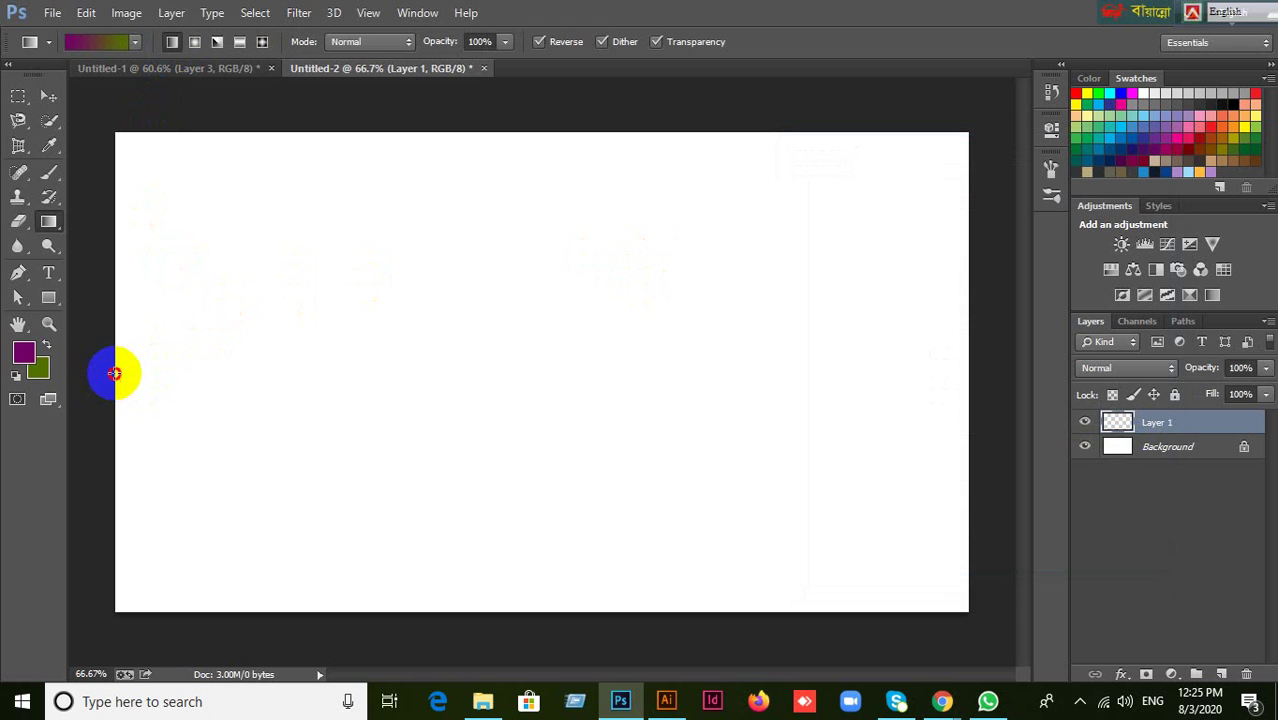
pyautogui.moveTo(114, 373); pyautogui.dragTo(977, 375)
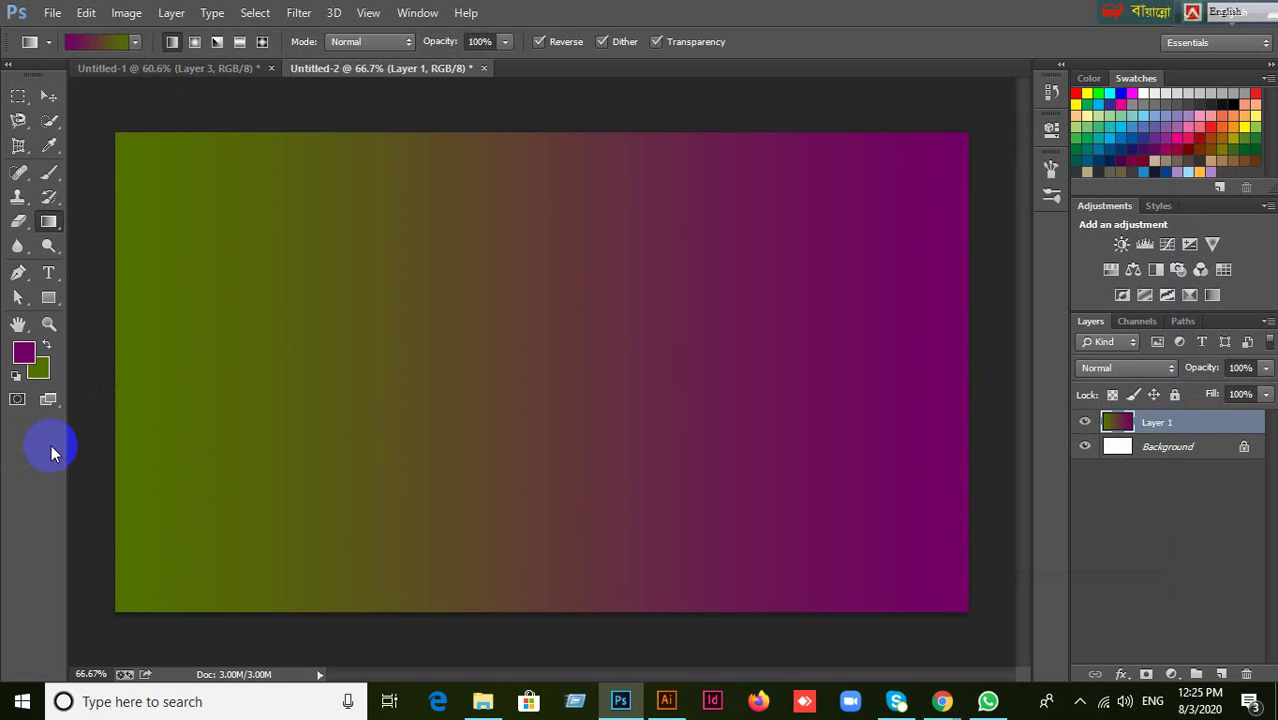
pyautogui.hotkey('ctrl', 'z')
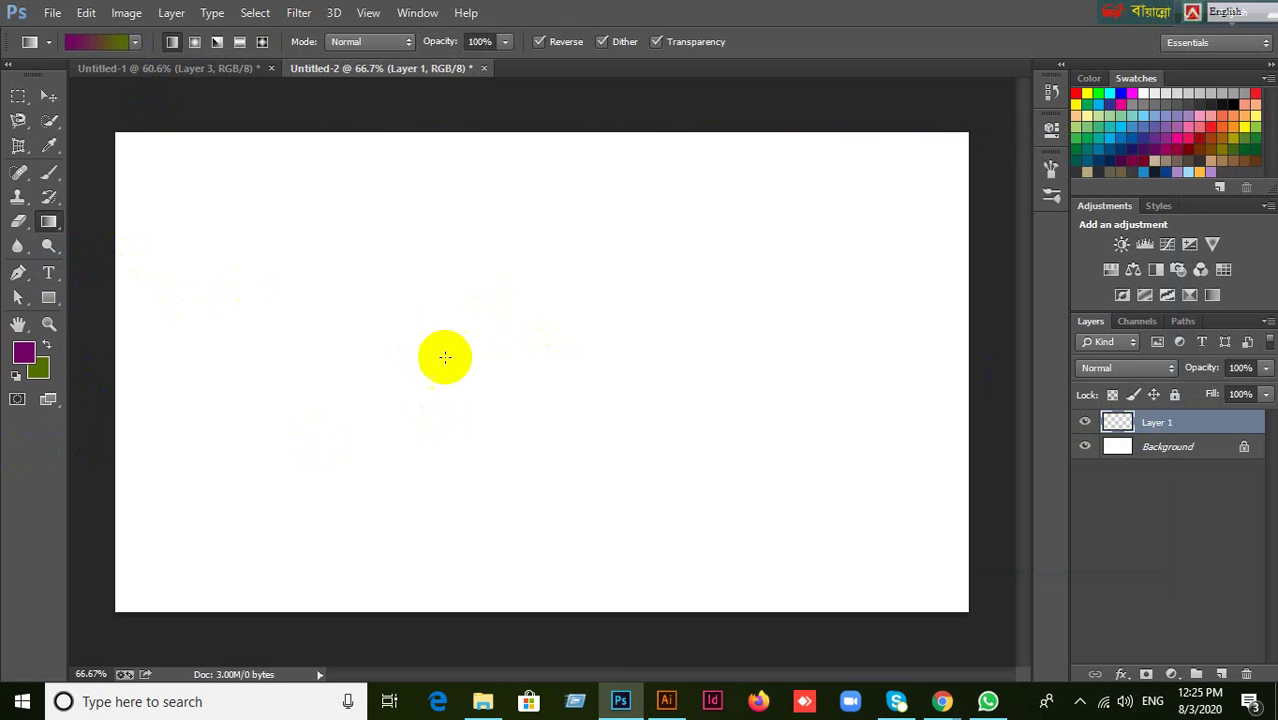
pyautogui.moveTo(419, 361); pyautogui.dragTo(626, 362)
pyautogui.hotkey('ctrl', 'z')
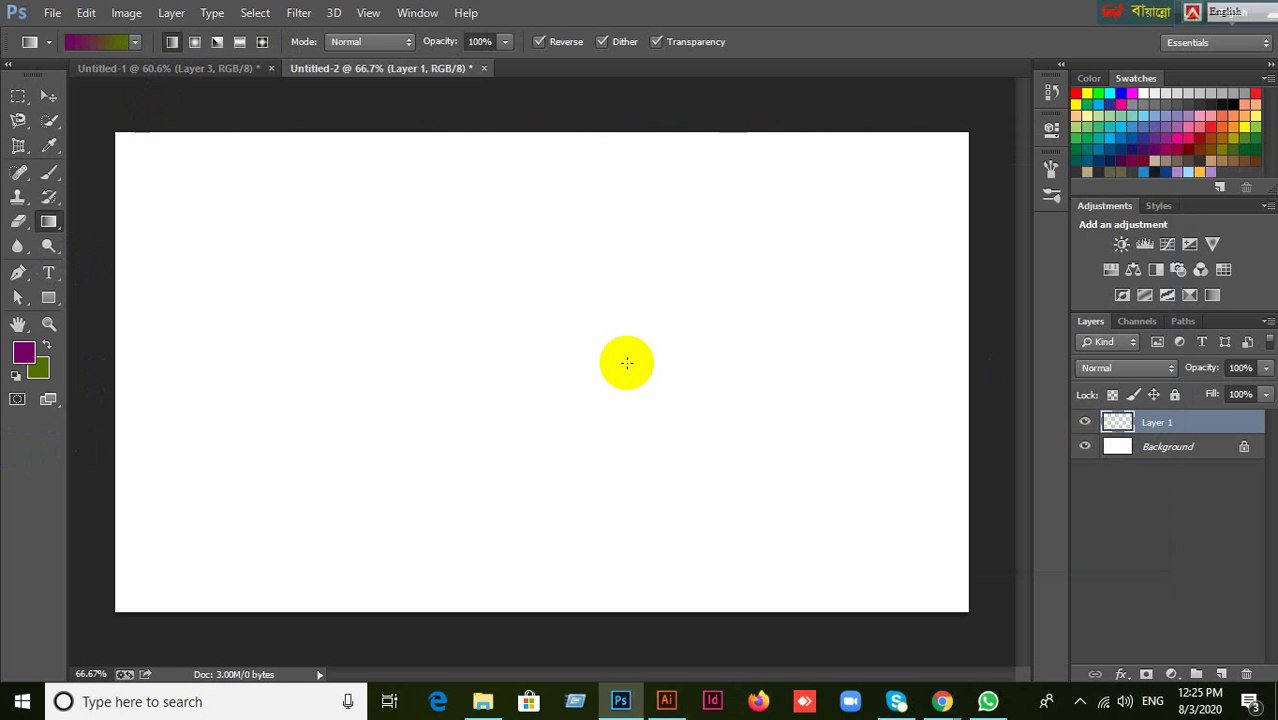
# Marquee a rectangle in the middle of the canvas and set up the Gradient tool for filling it.
pyautogui.click(19, 97)
pyautogui.click(84, 94)
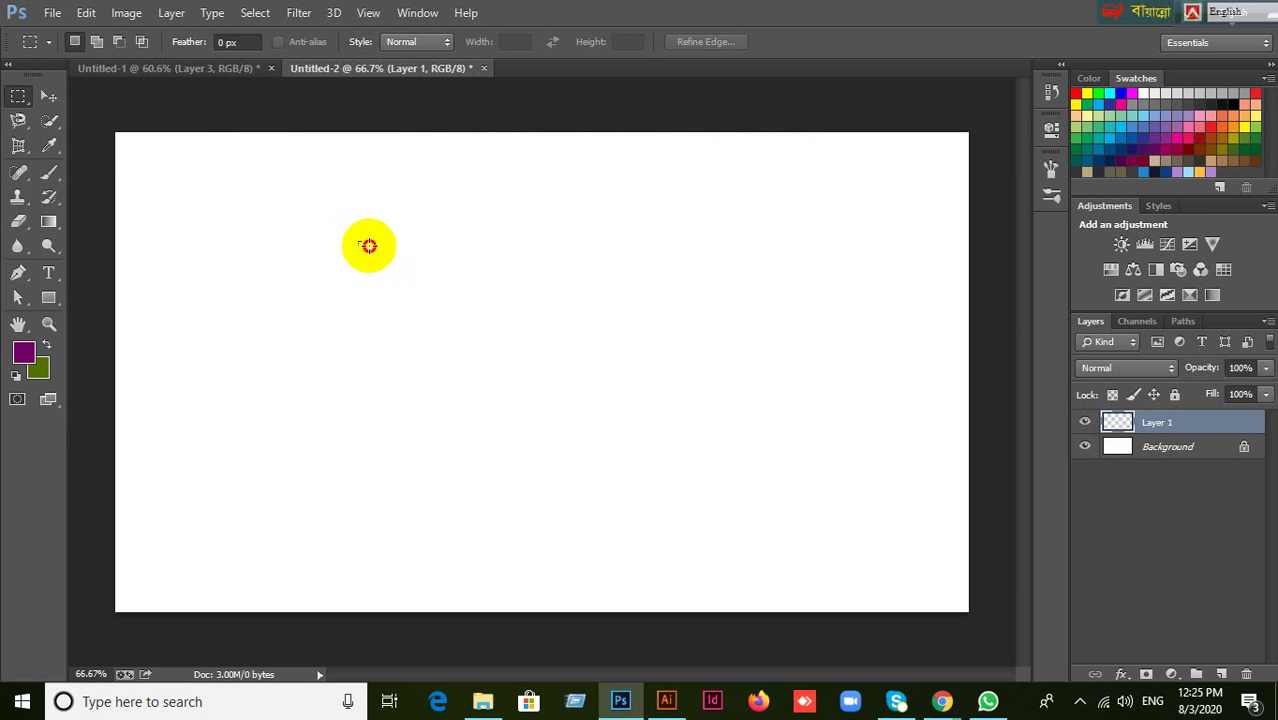
pyautogui.moveTo(358, 243); pyautogui.dragTo(794, 504)
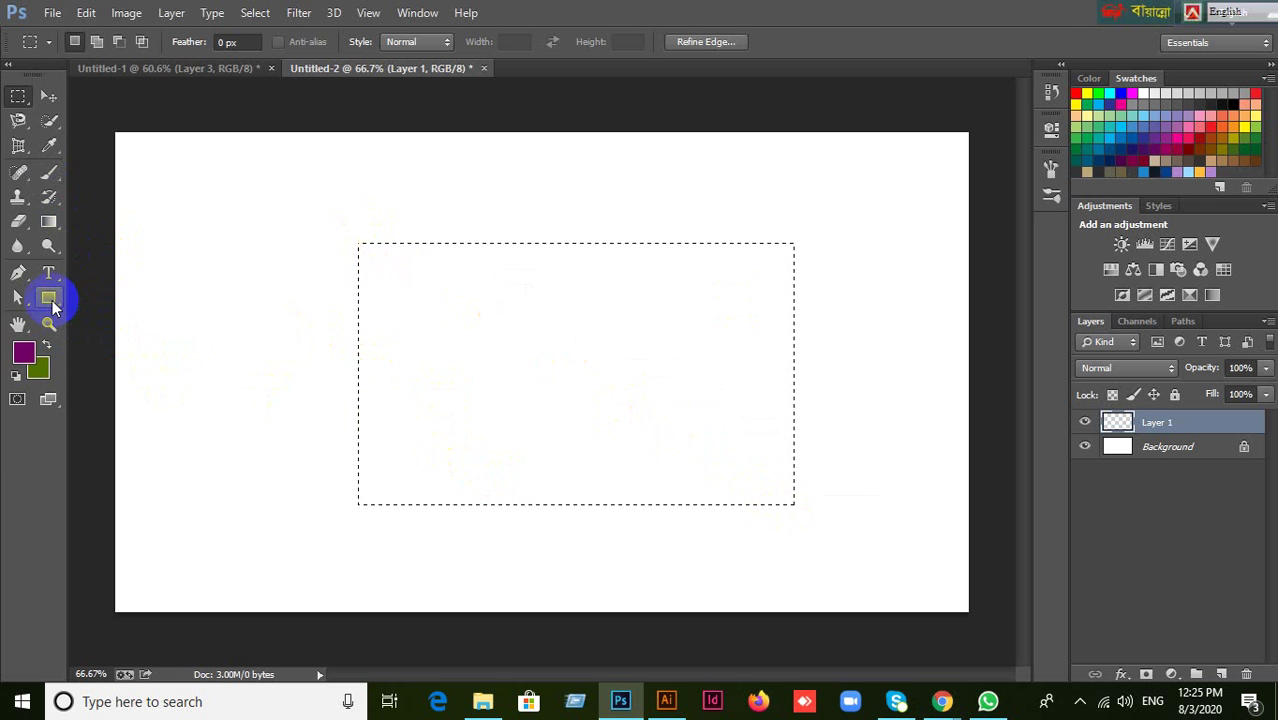
pyautogui.click(47, 224)
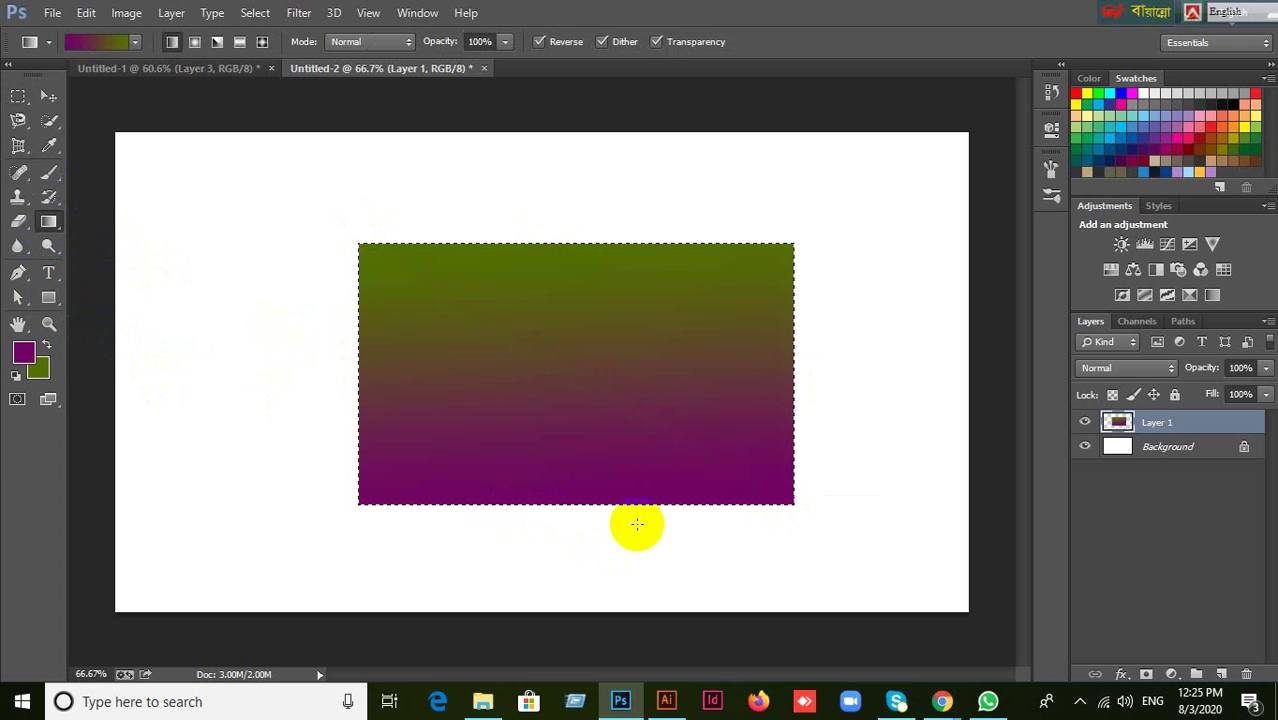
pyautogui.click(193, 43)
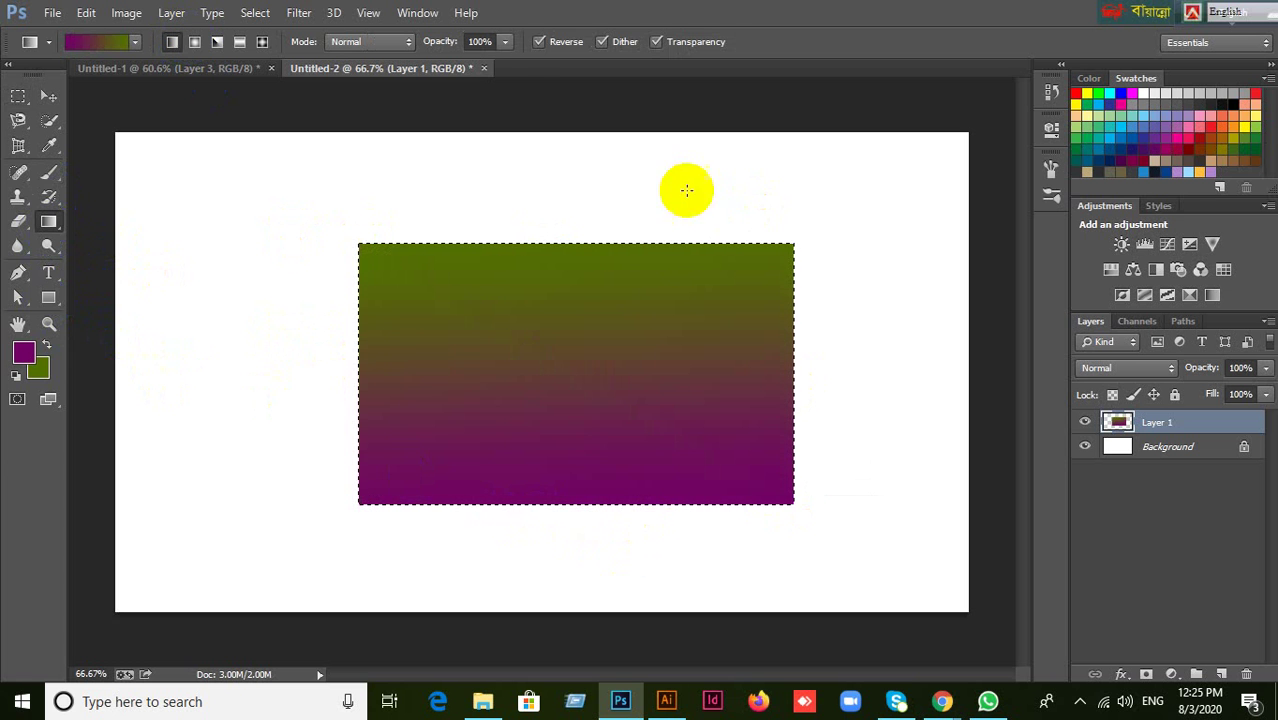
# Test a reversed horizontal gradient inside the rectangle, undo it, turn Reverse off, and deselect.
pyautogui.click(538, 42)
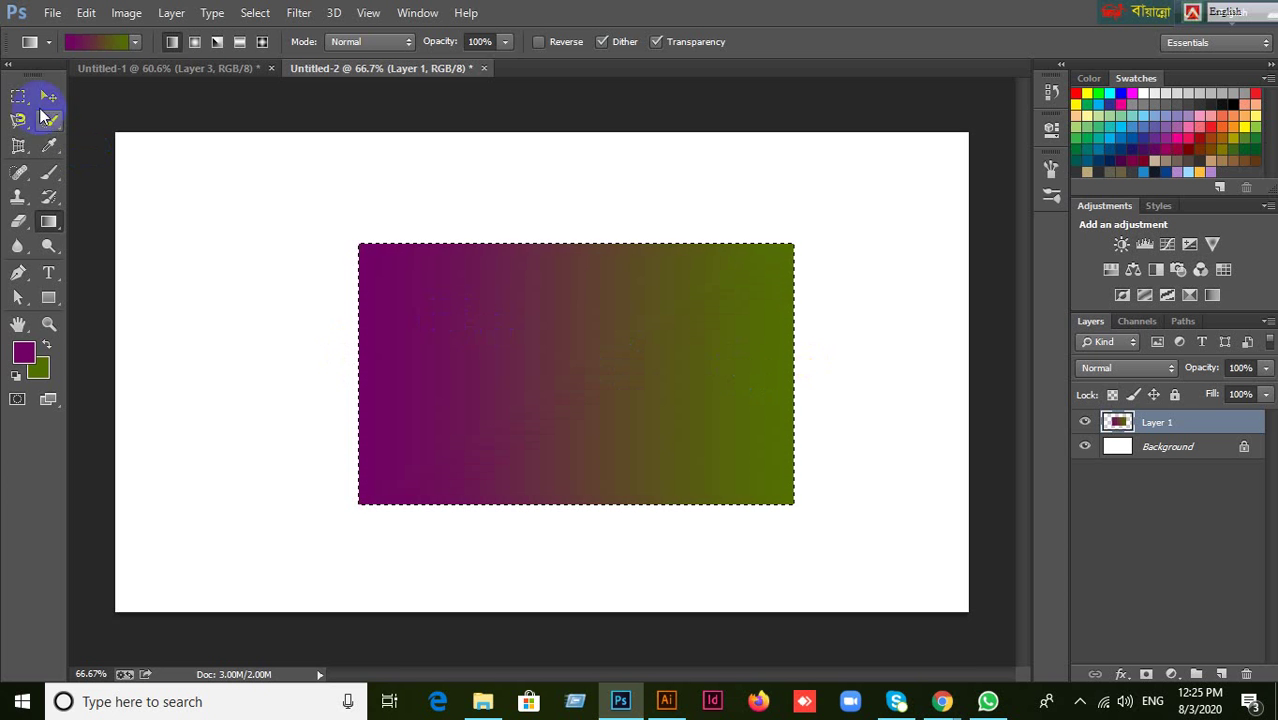
pyautogui.click(540, 42)
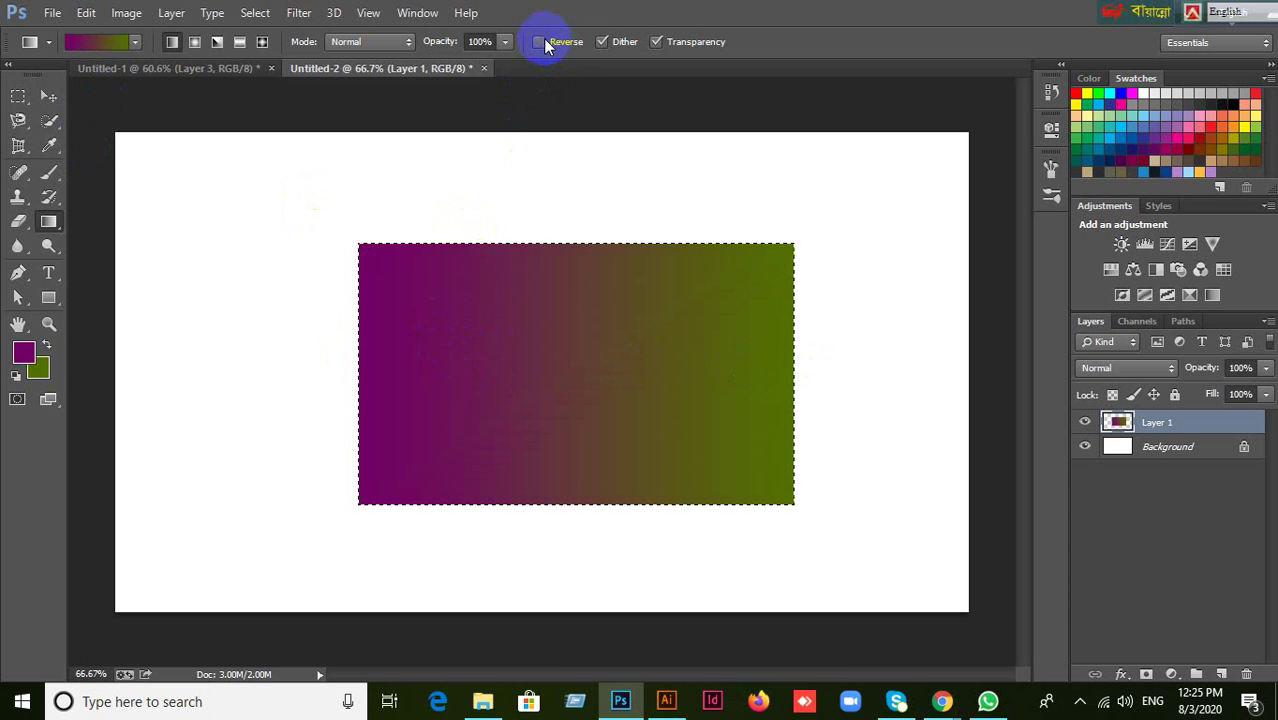
pyautogui.moveTo(356, 366); pyautogui.dragTo(792, 364)
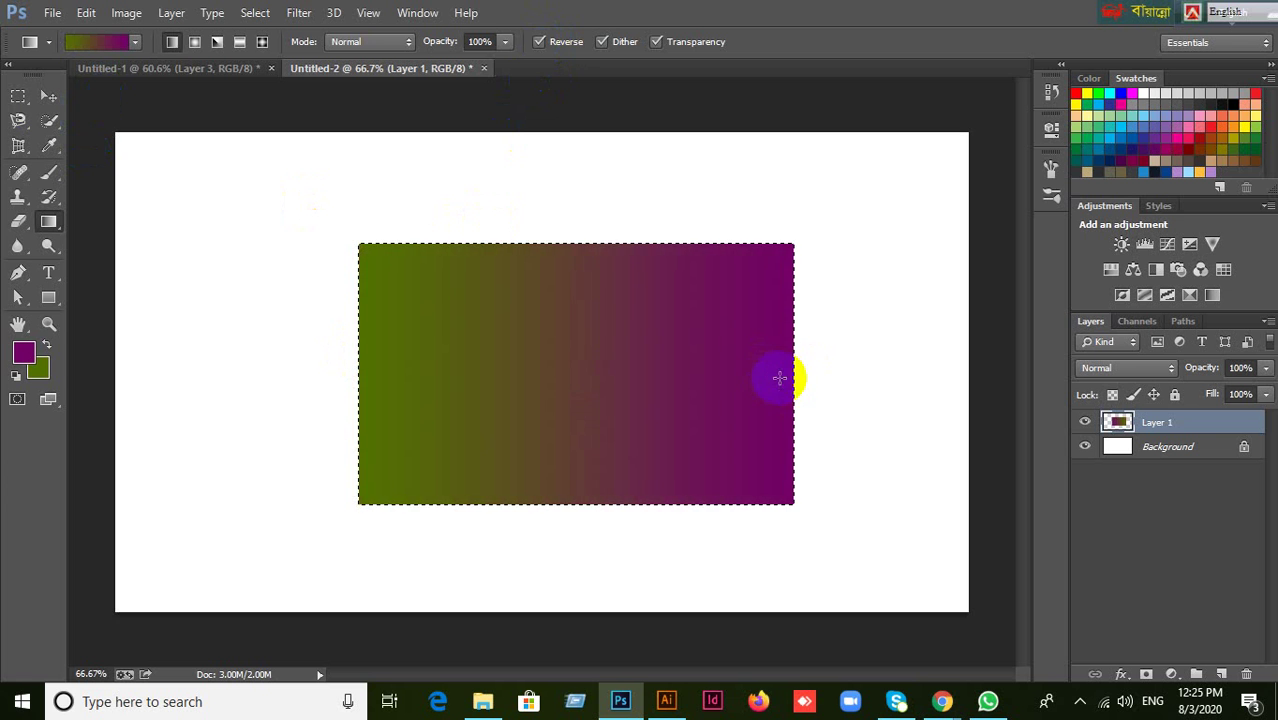
pyautogui.hotkey('ctrl', 'z')
pyautogui.click(540, 42)
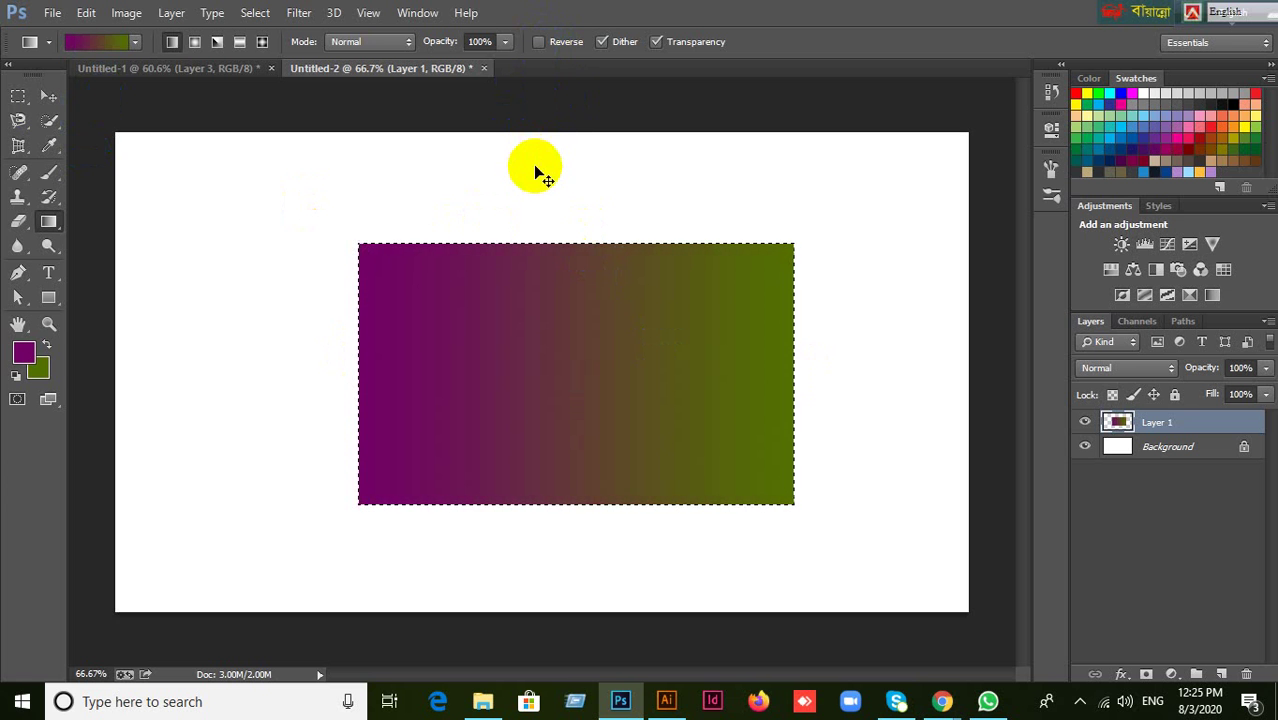
pyautogui.hotkey('ctrl', 'd')
# Fill the whole canvas left to right, ending with purple on the left and green on the right.
pyautogui.moveTo(358, 371); pyautogui.dragTo(793, 371)
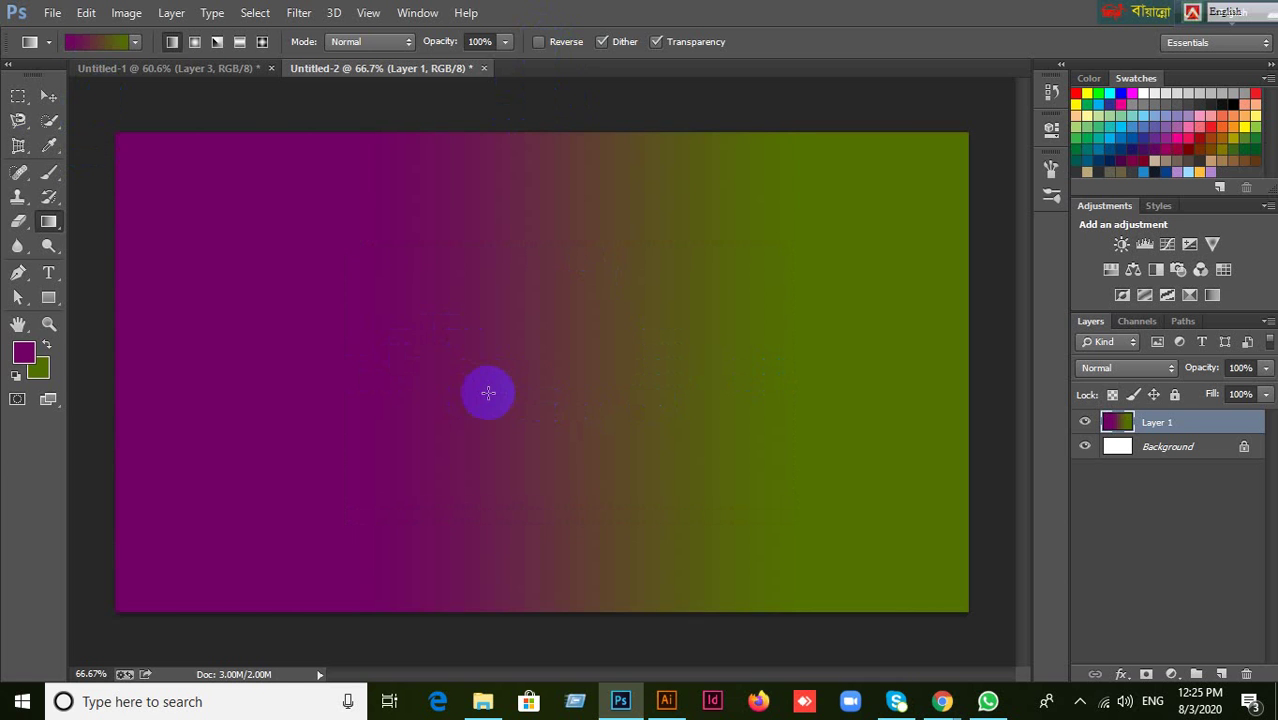
pyautogui.scroll(-1, 288, 377)
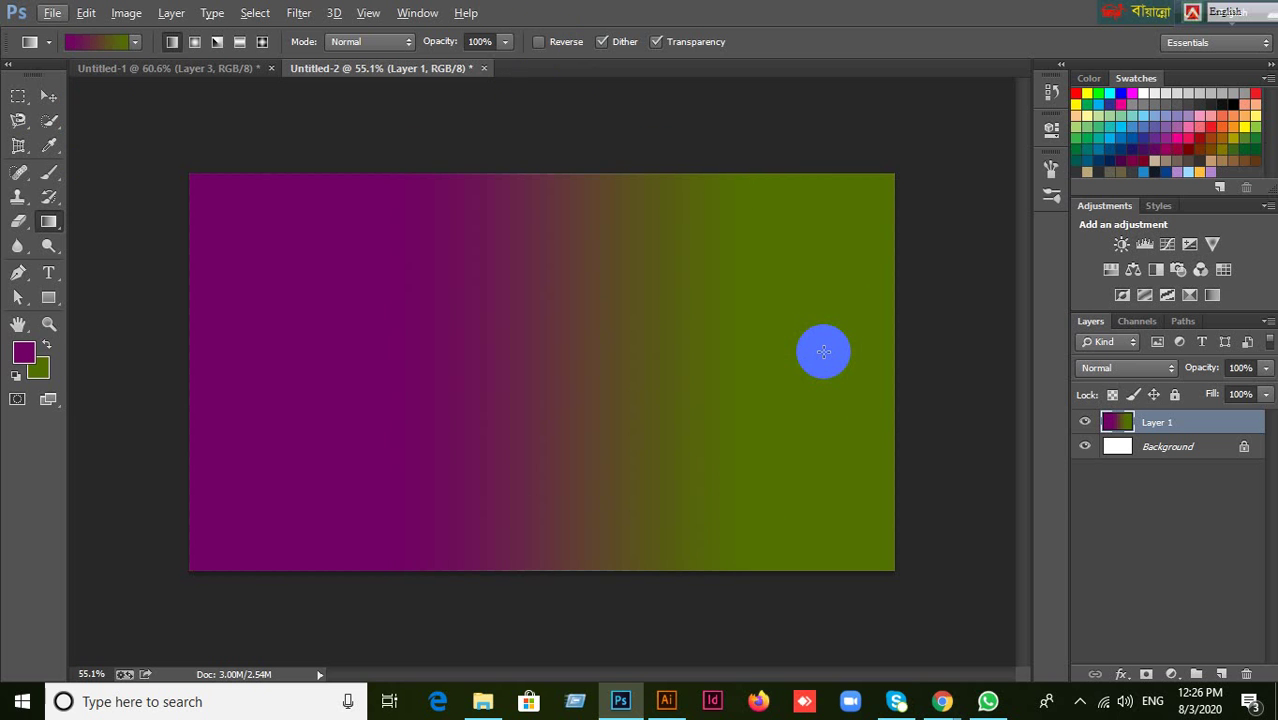
pyautogui.click(539, 42)
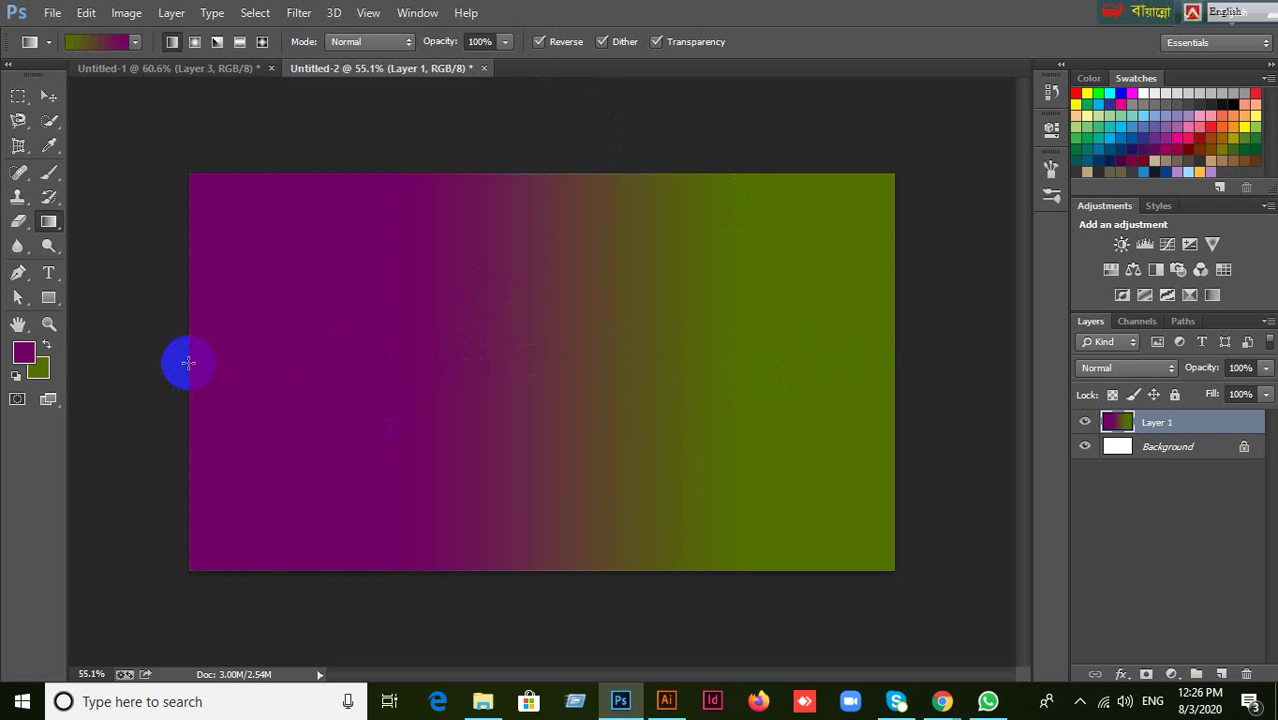
pyautogui.moveTo(188, 362); pyautogui.dragTo(892, 362)
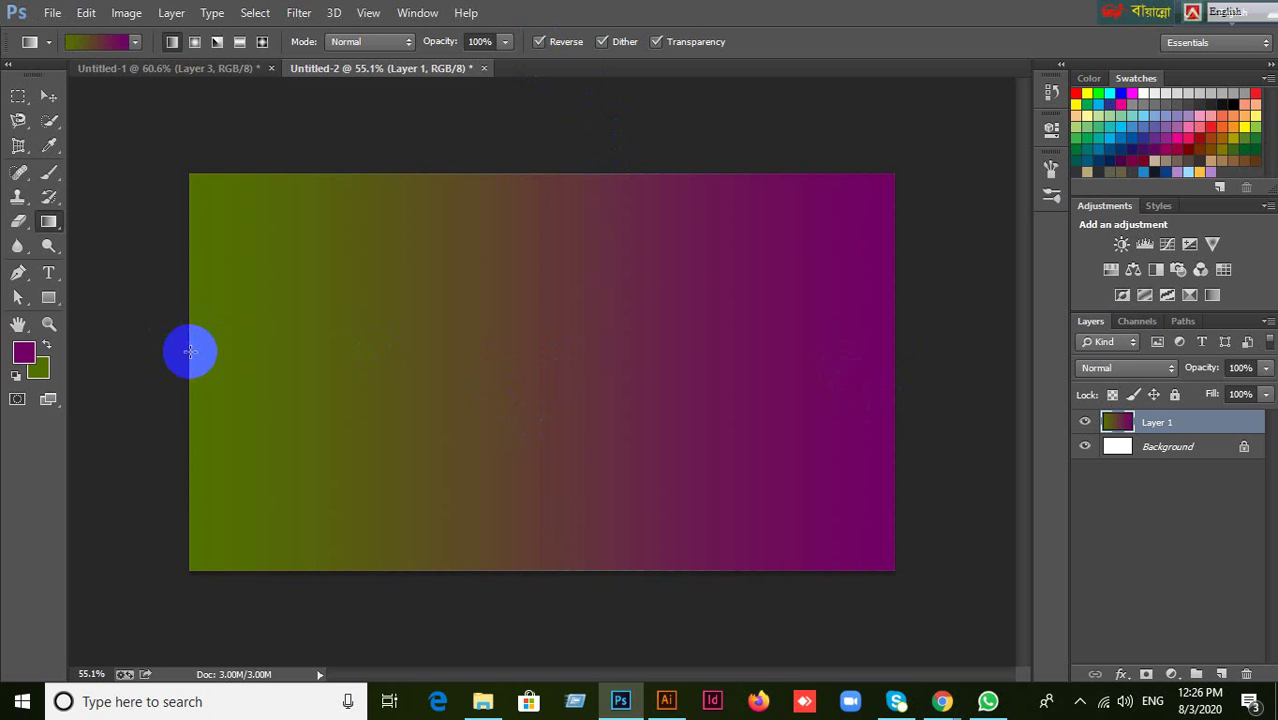
pyautogui.moveTo(190, 351); pyautogui.dragTo(893, 346)
pyautogui.click(536, 45)
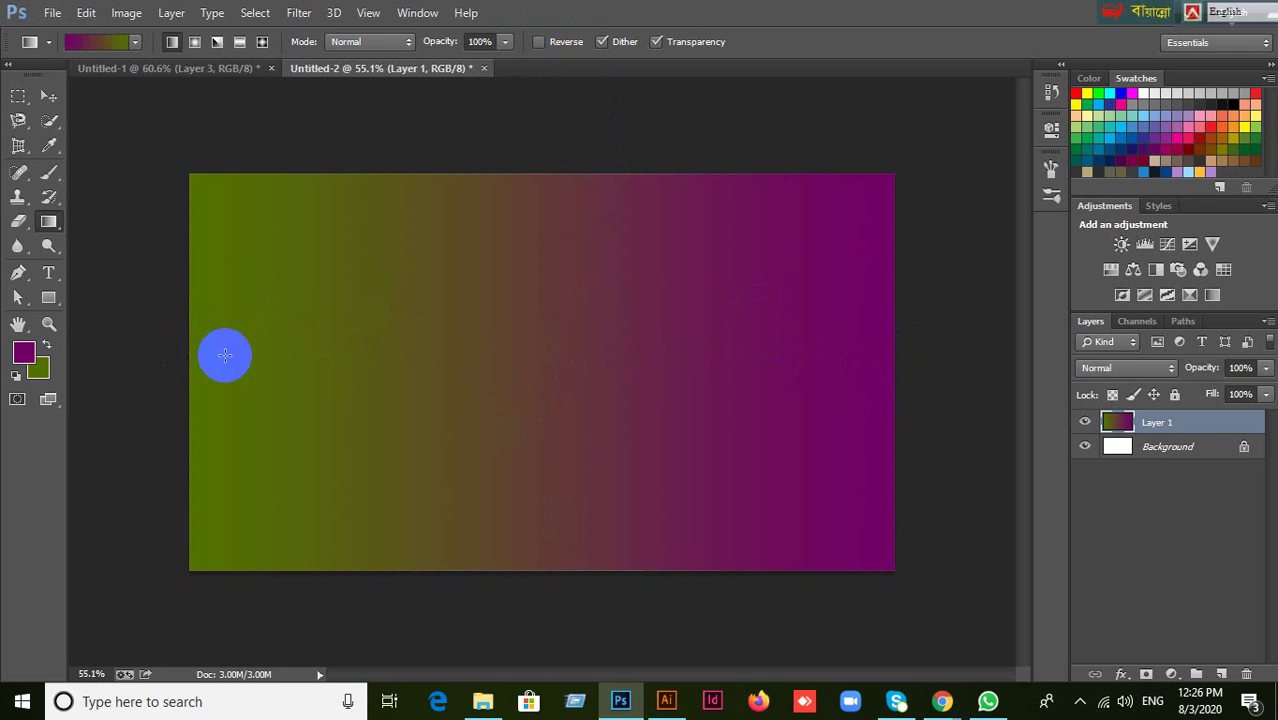
pyautogui.moveTo(189, 379); pyautogui.dragTo(896, 378)
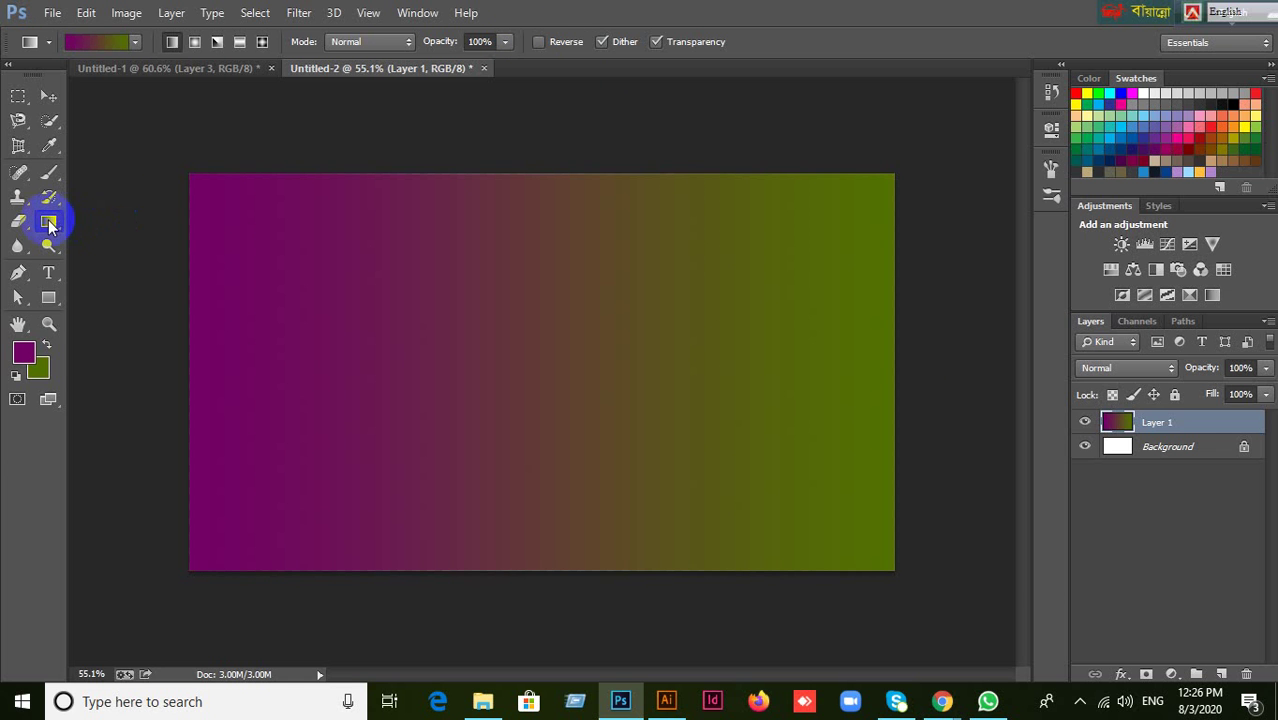
# Try the Black, White gradient preset across the canvas.
pyautogui.click(78, 45)
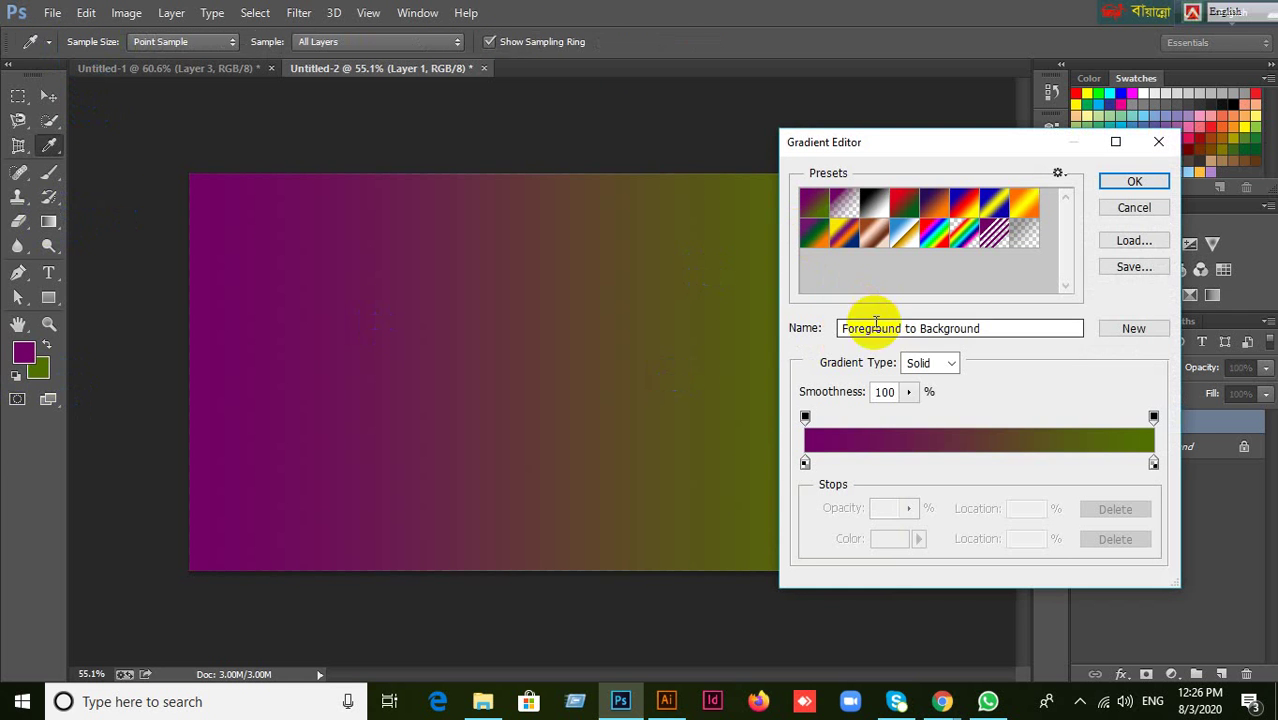
pyautogui.click(874, 206)
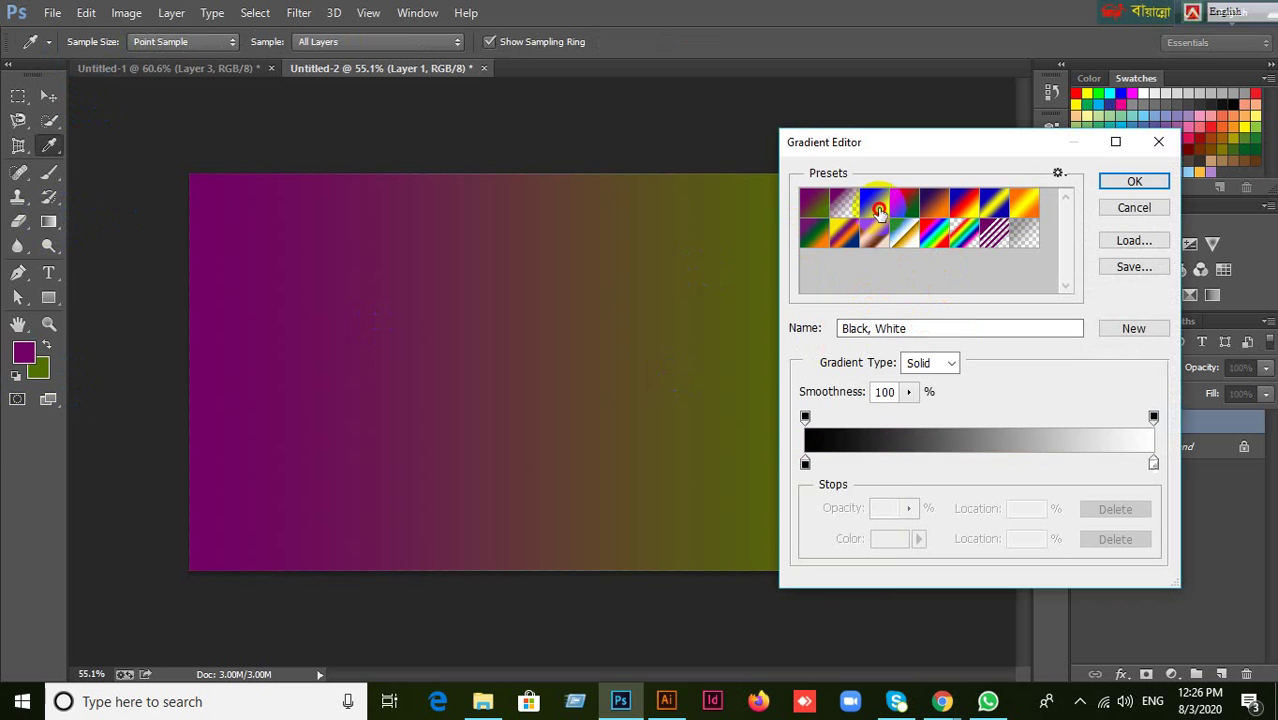
pyautogui.click(1136, 182)
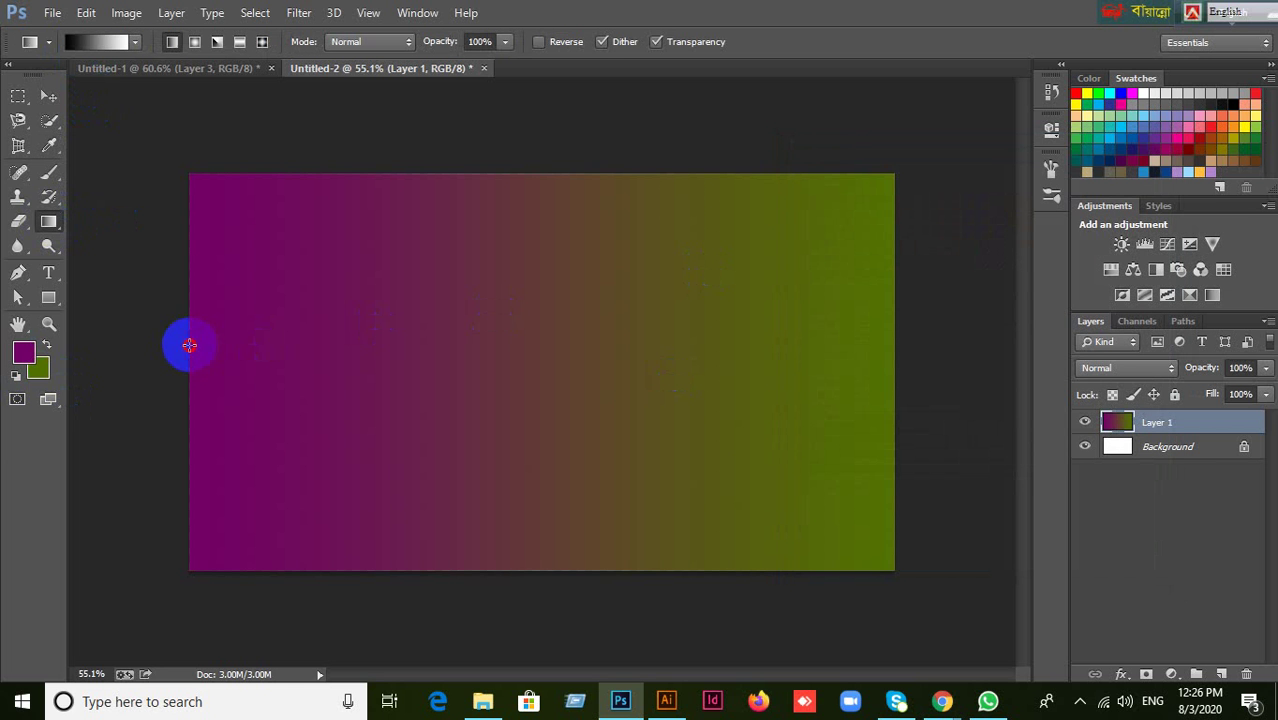
pyautogui.moveTo(189, 345); pyautogui.dragTo(896, 346)
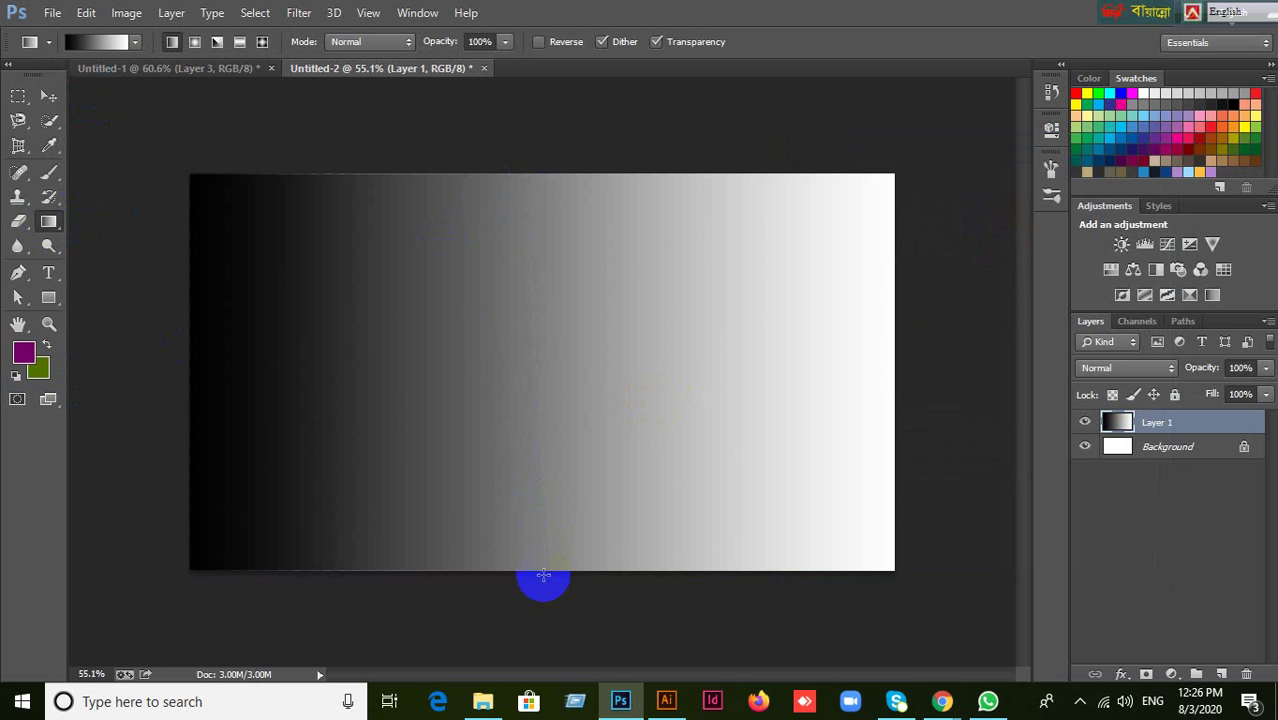
pyautogui.moveTo(543, 575); pyautogui.dragTo(543, 575)
# Switch to the Violet, Orange preset and drag it across the canvas left to right.
pyautogui.click(103, 44)
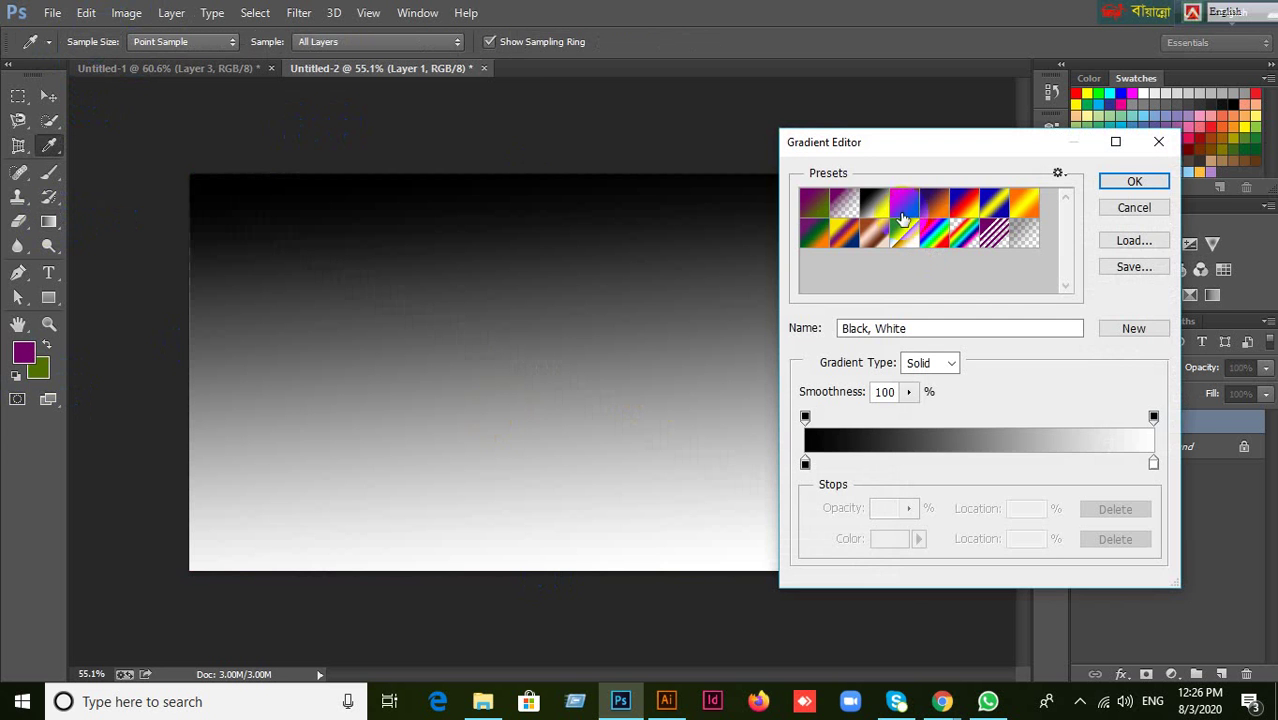
pyautogui.click(935, 207)
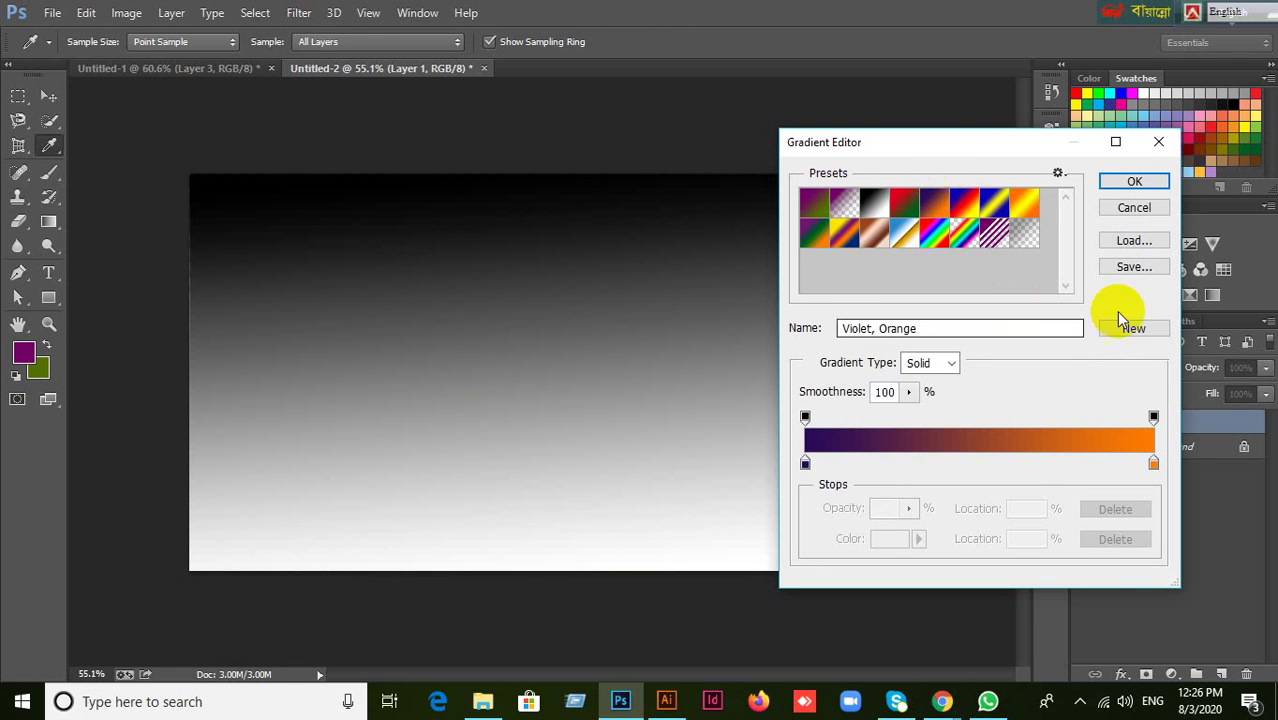
pyautogui.click(1133, 182)
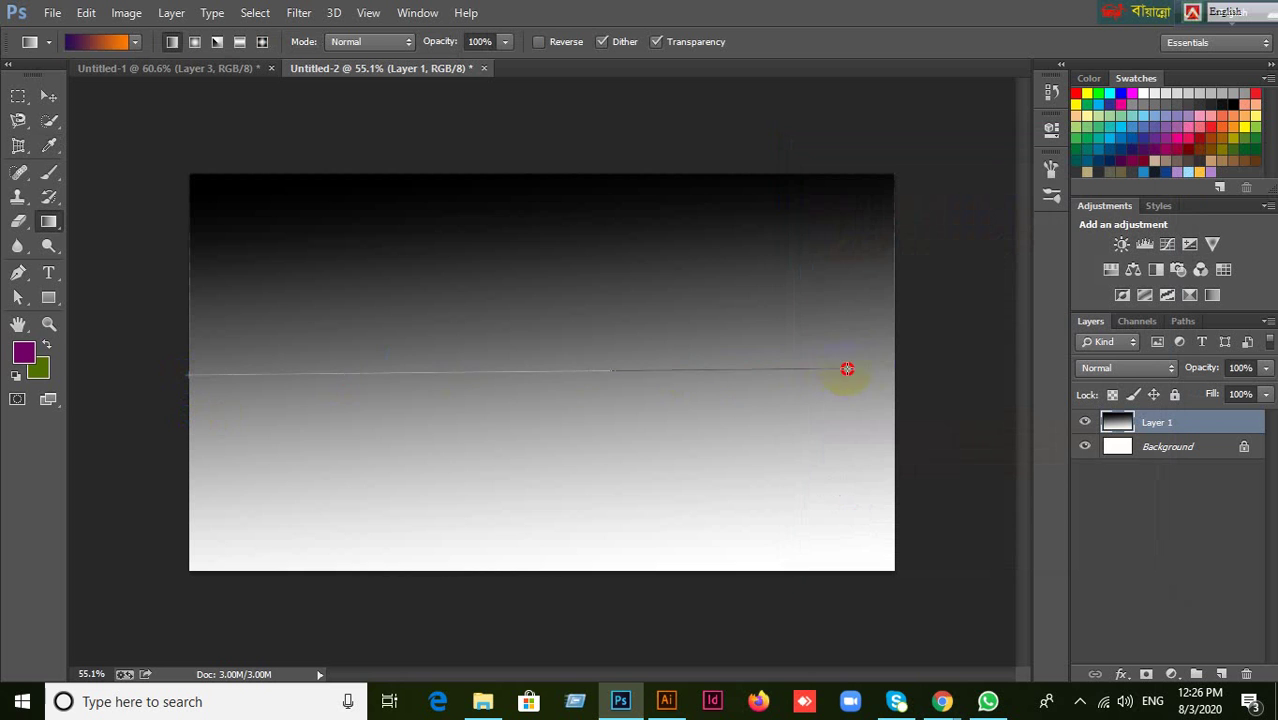
pyautogui.moveTo(847, 369); pyautogui.dragTo(900, 357)
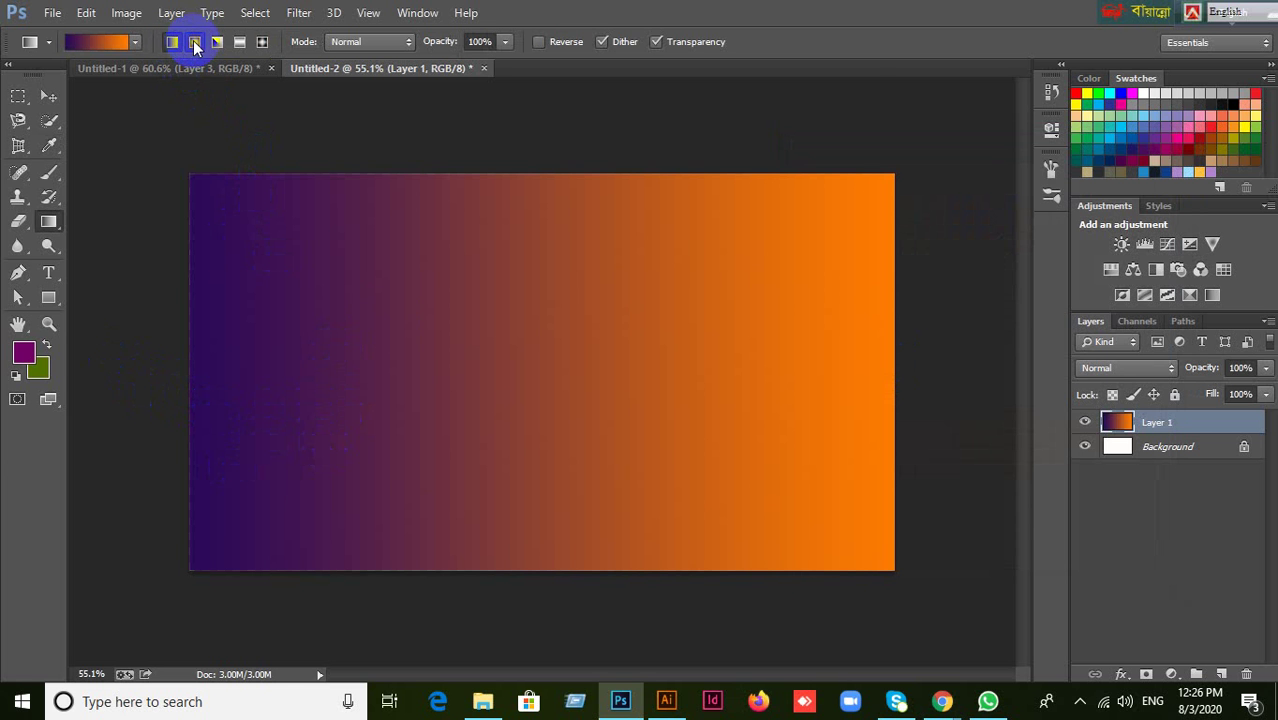
# Try radial violet-orange gradients starting from the left edge and the canvas centre.
pyautogui.moveTo(414, 362); pyautogui.dragTo(578, 402)
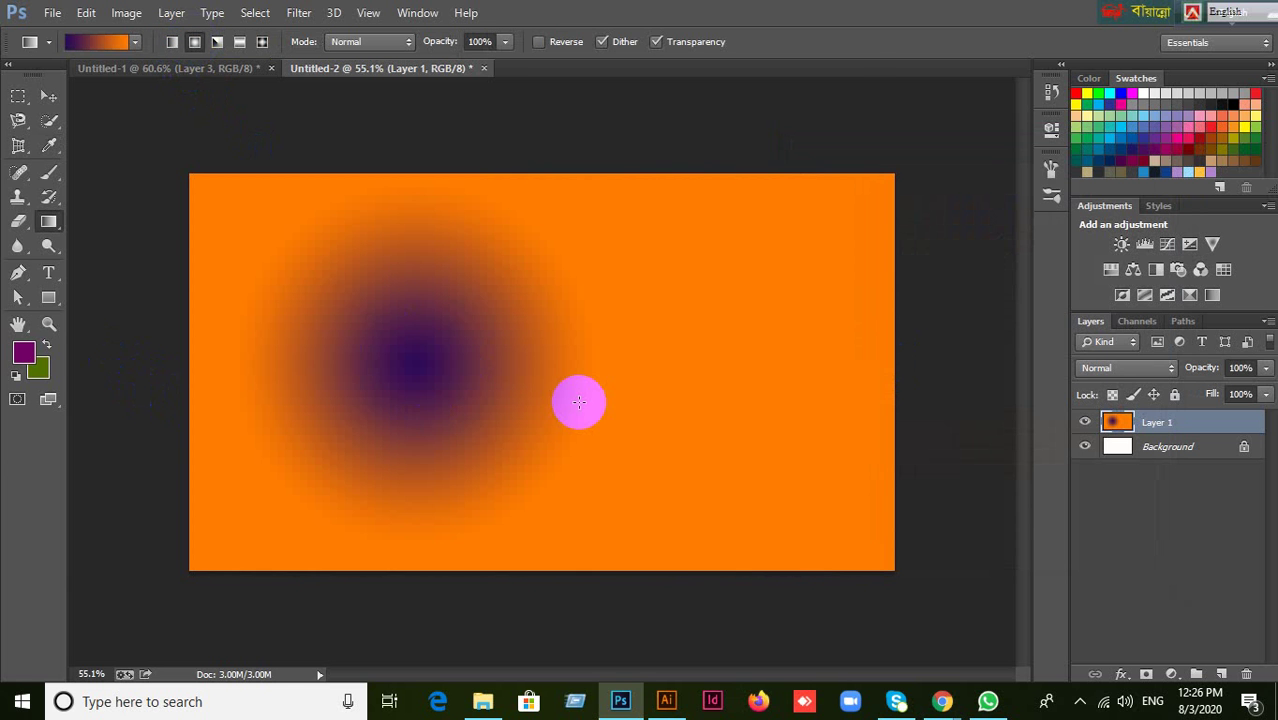
pyautogui.hotkey('ctrl', 'z')
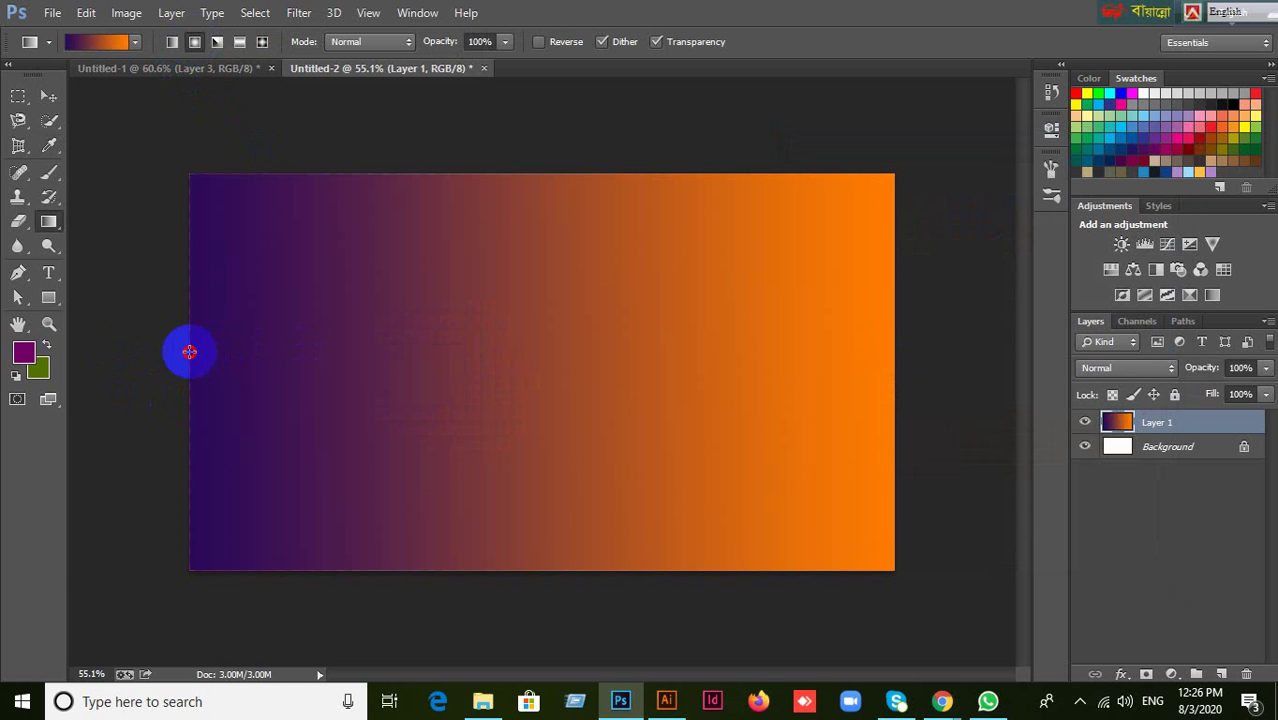
pyautogui.moveTo(189, 352); pyautogui.dragTo(894, 357)
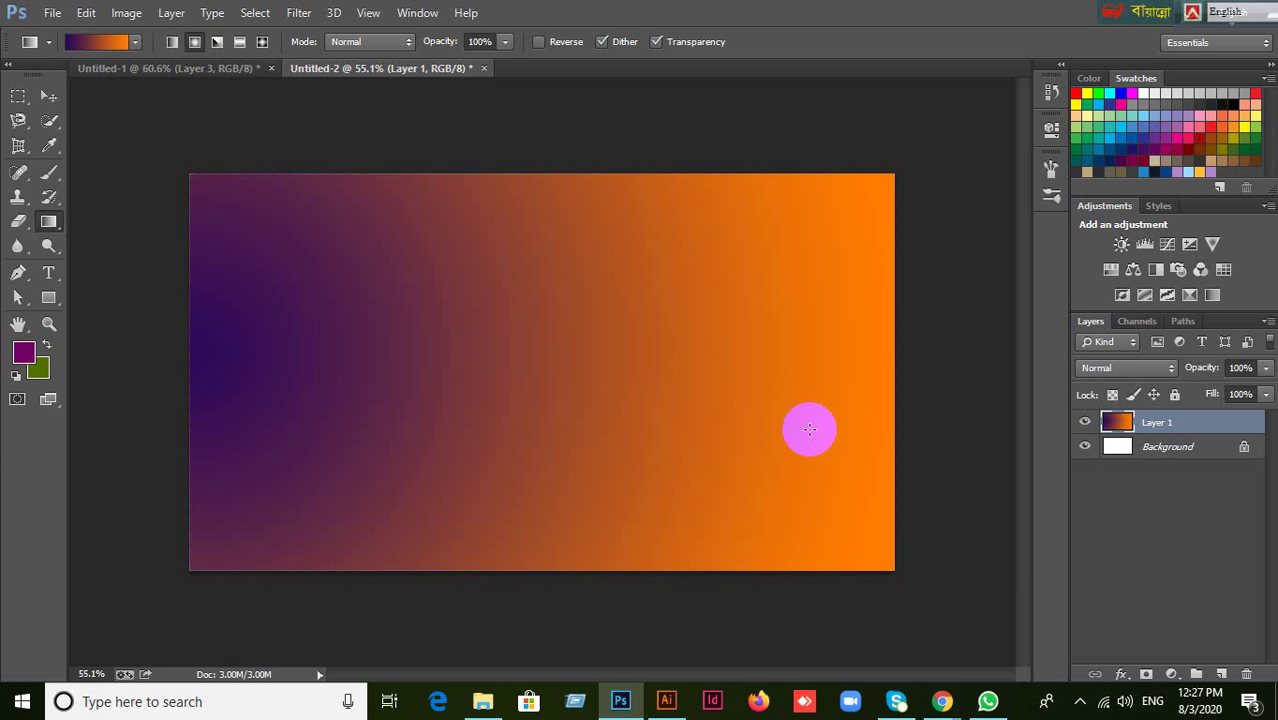
pyautogui.hotkey('ctrl', 'z')
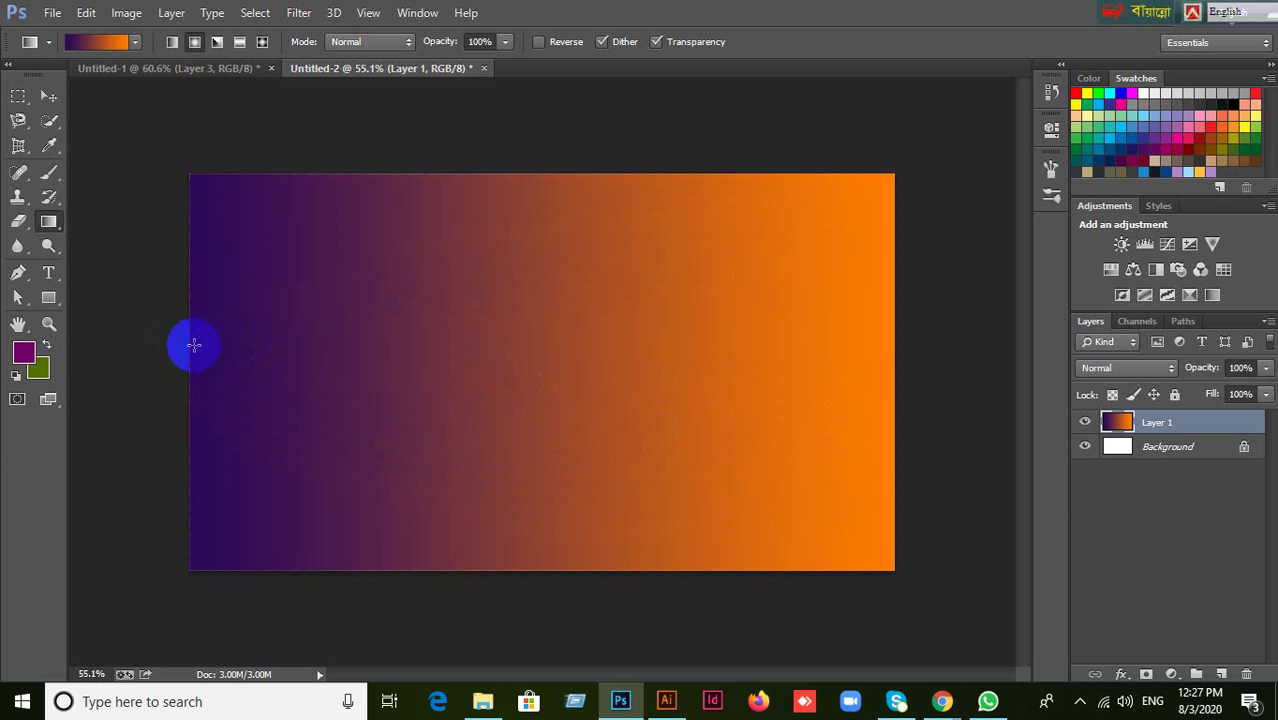
pyautogui.moveTo(189, 348); pyautogui.dragTo(820, 364)
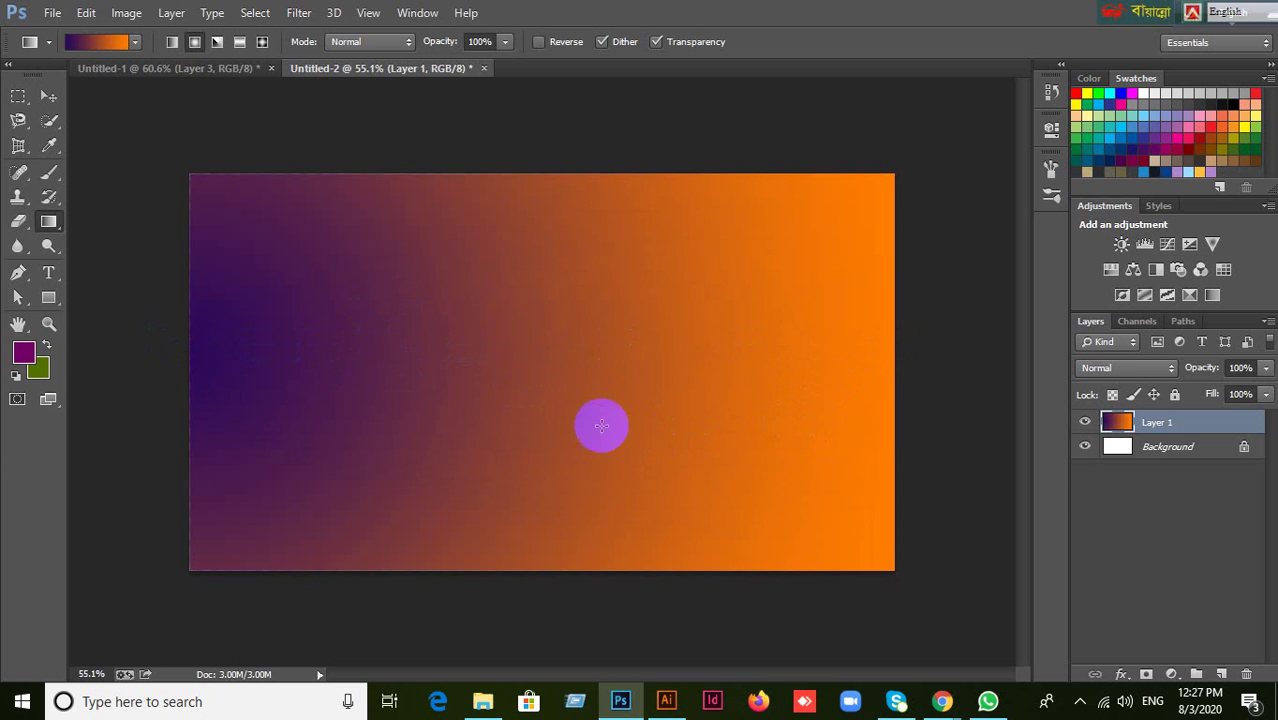
pyautogui.moveTo(429, 351); pyautogui.dragTo(829, 348)
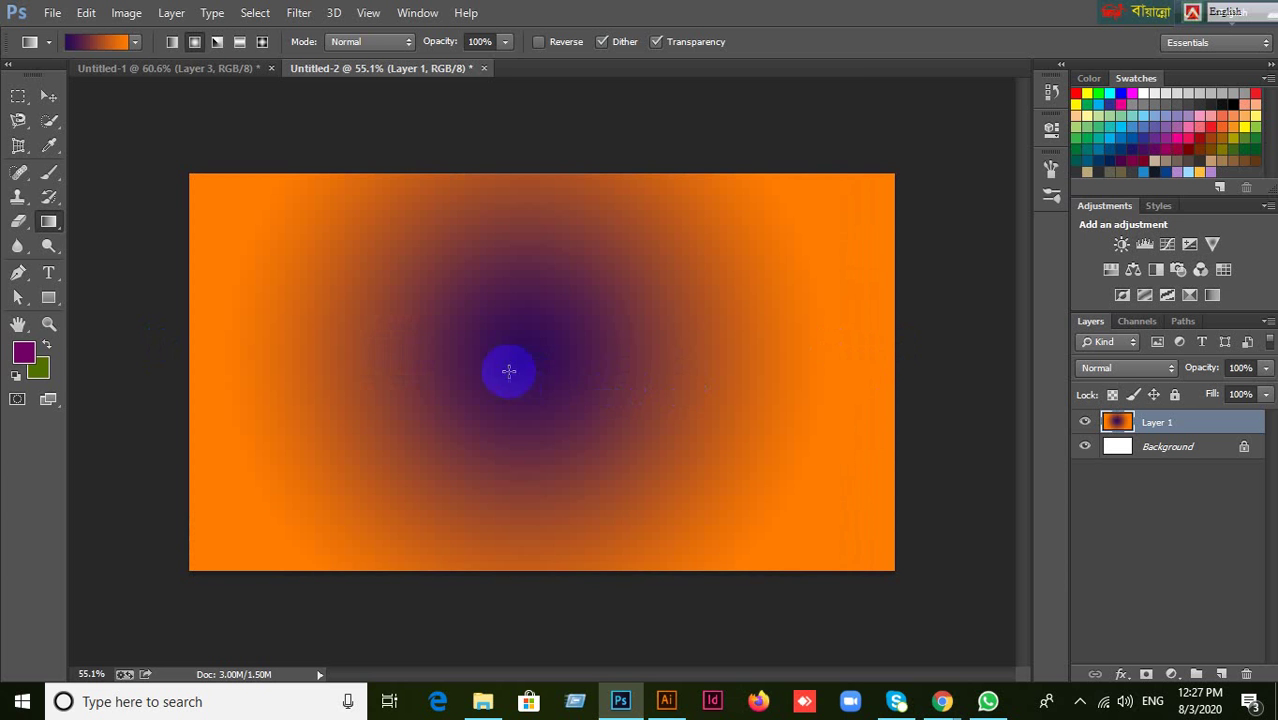
# Redraw the radial glow at several spreads, settling on a dark centre in the upper-left.
pyautogui.moveTo(336, 340); pyautogui.dragTo(698, 360)
pyautogui.moveTo(370, 347); pyautogui.dragTo(872, 346)
pyautogui.moveTo(467, 369); pyautogui.dragTo(638, 368)
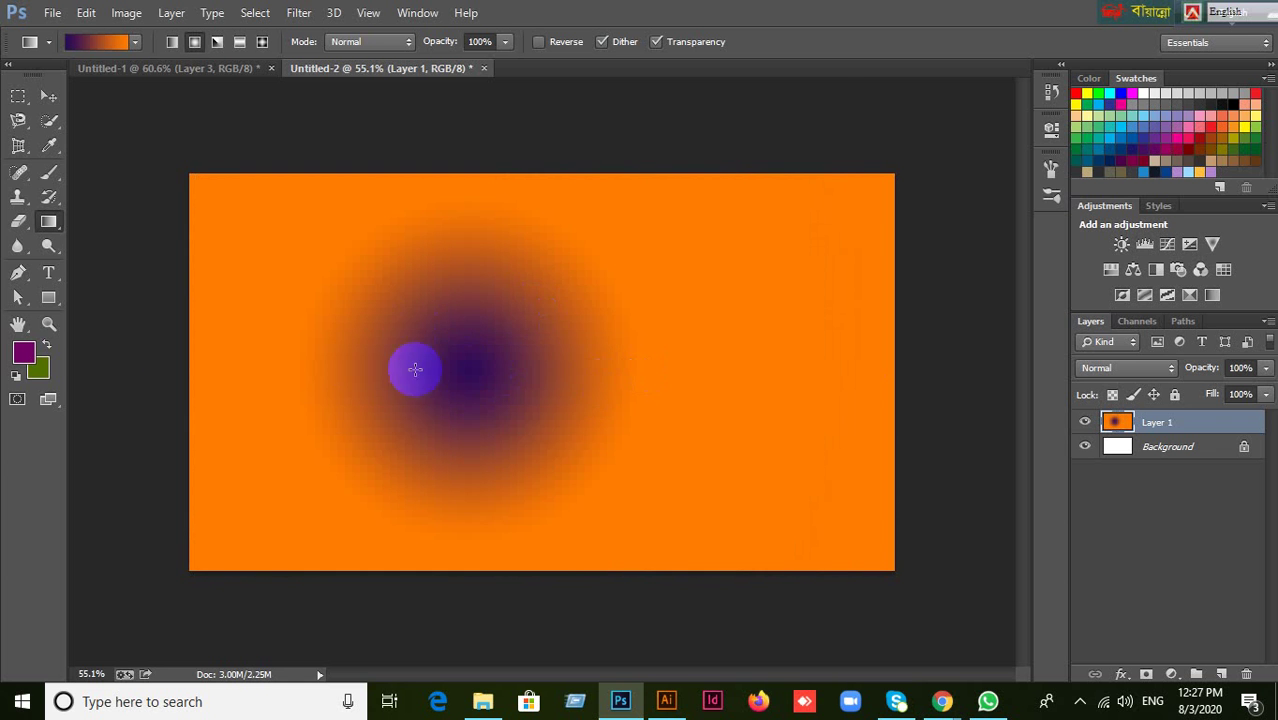
pyautogui.moveTo(345, 365); pyautogui.dragTo(716, 363)
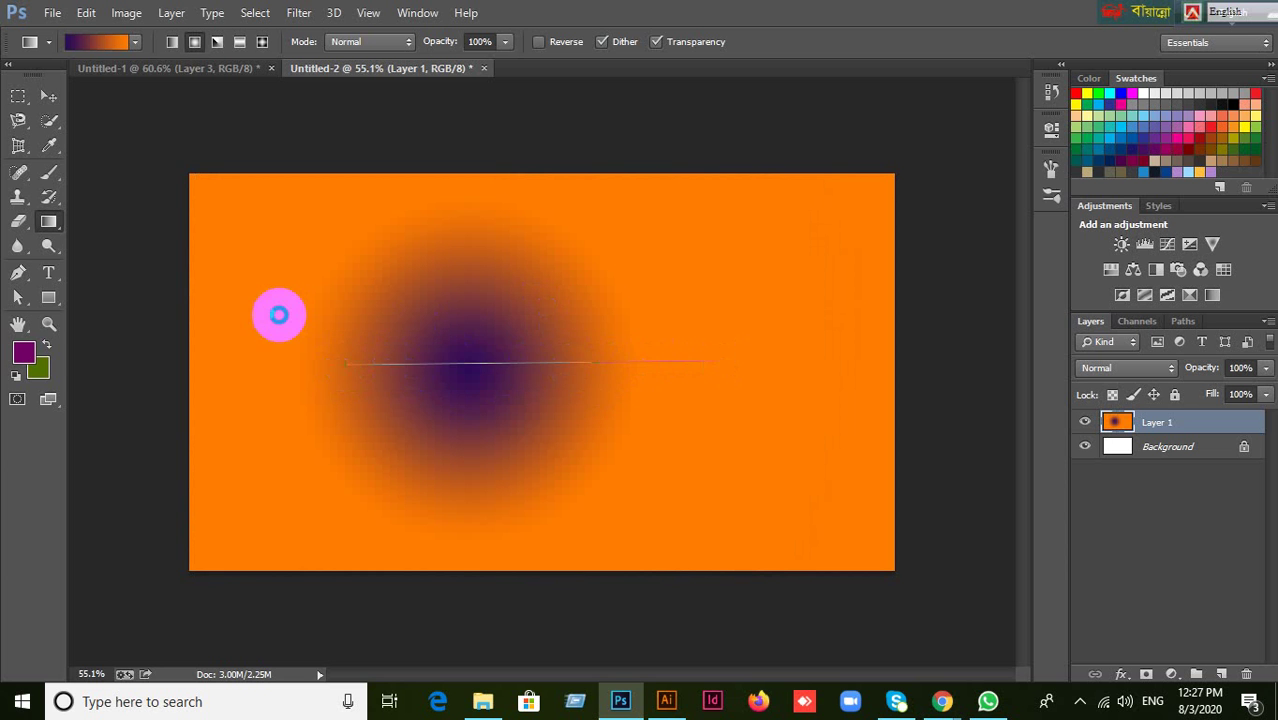
pyautogui.moveTo(373, 357); pyautogui.dragTo(770, 363)
pyautogui.hotkey('ctrl', 'z')
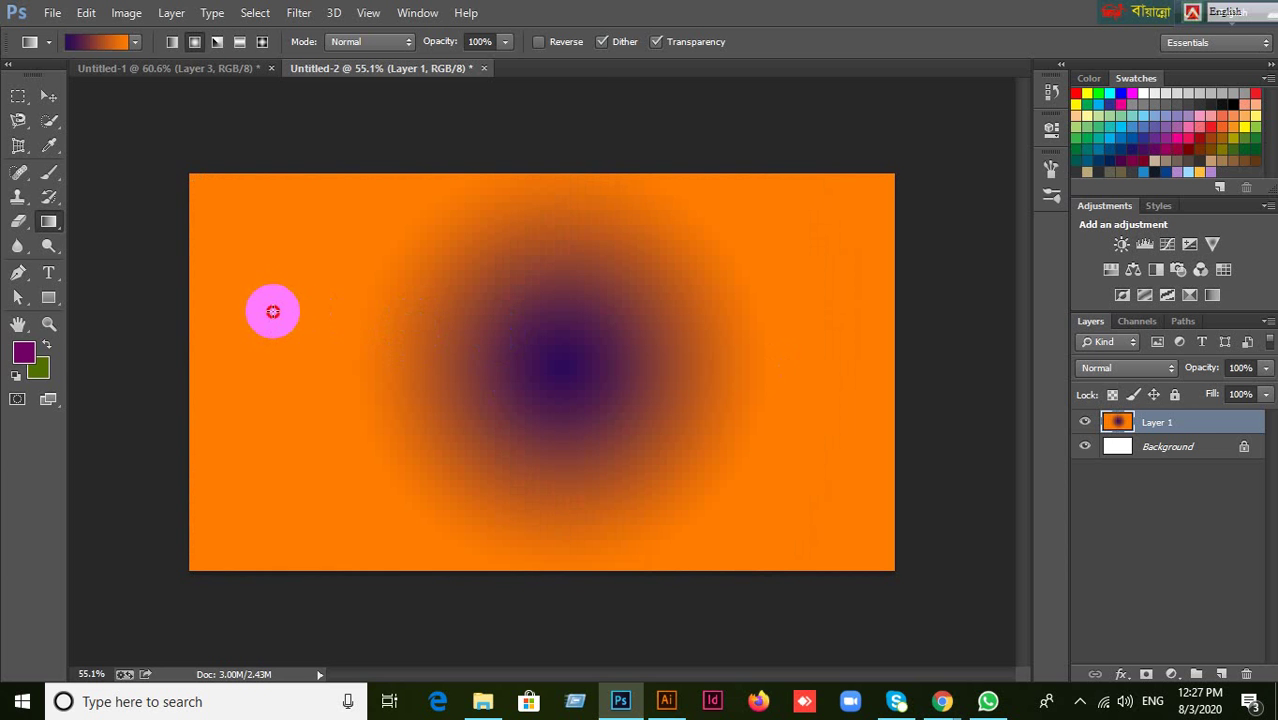
pyautogui.moveTo(271, 309); pyautogui.dragTo(449, 300)
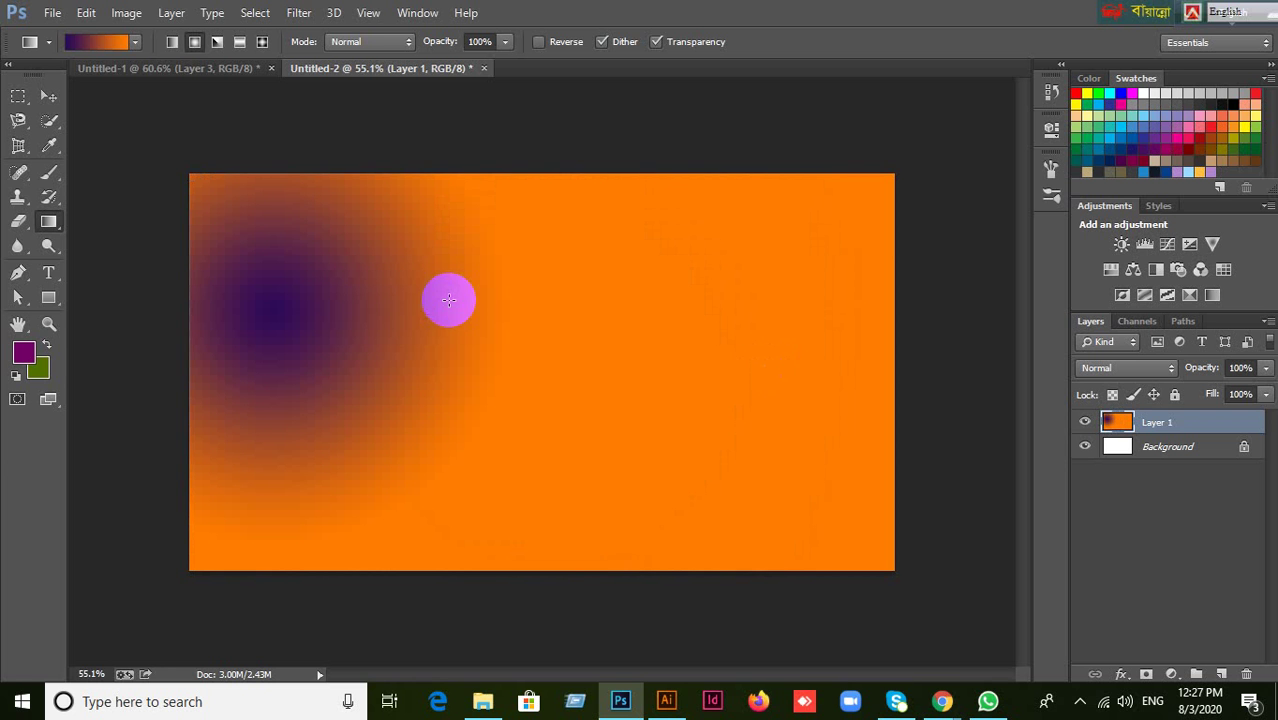
# Switch to Angle Gradient and try pivots at the middle, upper-left and upper-right.
pyautogui.click(216, 42)
pyautogui.moveTo(579, 366); pyautogui.dragTo(713, 418)
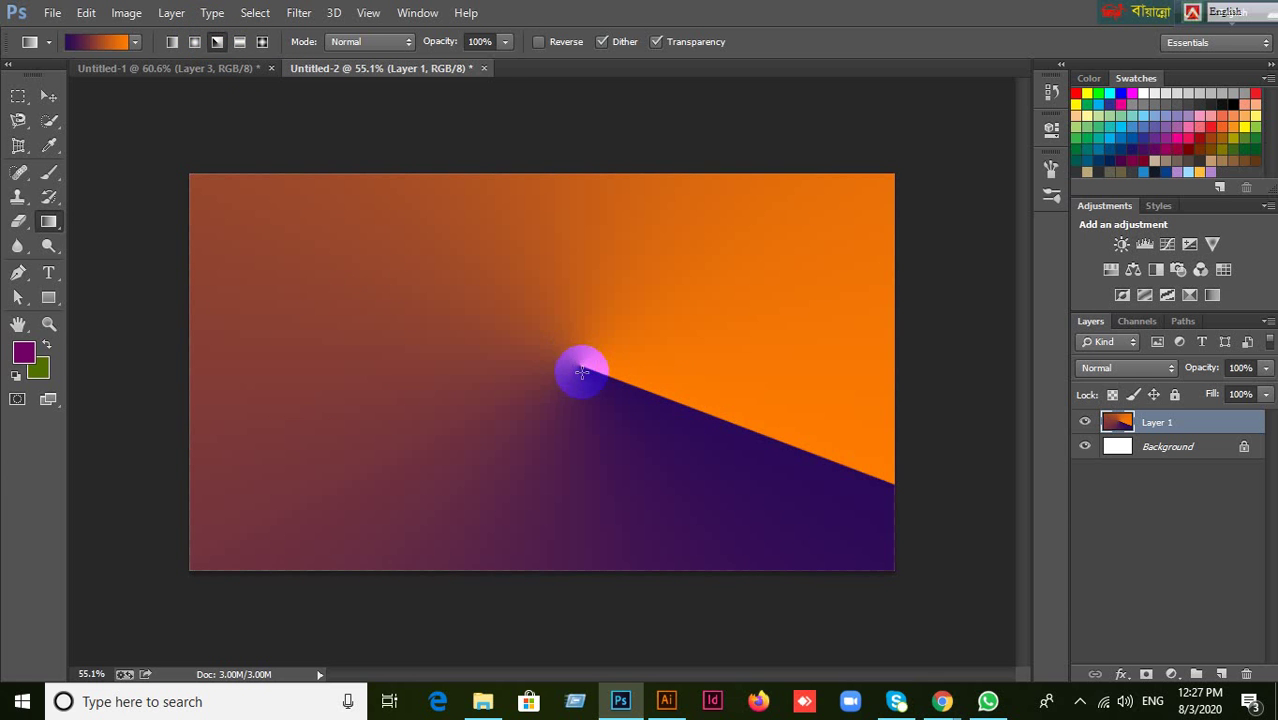
pyautogui.moveTo(280, 251); pyautogui.dragTo(551, 355)
pyautogui.moveTo(372, 443); pyautogui.dragTo(655, 335)
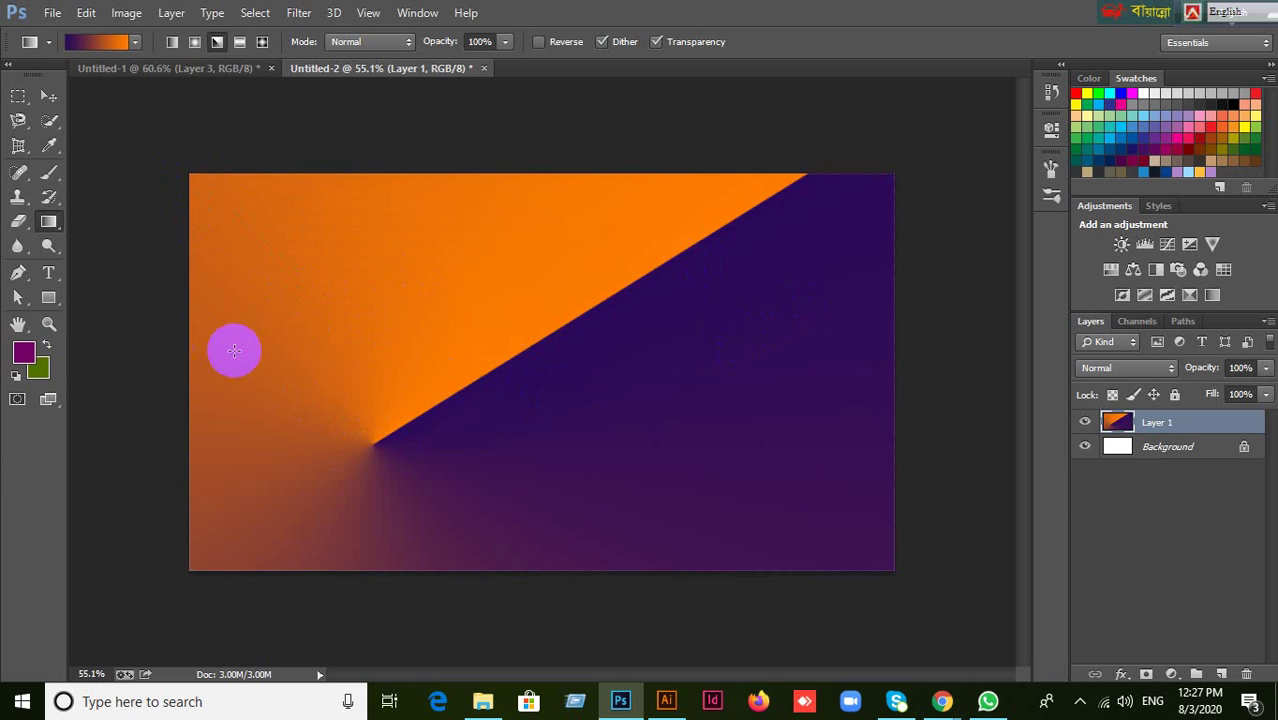
pyautogui.moveTo(204, 180); pyautogui.dragTo(420, 378)
pyautogui.moveTo(846, 214); pyautogui.dragTo(560, 415)
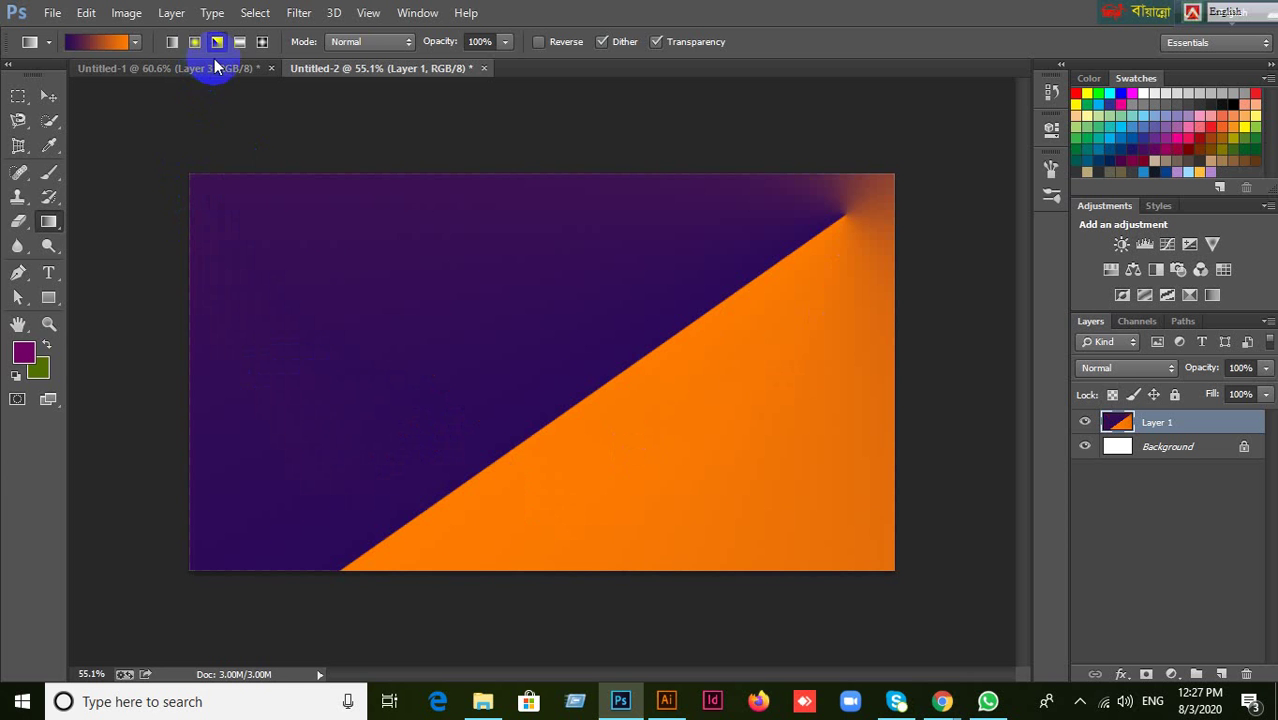
# Redraw angle gradients from left-edge and bottom-left points, finishing pivoted in the upper-left.
pyautogui.moveTo(324, 244); pyautogui.dragTo(424, 332)
pyautogui.moveTo(309, 376); pyautogui.dragTo(462, 383)
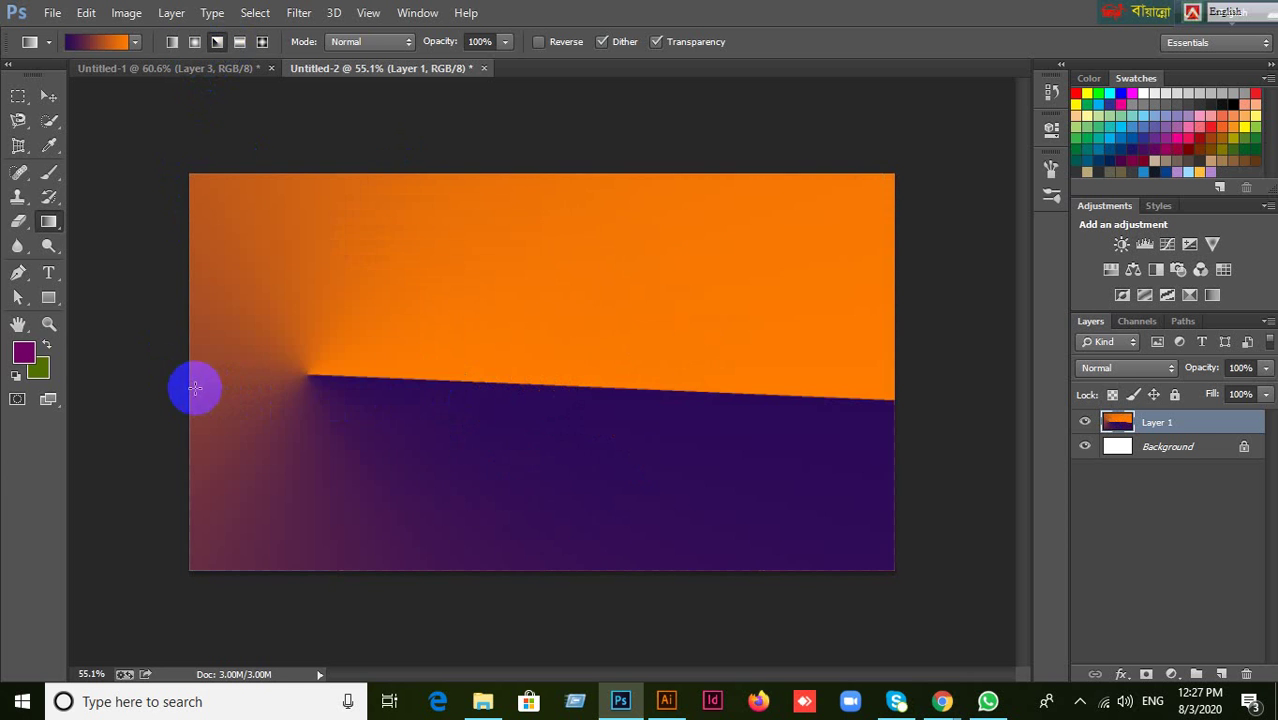
pyautogui.moveTo(190, 384); pyautogui.dragTo(833, 334)
pyautogui.moveTo(188, 573); pyautogui.dragTo(904, 175)
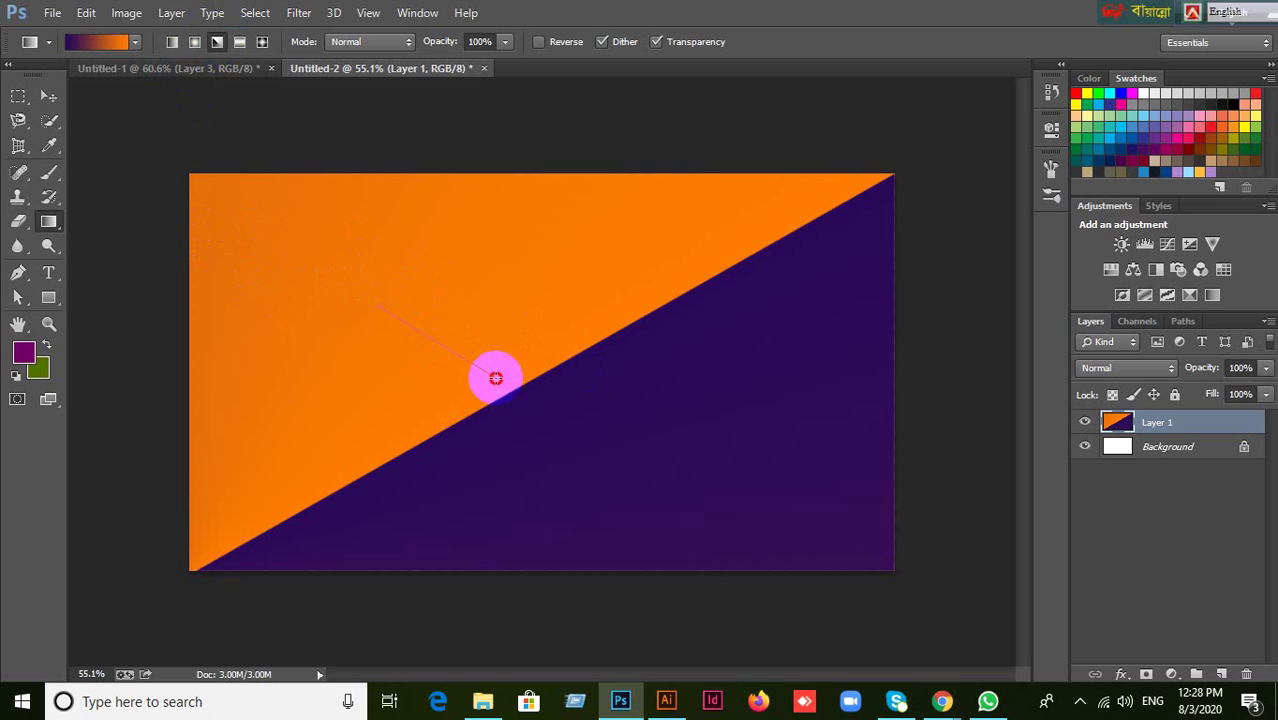
pyautogui.moveTo(518, 394); pyautogui.dragTo(628, 534)
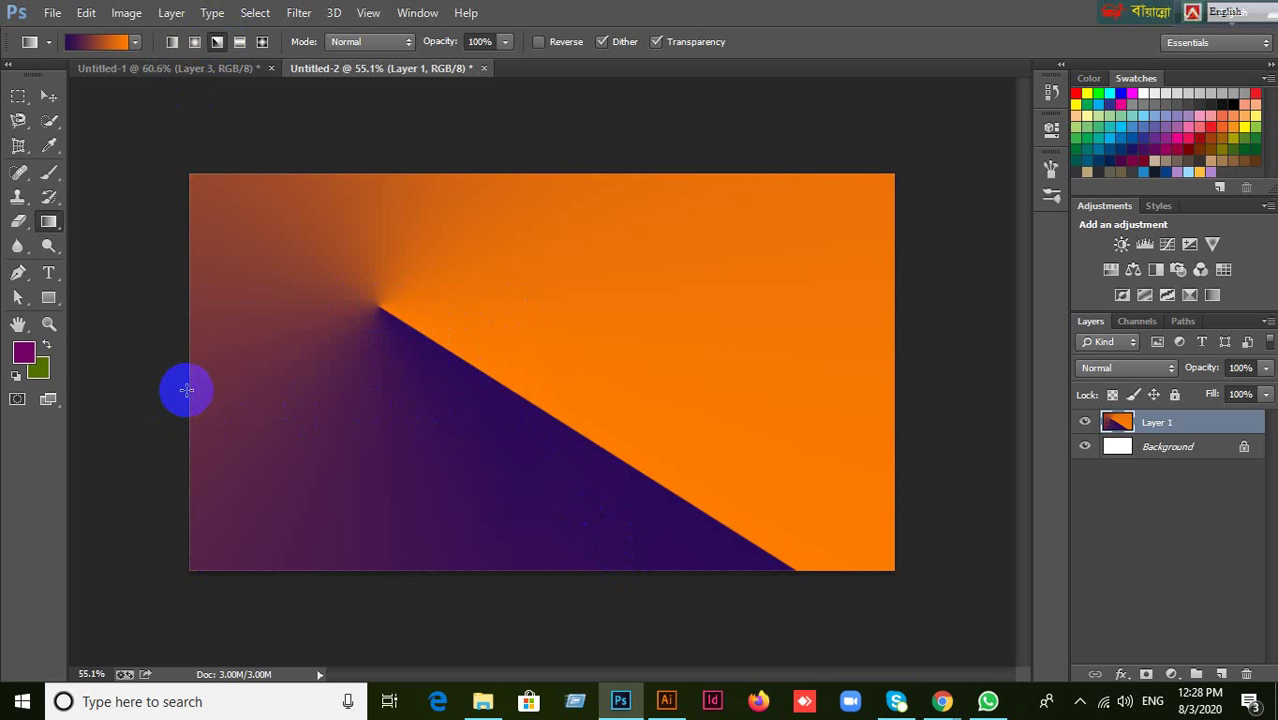
pyautogui.moveTo(188, 390); pyautogui.dragTo(605, 386)
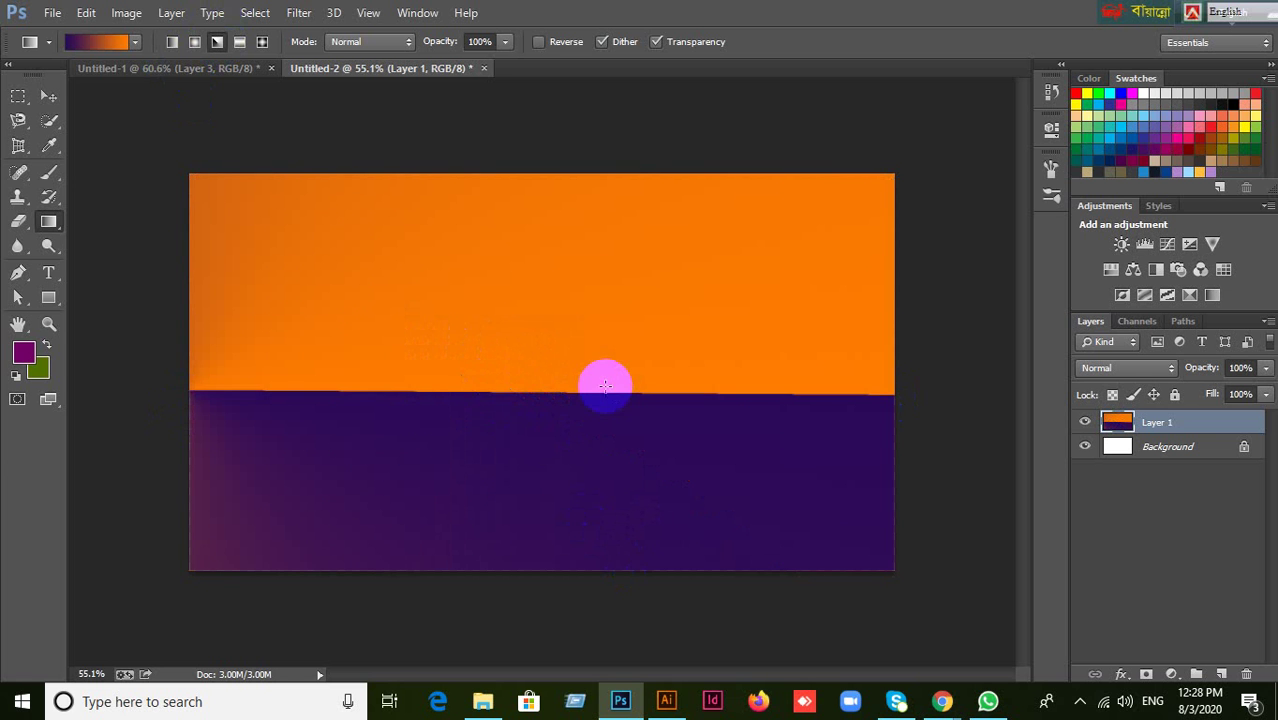
pyautogui.moveTo(378, 308); pyautogui.dragTo(395, 319)
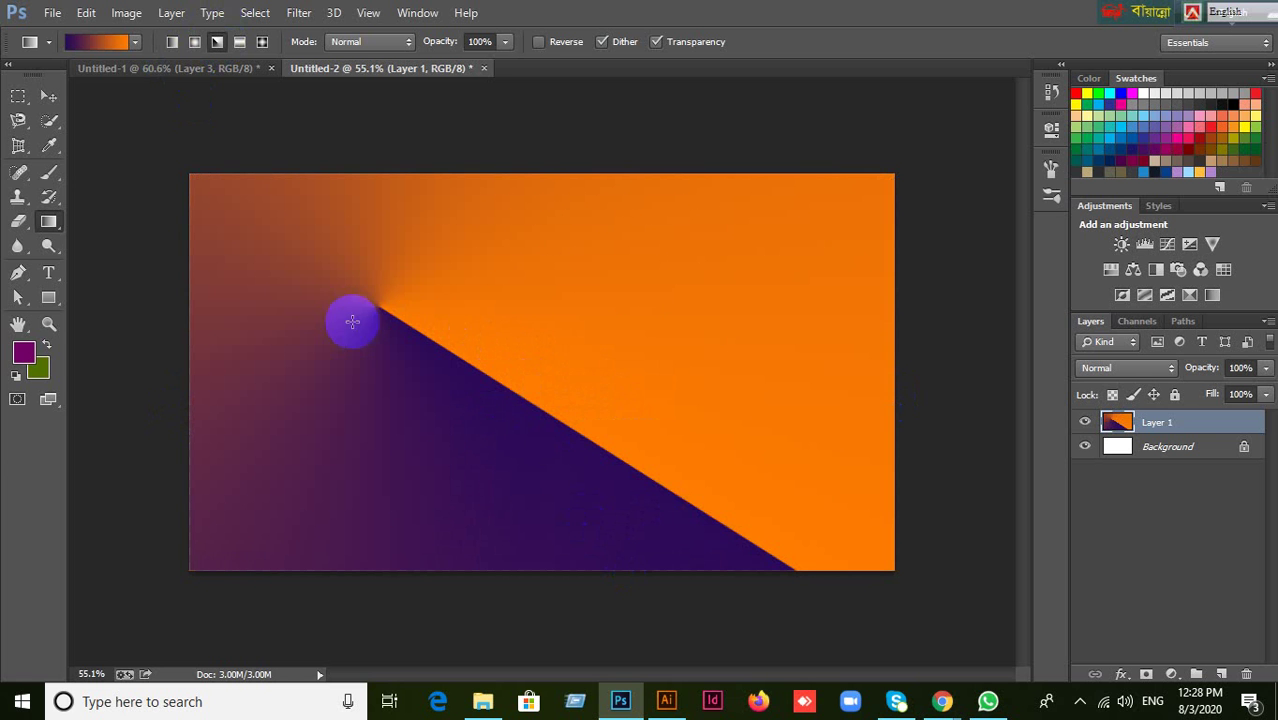
# Switch to Diamond Gradient and try diamonds of various sizes, ending with one drawn up from the bottom edge.
pyautogui.click(262, 43)
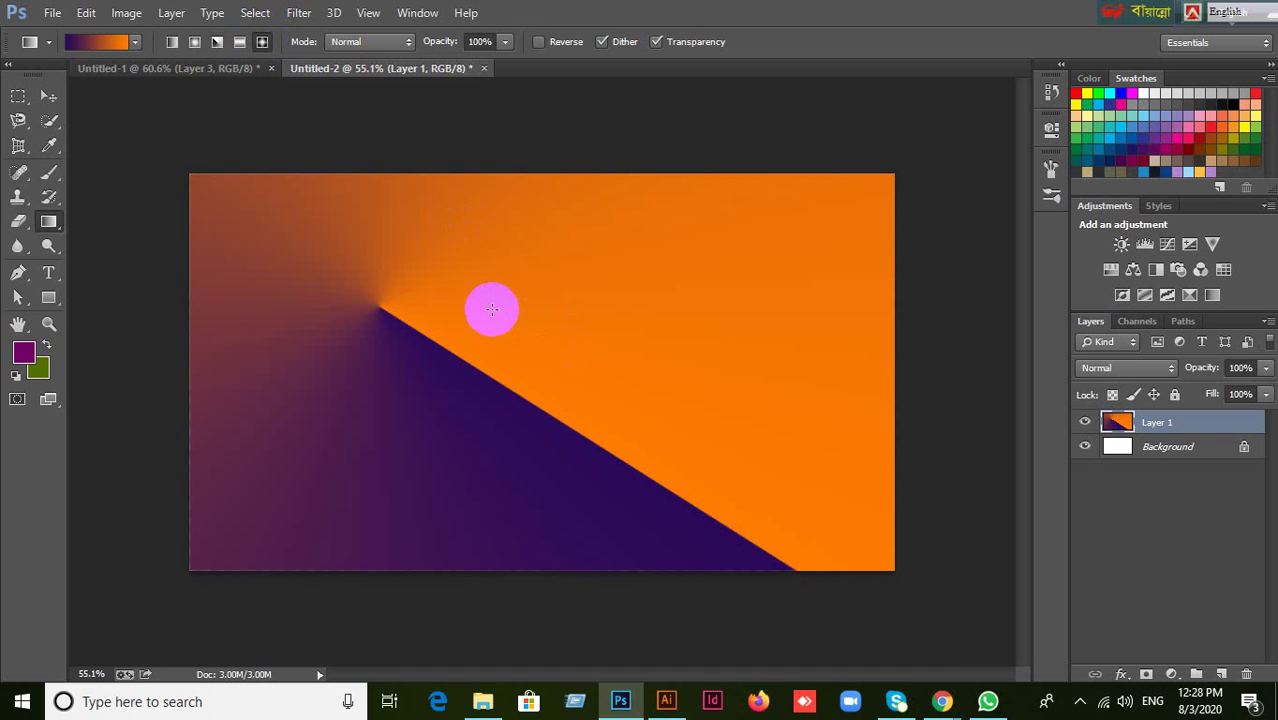
pyautogui.moveTo(484, 299); pyautogui.dragTo(531, 374)
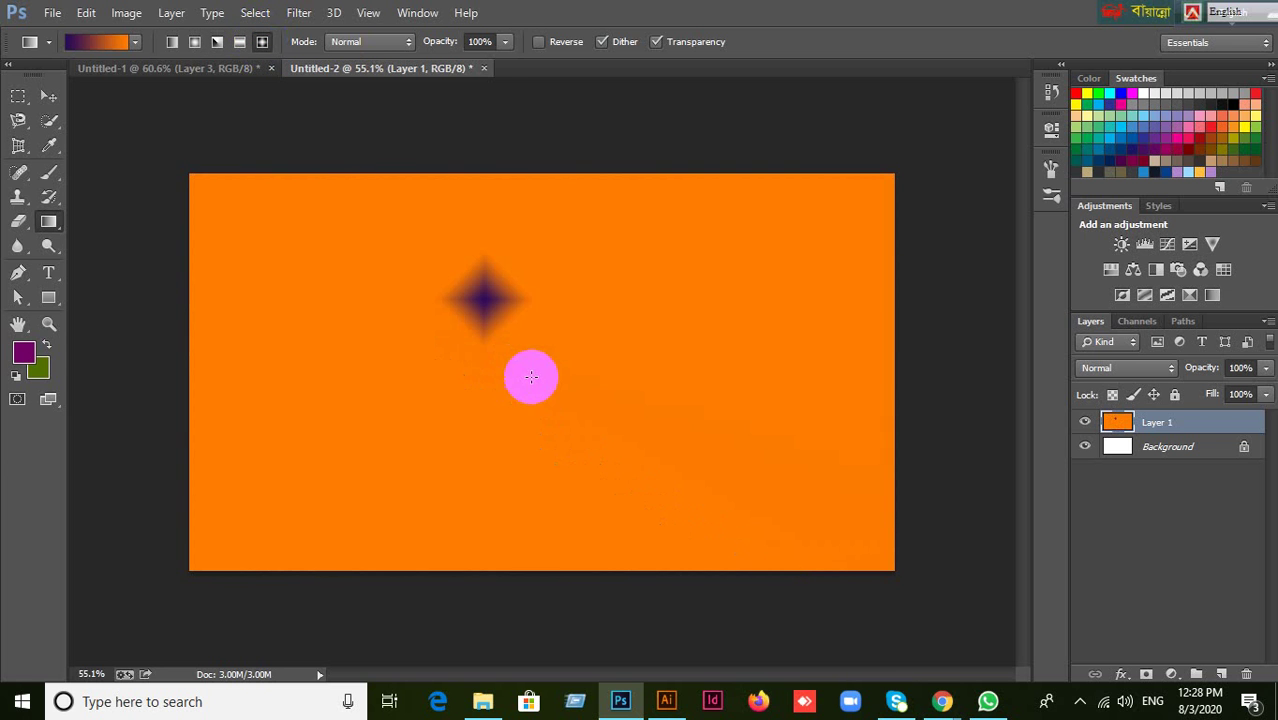
pyautogui.moveTo(437, 427); pyautogui.dragTo(540, 445)
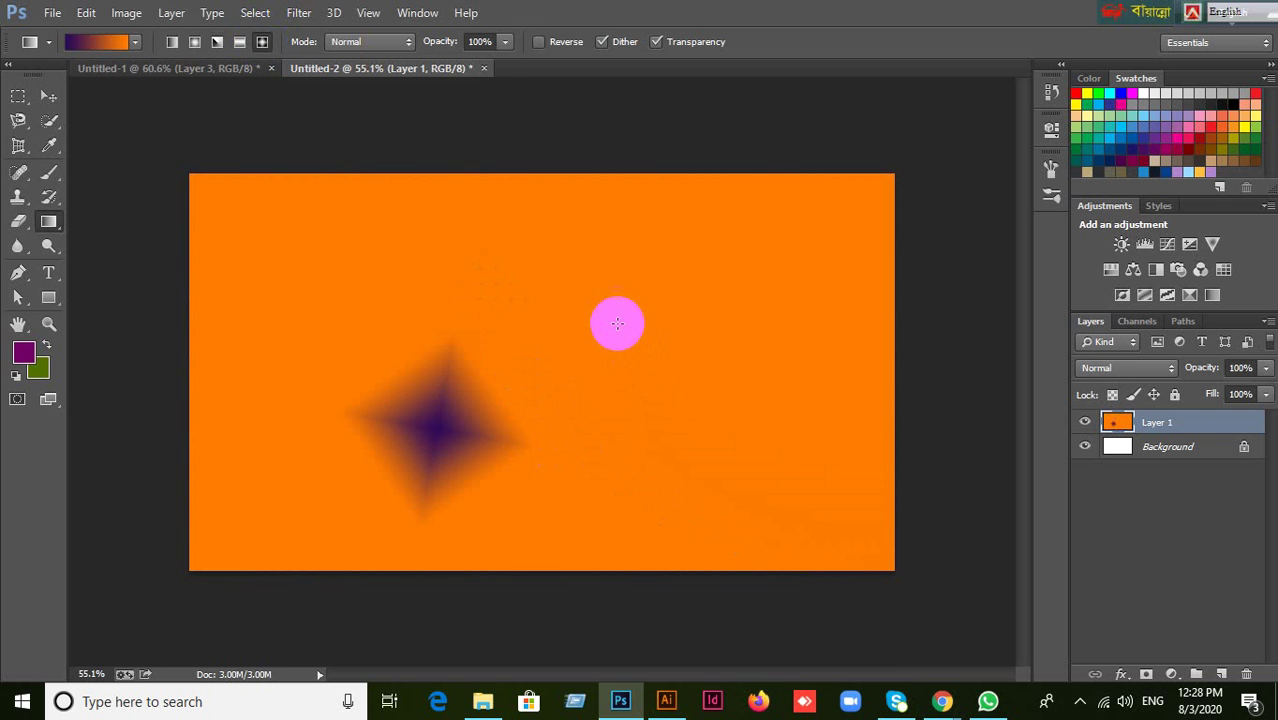
pyautogui.moveTo(597, 302); pyautogui.dragTo(725, 348)
pyautogui.moveTo(332, 274); pyautogui.dragTo(265, 350)
pyautogui.moveTo(210, 442); pyautogui.dragTo(891, 386)
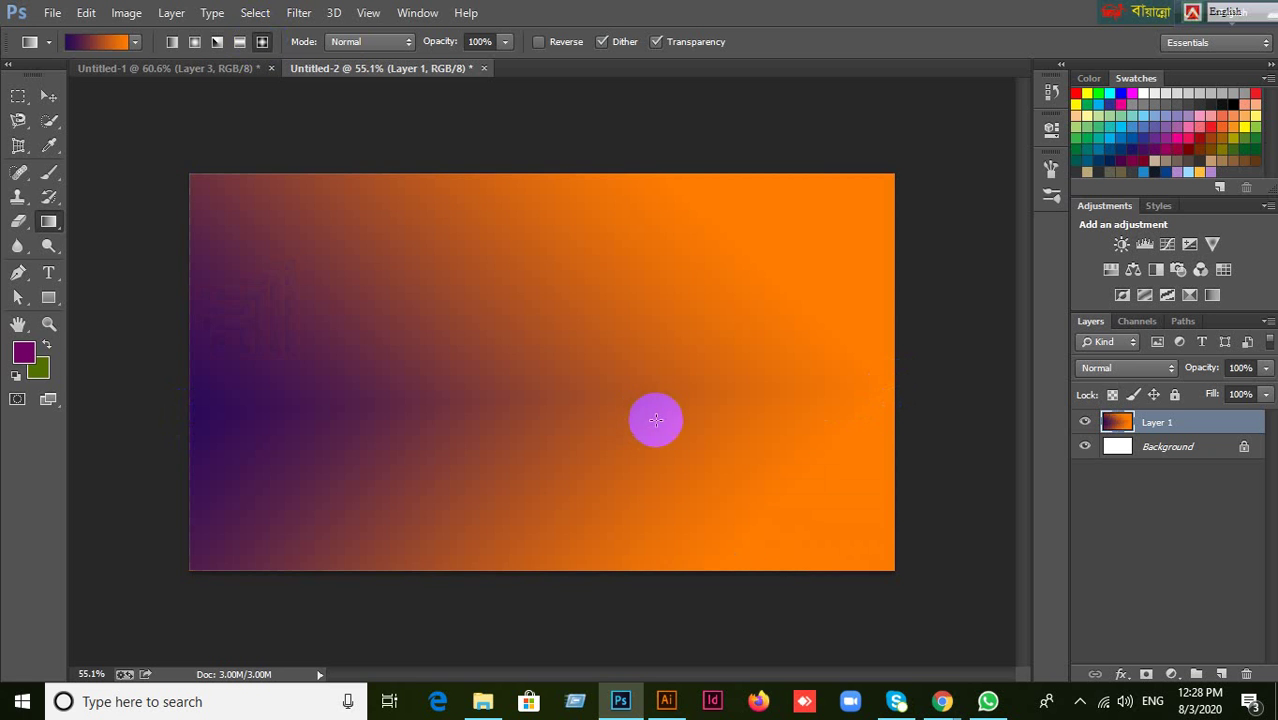
pyautogui.moveTo(453, 571); pyautogui.dragTo(483, 246)
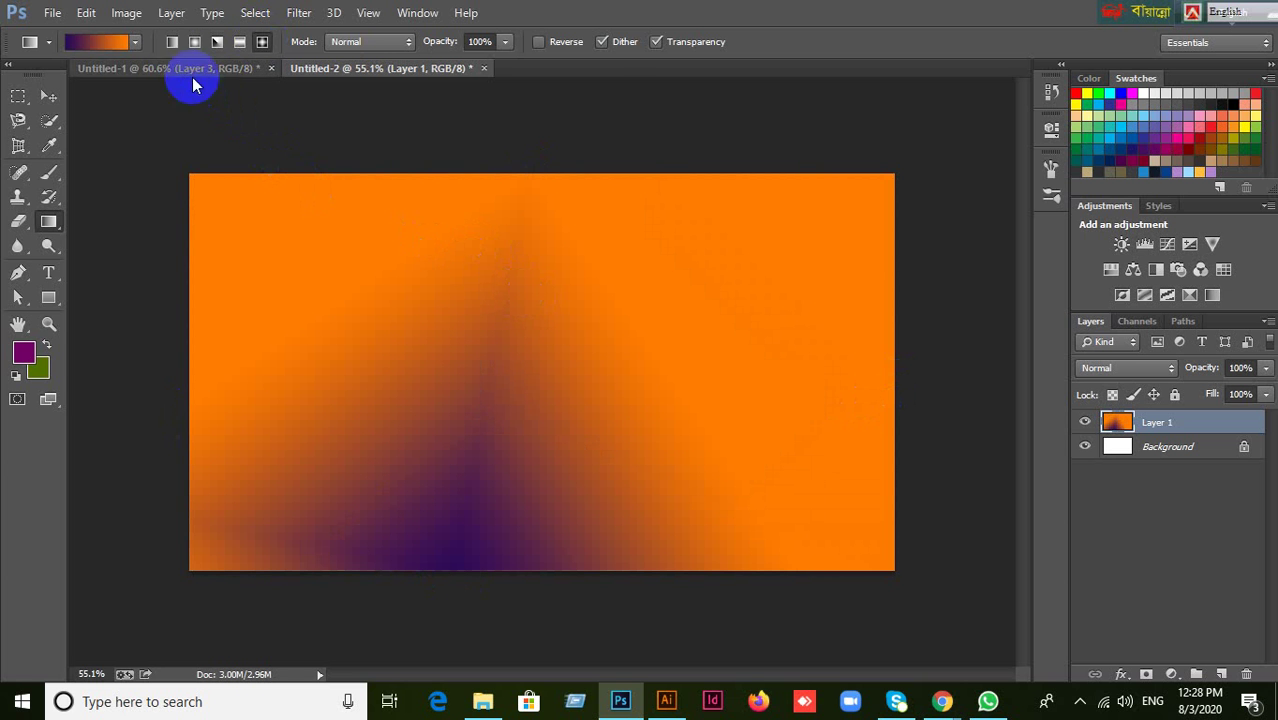
# Try a reflected purple band, then switch to radial and drag from the left edge.
pyautogui.click(239, 43)
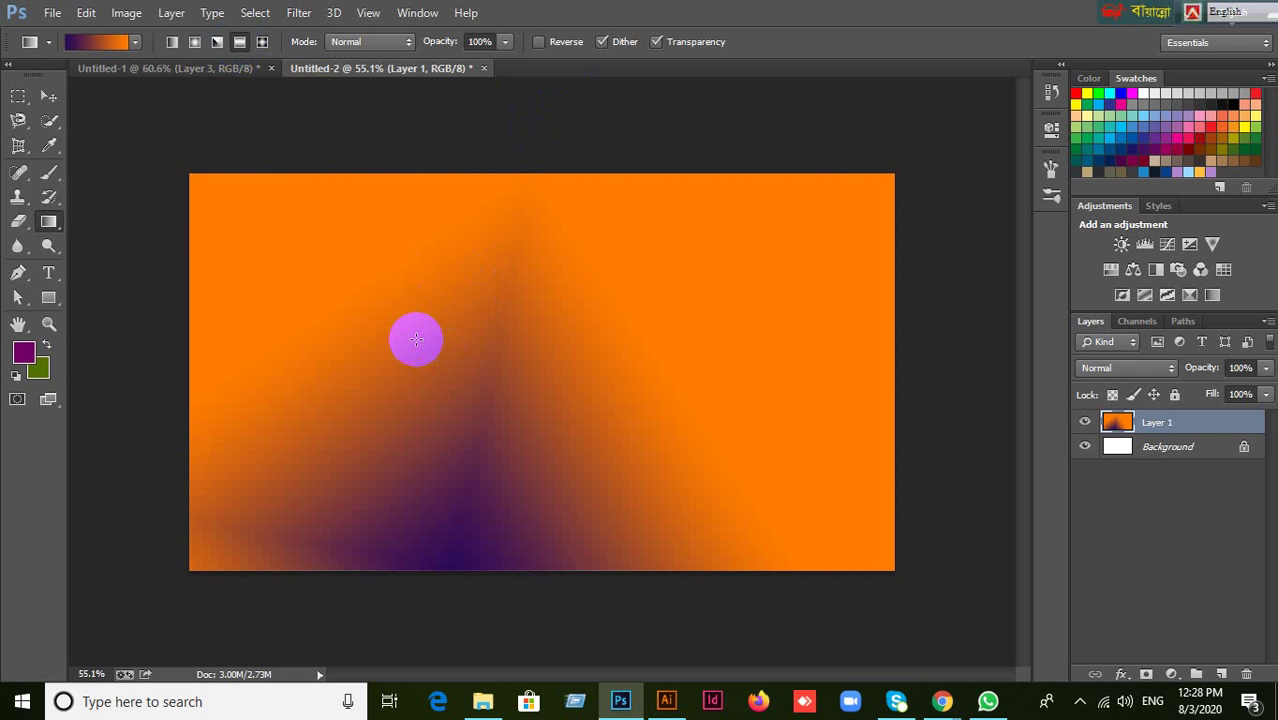
pyautogui.moveTo(418, 340); pyautogui.dragTo(518, 403)
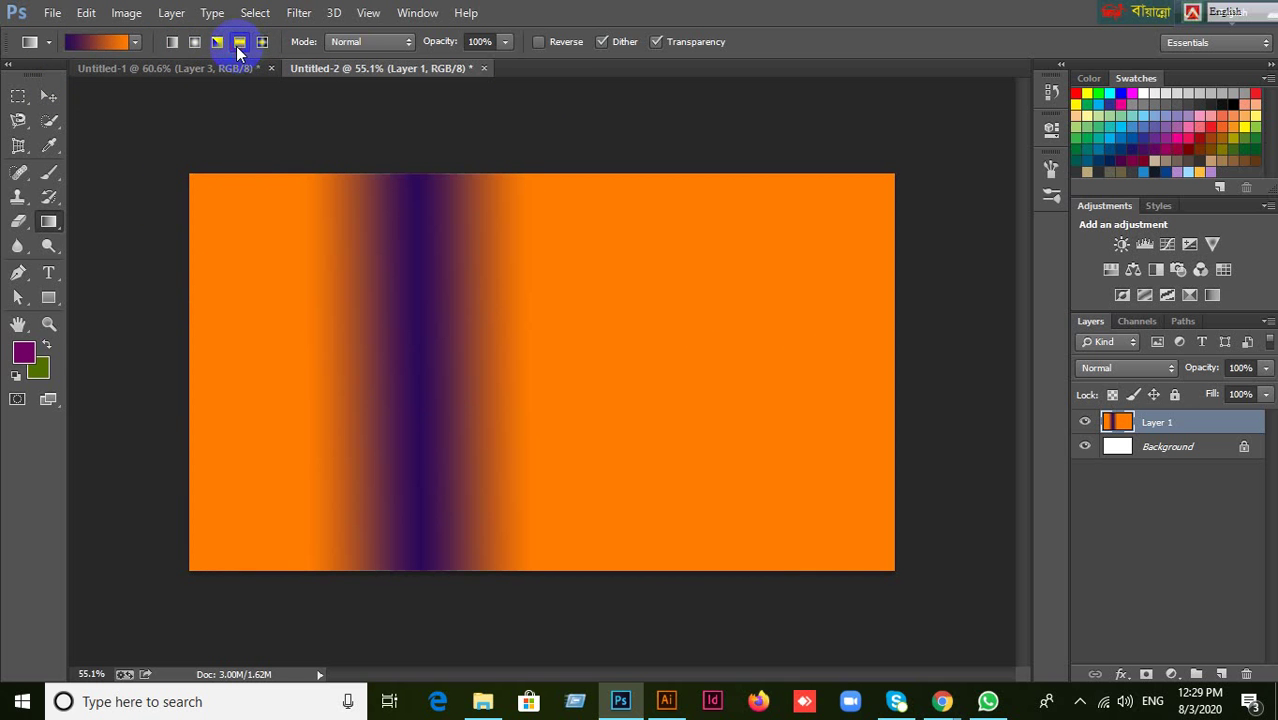
pyautogui.click(194, 41)
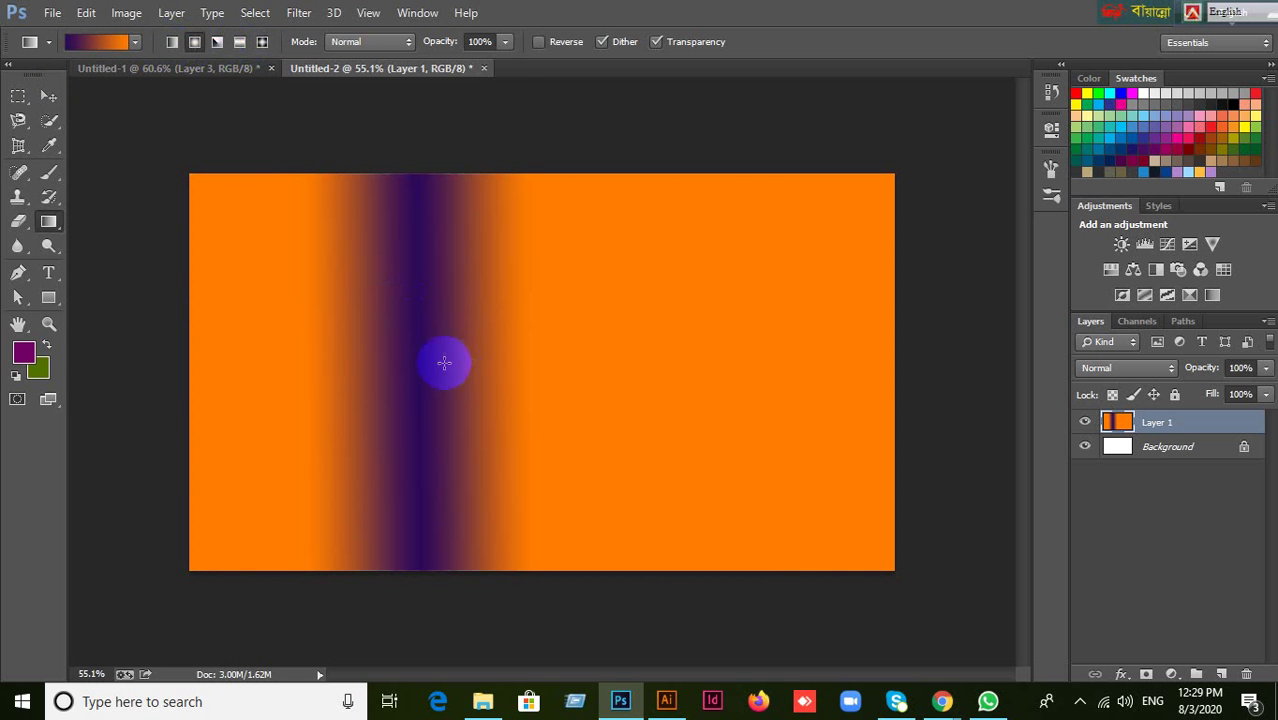
pyautogui.moveTo(399, 354); pyautogui.dragTo(500, 390)
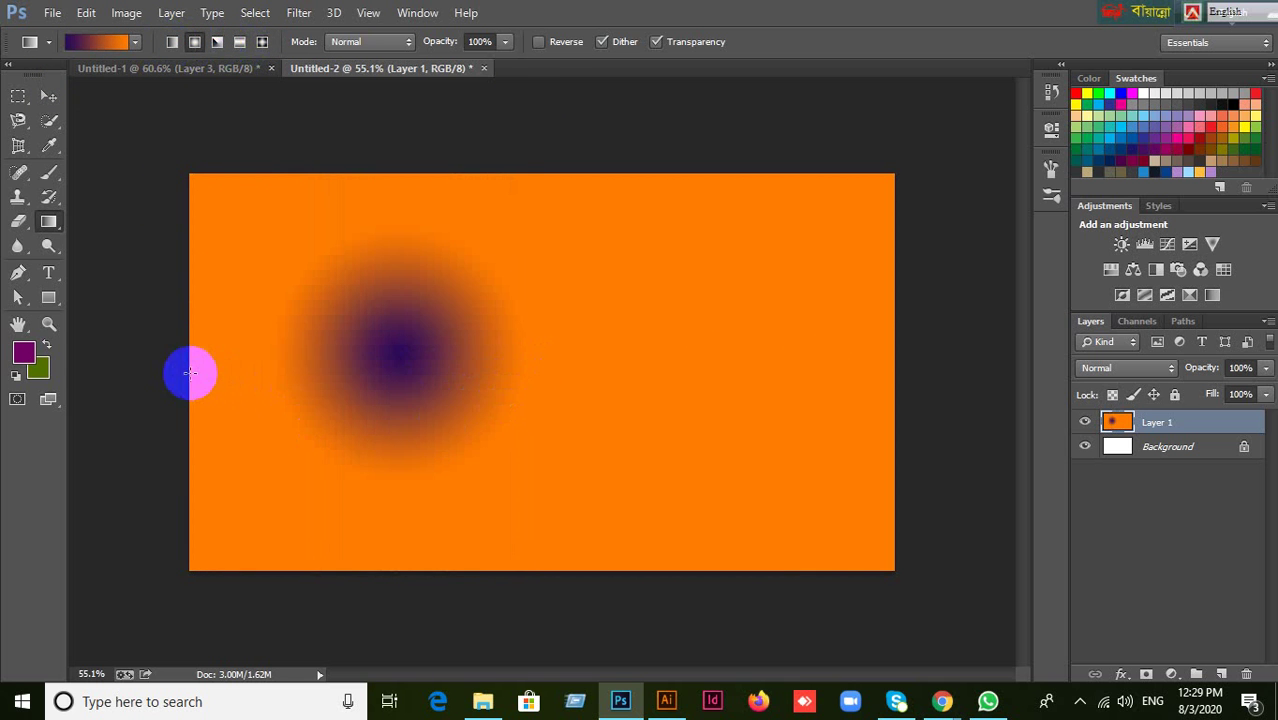
pyautogui.moveTo(191, 368); pyautogui.dragTo(927, 355)
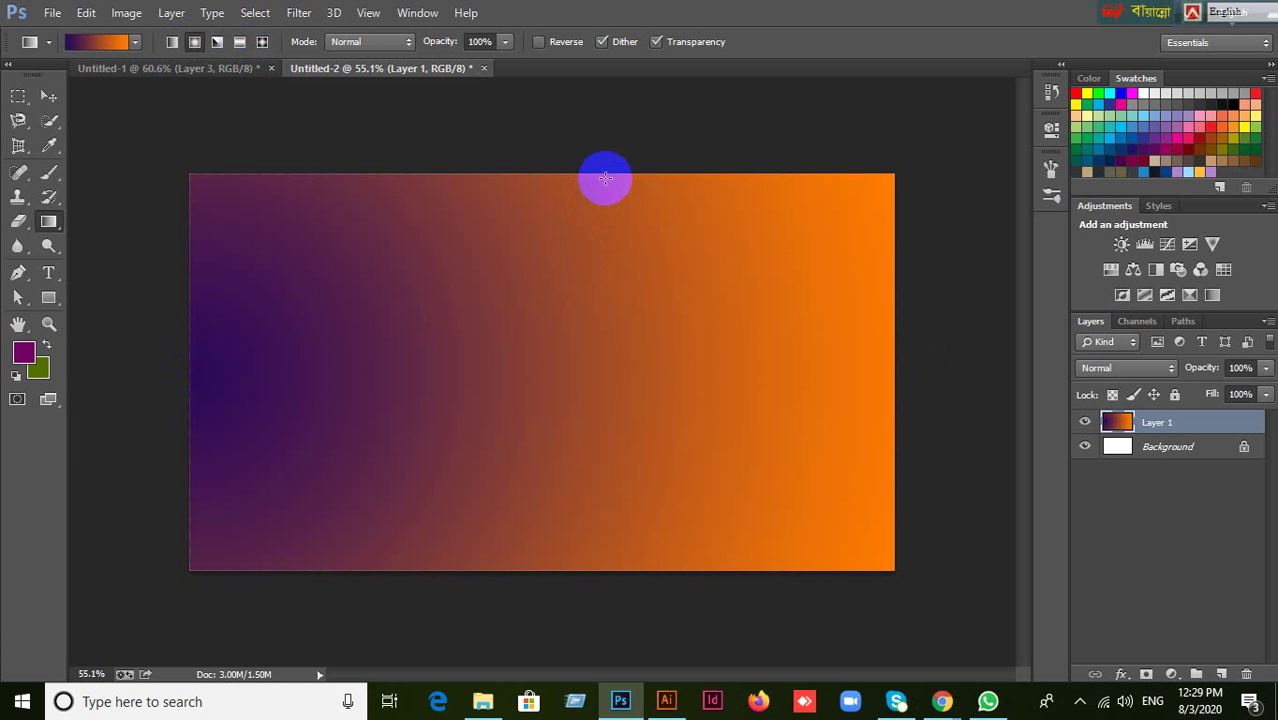
# Redraw the radial gradient with its dark centre lower left and open the Gradient Editor.
pyautogui.moveTo(605, 172); pyautogui.dragTo(395, 565)
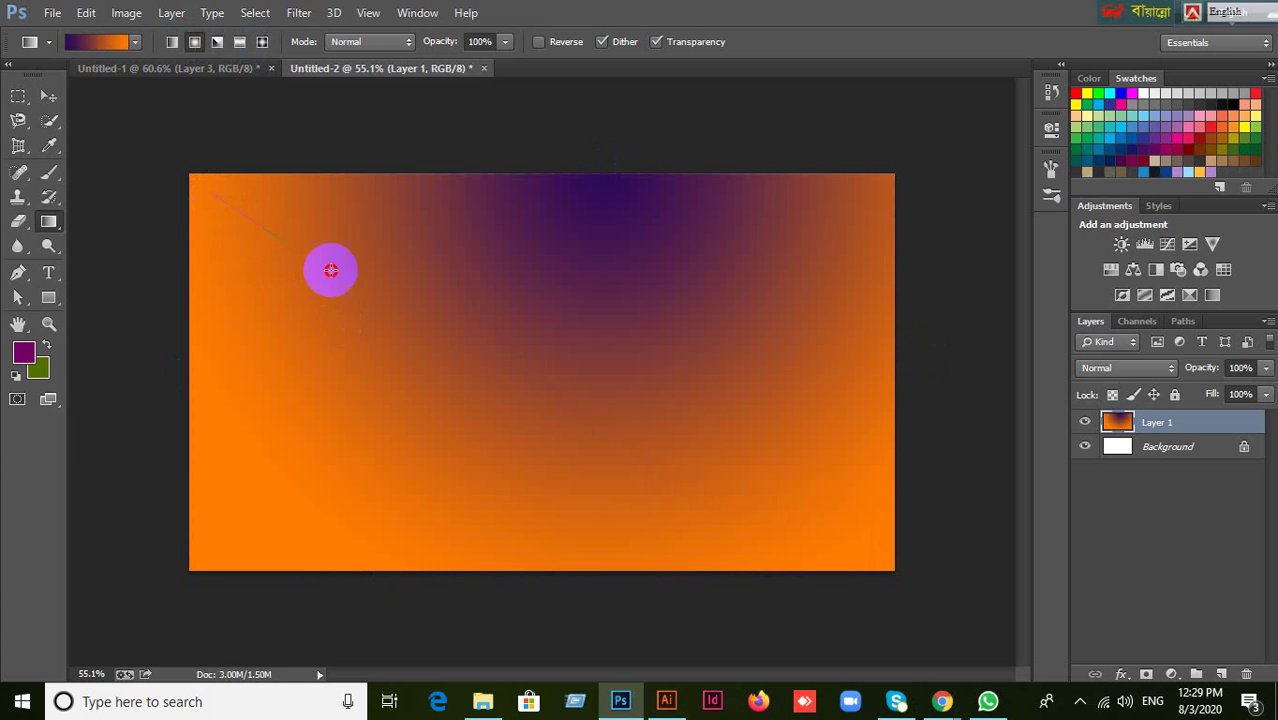
pyautogui.moveTo(300, 245); pyautogui.dragTo(925, 580)
pyautogui.moveTo(403, 477); pyautogui.dragTo(839, 291)
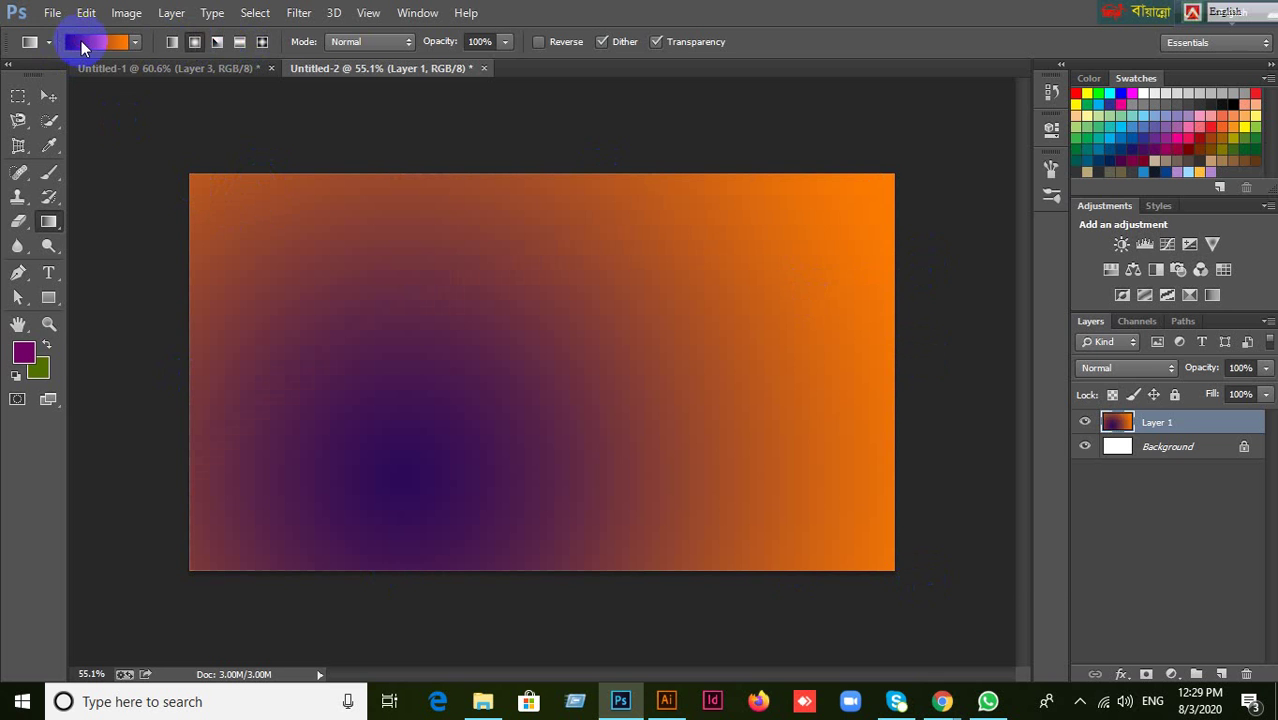
pyautogui.click(81, 41)
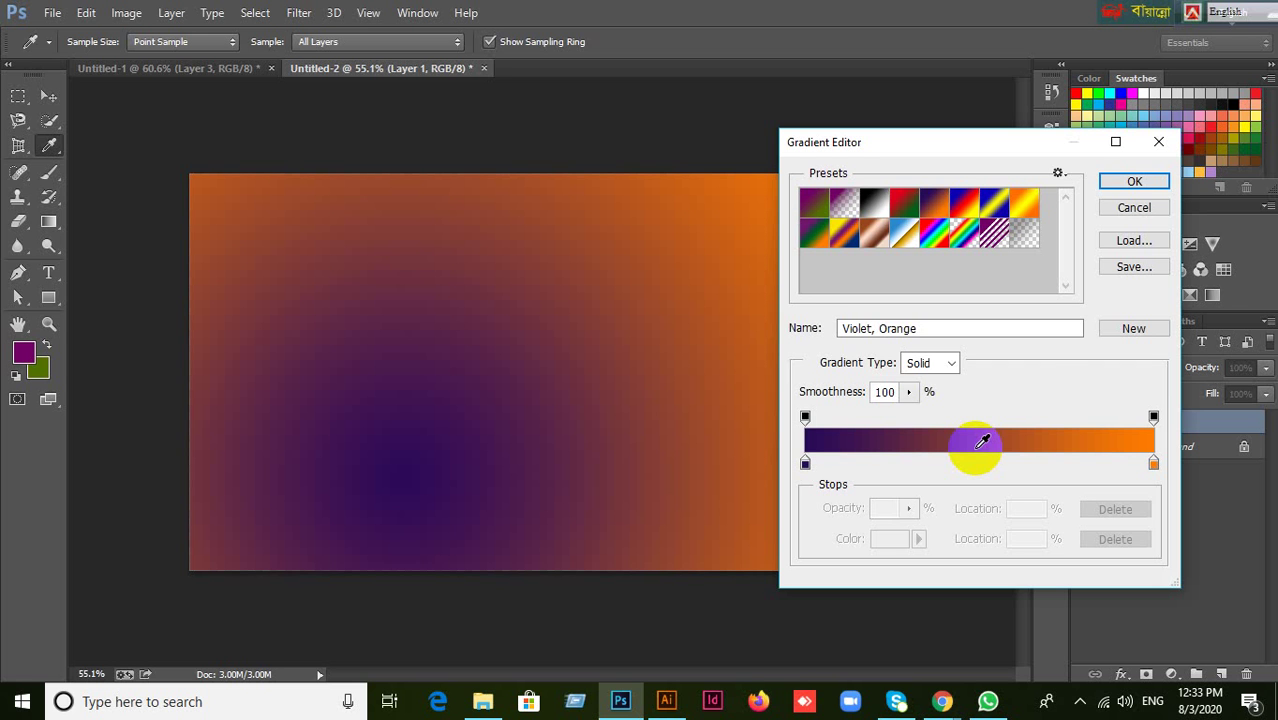
pyautogui.click(952, 364)
pyautogui.click(955, 367)
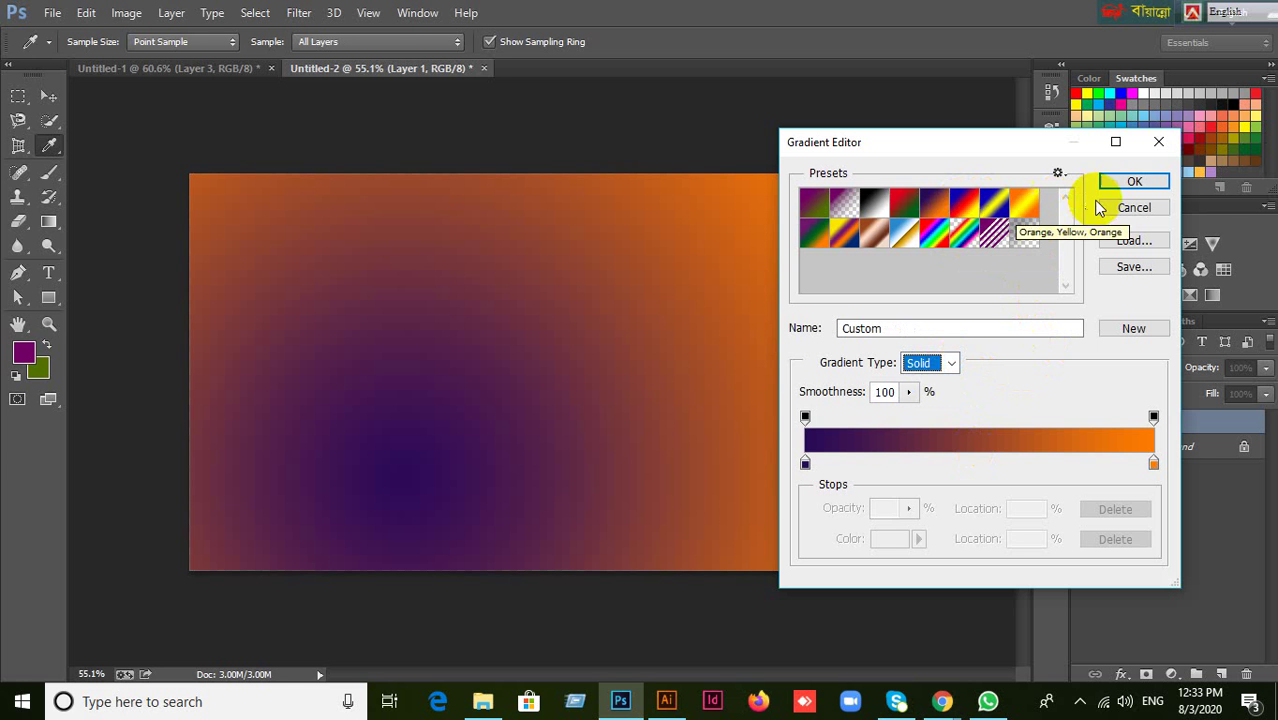
pyautogui.click(1127, 208)
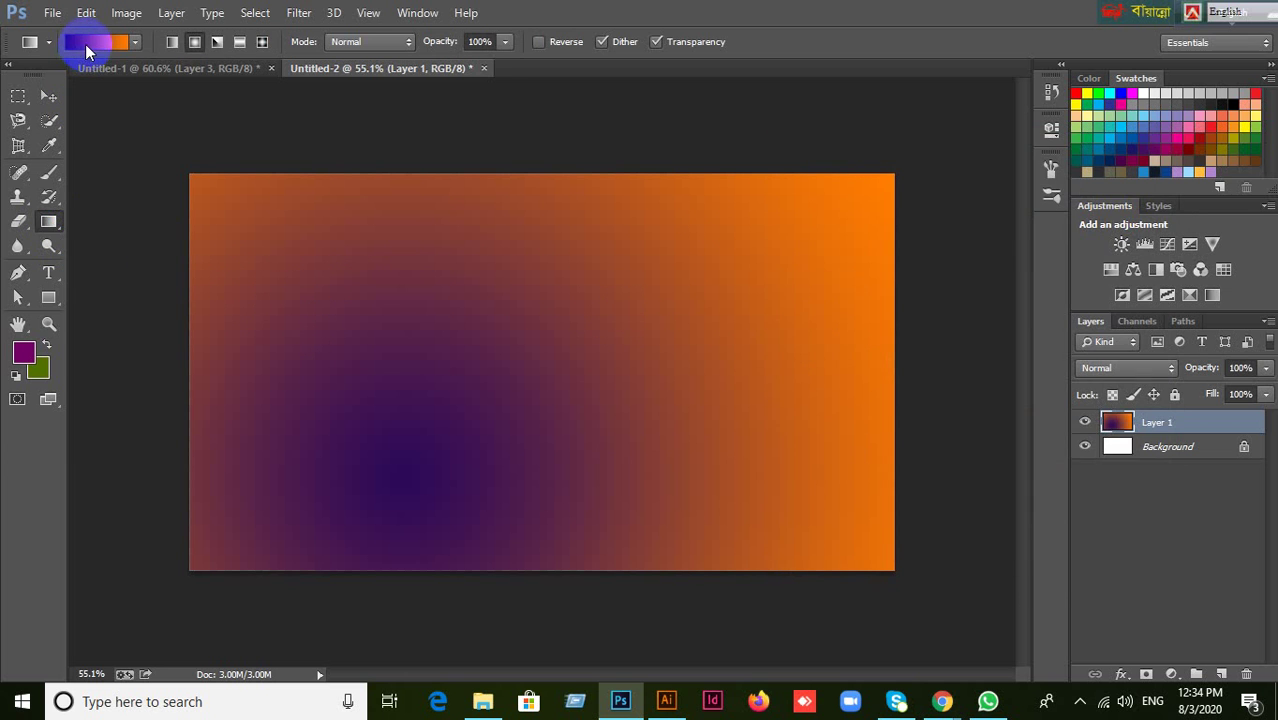
pyautogui.click(85, 44)
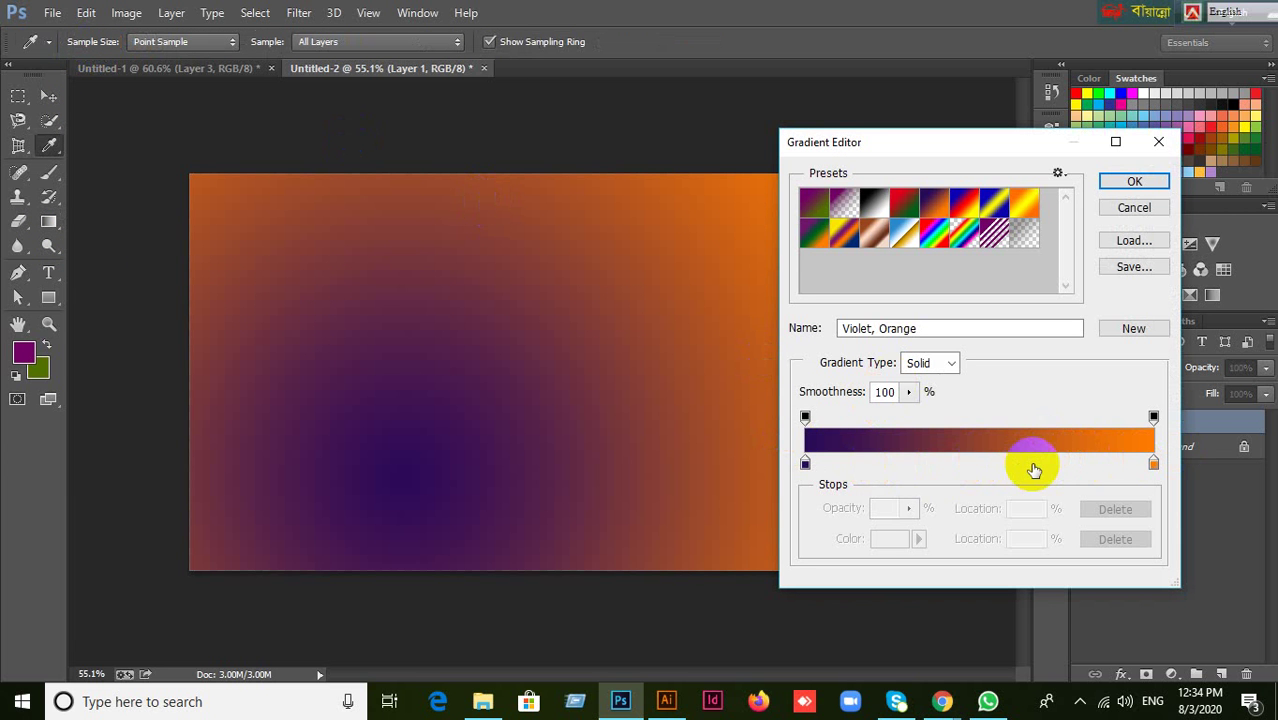
# Set the gradient's left colour stop to bright blue 1302f6.
pyautogui.click(805, 463)
pyautogui.doubleClick(805, 462)
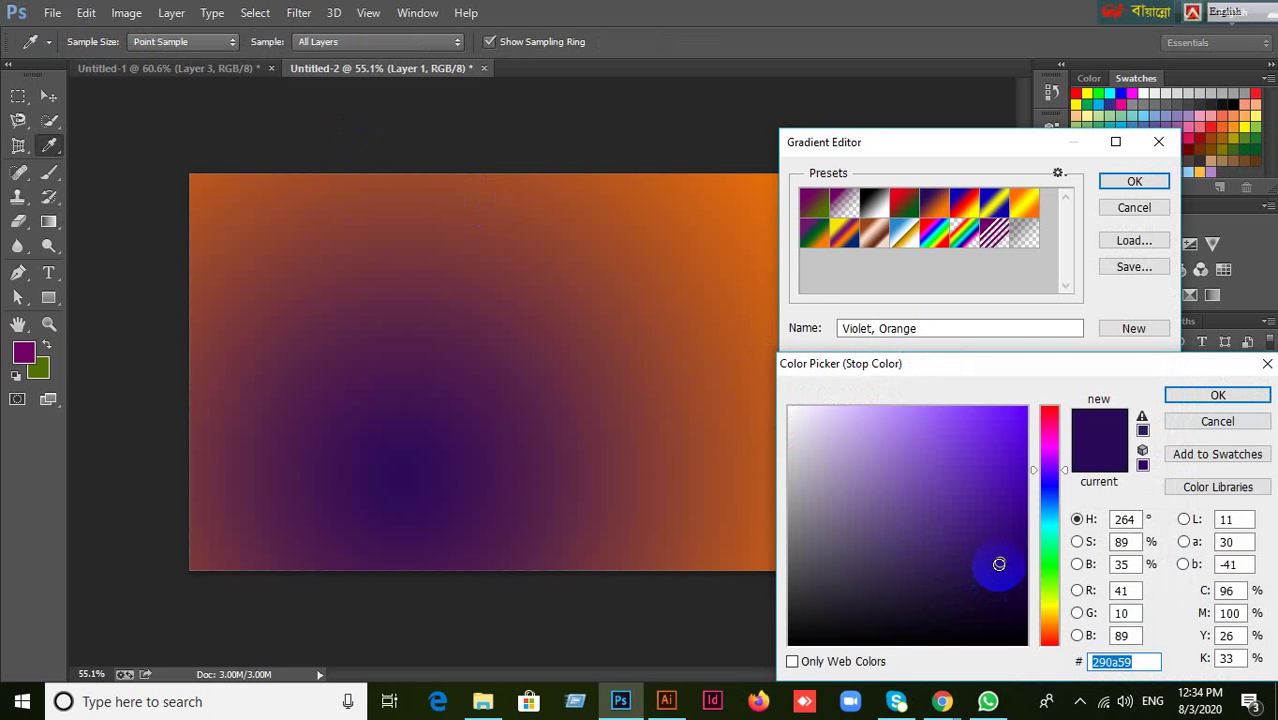
pyautogui.moveTo(998, 562); pyautogui.dragTo(1003, 430)
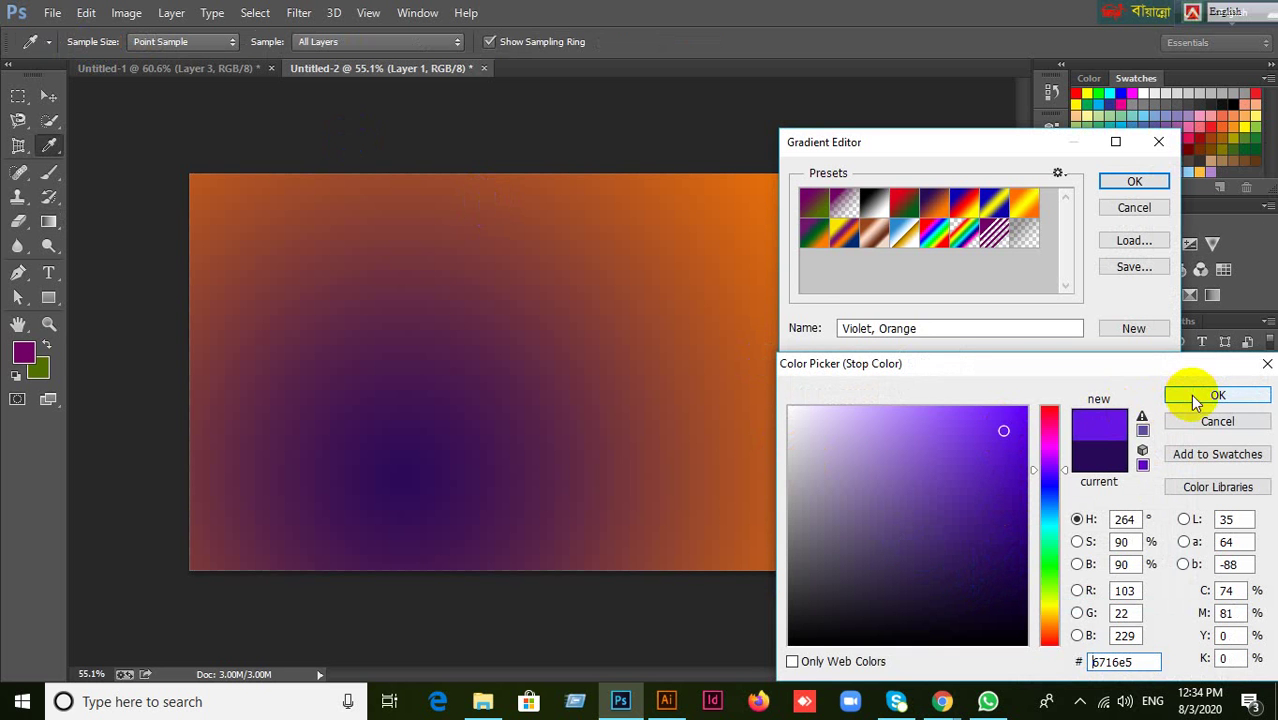
pyautogui.click(1246, 126)
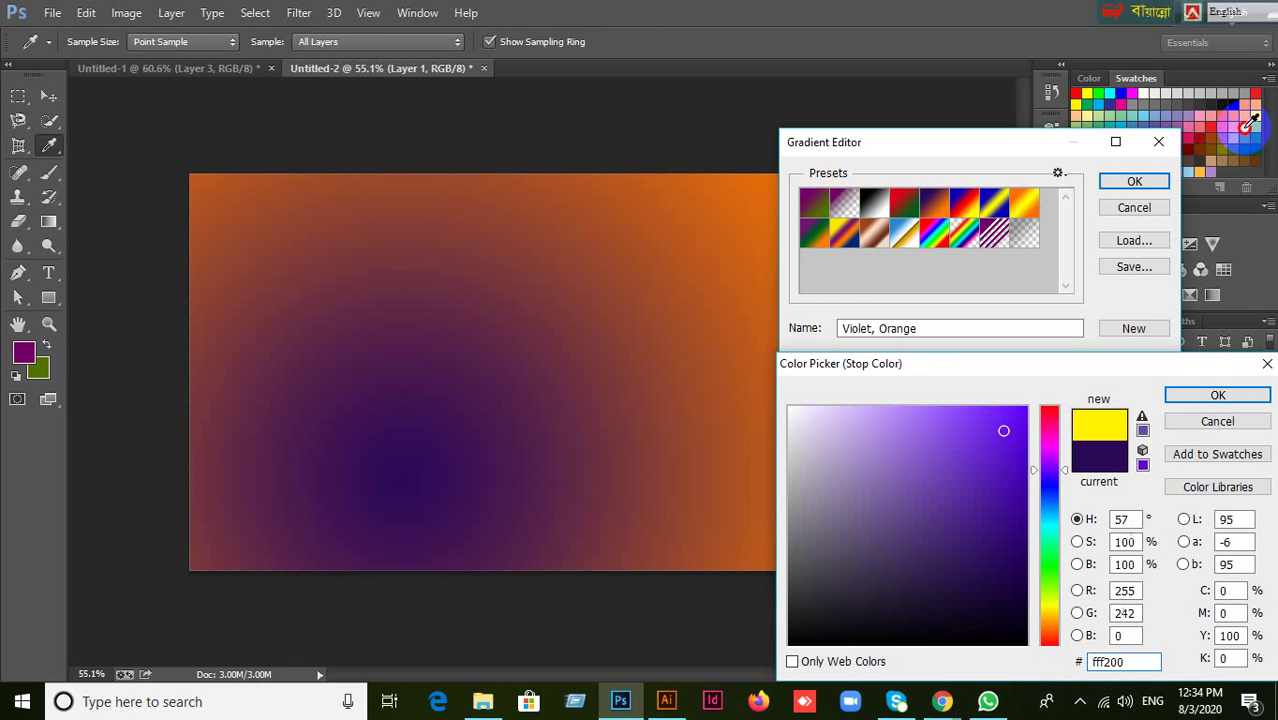
pyautogui.click(1207, 110)
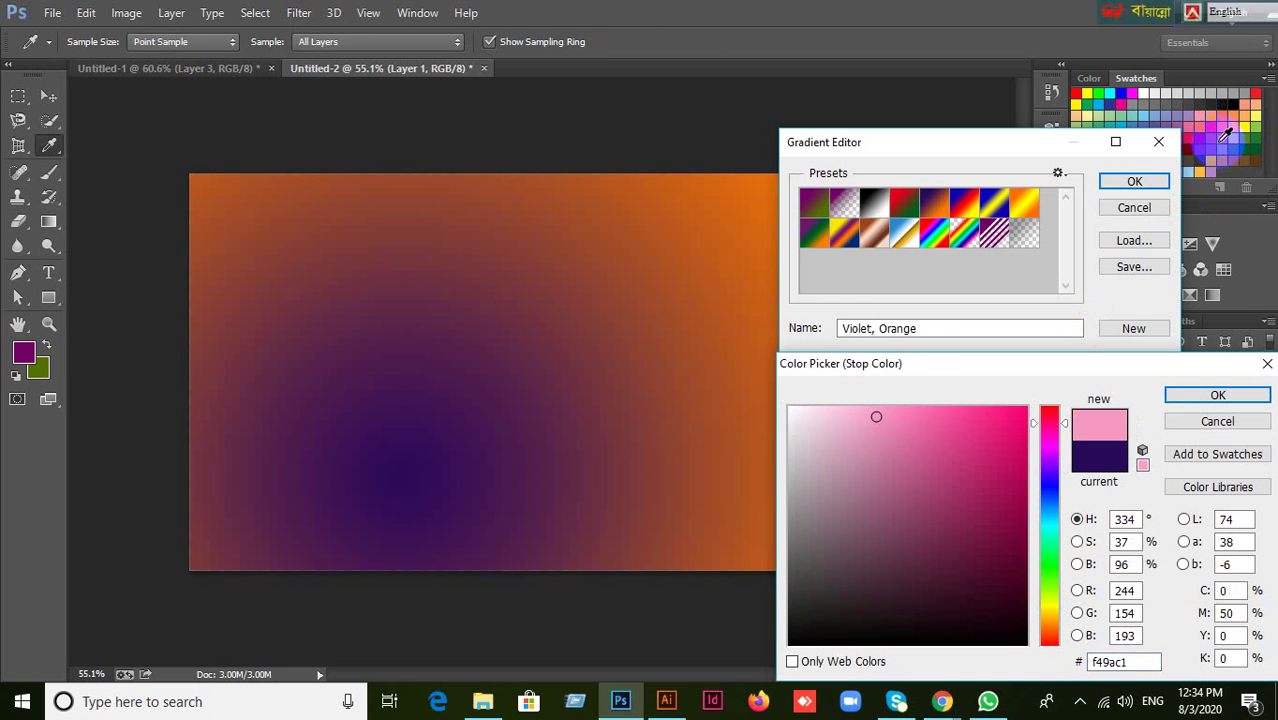
pyautogui.click(1204, 168)
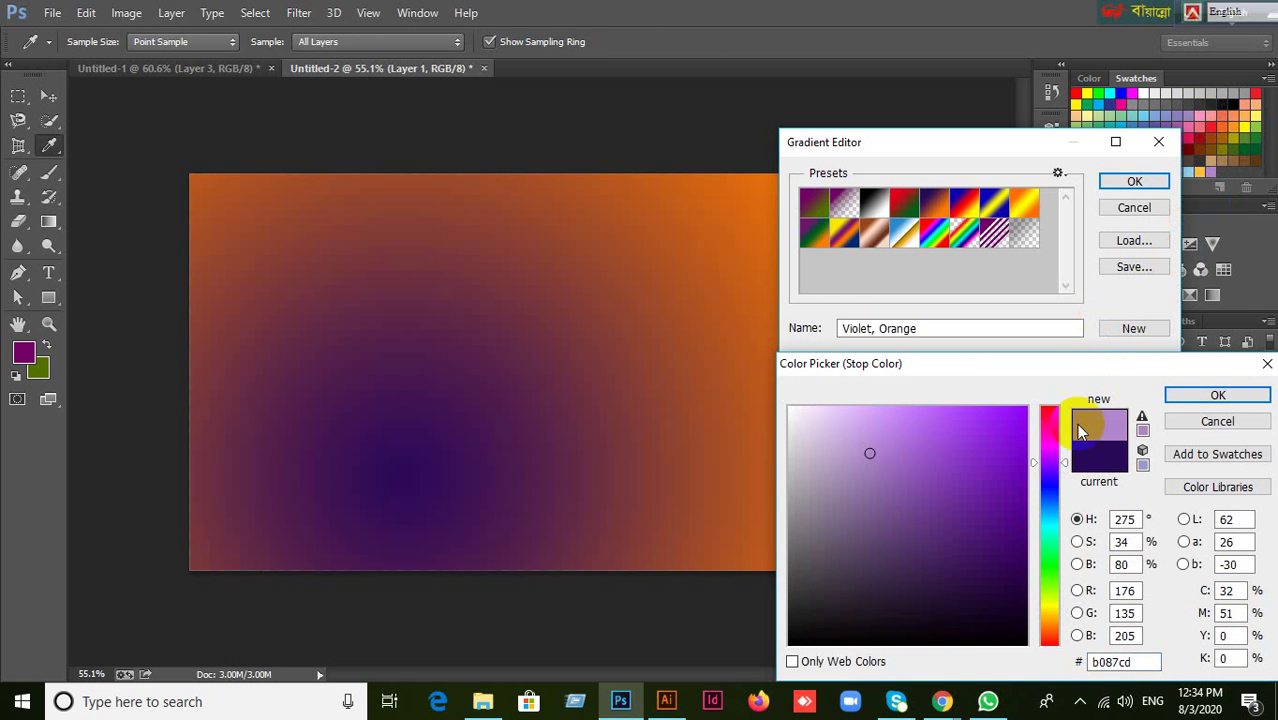
pyautogui.click(1040, 482)
pyautogui.moveTo(1040, 482); pyautogui.dragTo(1027, 476)
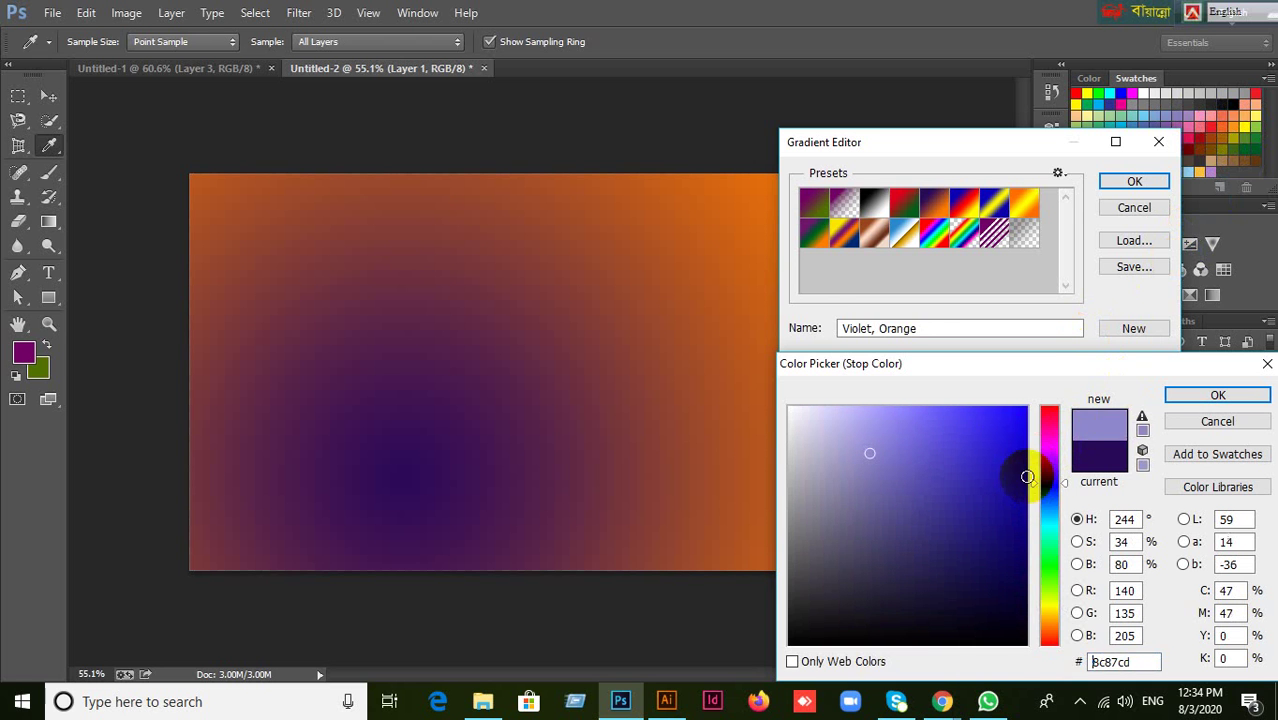
pyautogui.click(1024, 416)
pyautogui.click(1189, 397)
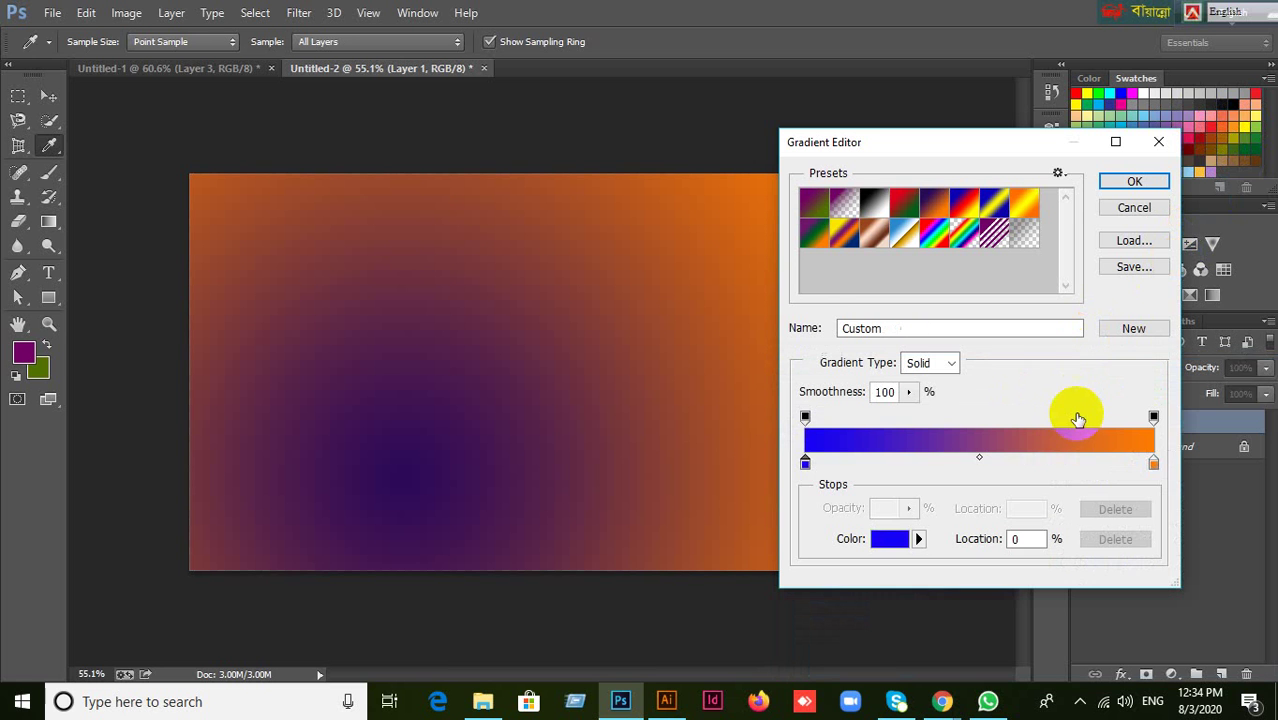
# Set the right colour stop to red ed1c24 and accept the blue-to-red gradient.
pyautogui.click(1154, 464)
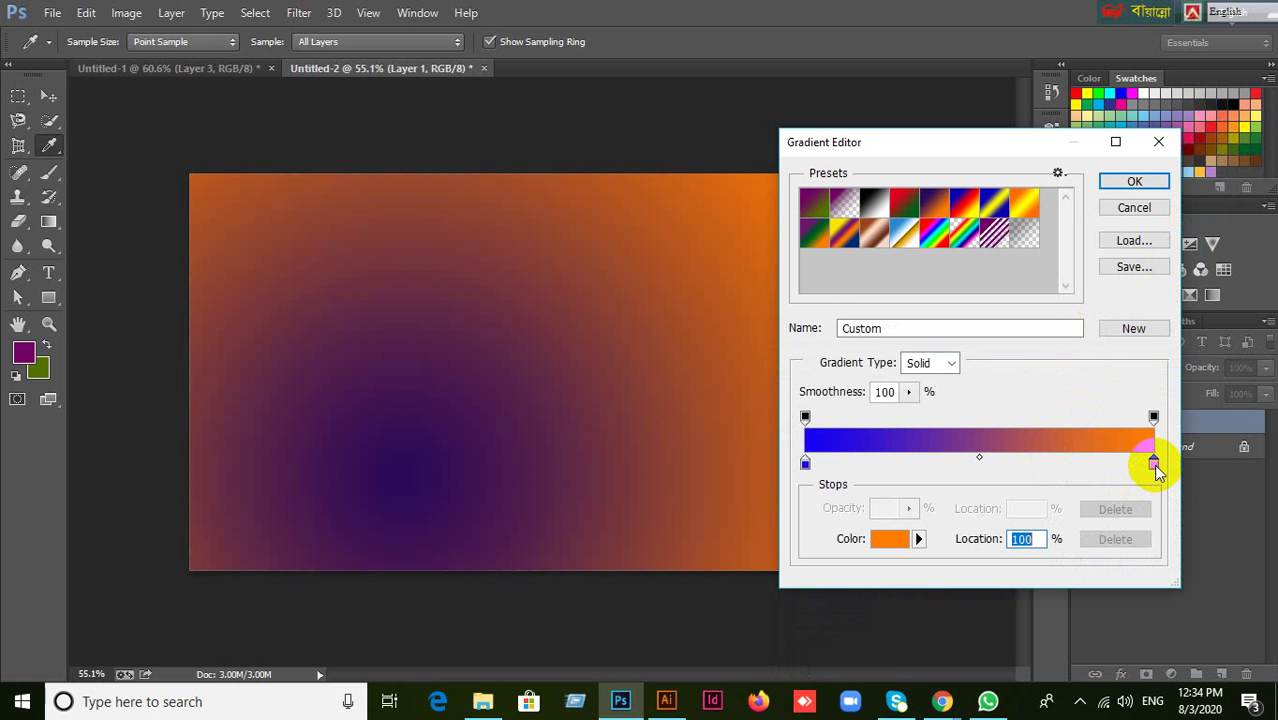
pyautogui.doubleClick(1154, 464)
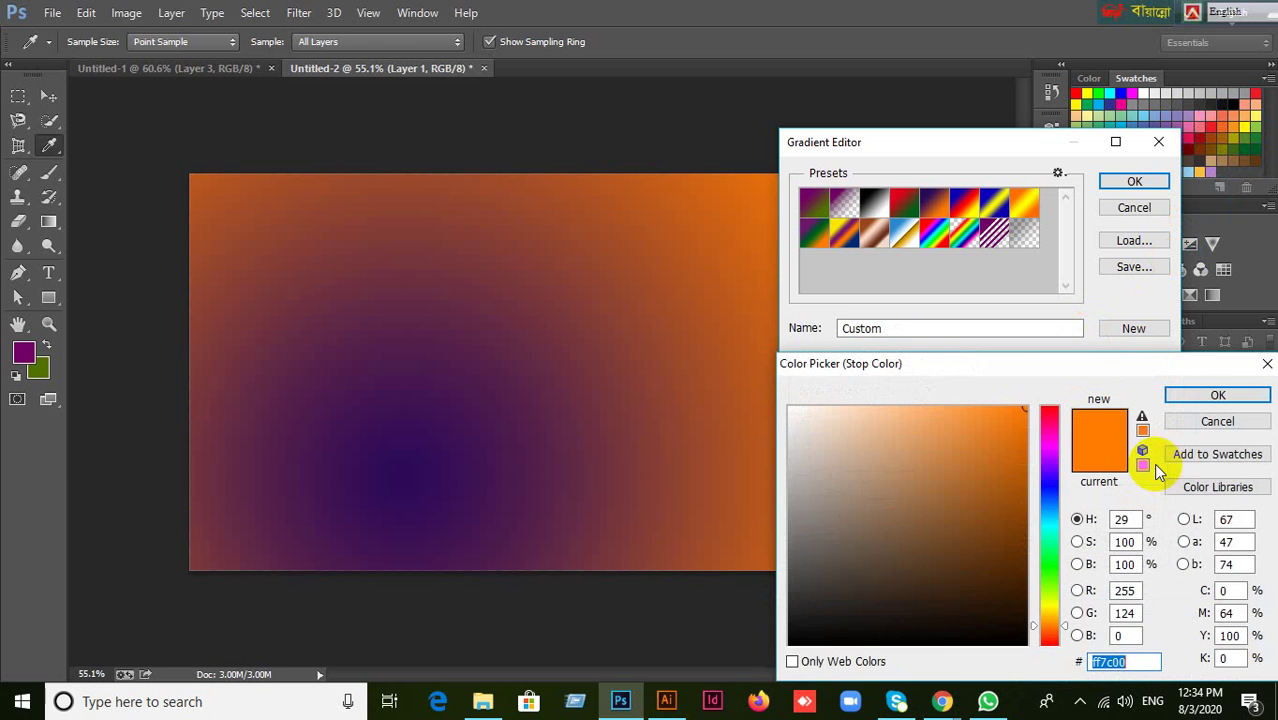
pyautogui.moveTo(1033, 628); pyautogui.dragTo(1036, 523)
pyautogui.click(1022, 500)
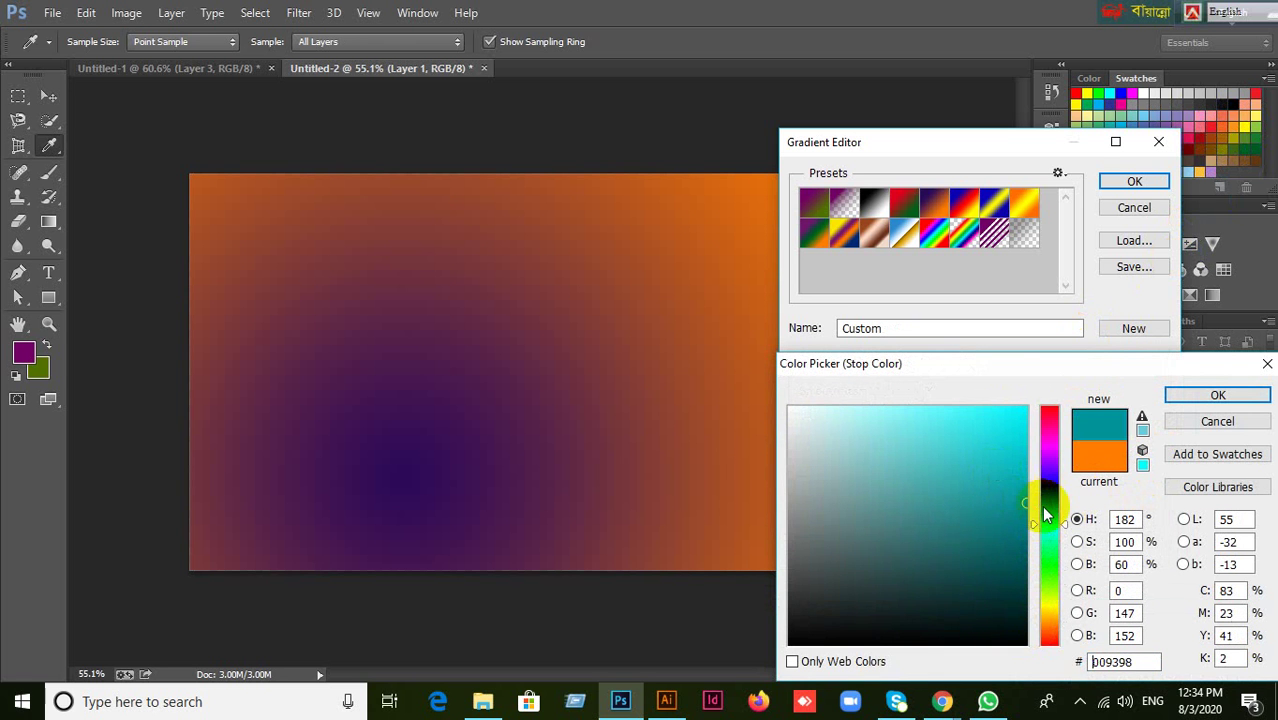
pyautogui.click(1234, 116)
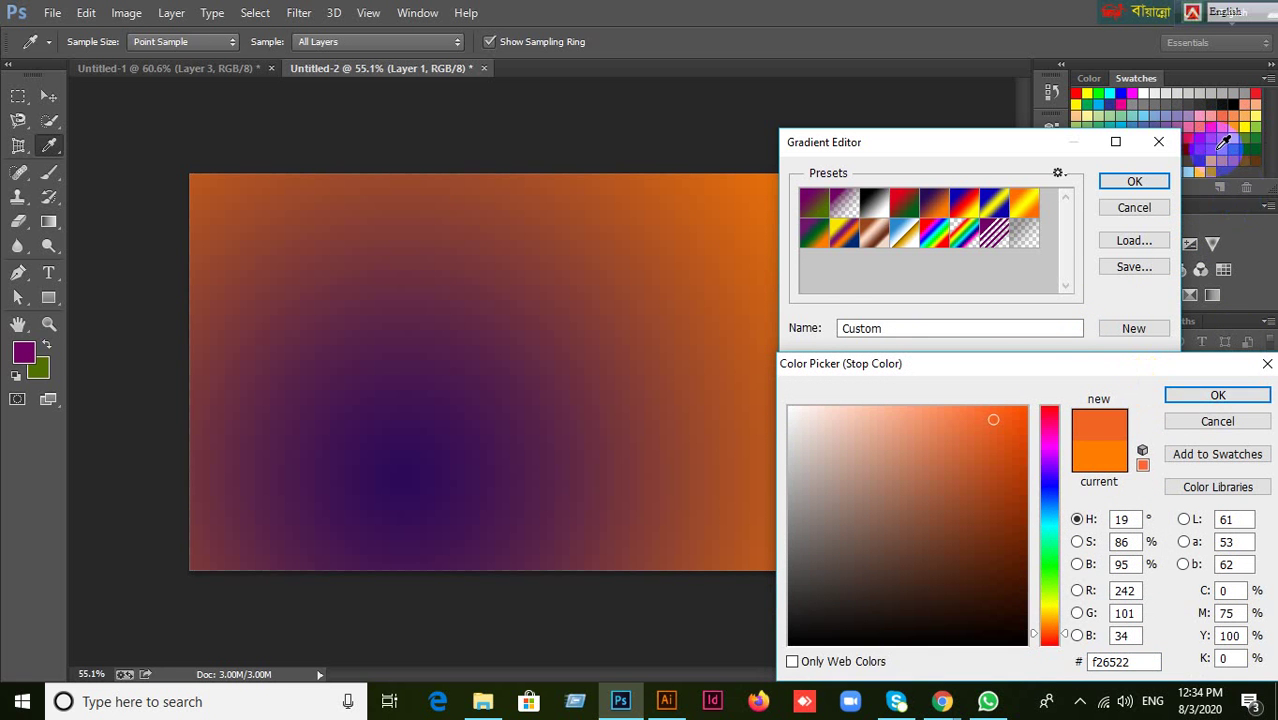
pyautogui.click(1222, 116)
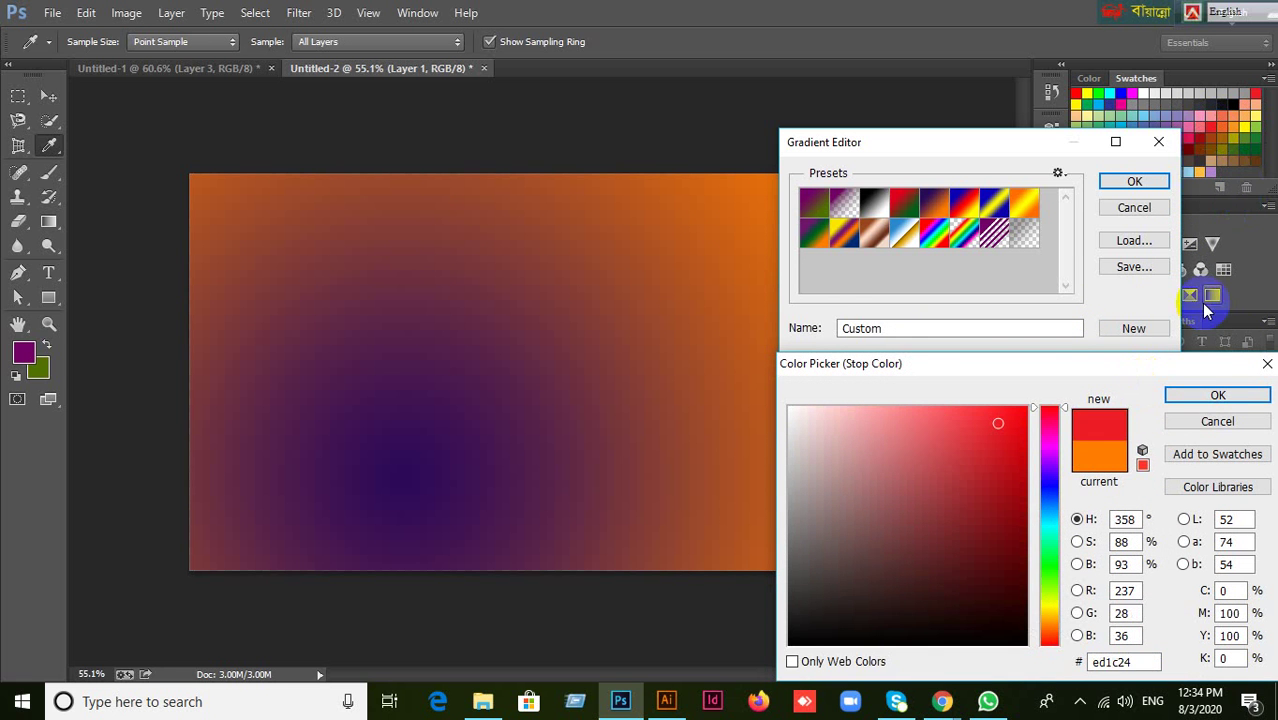
pyautogui.click(1207, 392)
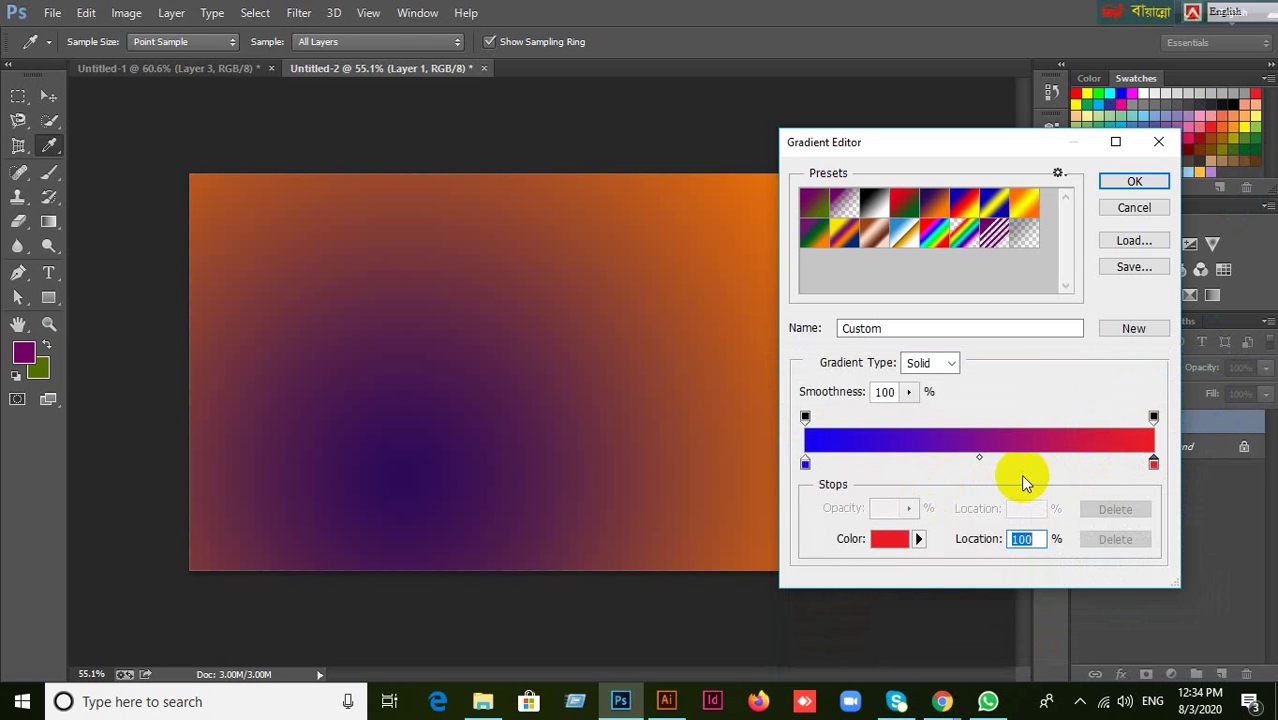
pyautogui.click(1133, 181)
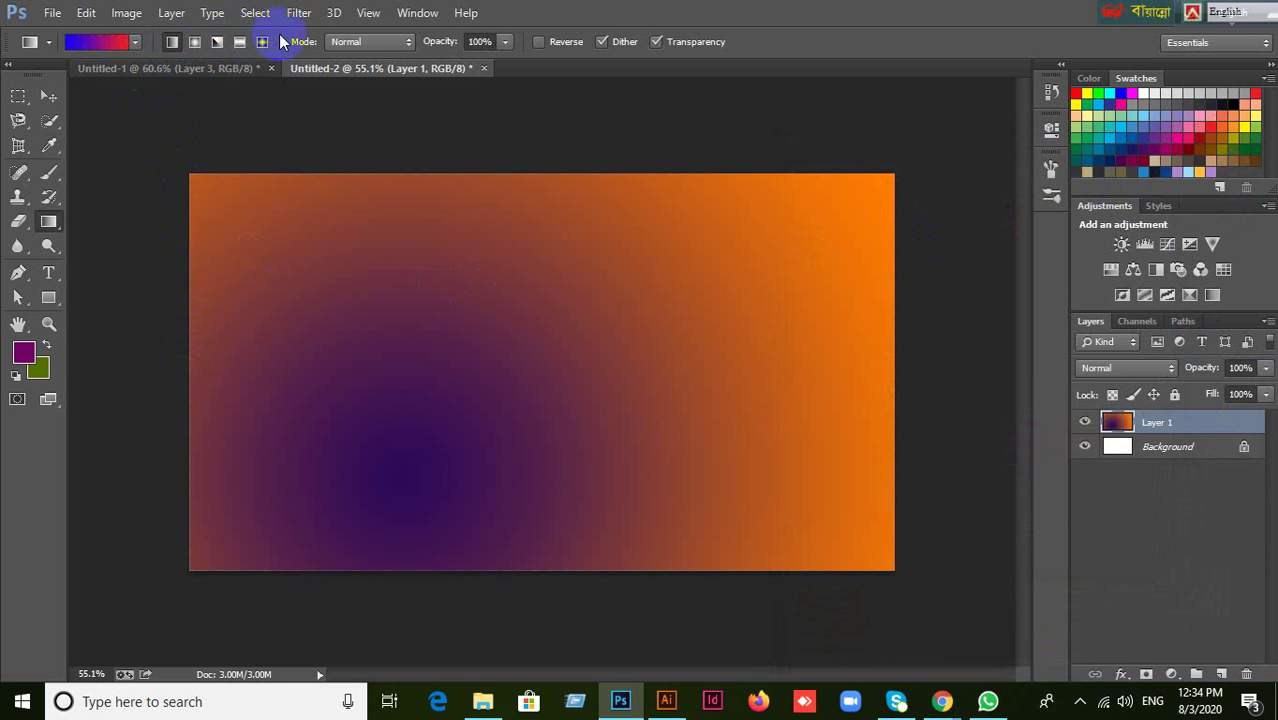
# Fill Layer 1 left to right with blue-to-red, marquee a mid-canvas rectangle, and add Layer 2.
pyautogui.moveTo(189, 358); pyautogui.dragTo(907, 356)
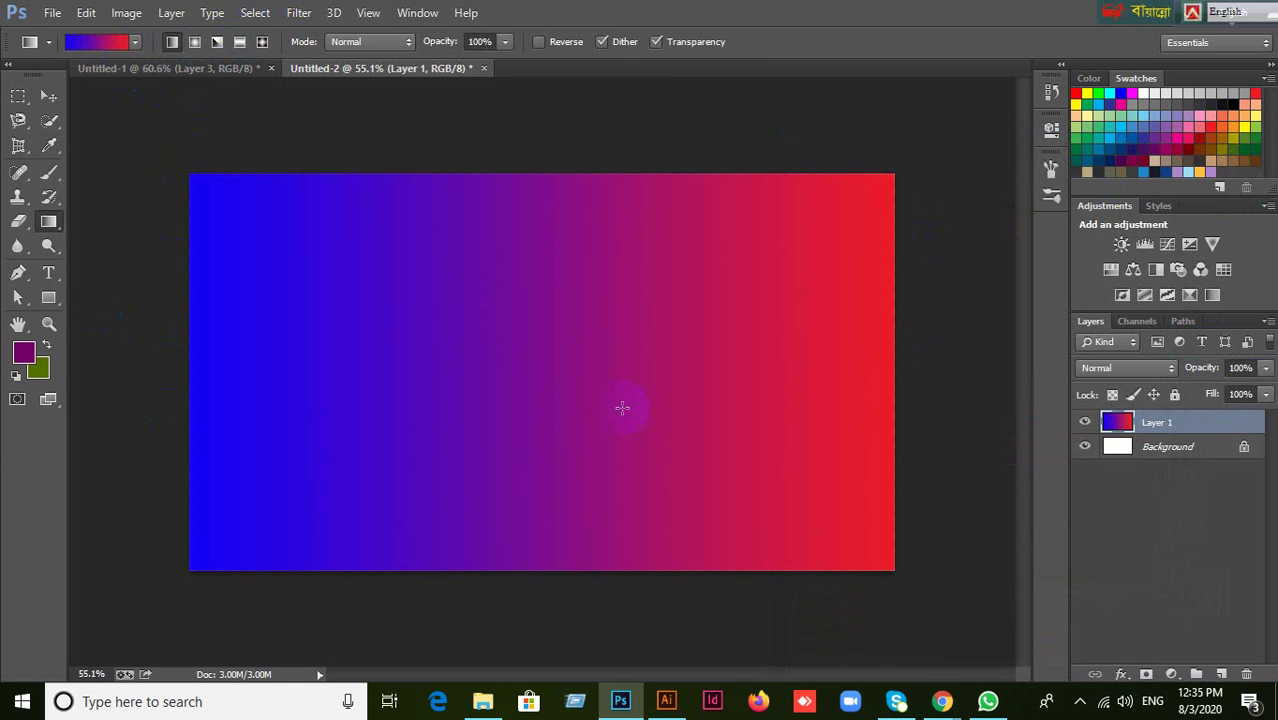
pyautogui.click(18, 96)
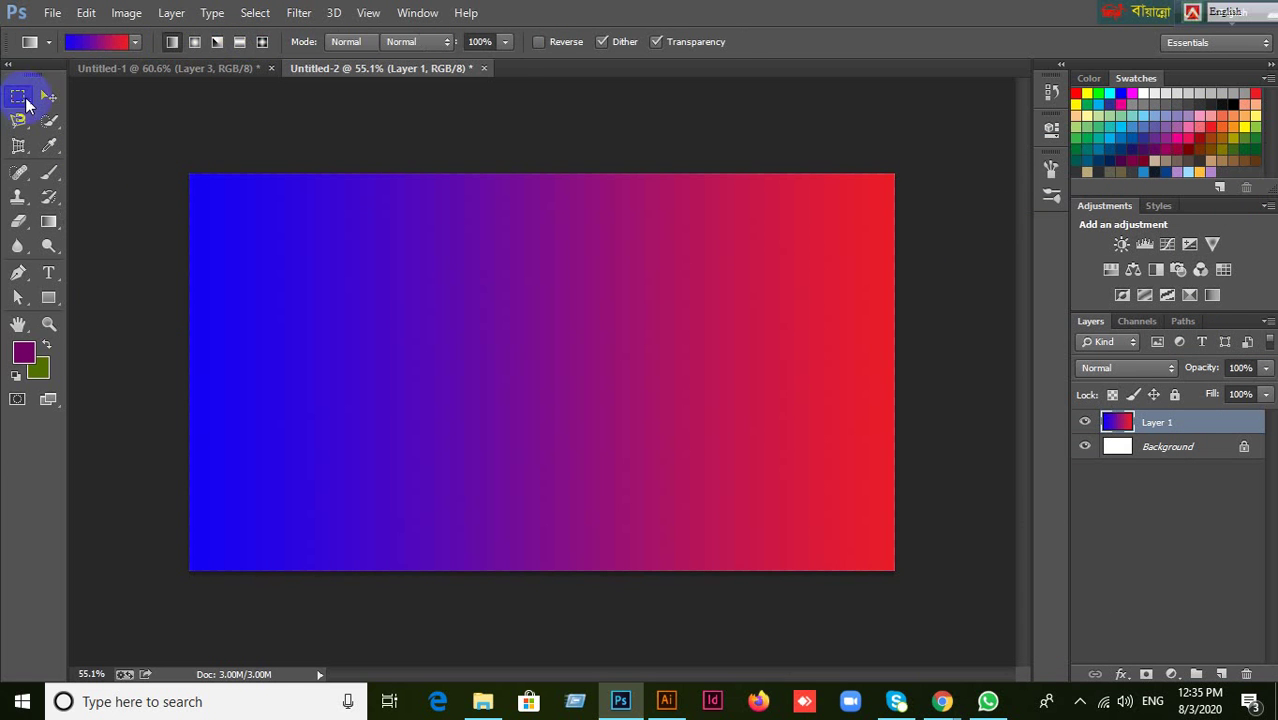
pyautogui.moveTo(391, 260); pyautogui.dragTo(652, 424)
pyautogui.click(1221, 674)
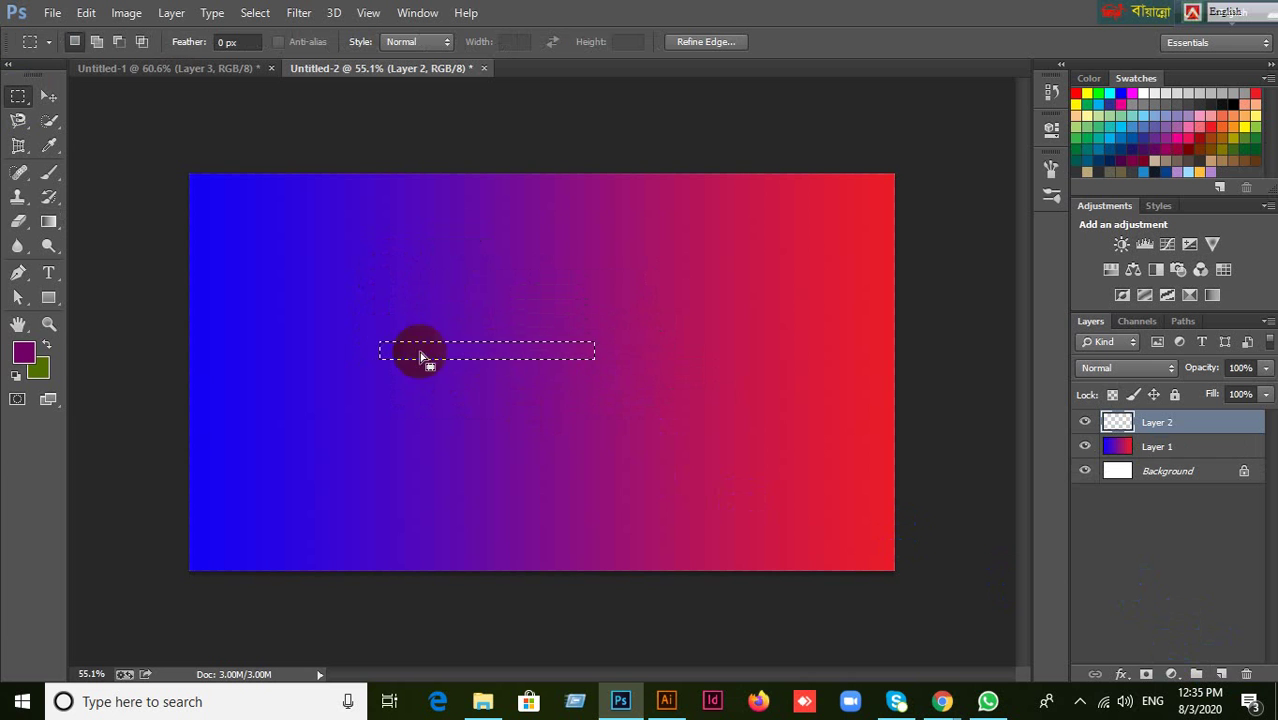
# Fill the Layer 2 rectangle with a reversed red-to-blue gradient, then deselect it.
pyautogui.click(48, 221)
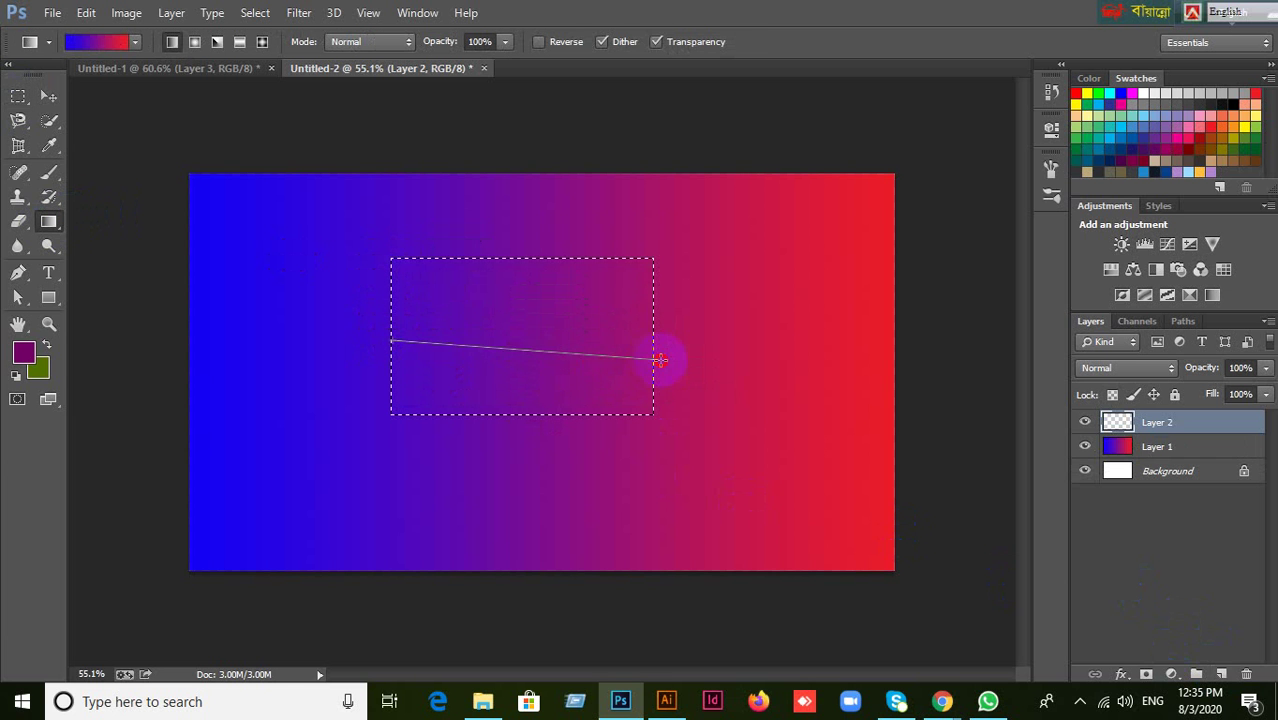
pyautogui.moveTo(430, 395); pyautogui.dragTo(599, 396)
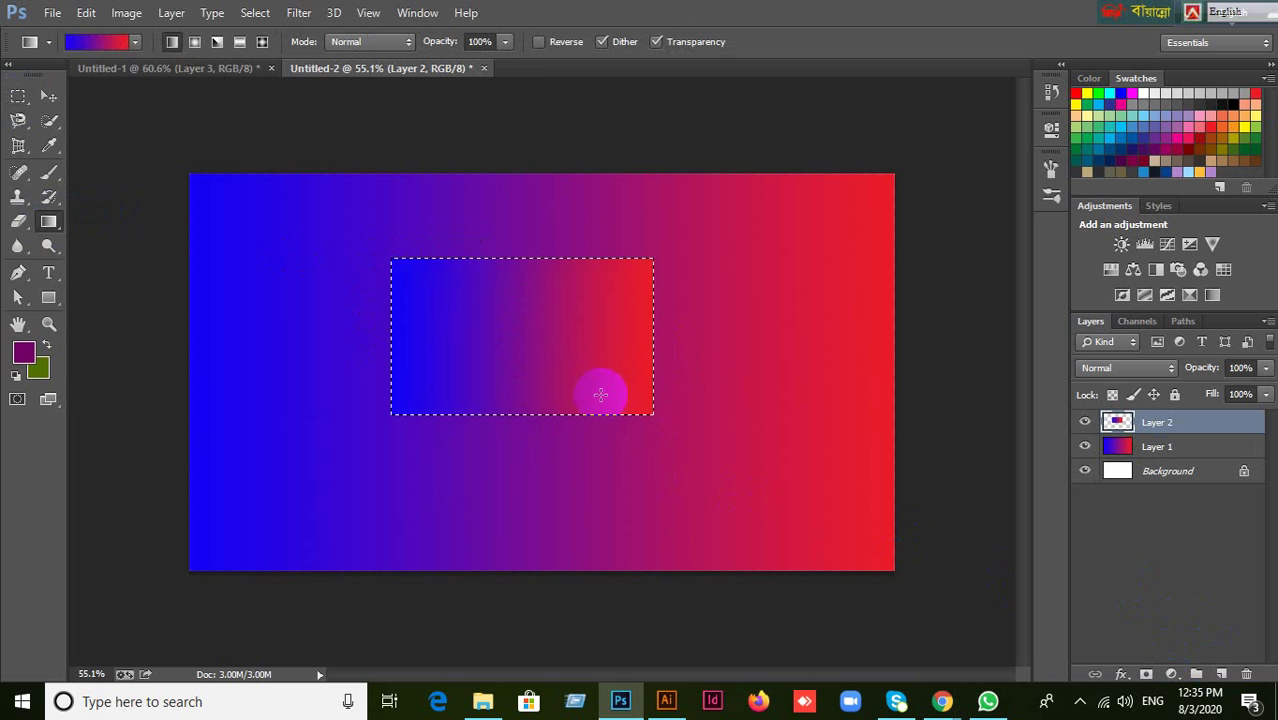
pyautogui.hotkey('ctrl', 'z')
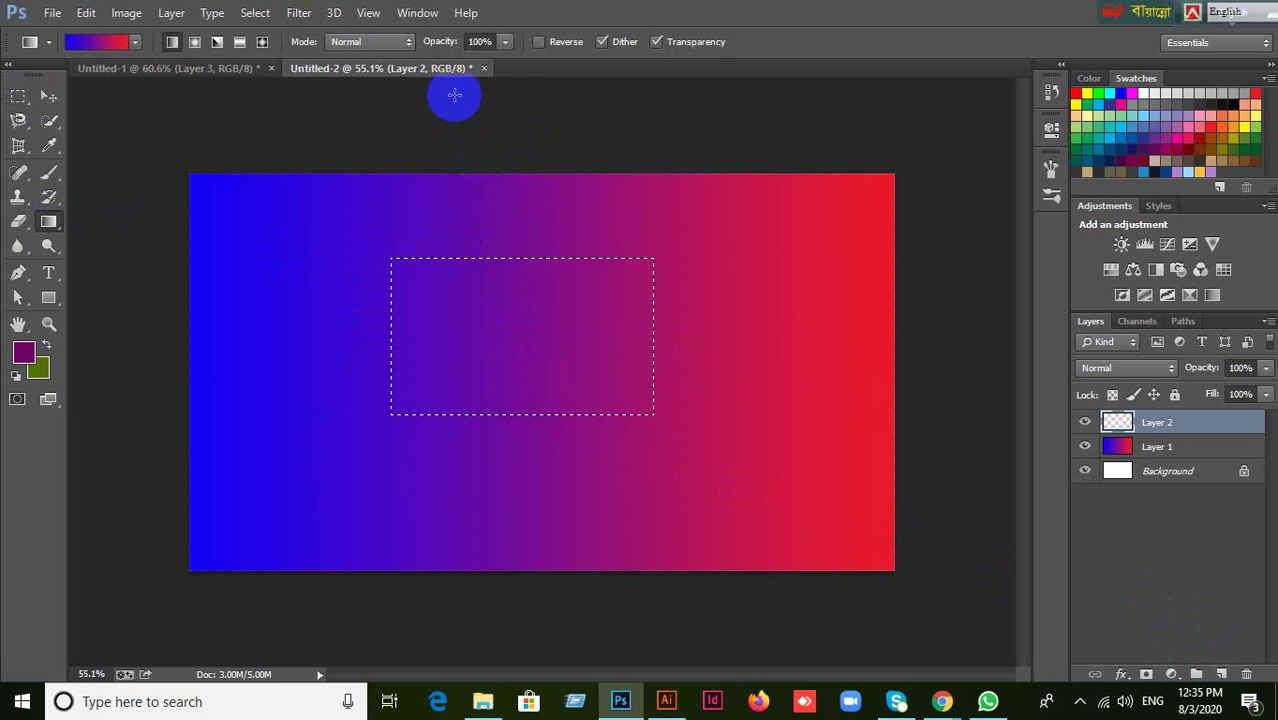
pyautogui.click(539, 41)
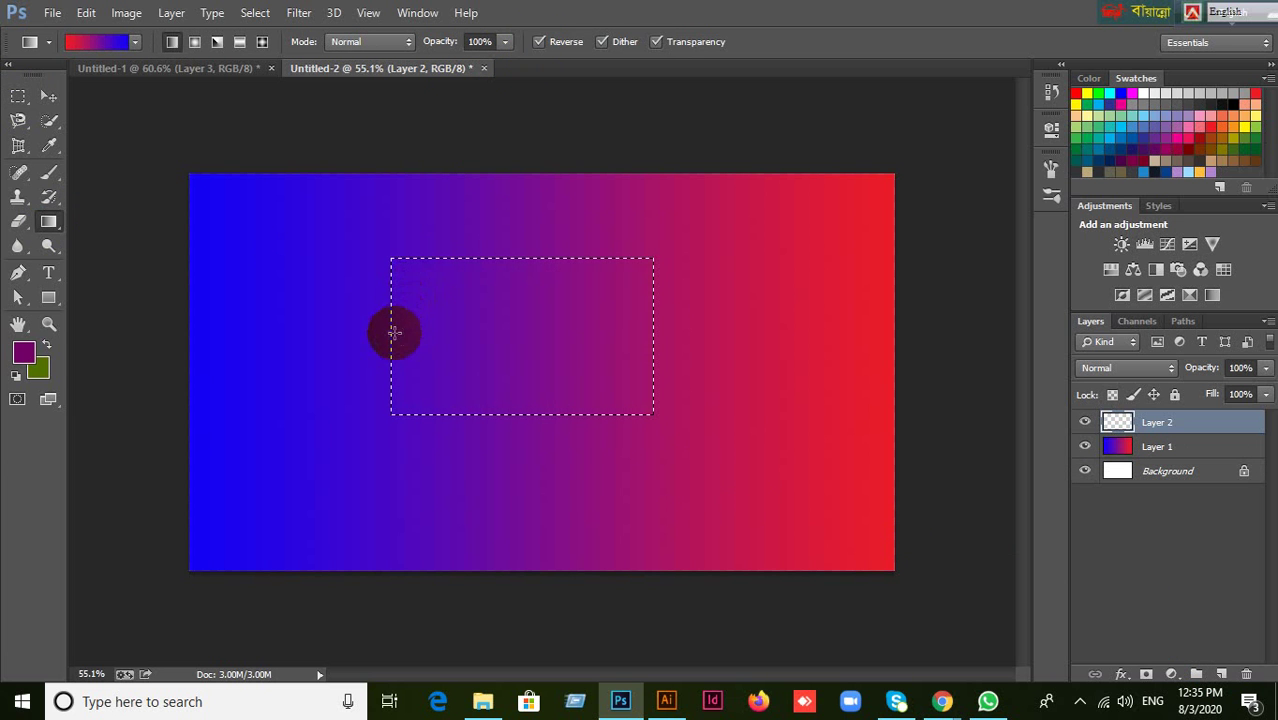
pyautogui.moveTo(395, 334); pyautogui.dragTo(654, 334)
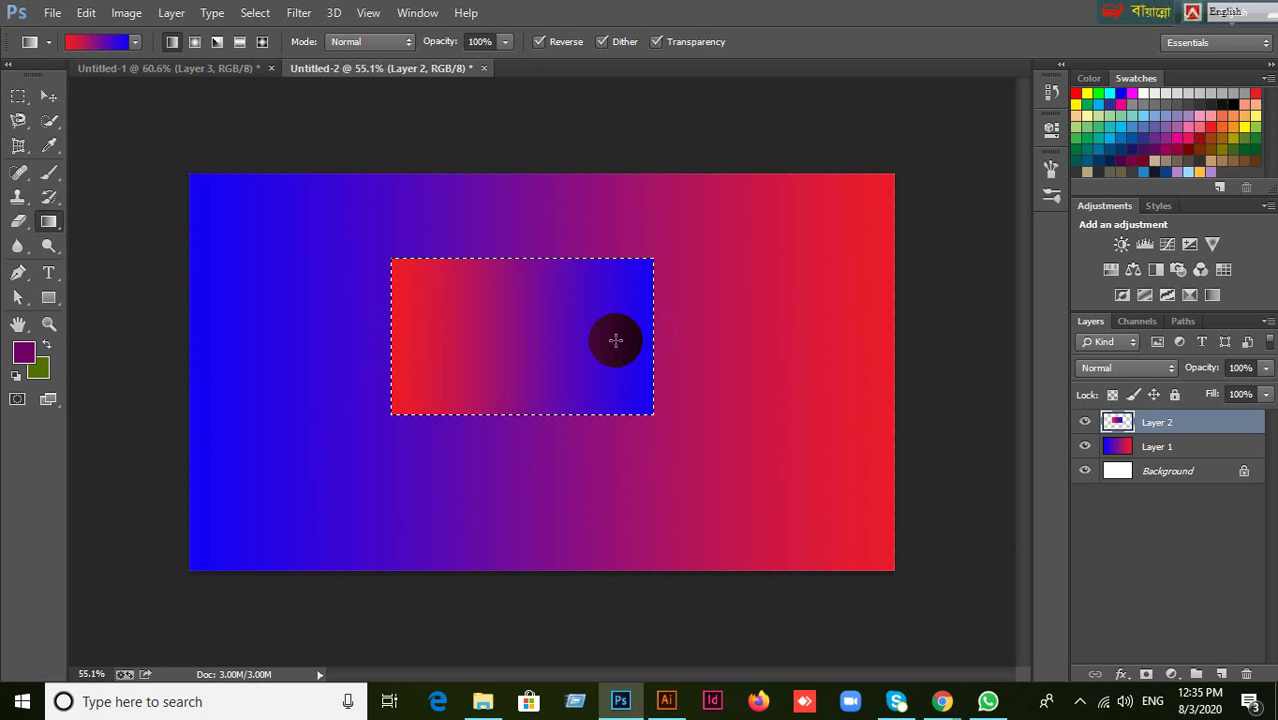
pyautogui.click(85, 45)
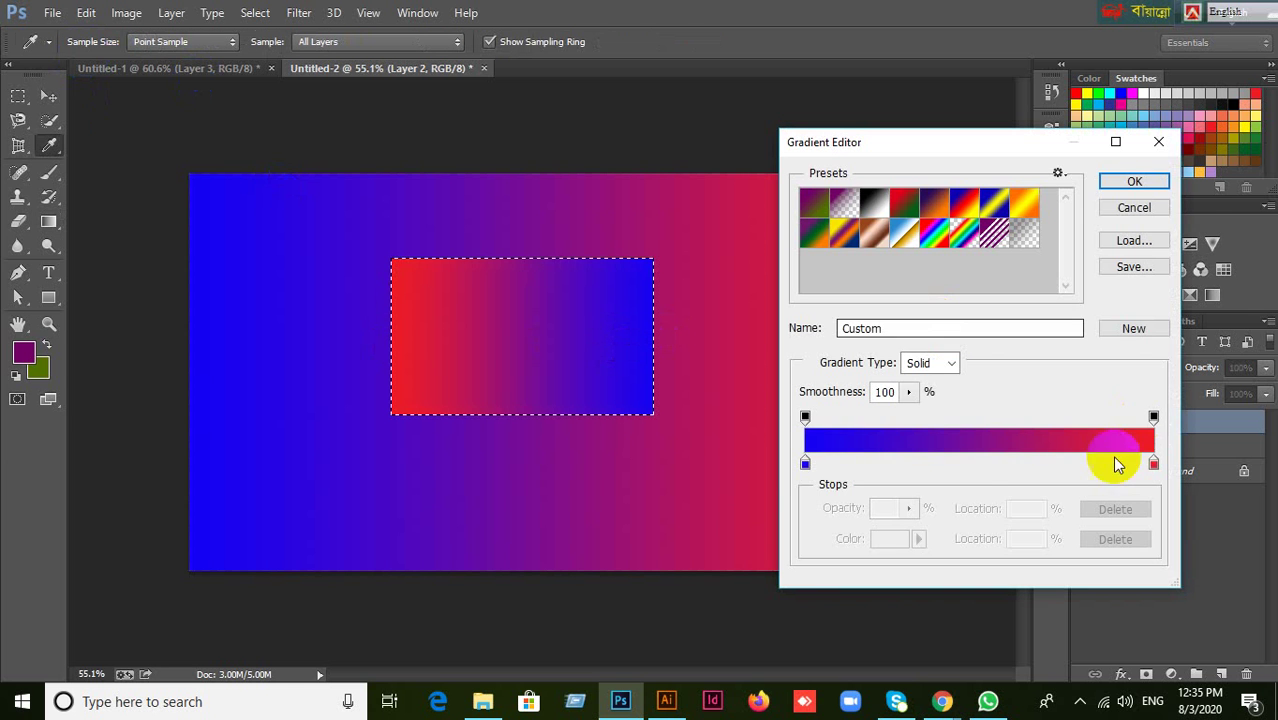
pyautogui.click(1134, 207)
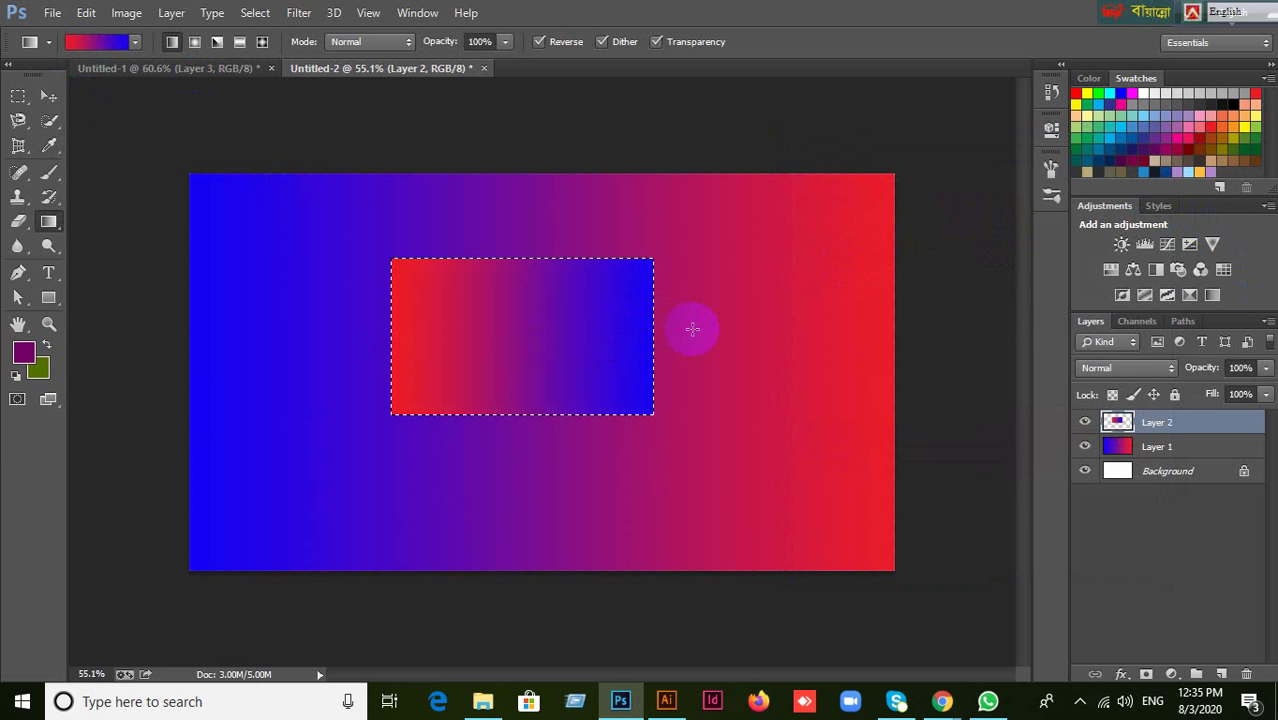
pyautogui.hotkey('ctrl', 'd')
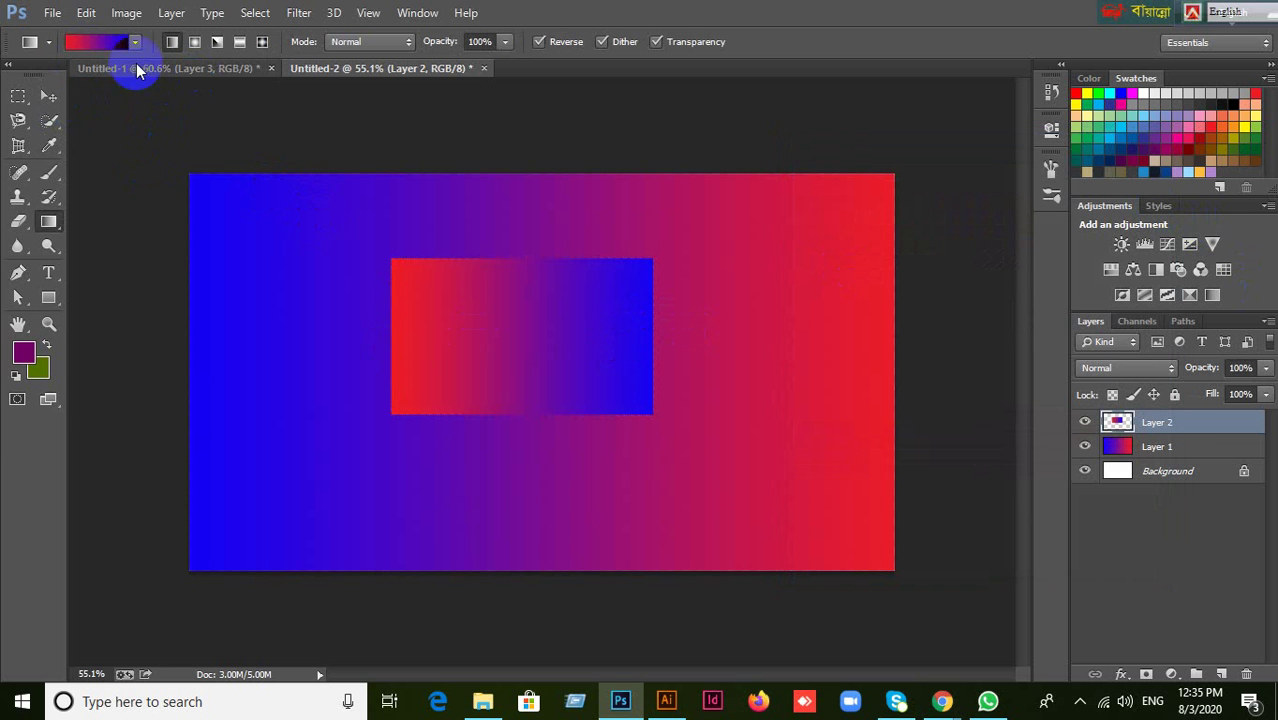
# Add a yellow-orange #fcbe43 colour stop at 50% between the blue and red stops.
pyautogui.click(105, 42)
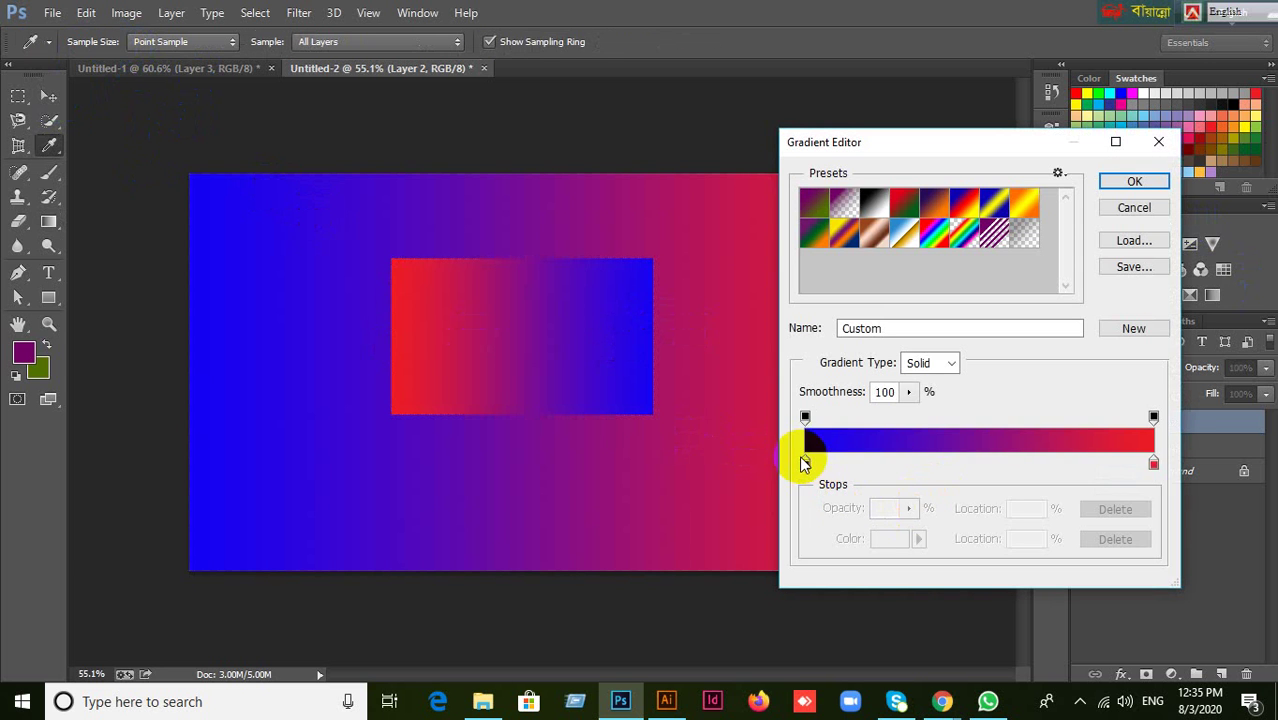
pyautogui.click(805, 463)
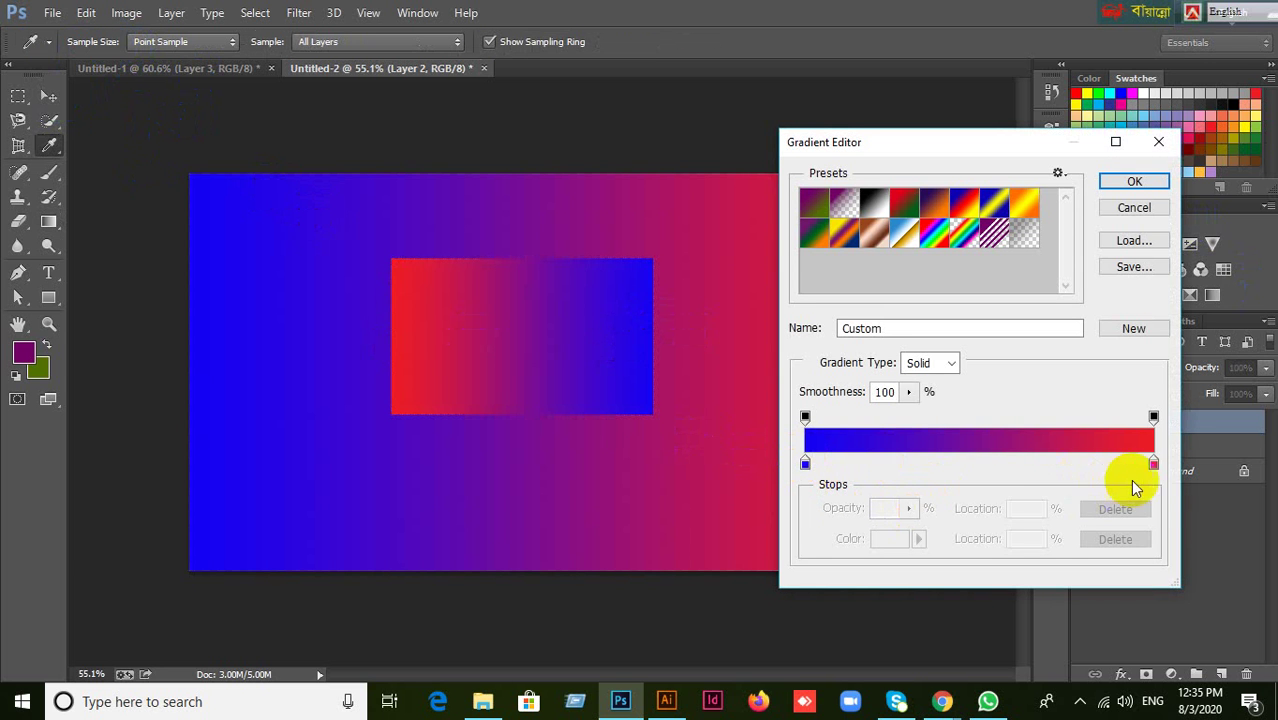
pyautogui.click(979, 463)
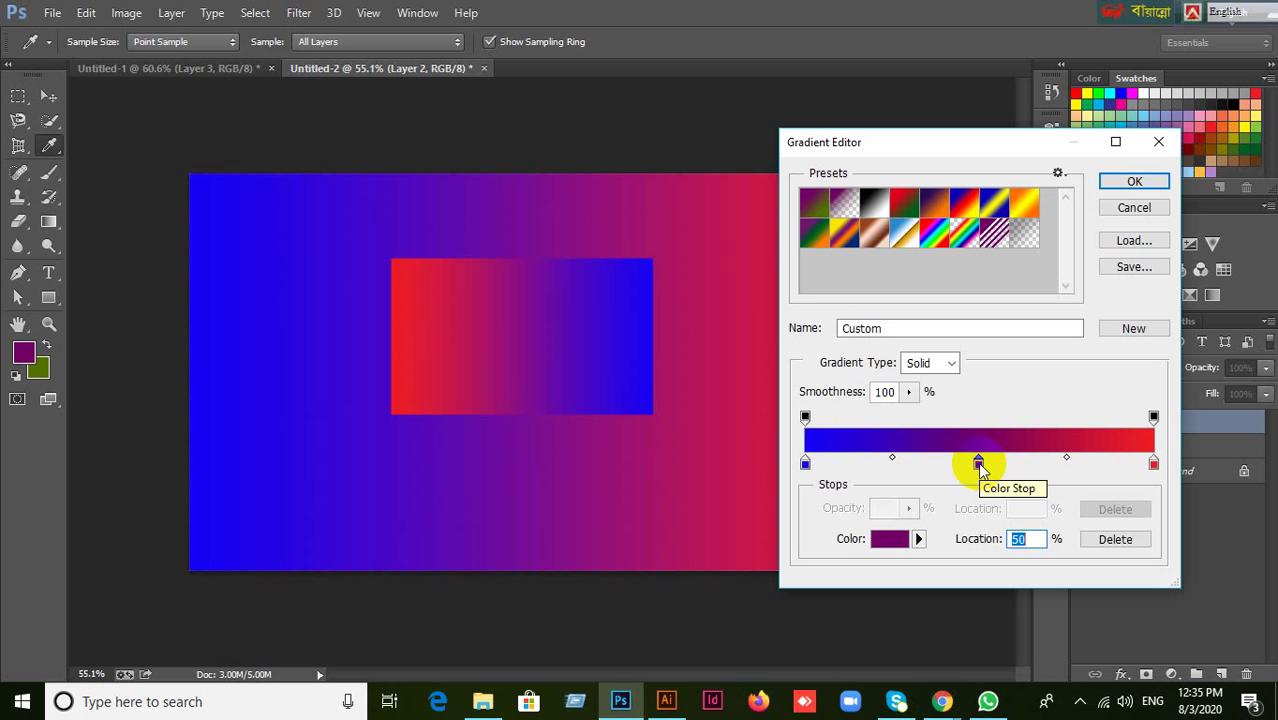
pyautogui.doubleClick(978, 463)
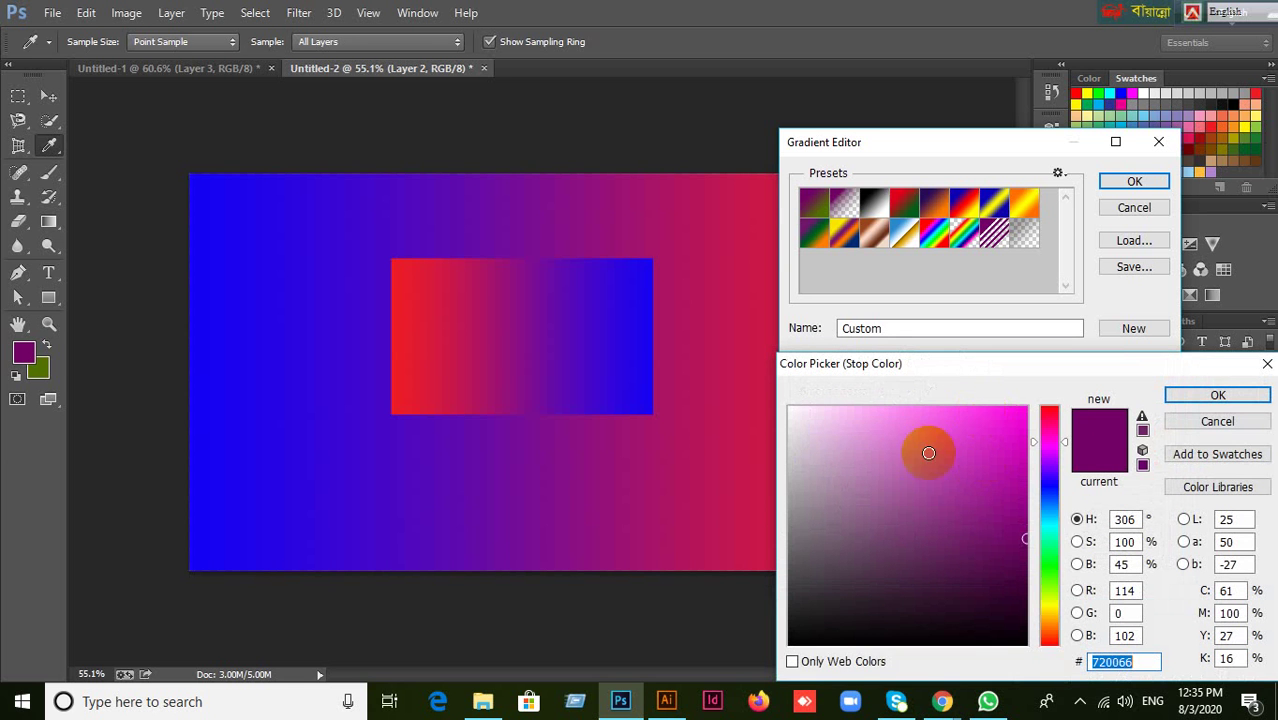
pyautogui.click(1199, 168)
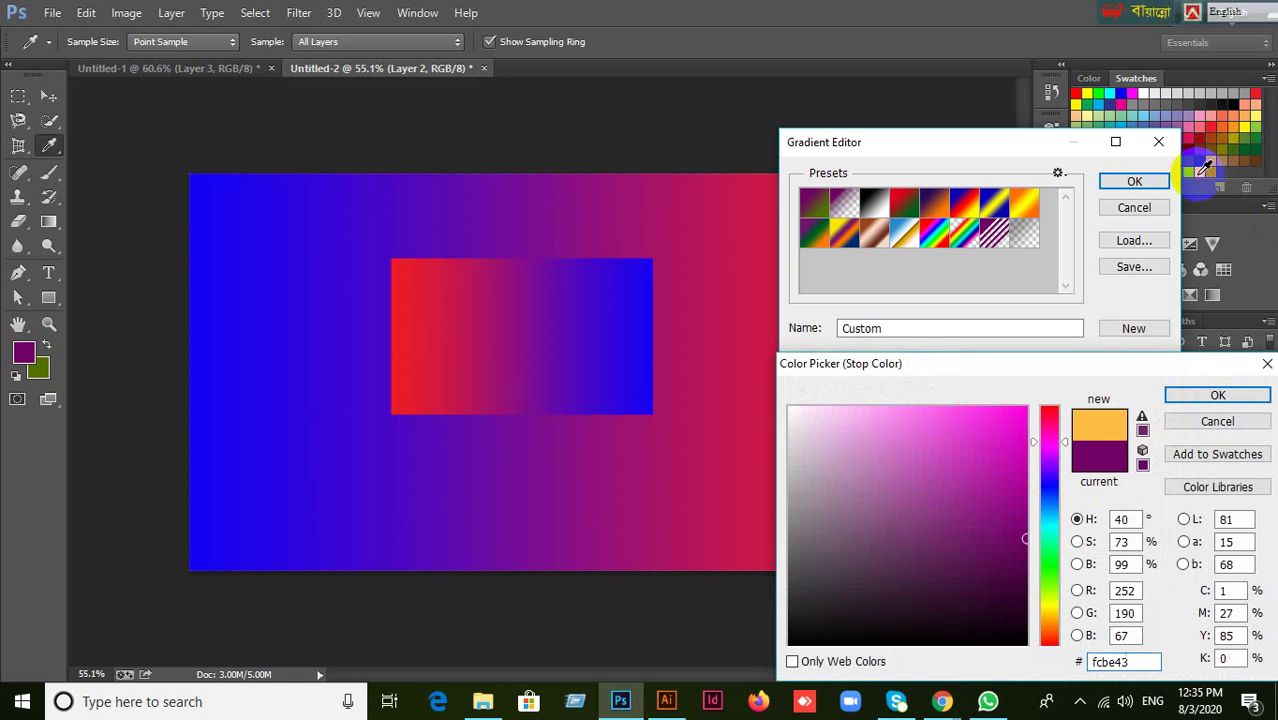
pyautogui.click(1229, 396)
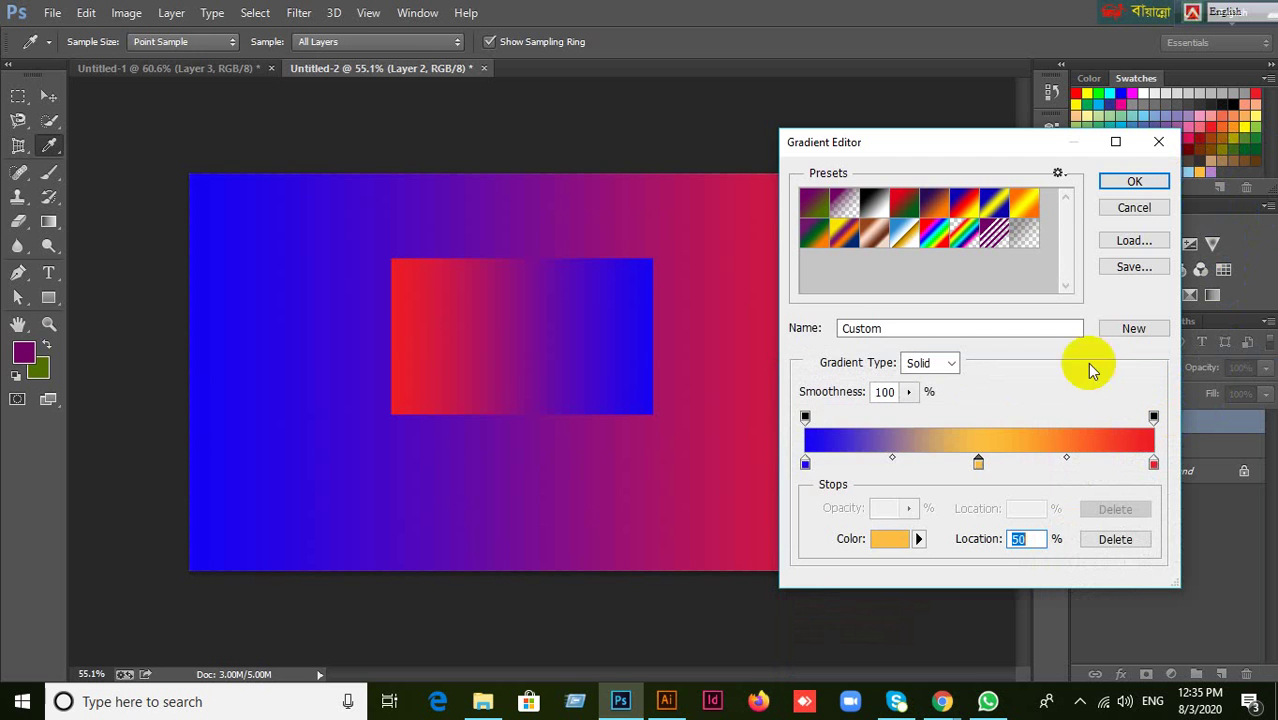
pyautogui.click(1130, 186)
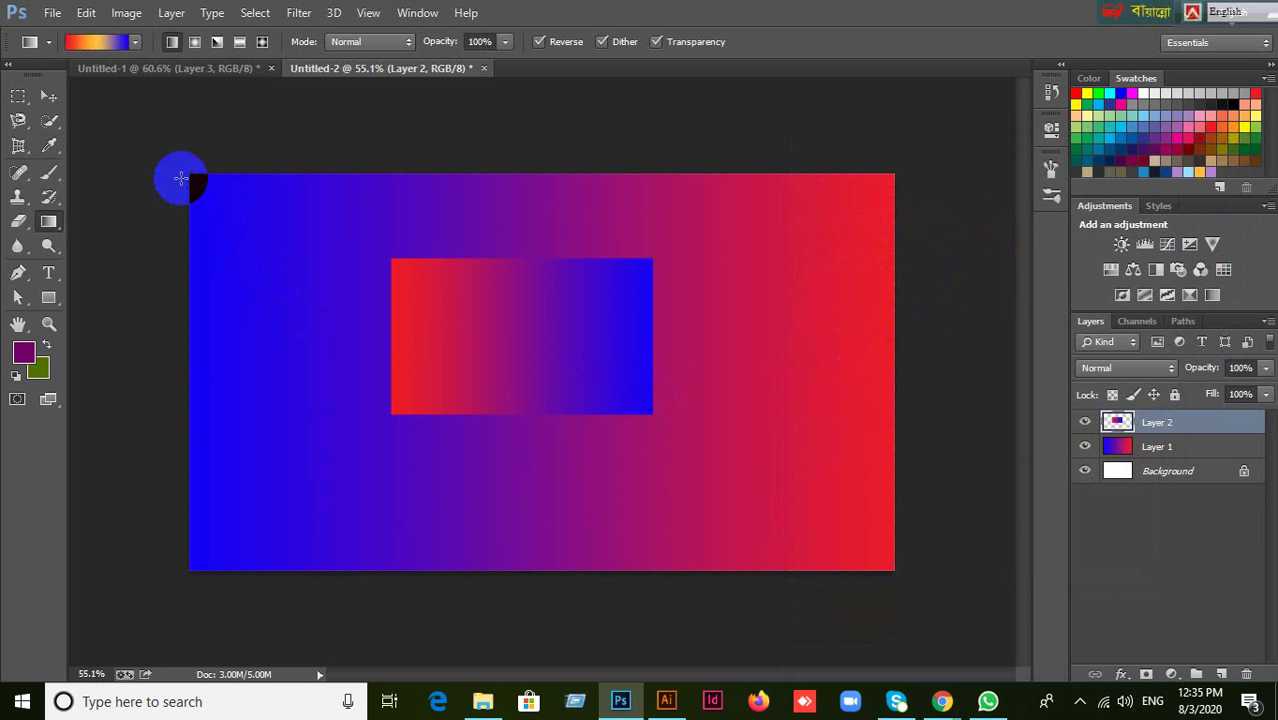
# Redraw Layer 2's gradient vertically: red at top, yellow-orange middle, blue at bottom.
pyautogui.moveTo(186, 175); pyautogui.dragTo(866, 514)
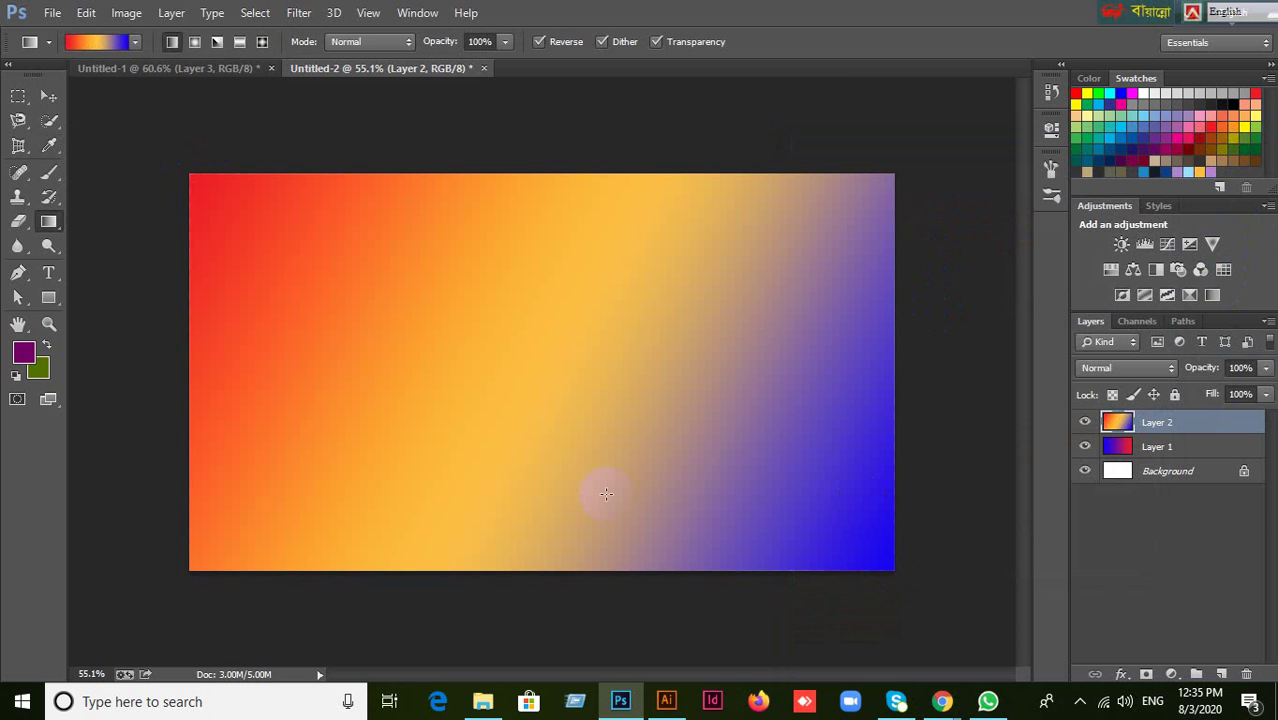
pyautogui.moveTo(186, 568); pyautogui.dragTo(882, 192)
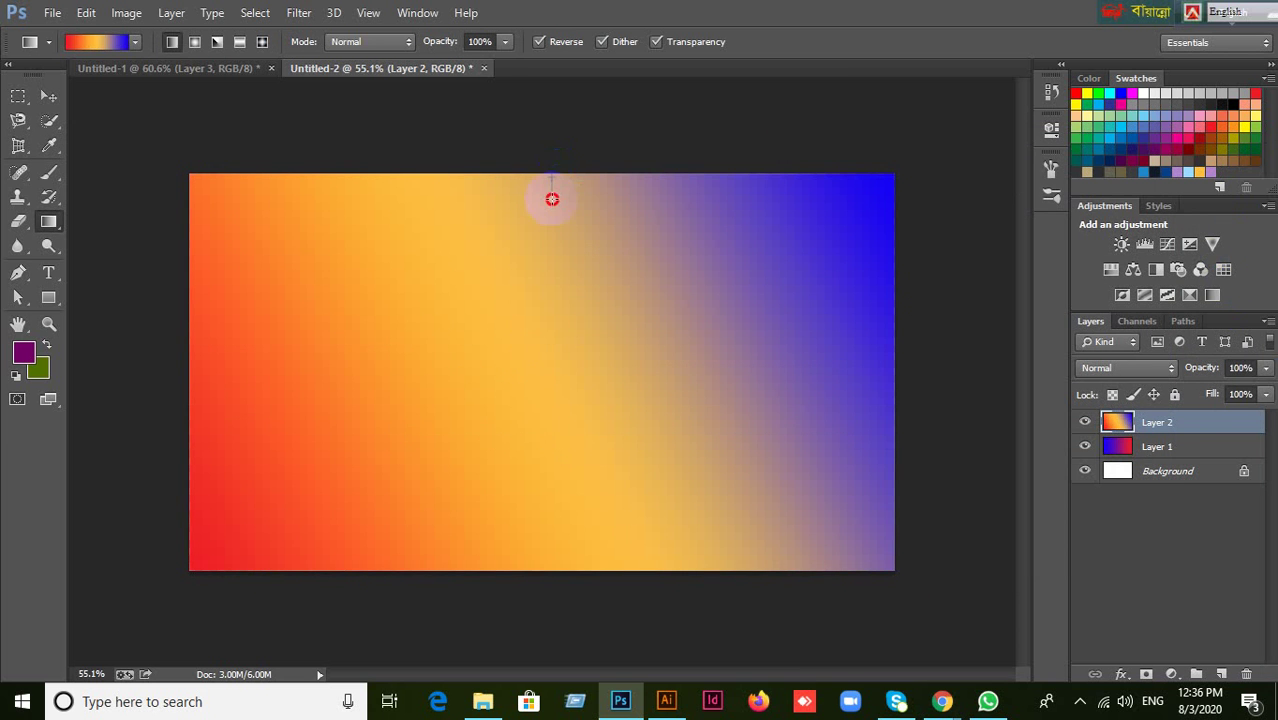
pyautogui.moveTo(552, 199); pyautogui.dragTo(553, 575)
pyautogui.click(87, 42)
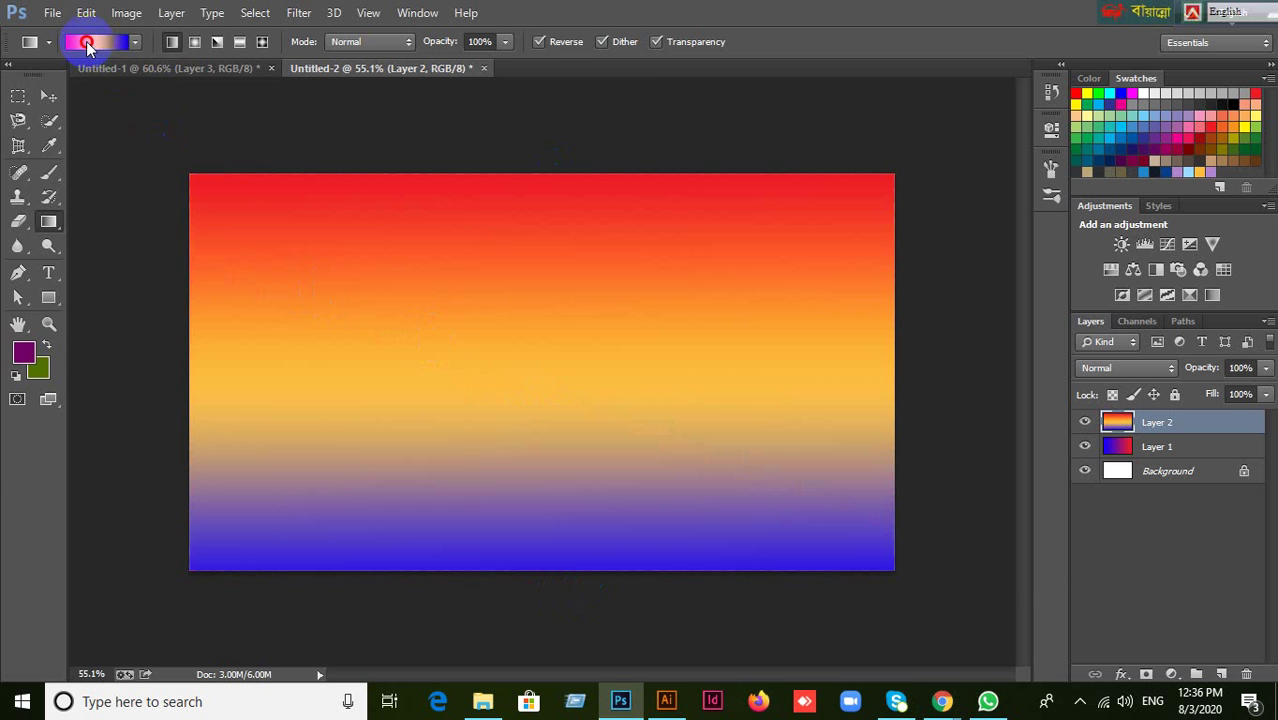
# Delete the orange and added purple stops, leaving a plain blue-to-red gradient.
pyautogui.click(886, 463)
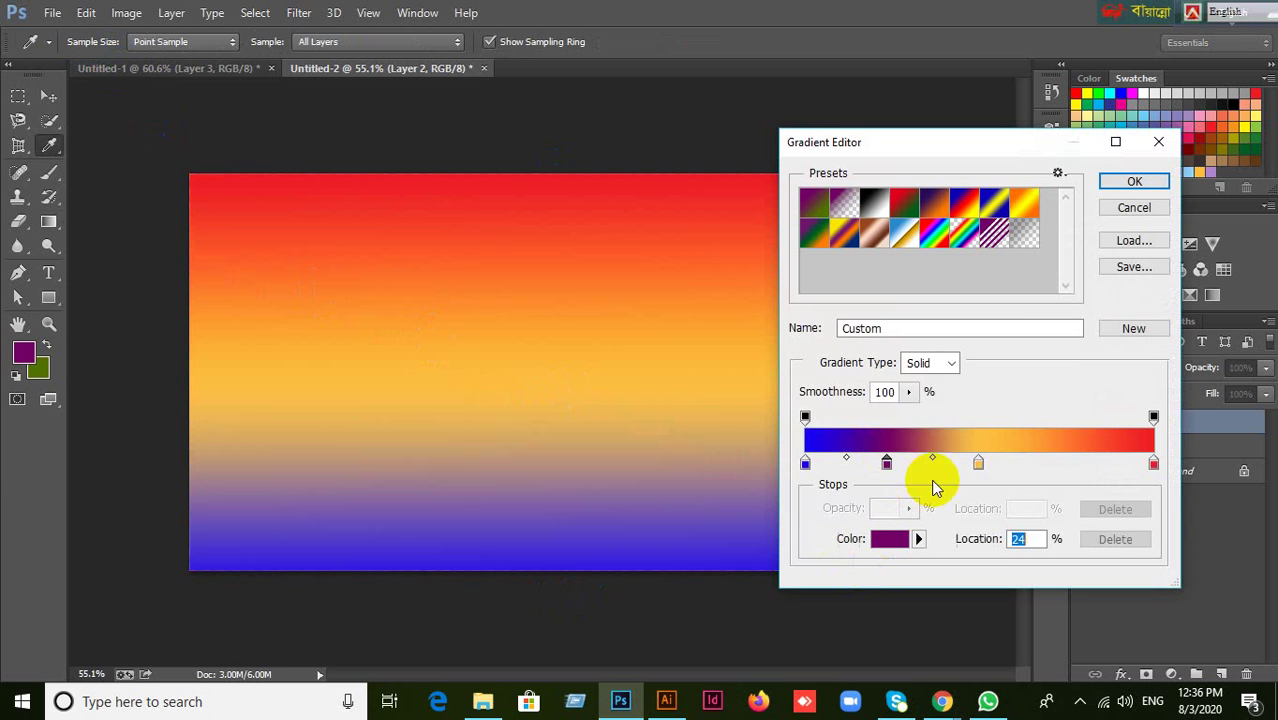
pyautogui.click(1057, 463)
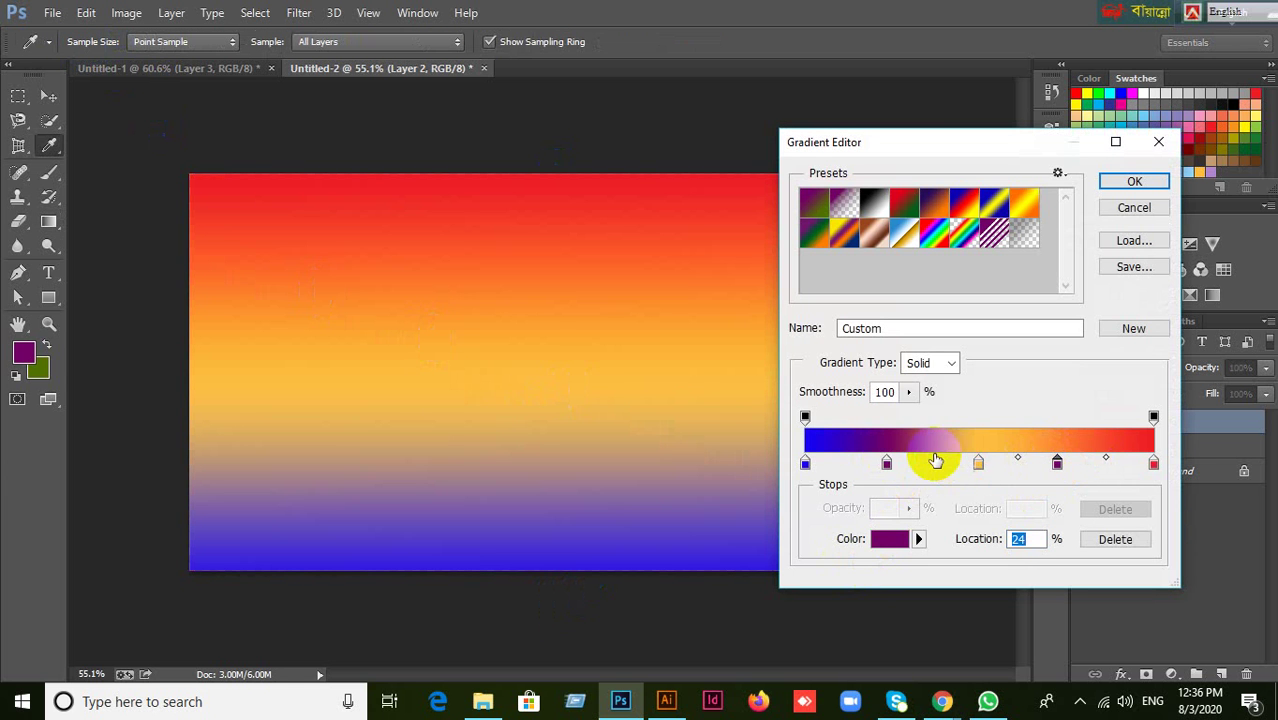
pyautogui.click(839, 463)
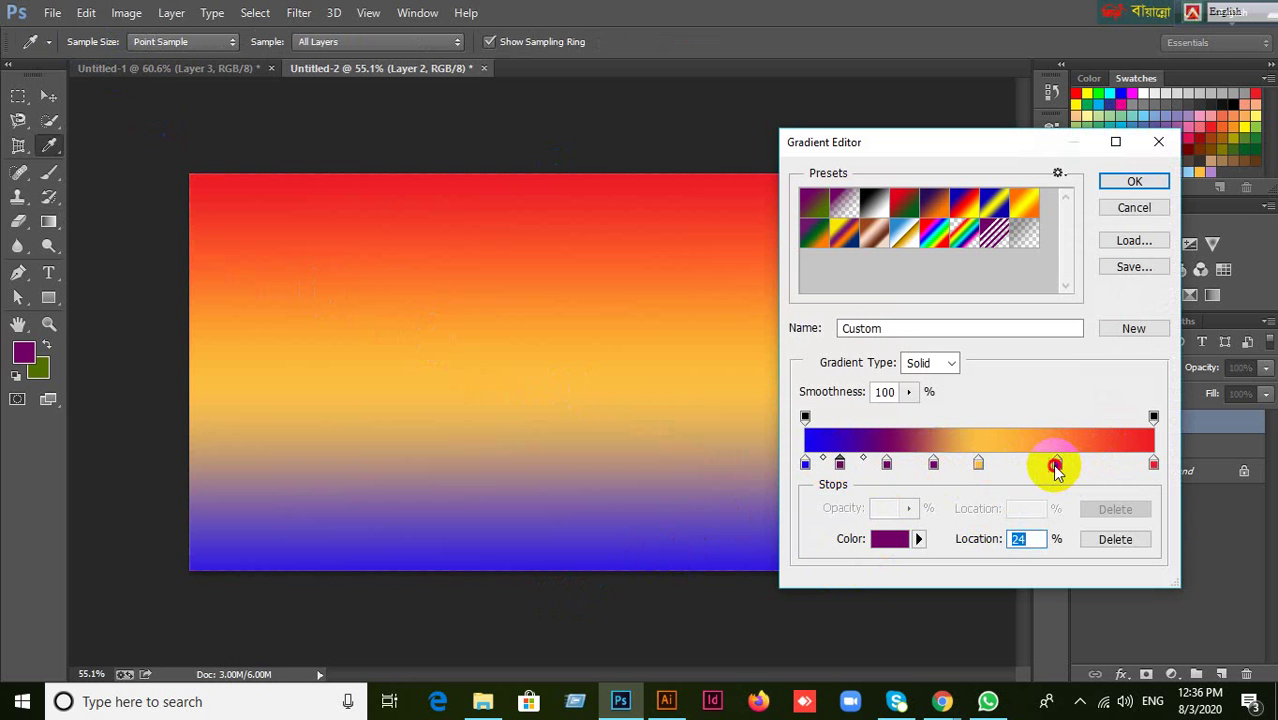
pyautogui.moveTo(1057, 466); pyautogui.dragTo(1110, 520)
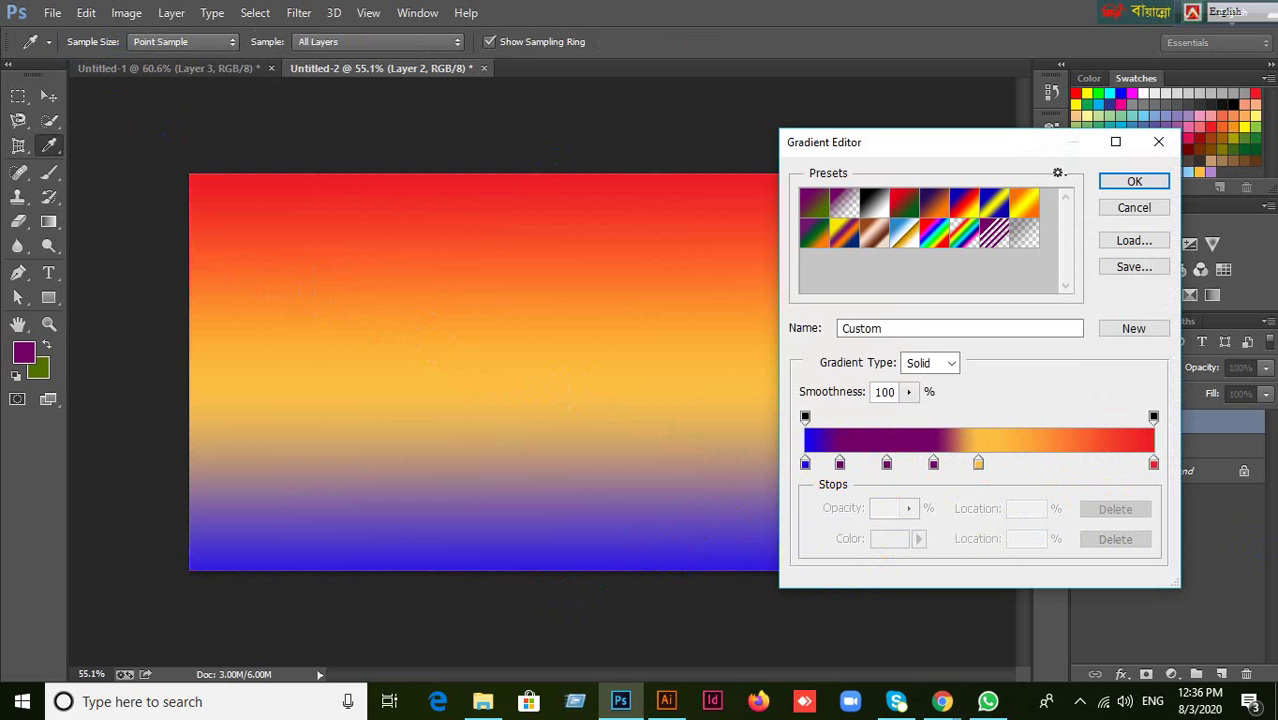
pyautogui.click(978, 465)
pyautogui.click(1115, 539)
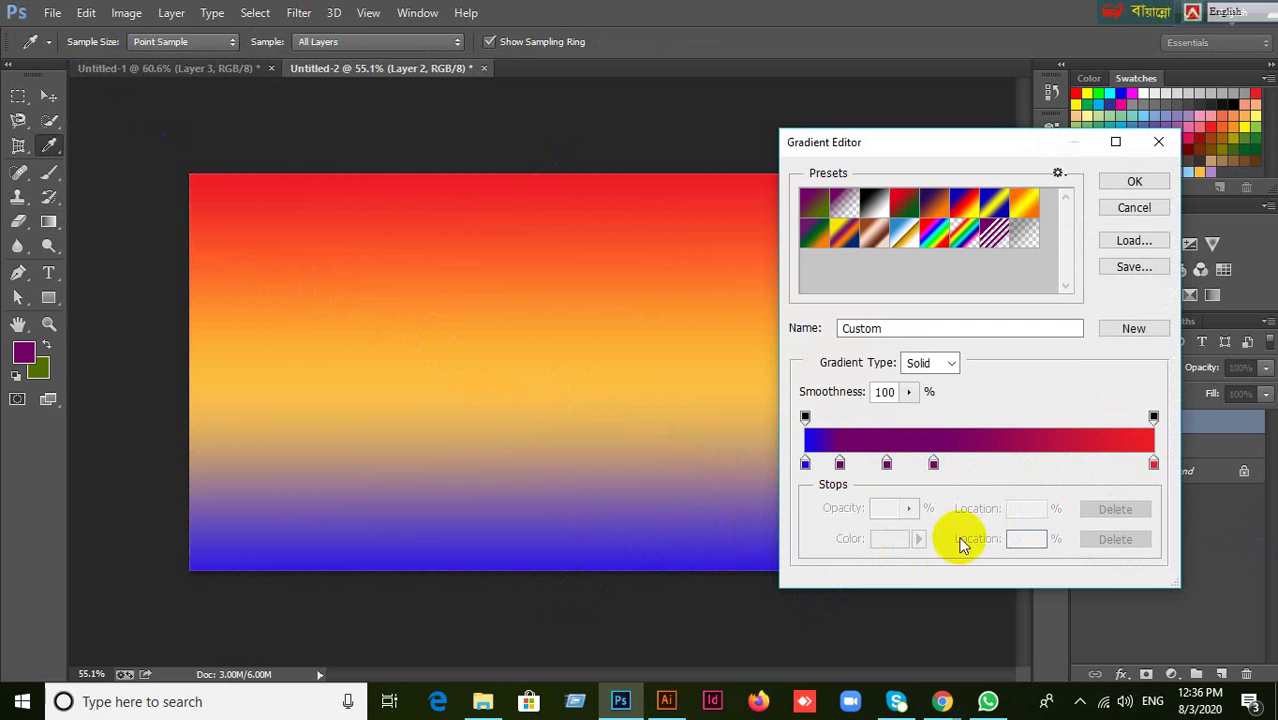
pyautogui.click(933, 465)
pyautogui.click(1090, 552)
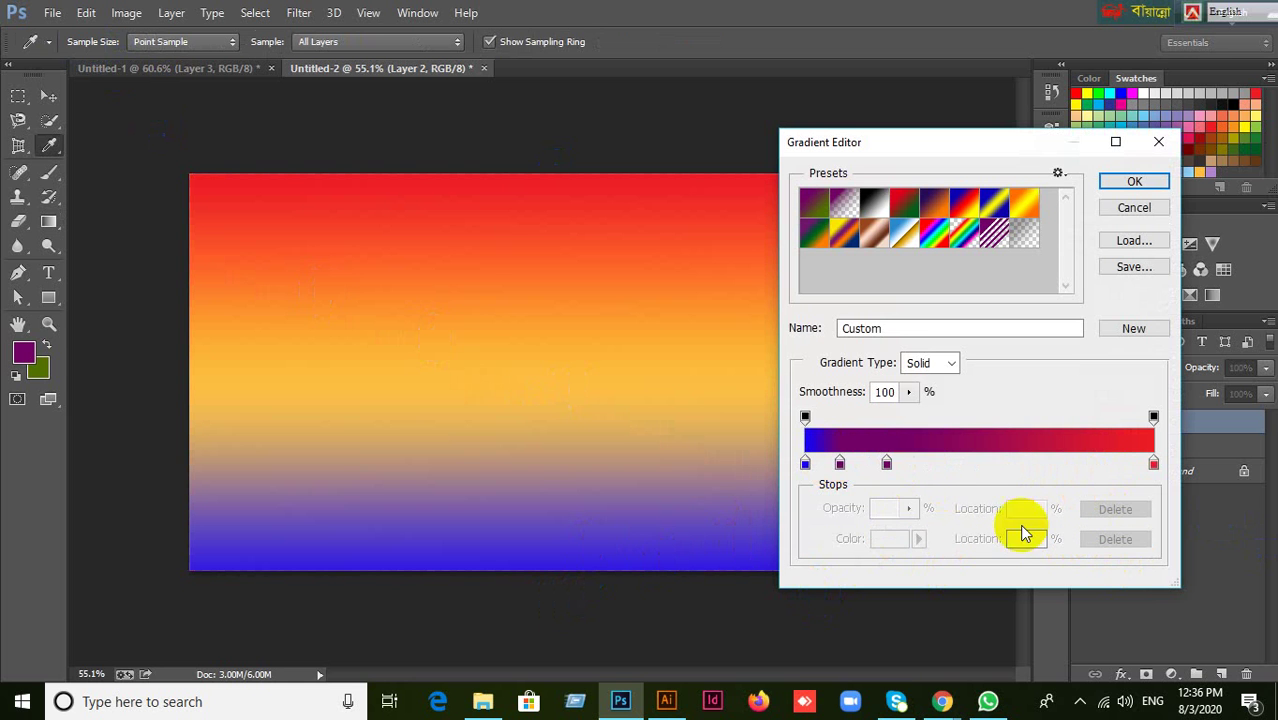
pyautogui.moveTo(887, 465); pyautogui.dragTo(905, 535)
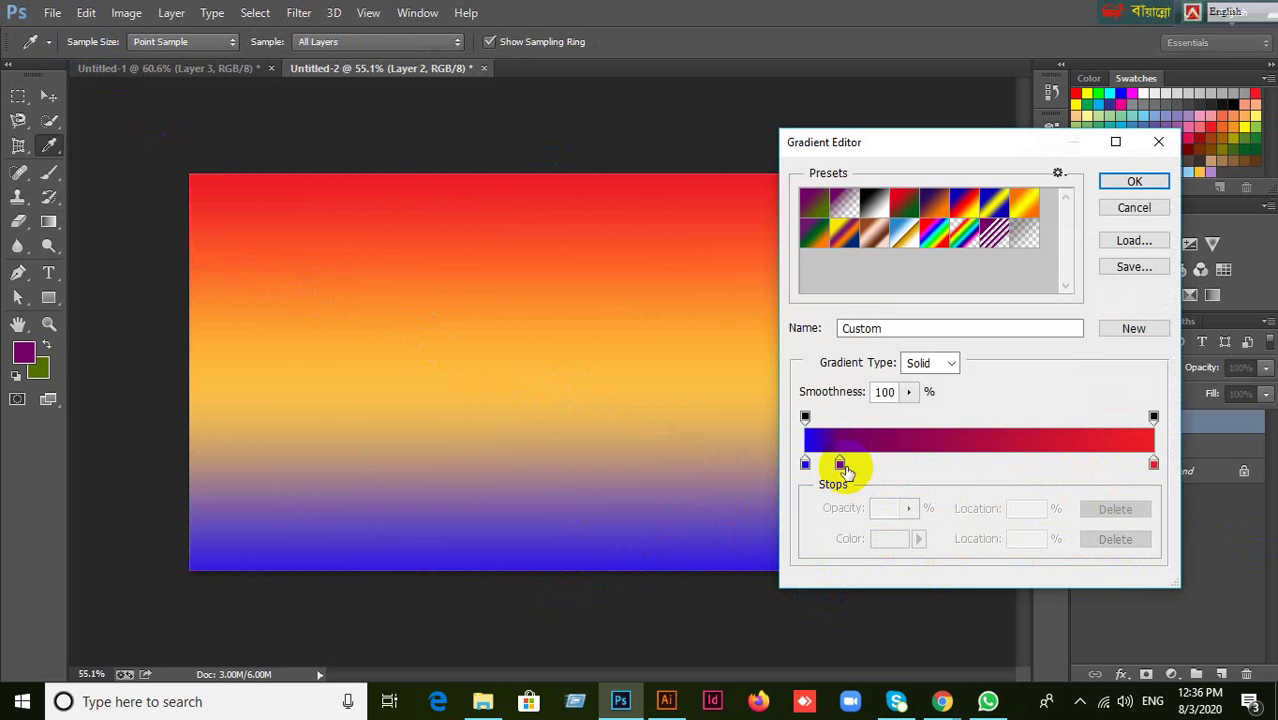
pyautogui.moveTo(842, 472); pyautogui.dragTo(1020, 560)
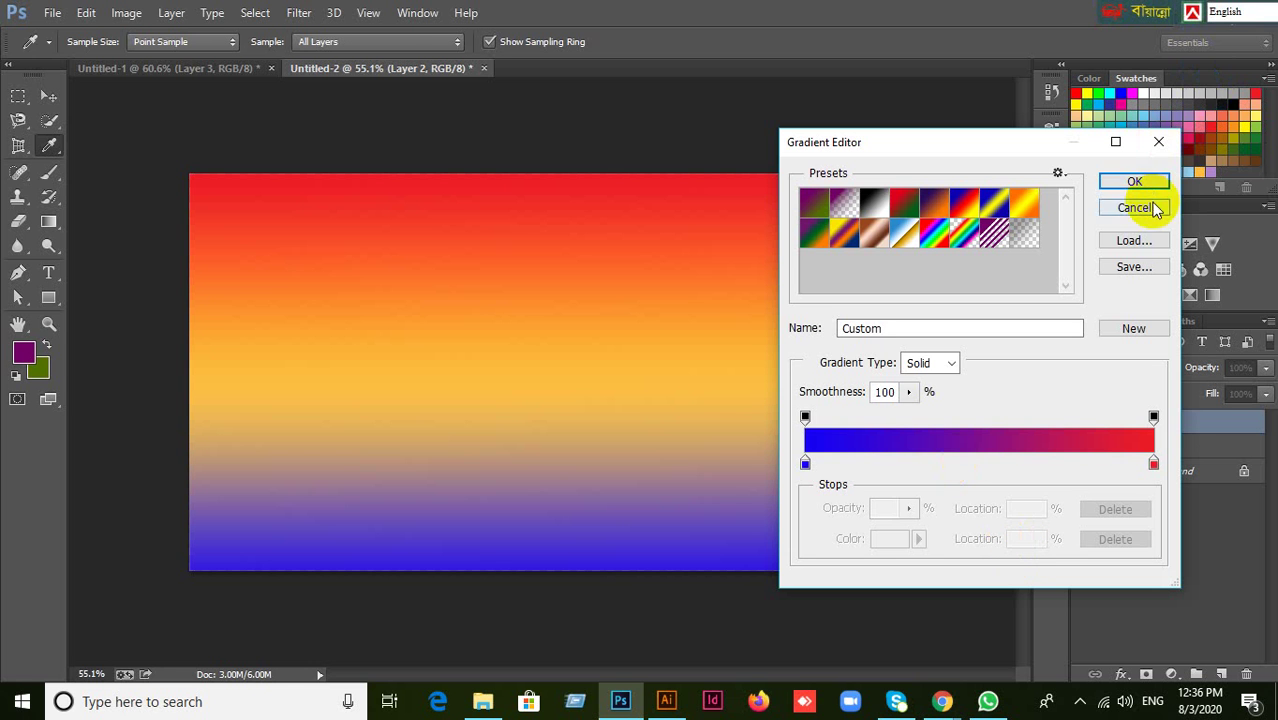
pyautogui.press('Return')
pyautogui.click(49, 96)
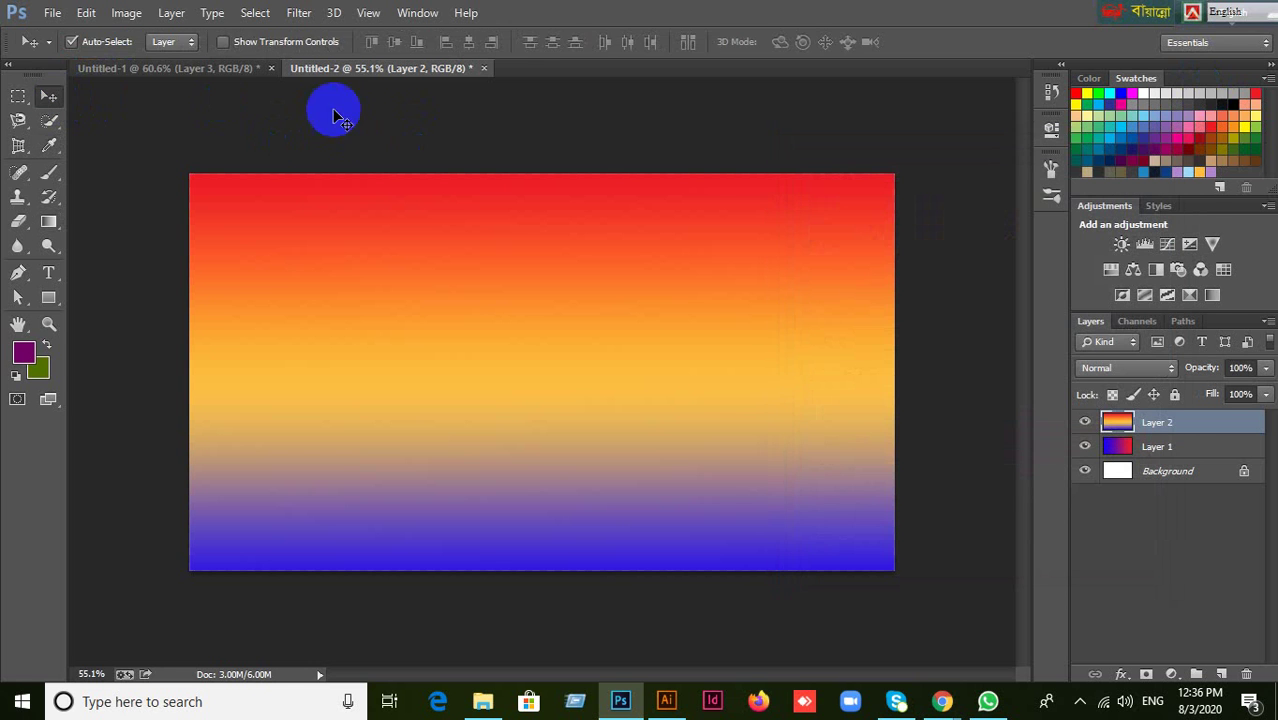
# Close Untitled-2 without saving, keeping Untitled-1's village scene open.
pyautogui.click(222, 74)
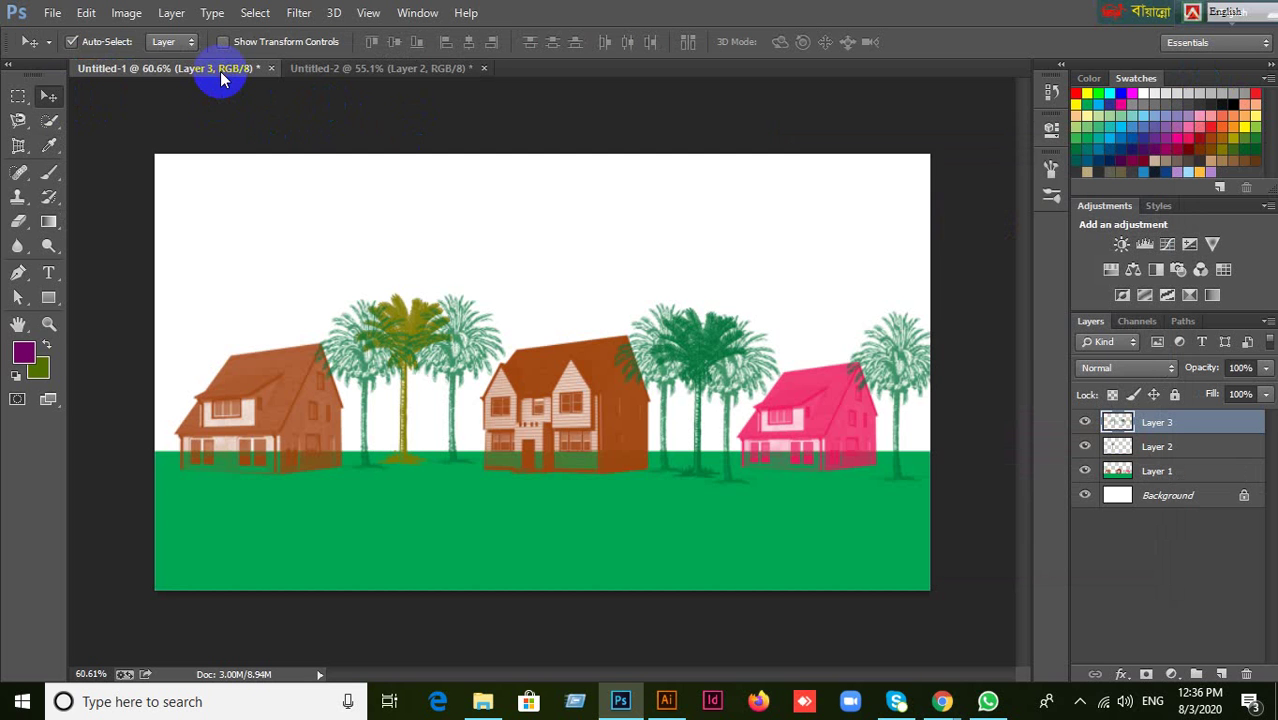
pyautogui.click(319, 69)
pyautogui.click(484, 70)
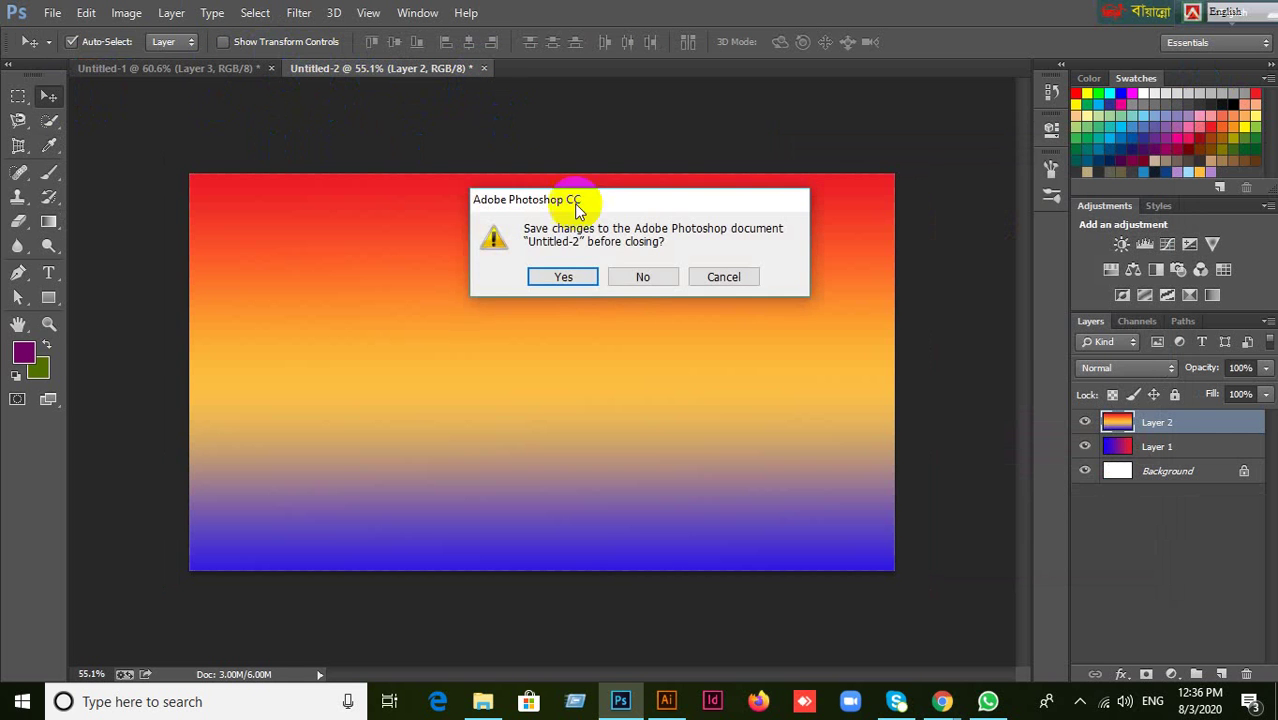
pyautogui.click(620, 275)
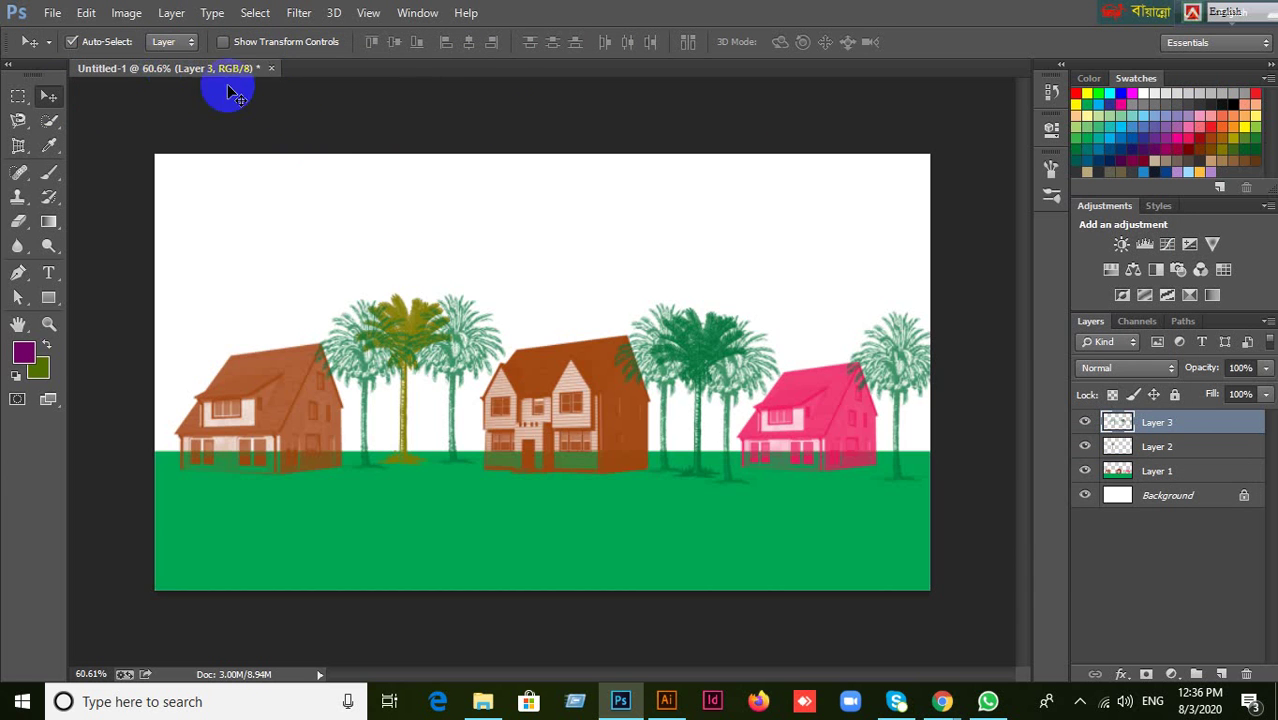
# Add a new layer and delete the gradient's middle orange stop.
pyautogui.click(1222, 675)
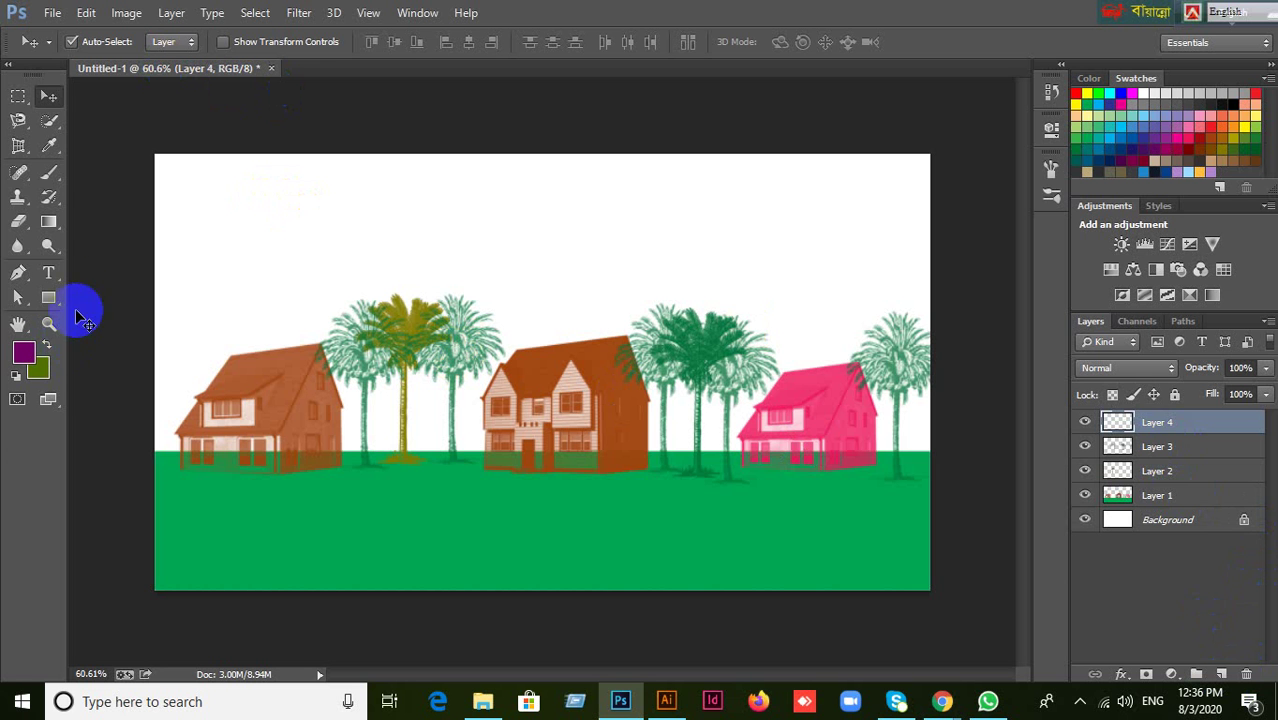
pyautogui.click(49, 244)
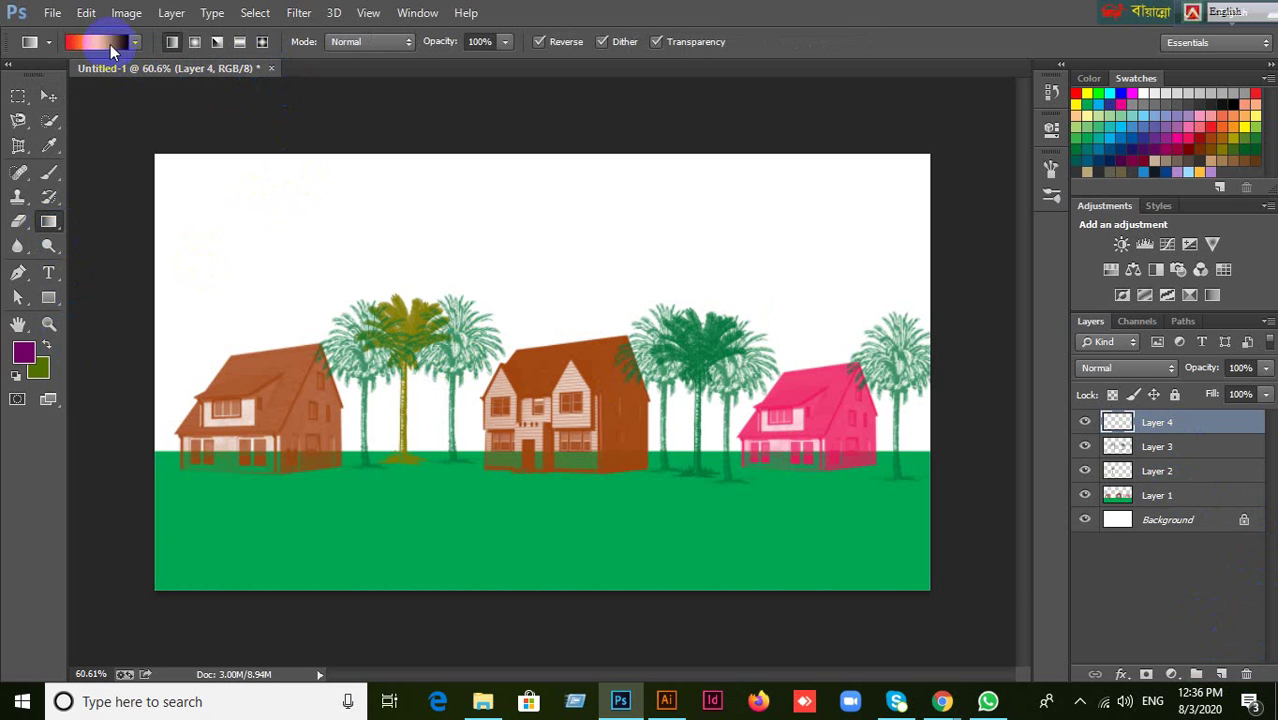
pyautogui.click(100, 42)
pyautogui.click(976, 463)
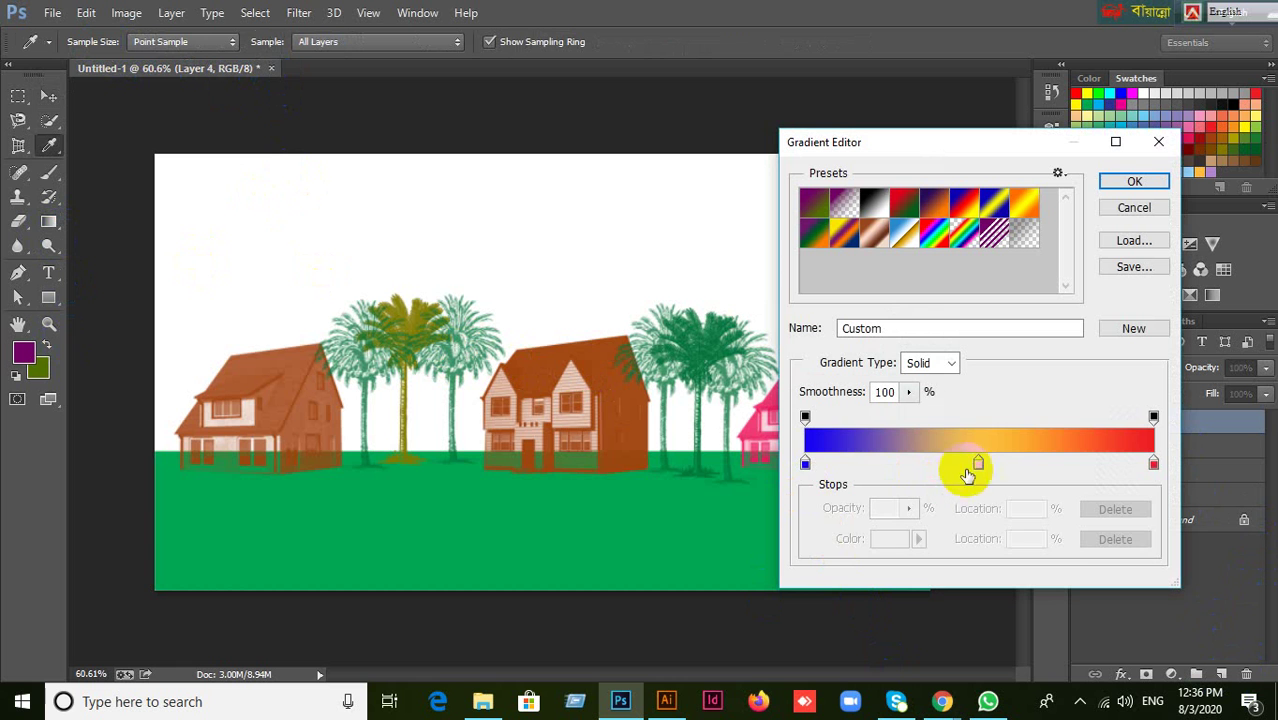
pyautogui.click(1114, 540)
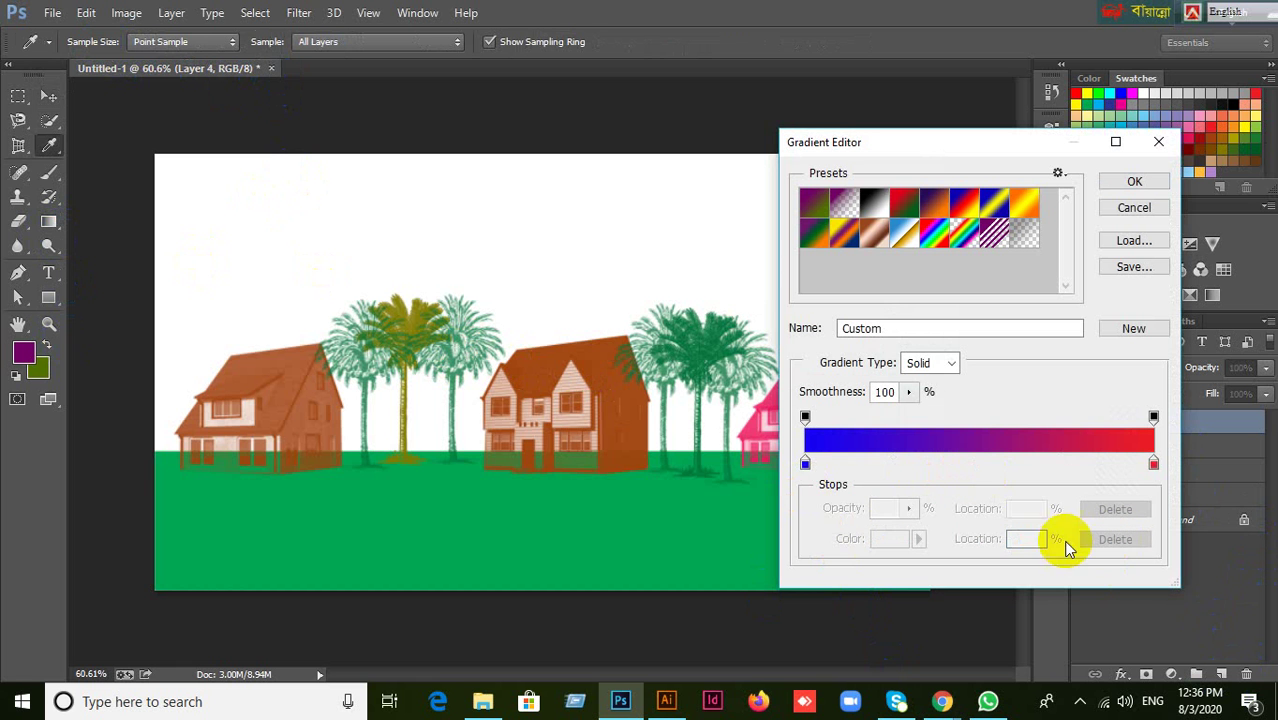
# Set the gradient's left stop to a light blue swatch.
pyautogui.click(805, 465)
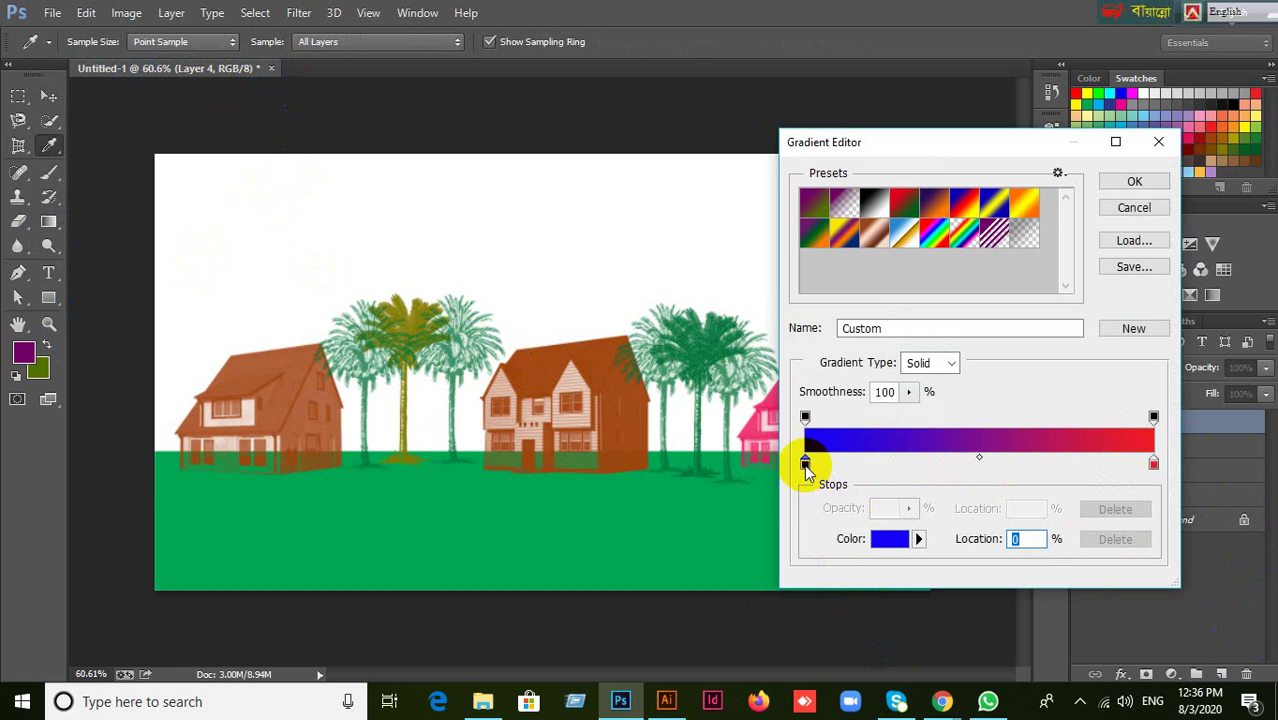
pyautogui.doubleClick(805, 465)
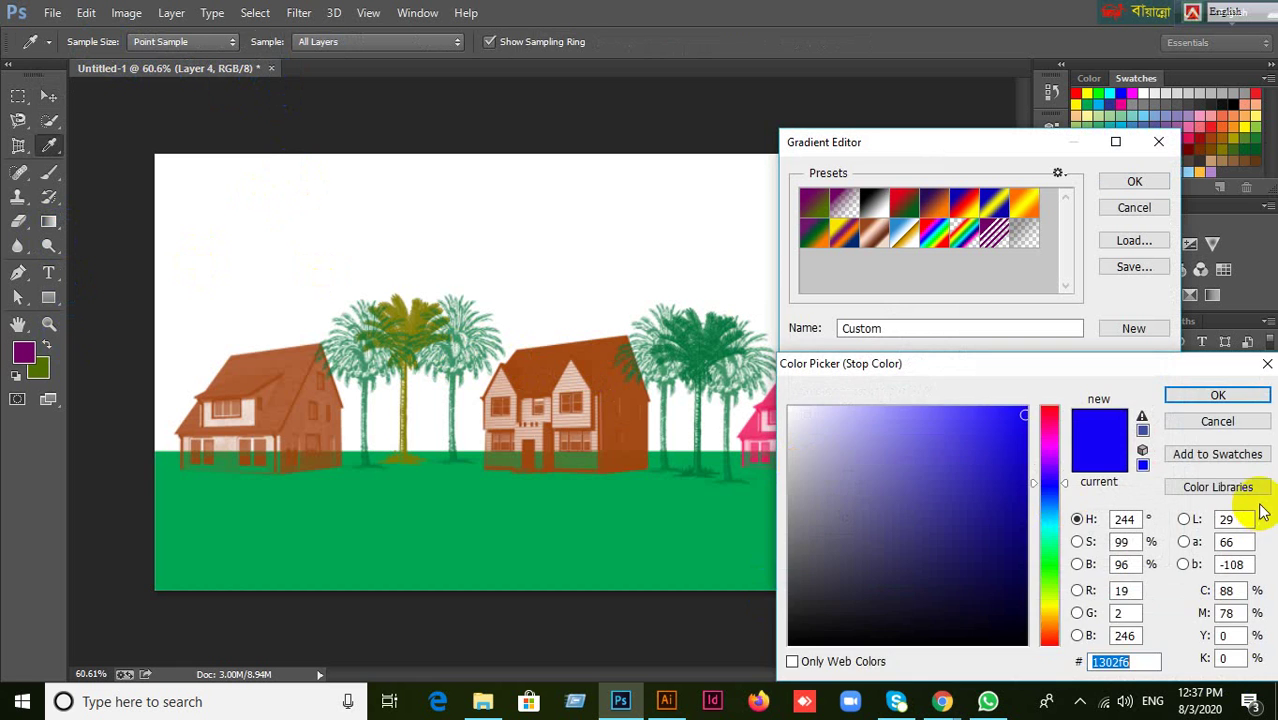
pyautogui.click(1206, 418)
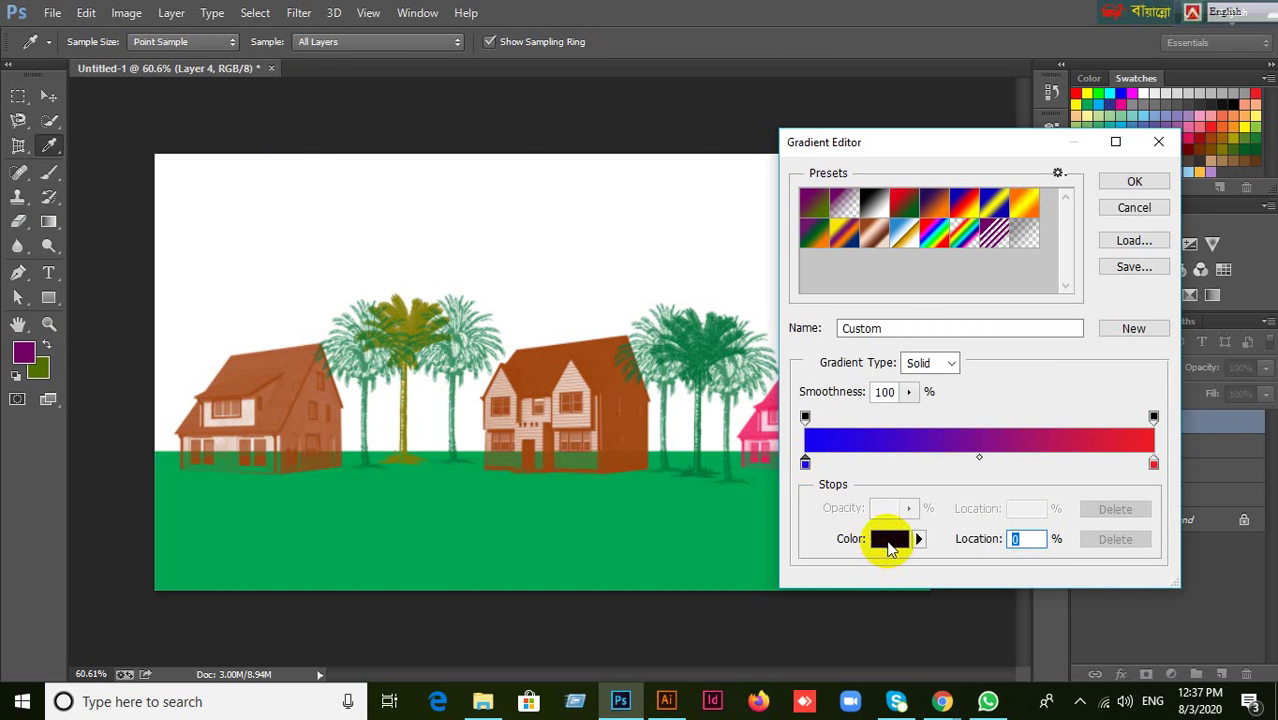
pyautogui.click(890, 545)
pyautogui.click(1217, 421)
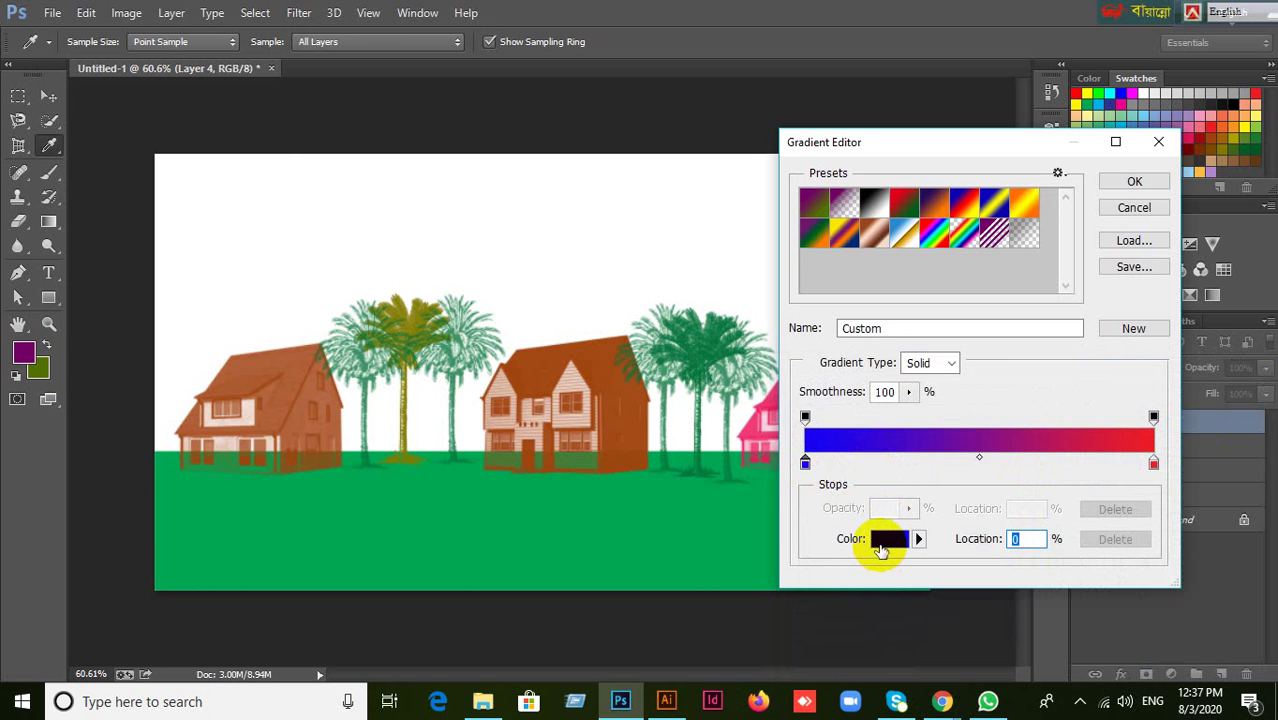
pyautogui.click(880, 545)
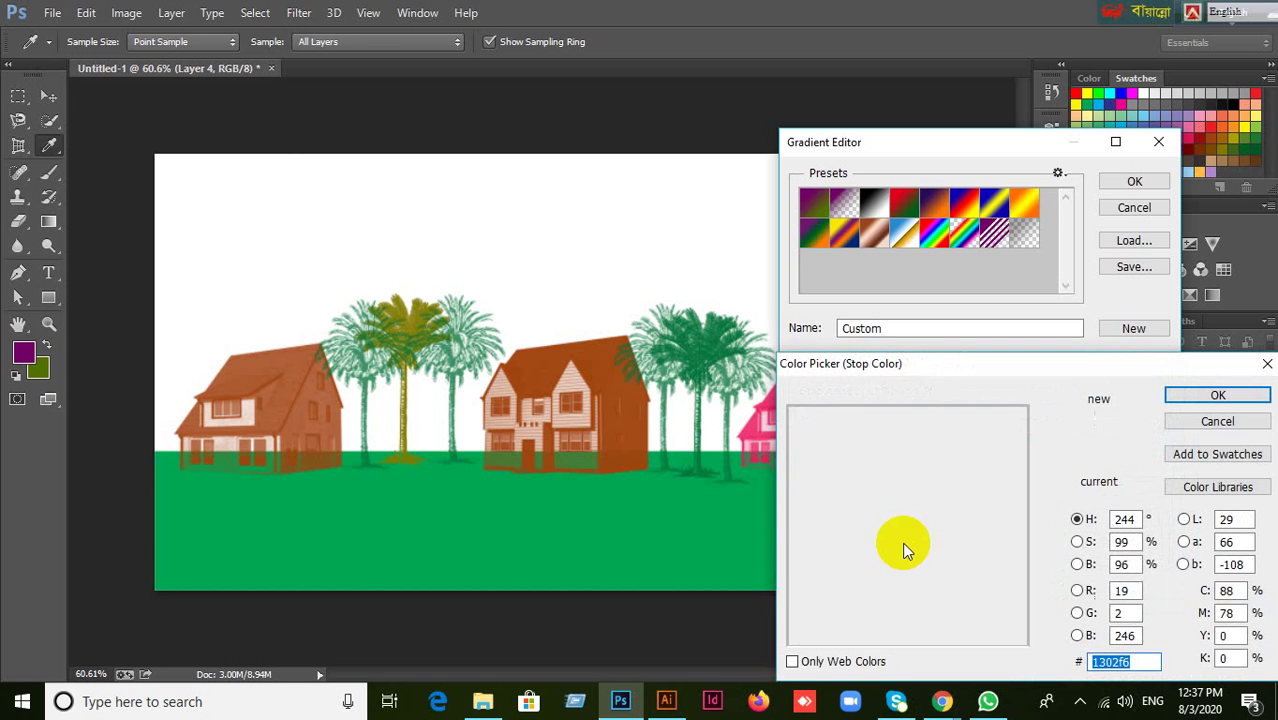
pyautogui.click(1191, 428)
pyautogui.moveTo(993, 146); pyautogui.dragTo(813, 118)
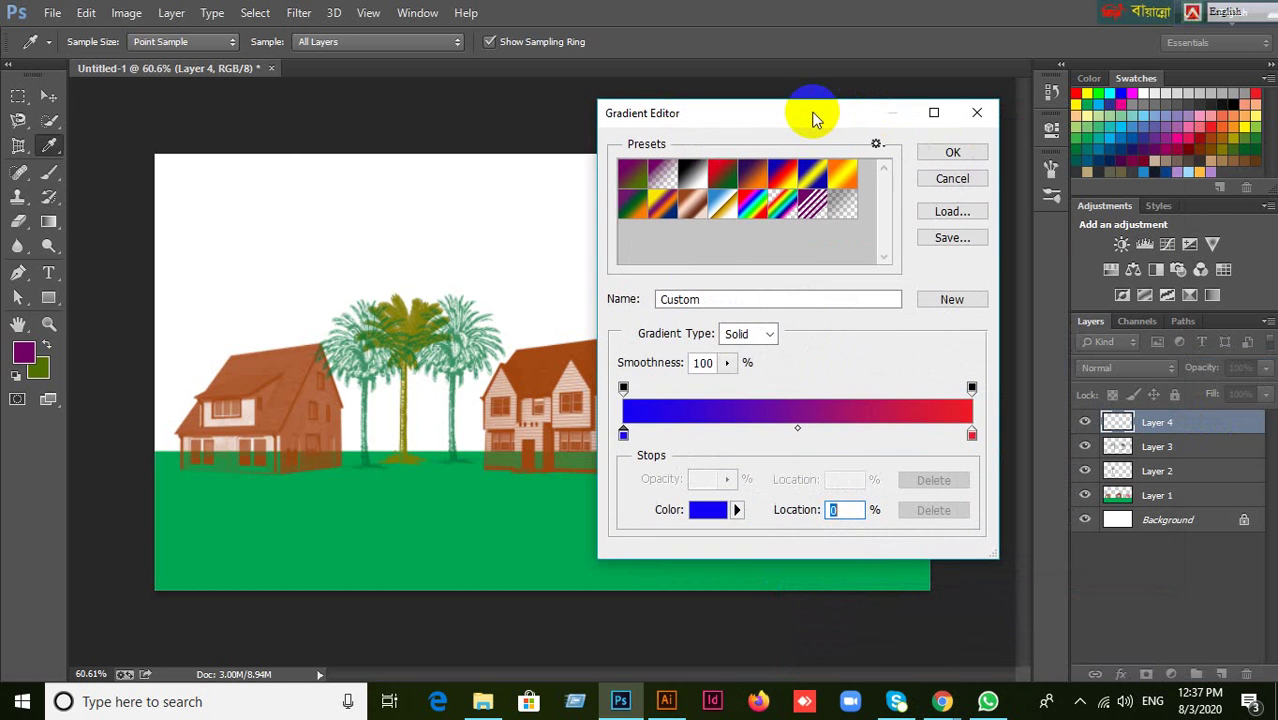
pyautogui.click(1112, 138)
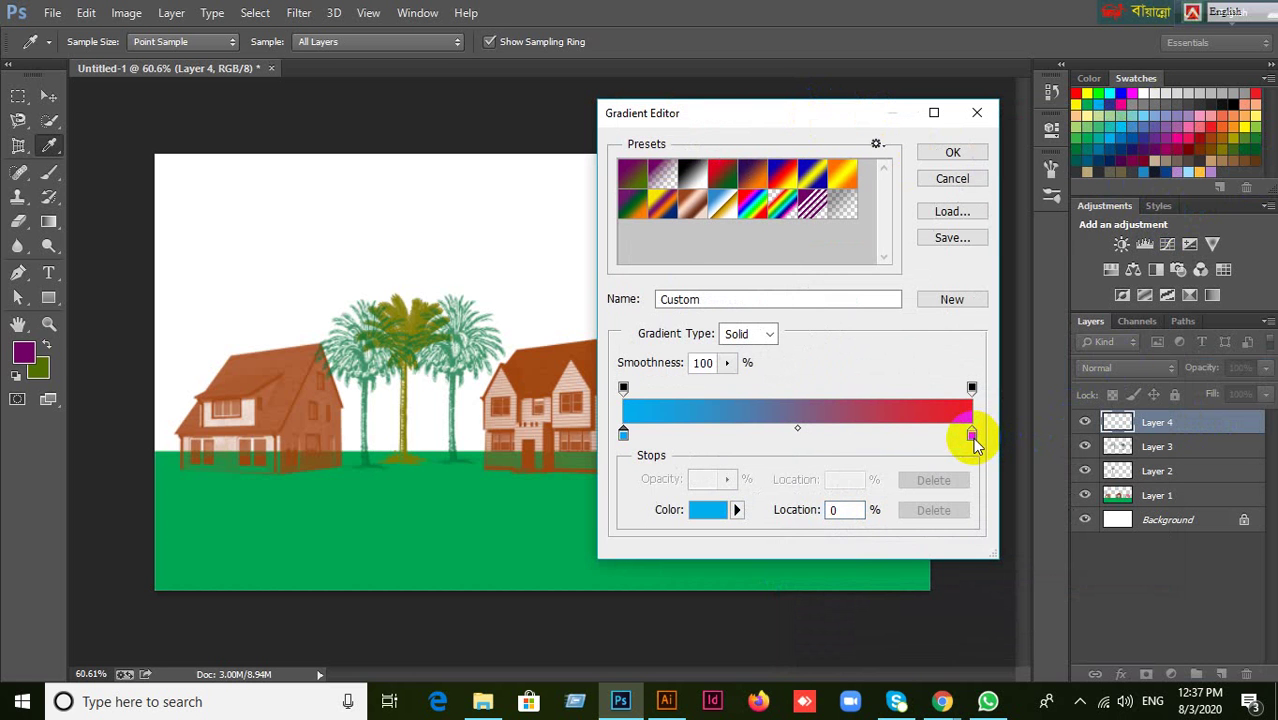
# Set the right stop to pale pinkish white e3d6d6.
pyautogui.click(976, 436)
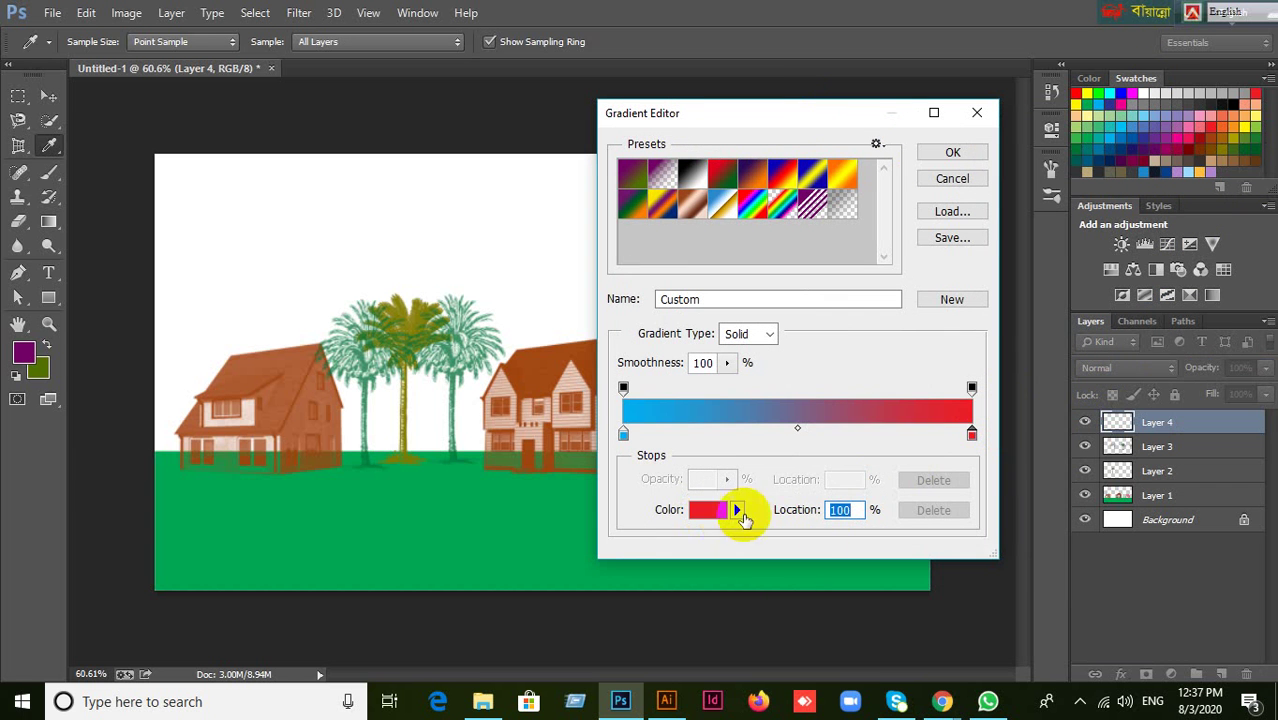
pyautogui.click(712, 510)
pyautogui.click(791, 409)
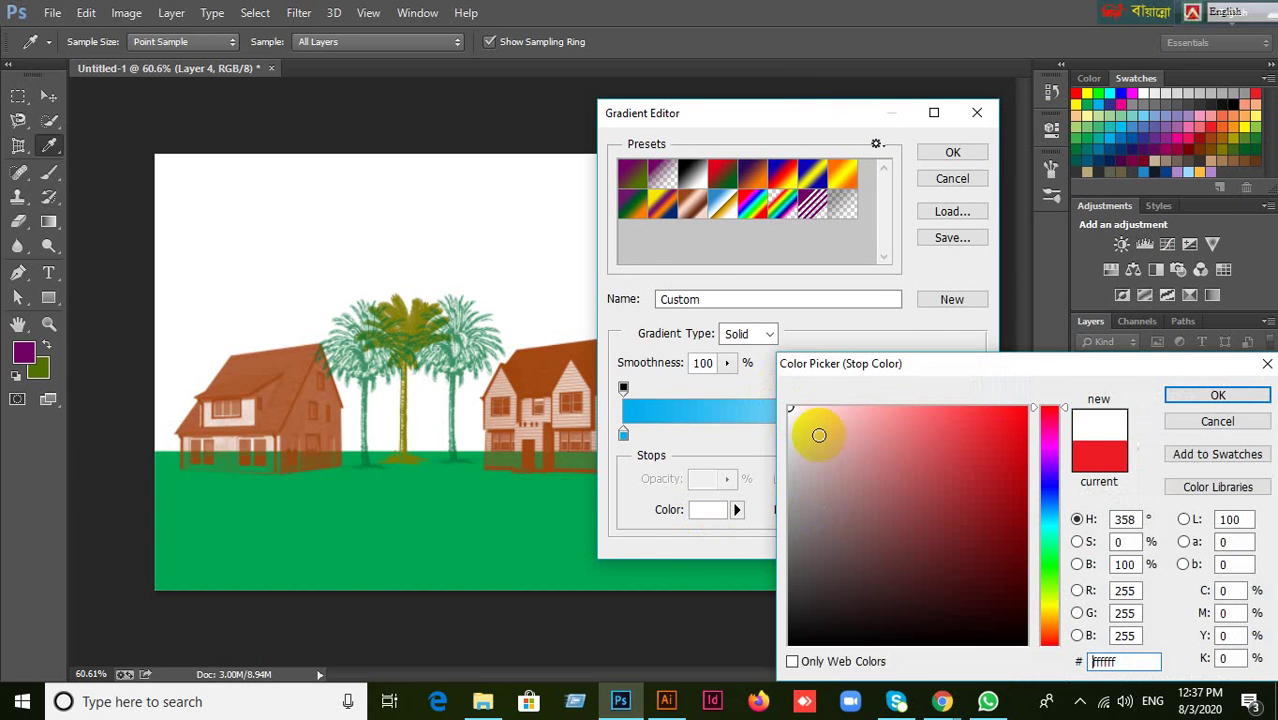
pyautogui.click(805, 433)
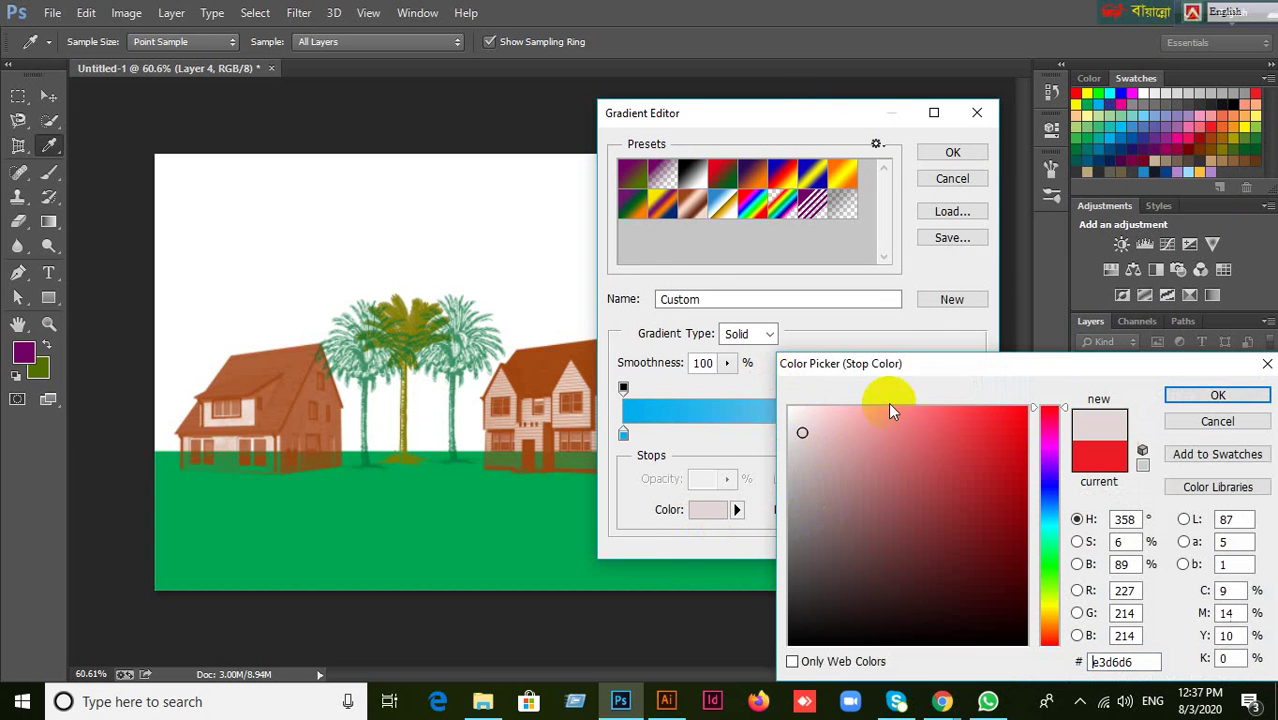
pyautogui.click(1207, 393)
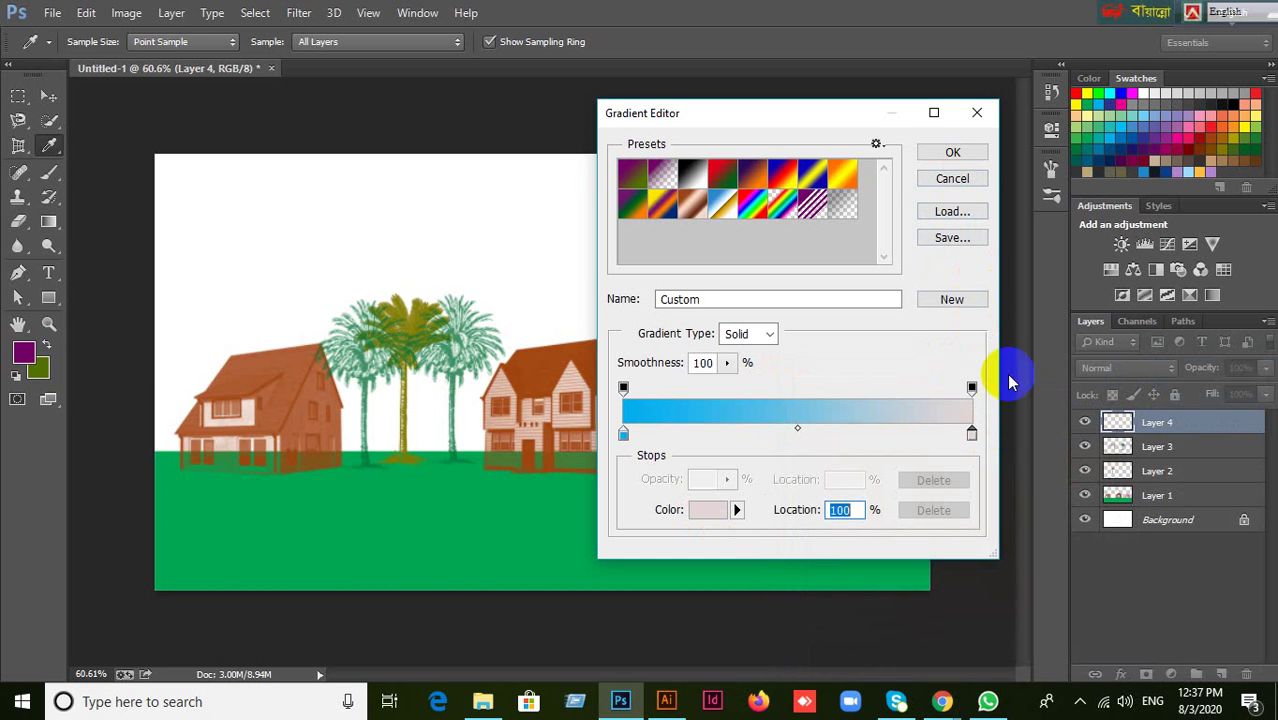
# Change the left stop to a bright cyan-blue swatch and accept the gradient.
pyautogui.click(623, 435)
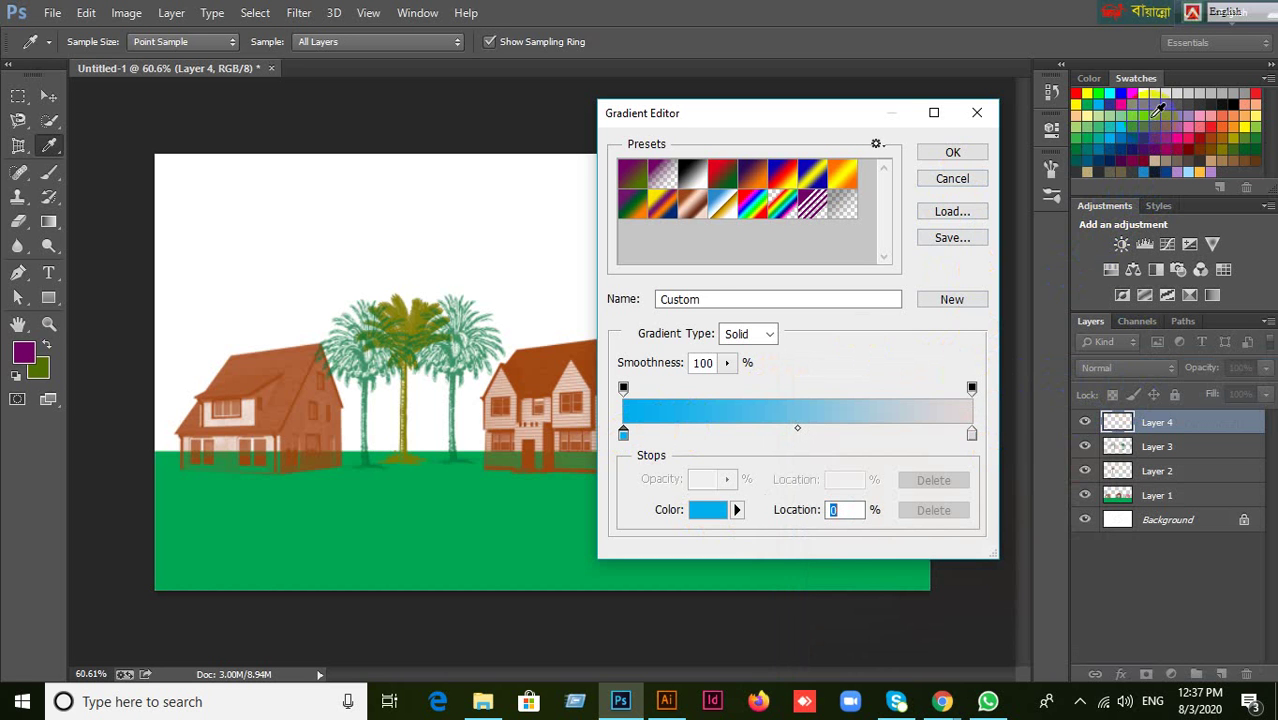
pyautogui.click(1147, 107)
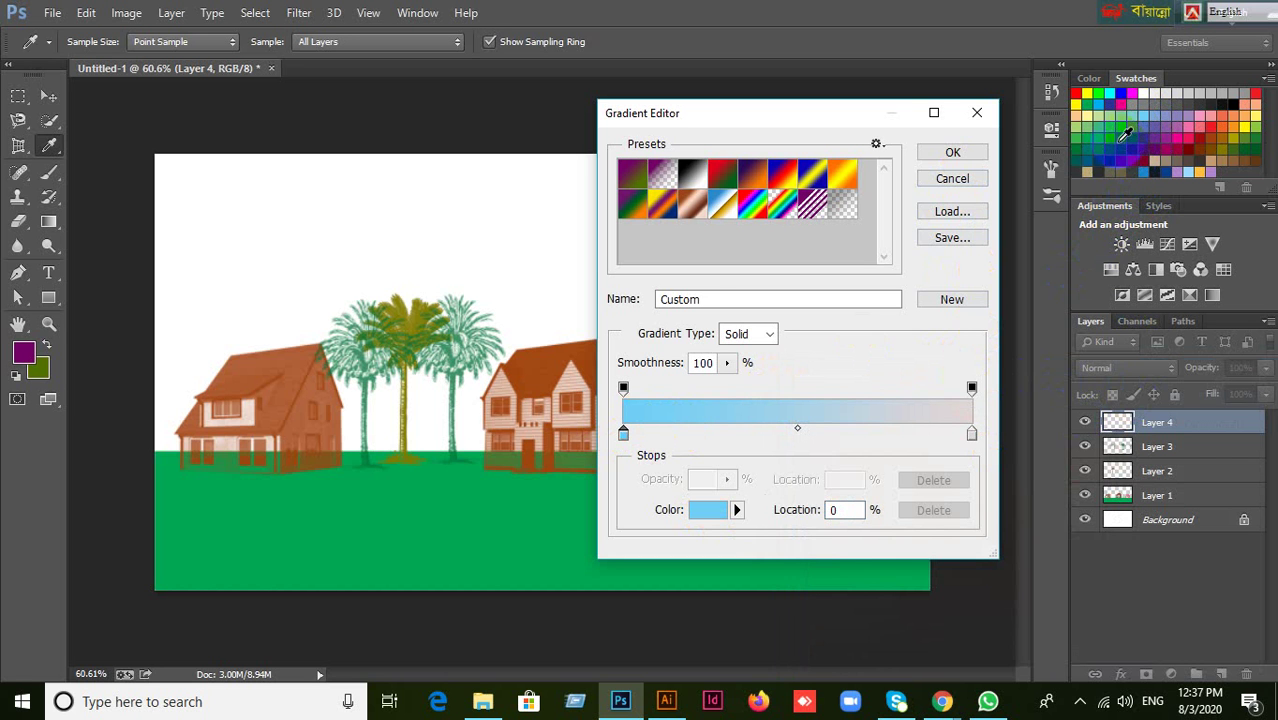
pyautogui.click(1125, 125)
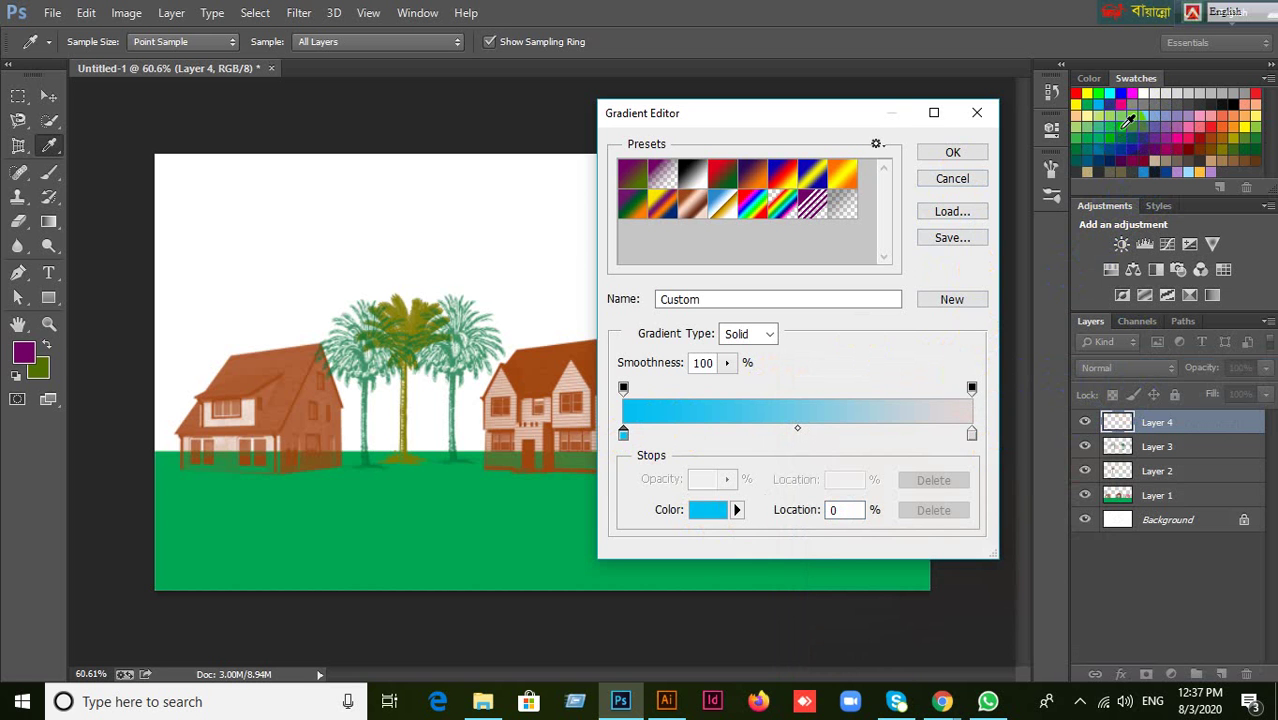
pyautogui.click(1112, 133)
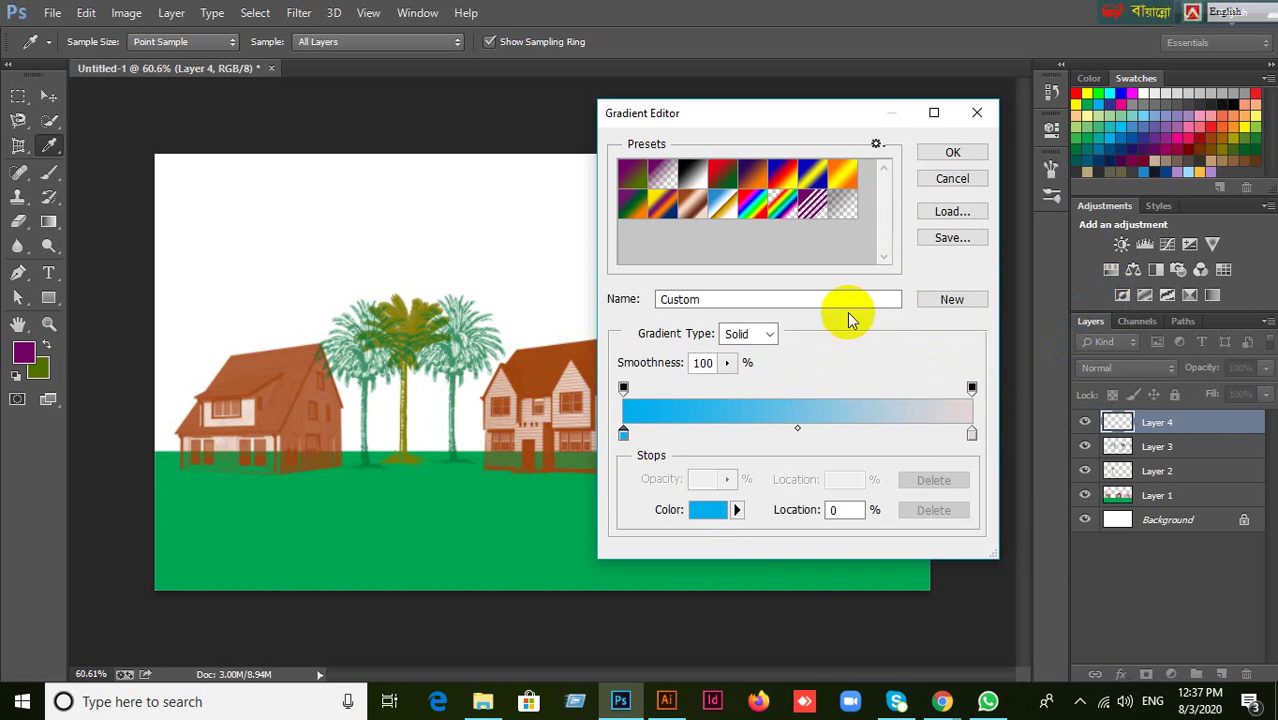
pyautogui.click(950, 152)
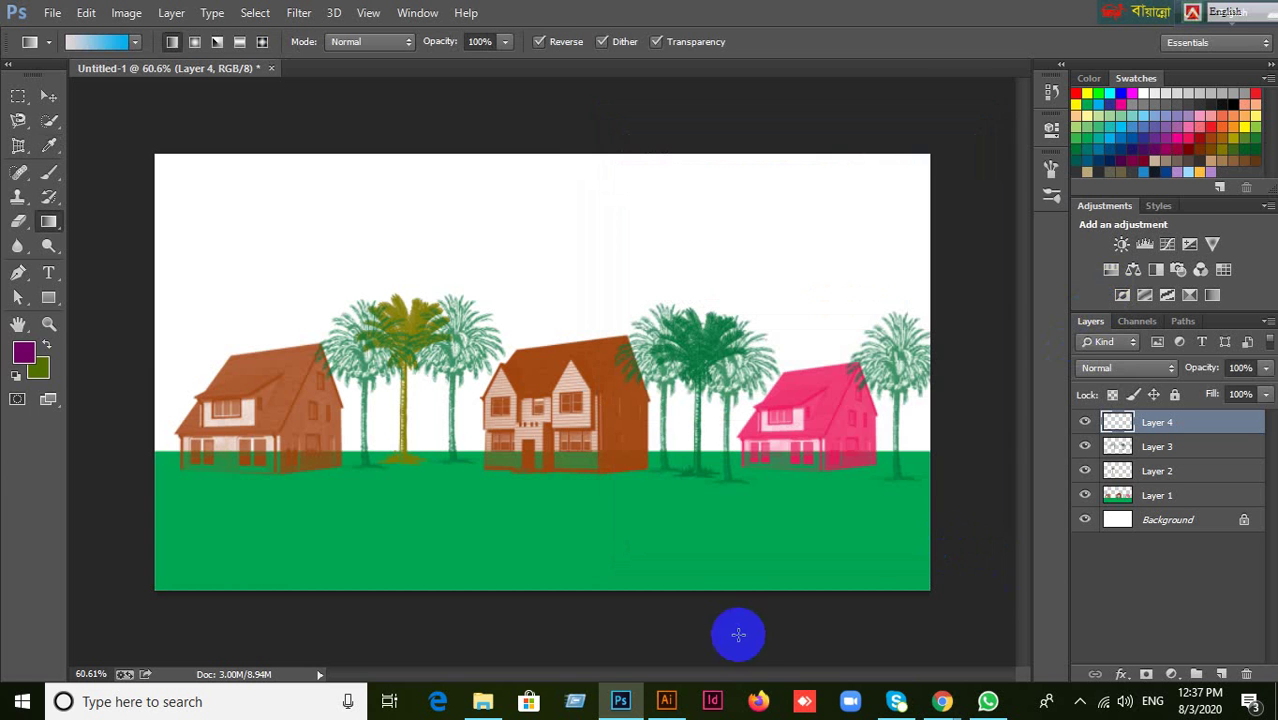
# Check the foreground colour's hex value, then close the colour and gradient dialogs unchanged.
pyautogui.click(44, 375)
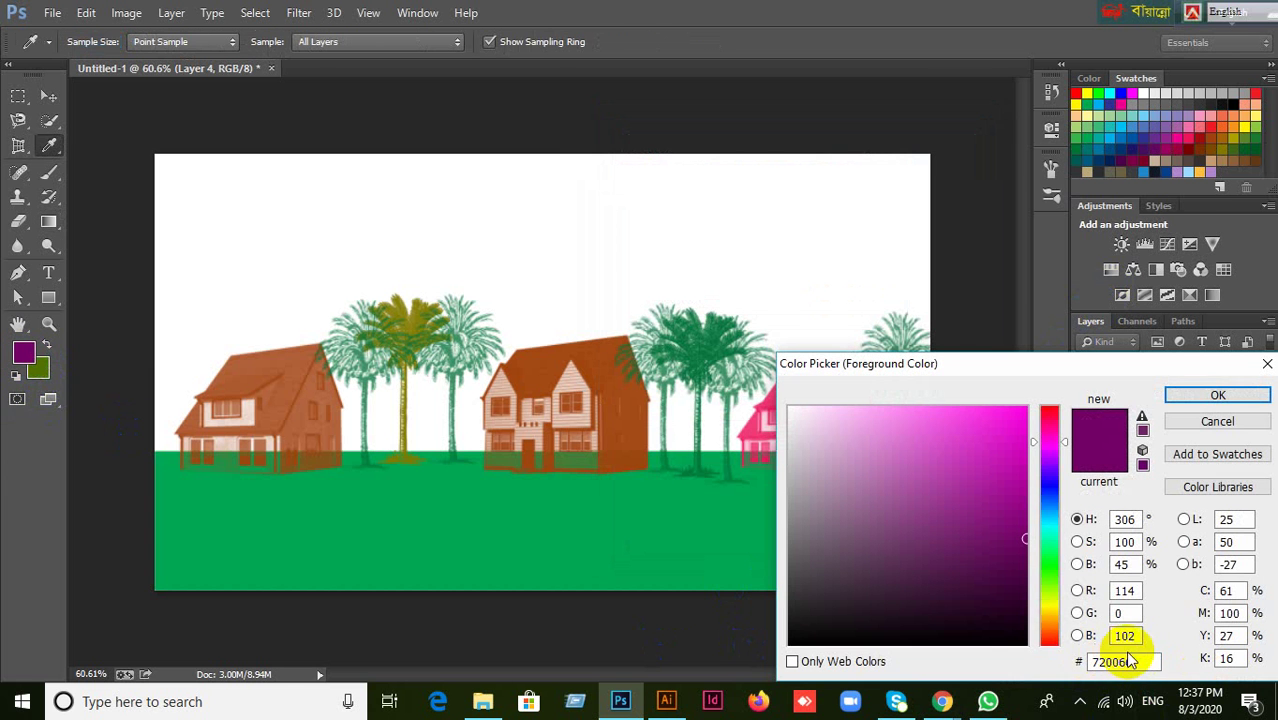
pyautogui.doubleClick(1141, 660)
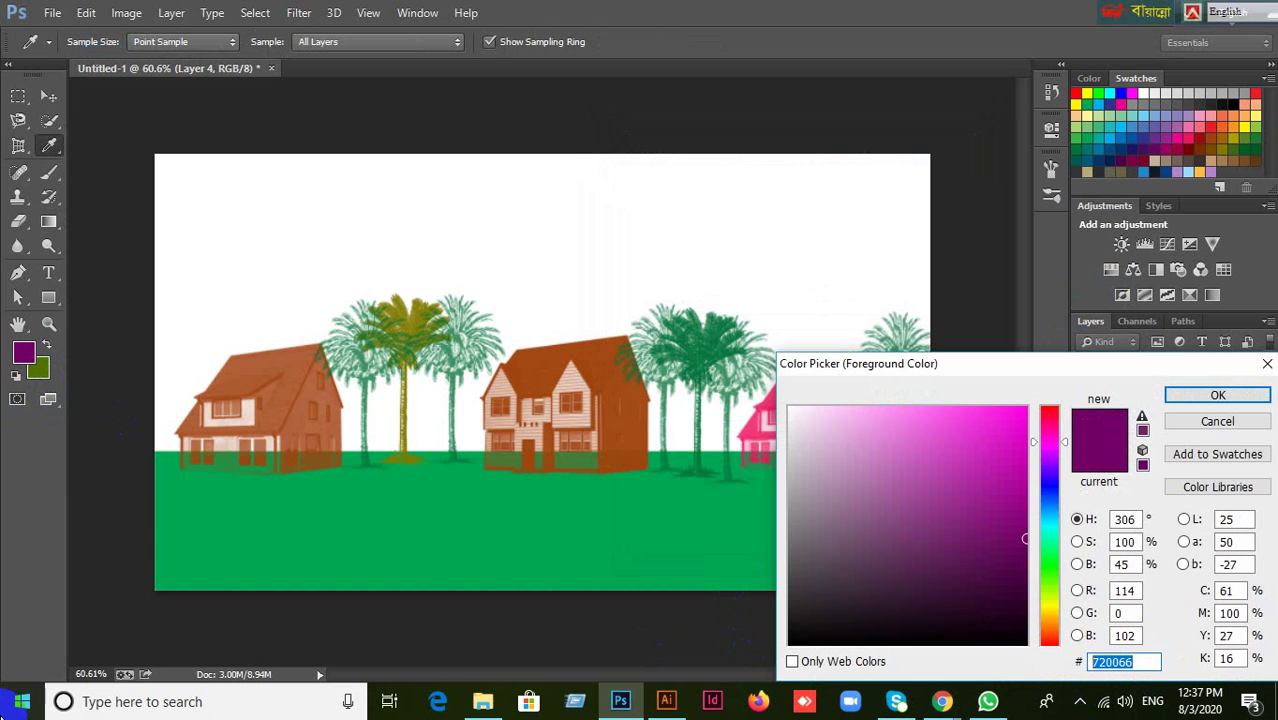
pyautogui.click(1218, 421)
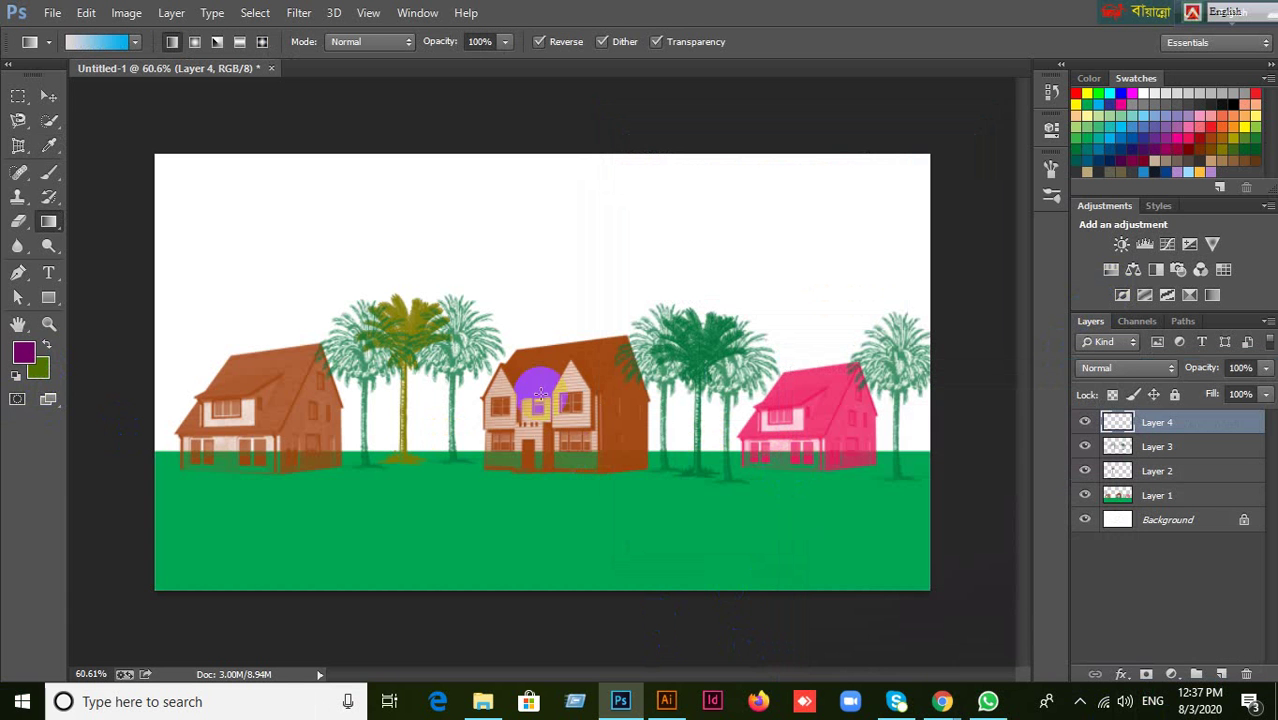
pyautogui.press('i')
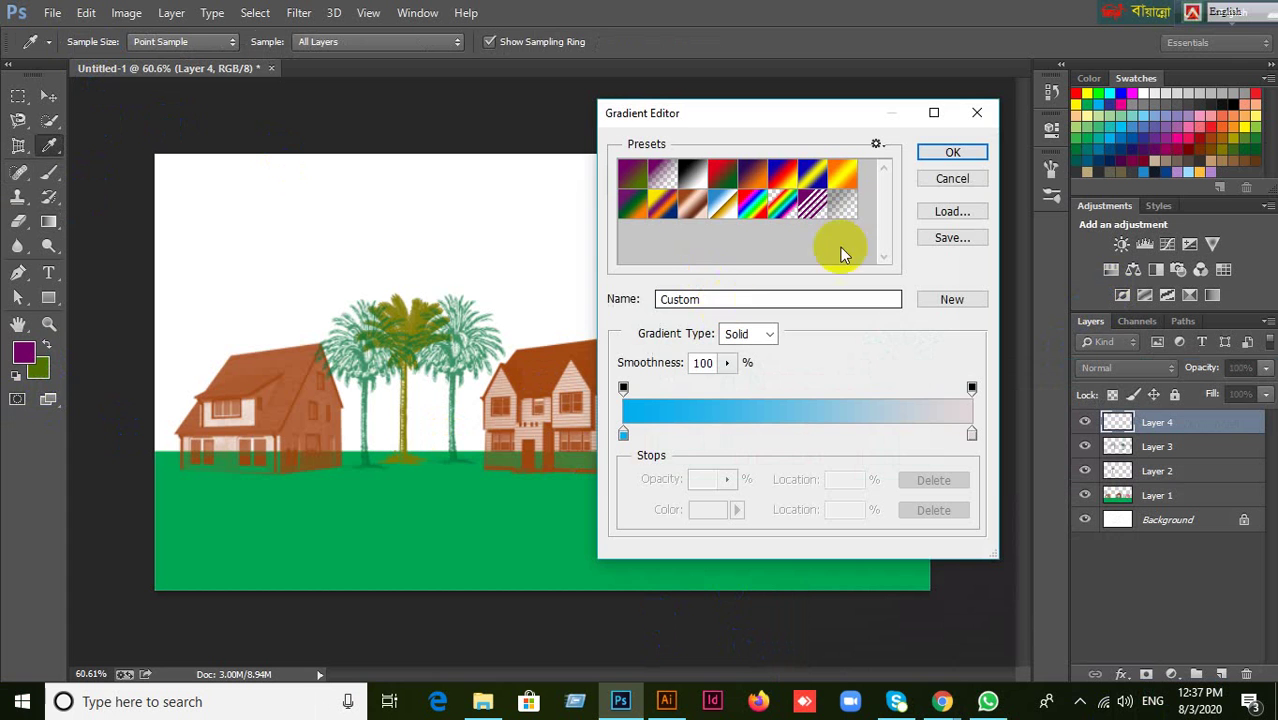
pyautogui.click(945, 178)
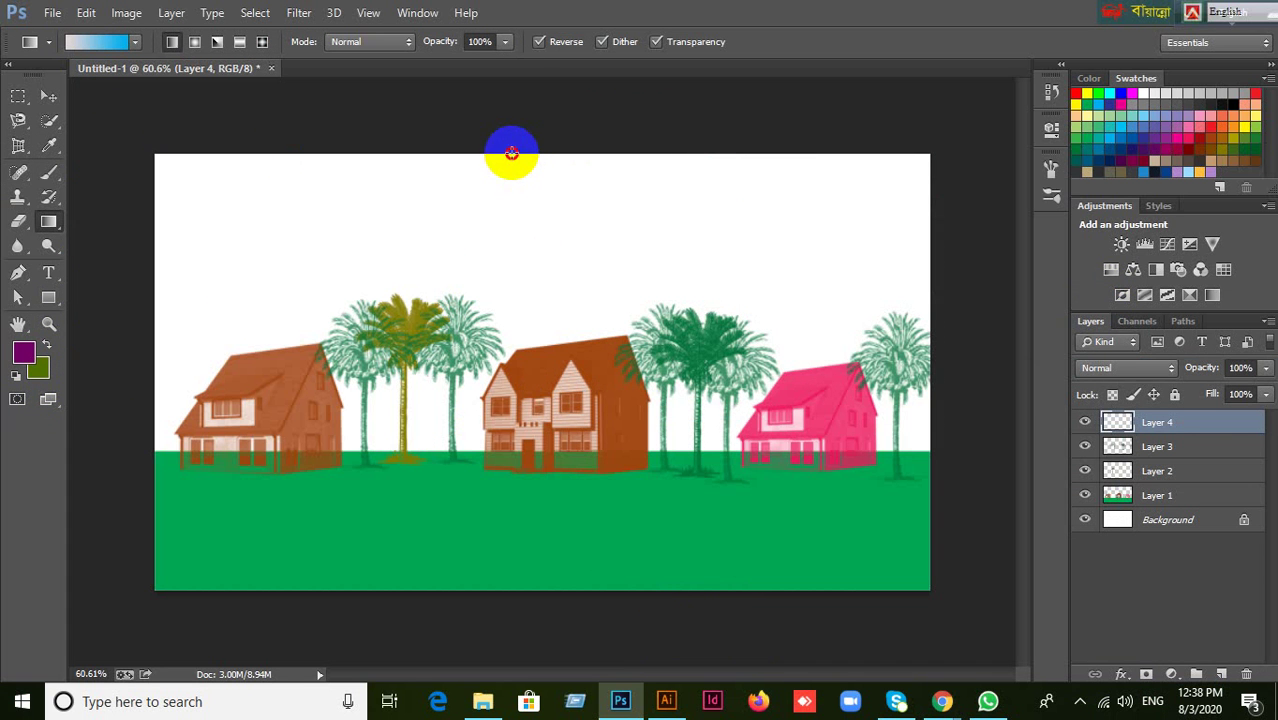
# Draw a vertical gradient sky on Layer 4, move it below Layer 1, then delete it.
pyautogui.moveTo(511, 153); pyautogui.dragTo(522, 594)
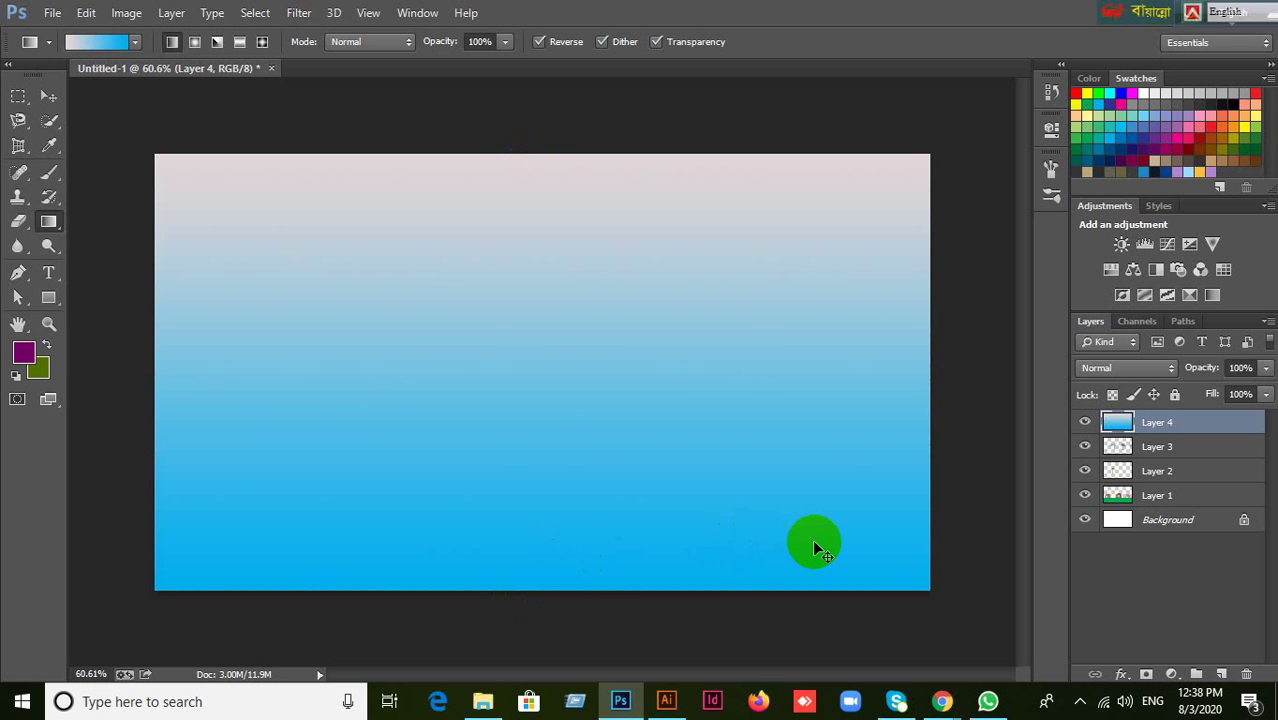
pyautogui.hotkey('ctrl', '[')
pyautogui.hotkey('ctrl', '[')
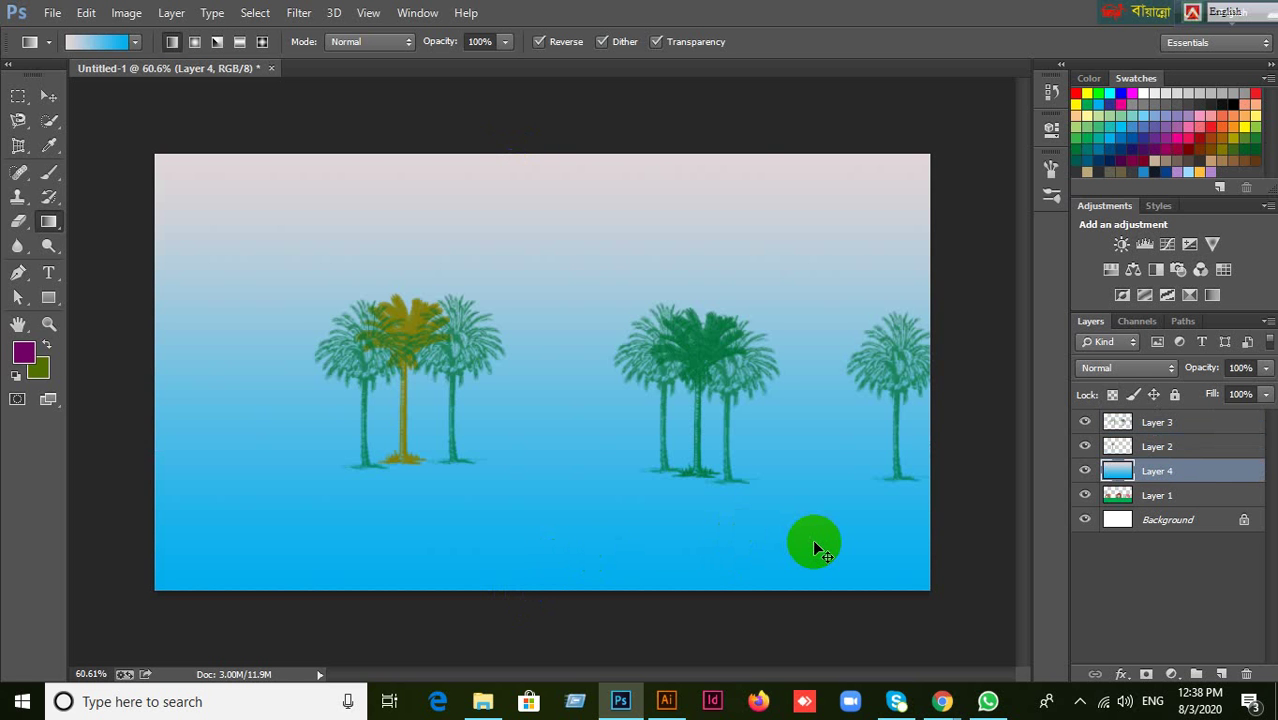
pyautogui.hotkey('ctrl', '[')
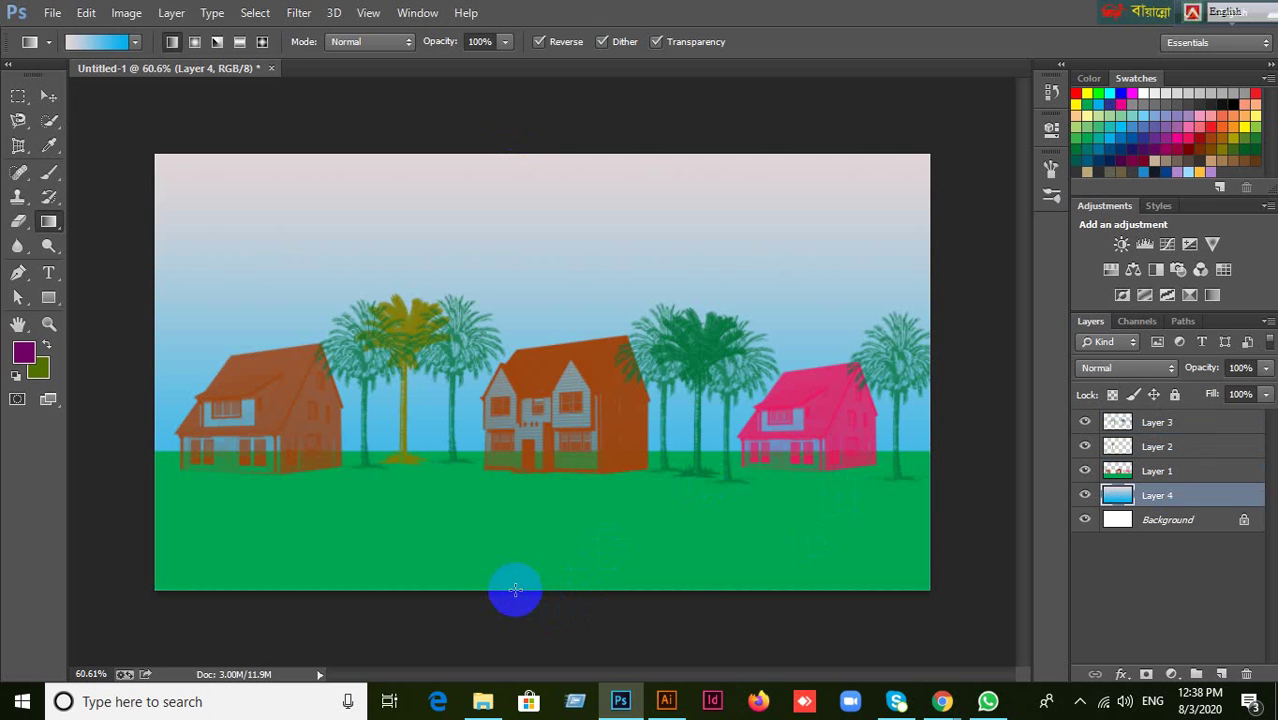
pyautogui.moveTo(523, 591); pyautogui.dragTo(522, 141)
pyautogui.moveTo(525, 455); pyautogui.dragTo(531, 471)
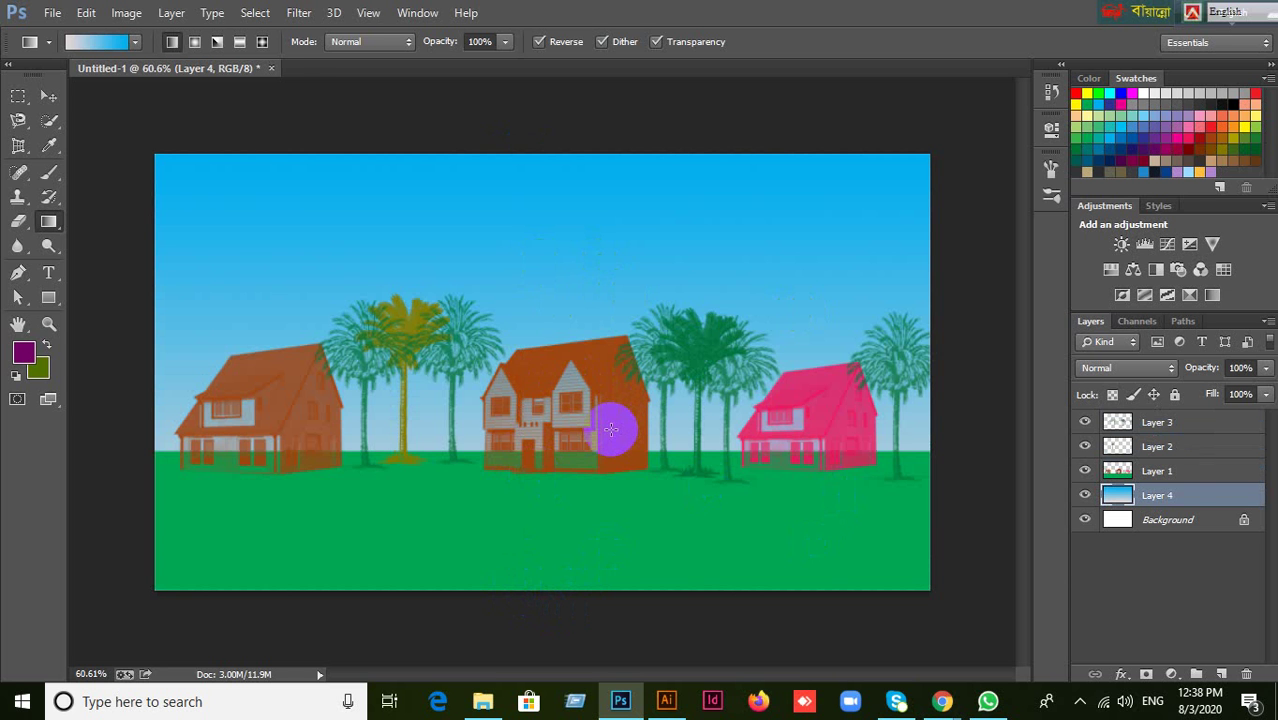
pyautogui.press('Delete')
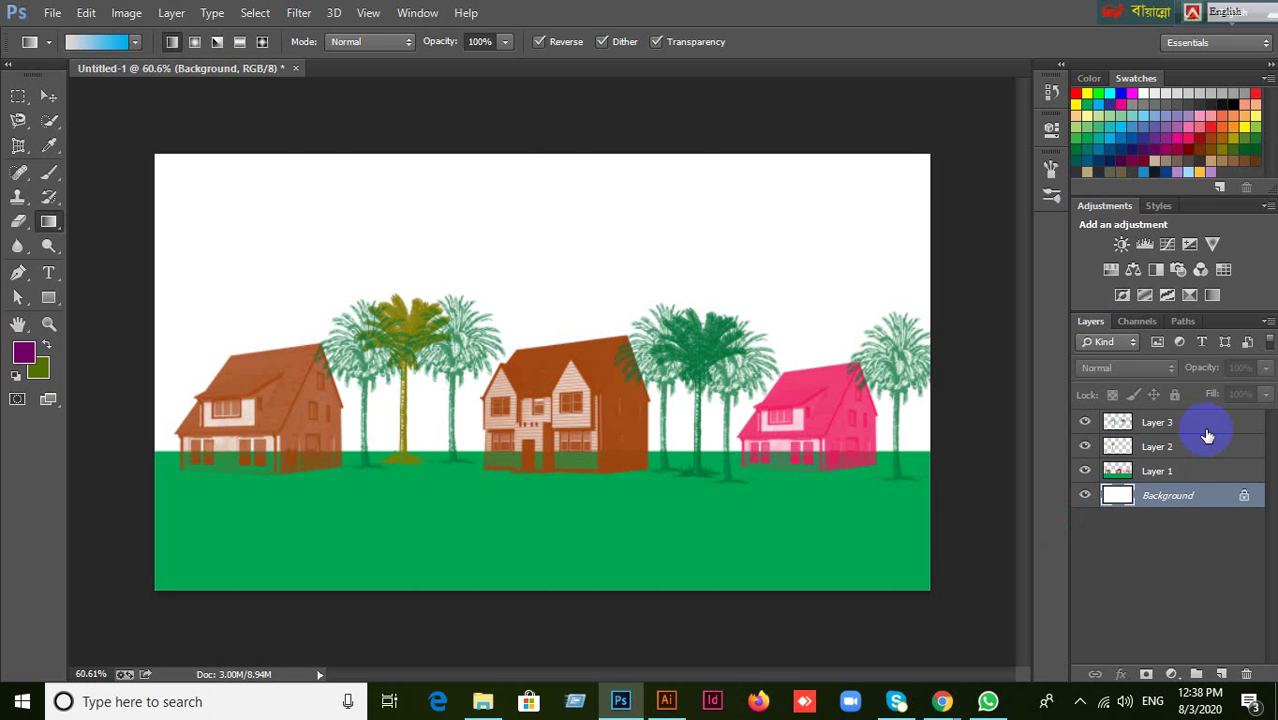
# Confirm deleting Layer 4, add a new layer, and set the gradient's left stop to #4778f4.
pyautogui.click(1207, 428)
pyautogui.click(1218, 676)
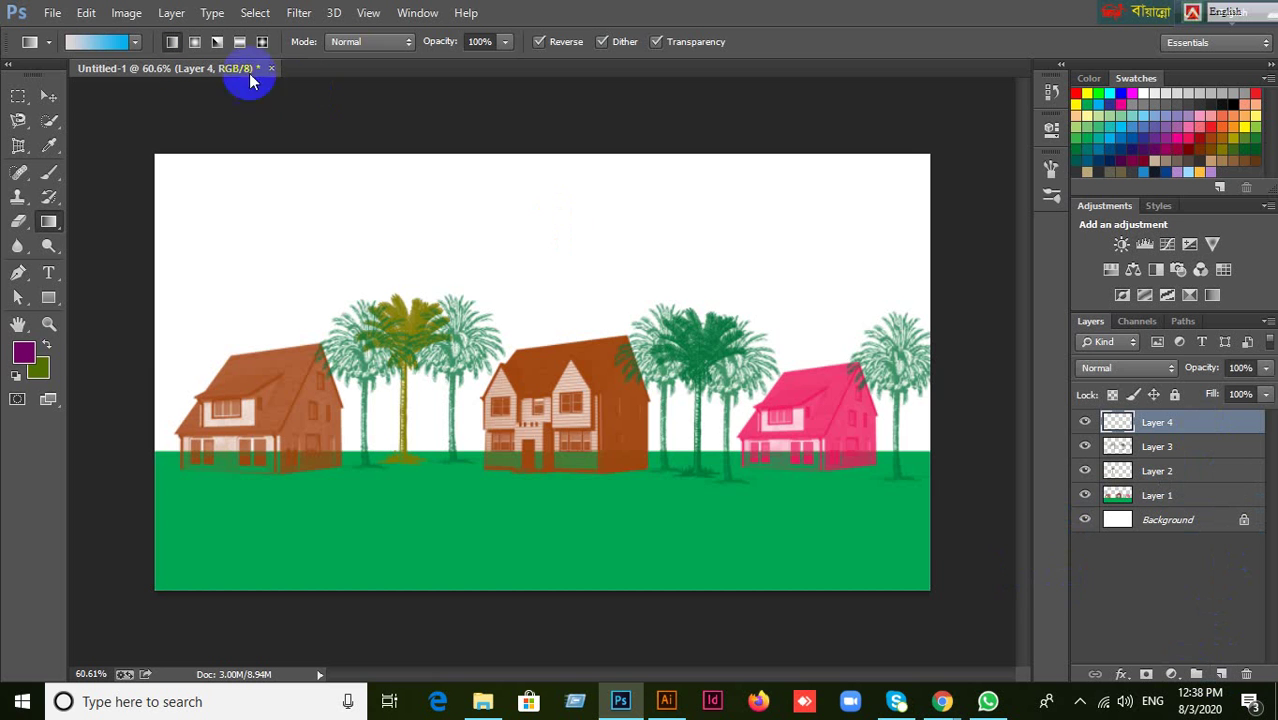
pyautogui.click(89, 44)
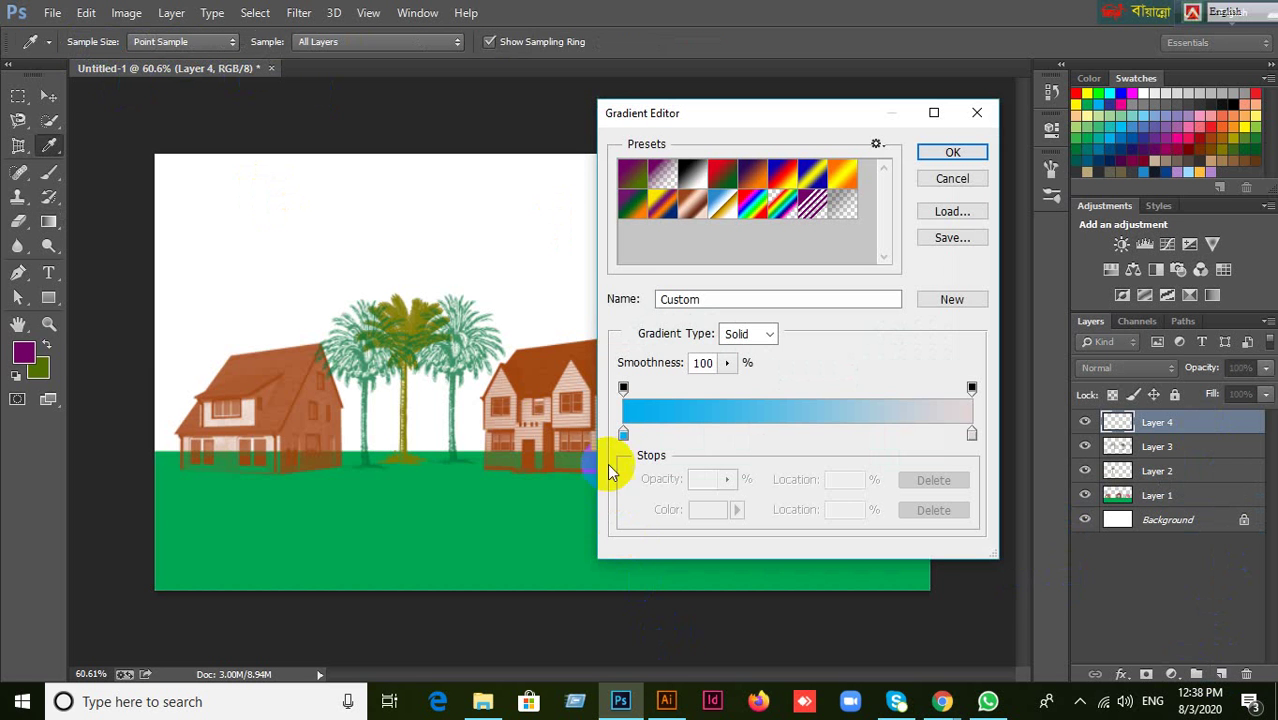
pyautogui.click(623, 434)
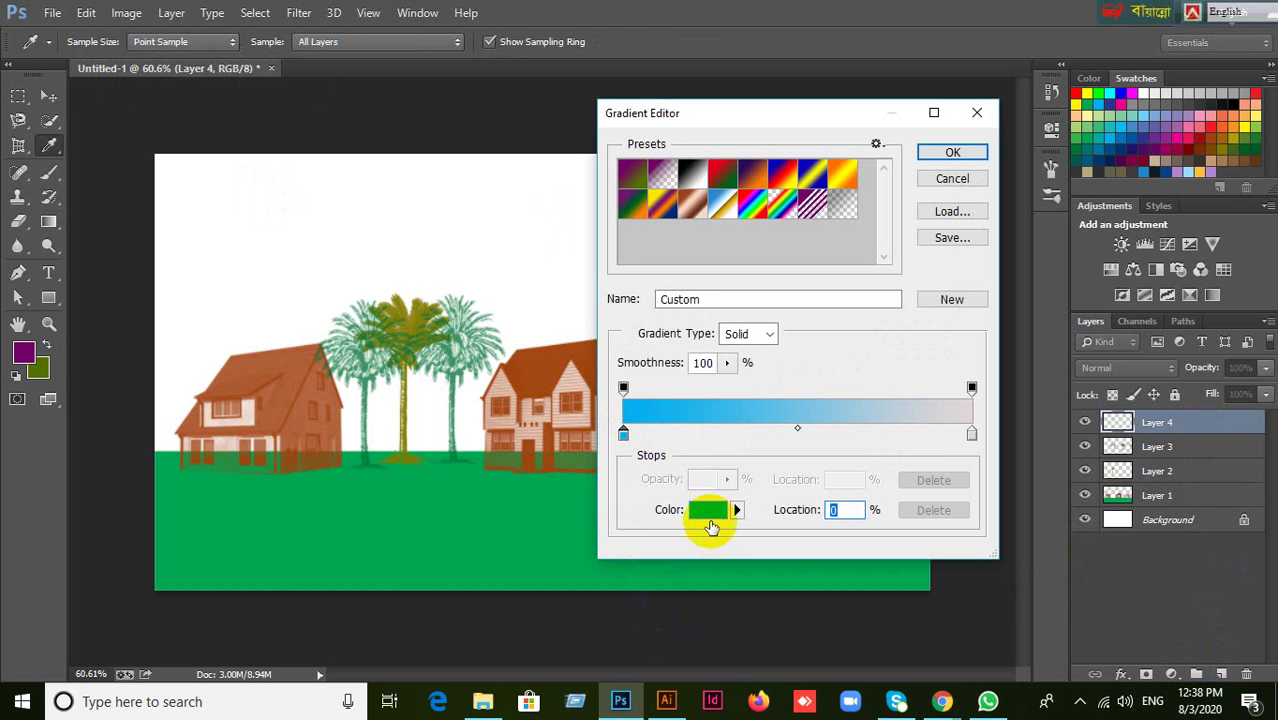
pyautogui.click(708, 510)
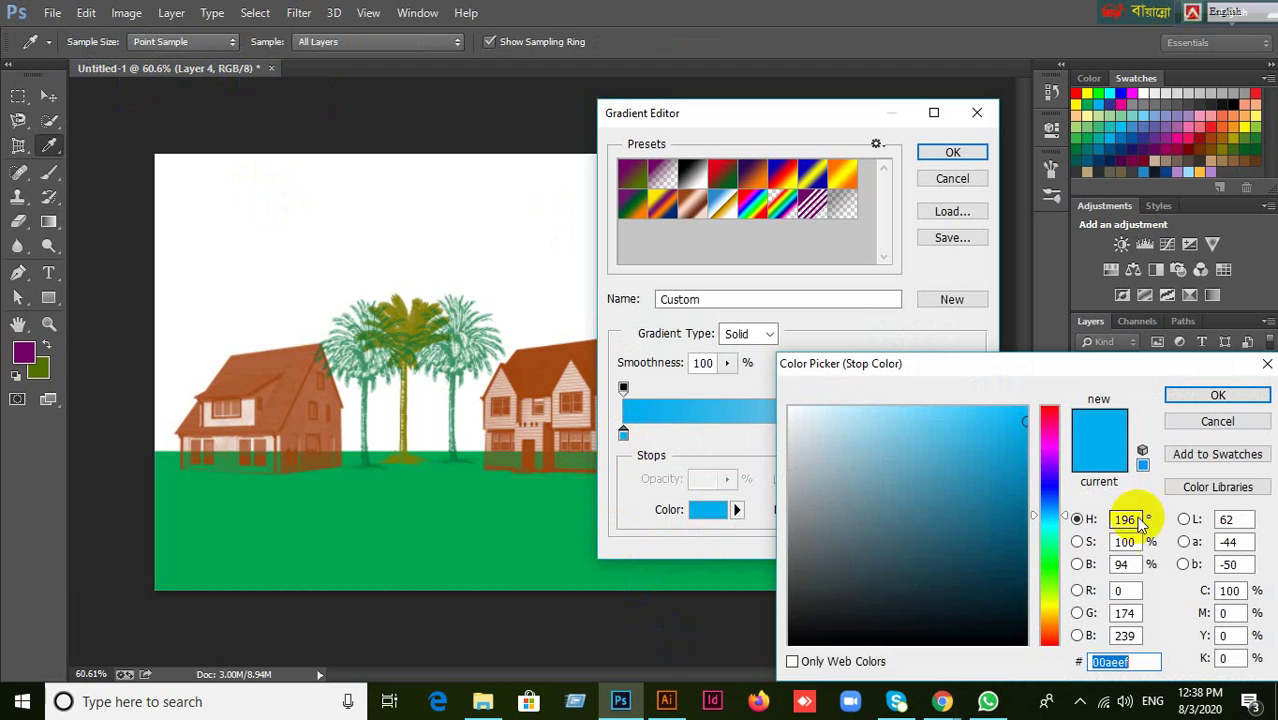
pyautogui.moveTo(1035, 520); pyautogui.dragTo(1036, 497)
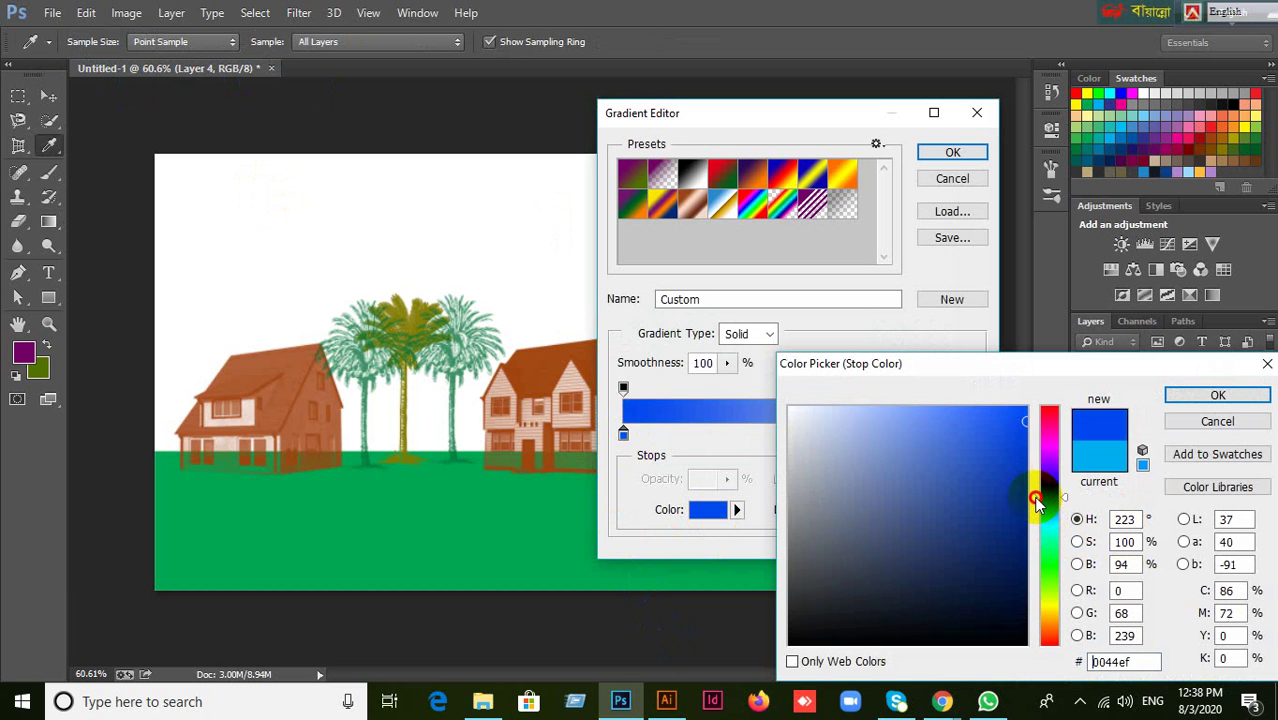
pyautogui.moveTo(1026, 428)
pyautogui.mouseDown()
pyautogui.moveTo(944, 407)
pyautogui.moveTo(970, 414)
pyautogui.moveTo(964, 444)
pyautogui.moveTo(957, 417)
pyautogui.mouseUp()
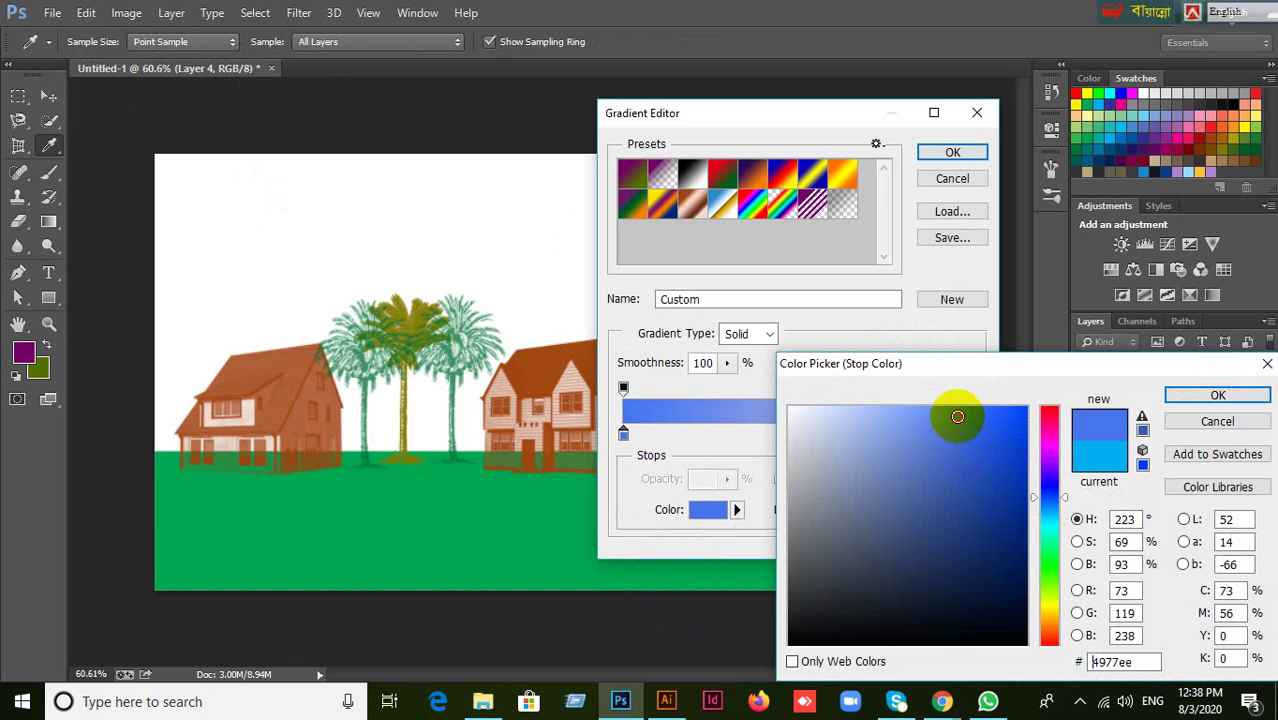
pyautogui.click(1195, 397)
pyautogui.click(960, 153)
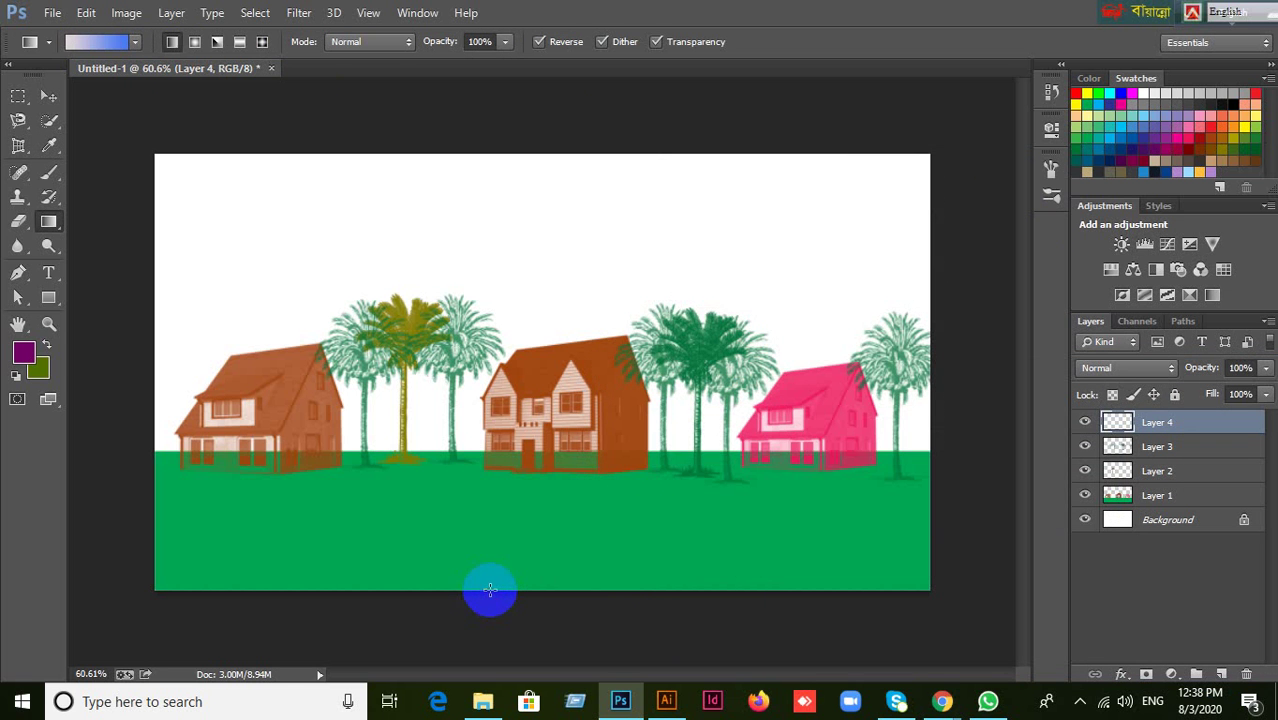
# Fill Layer 4 with a blue-to-pale sky gradient and place it just above Background.
pyautogui.moveTo(489, 590); pyautogui.dragTo(496, 155)
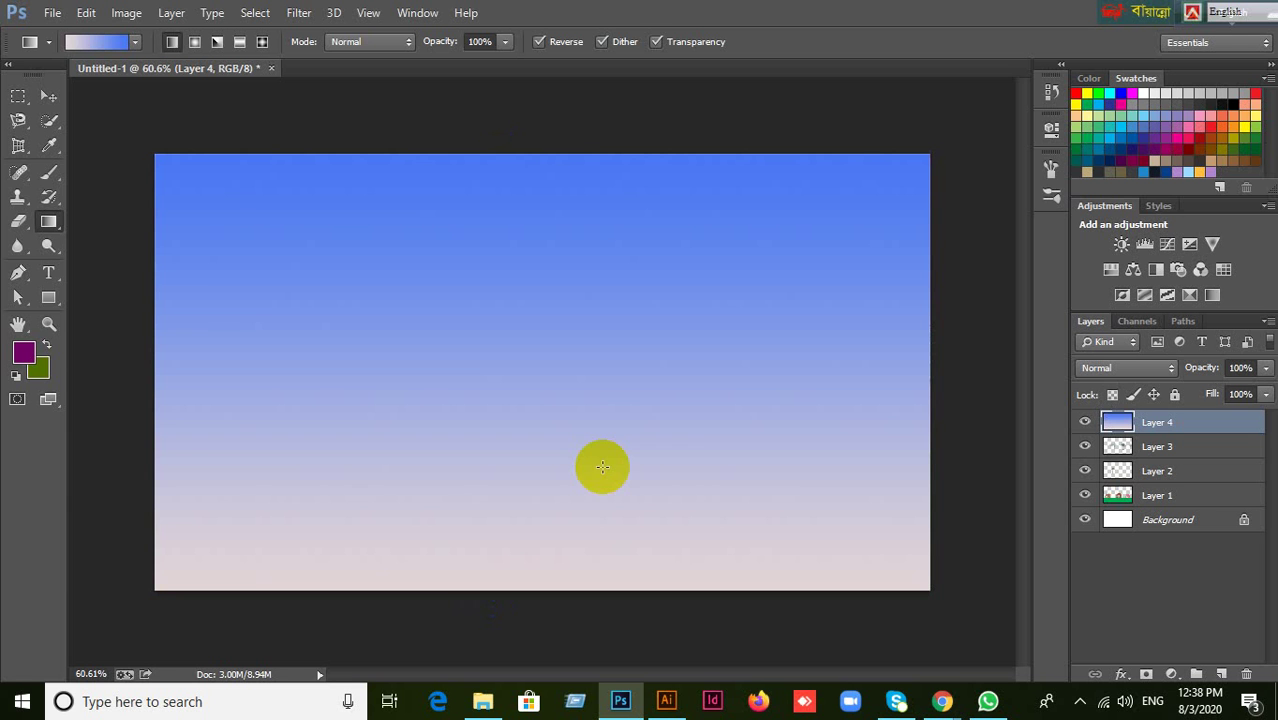
pyautogui.hotkey('ctrl', '[')
pyautogui.hotkey('ctrl', '[')
pyautogui.hotkey('ctrl', '[')
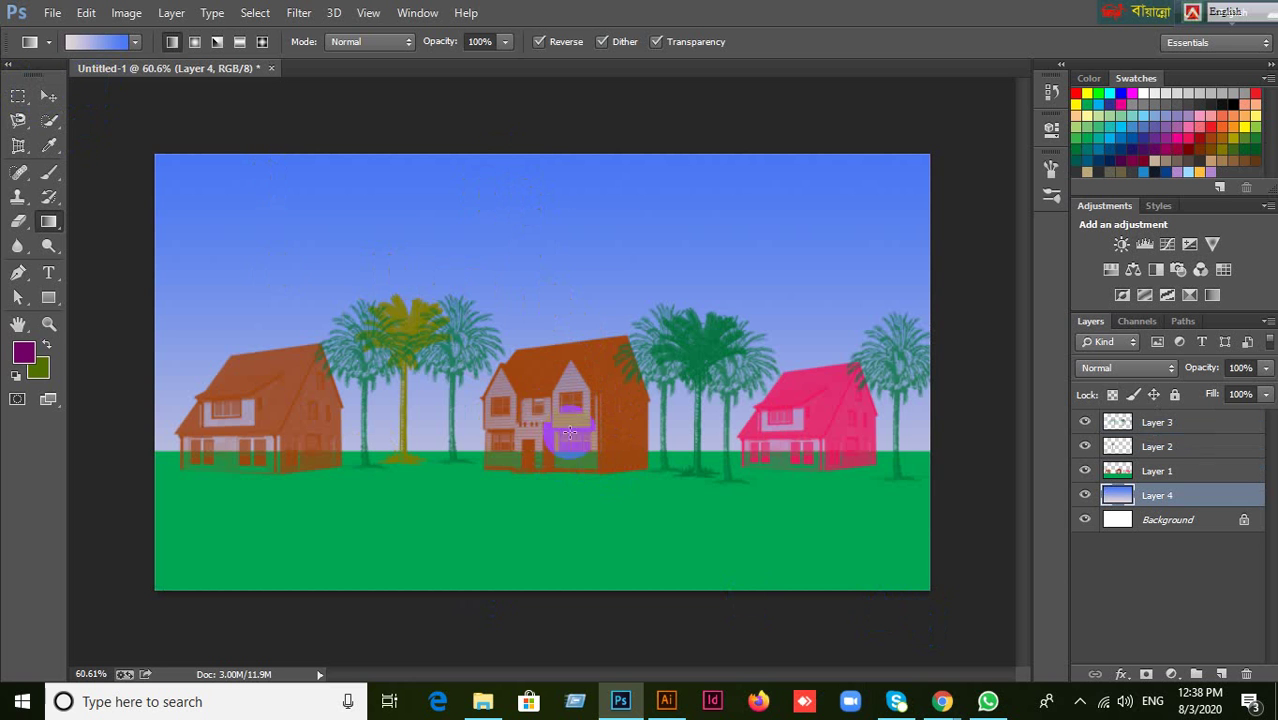
pyautogui.moveTo(527, 502); pyautogui.dragTo(524, 150)
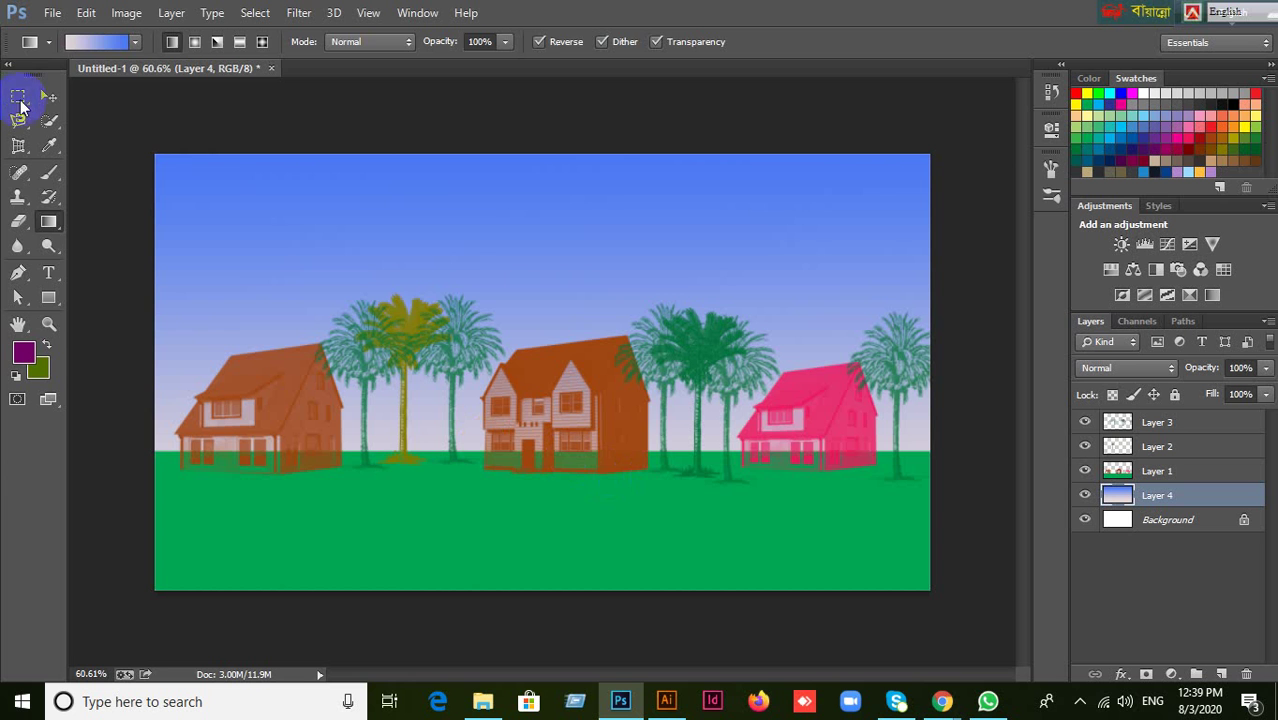
# Select the Move tool and bring up Brusheezy's 20 Amazing Cars PS Brushes page in Chrome.
pyautogui.click(46, 96)
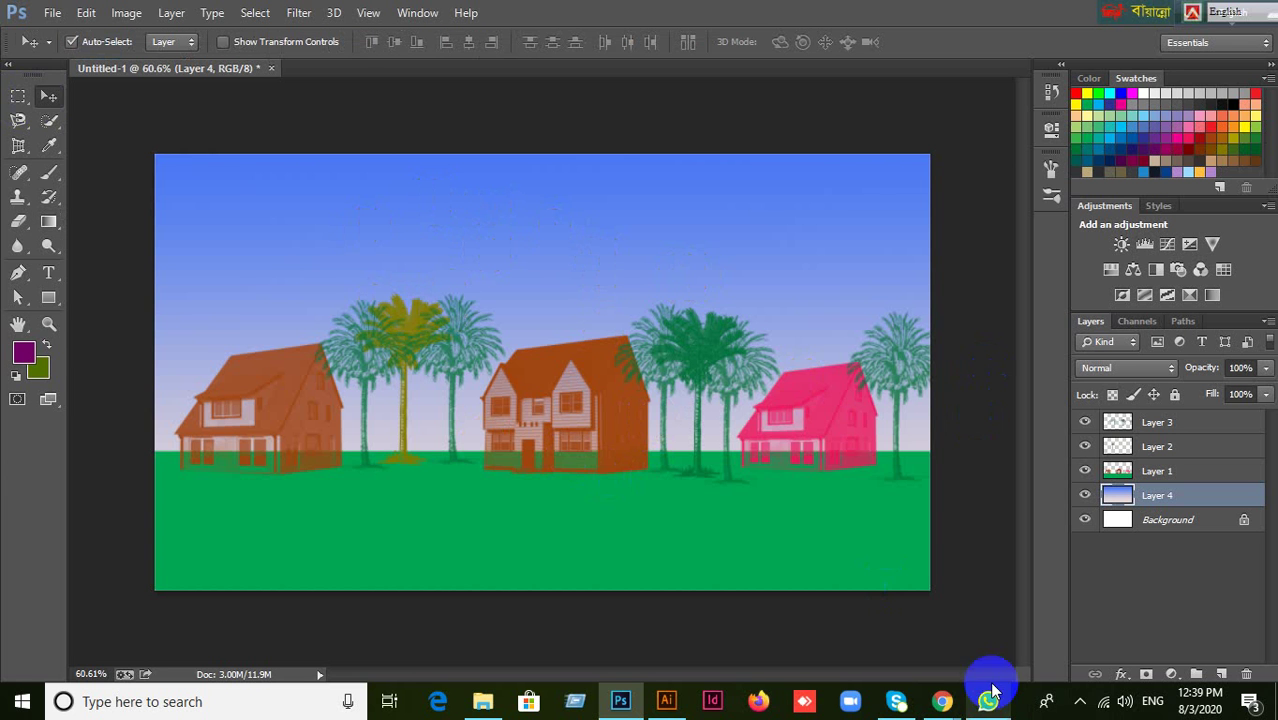
pyautogui.moveTo(945, 708)
pyautogui.click(850, 650)
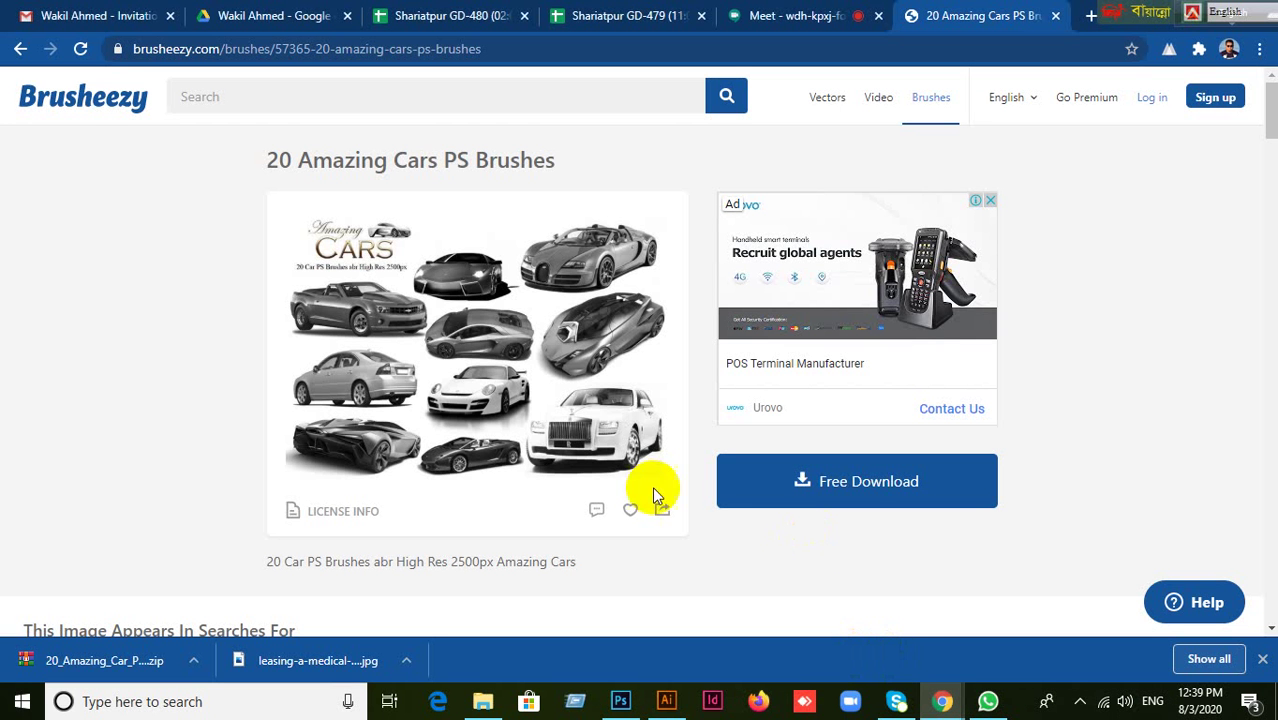
# Google 'Clud brush photoshop fre' and open the Brusheezy 24 Clouds brush result.
pyautogui.click(266, 57)
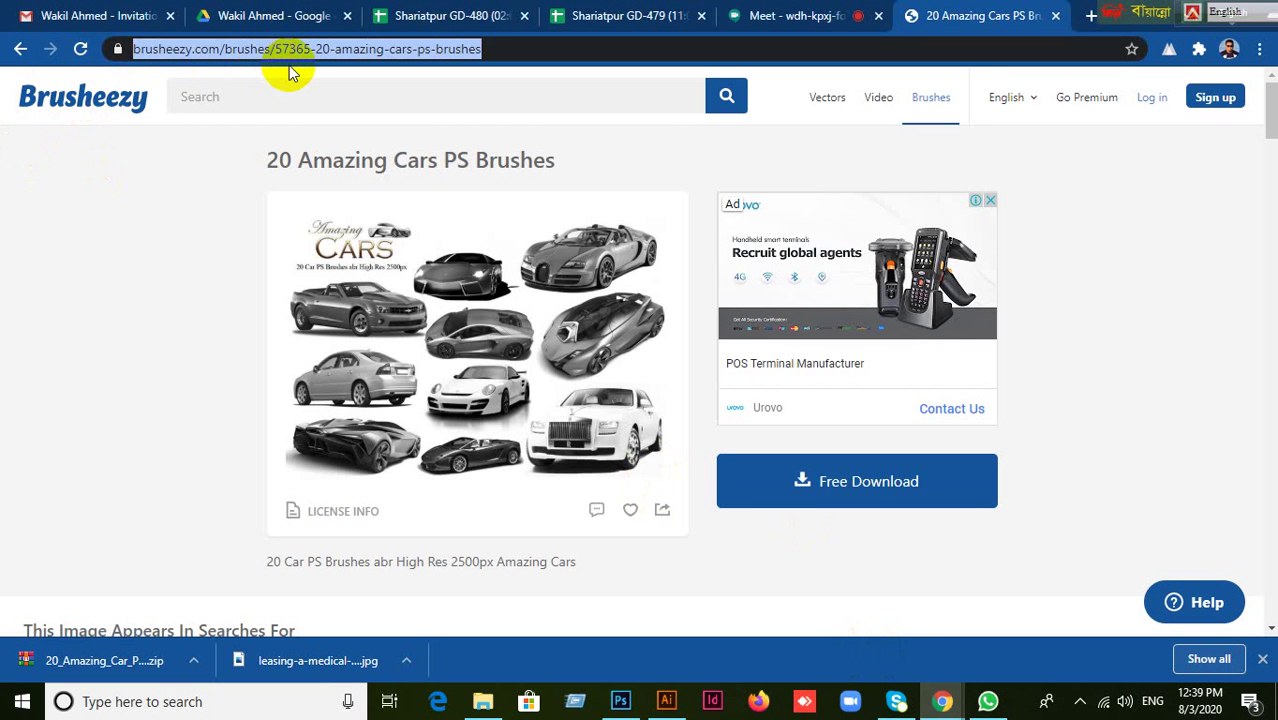
pyautogui.write('www.go')
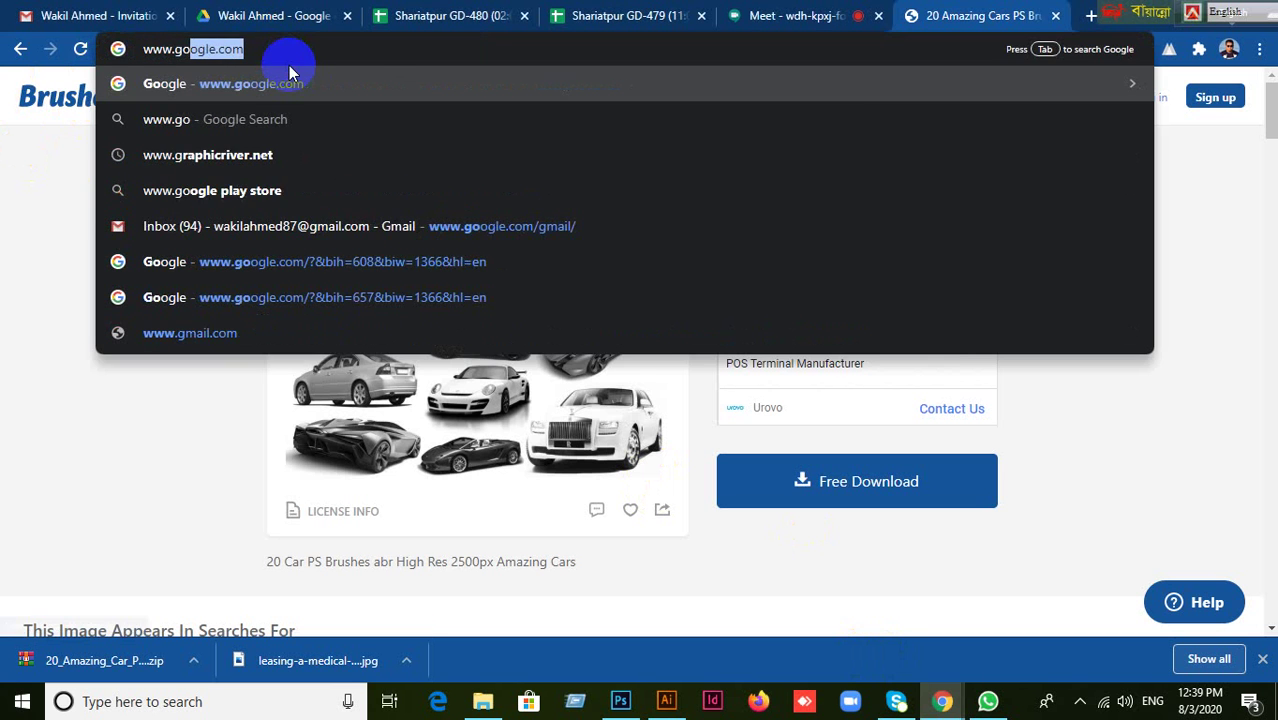
pyautogui.click(289, 66)
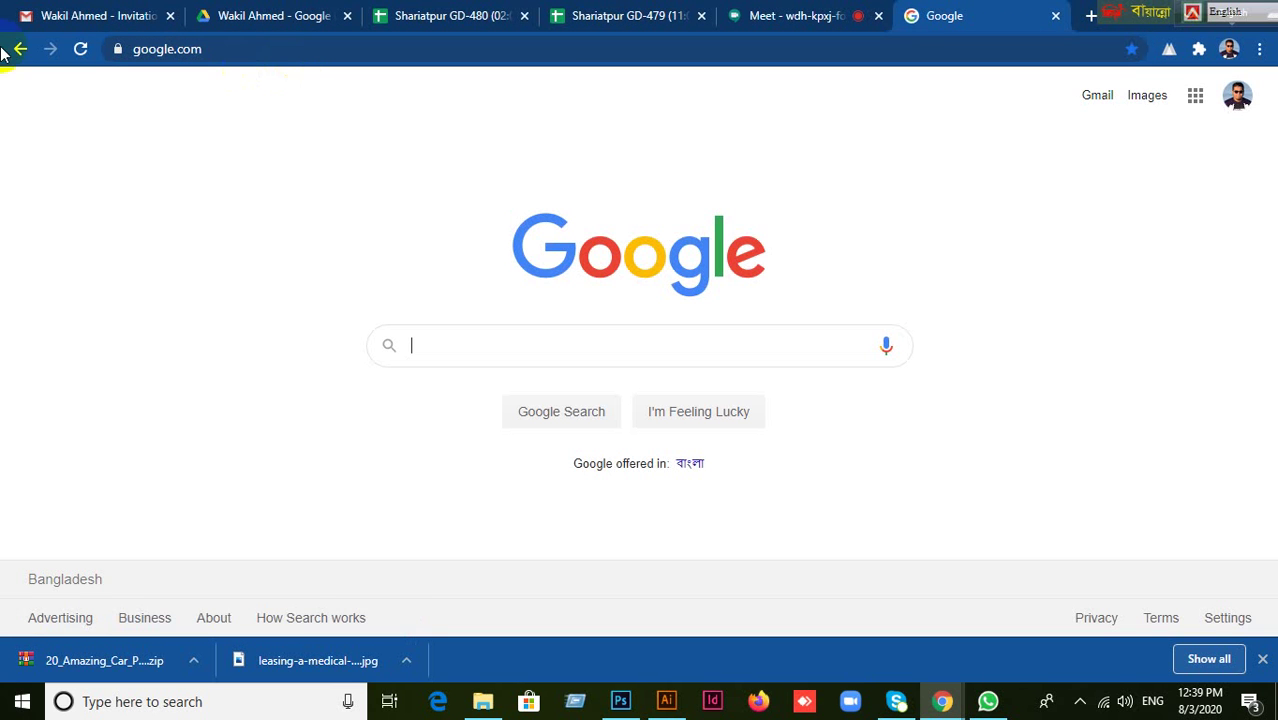
pyautogui.write('Clud ')
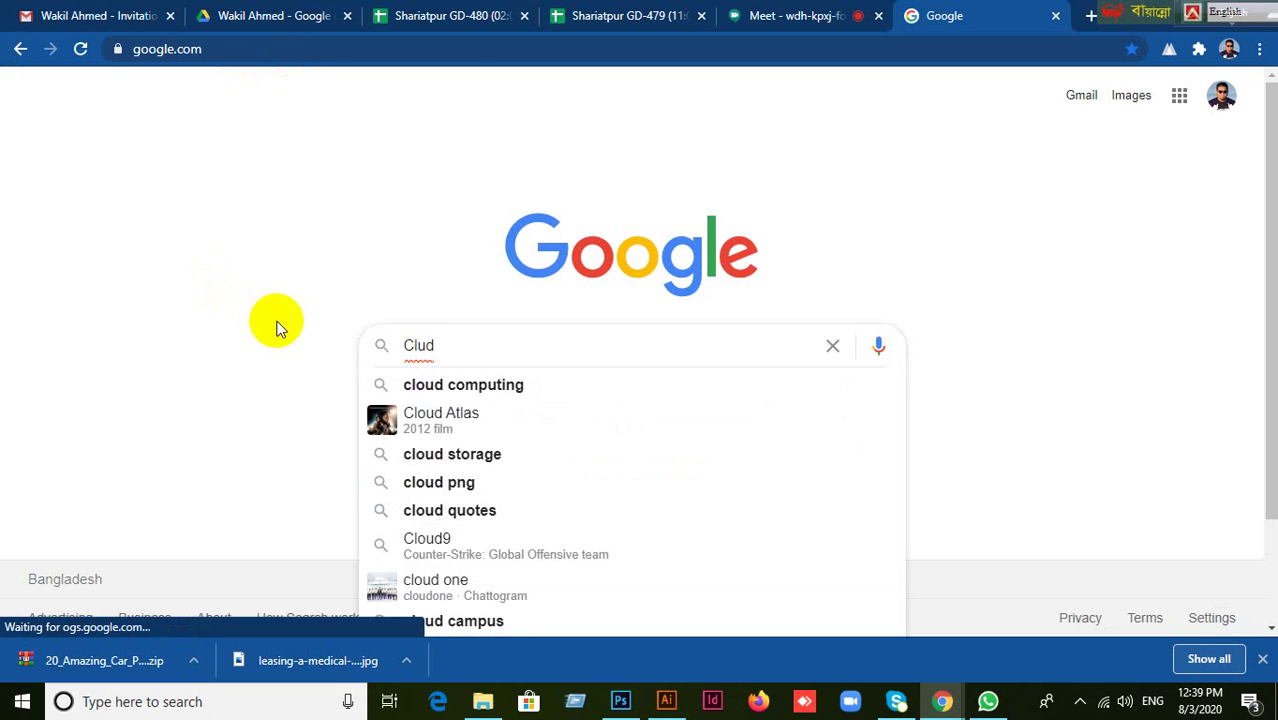
pyautogui.write('brush')
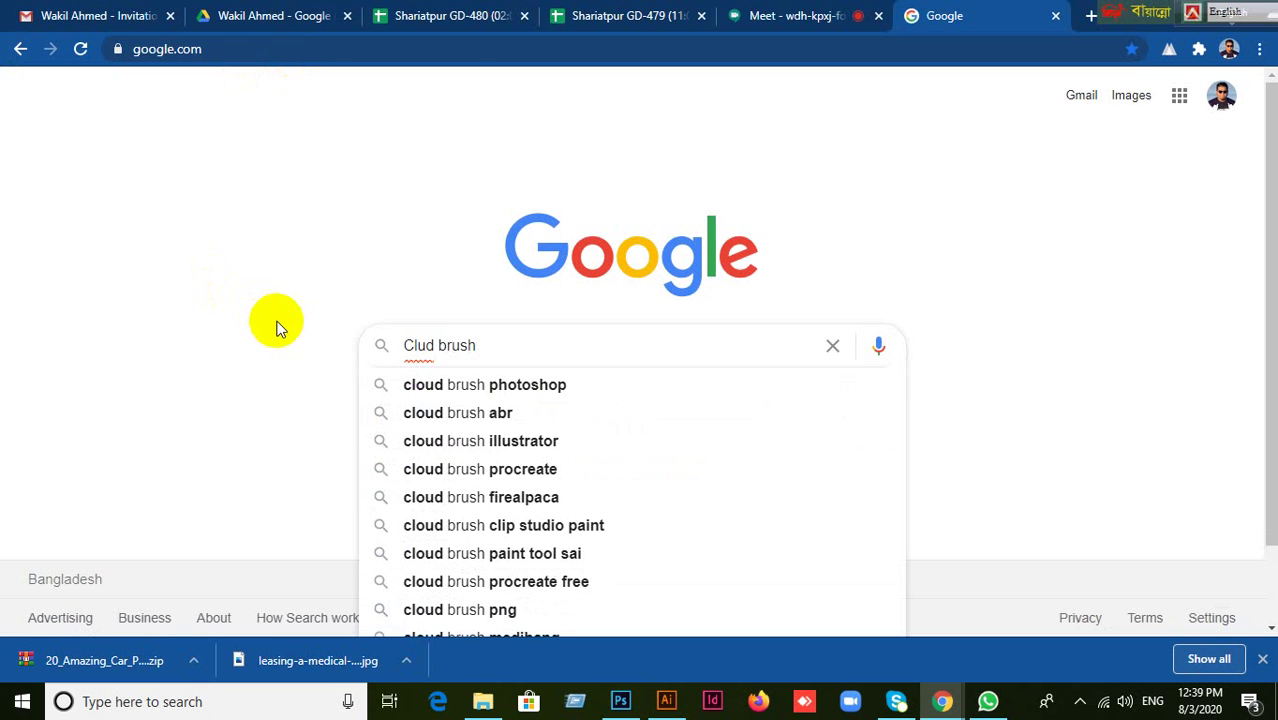
pyautogui.write(' phot')
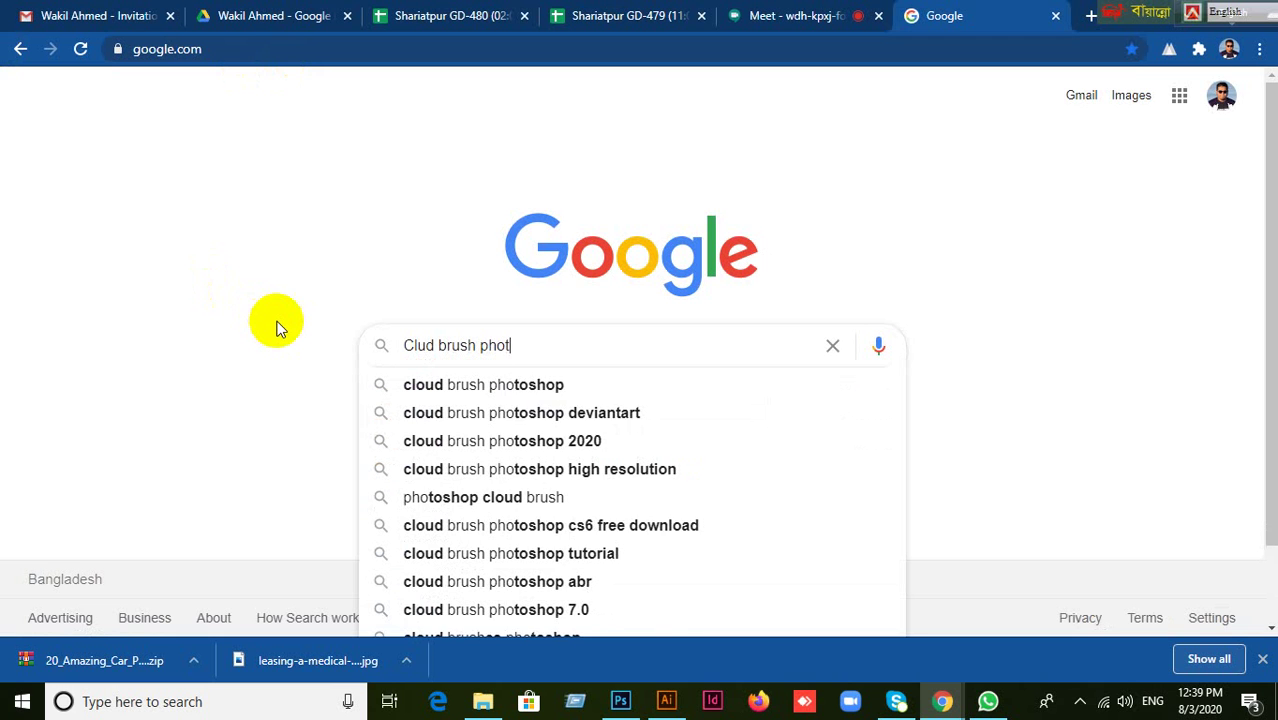
pyautogui.write('oshop fre')
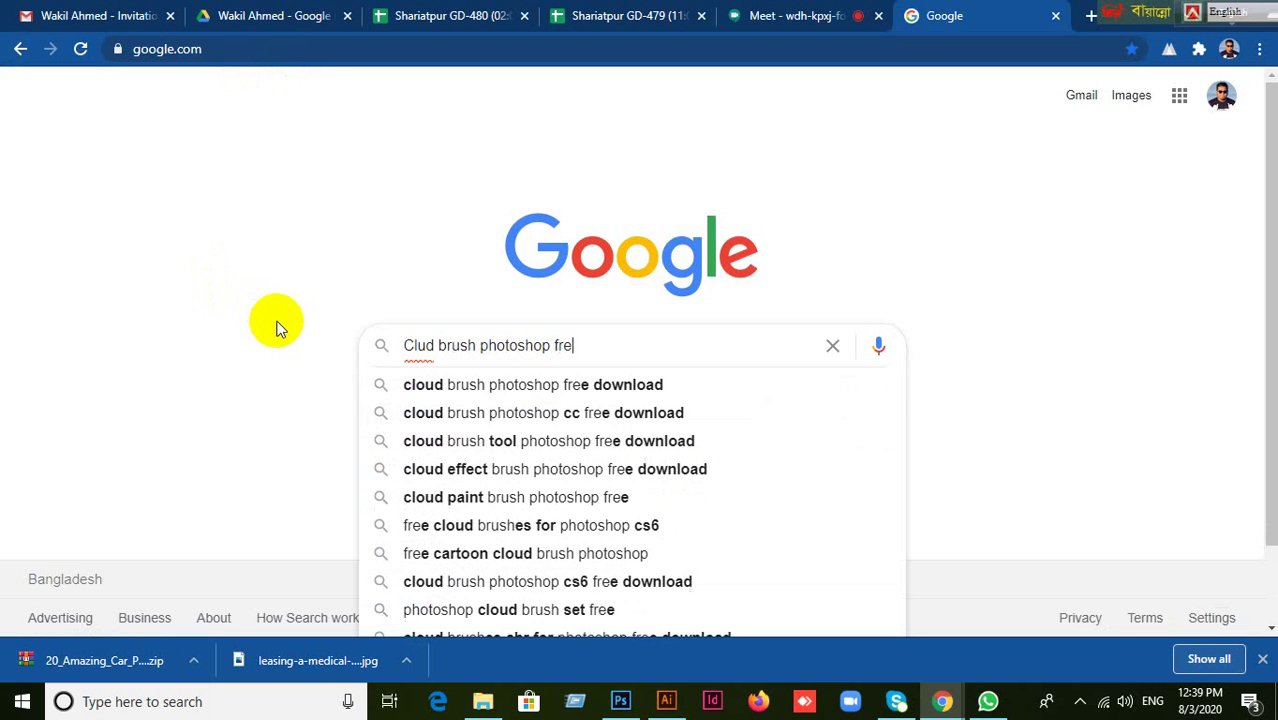
pyautogui.click(530, 390)
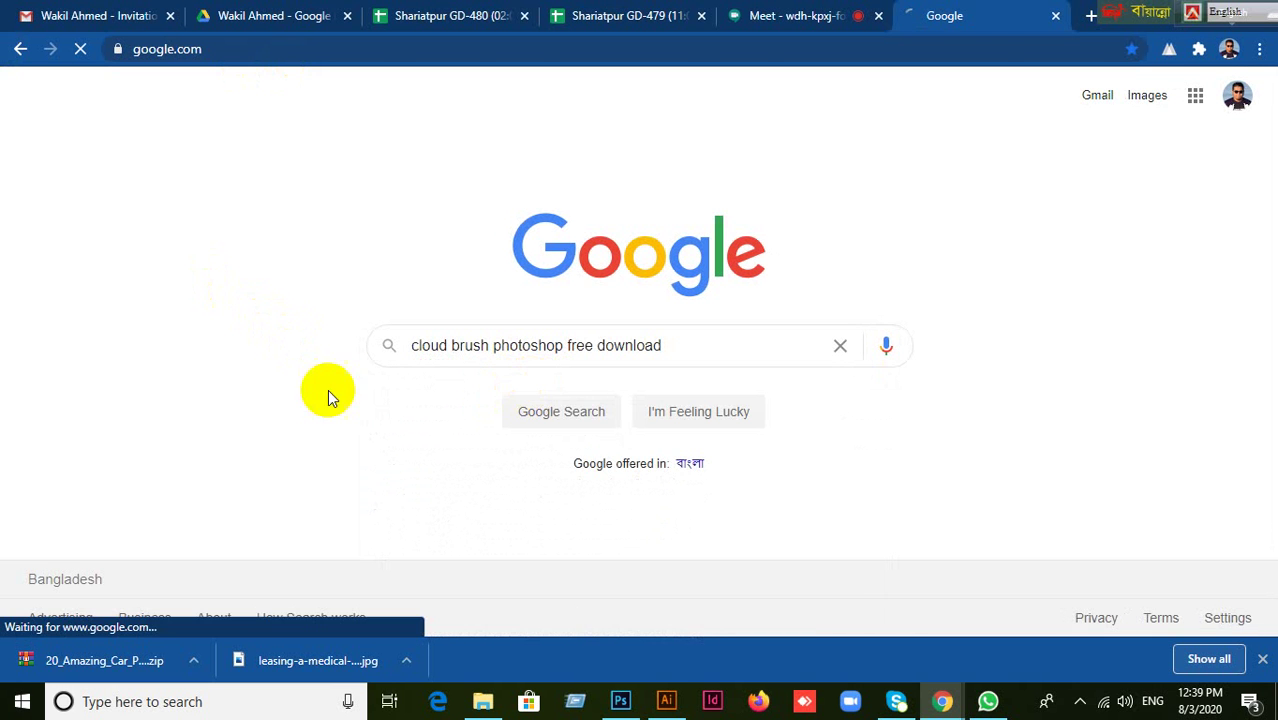
pyautogui.click(249, 411)
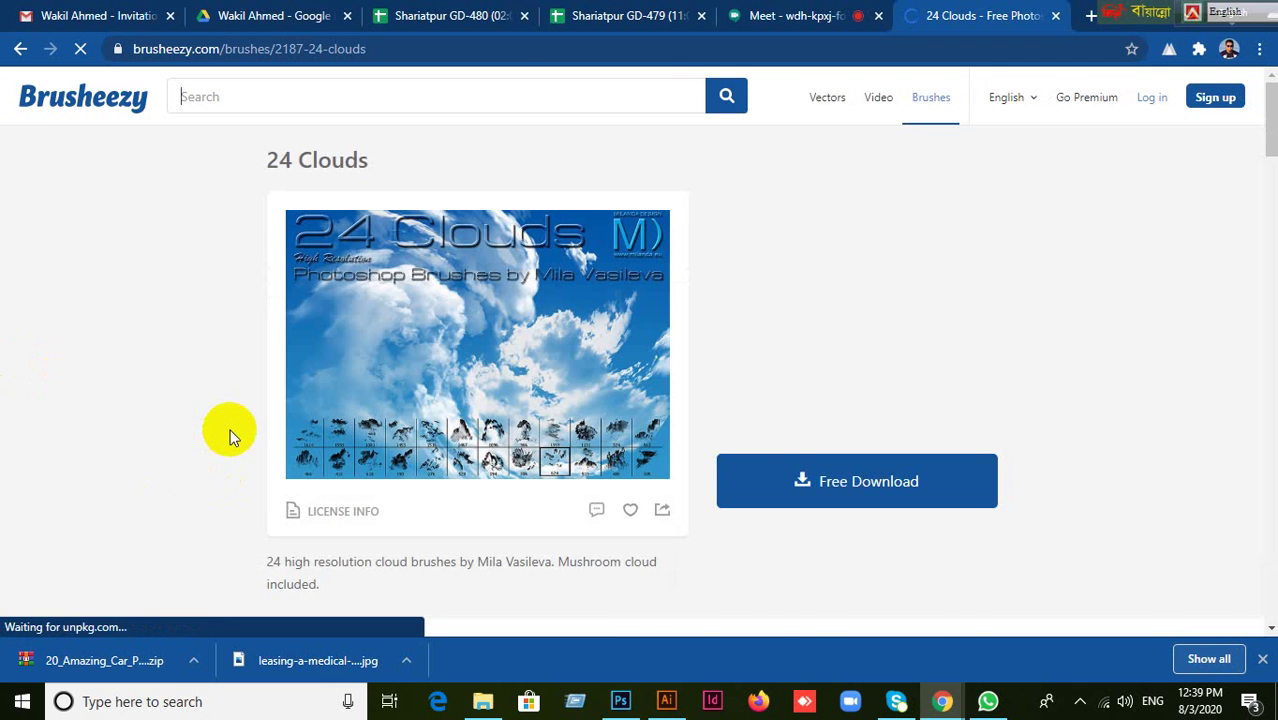
# Start the 24 Clouds free download, dismissing the account sign-up prompt.
pyautogui.scroll(-4, 230, 429)
pyautogui.scroll(3, 230, 429)
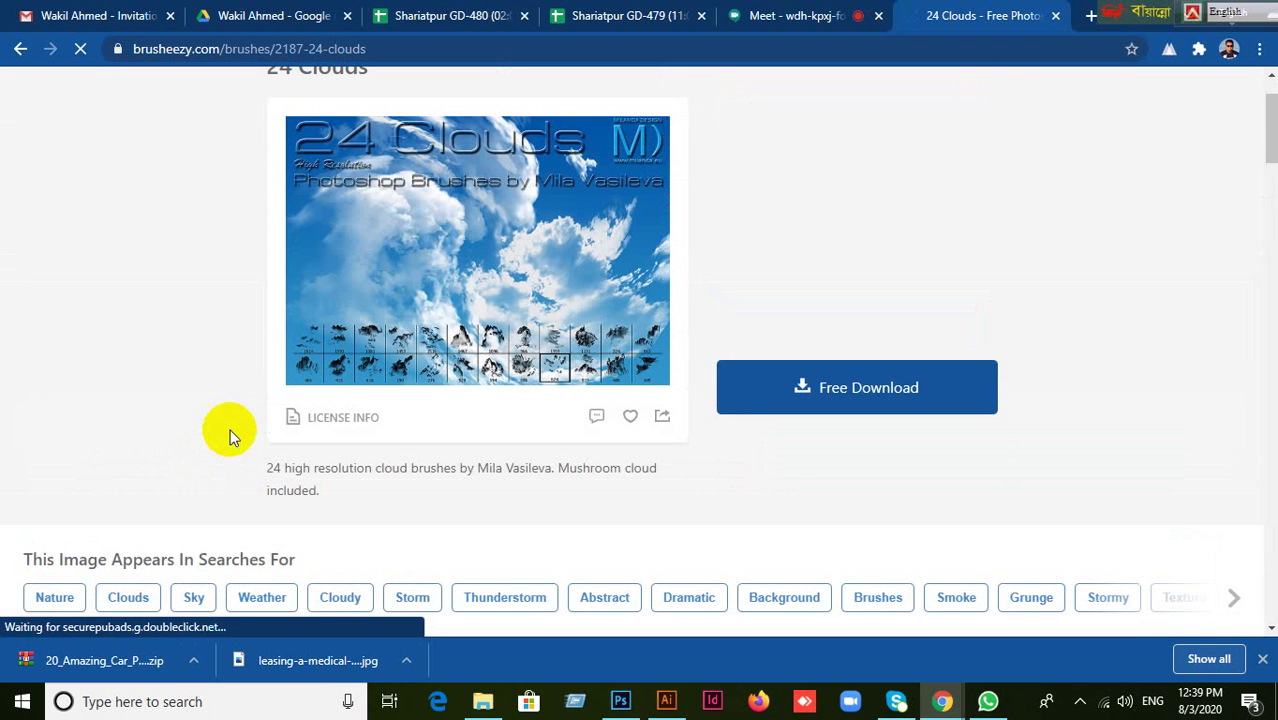
pyautogui.click(131, 369)
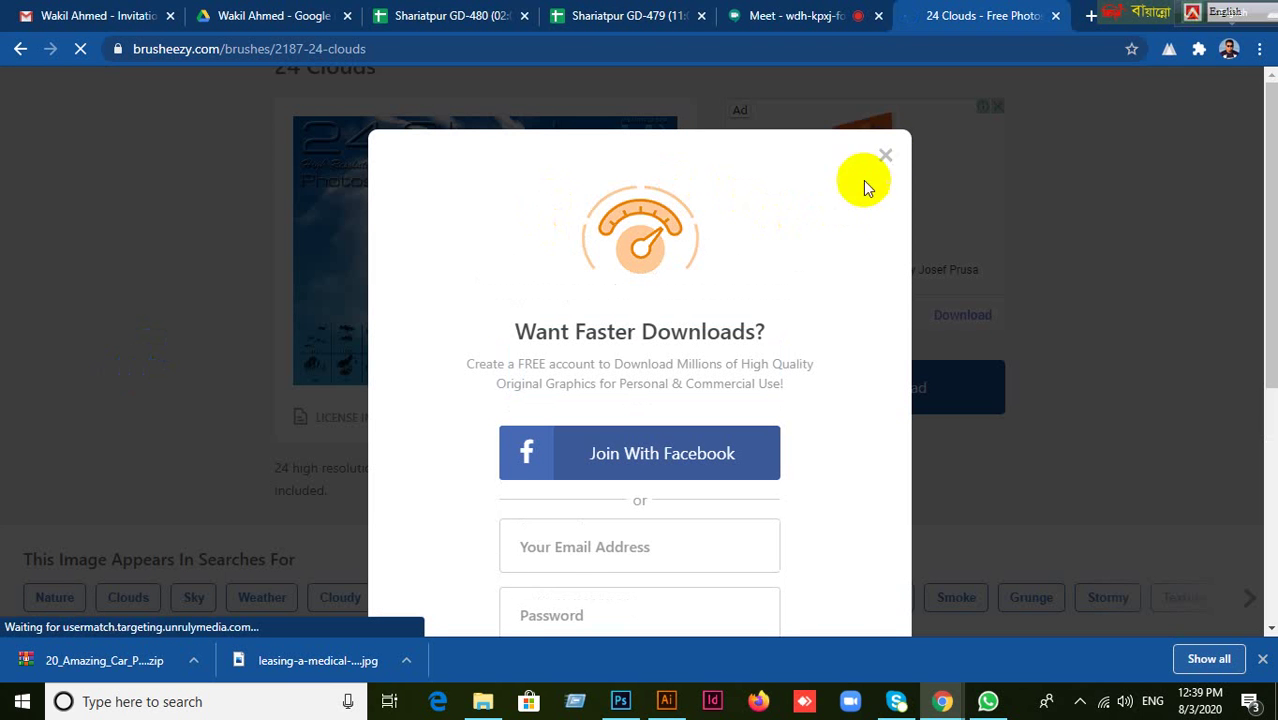
pyautogui.click(289, 322)
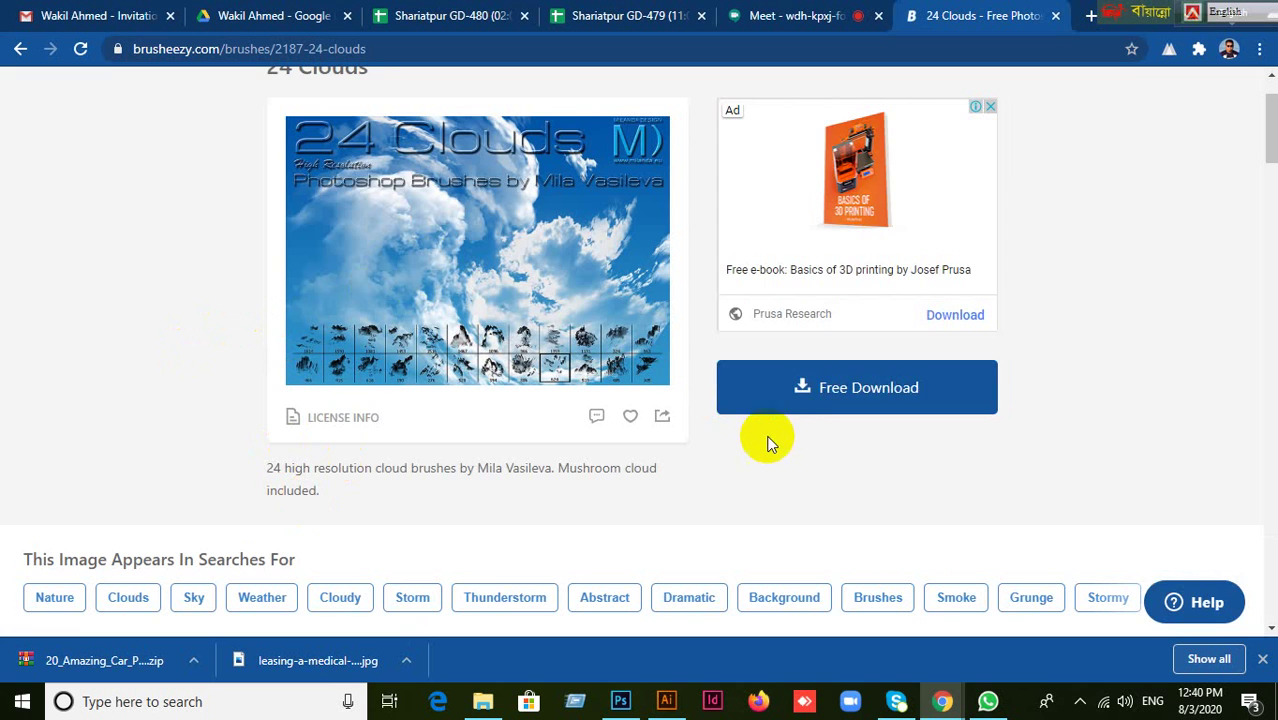
pyautogui.click(820, 392)
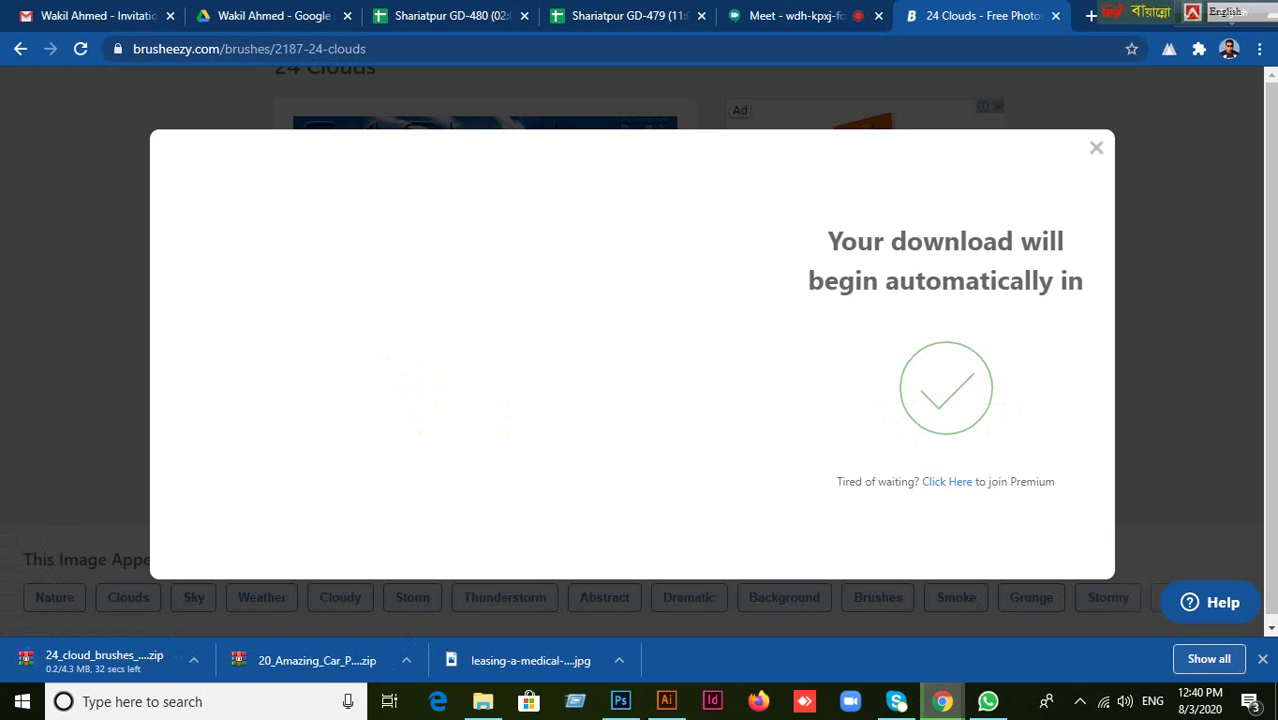
# Close the countdown notice and show the finished 24 Clouds zip in its folder.
pyautogui.click(1097, 149)
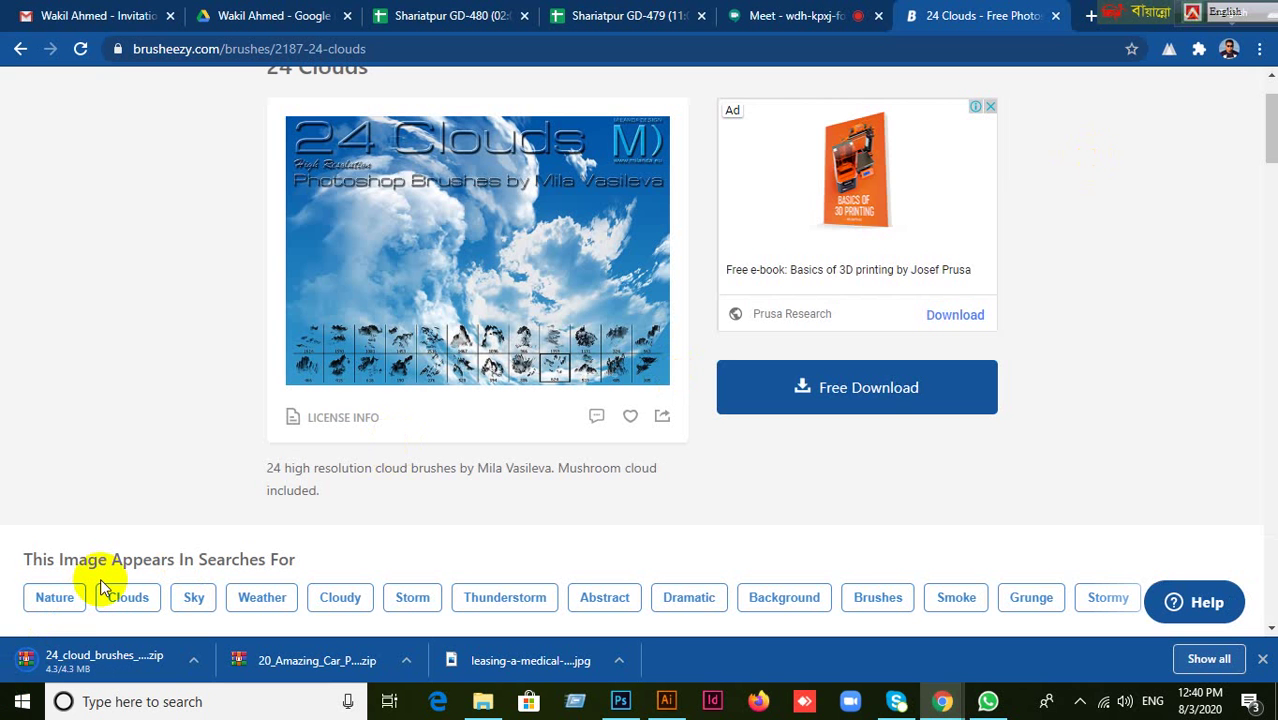
pyautogui.rightClick(86, 656)
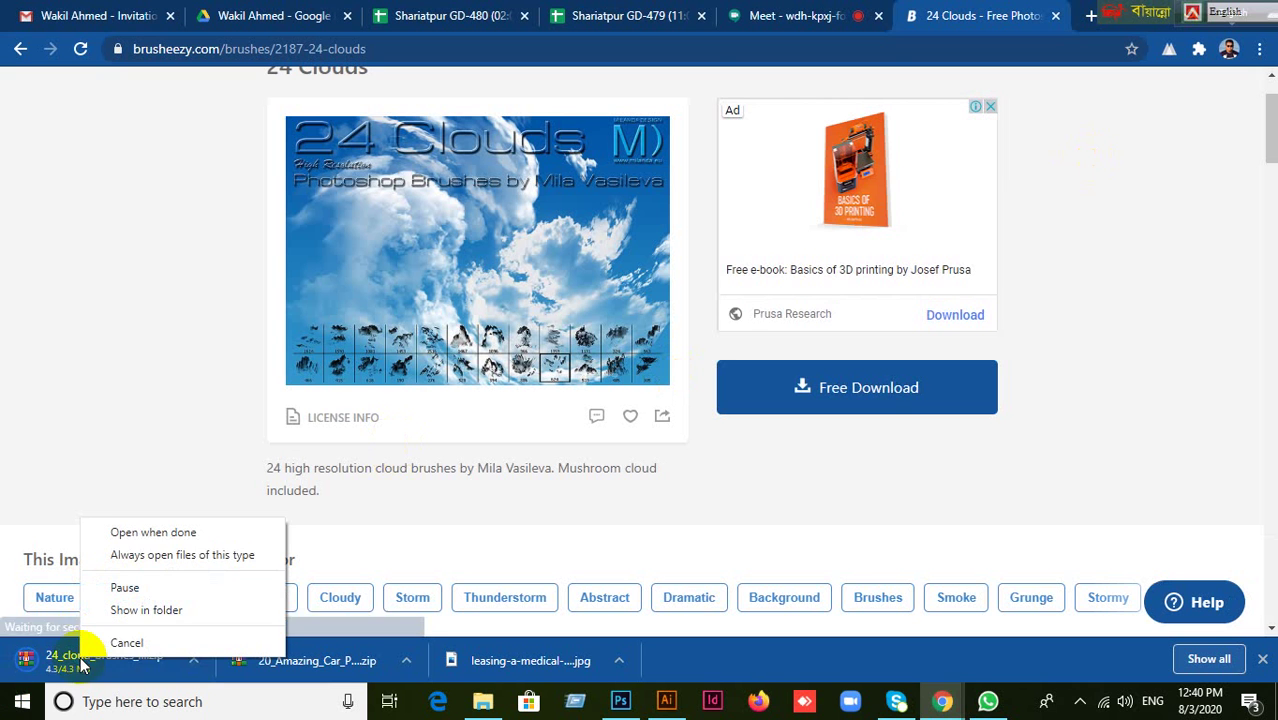
pyautogui.click(150, 609)
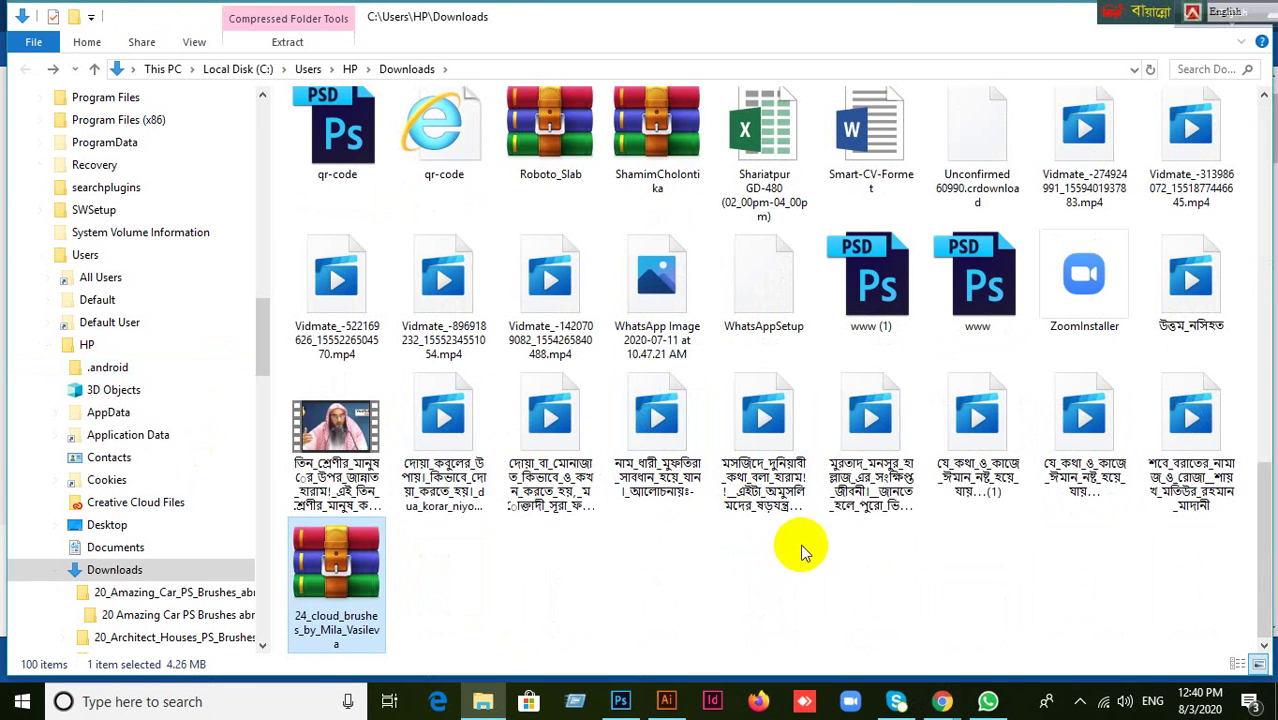
# Extract the 24_cloud_brushes zip with WinRAR to 24_cloud_brushes_by_Mila_Vasileva, then return to Photoshop.
pyautogui.scroll(3, 800, 544)
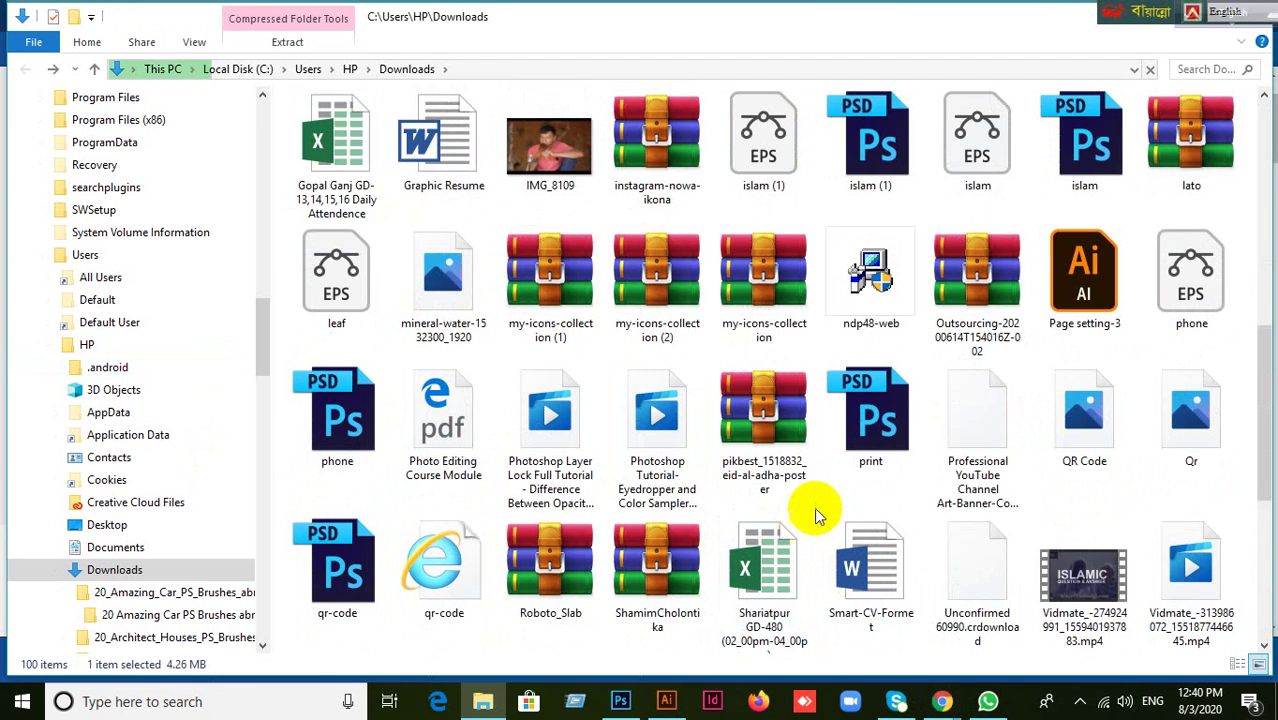
pyautogui.scroll(-3, 800, 545)
pyautogui.scroll(1, 799, 548)
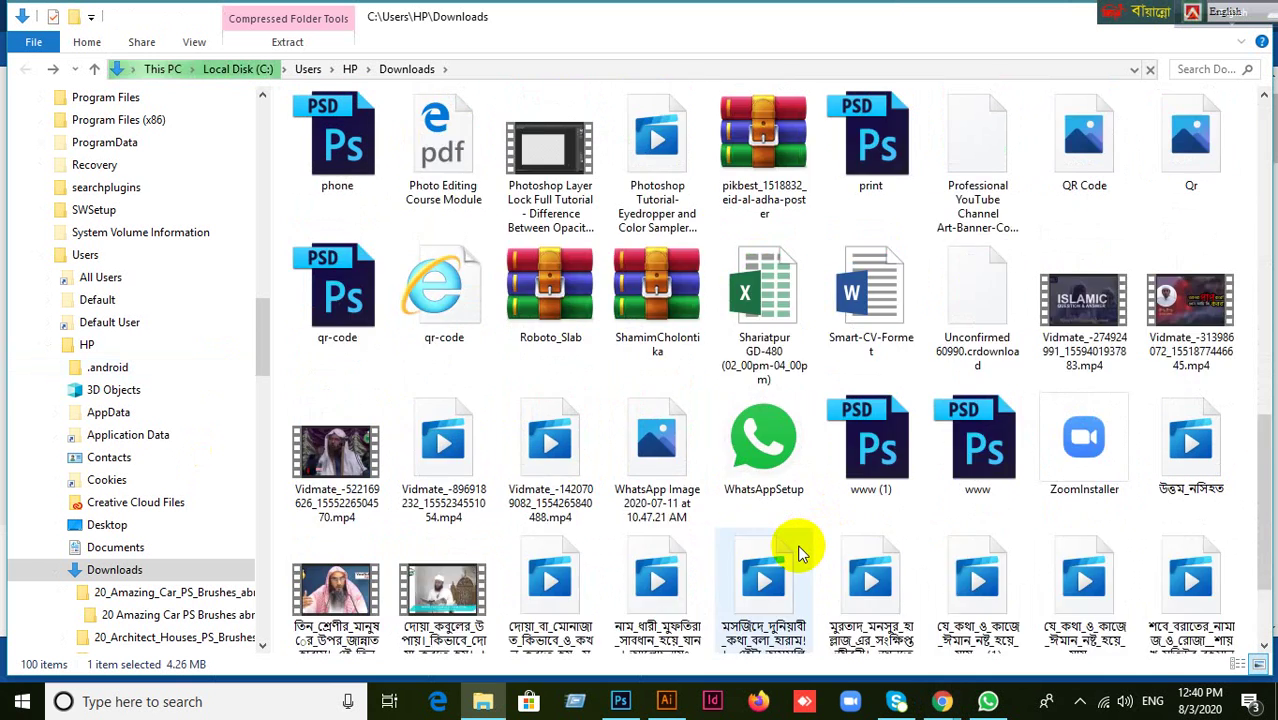
pyautogui.scroll(-1, 799, 548)
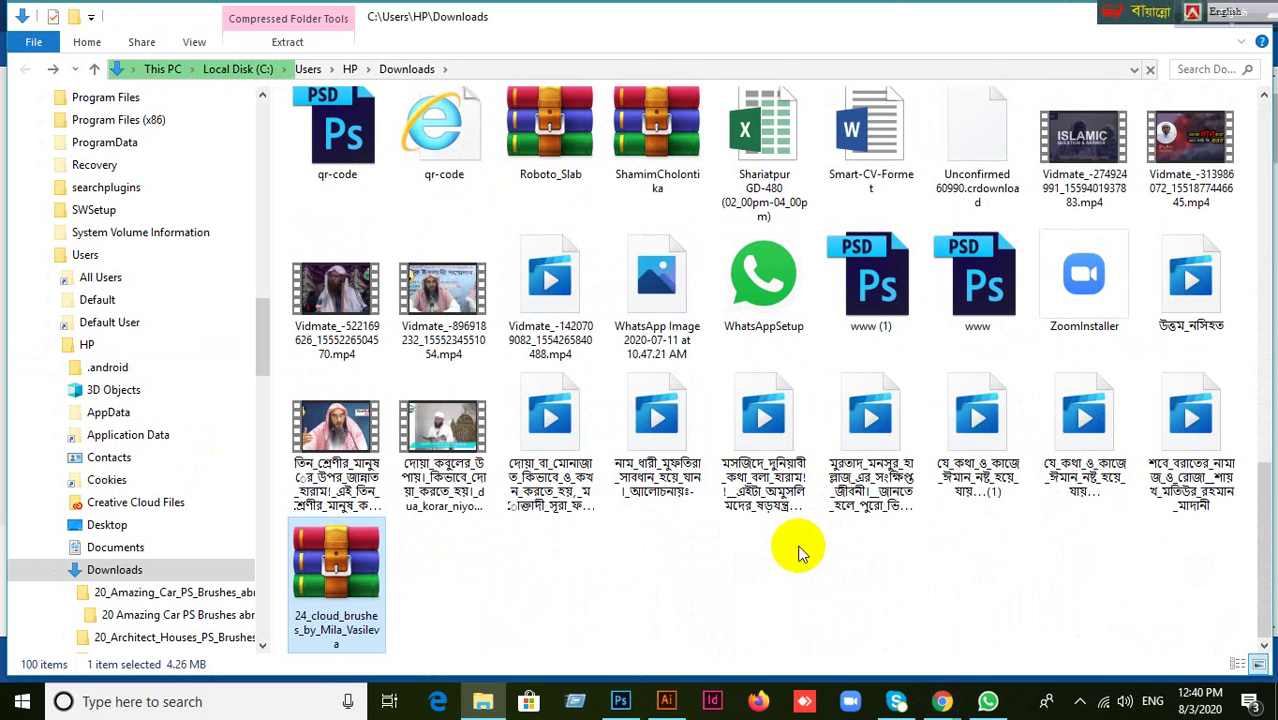
pyautogui.rightClick(322, 603)
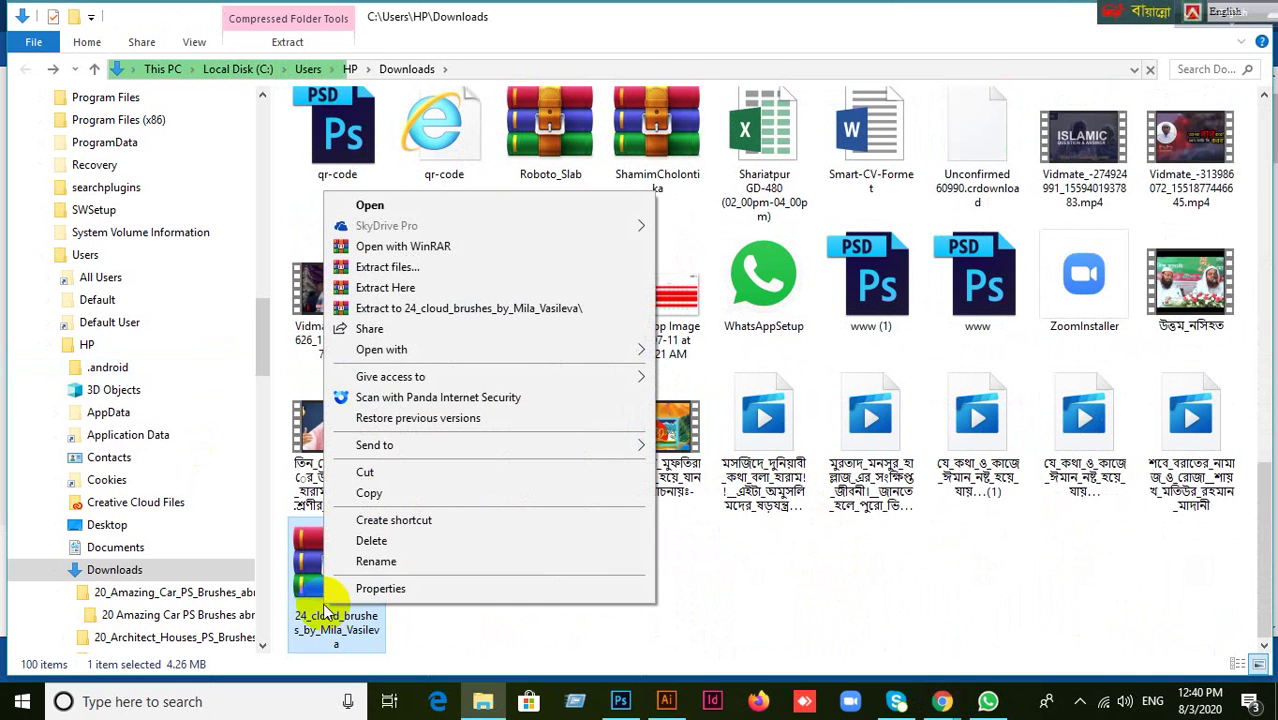
pyautogui.click(430, 309)
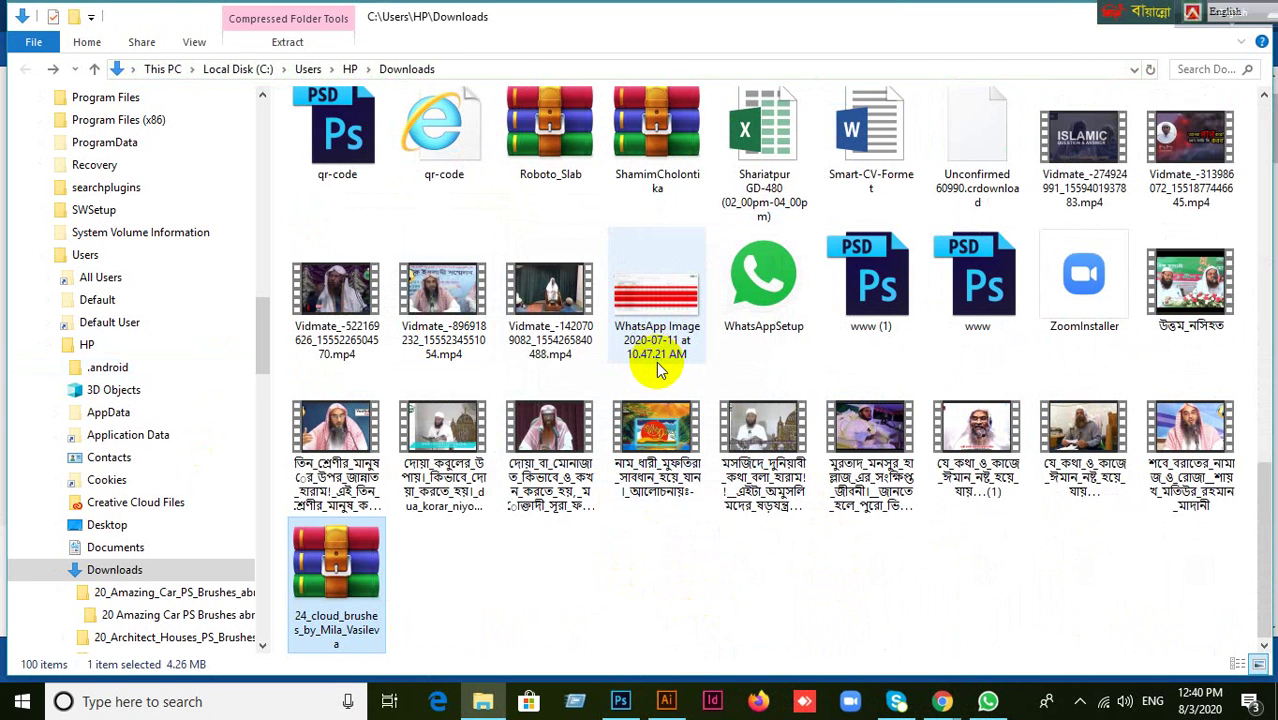
pyautogui.scroll(15, 655, 399)
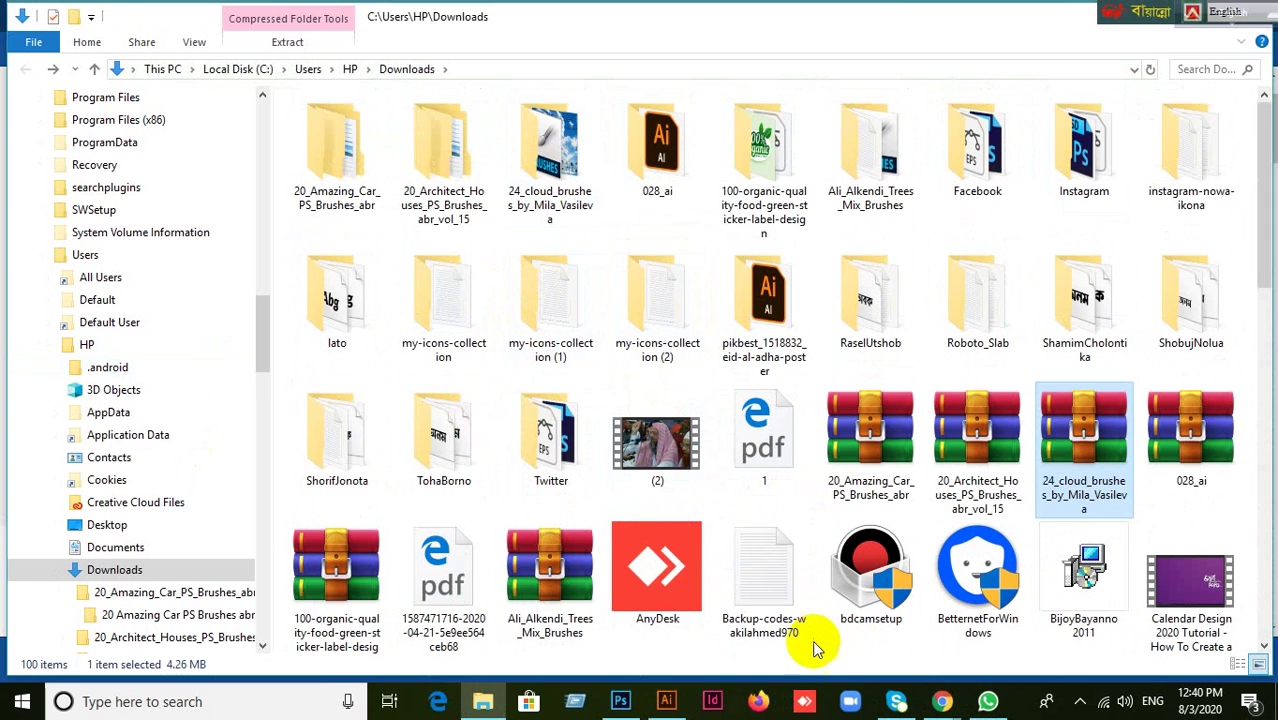
pyautogui.click(632, 702)
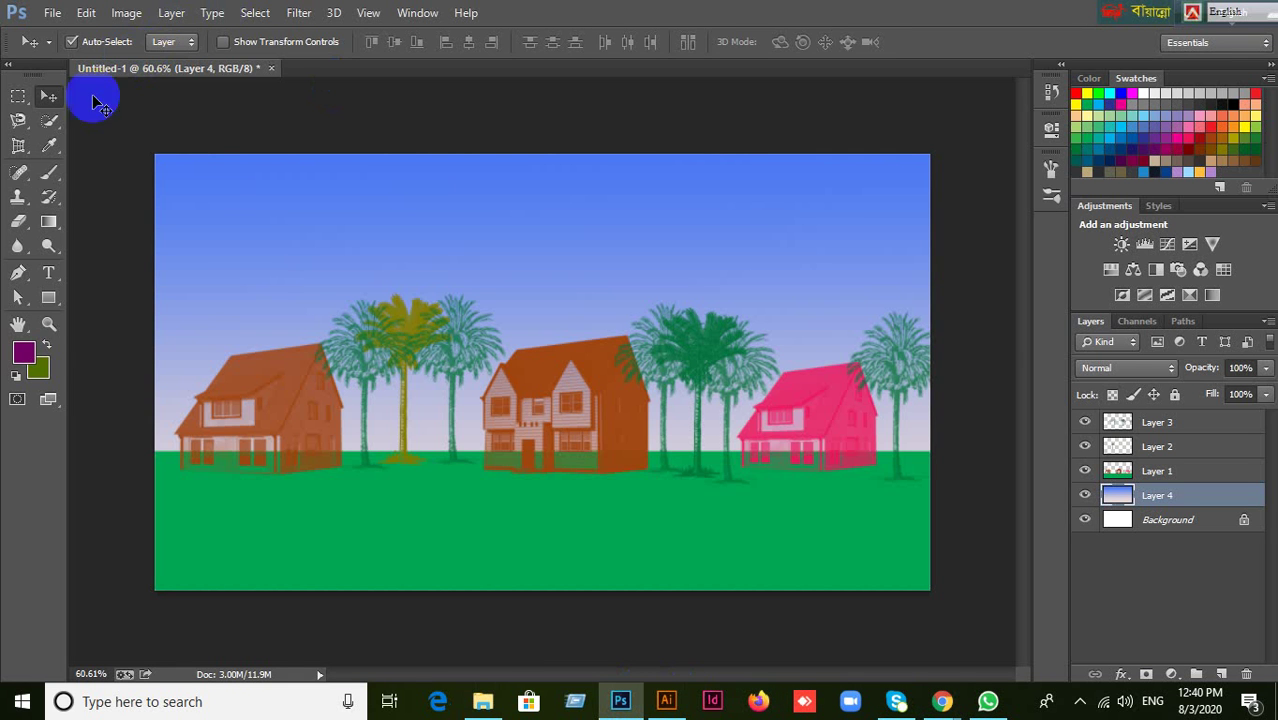
# With the Brush tool, load Clouds-by-Mila from the Downloads 24_cloud_brushes_by_Mila_Vasileva folder.
pyautogui.click(47, 177)
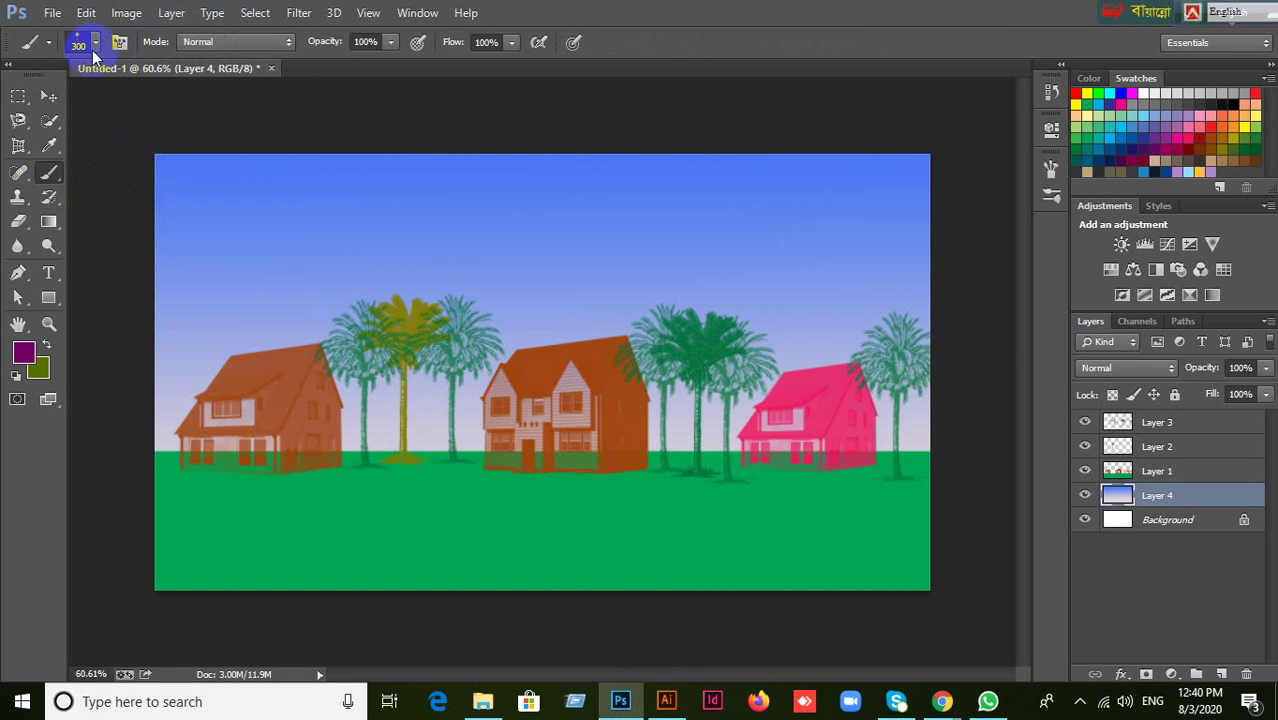
pyautogui.click(94, 44)
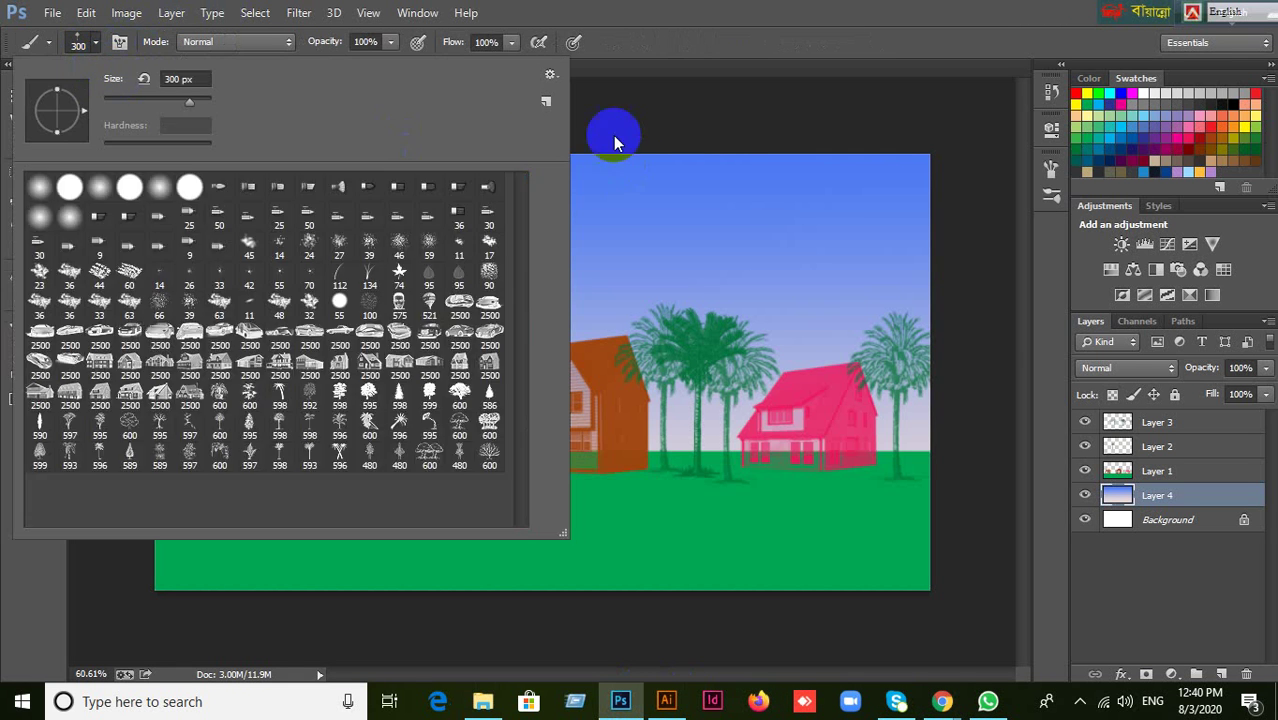
pyautogui.click(549, 78)
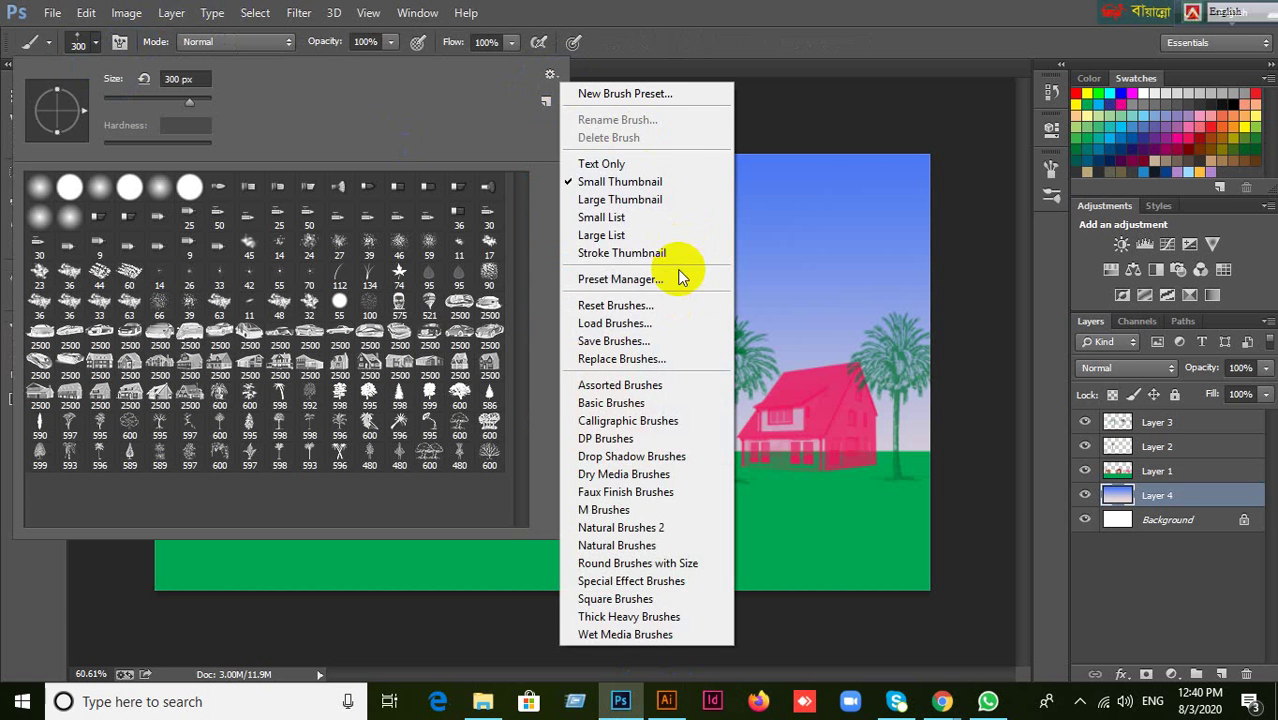
pyautogui.click(628, 325)
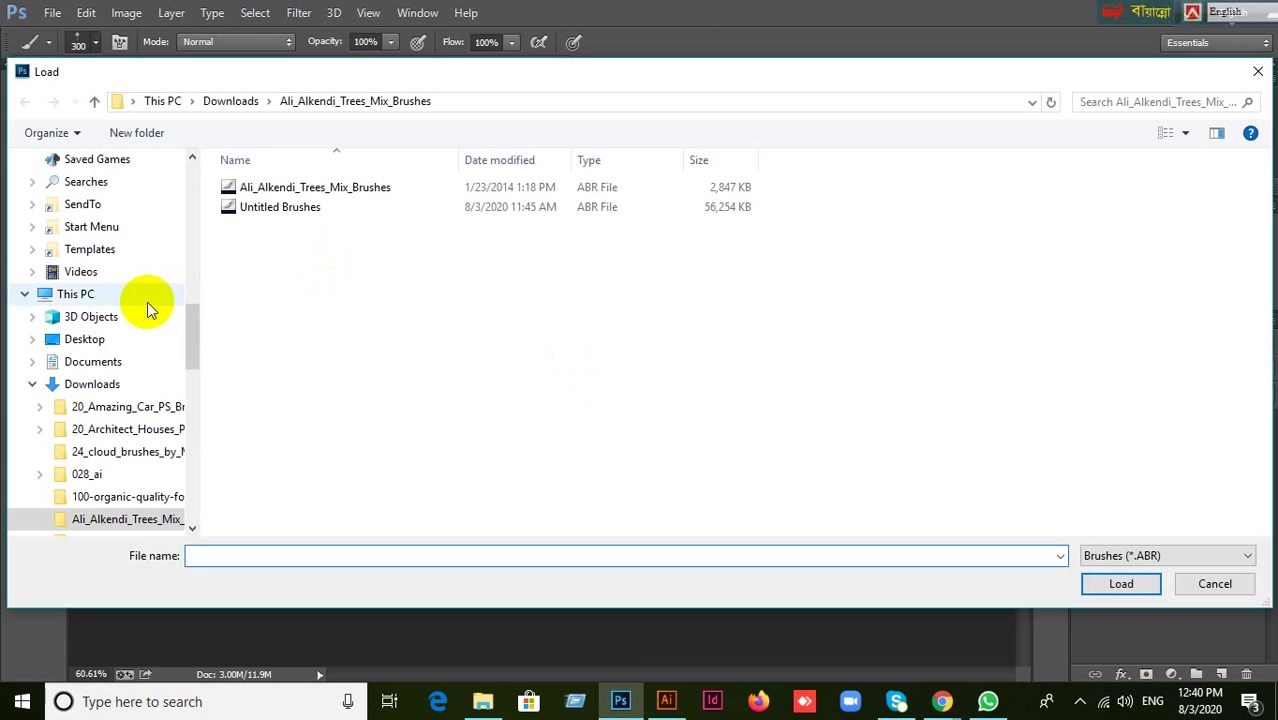
pyautogui.scroll(12, 147, 302)
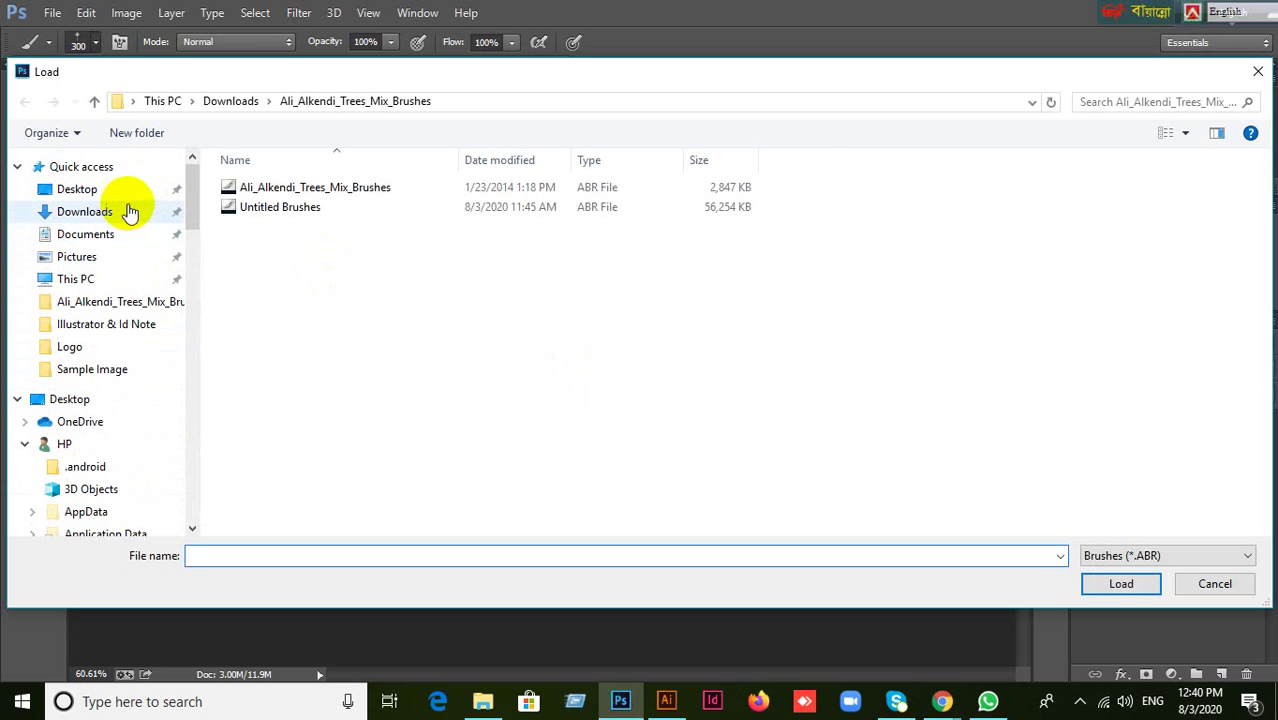
pyautogui.click(130, 212)
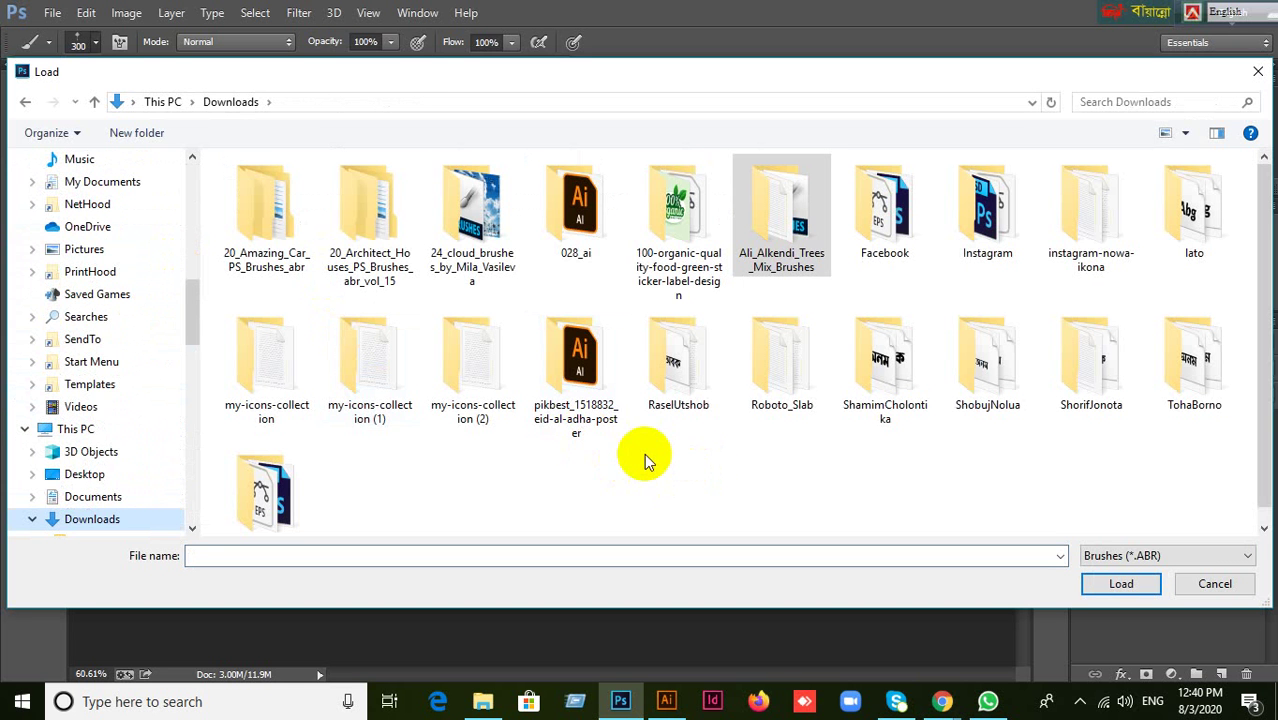
pyautogui.click(481, 222)
pyautogui.doubleClick(481, 222)
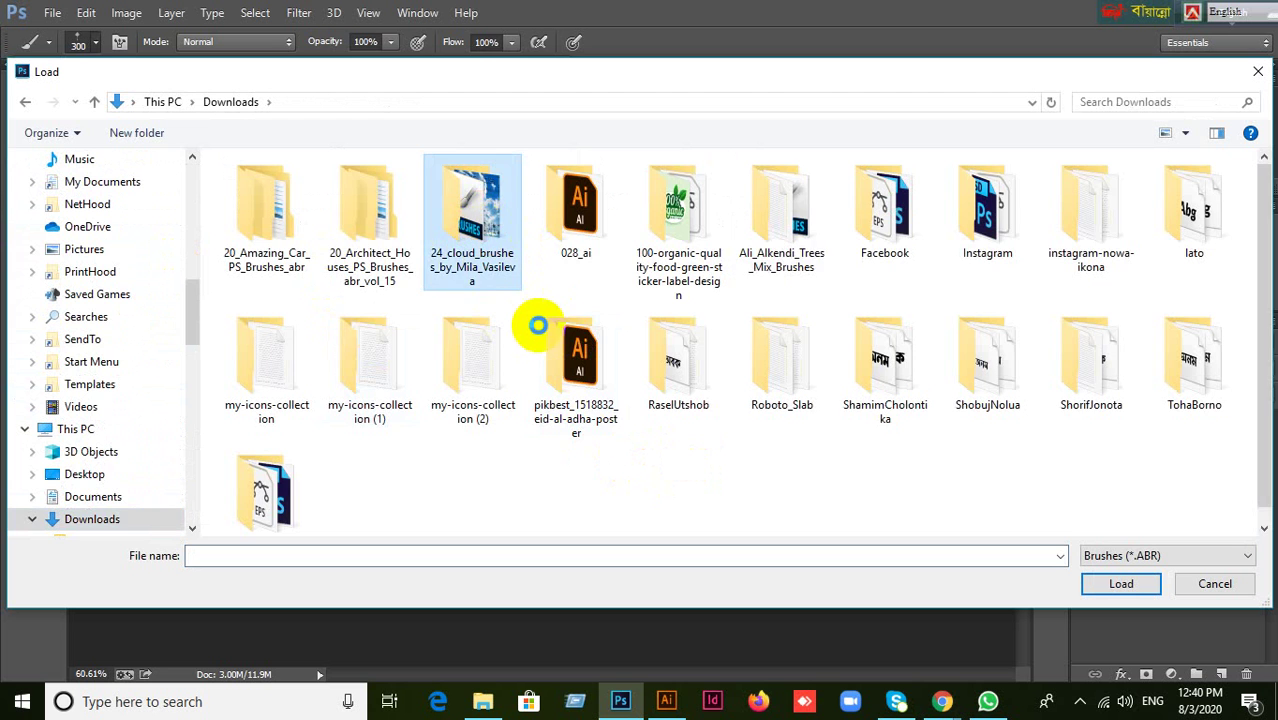
pyautogui.click(276, 215)
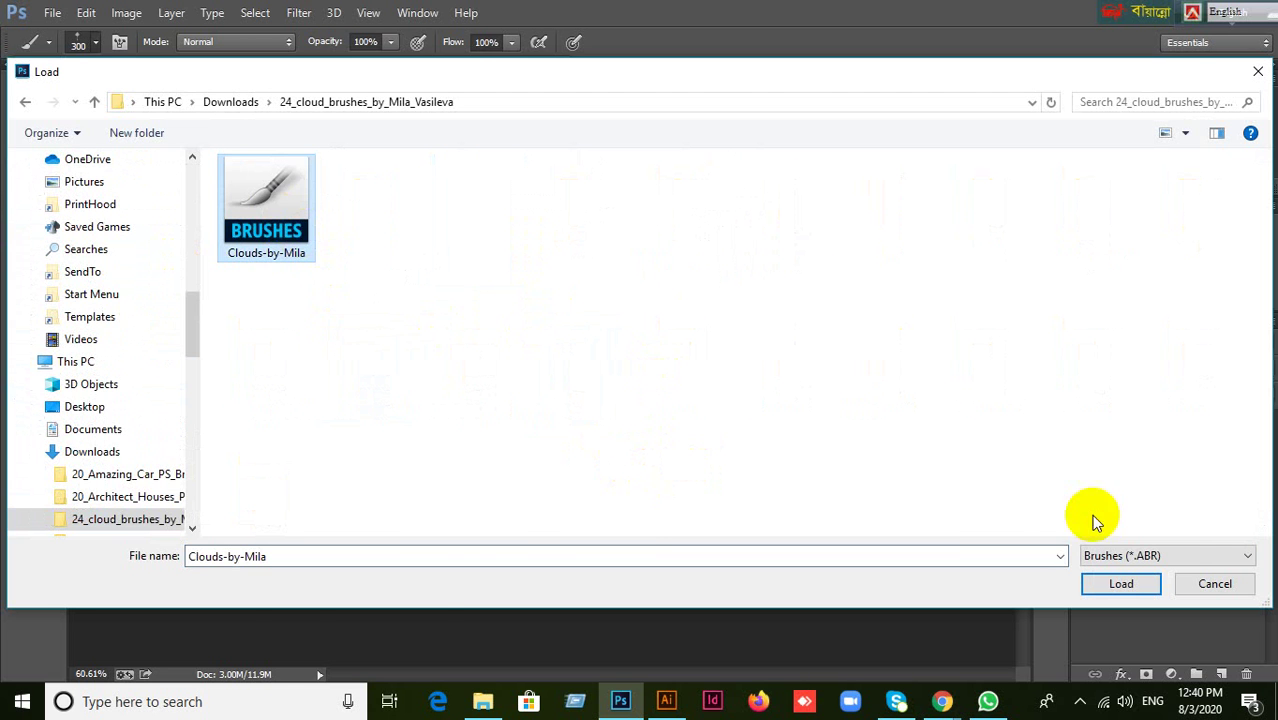
pyautogui.click(1121, 583)
pyautogui.click(405, 372)
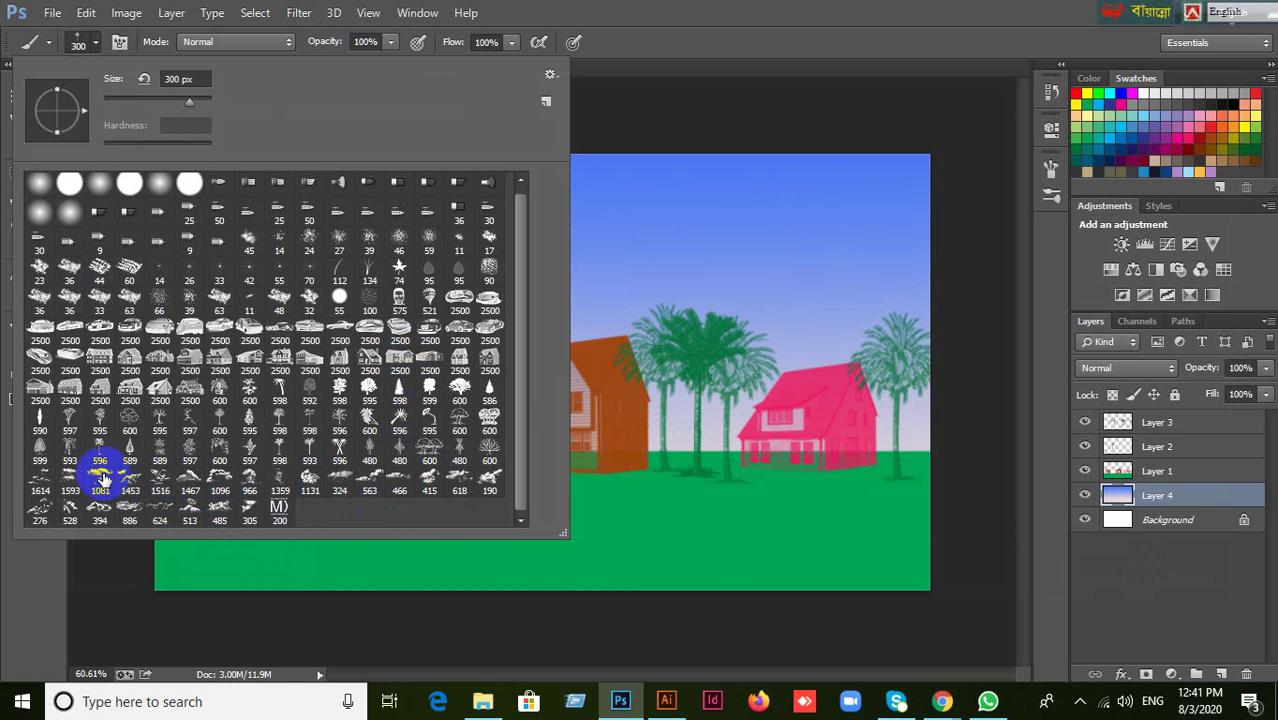
# Choose the 1081 px cloud brush at size 300 and set the foreground colour to white.
pyautogui.click(699, 348)
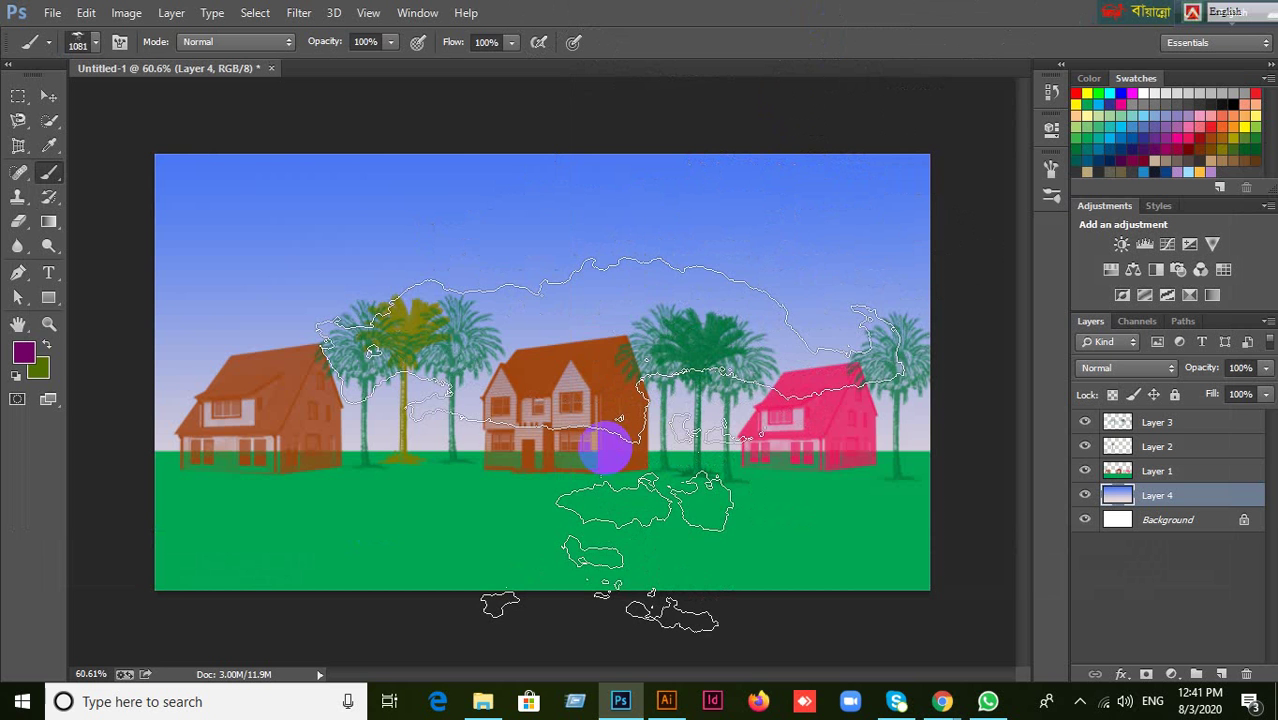
pyautogui.press('[')
pyautogui.press('[')
pyautogui.press('[')
pyautogui.press('[')
pyautogui.press('[')
pyautogui.press('[')
pyautogui.press('[')
pyautogui.press('[')
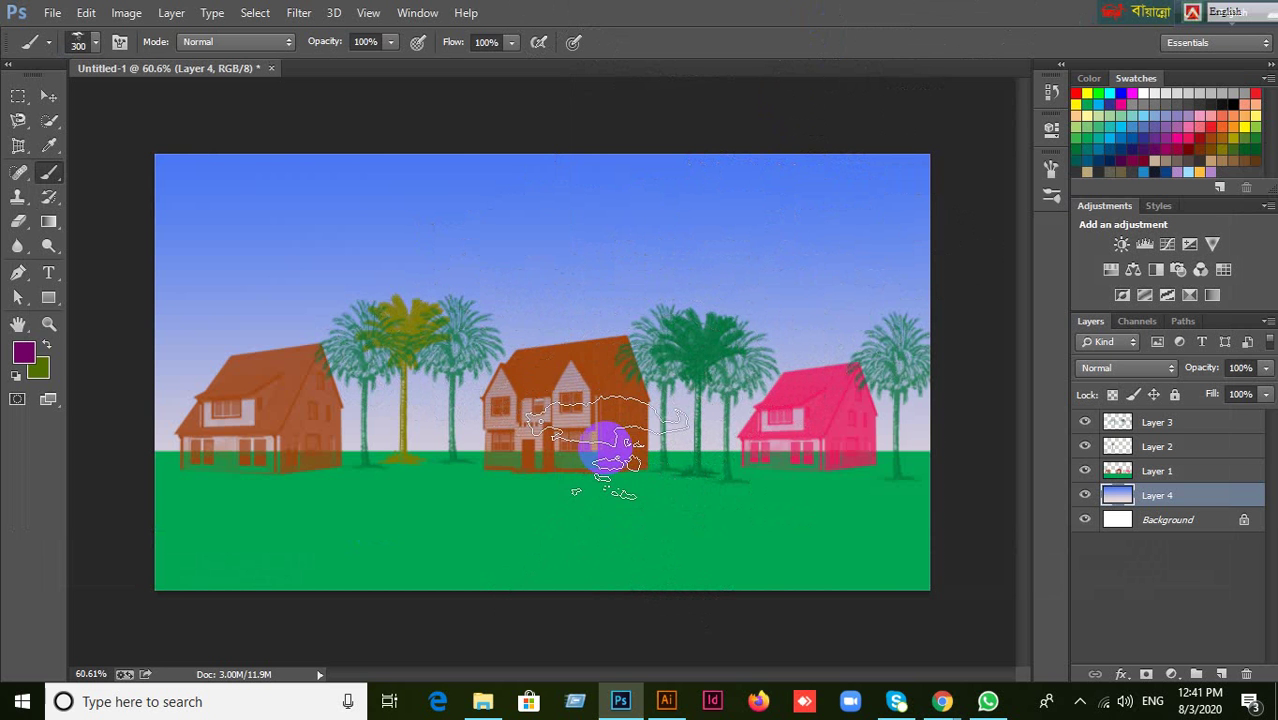
pyautogui.click(280, 218)
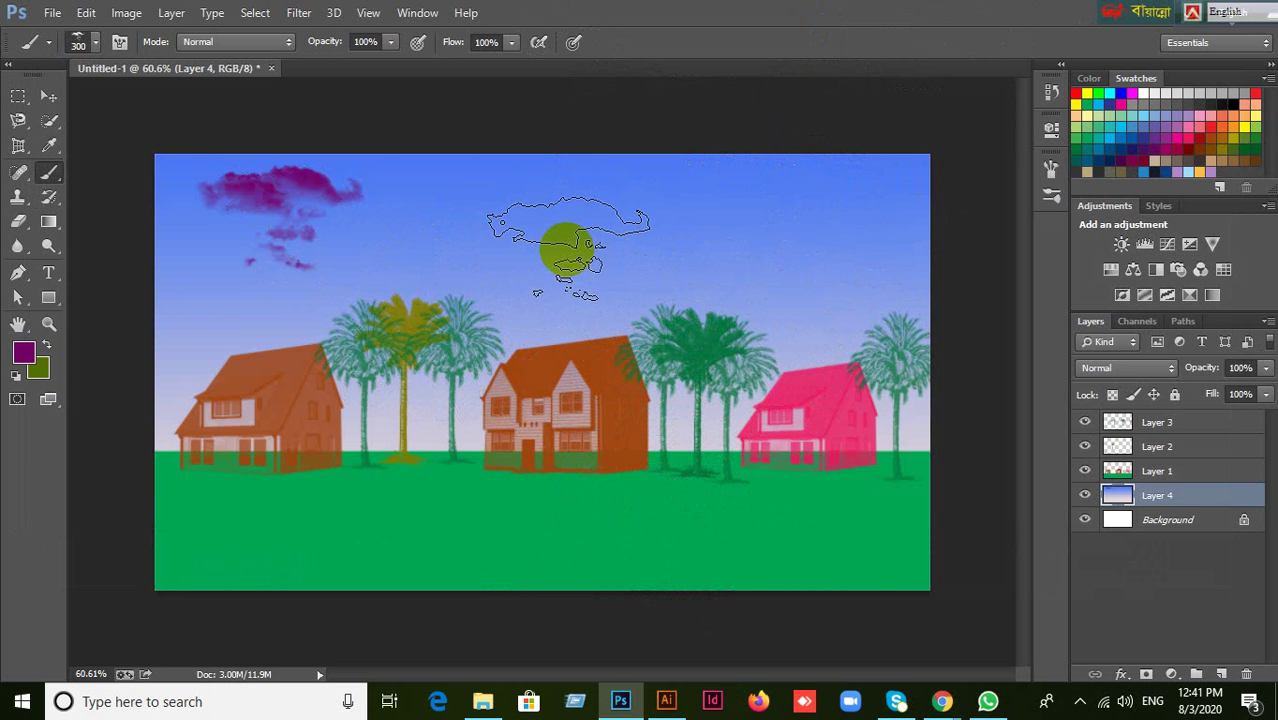
pyautogui.hotkey('ctrl', 'z')
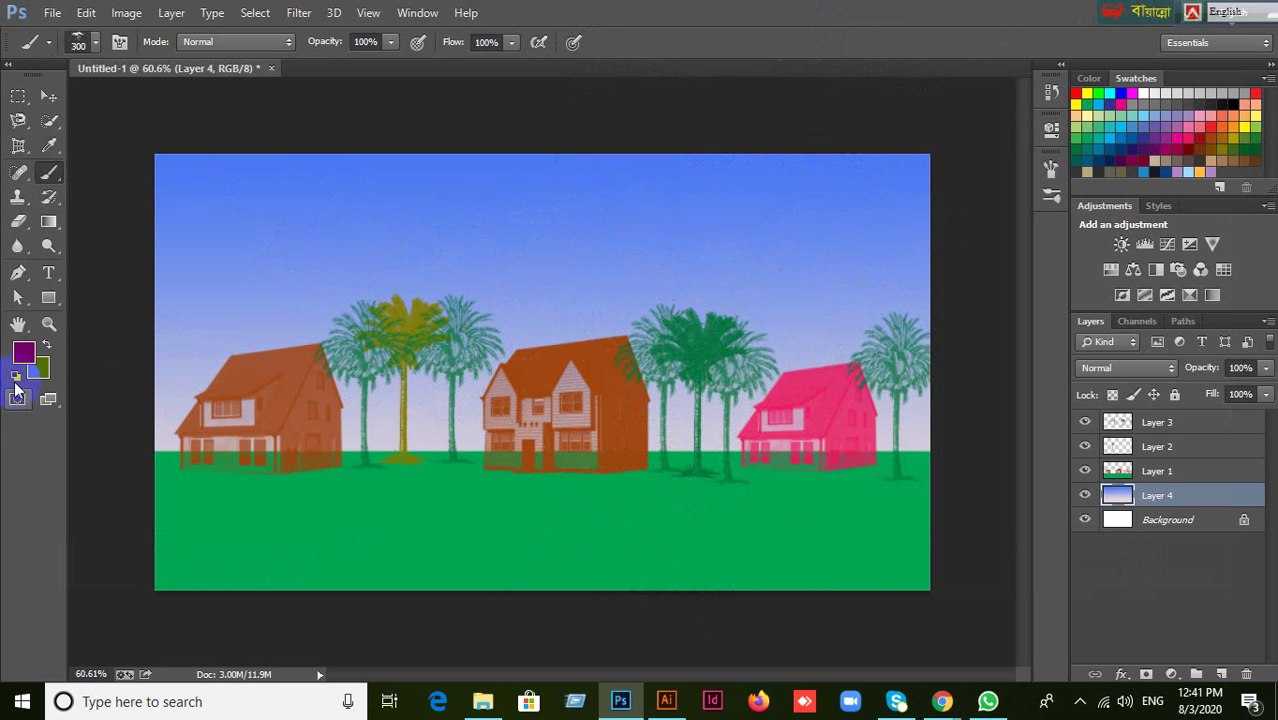
pyautogui.click(24, 356)
pyautogui.moveTo(833, 499); pyautogui.dragTo(790, 402)
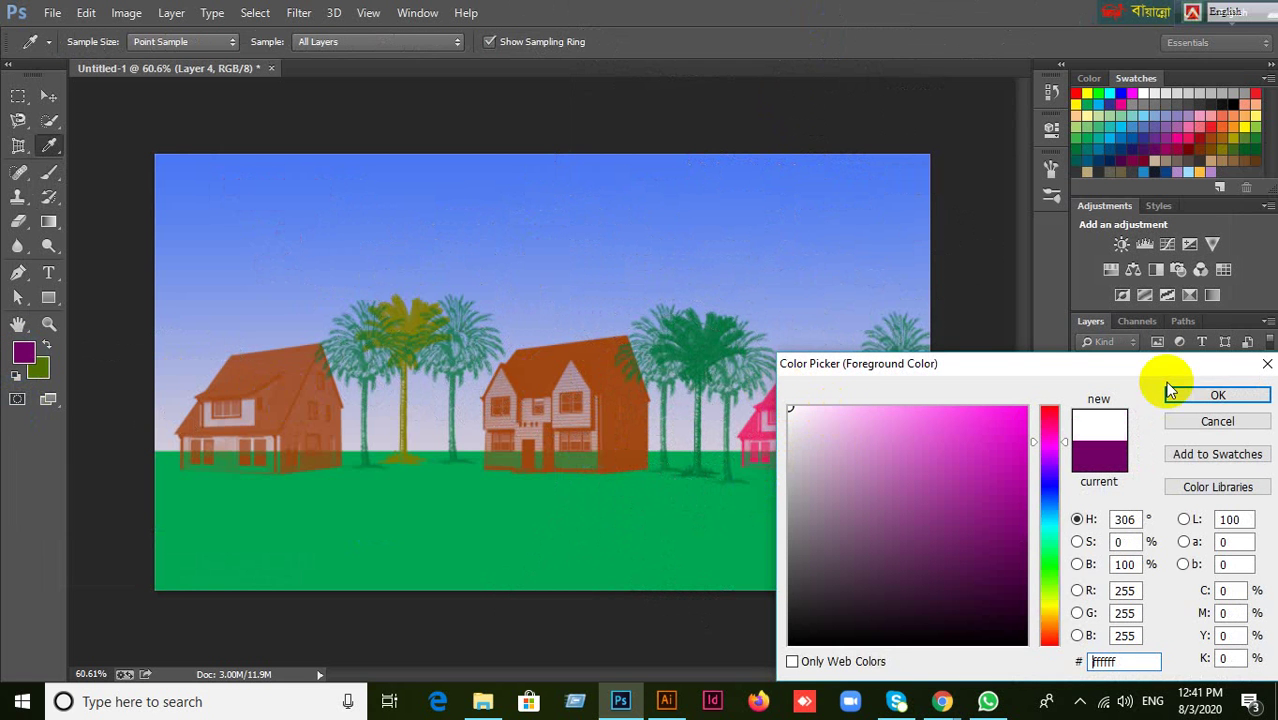
pyautogui.click(1217, 396)
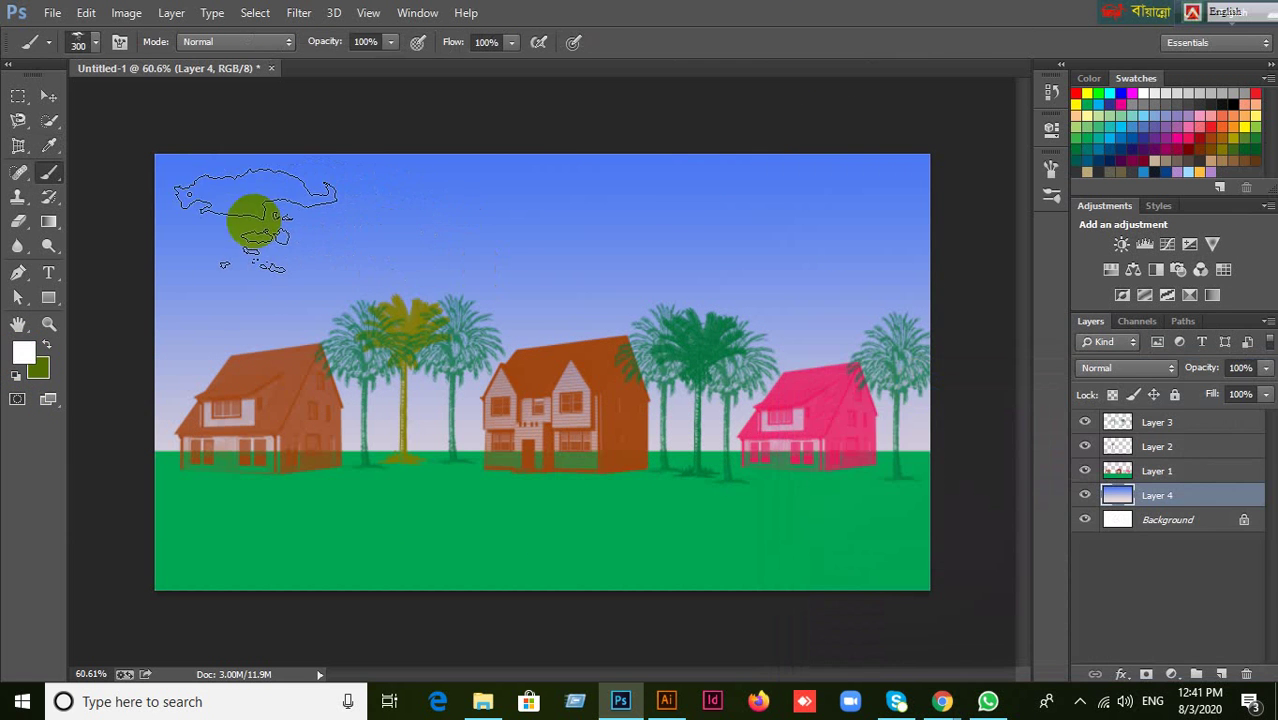
# Stamp white clouds in the upper-left sky and, with another brush at 250, the upper-middle sky.
pyautogui.click(251, 214)
pyautogui.click(522, 220)
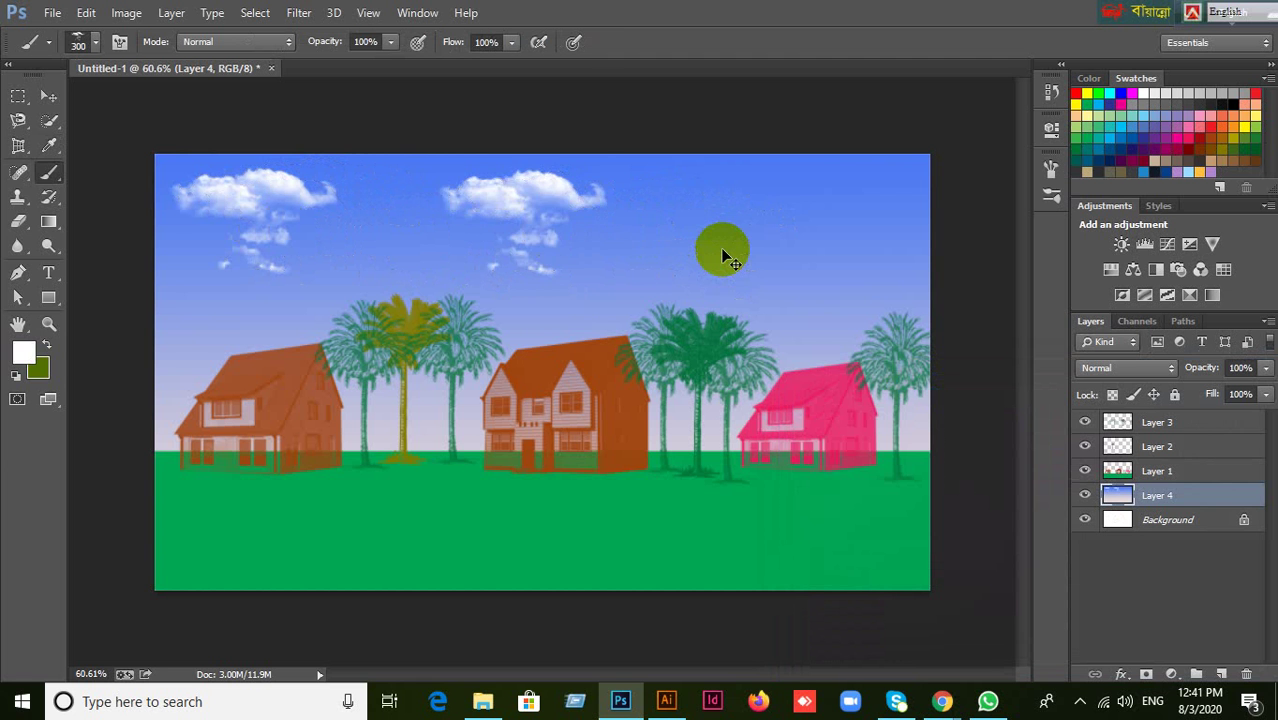
pyautogui.hotkey('ctrl', 'alt', 'z')
pyautogui.hotkey('ctrl', 'alt', 'z')
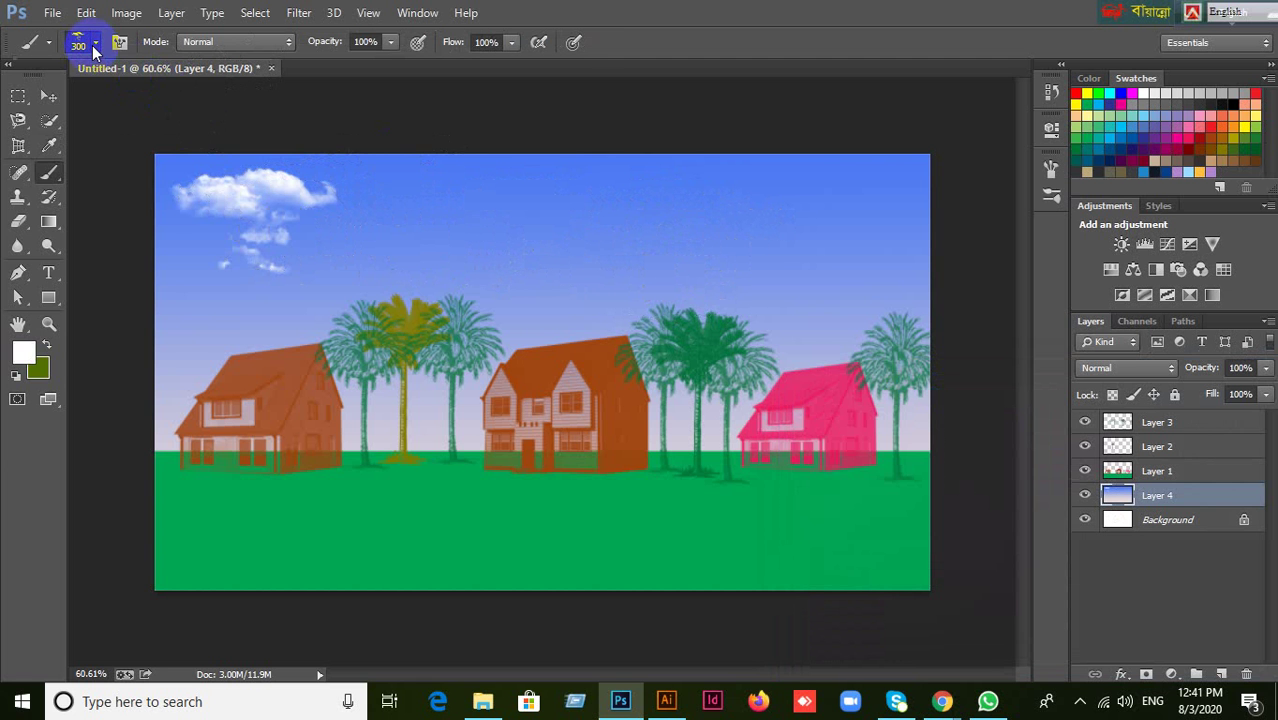
pyautogui.click(94, 44)
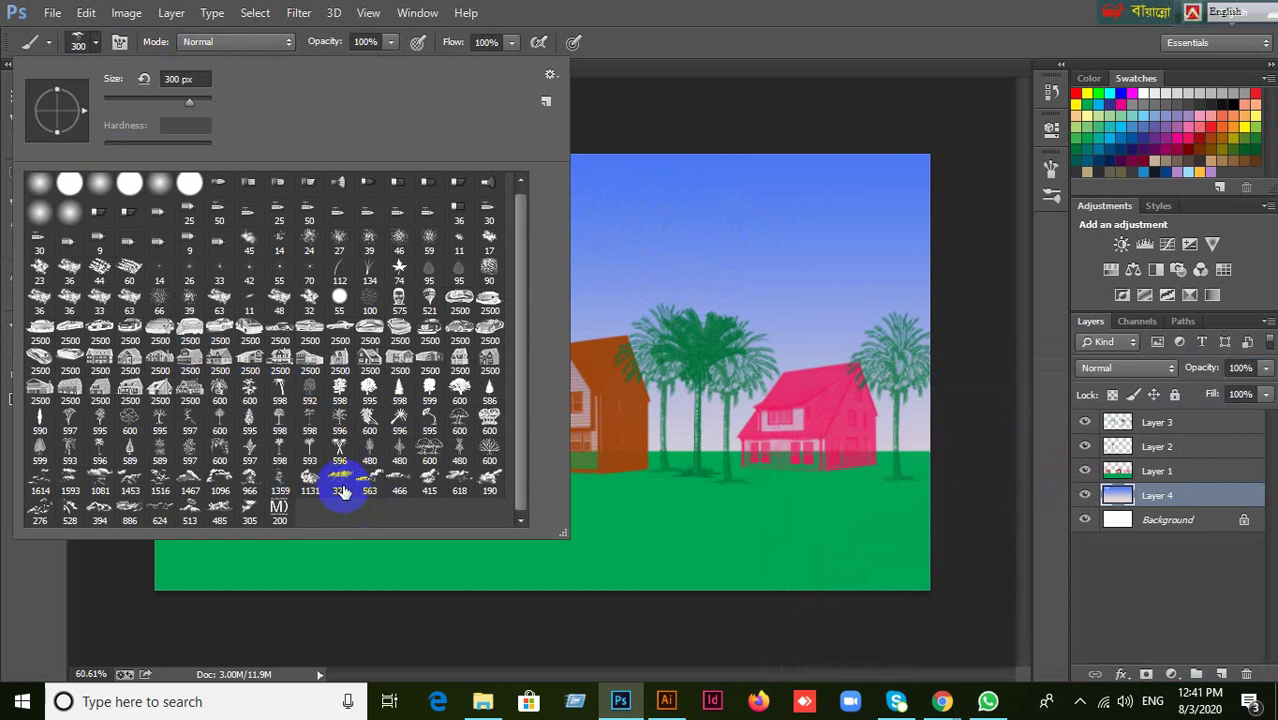
pyautogui.click(99, 513)
pyautogui.click(809, 23)
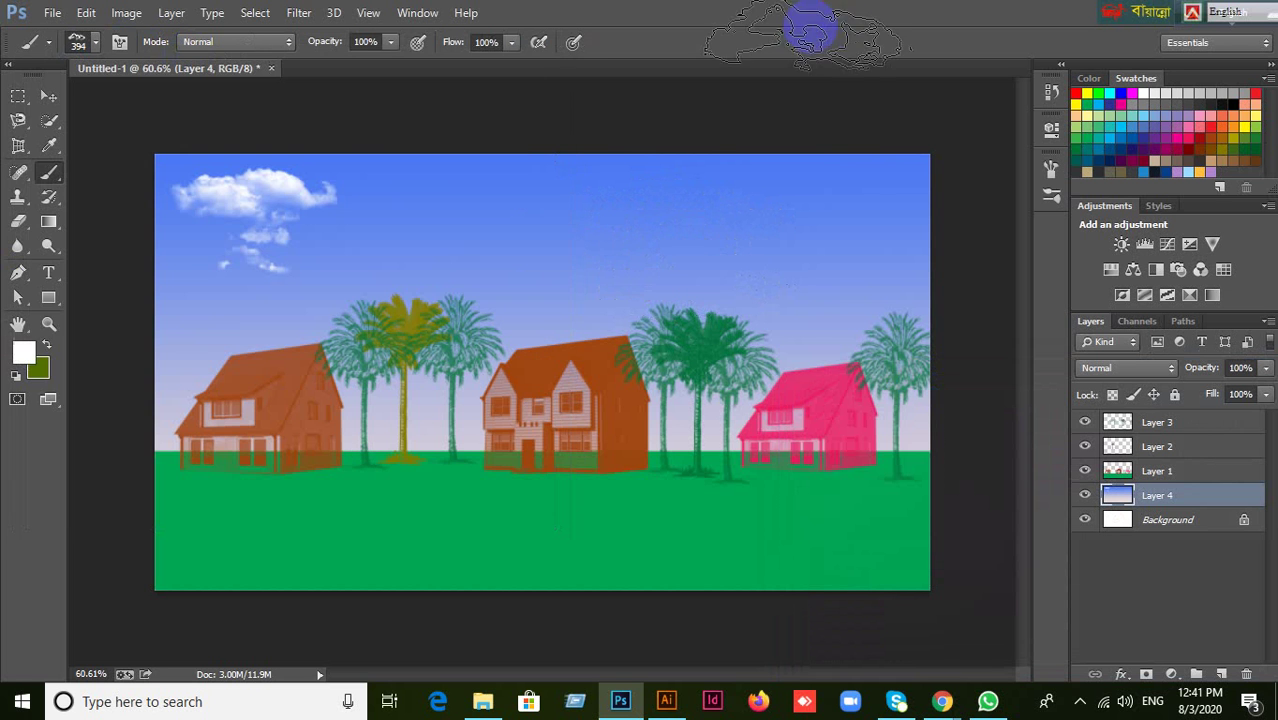
pyautogui.press('[')
pyautogui.press('[')
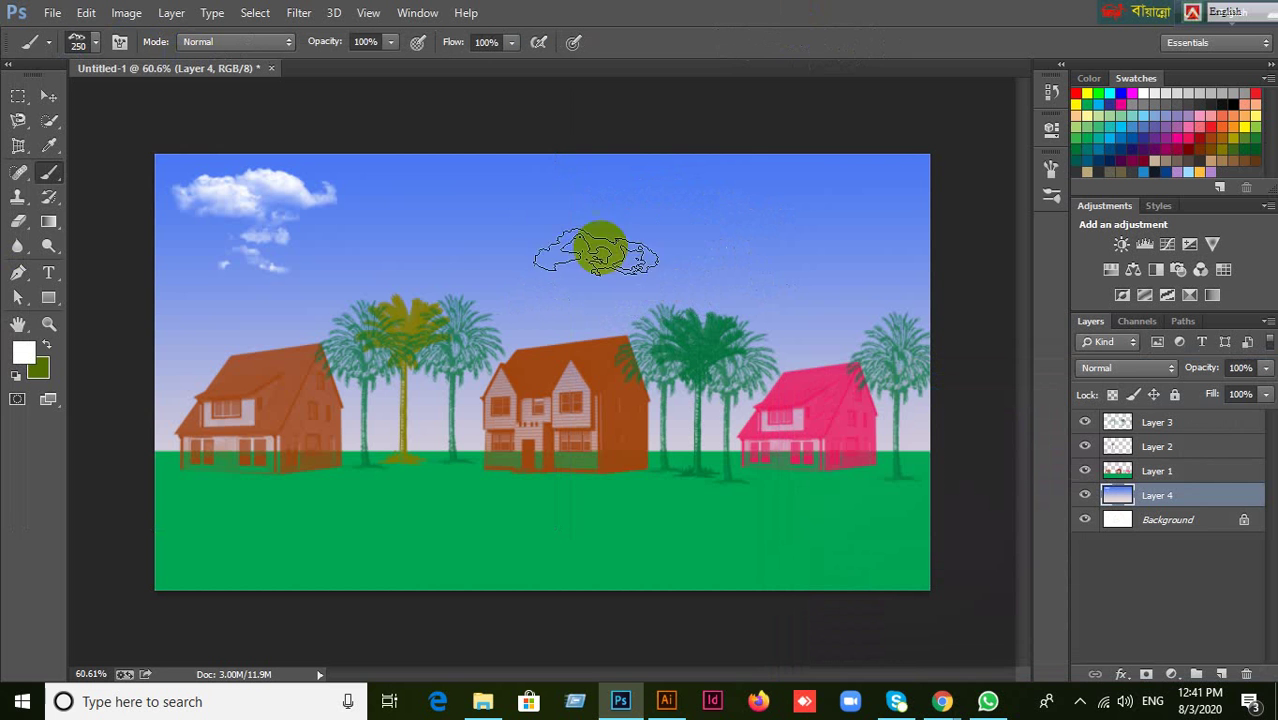
pyautogui.click(583, 196)
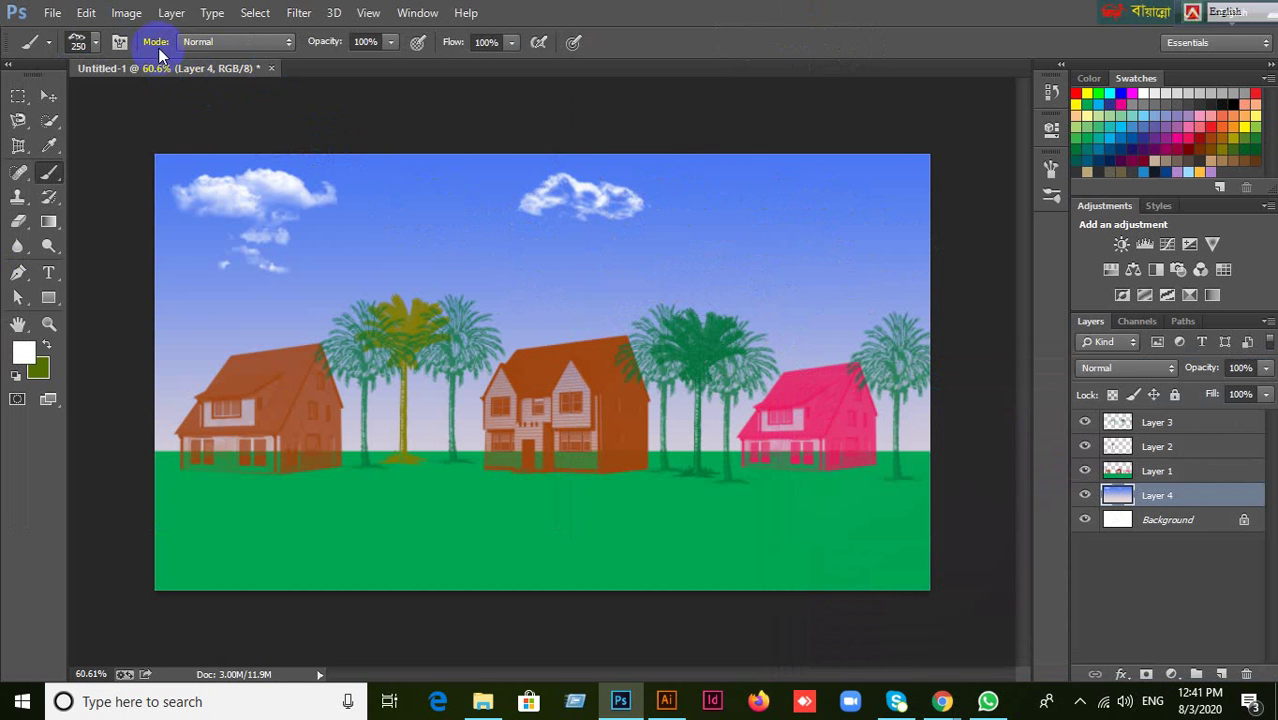
# Switch to a wispy cloud brush at 300 and stamp clouds in the upper-right and middle sky.
pyautogui.click(90, 46)
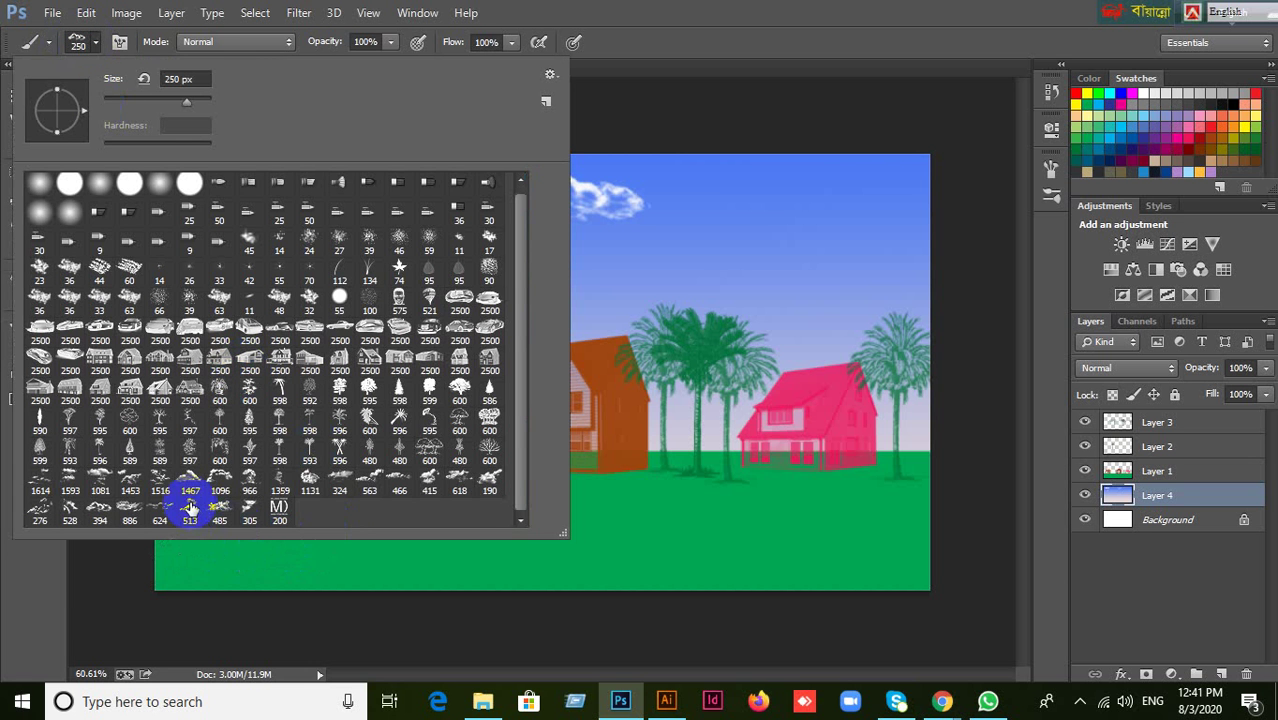
pyautogui.click(160, 512)
pyautogui.click(818, 84)
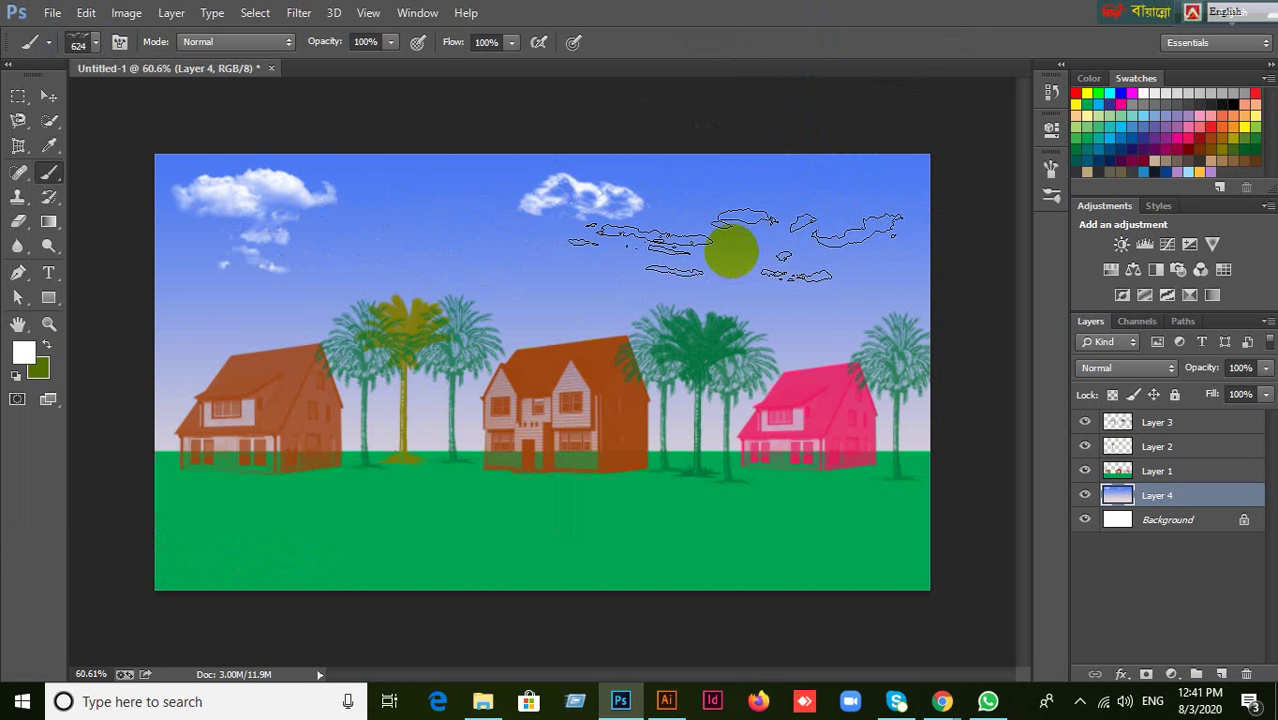
pyautogui.press('[')
pyautogui.press('[')
pyautogui.press('[')
pyautogui.press('[')
pyautogui.click(800, 192)
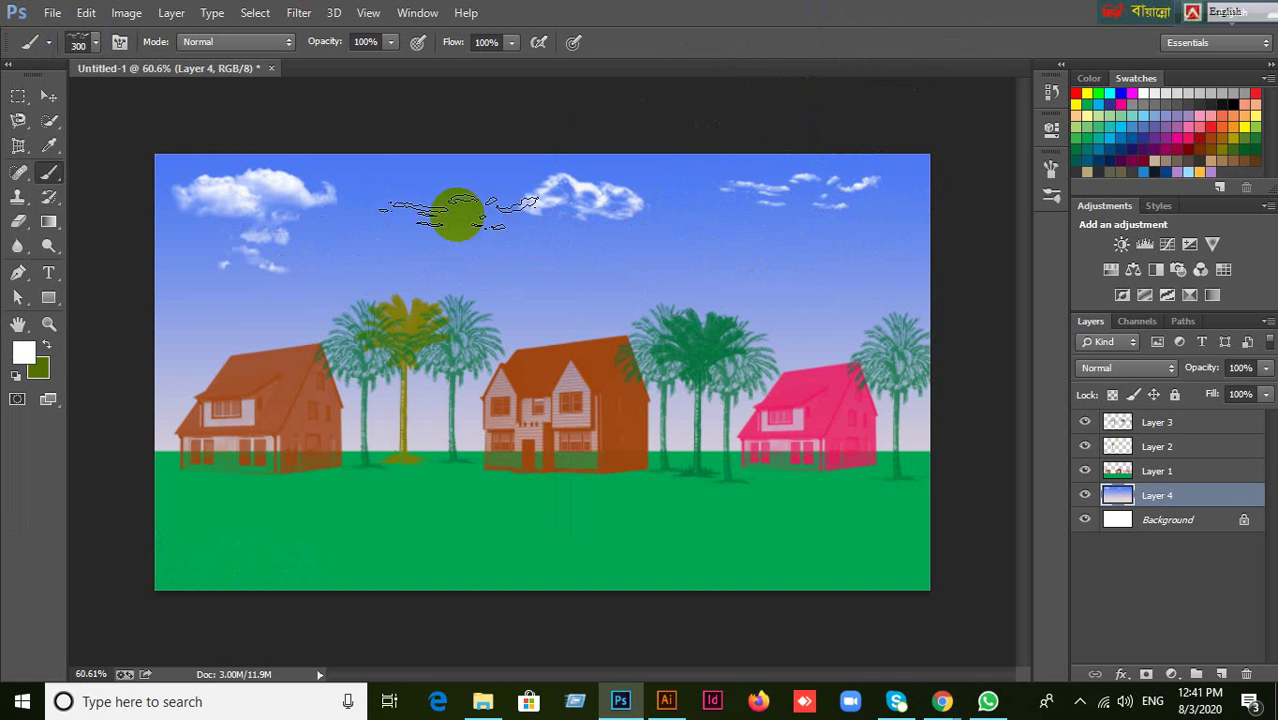
pyautogui.click(432, 198)
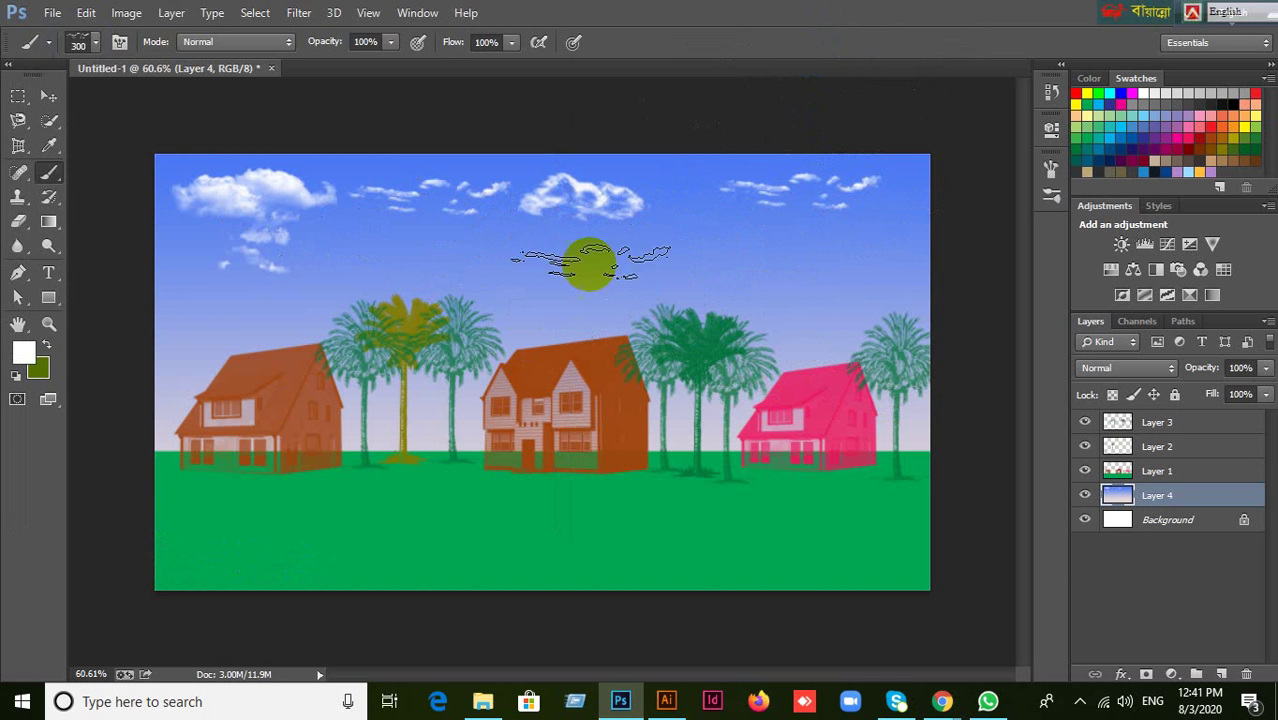
pyautogui.click(47, 97)
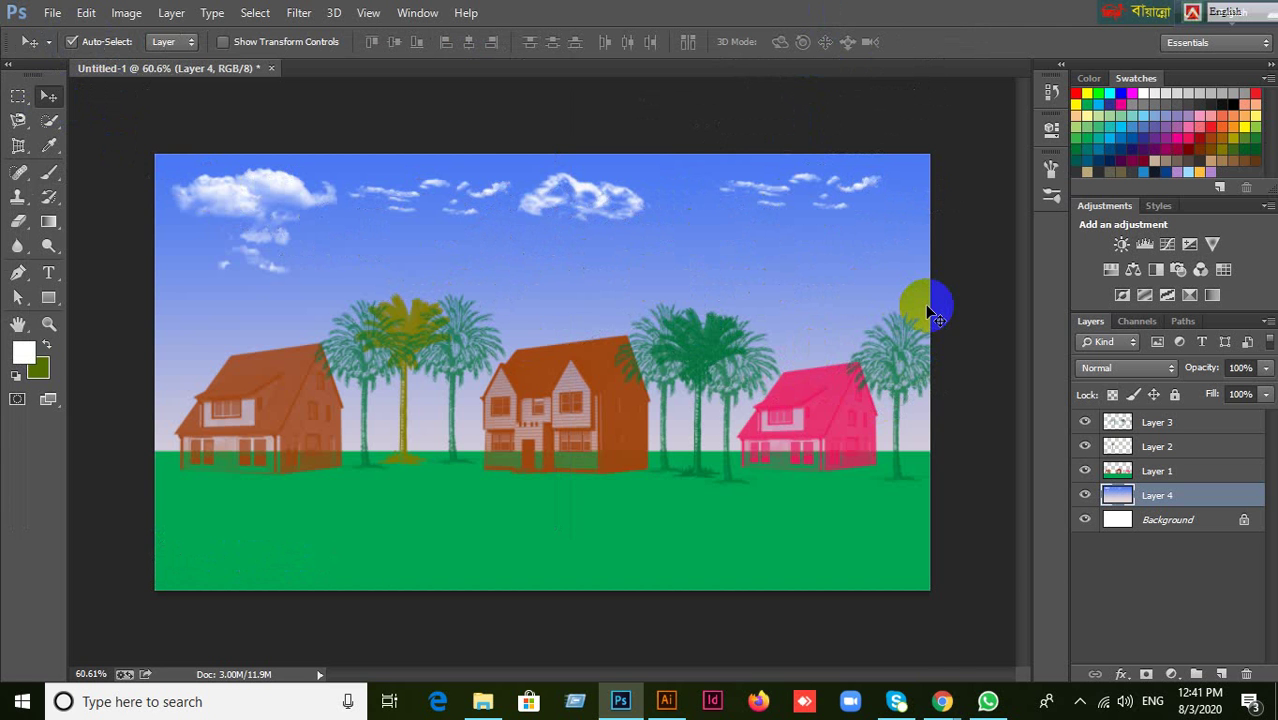
# Back in Chrome, replace the Google query with 'bird brush free download' and search.
pyautogui.moveTo(941, 700)
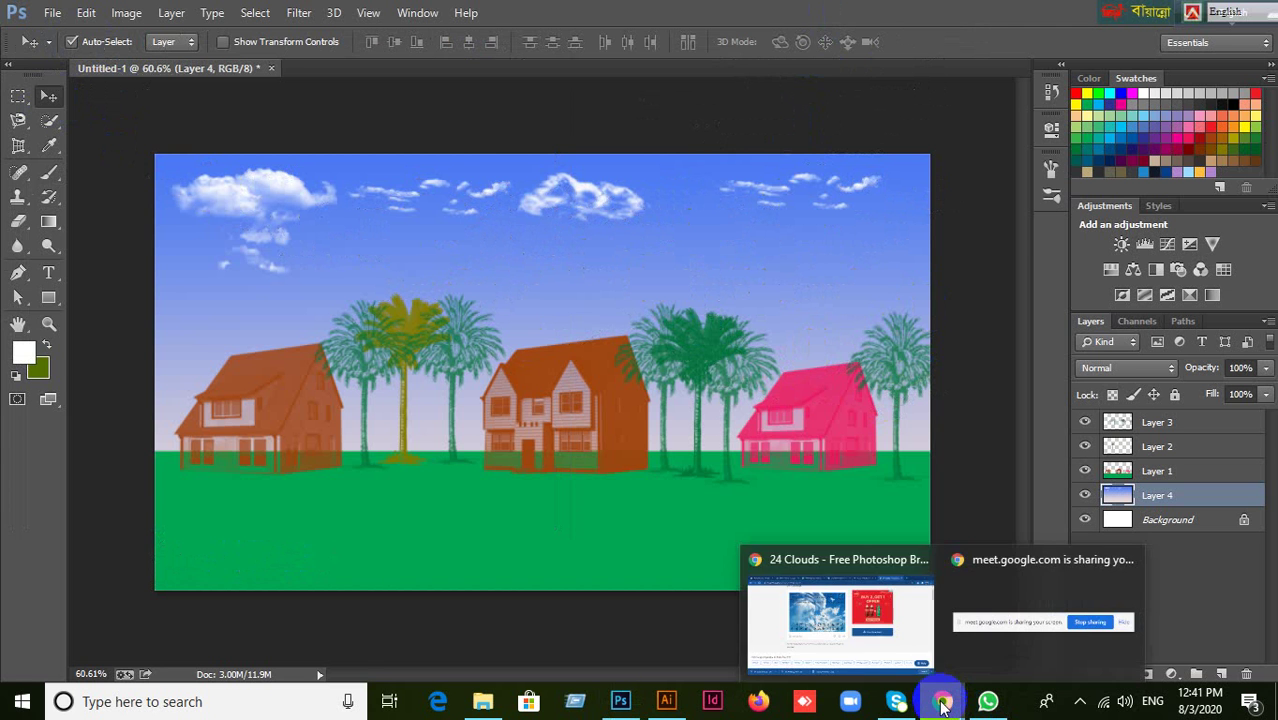
pyautogui.click(893, 627)
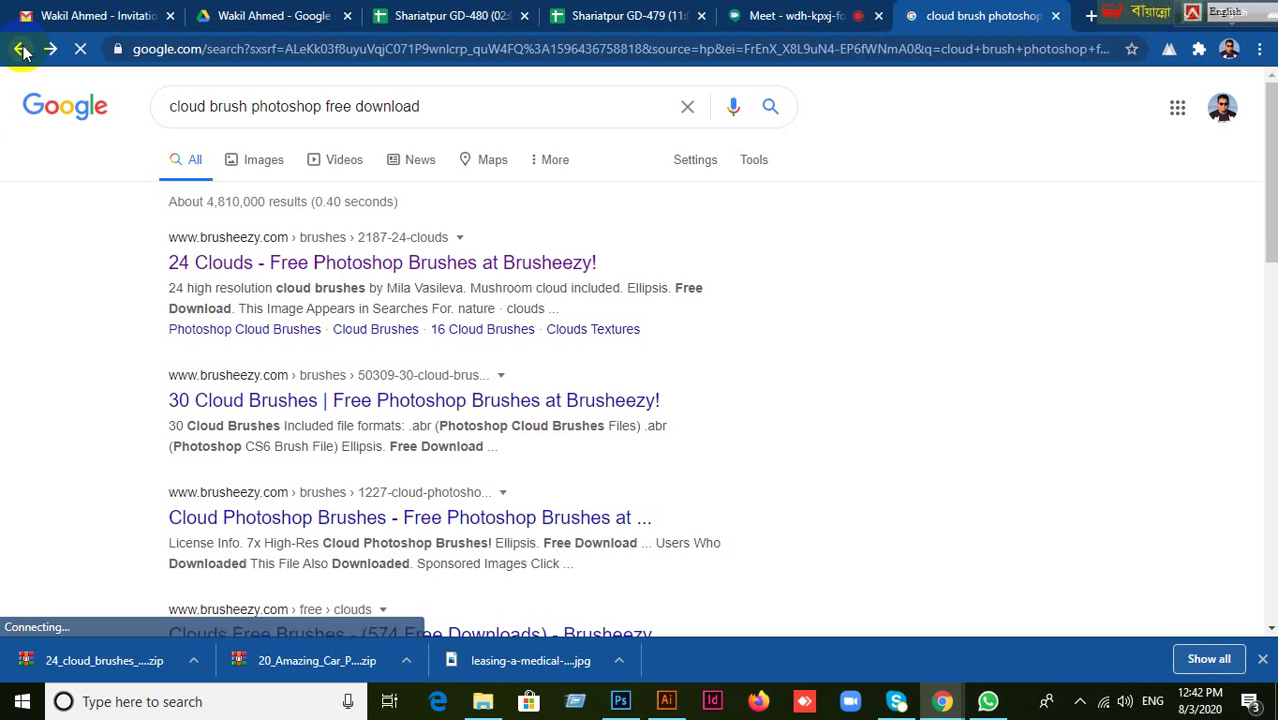
pyautogui.moveTo(426, 106); pyautogui.dragTo(86, 77)
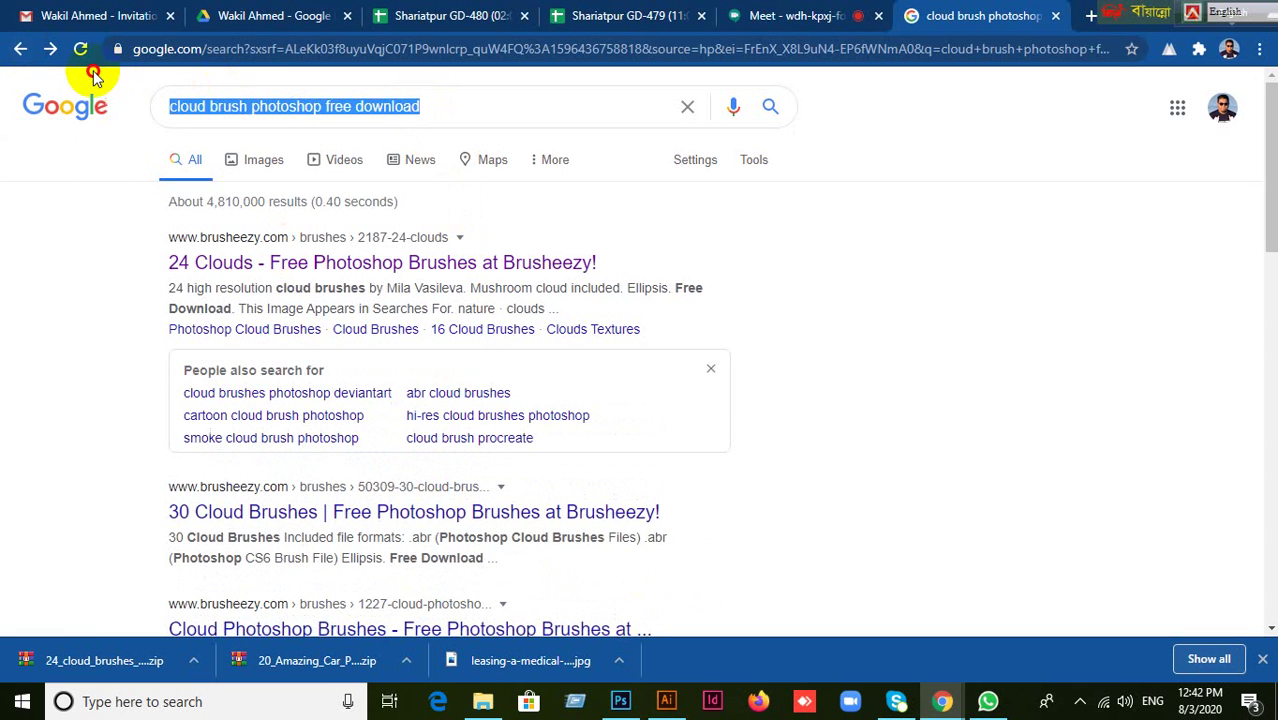
pyautogui.write('bir')
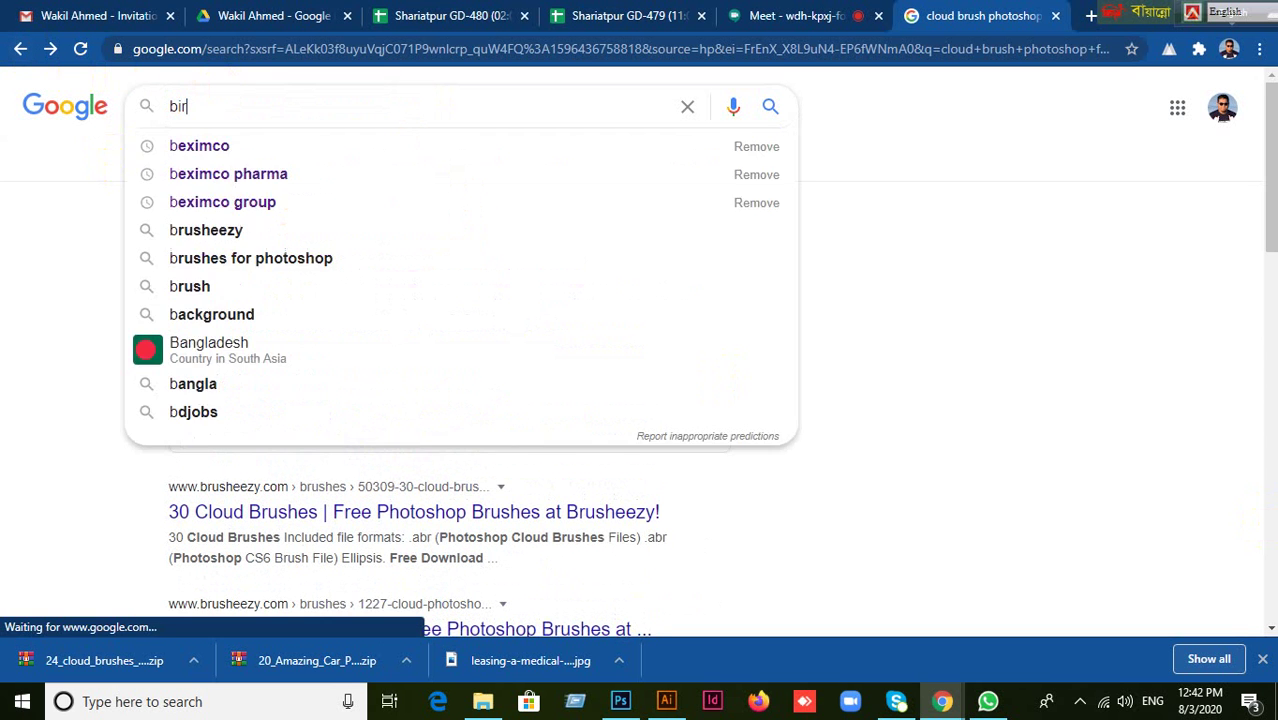
pyautogui.write('ds')
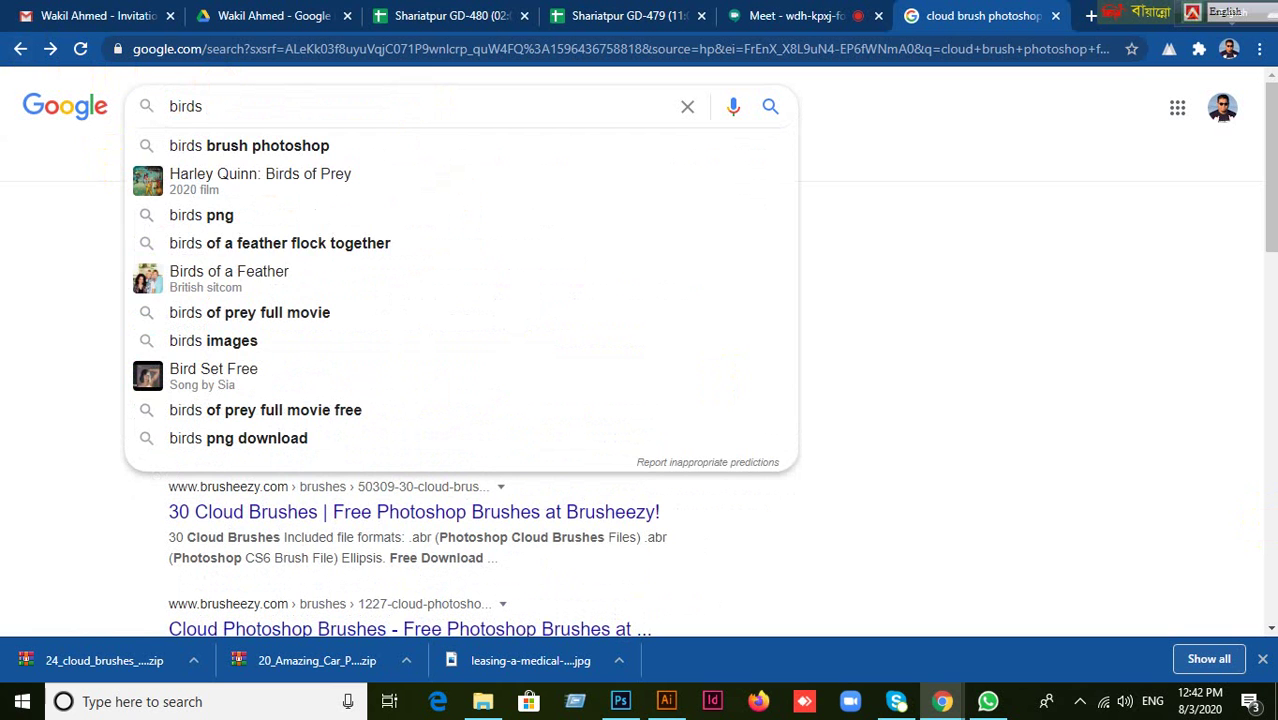
pyautogui.write(' nri')
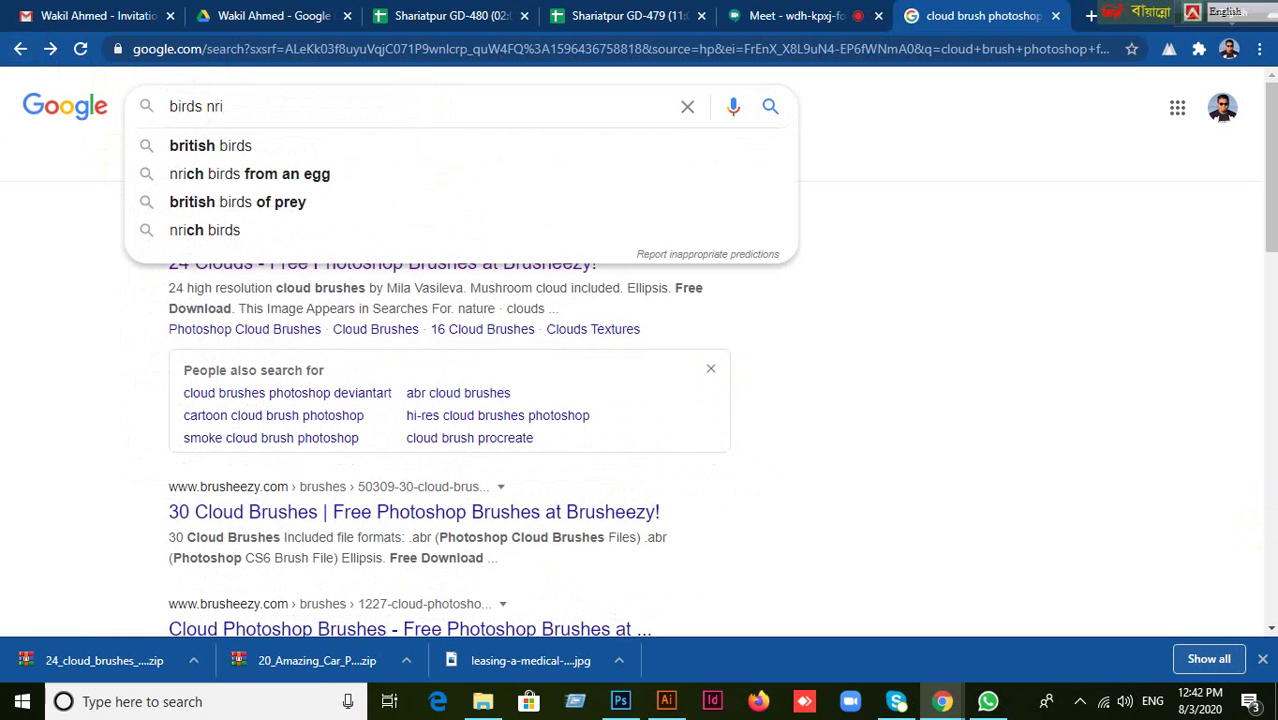
pyautogui.press('BackSpace')
pyautogui.press('BackSpace')
pyautogui.press('BackSpace')
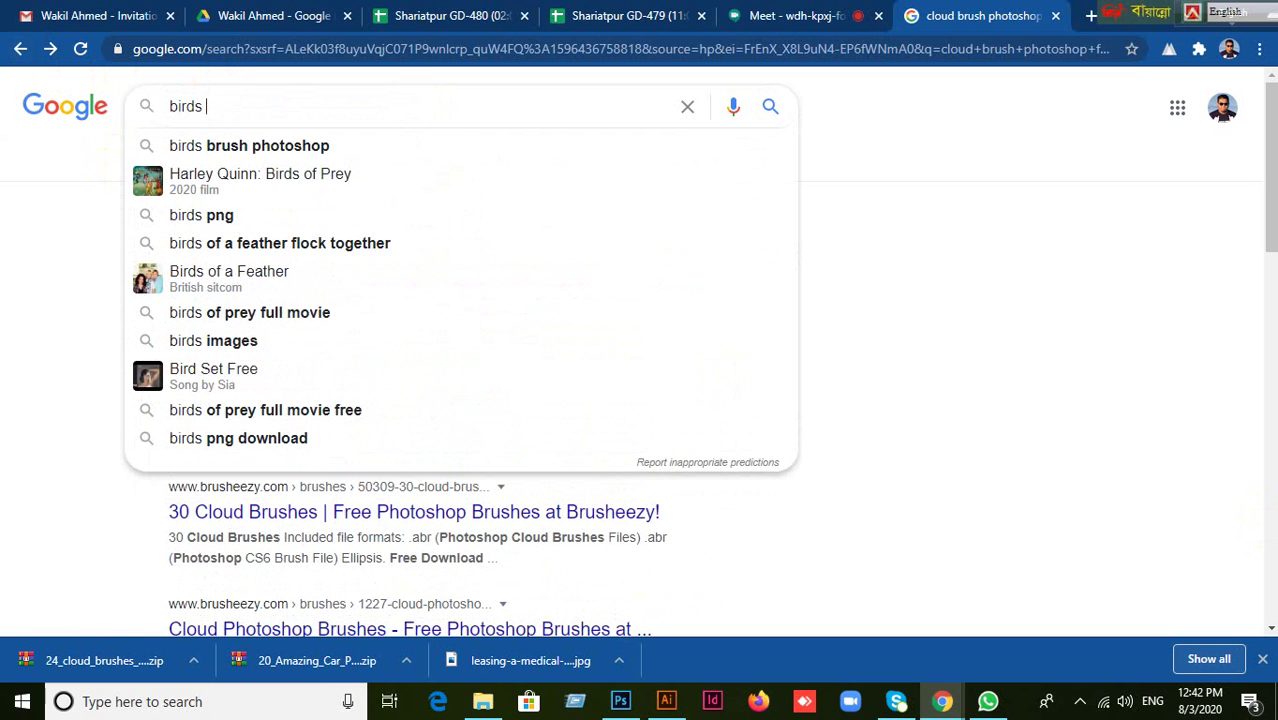
pyautogui.press('BackSpace')
pyautogui.press('BackSpace')
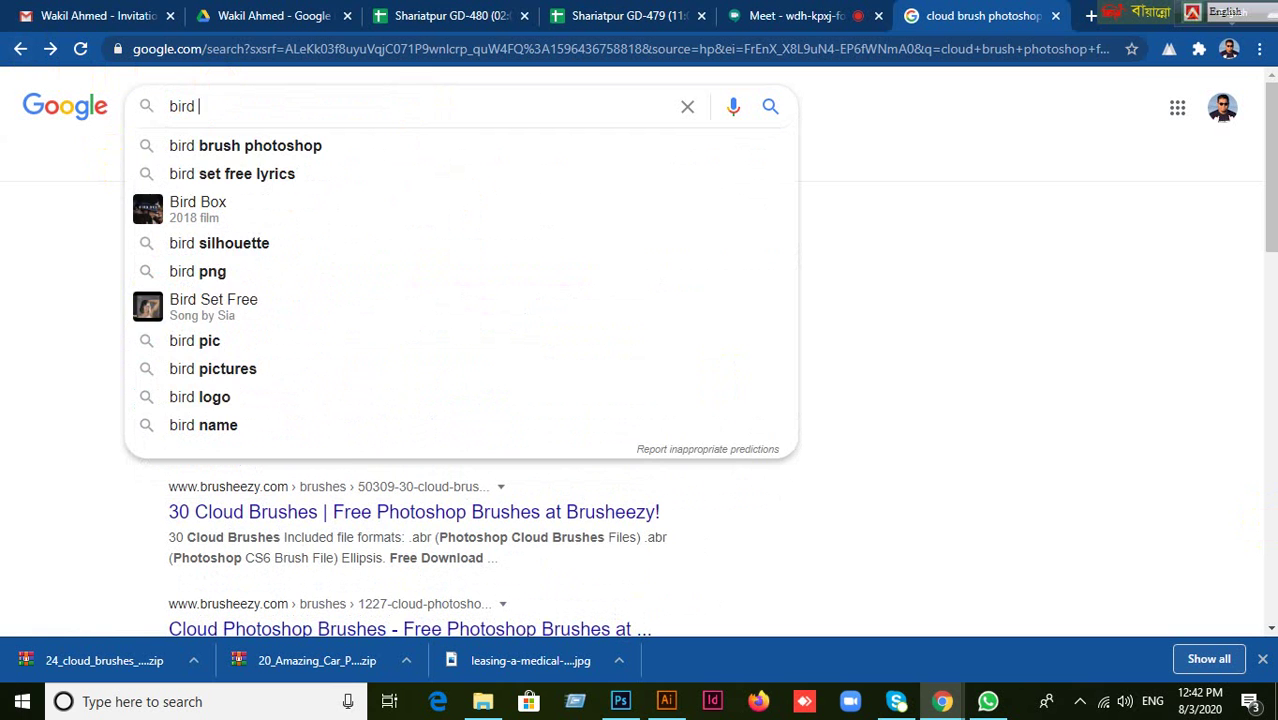
pyautogui.write('brush fr')
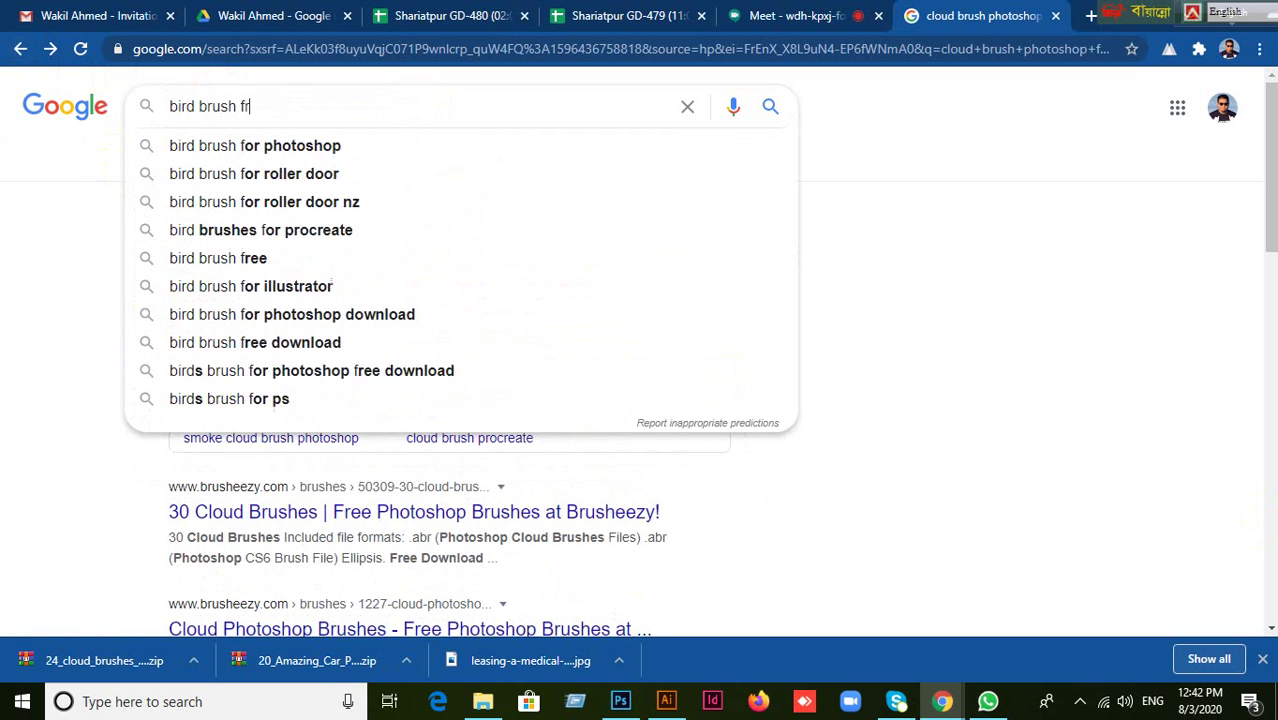
pyautogui.write('ee down')
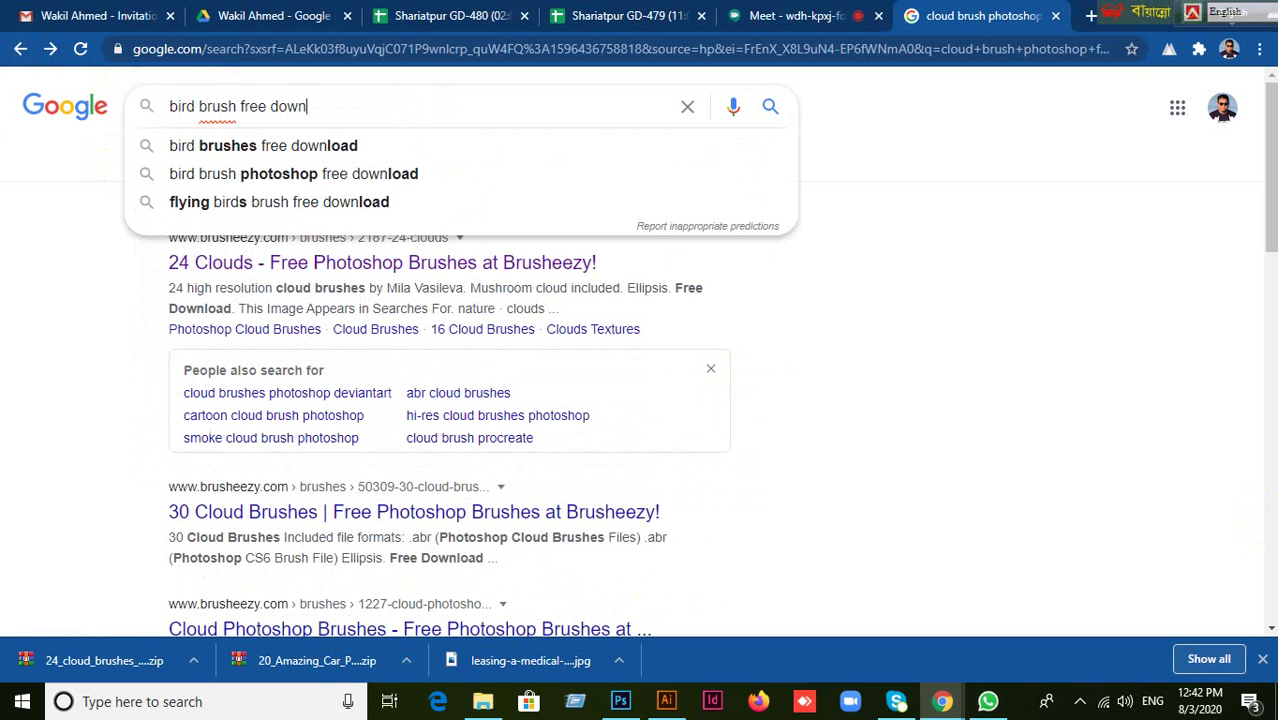
pyautogui.write('loa')
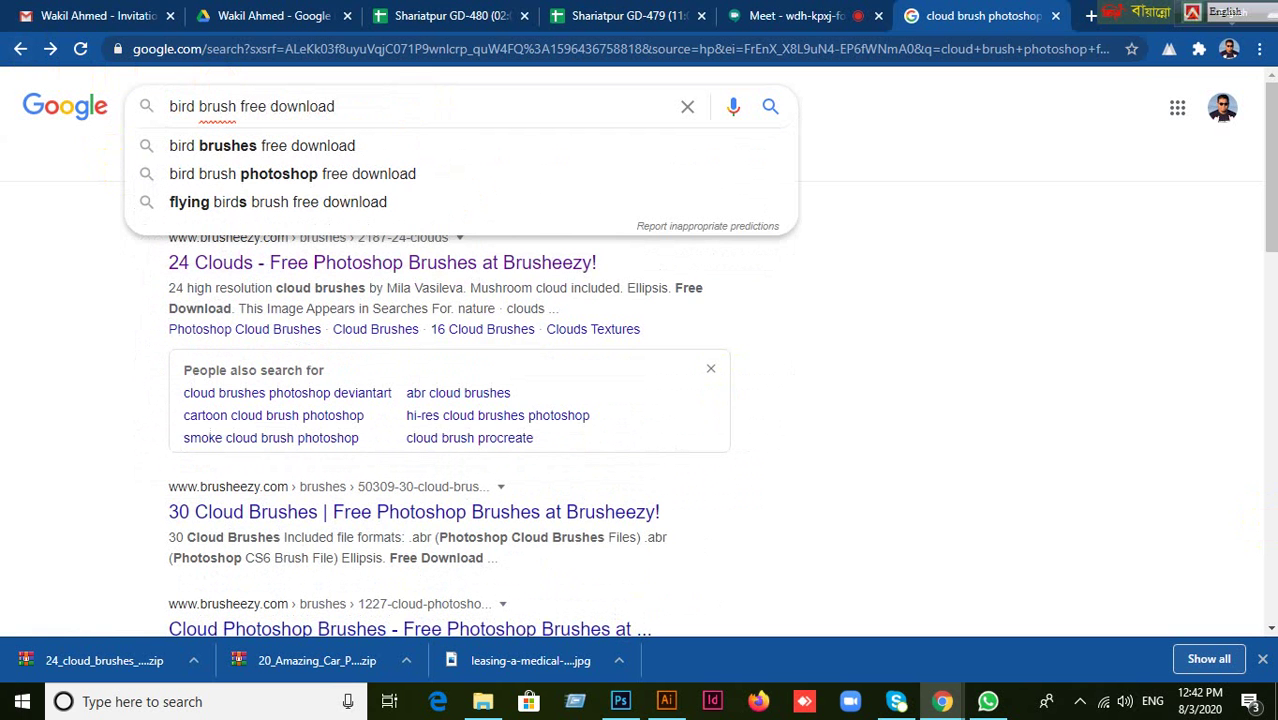
pyautogui.write('d')
pyautogui.press('Return')
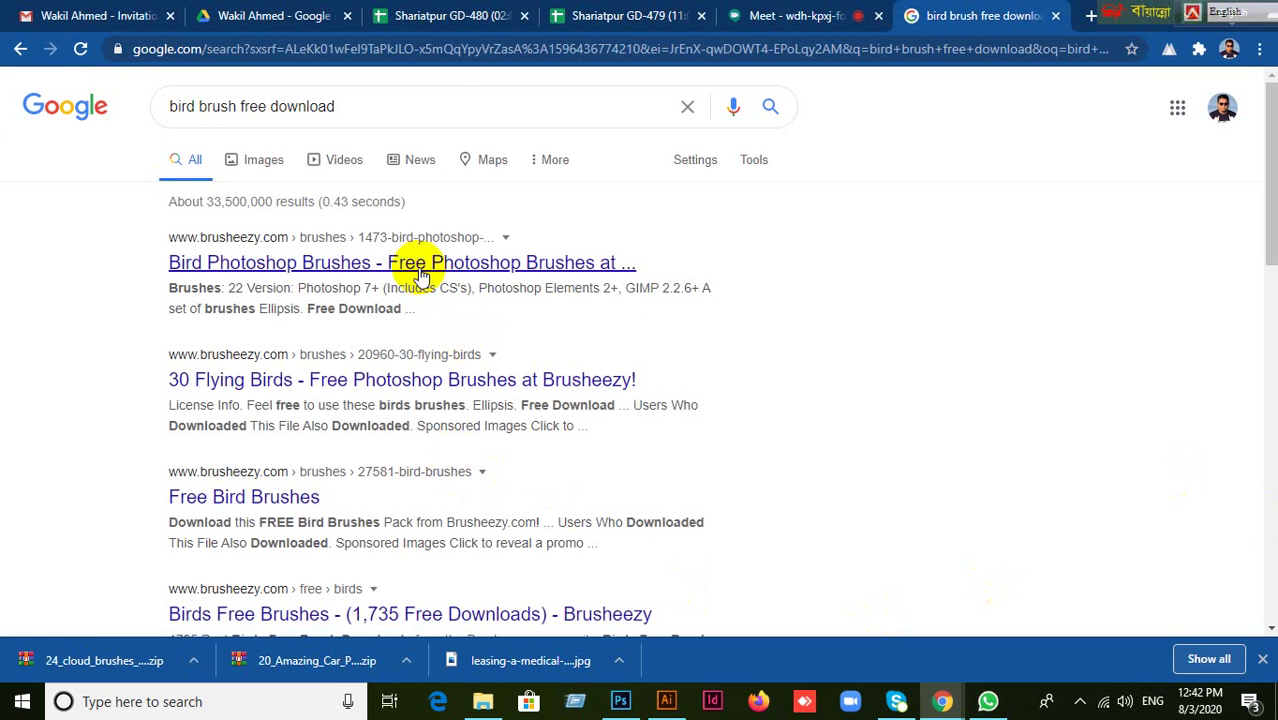
# Open Brusheezy's Bird Photoshop Brushes page and request its free download, closing the sign-up prompt.
pyautogui.click(414, 380)
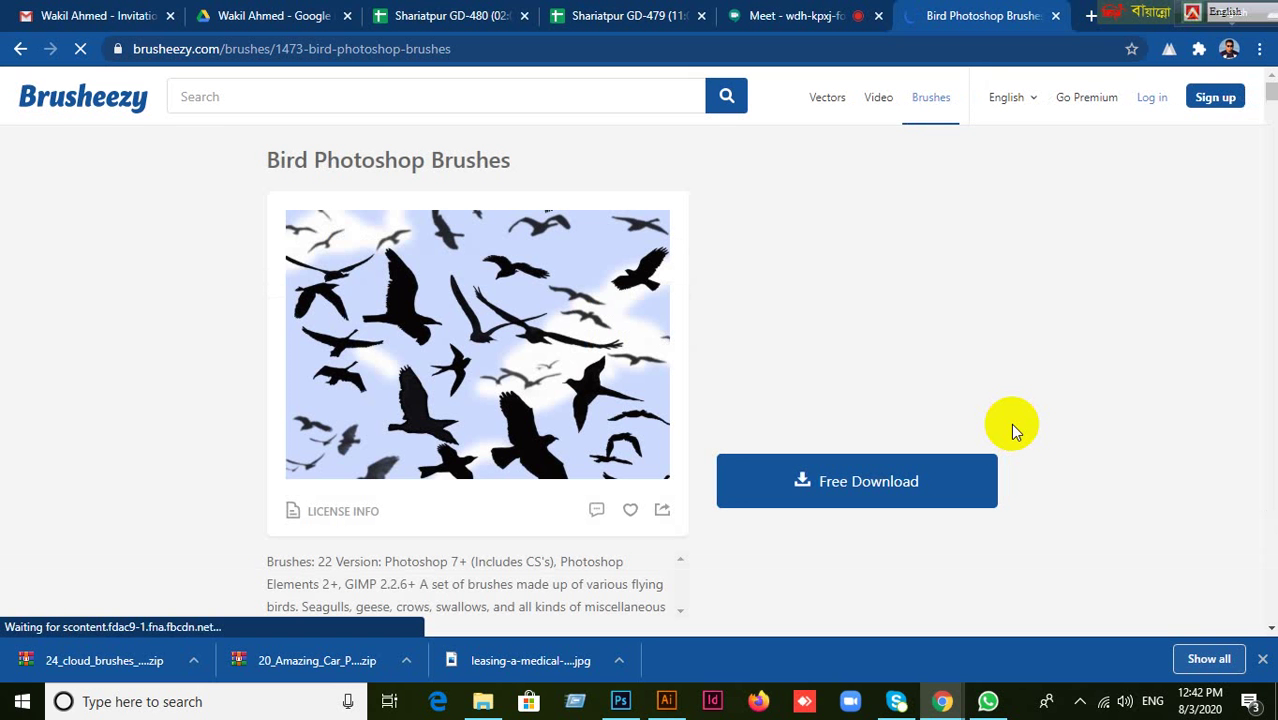
pyautogui.click(830, 497)
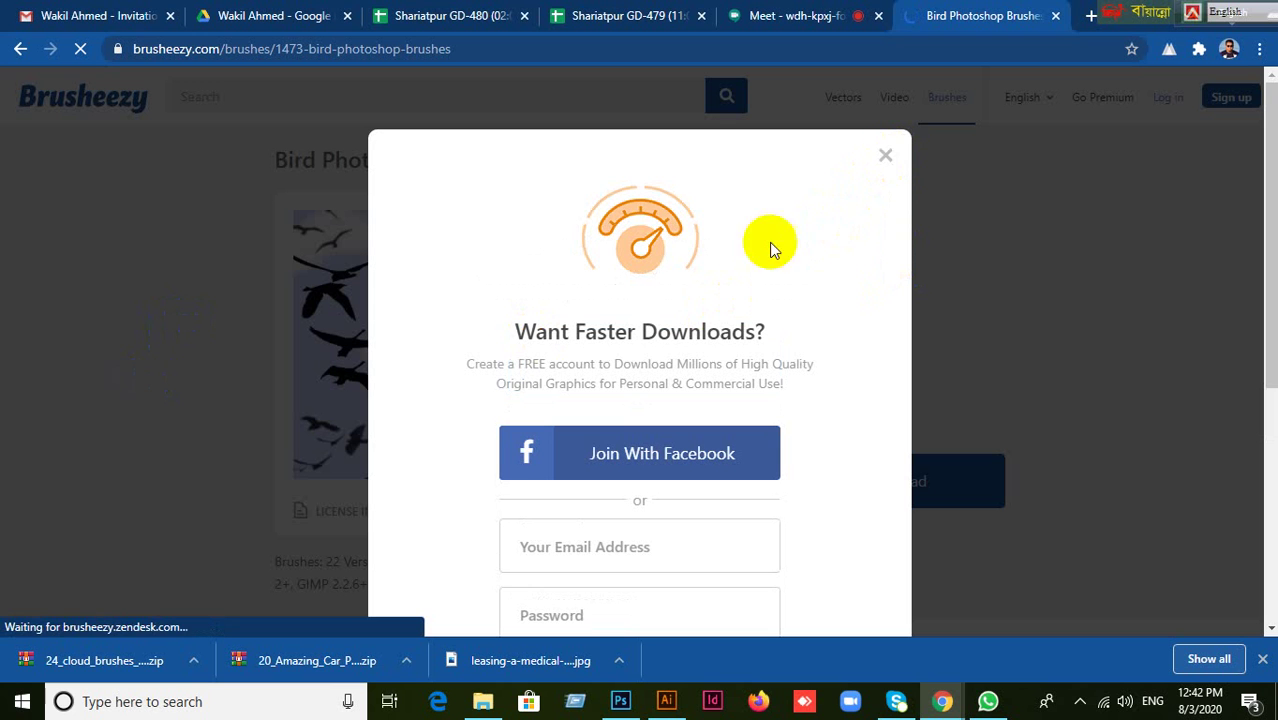
pyautogui.click(885, 158)
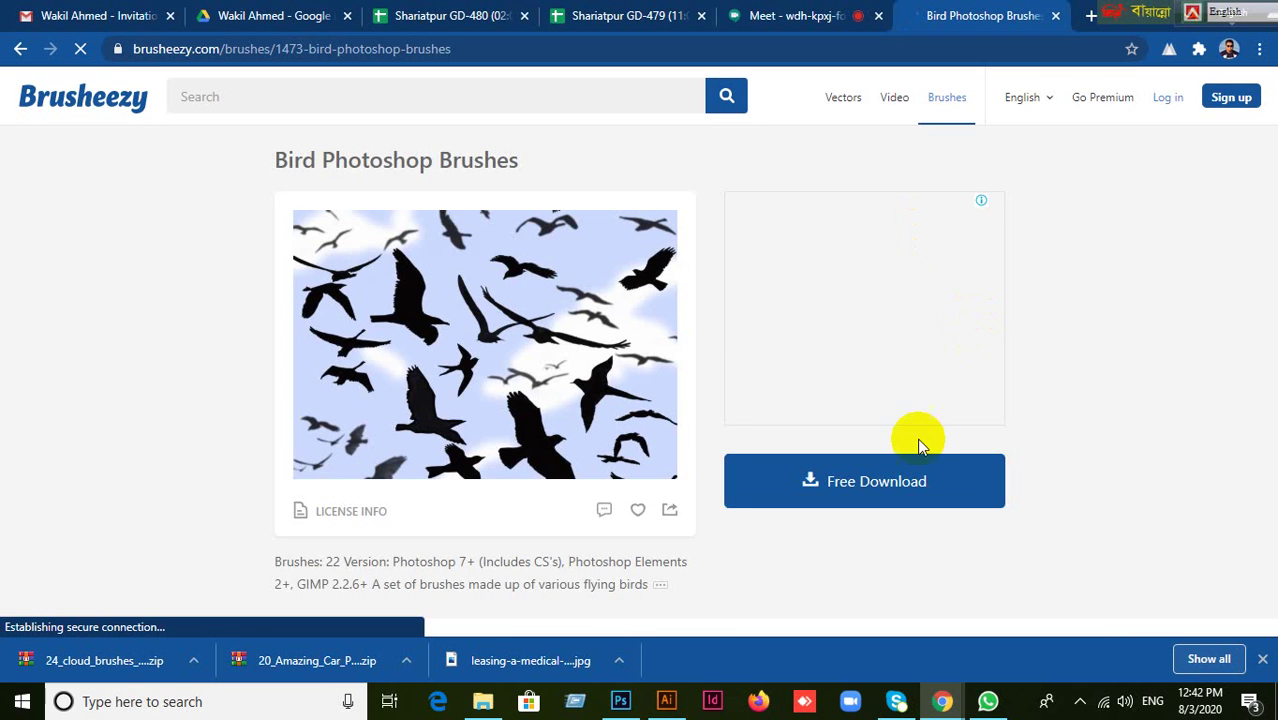
pyautogui.click(855, 483)
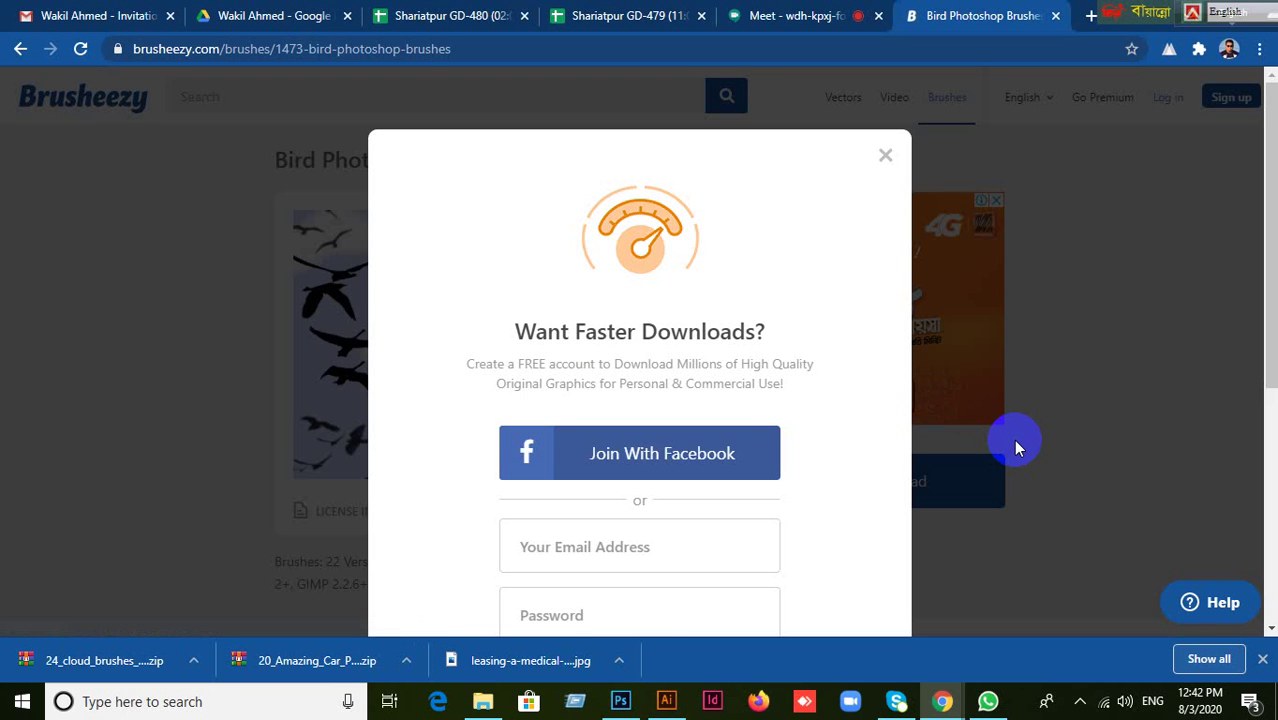
# Tick the I'm not a robot check and close the sign-up prompt again.
pyautogui.click(927, 467)
pyautogui.scroll(-5, 812, 455)
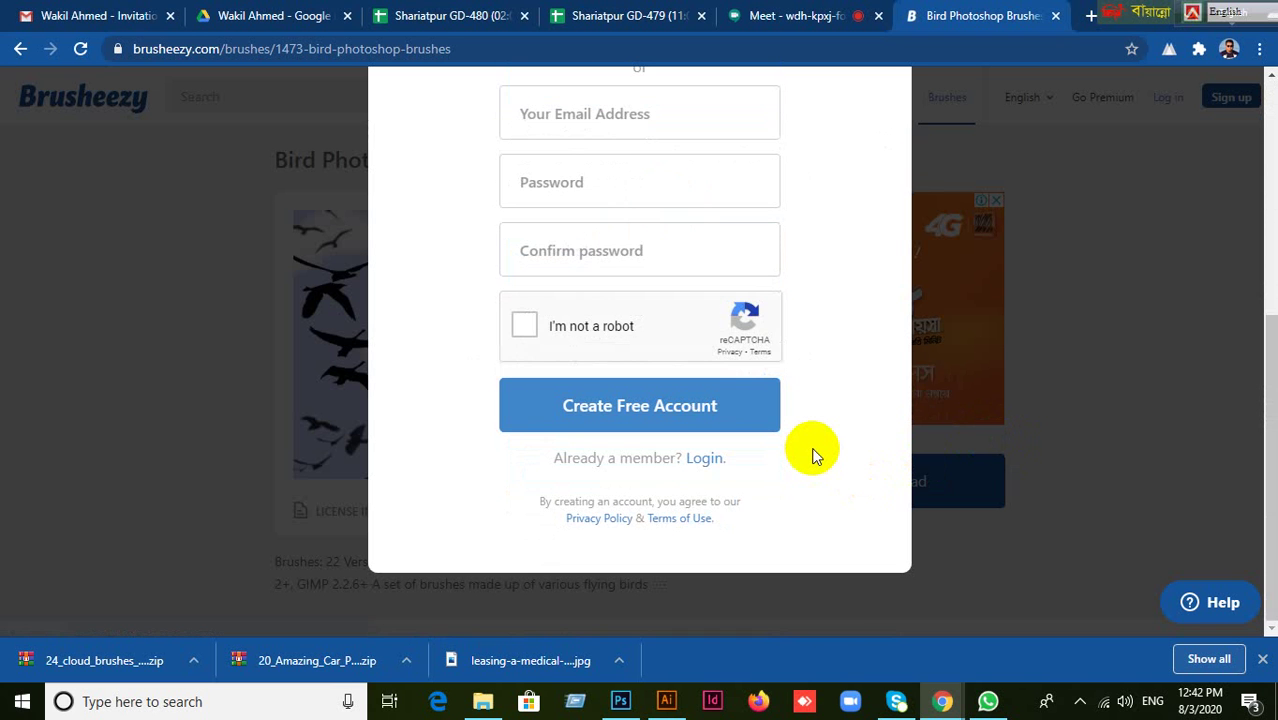
pyautogui.scroll(4, 867, 322)
pyautogui.scroll(-3, 867, 322)
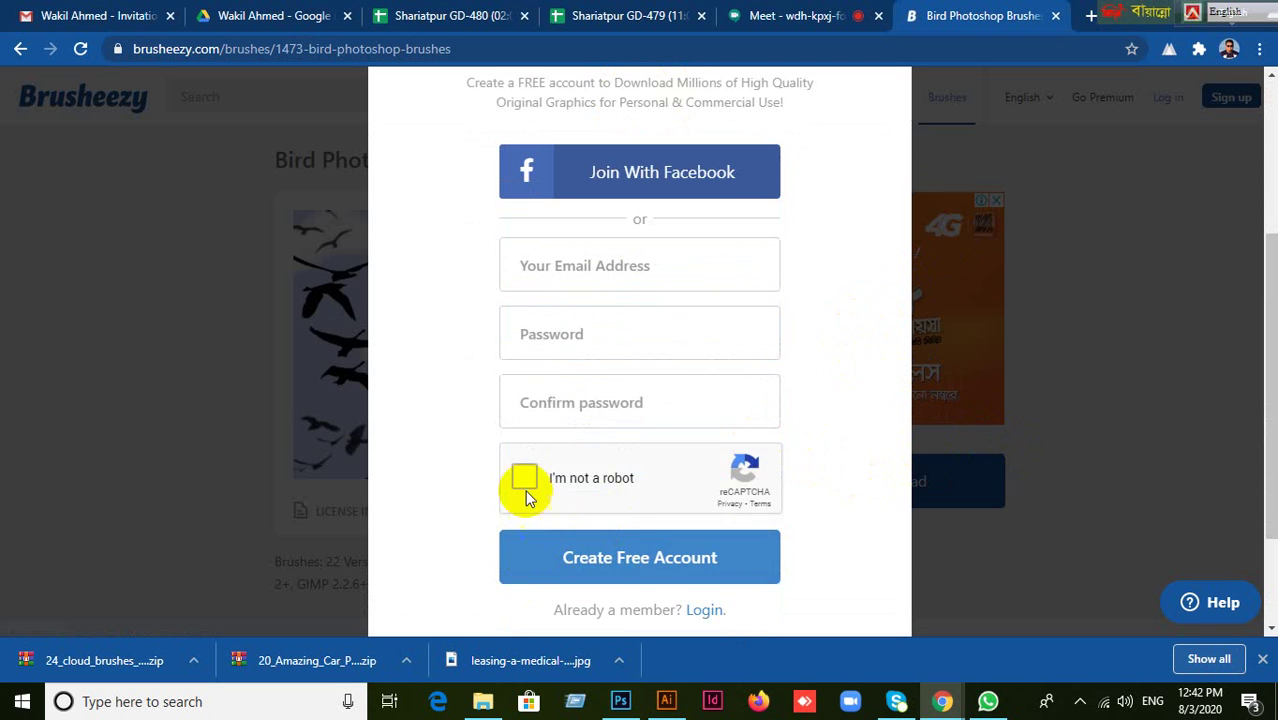
pyautogui.click(630, 490)
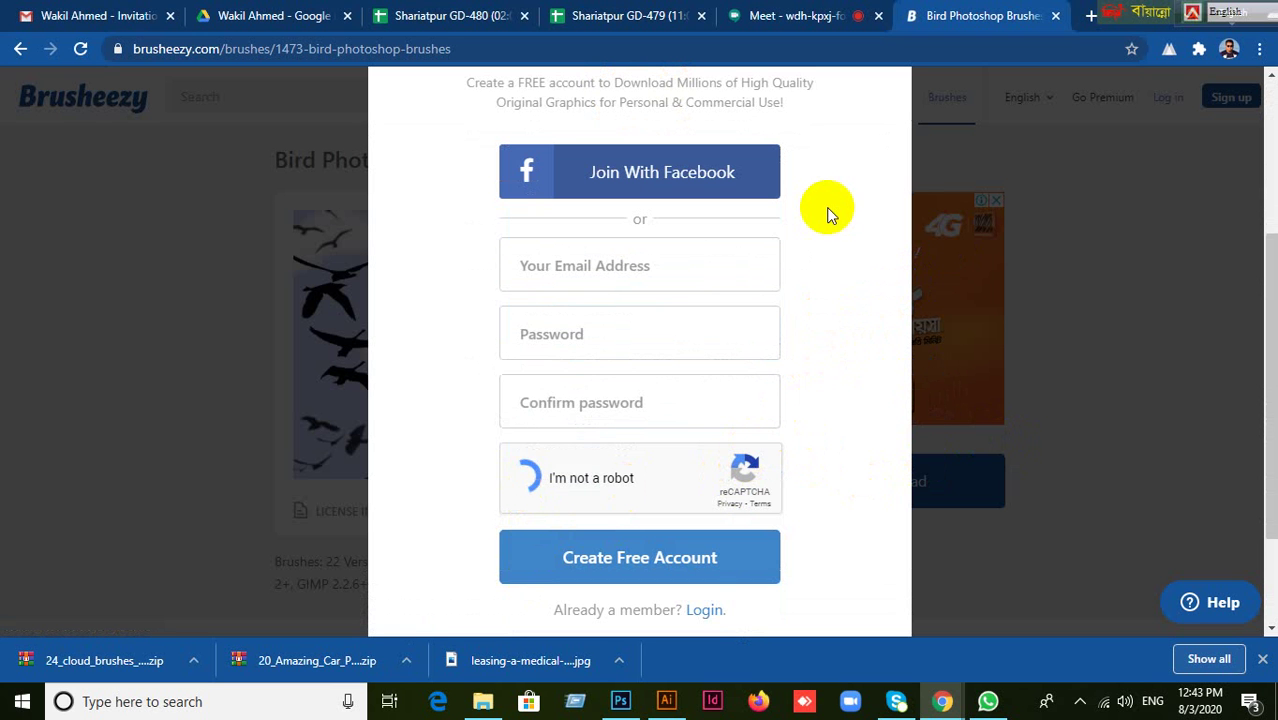
pyautogui.scroll(-2, 827, 208)
pyautogui.scroll(3, 849, 265)
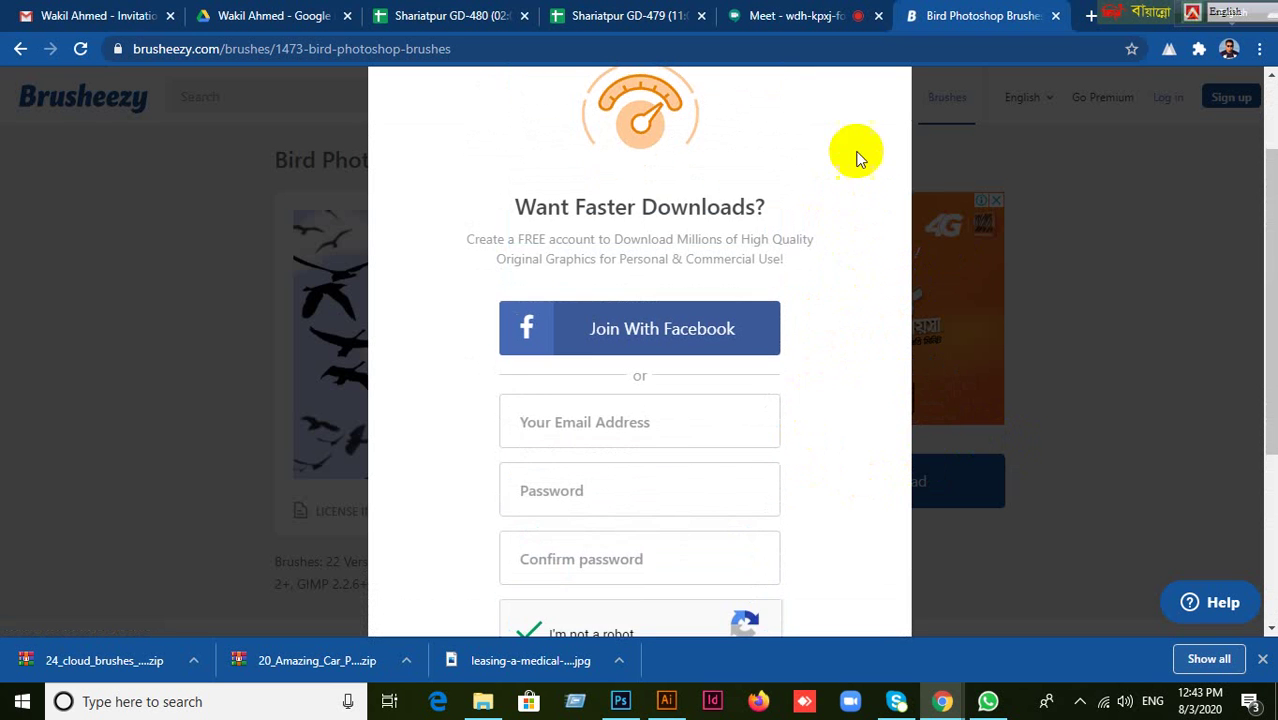
pyautogui.scroll(1, 851, 150)
pyautogui.click(886, 157)
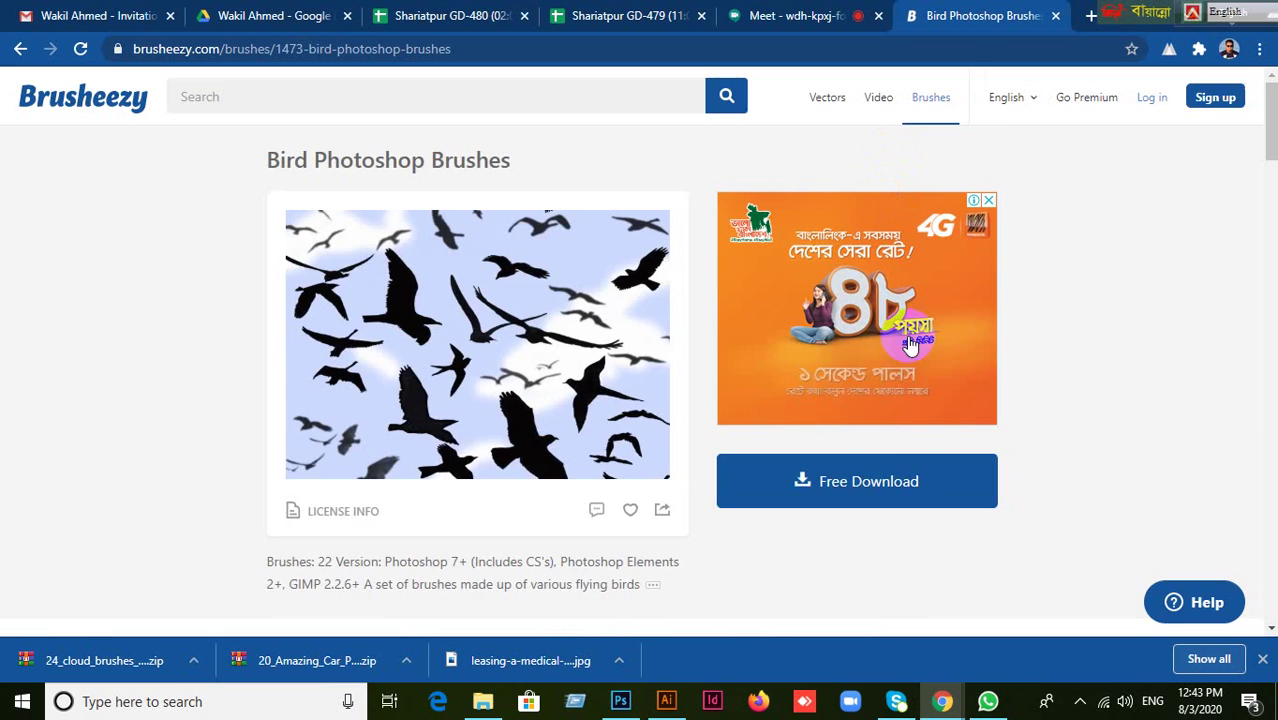
# Download the Birds_Flying_Brush zip, close the countdown notice, and open the file's download options.
pyautogui.click(870, 482)
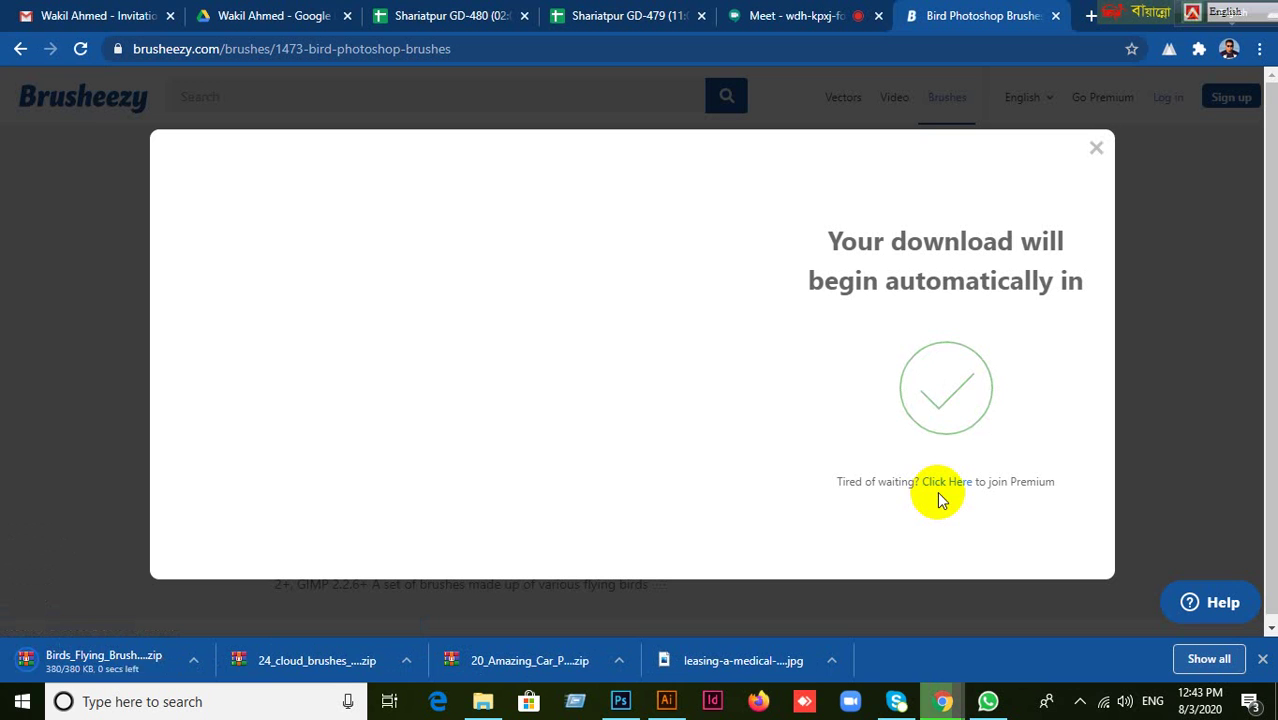
pyautogui.rightClick(105, 657)
pyautogui.click(142, 603)
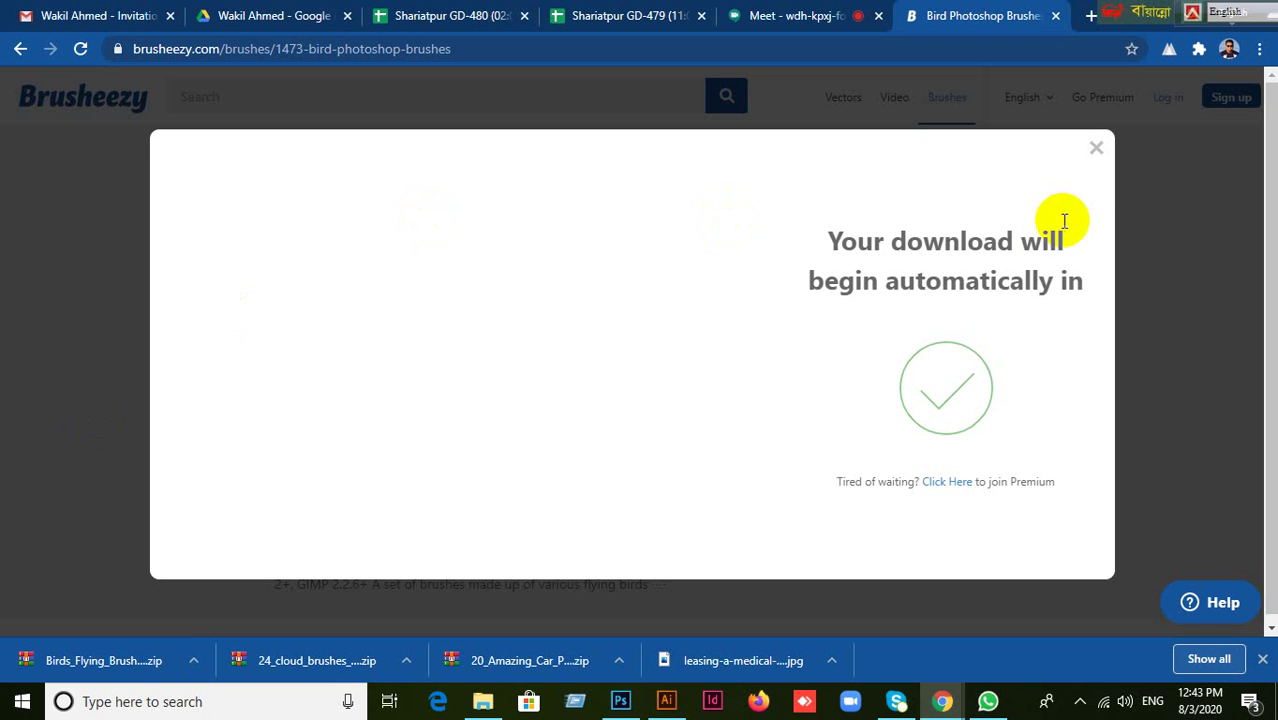
pyautogui.click(1096, 150)
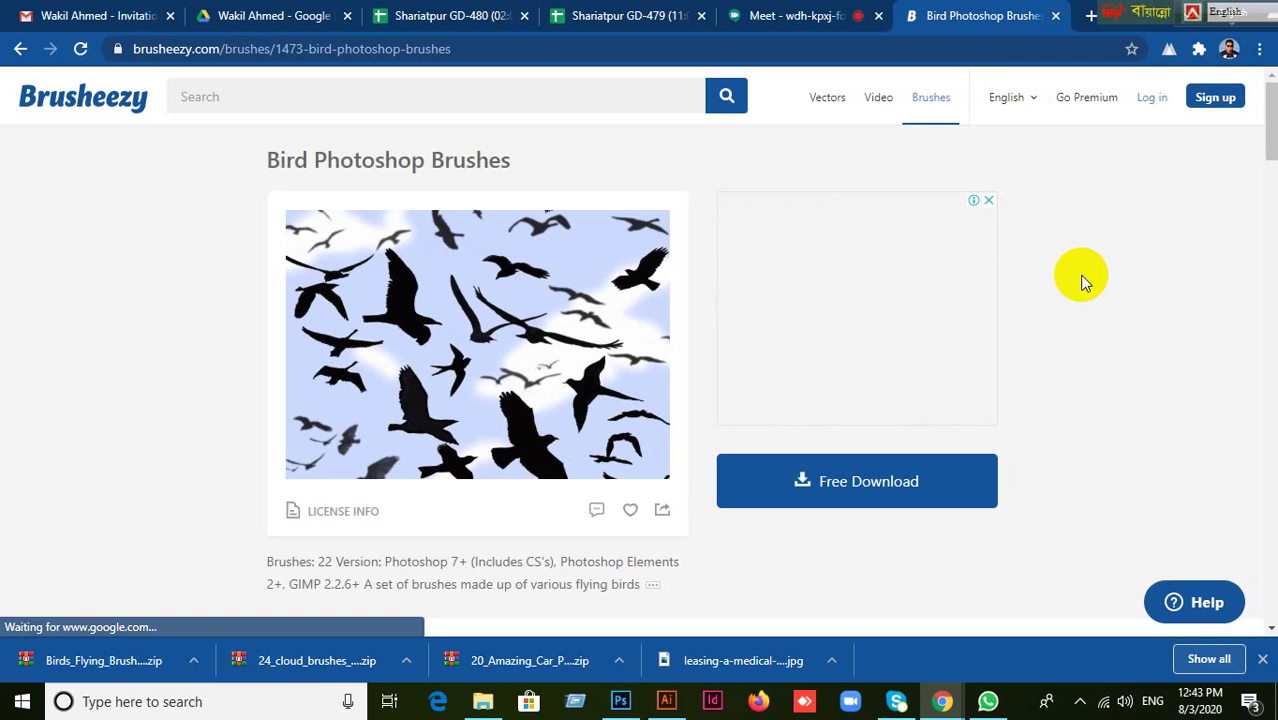
pyautogui.rightClick(86, 664)
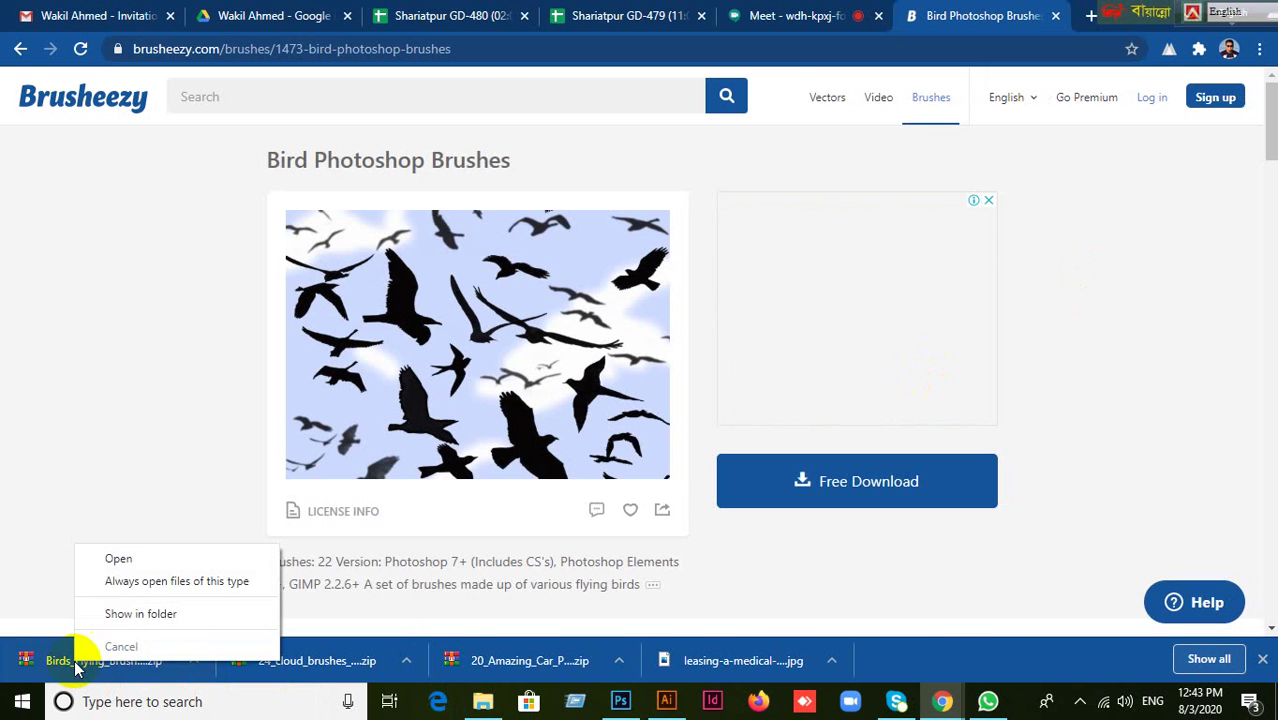
# Extract the bird brushes zip to a Birds_Flying_Brushes_by_redheadstock folder in Downloads, then return to Photoshop.
pyautogui.click(140, 614)
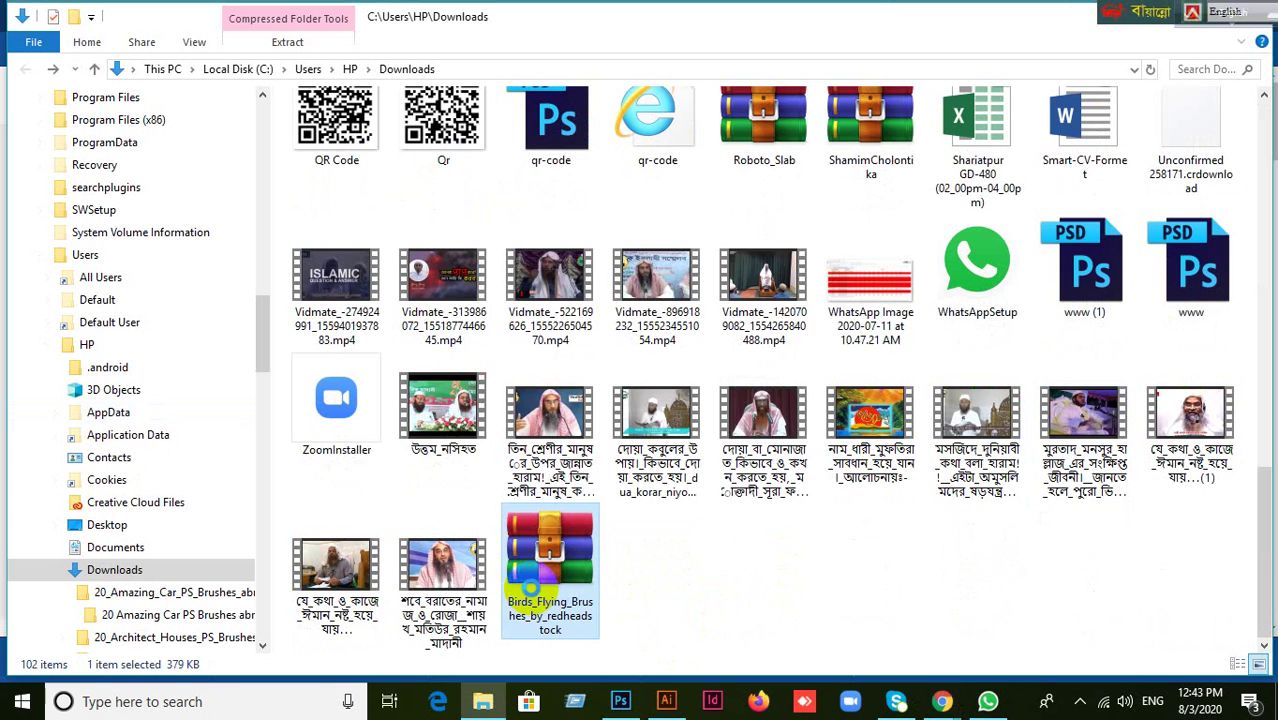
pyautogui.rightClick(529, 590)
pyautogui.click(656, 297)
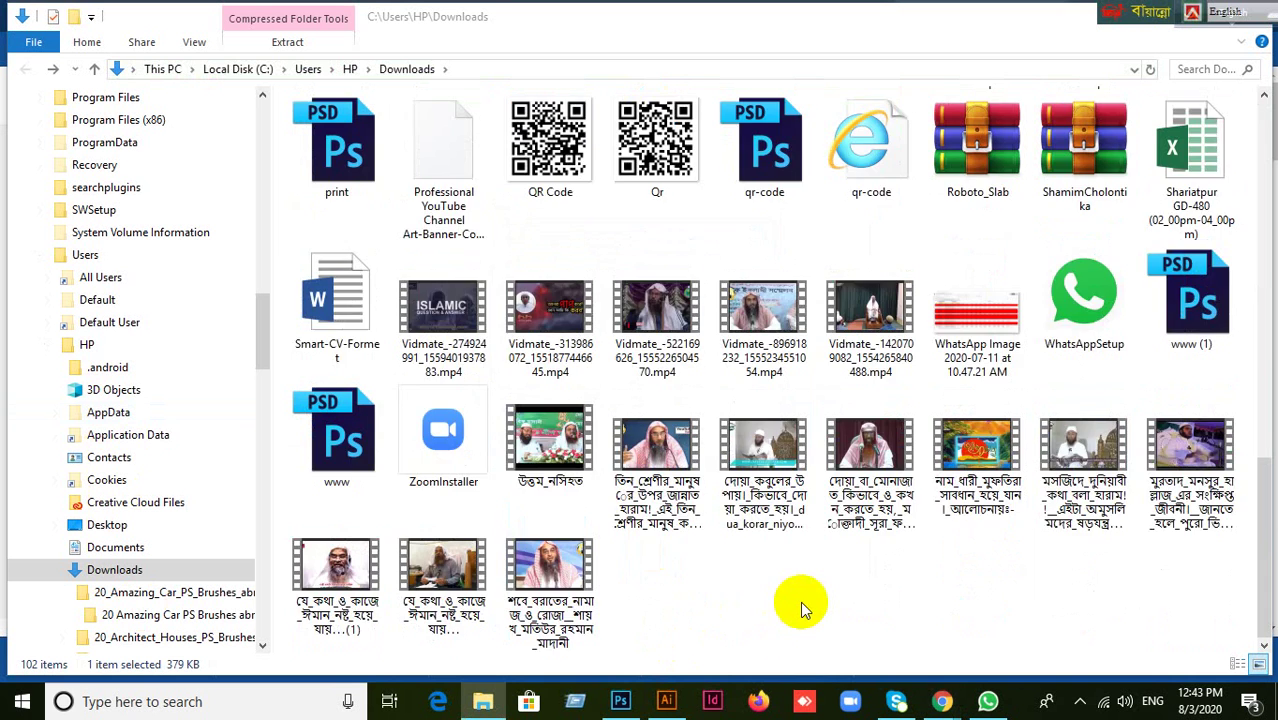
pyautogui.scroll(15, 800, 601)
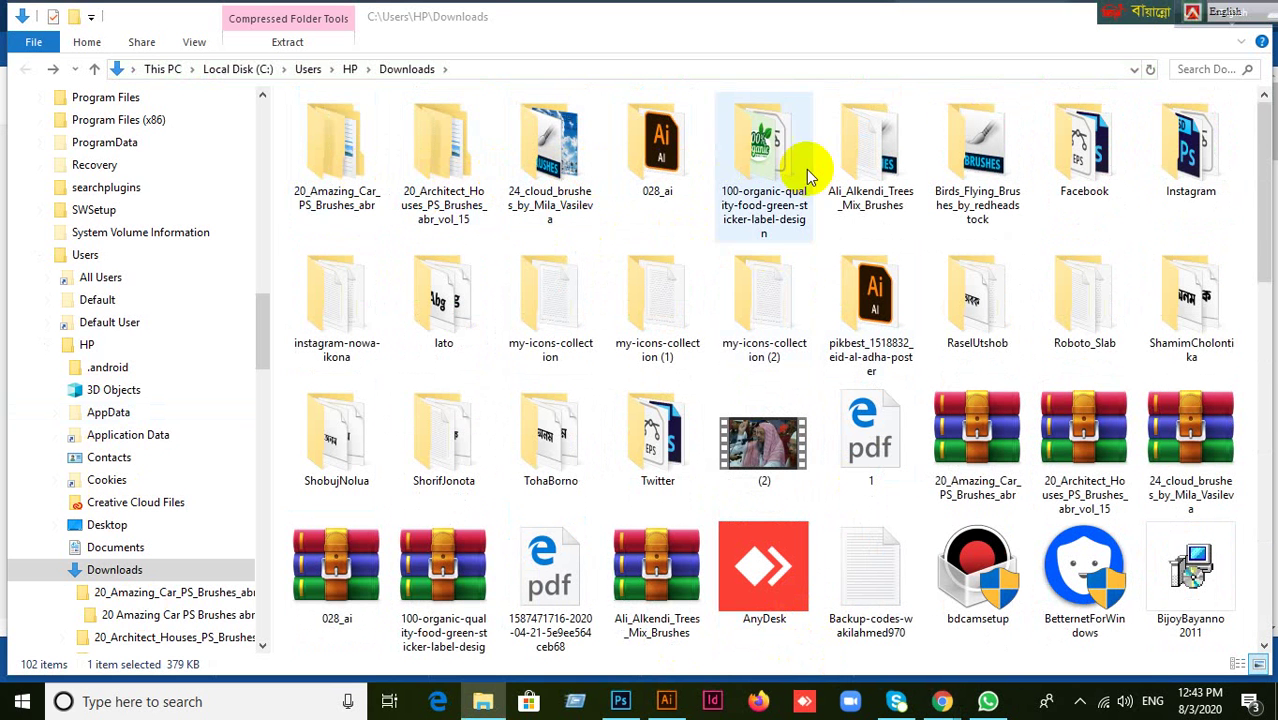
pyautogui.click(621, 701)
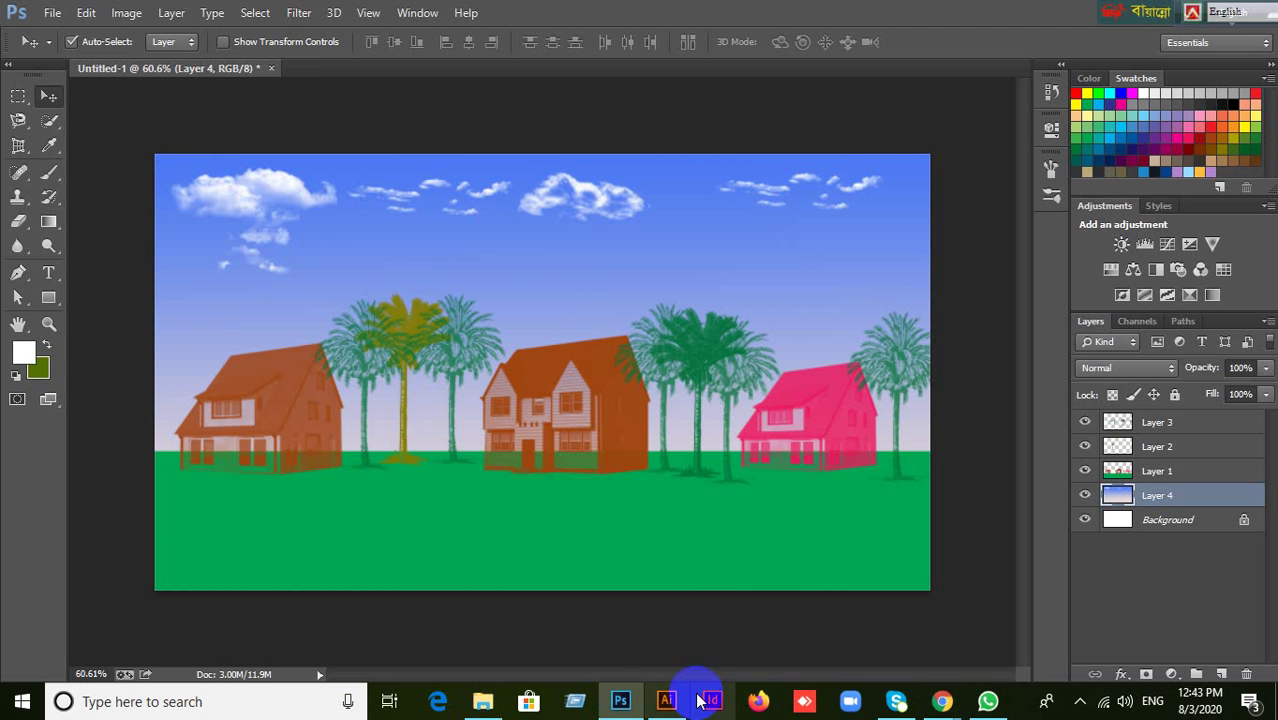
# With the Brush tool active, open Load Brushes from the brush preset picker's menu.
pyautogui.click(49, 172)
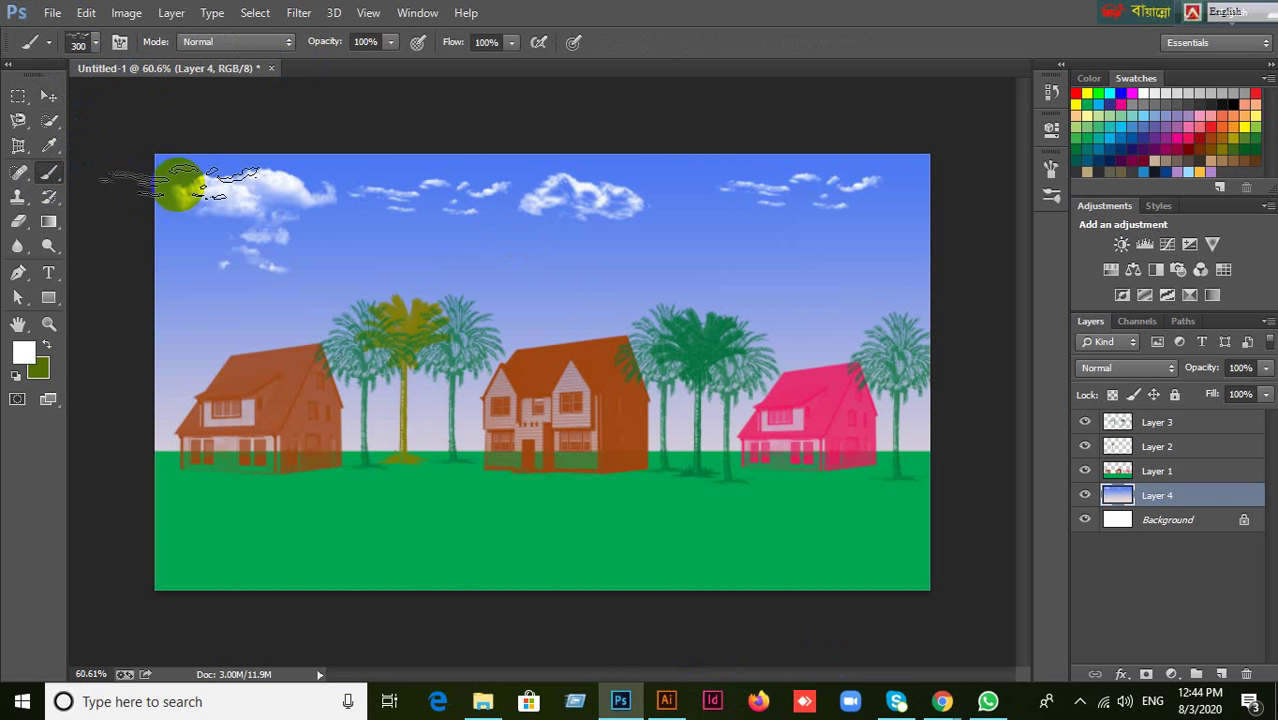
pyautogui.click(96, 43)
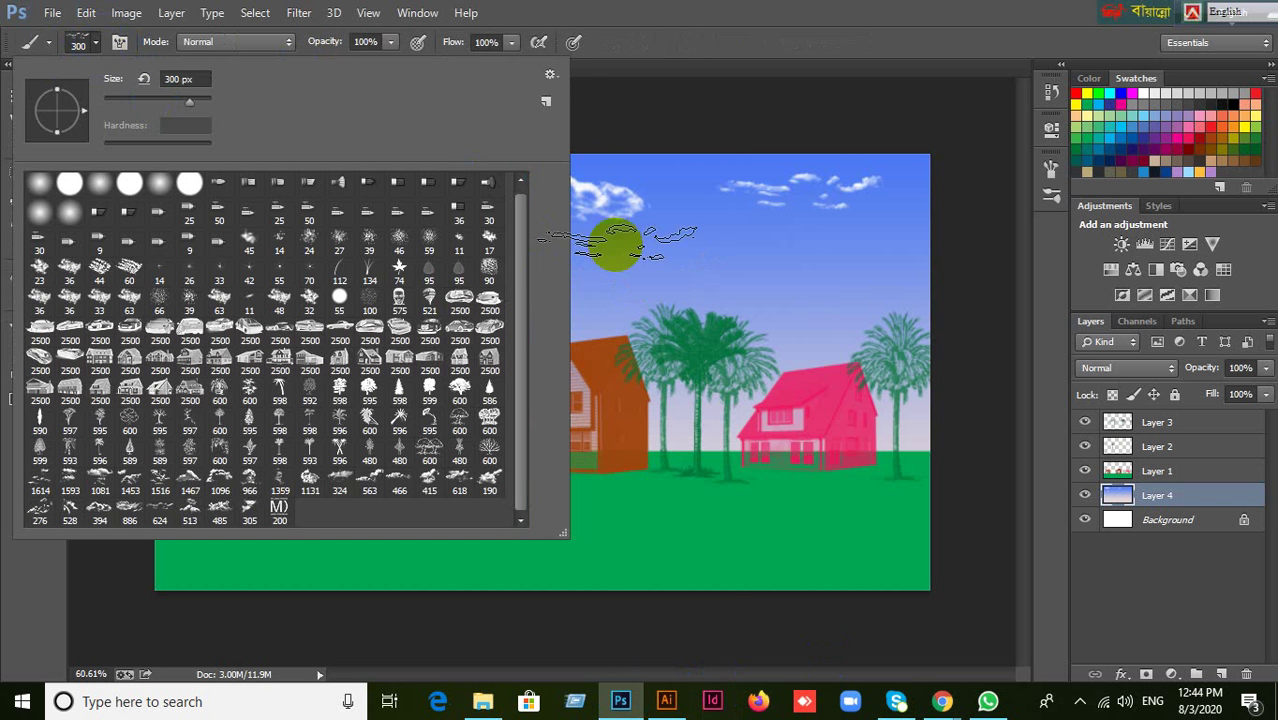
pyautogui.click(550, 76)
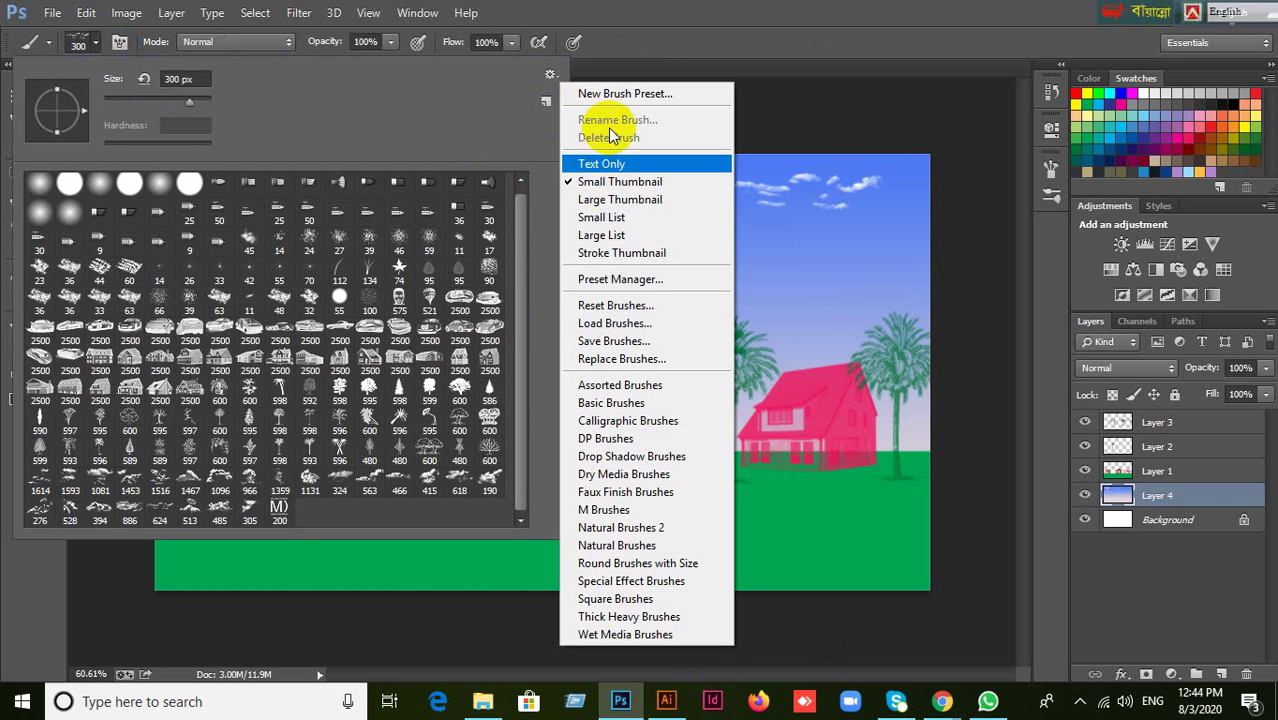
pyautogui.click(631, 323)
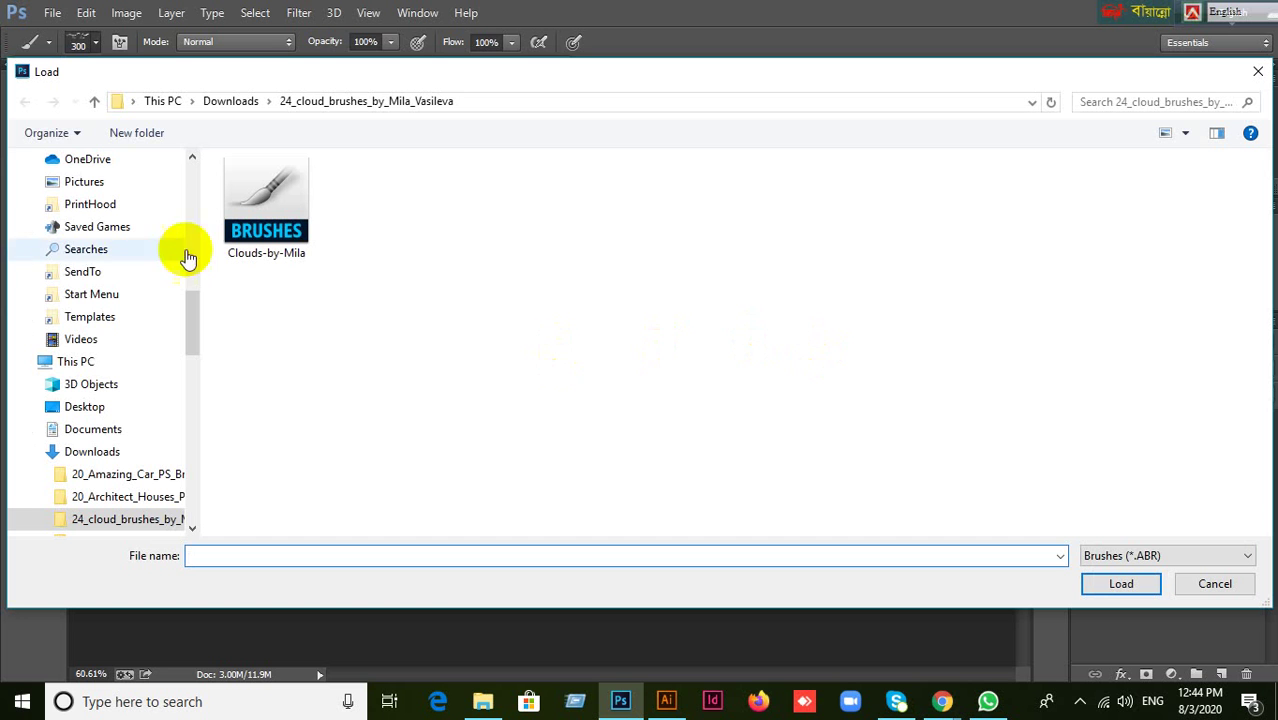
# Load SS-birds-flying from Downloads > Birds_Flying_Brushes_by_redheadstock into the brush presets.
pyautogui.scroll(8, 82, 203)
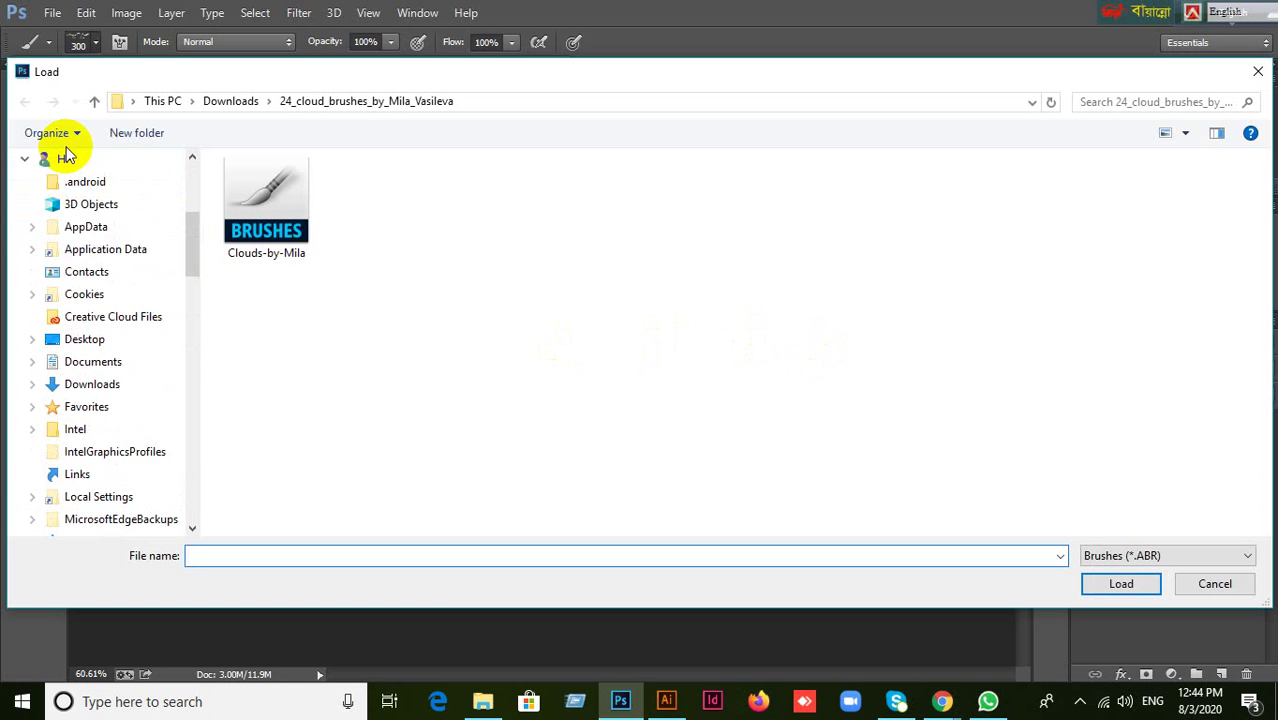
pyautogui.scroll(4, 98, 270)
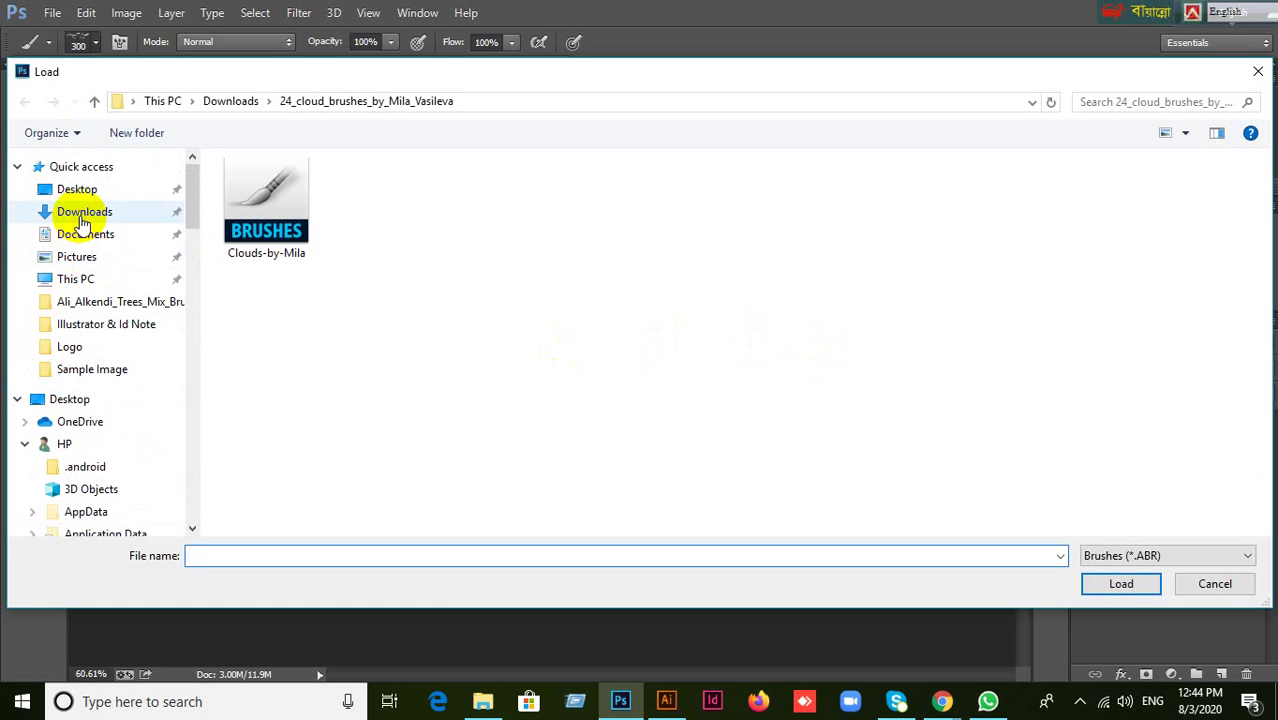
pyautogui.click(84, 213)
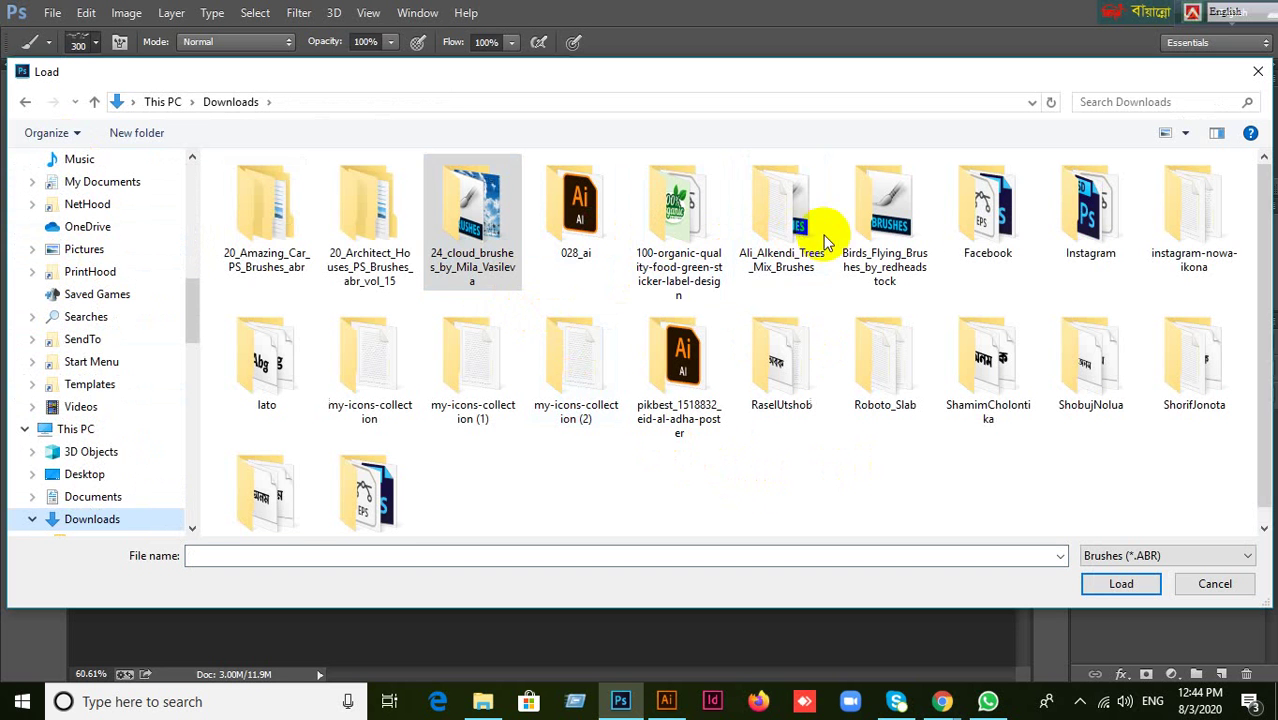
pyautogui.click(915, 234)
pyautogui.doubleClick(915, 234)
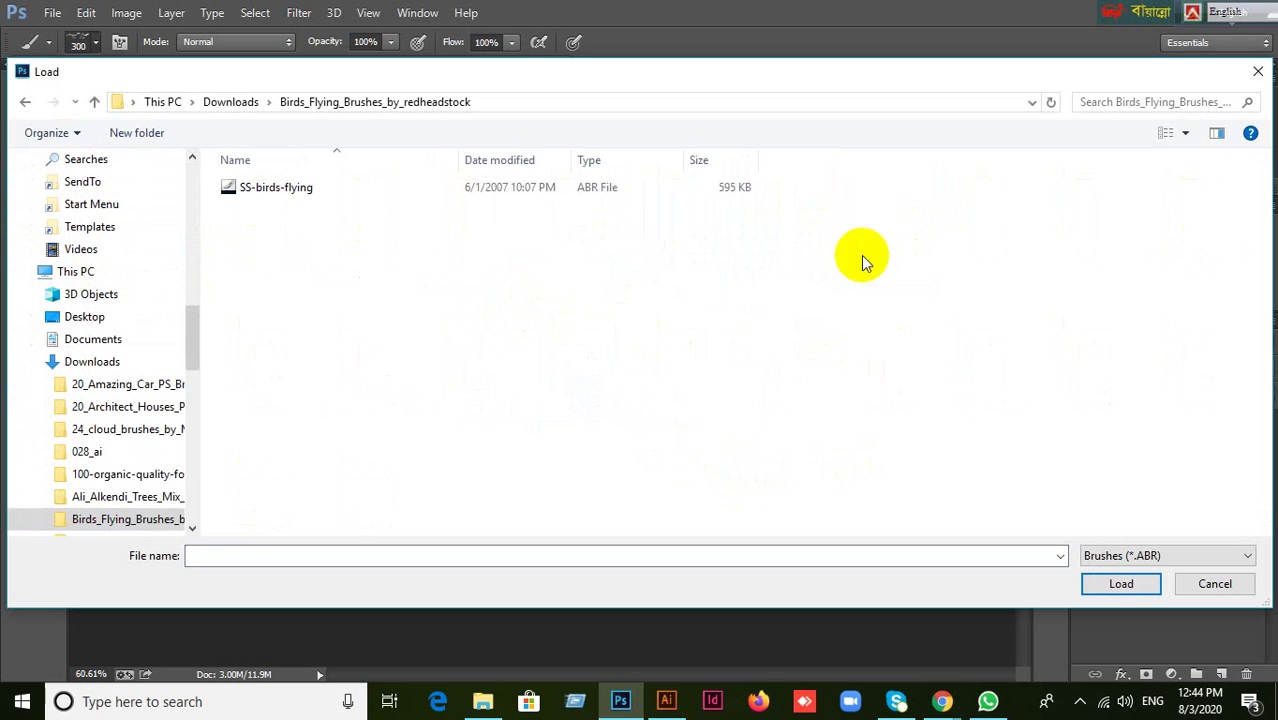
pyautogui.click(288, 188)
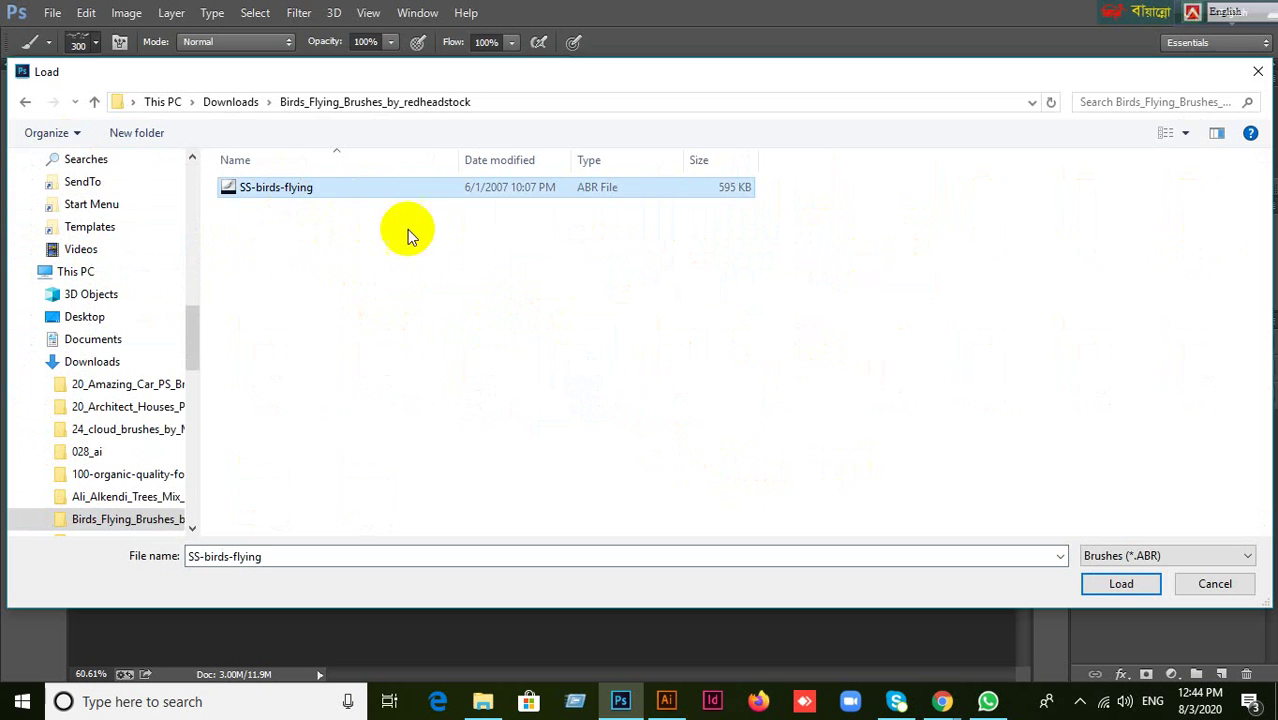
pyautogui.click(1128, 585)
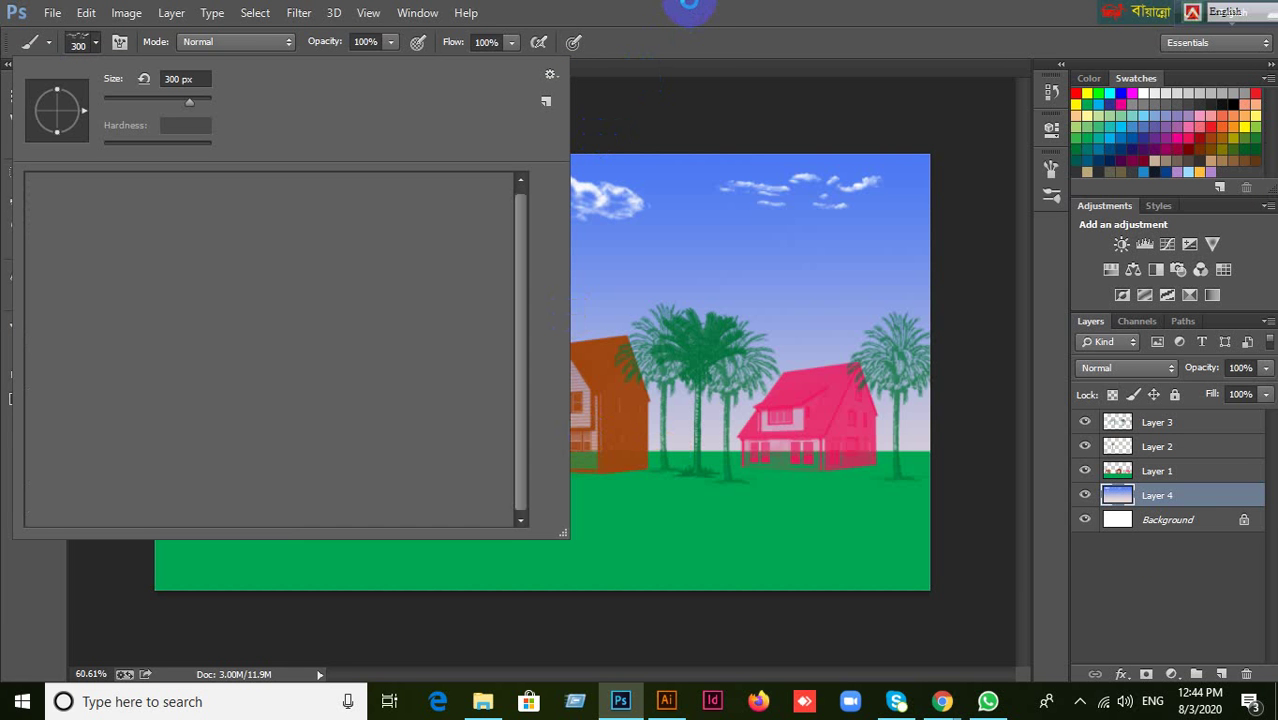
pyautogui.scroll(-1, 375, 435)
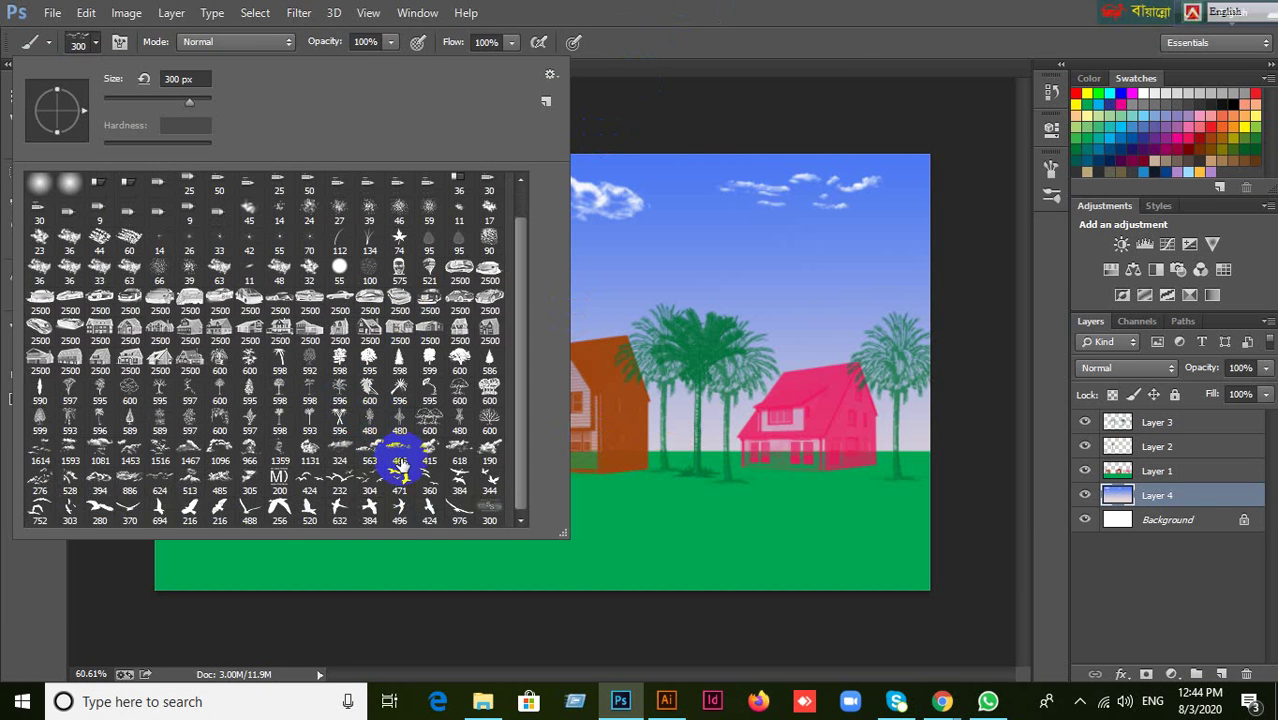
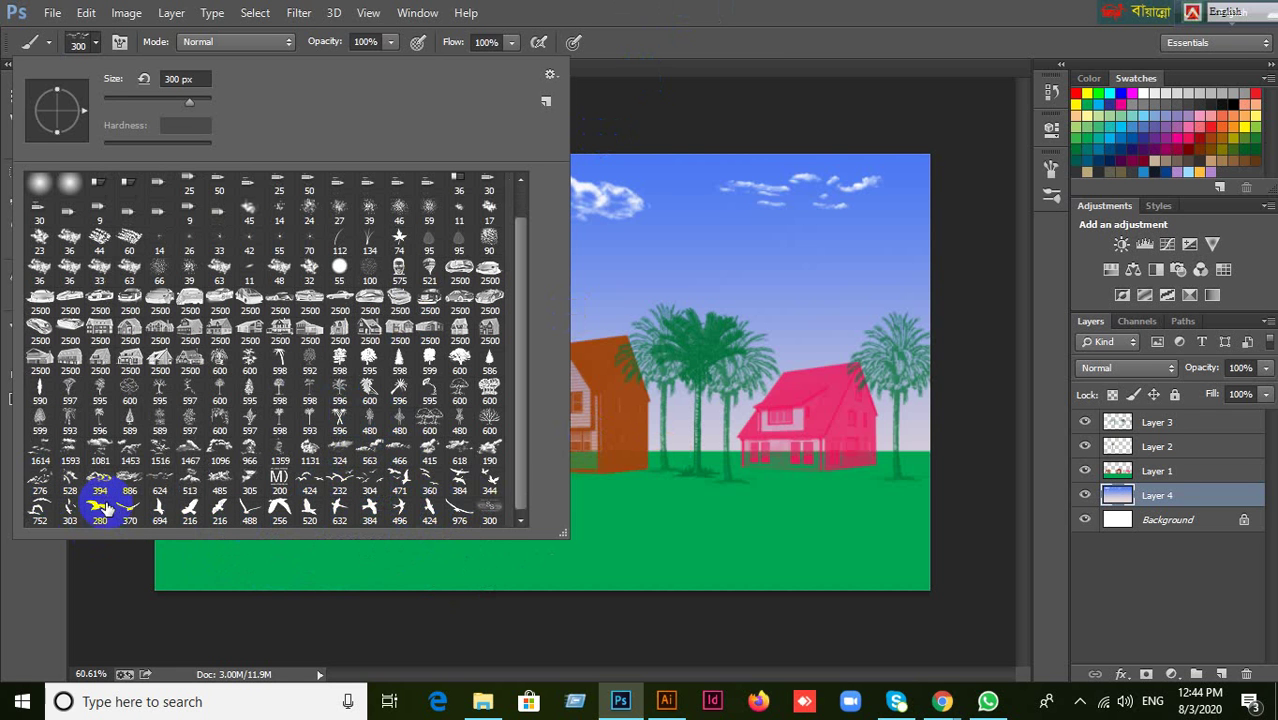
# Pick the 232 px flying-birds brush and set the foreground colour to near-black.
pyautogui.click(340, 484)
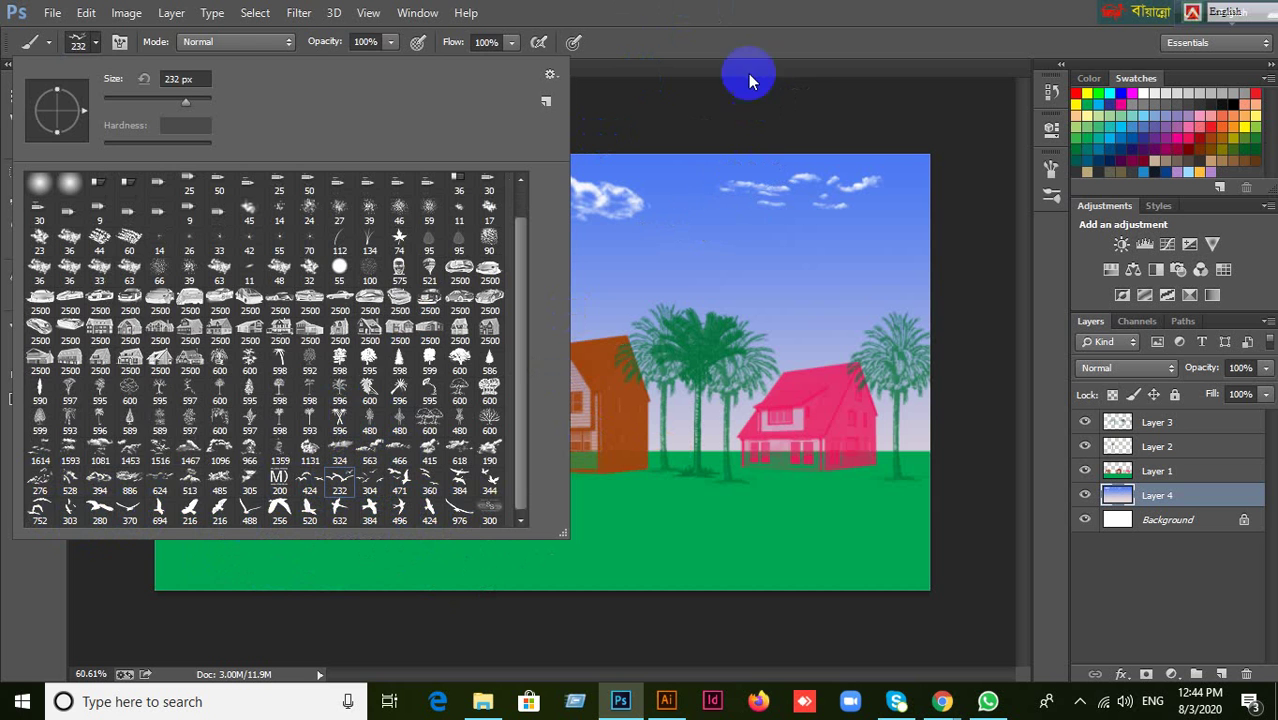
pyautogui.click(736, 14)
pyautogui.click(23, 356)
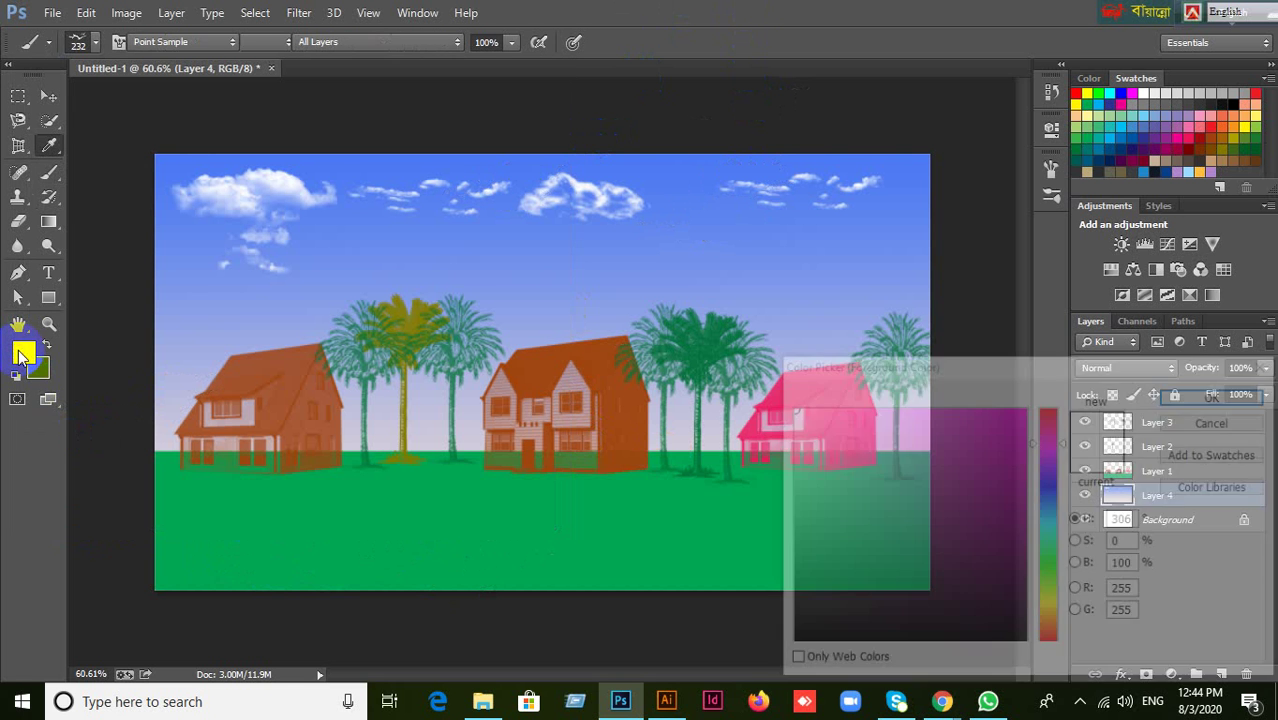
pyautogui.moveTo(827, 616); pyautogui.dragTo(783, 641)
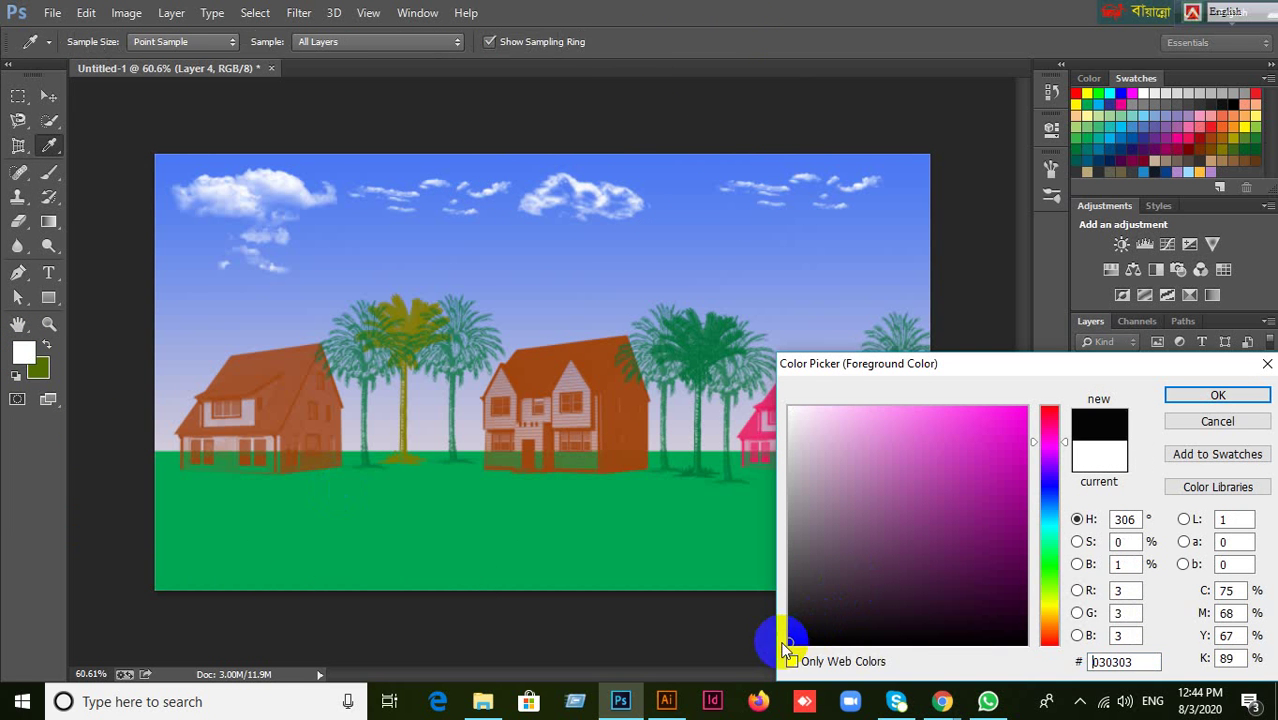
pyautogui.click(1218, 395)
pyautogui.click(815, 280)
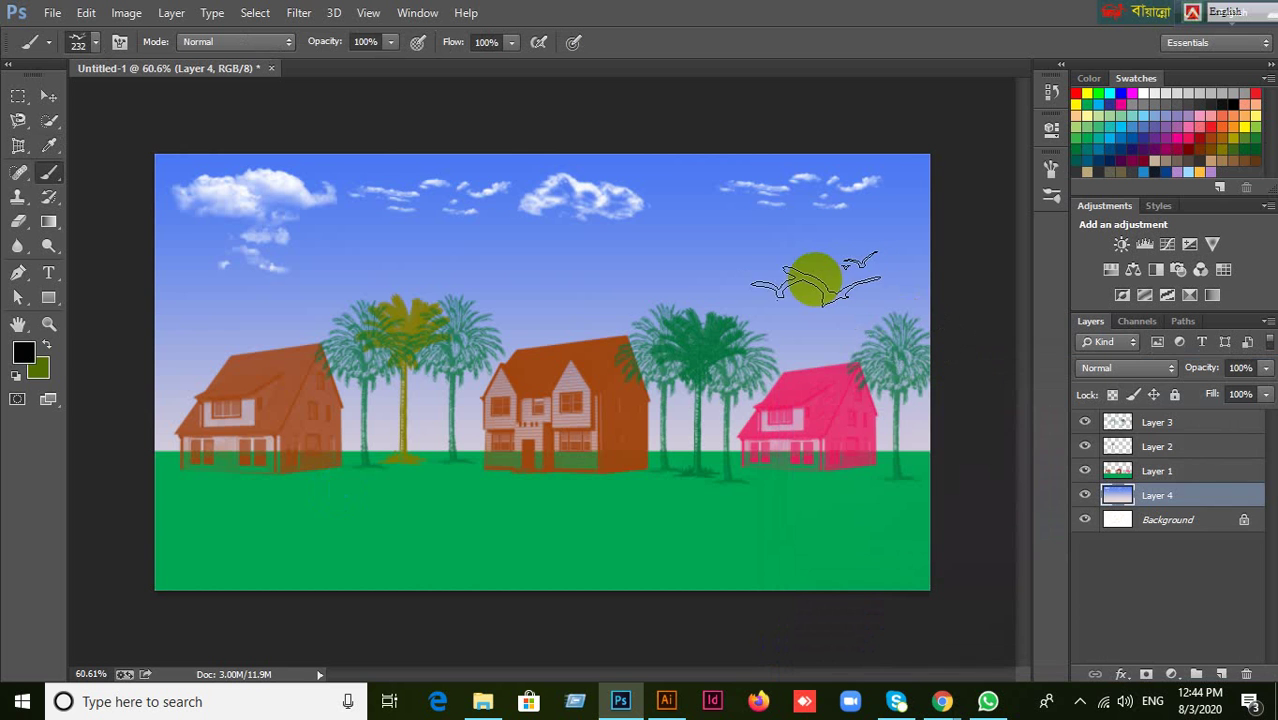
# Stamp trial bird flocks, undoing misplaced ones and keeping the flock above the pink house.
pyautogui.click(815, 280)
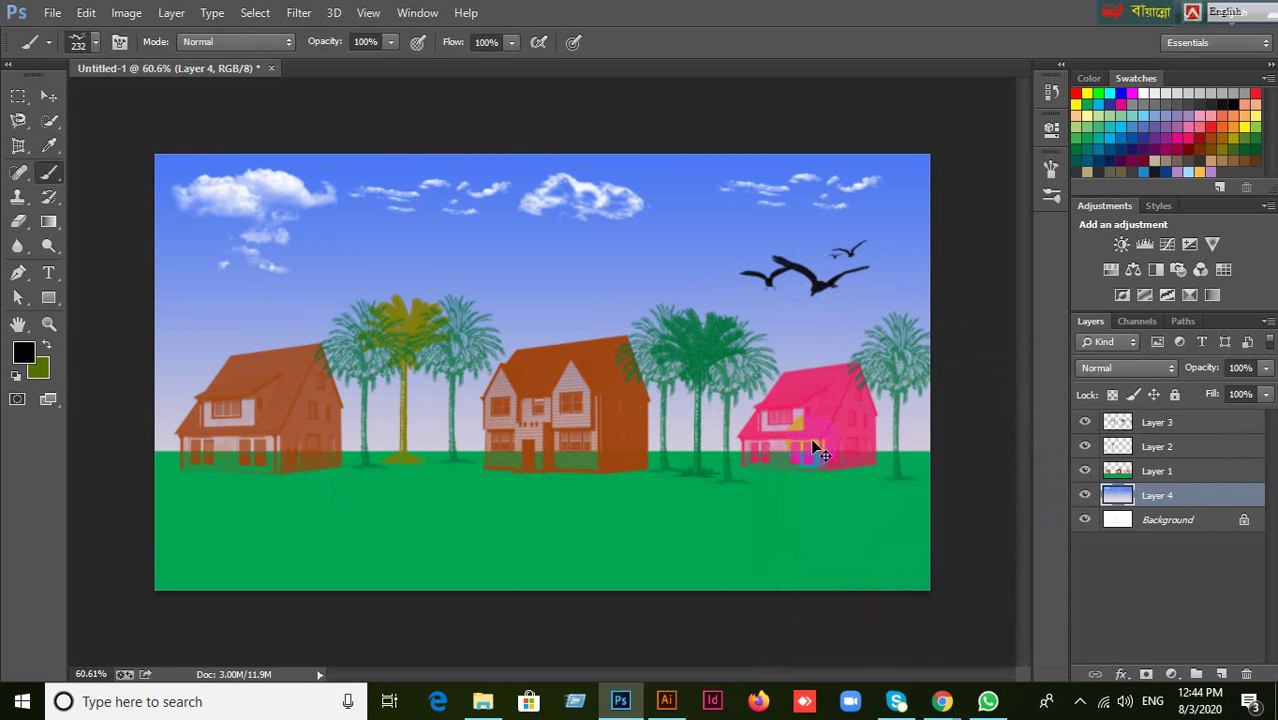
pyautogui.hotkey('ctrl', 'z')
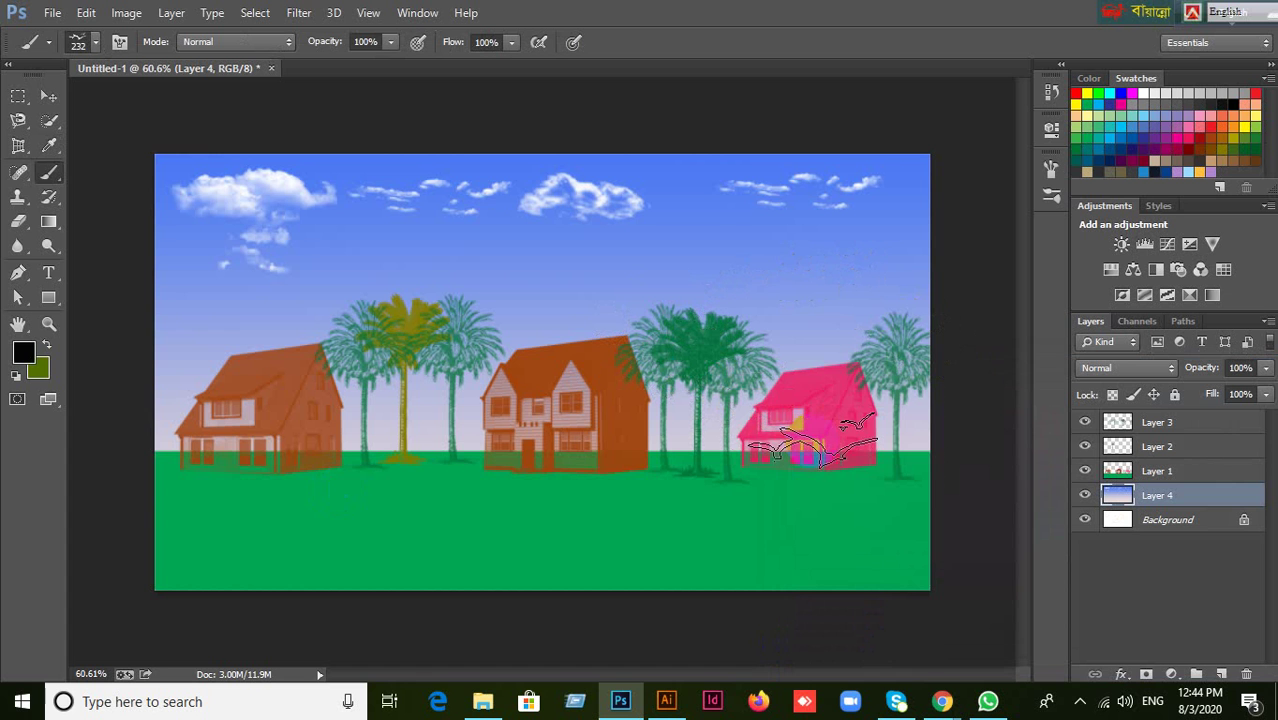
pyautogui.moveTo(800, 430)
pyautogui.mouseDown()
pyautogui.moveTo(807, 342)
pyautogui.moveTo(765, 288)
pyautogui.moveTo(593, 264)
pyautogui.mouseUp()
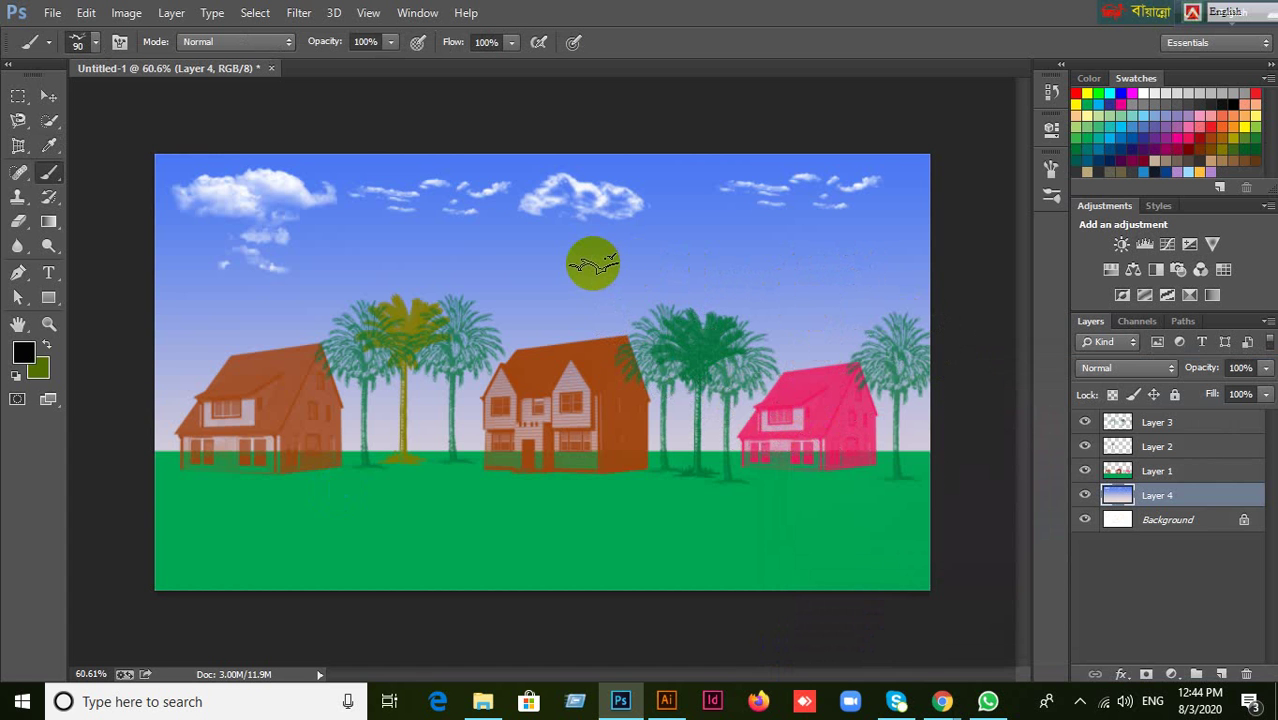
pyautogui.click(578, 267)
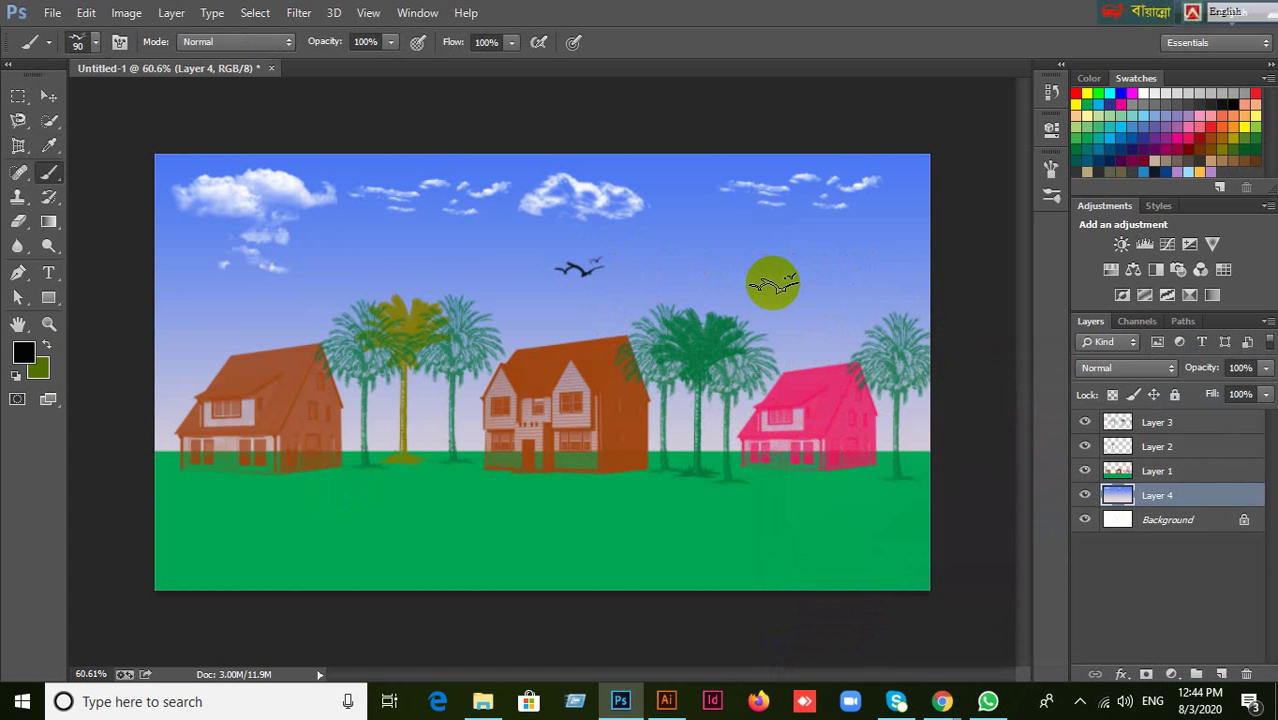
pyautogui.hotkey('ctrl', 'z')
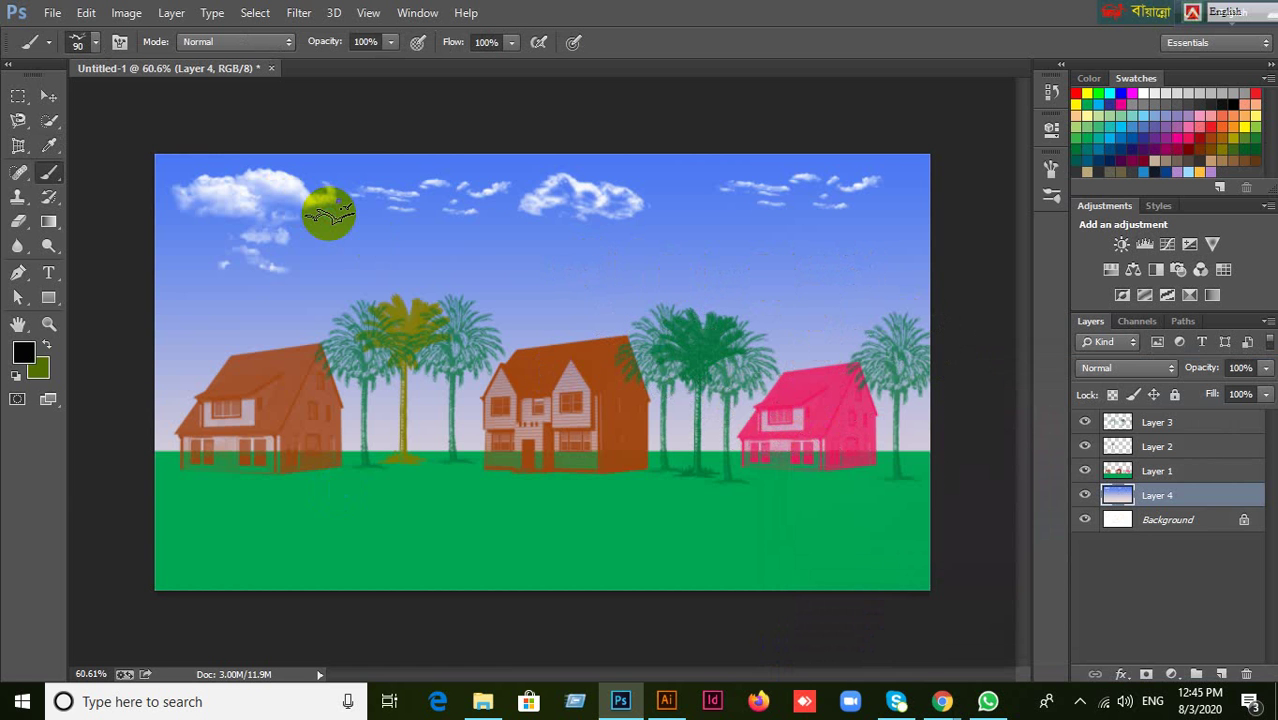
pyautogui.rightClick(329, 212)
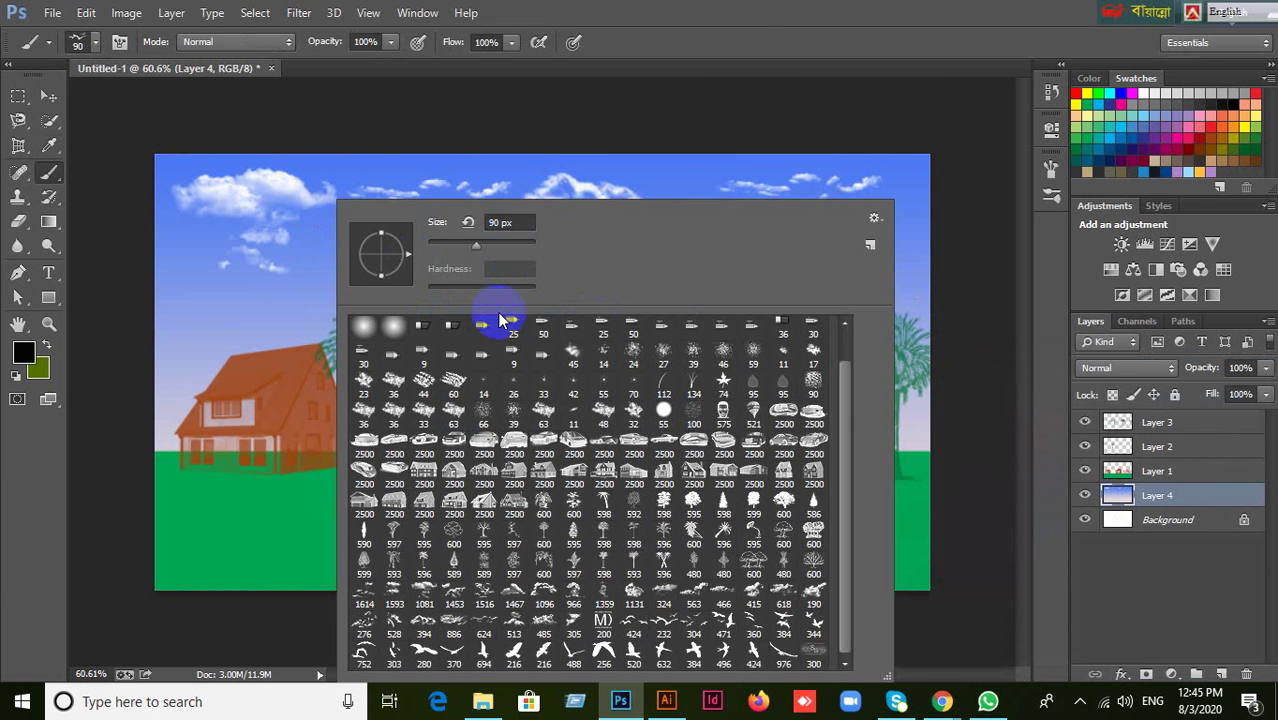
pyautogui.click(754, 8)
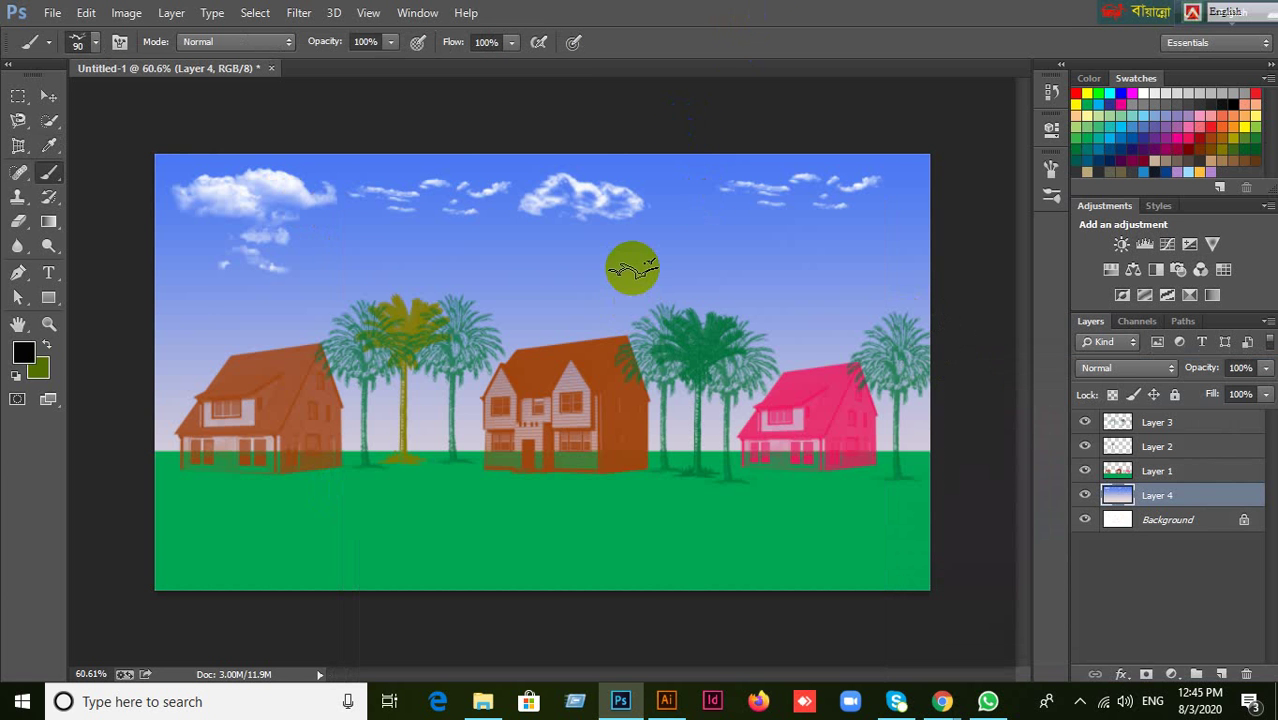
pyautogui.click(630, 268)
pyautogui.hotkey('ctrl', 'z')
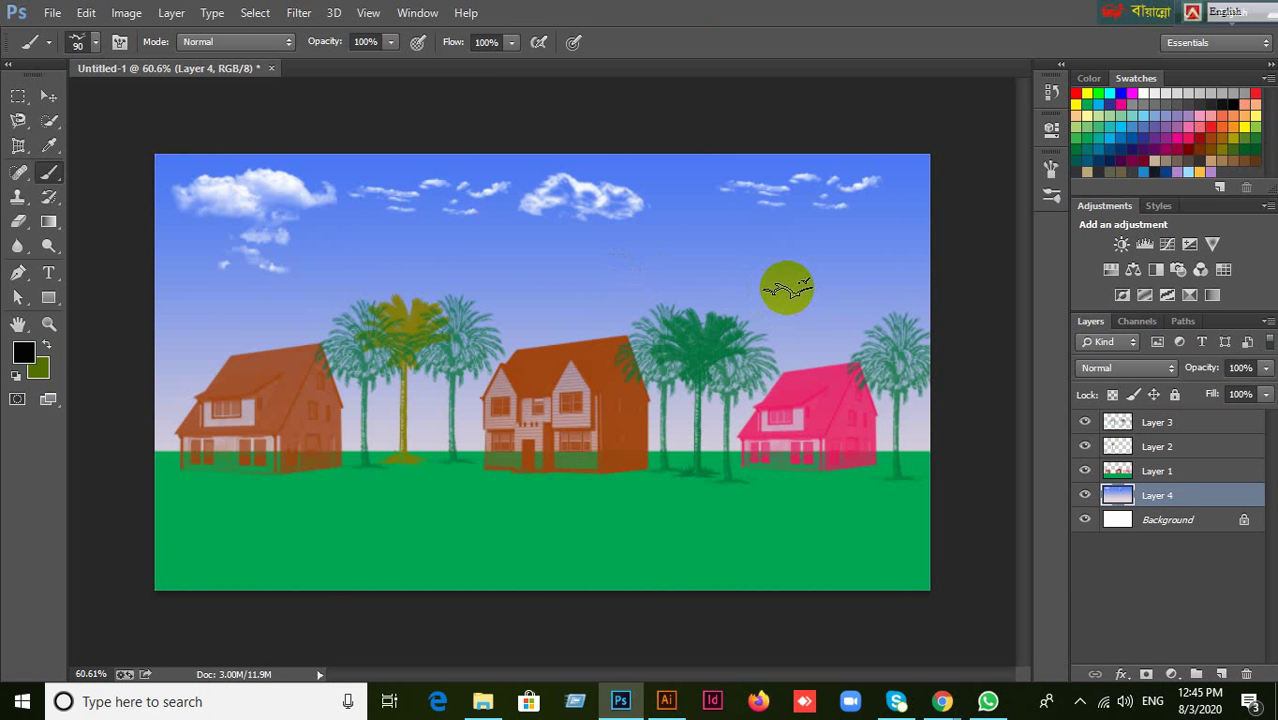
pyautogui.click(812, 279)
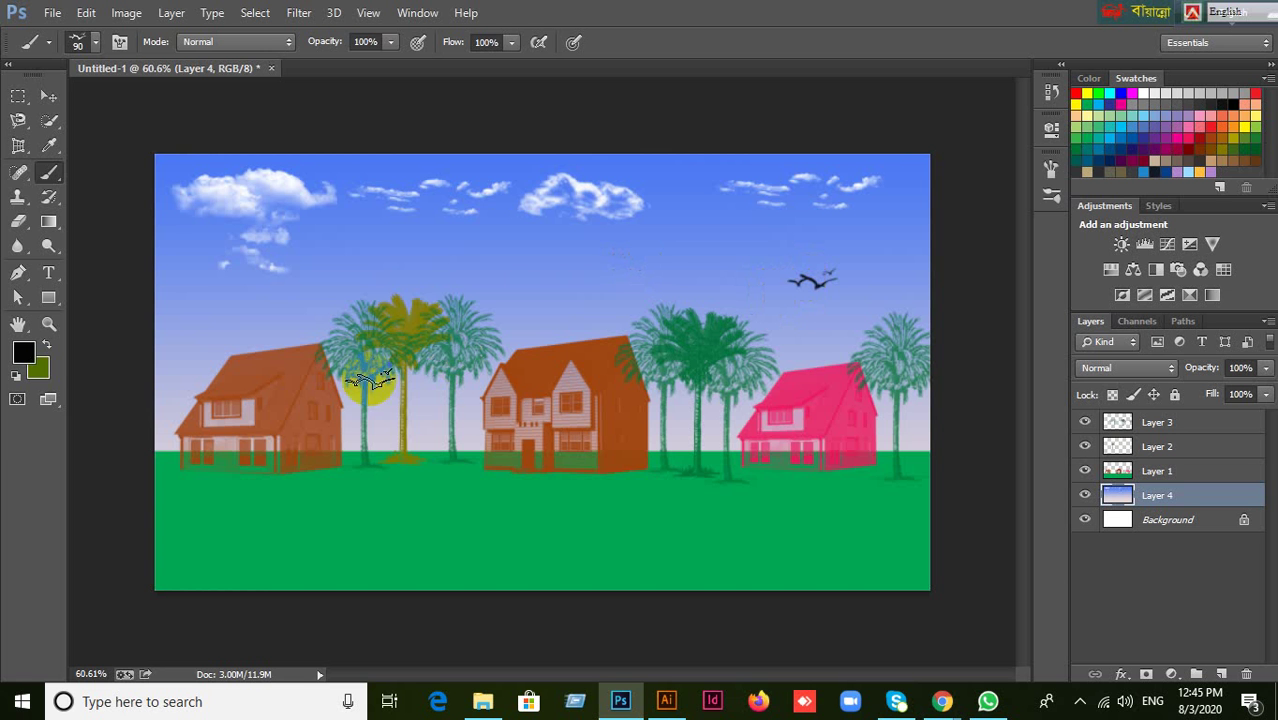
# Try the 304 px bird brush across the centre sky, then undo those extra birds.
pyautogui.click(96, 44)
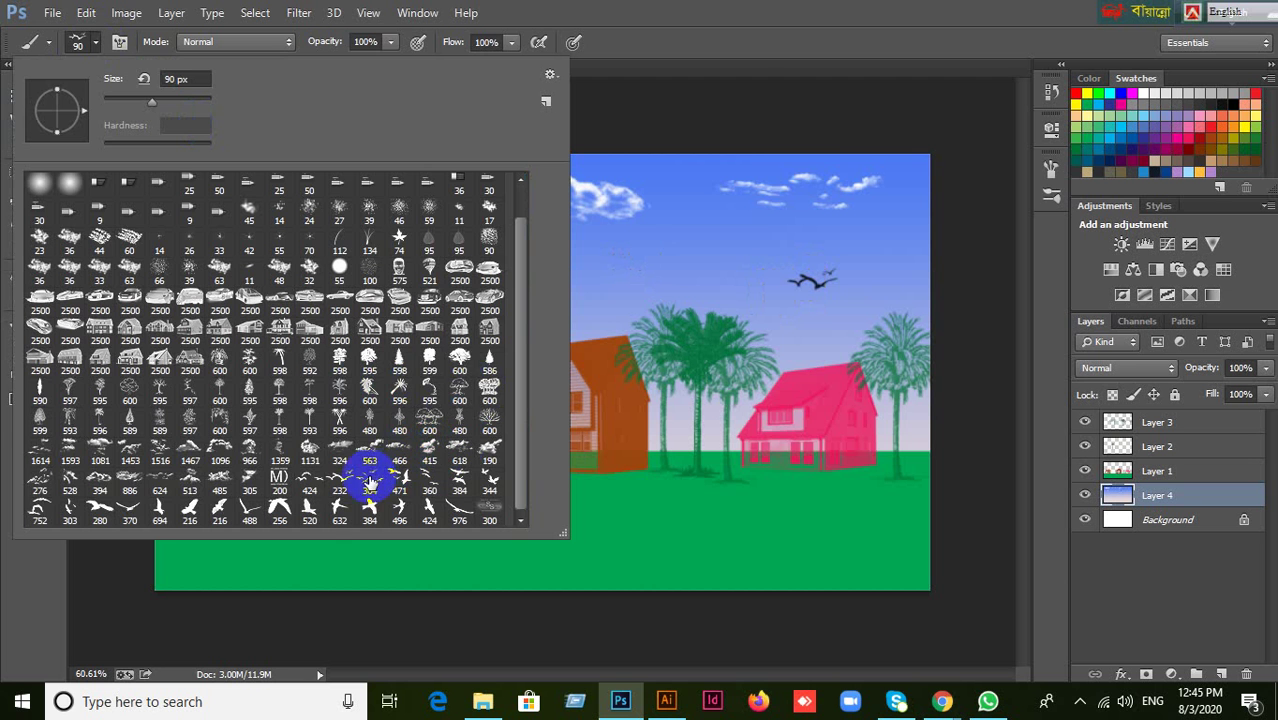
pyautogui.click(370, 483)
pyautogui.click(755, 9)
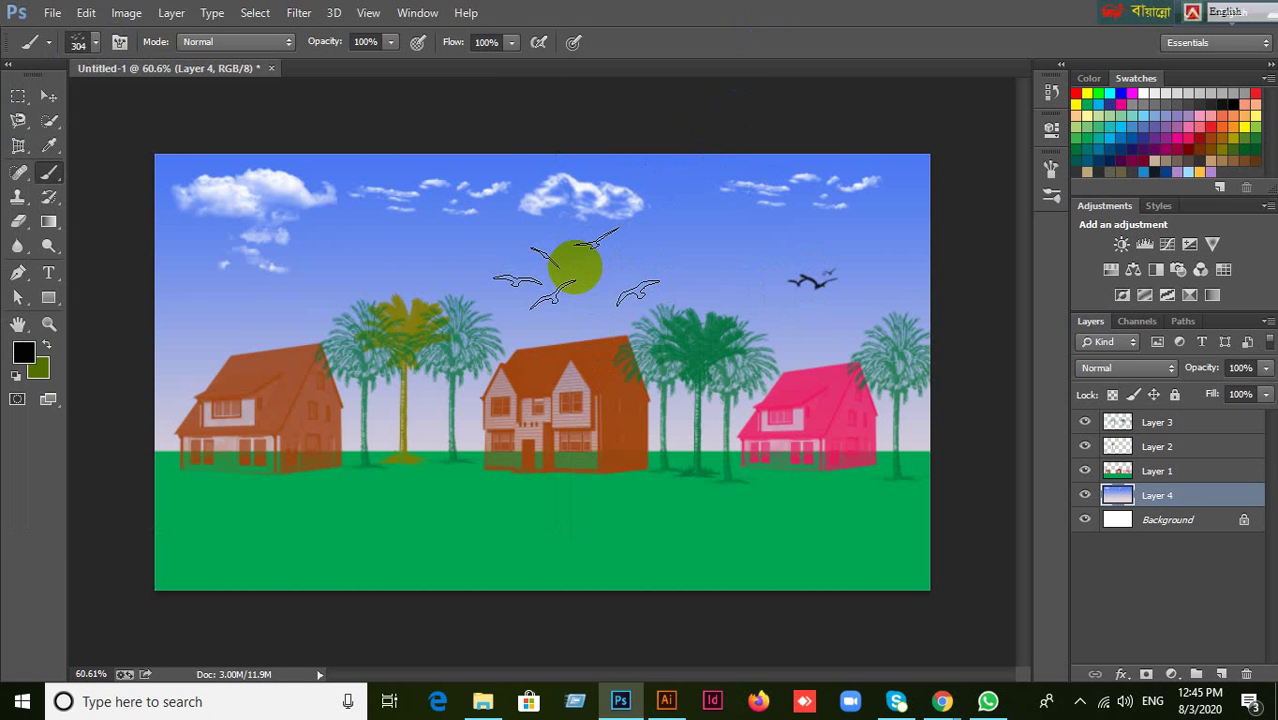
pyautogui.click(576, 268)
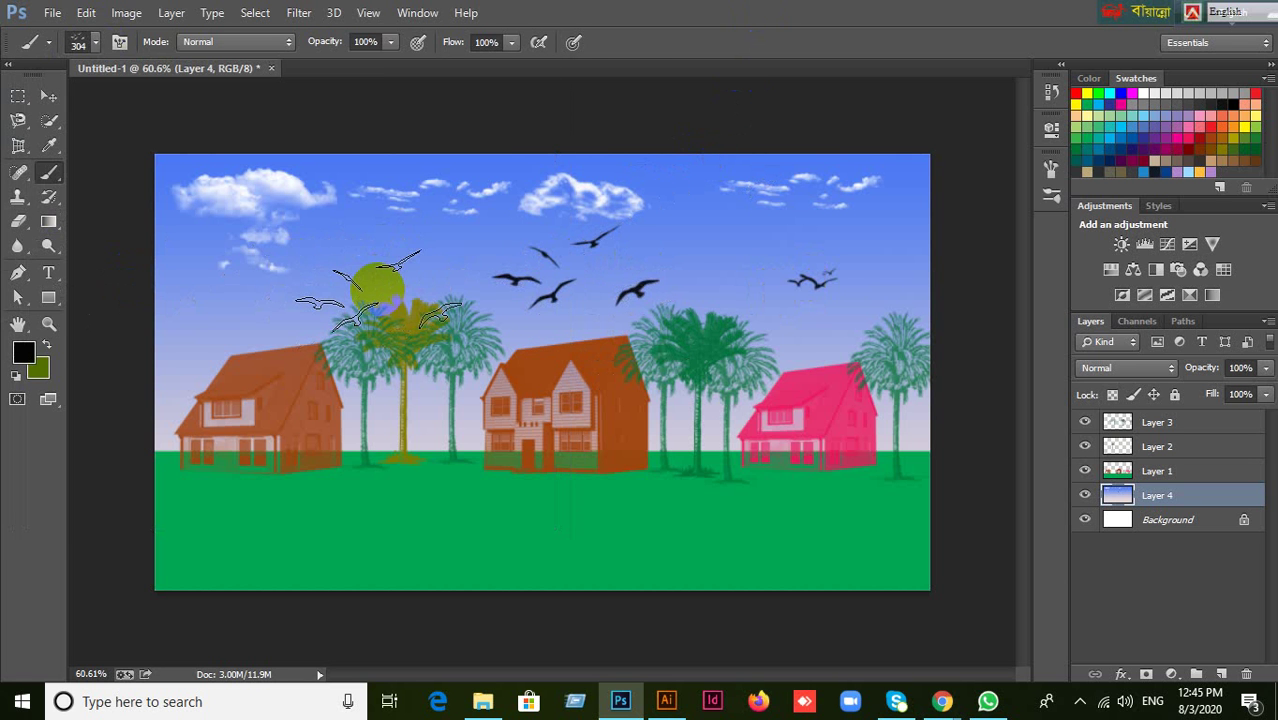
pyautogui.press('[')
pyautogui.press('[')
pyautogui.press('[')
pyautogui.press('[')
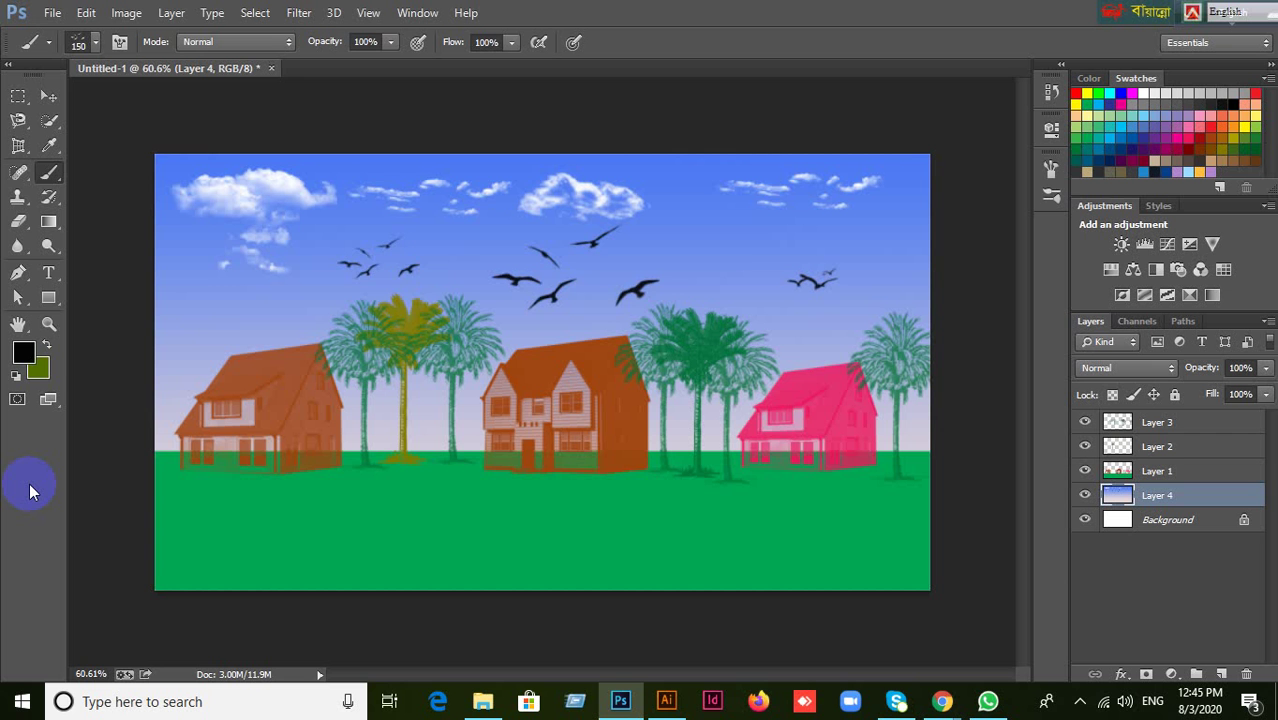
pyautogui.hotkey('ctrl', 'alt', 'z')
pyautogui.hotkey('ctrl', 'alt', 'z')
pyautogui.hotkey('ctrl', 'alt', 'z')
pyautogui.hotkey('ctrl', 'alt', 'z')
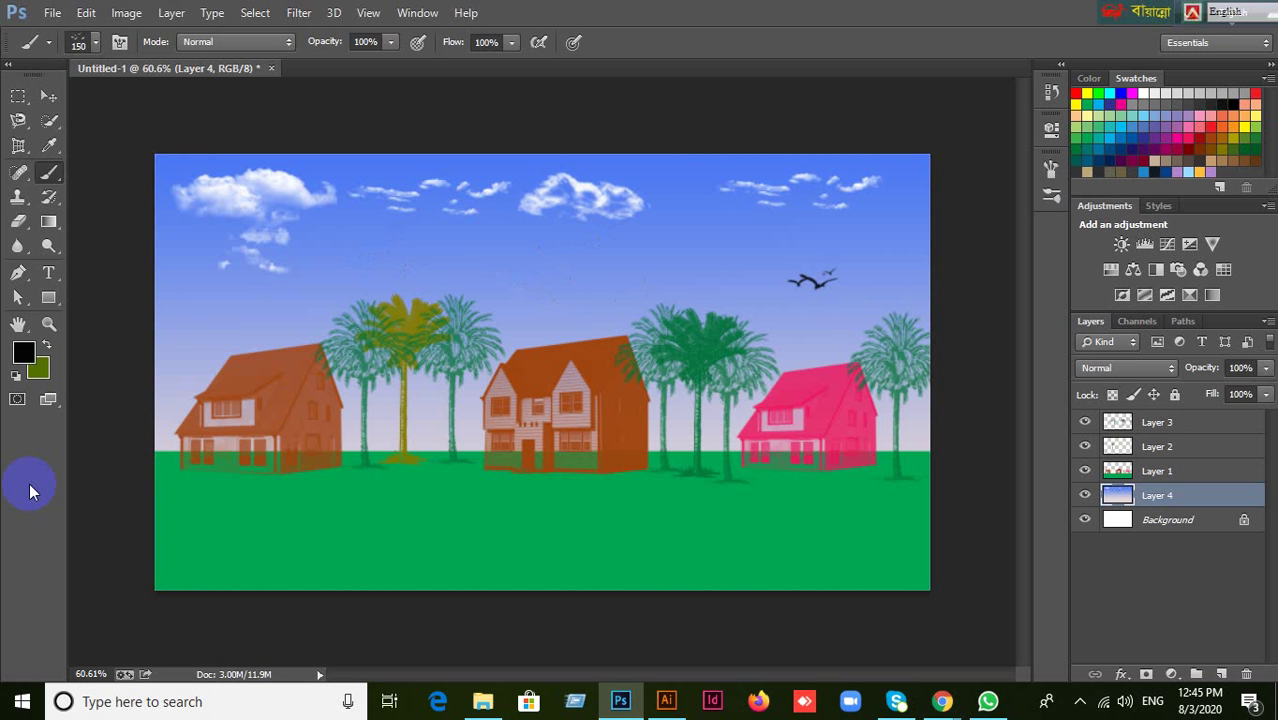
# Switch to the 360 px bird brush from the Brush Preset picker.
pyautogui.press('[')
pyautogui.press('[')
pyautogui.click(90, 42)
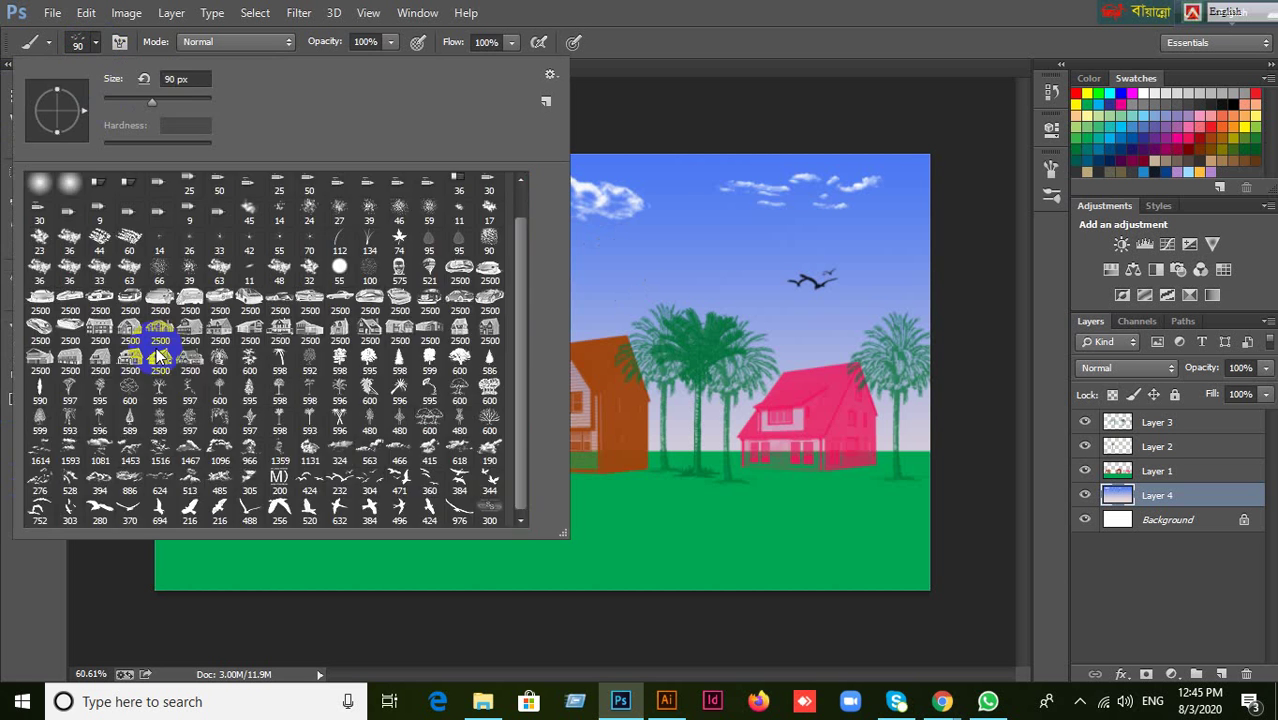
pyautogui.press('Escape')
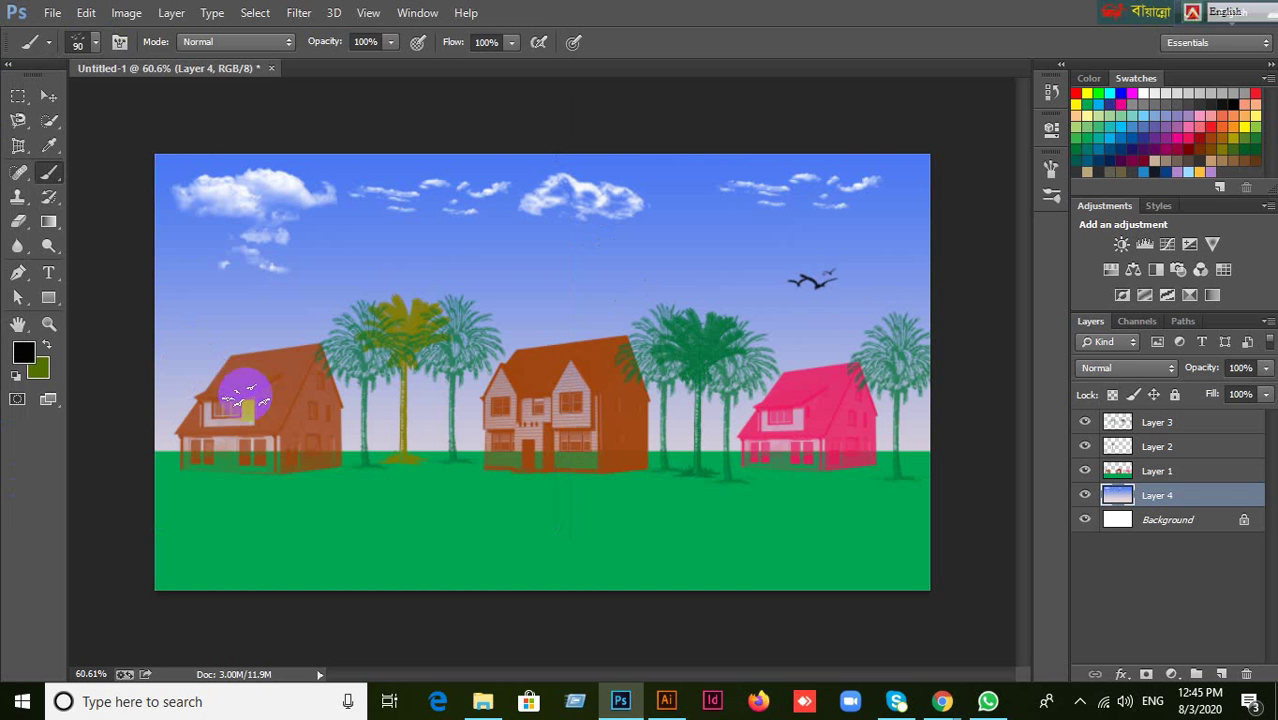
pyautogui.click(90, 42)
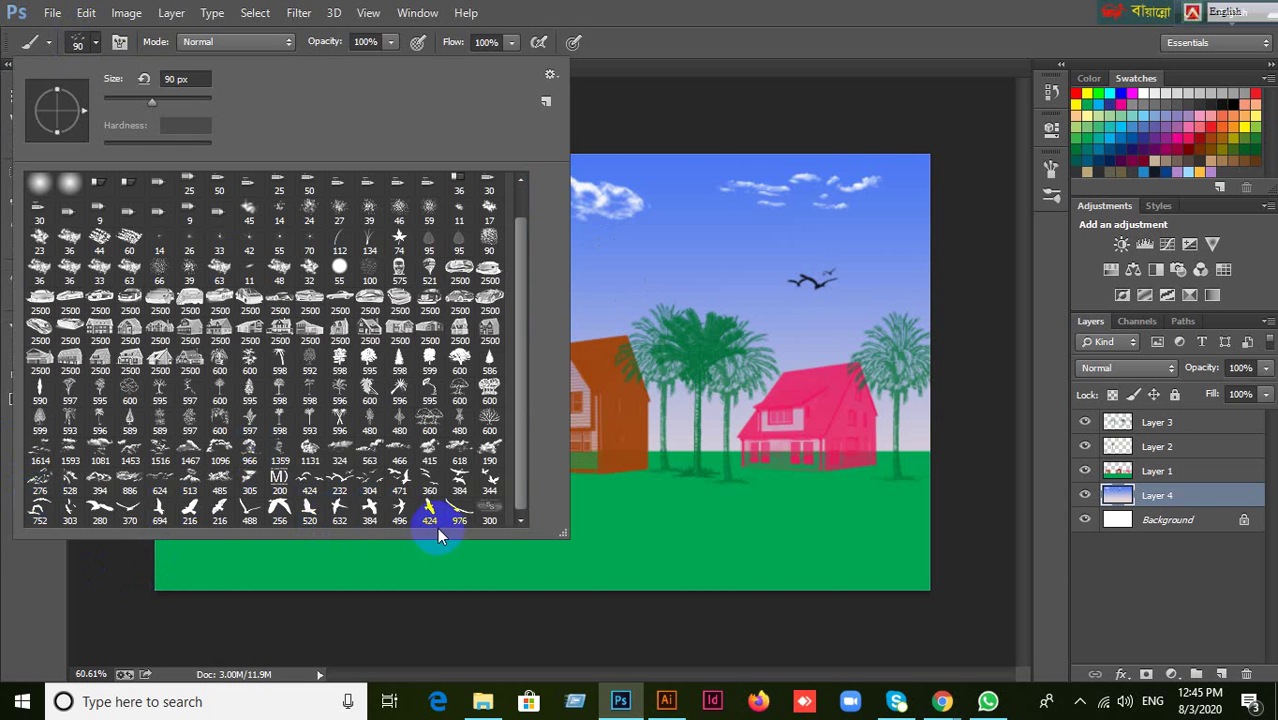
pyautogui.click(428, 482)
pyautogui.click(601, 230)
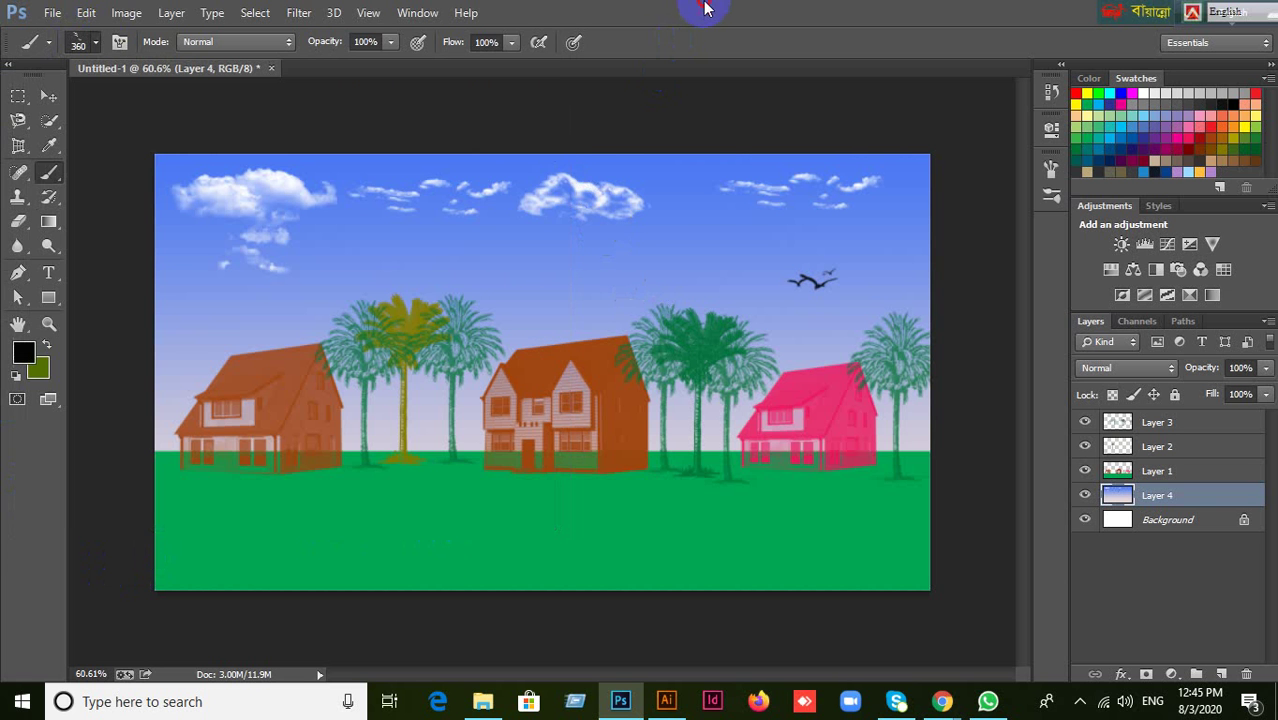
# Shrink the brush to 125 px and 60 px and stamp flocks above the middle house and left edge.
pyautogui.click(572, 250)
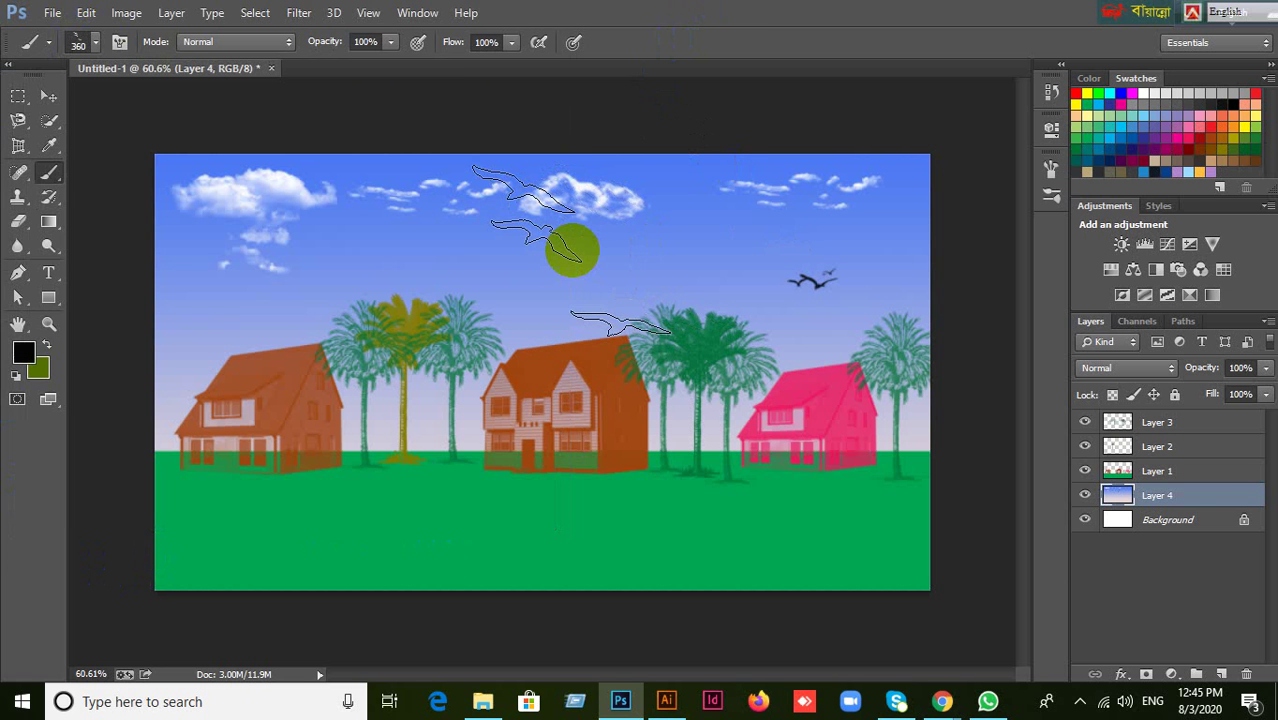
pyautogui.press('[')
pyautogui.press('[')
pyautogui.press('[')
pyautogui.press('[')
pyautogui.press('[')
pyautogui.press('[')
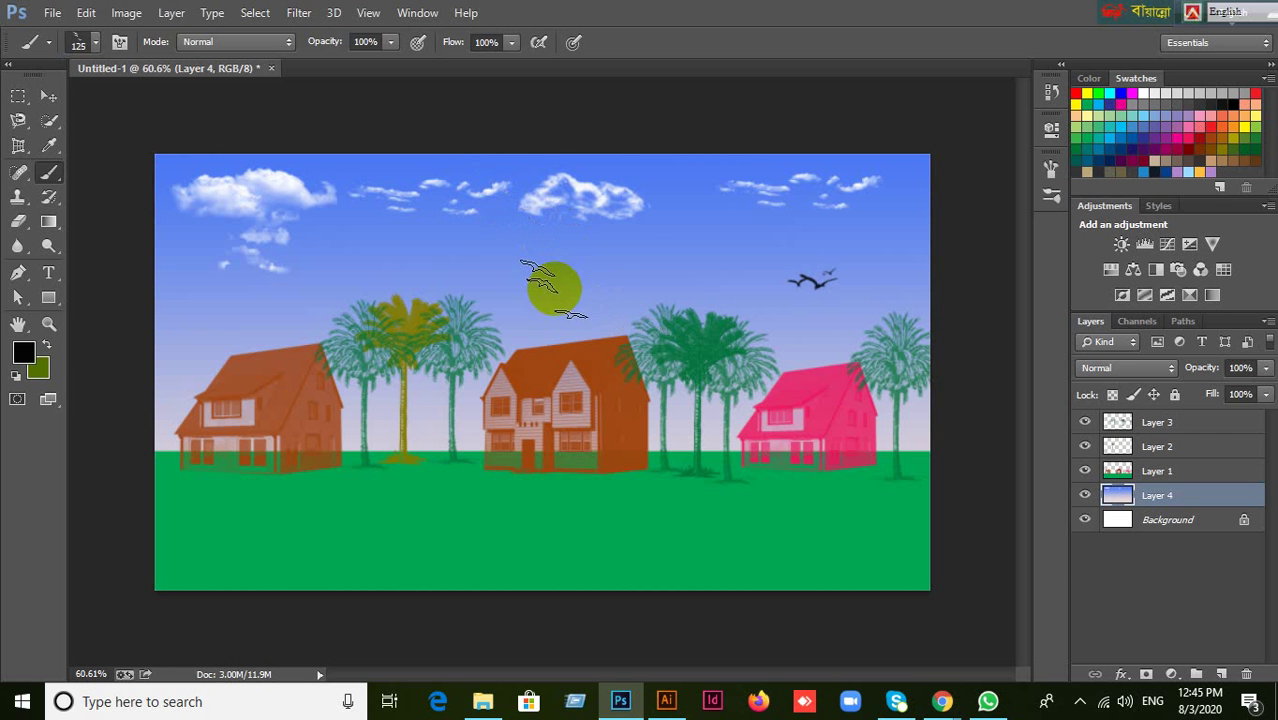
pyautogui.click(557, 282)
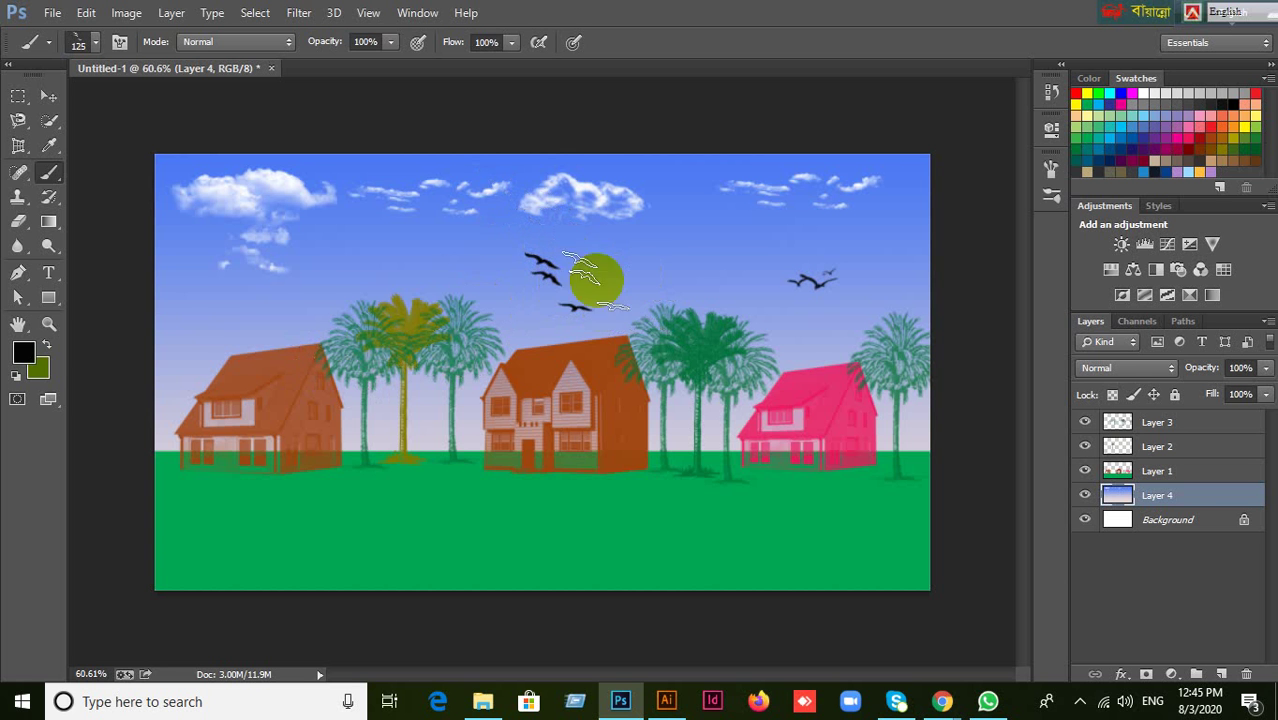
pyautogui.press('[')
pyautogui.press('[')
pyautogui.press('[')
pyautogui.press('[')
pyautogui.press('[')
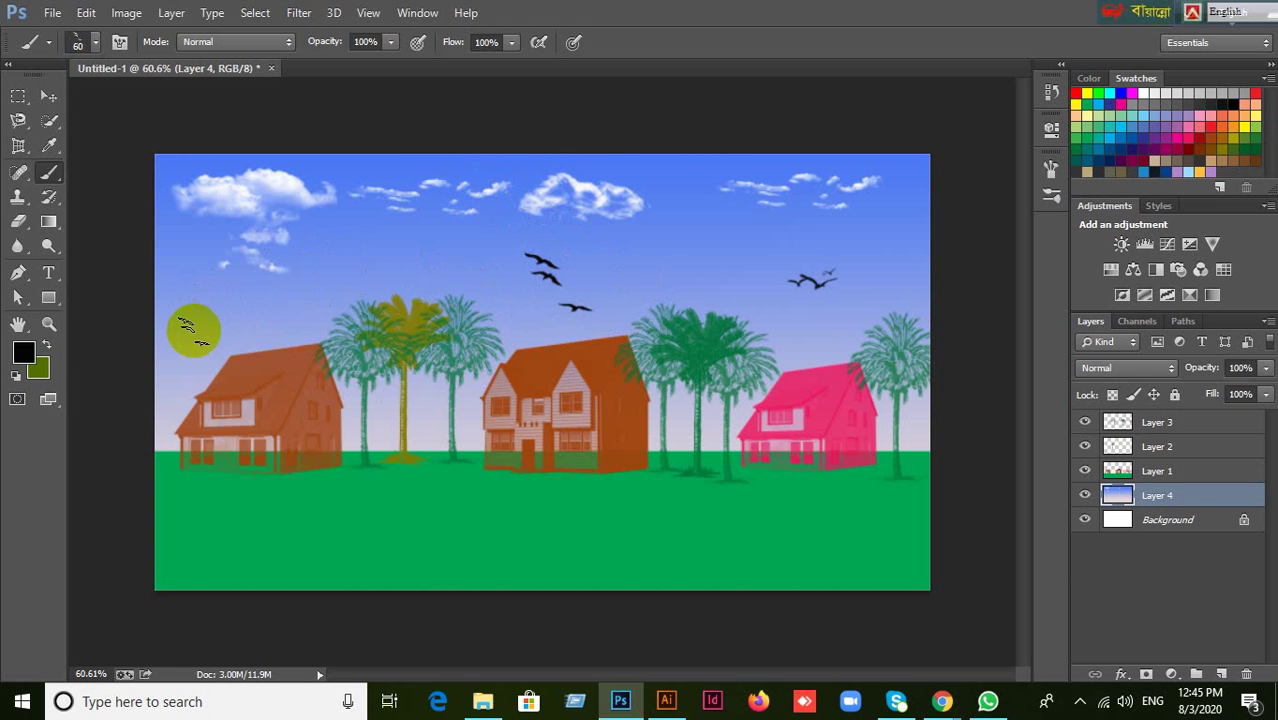
pyautogui.click(193, 330)
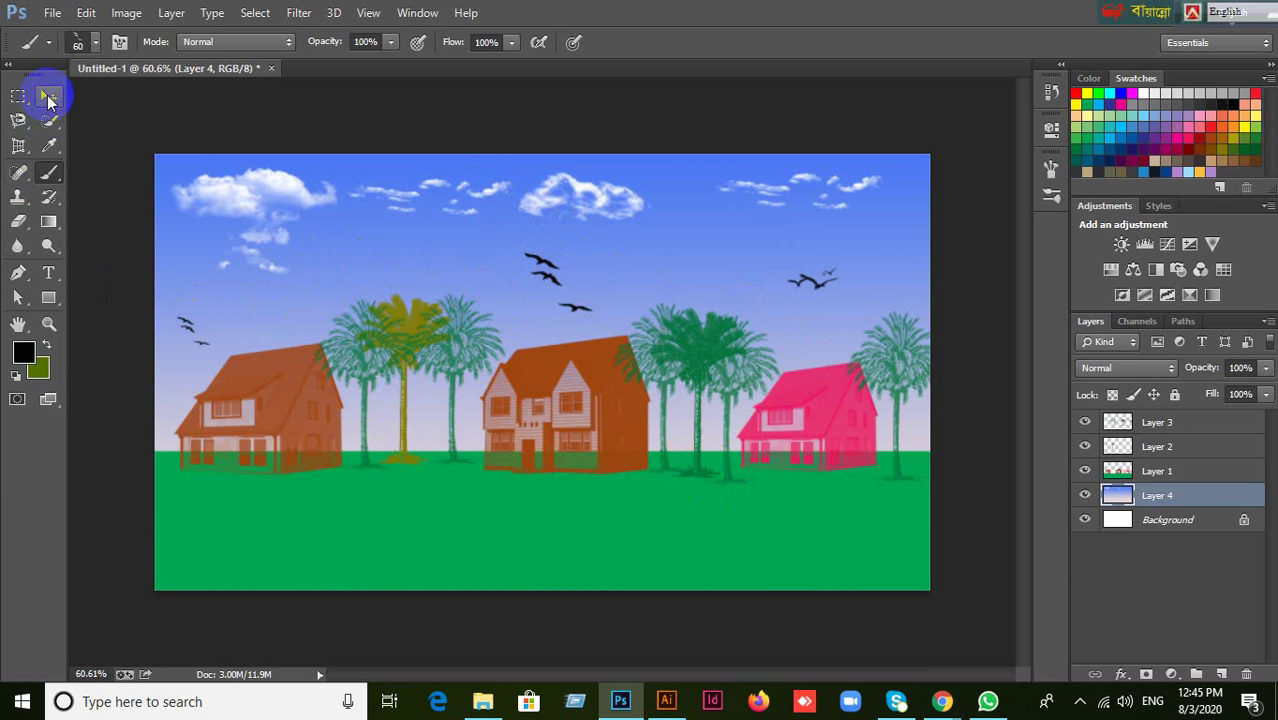
# Make Layer 3 active and add a new empty layer above it.
pyautogui.click(48, 97)
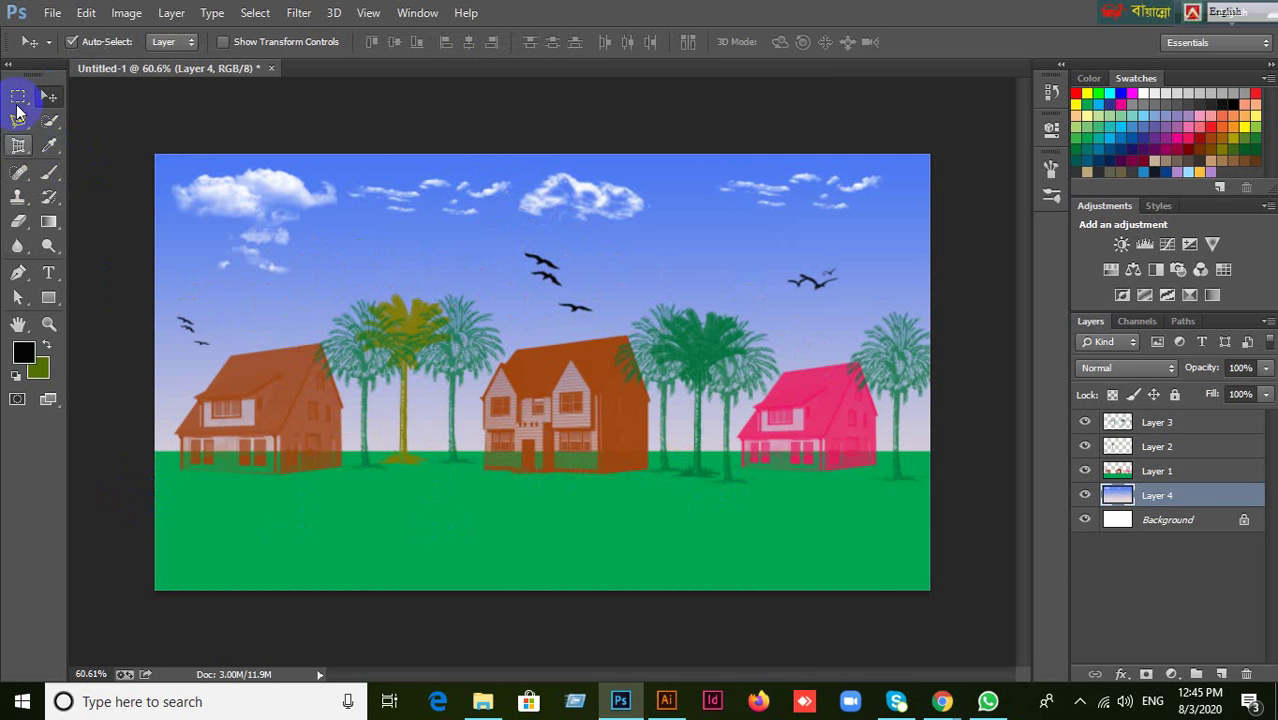
pyautogui.click(16, 121)
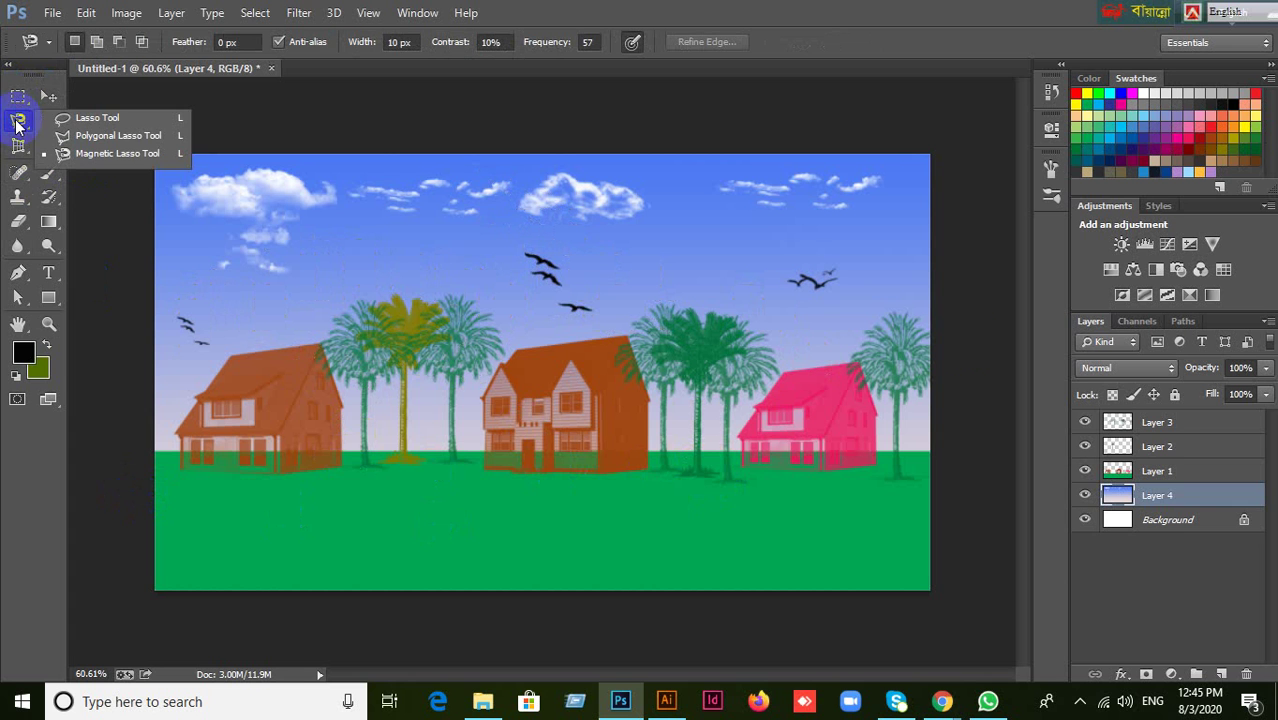
pyautogui.click(1160, 430)
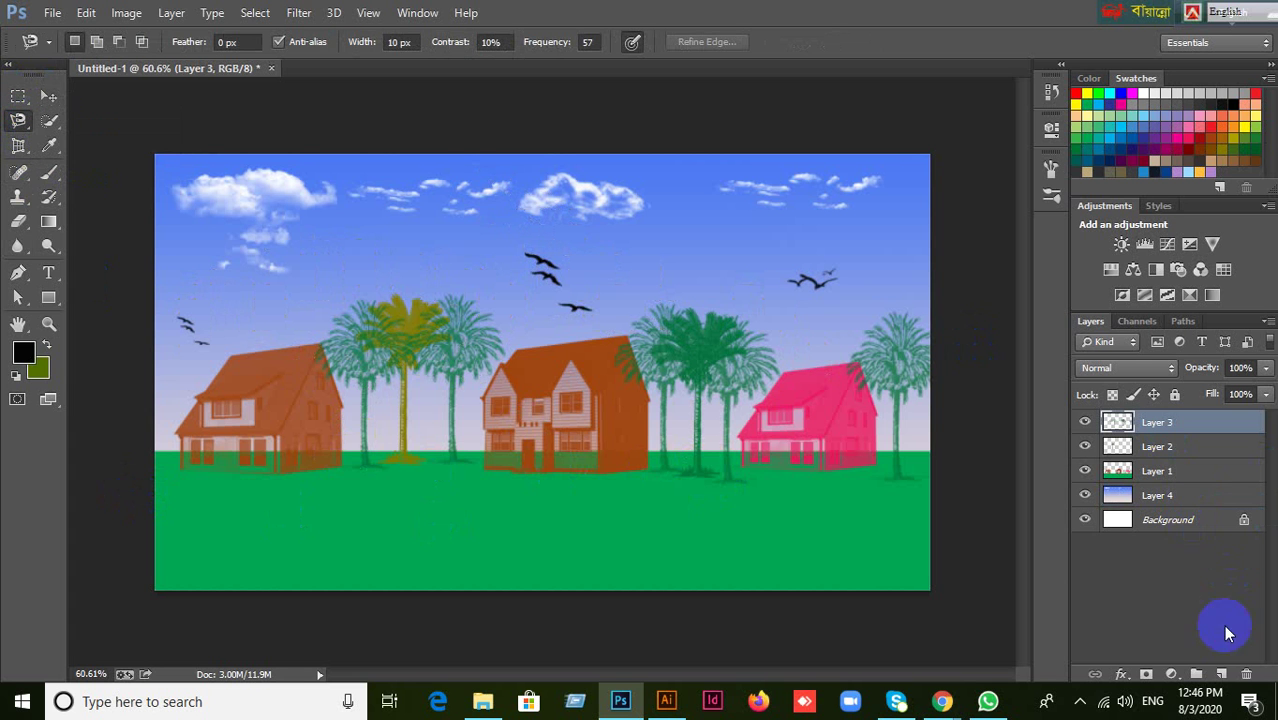
pyautogui.click(1222, 674)
# Select a thin strip across the lower grass with the Polygonal Lasso and fill it with 25% Gray.
pyautogui.click(17, 121)
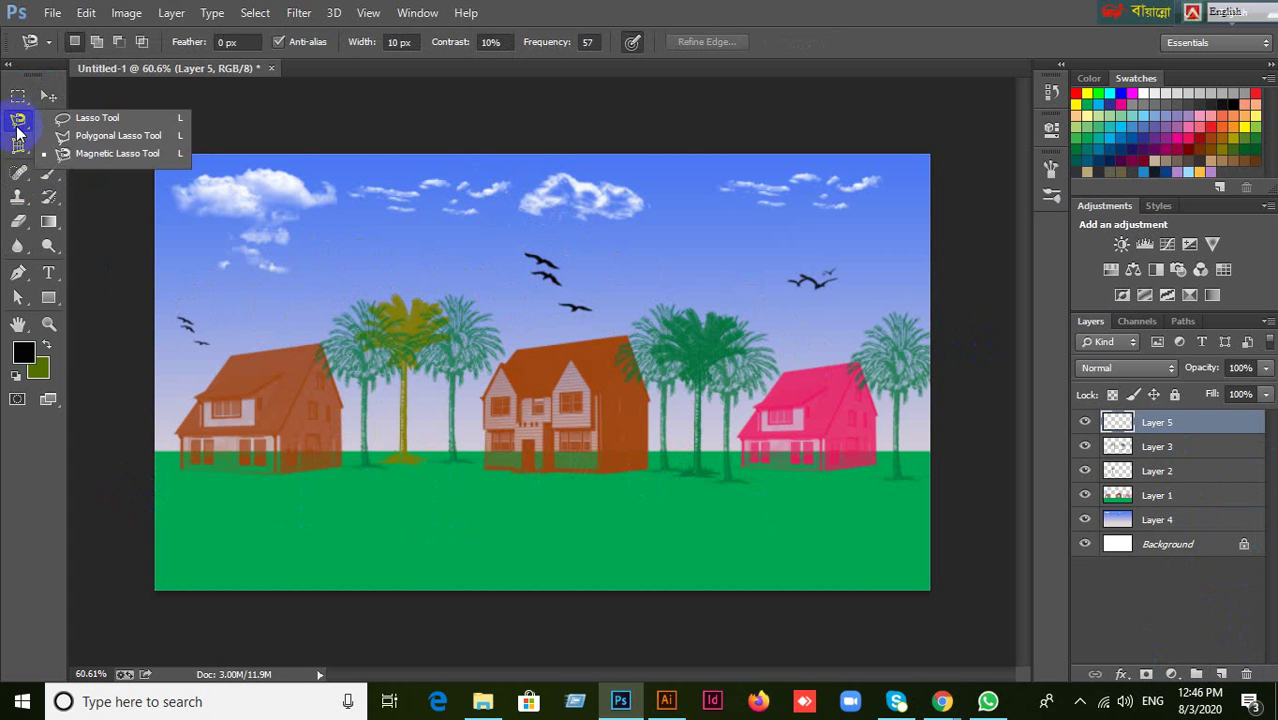
pyautogui.click(62, 136)
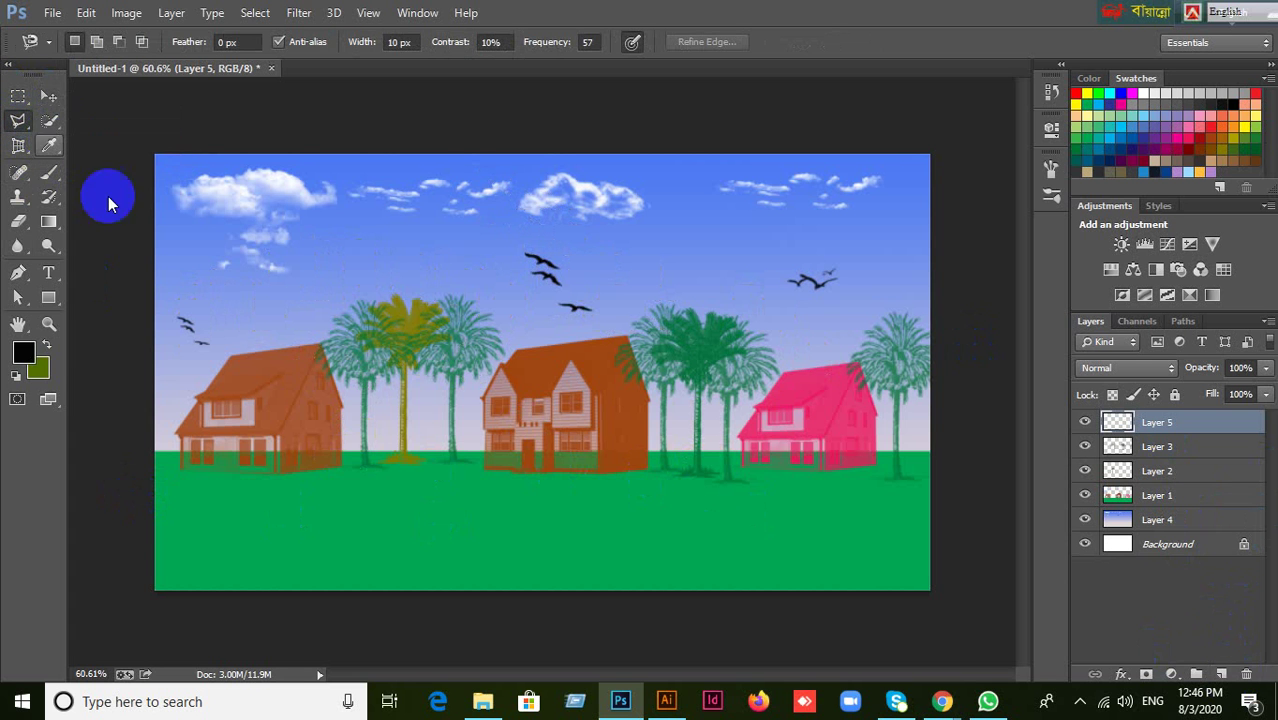
pyautogui.click(154, 520)
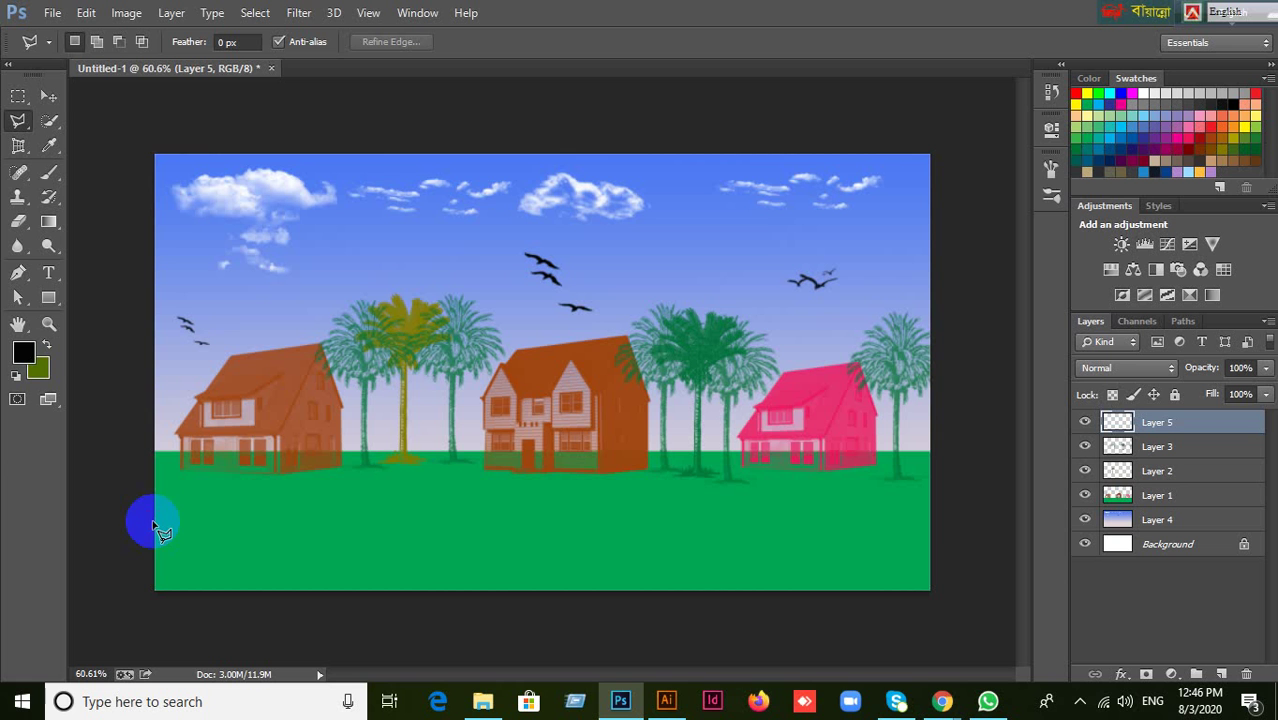
pyautogui.click(930, 518)
pyautogui.click(930, 553)
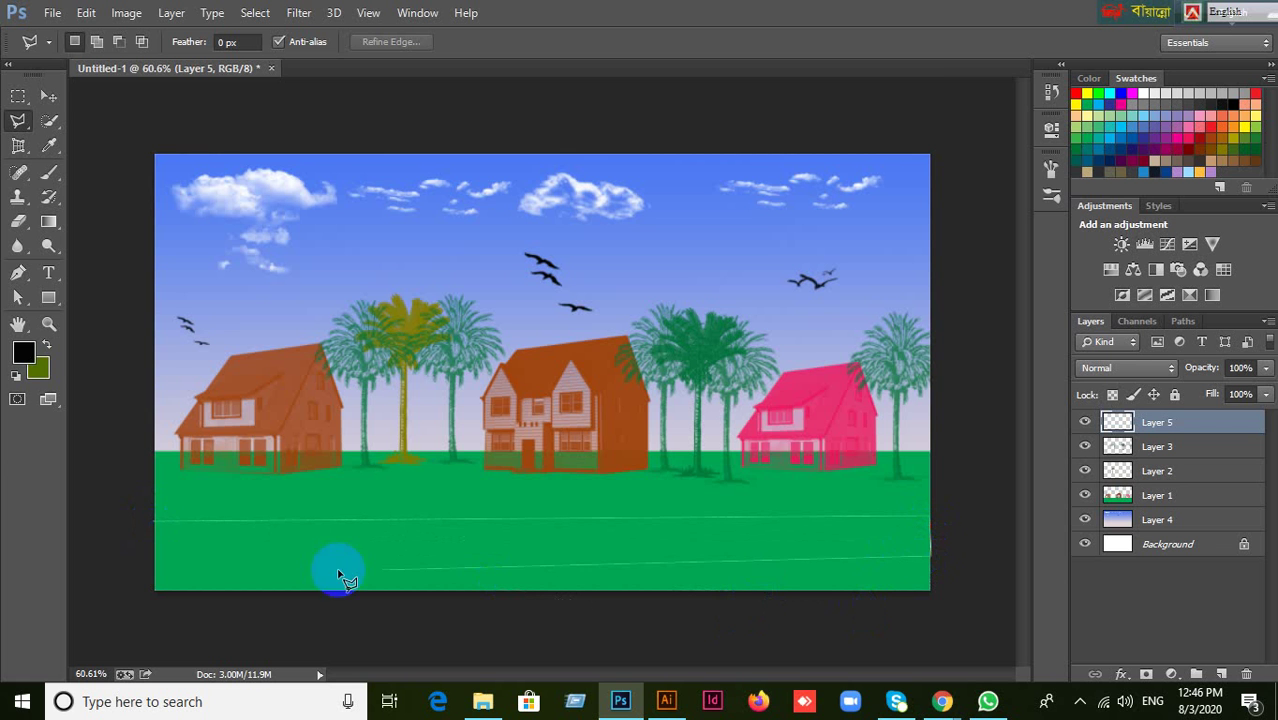
pyautogui.click(154, 520)
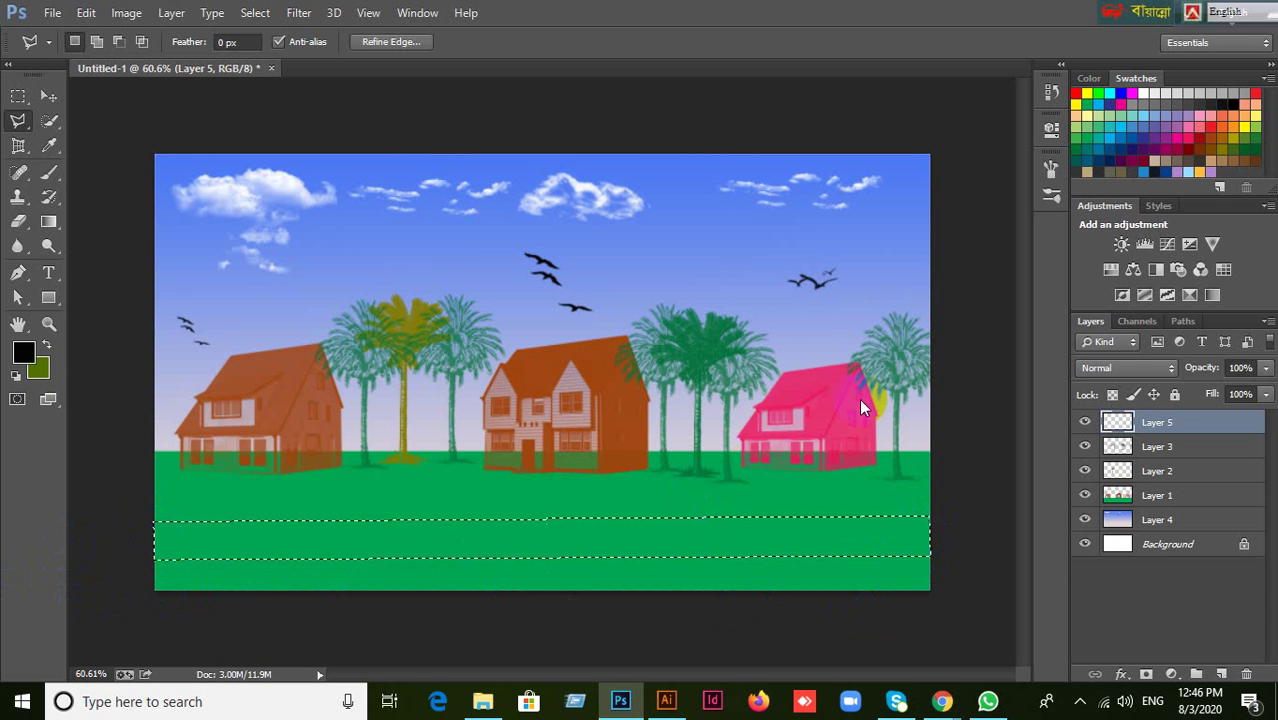
pyautogui.click(1192, 88)
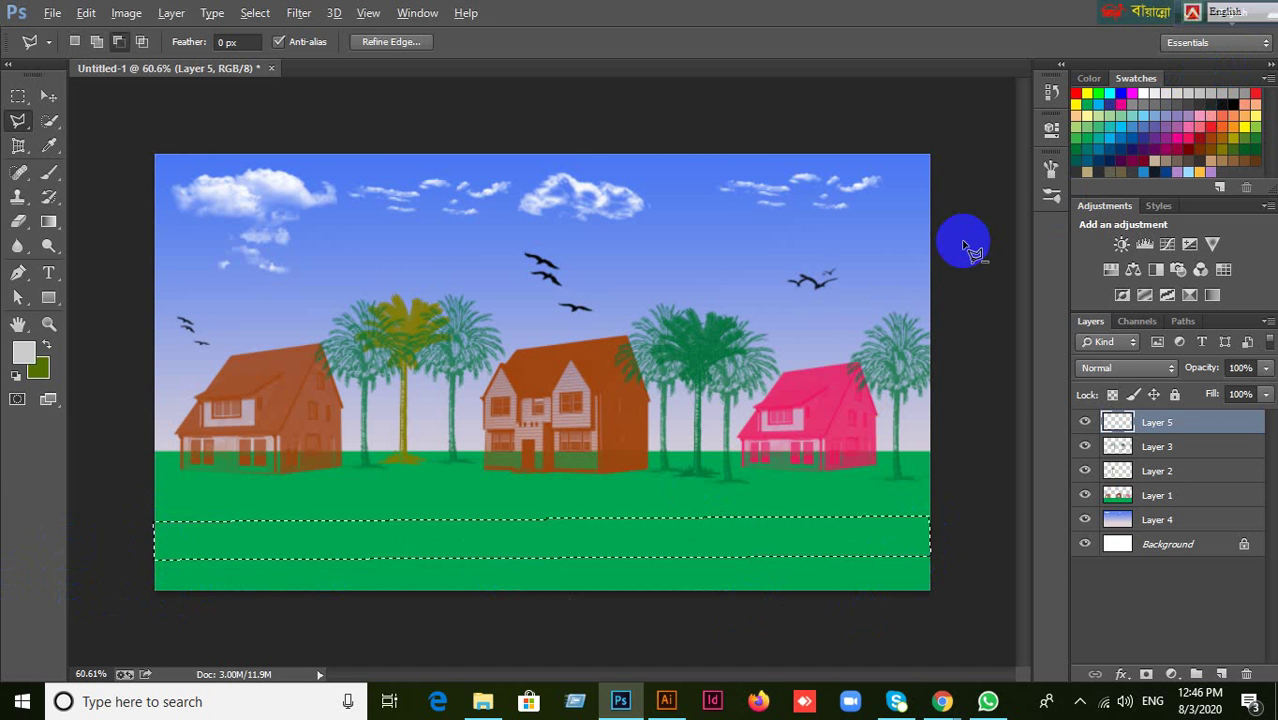
pyautogui.hotkey('alt', 'BackSpace')
# Deselect the grey road strip, return to the Move tool, and browse the colour sampler tools.
pyautogui.hotkey('ctrl', 'd')
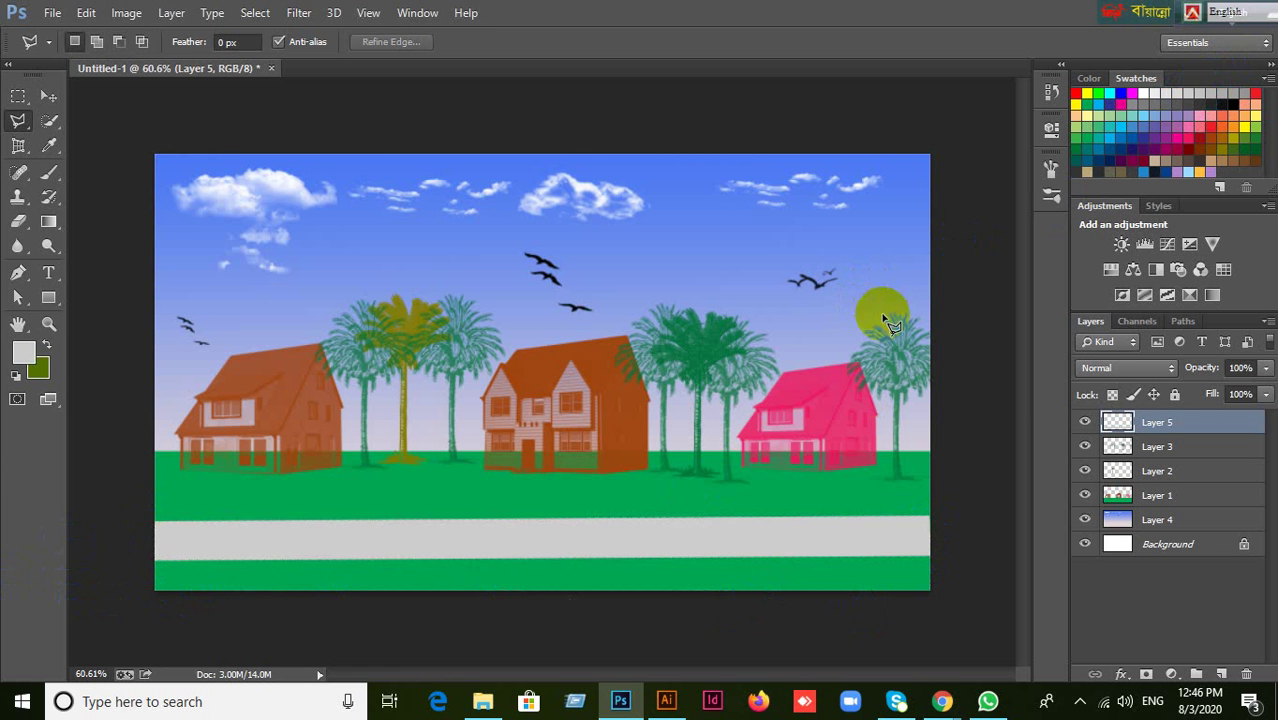
pyautogui.click(48, 97)
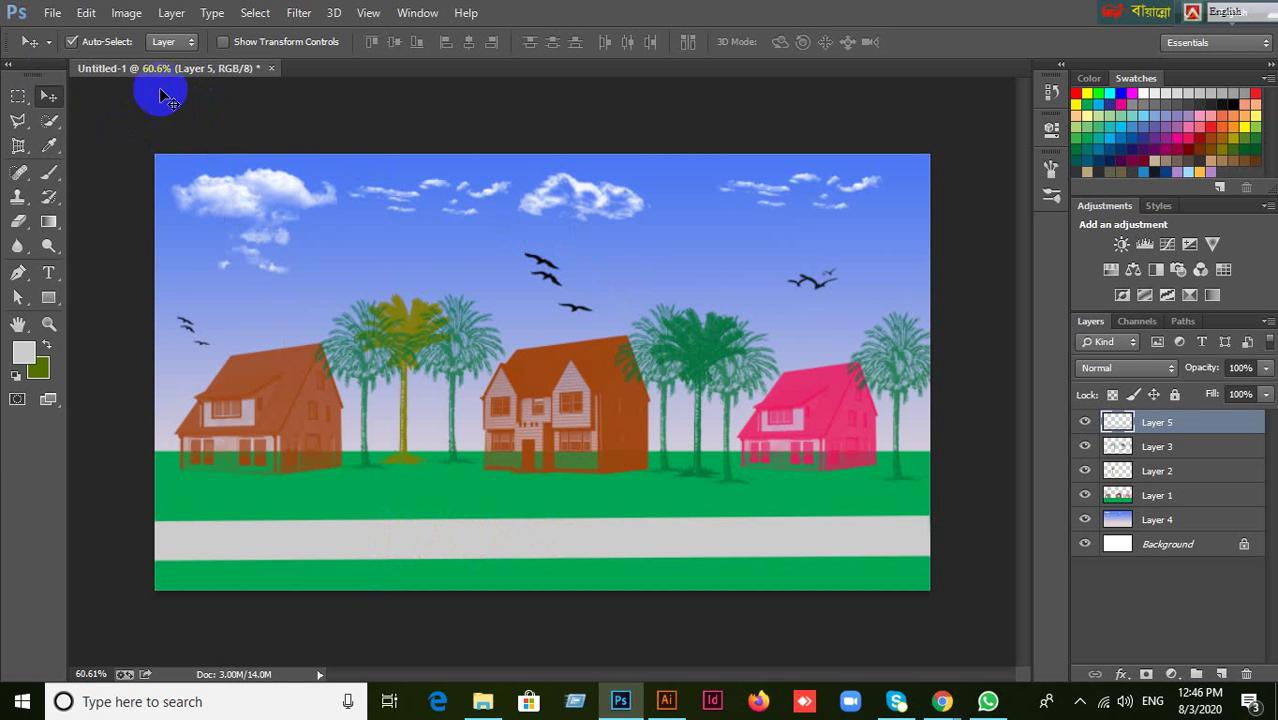
pyautogui.moveTo(49, 145); pyautogui.dragTo(131, 142)
# Browse the sampling, gradient and brush tool variants, then return to the Move tool.
pyautogui.click(49, 95)
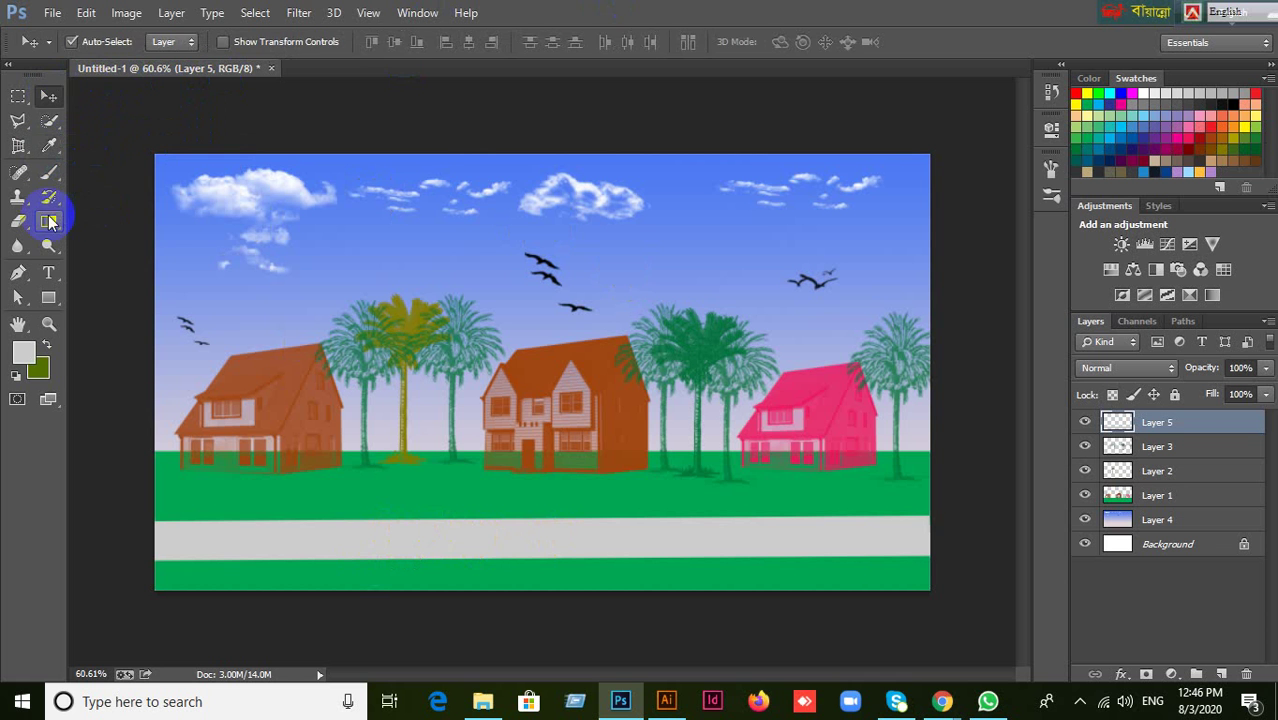
pyautogui.moveTo(49, 221); pyautogui.dragTo(118, 217)
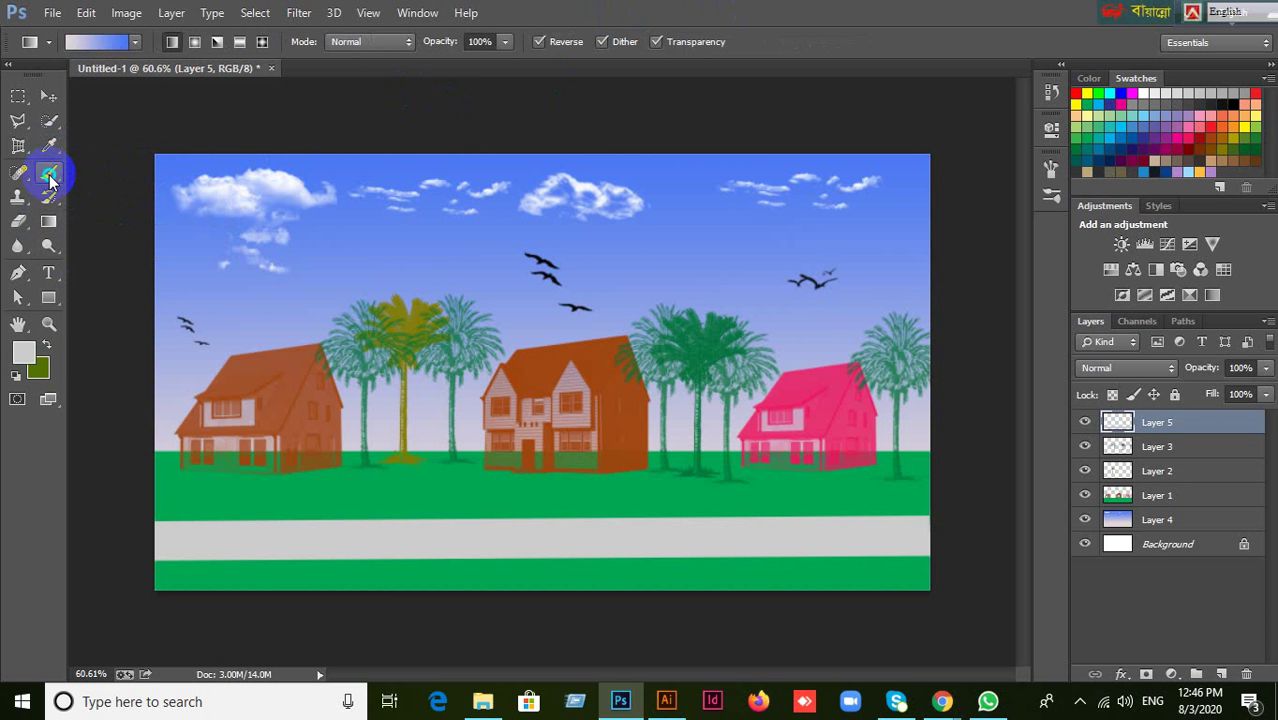
pyautogui.moveTo(49, 171); pyautogui.dragTo(127, 175)
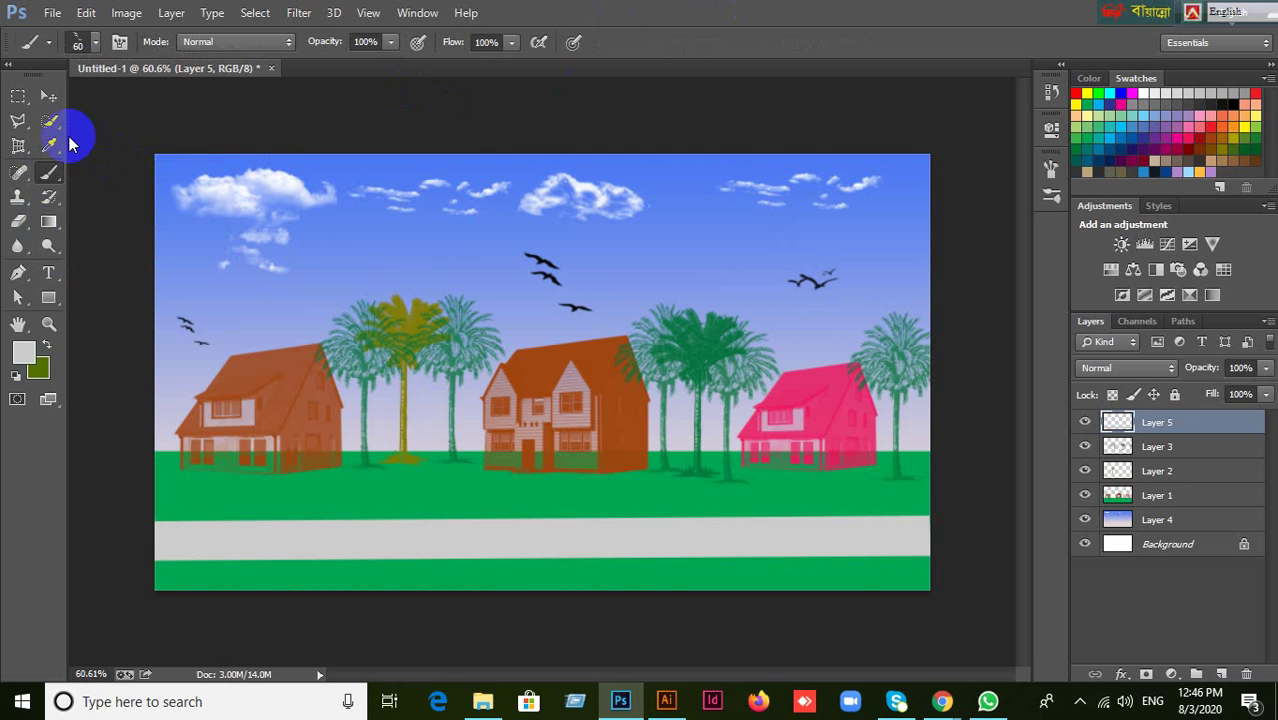
pyautogui.click(49, 95)
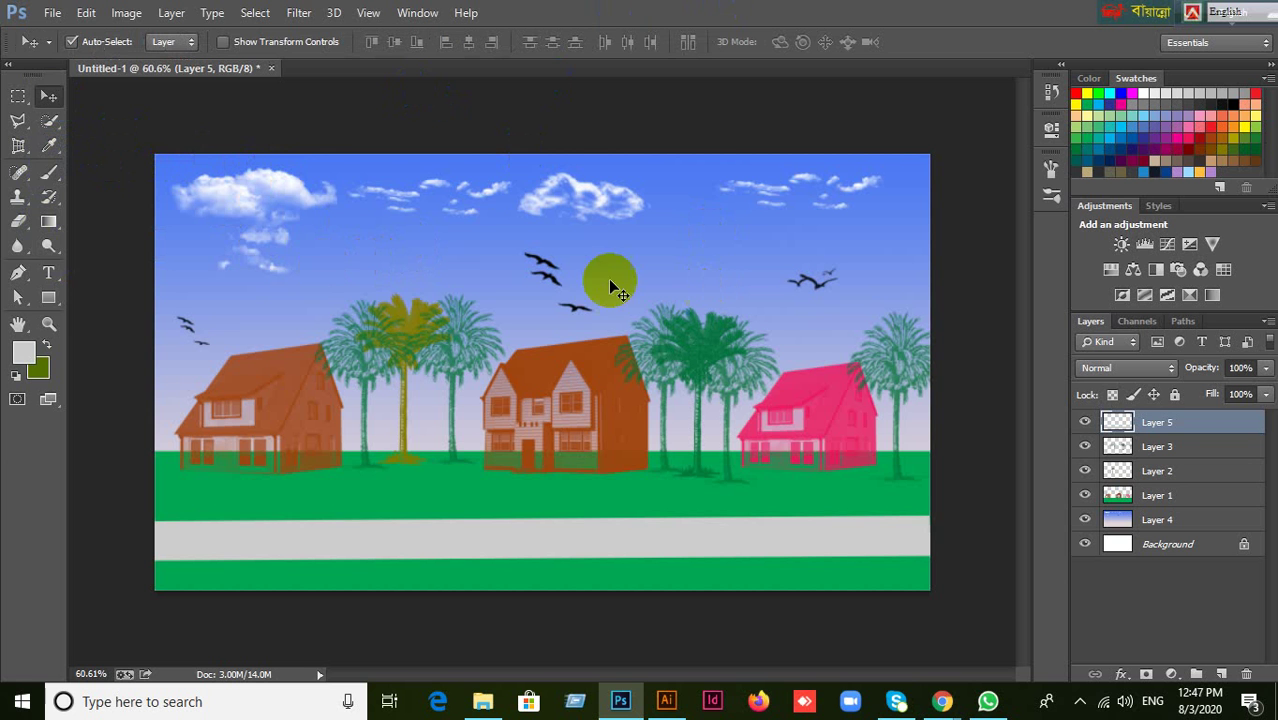
# Zoom the canvas out and switch to Brusheezy's Bird Photoshop Brushes page in Chrome.
pyautogui.moveTo(379, 459); pyautogui.dragTo(400, 490)
pyautogui.moveTo(511, 500); pyautogui.dragTo(755, 495)
pyautogui.scroll(-1, 577, 467)
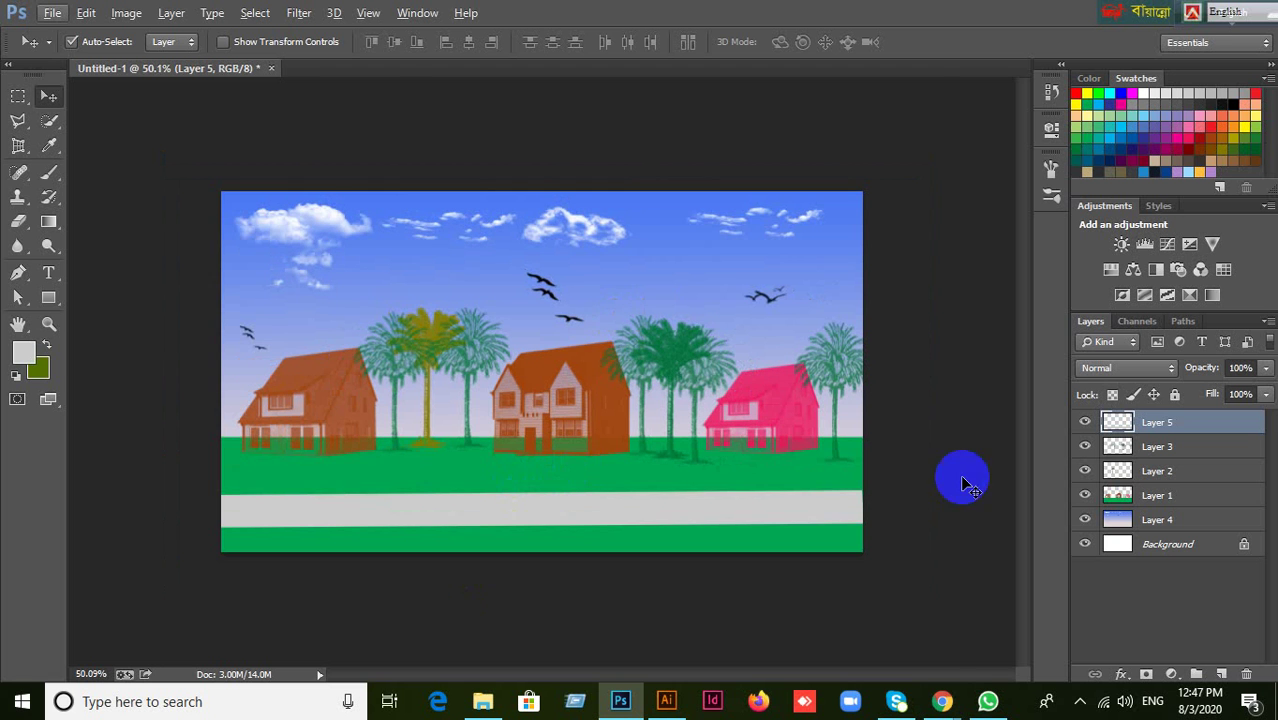
pyautogui.moveTo(942, 701)
pyautogui.click(896, 655)
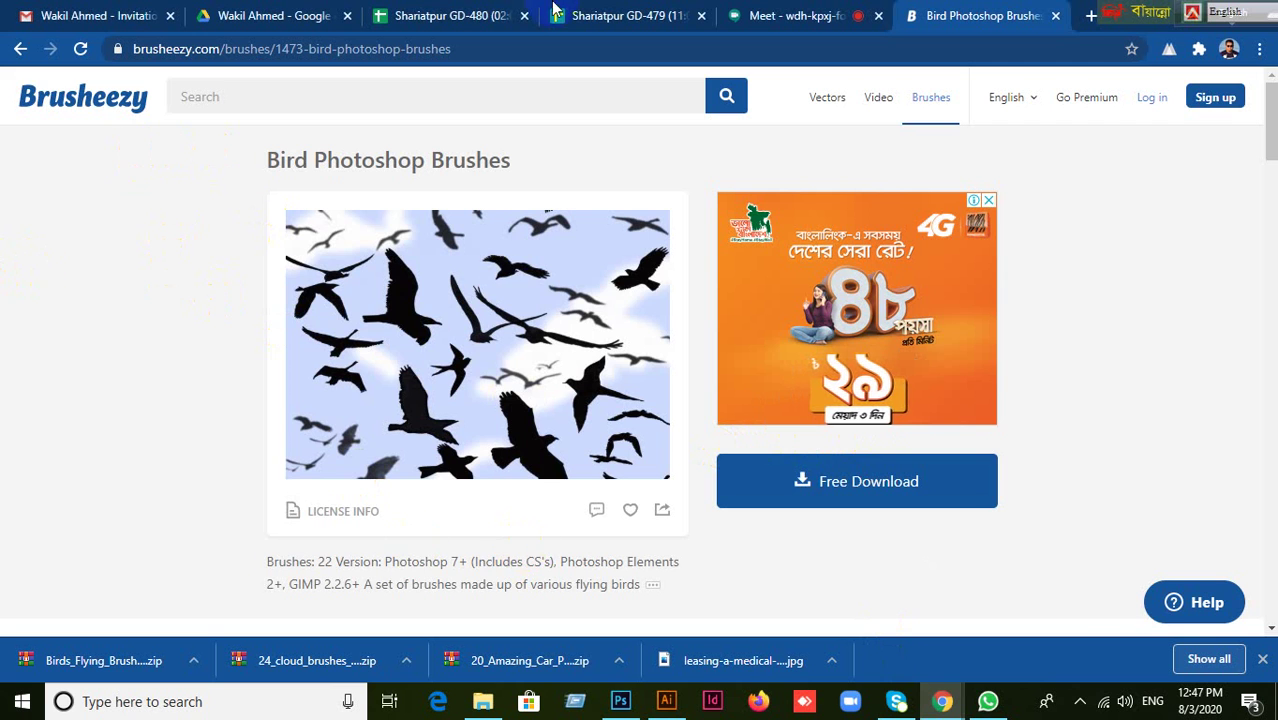
# Switch to the Google Meet tab and move the floating language bar to the left.
pyautogui.click(790, 15)
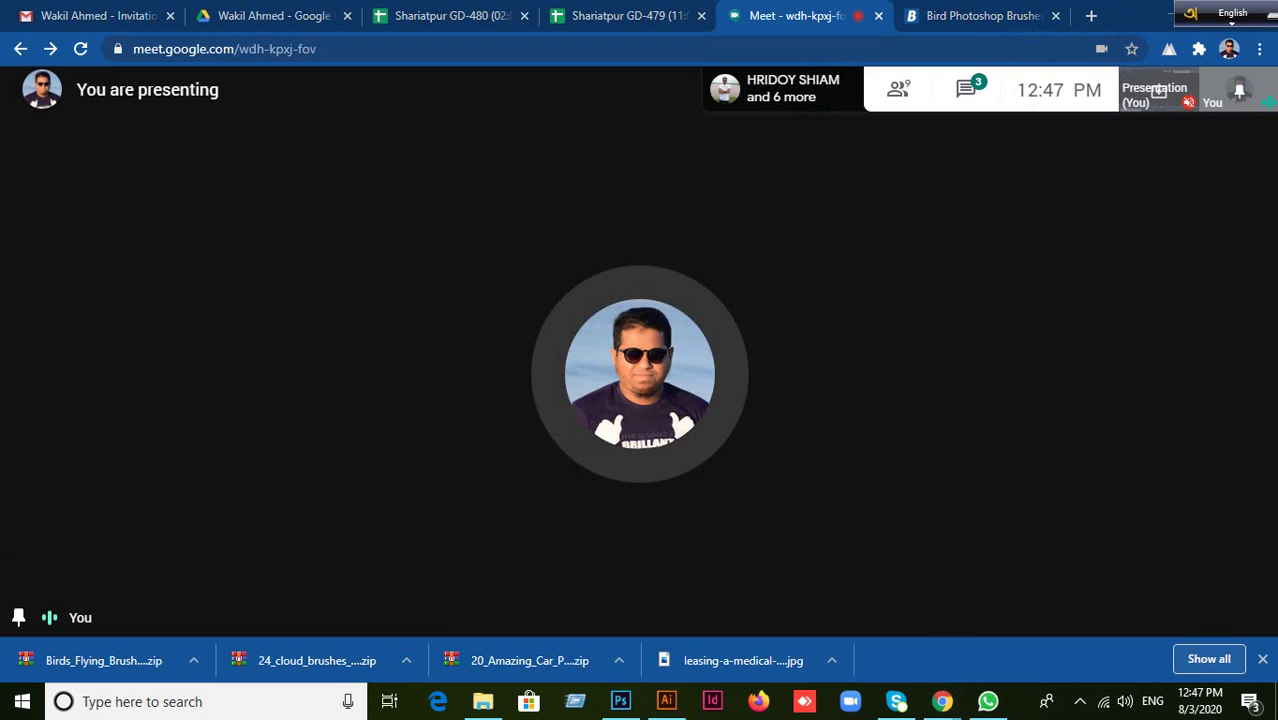
pyautogui.click(1168, 12)
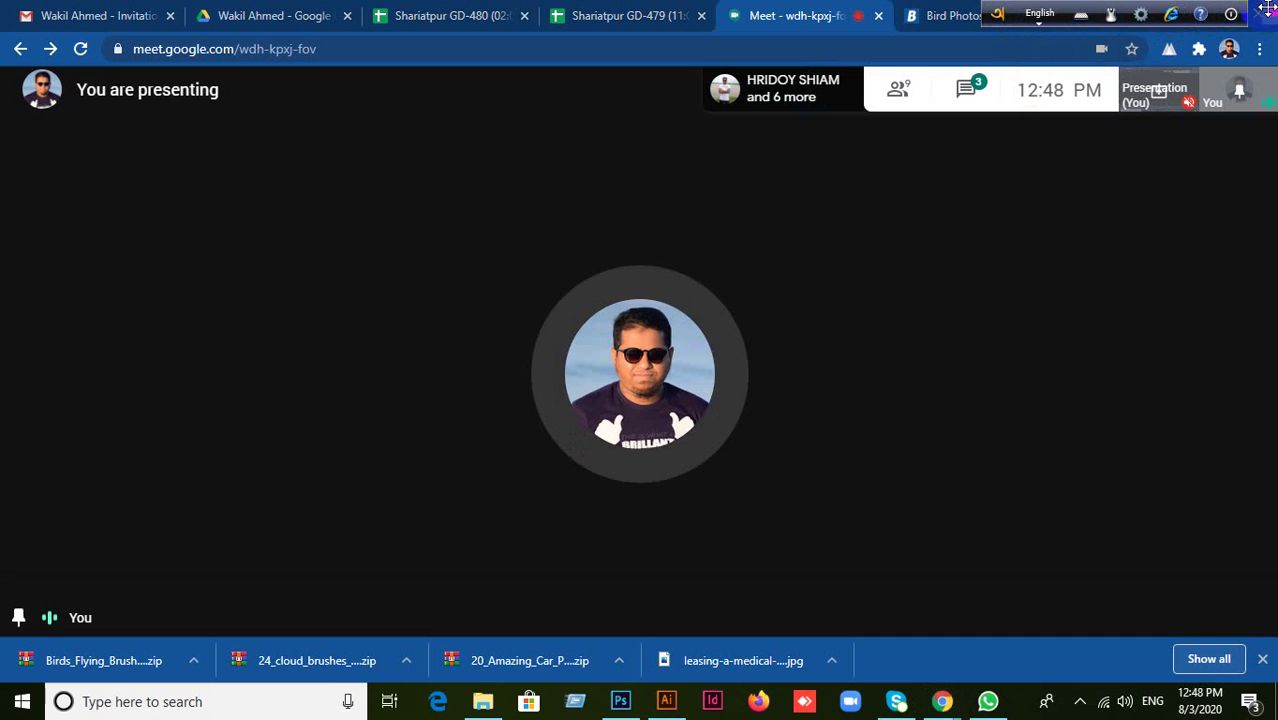
pyautogui.moveTo(535, 5); pyautogui.dragTo(475, 12)
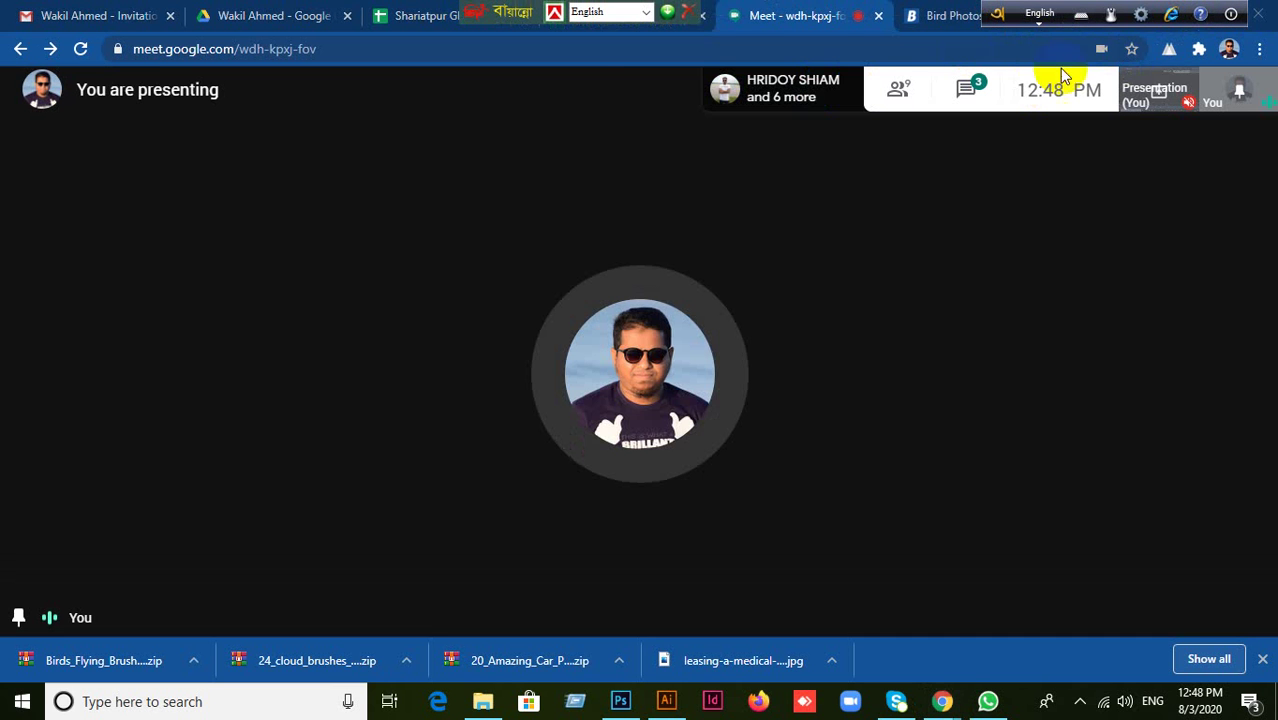
pyautogui.moveTo(1013, 32); pyautogui.dragTo(604, 26)
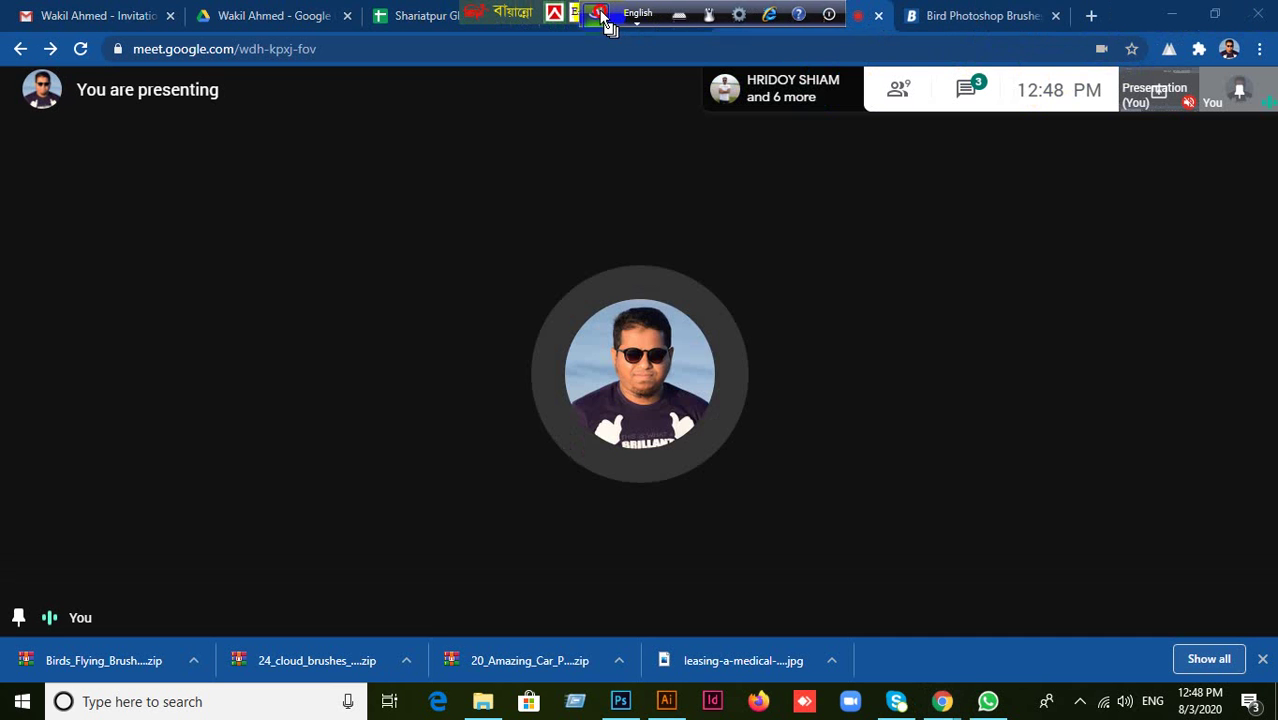
# Check the People list, close it, and close the Meet tab with Ctrl+W.
pyautogui.click(913, 99)
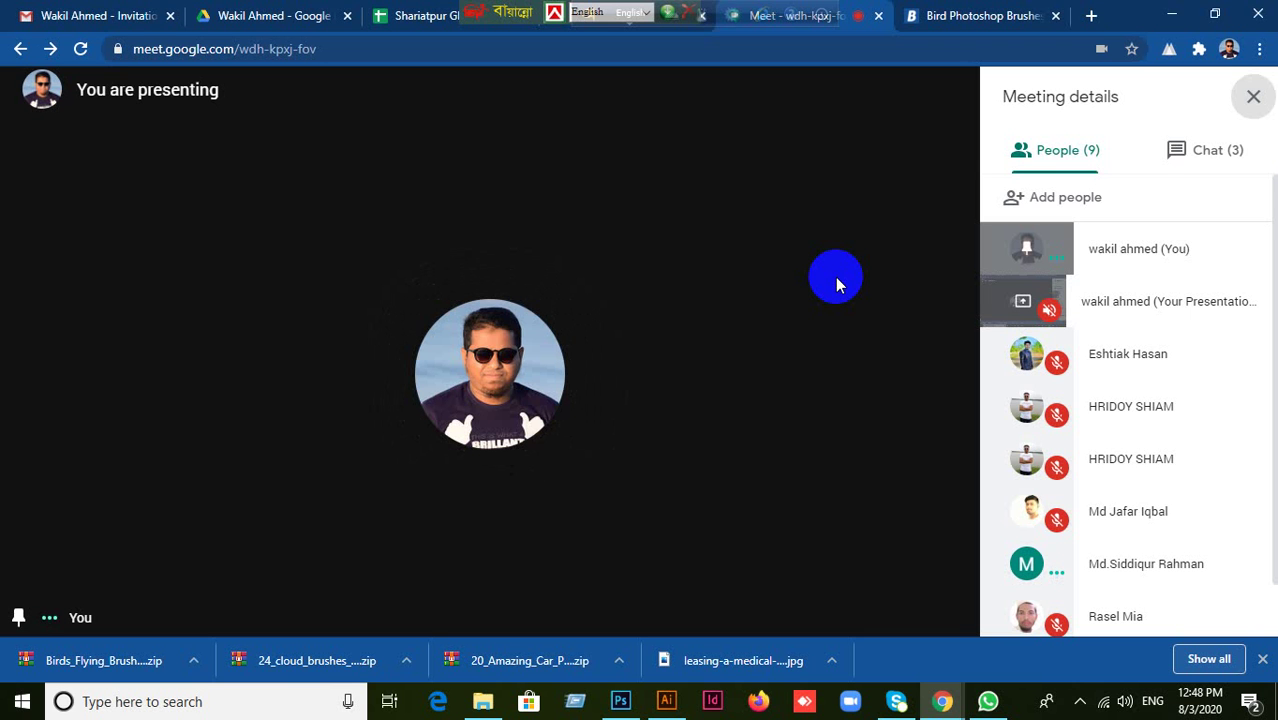
pyautogui.click(1251, 96)
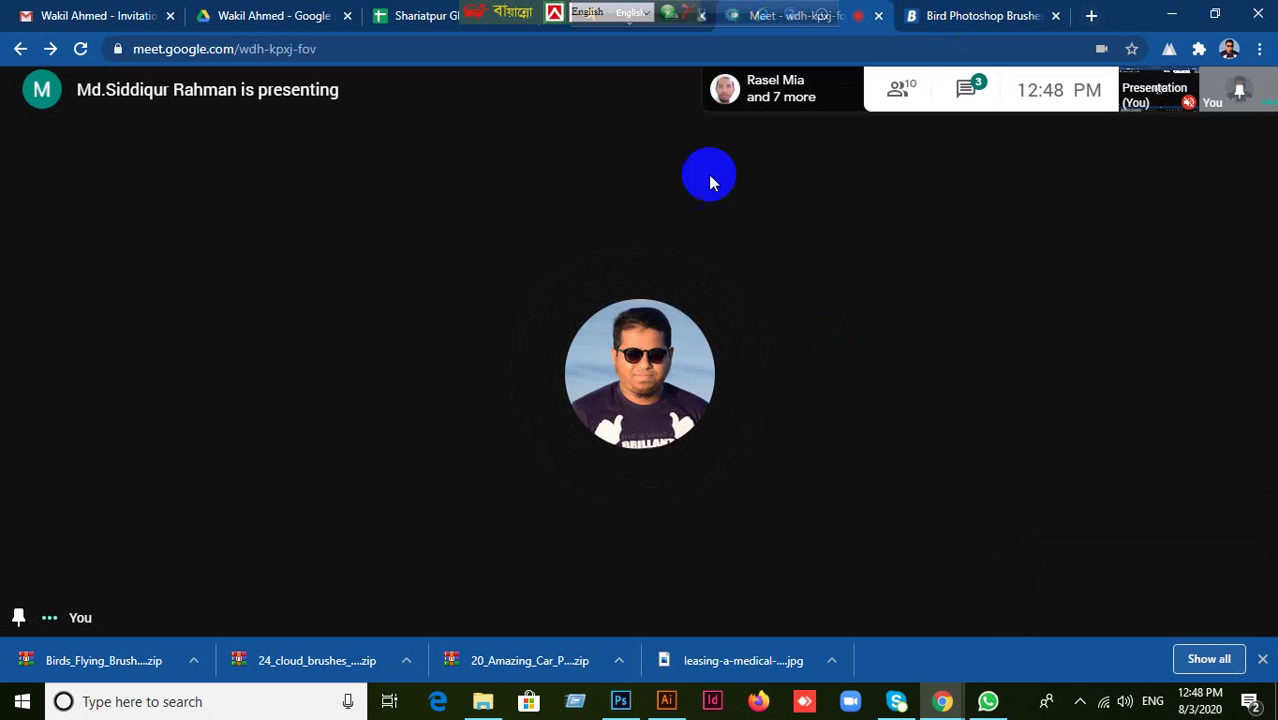
pyautogui.moveTo(595, 22)
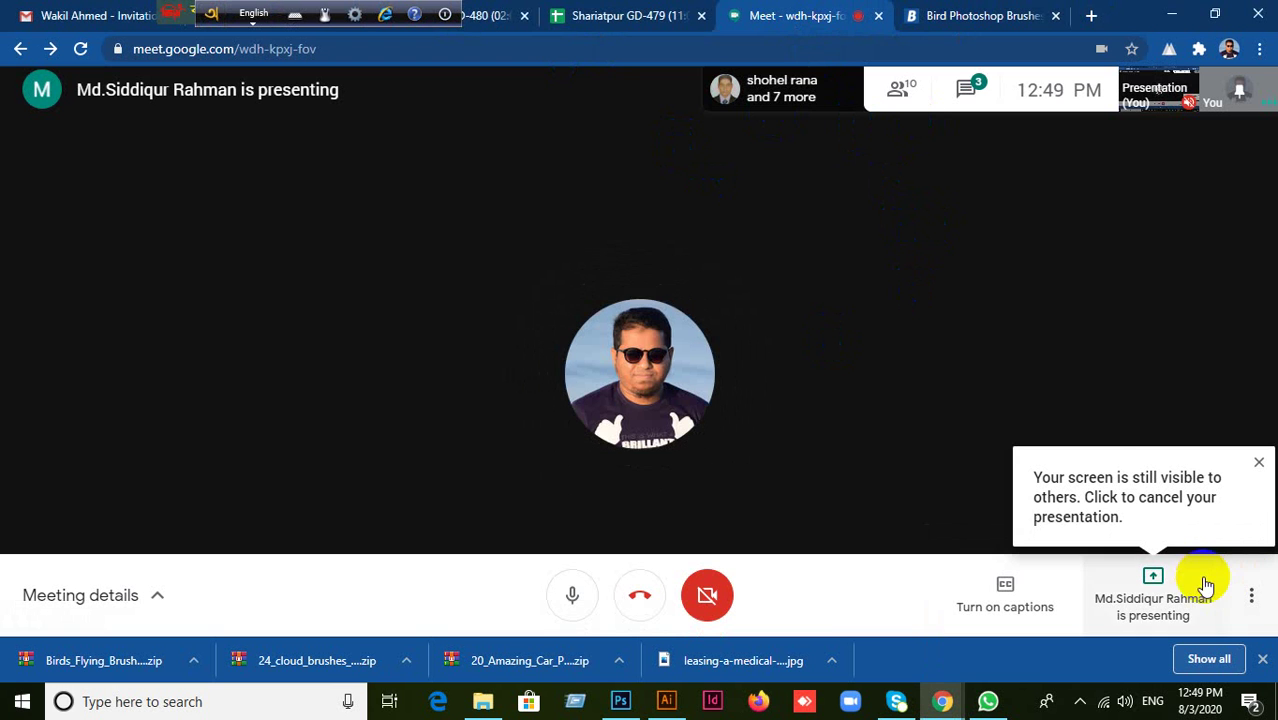
pyautogui.click(925, 106)
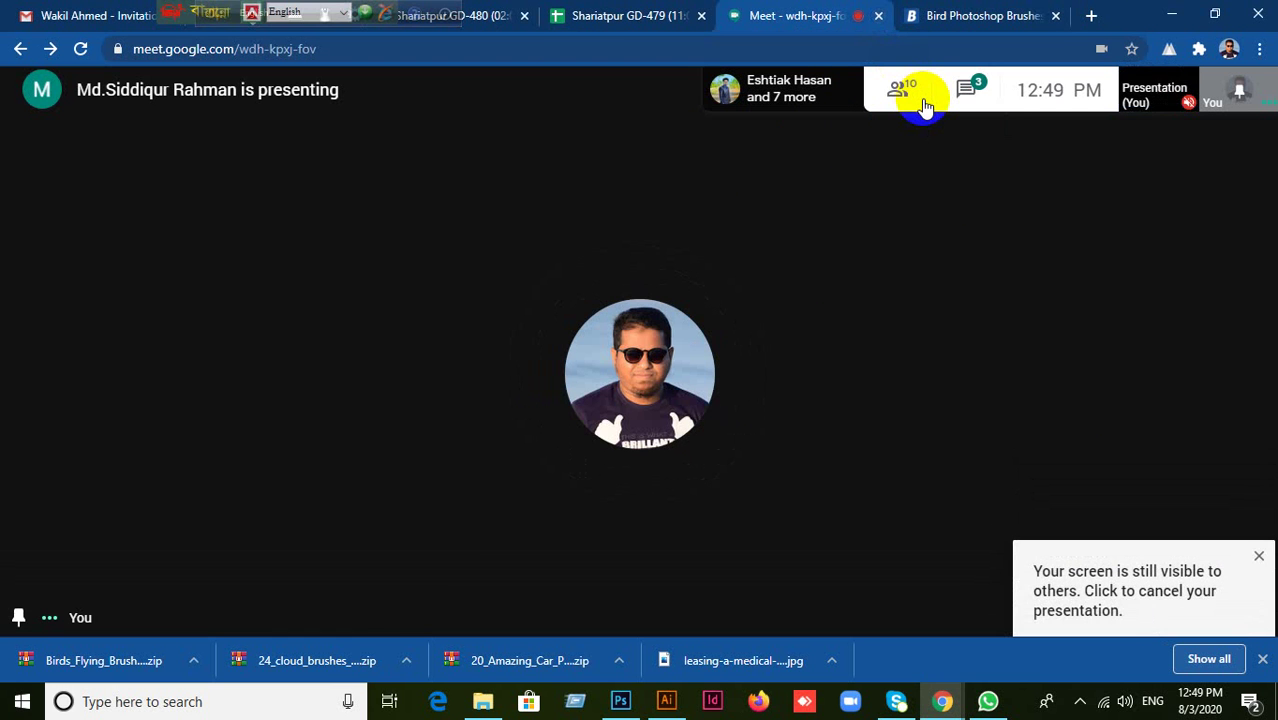
pyautogui.hotkey('ctrl', 'w')
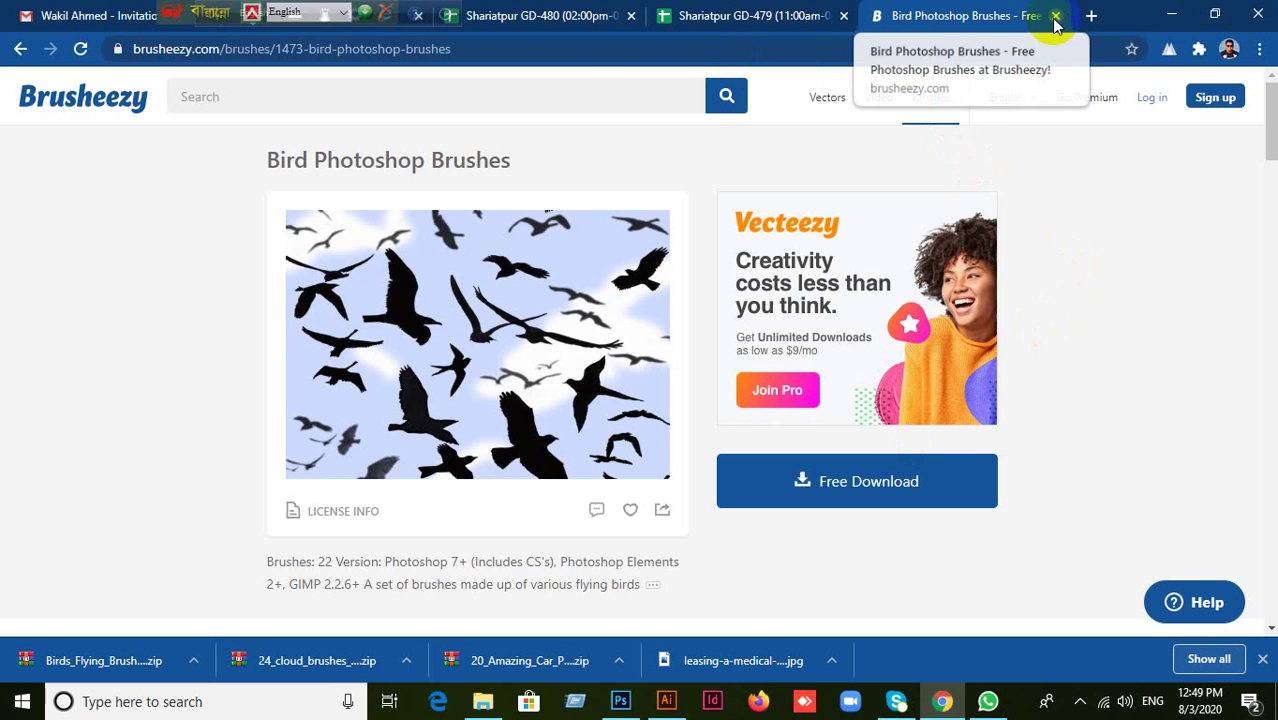
# Reopen meet.google.com from the address bar suggestion and choose Join now.
pyautogui.click(567, 48)
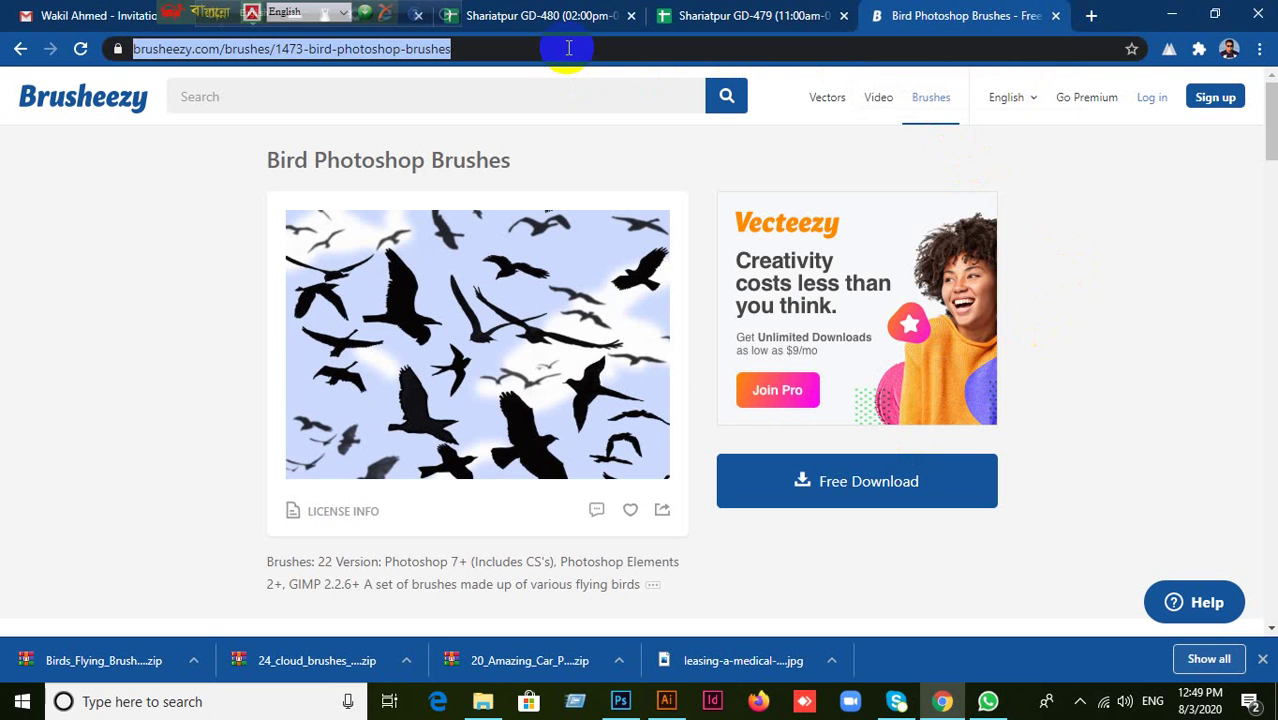
pyautogui.write('m')
pyautogui.press('Return')
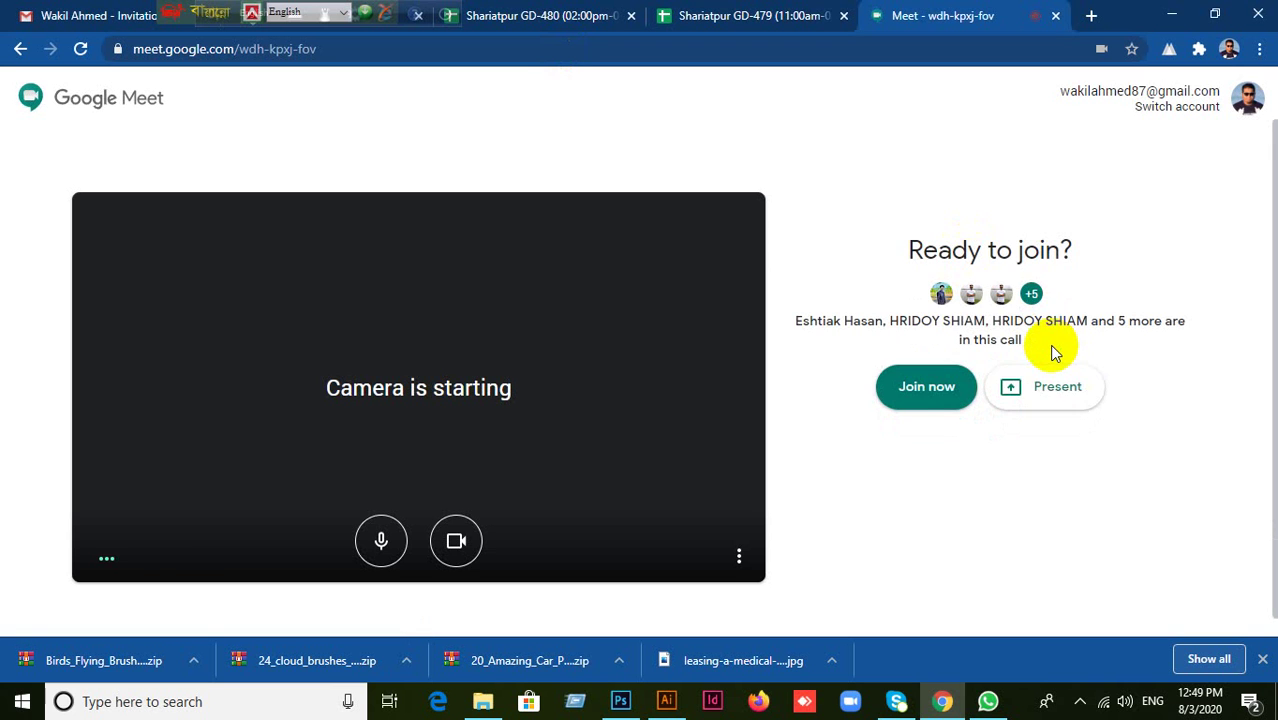
pyautogui.click(926, 402)
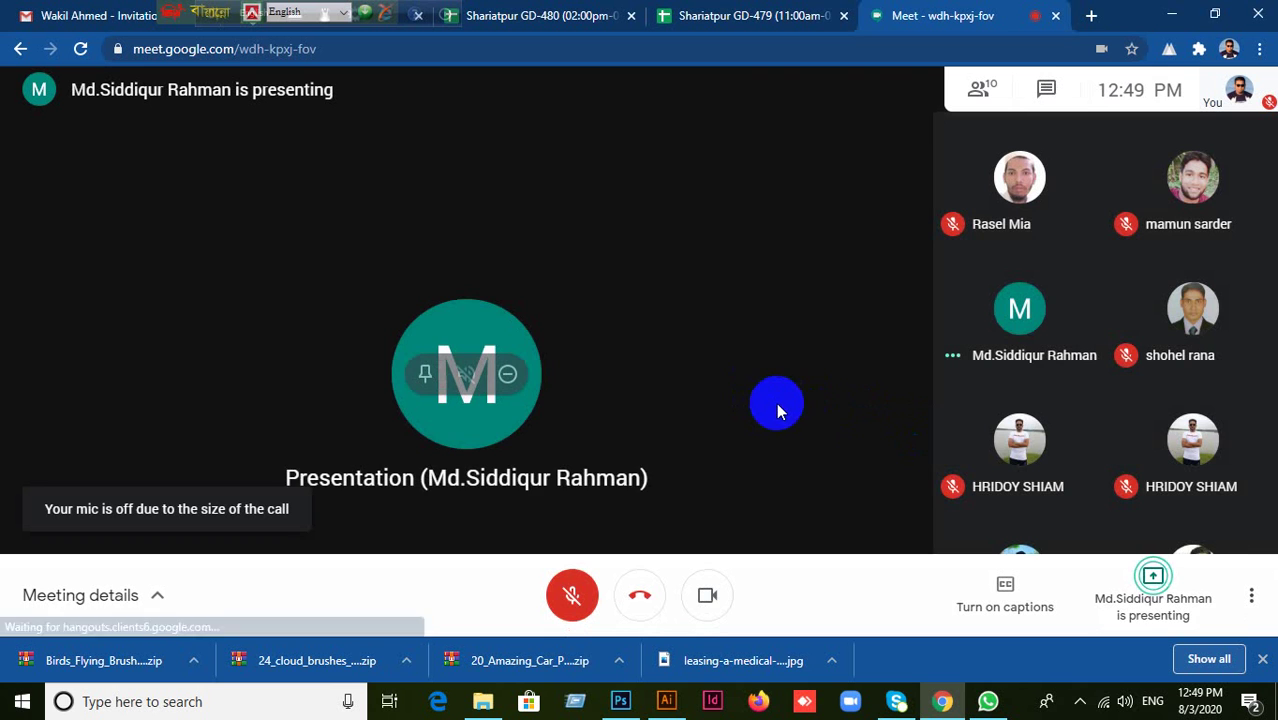
# Unmute the microphone from the Meet control bar while watching the shared Photoshop screen.
pyautogui.click(710, 597)
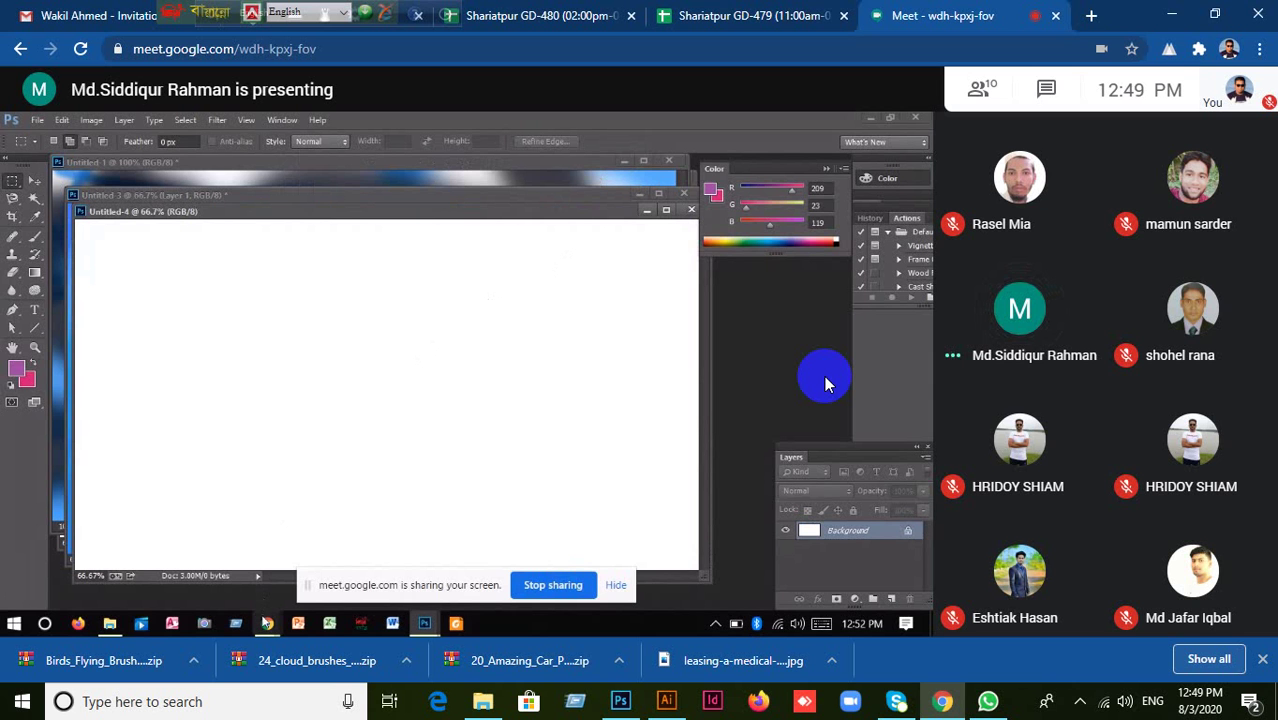
pyautogui.moveTo(642, 591)
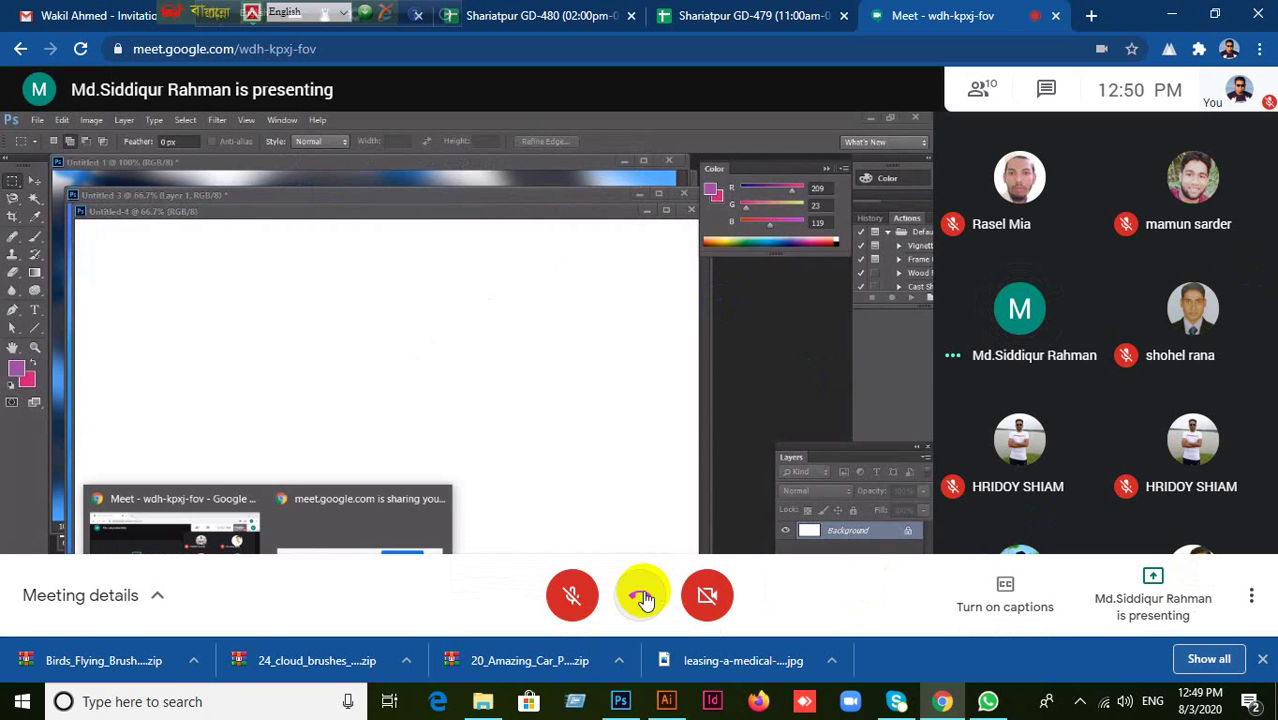
pyautogui.click(576, 598)
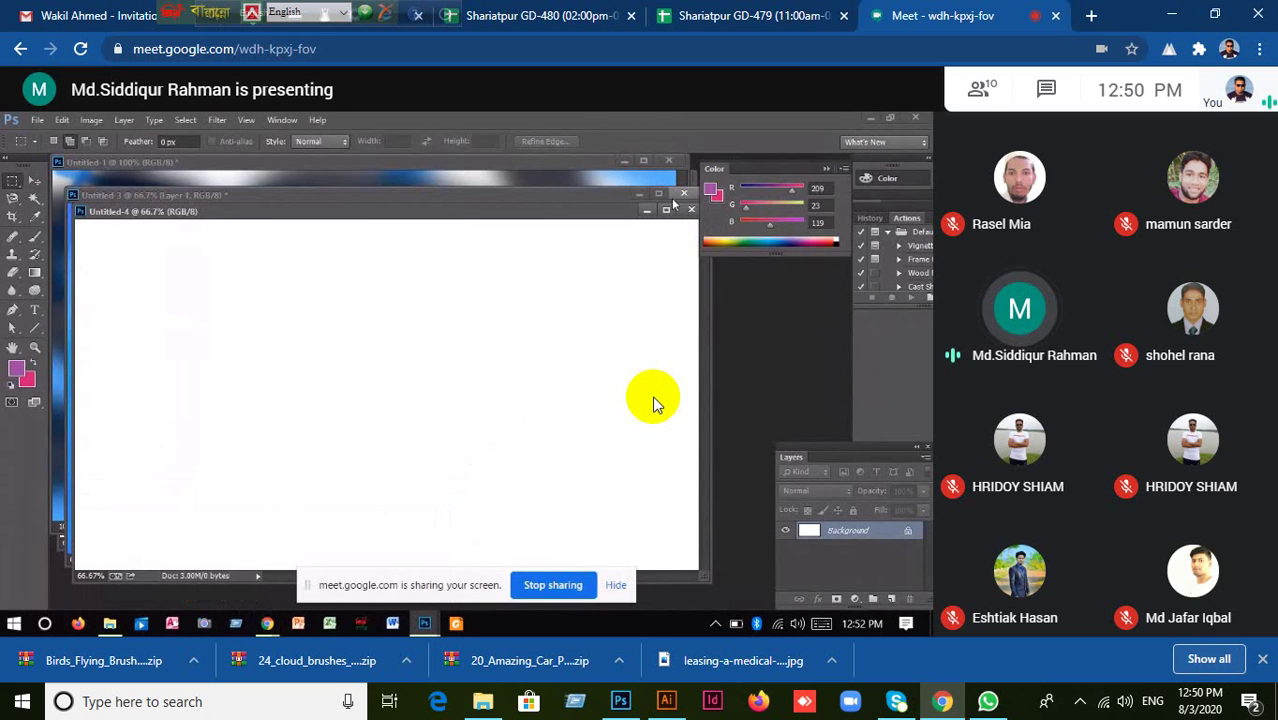
pyautogui.click(733, 350)
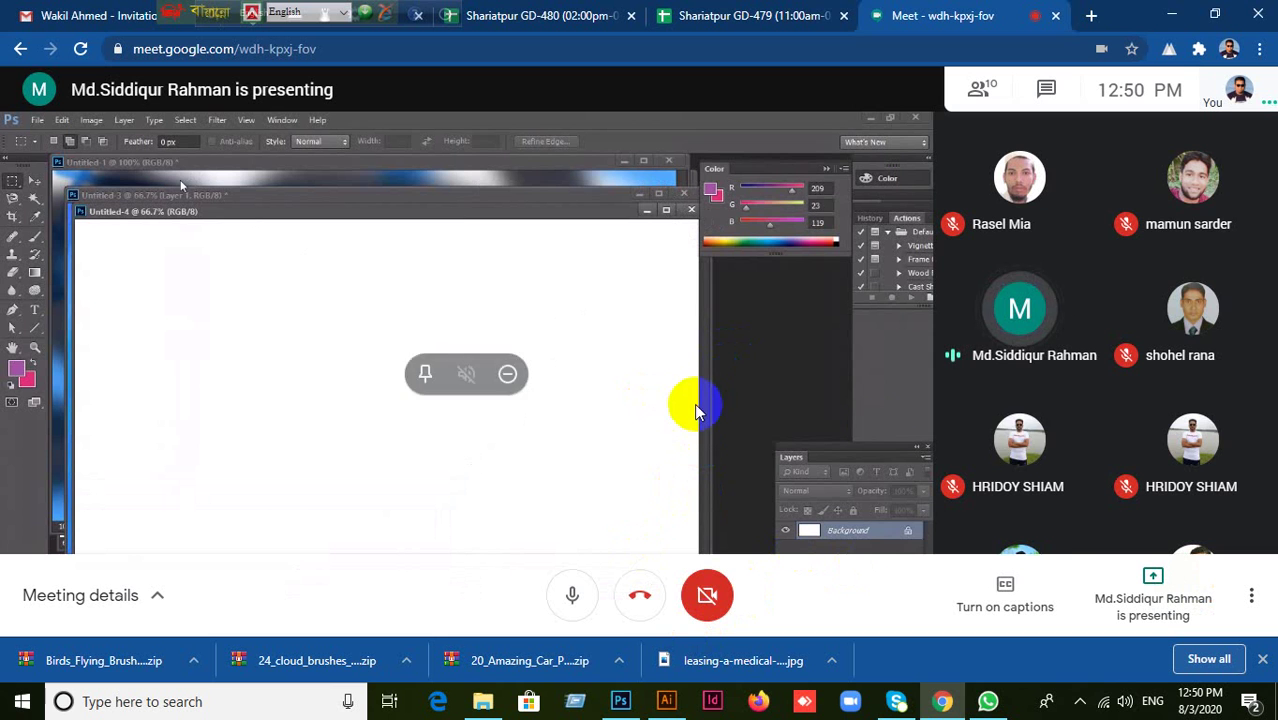
pyautogui.click(980, 500)
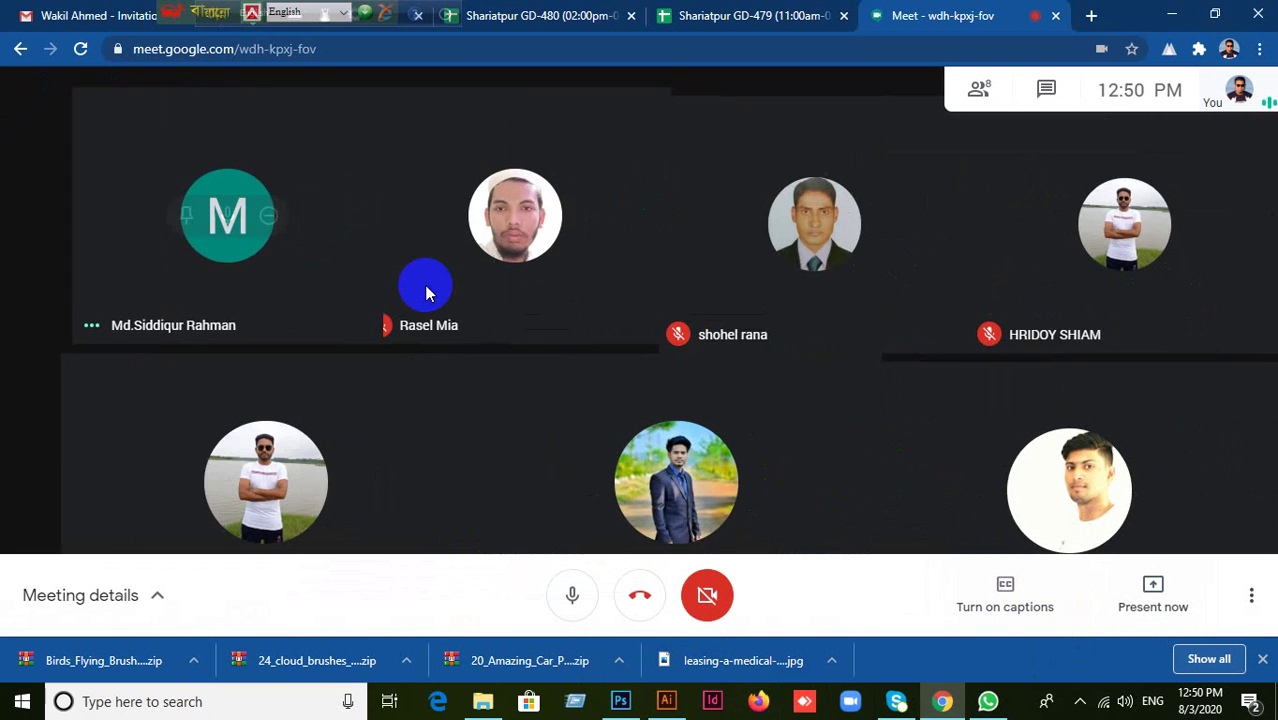
# Choose Present now > Your entire screen, select the screen preview and share it.
pyautogui.click(1153, 600)
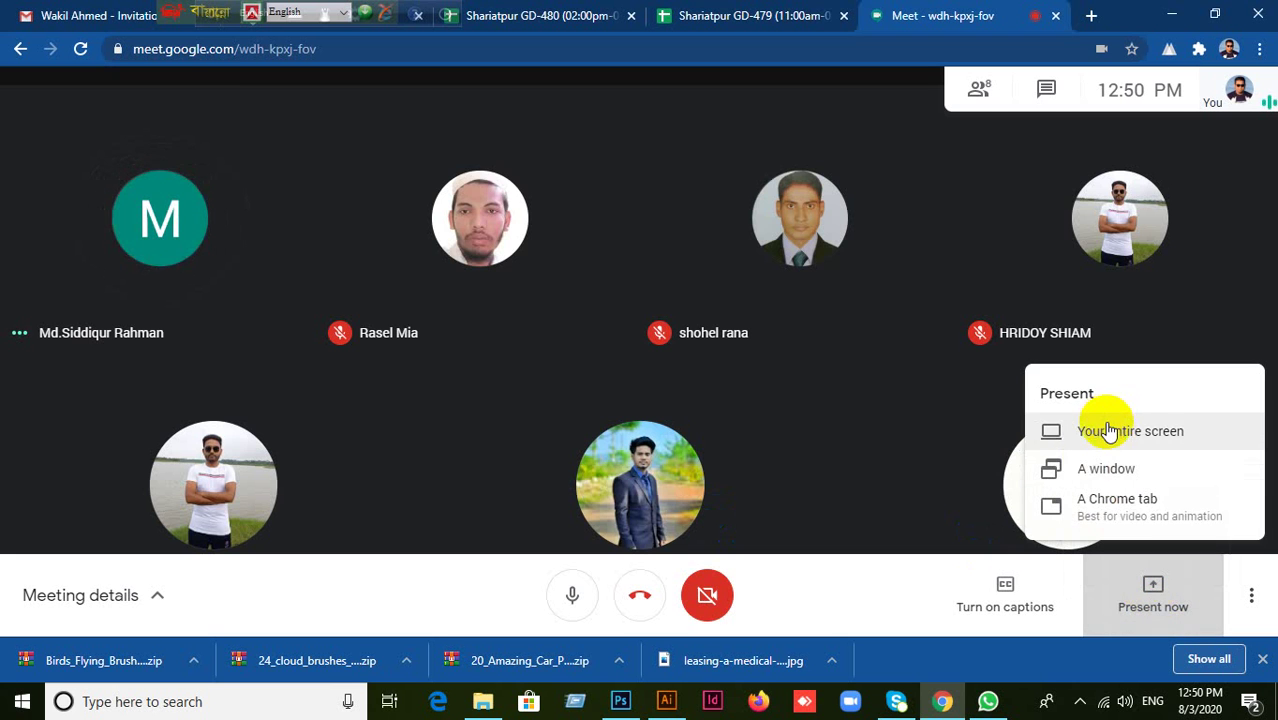
pyautogui.click(1110, 433)
pyautogui.click(556, 271)
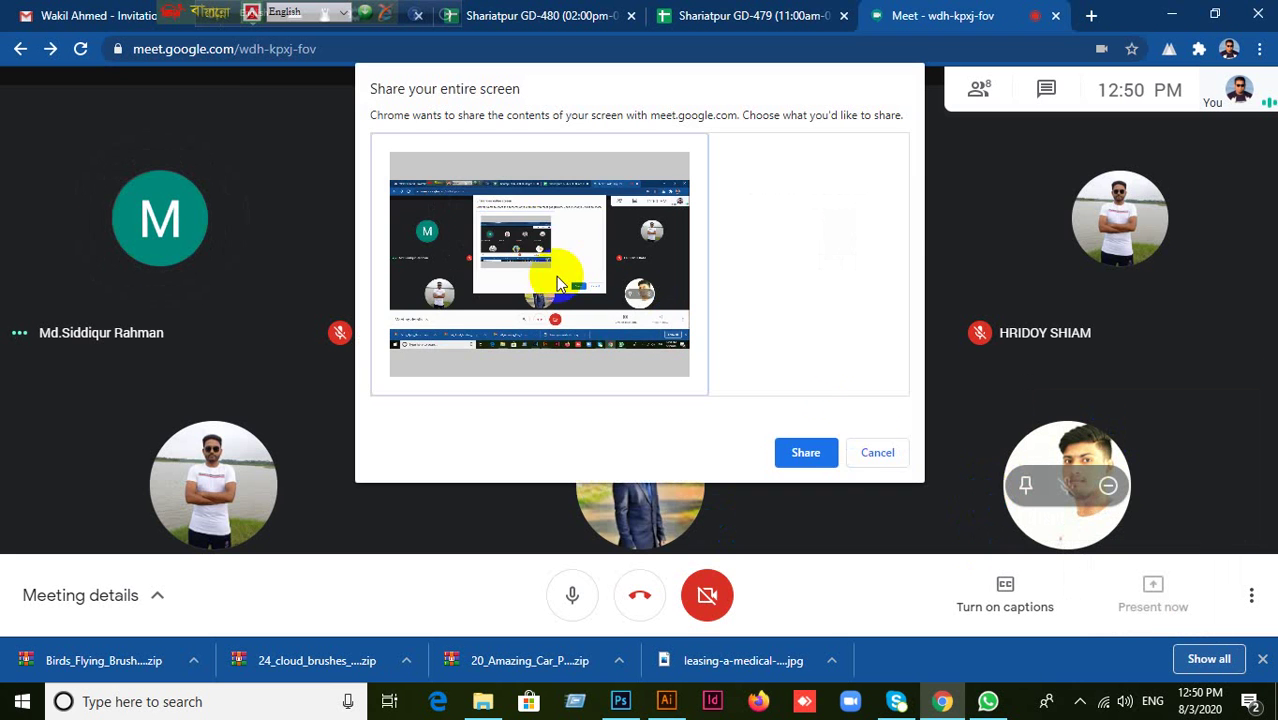
pyautogui.click(818, 460)
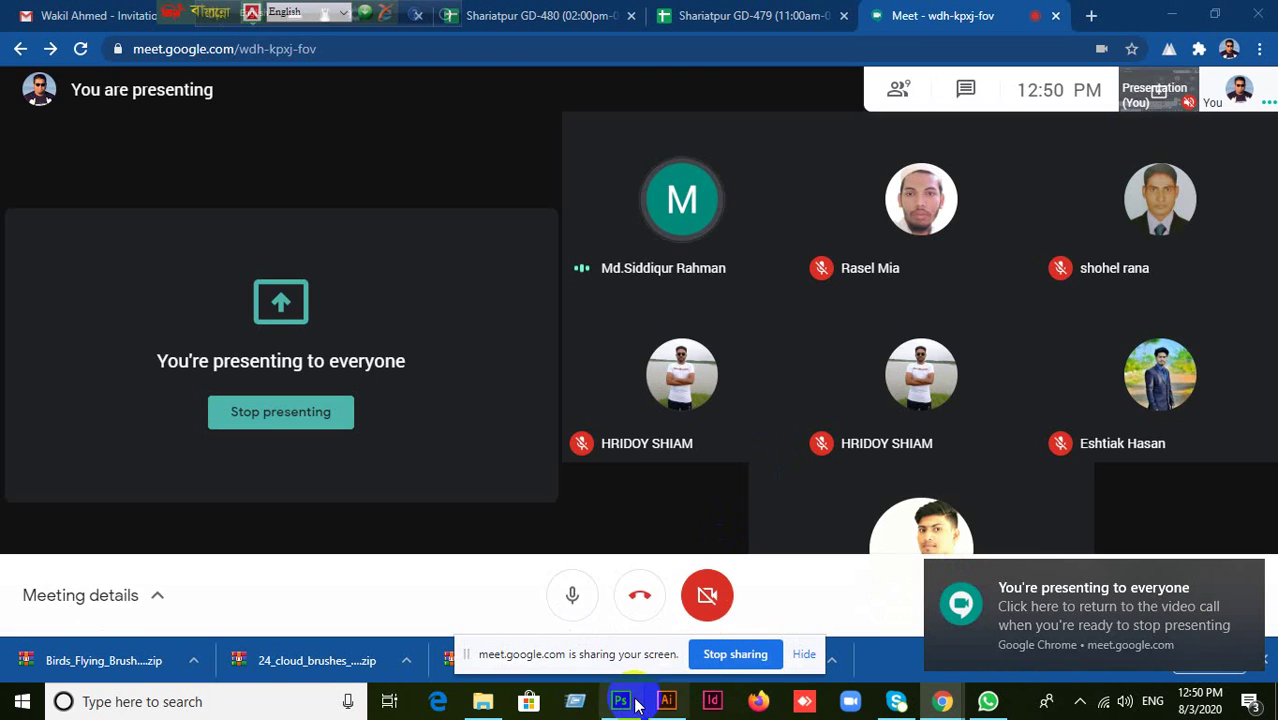
# Create a new blank Photoshop document with the default settings.
pyautogui.click(621, 702)
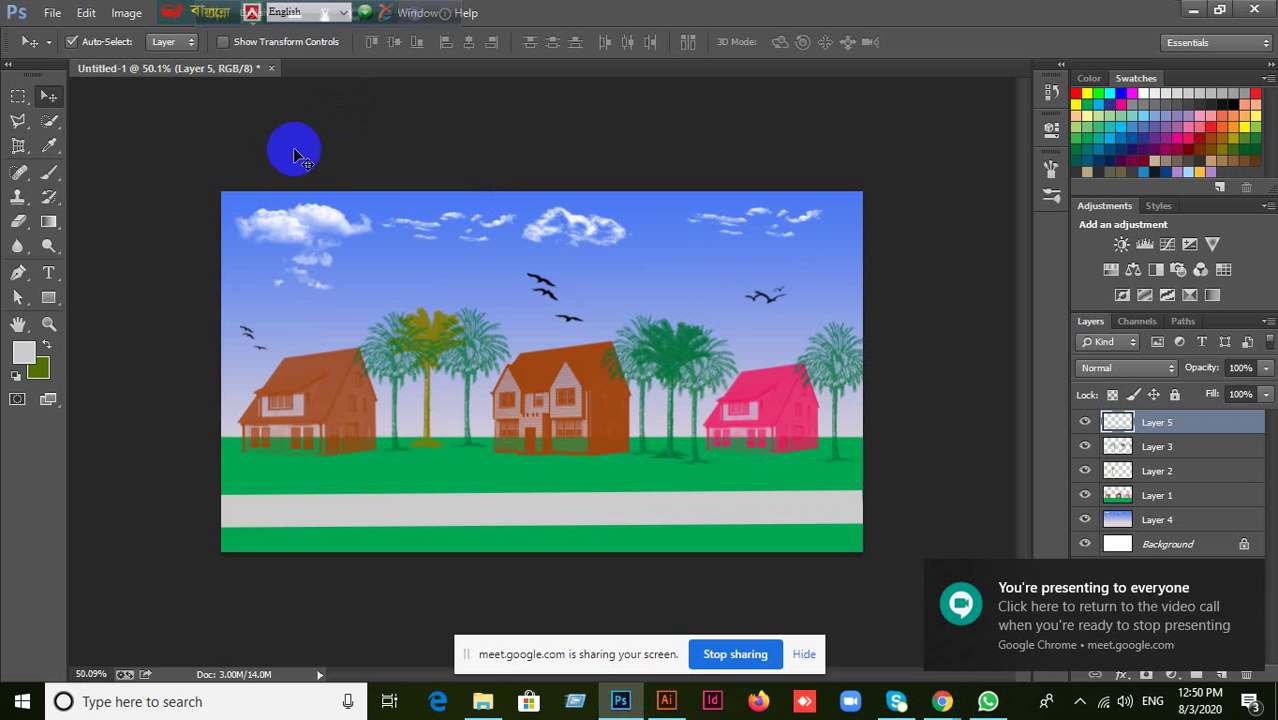
pyautogui.click(52, 13)
pyautogui.click(60, 36)
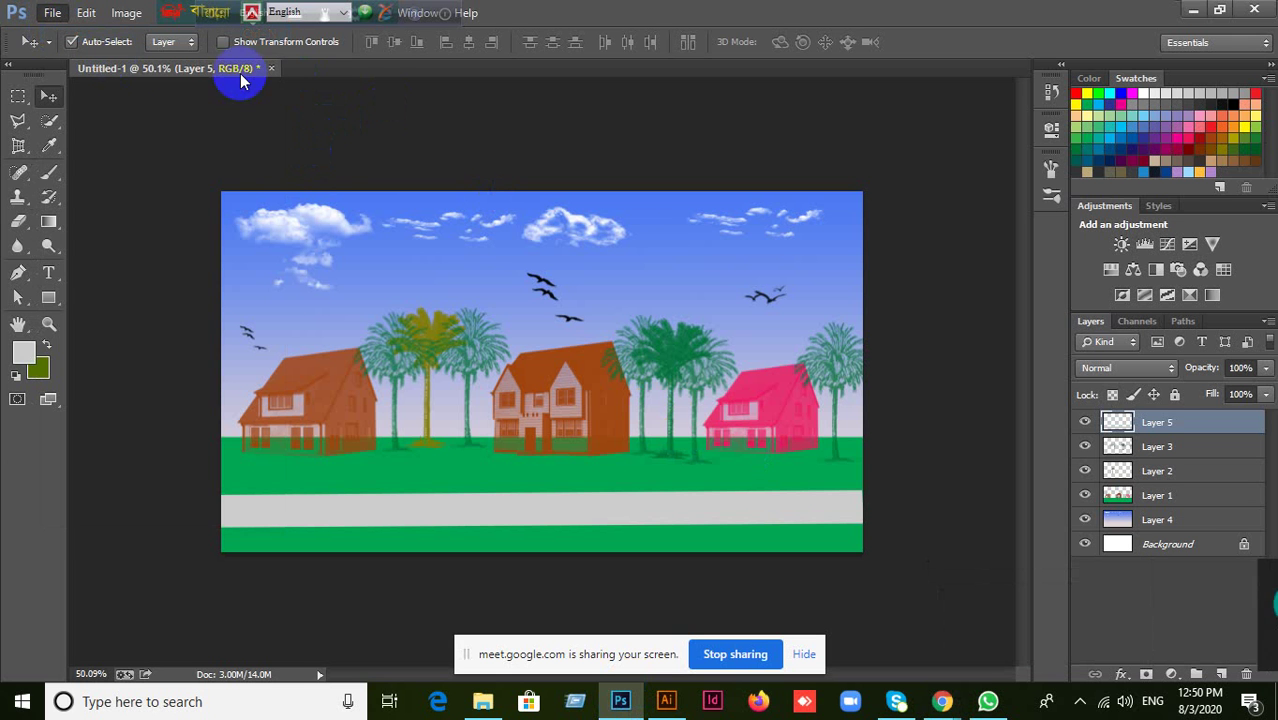
pyautogui.click(822, 188)
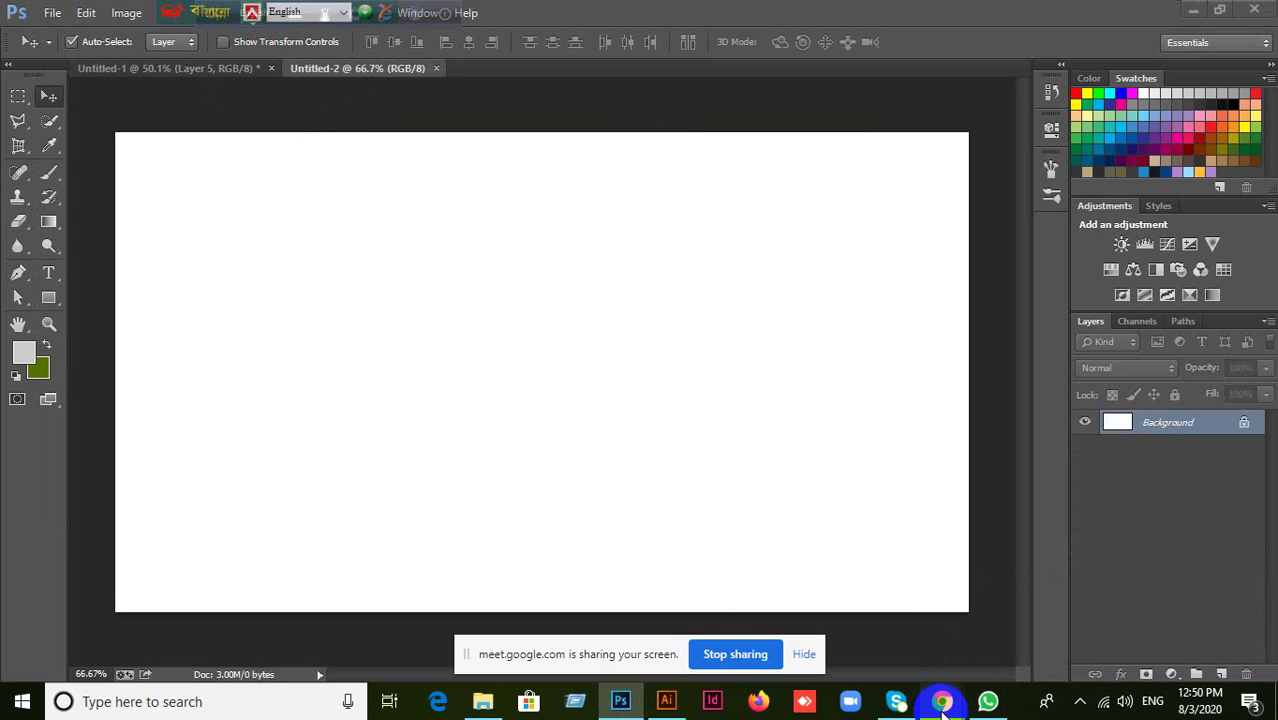
# Stop presenting the screen in Meet and close the Panda antivirus popup.
pyautogui.moveTo(942, 701)
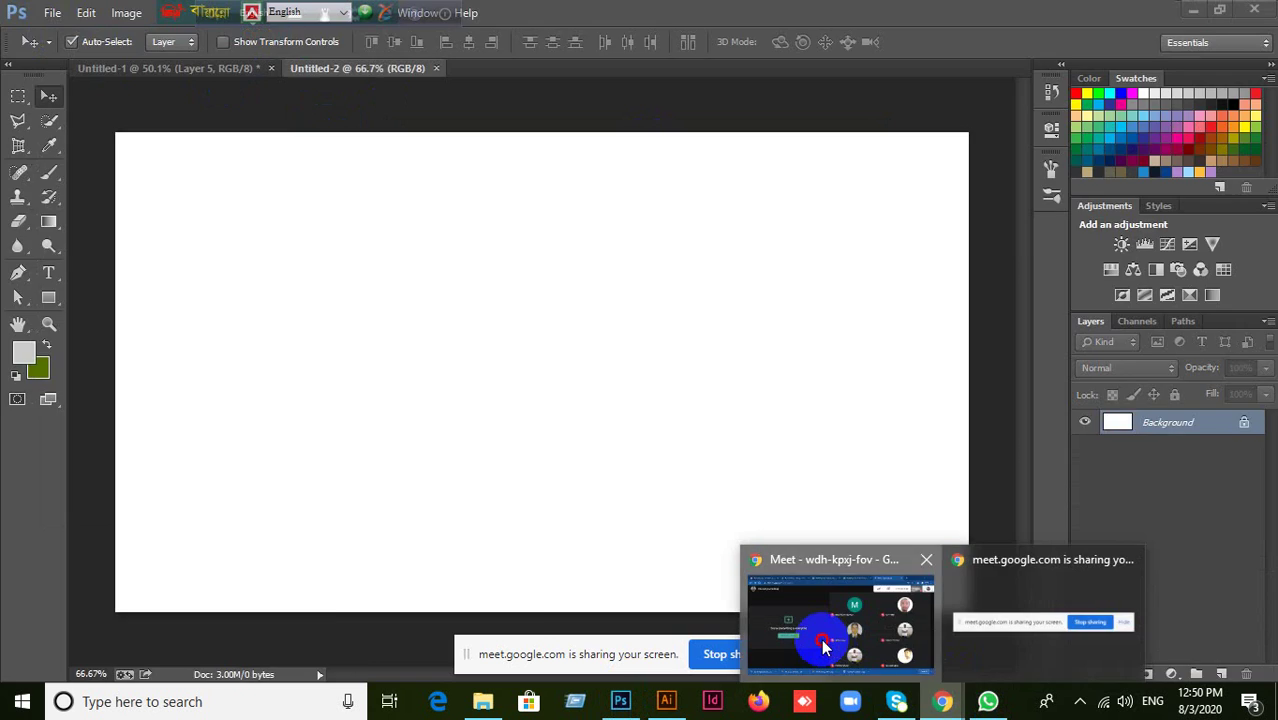
pyautogui.click(822, 645)
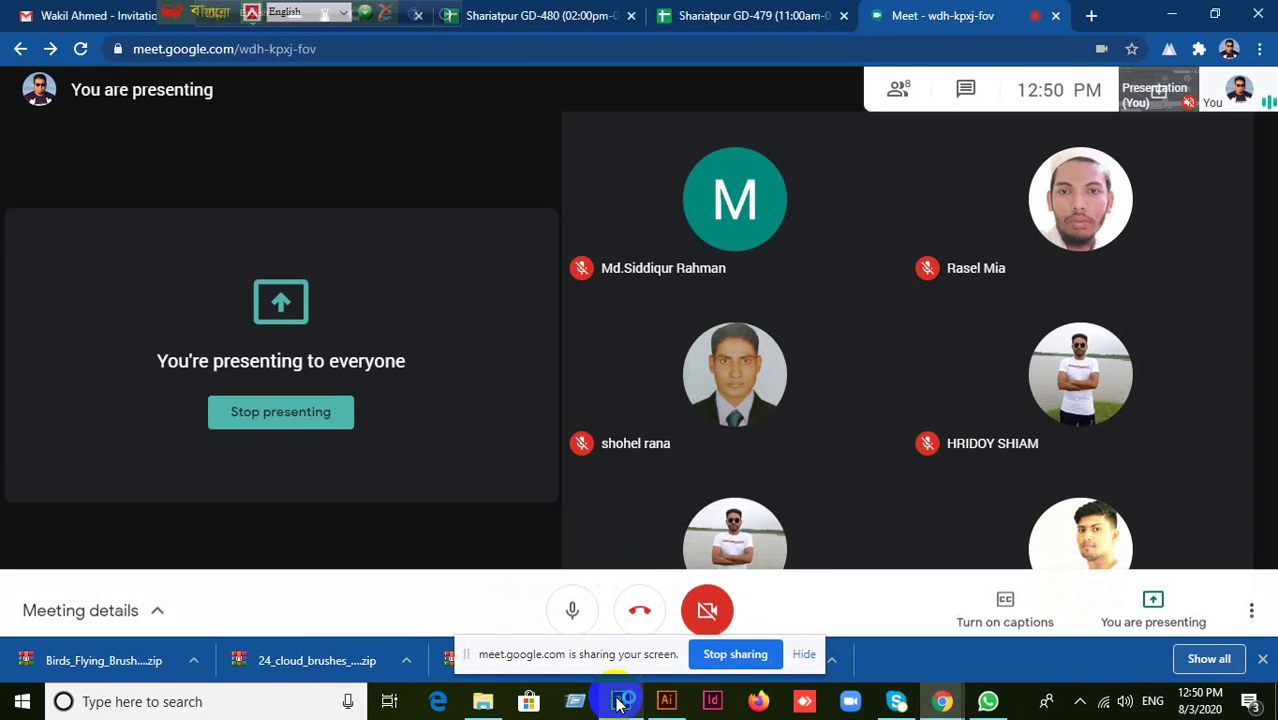
pyautogui.click(621, 700)
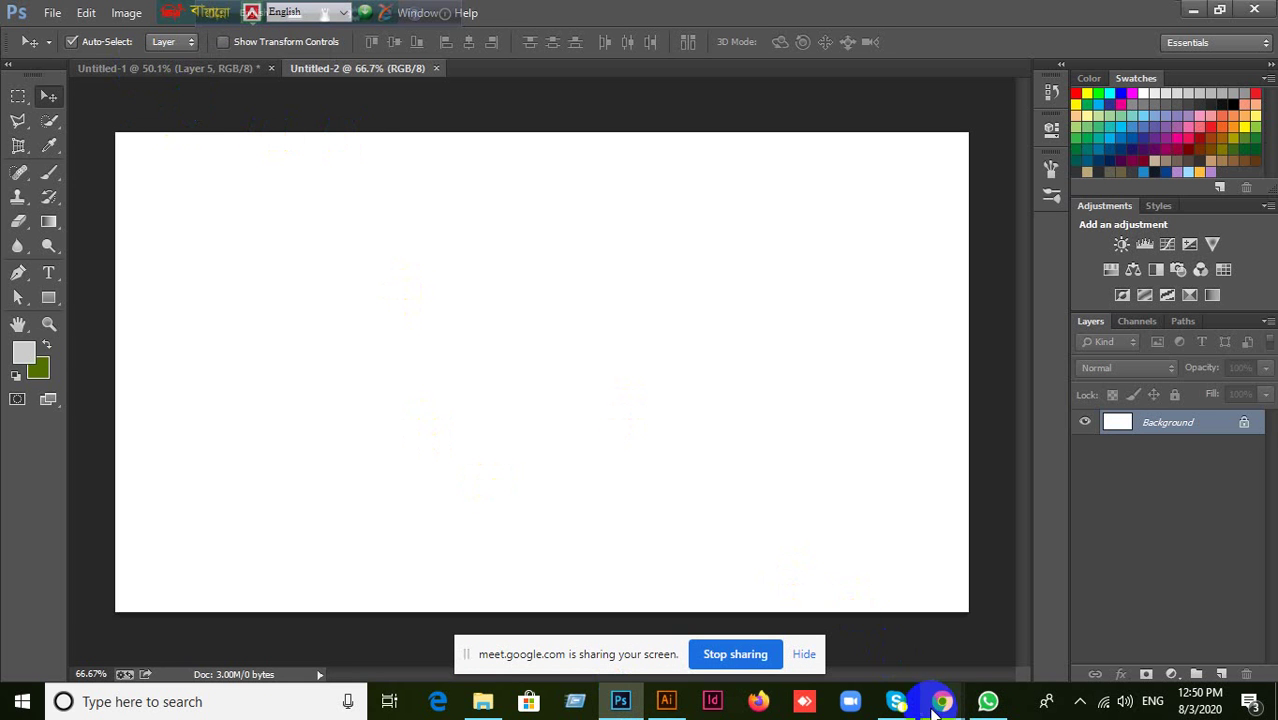
pyautogui.moveTo(942, 700)
pyautogui.click(896, 624)
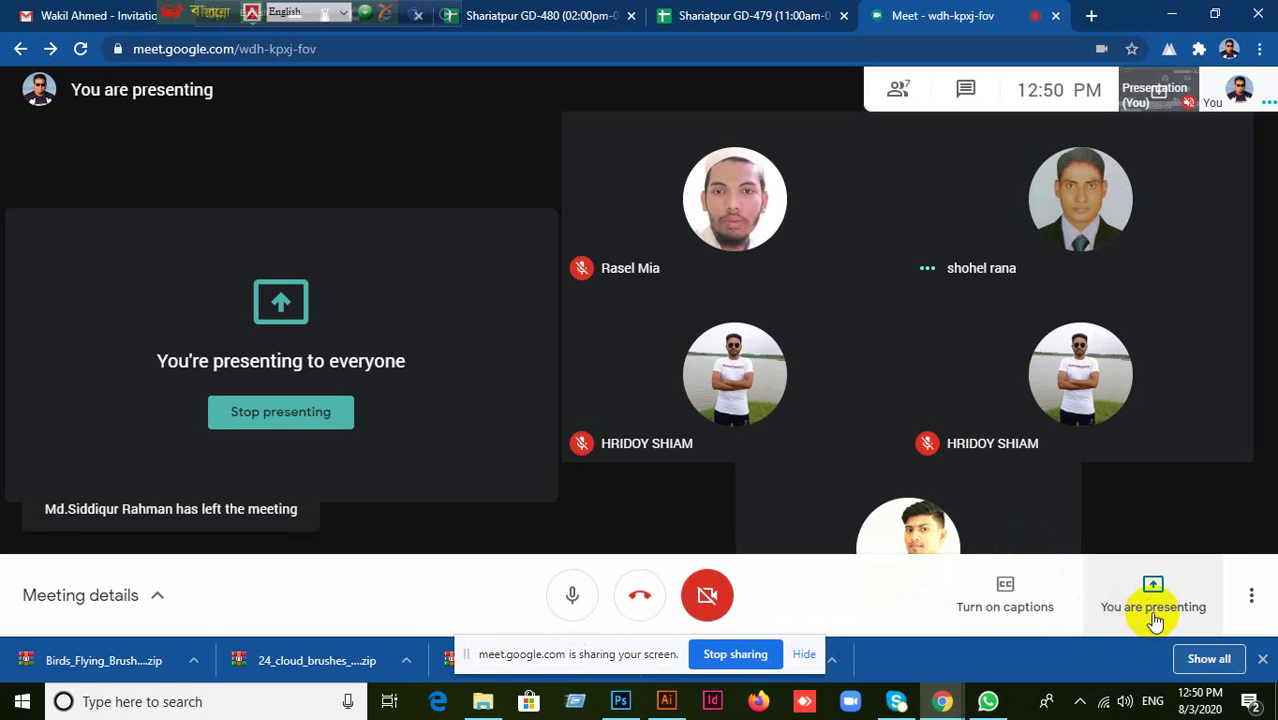
pyautogui.click(1155, 612)
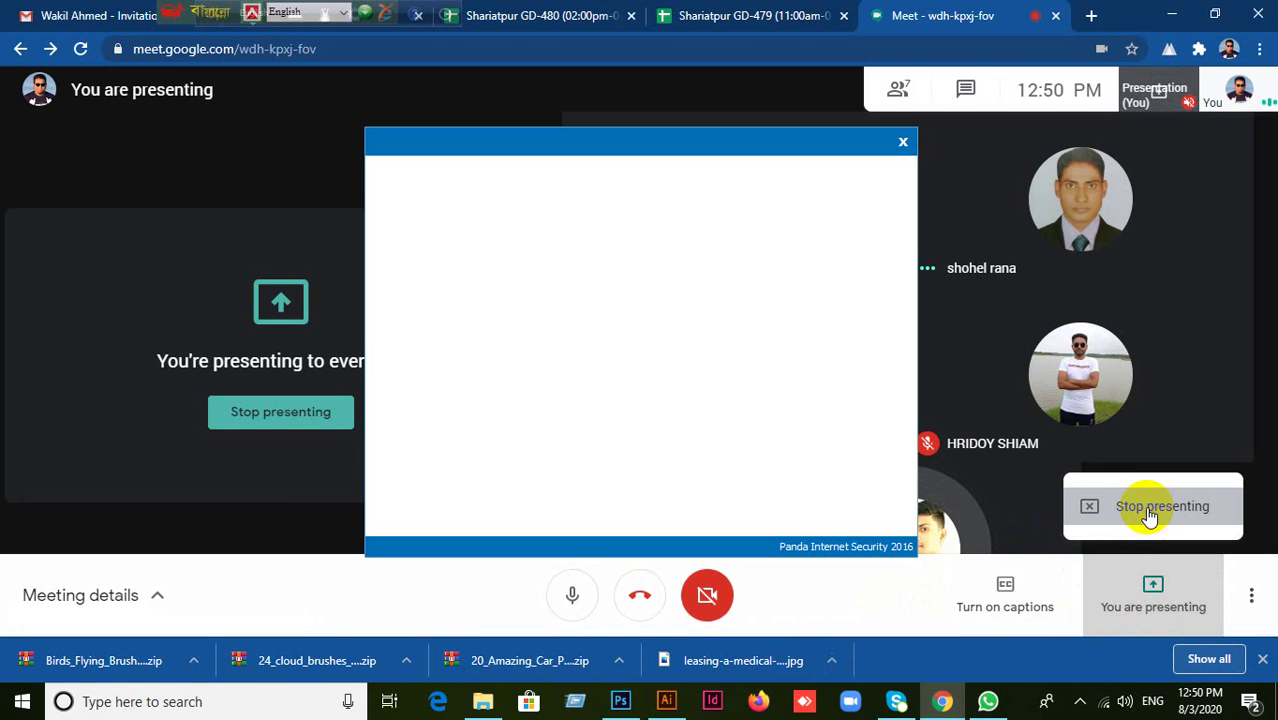
pyautogui.click(1144, 506)
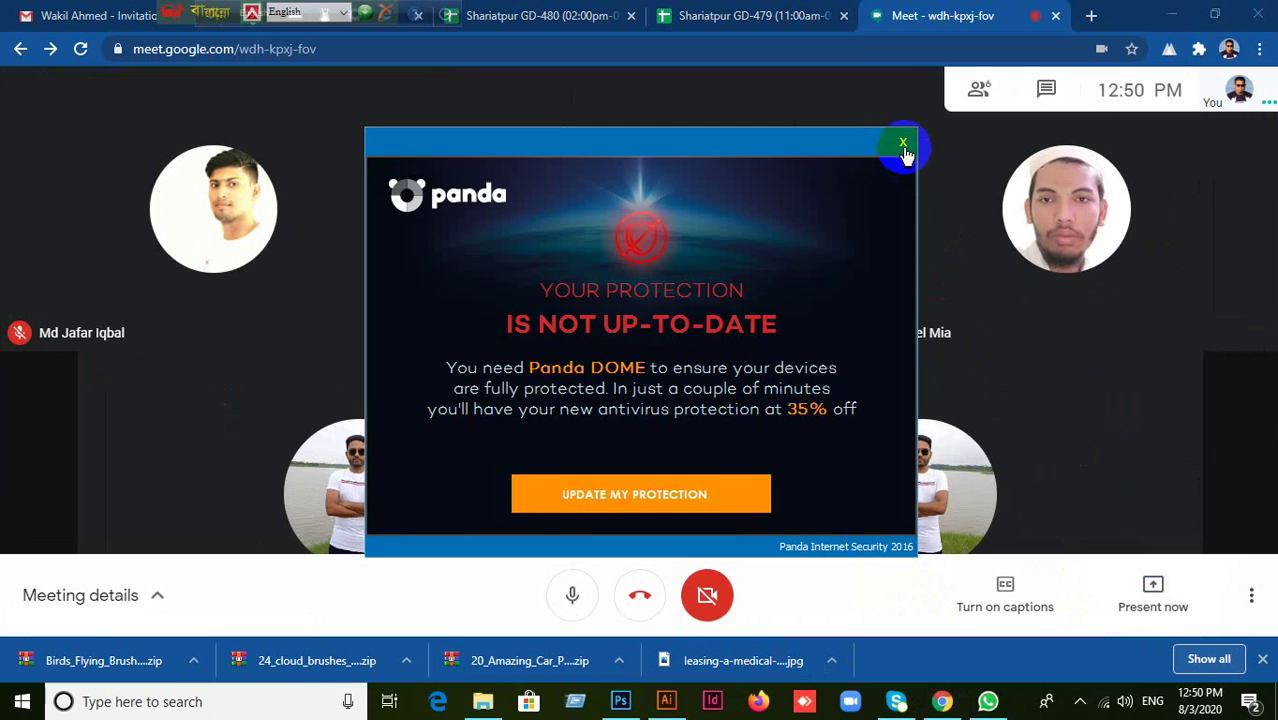
pyautogui.click(903, 146)
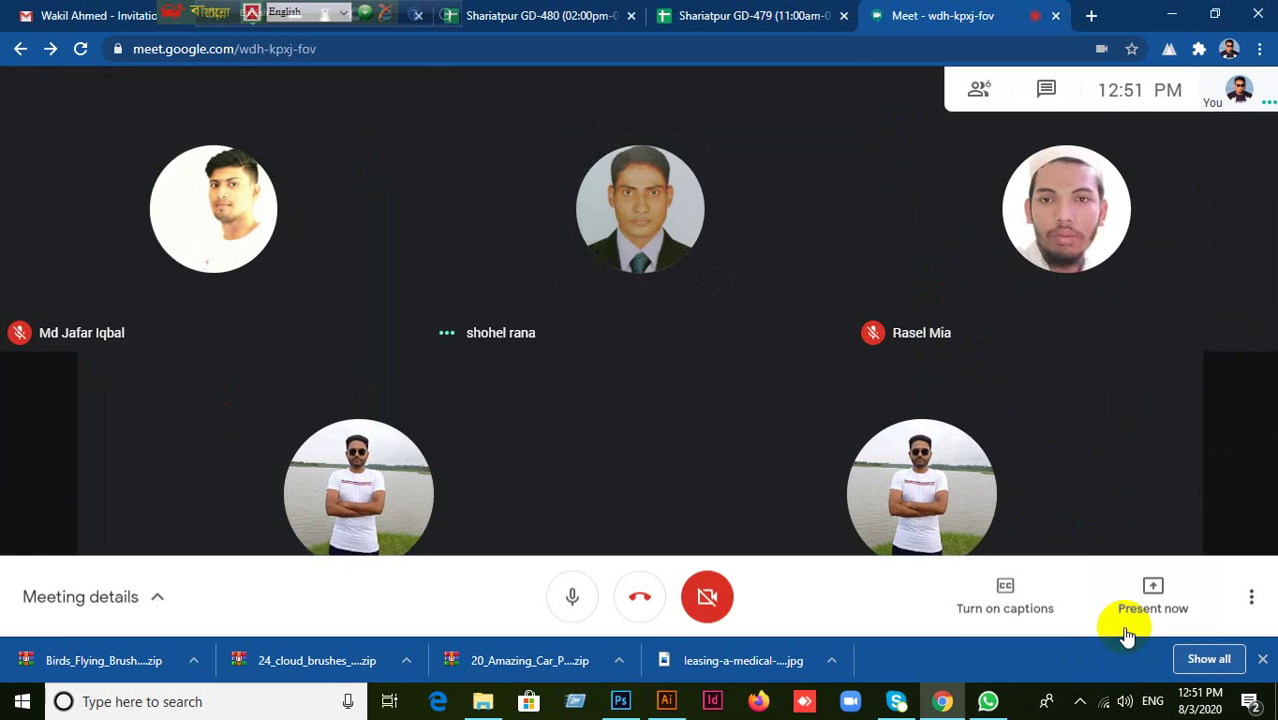
# Resume sharing the entire screen in Meet, with Photoshop's blank Untitled-2 in front.
pyautogui.click(1181, 610)
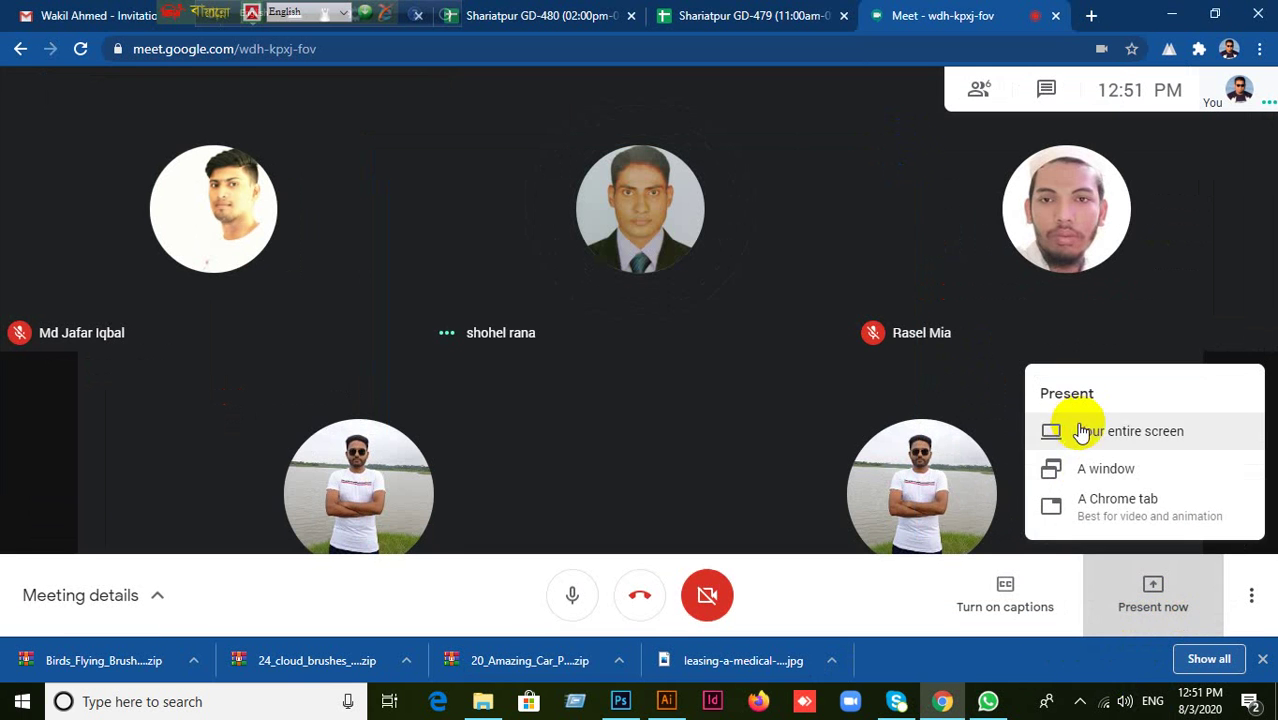
pyautogui.click(1088, 424)
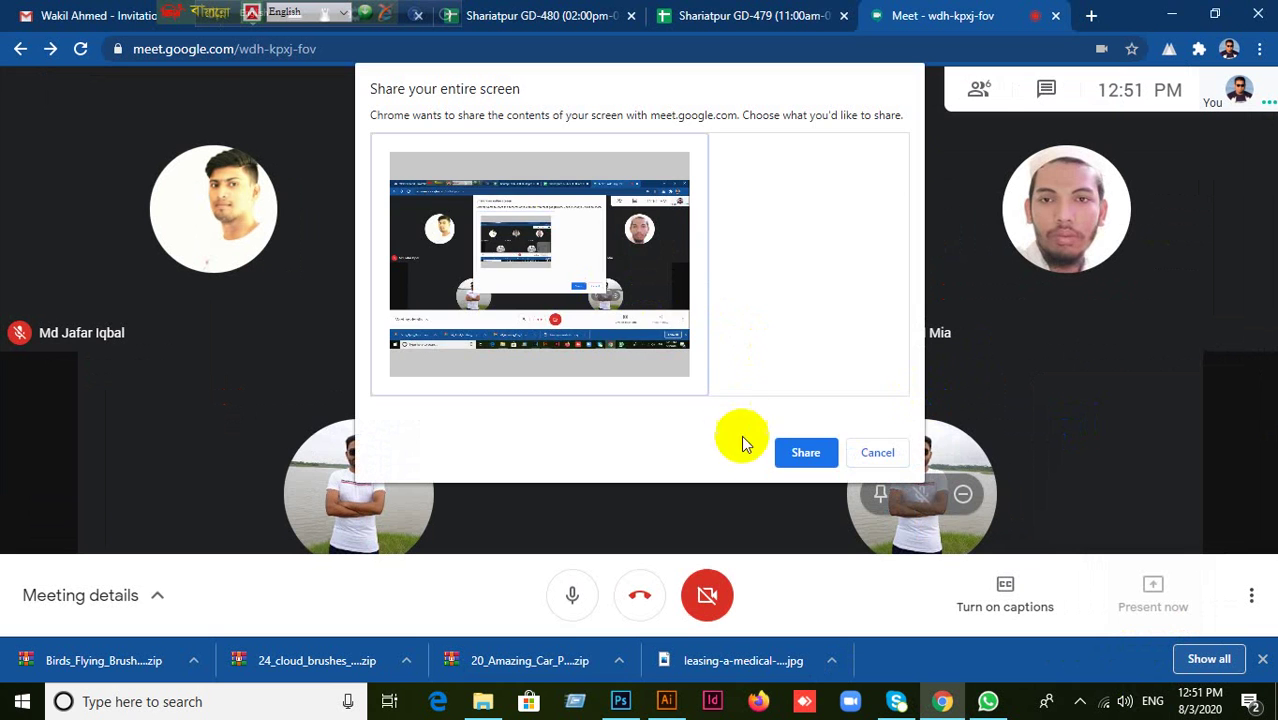
pyautogui.click(805, 453)
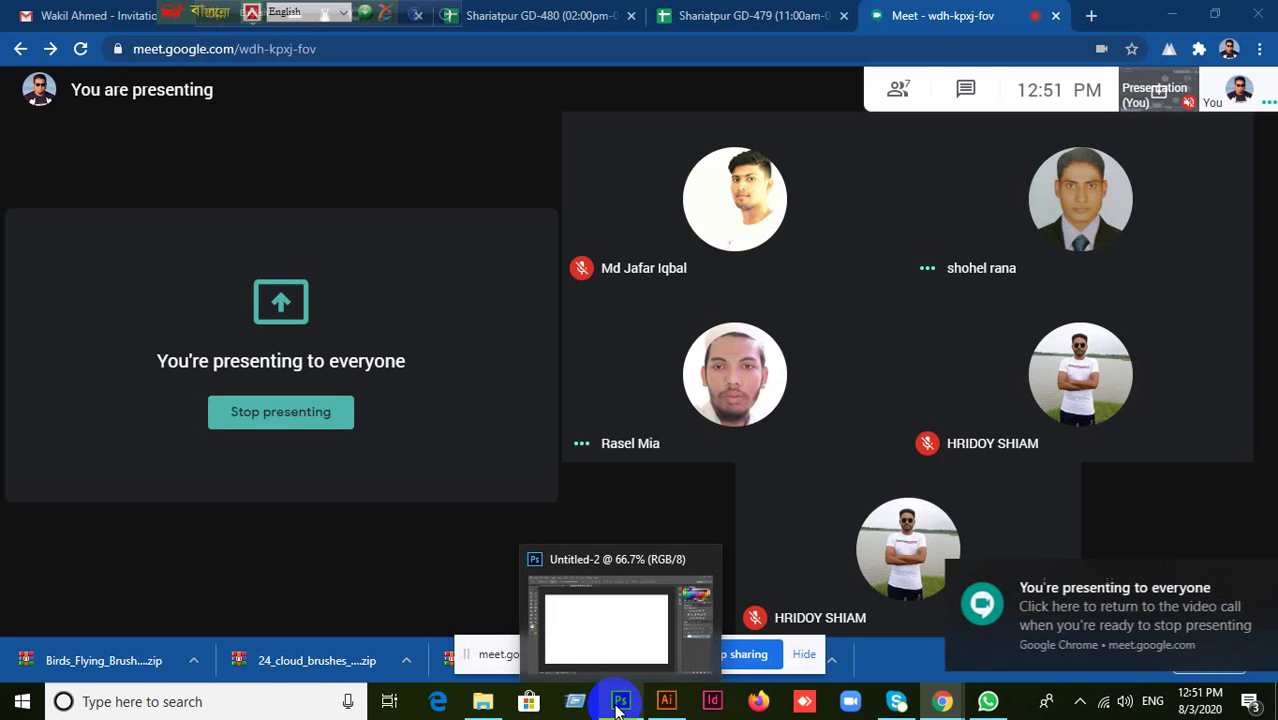
pyautogui.click(618, 706)
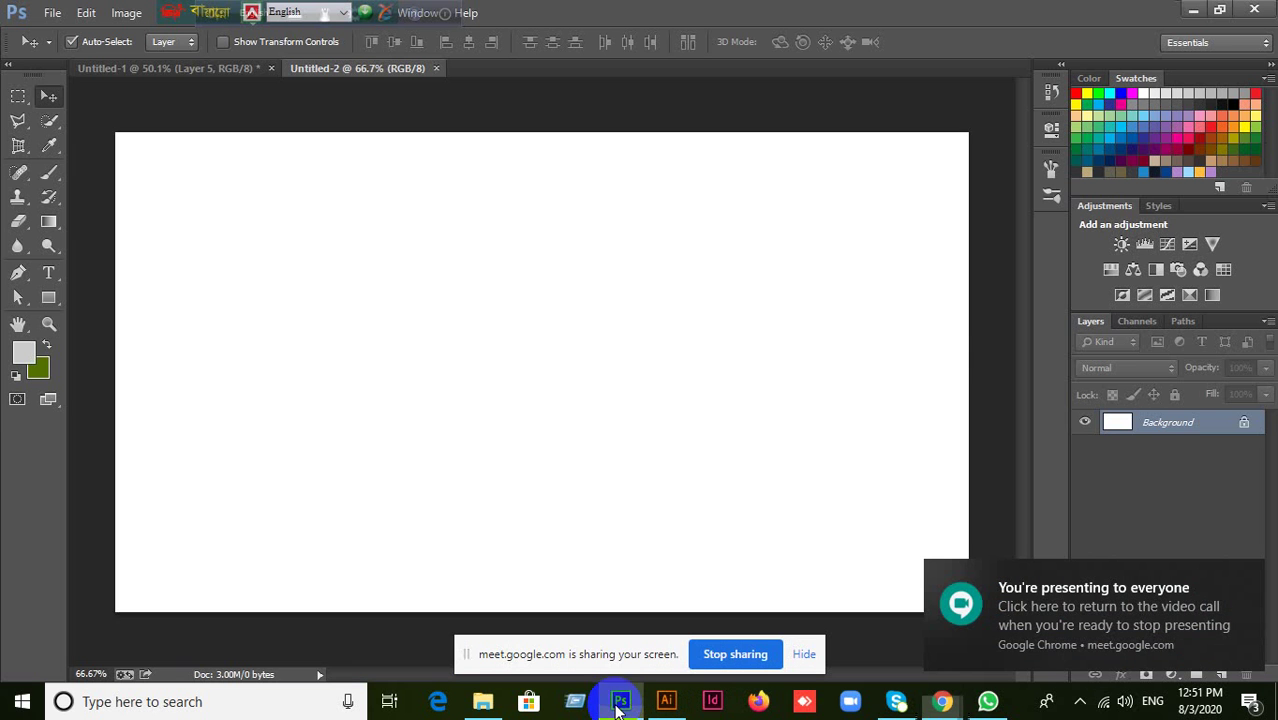
# Switch to the Untitled-1 village scene document in Photoshop.
pyautogui.click(163, 70)
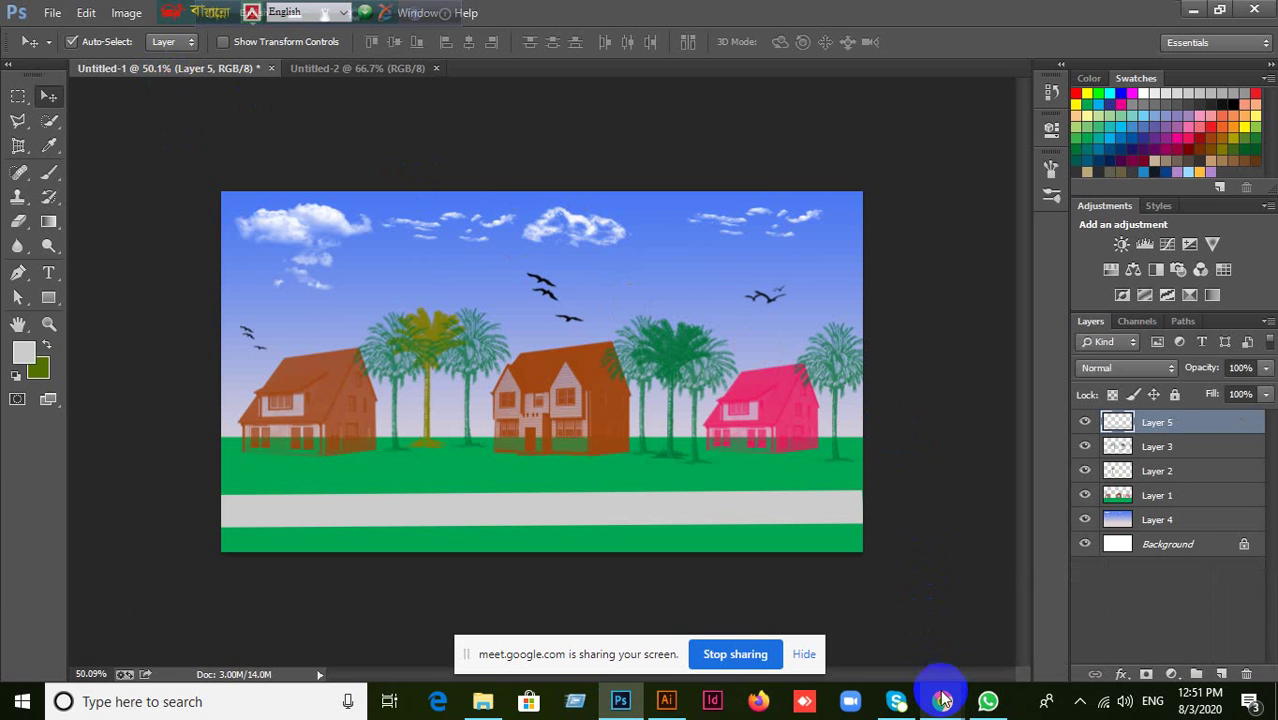
pyautogui.moveTo(940, 698)
pyautogui.click(903, 651)
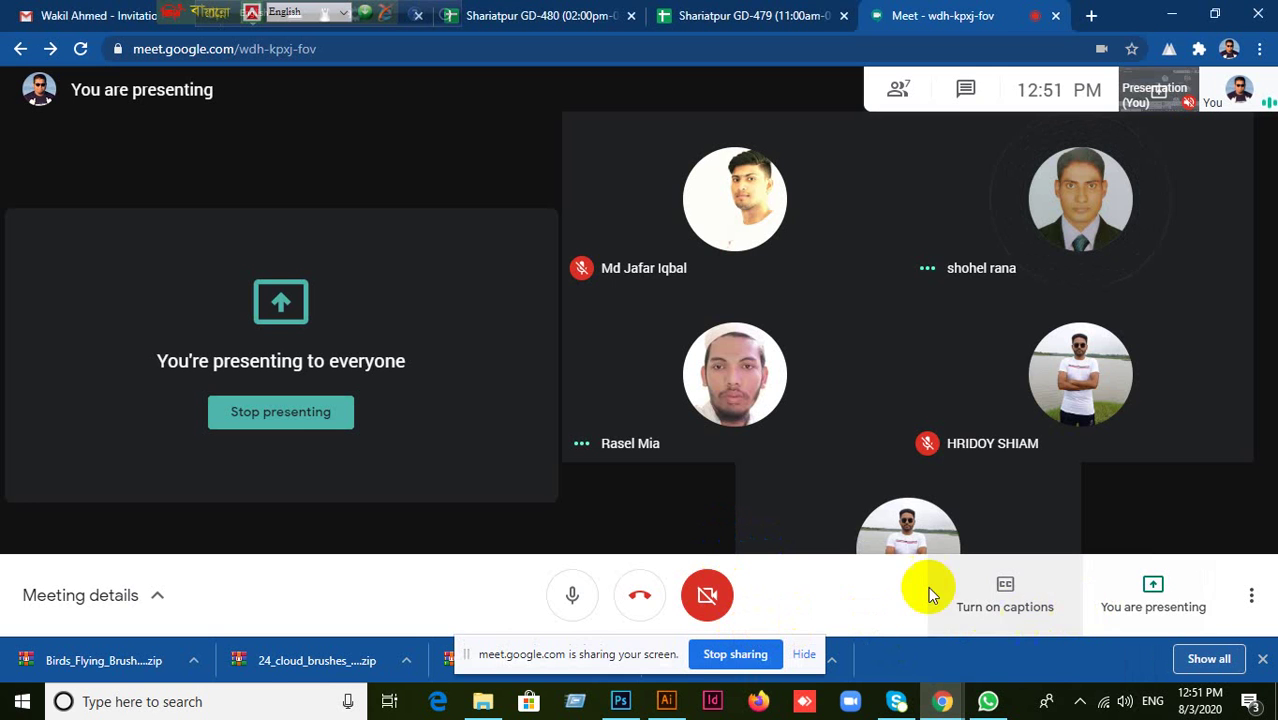
pyautogui.click(621, 701)
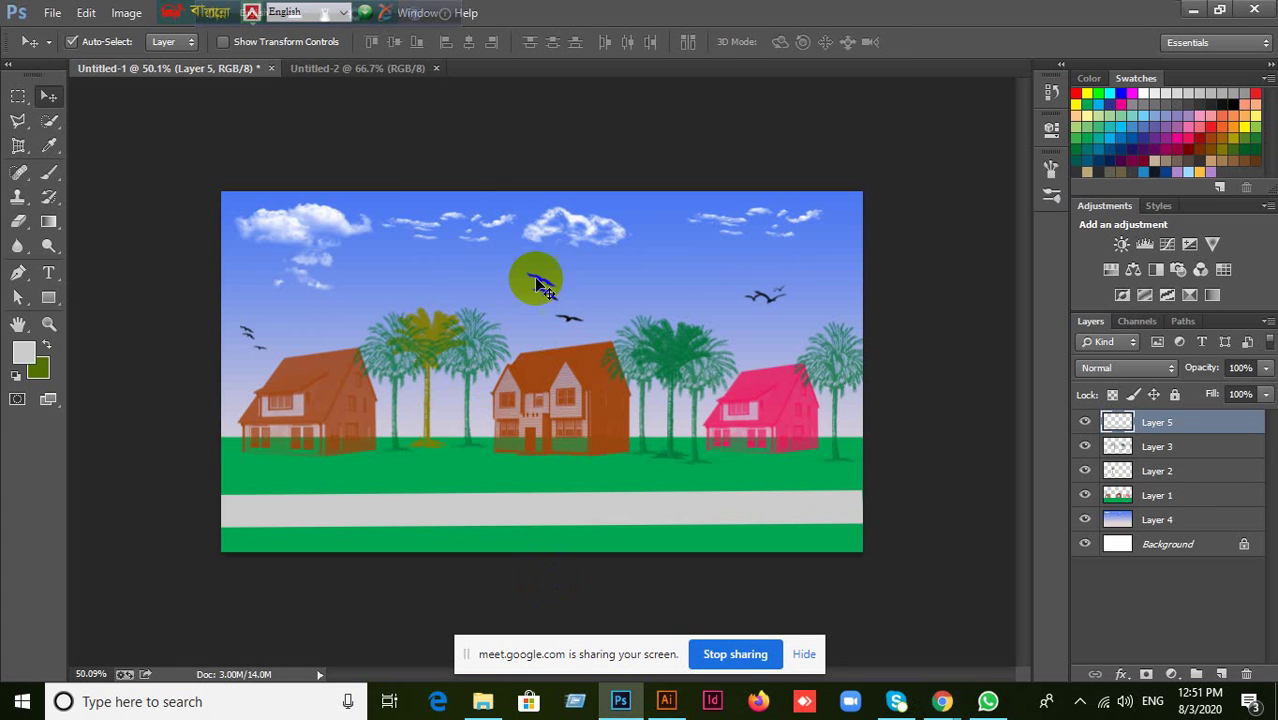
# Drag the Layer 5 artwork over the middle house, the palm trees, then off the canvas.
pyautogui.moveTo(507, 331); pyautogui.dragTo(538, 343)
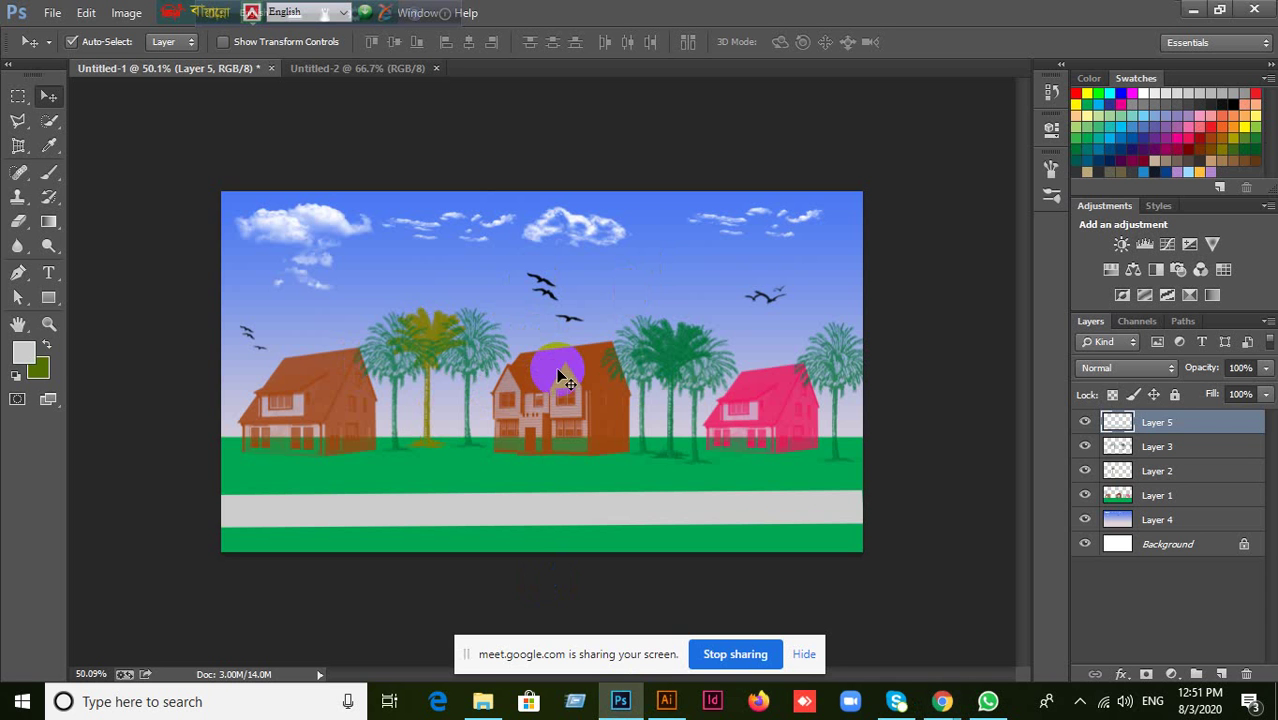
pyautogui.moveTo(561, 377); pyautogui.dragTo(712, 328)
pyautogui.moveTo(754, 385); pyautogui.dragTo(817, 653)
# Hide the screen-sharing notice and float the village scene as its own window.
pyautogui.click(806, 655)
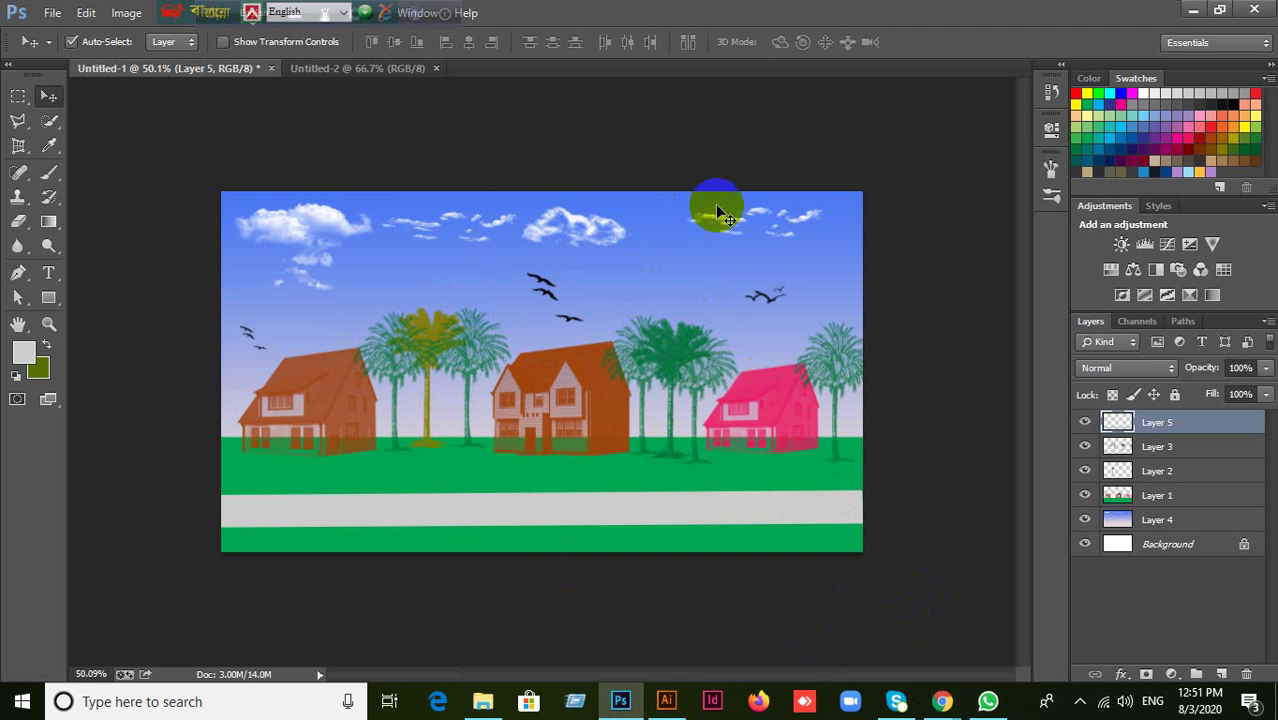
pyautogui.click(375, 69)
pyautogui.moveTo(222, 75); pyautogui.dragTo(222, 143)
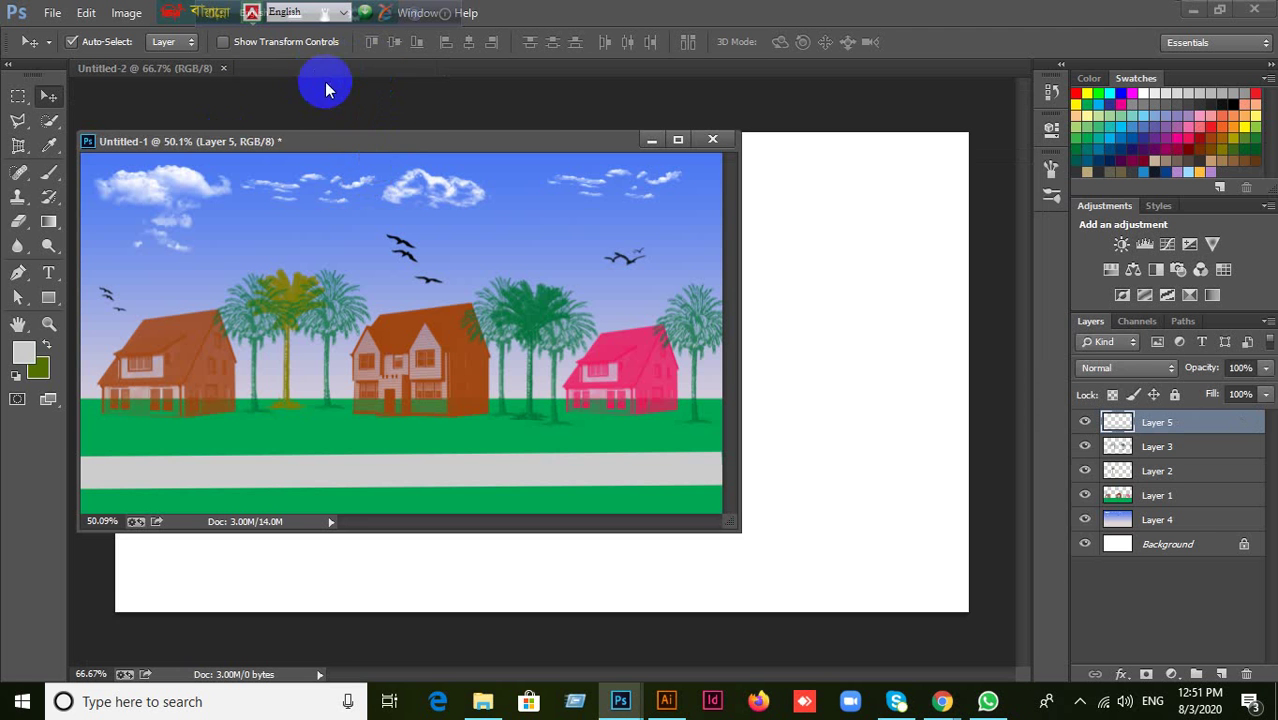
# Create another new blank document, Untitled-3.
pyautogui.click(52, 14)
pyautogui.click(60, 37)
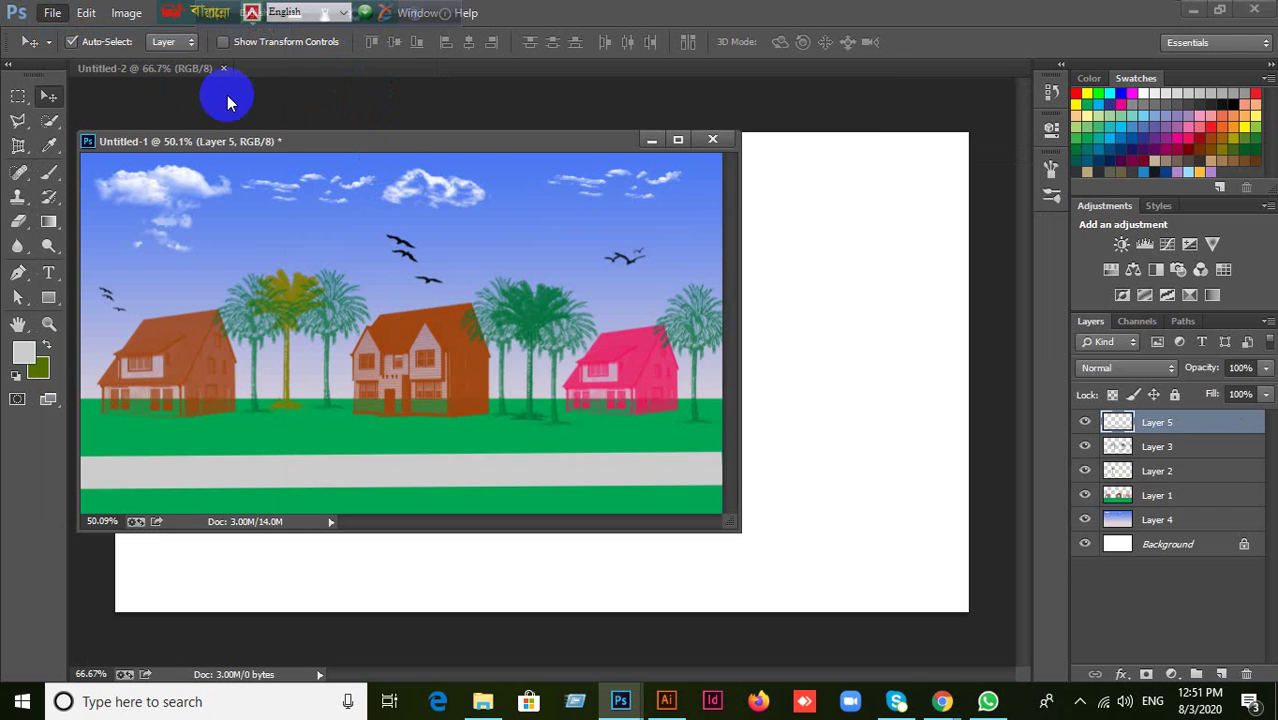
pyautogui.click(792, 164)
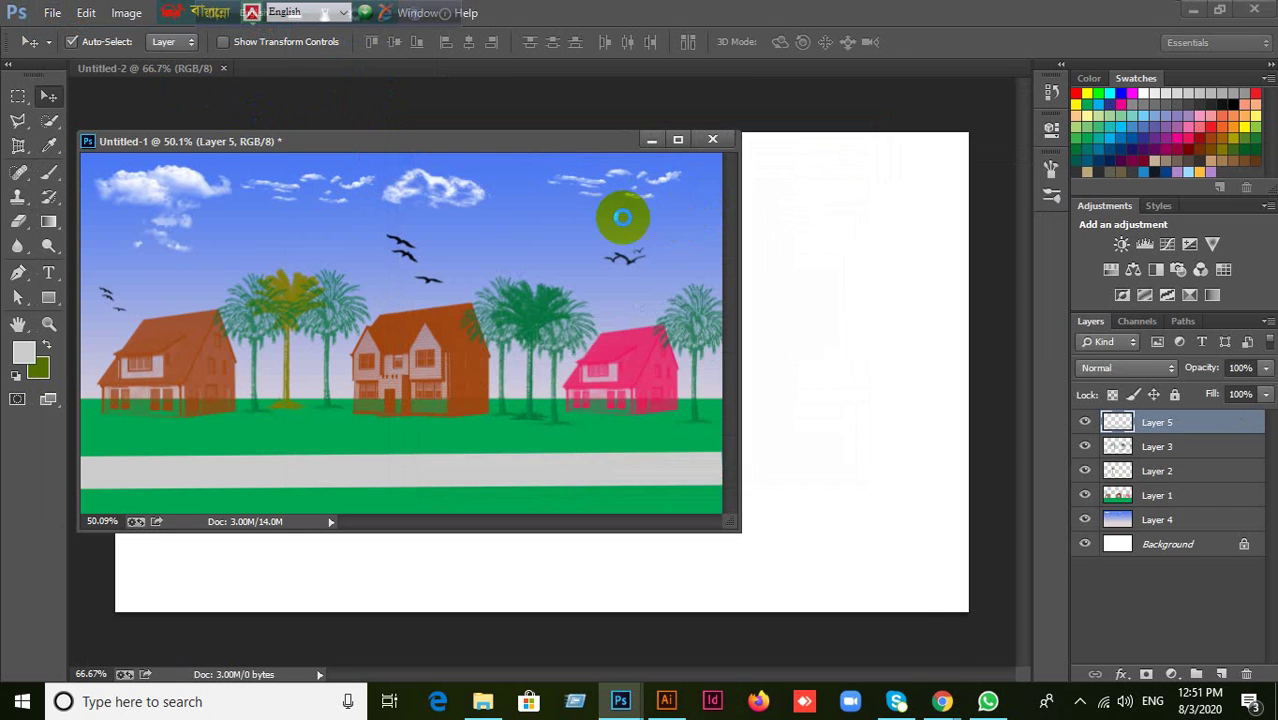
# Float Untitled-2 and move the floating document windows higher in the workspace.
pyautogui.moveTo(578, 162); pyautogui.dragTo(659, 228)
pyautogui.click(670, 188)
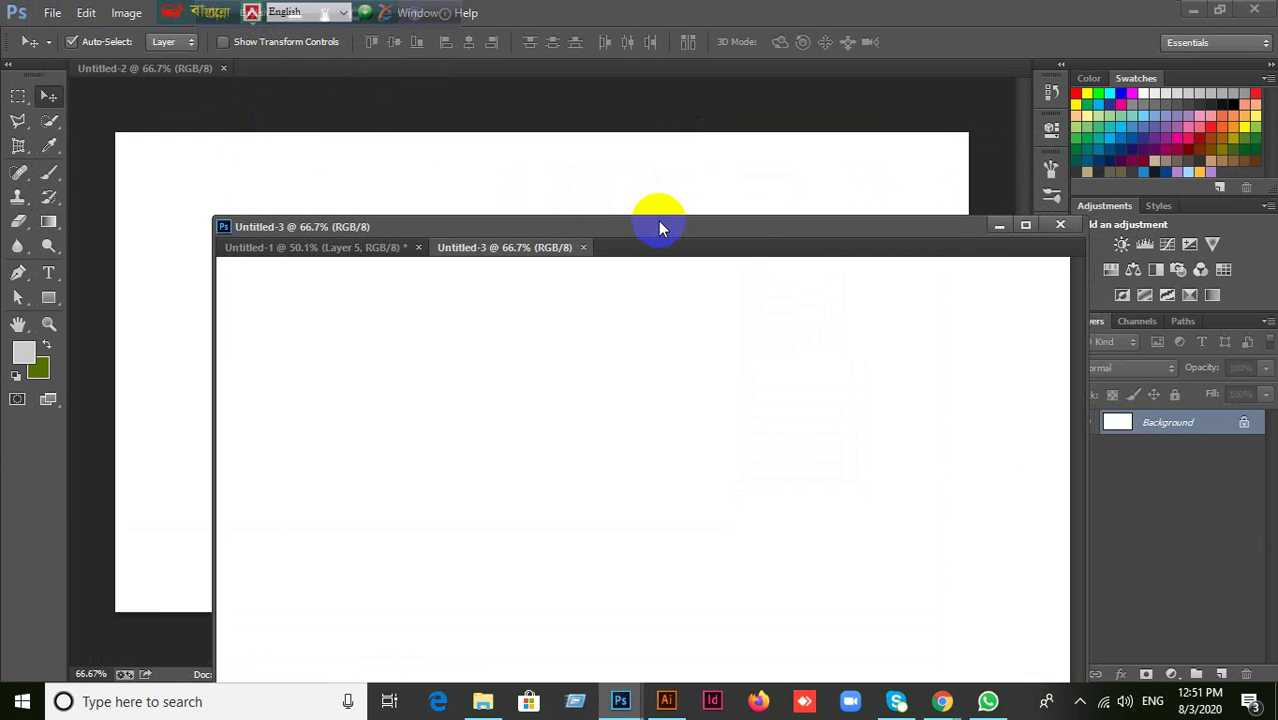
pyautogui.moveTo(148, 70); pyautogui.dragTo(170, 142)
pyautogui.moveTo(338, 131); pyautogui.dragTo(282, 160)
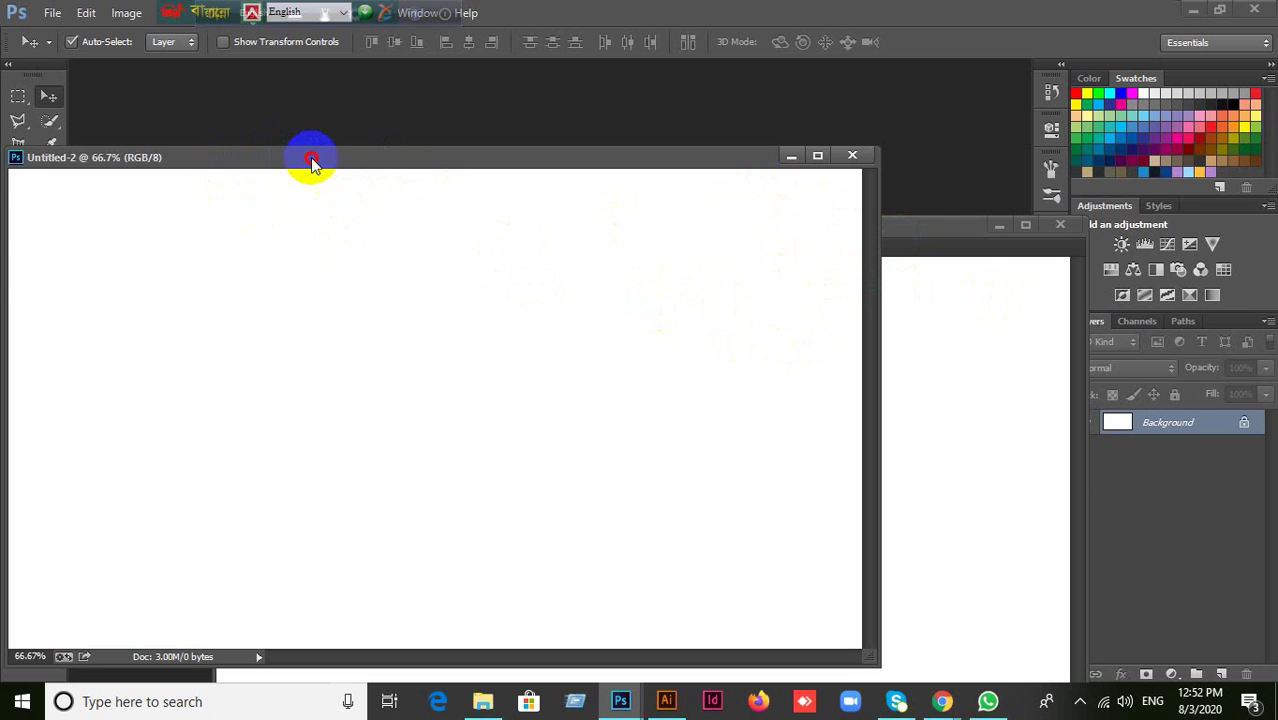
pyautogui.moveTo(310, 161); pyautogui.dragTo(324, 74)
pyautogui.click(581, 248)
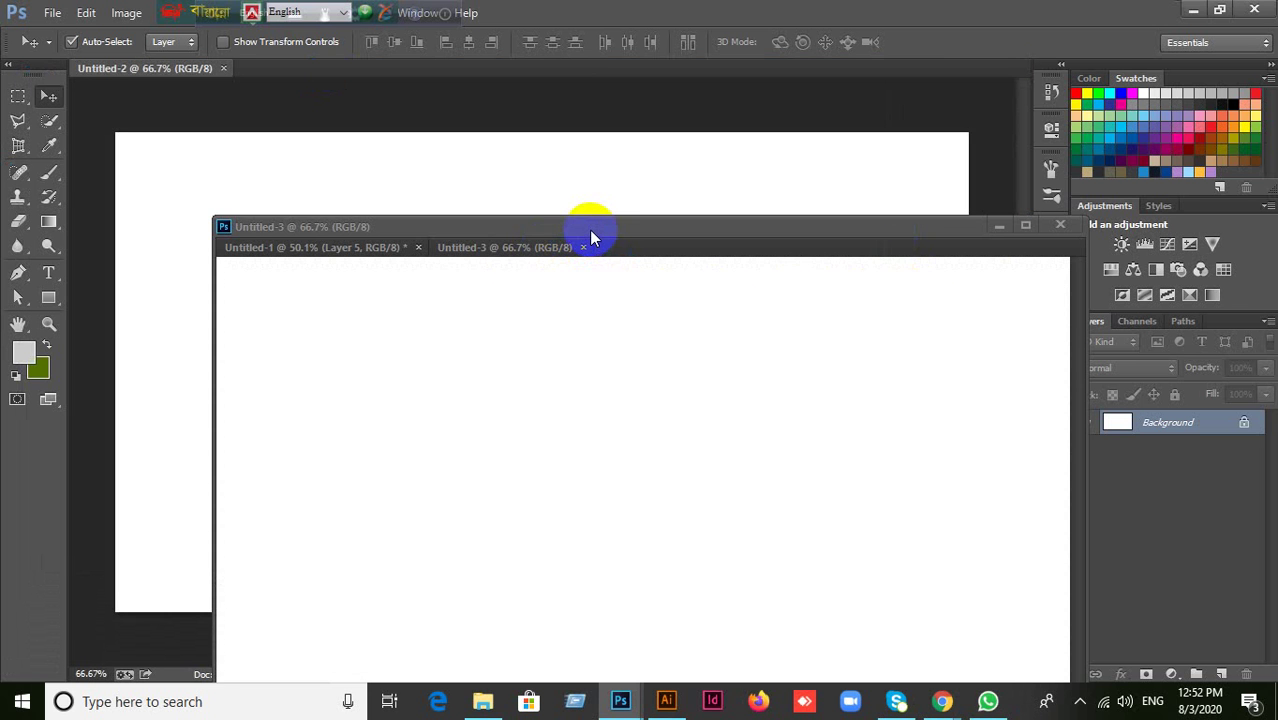
pyautogui.moveTo(590, 237); pyautogui.dragTo(585, 77)
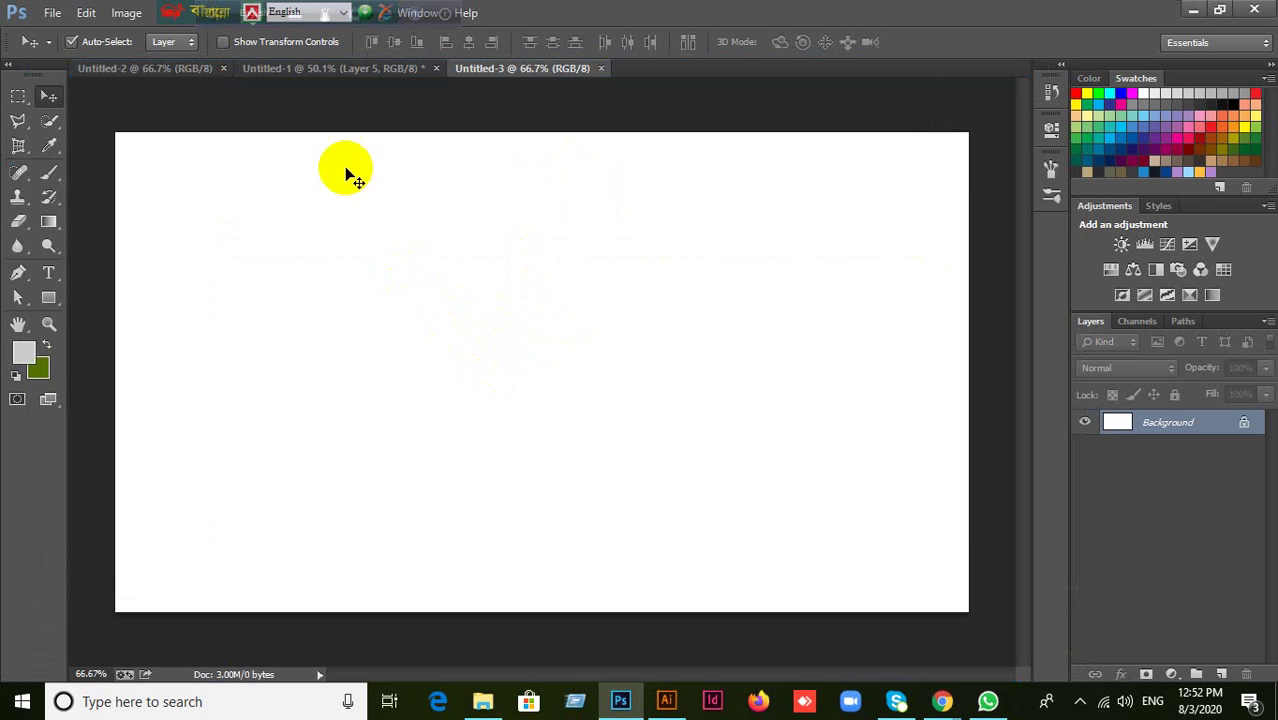
# Float all three documents, then dock Untitled-2 and the village scene back as tabs.
pyautogui.click(318, 75)
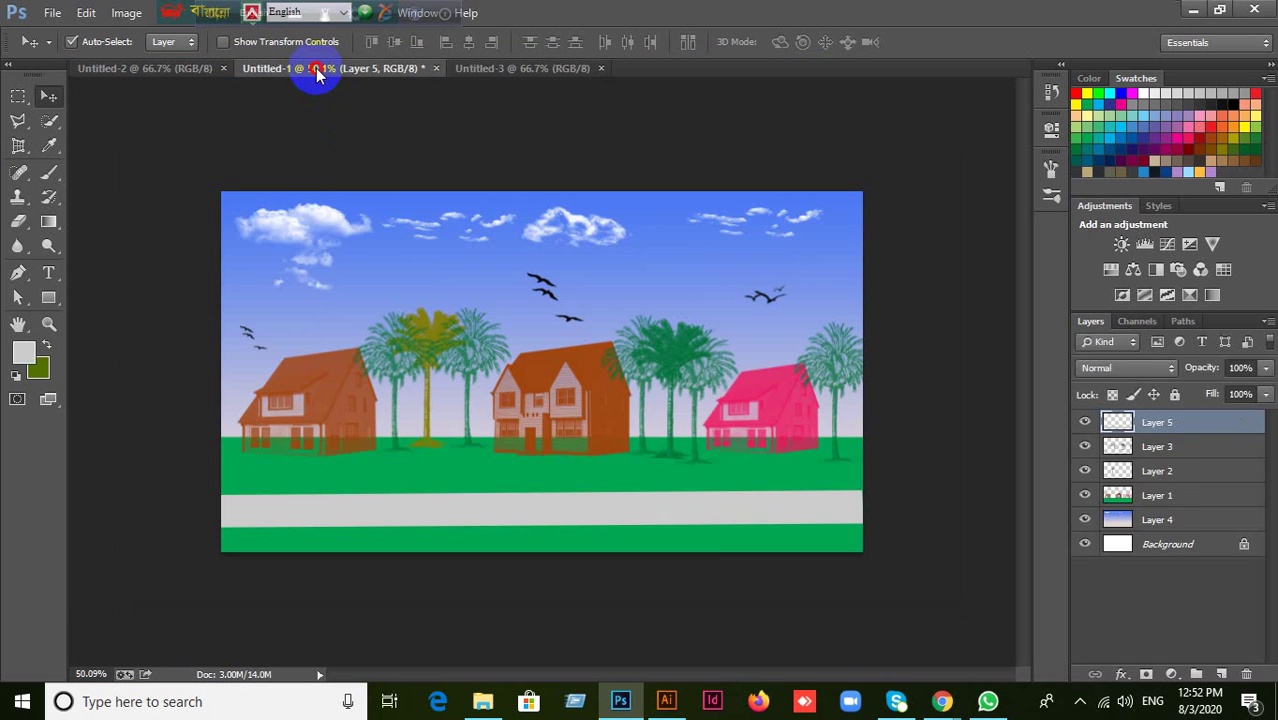
pyautogui.moveTo(318, 75); pyautogui.dragTo(314, 214)
pyautogui.moveTo(331, 66); pyautogui.dragTo(316, 208)
pyautogui.moveTo(97, 64); pyautogui.dragTo(158, 193)
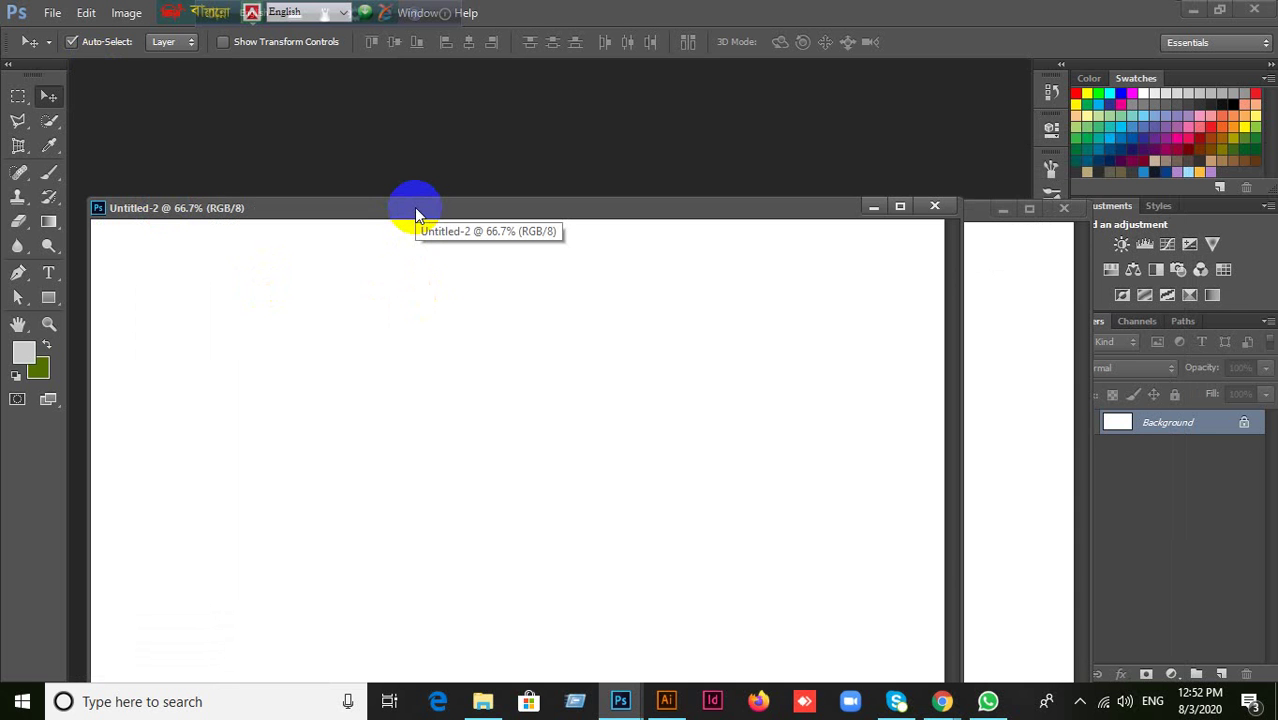
pyautogui.moveTo(414, 207); pyautogui.dragTo(375, 64)
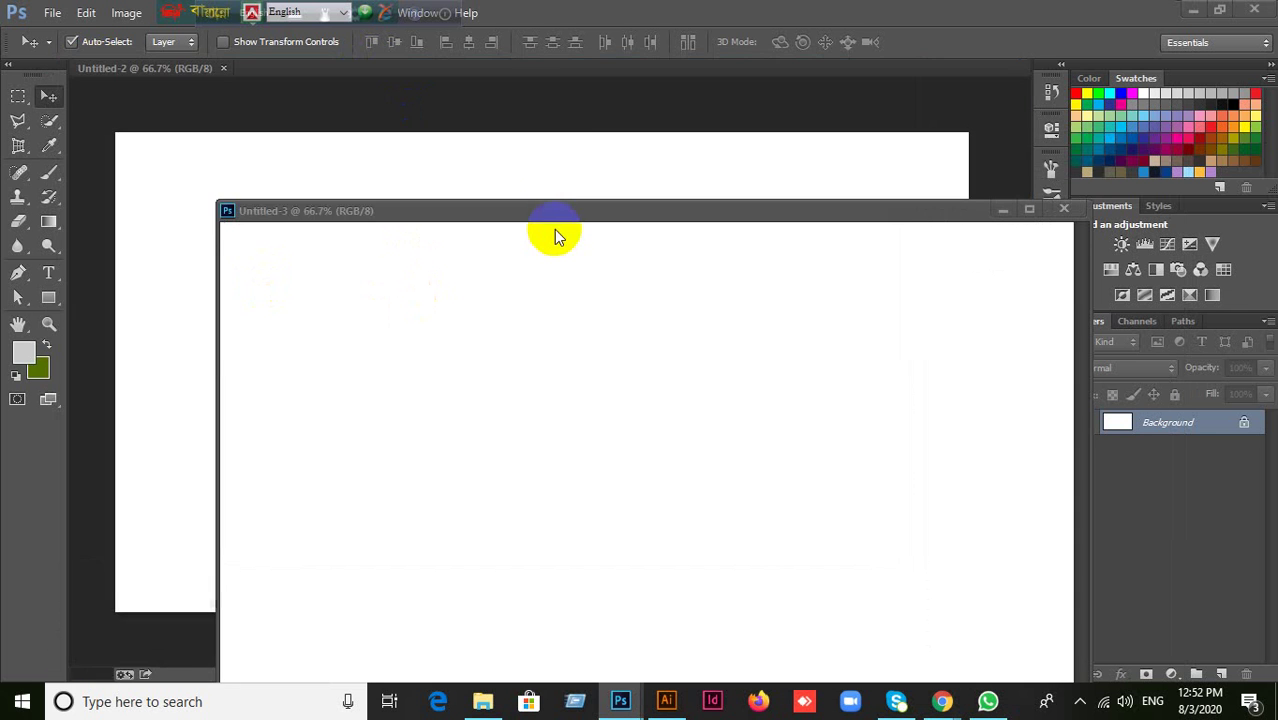
pyautogui.moveTo(551, 208); pyautogui.dragTo(577, 82)
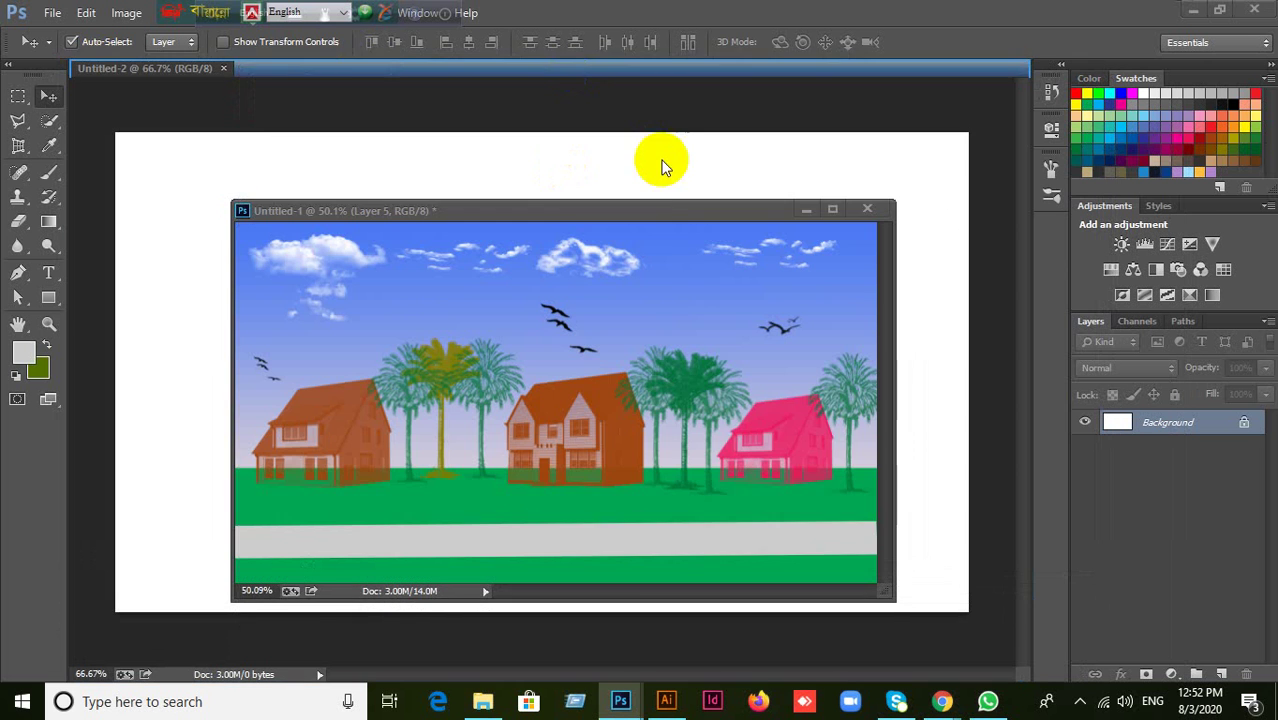
pyautogui.moveTo(642, 203); pyautogui.dragTo(654, 70)
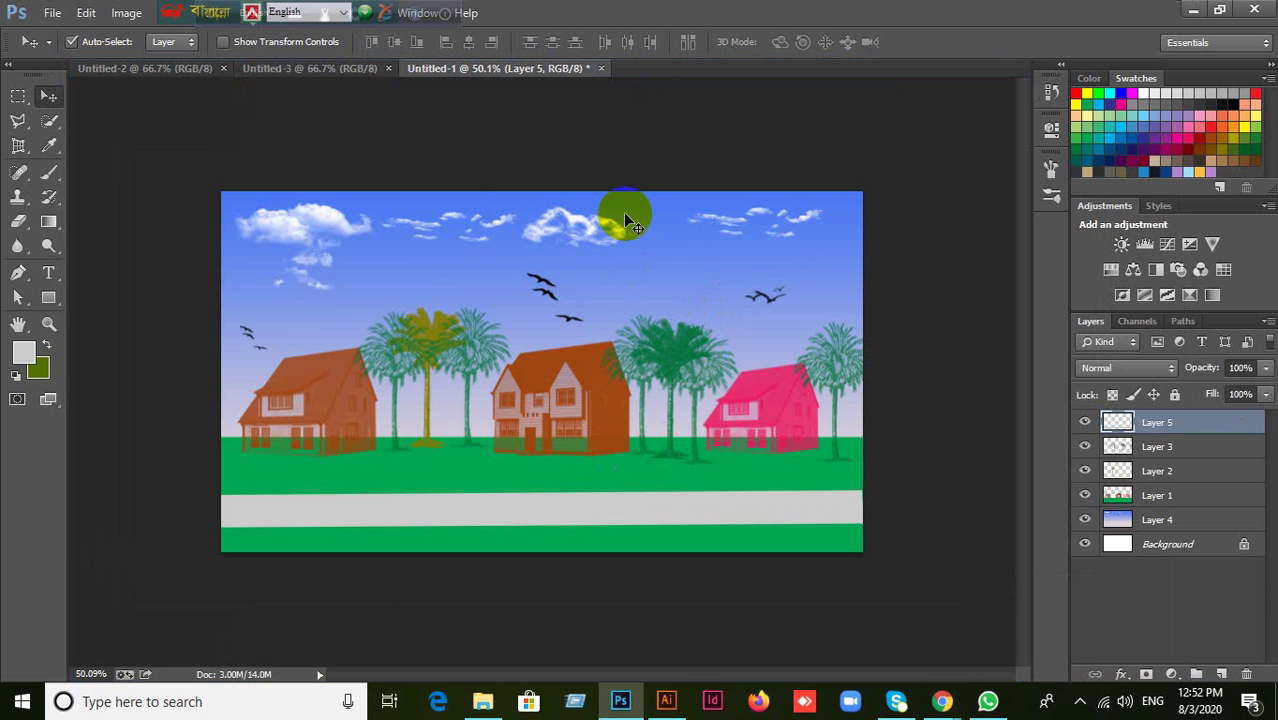
# Float all three documents and dock the village scene back into the tab bar first.
pyautogui.moveTo(535, 67); pyautogui.dragTo(428, 188)
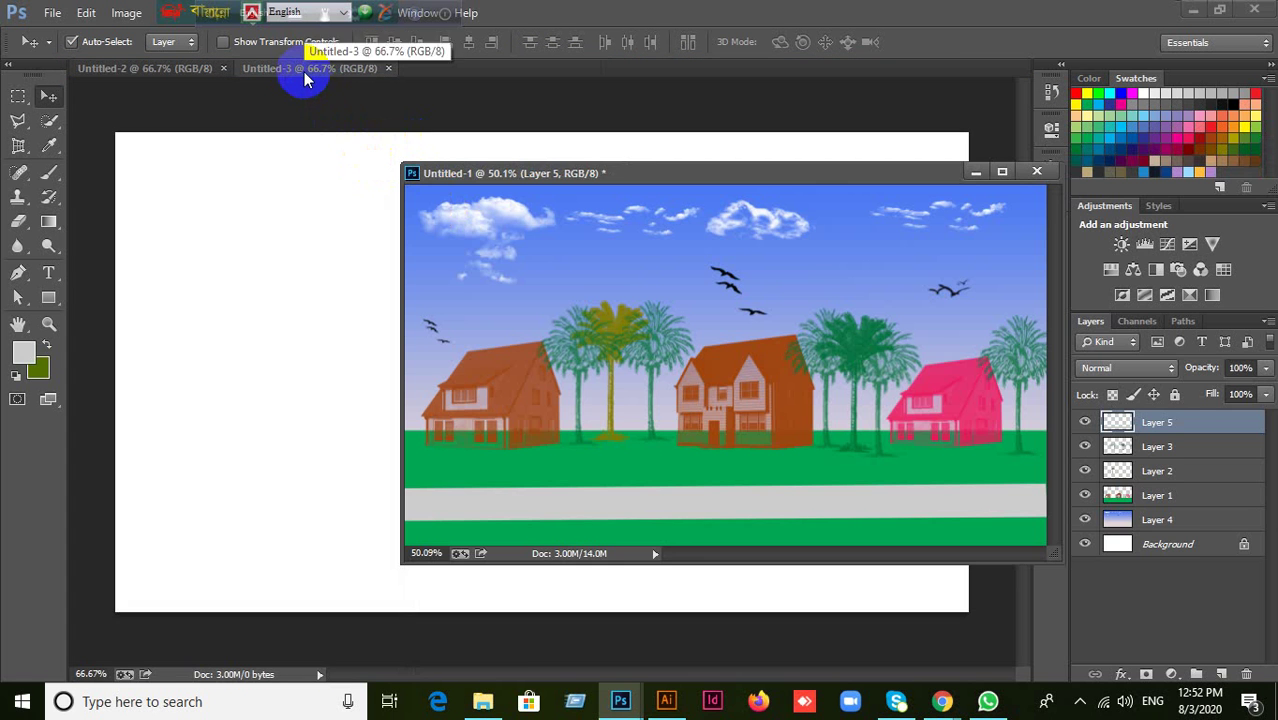
pyautogui.moveTo(300, 77); pyautogui.dragTo(297, 188)
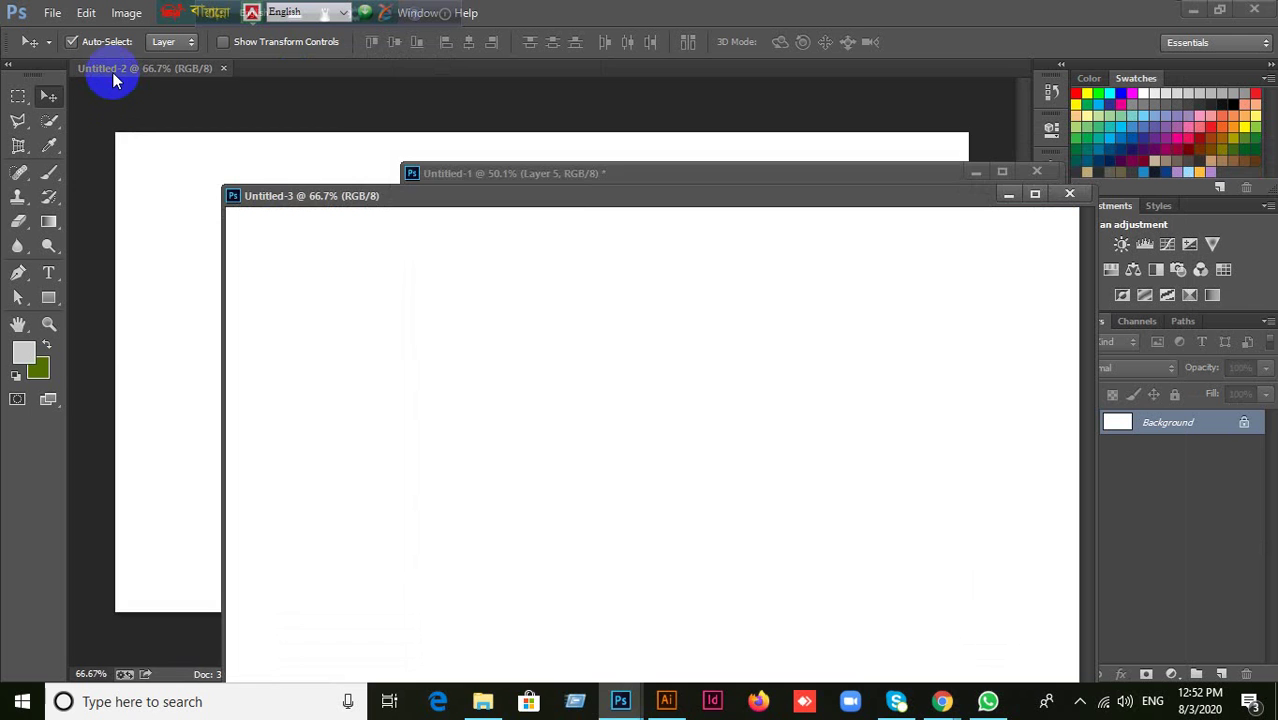
pyautogui.moveTo(112, 72); pyautogui.dragTo(278, 74)
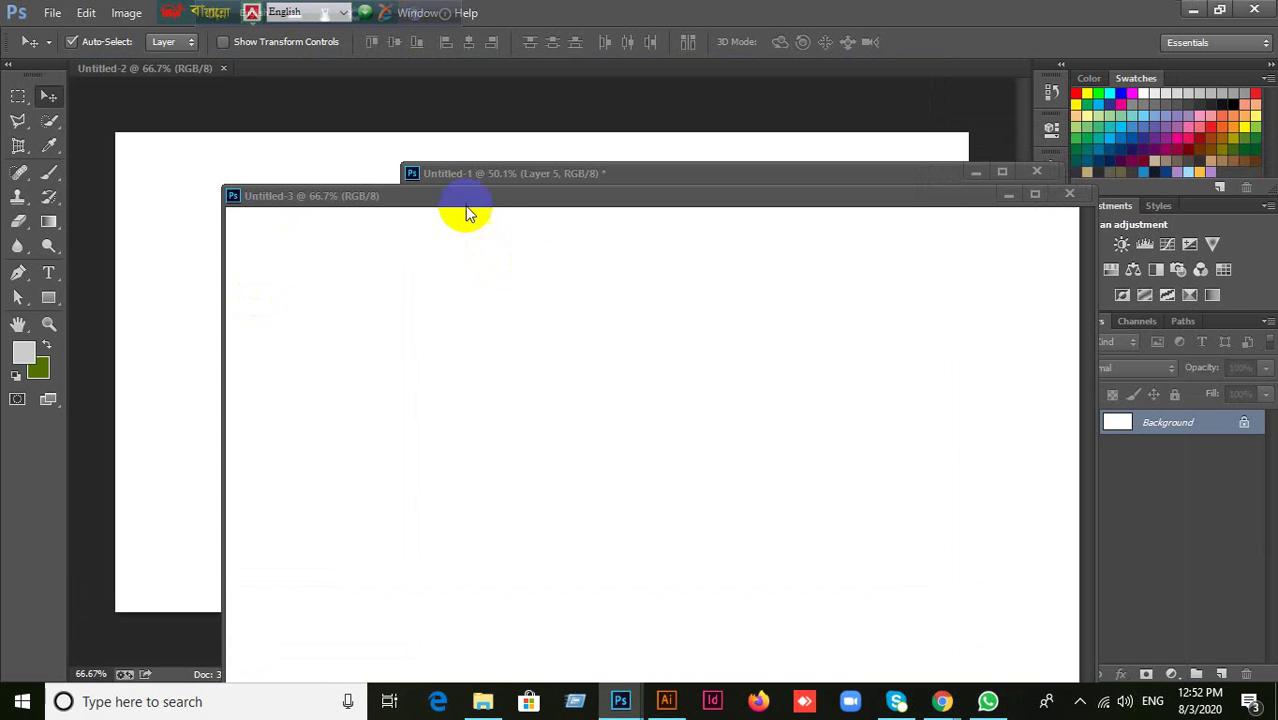
pyautogui.moveTo(435, 200); pyautogui.dragTo(448, 78)
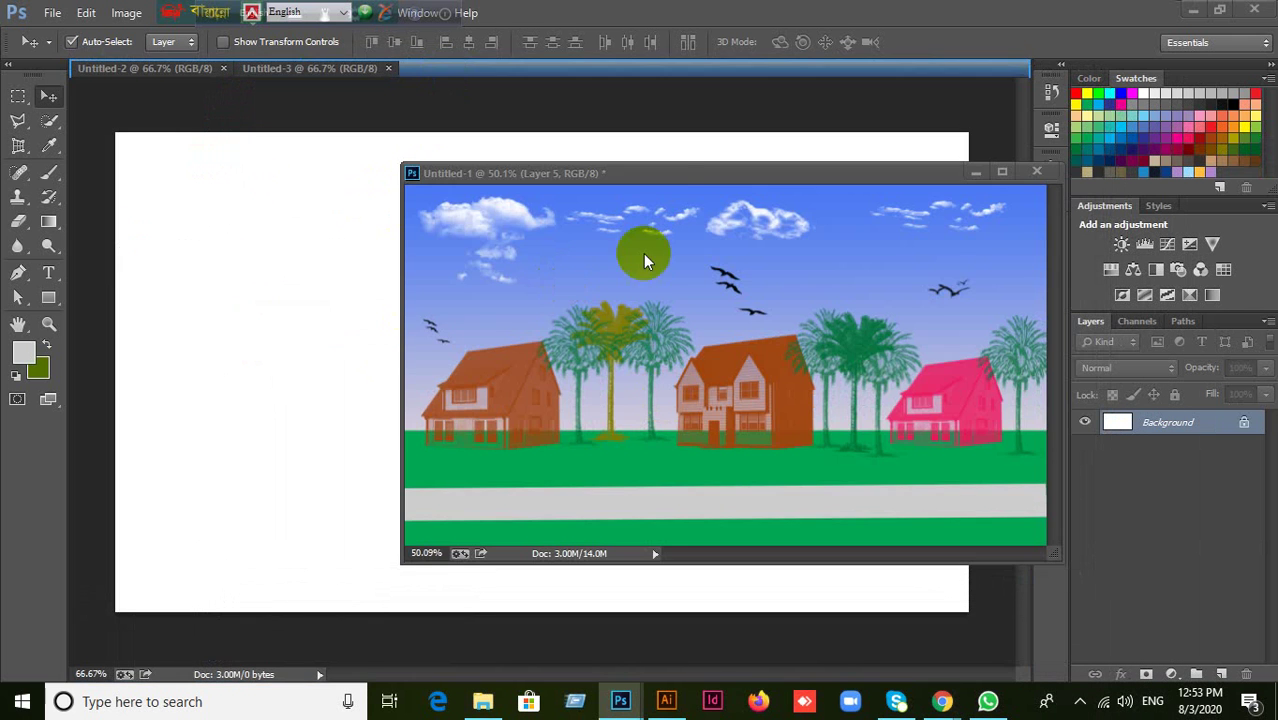
pyautogui.click(669, 172)
pyautogui.moveTo(669, 172); pyautogui.dragTo(608, 76)
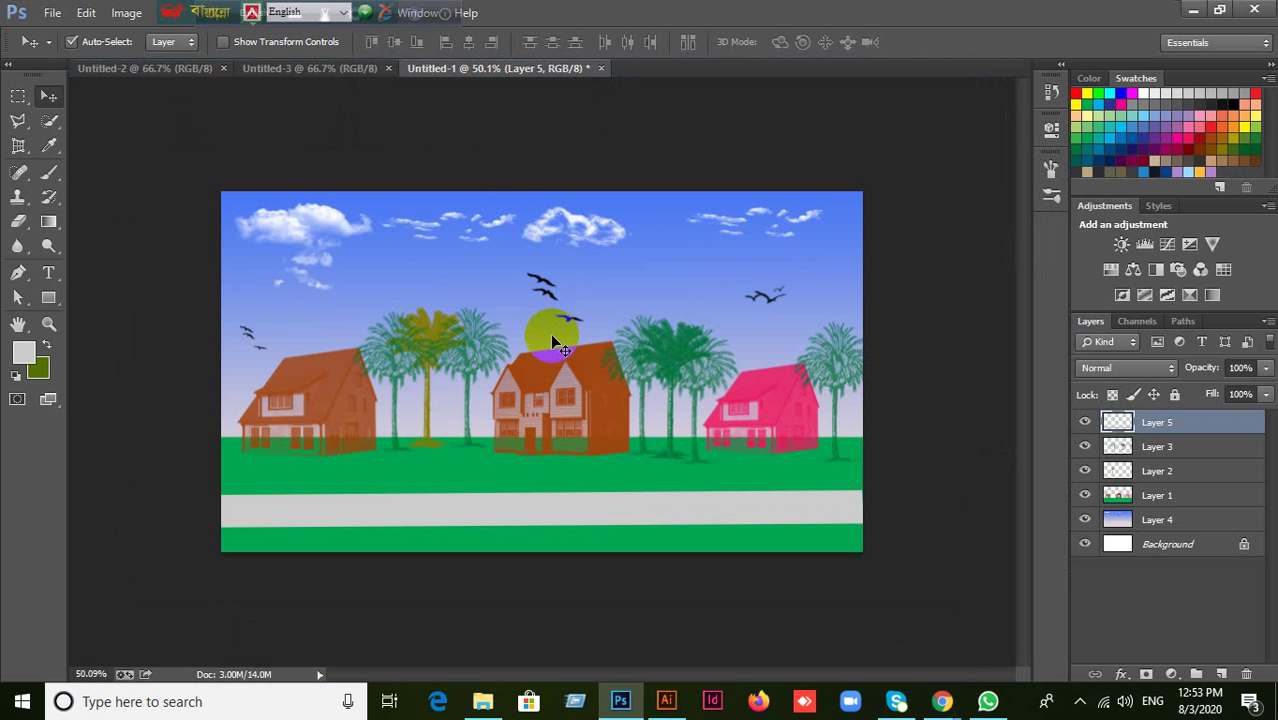
# Order the tabs Untitled-1, Untitled-3, Untitled-2, then switch to the Meet call.
pyautogui.moveTo(298, 68); pyautogui.dragTo(542, 63)
pyautogui.moveTo(163, 77); pyautogui.dragTo(596, 66)
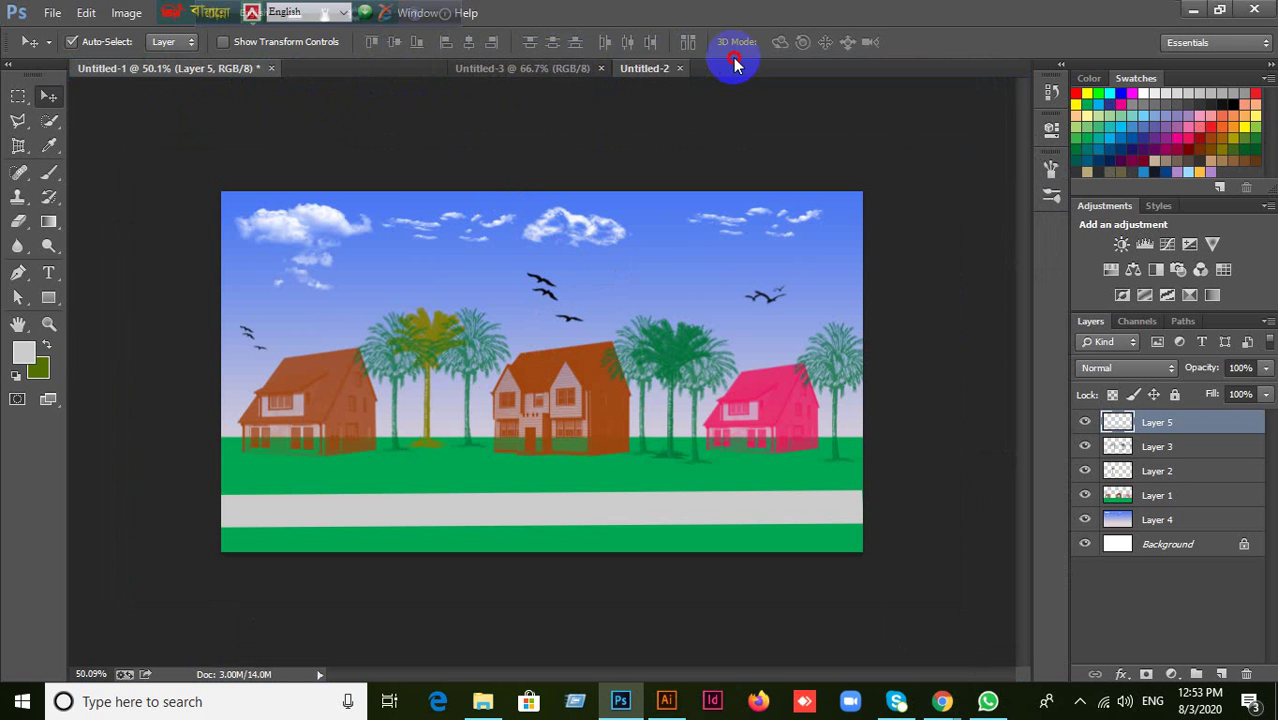
pyautogui.moveTo(512, 75); pyautogui.dragTo(354, 63)
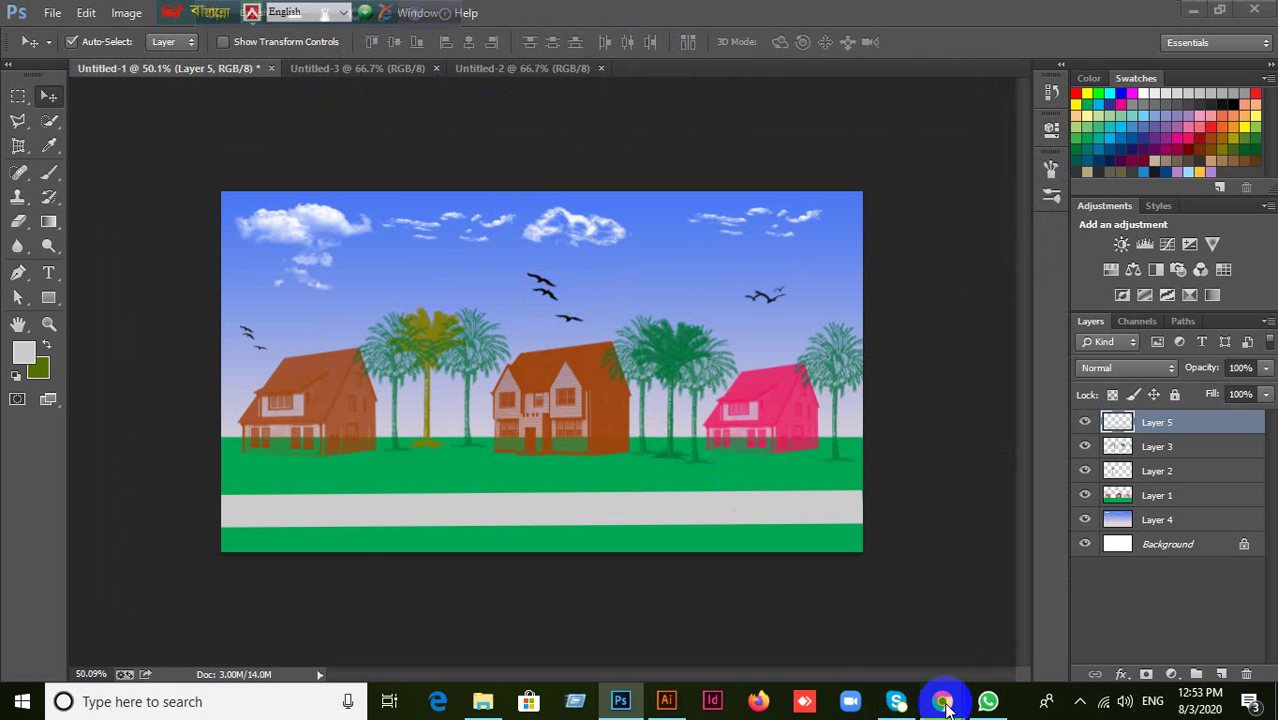
pyautogui.moveTo(943, 700)
pyautogui.click(839, 625)
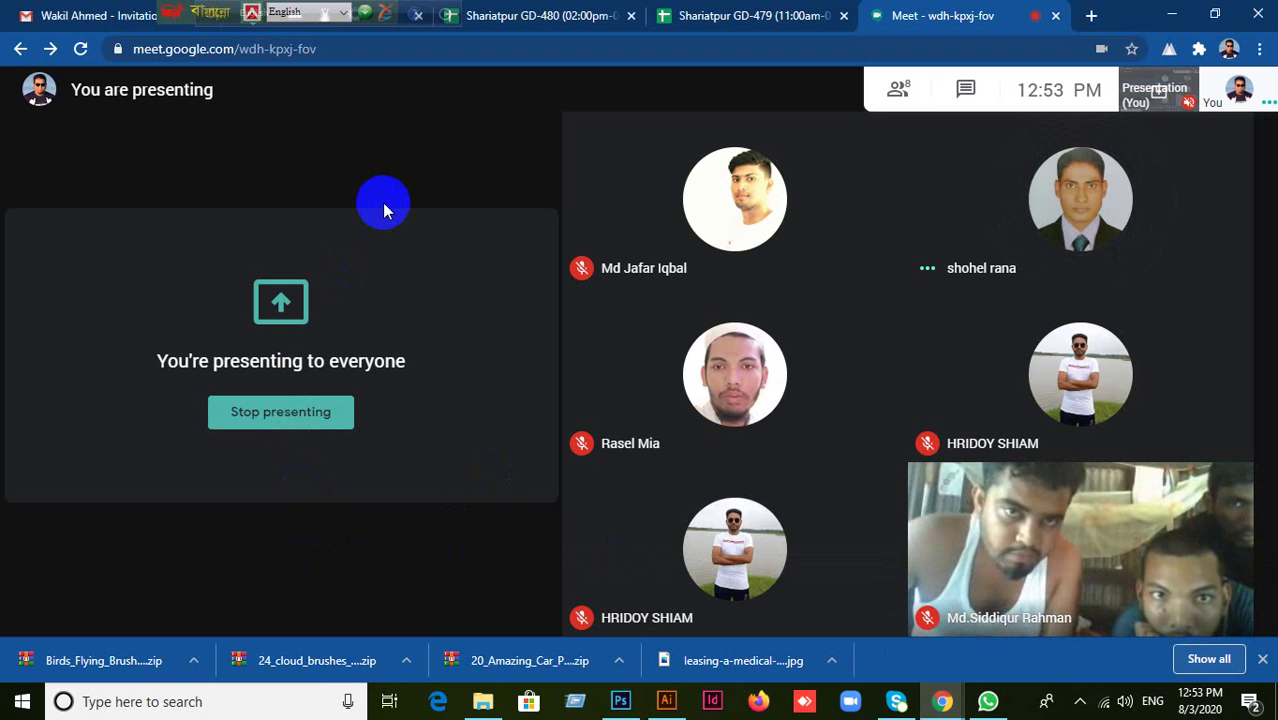
# Stop presenting in Meet and minimise the Chrome call window.
pyautogui.moveTo(534, 547)
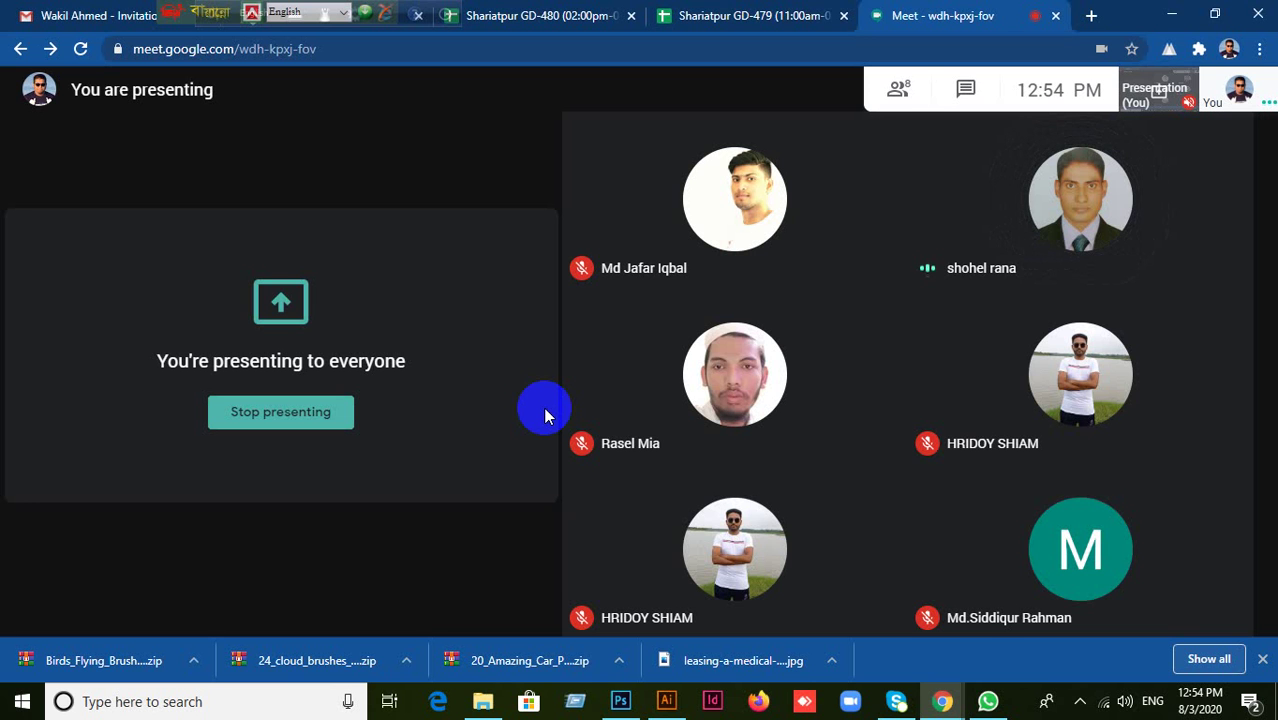
pyautogui.moveTo(730, 562)
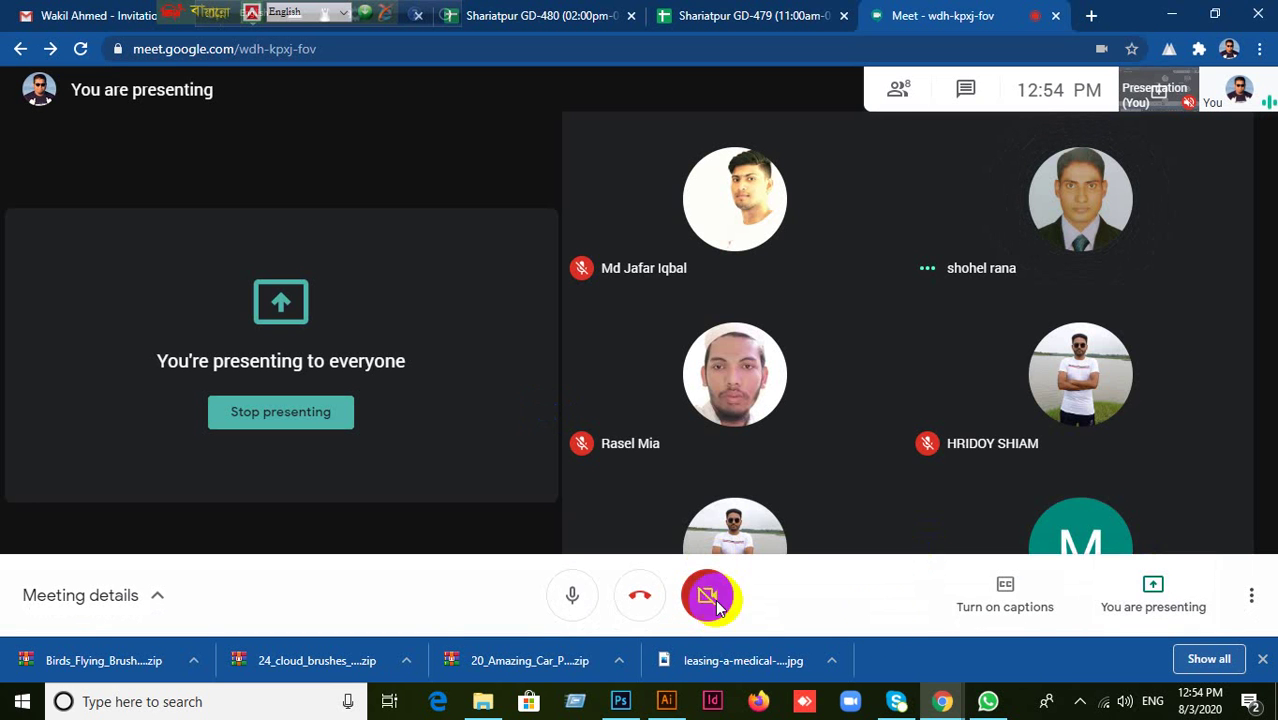
pyautogui.click(1133, 605)
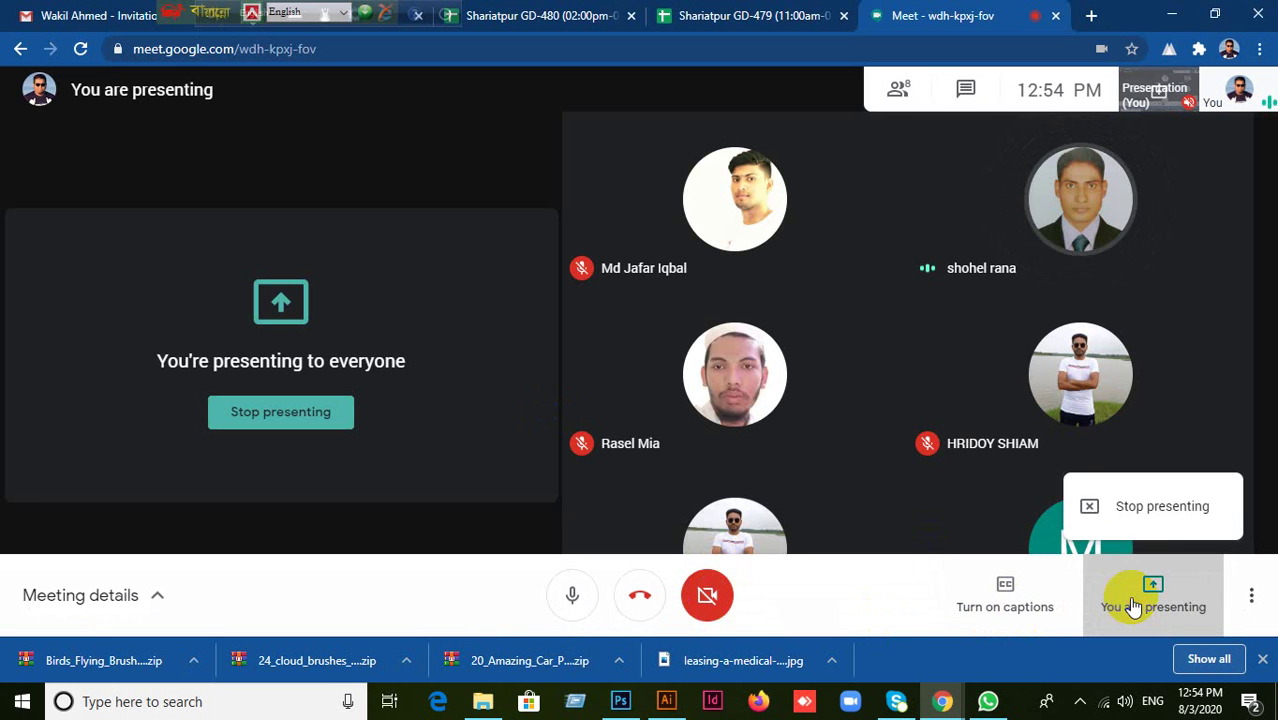
pyautogui.click(1157, 515)
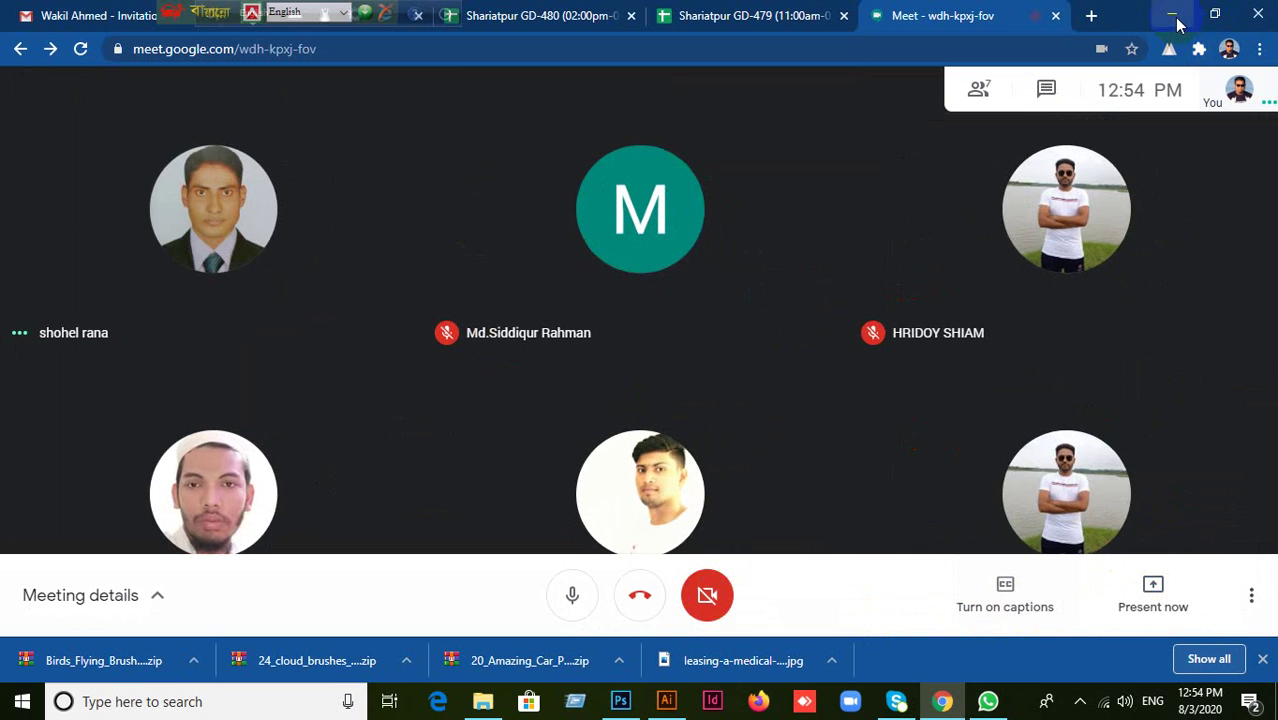
pyautogui.click(1176, 18)
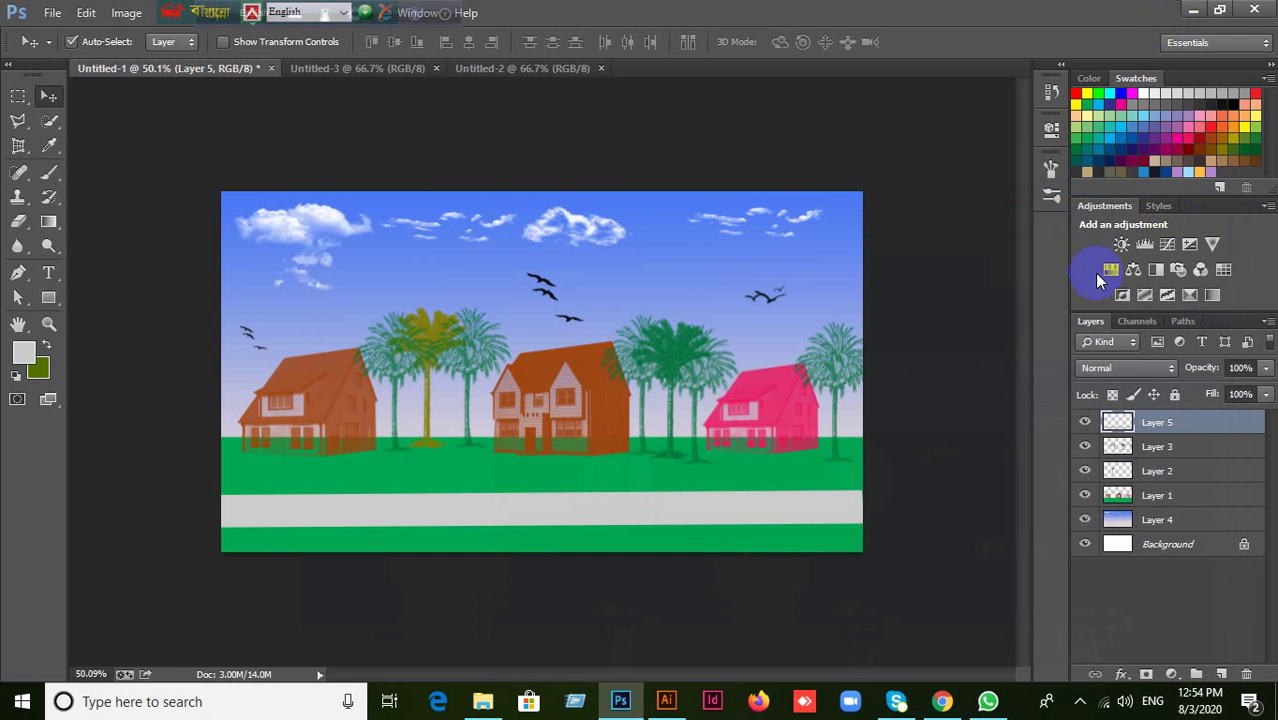
# Minimise Photoshop and File Explorer, and drag the Bangla language bar to the top-right.
pyautogui.click(1192, 14)
pyautogui.click(1162, 18)
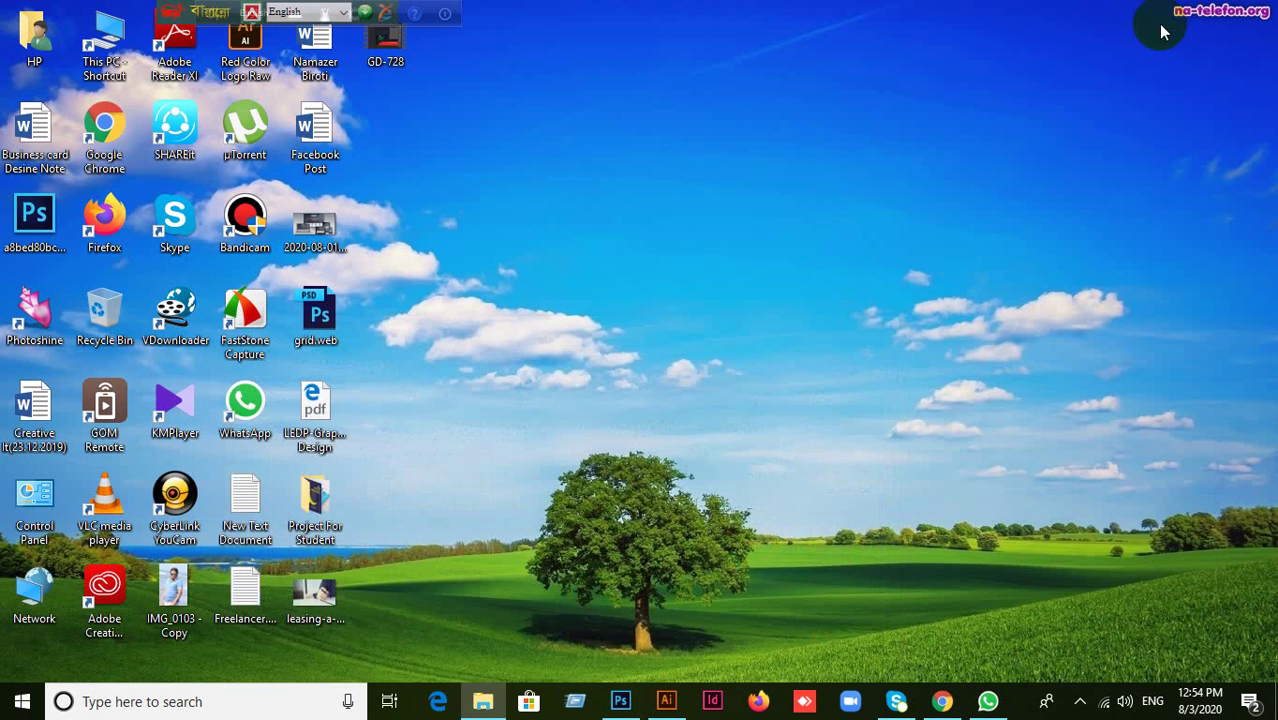
pyautogui.moveTo(184, 13); pyautogui.dragTo(943, 8)
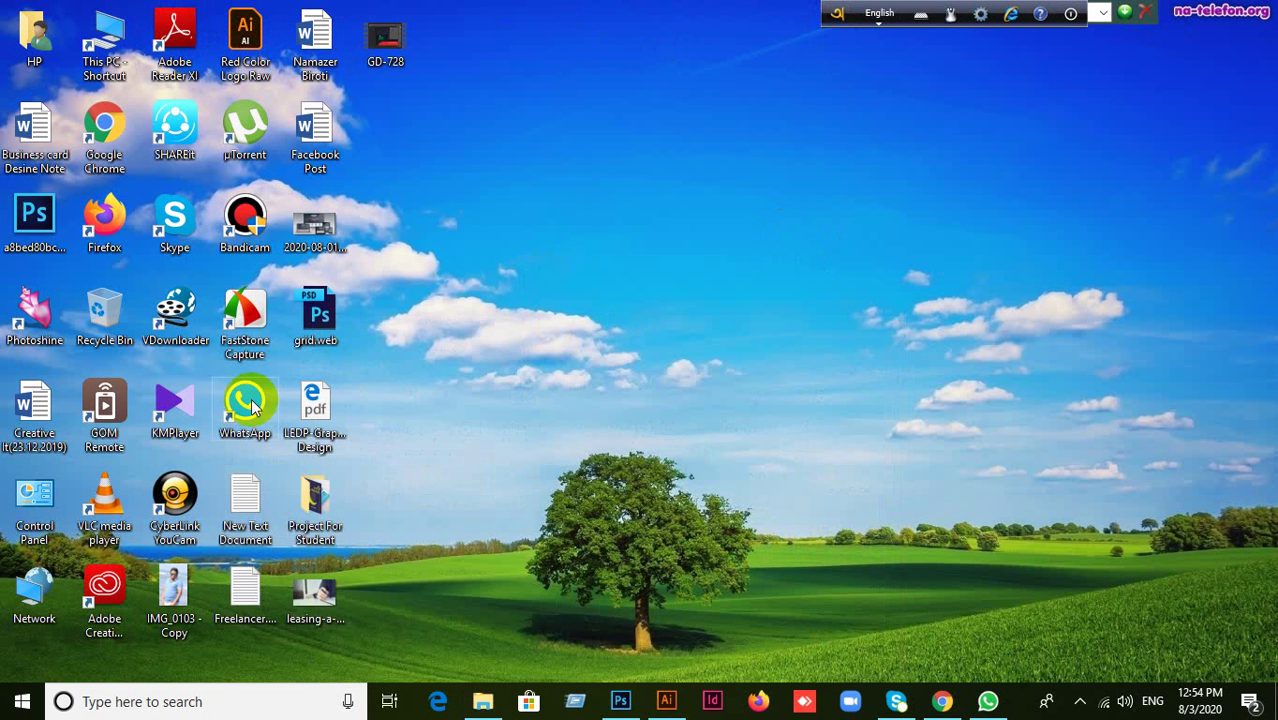